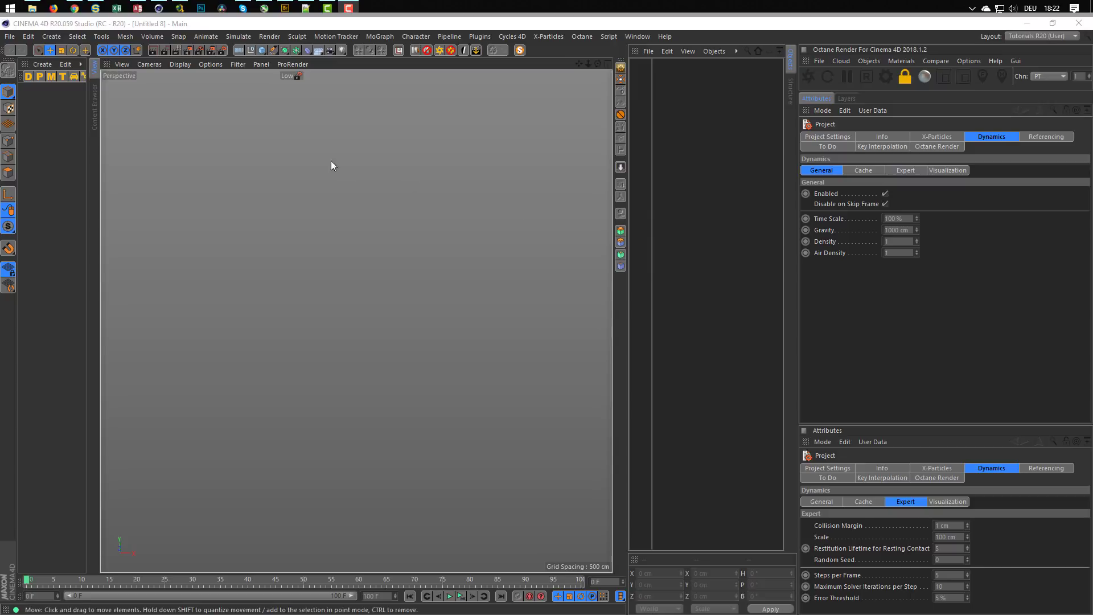
left_click(75, 8)
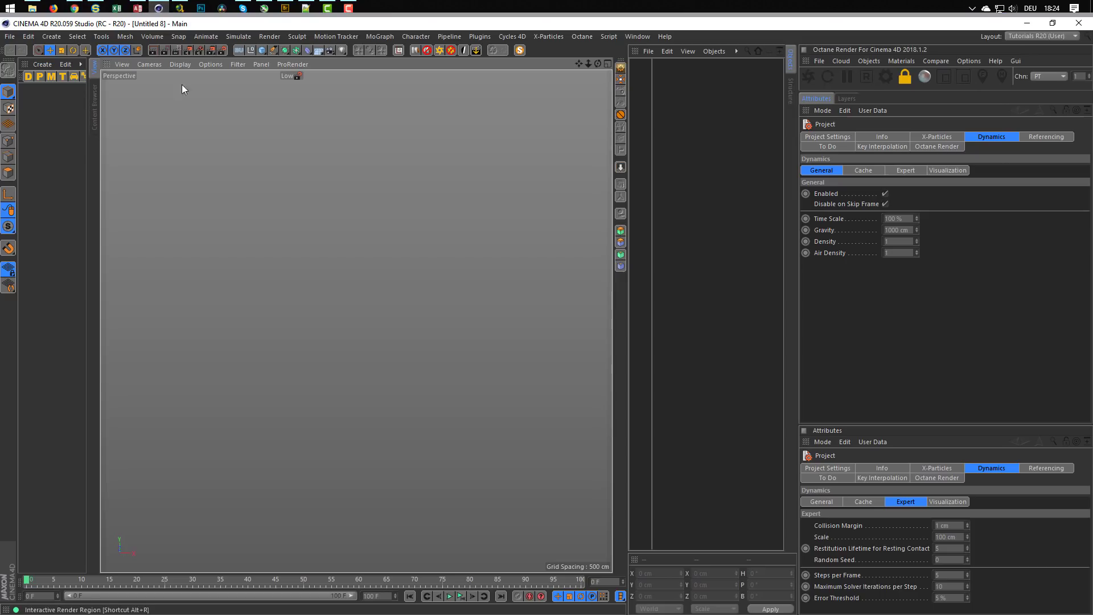
left_click(159, 8)
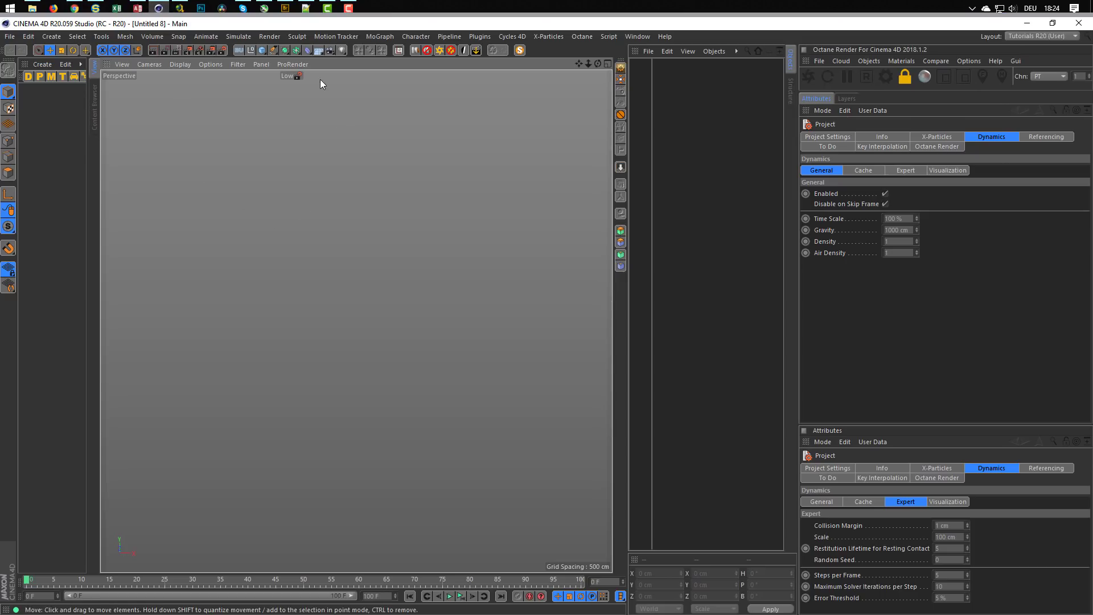
Step: Add a cylinder primitive to the empty scene
left_click(261, 49)
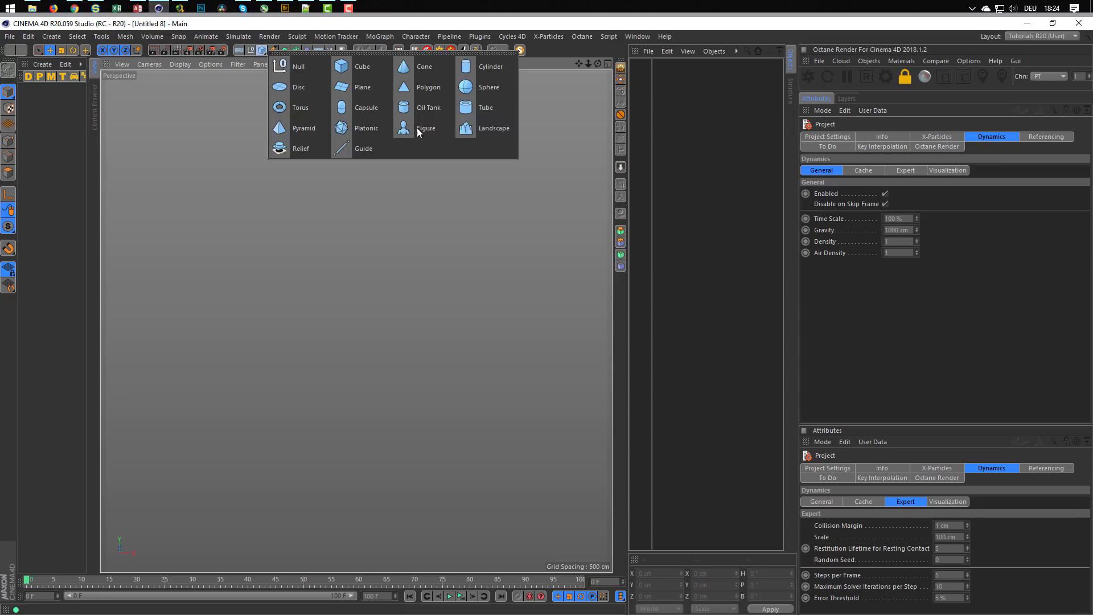
left_click(483, 67)
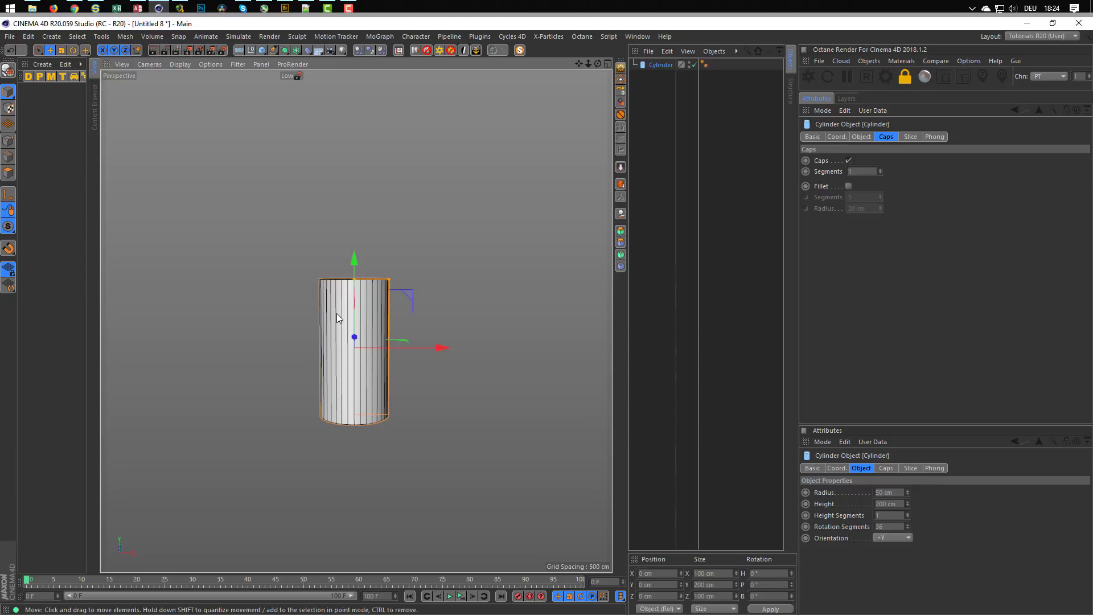
right_click_drag(336, 313, 368, 298, "alt")
left_click_drag(367, 299, 368, 273, "alt")
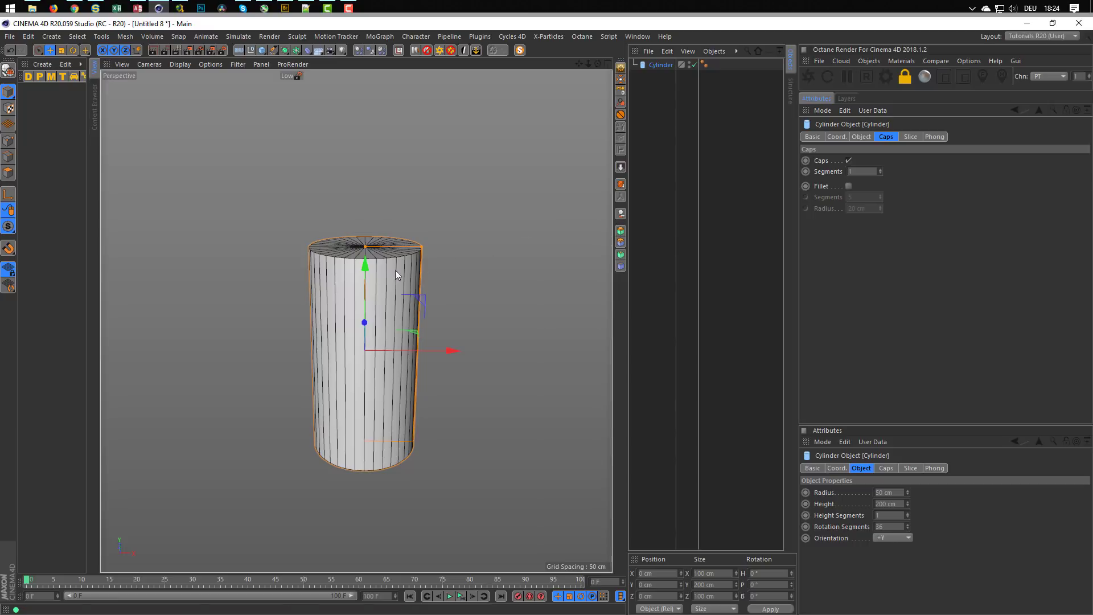
scroll(379, 290, "up", 4)
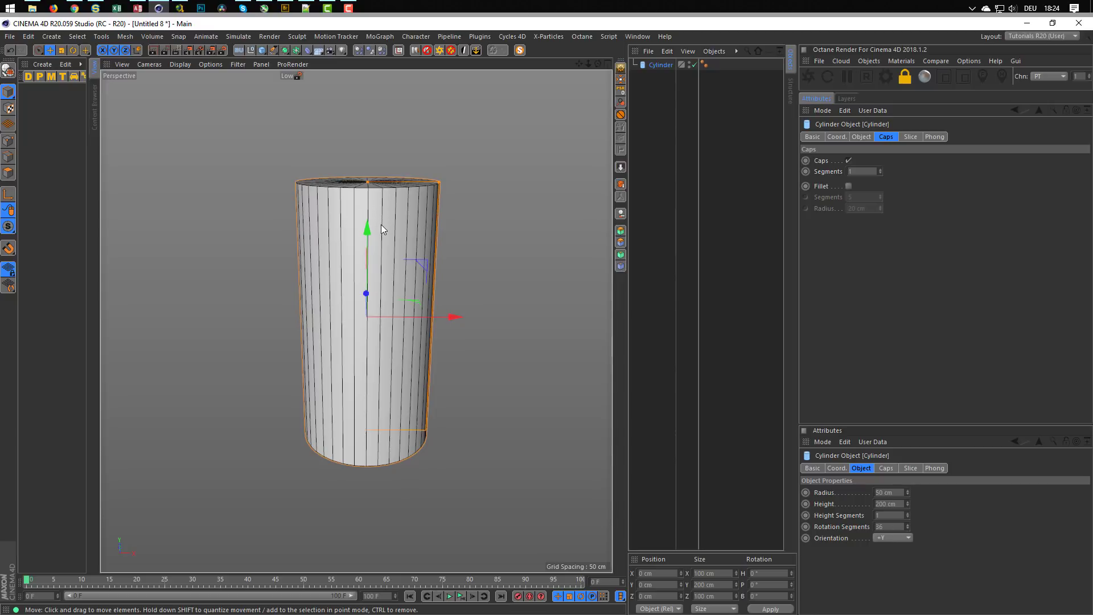
Step: Duplicate the cylinder and disable the original, keeping only the copy active
middle_click_drag(380, 225, 364, 271, "alt")
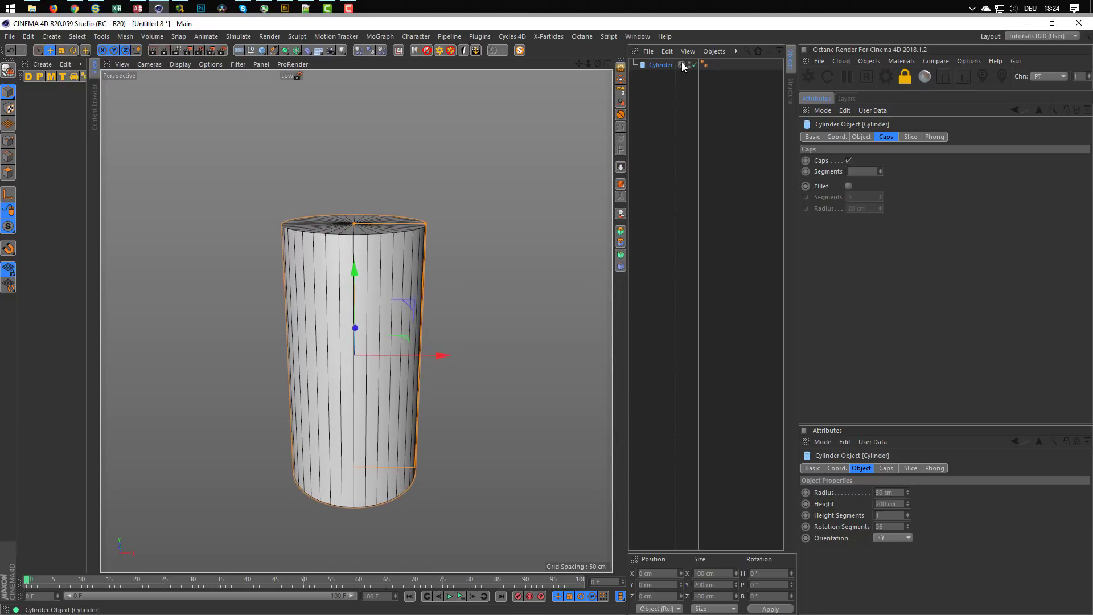
left_click_drag(662, 67, 663, 77, "ctrl")
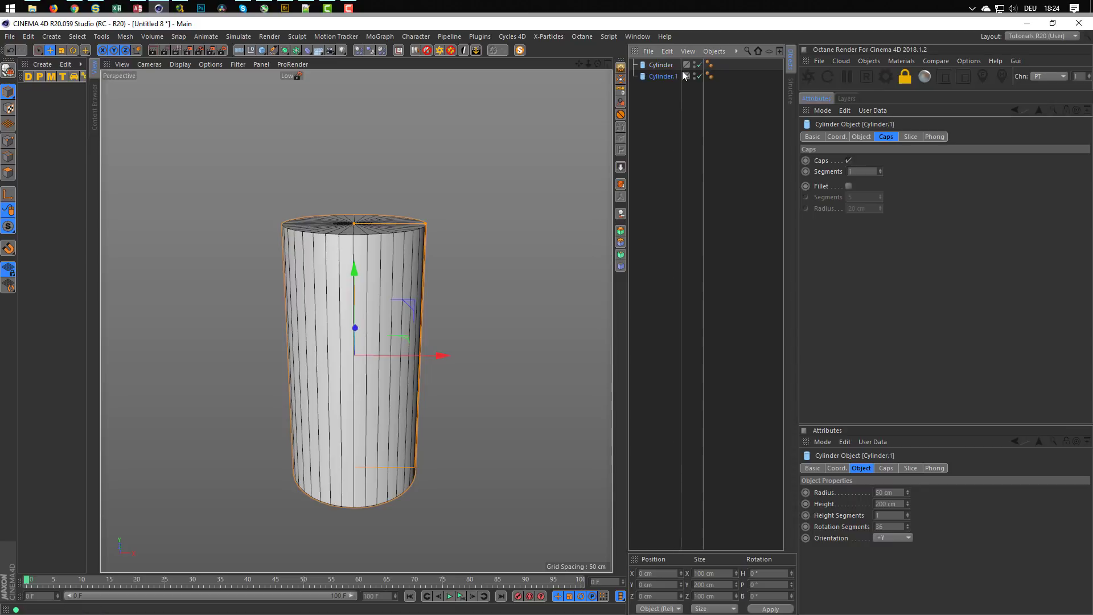
left_click(700, 65)
Step: Turn off the duplicate cylinder's caps and shorten it to a height of about 183.8 cm
left_click(849, 161)
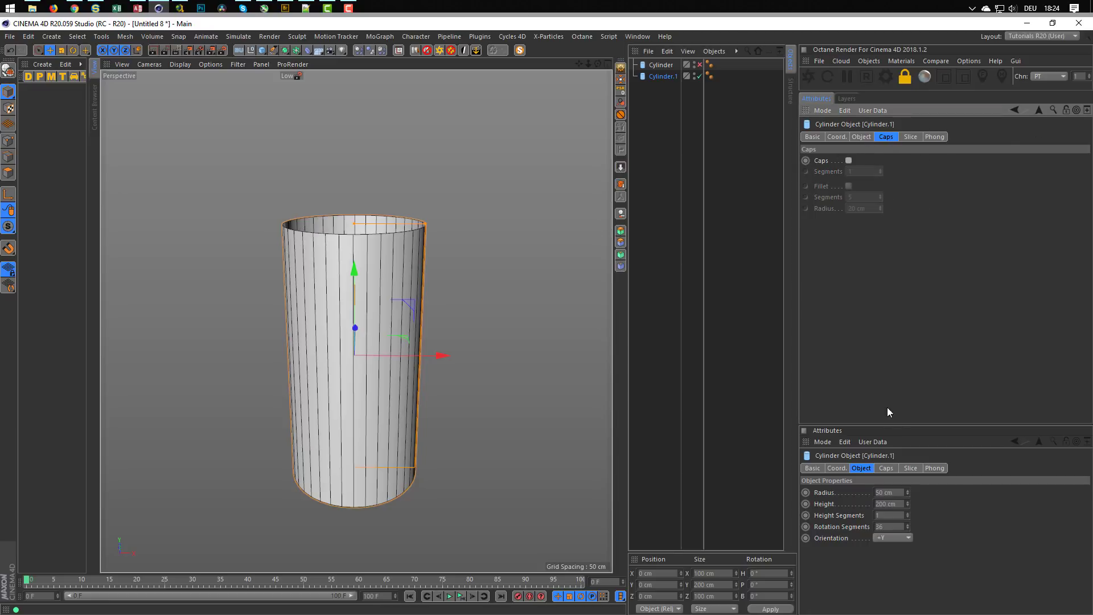
left_click_drag(898, 427, 886, 360)
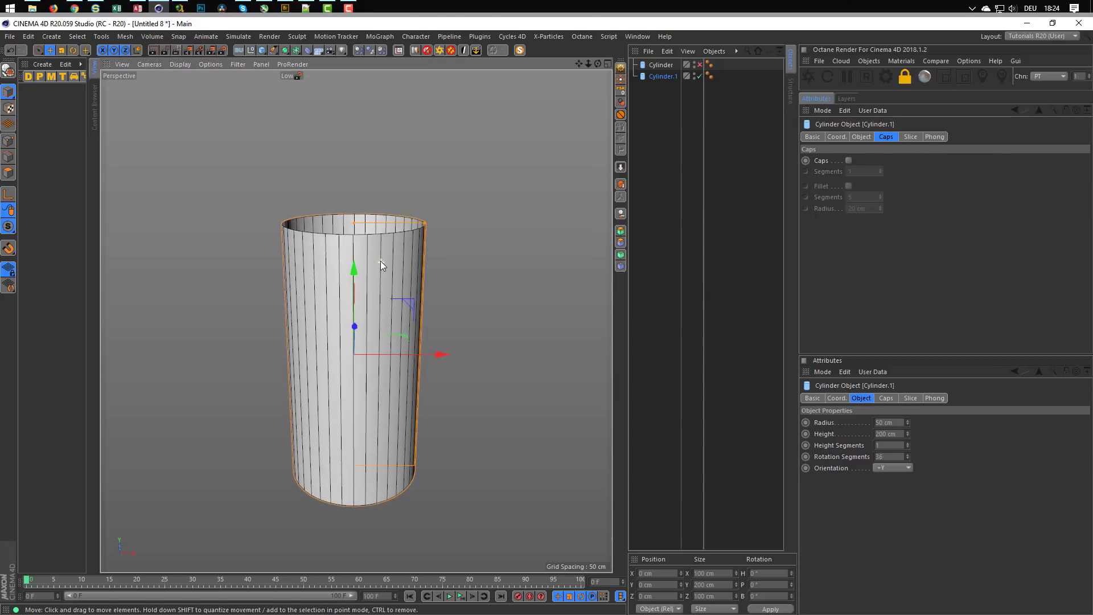
left_click_drag(355, 222, 366, 286)
right_click_drag(366, 285, 381, 279, "alt")
left_click_drag(381, 279, 357, 237, "alt")
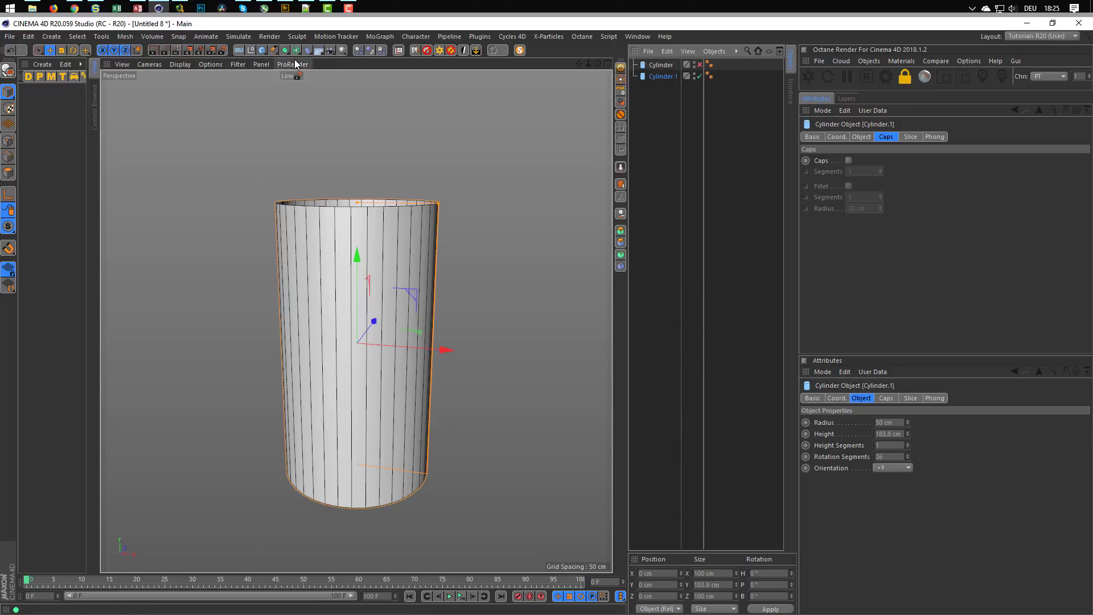
Step: Add a Volume Builder and a Volume Mesher and move both below the cylinders in the object hierarchy
left_click(158, 38)
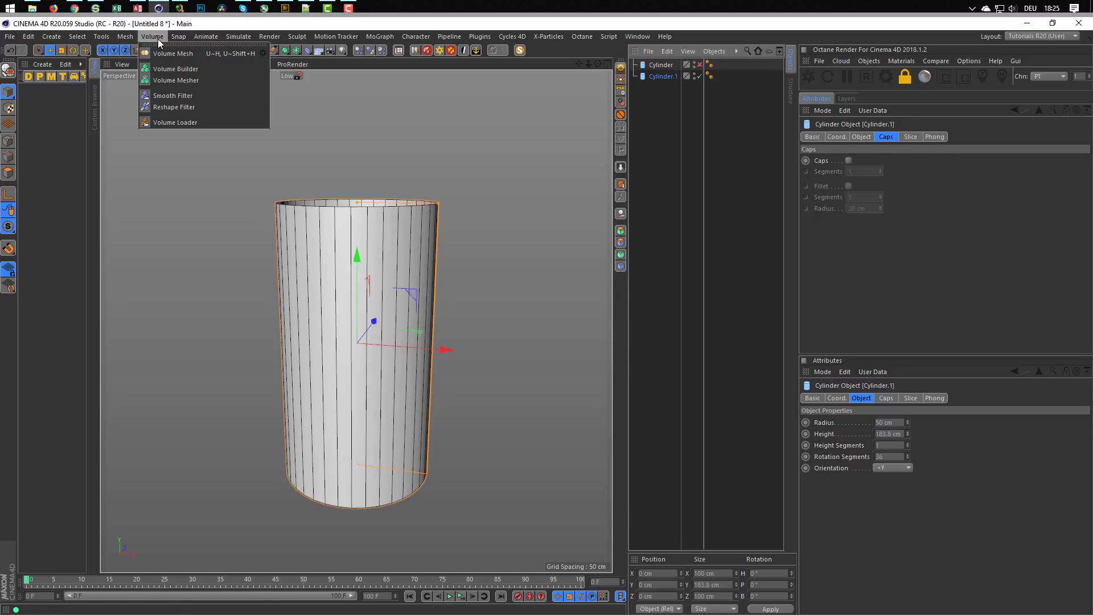
left_click(178, 68)
left_click(158, 40)
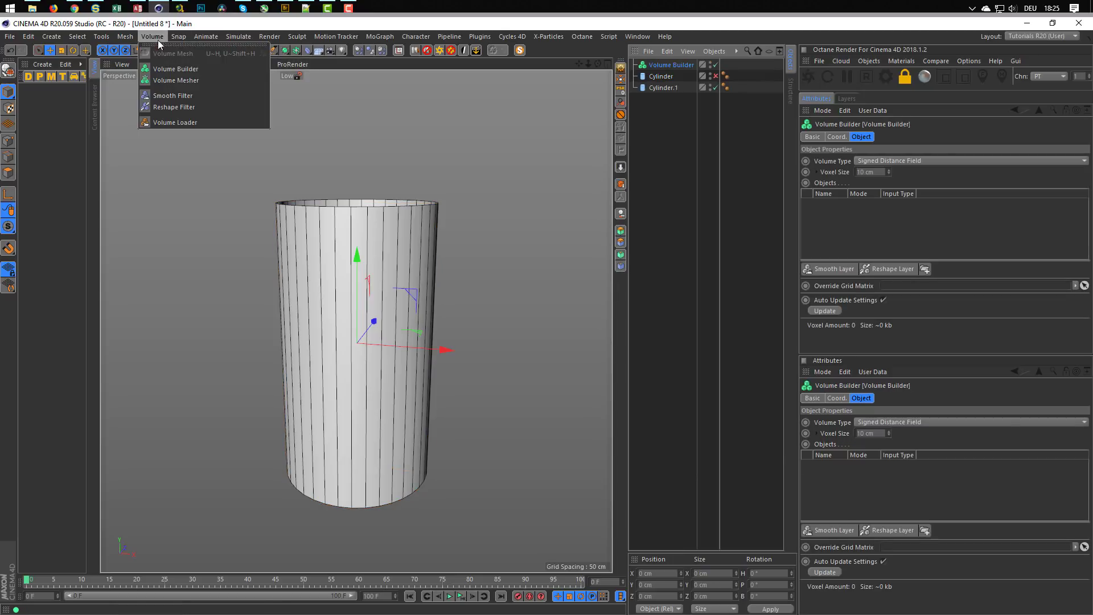
left_click(173, 81)
left_click(663, 77, "ctrl")
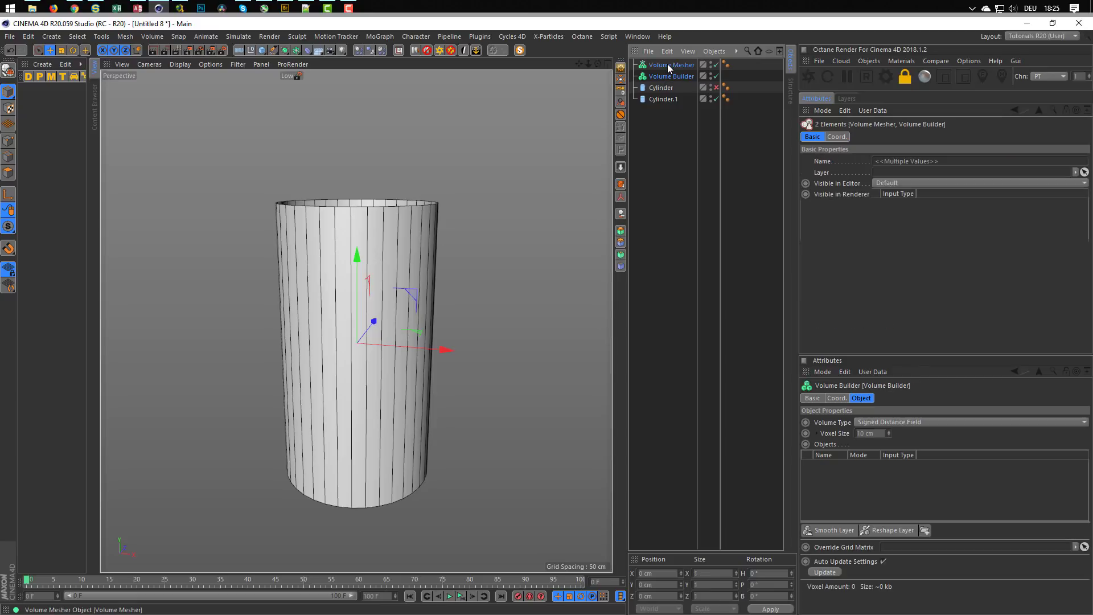
left_click_drag(667, 63, 676, 111)
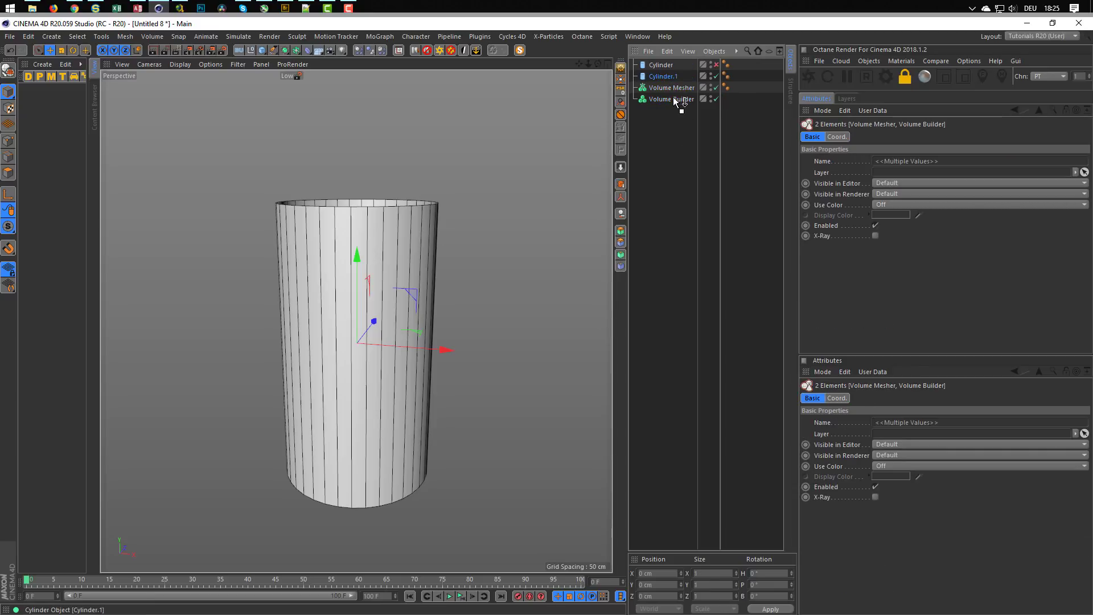
Step: Make the open cylinder a child of the Volume Builder and set the builder's voxel size to 0.5 cm
left_click_drag(677, 97, 678, 98)
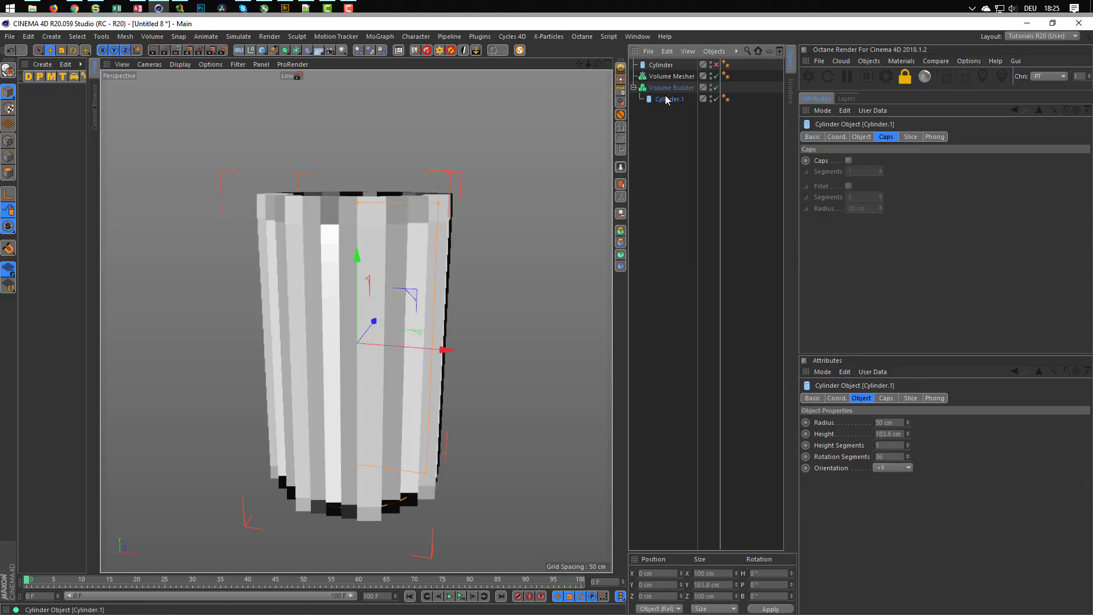
left_click(667, 91)
left_click(879, 168)
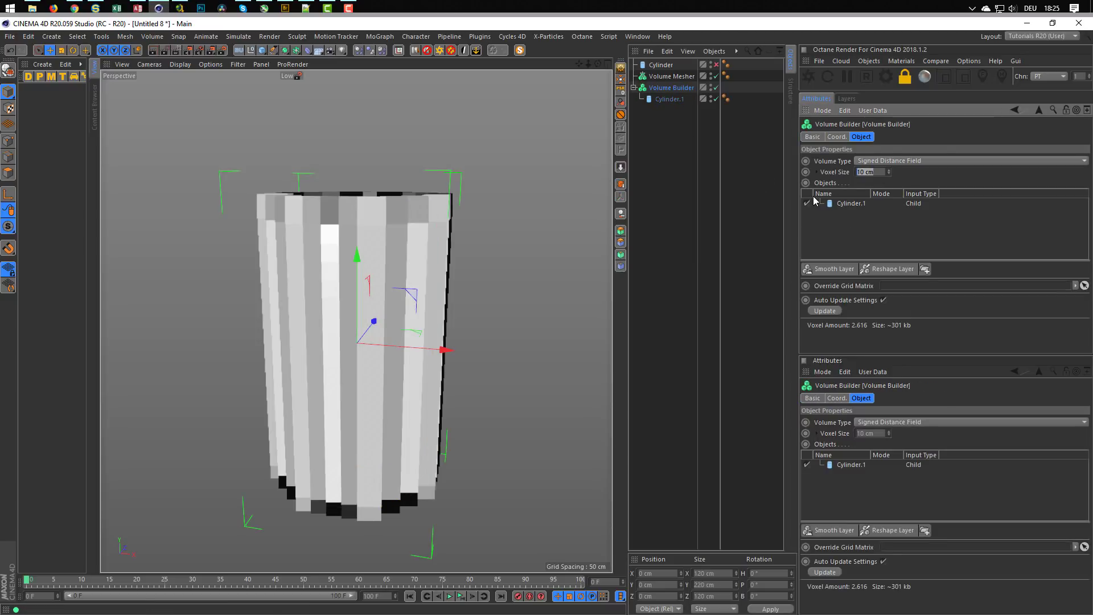
type("0.5")
key("Return")
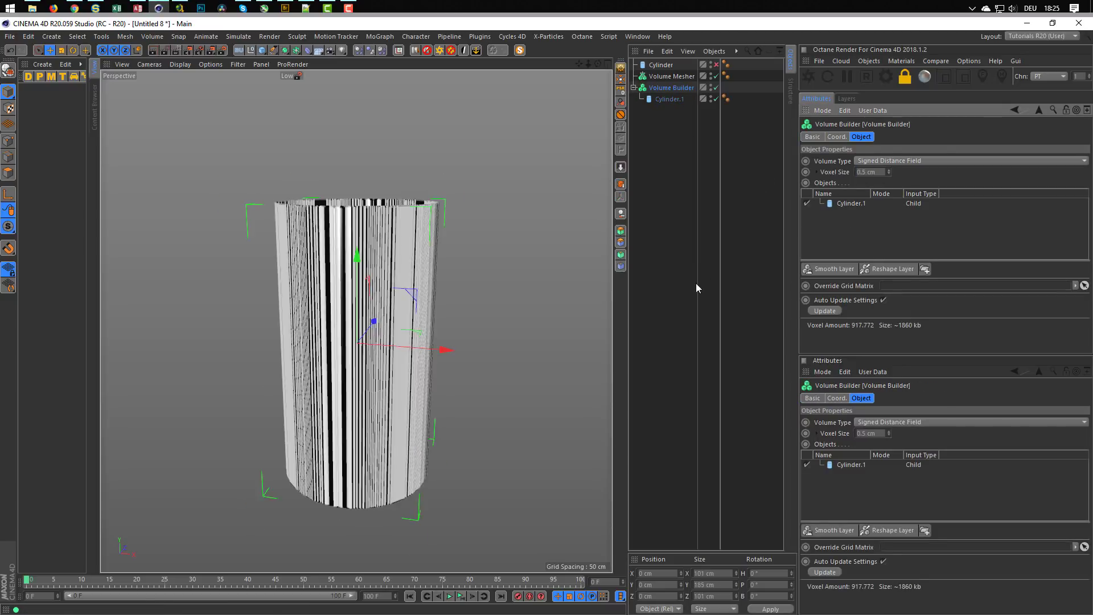
Step: Examine the open cylinder with the Volume Builder and Volume Mesher switched off and on
left_click_drag(302, 125, 394, 295, "alt")
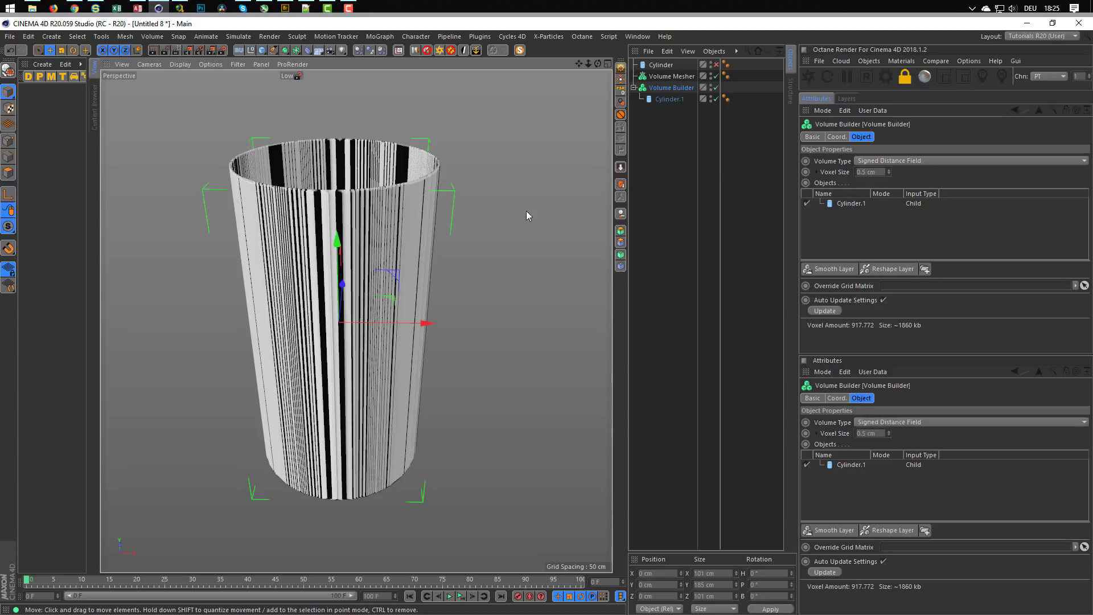
left_click(716, 88)
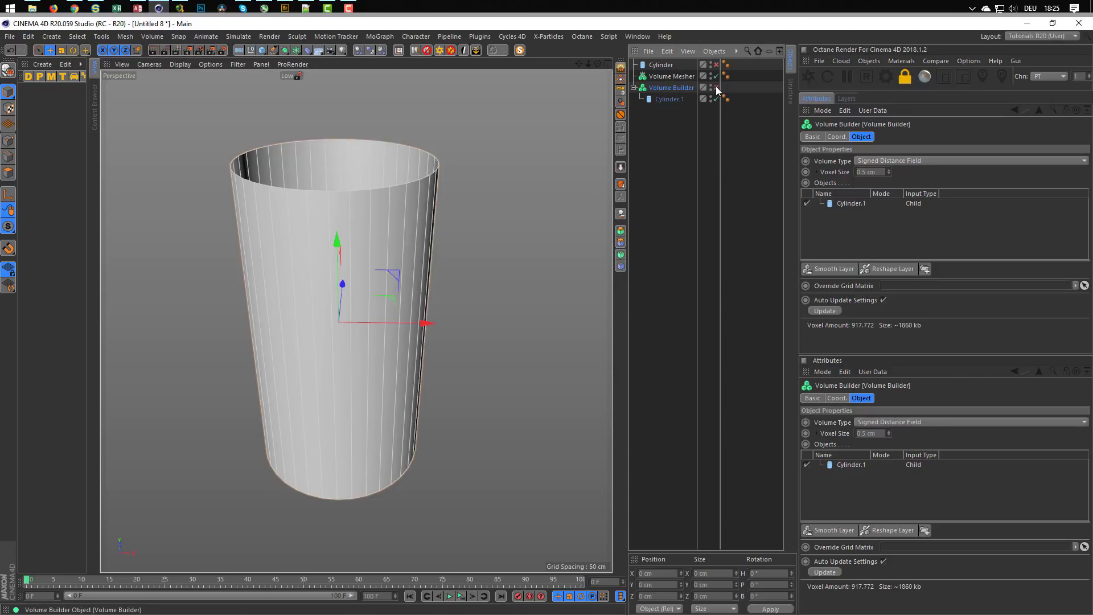
left_click(717, 88)
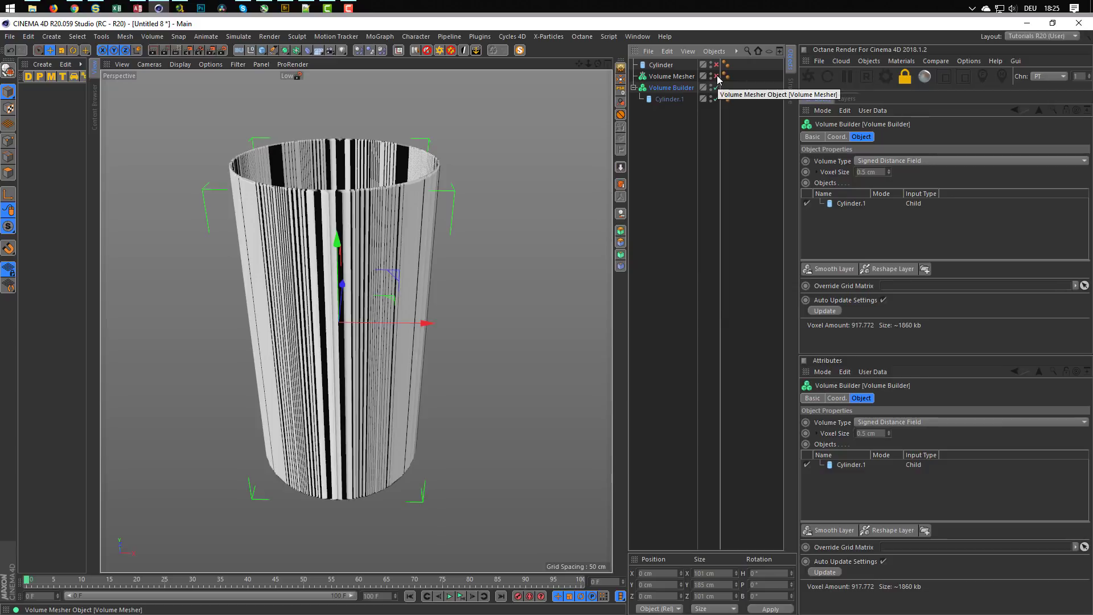
left_click(716, 76)
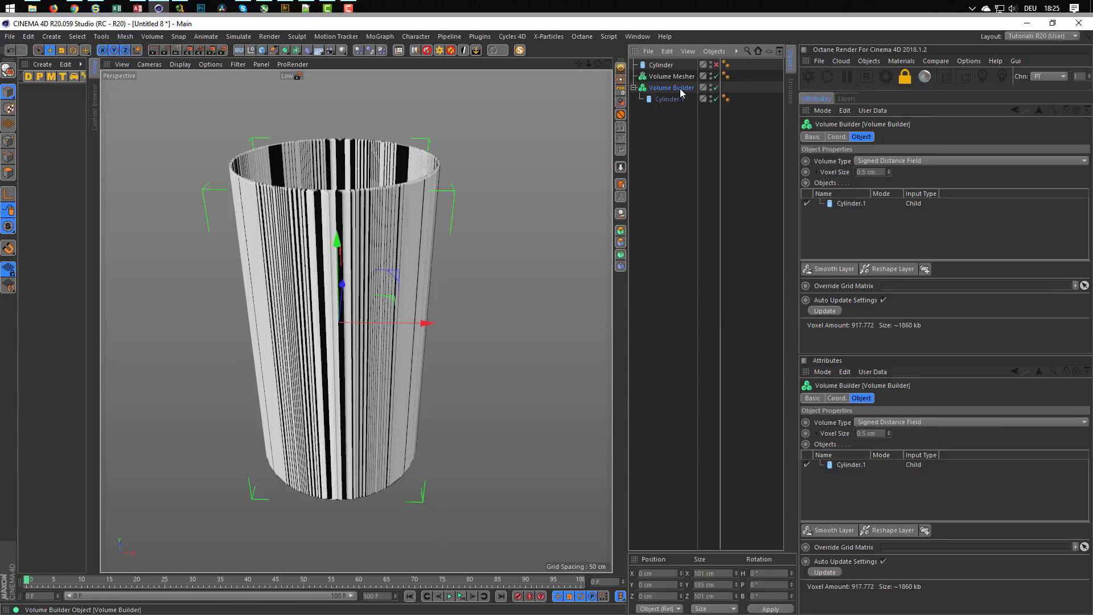
Step: Nest the Volume Builder under the Volume Mesher and disable the mesher
left_click_drag(679, 88, 681, 78)
left_click_drag(424, 264, 392, 279, "alt")
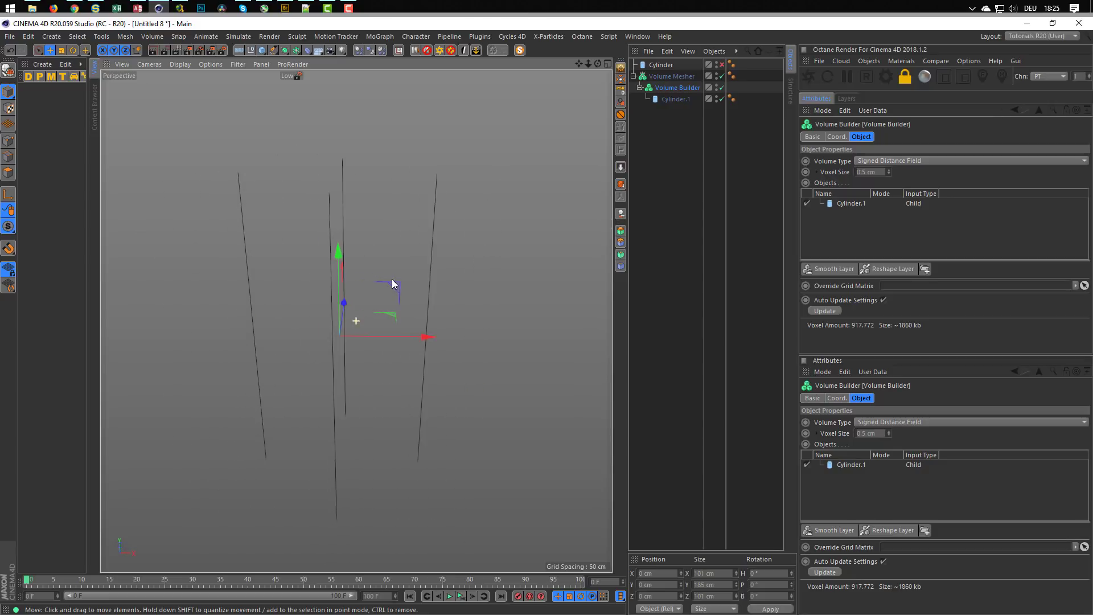
left_click(722, 76)
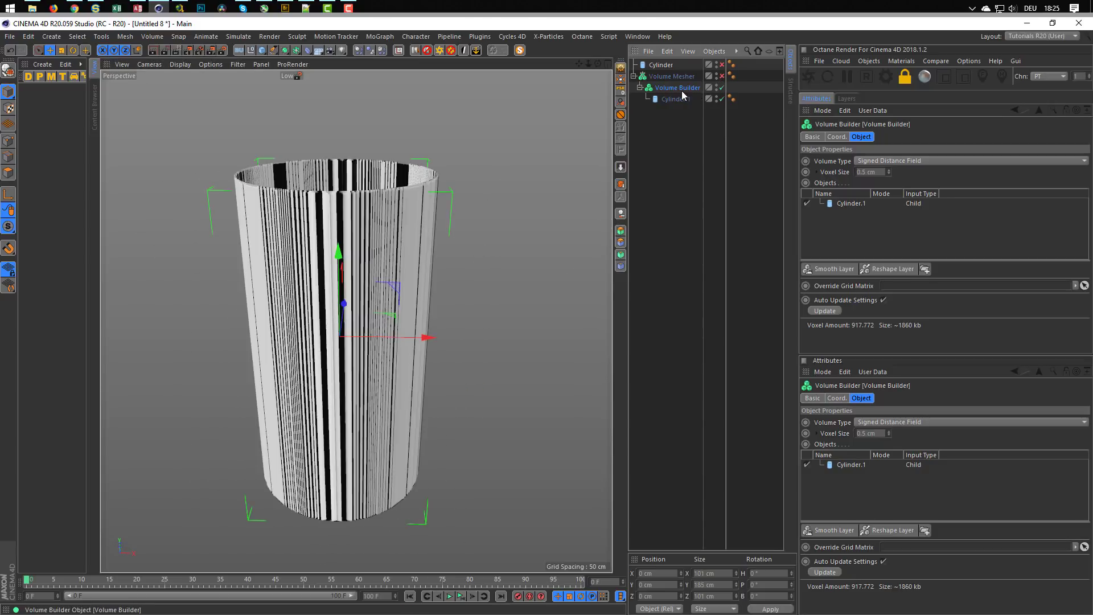
Step: Add a Py-Extrude Generator as parent of the open cylinder inside the Volume Builder, with Create Caps enabled
left_click(673, 99)
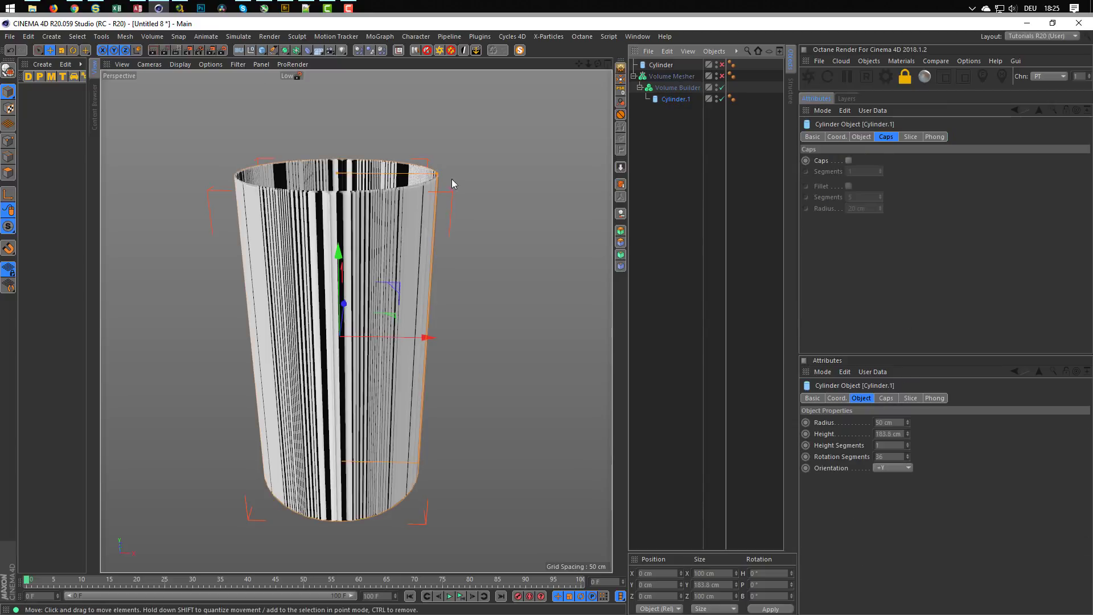
left_click_drag(400, 212, 491, 188, "alt")
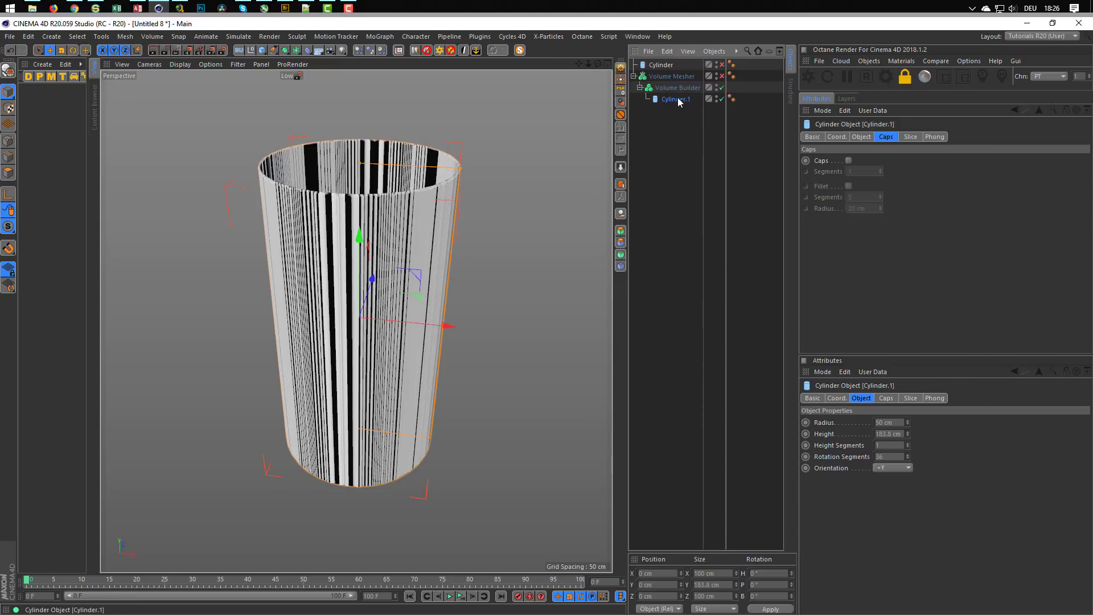
left_click(620, 233, "alt")
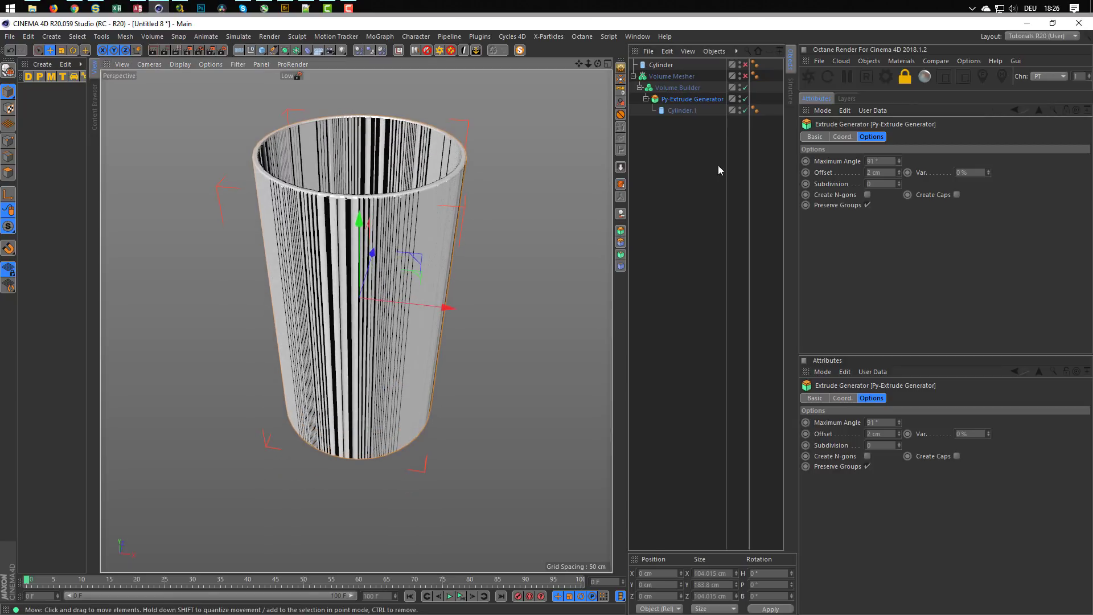
left_click(957, 195)
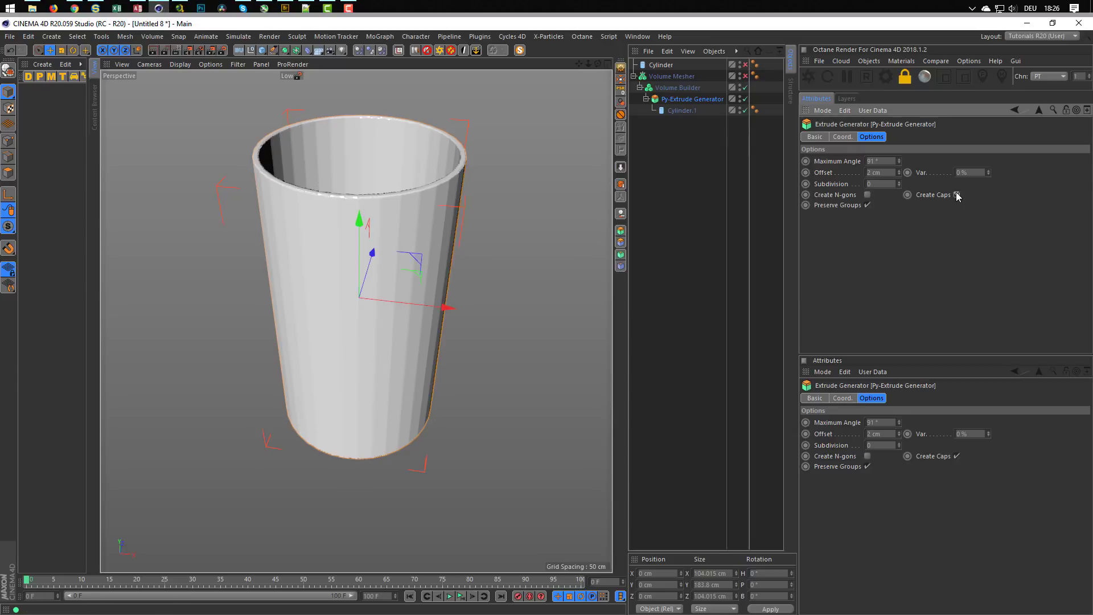
Step: Set the Py-Extrude Generator's offset to -2 cm
left_click(884, 172)
type("1")
type("2")
key("Return")
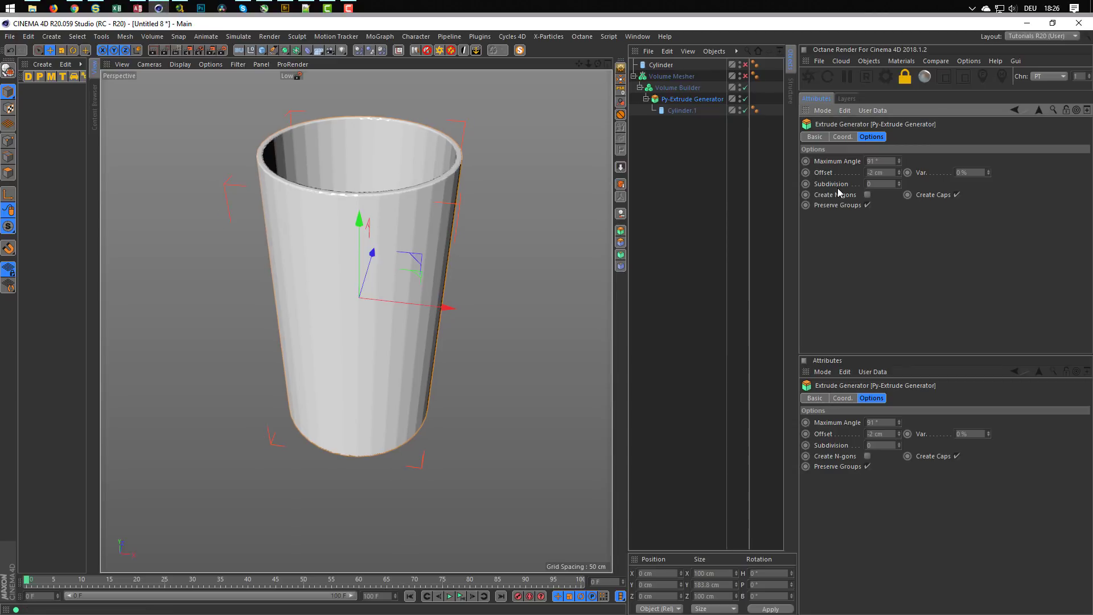
Step: Set the Py-Extrude Generator's offset to -3 cm
left_click_drag(883, 174, 853, 180)
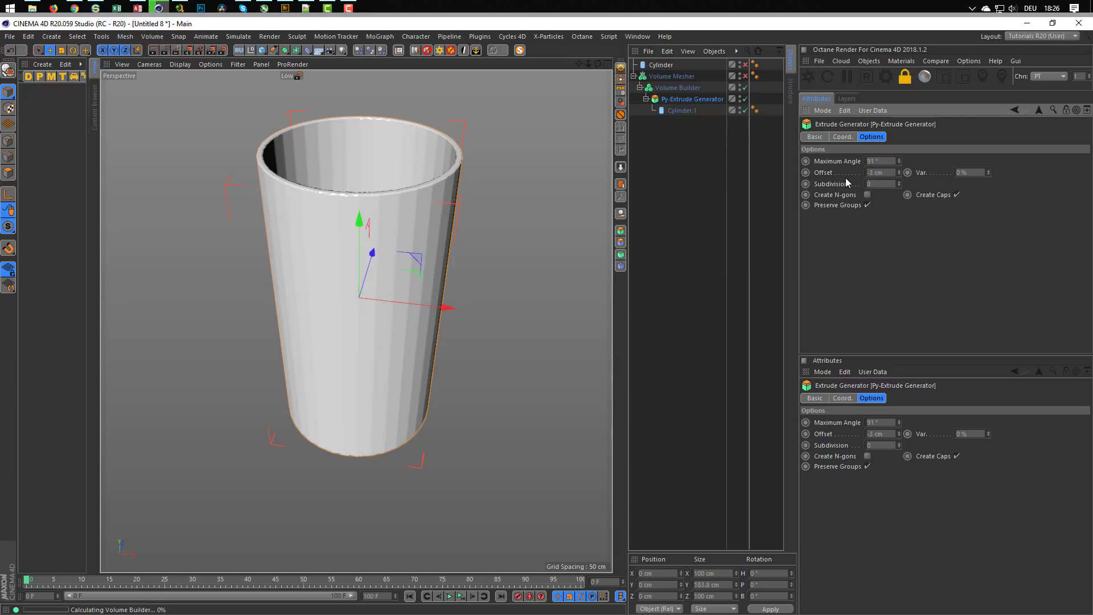
type("-3")
key("Return")
mouse_move(377, 195)
left_mouse_down("alt")
mouse_move(370, 210)
mouse_move(377, 204)
left_mouse_up("alt")
right_click_drag(377, 204, 455, 216, "alt")
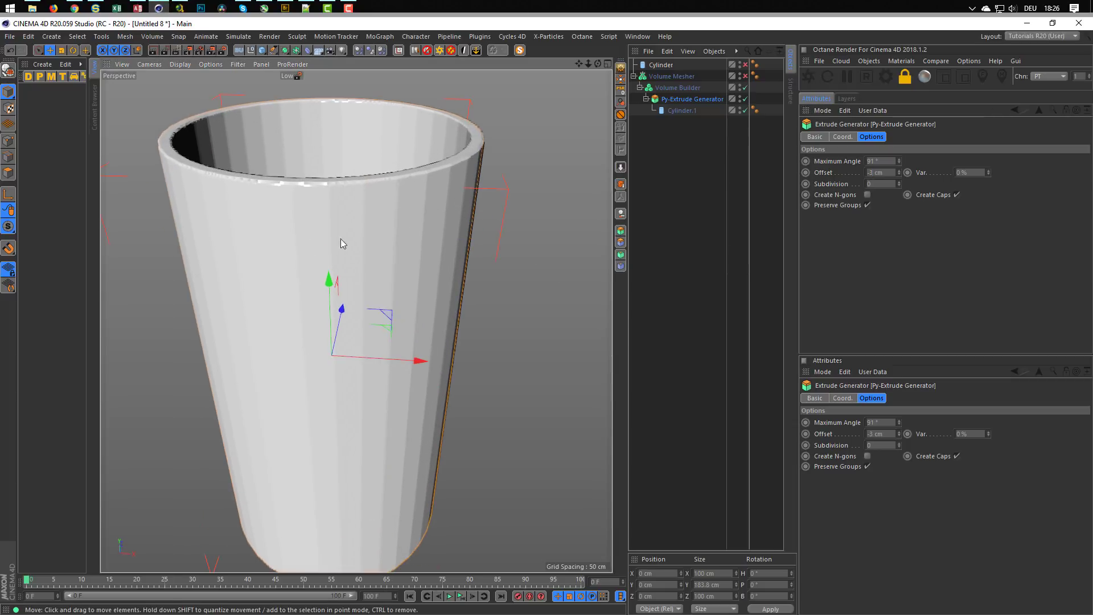
Step: Set the open cylinder's rotation segments to 200 and enable the Volume Mesher
left_click(685, 110)
left_click(861, 136)
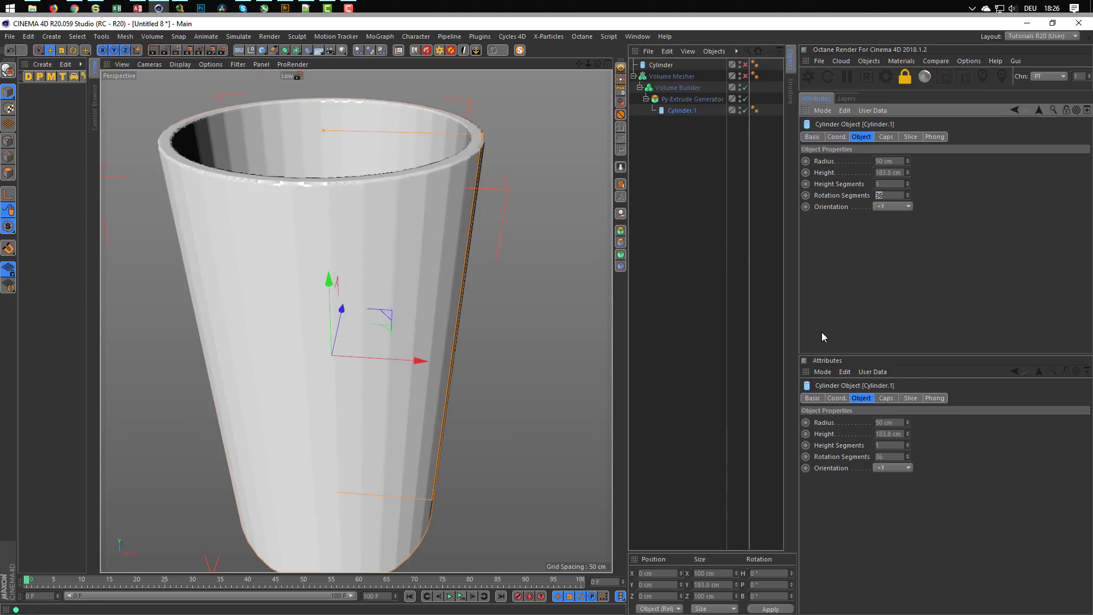
type("200")
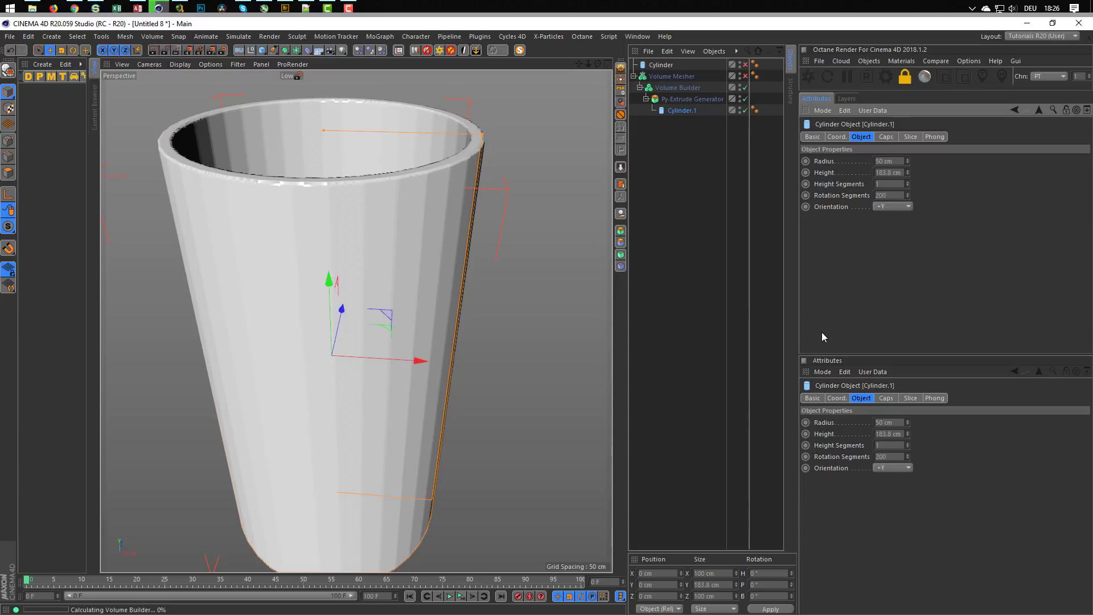
key("Return")
scroll(484, 286, "down", 3)
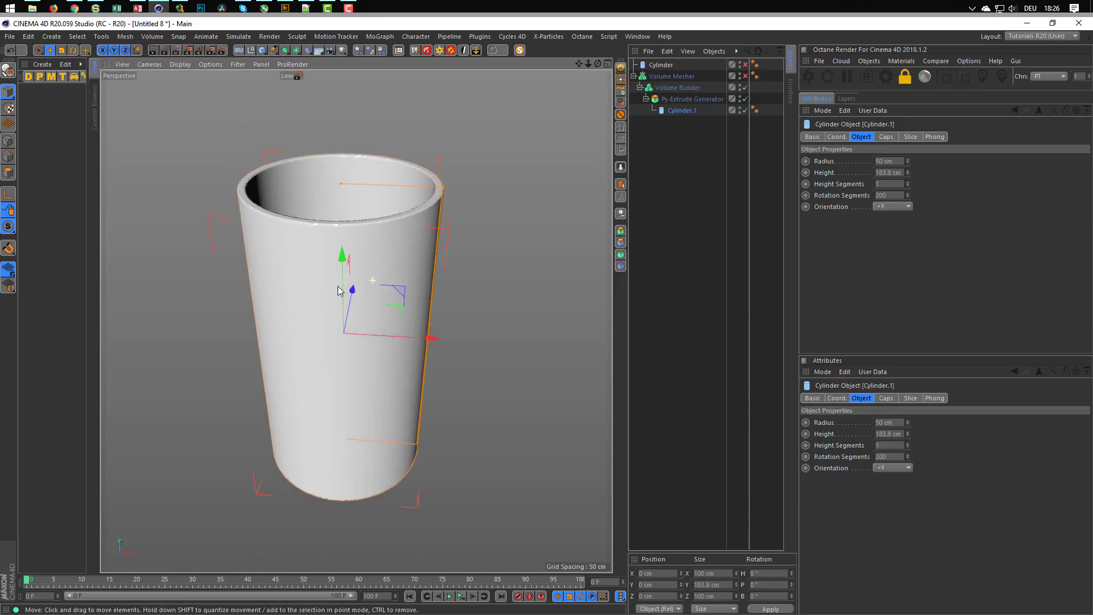
left_click(746, 88)
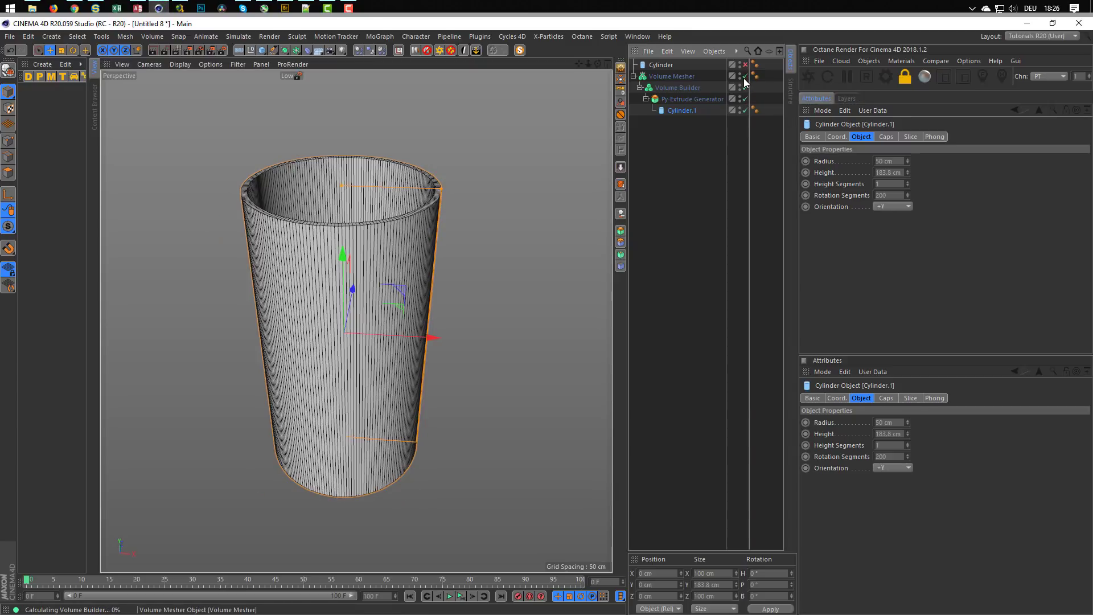
Step: Disable the Volume Mesher so the Volume Builder's result is shown directly
left_click(744, 76)
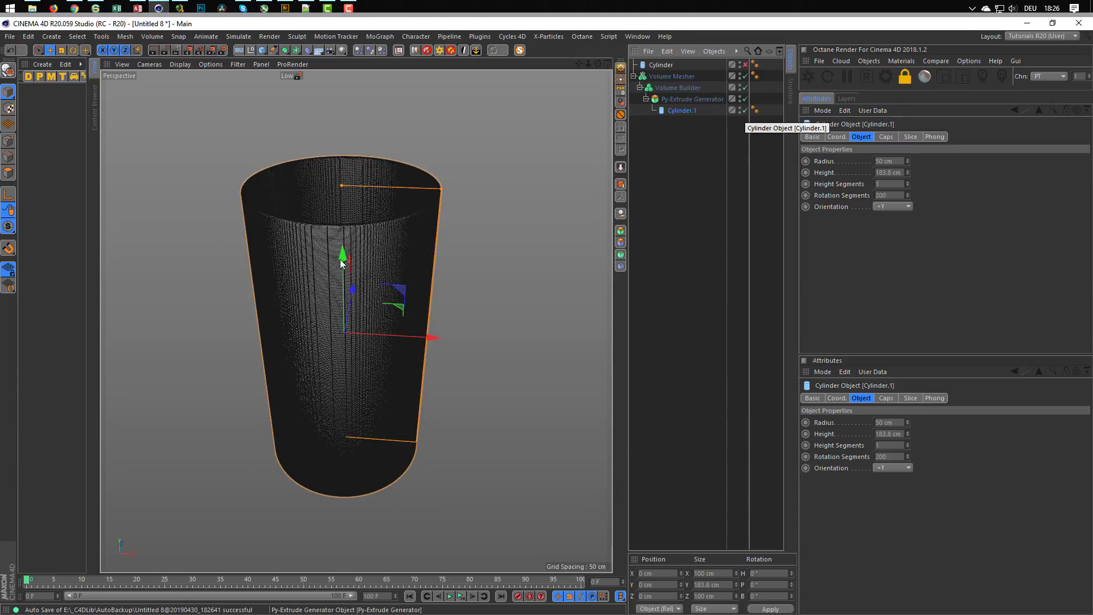
left_click_drag(346, 257, 345, 261, "alt")
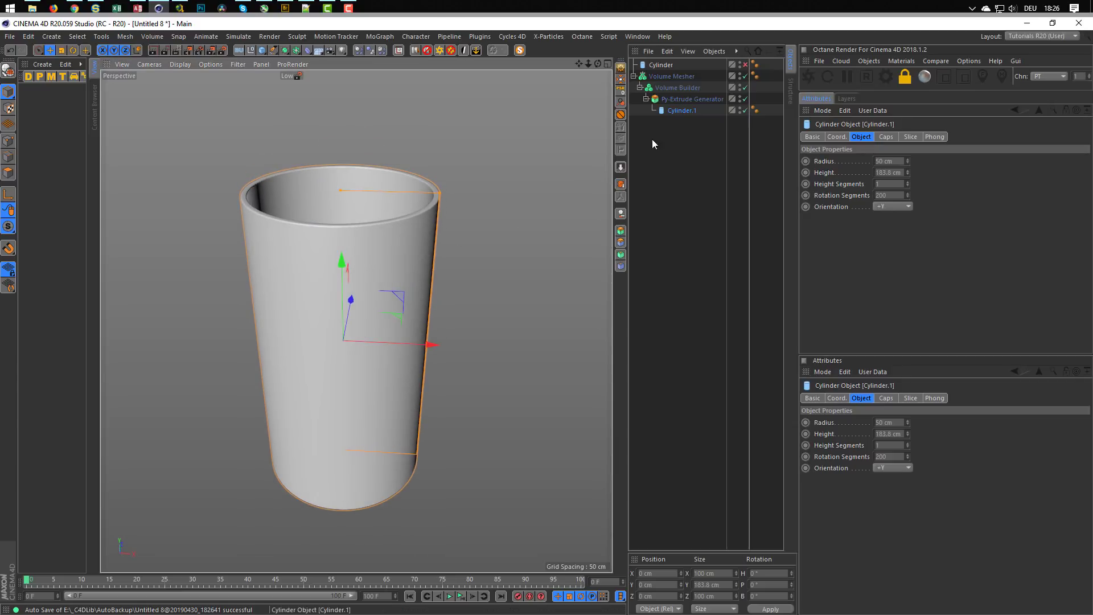
left_click(745, 75)
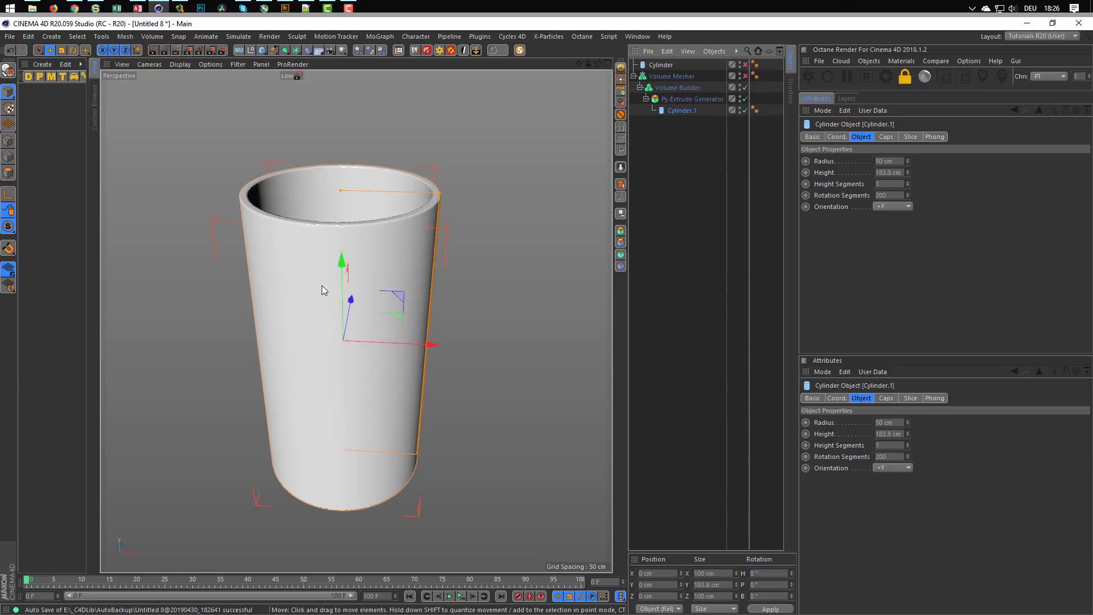
left_click_drag(322, 285, 359, 273, "alt")
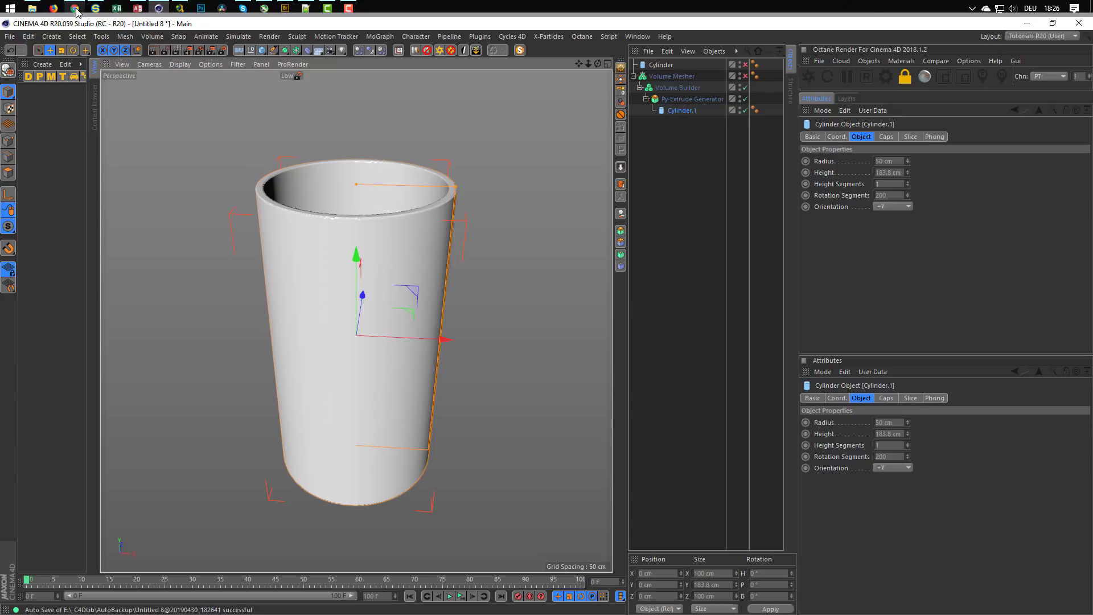
Step: Switch to Chrome to examine the pencil reference photo's metal ferrules, and return to Cinema 4D
left_click(74, 8)
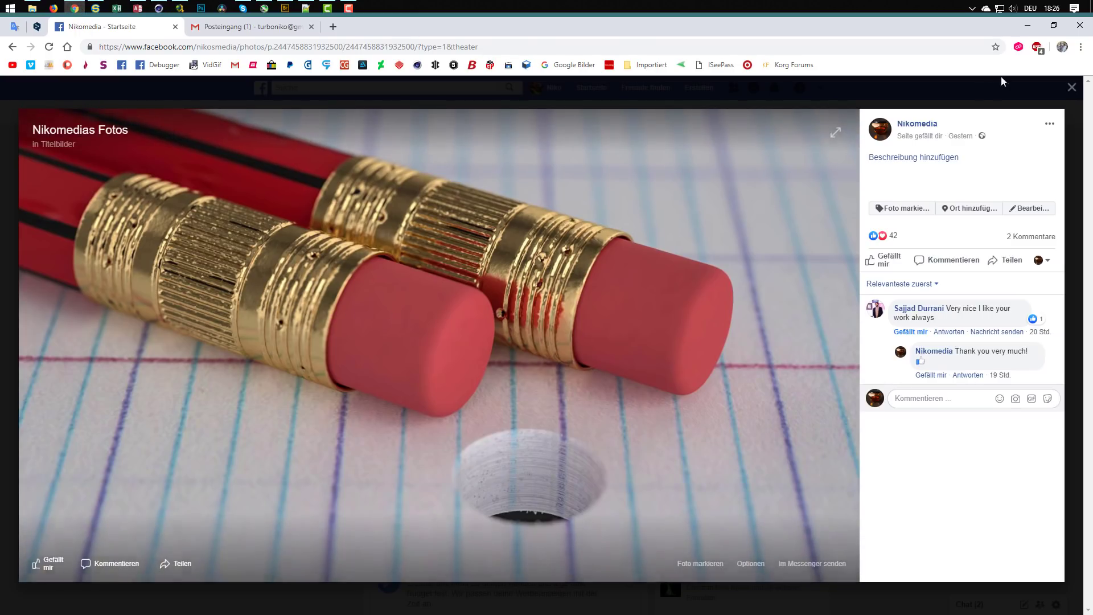
left_click(1028, 25)
left_click_drag(333, 255, 355, 233, "alt")
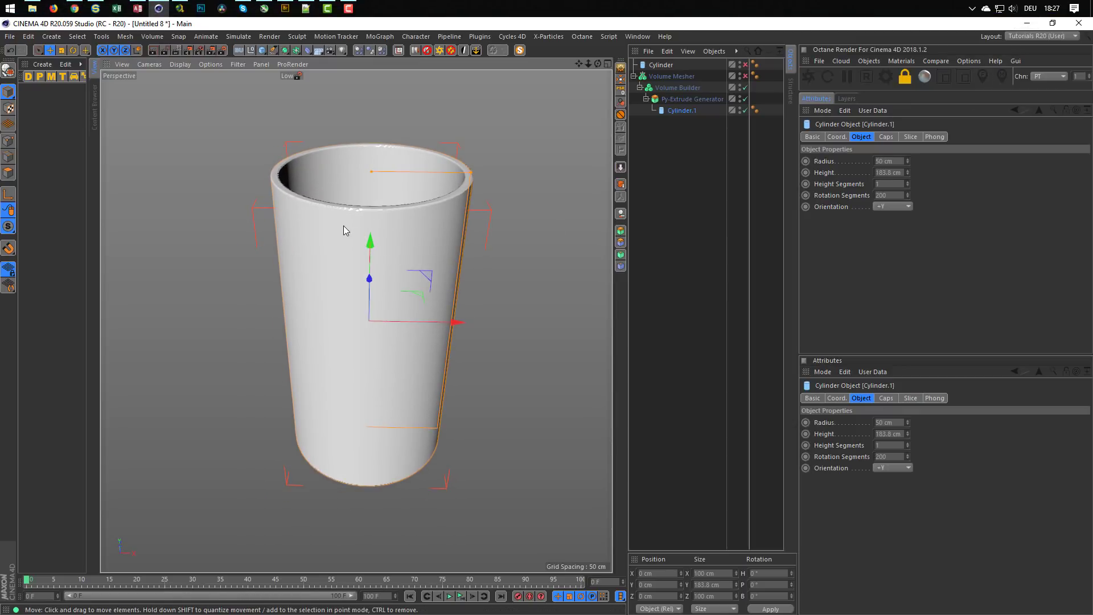
Step: Add a Circle spline at the end of the object list and hide the Volume Mesher hierarchy
left_click(274, 51)
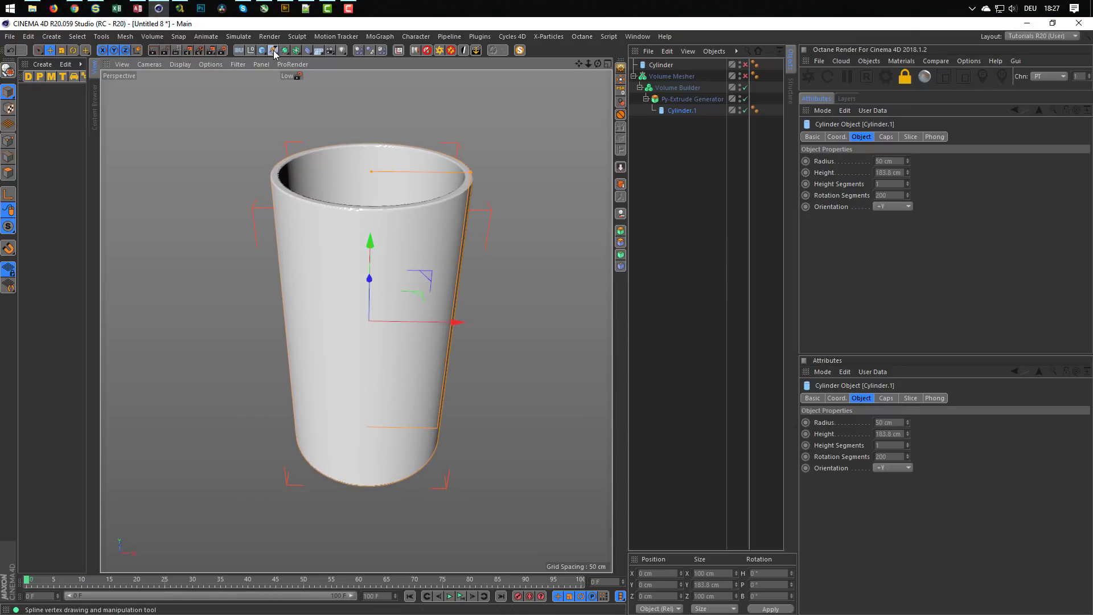
left_click(402, 90)
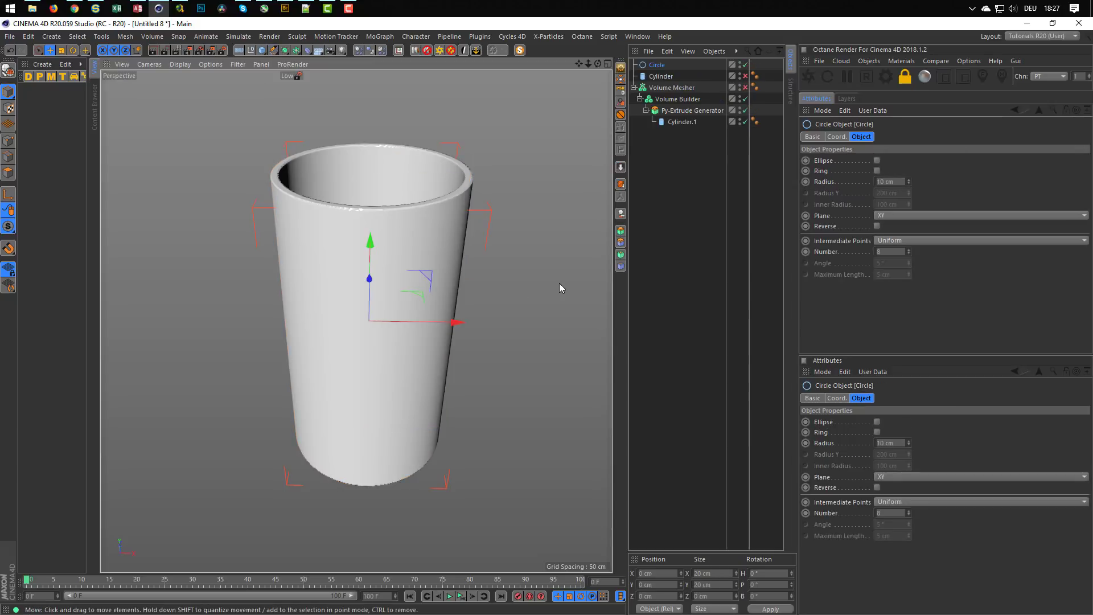
double_click(739, 85)
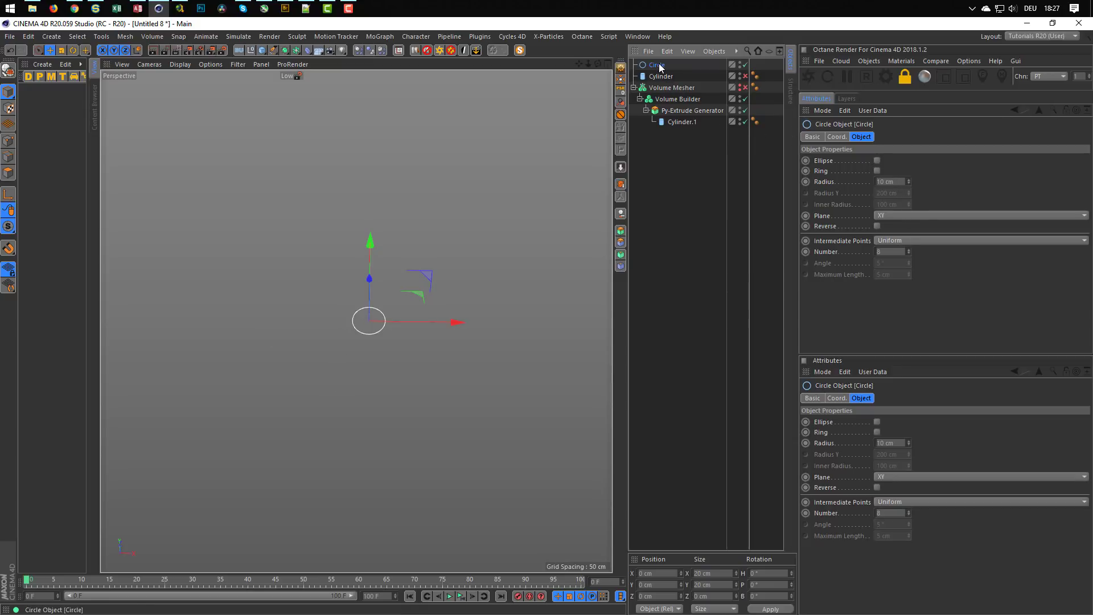
left_click_drag(659, 66, 663, 167)
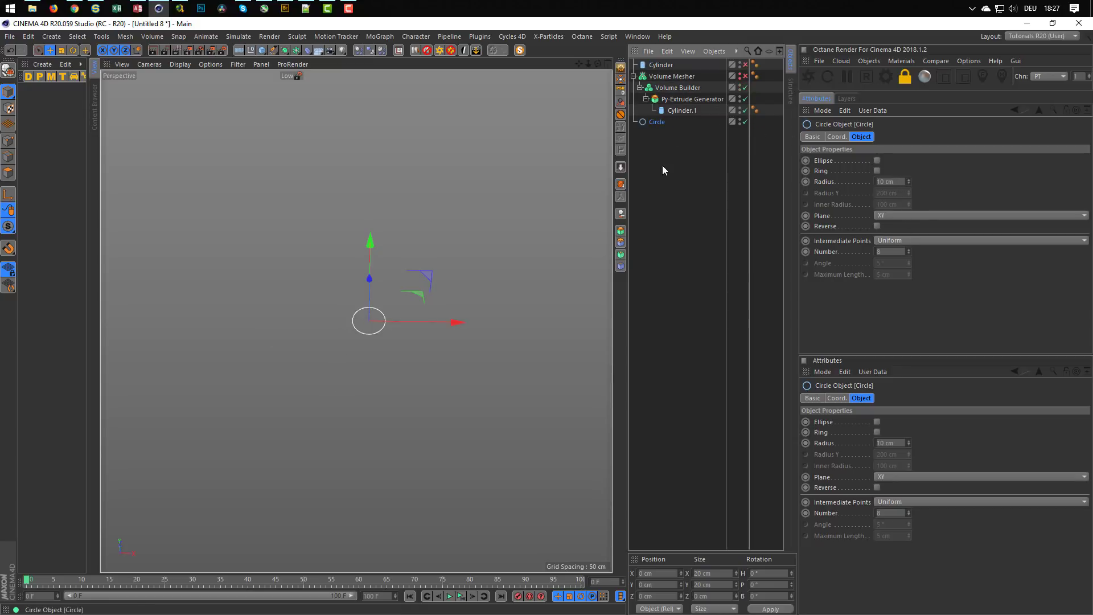
Step: Set the circle's radius to 100 cm and save its settings as the object default
double_click(903, 182)
type("100")
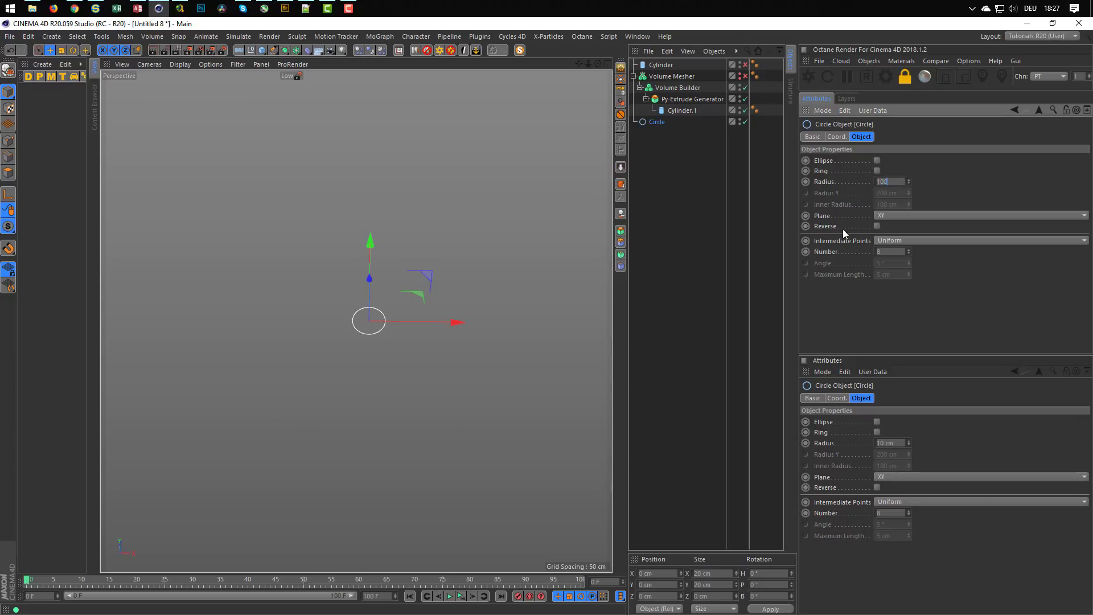
key("Return")
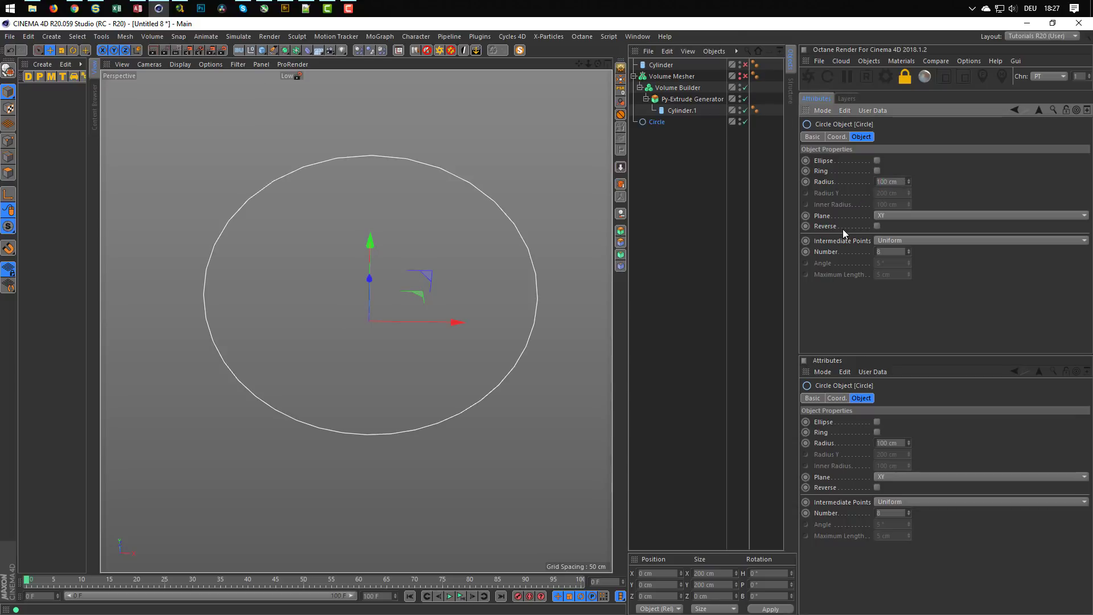
left_click(846, 110)
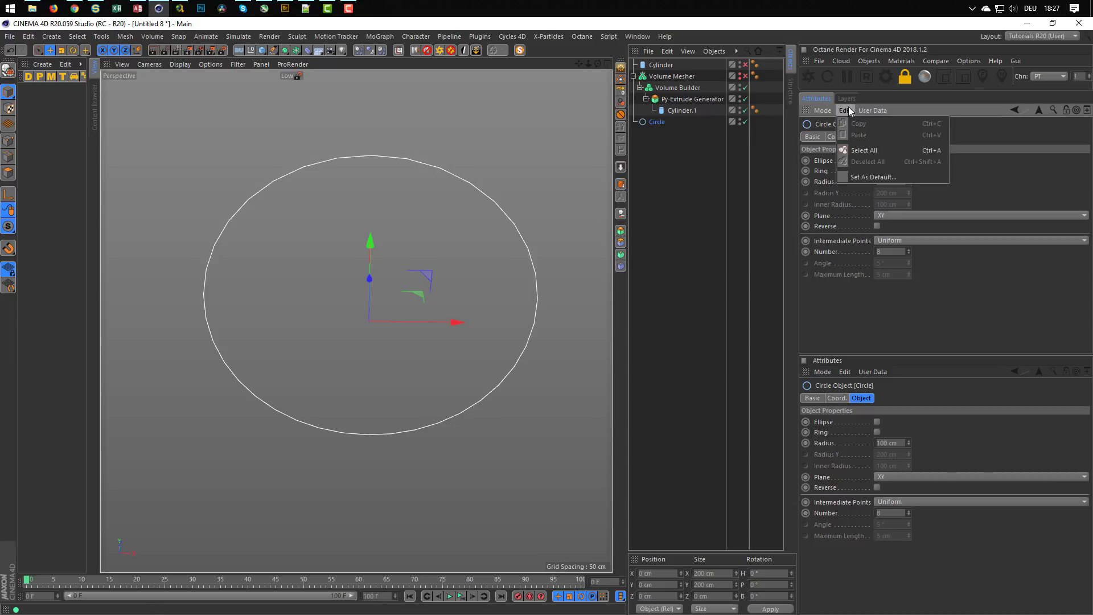
left_click(863, 178)
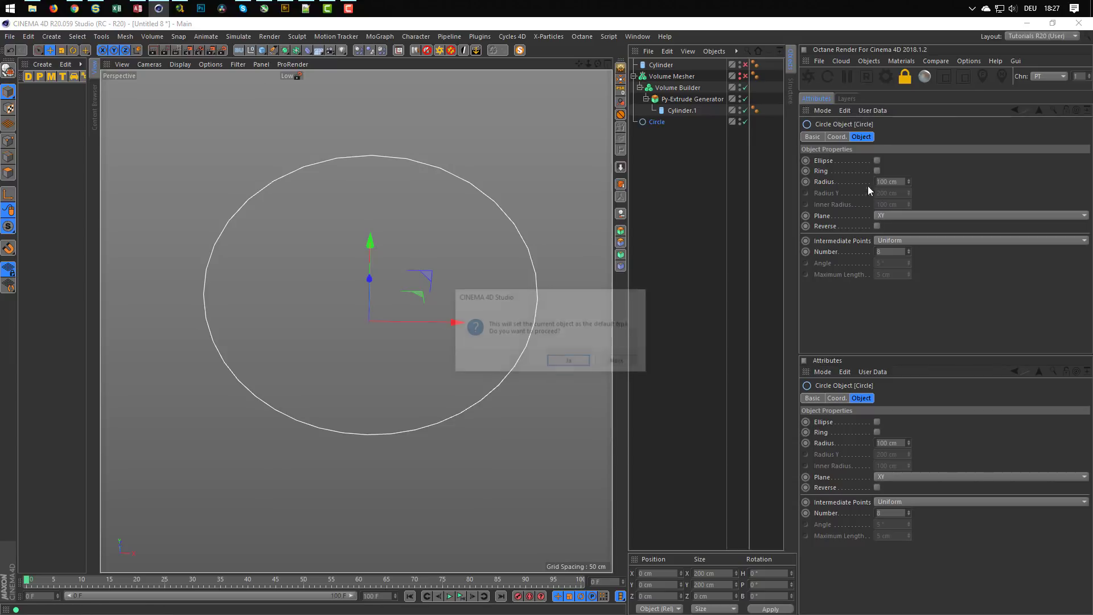
left_click(568, 362)
Step: Set the circle's plane to XZ and show the Volume Mesher hierarchy again
left_click(894, 216)
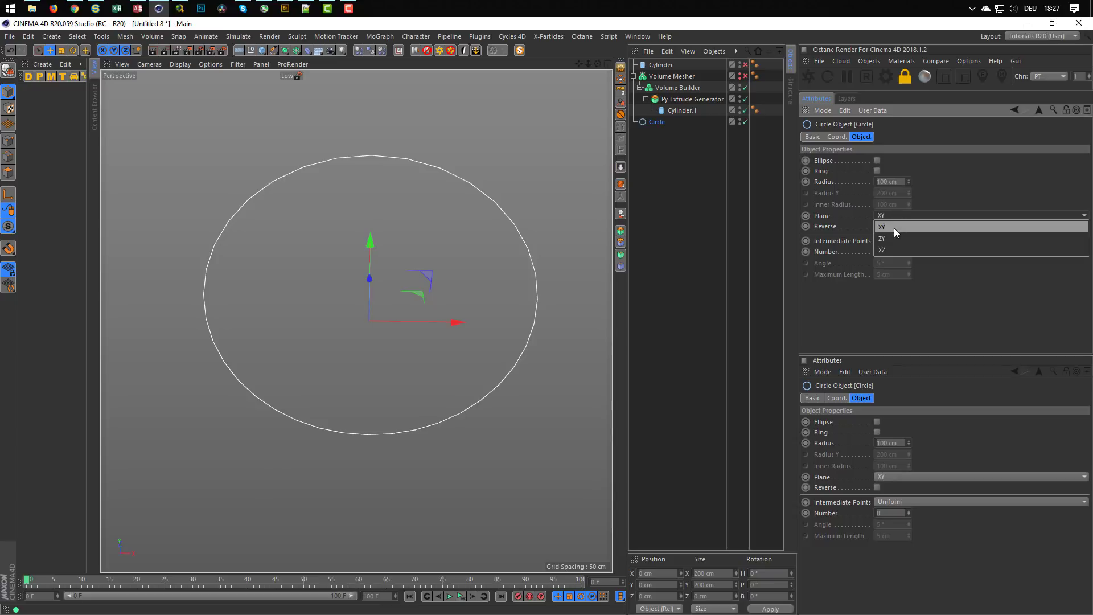
left_click(889, 249)
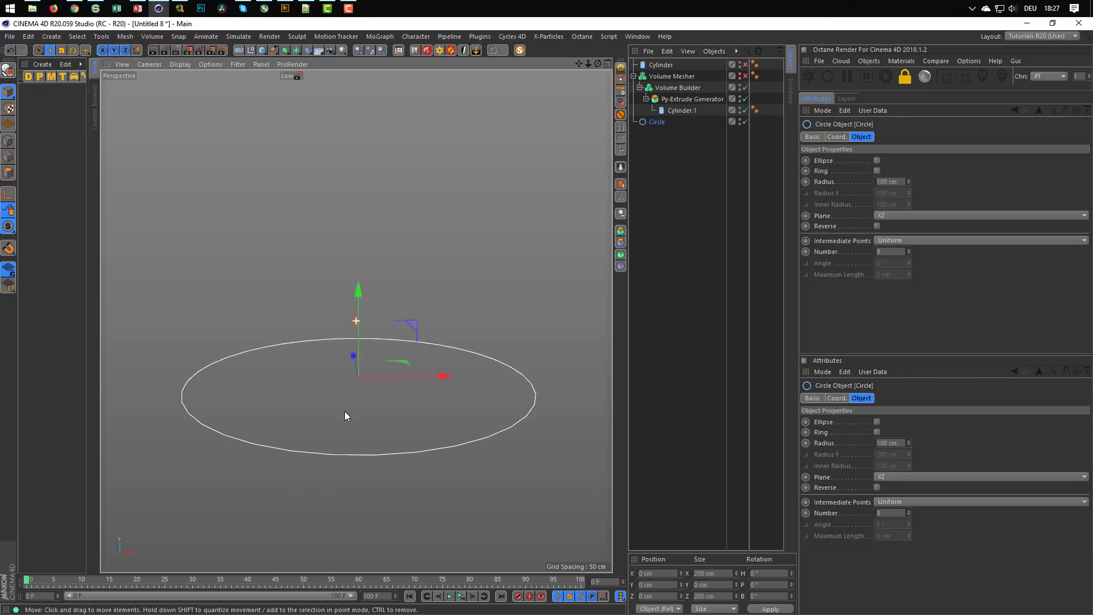
left_click_drag(345, 411, 360, 380, "alt")
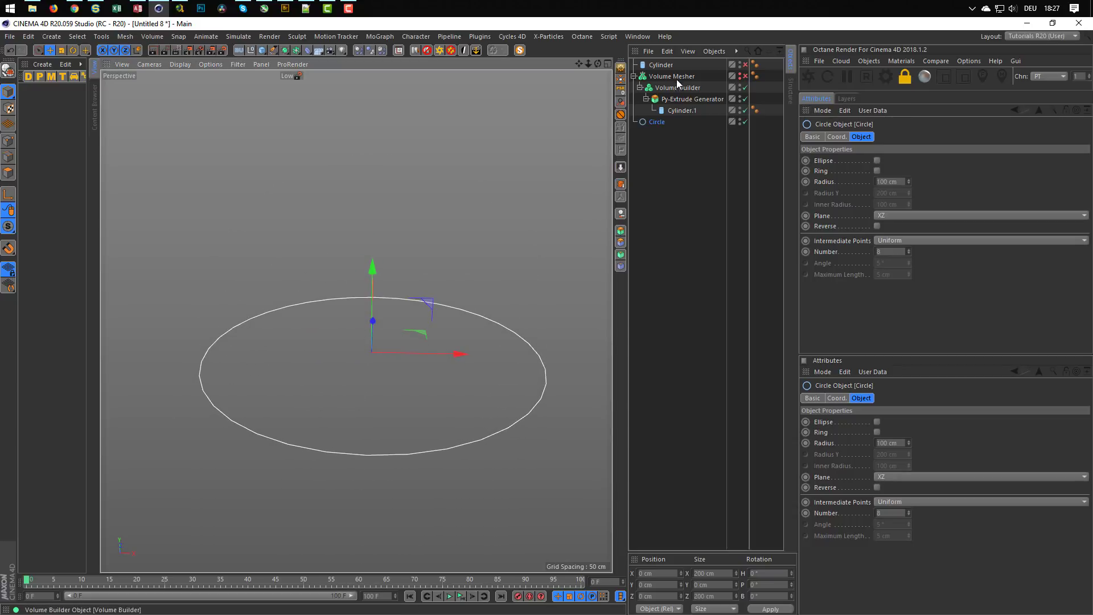
left_click(739, 76)
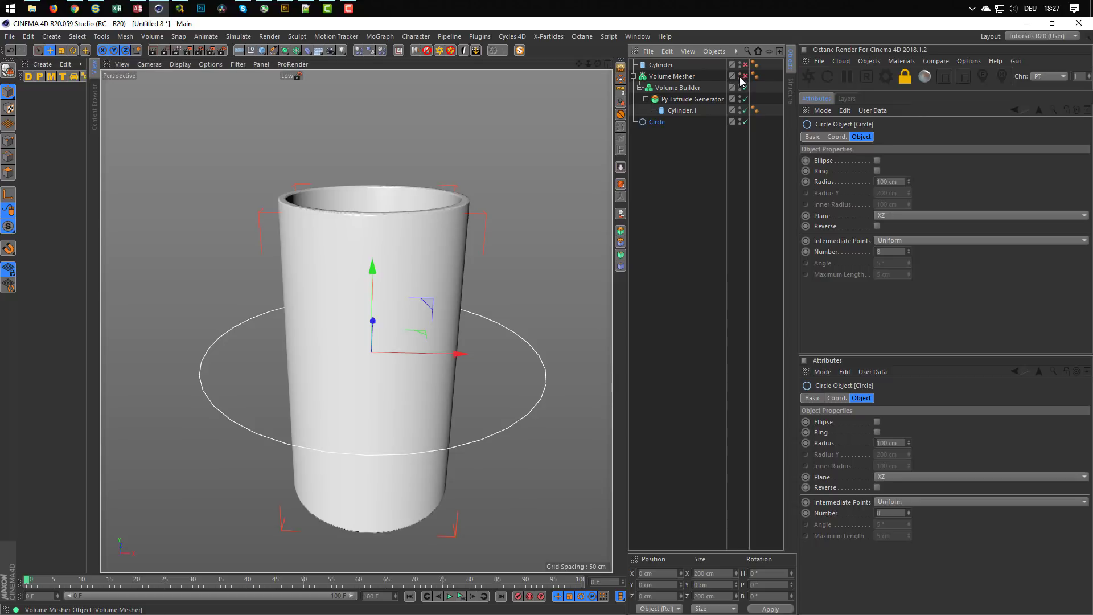
Step: Set the circle's radius to 50 cm and make it a child of the Volume Builder
left_click(896, 182)
type("50")
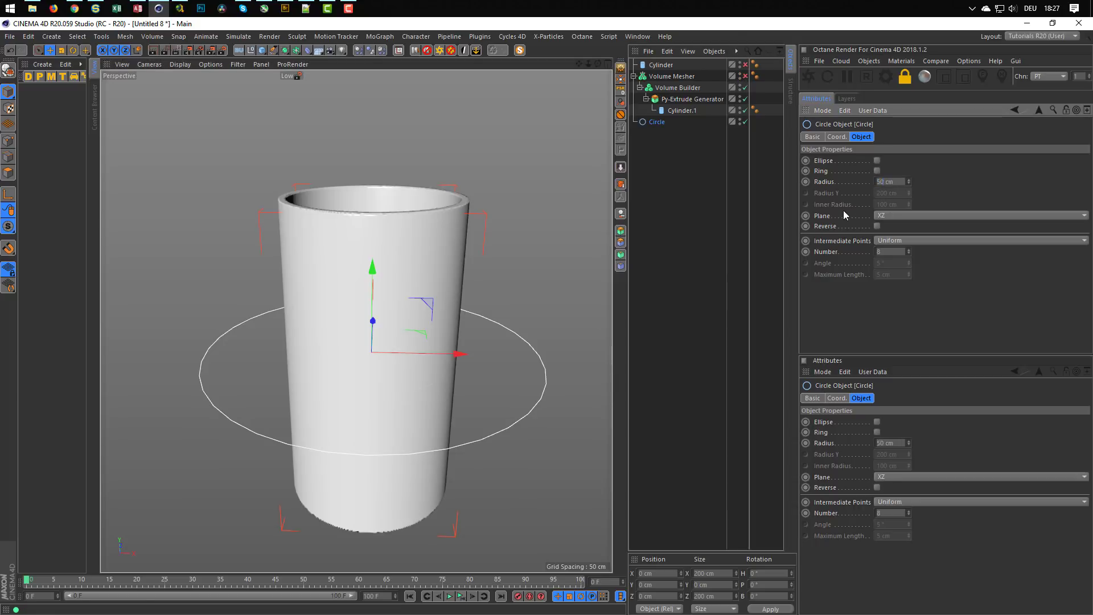
key("Return")
scroll(429, 377, "up", 2)
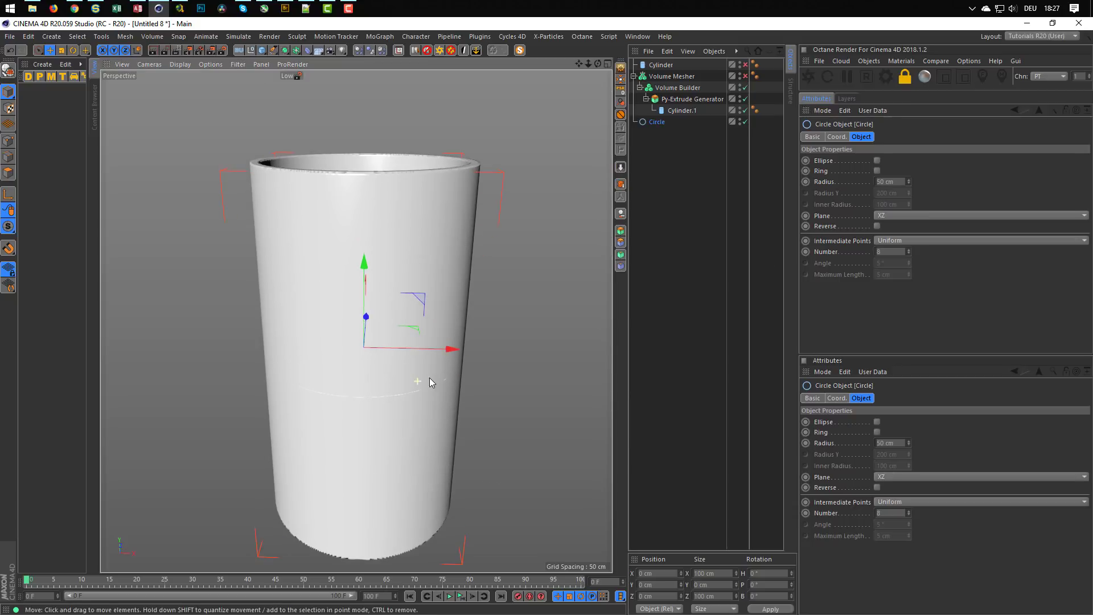
left_click(647, 99)
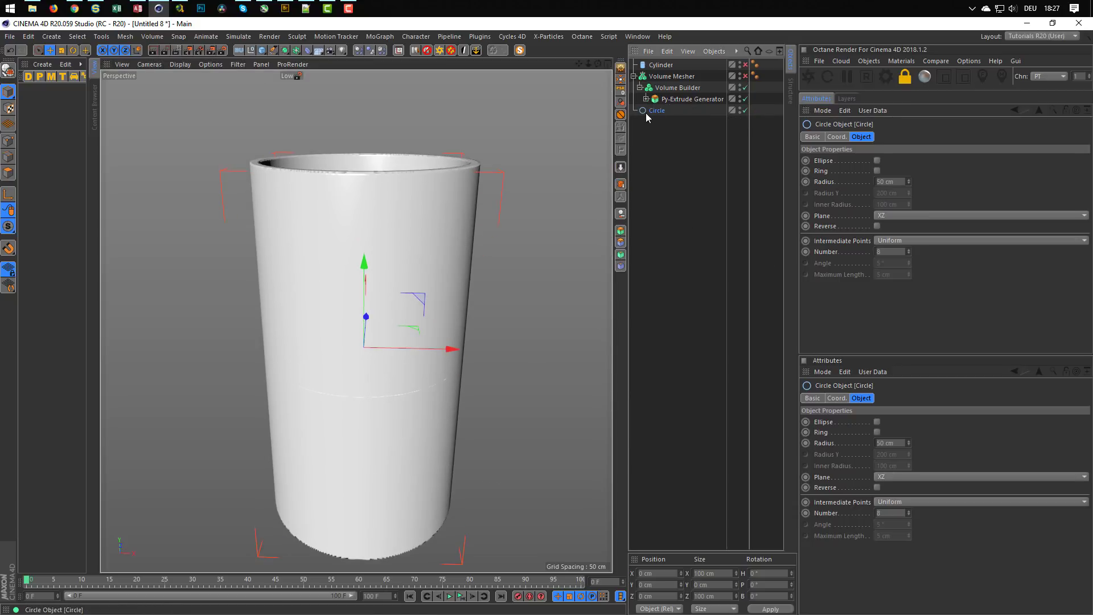
left_click_drag(649, 110, 671, 85)
Step: Set the Circle input's radius to 2 cm in the Volume Builder's object list settings
left_click(671, 85)
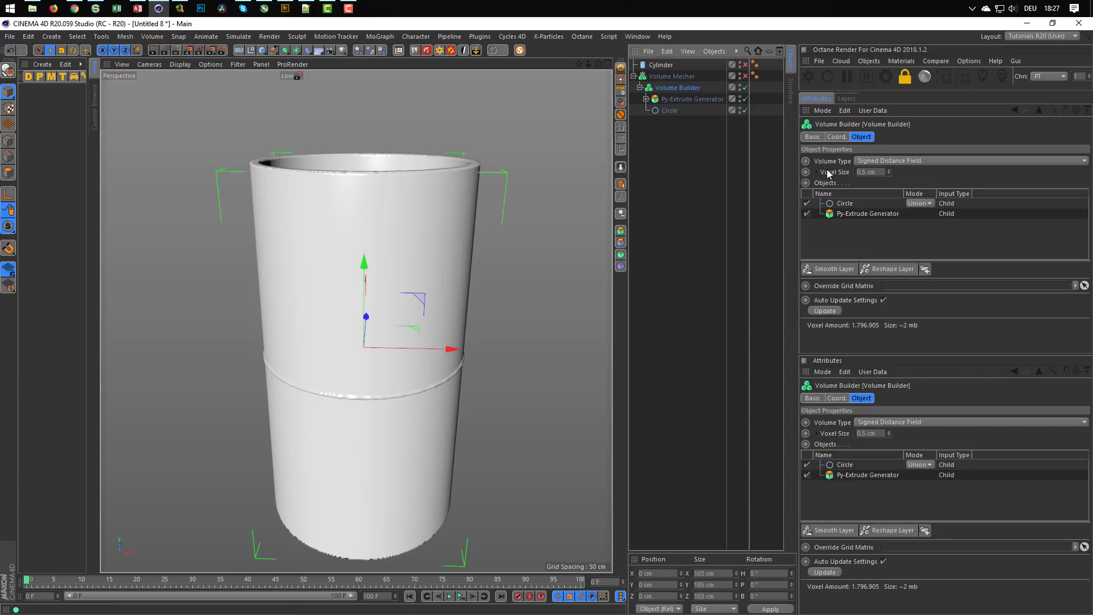
left_click(845, 204)
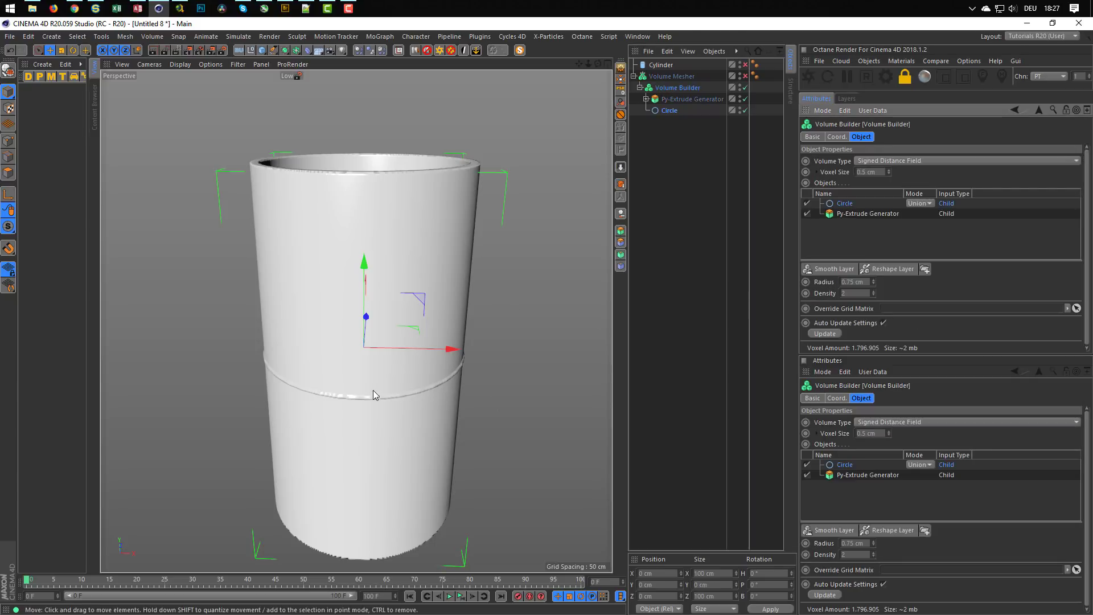
scroll(399, 381, "up", 3)
mouse_move(428, 378)
left_mouse_down("alt")
mouse_move(463, 401)
mouse_move(436, 375)
left_mouse_up("alt")
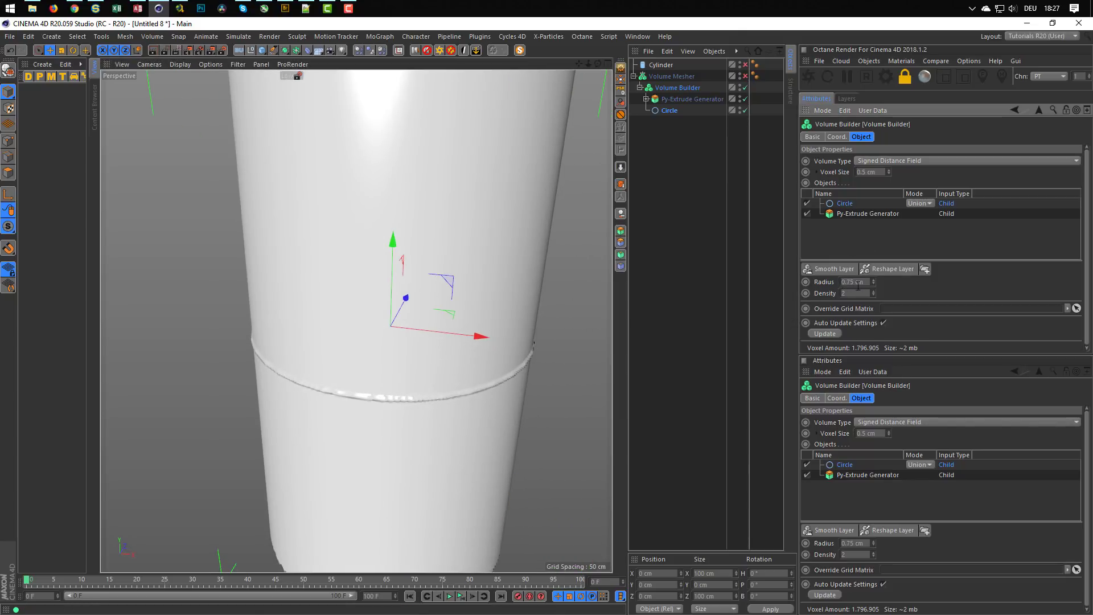
left_click_drag(864, 283, 811, 294)
type("2")
key("Return")
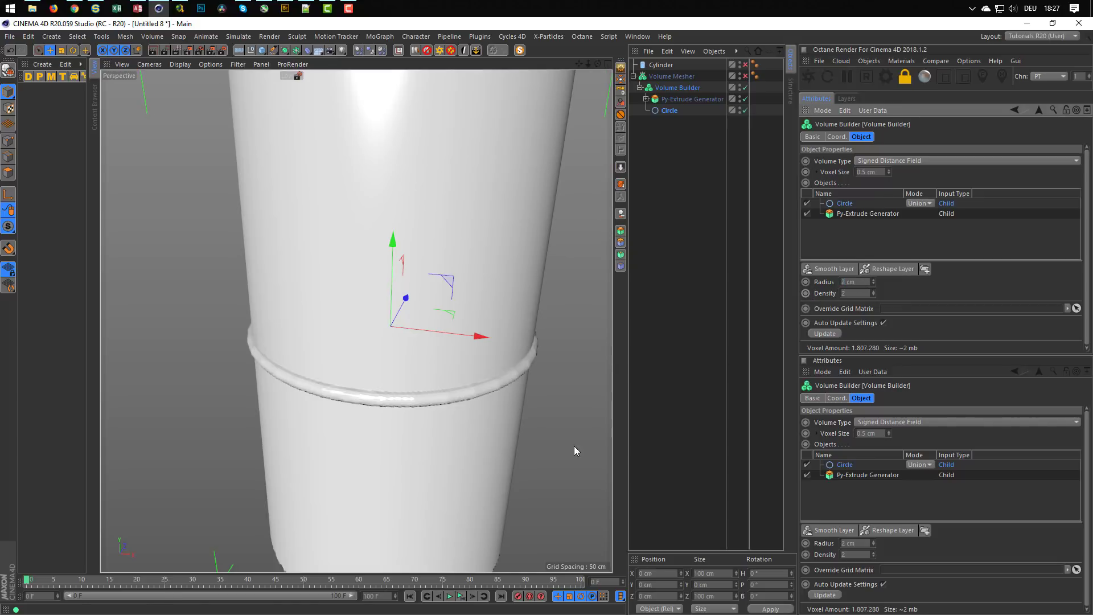
left_click_drag(397, 409, 444, 400, "alt")
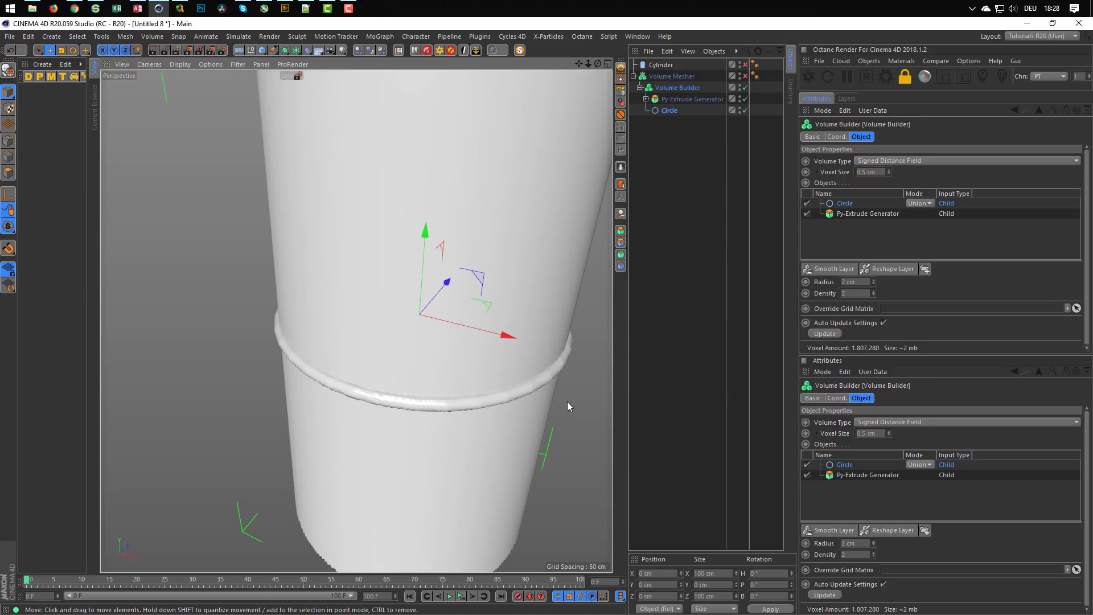
Step: Try densities of 0.5 and 0.1 for the Circle input in the Volume Builder
left_click(854, 293)
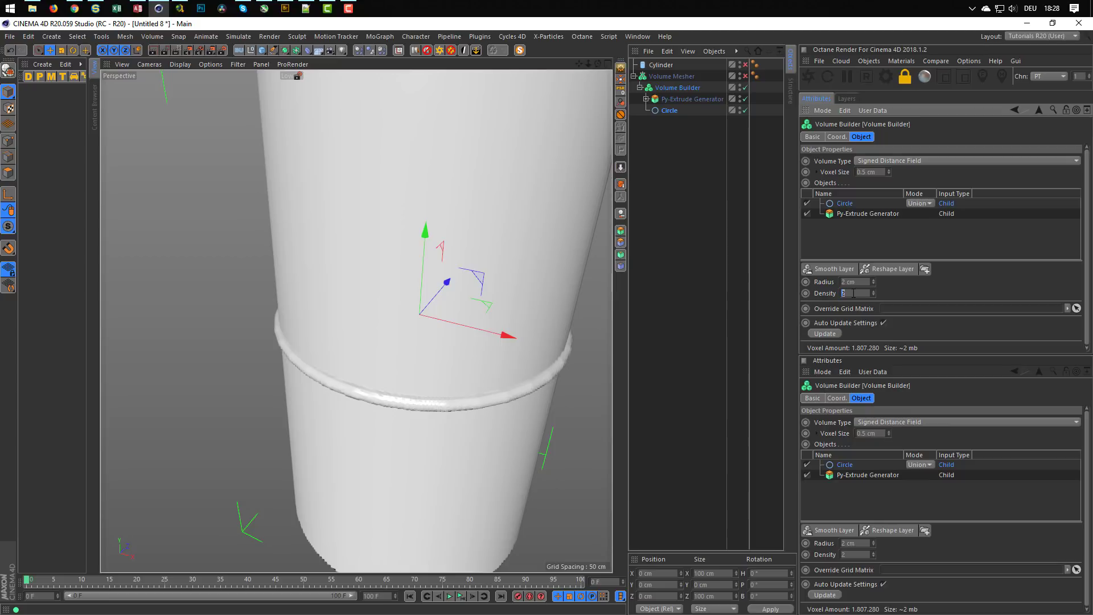
type(".5")
key("Return")
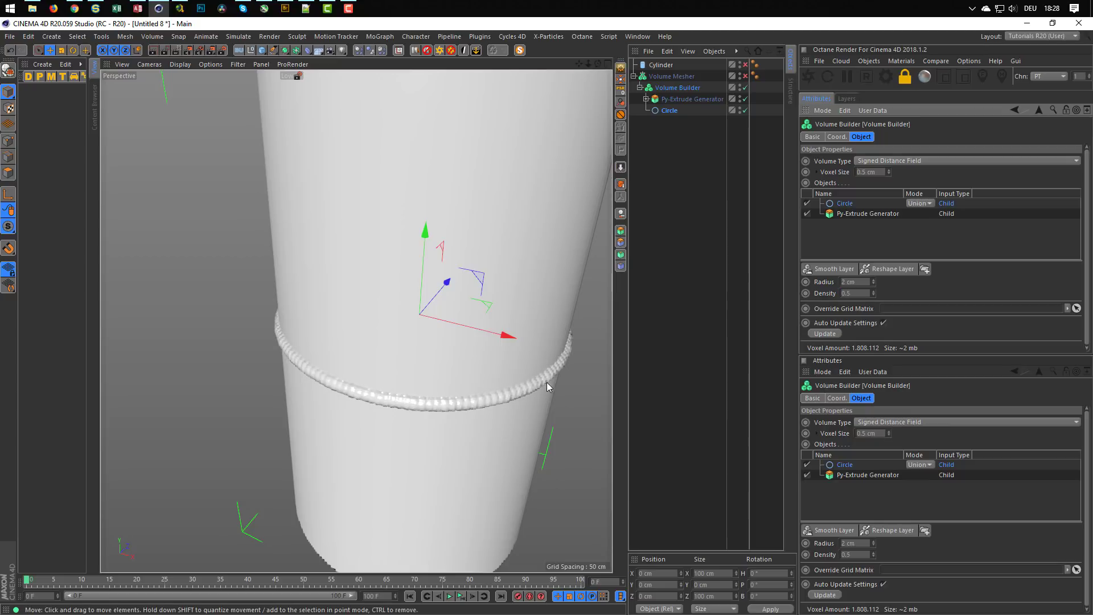
left_click_drag(857, 293, 816, 308)
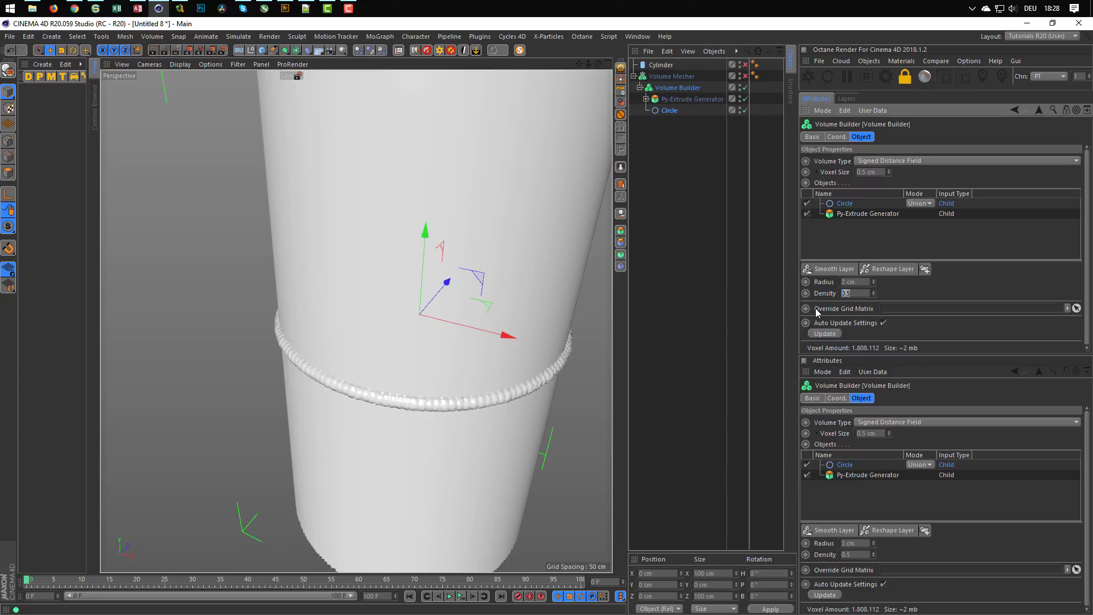
type(".1")
key("Return")
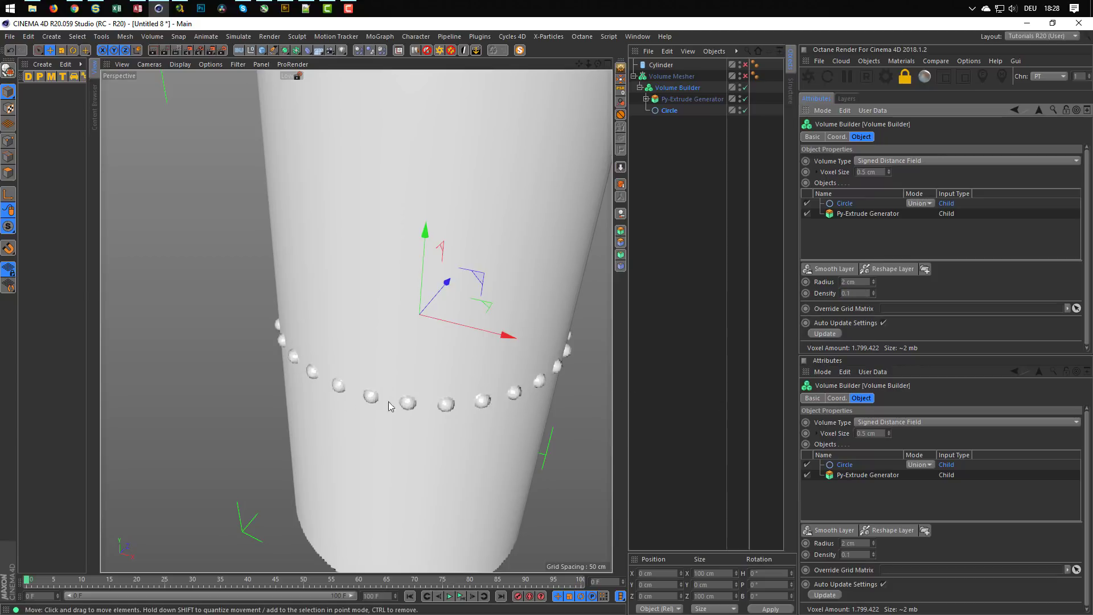
Step: Set the Circle input's density in the Volume Builder back to 2
double_click(846, 293)
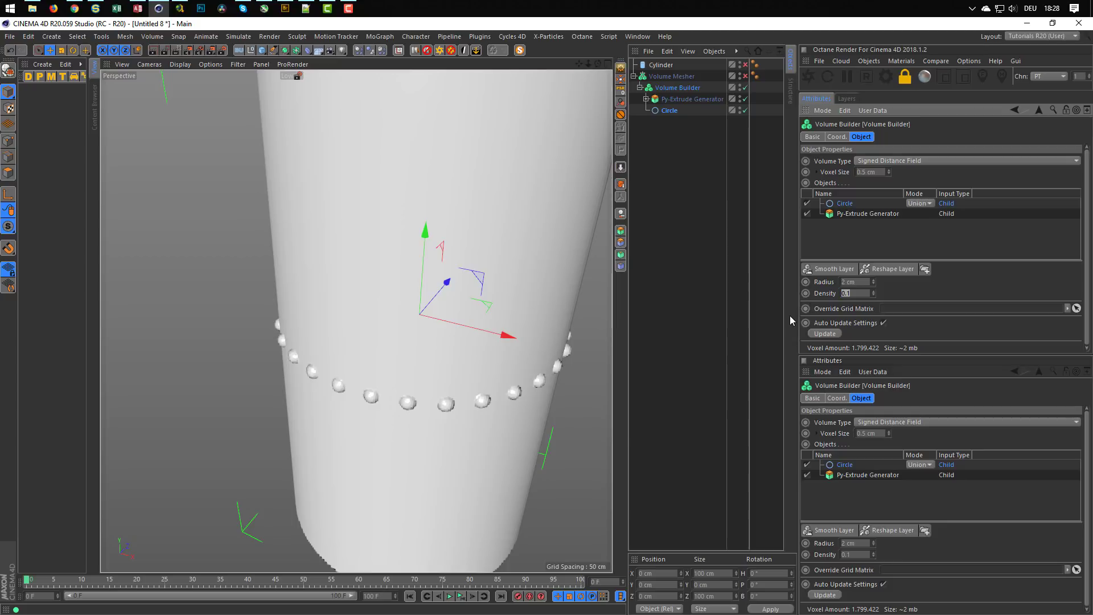
type("2")
key("Return")
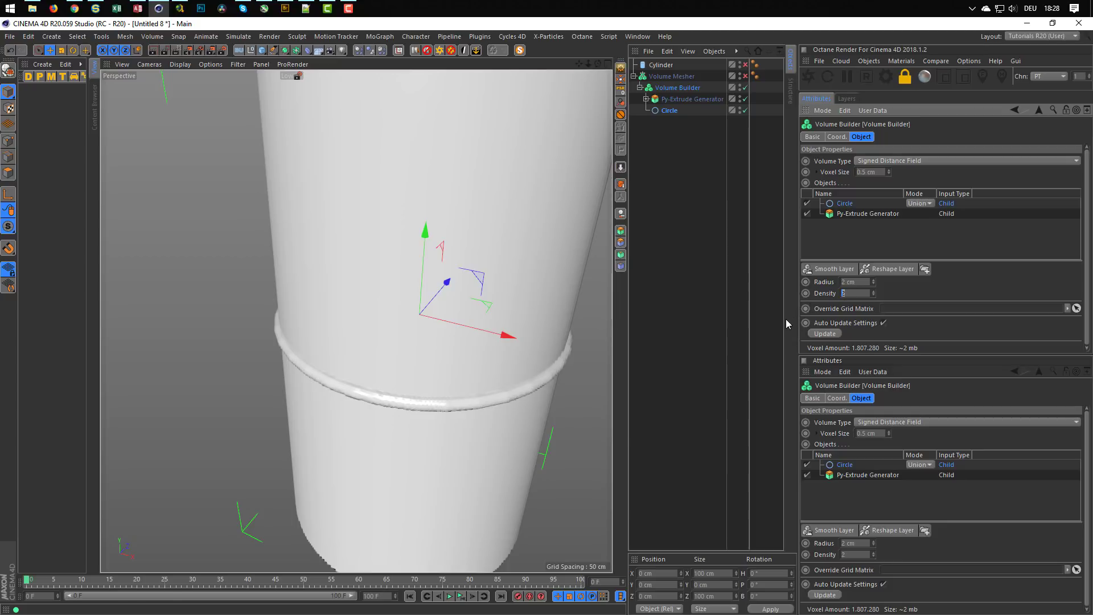
type("3")
key("Return")
Step: Set the Circle input's mode to Subtract and raise the circle to about Y 70 cm, near the cylinder's rim
left_click(919, 203)
left_click(921, 225)
left_click_drag(431, 356, 378, 312, "alt")
scroll(346, 391, "down", 3)
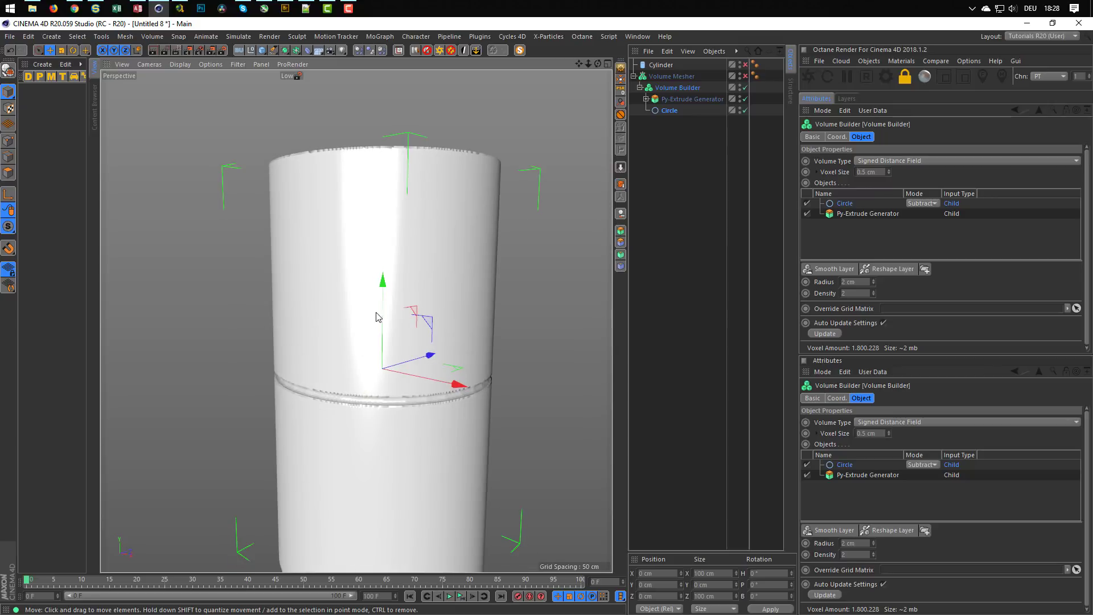
left_click(669, 110)
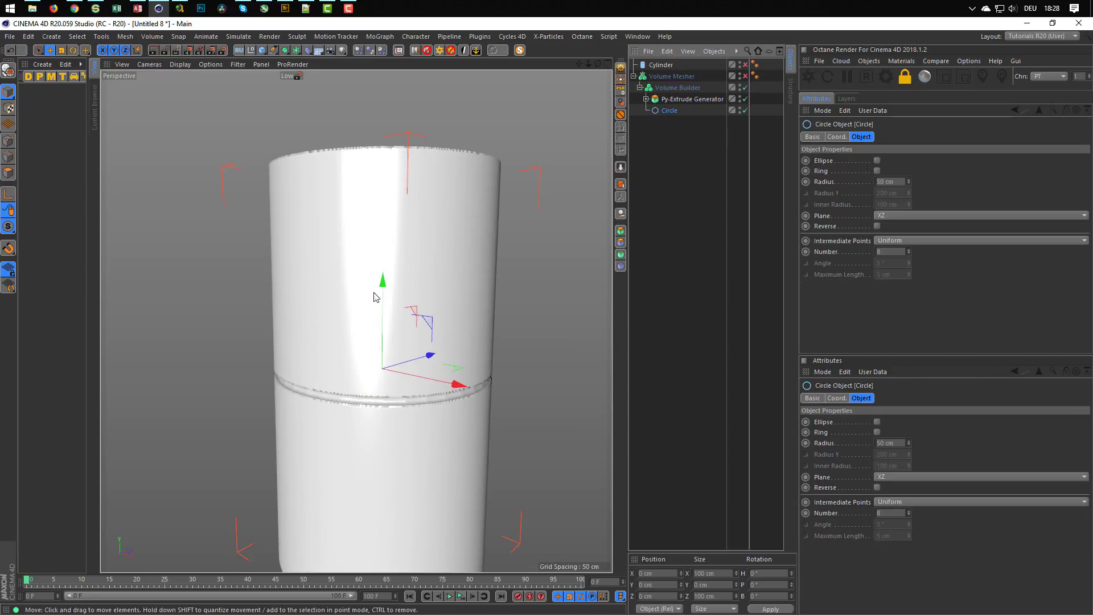
left_click_drag(386, 279, 382, 131)
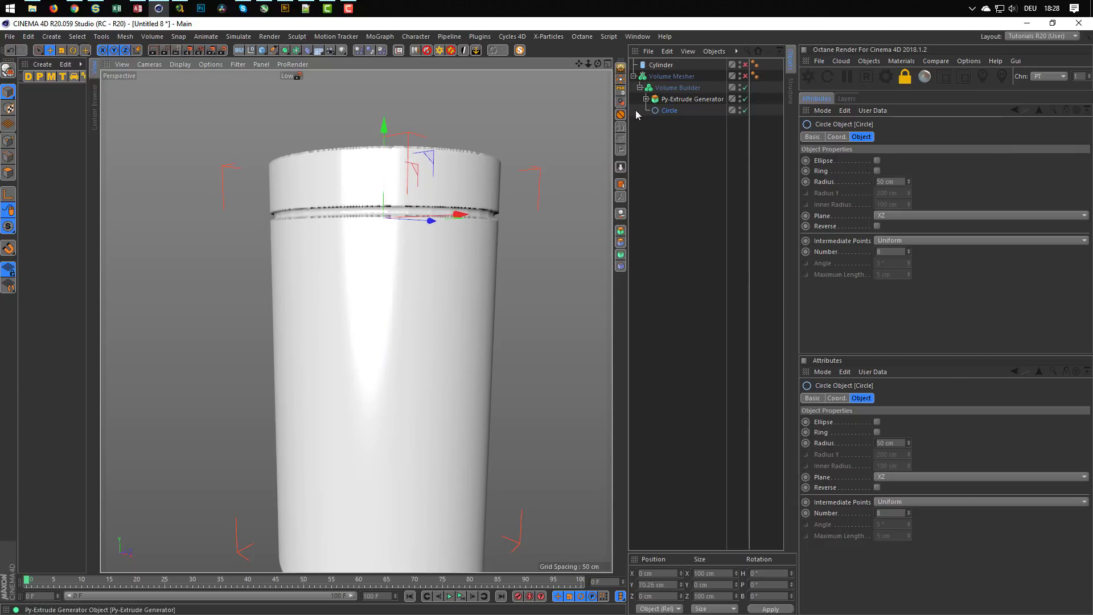
Step: Duplicate the Circle inside the Volume Builder and set the copy's mode to Subtract
left_click_drag(371, 213, 368, 201, "alt")
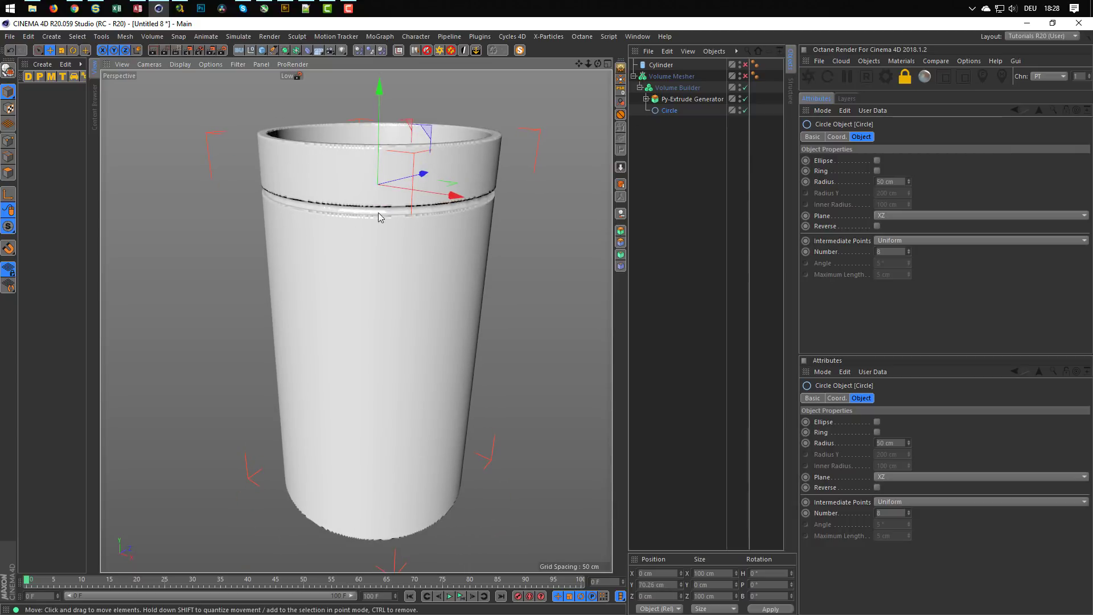
left_click_drag(670, 113, 668, 123, "ctrl")
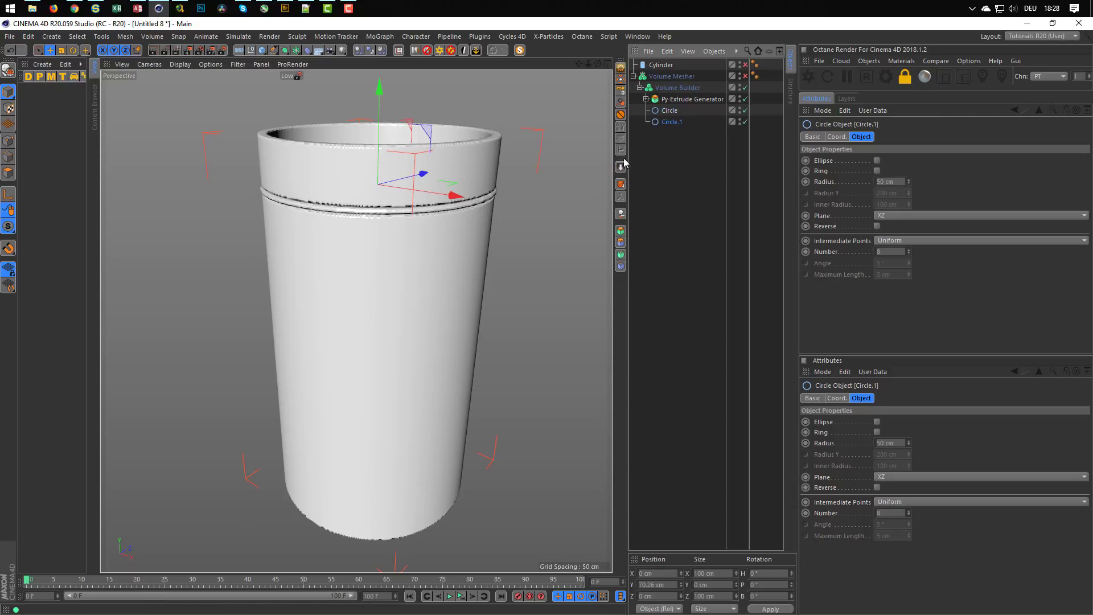
left_click(673, 113)
left_click(680, 100)
left_click(681, 88)
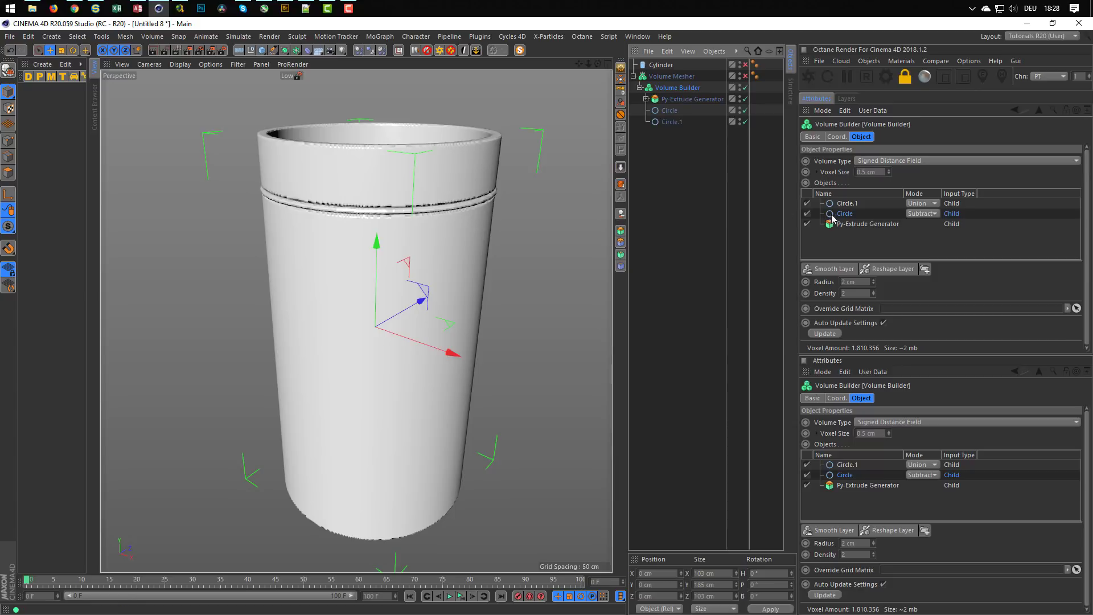
left_click(924, 204)
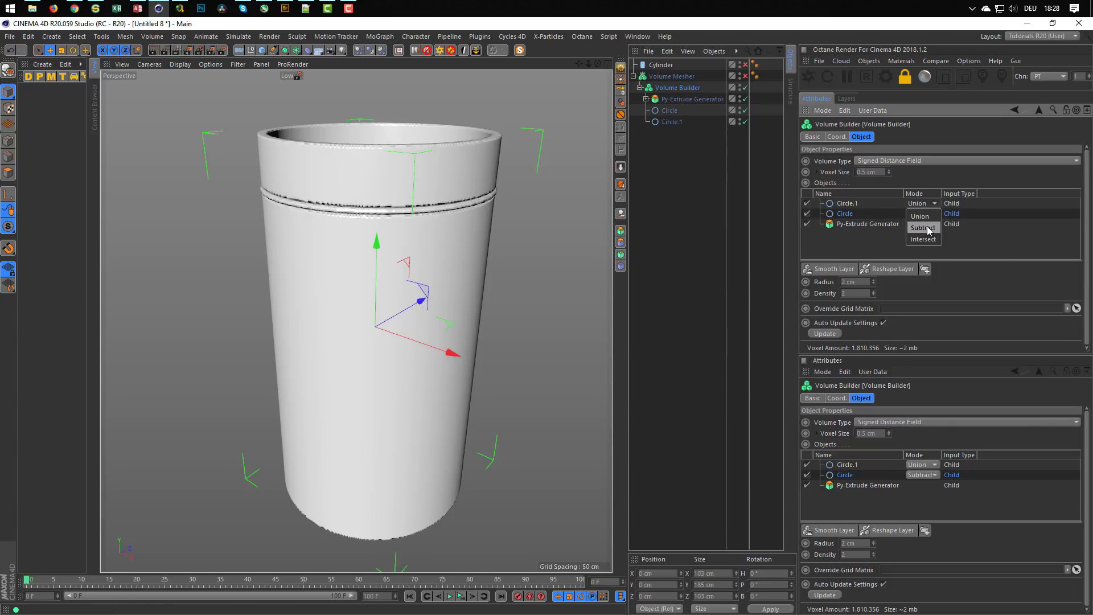
left_click(924, 228)
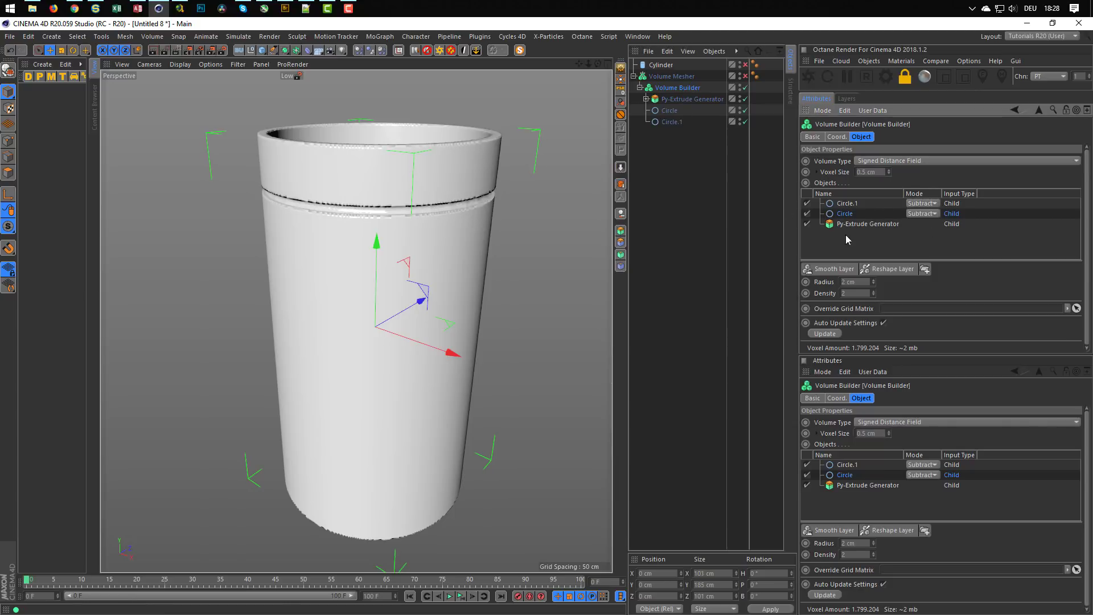
Step: Lower the copied circle to about Y 61.6 cm and set its radius to 2 cm in the Volume Builder's object list settings
left_click(669, 124)
left_click_drag(377, 102, 376, 119)
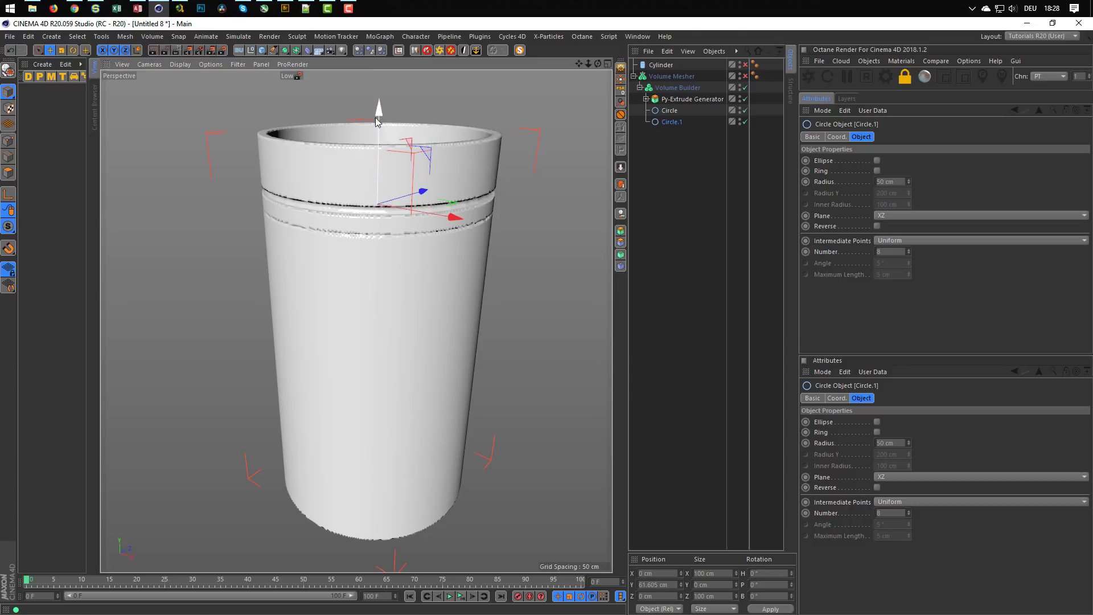
left_click(677, 88)
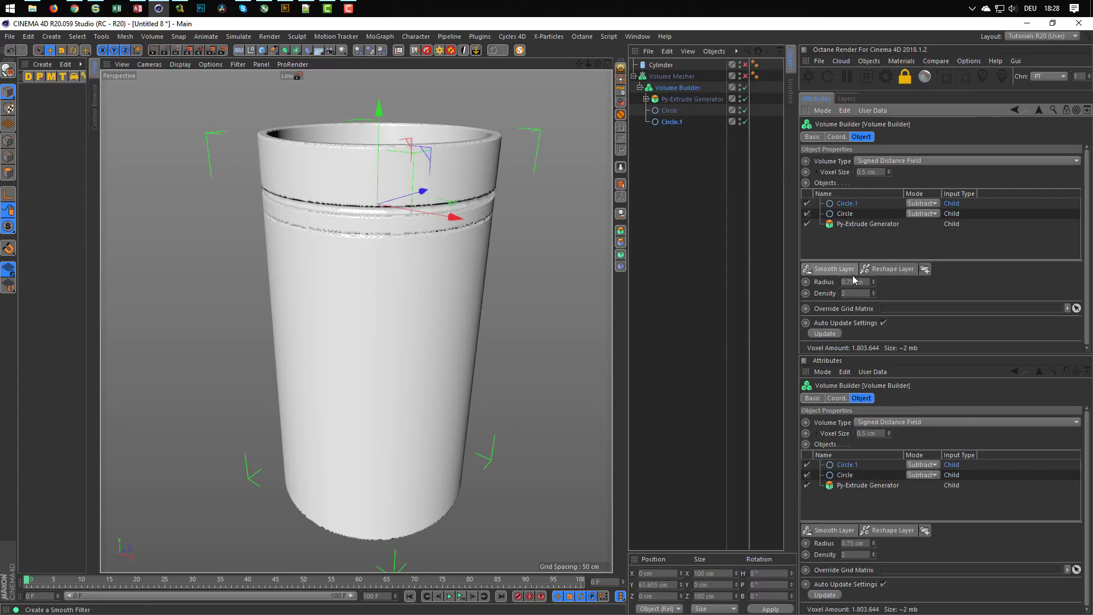
left_click_drag(865, 282, 807, 304)
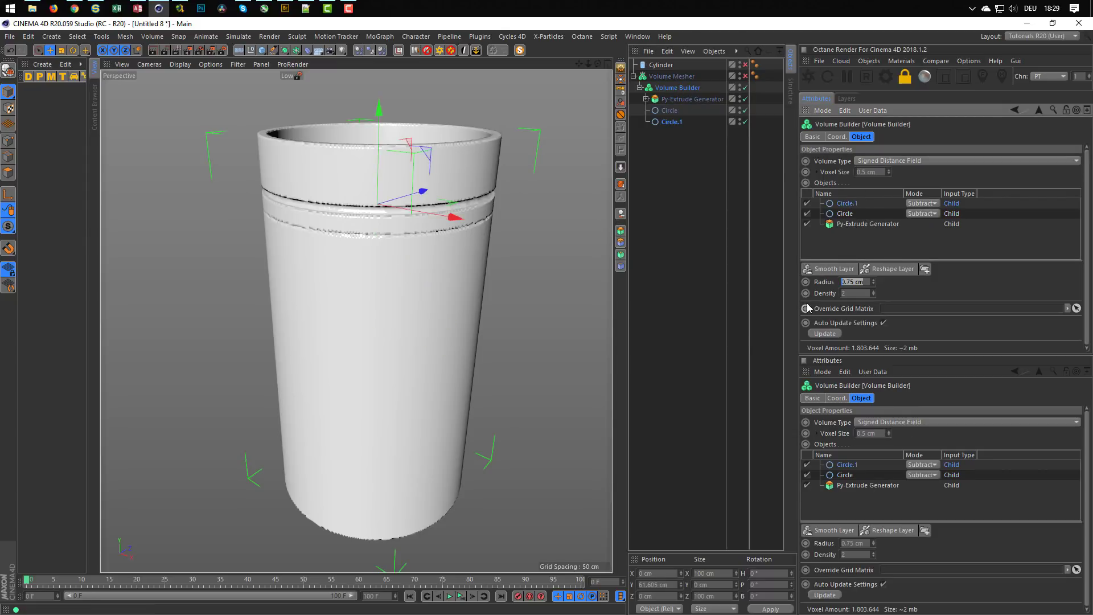
type("2")
key("Return")
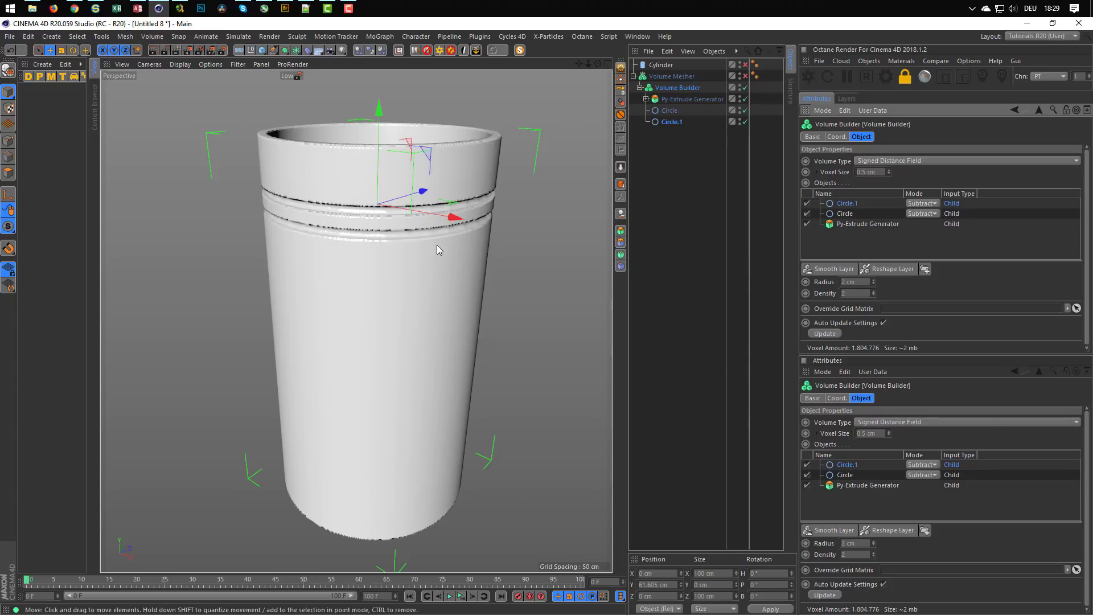
left_click_drag(438, 250, 462, 266, "alt")
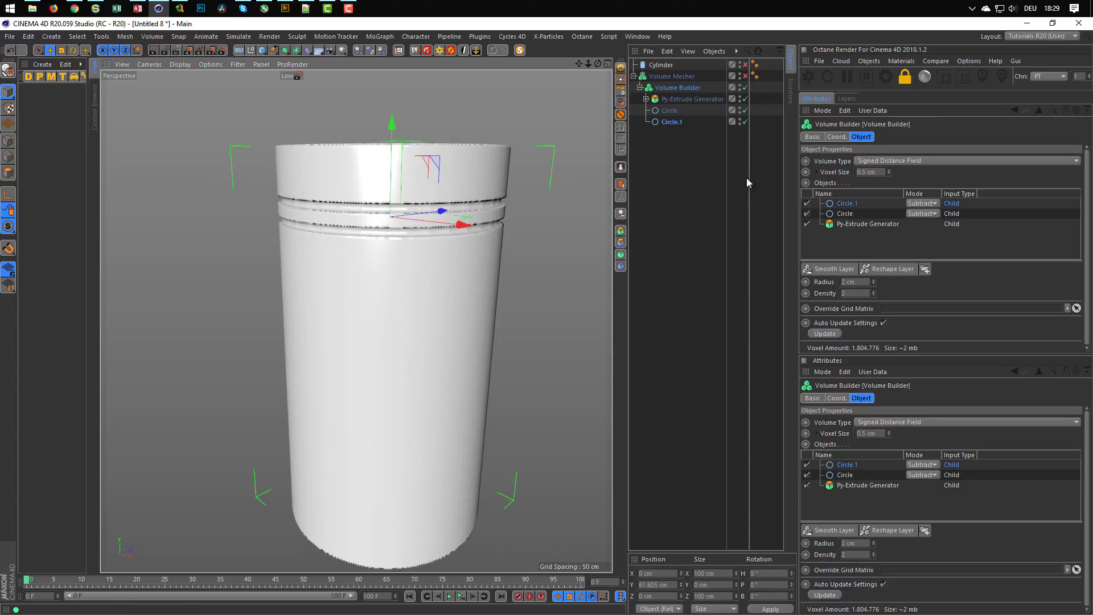
Step: Delete the copied circle and move the original Circle out of the Volume Builder to the top level of the hierarchy
left_click(664, 124)
key("Delete")
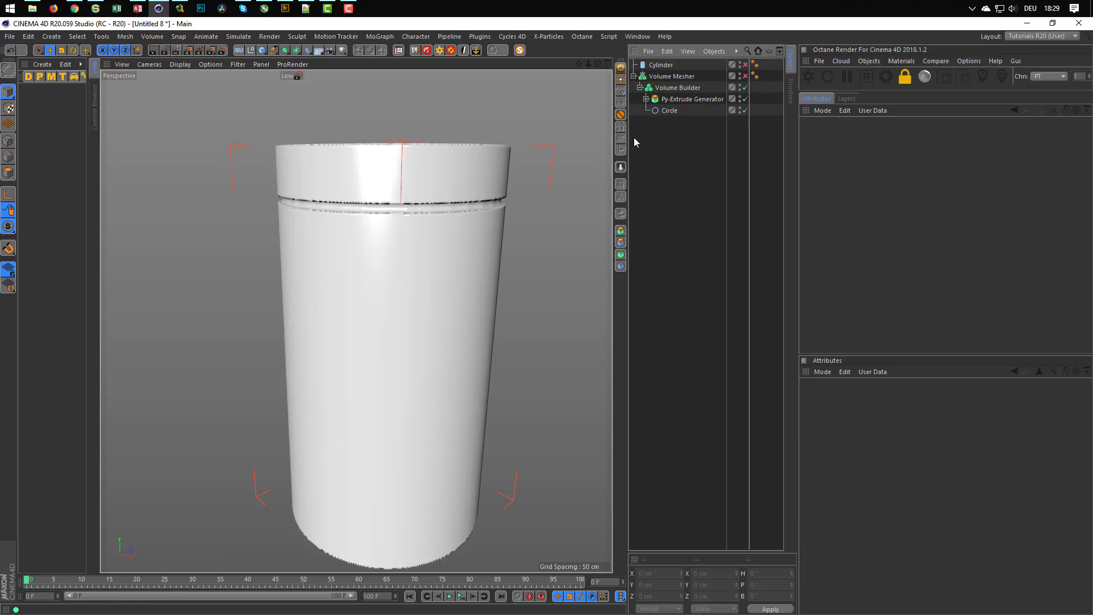
left_click_drag(659, 110, 648, 228)
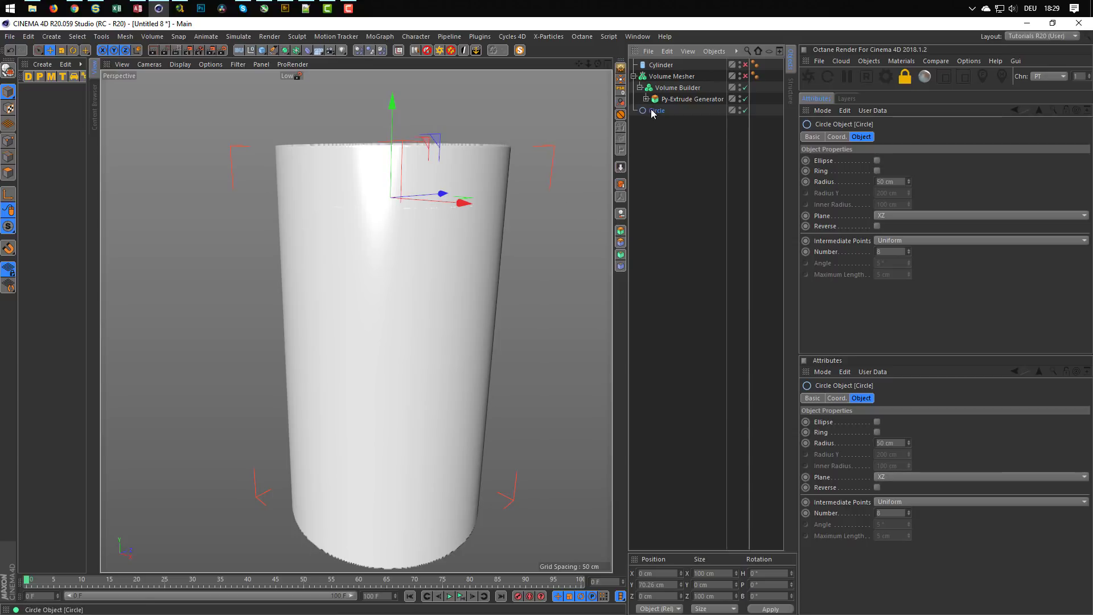
Step: Scale the Circle up to a radius of about 52.4 cm and make it the child of a new MoGraph Cloner
key("t")
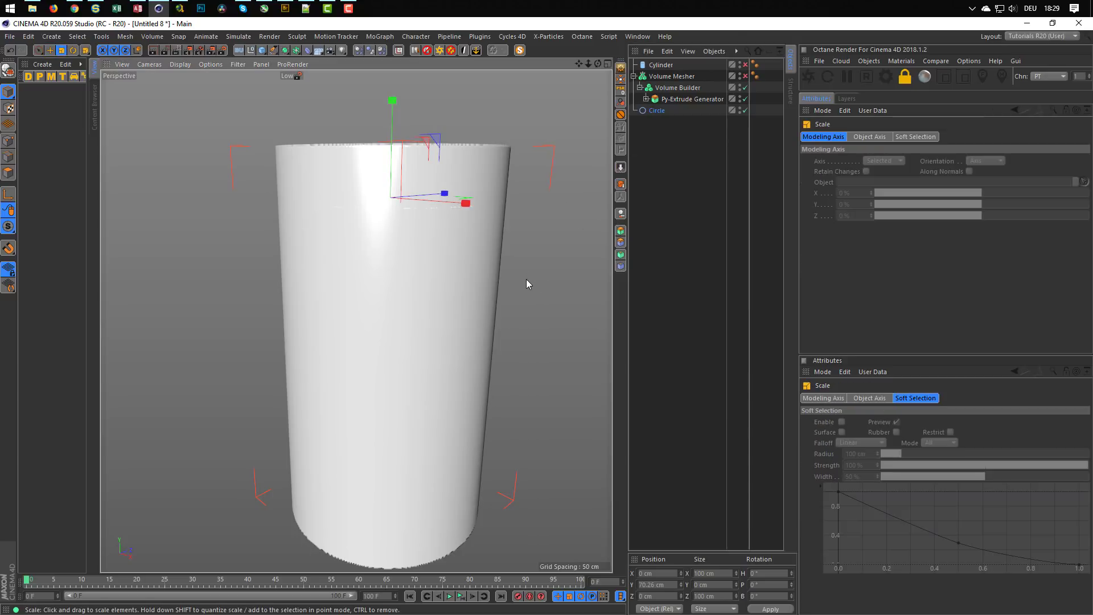
left_click(647, 111)
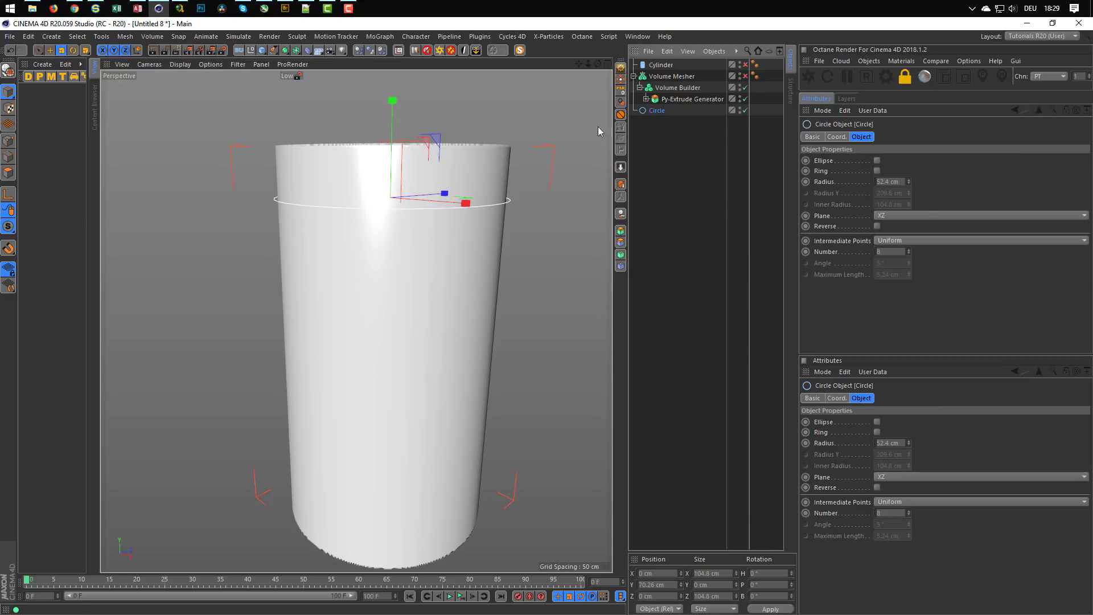
left_click(380, 36)
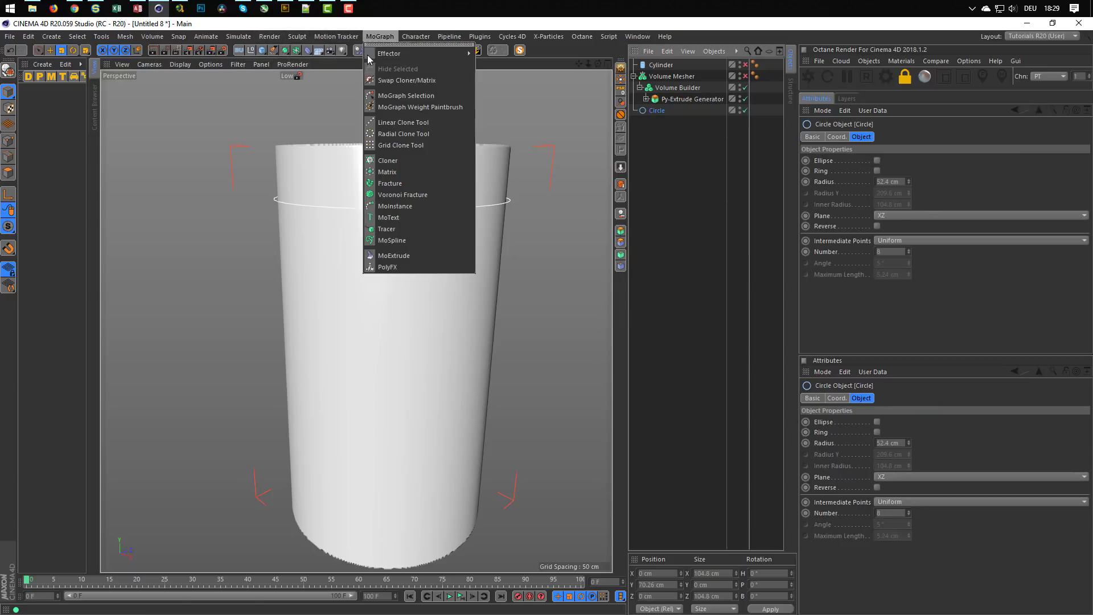
left_click(389, 161, "alt")
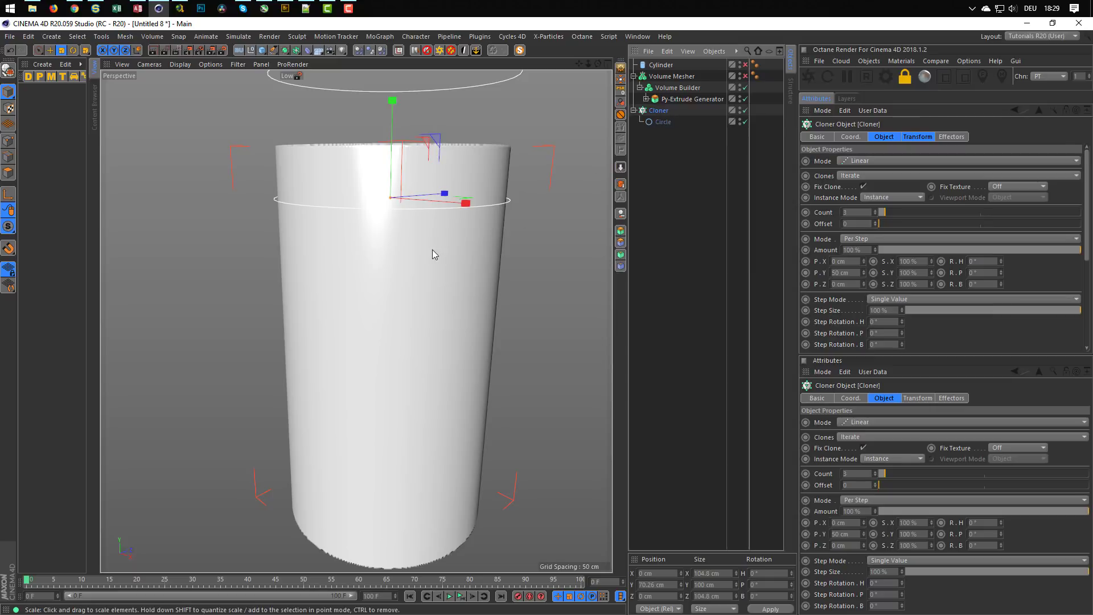
Step: Set the Cloner's Y spacing per step to 17 cm and lower the Cloner to about Y 35.4 cm
middle_click_drag(426, 293, 416, 346, "alt")
right_click_drag(416, 346, 402, 351, "alt")
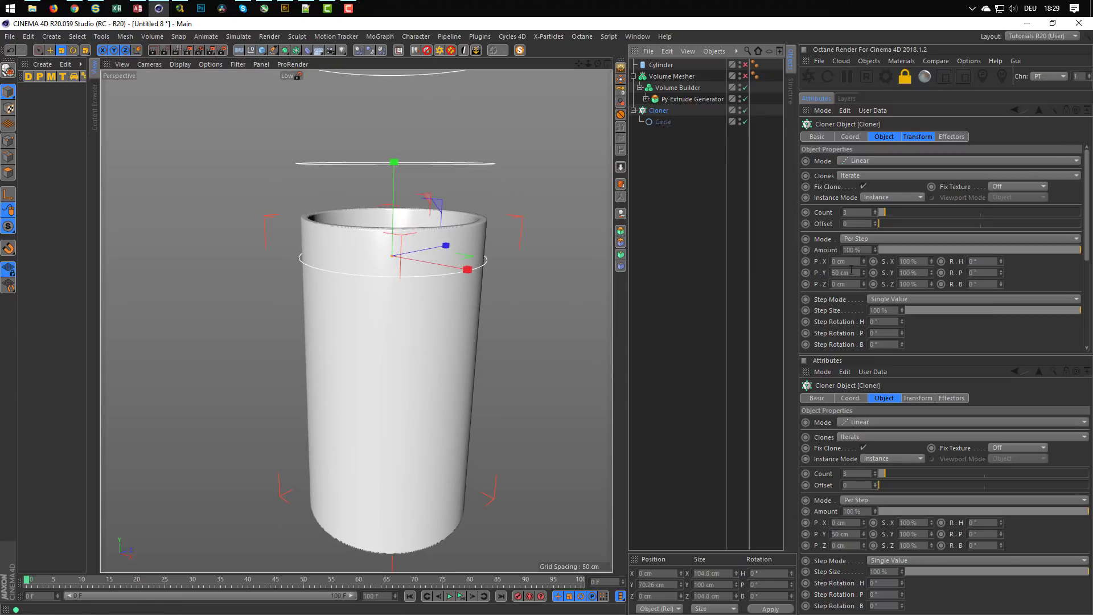
mouse_move(863, 272)
left_mouse_down()
mouse_move(863, 294)
mouse_move(862, 271)
left_mouse_up()
key("e")
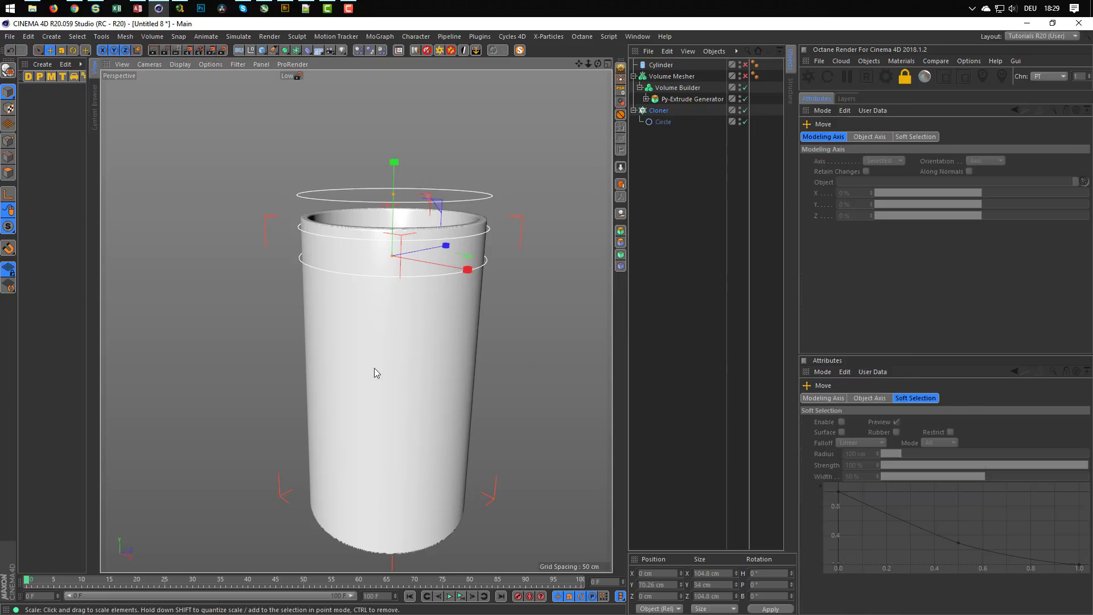
left_click_drag(394, 165, 393, 224)
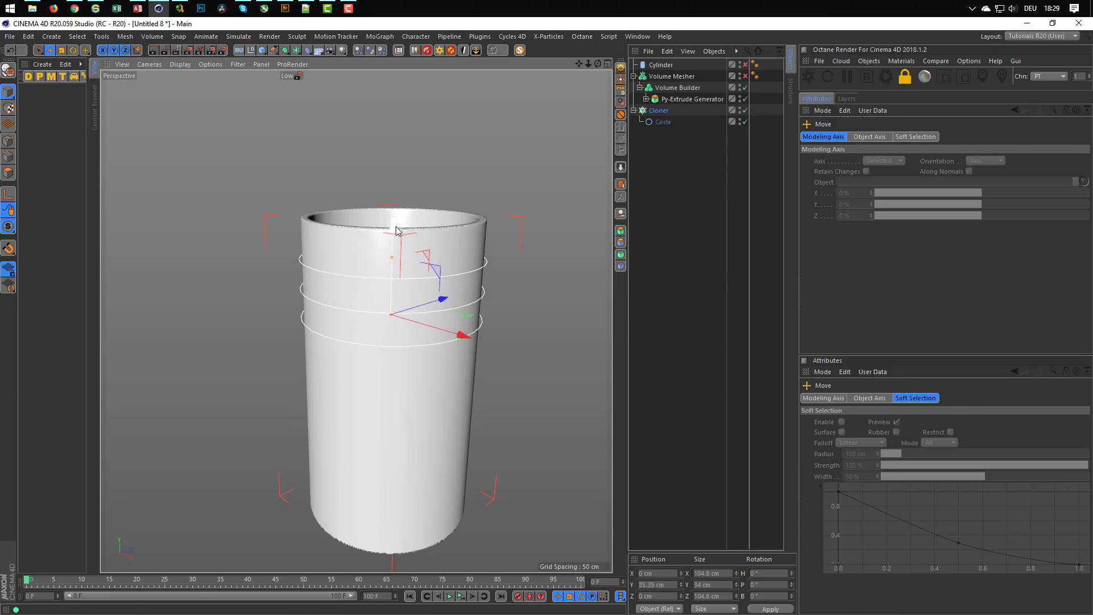
Step: Set the Cloner to 4 clones with a Y spacing of 11 cm and position it at about Y 46.9 cm
left_click(657, 111)
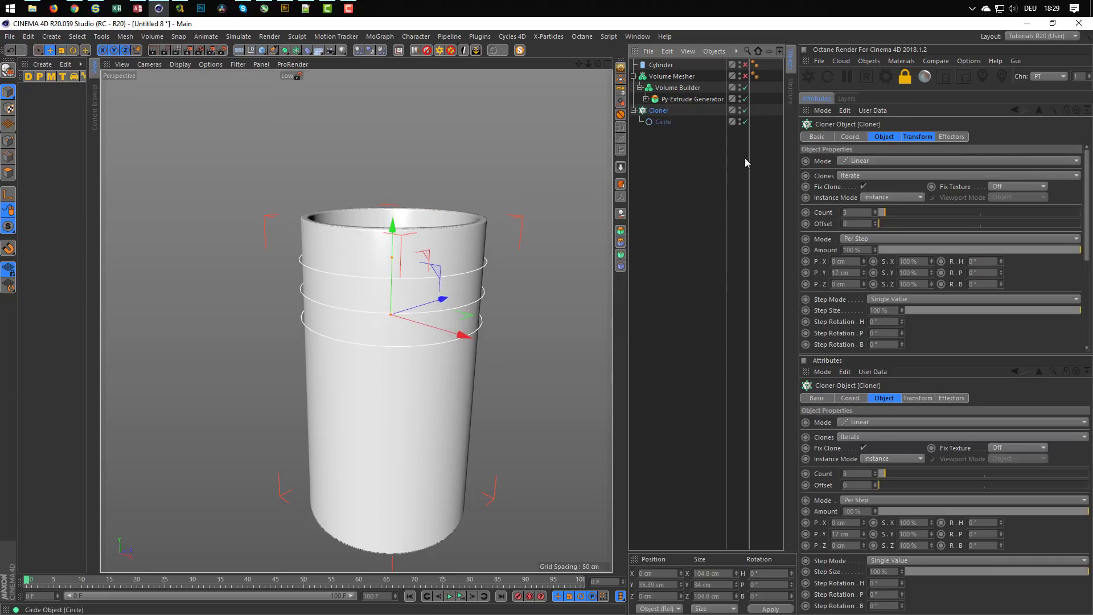
left_click(876, 210)
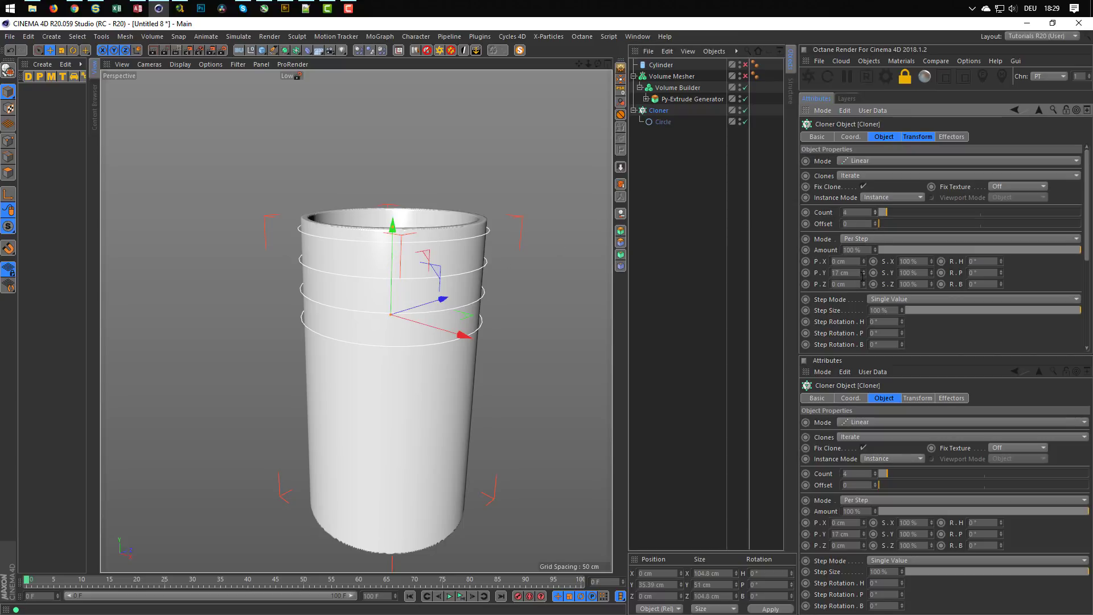
left_click(864, 272)
left_click(864, 272)
left_click(863, 275)
left_click(863, 275)
left_click(863, 275)
left_click(863, 276)
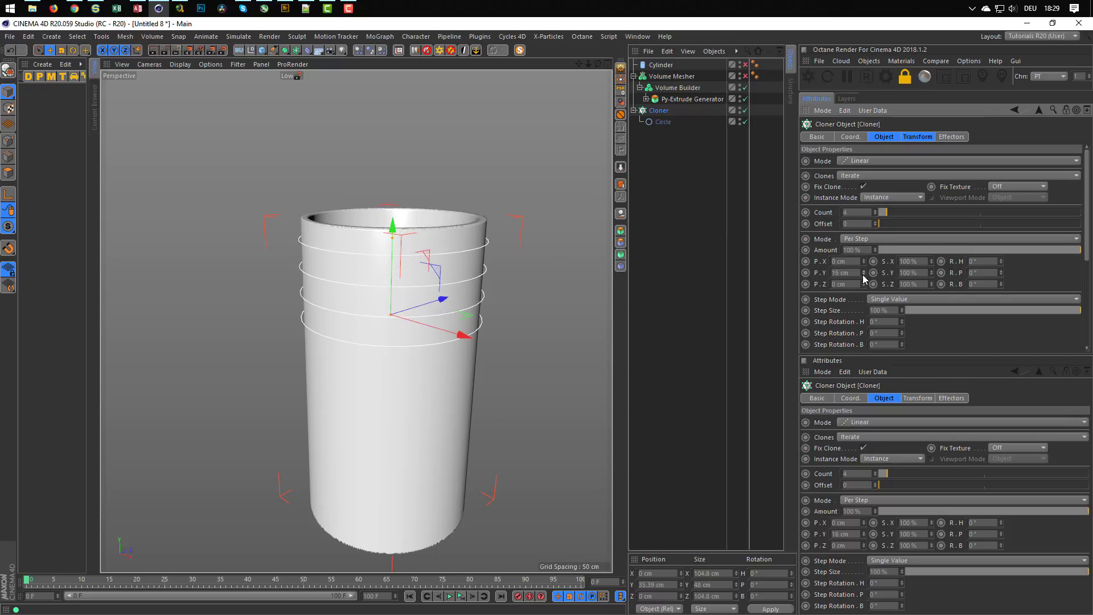
left_click(863, 275)
left_click(863, 276)
left_click(863, 276)
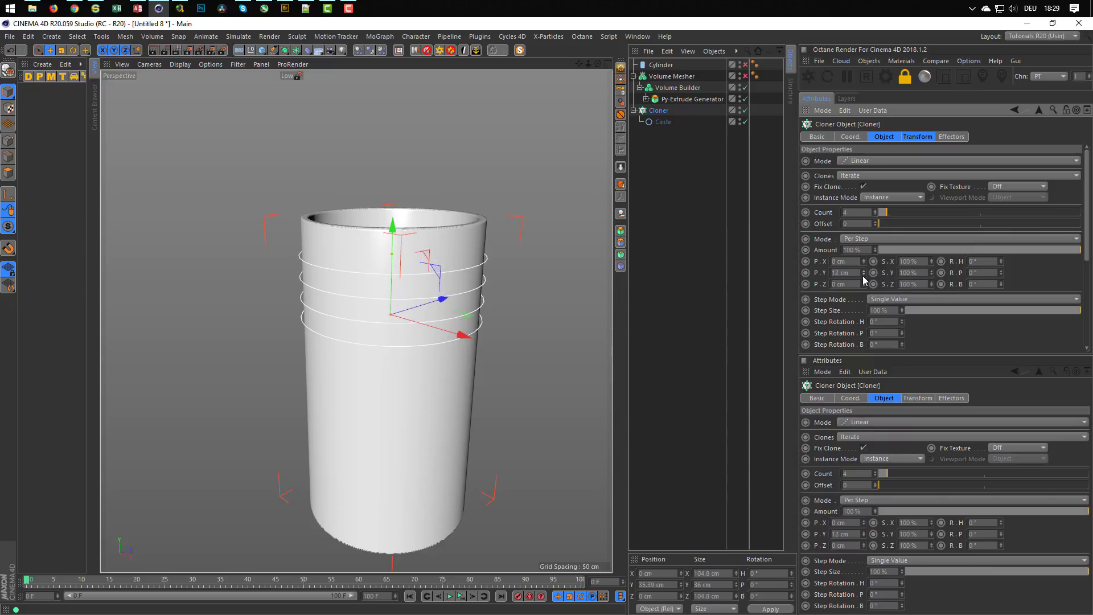
left_click(862, 276)
left_click_drag(393, 228, 393, 209)
Step: Duplicate the Cloner and lower the copy to about Y -73.6 cm, near the cylinder's base
left_click(634, 110)
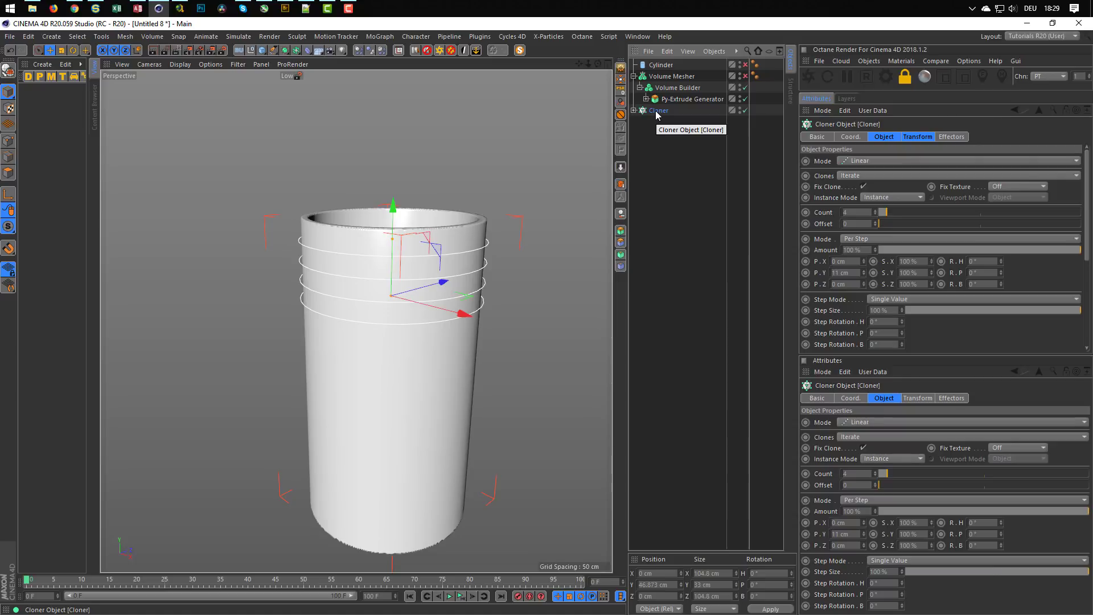
left_click_drag(656, 113, 651, 129, "ctrl")
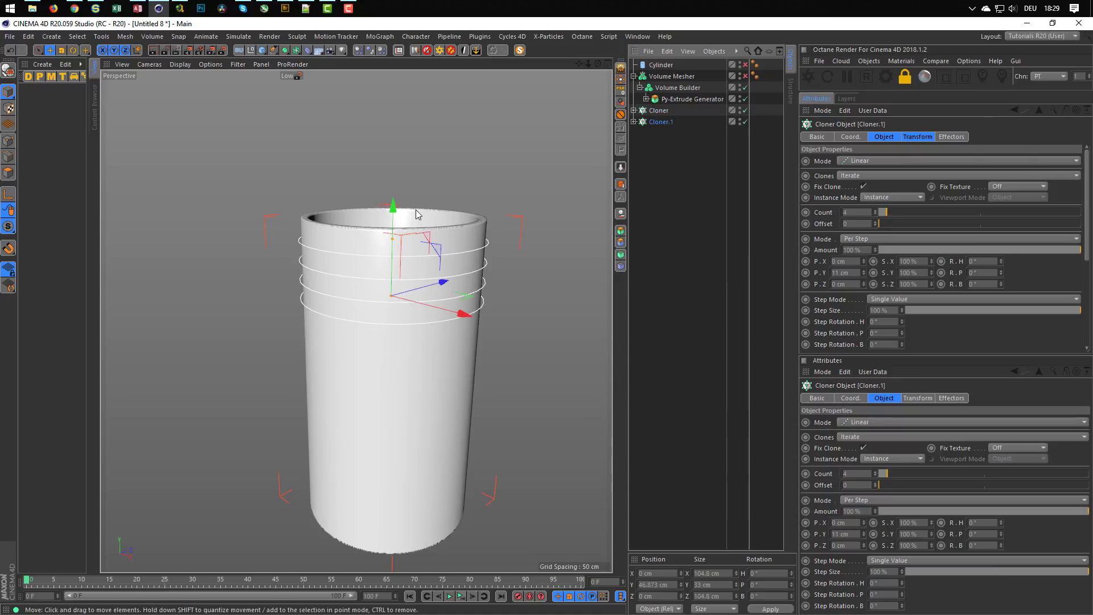
left_click_drag(398, 209, 370, 392)
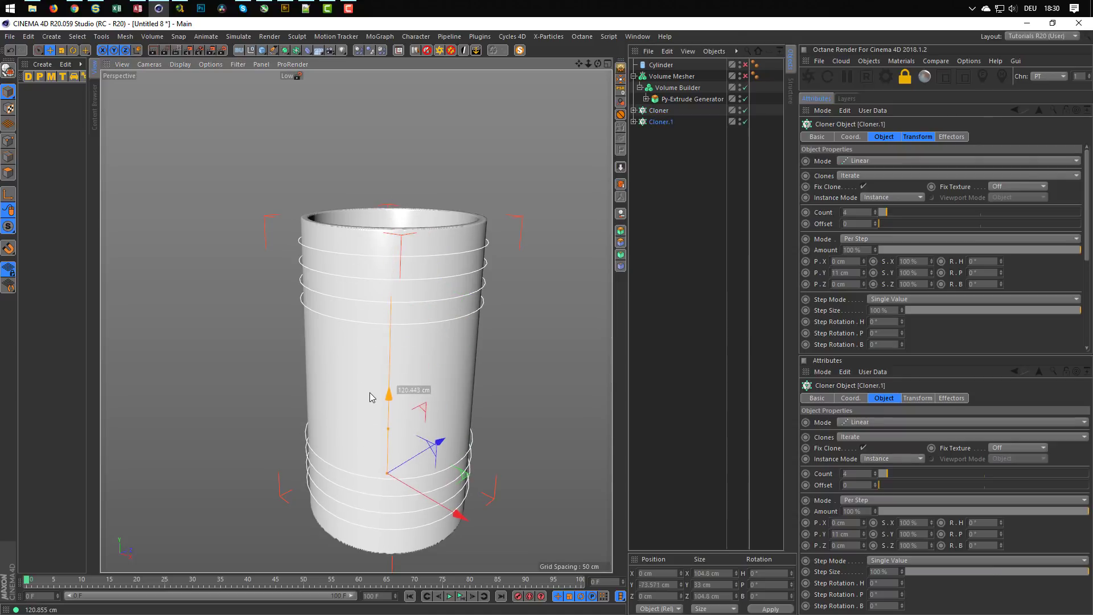
Step: Set the radius of the circles in both Cloners to 50 cm together
left_click(633, 110)
left_click(633, 132)
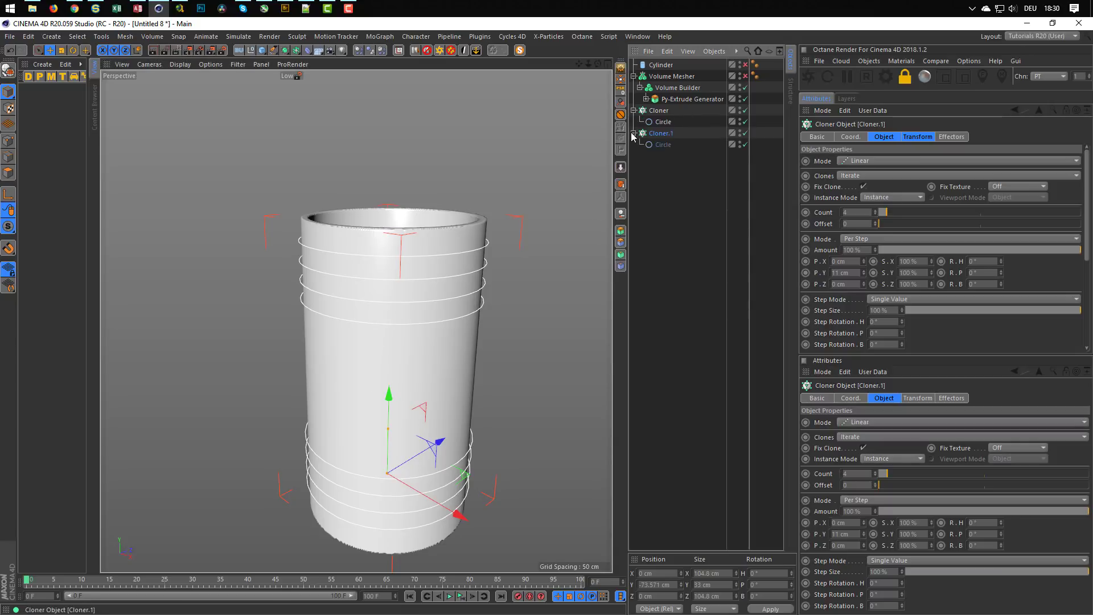
left_click(663, 121)
left_click(661, 144, "ctrl")
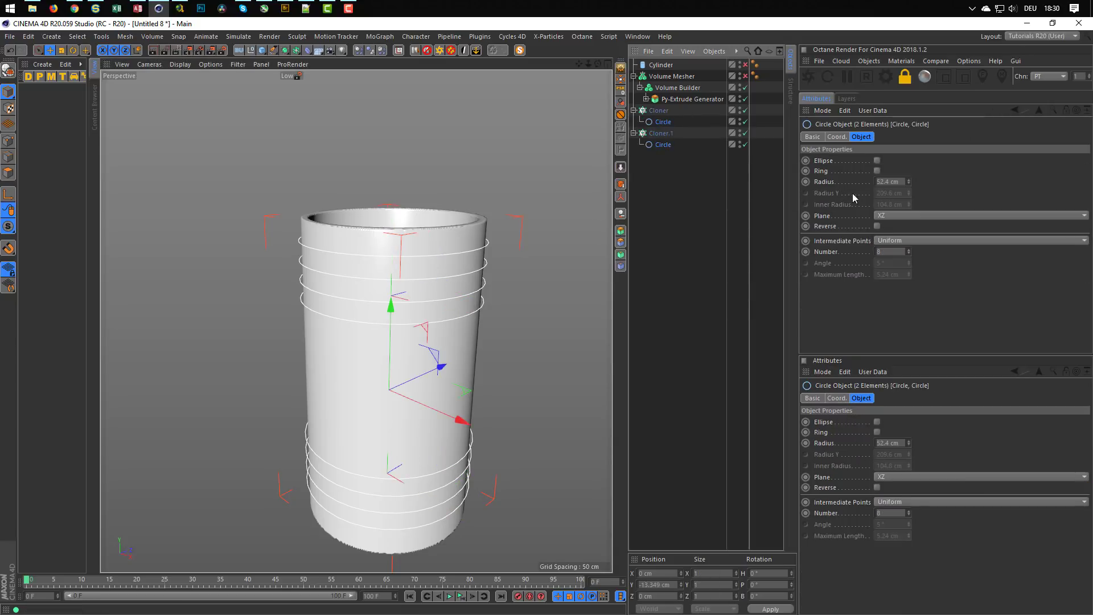
double_click(892, 183)
type("50")
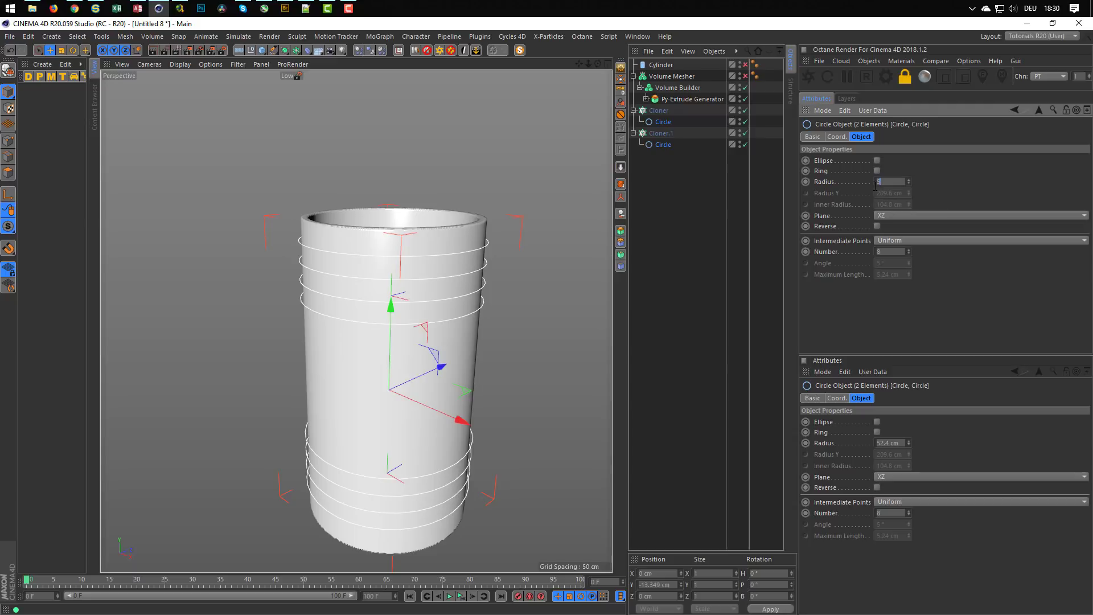
key("Return")
left_click(633, 110)
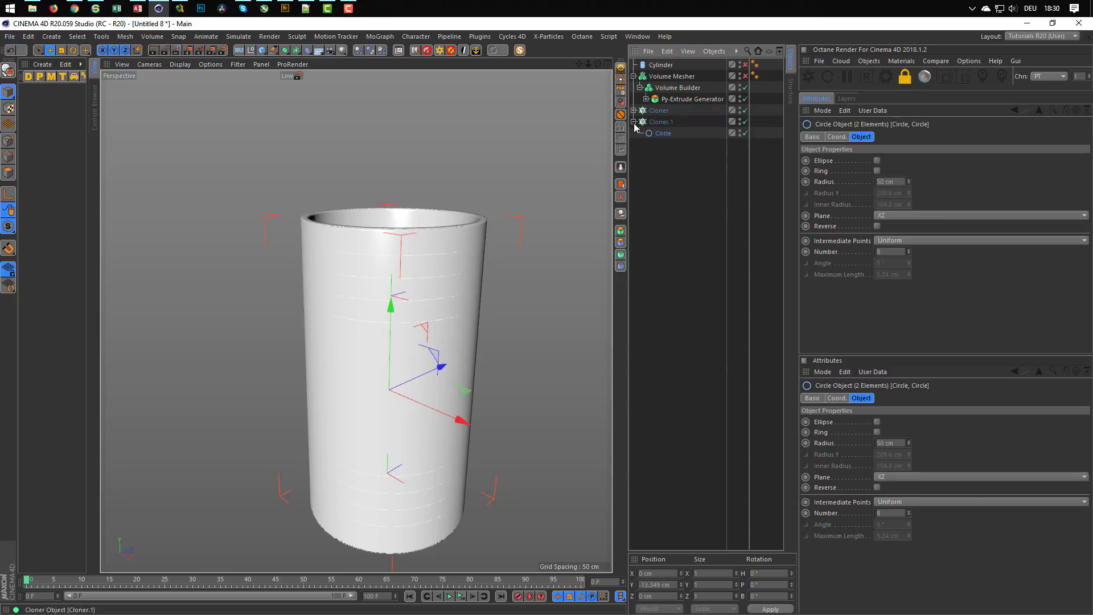
left_click(634, 121)
left_click(252, 52)
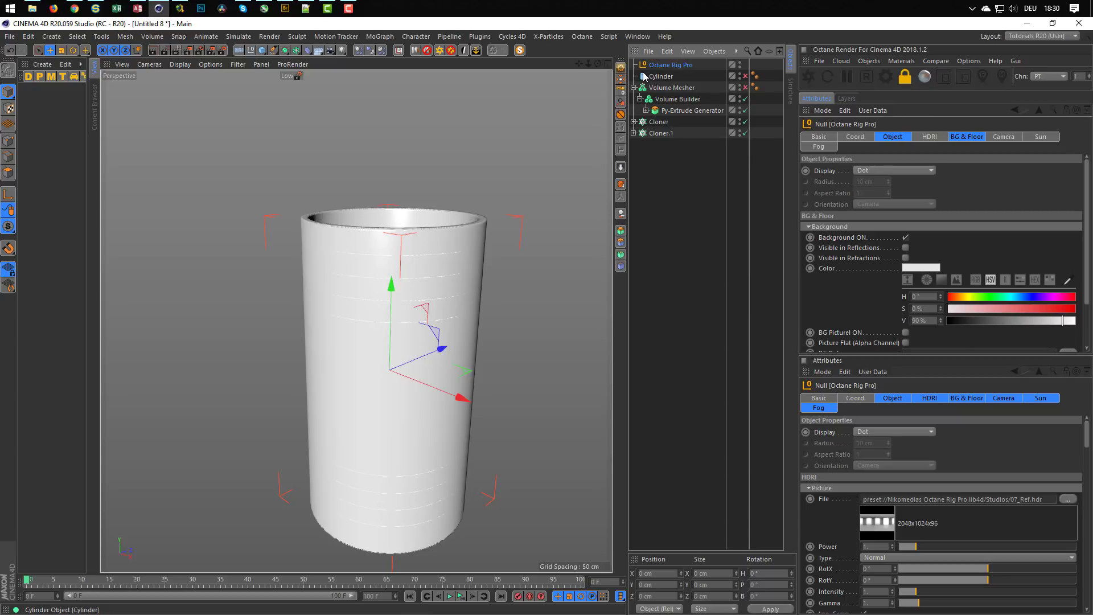
key("ctrl+z")
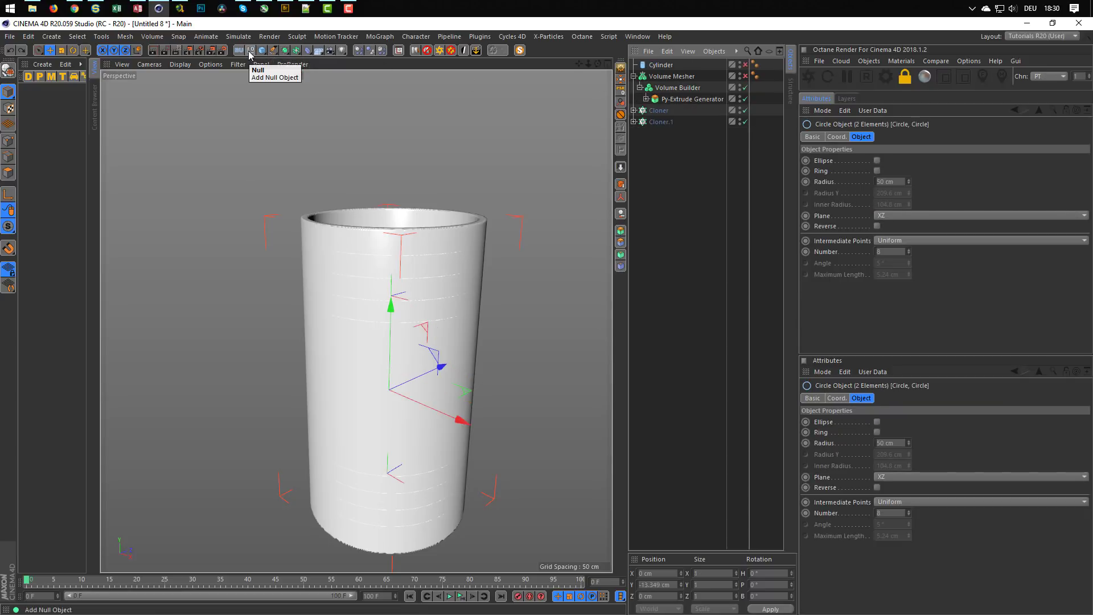
key("ctrl+y")
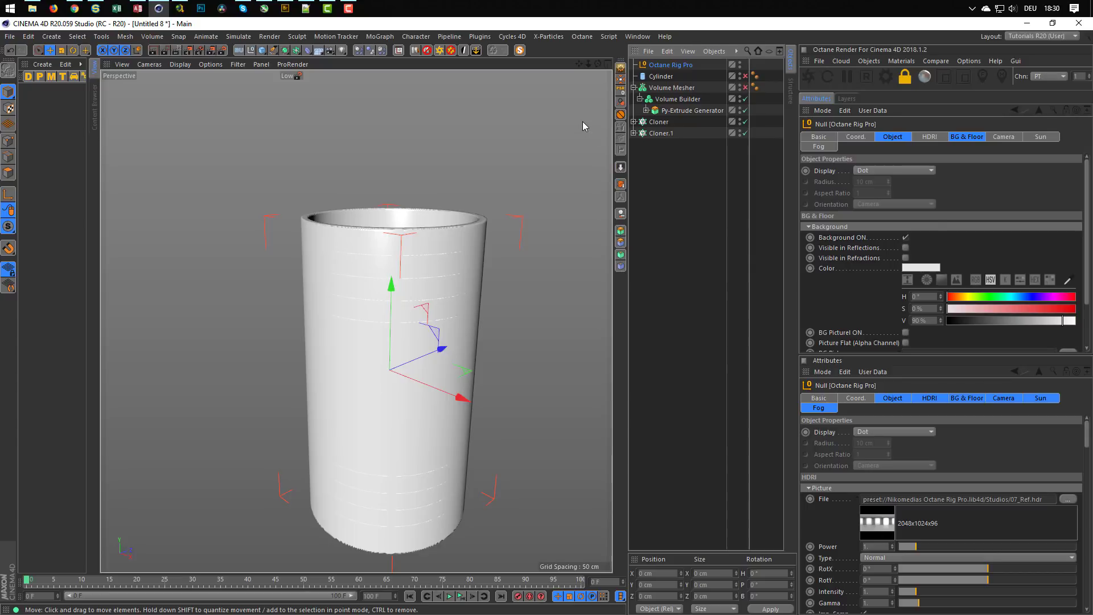
key("ctrl+z")
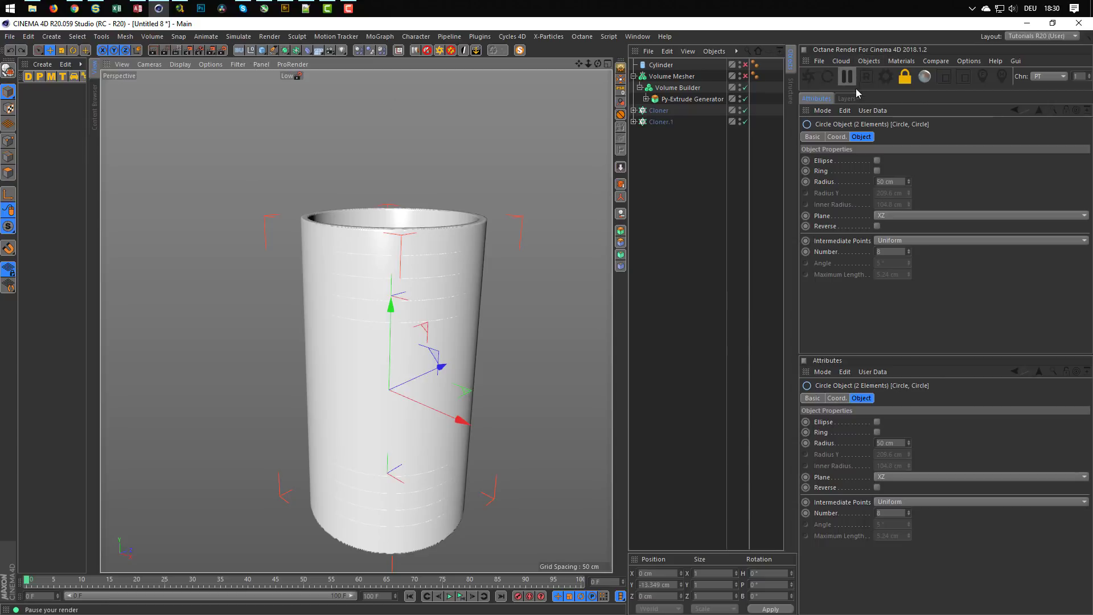
left_click(845, 111)
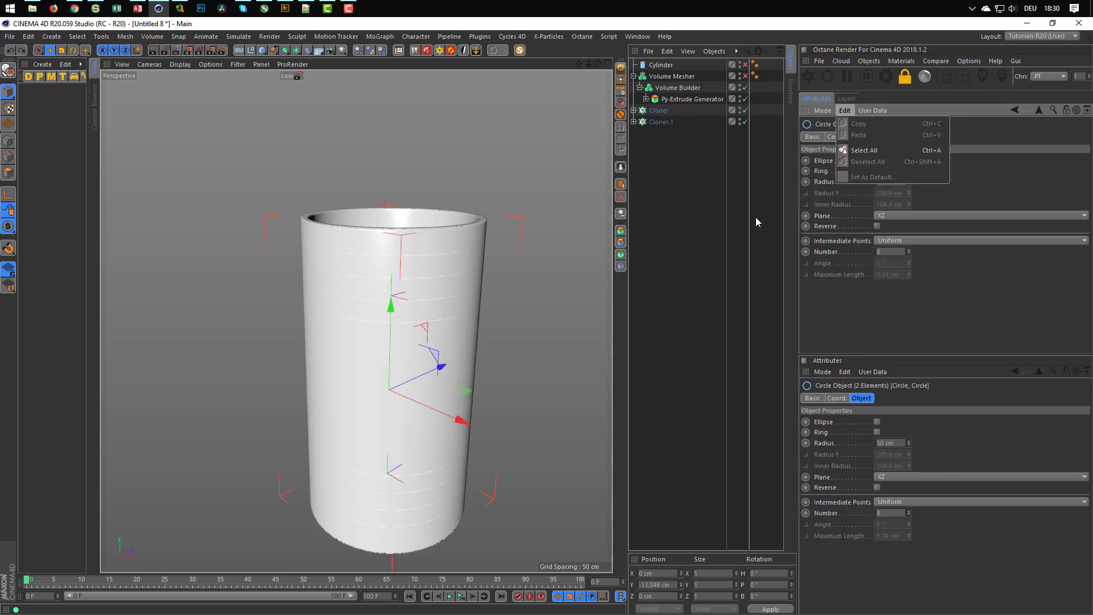
left_click(653, 25)
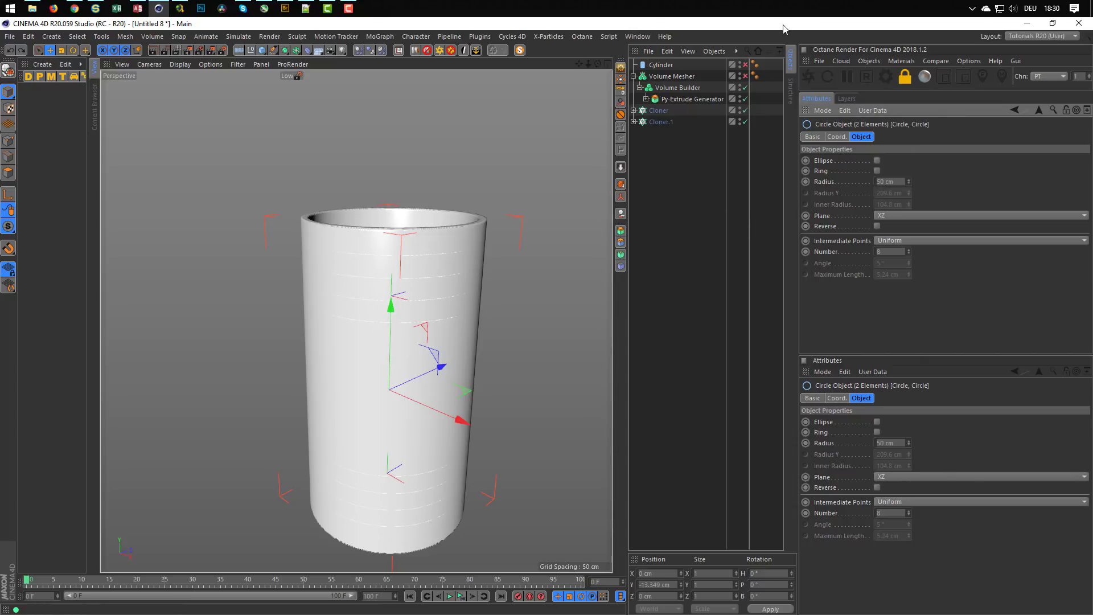
key("shift+F6")
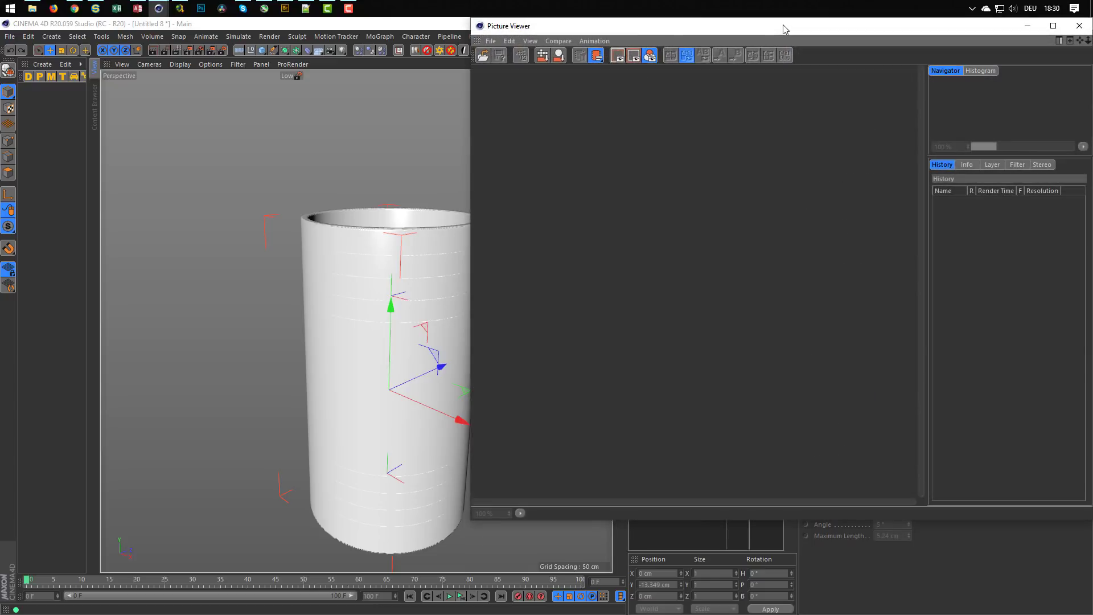
left_click(1079, 25)
Step: Open the Content Browser, collapse the Nikomedia Textures folder and show the contents of the Defaults preset folder
key("shift+F8")
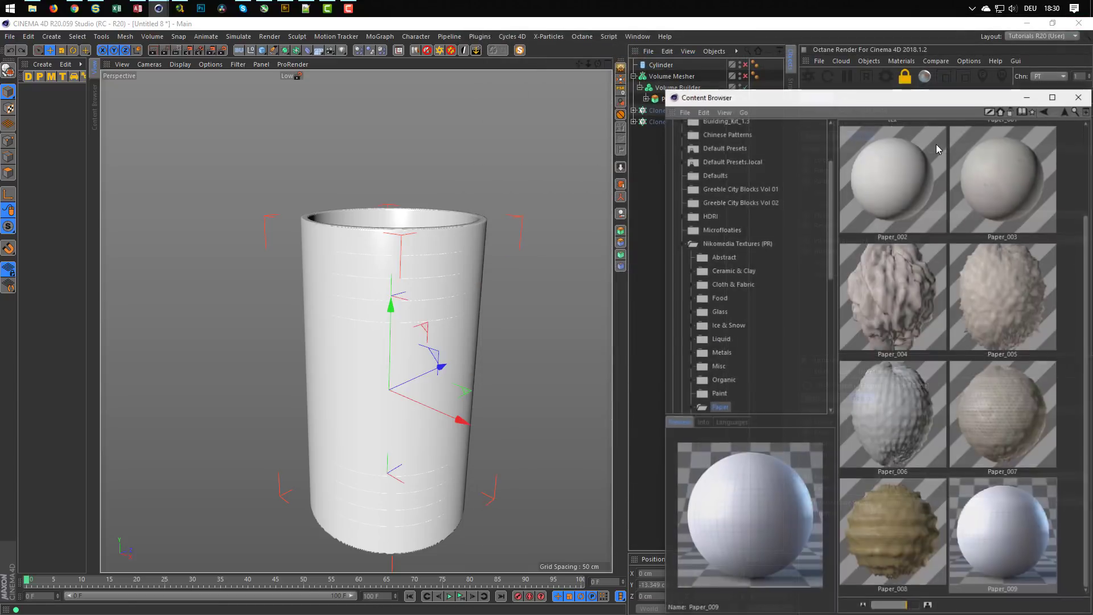
left_click_drag(864, 101, 527, 59)
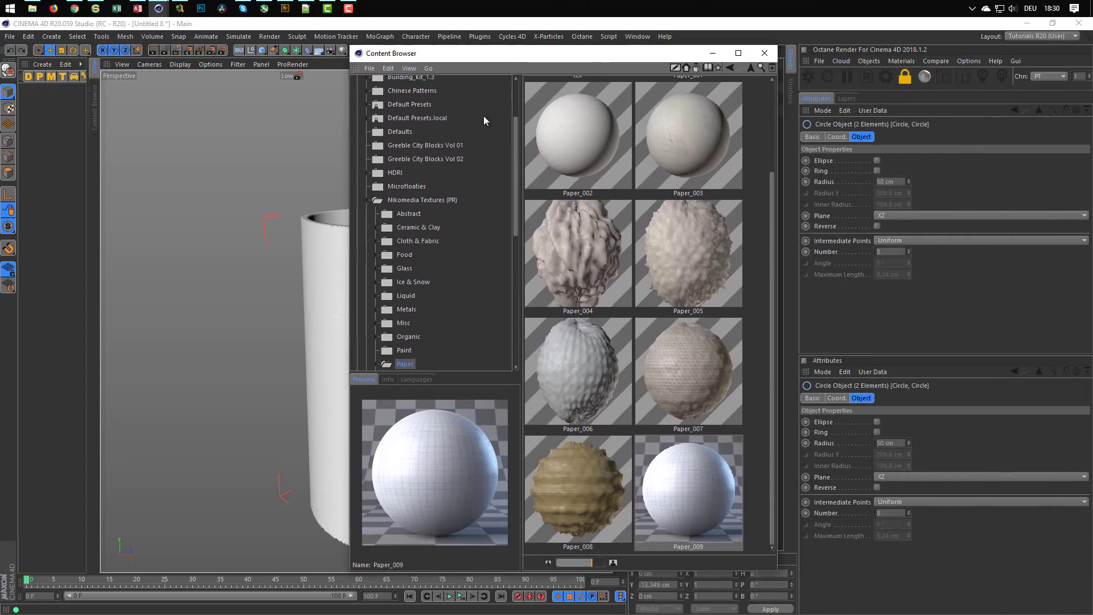
left_click(366, 200)
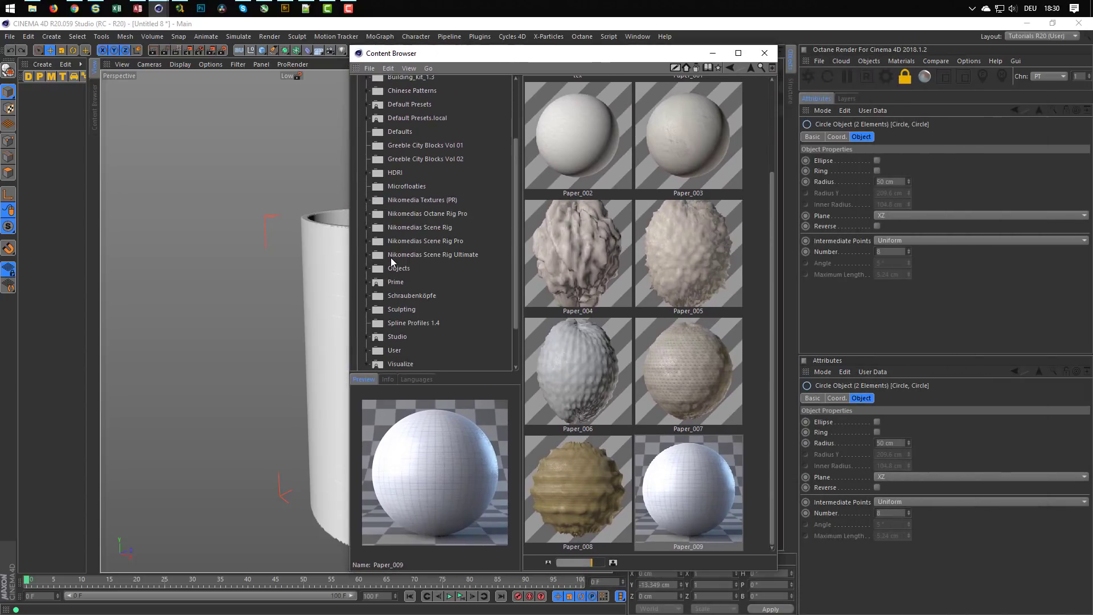
left_click(393, 351)
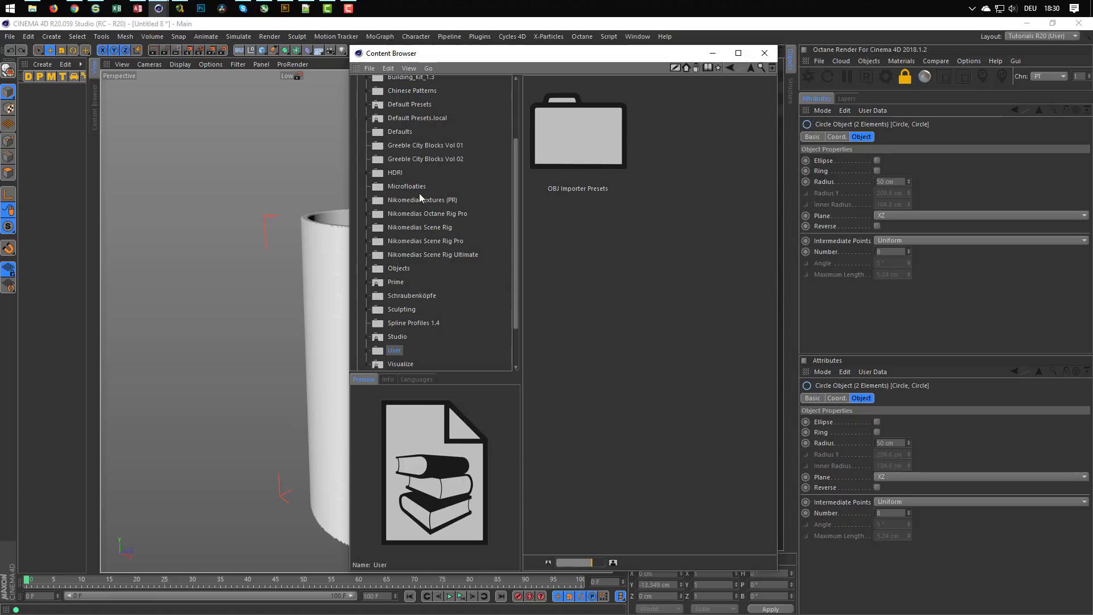
left_click(401, 133)
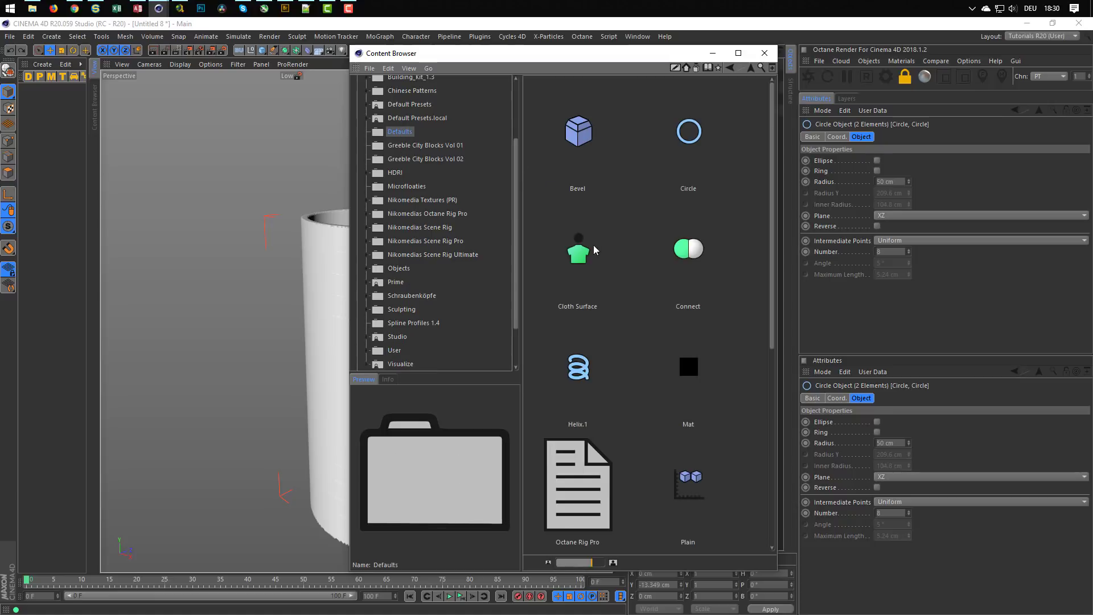
Step: Delete the Octane Rig Pro preset from the Defaults folder and close the Content Browser
scroll(773, 221, "down", 2)
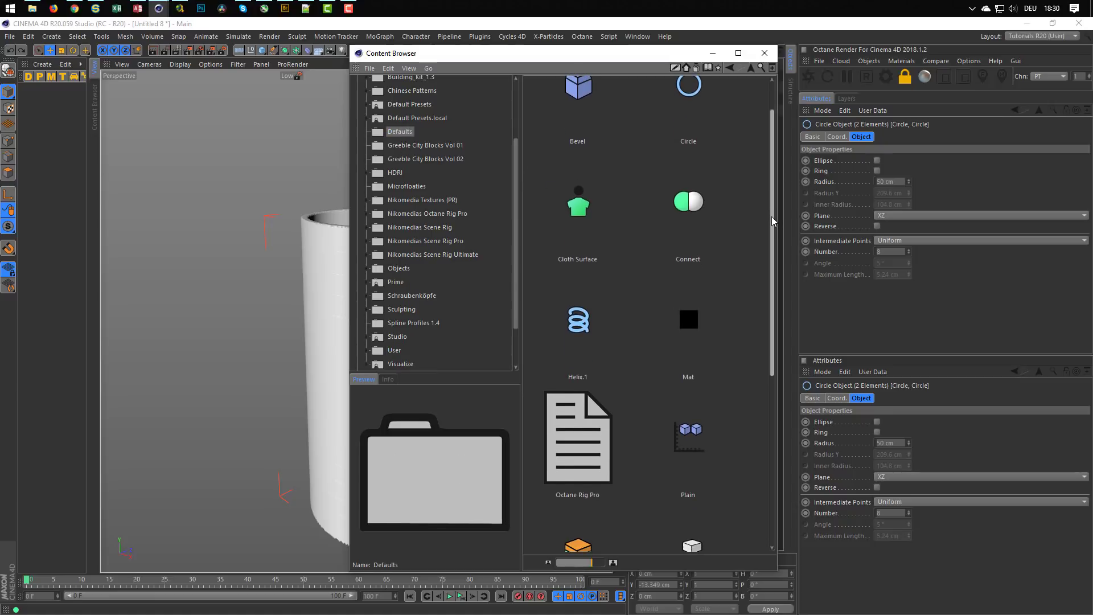
scroll(772, 220, "up", 2)
left_click_drag(774, 205, 787, 430)
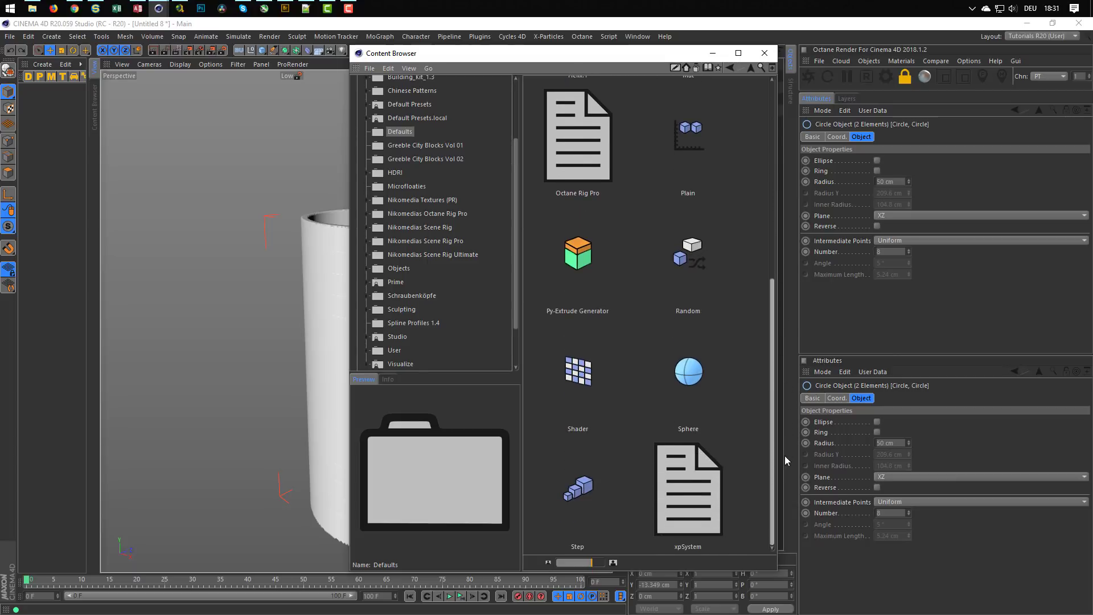
left_click_drag(784, 402, 771, 276)
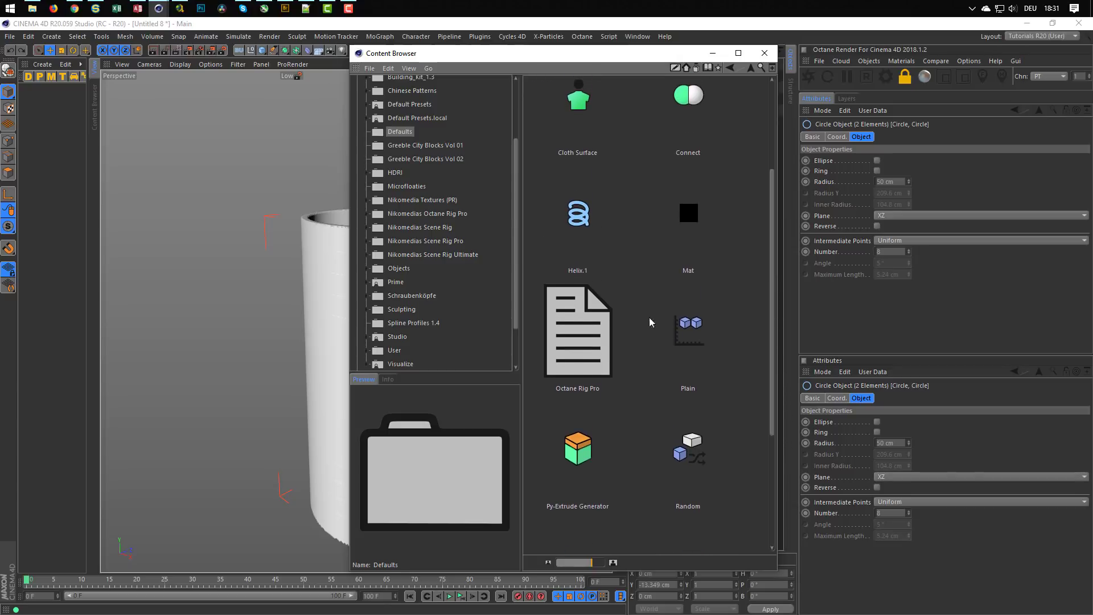
left_click(591, 348)
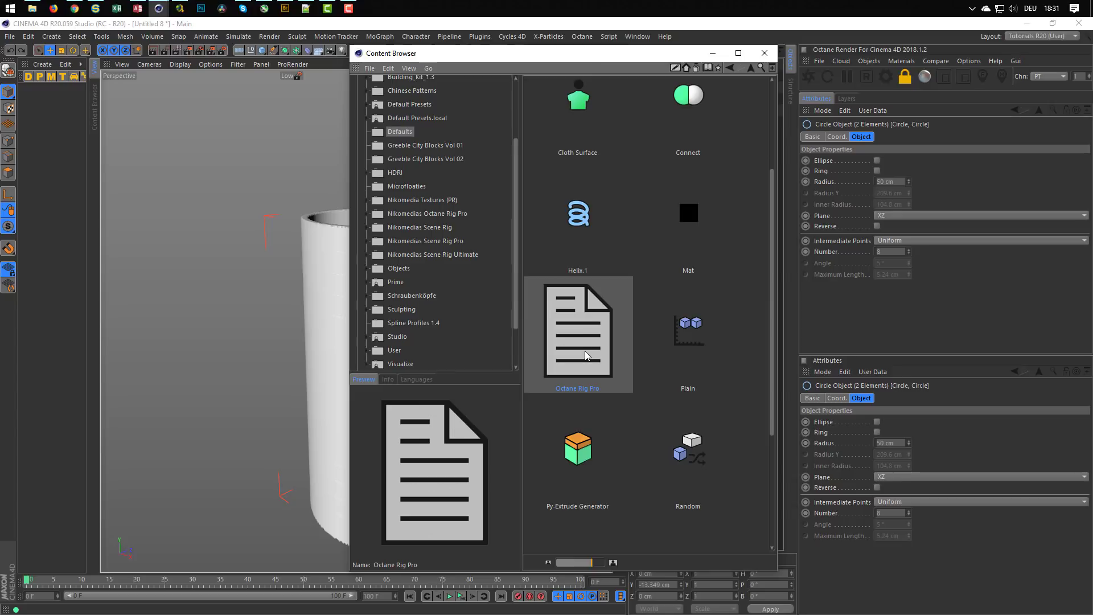
key("Delete")
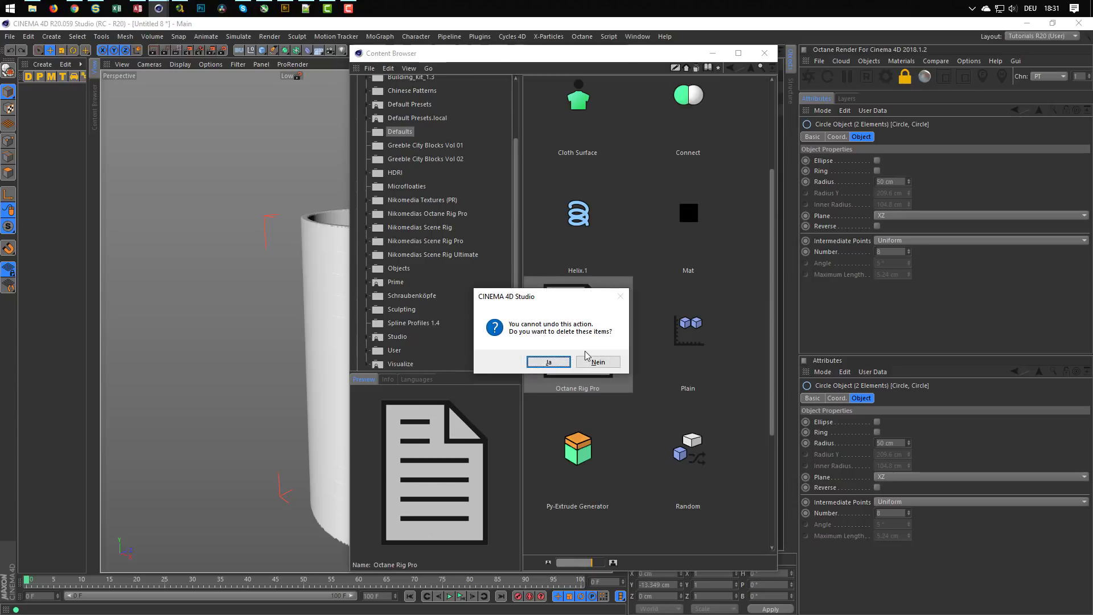
left_click(545, 363)
left_click_drag(769, 359, 773, 262)
left_click(763, 53)
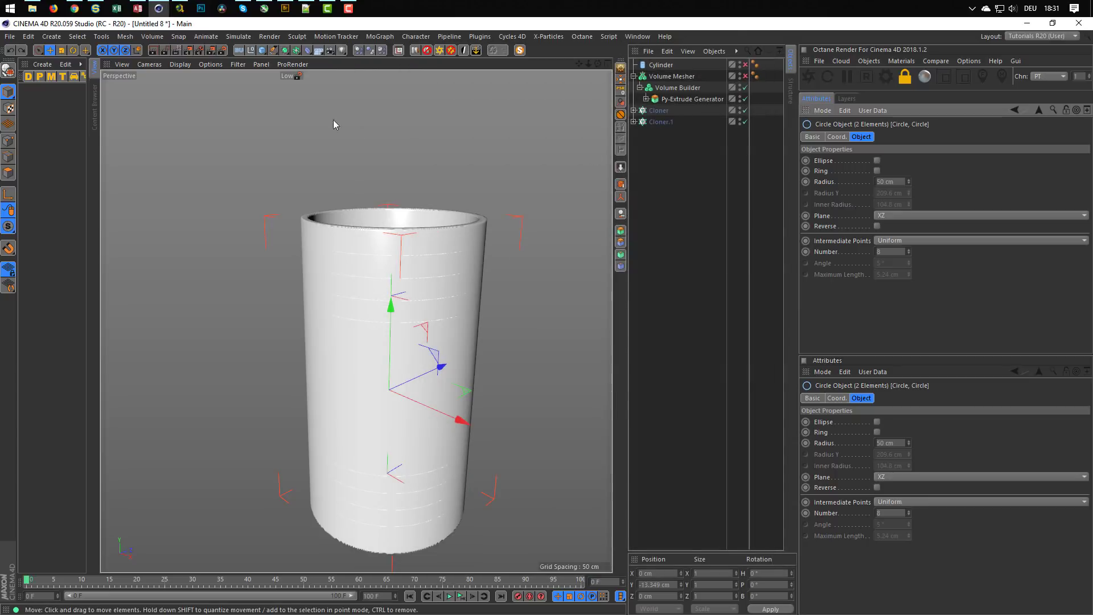
Step: Group both Cloners under a new Null and place that Null inside the Volume Builder below the Py-Extrude Generator
left_click(250, 51)
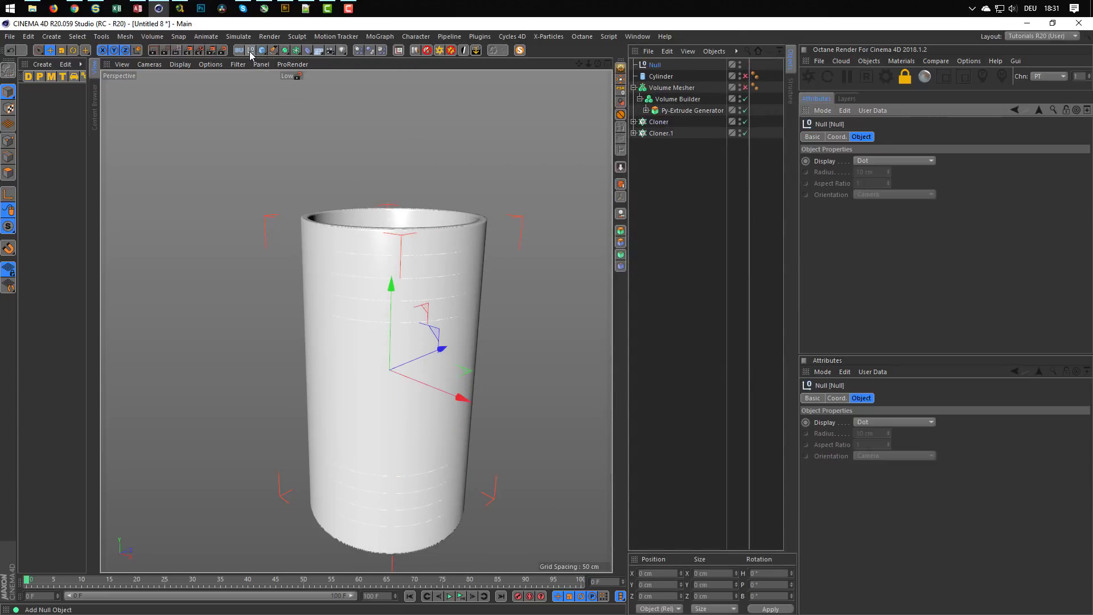
left_click_drag(658, 67, 657, 115)
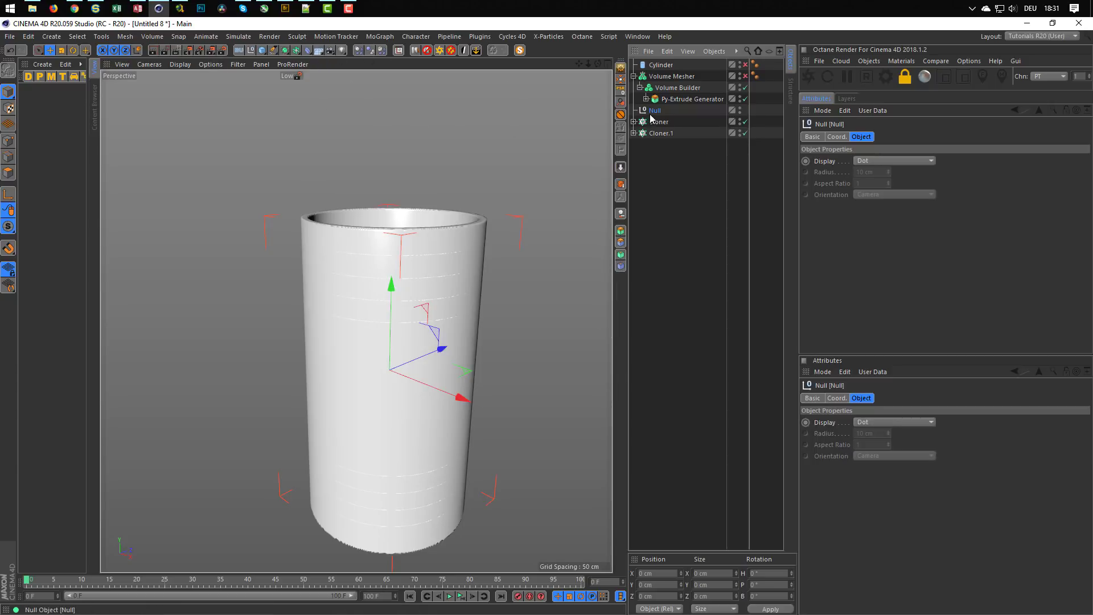
left_click_drag(646, 146, 648, 112)
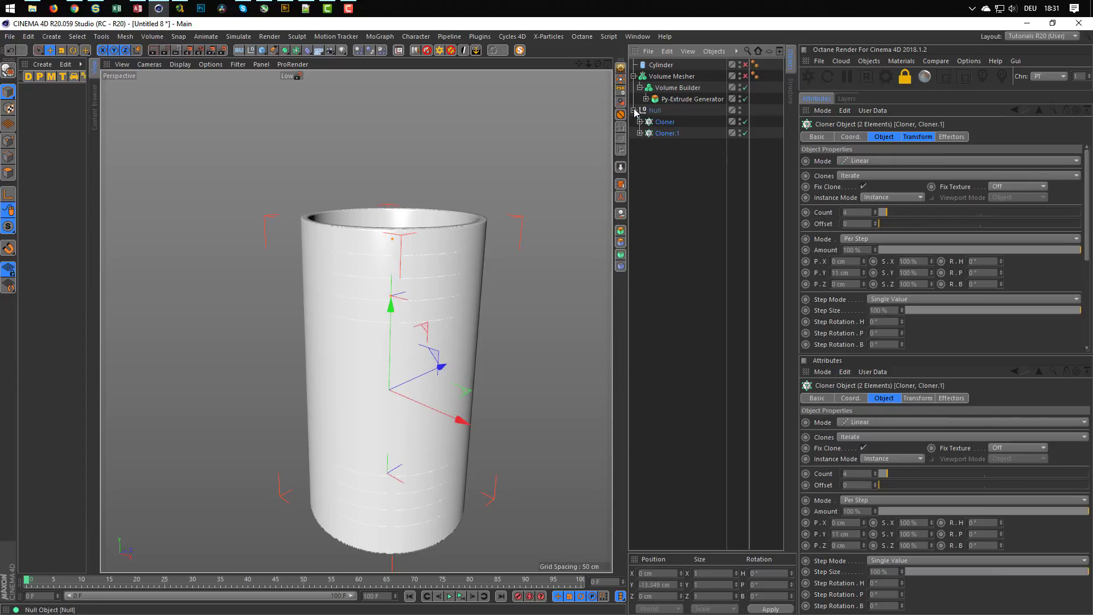
left_click(634, 110)
left_click_drag(654, 108, 676, 108)
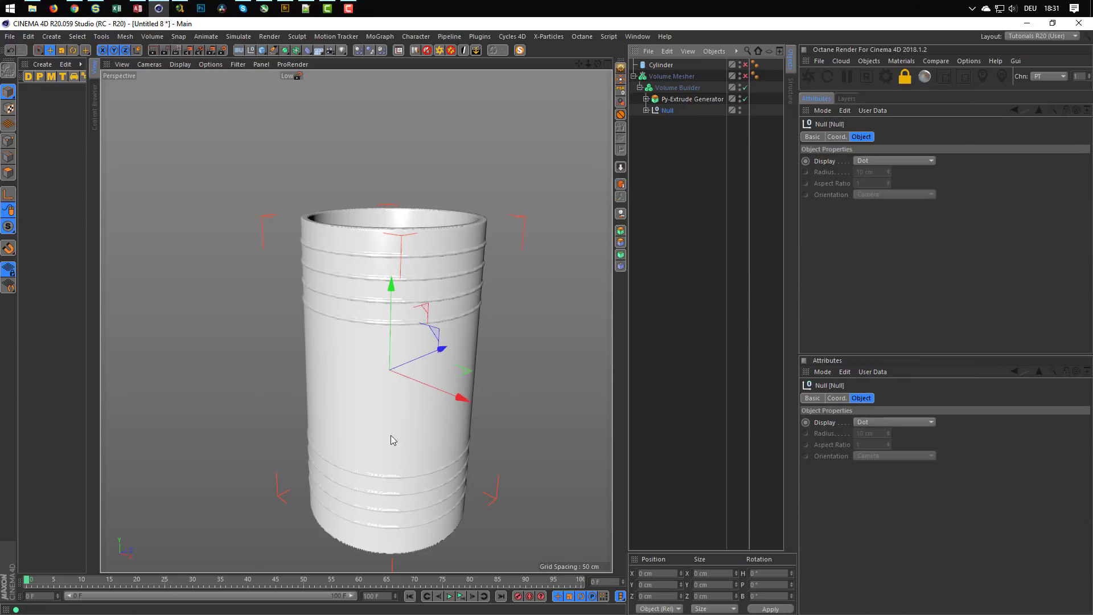
Step: Set the radius of the Null's splines in the Volume Builder to 2 cm
left_click(681, 88)
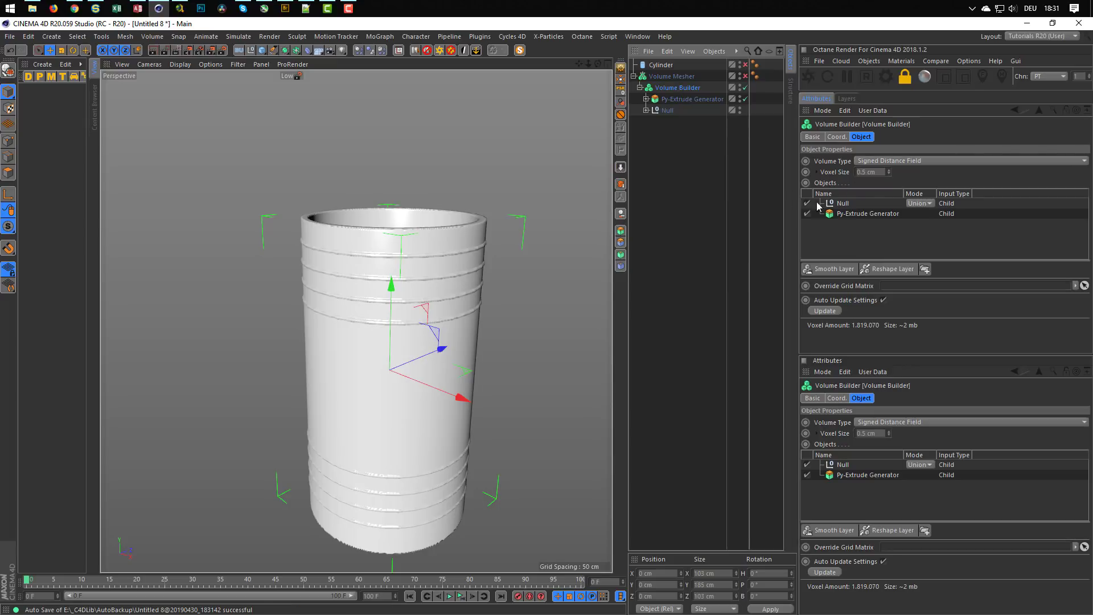
left_click(846, 203)
left_click(861, 282)
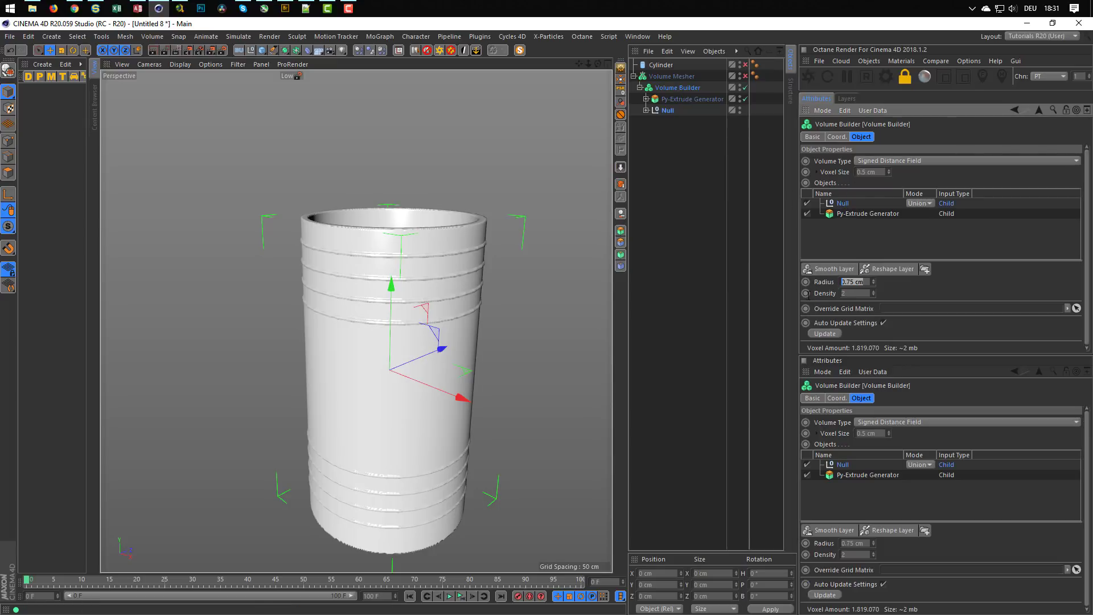
type("2")
key("Return")
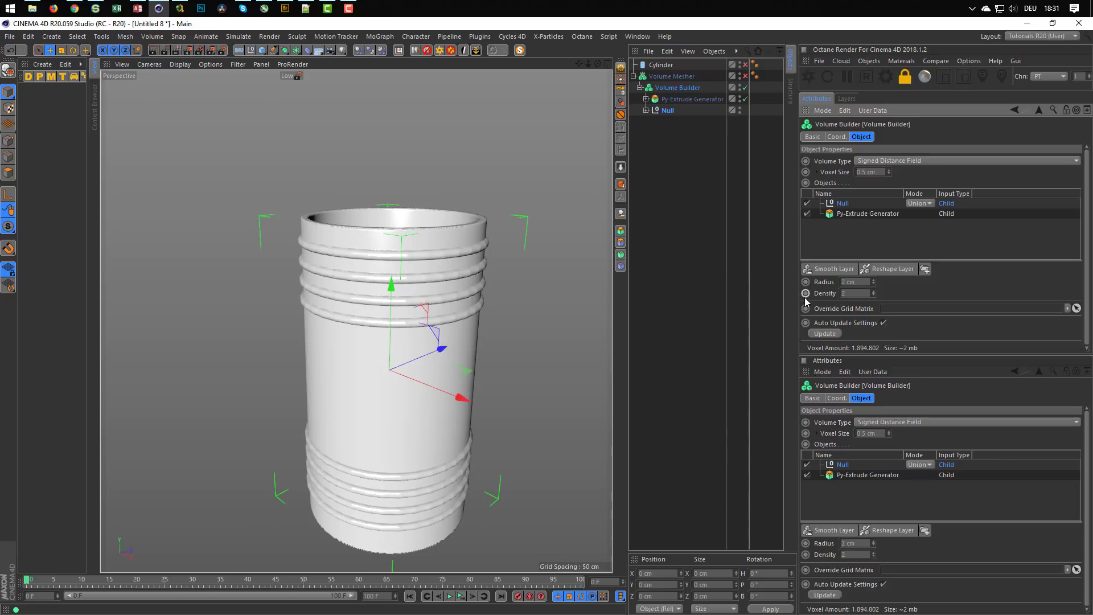
Step: Change the Null's mode in the Volume Builder to Subtract to cut the rings into the cylinder as grooves
left_click(927, 205)
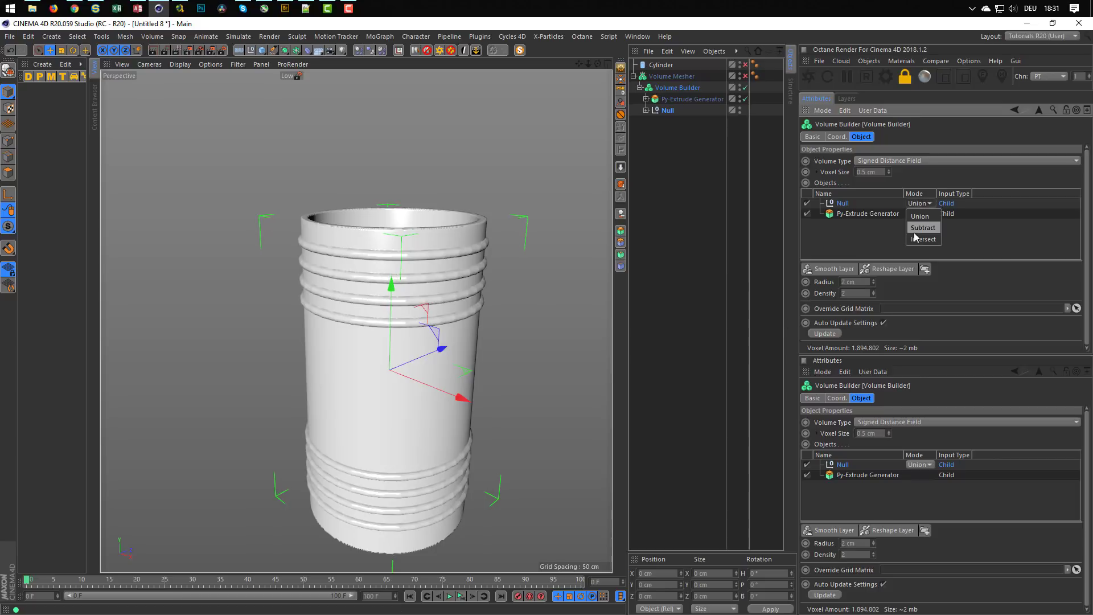
left_click(923, 228)
left_click_drag(443, 355, 401, 330, "alt")
middle_click_drag(454, 370, 408, 276, "alt")
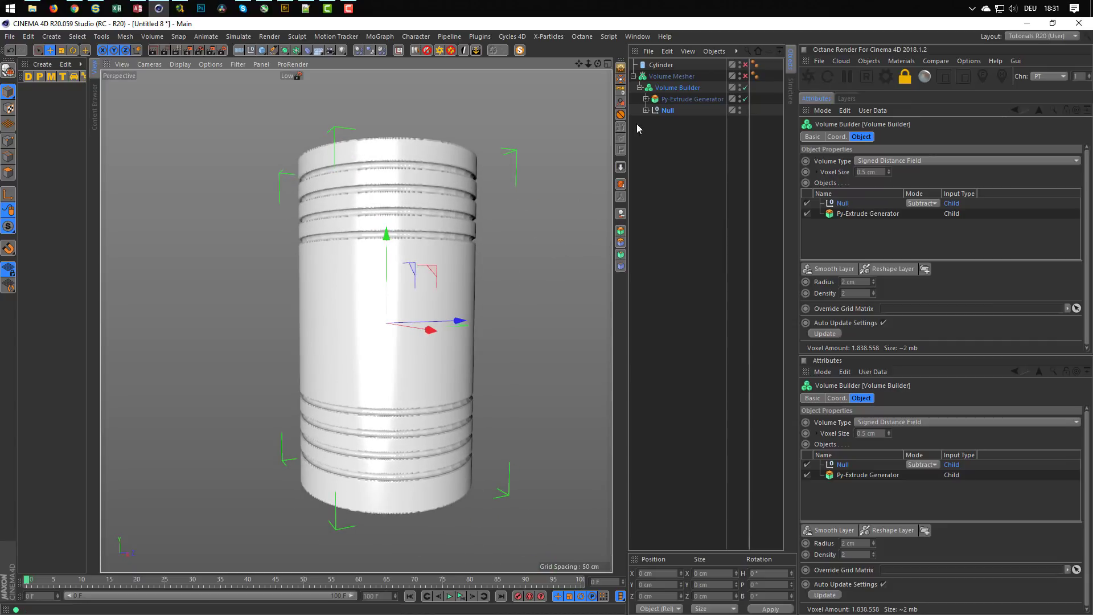
left_click(646, 109)
left_click(677, 123)
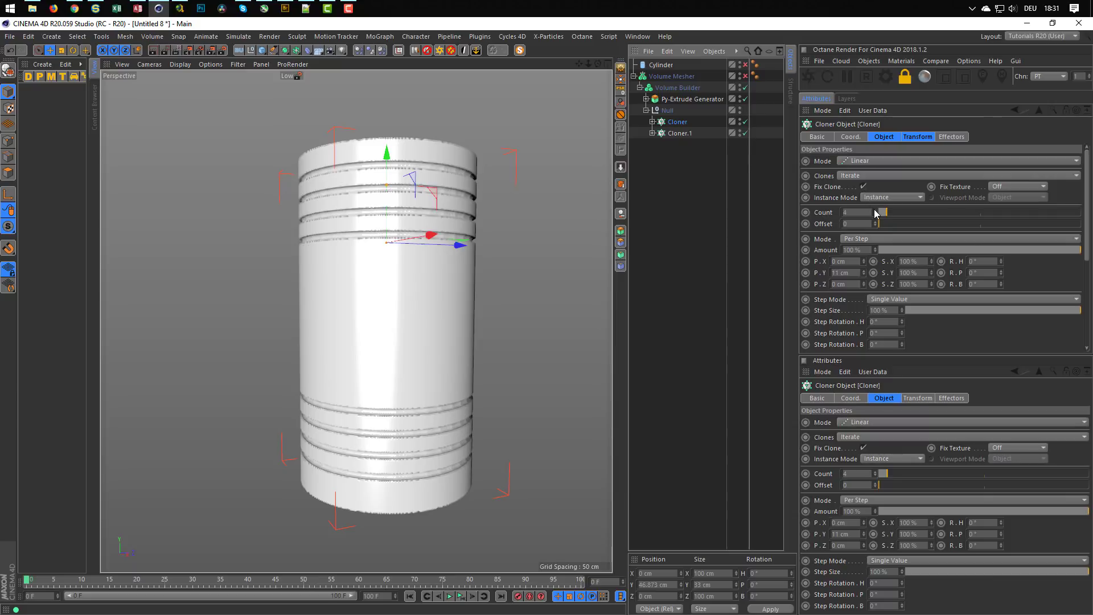
left_click(875, 211)
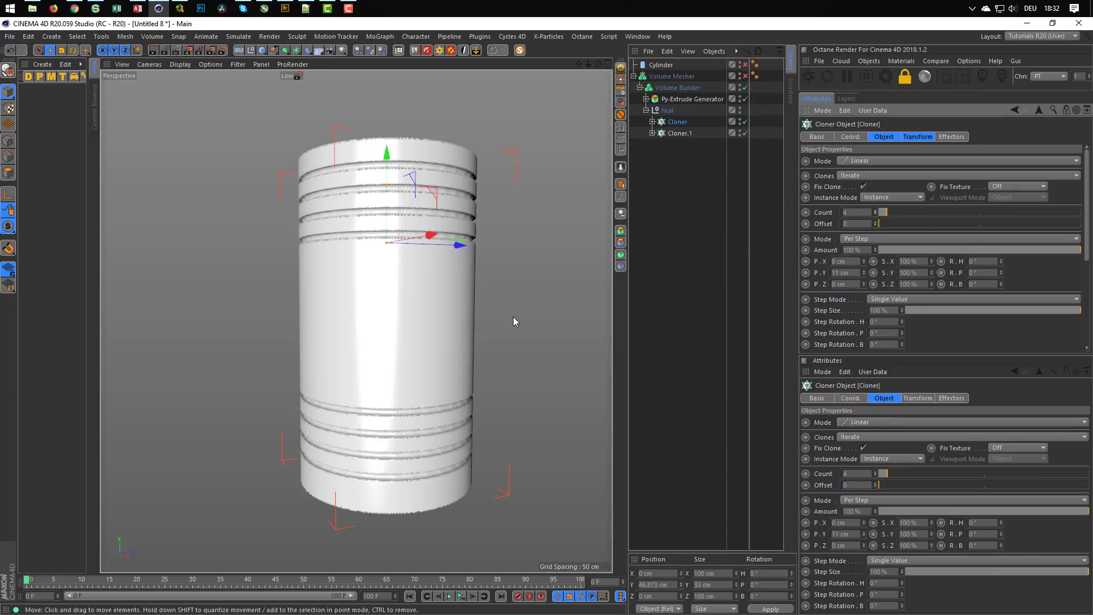
left_click_drag(414, 344, 394, 333, "alt")
middle_click_drag(394, 333, 334, 353, "alt")
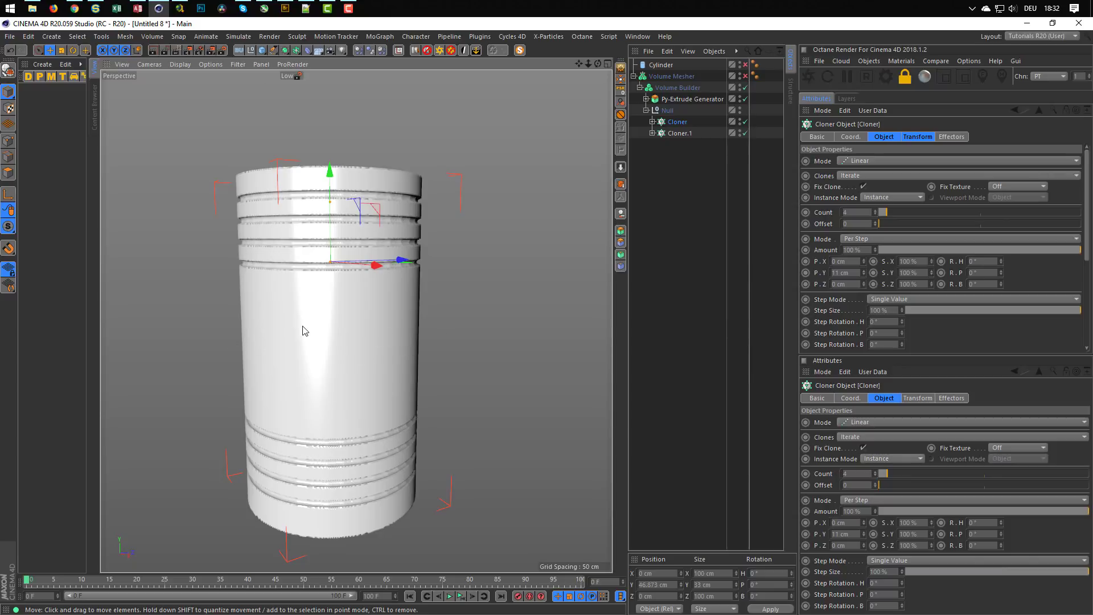
middle_click_drag(345, 323, 377, 300, "alt")
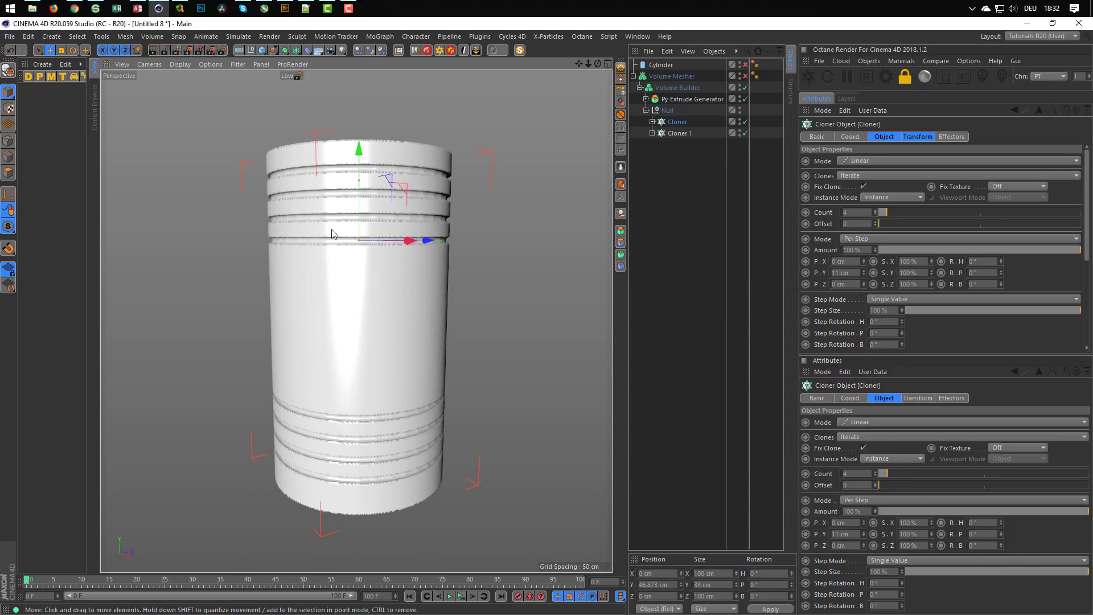
Step: Add a new cylinder and move it beside the grooved ferrule to about Z -115 cm
left_click(262, 56)
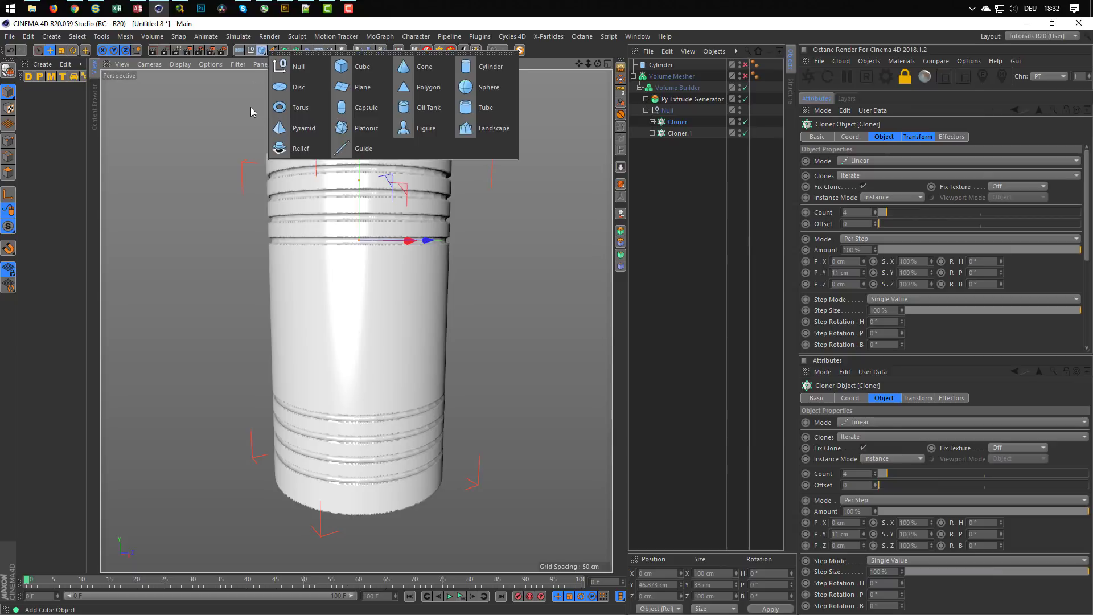
left_click(472, 86)
left_click_drag(440, 315, 267, 347)
scroll(320, 331, "down", 10)
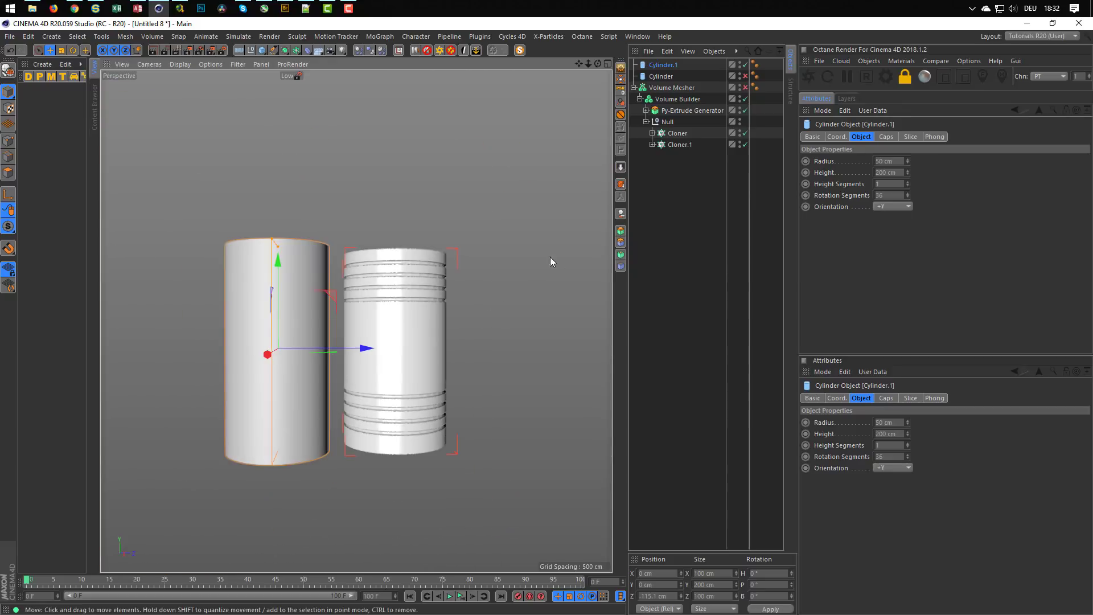
Step: Scale the new cylinder down uniformly to about 5.9 cm wide and 11.8 cm high
key("t")
left_click_drag(350, 486, 105, 527)
left_click_drag(569, 391, 164, 472)
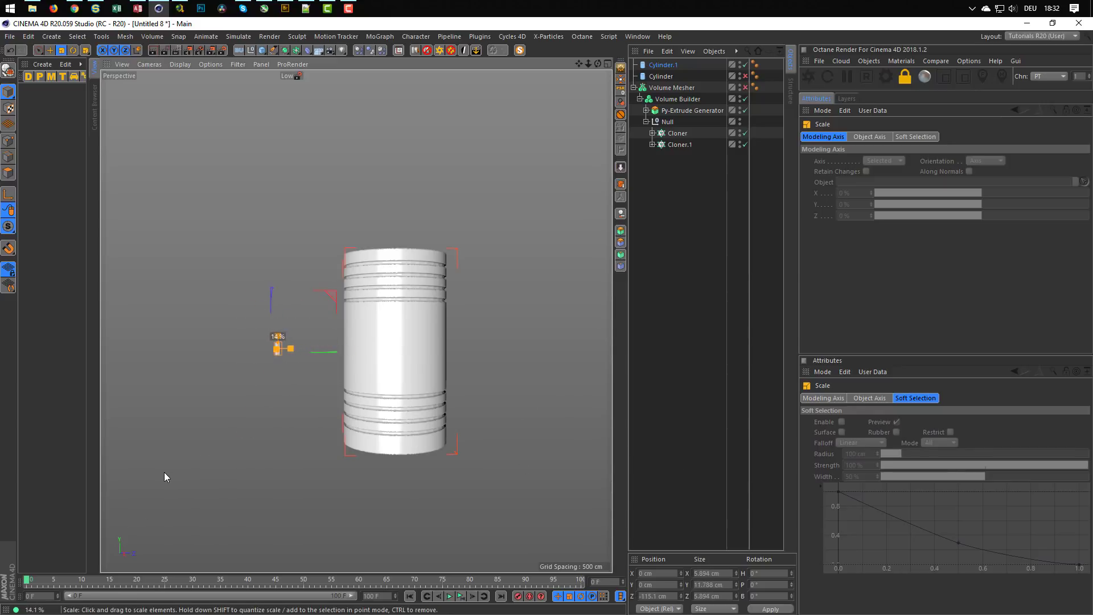
Step: Stretch the small cylinder along its Y axis into a thin rod about 77 cm high
scroll(311, 324, "up", 5)
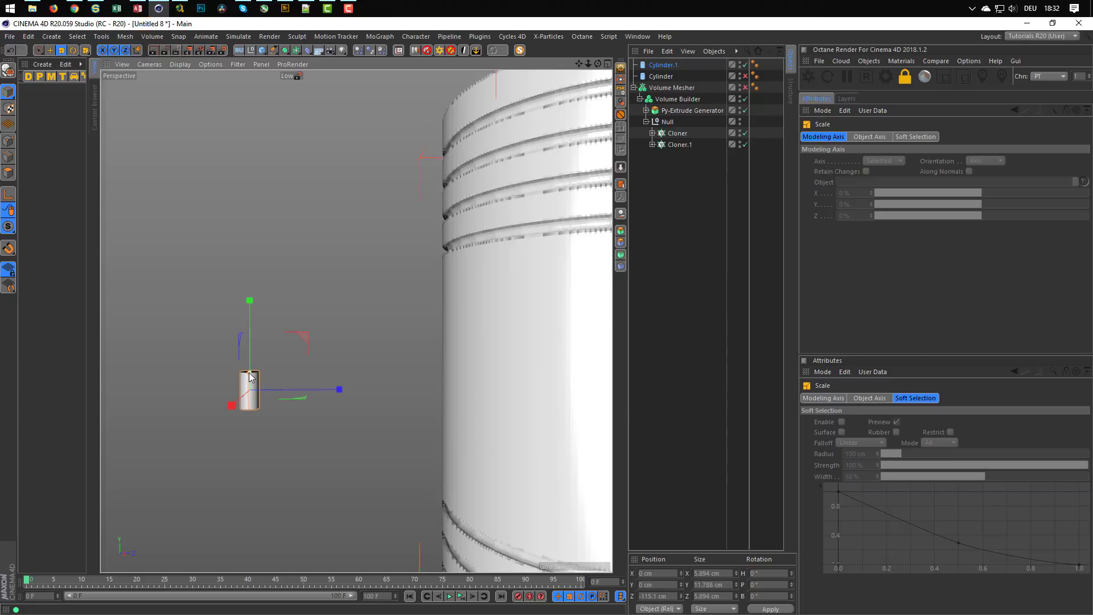
left_click_drag(250, 377, 262, 270)
scroll(212, 351, "down", 5)
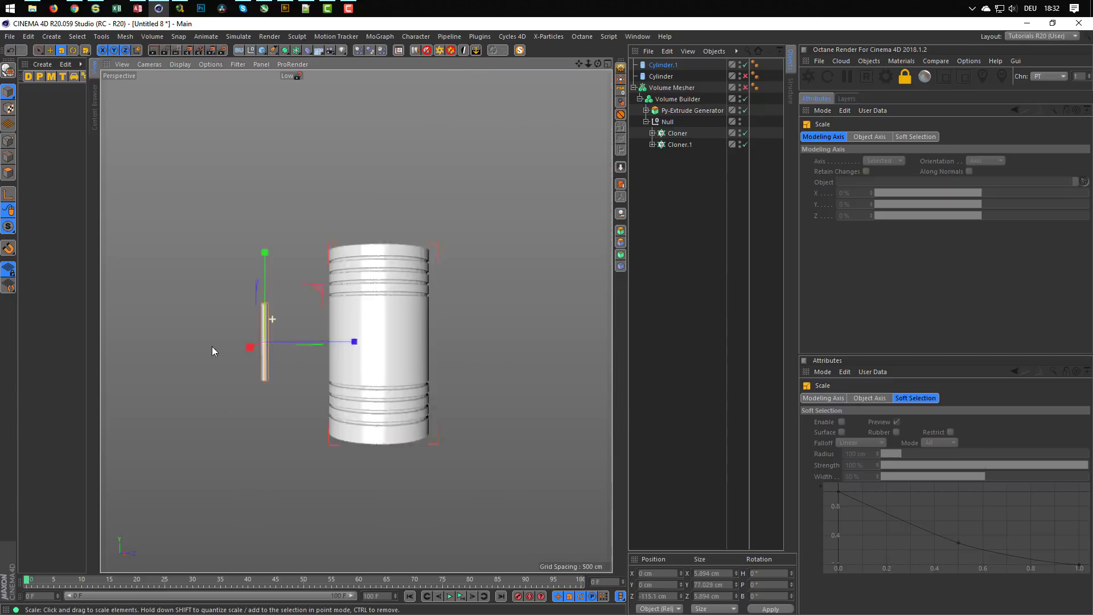
scroll(290, 322, "up", 4)
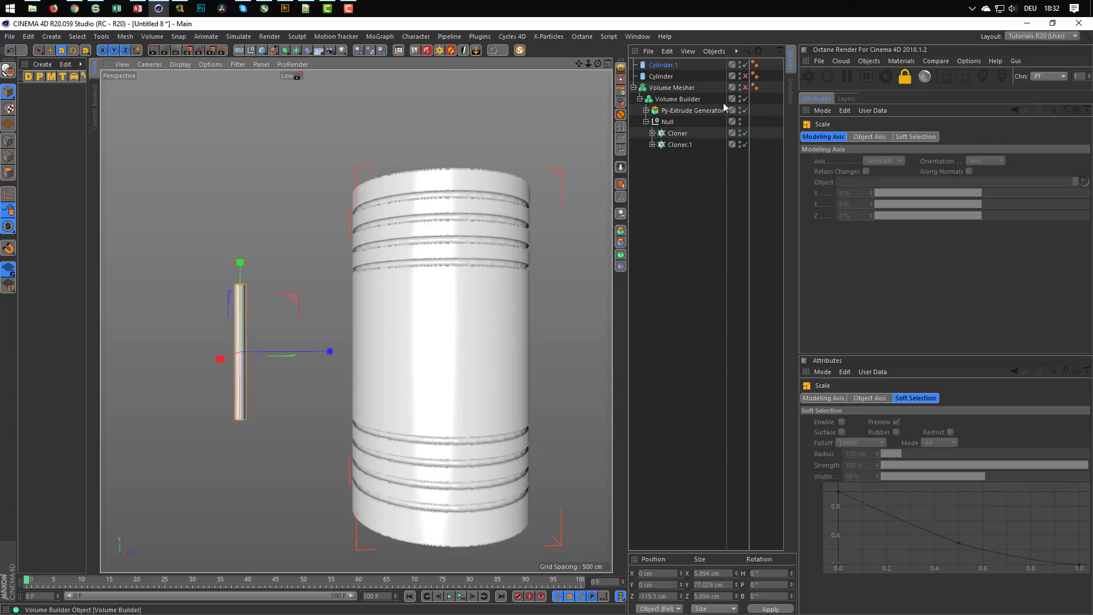
Step: Move the thin cylinder below the Volume Mesher in the object hierarchy, and set its radius to 2 cm and height to 60 cm
left_click(672, 66)
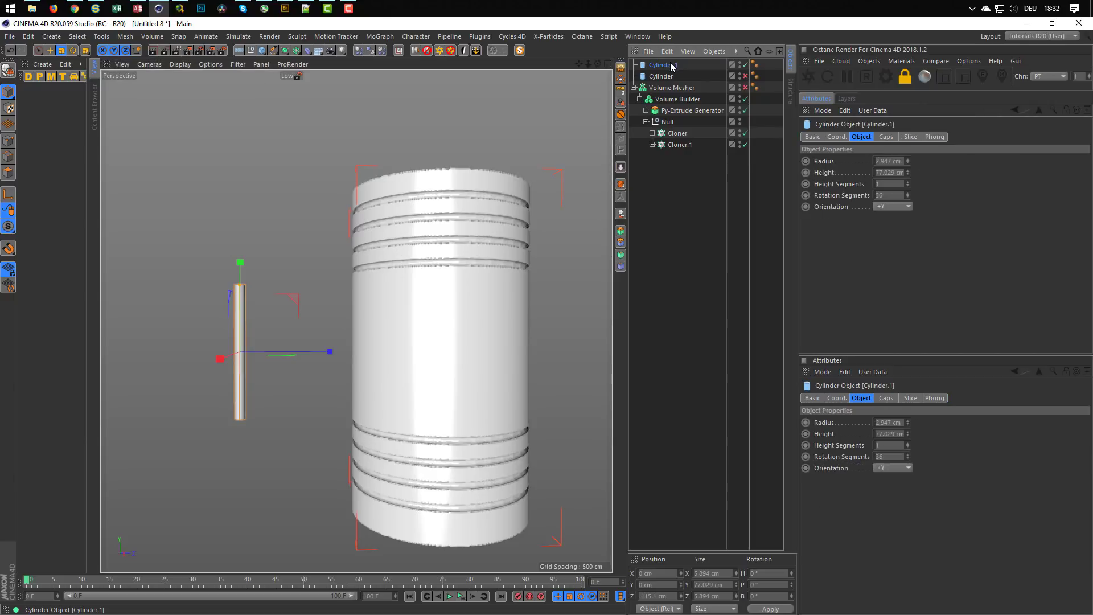
left_click_drag(654, 247, 669, 146)
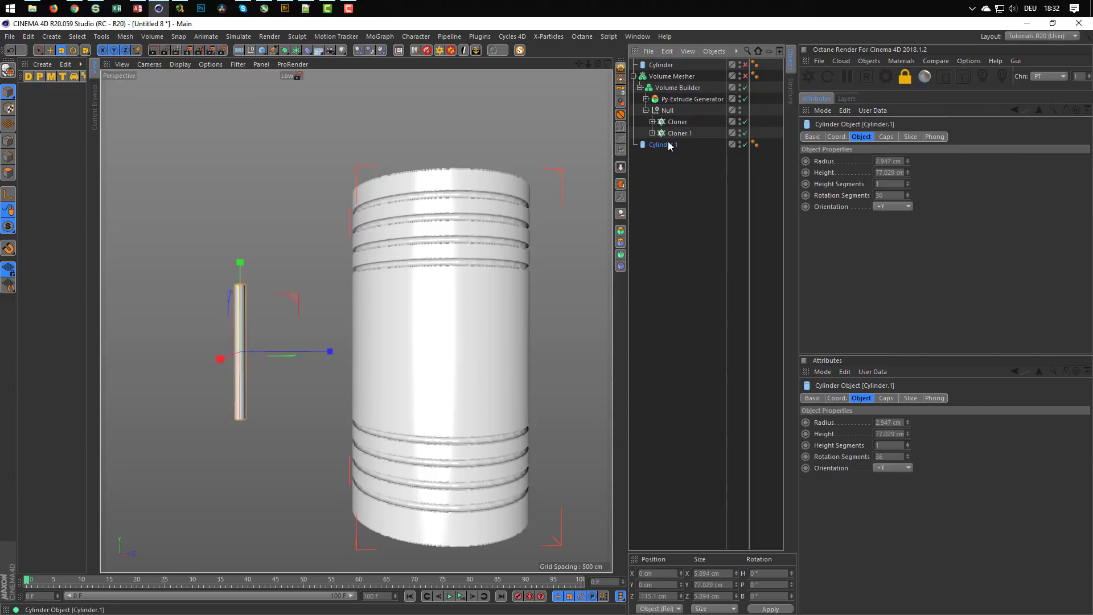
left_click(898, 164)
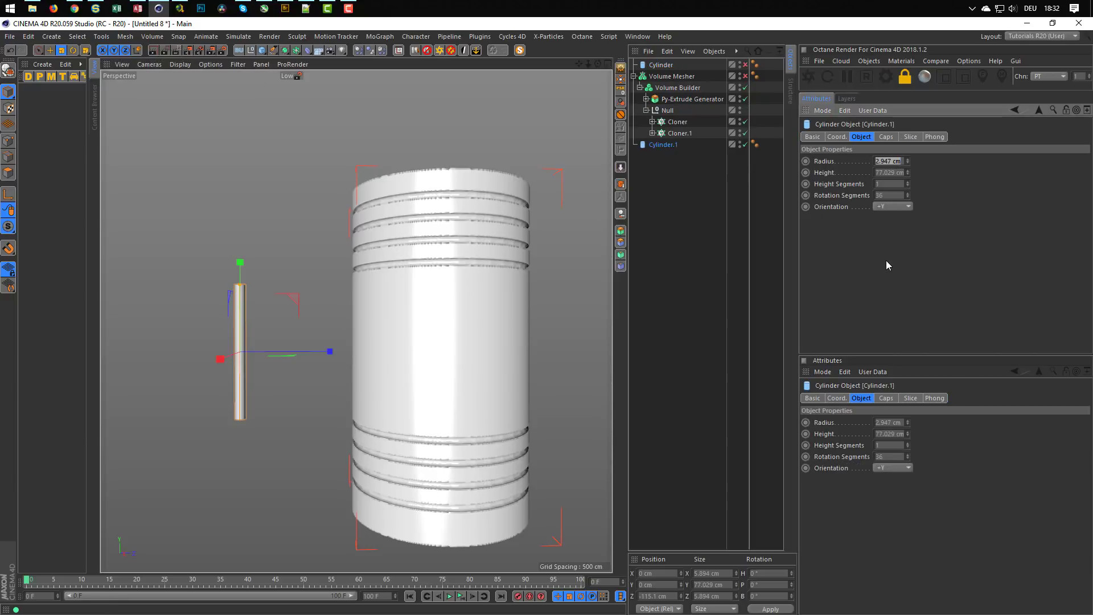
type("2")
key("Return")
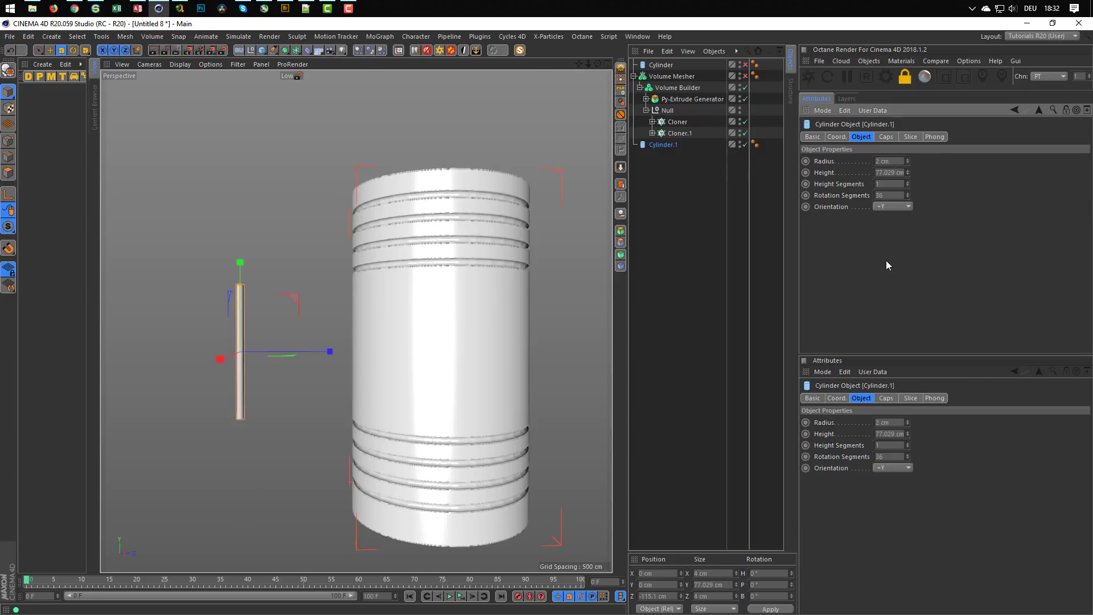
left_click(887, 172)
type("60")
key("Return")
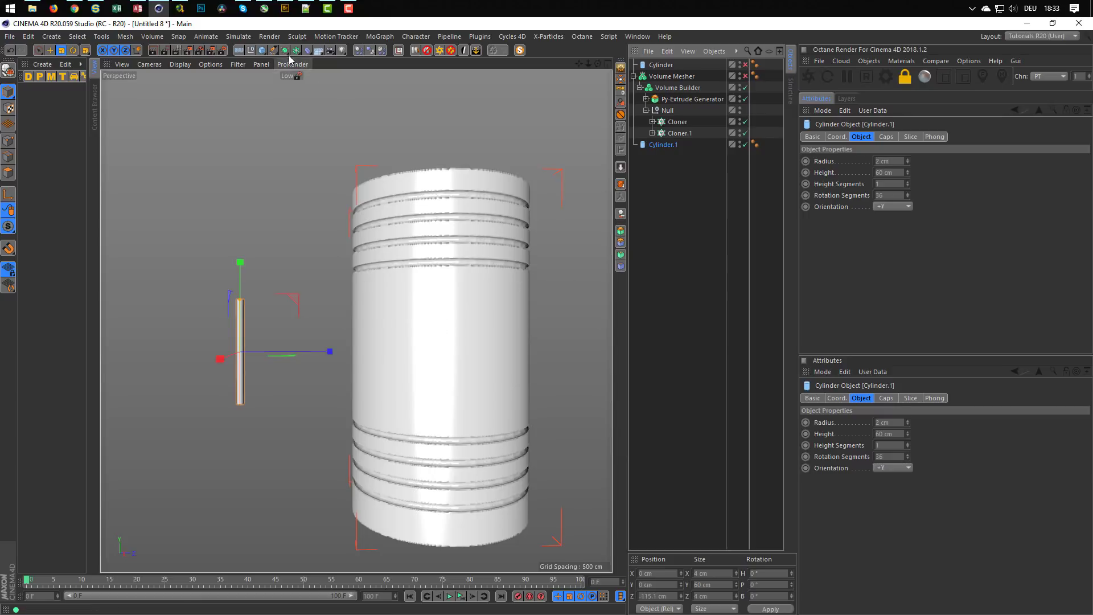
Step: Add a MoGraph Cloner below the Volume Mesher hierarchy and nest the thin cylinder inside it
left_click(379, 36)
left_click(393, 183)
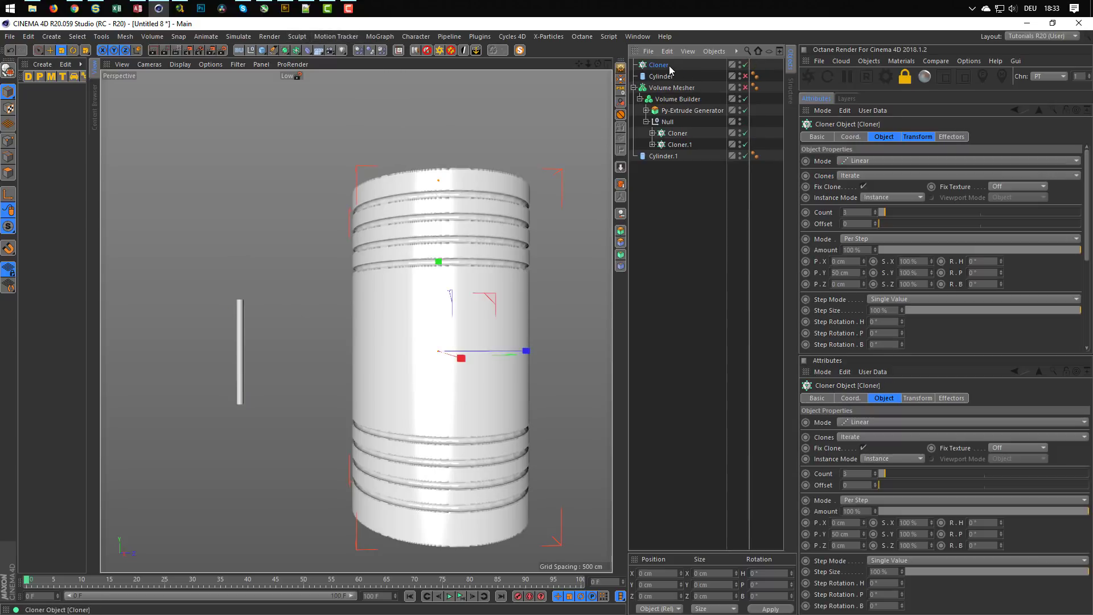
left_click_drag(665, 66, 669, 149)
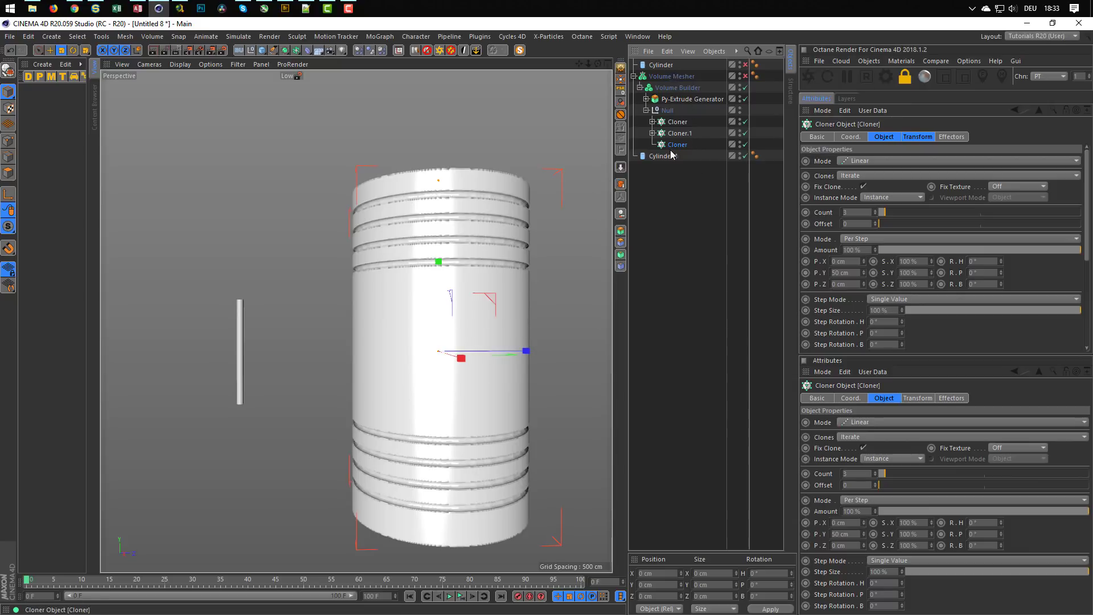
left_click_drag(669, 149, 659, 146)
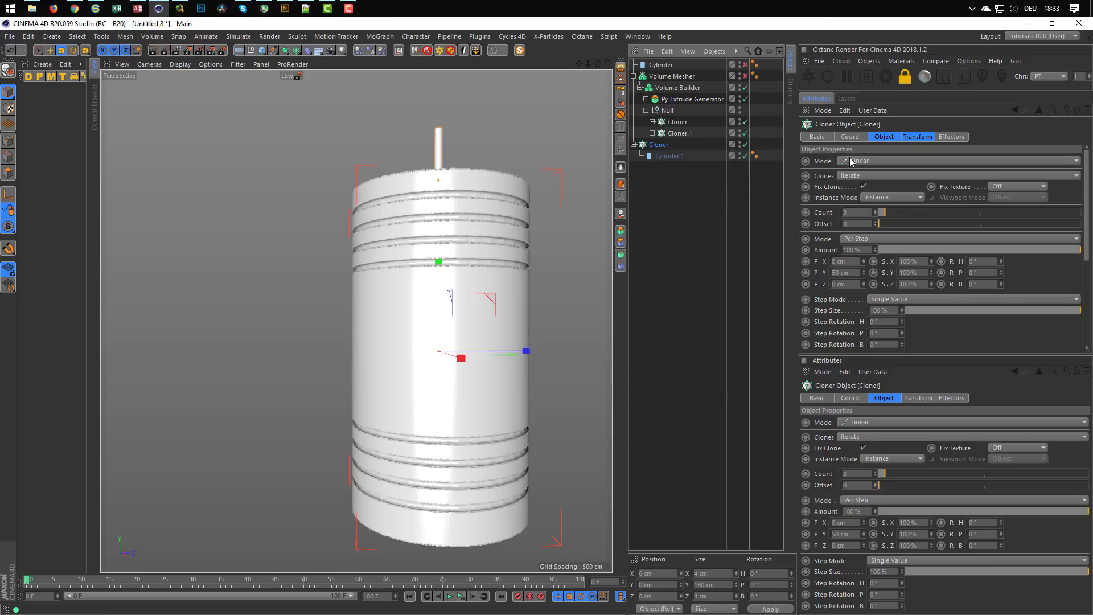
Step: Set the new cloner to Radial mode in the XZ plane and raise its count to 57
left_click(889, 161)
left_click(880, 194)
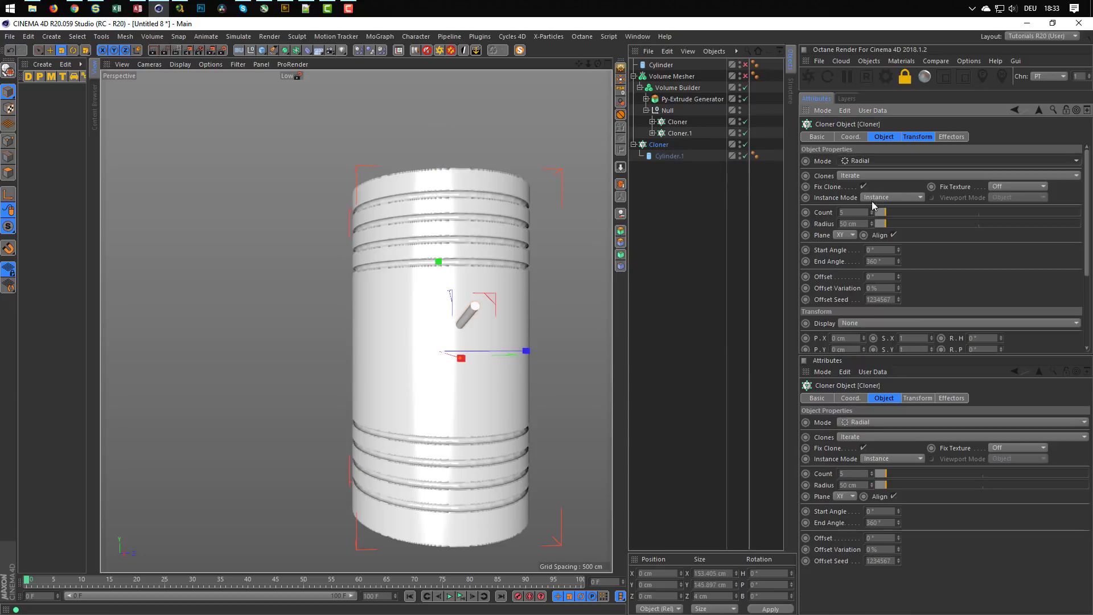
left_click(845, 234)
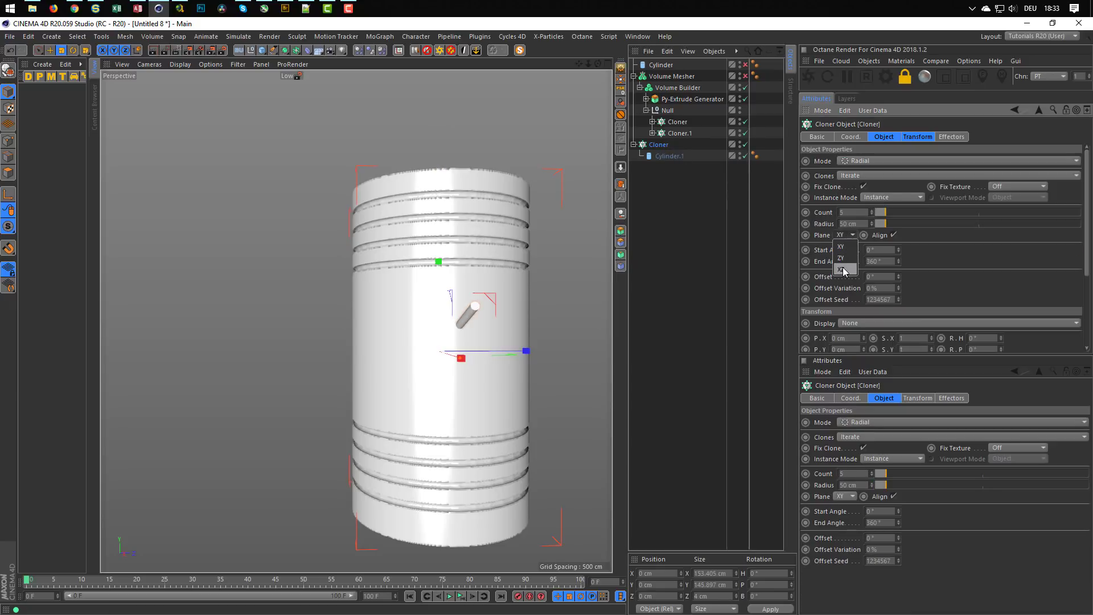
left_click(843, 268)
middle_click_drag(450, 293, 383, 272, "alt")
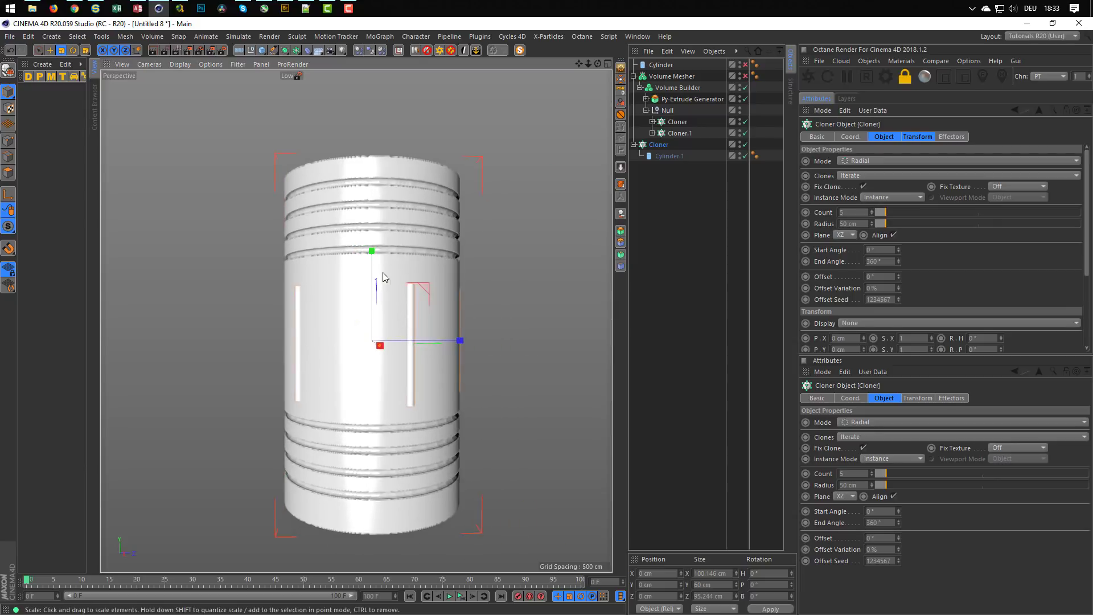
left_click_drag(382, 272, 407, 296, "alt")
scroll(429, 300, "up", 4)
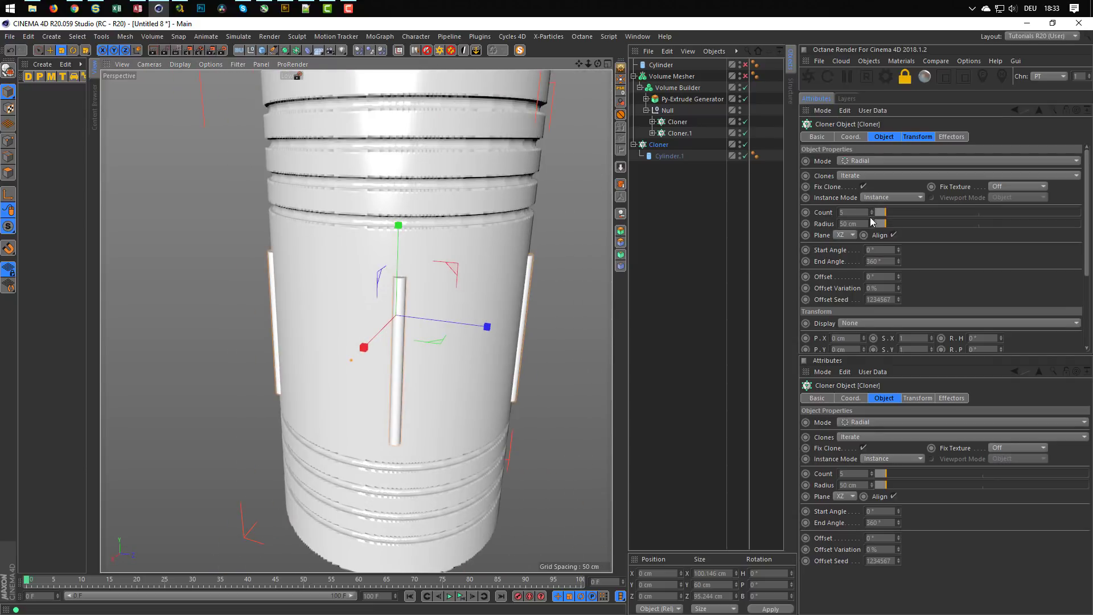
left_click_drag(877, 213, 994, 241)
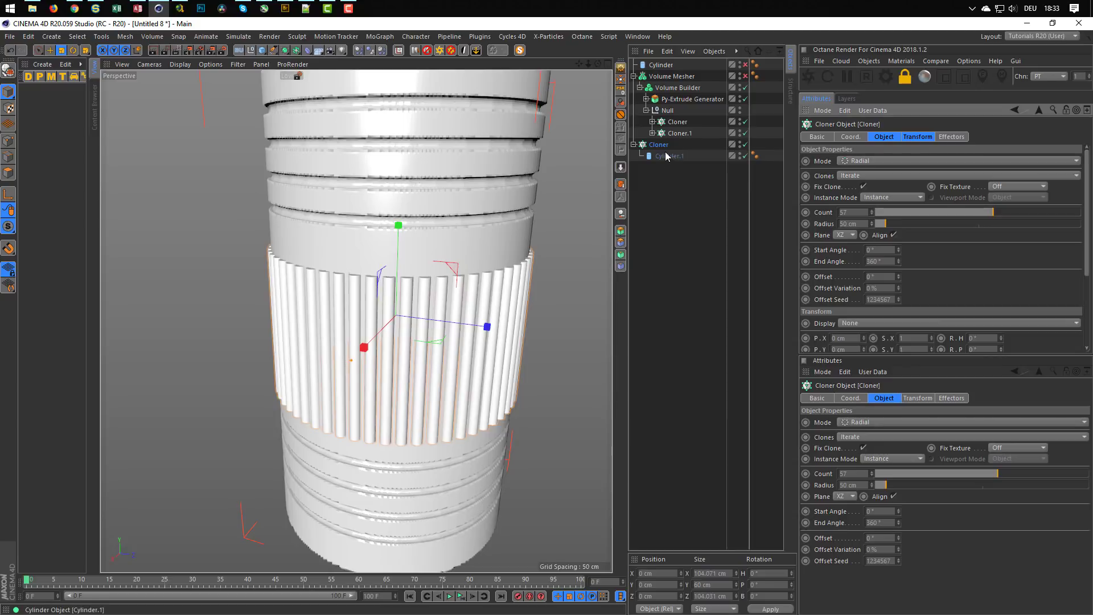
Step: Place the radial cloner inside the Volume Builder and set its mode to Subtract to carve vertical grooves
left_click_drag(666, 138, 654, 172)
left_click_drag(651, 125, 667, 115)
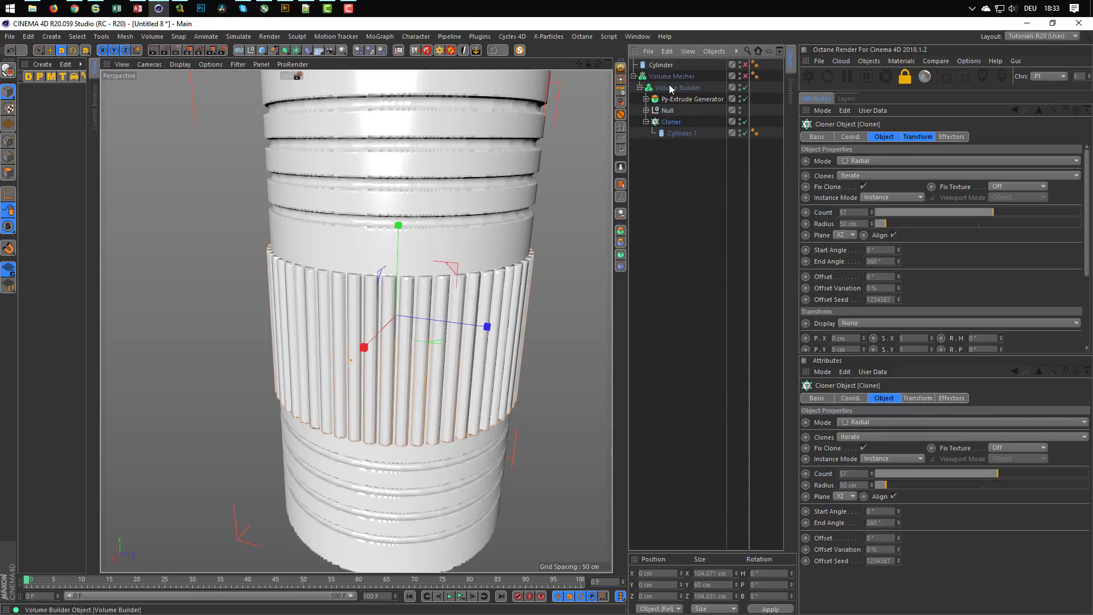
left_click(675, 89)
left_click(846, 204)
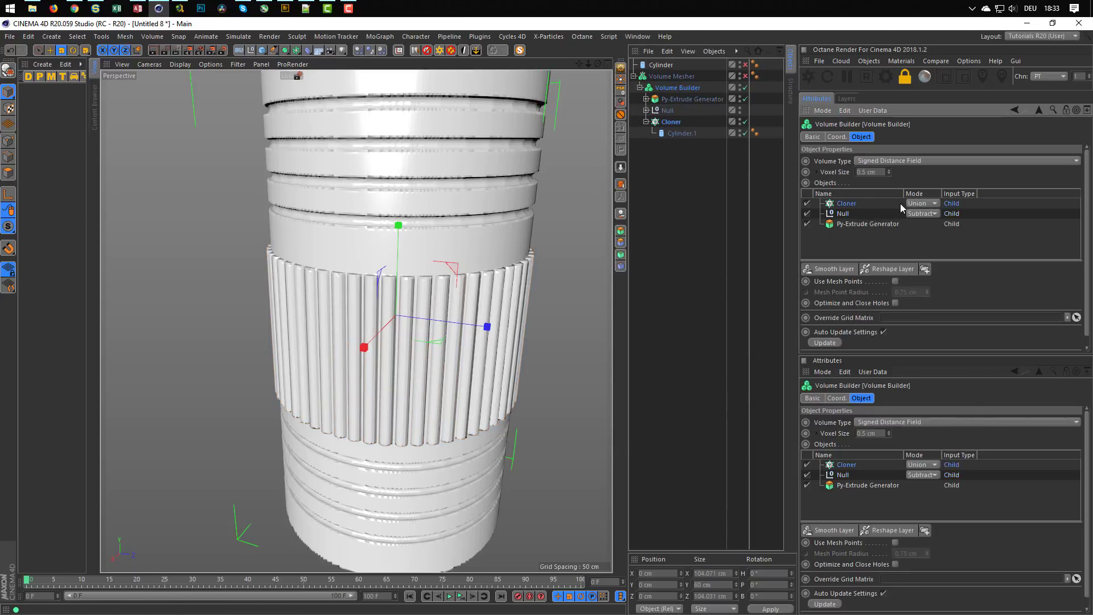
left_click(920, 204)
left_click(922, 227)
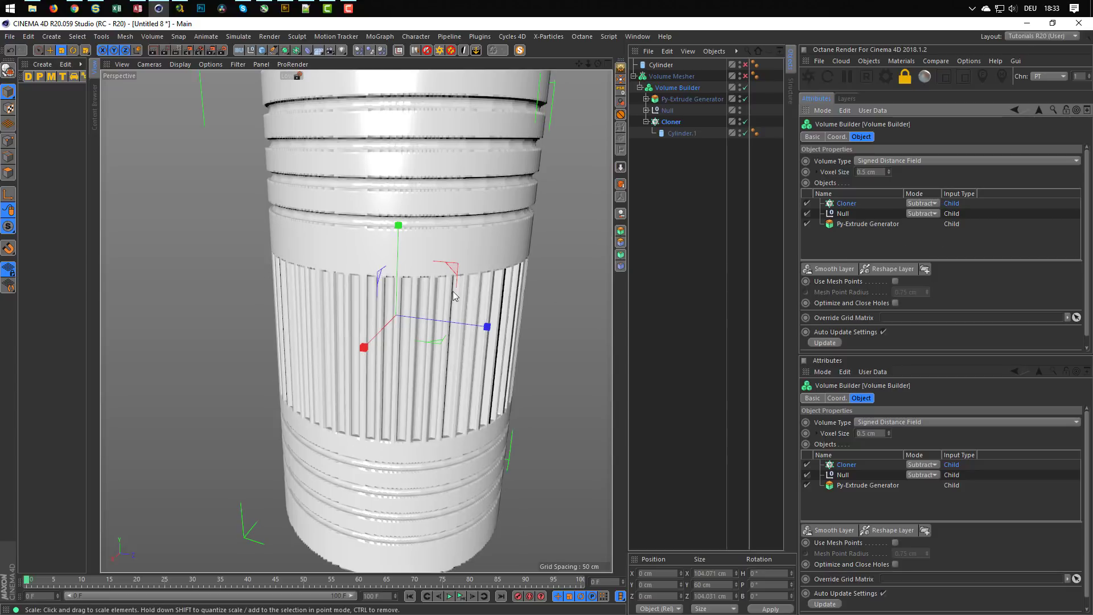
Step: Enable the Volume Mesher and inspect the ring grooves and vertical flutes on the meshed ferrule
left_click_drag(453, 293, 440, 287, "alt")
middle_click_drag(441, 287, 401, 258, "alt")
left_click_drag(401, 257, 448, 246, "alt")
right_click_drag(448, 243, 422, 251, "alt")
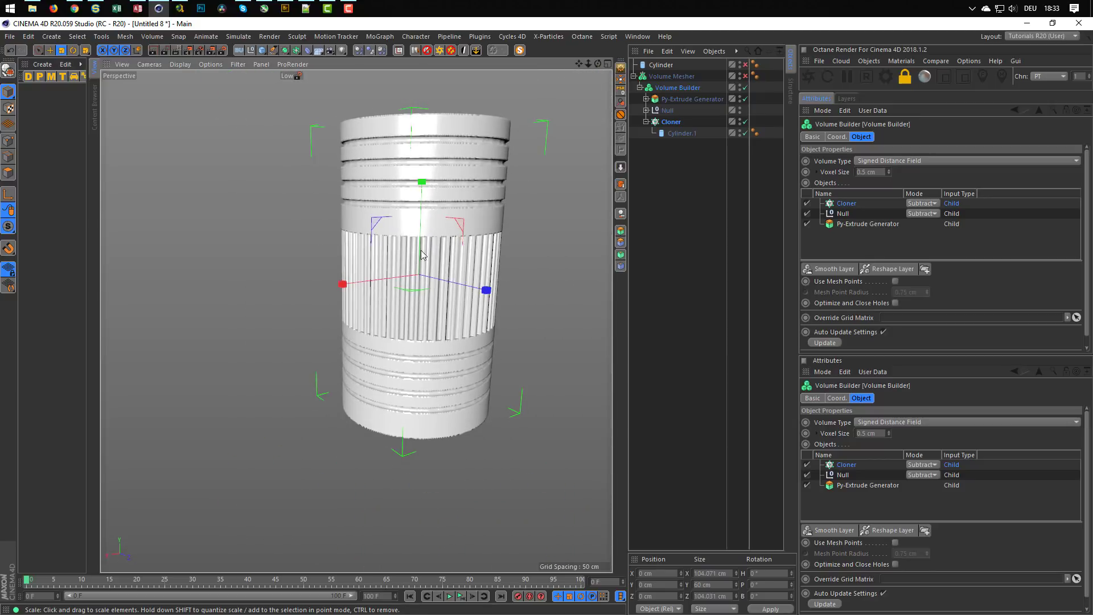
middle_click_drag(422, 251, 380, 318, "alt")
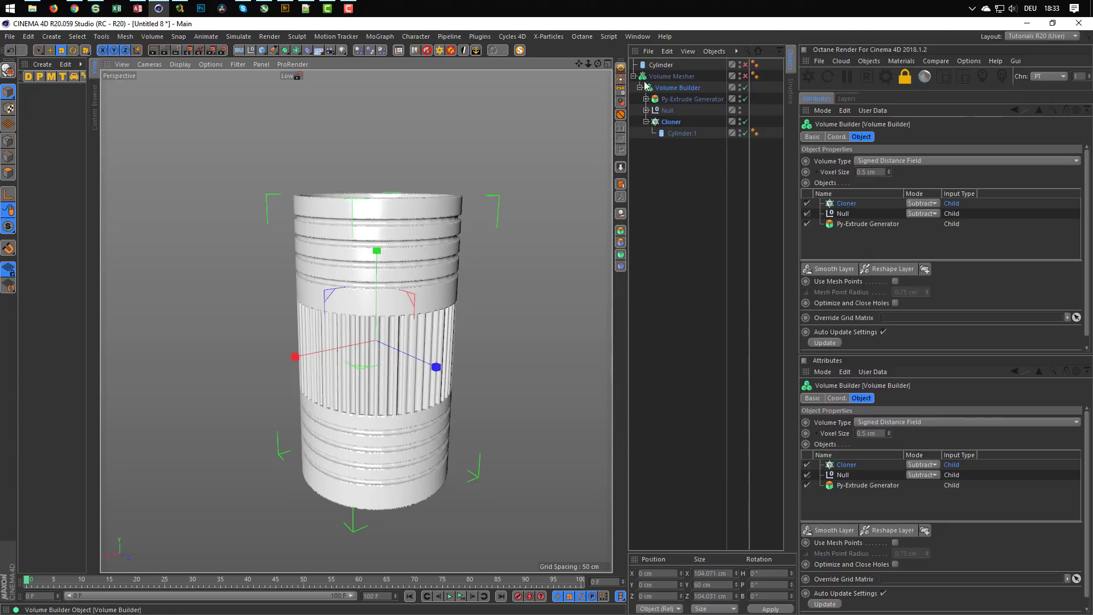
left_click(745, 76)
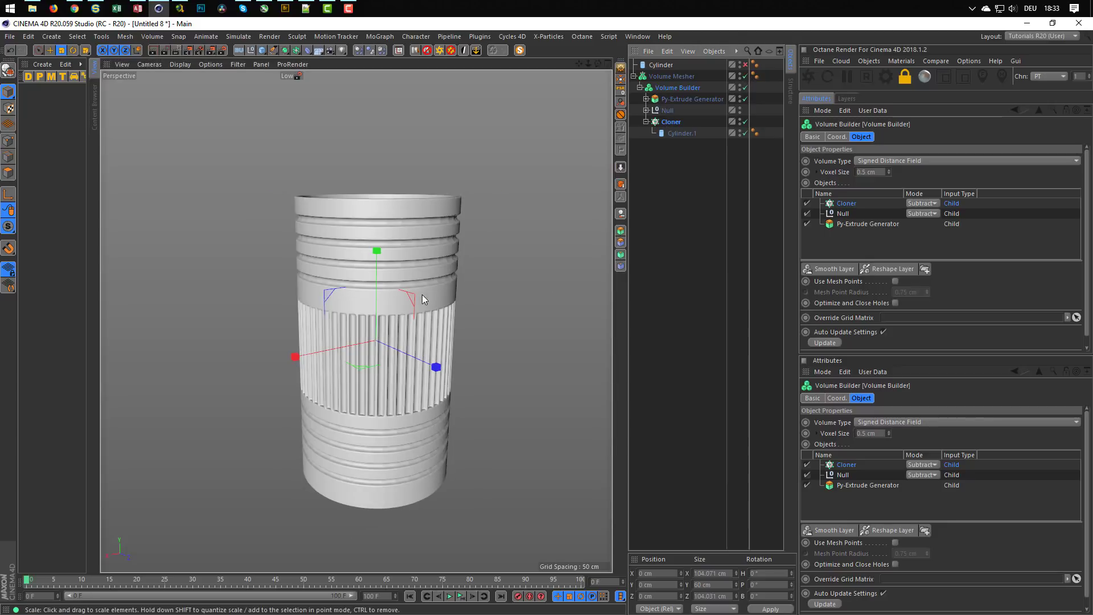
right_click_drag(422, 295, 438, 281, "alt")
left_click_drag(438, 281, 507, 285, "alt")
right_click_drag(457, 234, 481, 235, "alt")
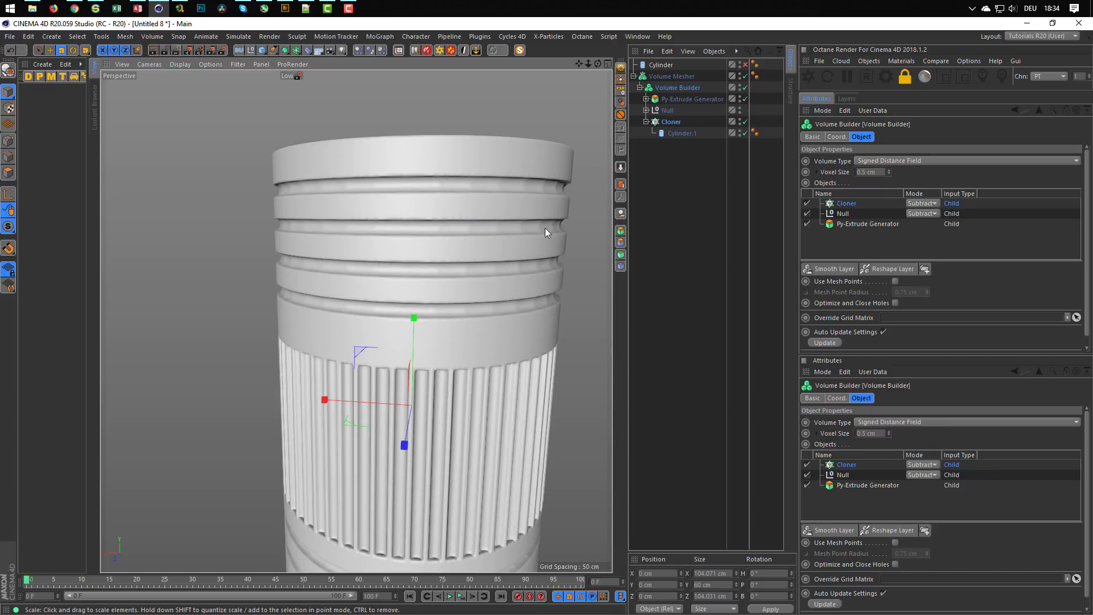
Step: Try 500 rotation segments on the cylinder inside the Py-Extrude Generator, and restore the value to 200
left_click(667, 110)
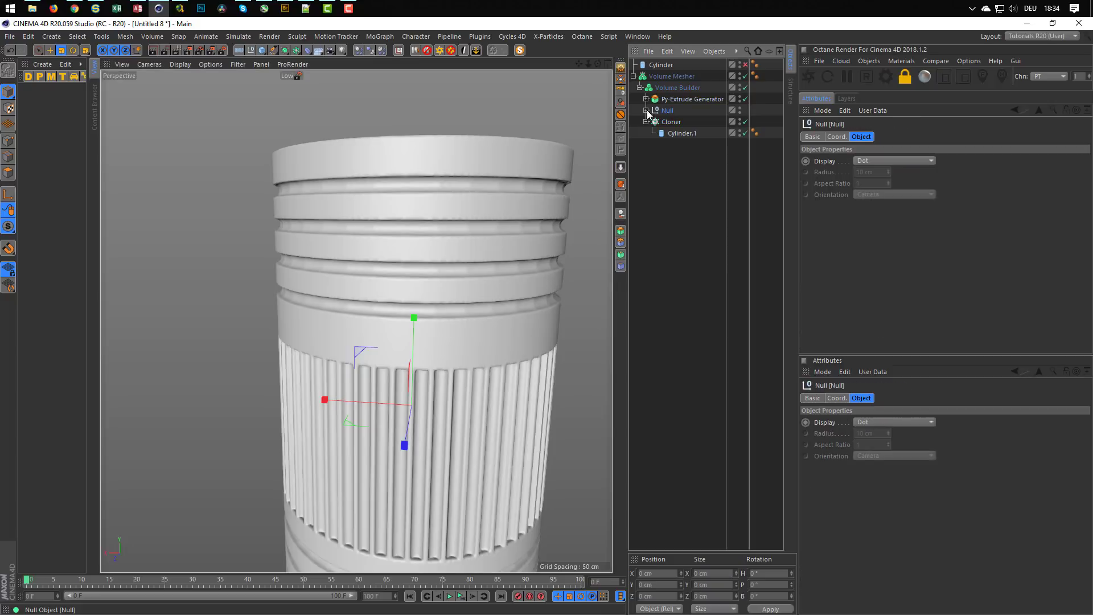
left_click(678, 87)
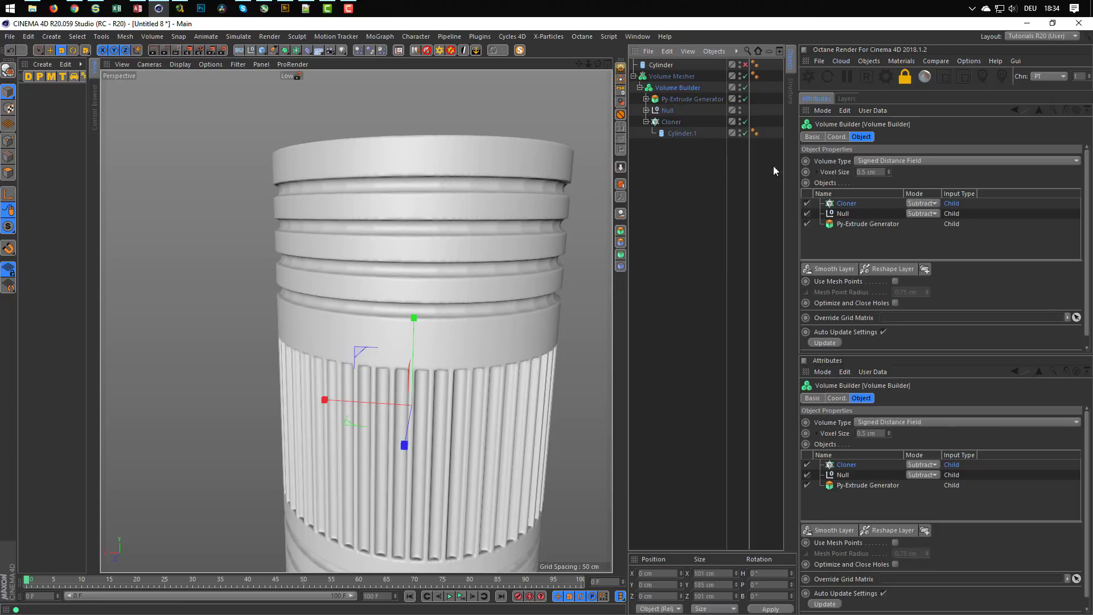
left_click(843, 213)
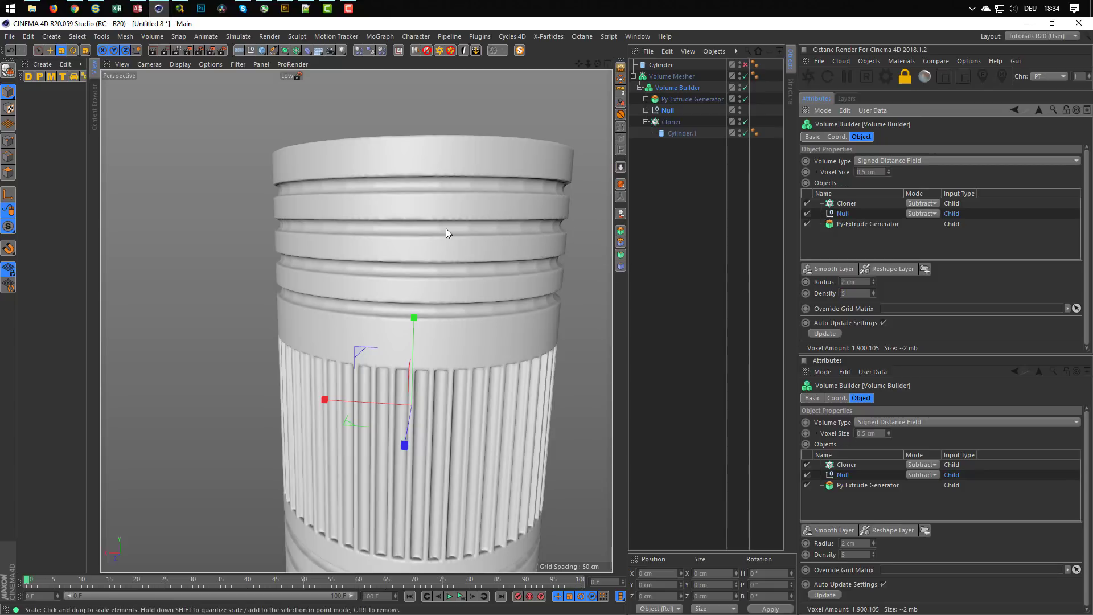
left_click(646, 99)
left_click(678, 110)
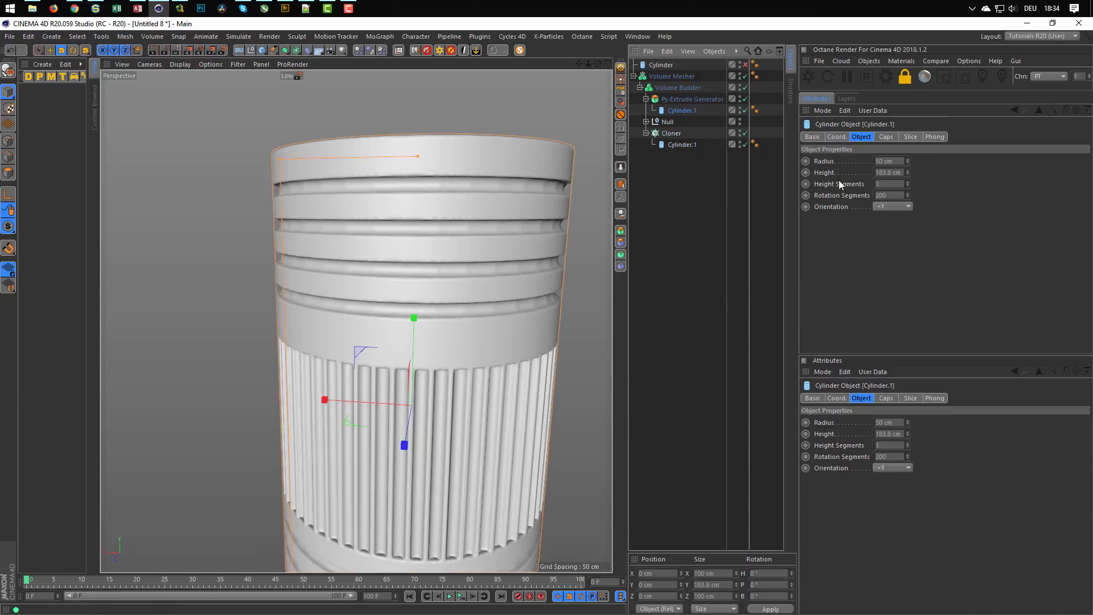
left_click(885, 195)
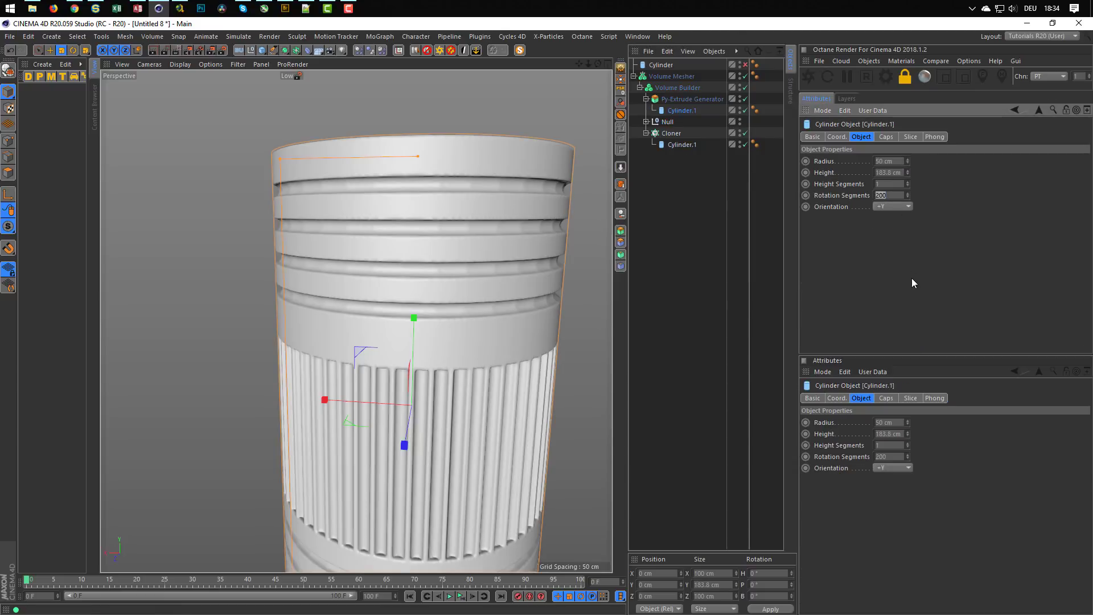
type("500")
key("Return")
type("200")
key("Return")
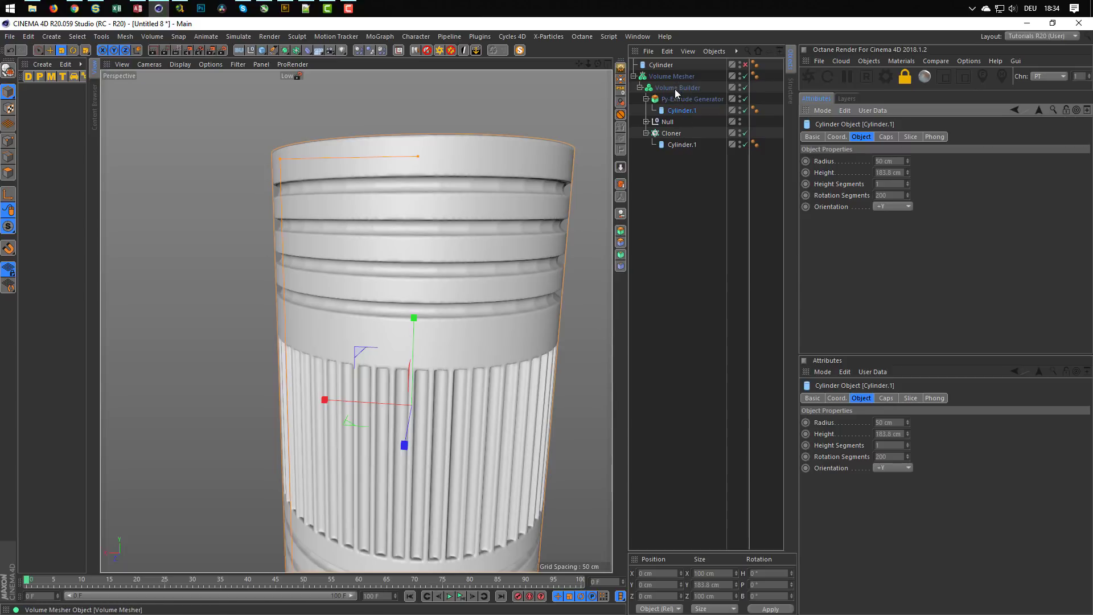
Step: Add a Smooth Layer above the Cloner in the Volume Builder's object list
left_click(675, 89)
left_click(848, 203)
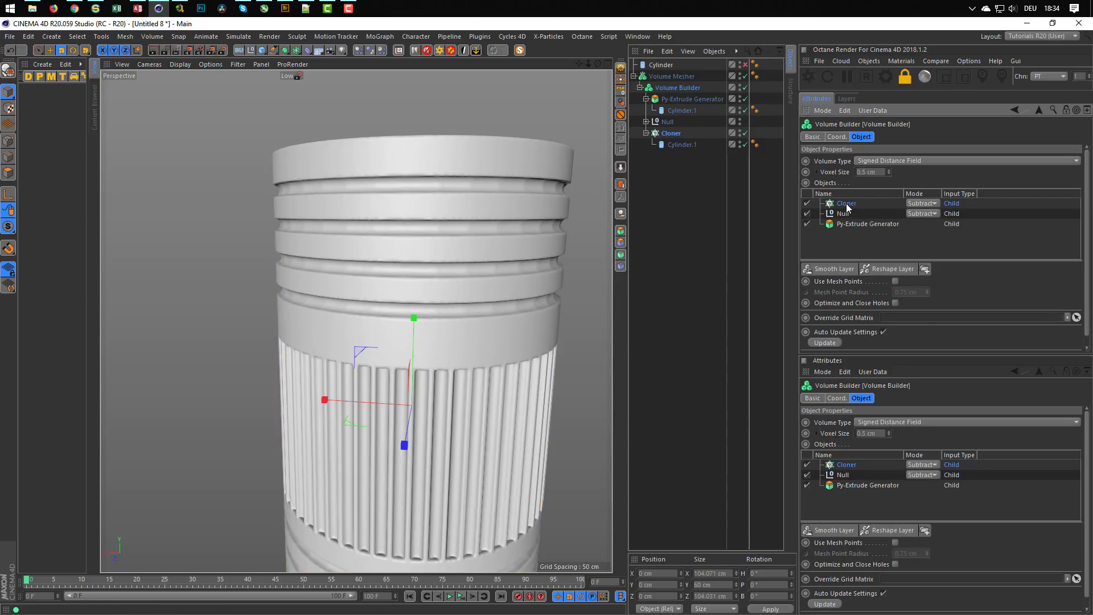
left_click(821, 270)
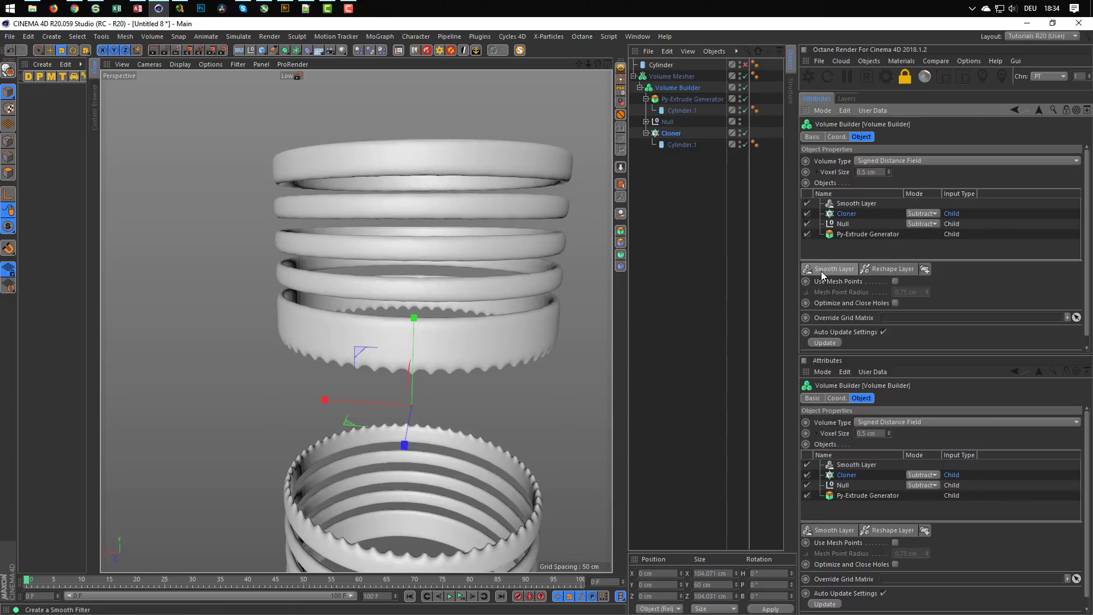
scroll(480, 332, "down", 5)
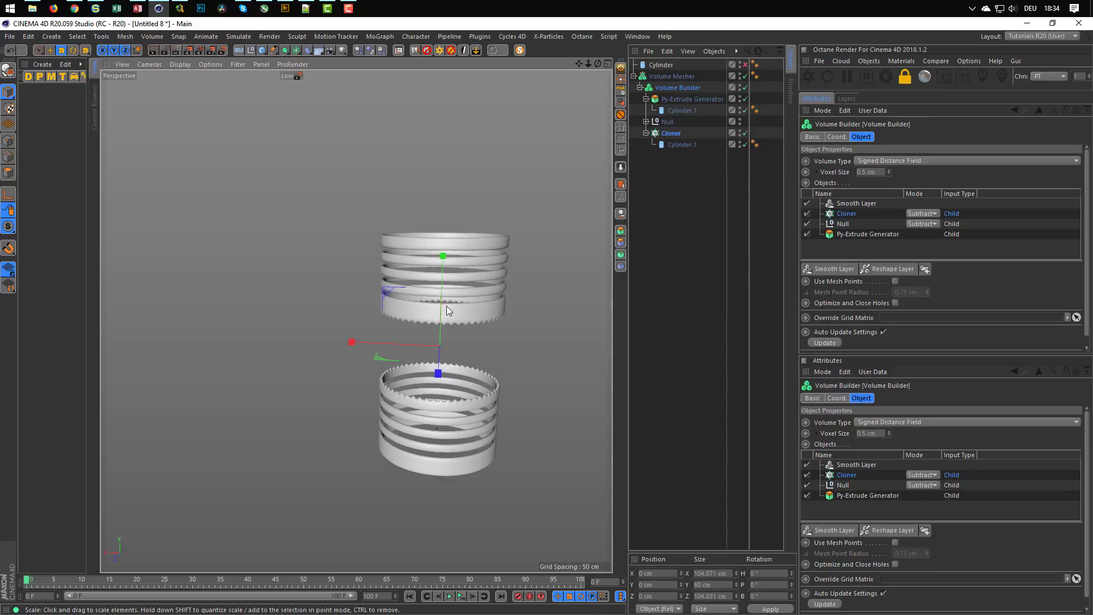
scroll(446, 305, "up", 4)
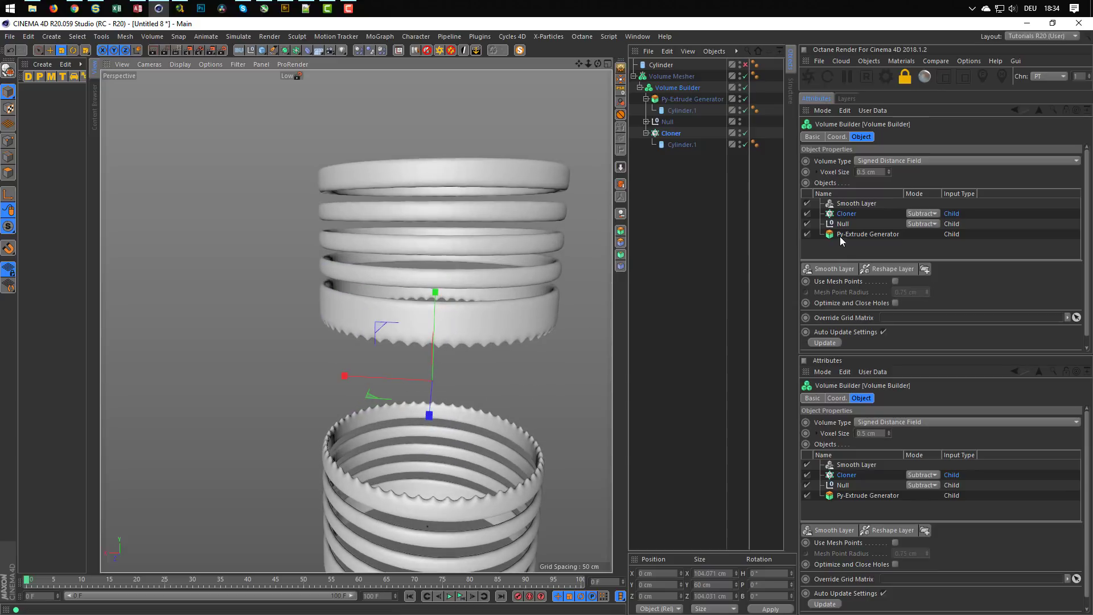
Step: Set the Smooth Layer's voxel distance to 1
left_click(860, 205)
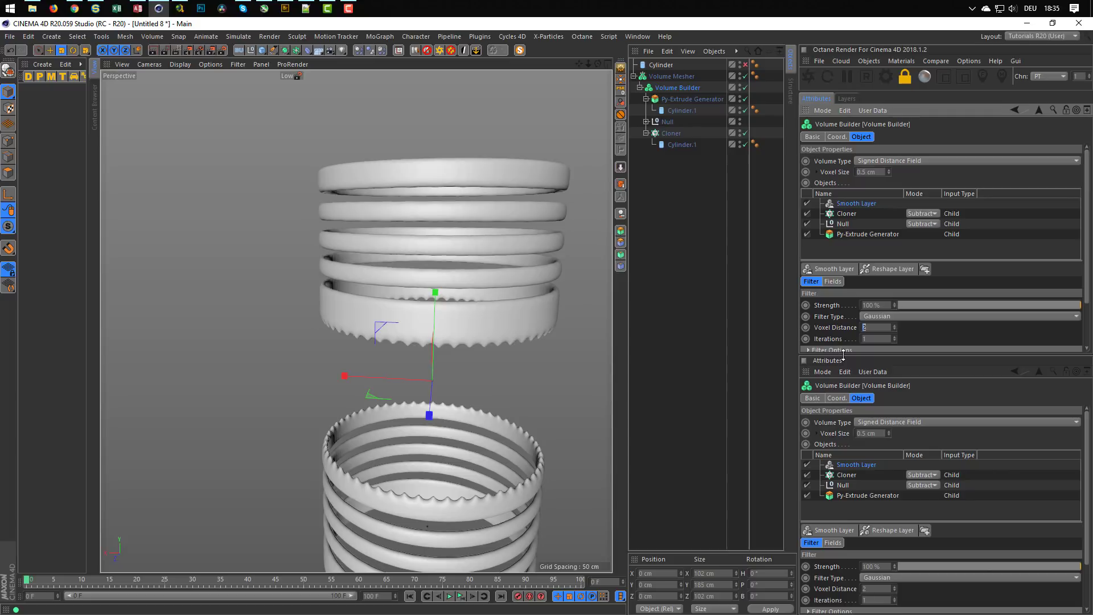
type("1")
key("Return")
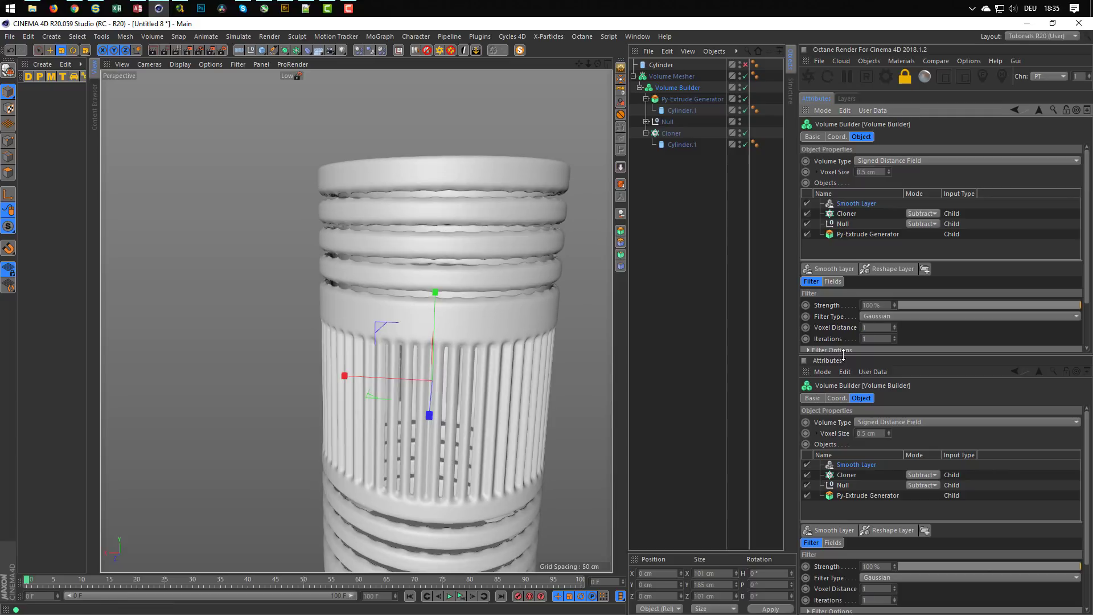
Step: Set the Py-Extrude Generator's offset to -4 cm to thicken the ferrule wall
middle_click_drag(490, 320, 429, 283, "alt")
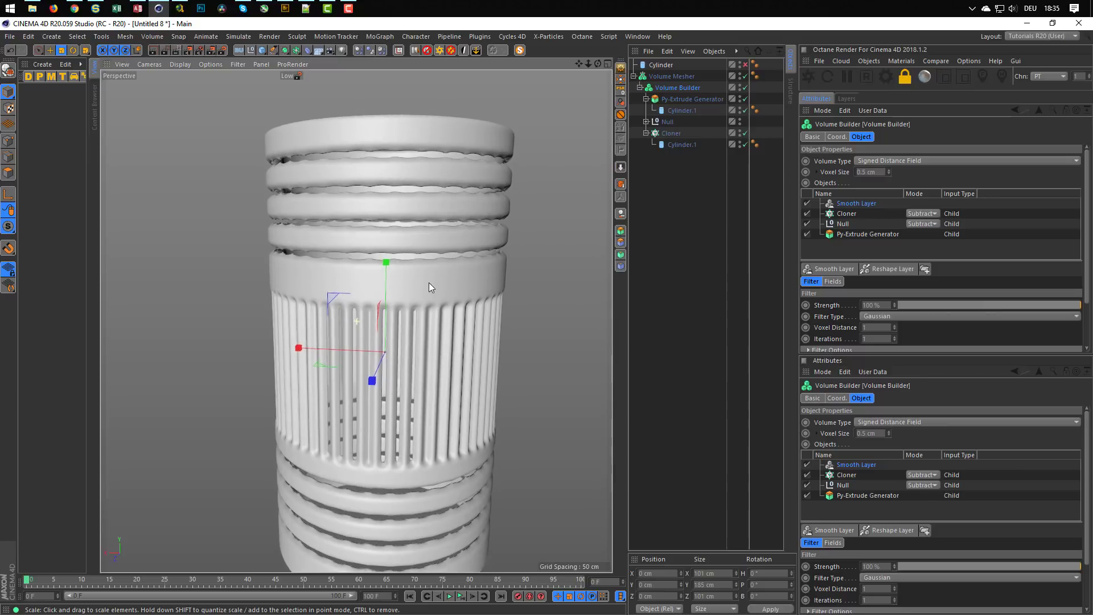
left_click(691, 99)
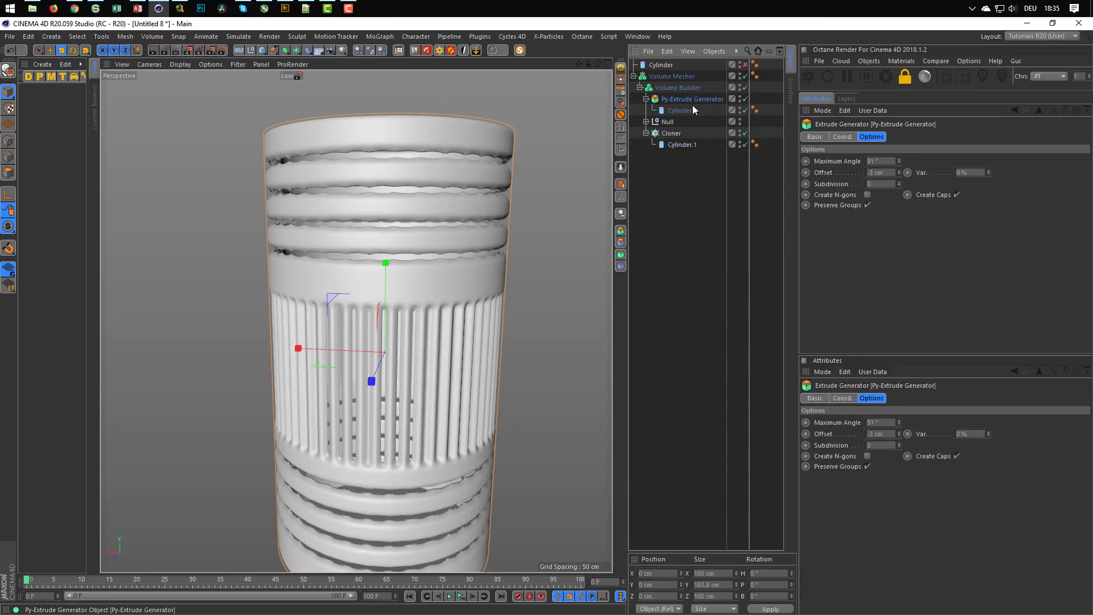
left_click(898, 173)
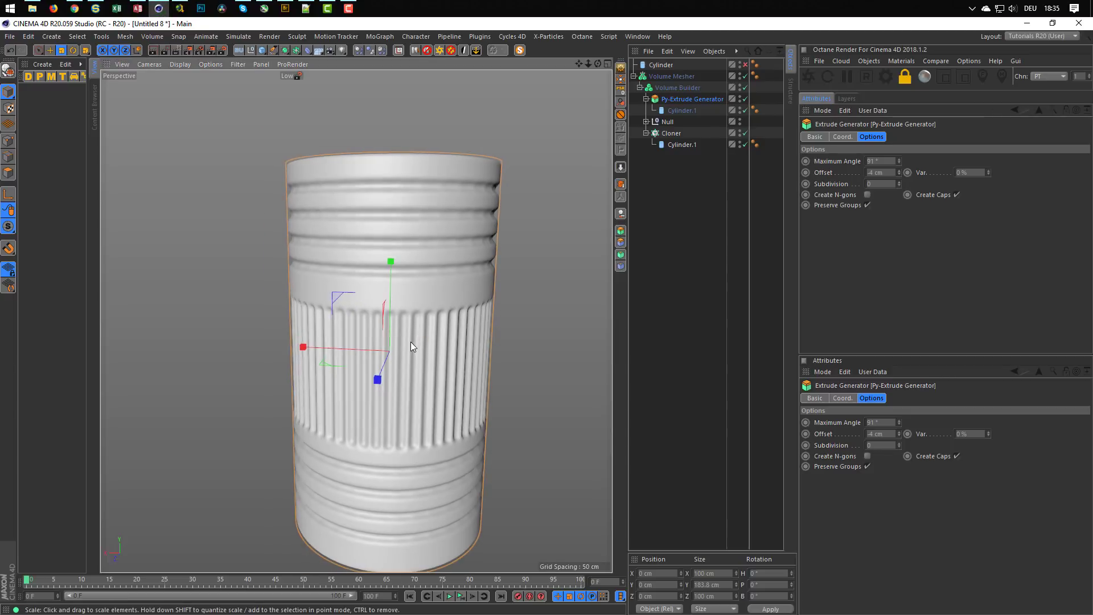
Step: Try the Mean Curvature, Median, Laplacian Flow and Mean filter types on the Volume Builder's Smooth Layer, and restore Gaussian
left_click_drag(411, 341, 463, 298, "alt")
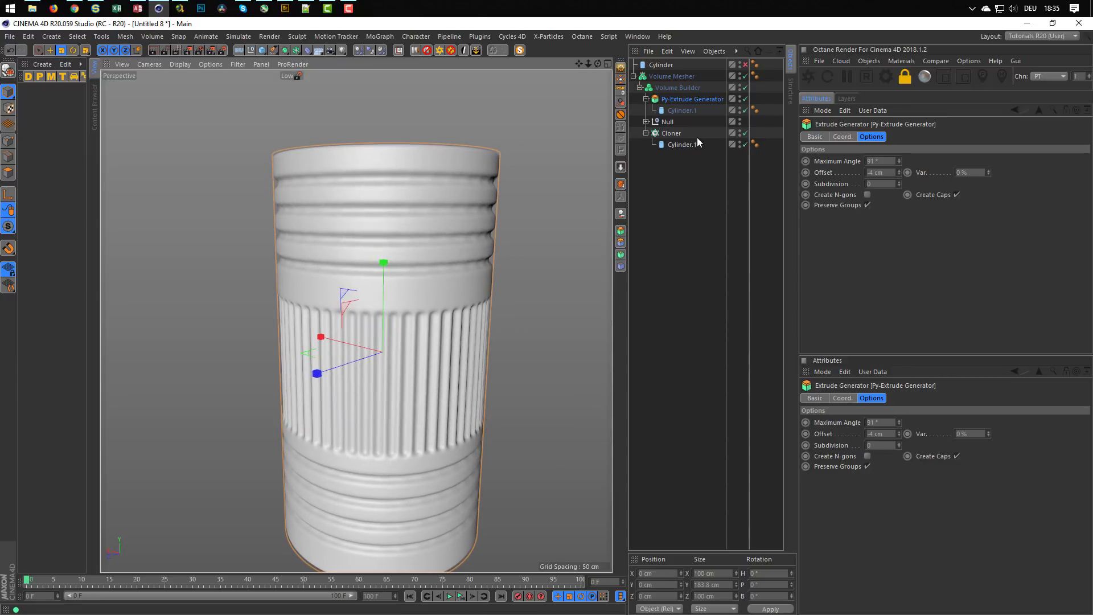
left_click(681, 87)
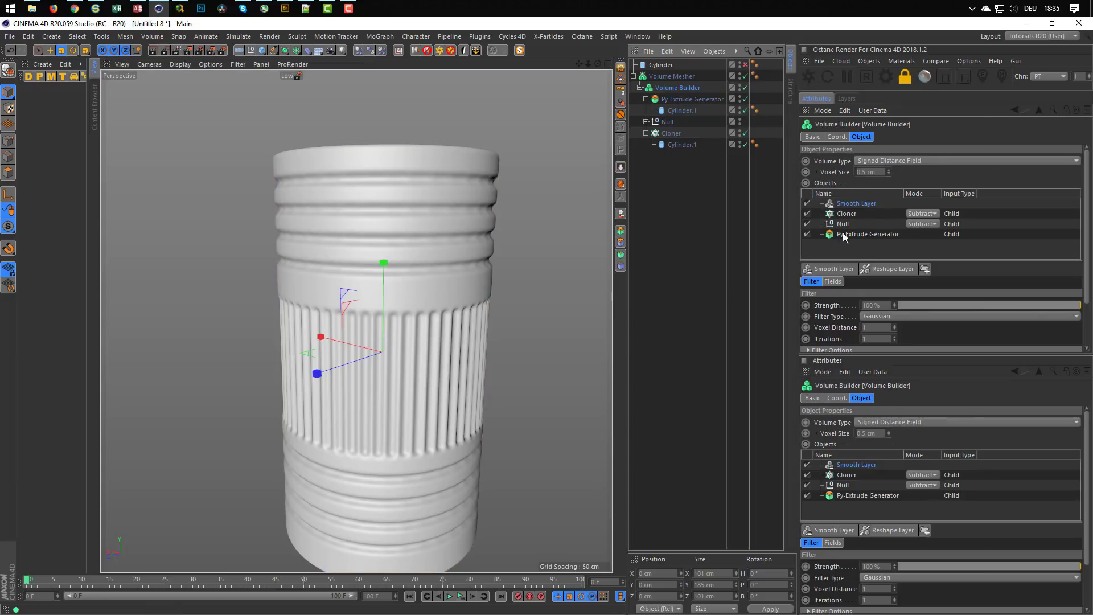
left_click(878, 316)
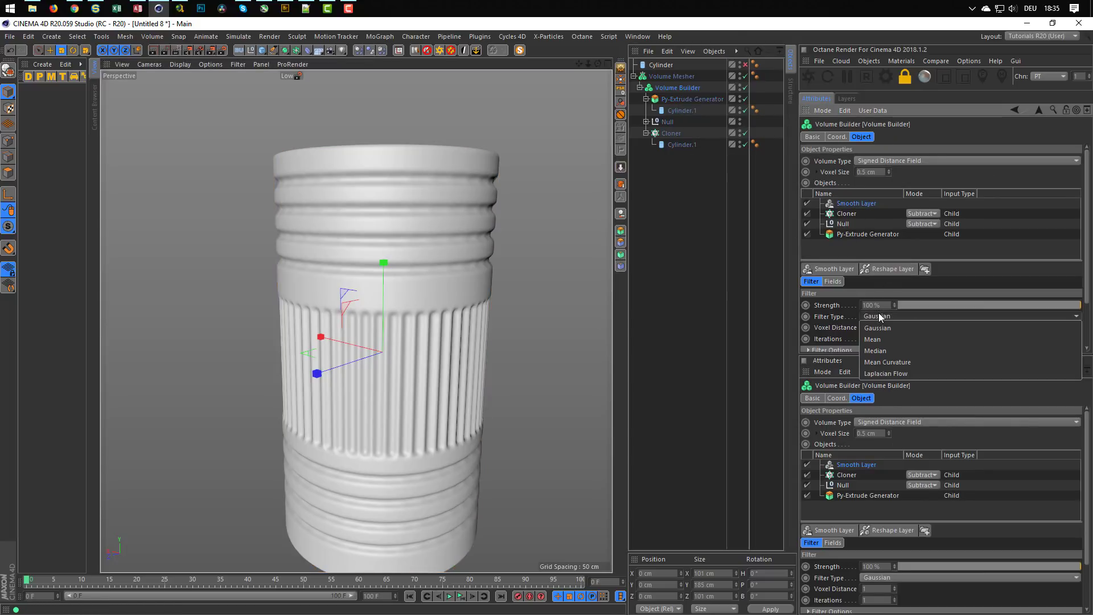
left_click(898, 362)
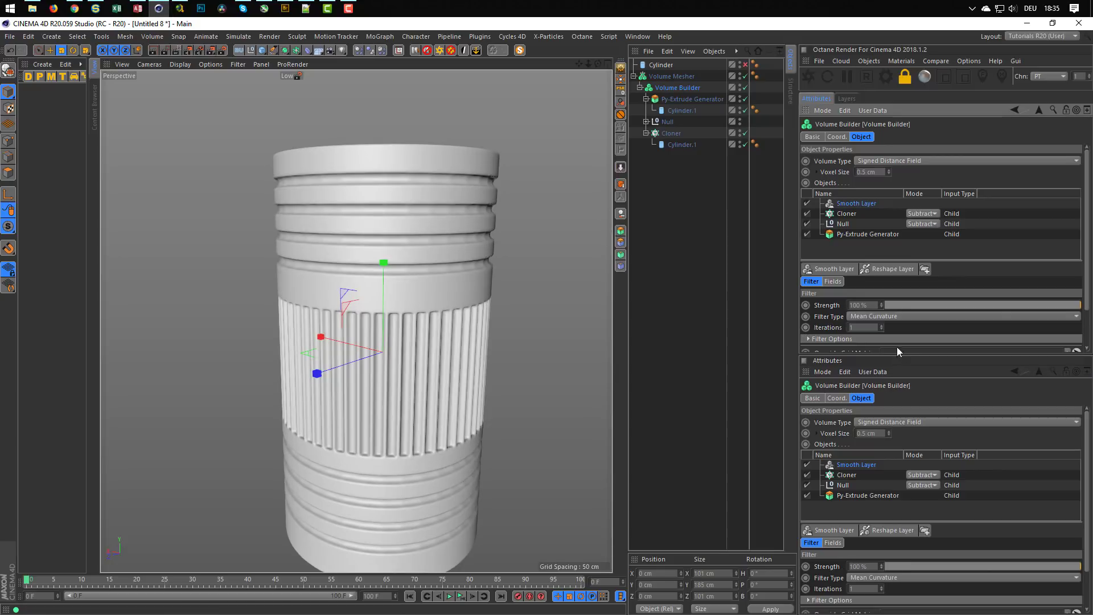
left_click(891, 318)
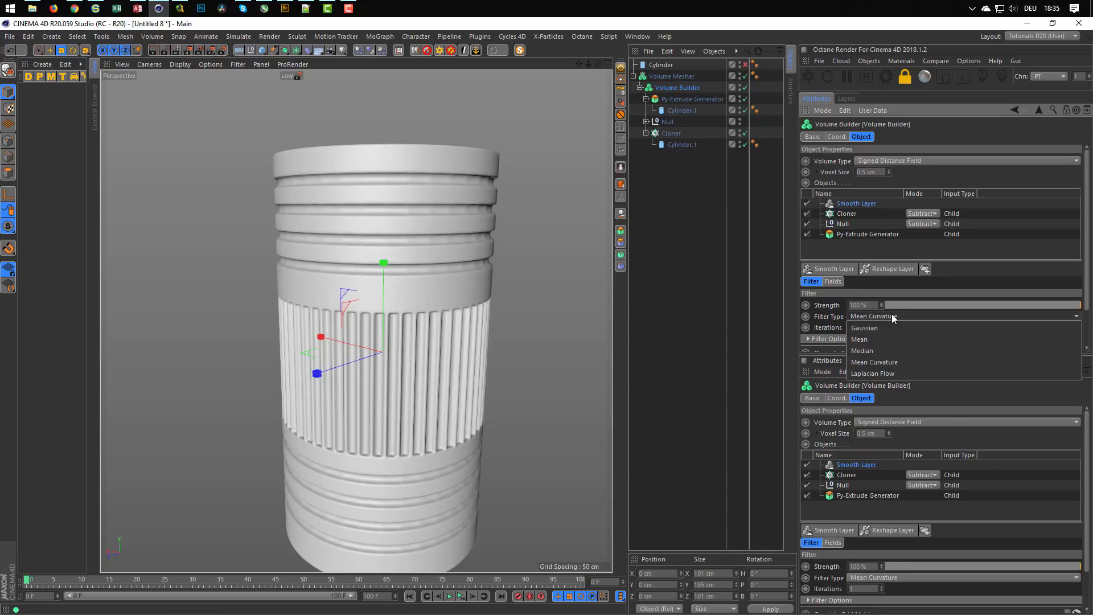
left_click(897, 348)
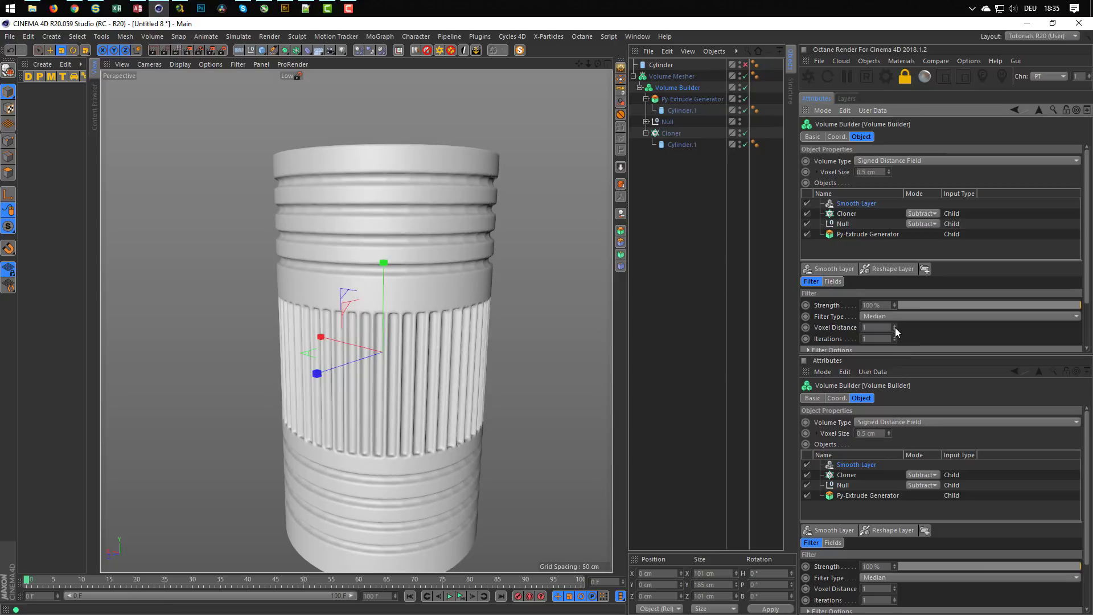
left_click(894, 314)
left_click(899, 370)
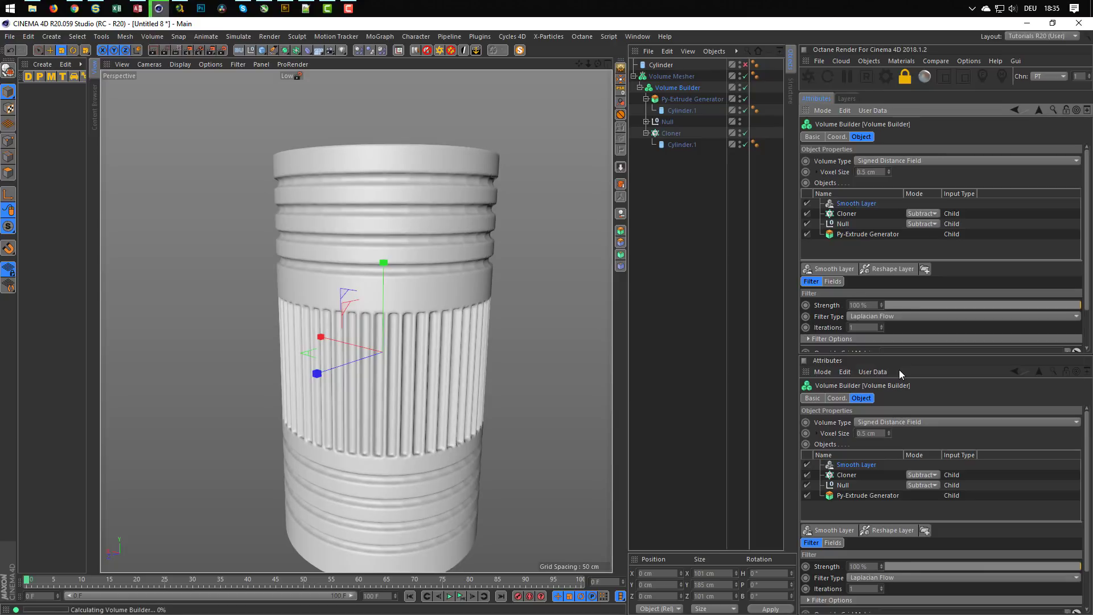
left_click(892, 315)
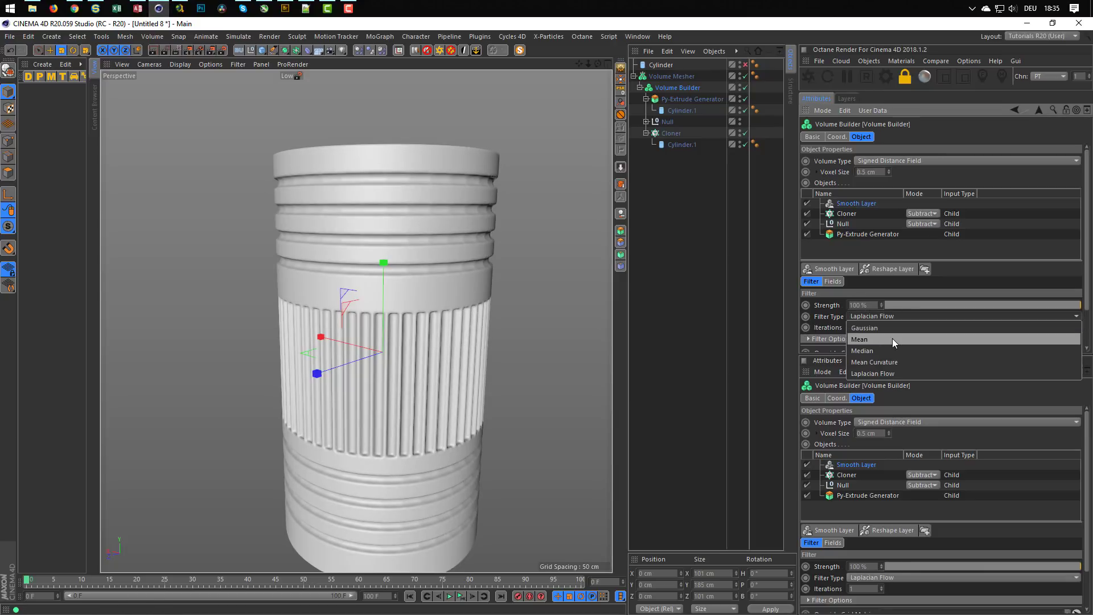
left_click(893, 339)
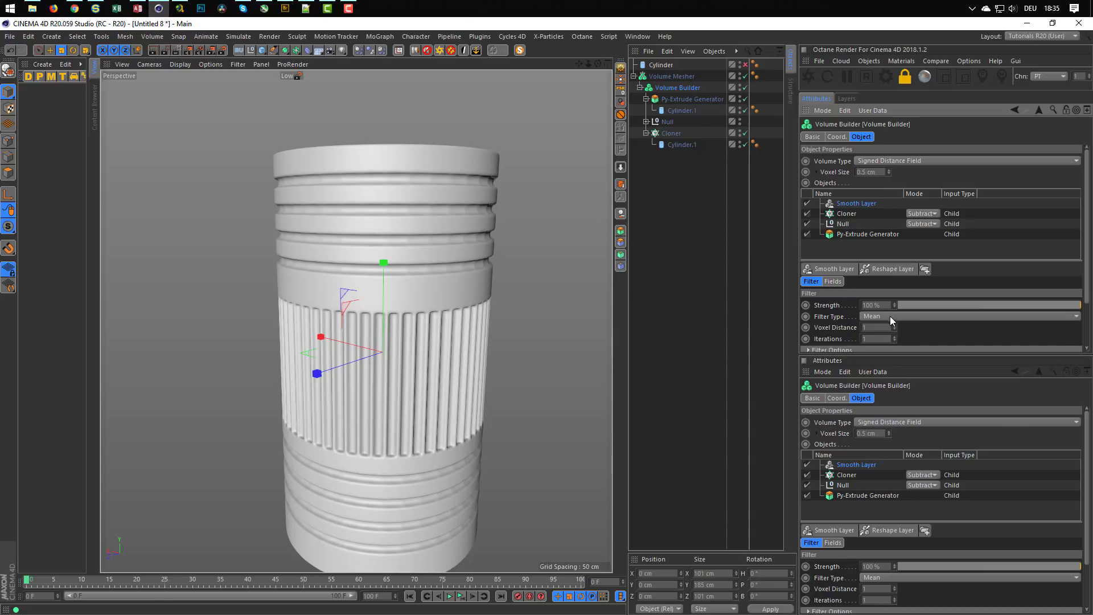
left_click(890, 315)
left_click(894, 329)
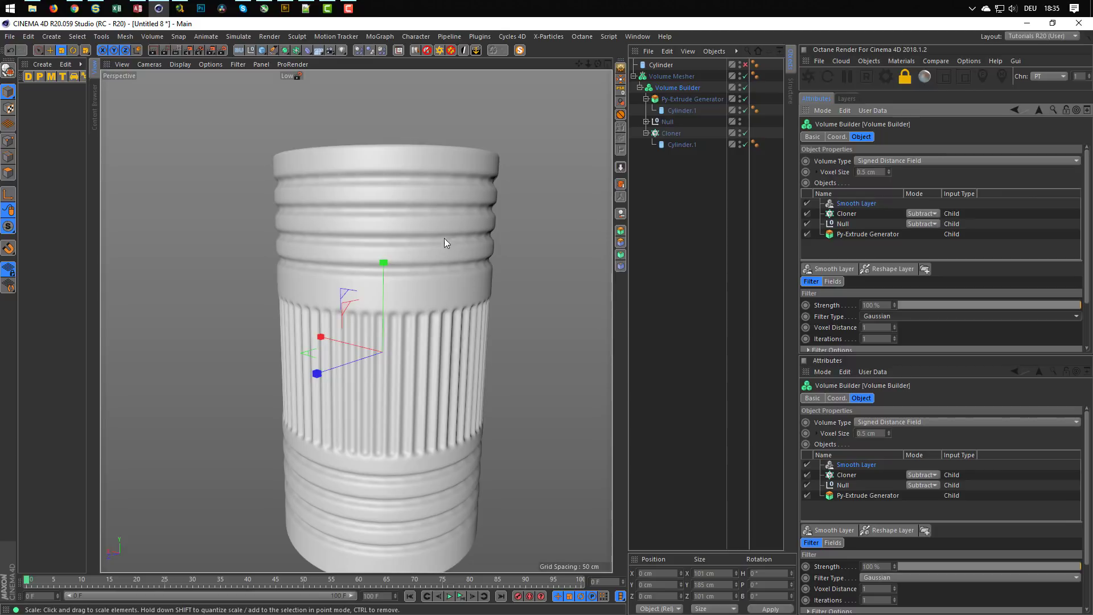
Step: Disable the Smooth Layer in the Volume Builder's object list and inspect the unsmoothed upper rings
scroll(463, 191, "up", 5)
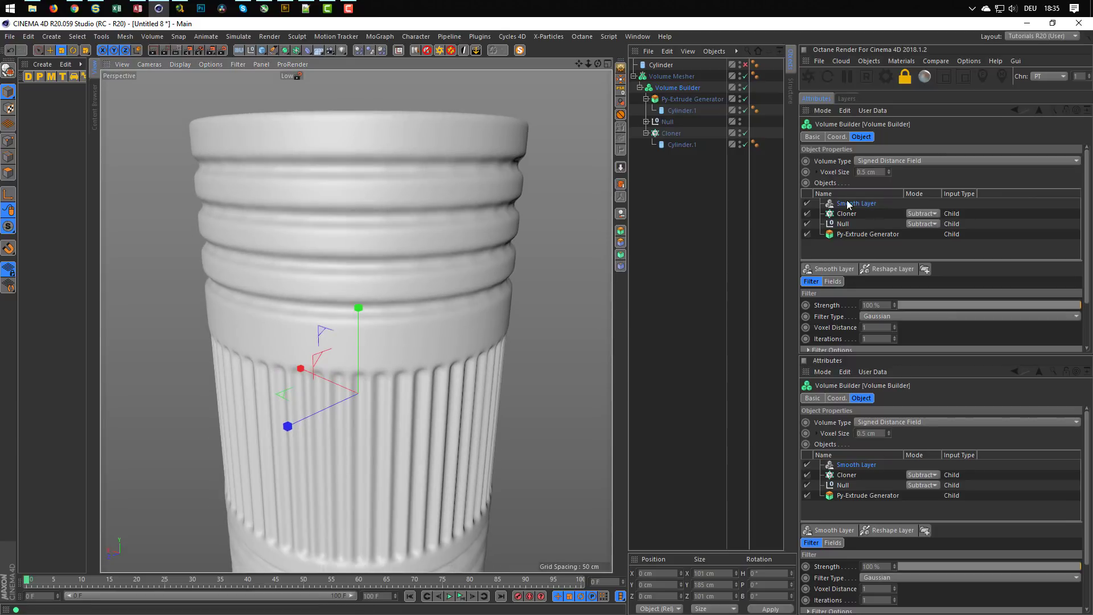
left_click(807, 203)
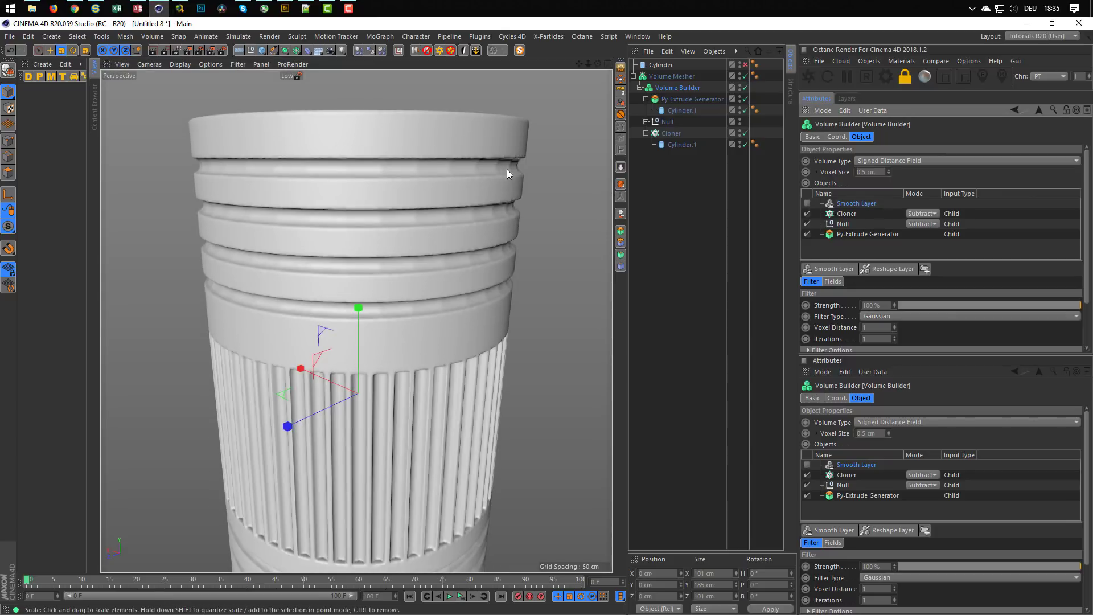
mouse_move(468, 173)
left_mouse_down("alt")
mouse_move(496, 178)
mouse_move(462, 182)
left_mouse_up("alt")
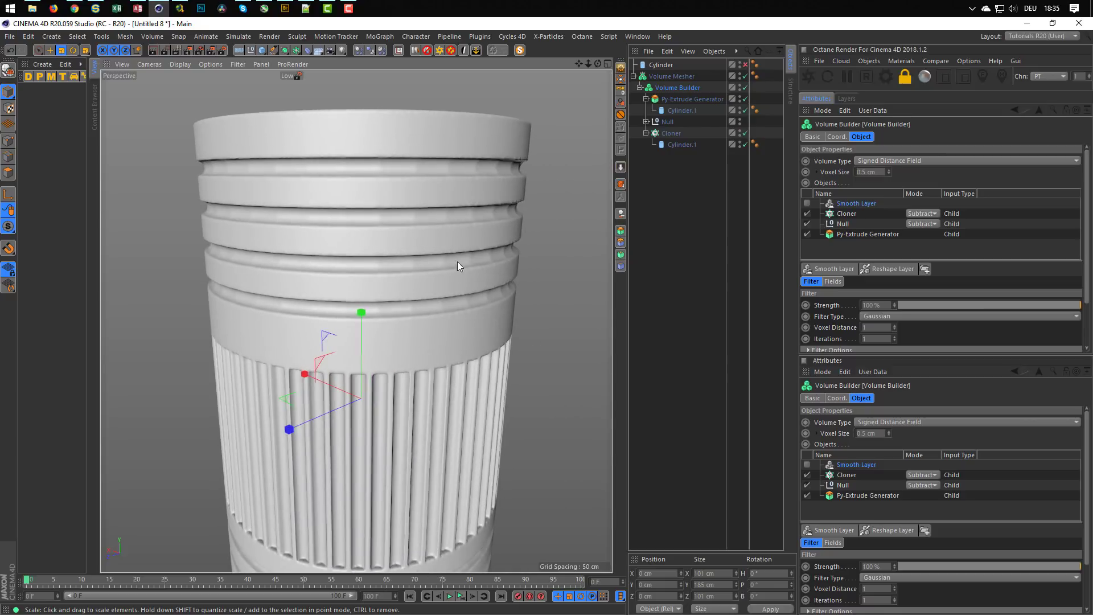
Step: Set the number of intermediate points to 50 for both Circle splines in the Null's two Cloners
left_click(646, 121)
left_click(652, 156)
left_click(683, 144)
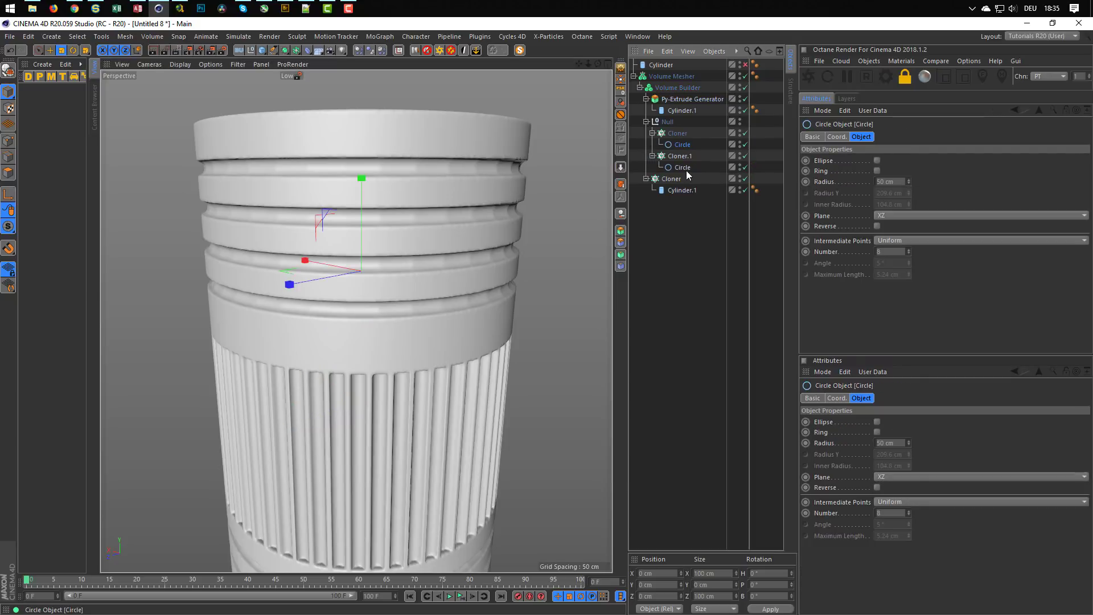
left_click(683, 167, "ctrl")
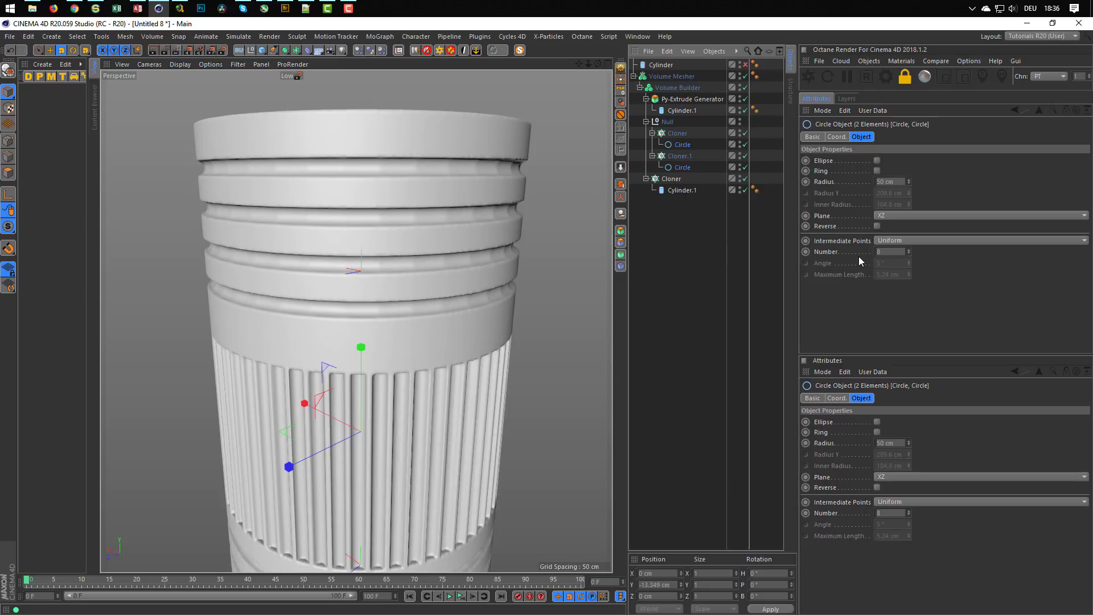
left_click_drag(888, 253, 850, 258)
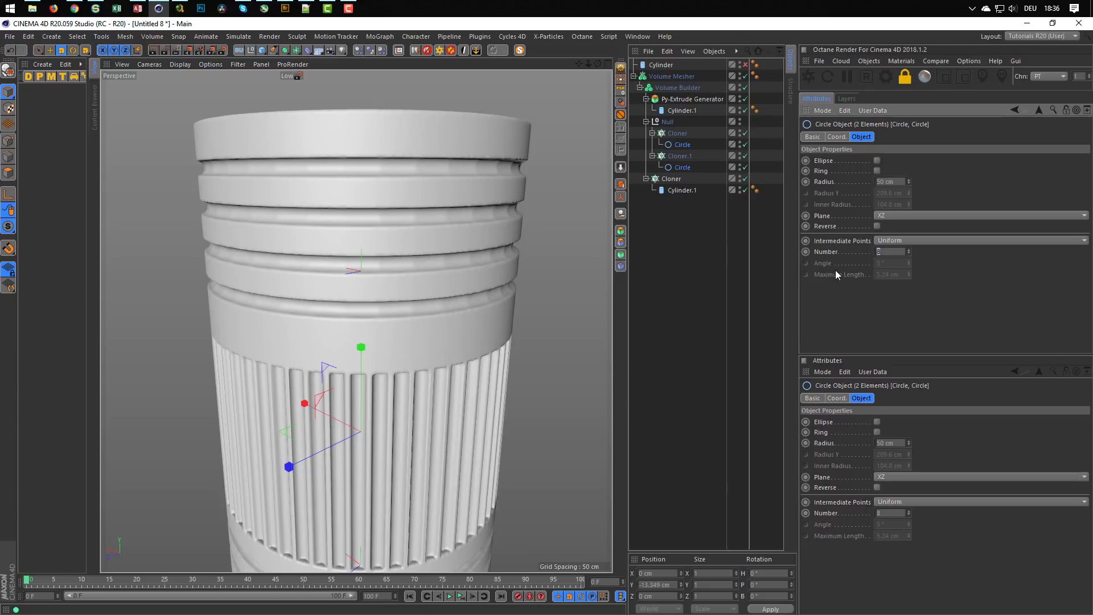
type("50")
key("Return")
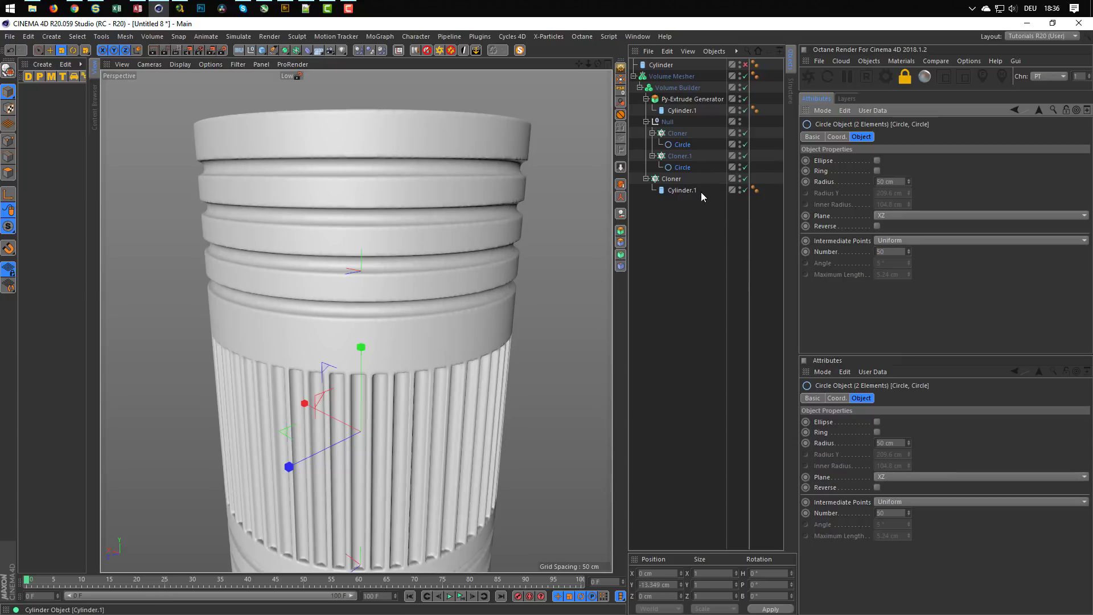
left_click(652, 132)
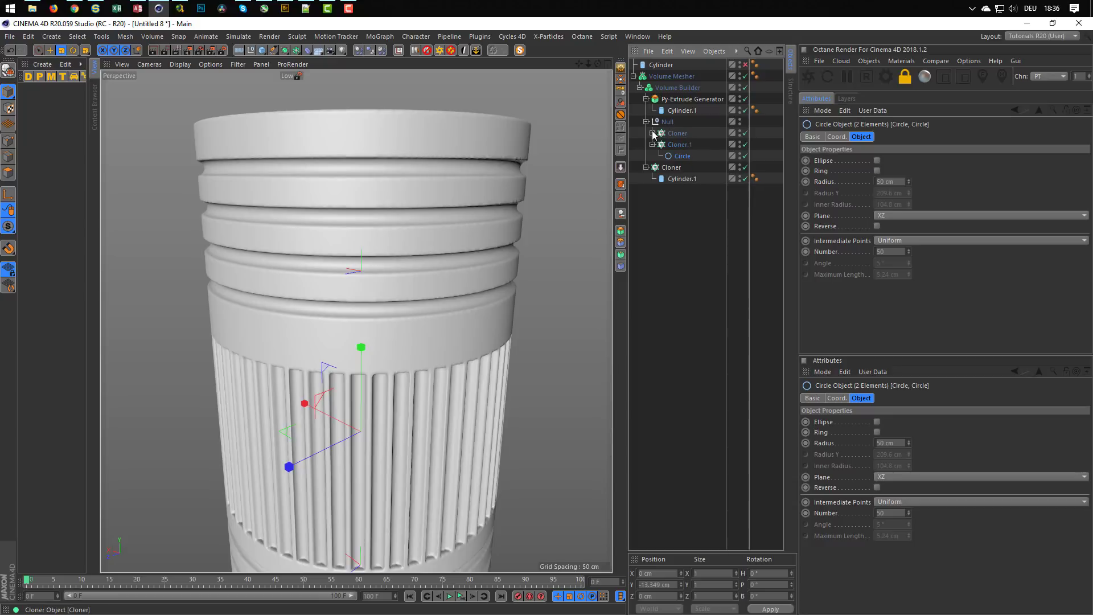
left_click(652, 144)
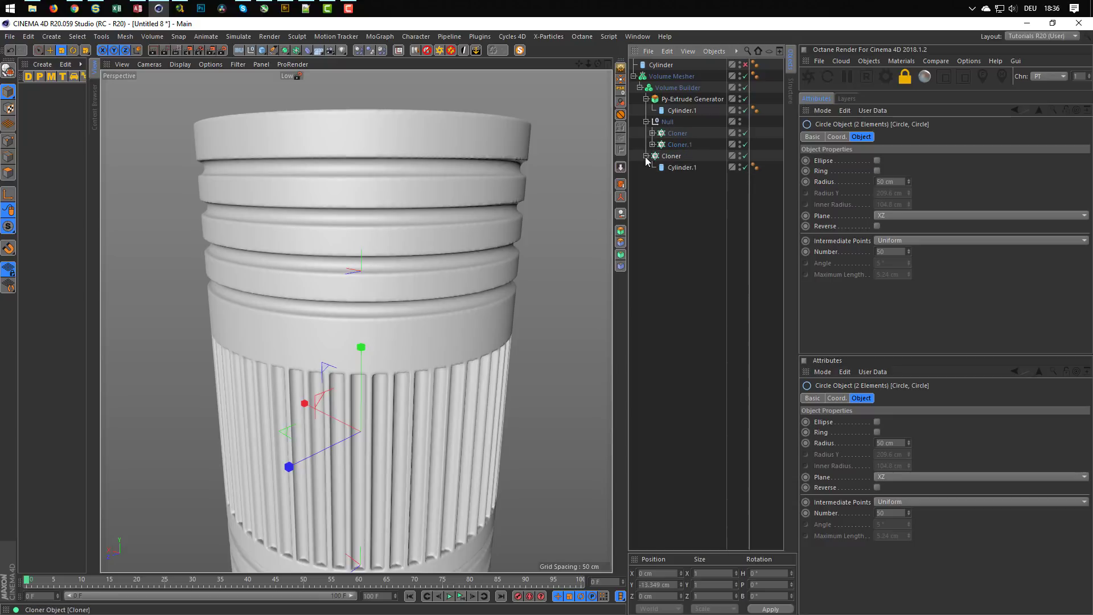
left_click(646, 122)
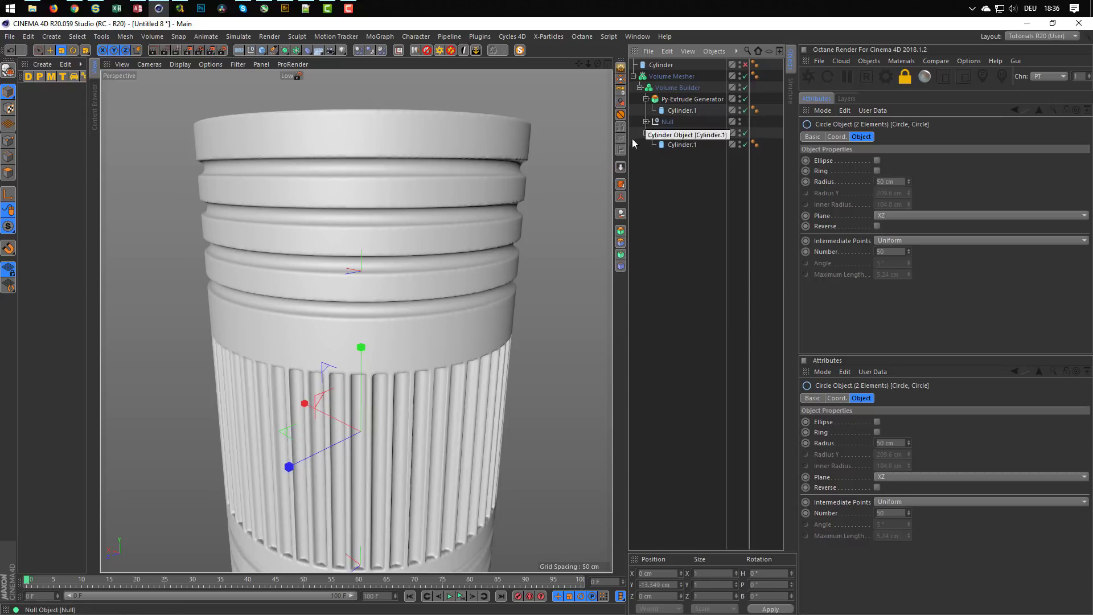
Step: Re-enable the Smooth Layer in the Volume Builder and set its filter type to Mean
left_click_drag(435, 303, 456, 313, "alt")
middle_click_drag(457, 313, 455, 240, "alt")
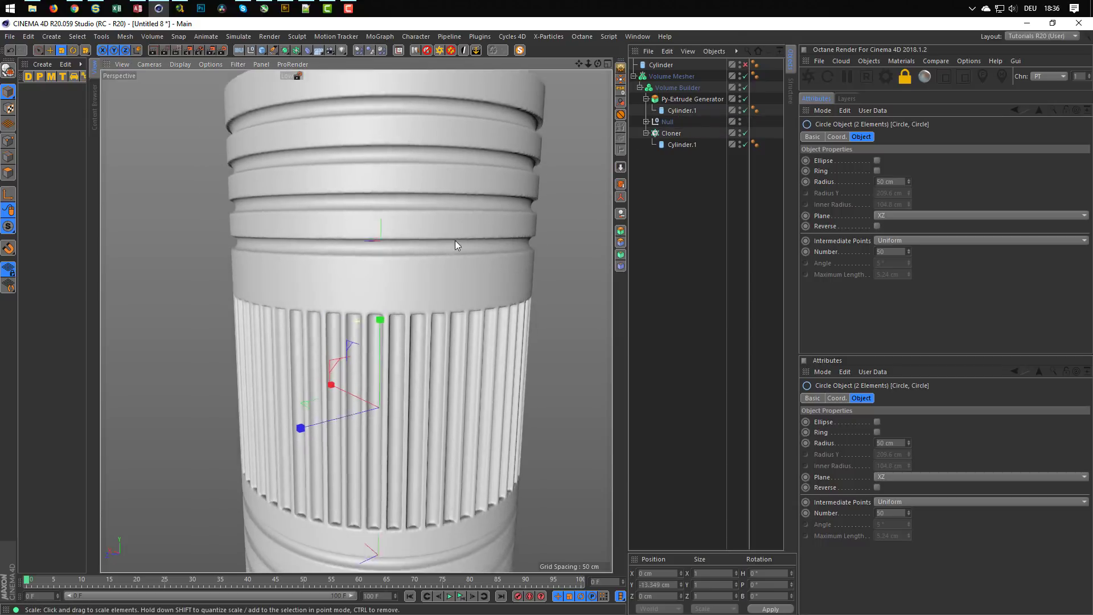
scroll(455, 241, "down", 4)
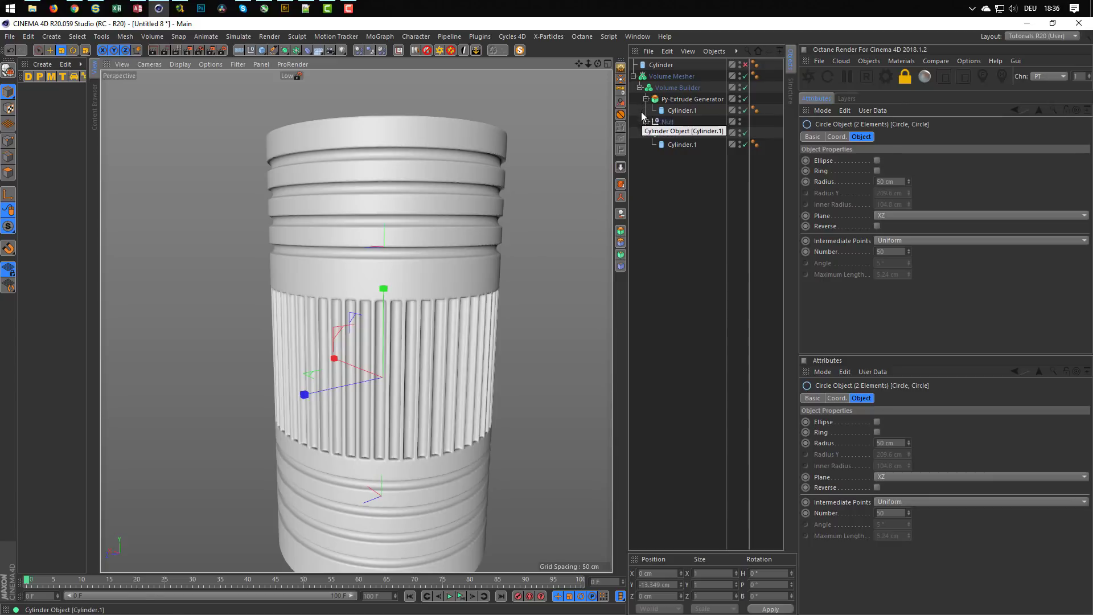
left_click(678, 87)
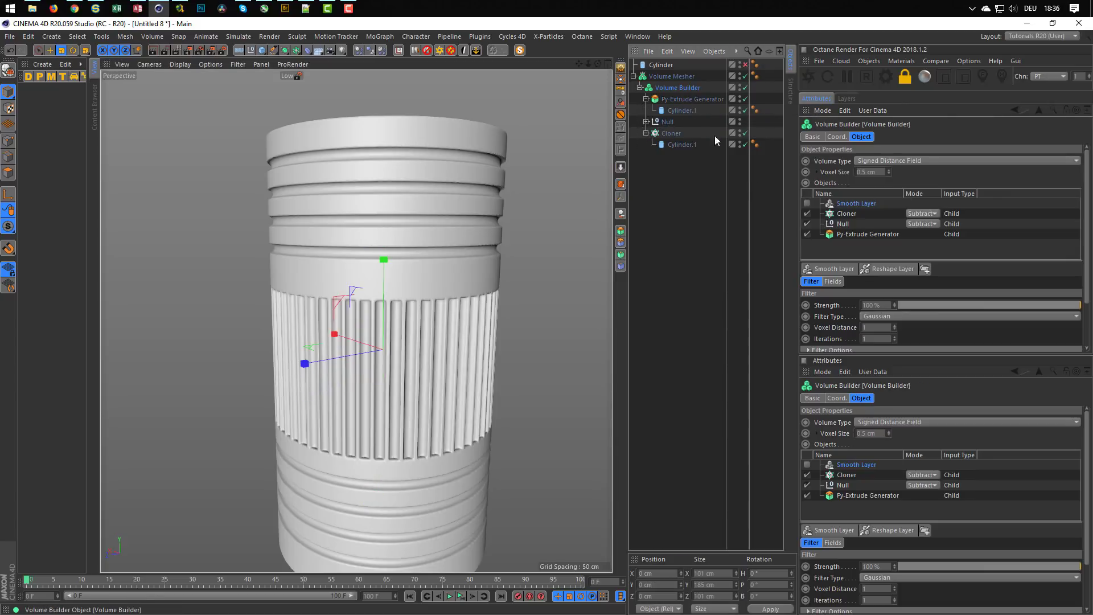
left_click(806, 204)
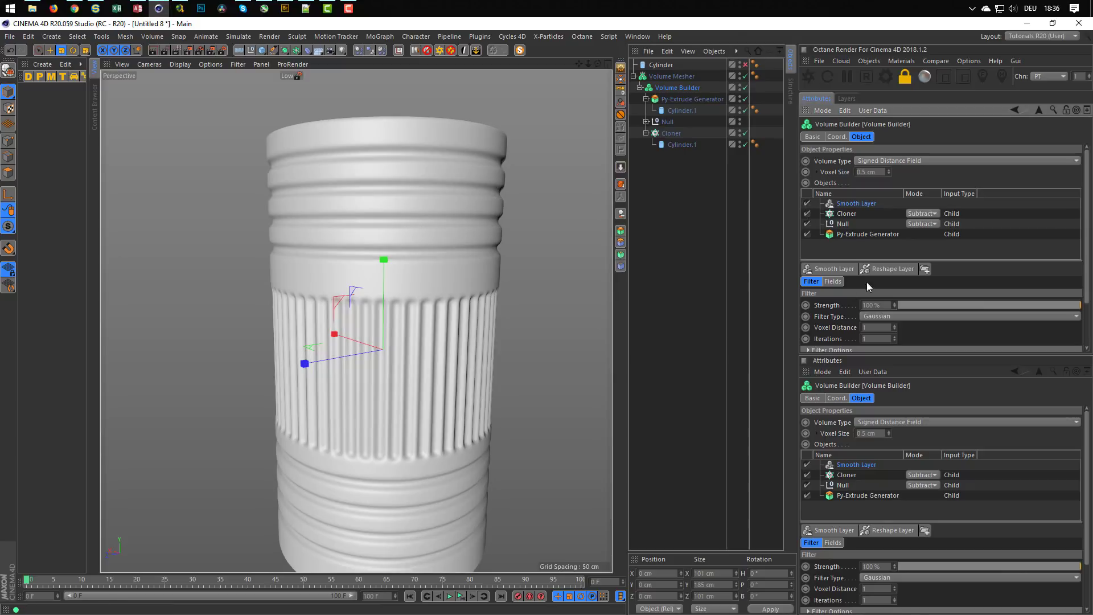
left_click(874, 318)
left_click(886, 343)
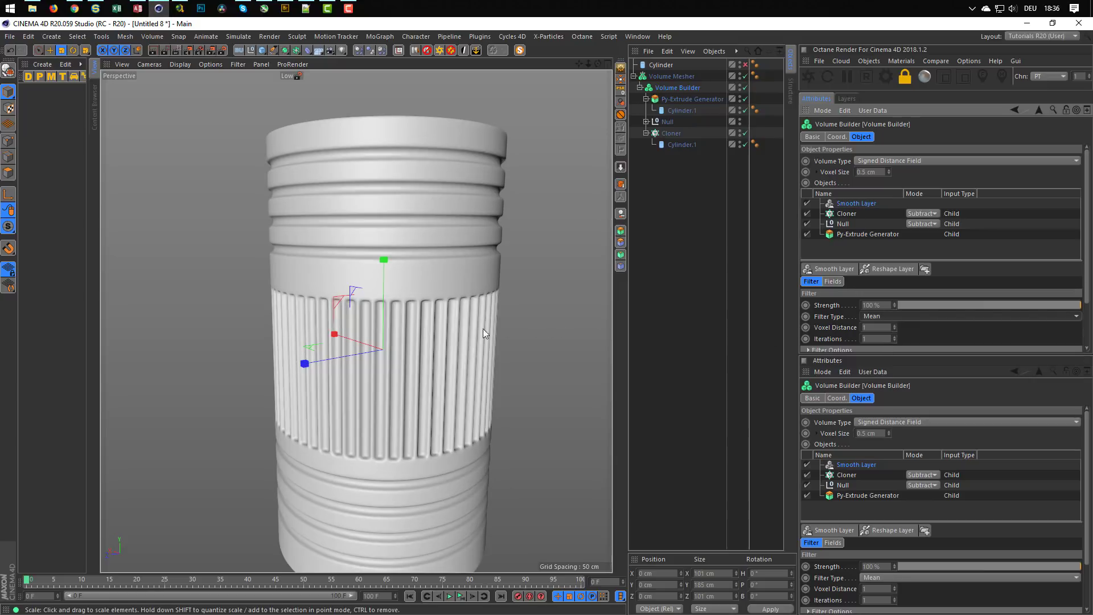
scroll(483, 329, "down", 4)
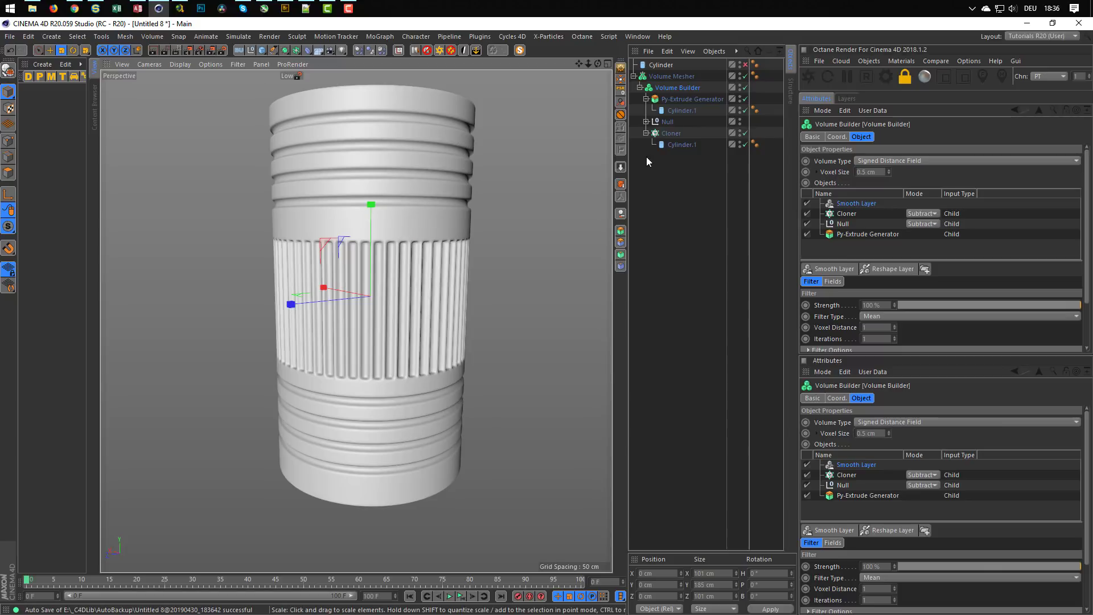
Step: Copy the Circle spline from the Null's first Cloner directly under the Volume Builder, above the Py-Extrude Generator
left_click(647, 121)
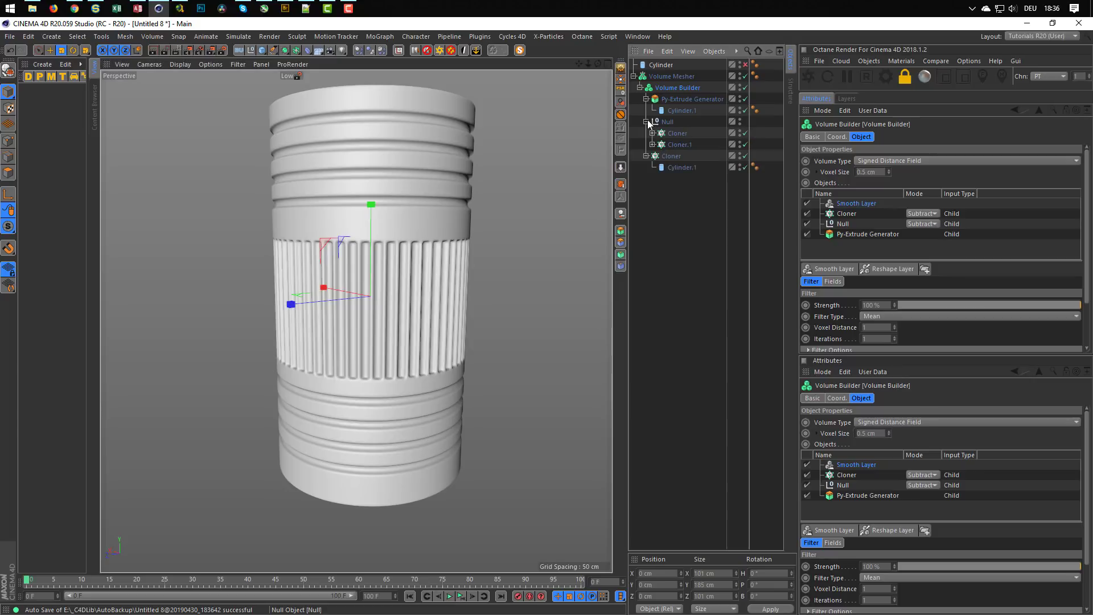
left_click(652, 133)
left_click(681, 144)
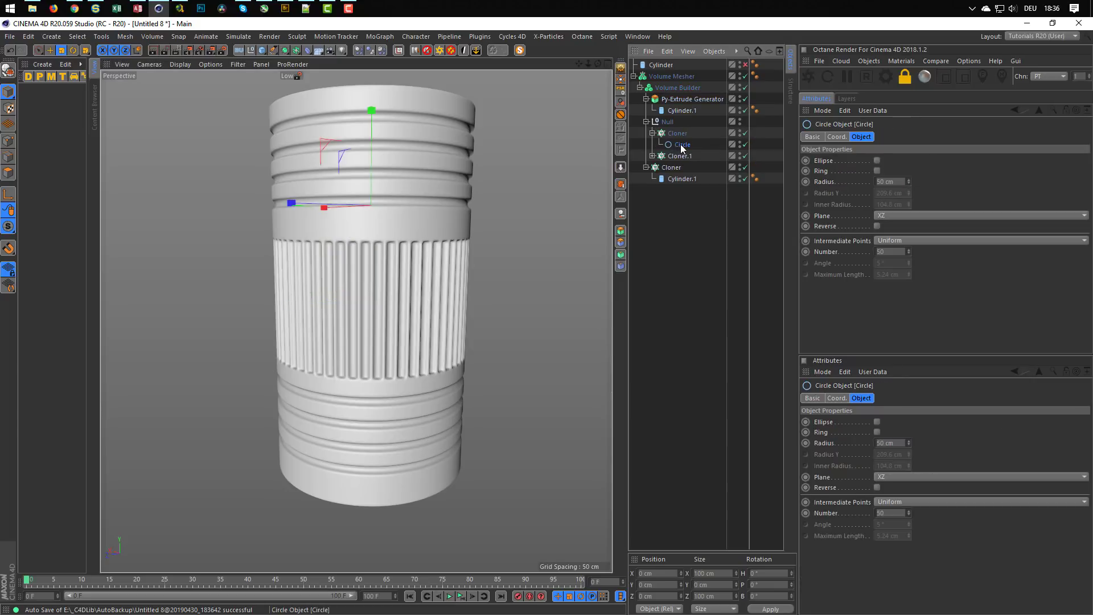
left_click_drag(675, 142, 676, 94)
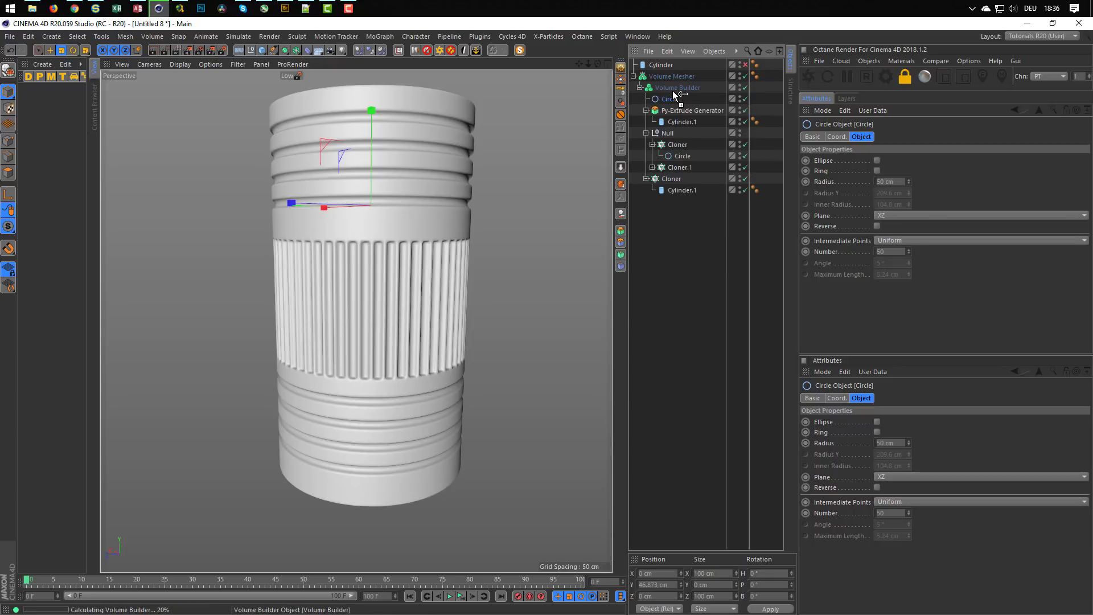
left_click(647, 110)
left_click(646, 122)
left_click(647, 133)
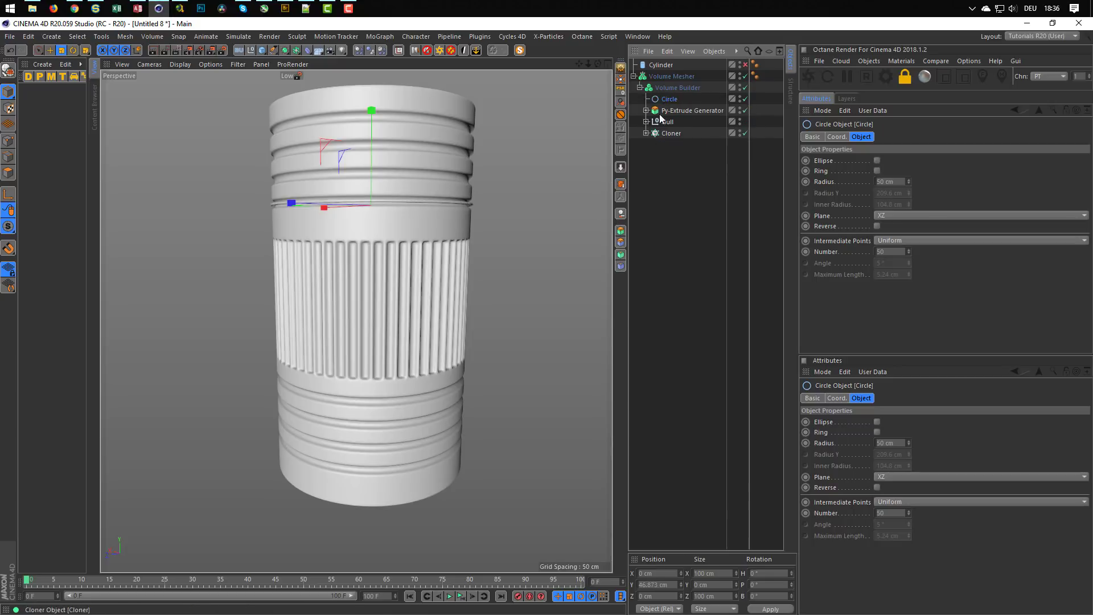
Step: Disable the Smooth Layer and place the copied Circle below it in the Volume Builder's object list
left_click(680, 86)
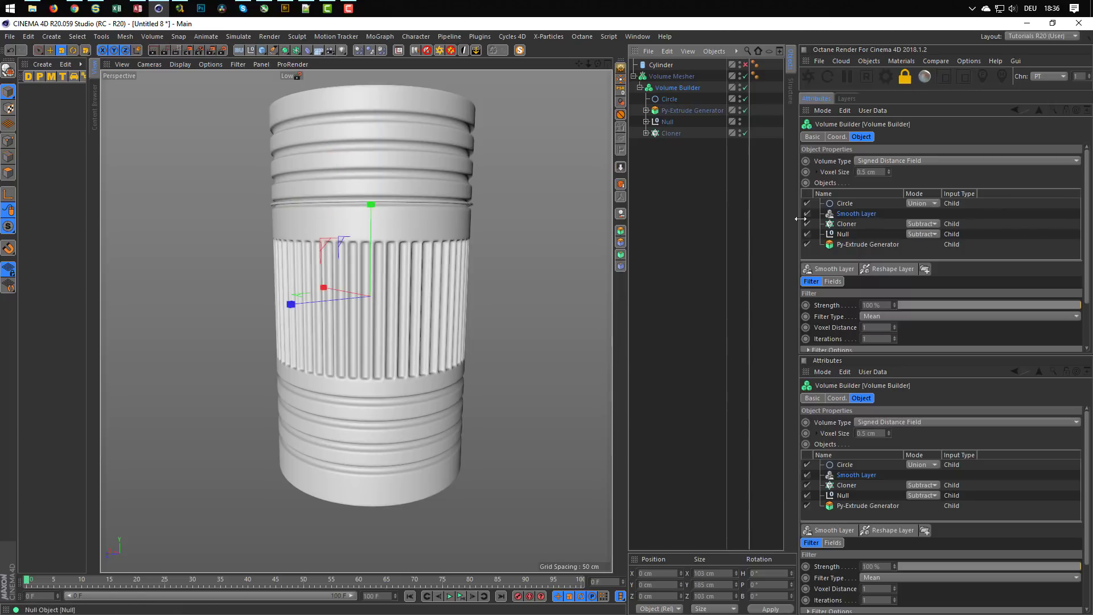
left_click(806, 213)
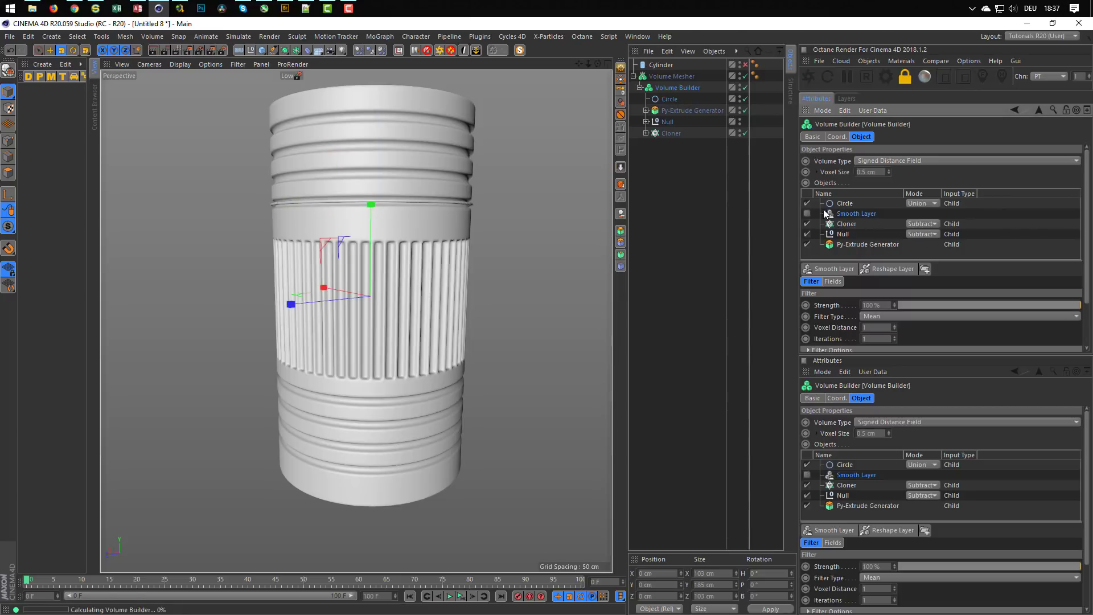
left_click_drag(845, 204, 849, 218)
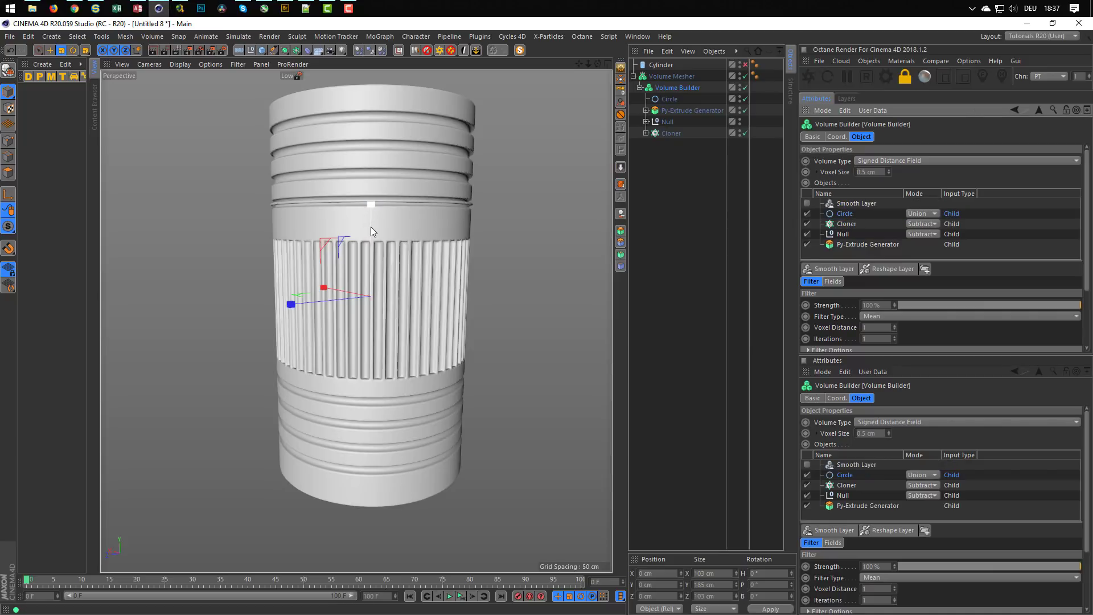
Step: Move the copied Circle down along Y to about 34 cm, just above the vertical grooves
key("e")
mouse_move(377, 208)
left_mouse_down()
mouse_move(377, 185)
mouse_move(371, 195)
left_mouse_up()
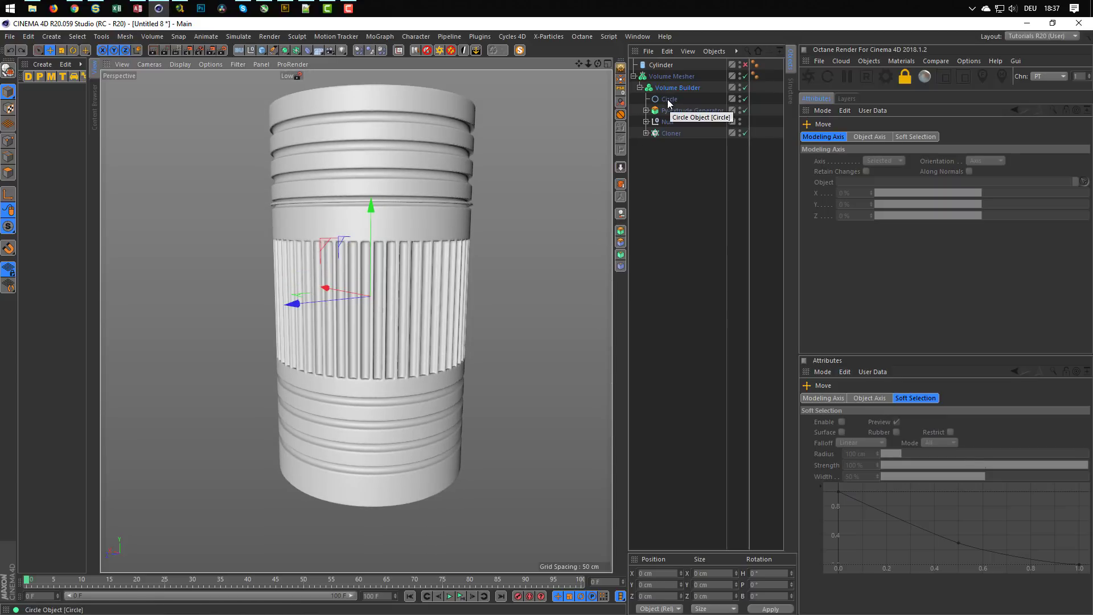
left_click(667, 99)
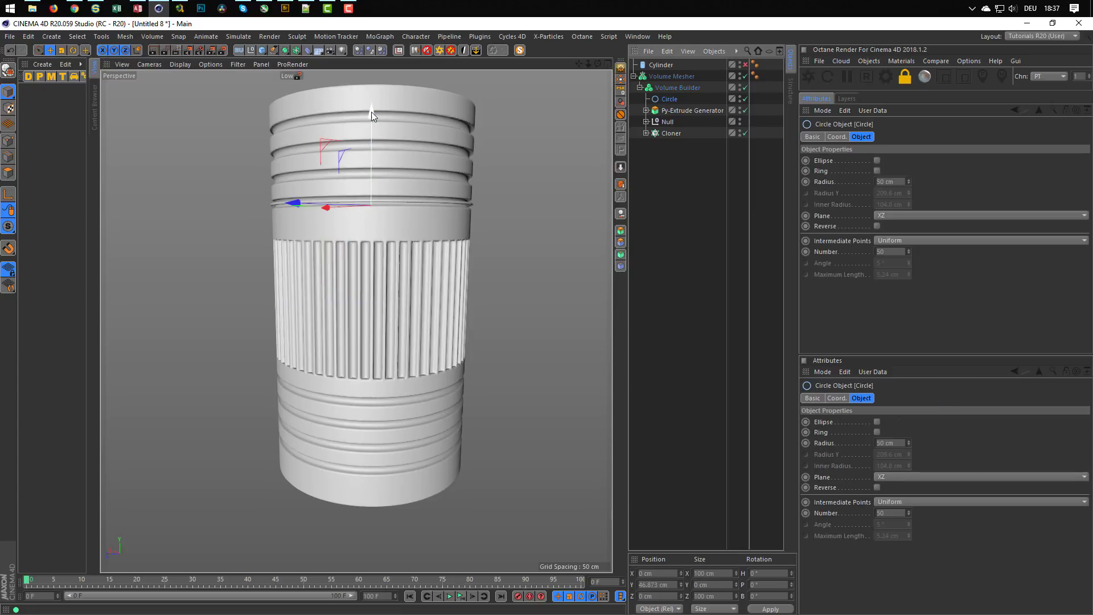
left_click_drag(371, 112, 470, 147)
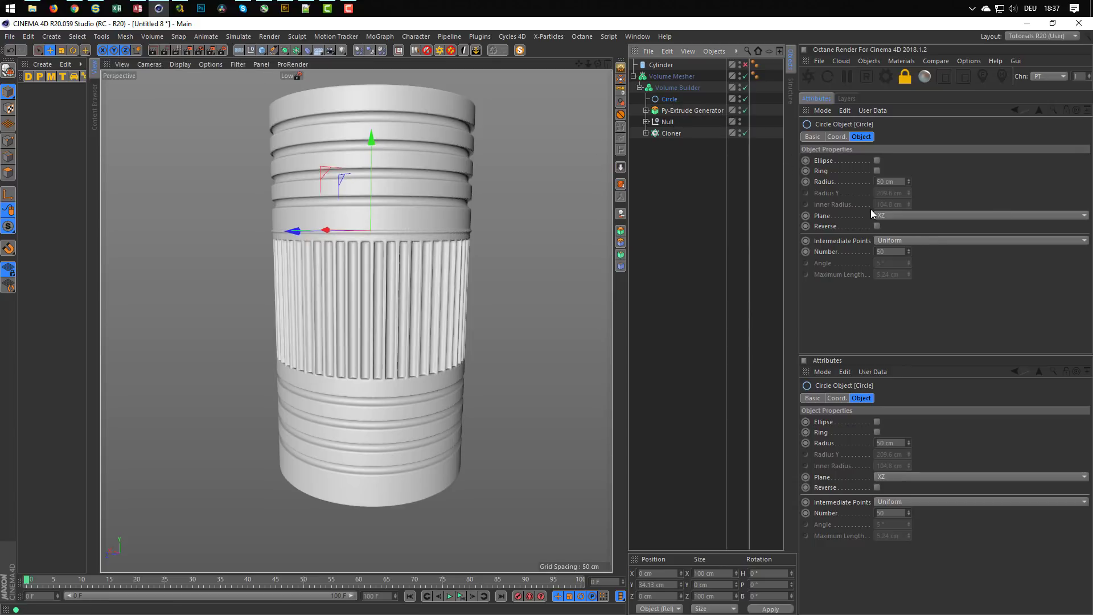
Step: Set the copied Circle's mode to Subtract in the Volume Builder and its radius to 2 cm
left_click(679, 87)
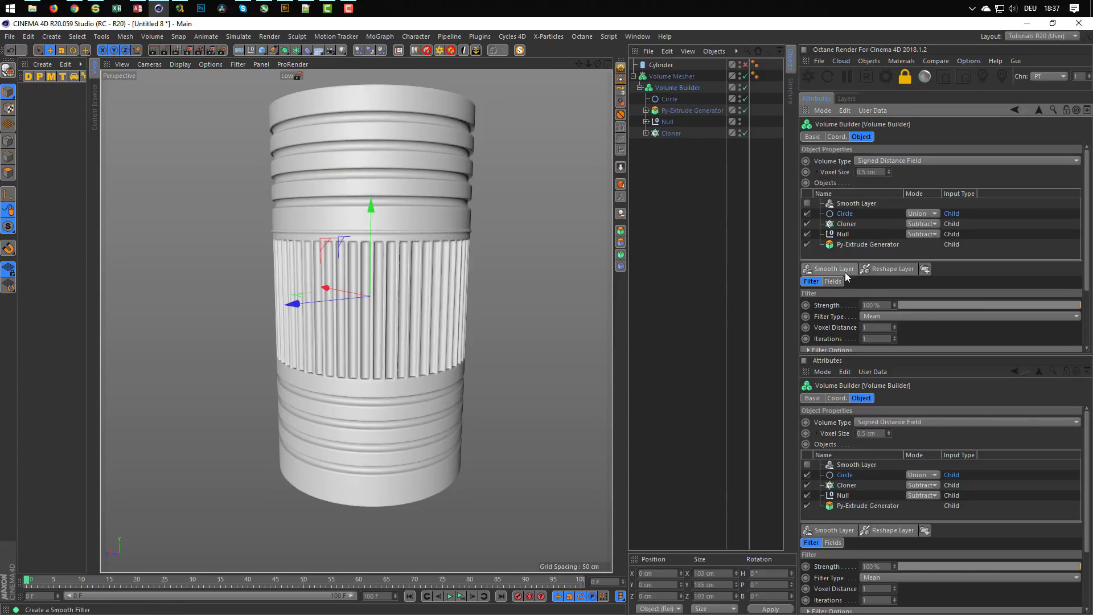
left_click(923, 214)
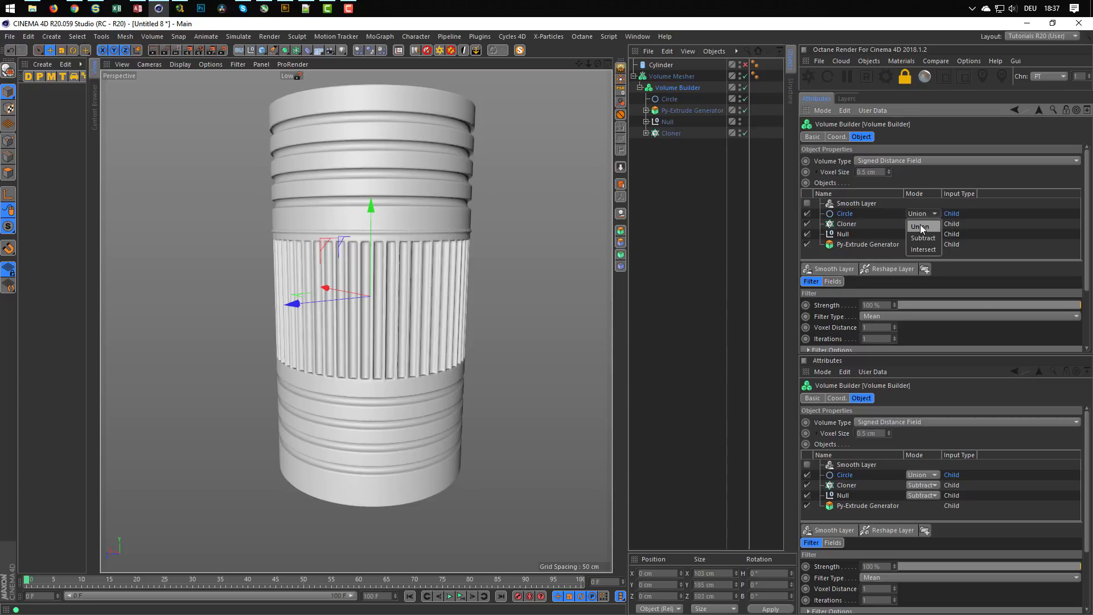
left_click(921, 238)
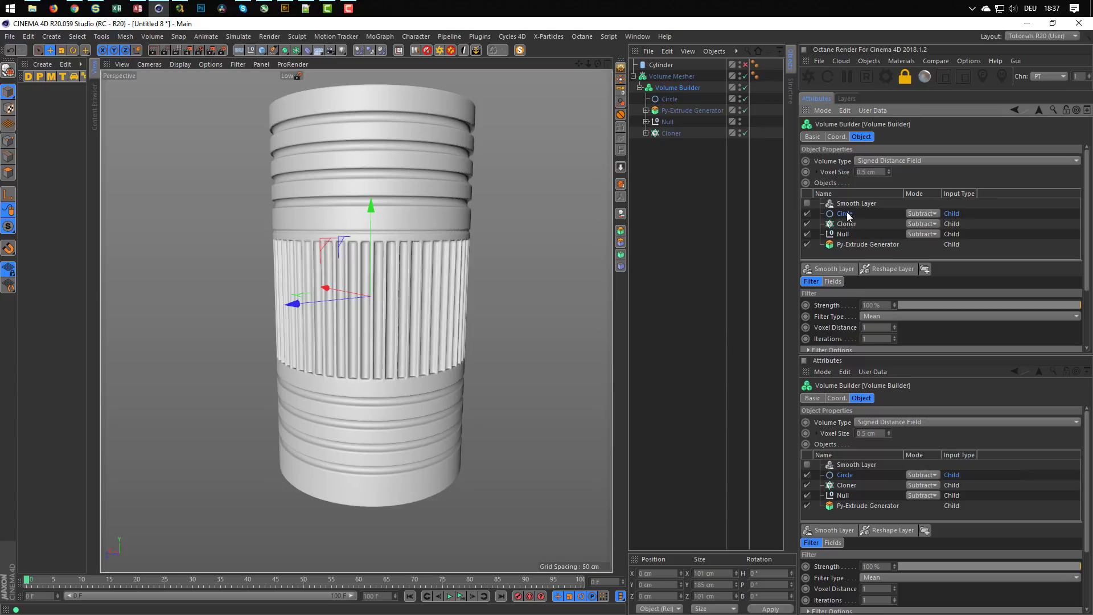
left_click_drag(835, 355, 834, 400)
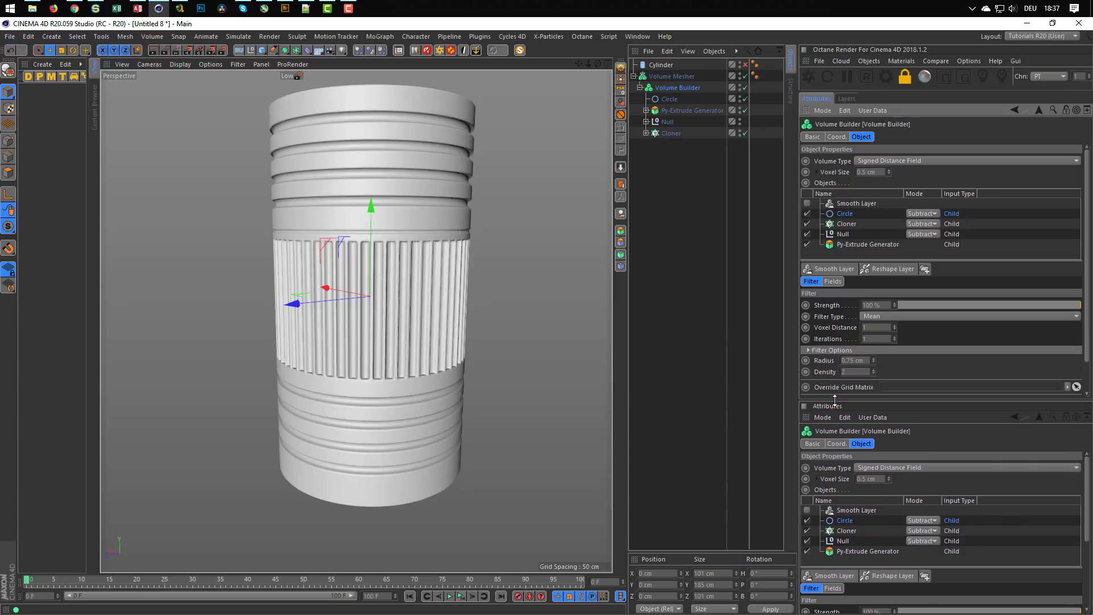
double_click(852, 360)
key("Return")
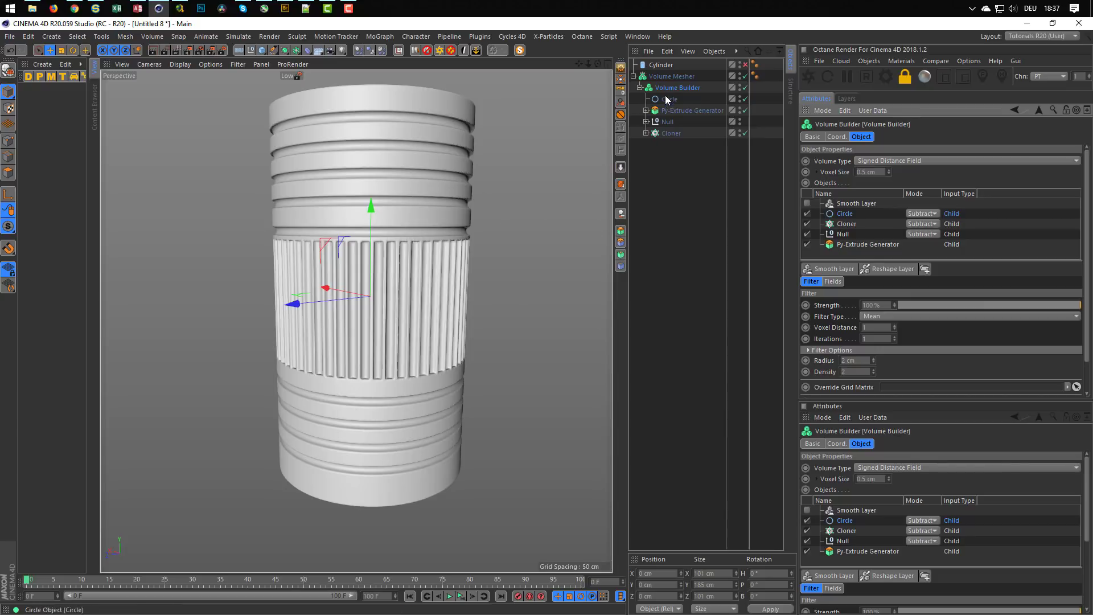
Step: Duplicate the Circle to the lower end of the vertical grooves, at about Y -33 cm, and place Circle.1 below the Smooth Layer
left_click_drag(665, 97, 669, 101)
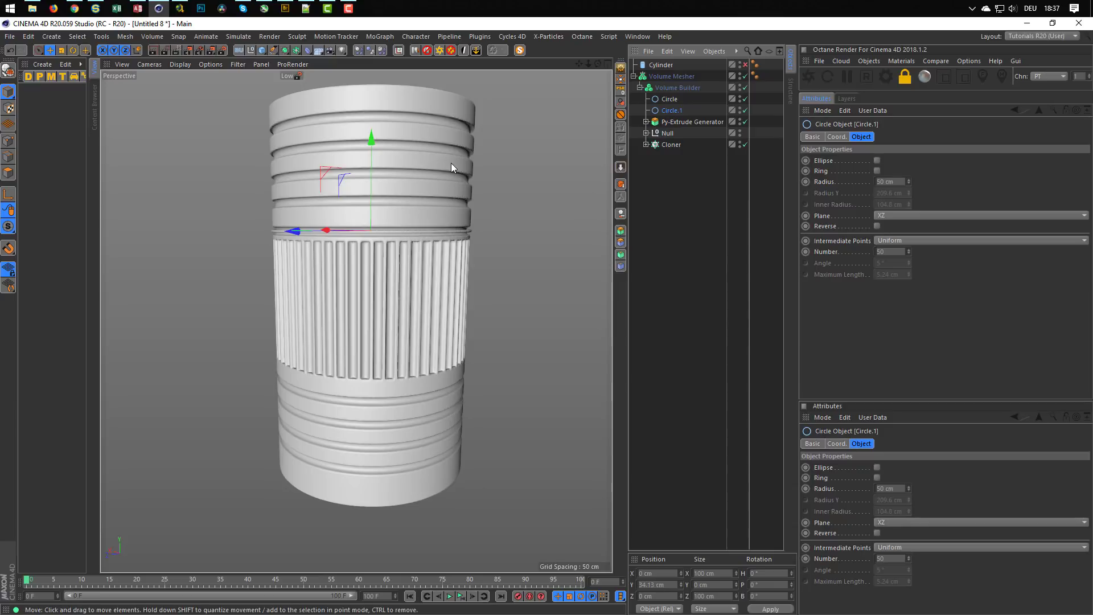
left_click_drag(368, 162, 363, 271)
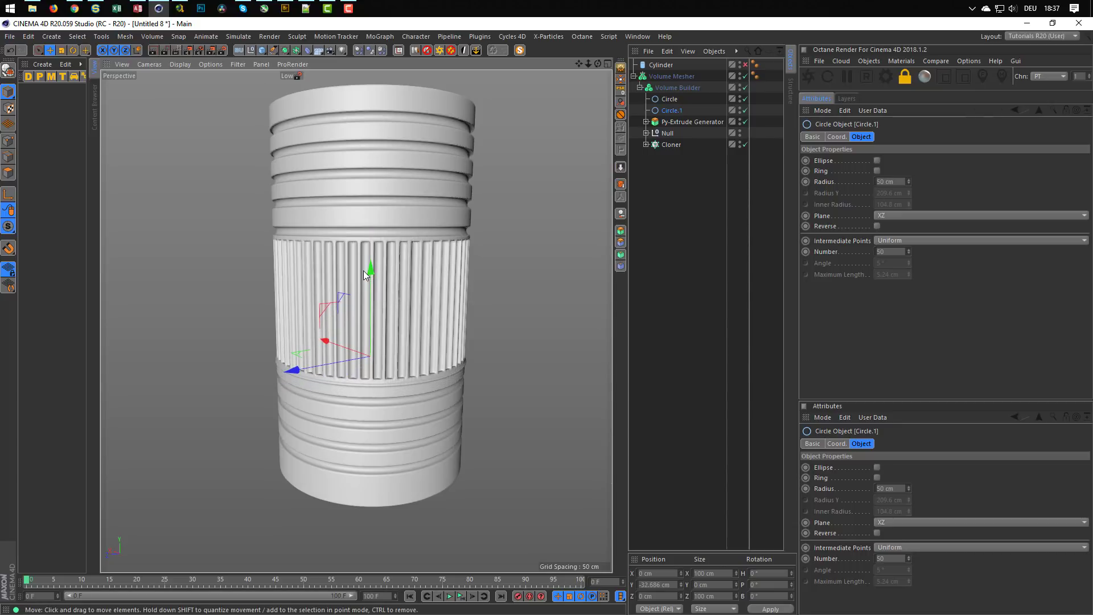
left_click(687, 89)
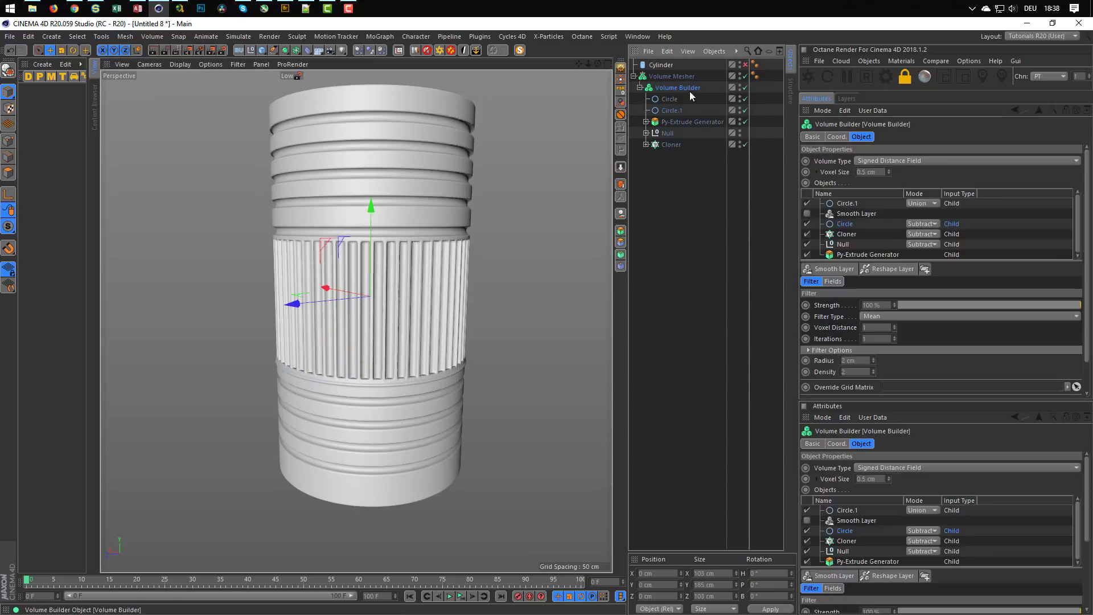
left_click_drag(847, 204, 848, 218)
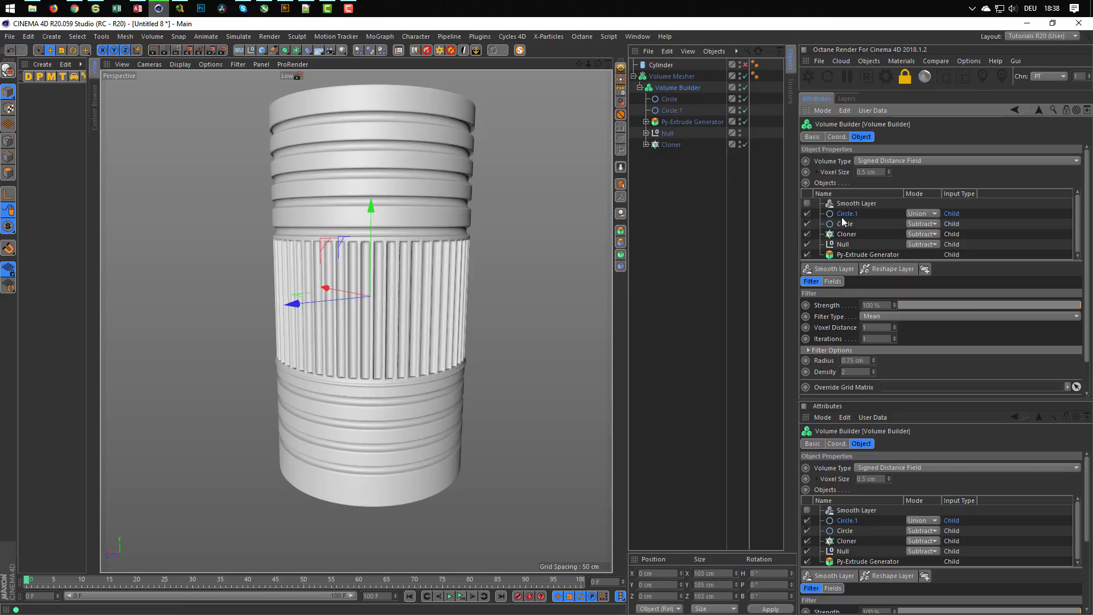
Step: Set Circle.1 to Subtract with a 2 cm radius in the Volume Builder, and nudge it down to about Y -33.3 cm
left_click(930, 213)
left_click(922, 237)
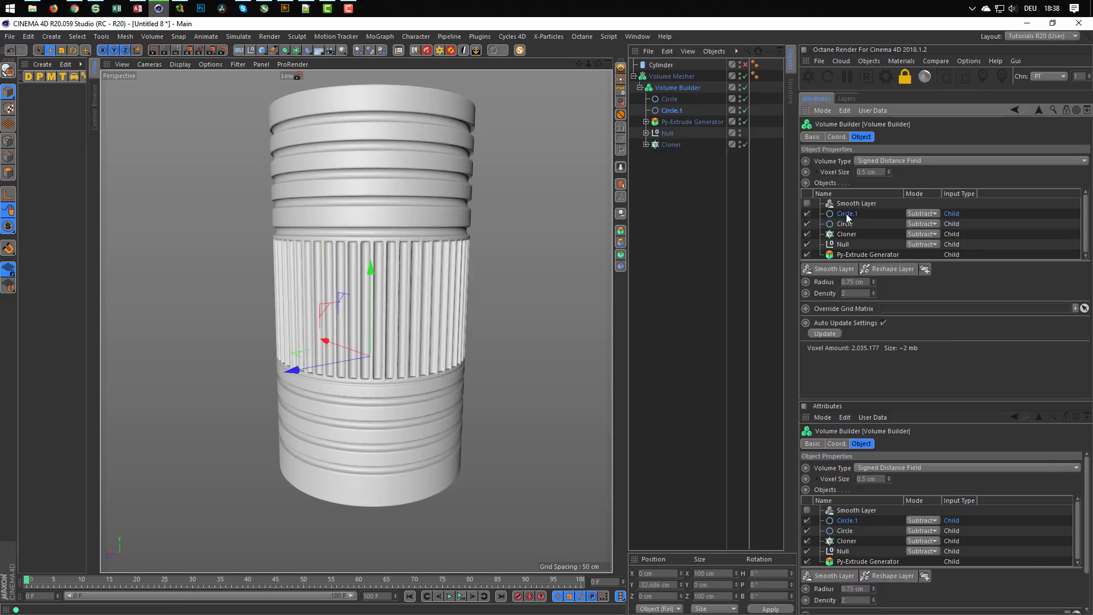
left_click_drag(866, 282, 798, 290)
type("2")
key("Return")
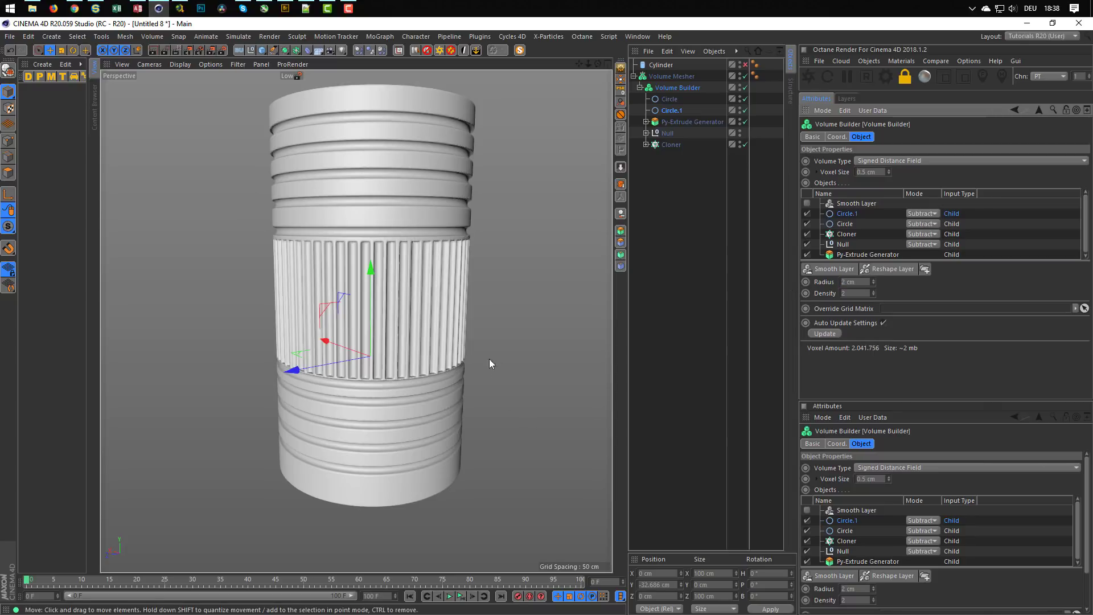
left_click(672, 110)
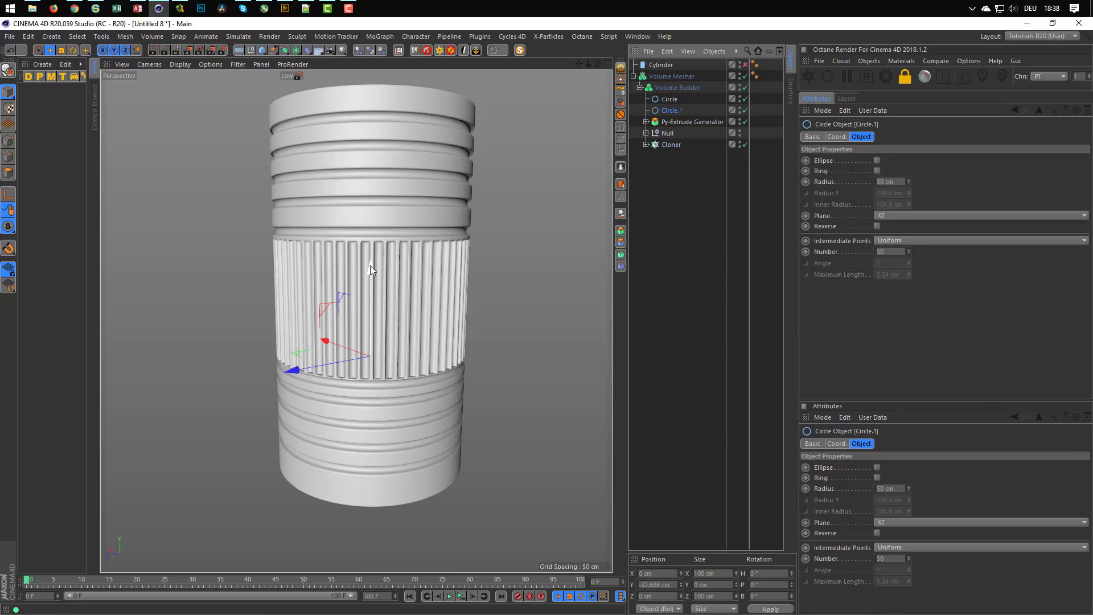
left_click_drag(370, 269, 367, 271)
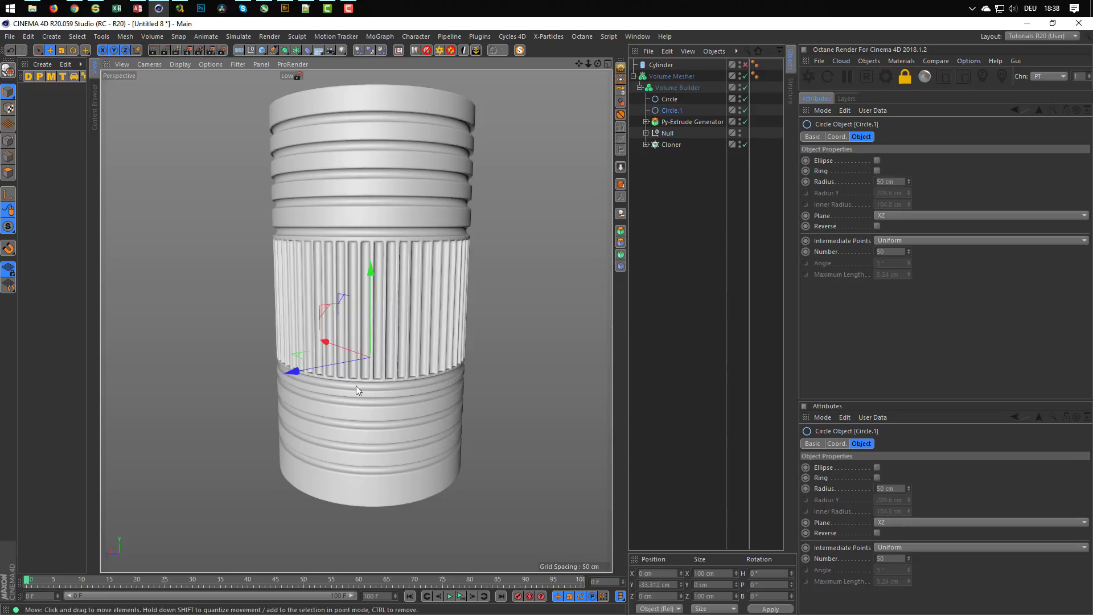
Step: Try a voxel size of 1 cm in the Volume Builder and restore it to 0.5 cm
left_click(675, 88)
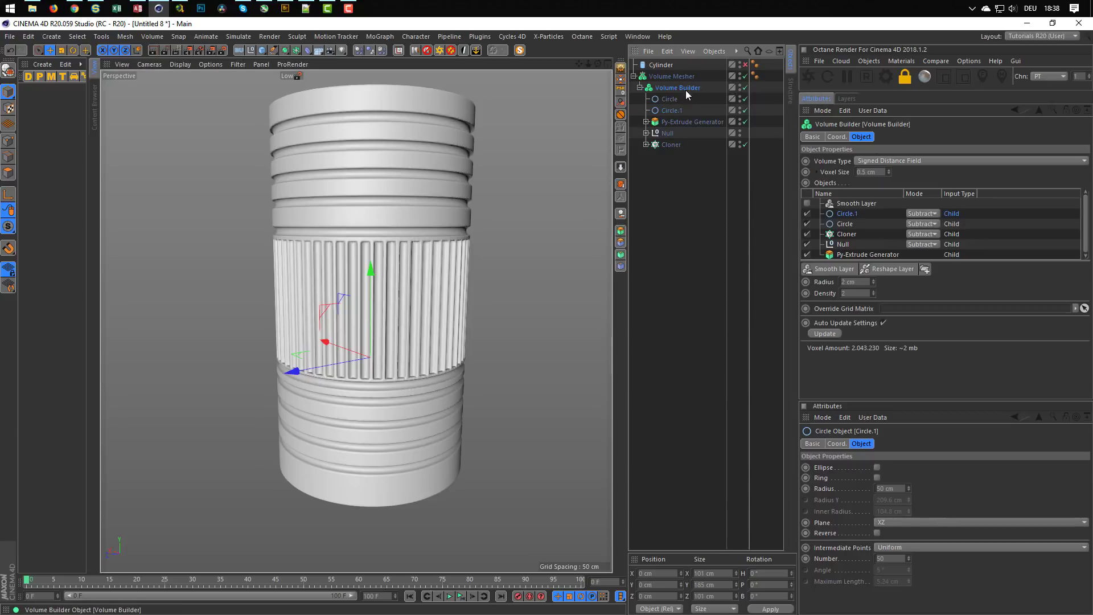
left_click(871, 171)
type("1")
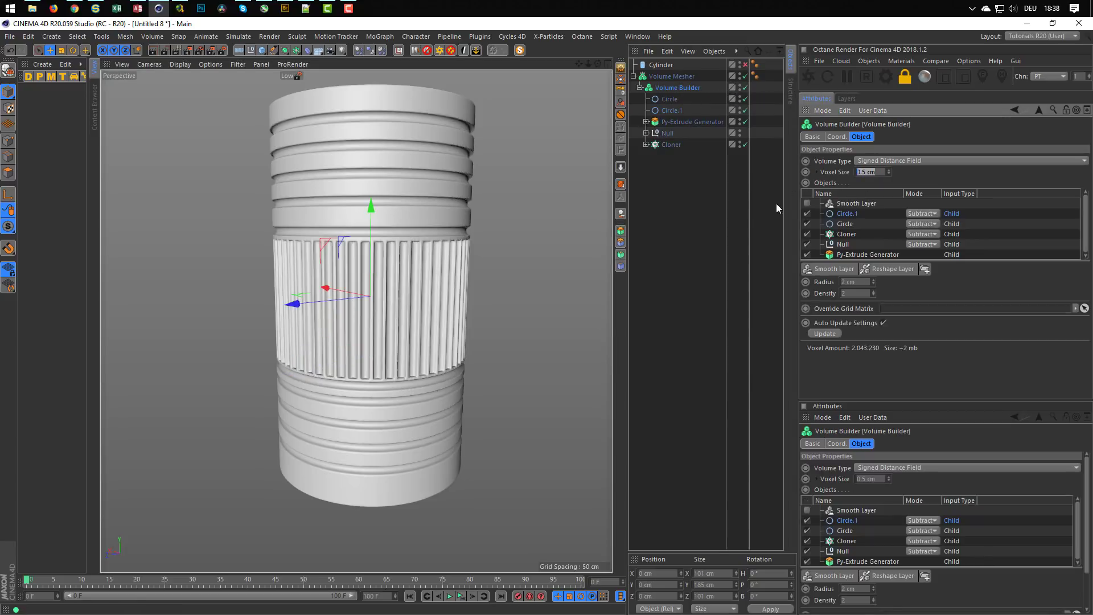
key("Return")
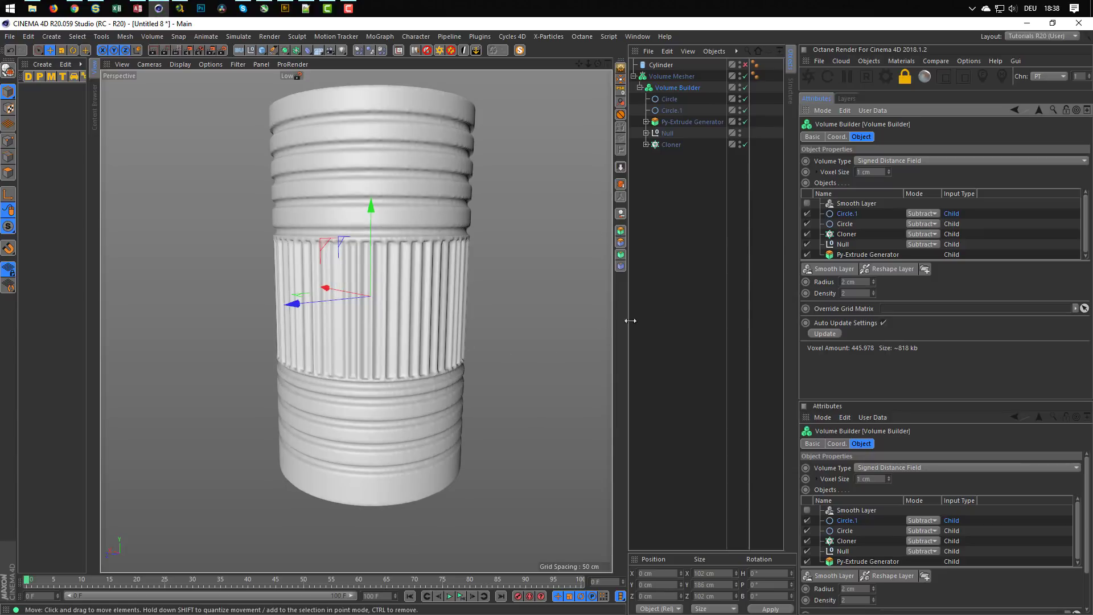
left_click(874, 173)
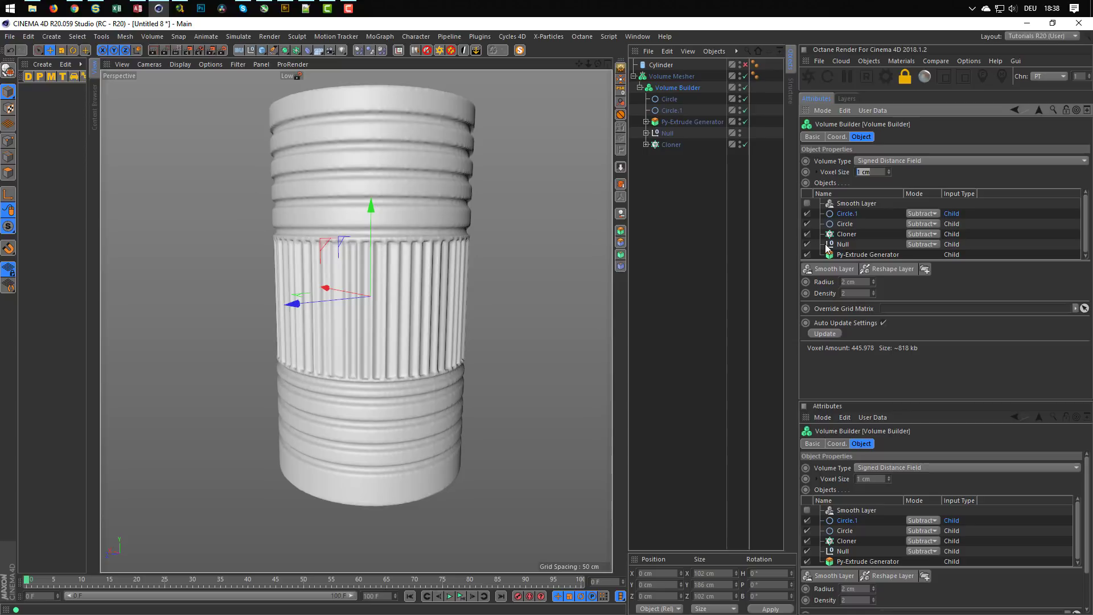
type("0.5")
key("Return")
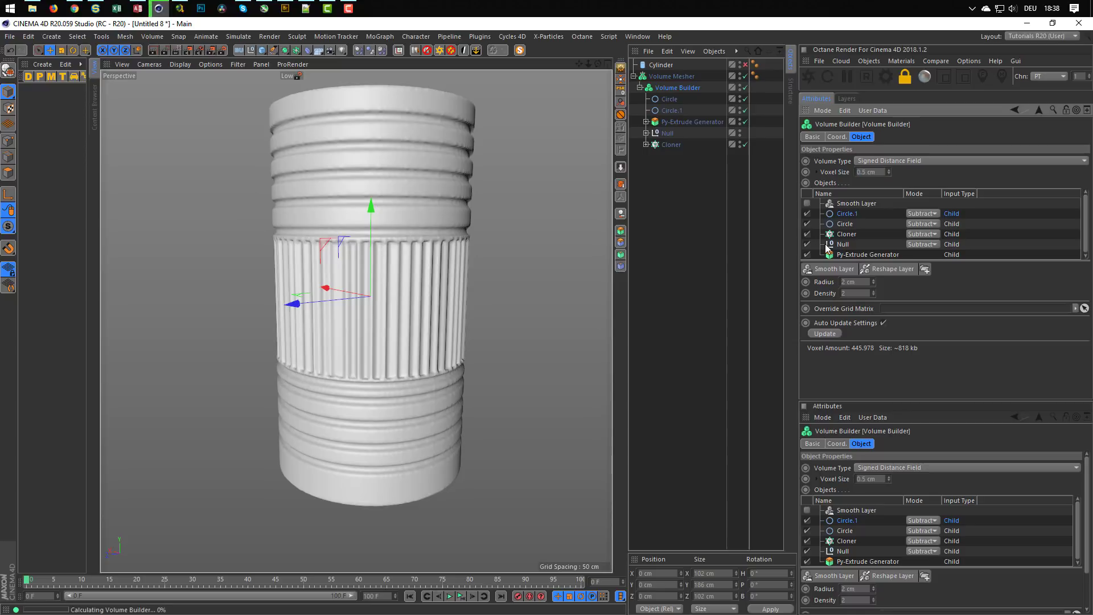
Step: Display the mesh with wireframe lines and gradually raise the Volume Mesher's Adaptive value to 18.2 %
left_click(678, 77)
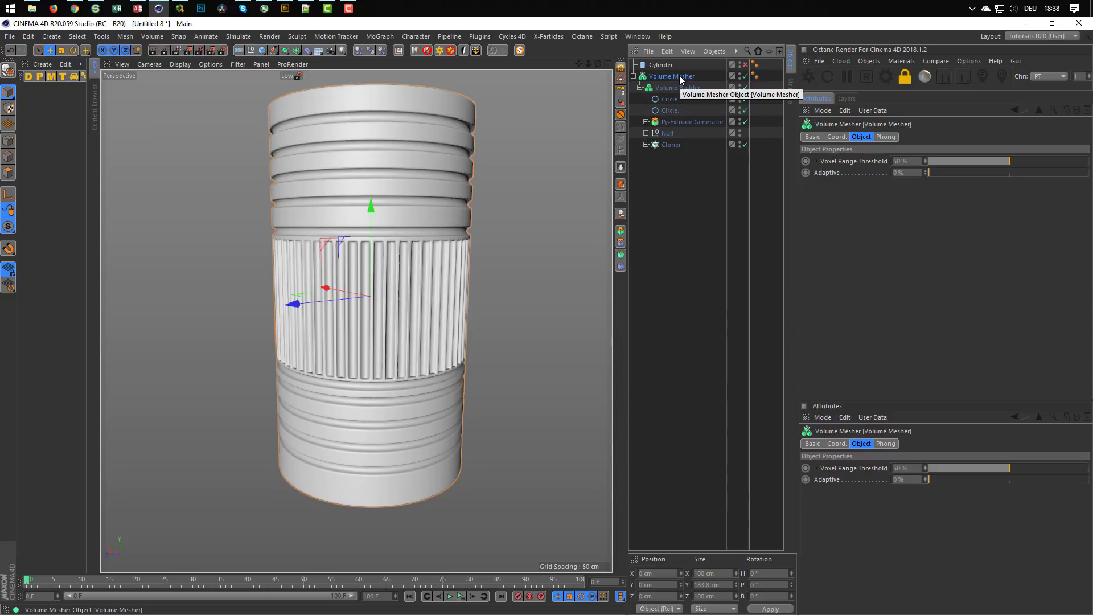
key("n")
key("b")
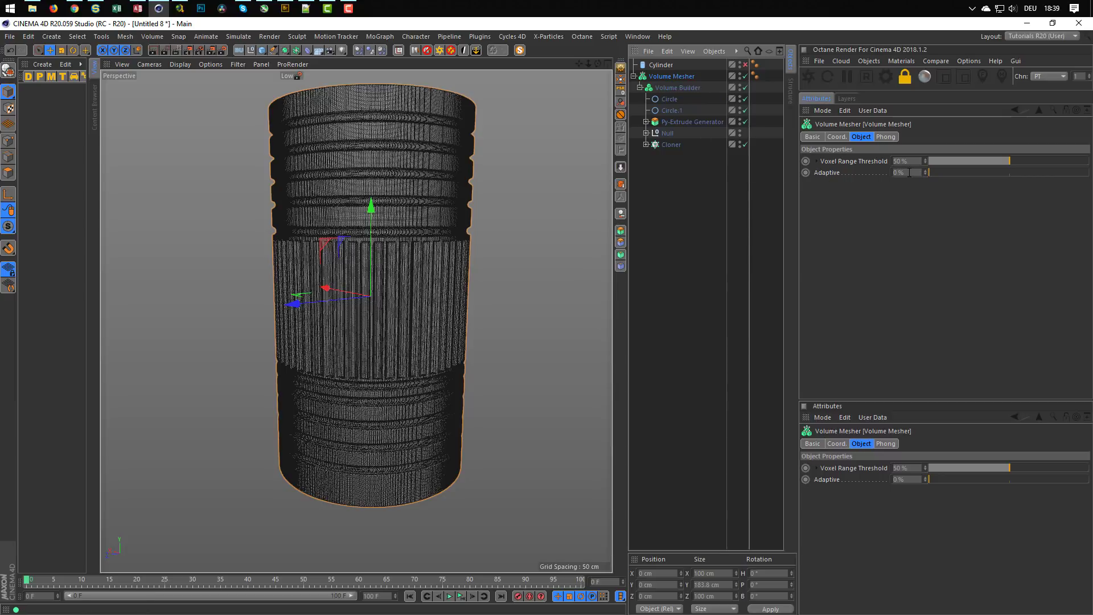
left_click(925, 170)
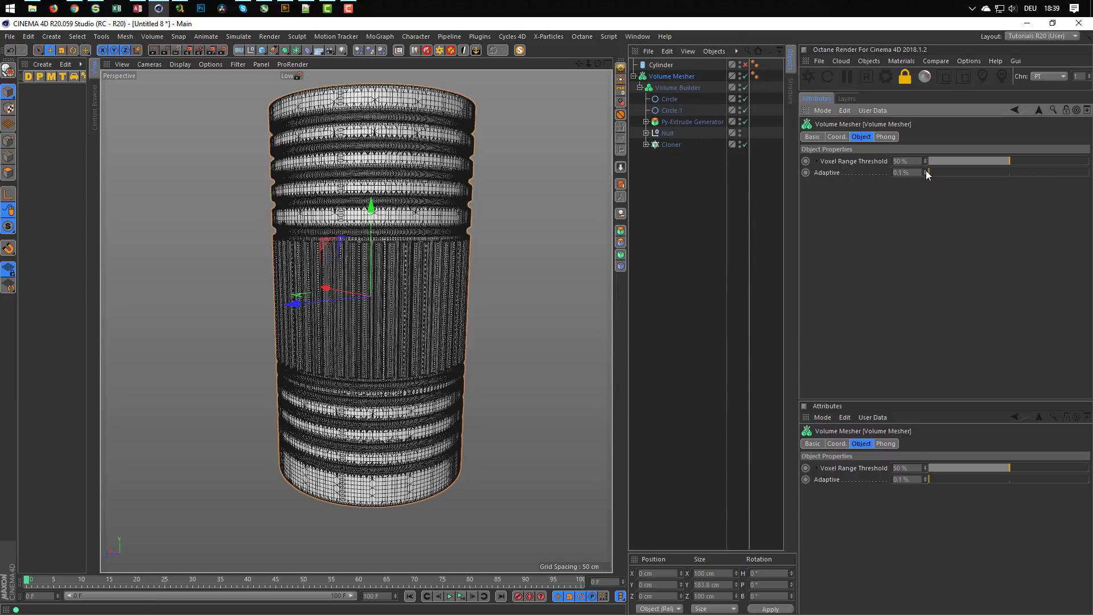
left_click(926, 171)
left_click(926, 172)
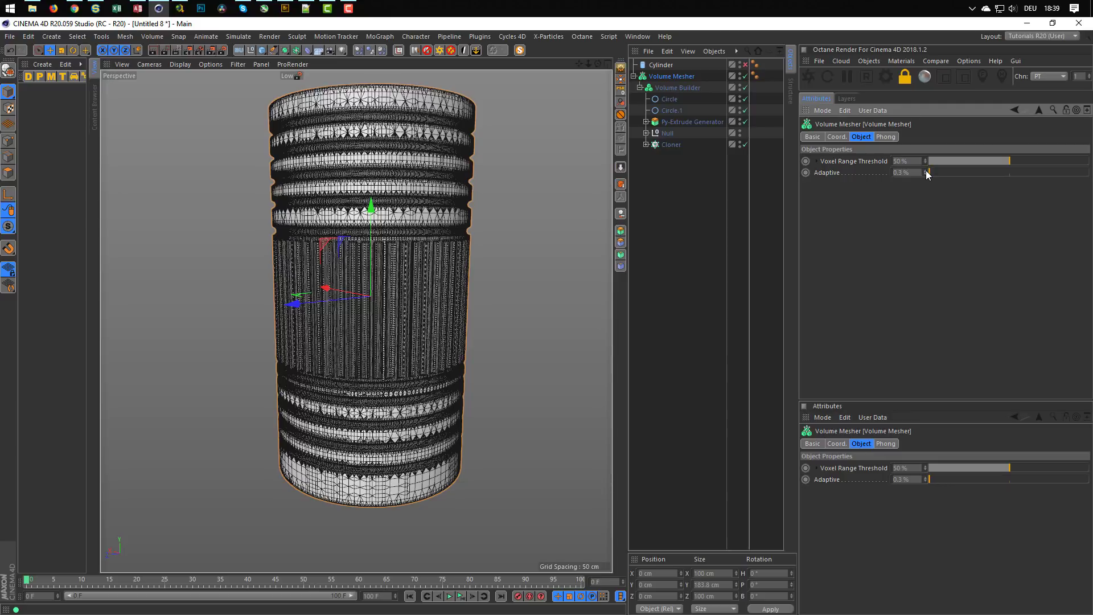
left_click(926, 171)
left_click(926, 171)
left_click(940, 172)
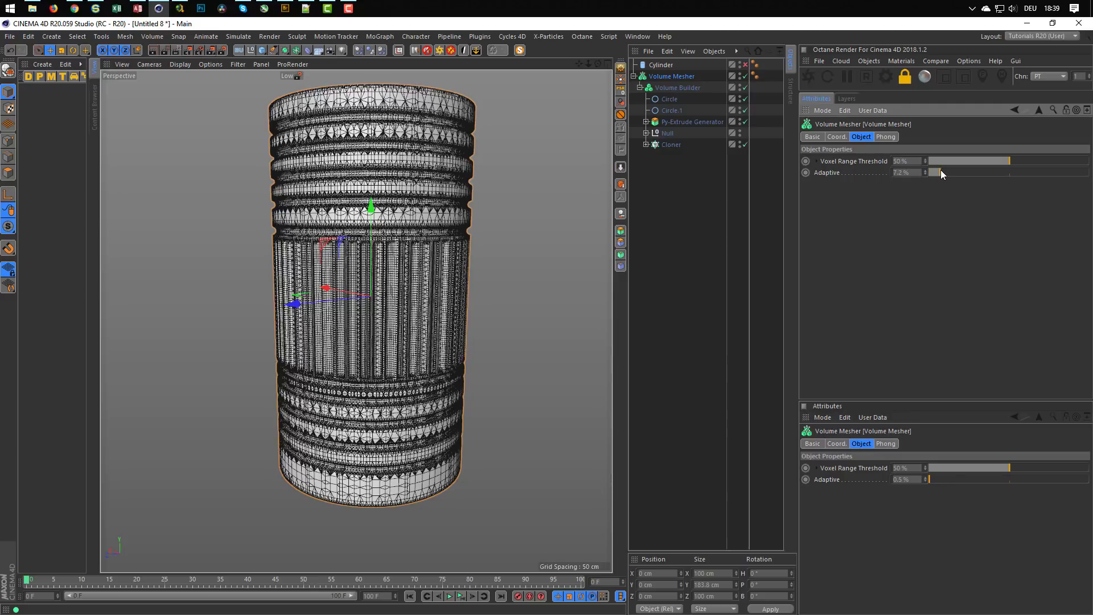
left_click(951, 172)
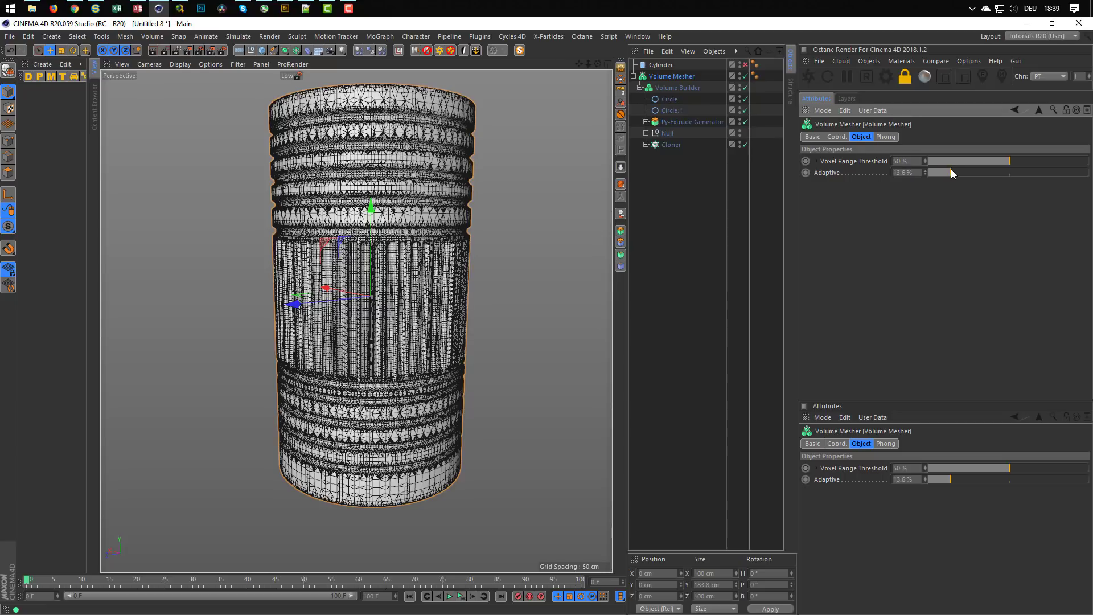
left_click(958, 172)
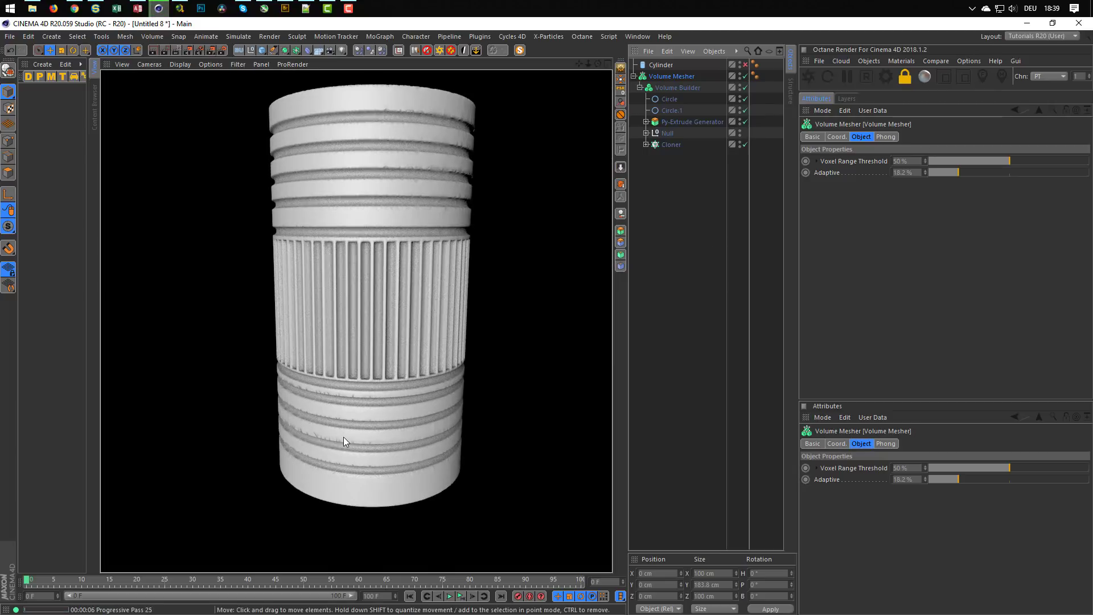
Step: Set the Volume Mesher's Adaptive value to 5 % and return the viewport to shading without wireframe lines
double_click(904, 172)
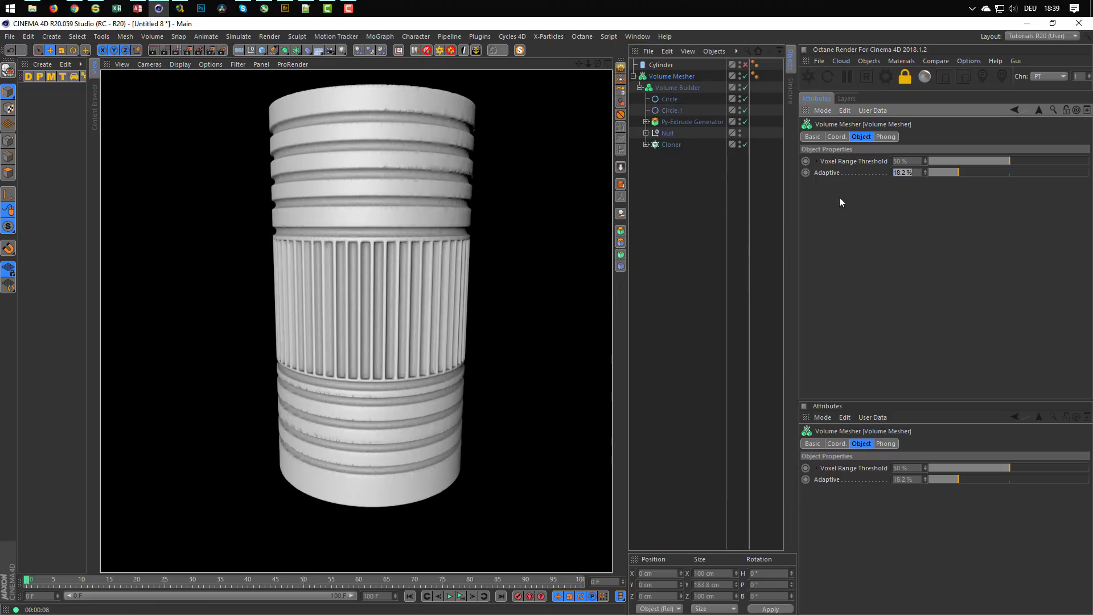
type("5")
key("Return")
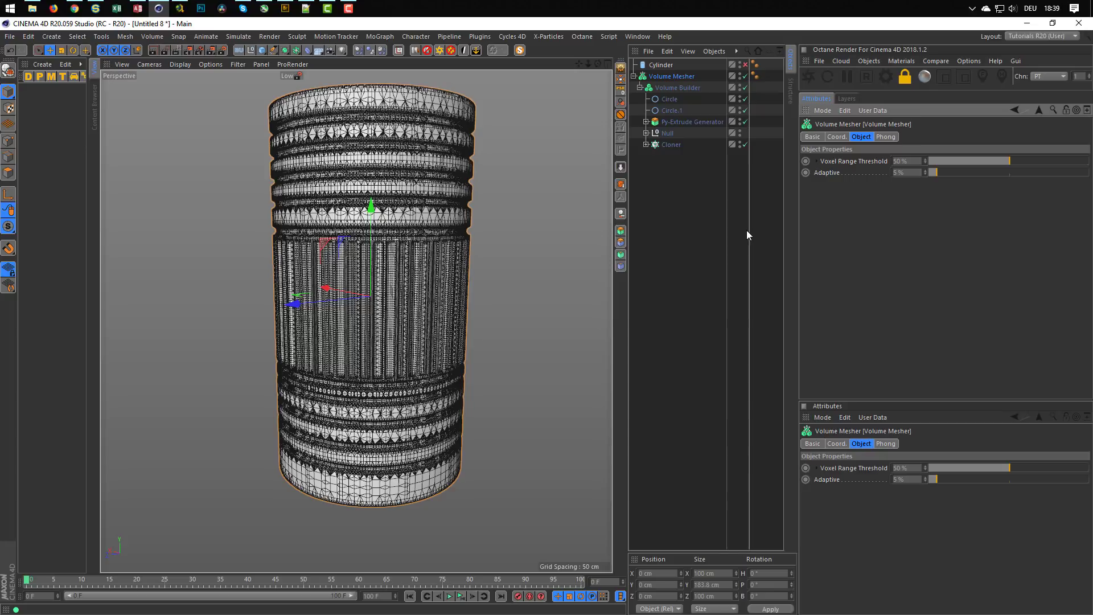
key("n")
key("a")
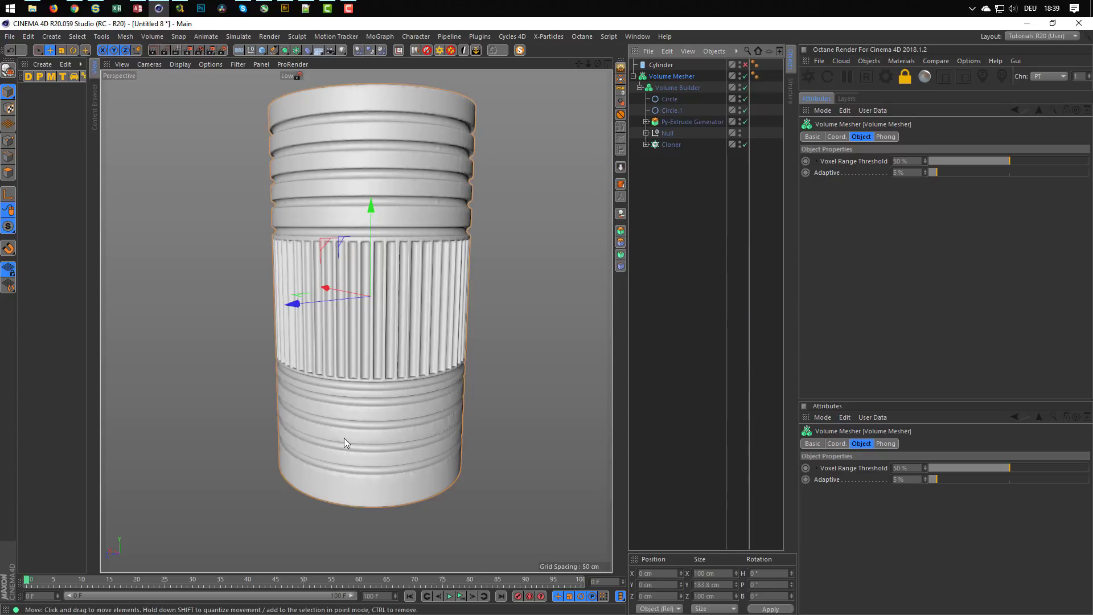
Step: Set the Volume Mesher's Adaptive value to 2 % and render the perspective view
double_click(915, 173)
type("2")
key("Return")
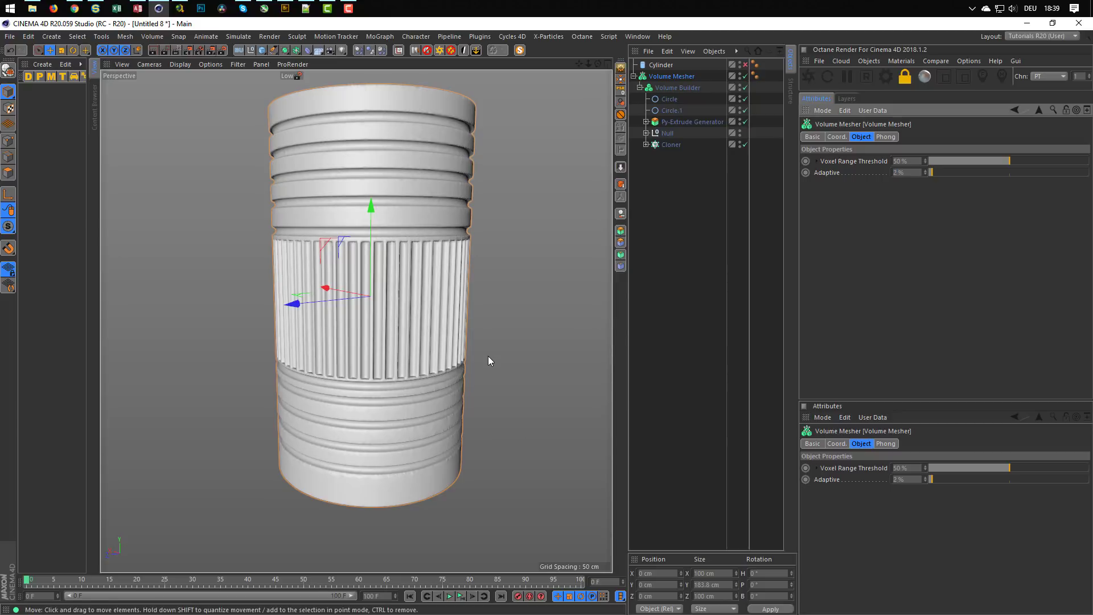
key("ctrl+r")
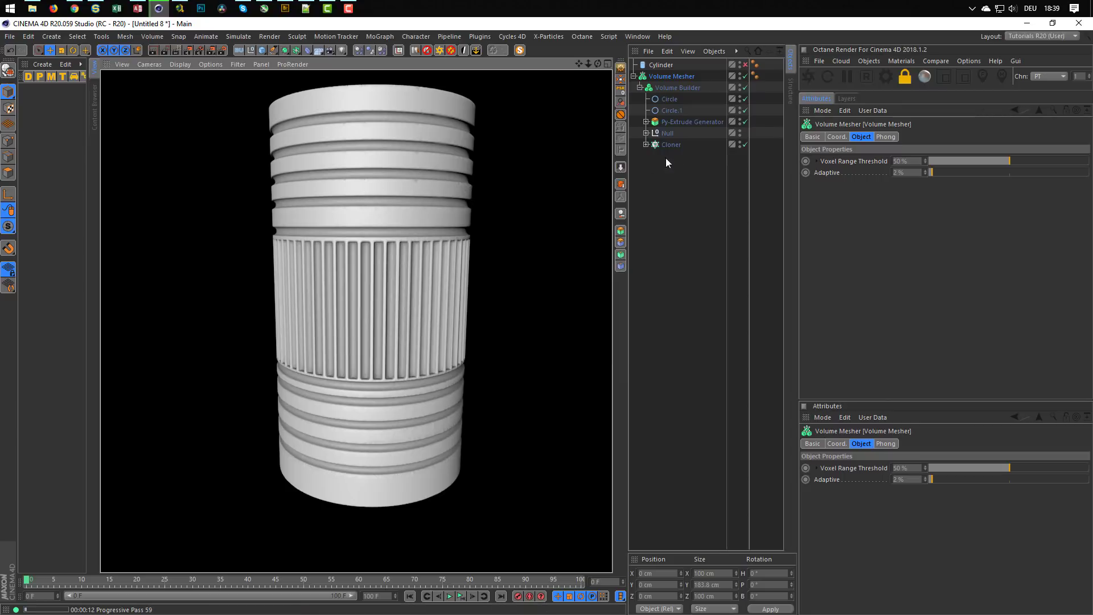
Step: Reset the Volume Mesher's Adaptive value to 0 %
left_click_drag(909, 172, 844, 204)
type("0")
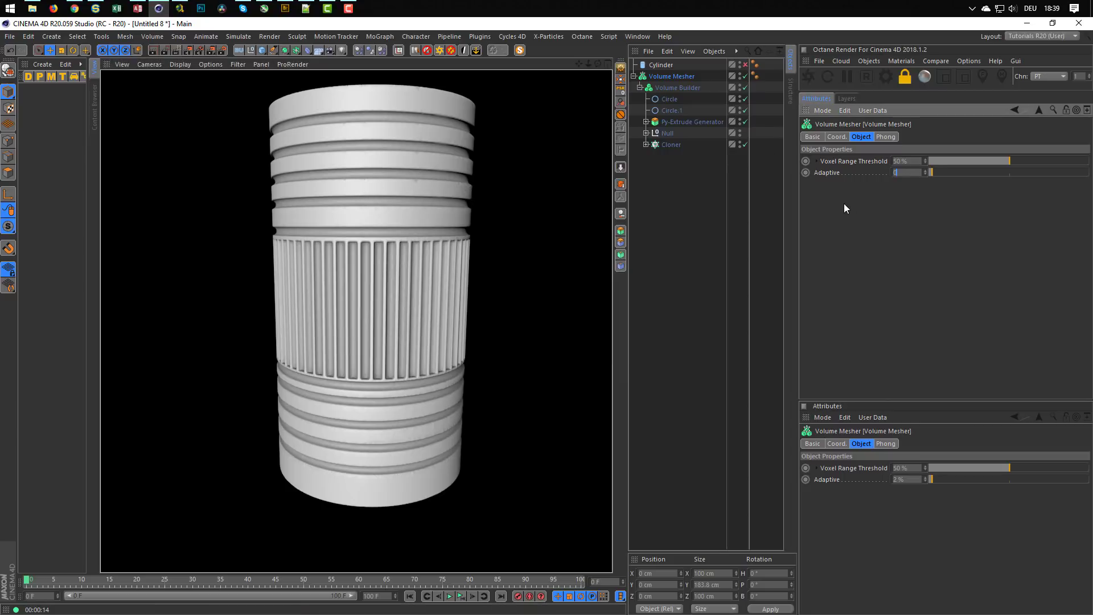
key("Return")
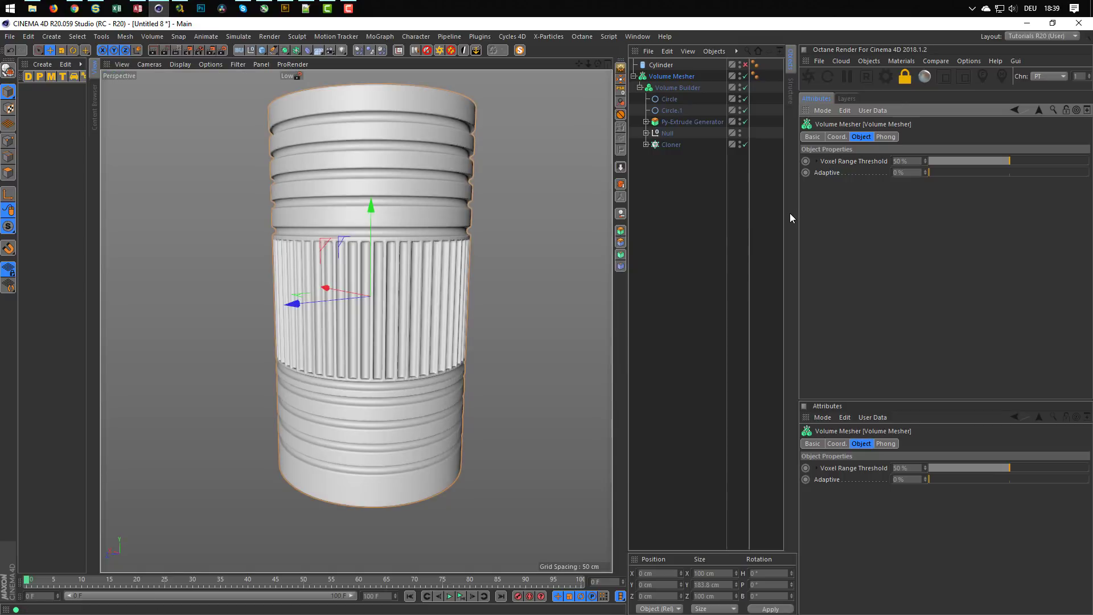
Step: Compare the ferrule model with the pencil reference photo in the browser, then return to Cinema 4D
left_click_drag(425, 203, 476, 224, "alt")
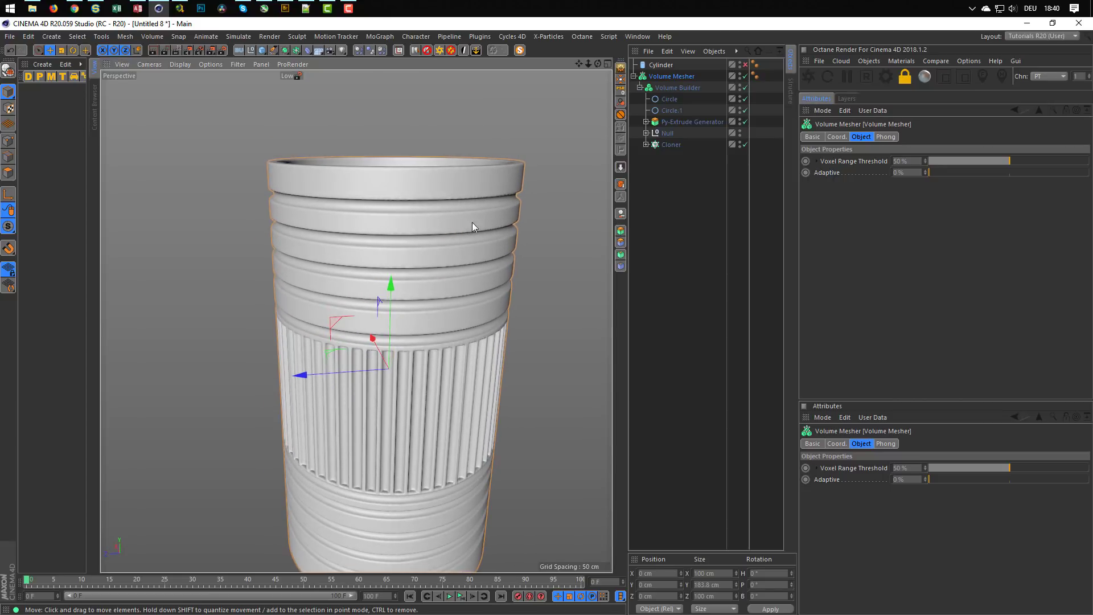
left_click(640, 88)
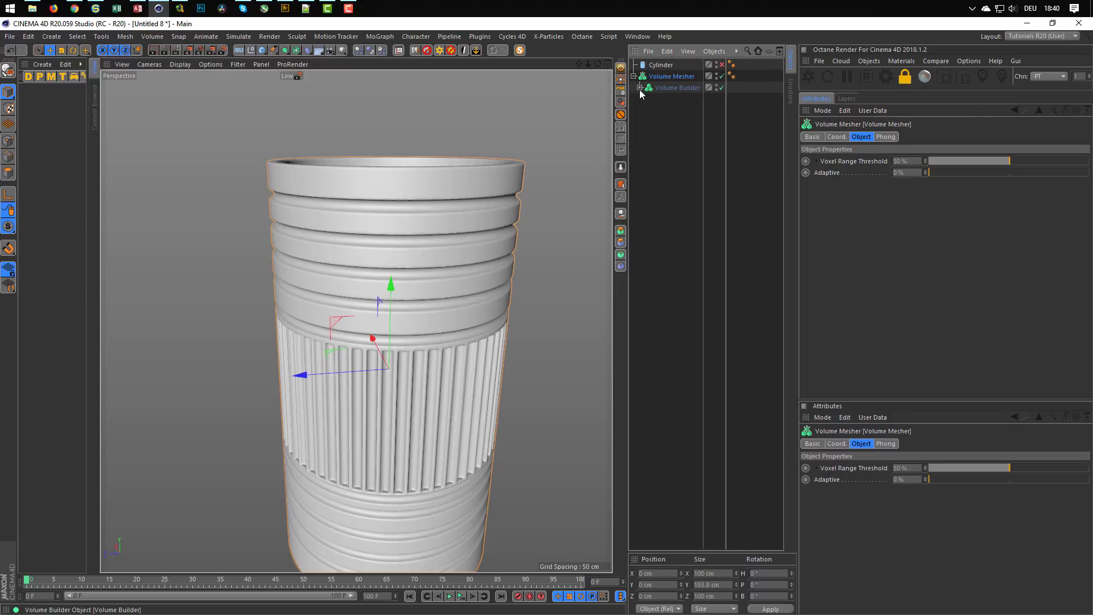
left_click(640, 88)
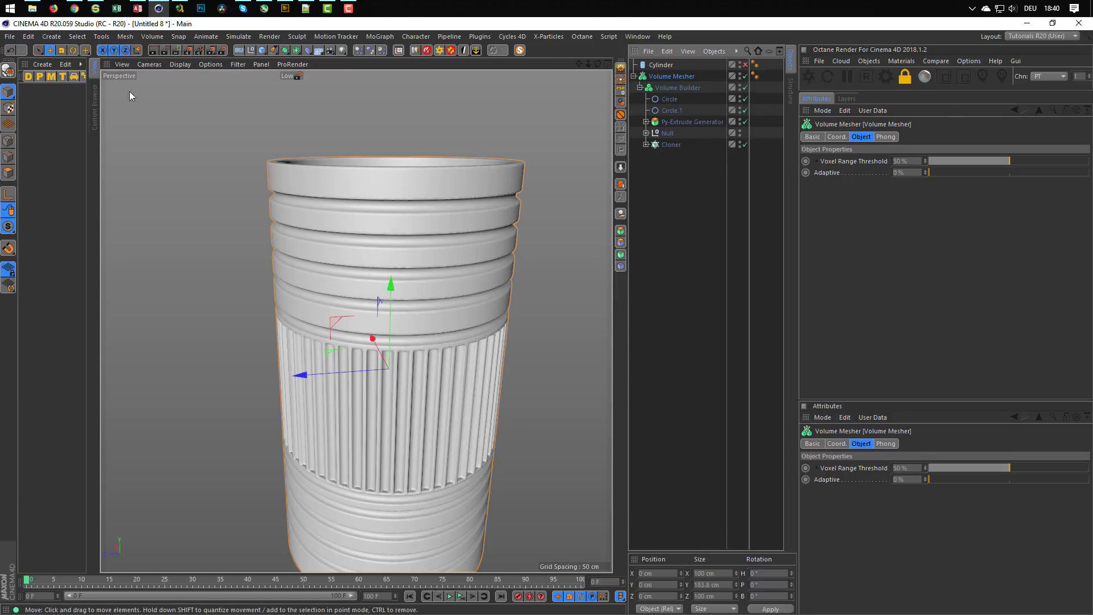
left_click(75, 8)
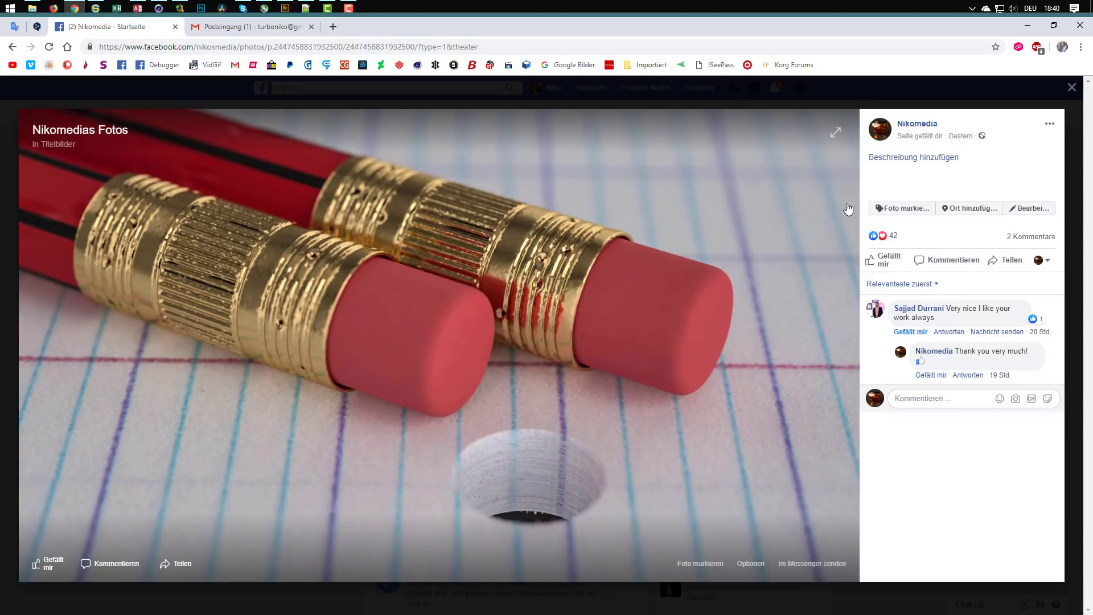
left_click(1025, 29)
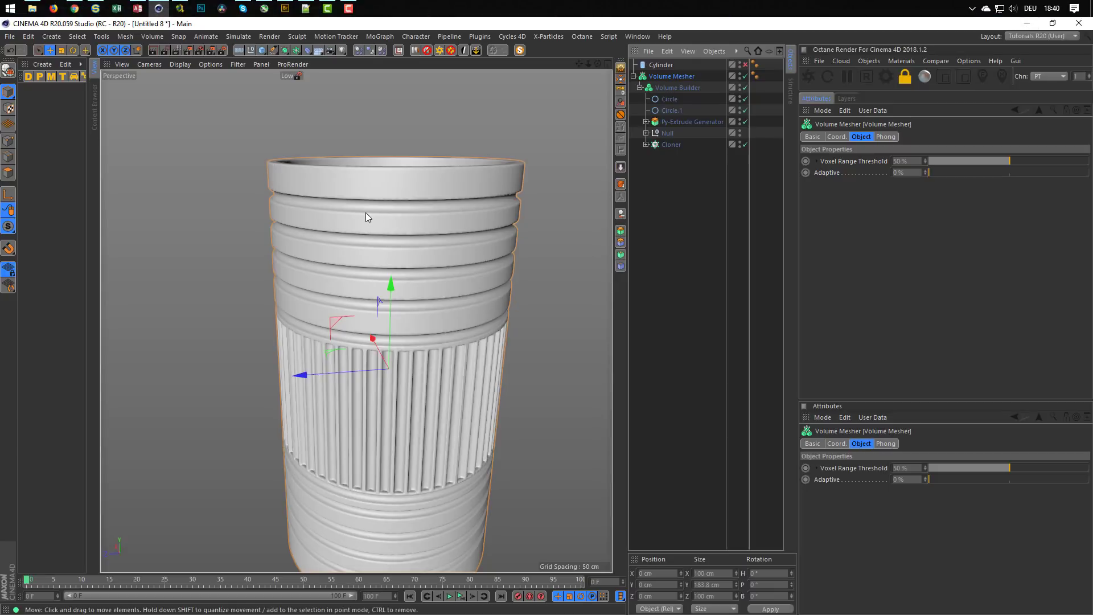
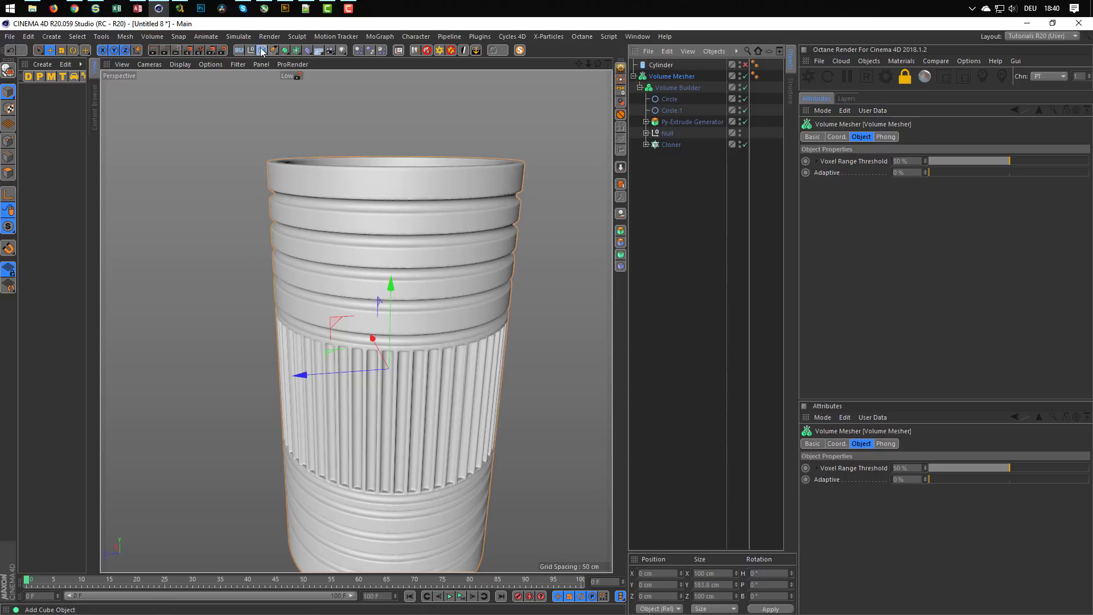
Step: Add a sphere primitive and set its radius to 3 cm
left_click_drag(262, 52, 476, 91)
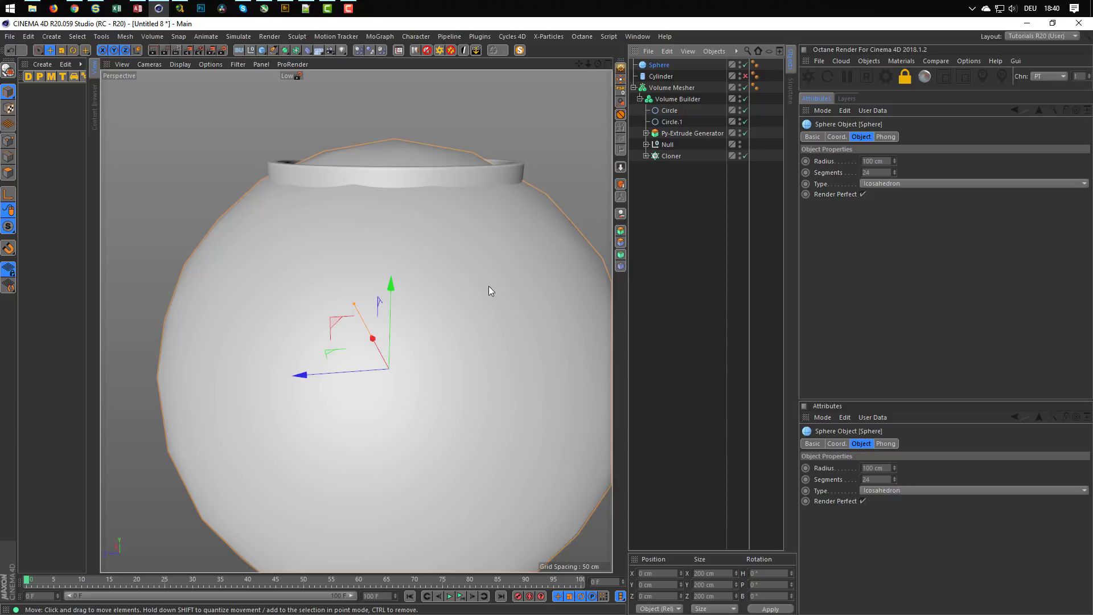
double_click(886, 161)
type("5")
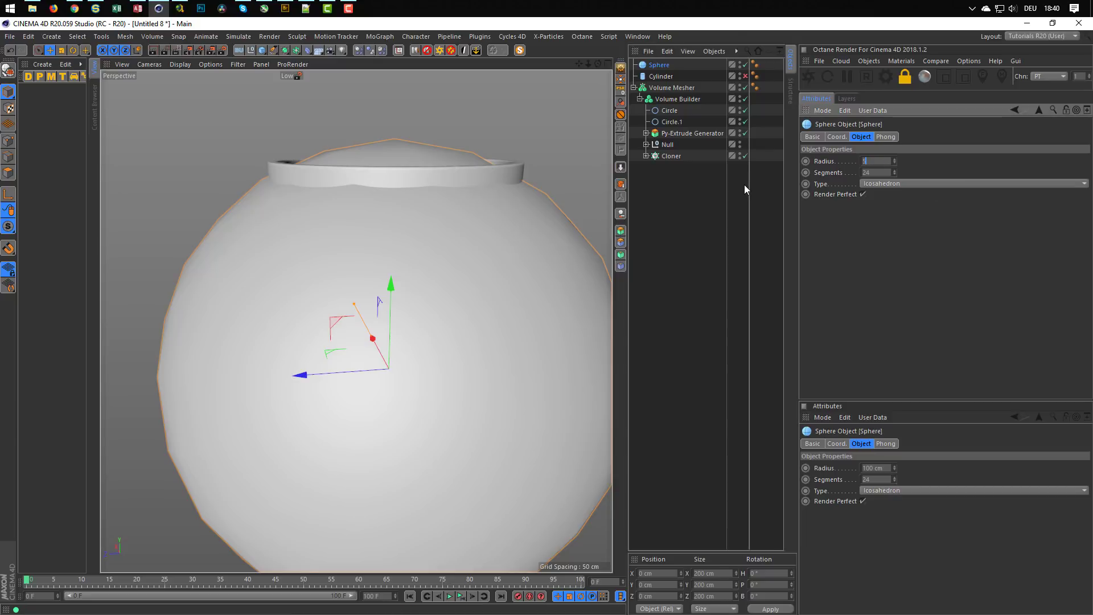
key("Return")
left_click_drag(424, 270, 404, 230, "alt")
left_click_drag(883, 162, 789, 198)
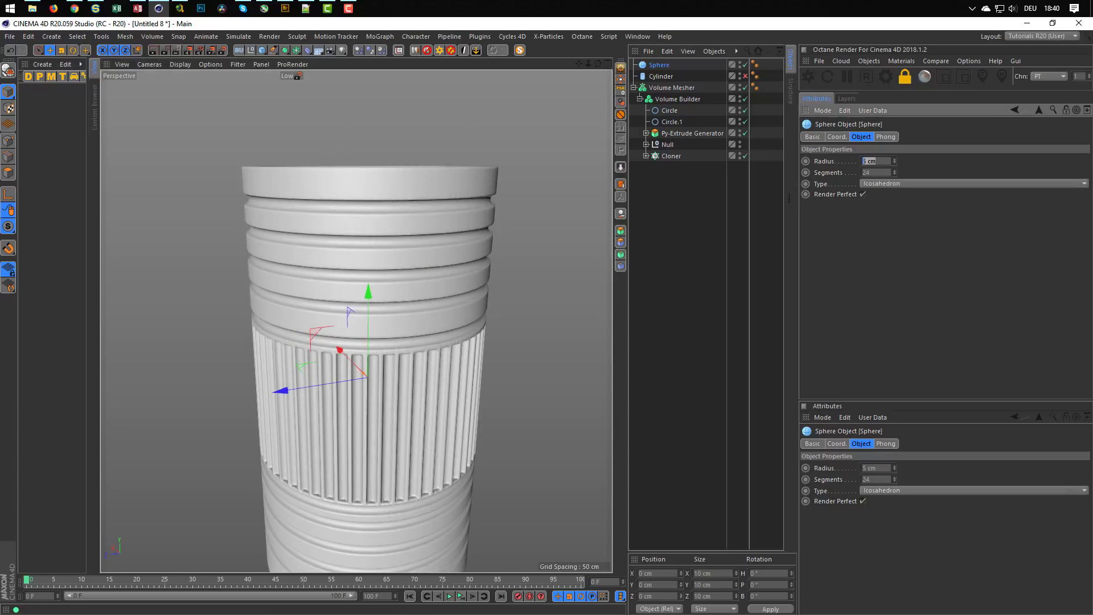
type("3")
key("Return")
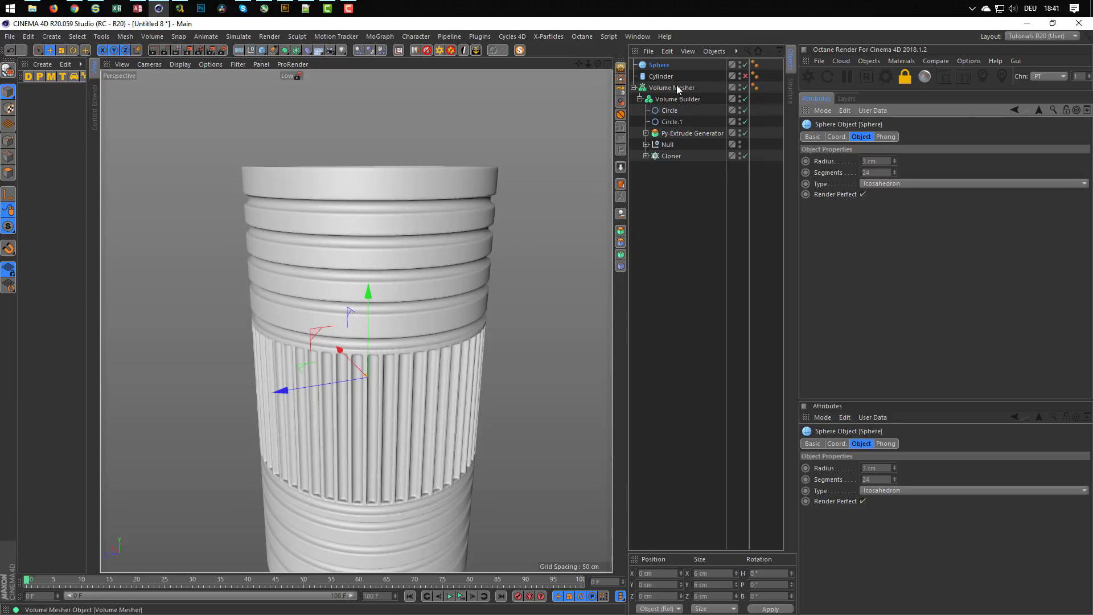
Step: Move the sphere below the Volume Mesher hierarchy and expand the Null to reveal its groove Cloners
left_click(647, 134)
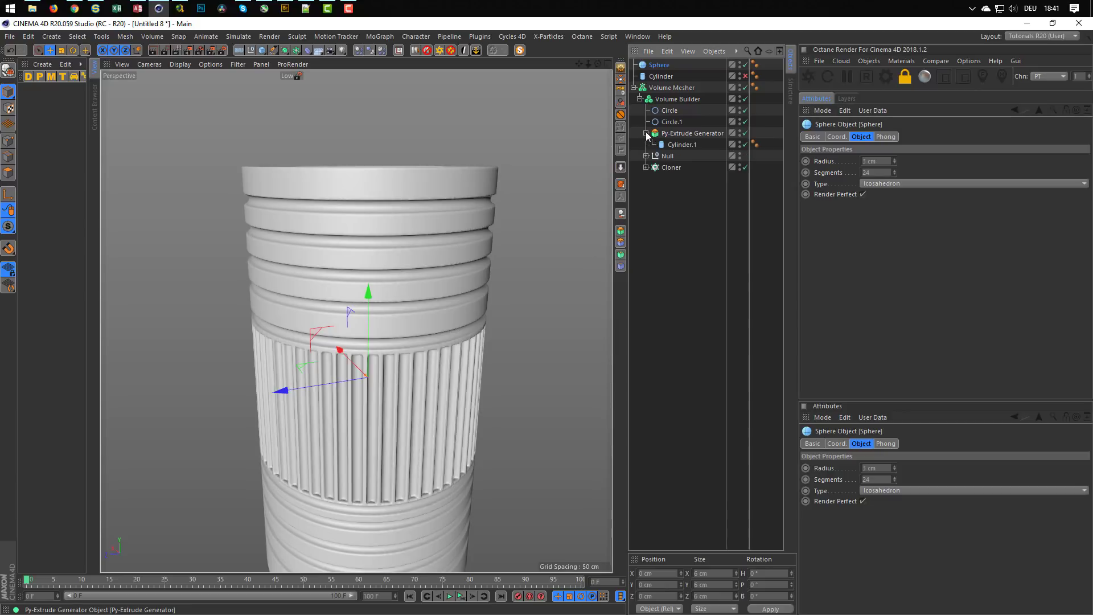
left_click(647, 134)
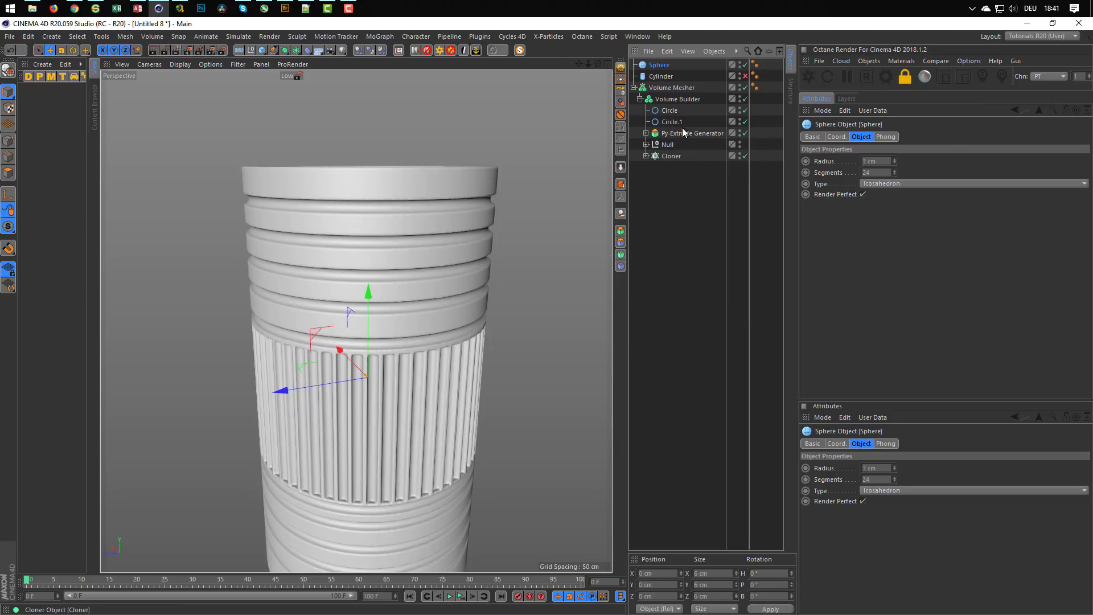
left_click_drag(659, 65, 662, 209)
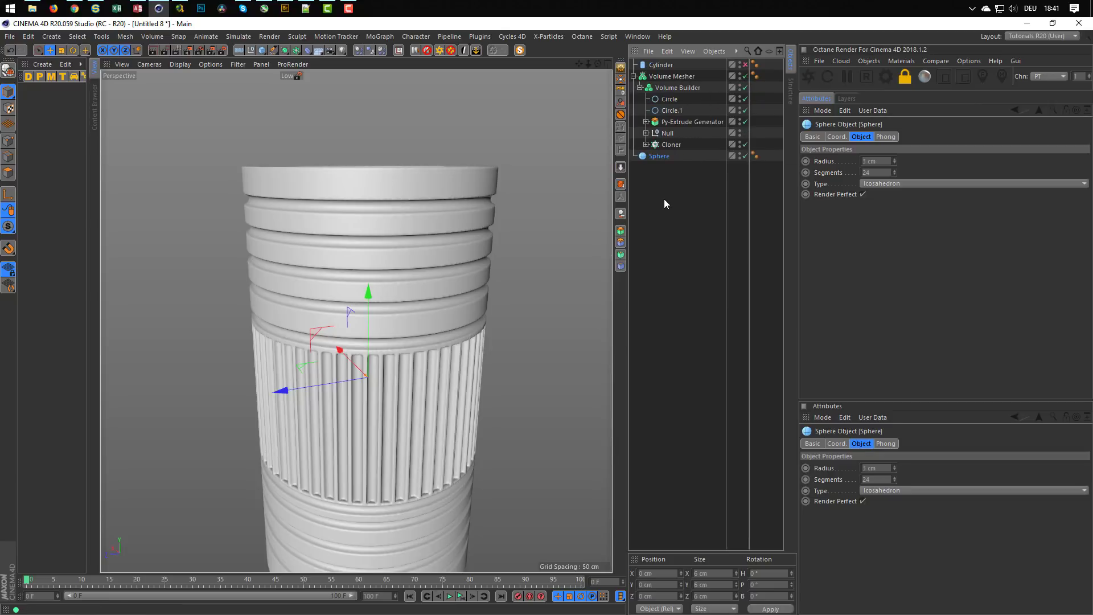
left_click(647, 132)
left_click(652, 144)
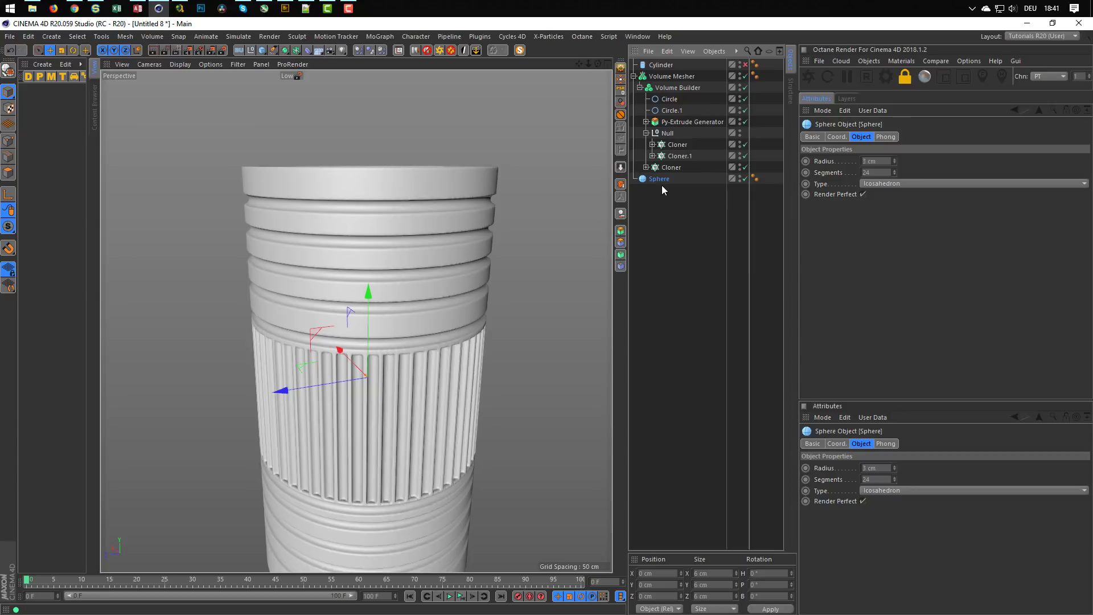
Step: Place the sphere in a new Cloner in Object mode, distributing the clones on the first Cloner under the Null
left_click(380, 38)
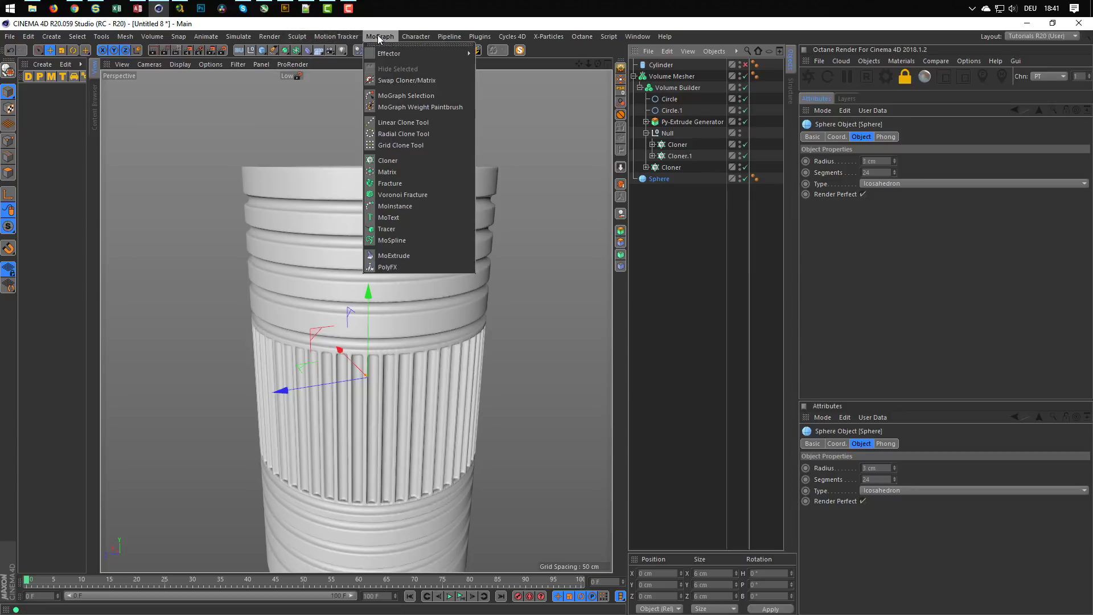
left_click(409, 160, "alt")
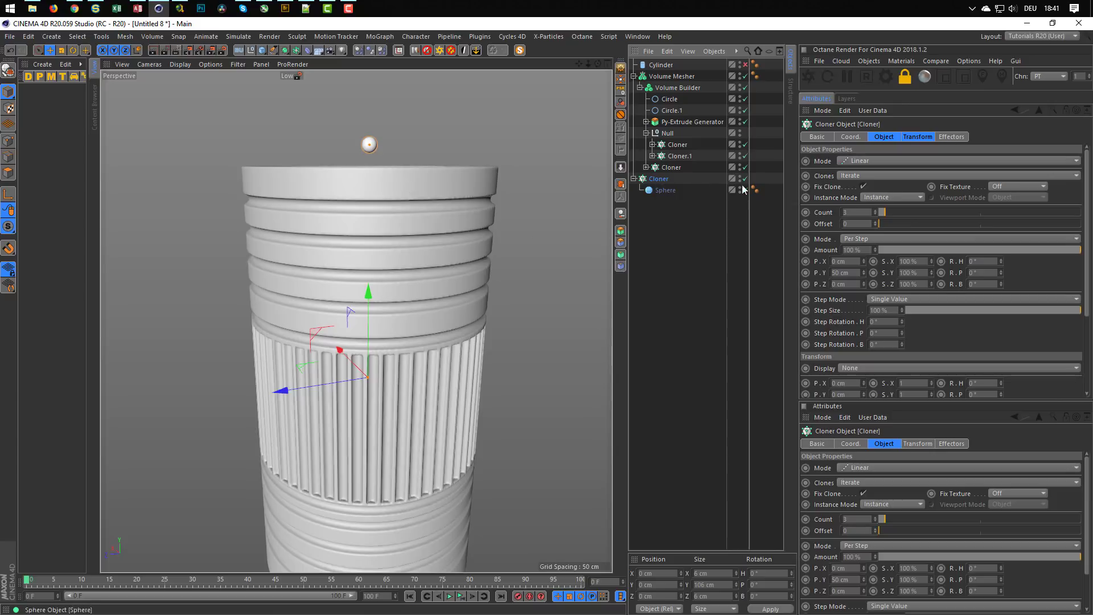
left_click(875, 160)
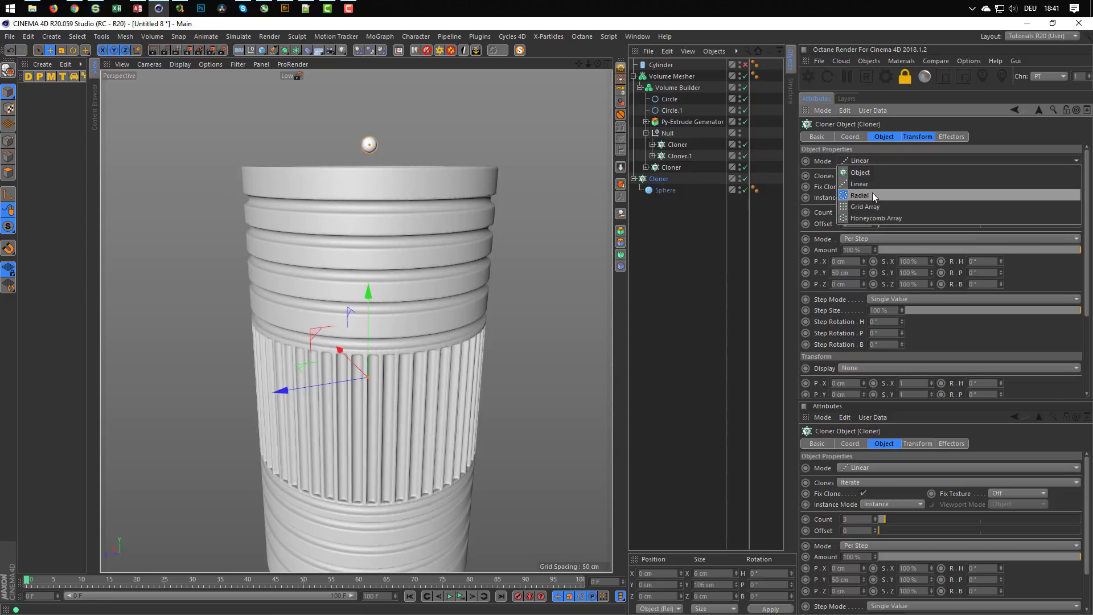
left_click(879, 172)
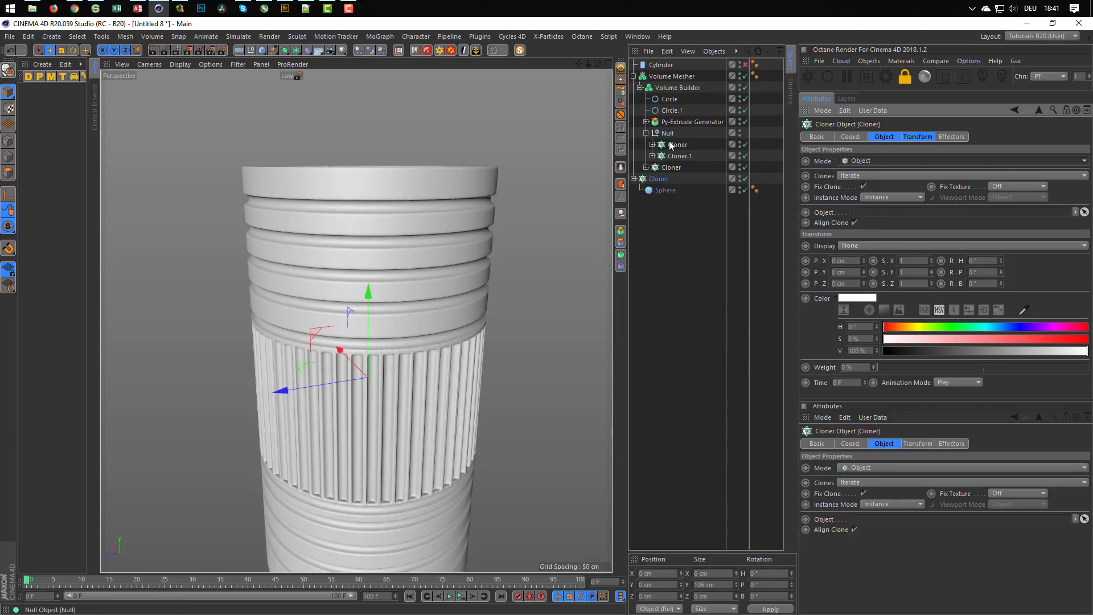
mouse_move(673, 145)
left_mouse_down()
mouse_move(778, 204)
mouse_move(881, 215)
left_mouse_up()
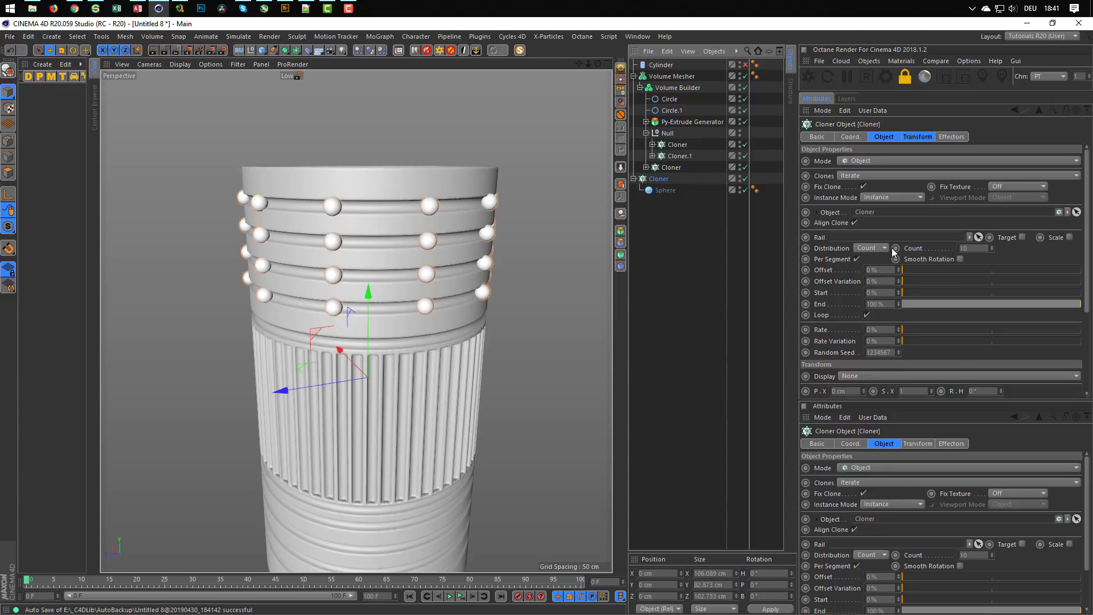
left_click(879, 247)
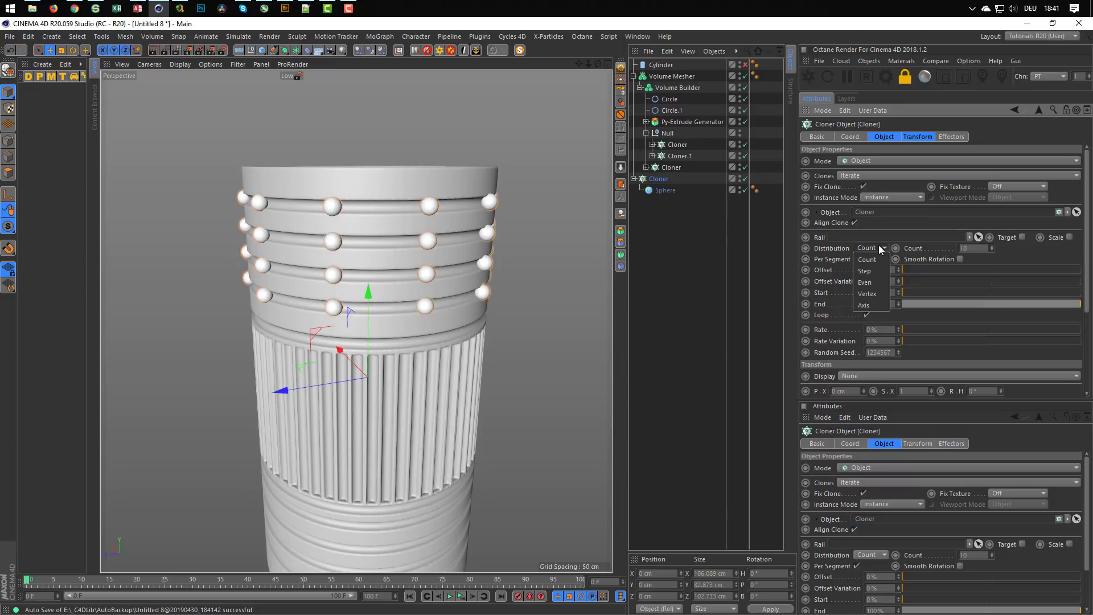
left_click(879, 248)
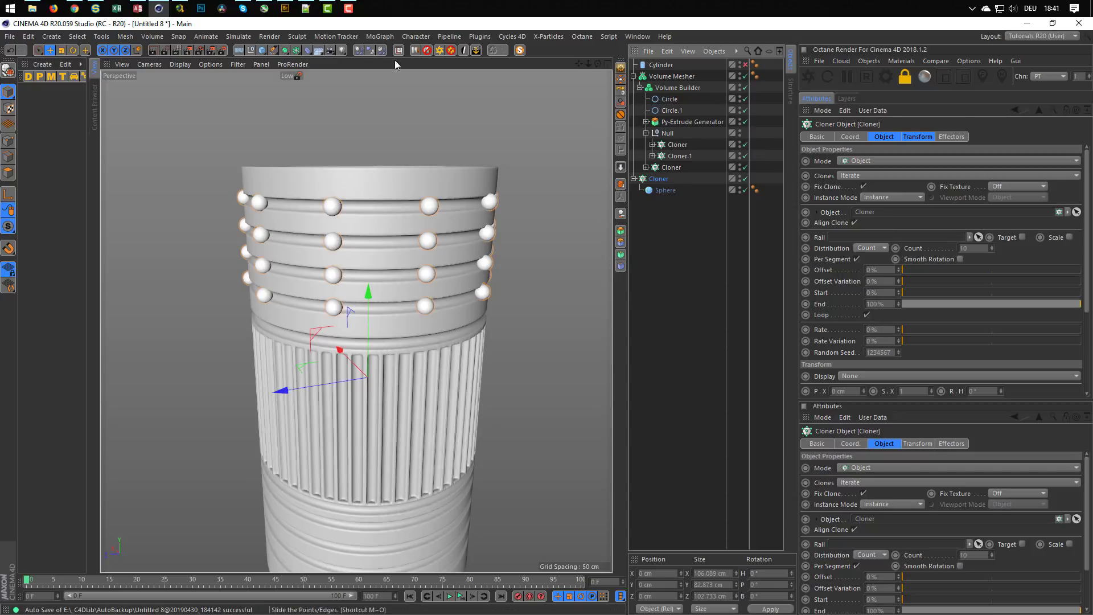
Step: Add a Random effector to the sphere Cloner and place it directly above that Cloner in the hierarchy
left_click(380, 36)
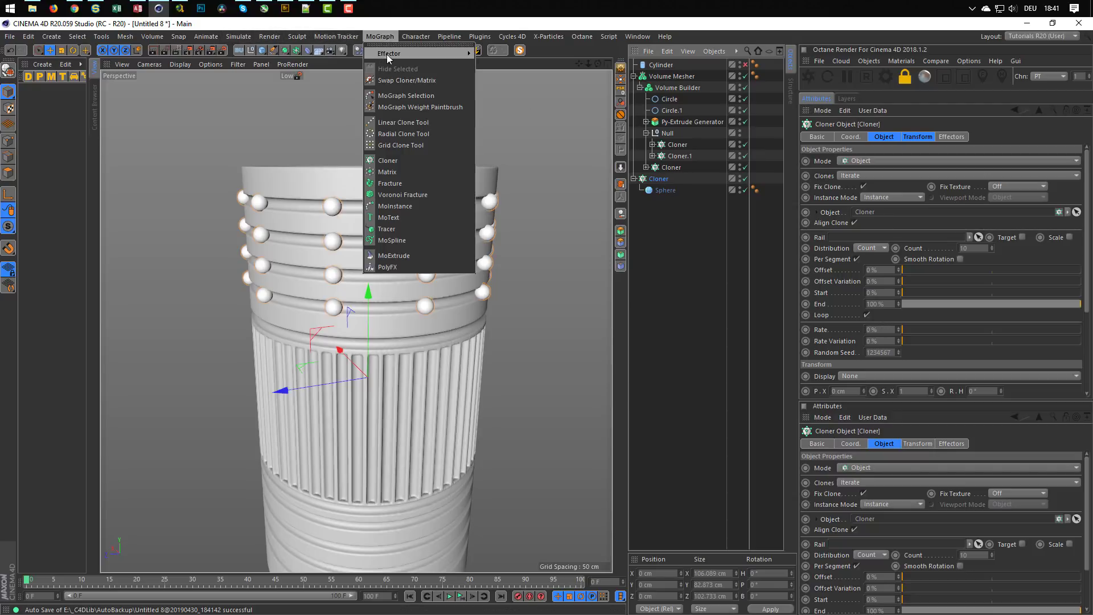
mouse_move(388, 57)
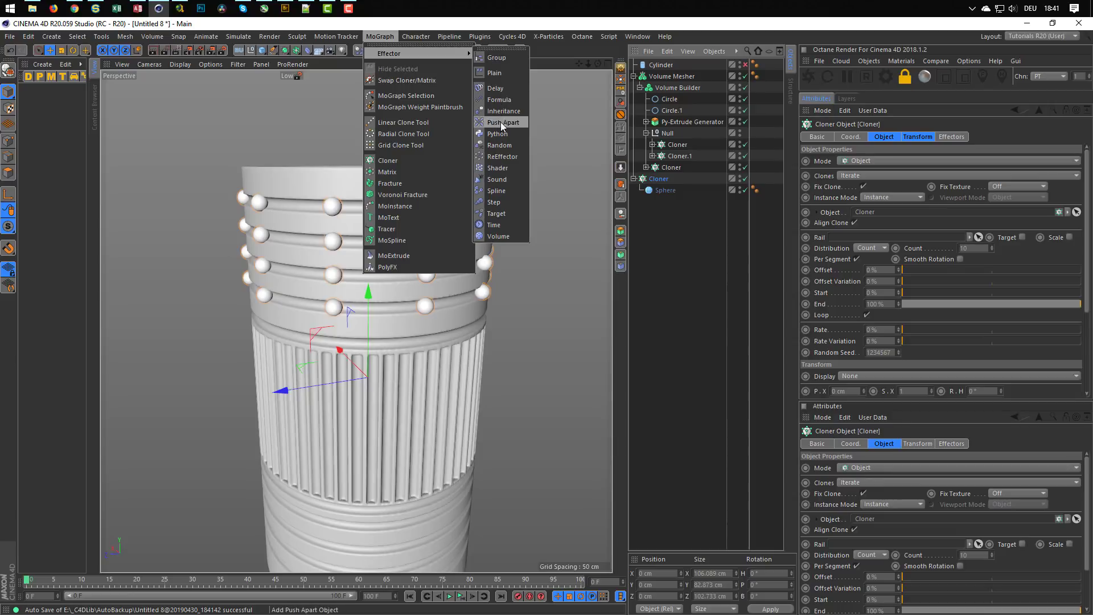
left_click(498, 144)
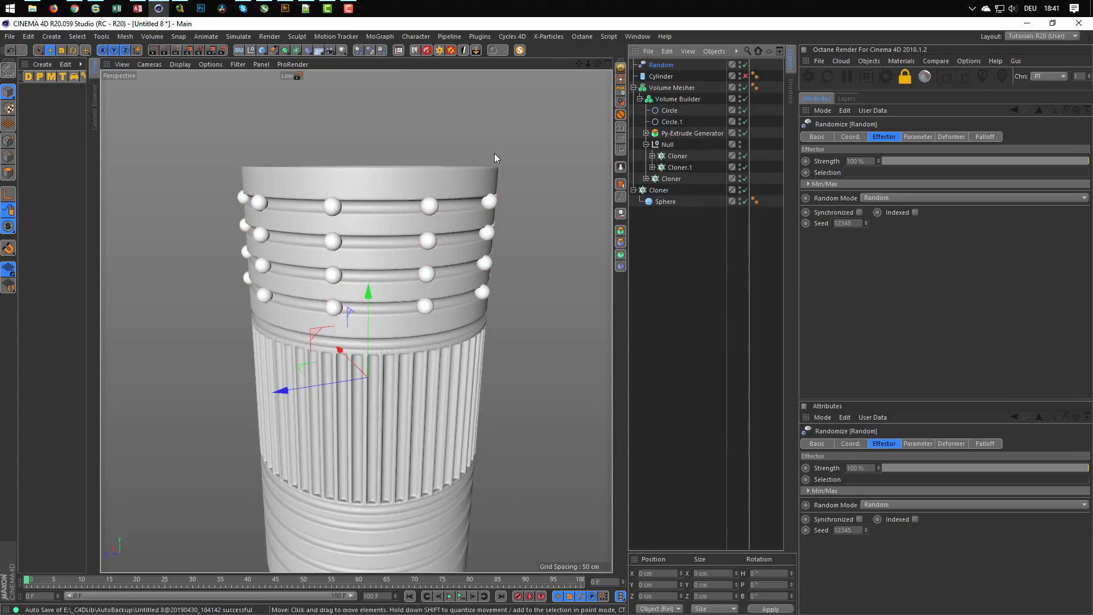
left_click_drag(664, 66, 661, 189)
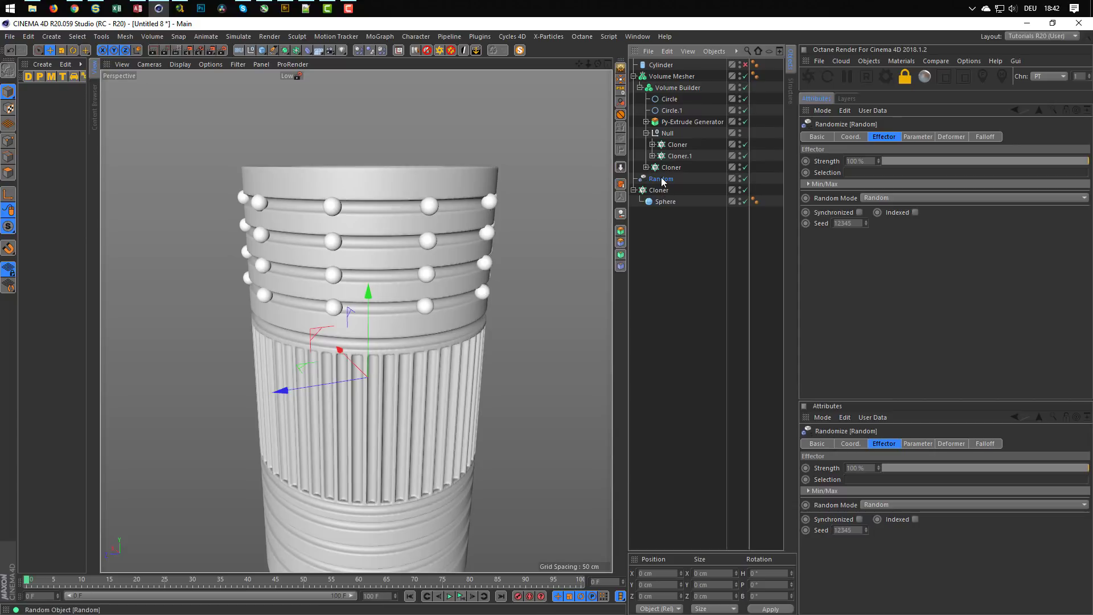
Step: Enable the Random effector's position offset with P.X 0 cm, P.Y -5 cm and P.Z 0 cm
left_click(907, 137)
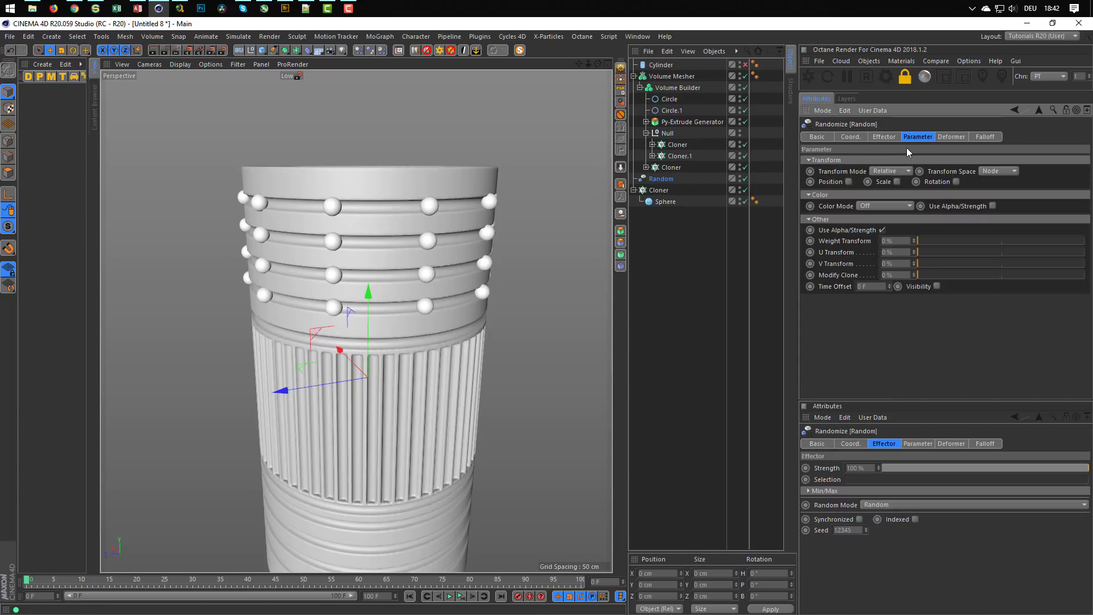
left_click(849, 181)
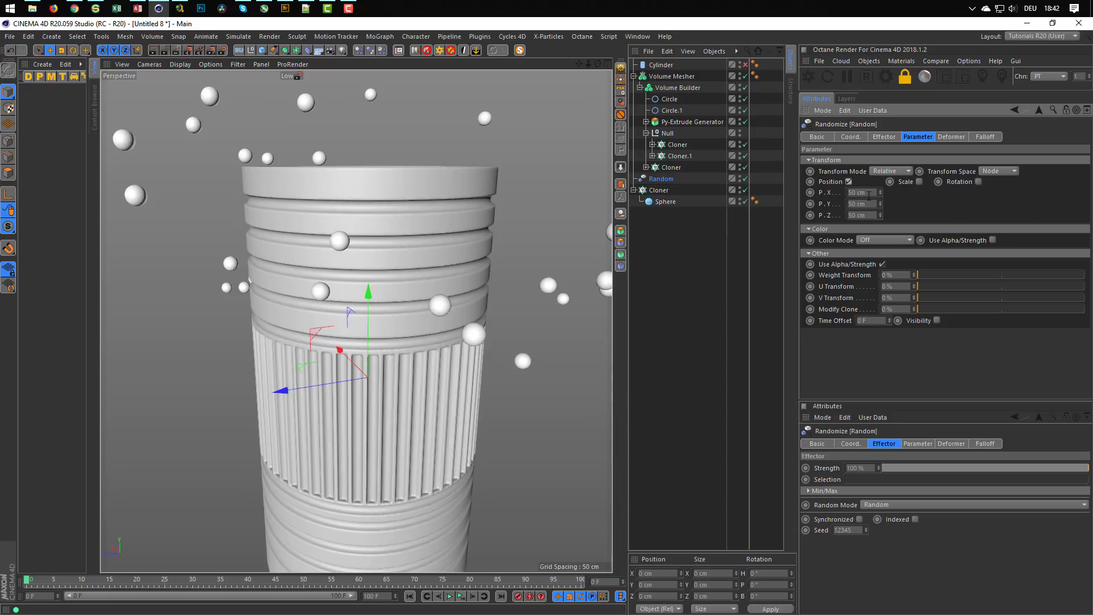
double_click(861, 193)
type("0")
key("Tab")
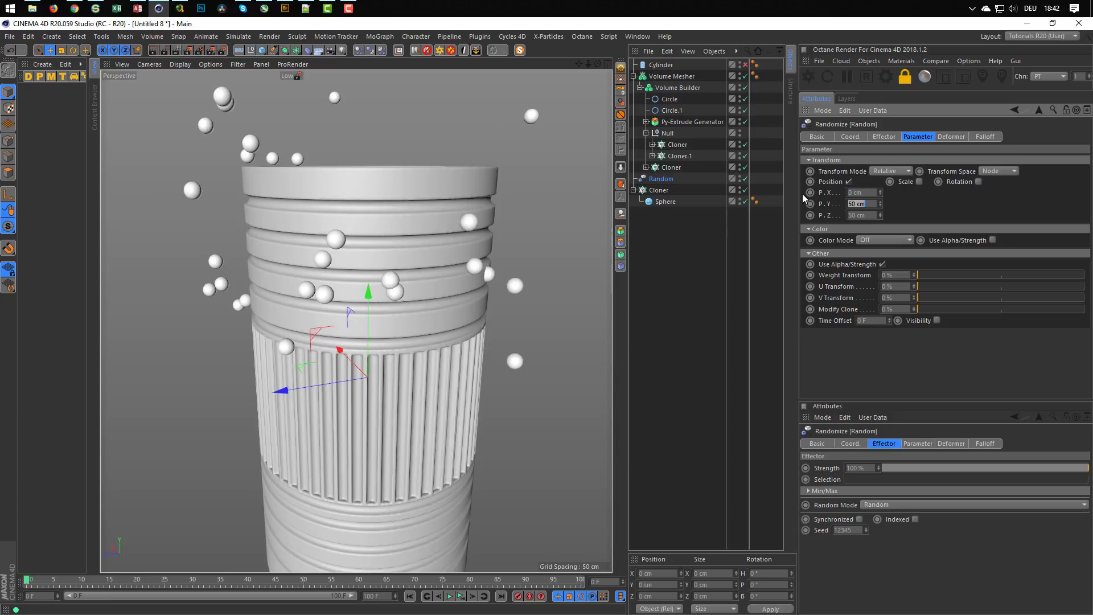
key("Tab")
type("0")
key("Return")
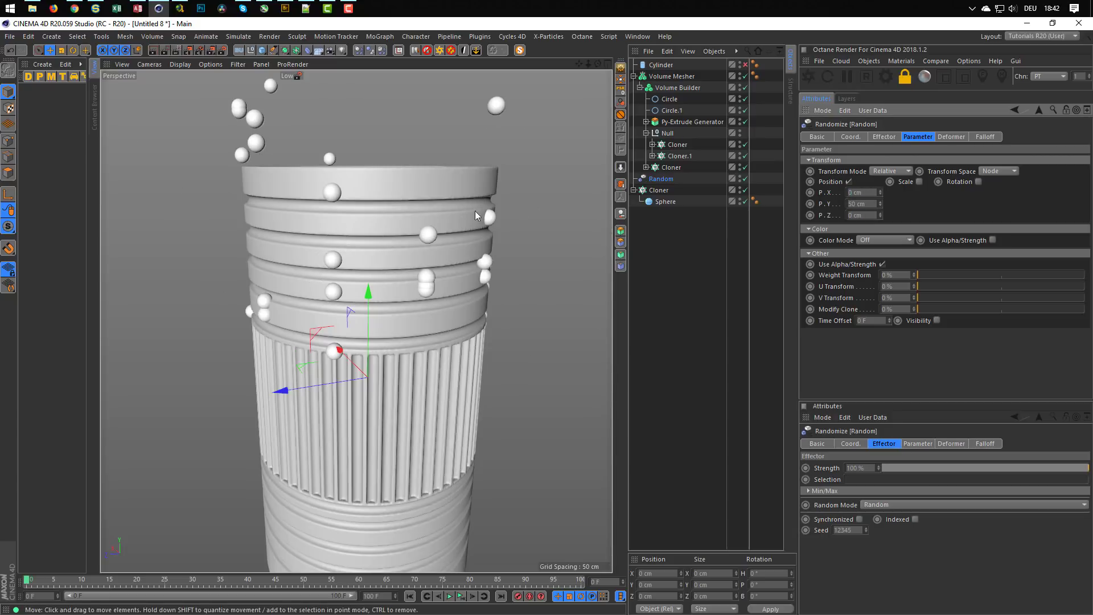
left_click_drag(881, 203, 880, 240)
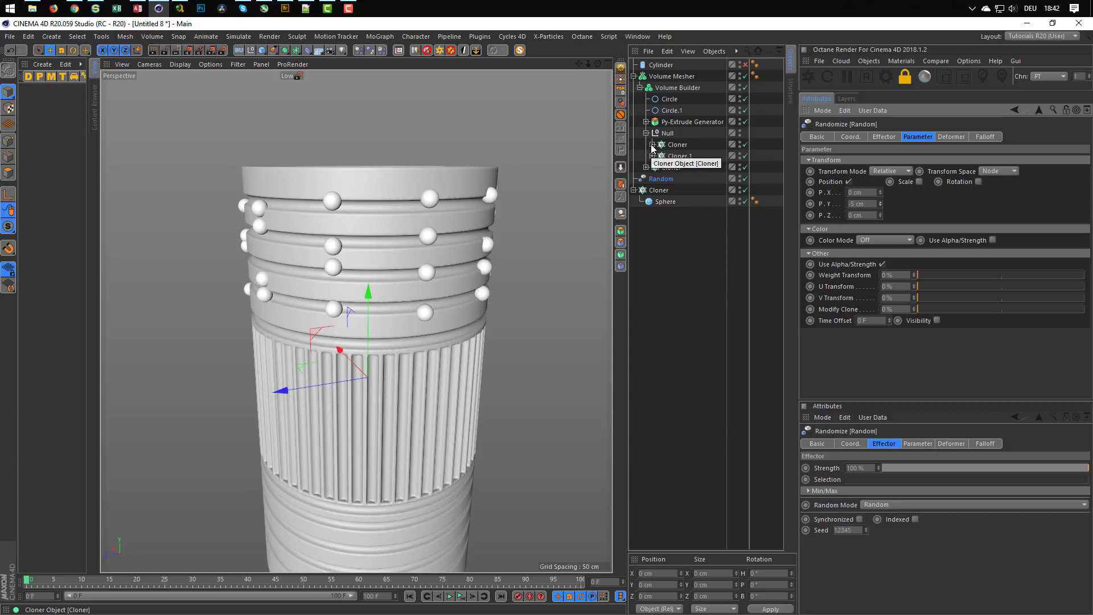
Step: Try a heading rotation in the transform settings of the first Cloner under the Null
left_click(676, 147)
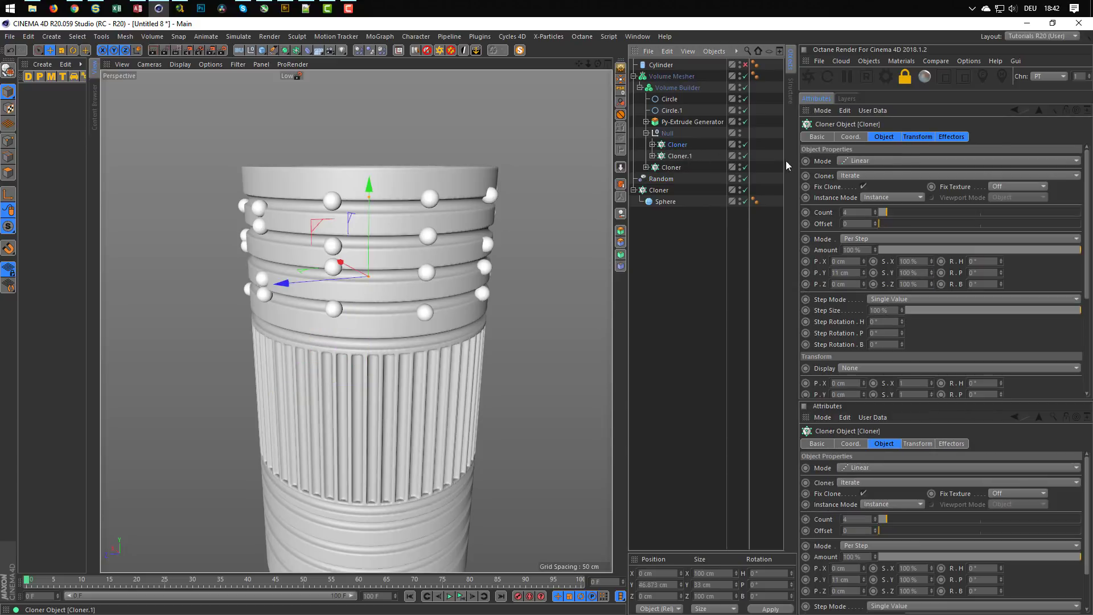
left_click(916, 137)
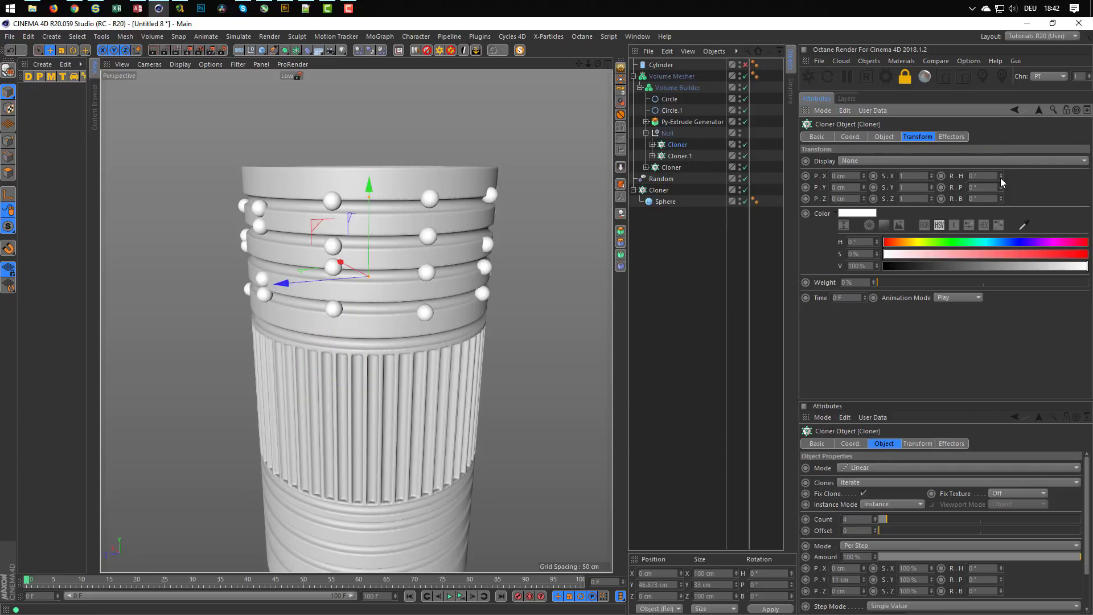
left_click_drag(1002, 174, 1003, 171)
left_click_drag(1001, 176, 1002, 183)
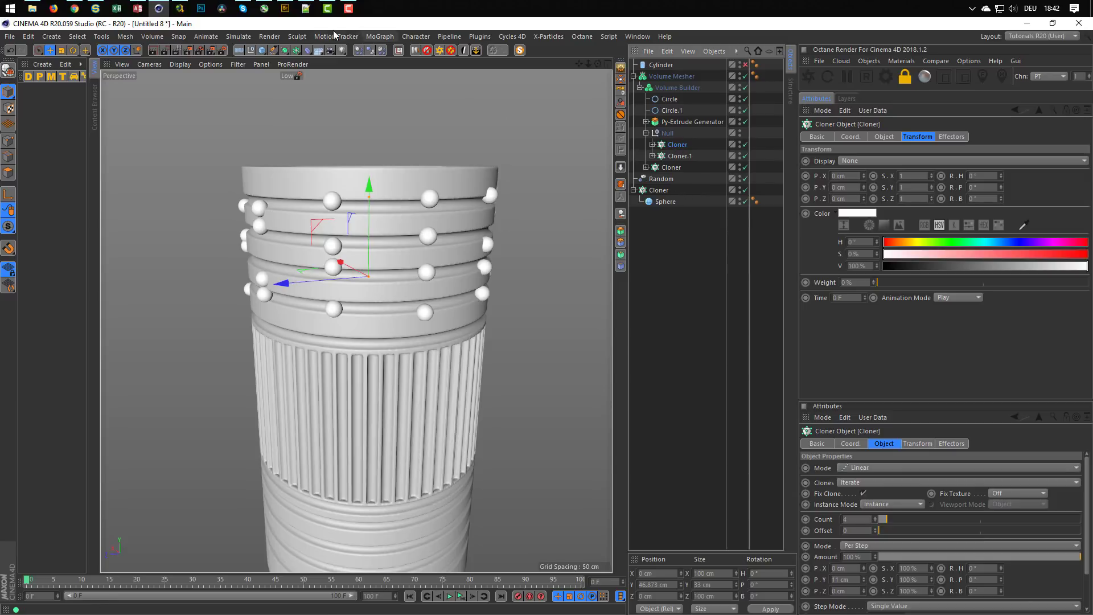
Step: Add a separate Random effector to the first Cloner under the Null
left_click(375, 38)
mouse_move(415, 54)
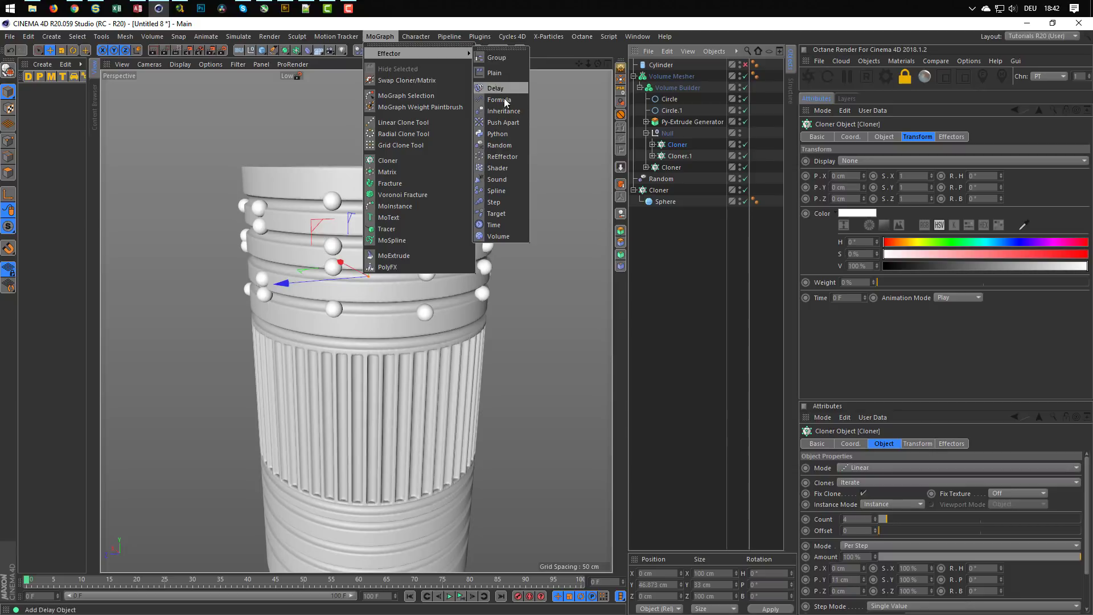
left_click(499, 144)
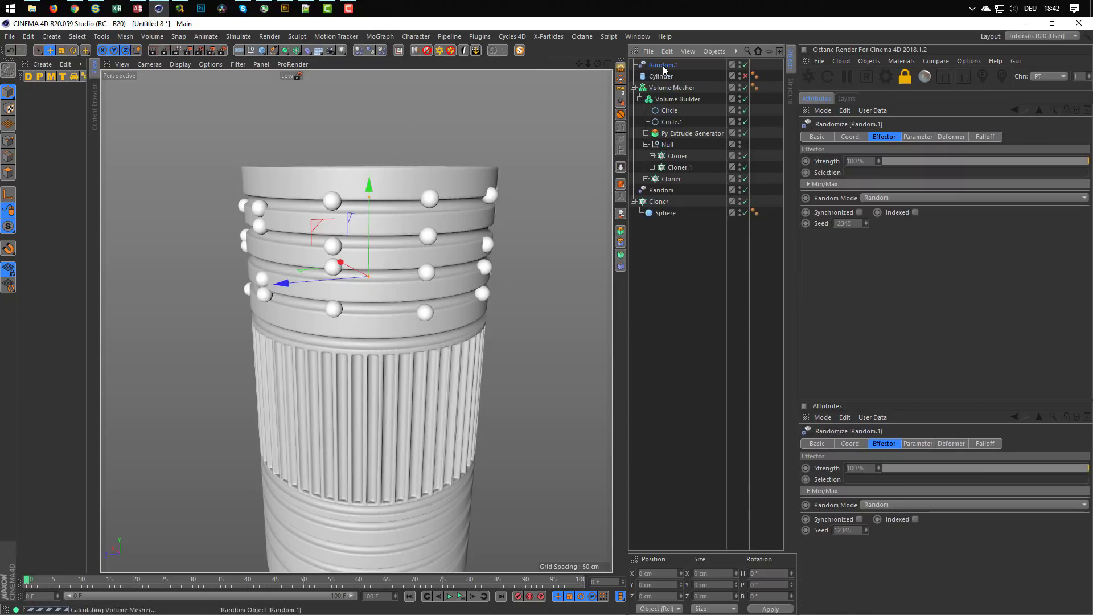
Step: Enable only rotation on the Random.1 effector and set its heading R.H to 24°
left_click(678, 157)
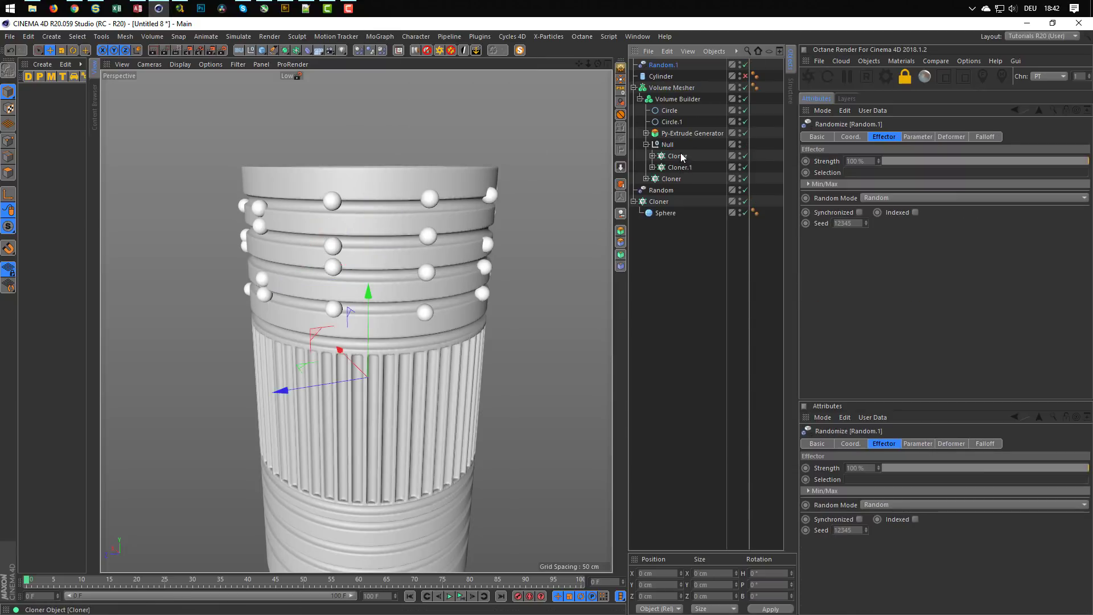
left_click(675, 64)
left_click(916, 137)
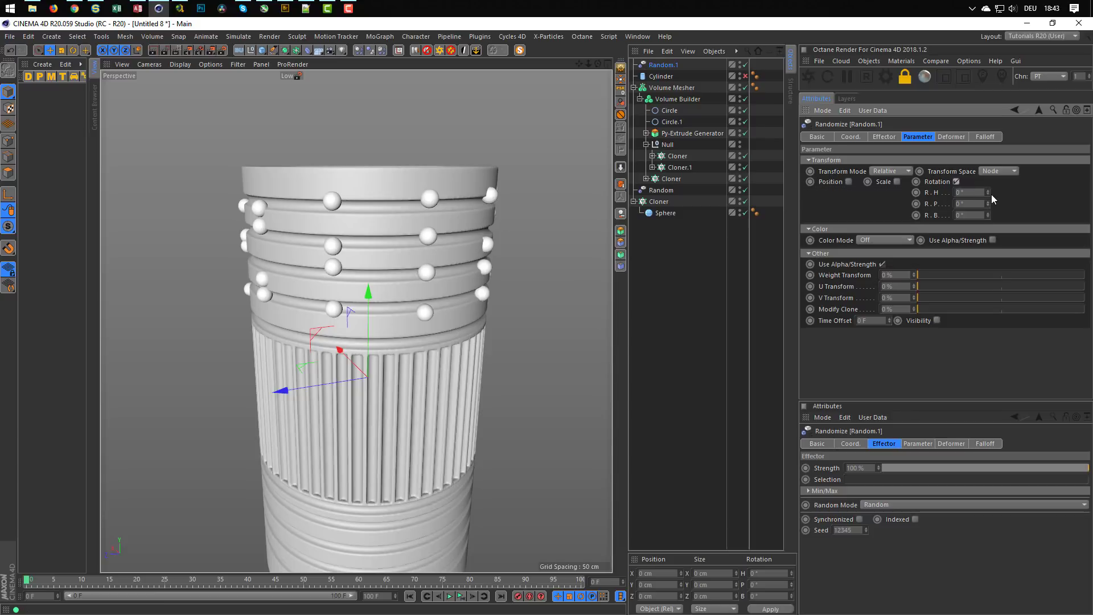
left_click_drag(988, 192, 988, 165)
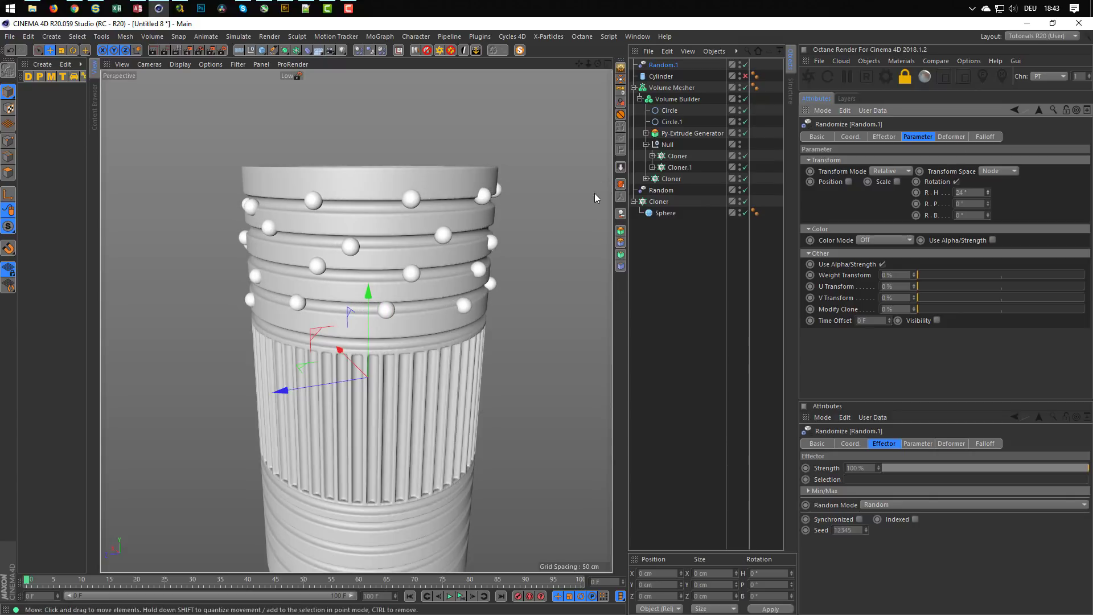
Step: Set the P.Y position offset of the sphere Cloner's Random effector to 5 cm
left_click(664, 202)
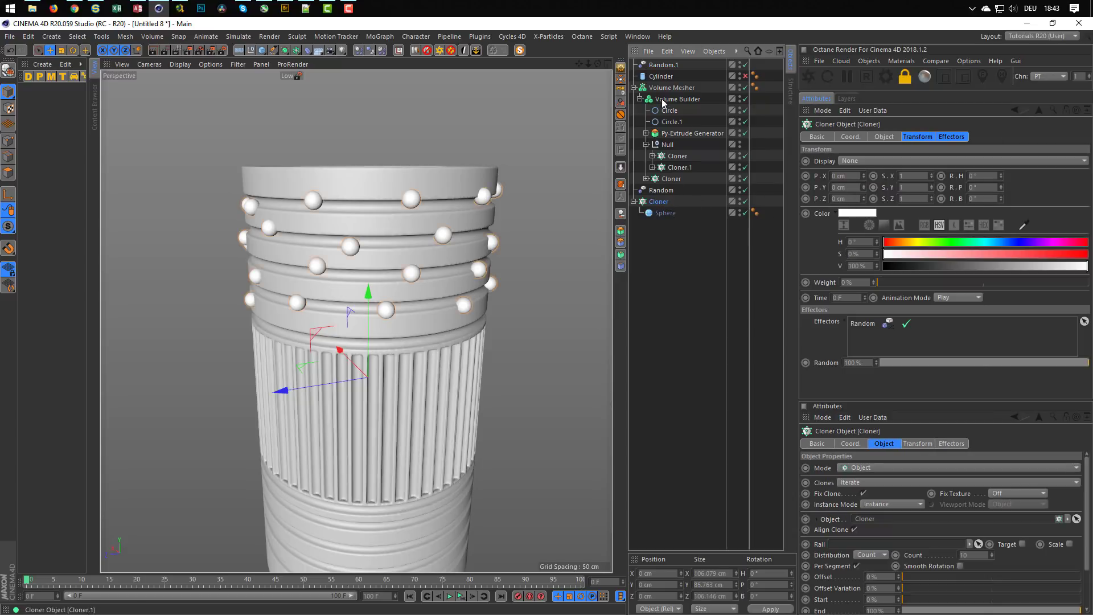
left_click(667, 191)
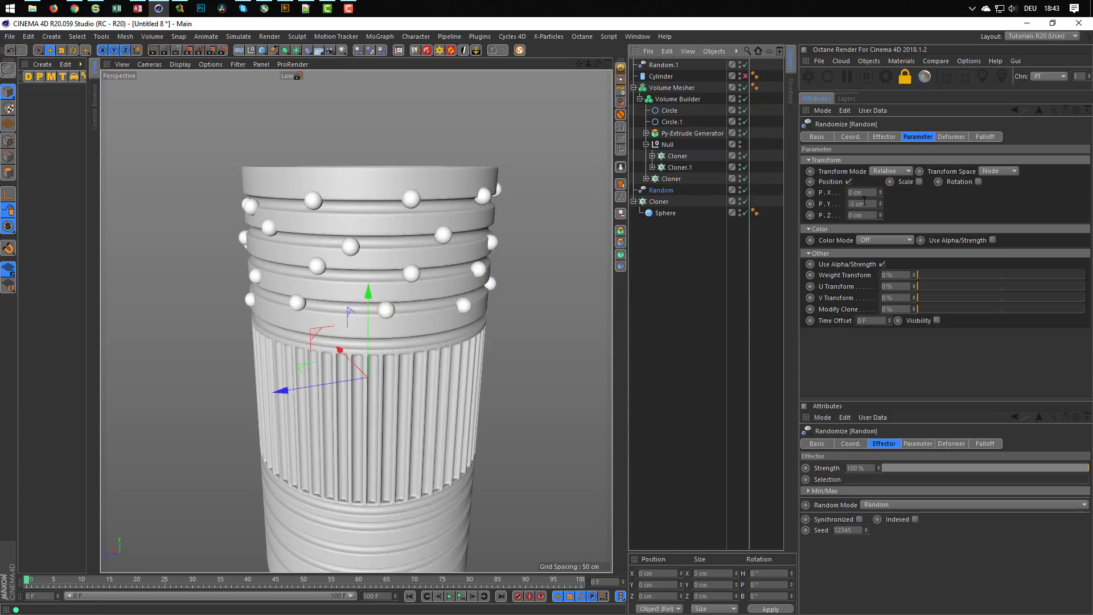
left_click_drag(880, 203, 881, 185)
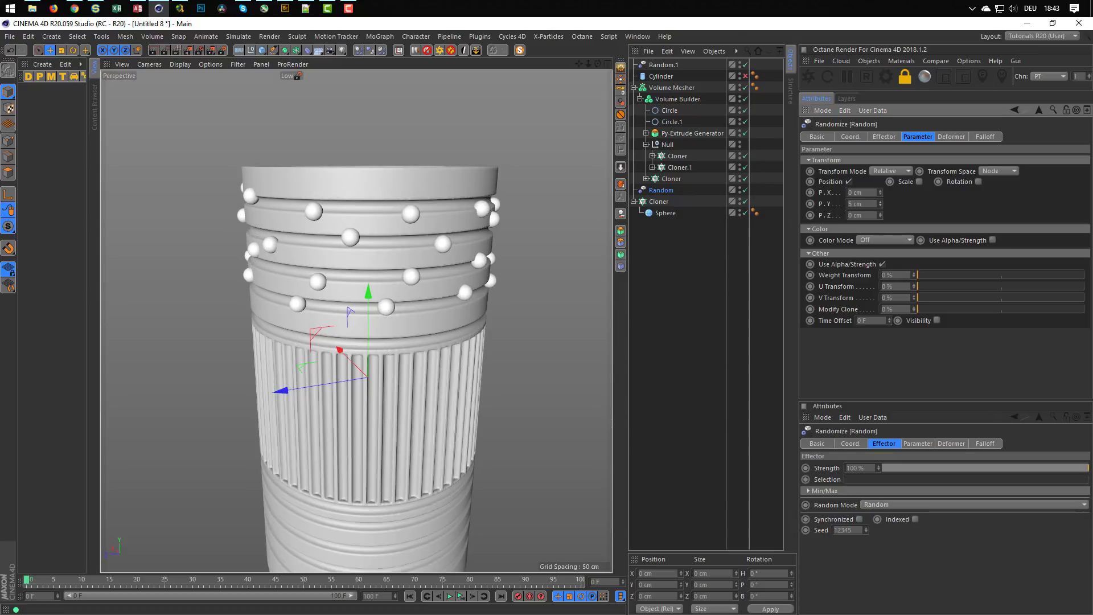
Step: Reduce the sphere Cloner's count to 4 clones per segment
left_click(683, 203)
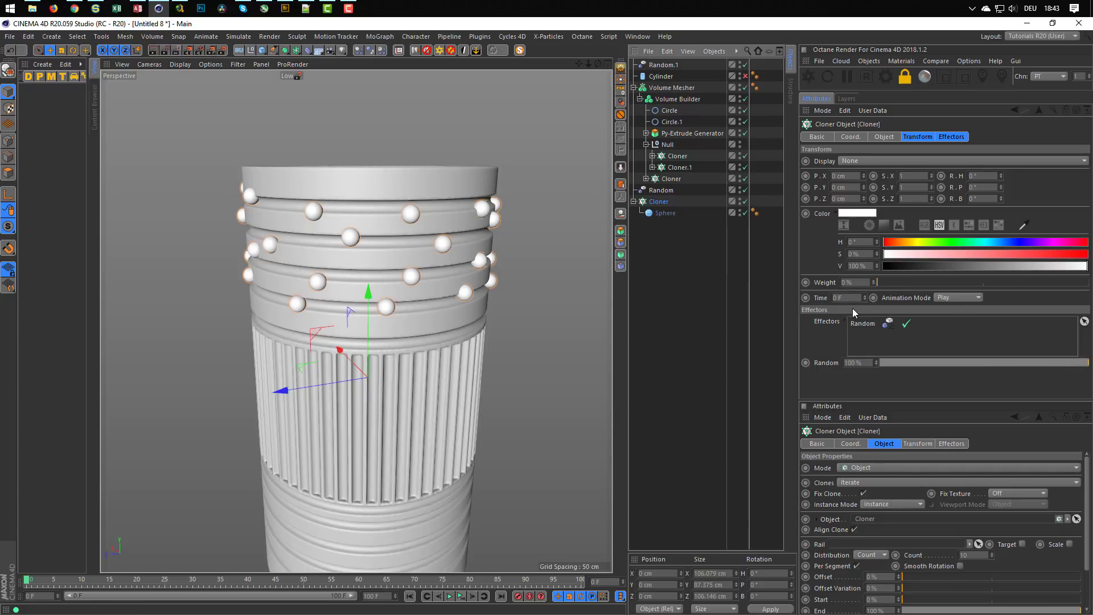
left_click(886, 137)
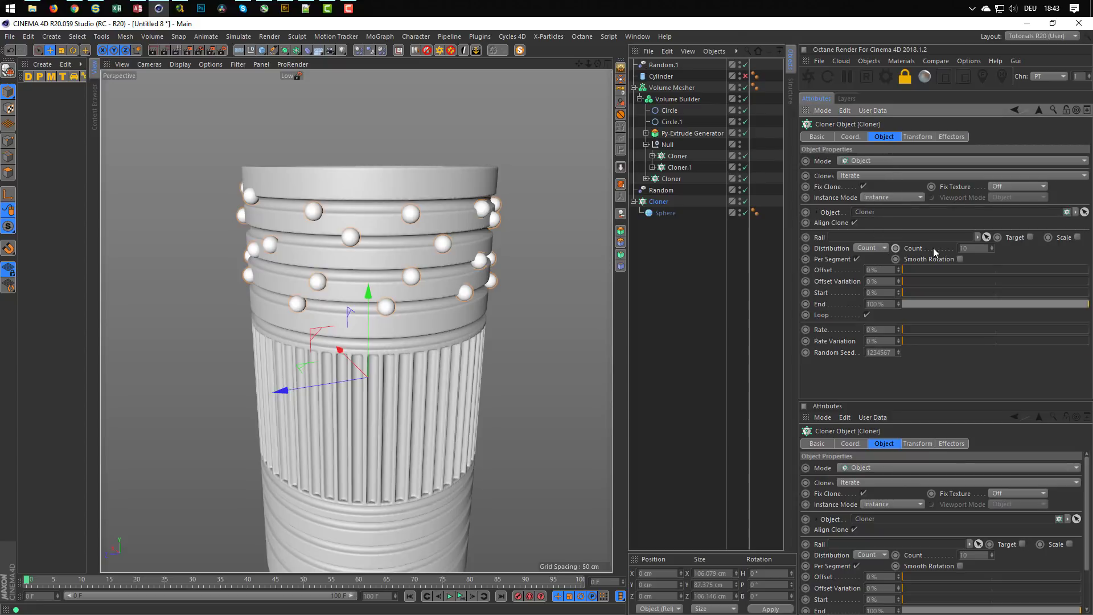
left_click(992, 249)
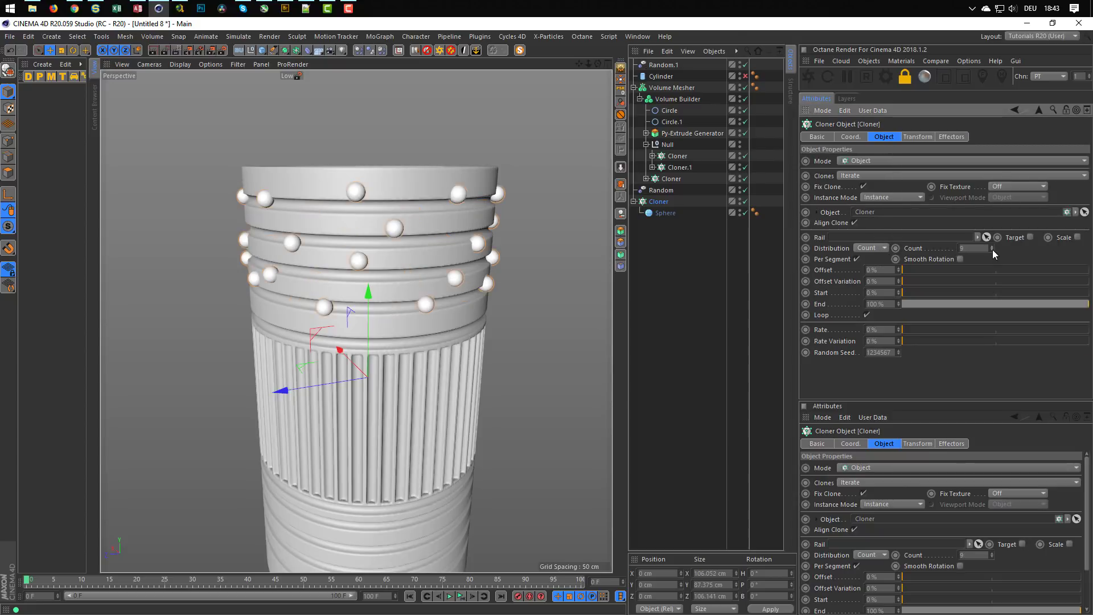
left_click(992, 249)
left_click(992, 250)
left_click(992, 250)
left_click(992, 249)
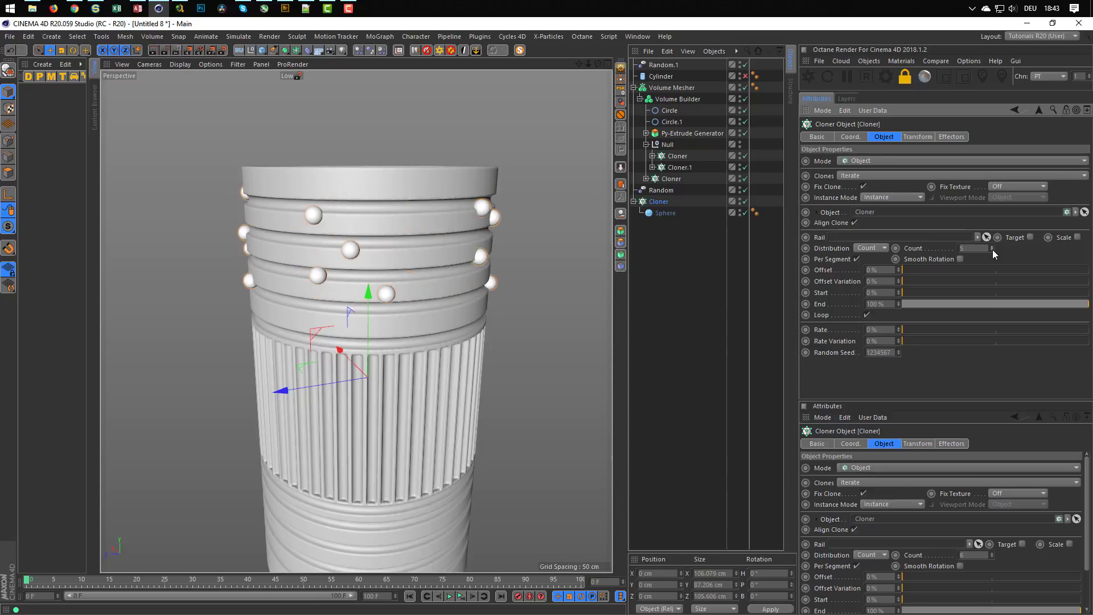
left_click(992, 250)
left_click(993, 250)
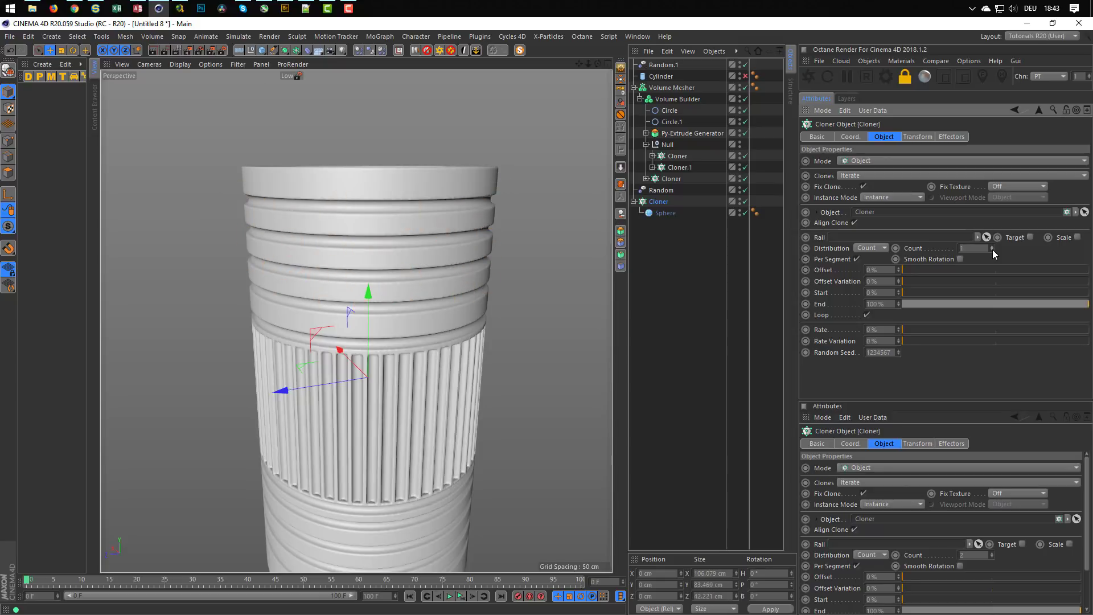
left_click(992, 245)
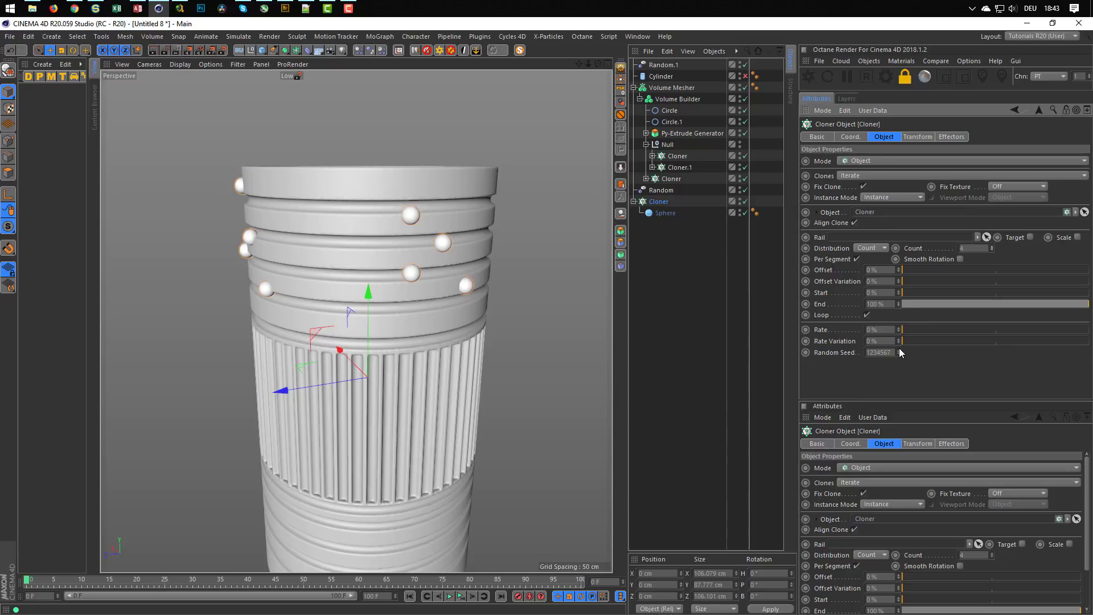
Step: Set the seed of the sphere Cloner's Random effector to 12347
left_click(663, 191)
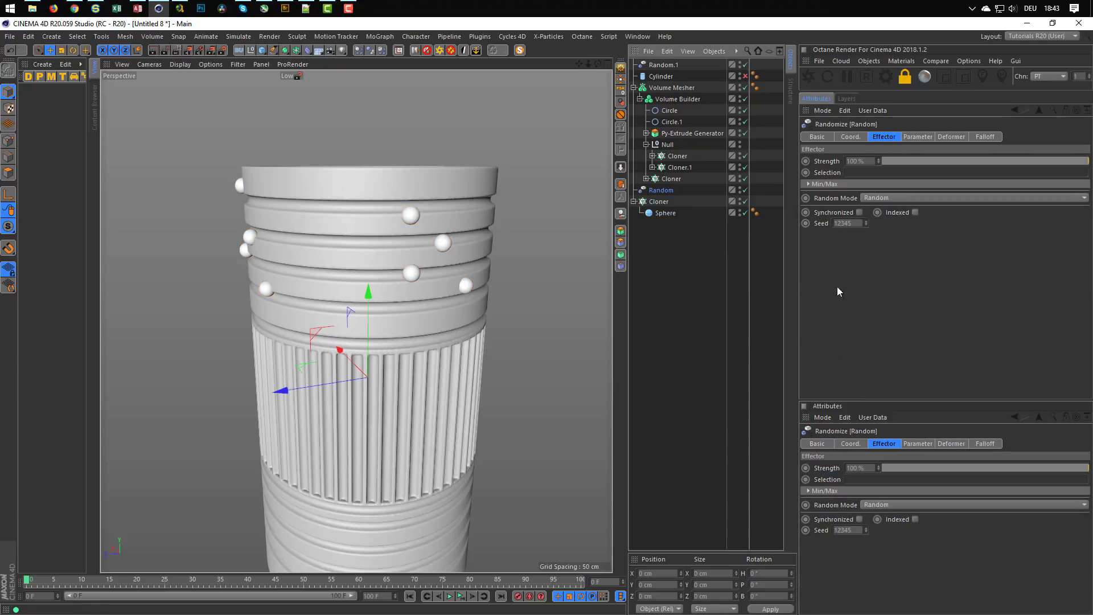
left_click(865, 221)
left_click(866, 221)
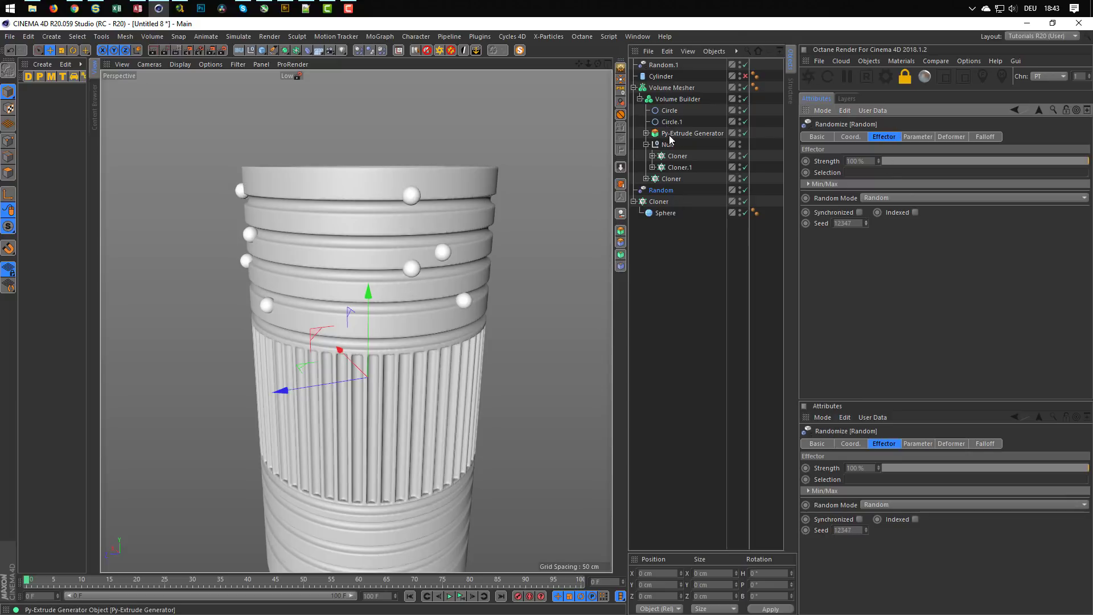
Step: Set the Random.1 effector's heading rotation R.H to 360° and its seed to 12348
left_click(677, 155)
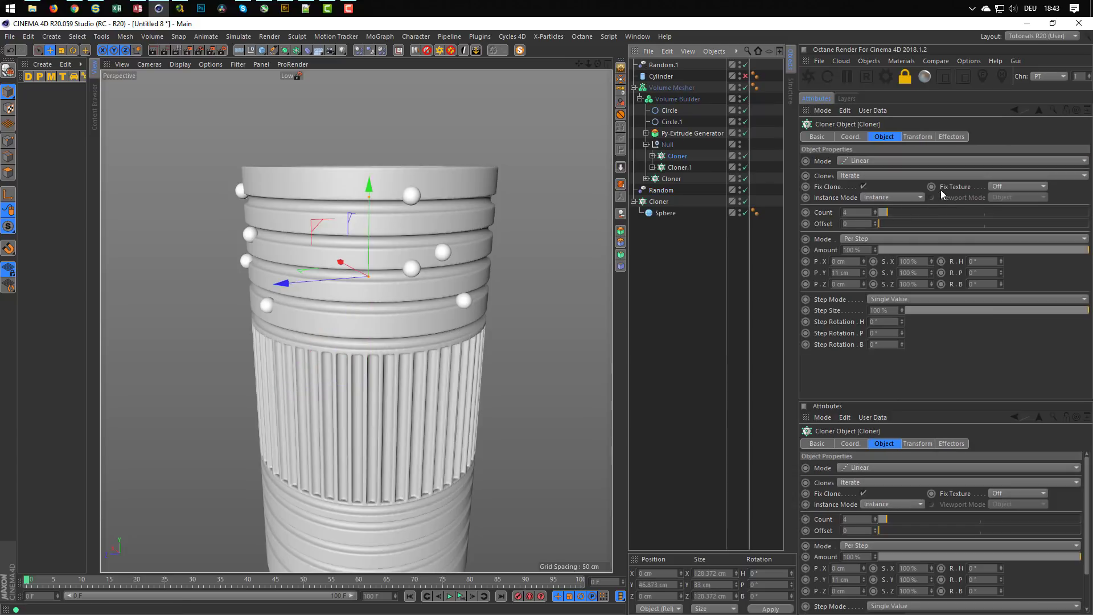
left_click(659, 64)
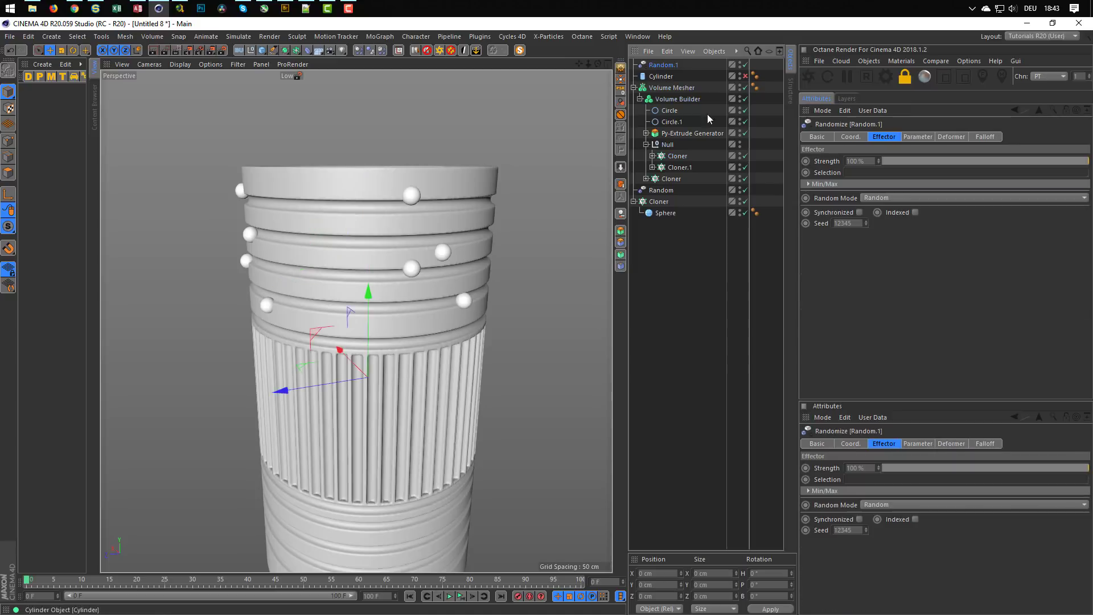
left_click(919, 136)
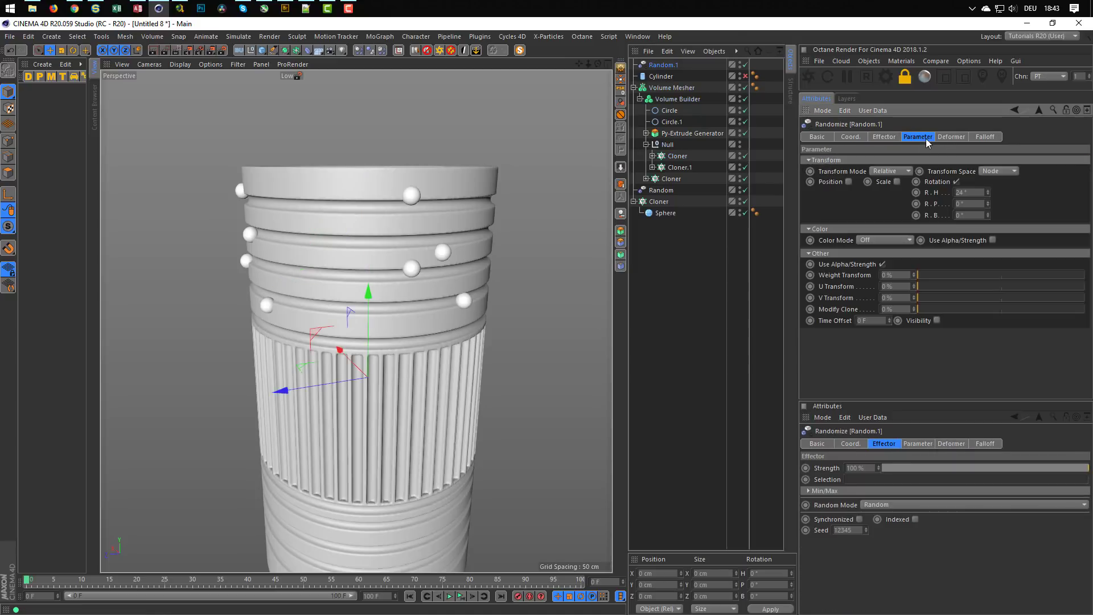
left_click(988, 190)
left_click(988, 190)
double_click(977, 192)
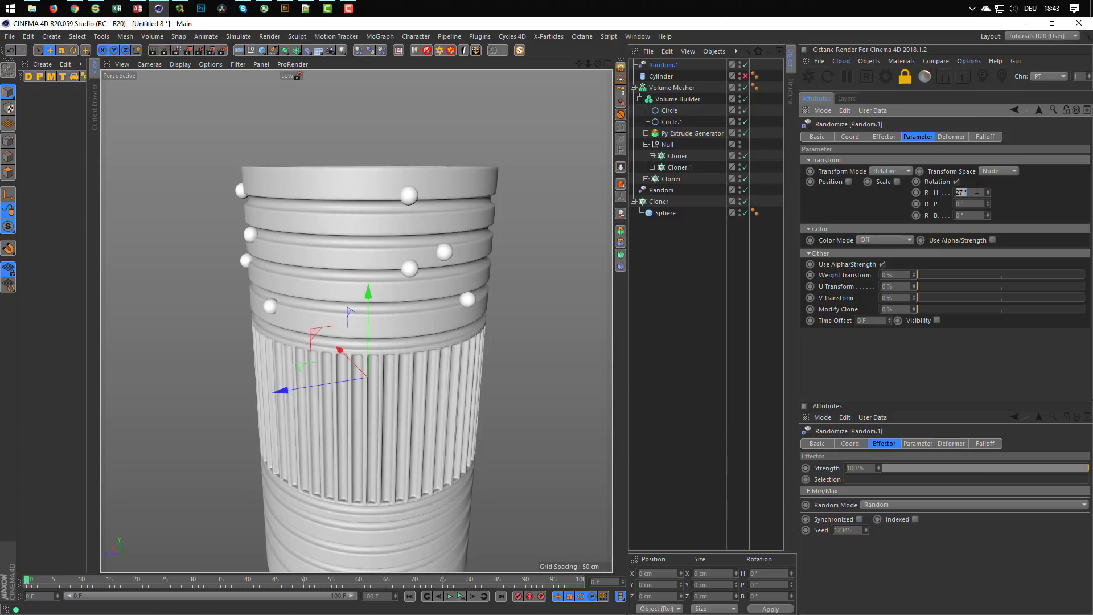
type("360")
key("Return")
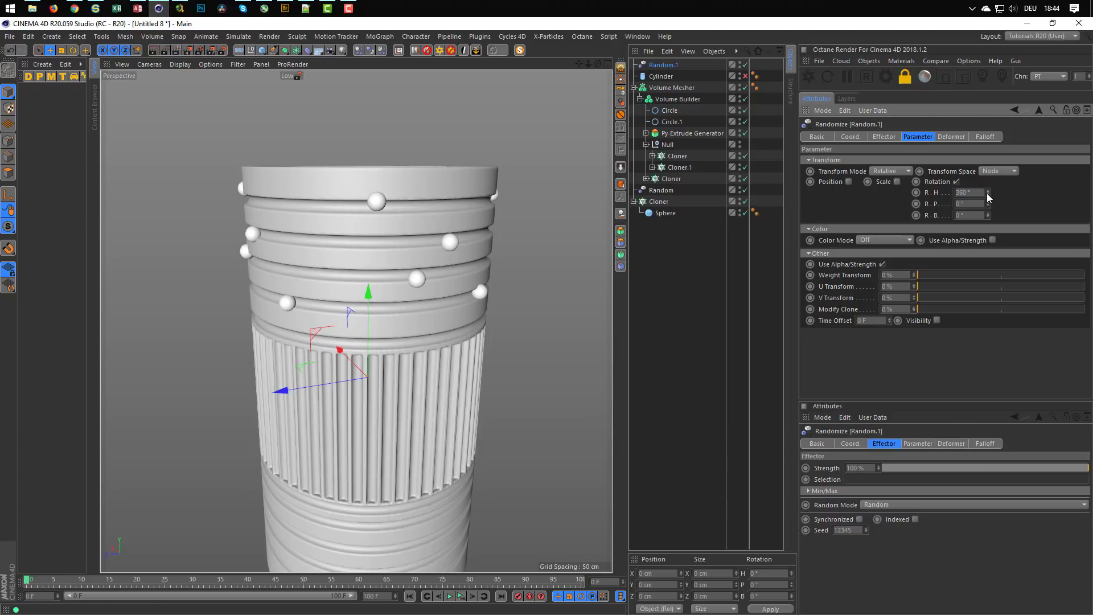
left_click(883, 138)
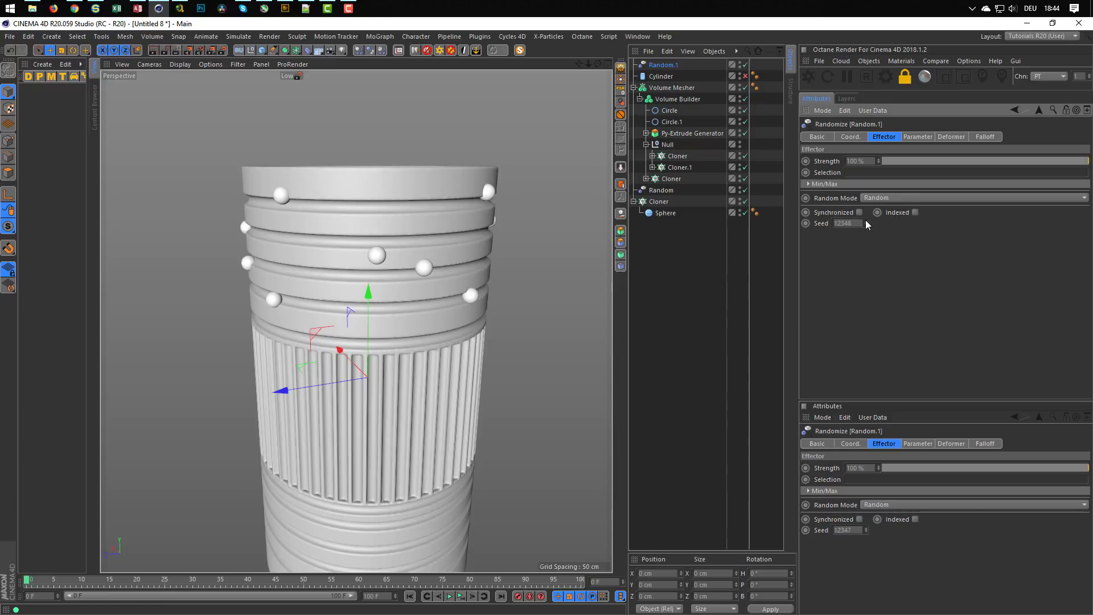
left_click(865, 222)
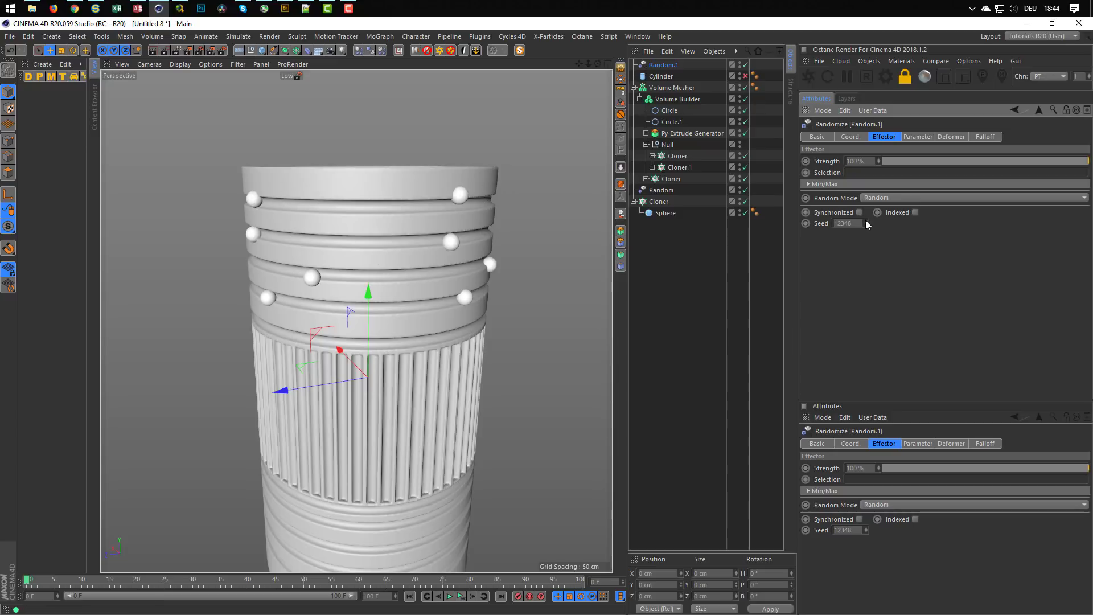
Step: Set the radius of the cloned Sphere to 4 cm
left_click(662, 212)
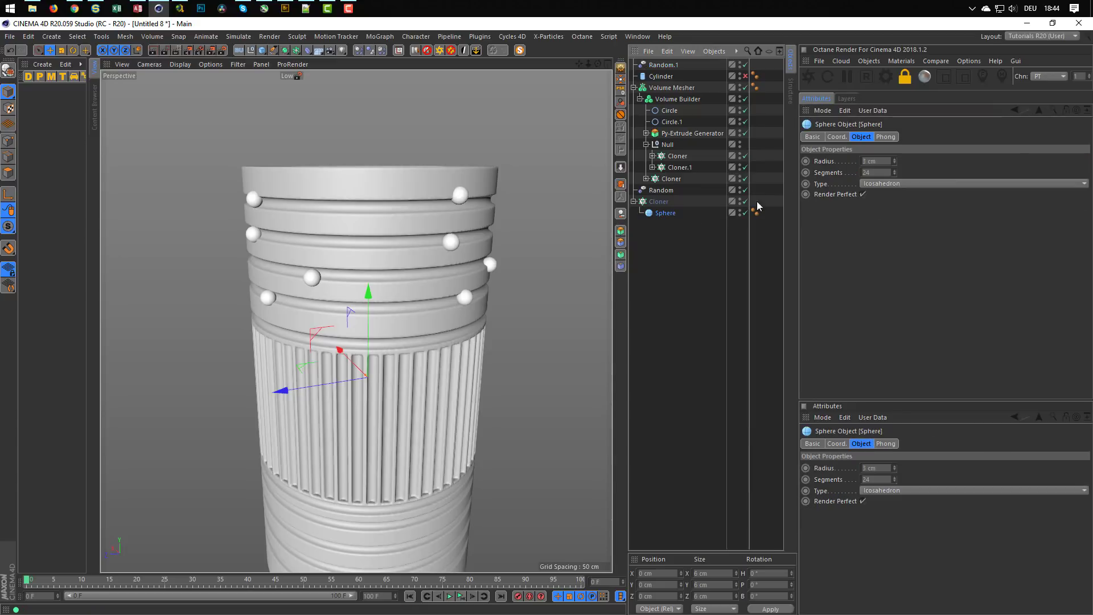
left_click(870, 161)
type("4")
key("Return")
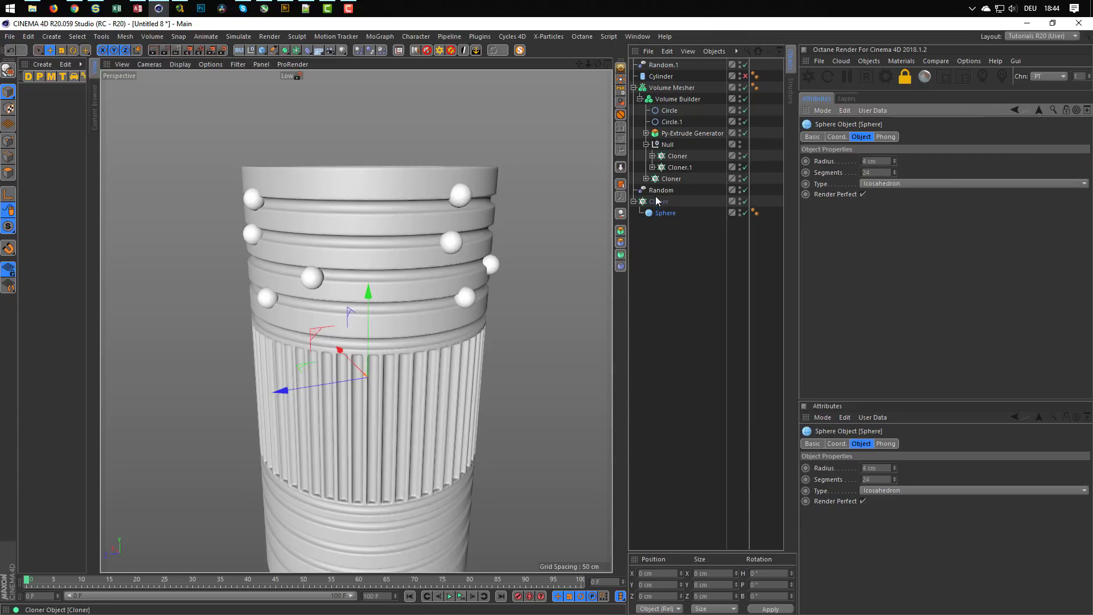
Step: Make the sphere Cloner a child of the Volume Builder, below the existing Cloner, with the Null collapsed
left_click(640, 100)
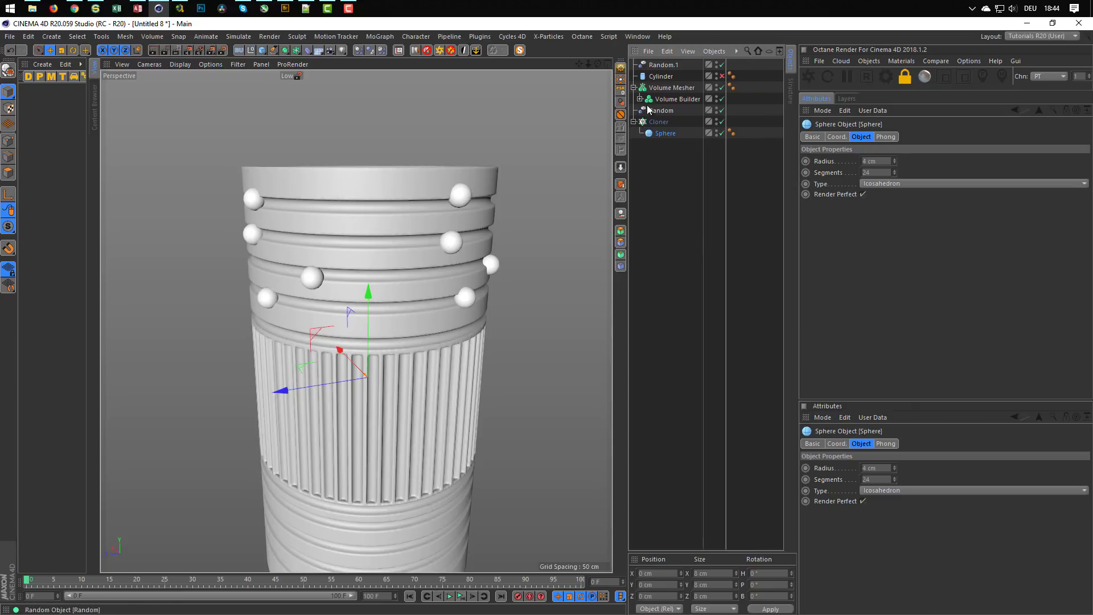
left_click(640, 99)
left_click(646, 145)
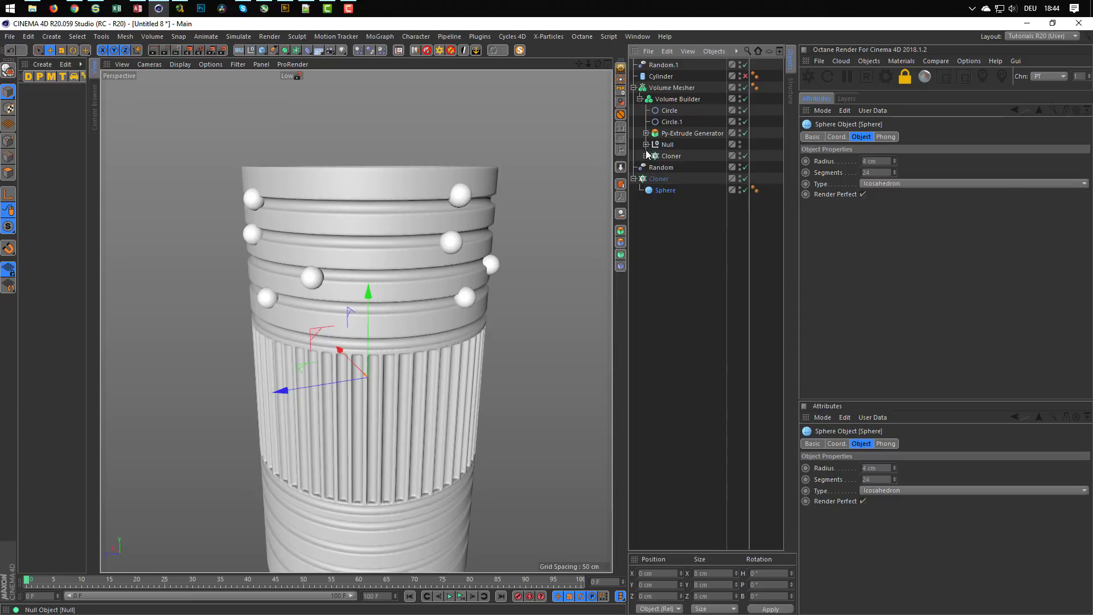
left_click_drag(659, 178, 669, 166)
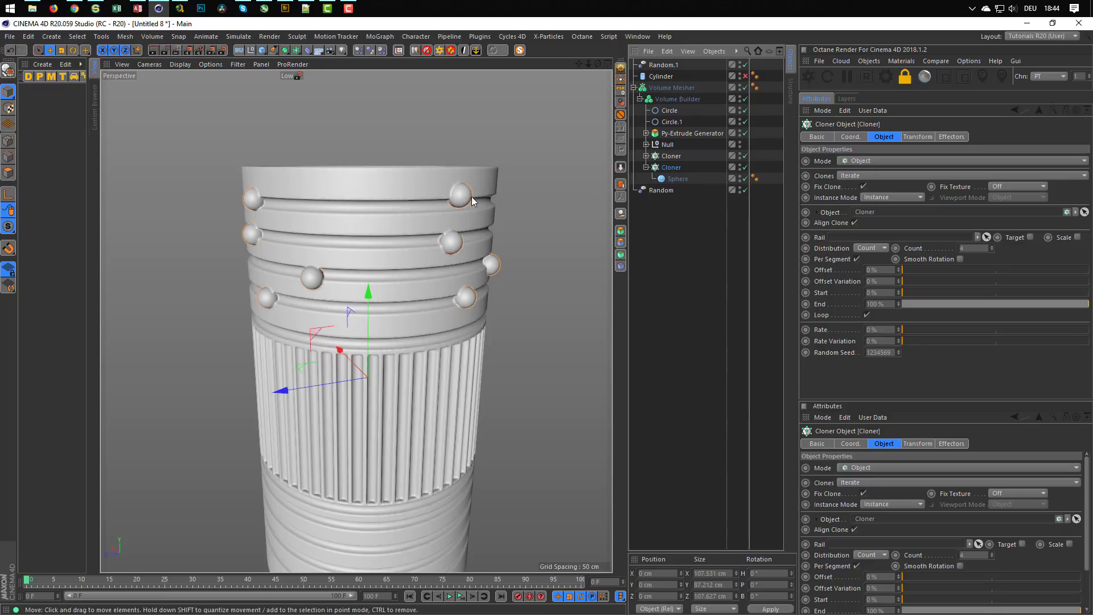
Step: In the Volume Builder's object list, place the sphere Cloner directly below the Smooth Layer and set its mode to Subtract
left_click(678, 100)
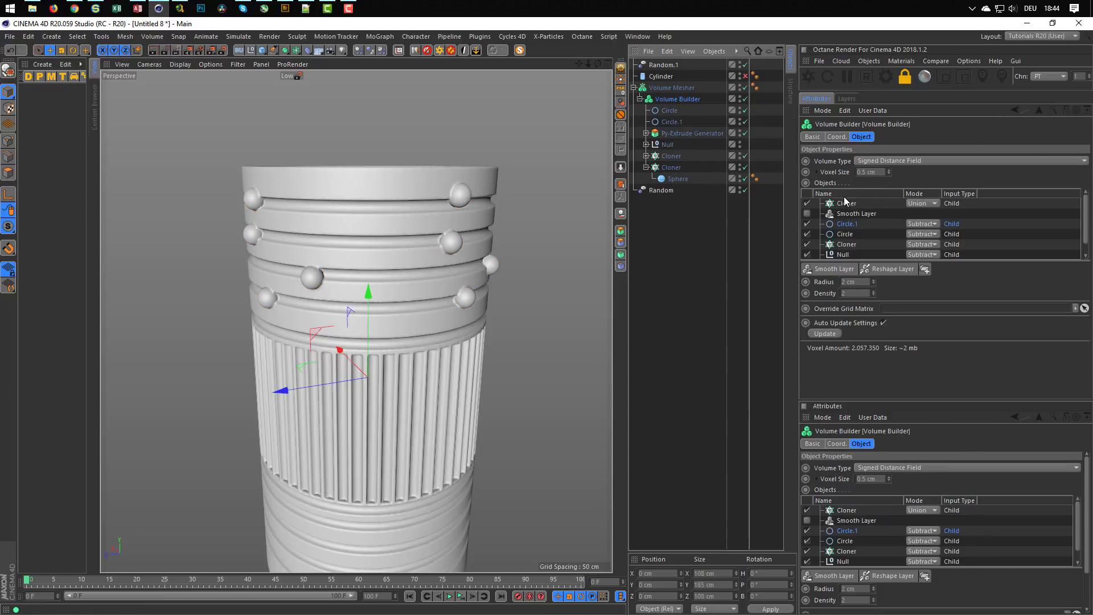
left_click_drag(845, 203, 849, 216)
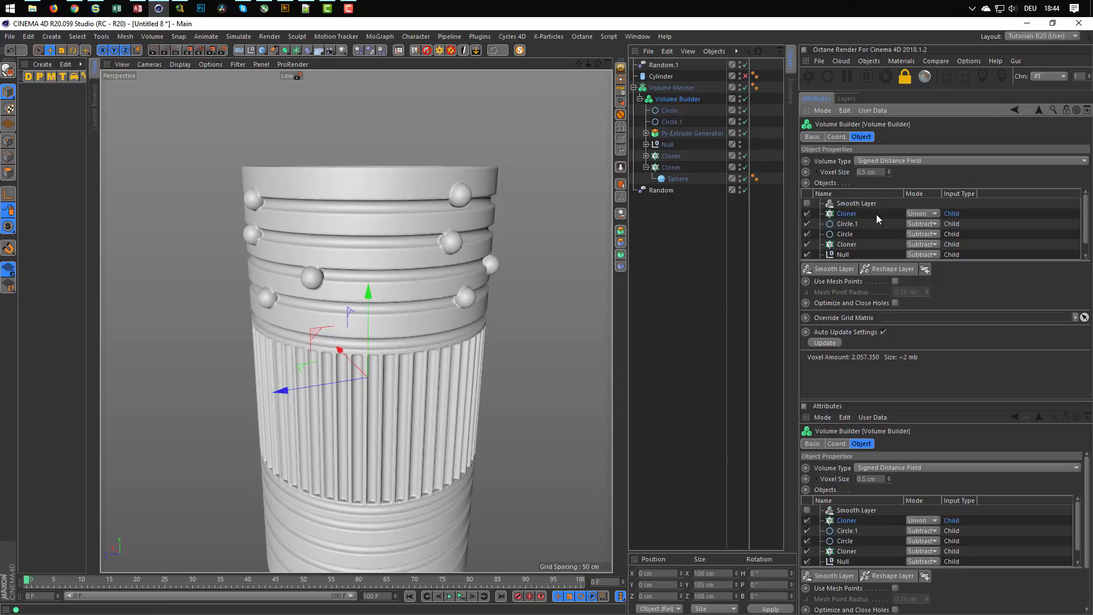
left_click(929, 215)
left_click(928, 238)
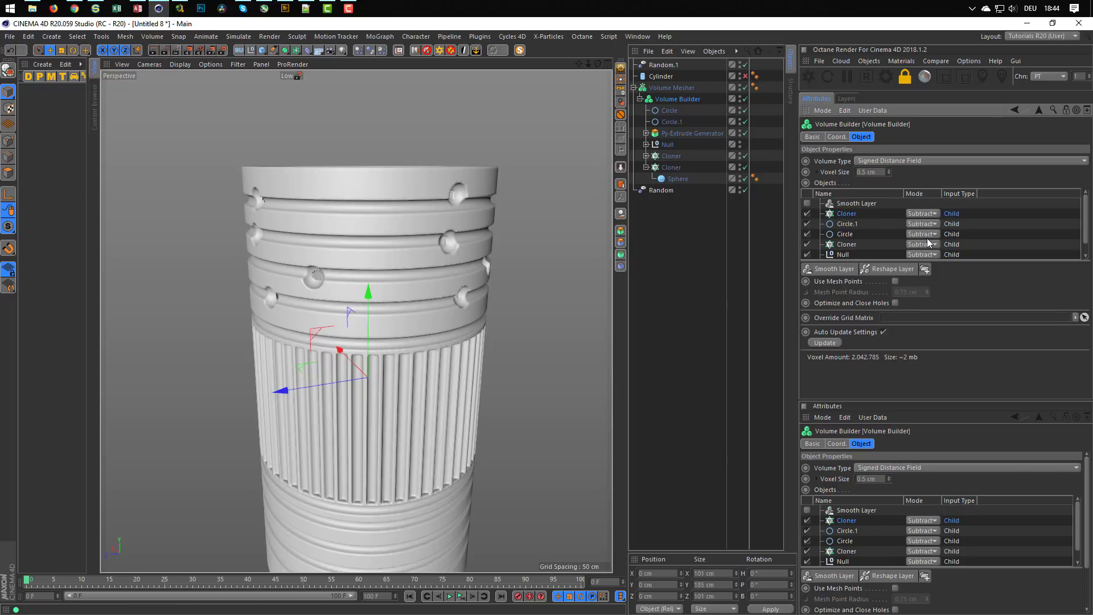
Step: Turn the Smooth Layer of the Volume Builder back on
left_click_drag(525, 225, 424, 227, "alt")
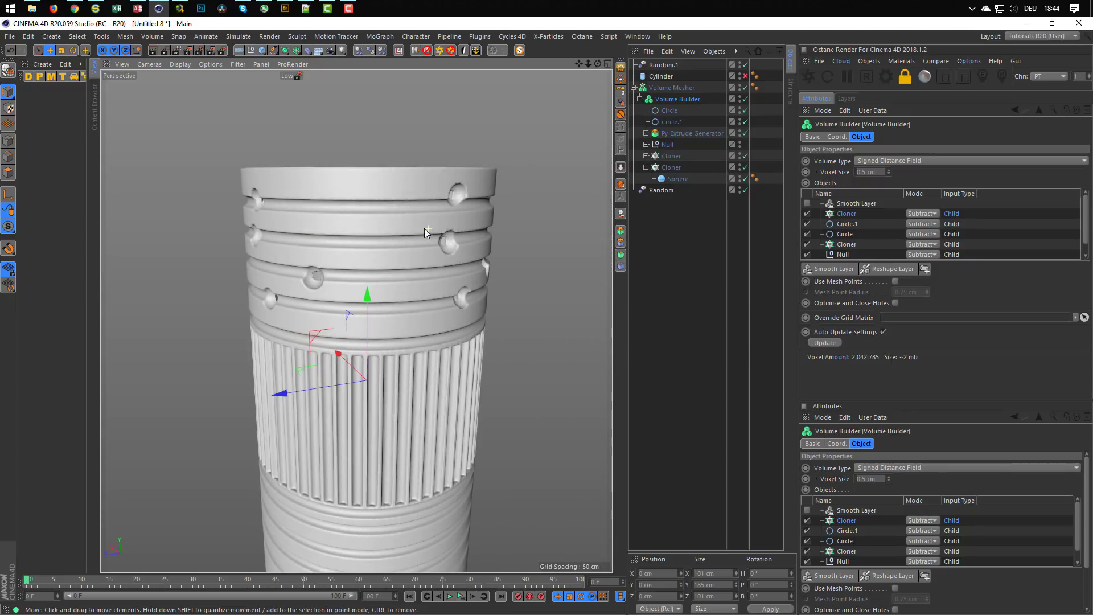
left_click(808, 204)
left_click_drag(449, 265, 499, 260, "alt")
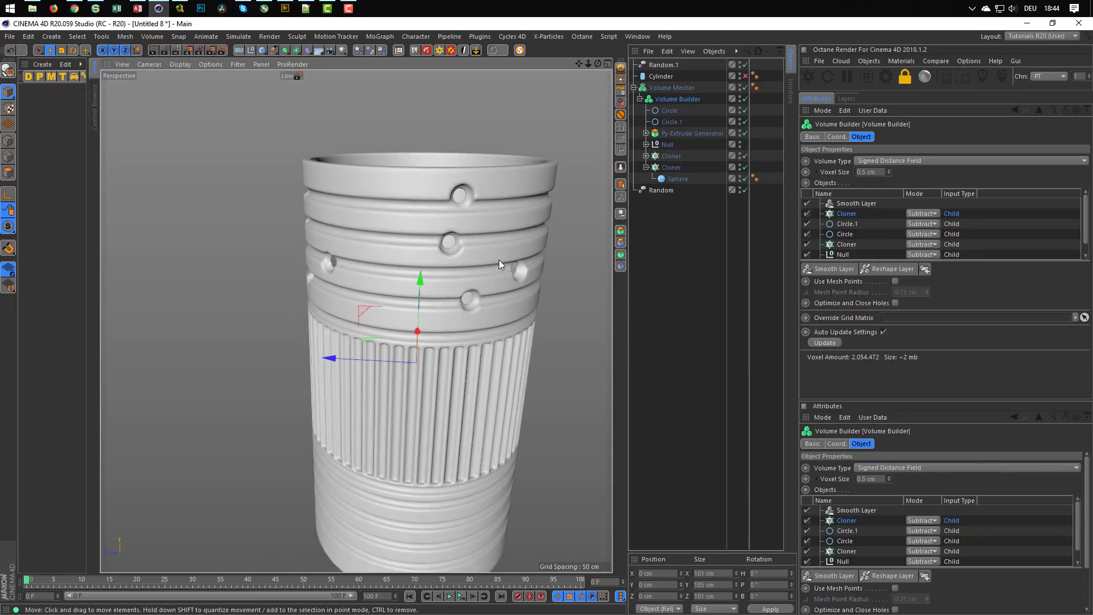
Step: Examine the ferrule from several angles and distances, checking the subtracted sphere dents along the grooves
right_click_drag(499, 260, 496, 284, "alt")
left_click_drag(496, 285, 508, 297, "alt")
middle_click_drag(508, 297, 406, 311, "alt")
mouse_move(390, 284)
left_mouse_down("alt")
mouse_move(606, 282)
mouse_move(369, 287)
mouse_move(431, 271)
mouse_move(445, 279)
left_mouse_up("alt")
right_click_drag(445, 279, 363, 323, "alt")
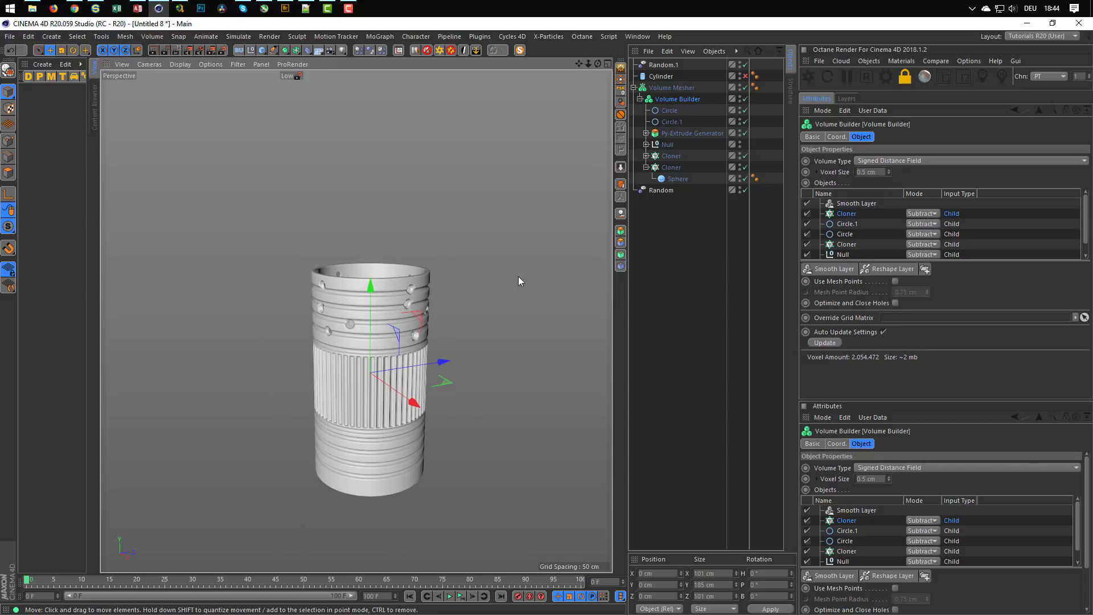
middle_click_drag(414, 316, 357, 252, "alt")
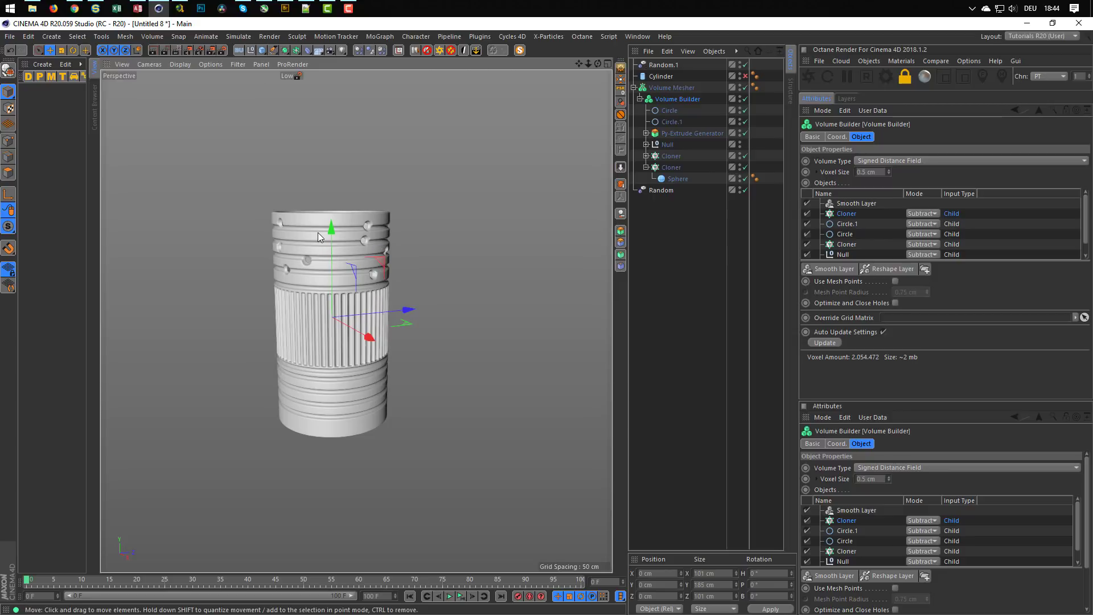
right_click_drag(326, 233, 380, 239, "alt")
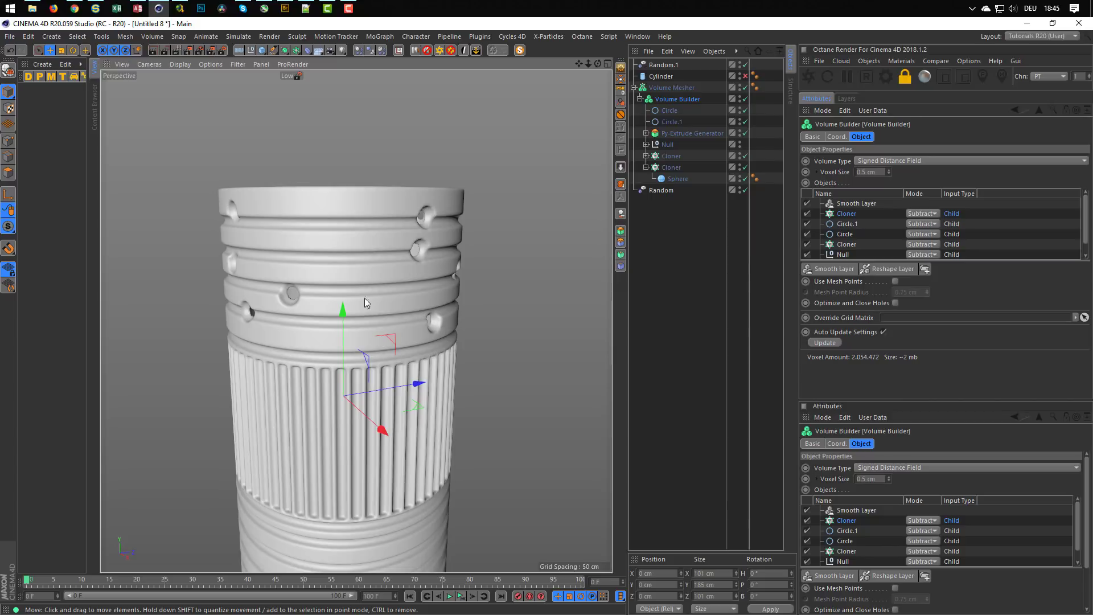
left_click_drag(292, 302, 230, 279, "alt")
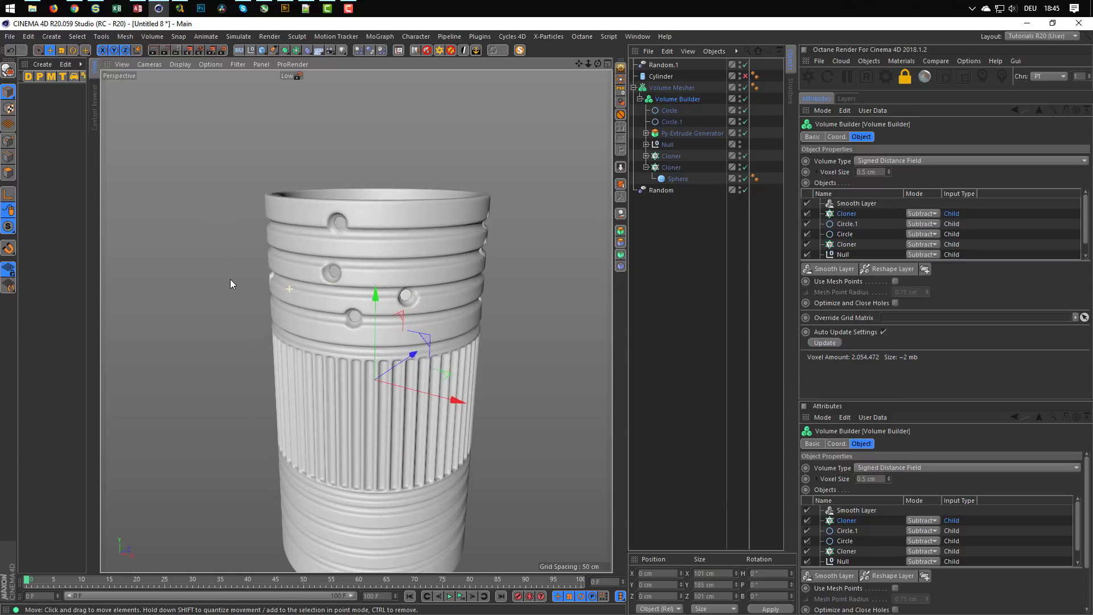
Step: Inspect the finished ferrule up close and from a distance, turning around the dents in the upper grooves
left_click_drag(309, 272, 333, 240, "alt")
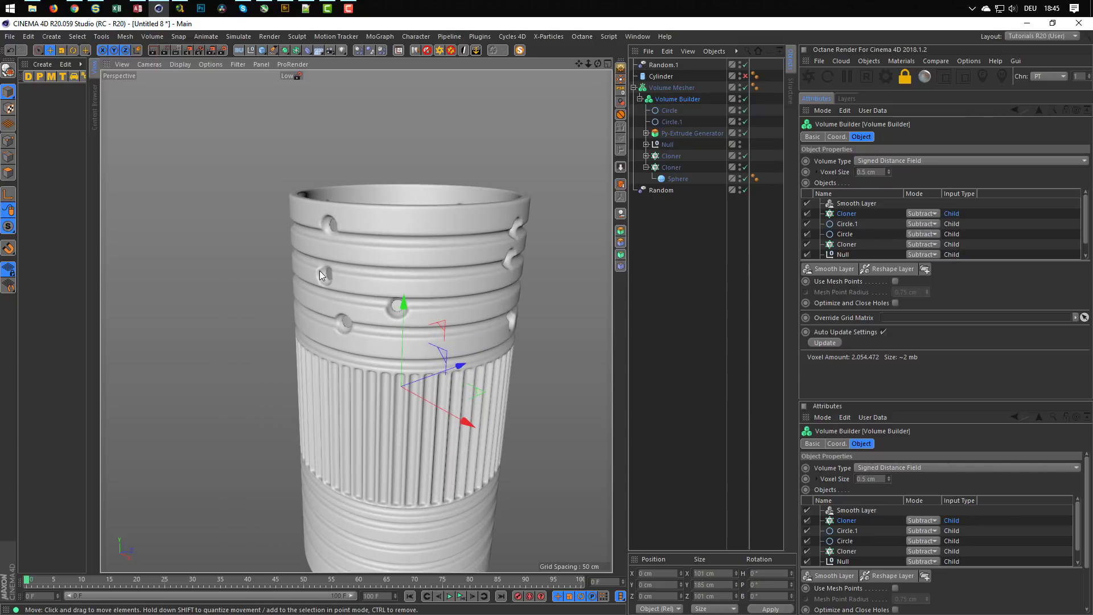
scroll(321, 267, "up", 5)
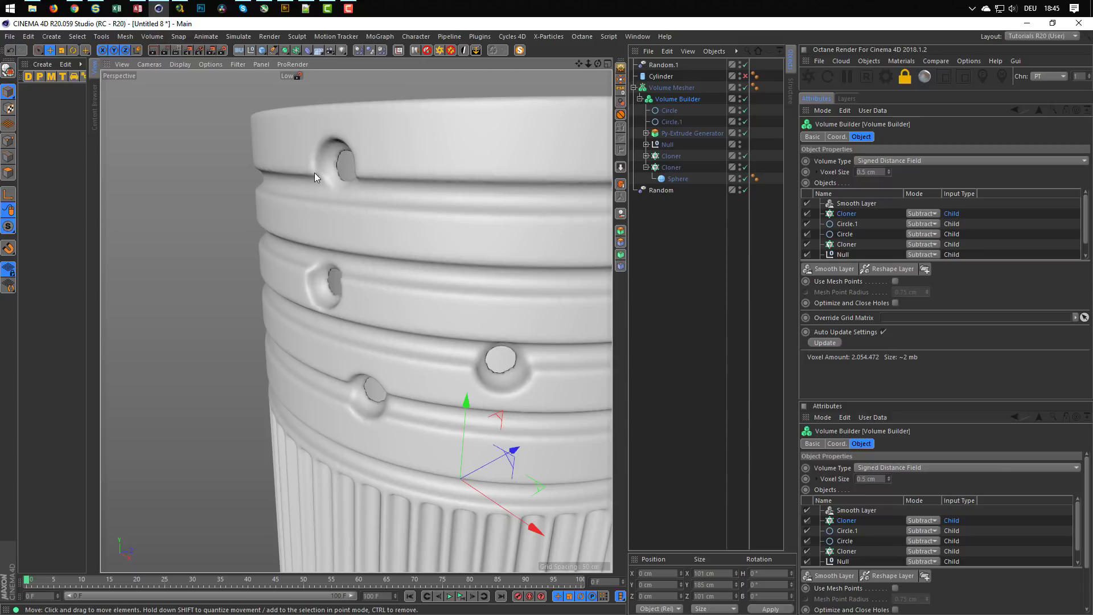
right_click_drag(435, 227, 296, 245, "alt")
middle_click_drag(440, 243, 348, 248, "alt")
right_click_drag(348, 248, 402, 238, "alt")
left_click_drag(402, 238, 438, 256, "alt")
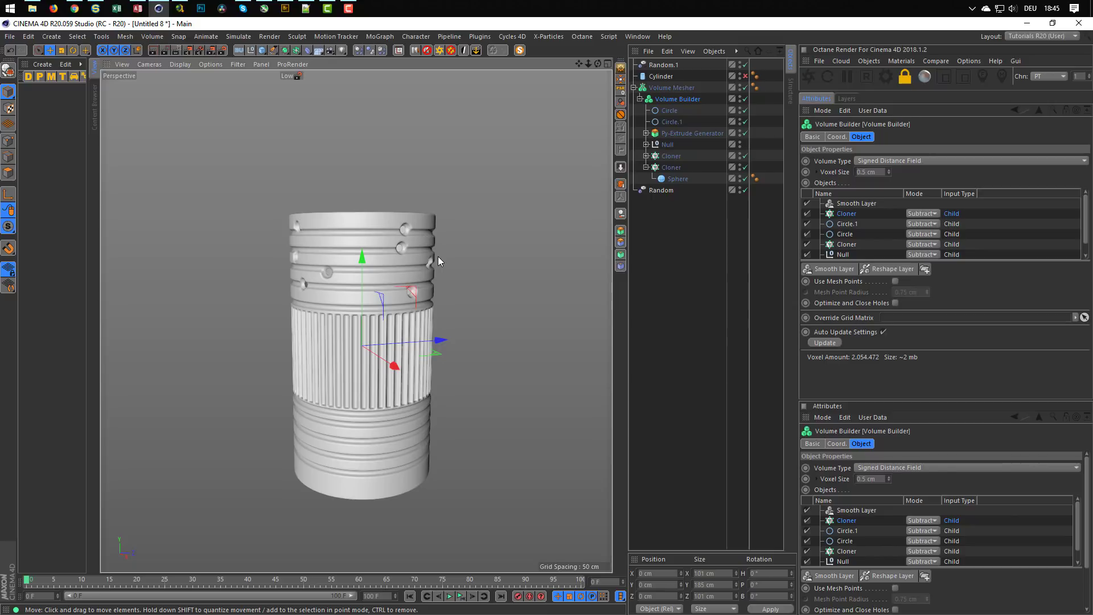
right_click_drag(398, 235, 491, 221, "alt")
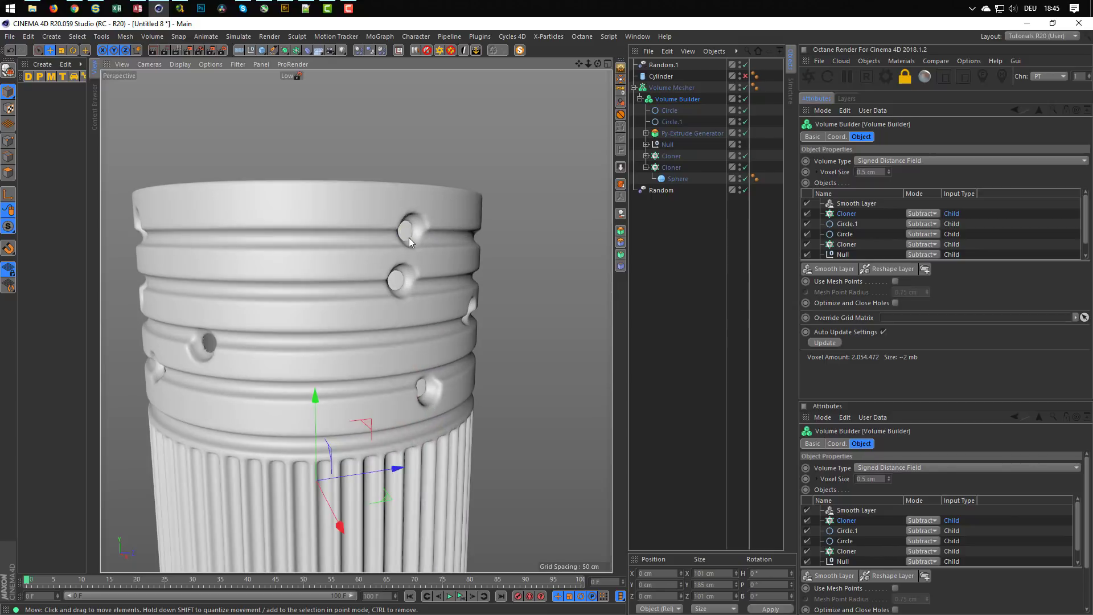
left_click_drag(409, 238, 223, 244, "alt")
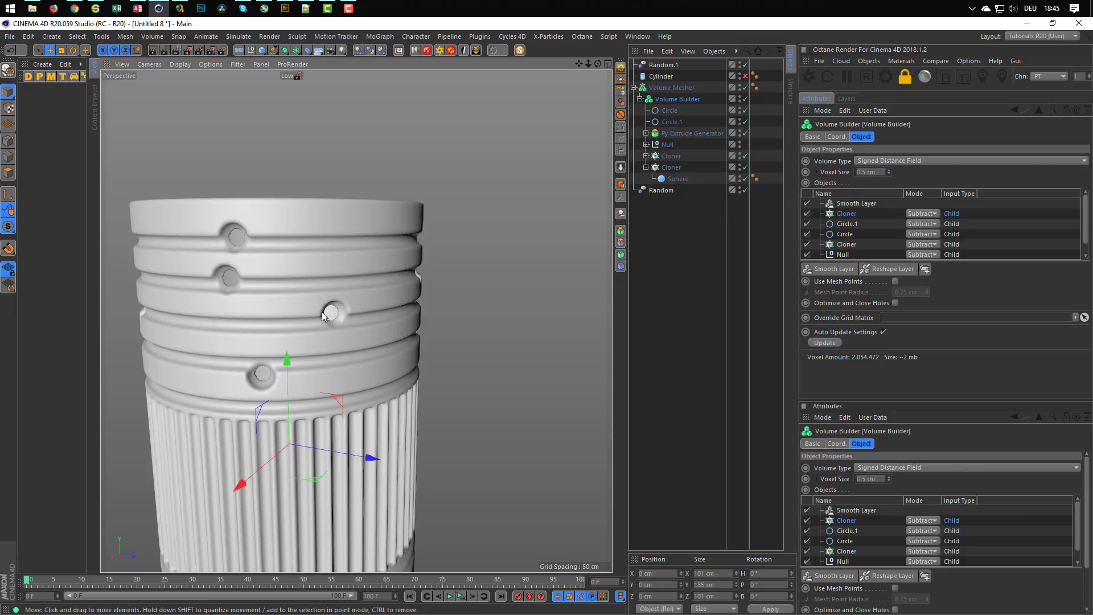
middle_click_drag(312, 258, 429, 245, "alt")
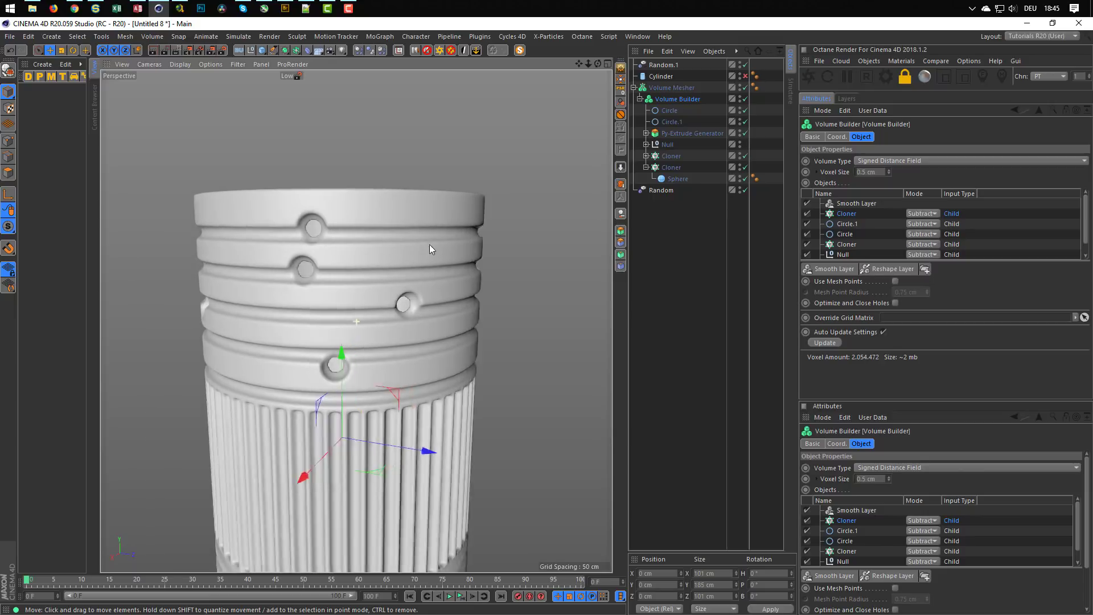
right_click_drag(429, 244, 387, 284, "alt")
left_click_drag(387, 284, 352, 238, "alt")
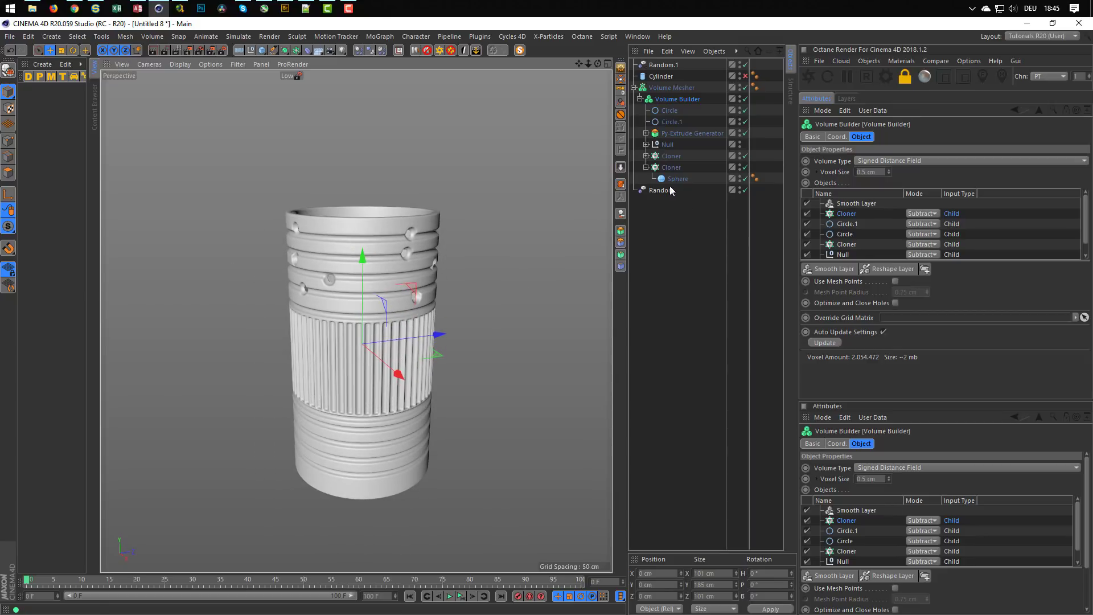
Step: Move the Cylinder to the end of the object hierarchy and delete the Volume Mesher setup and both Random effectors
left_click_drag(667, 239, 638, 59)
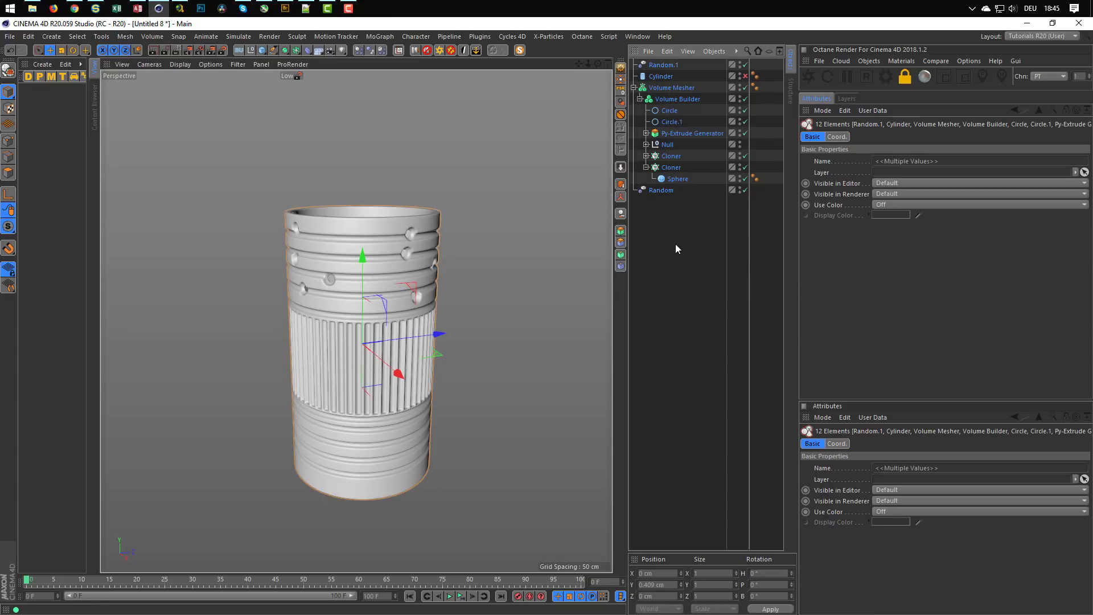
left_click(666, 75)
left_click_drag(666, 75, 666, 298)
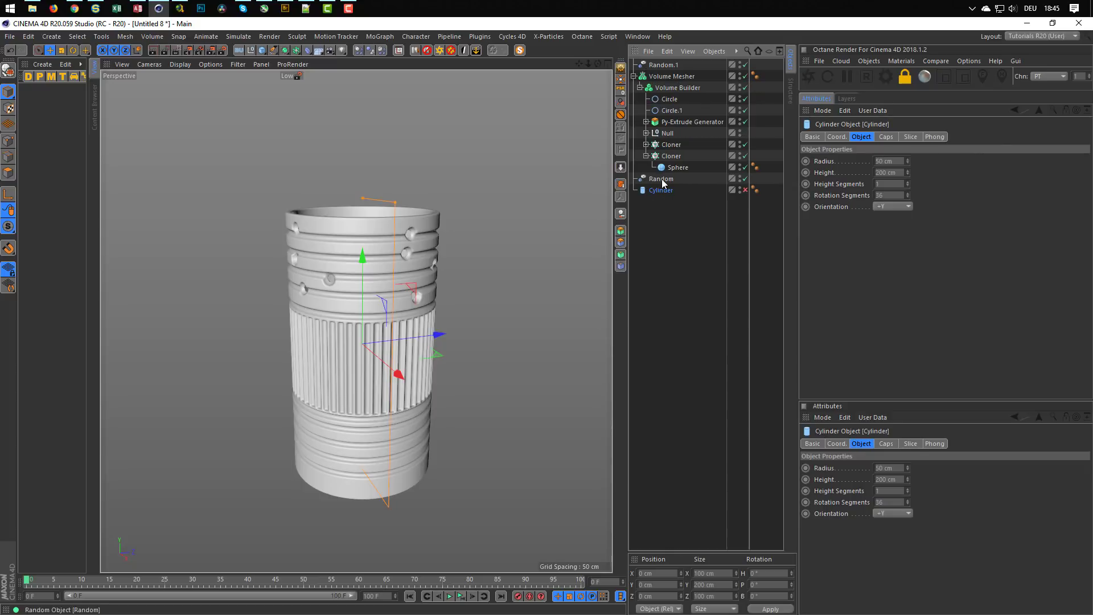
left_click(661, 179)
left_click(667, 65, "shift")
key("Delete")
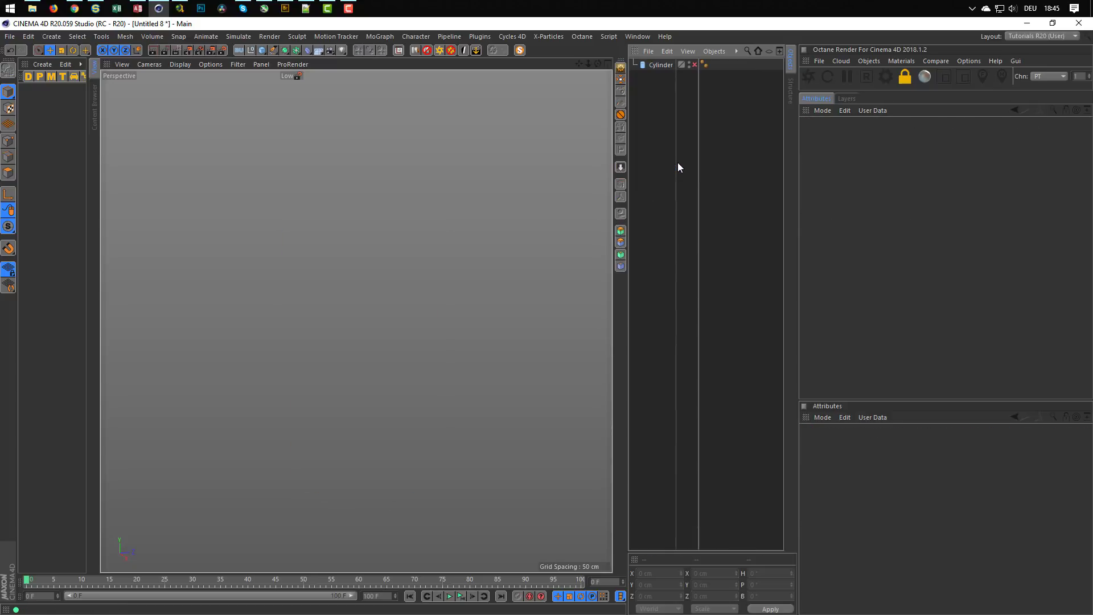
Step: Turn the Cylinder back on and display it with shading plus its edge lines
left_click(695, 65)
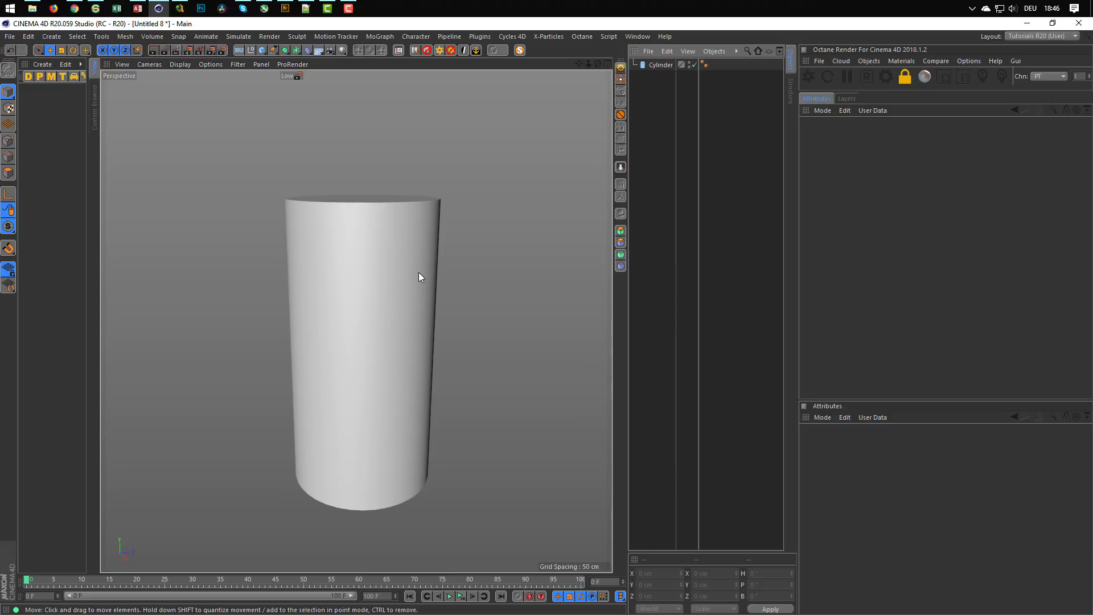
key("n")
key("b")
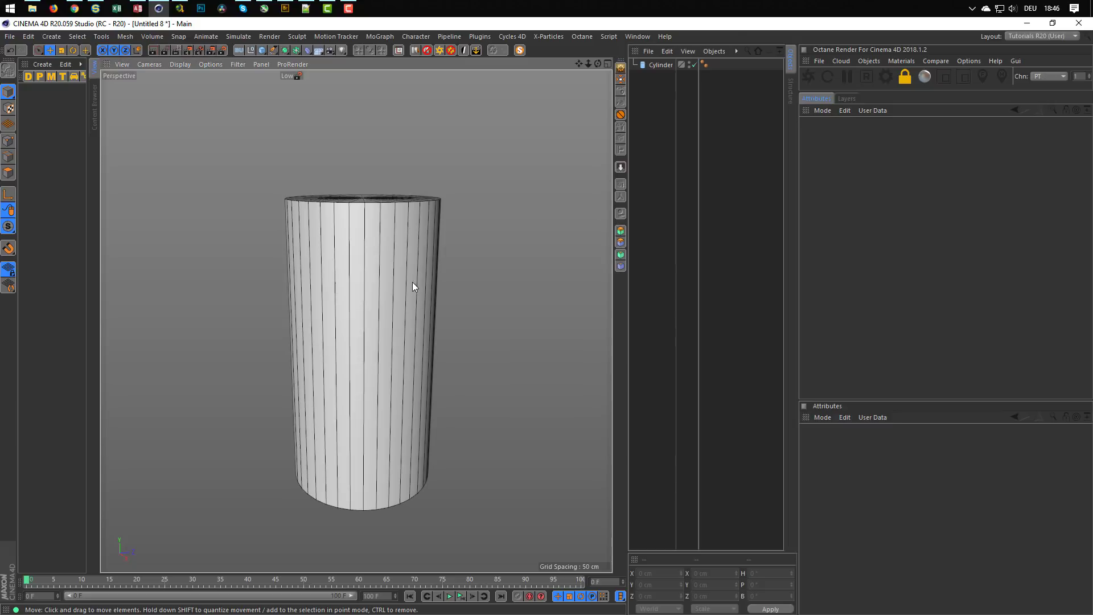
Step: Turn off the Cylinder's caps so that it becomes an open tube
left_click(660, 65)
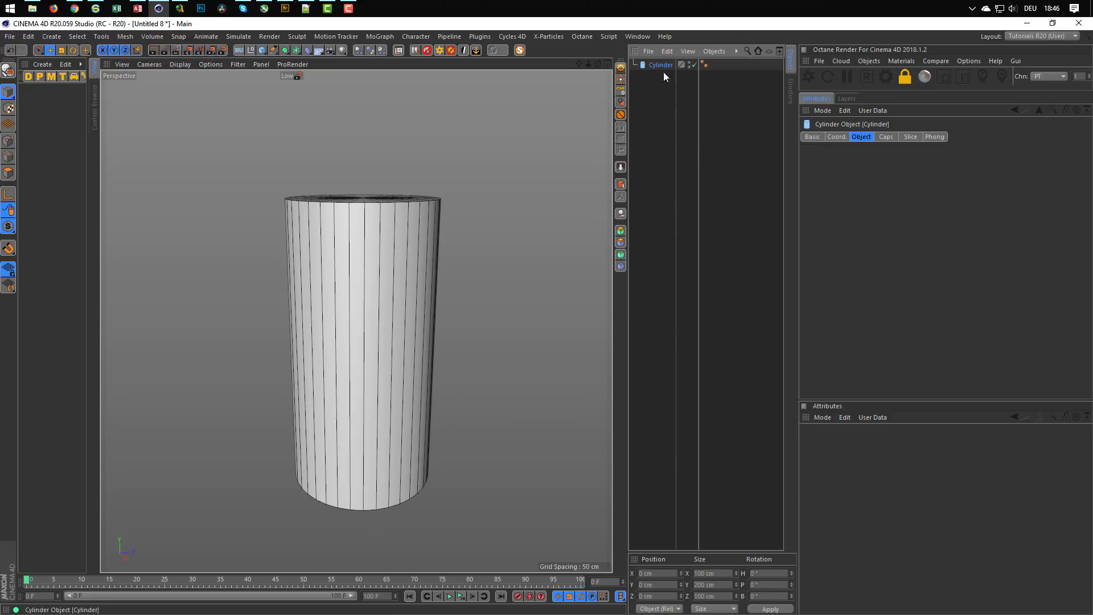
left_click(887, 137)
left_click(850, 159)
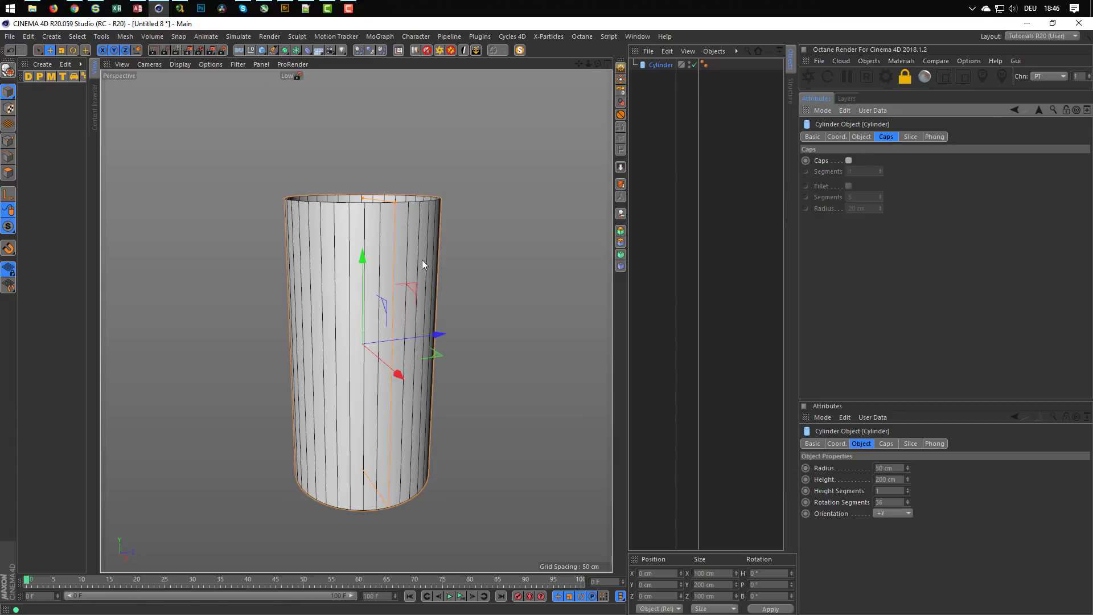
middle_click_drag(359, 248, 350, 292, "alt")
scroll(336, 229, "down", 3)
left_click_drag(350, 288, 353, 290, "alt")
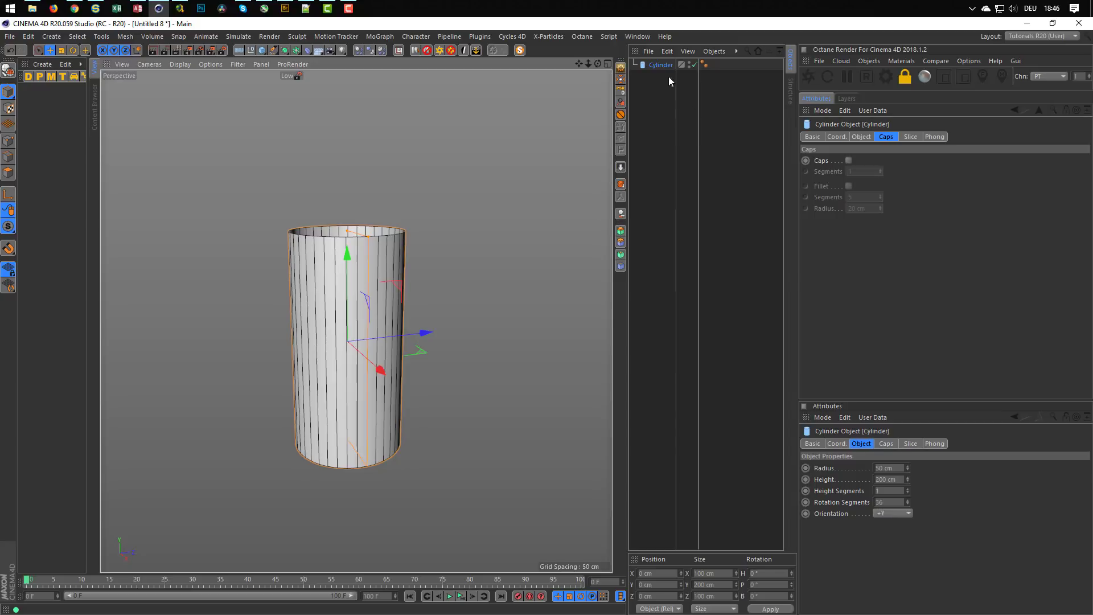
key("c")
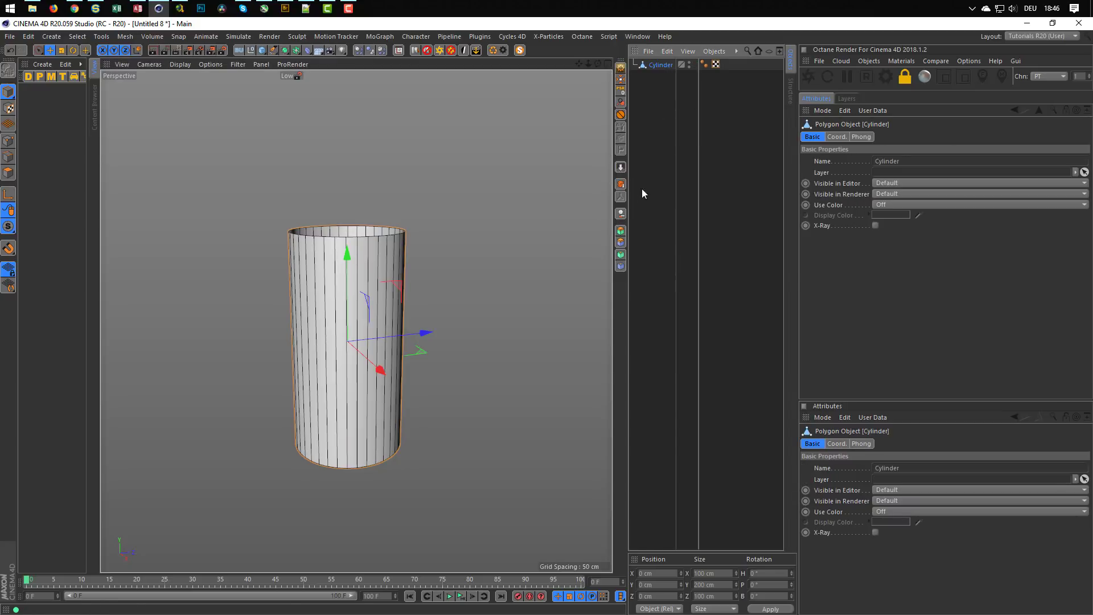
middle_click_drag(293, 283, 351, 263, "alt")
left_click_drag(353, 268, 374, 280, "alt")
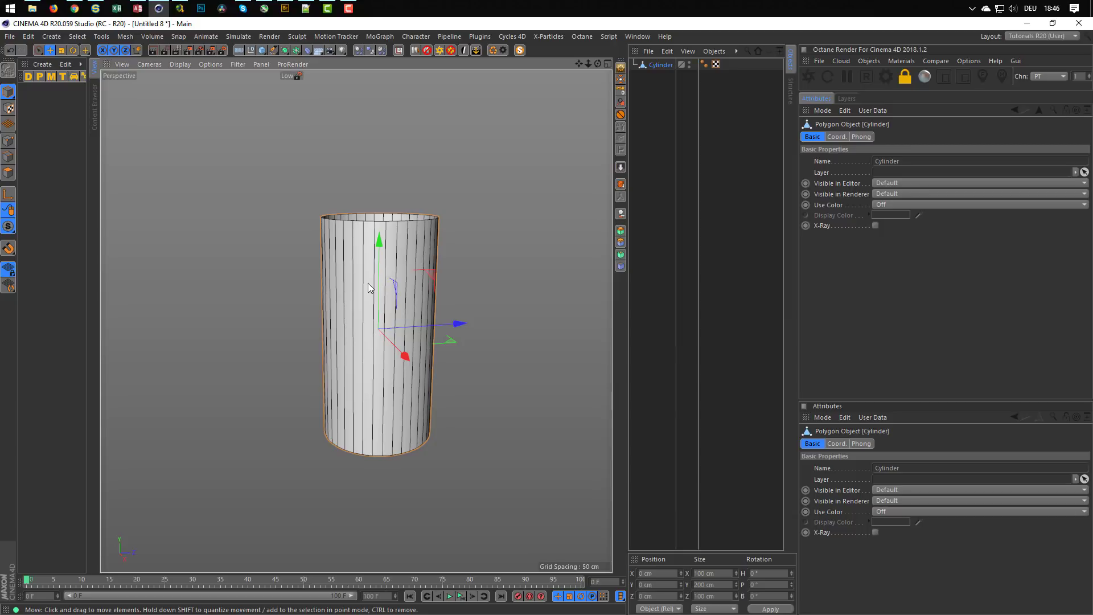
middle_click_drag(374, 285, 339, 281, "alt")
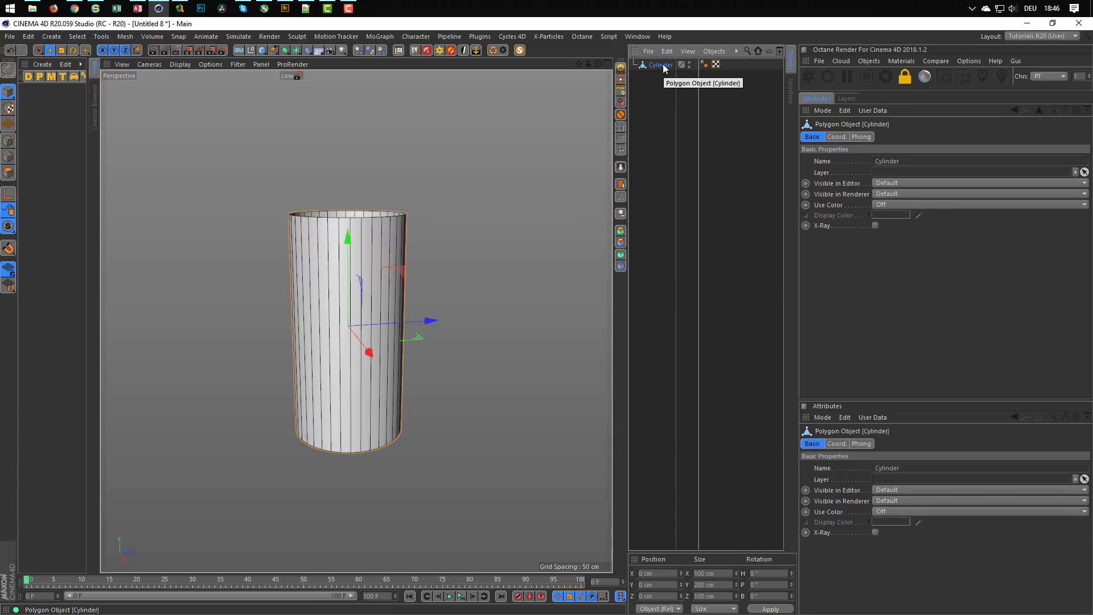
key("ctrl+z")
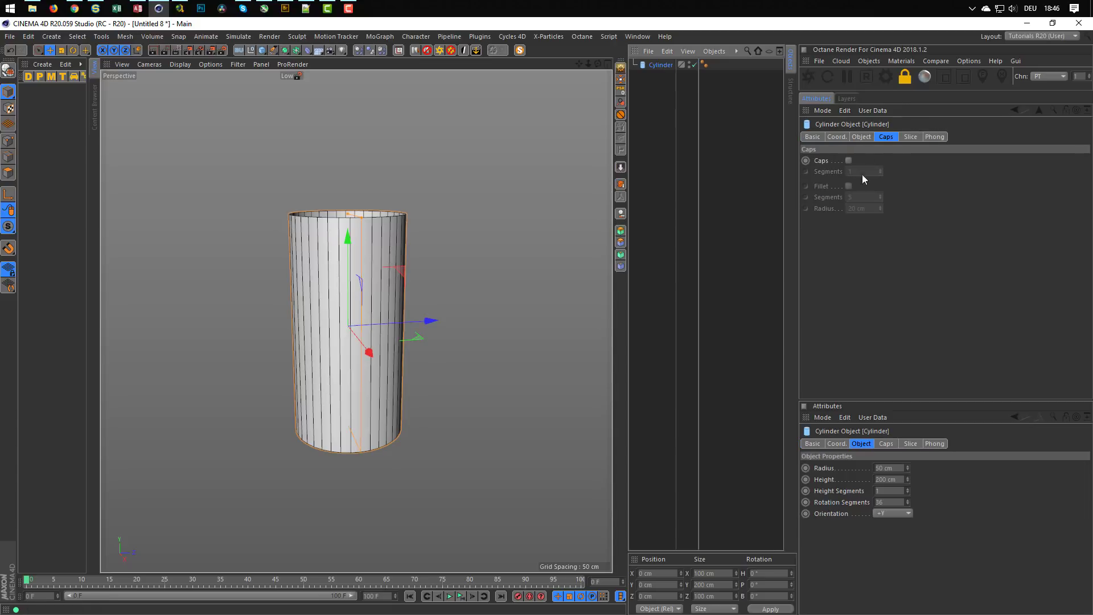
Step: Set the Cylinder's height segments to 9 and make it an editable polygon object
left_click(867, 137)
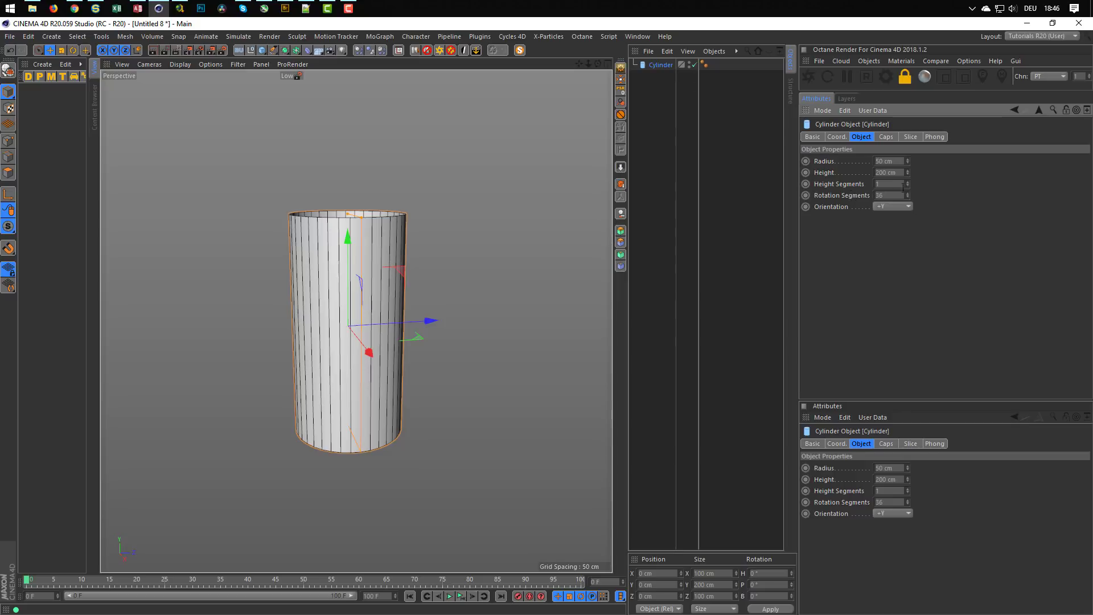
left_click_drag(907, 181, 906, 182)
left_click(907, 181)
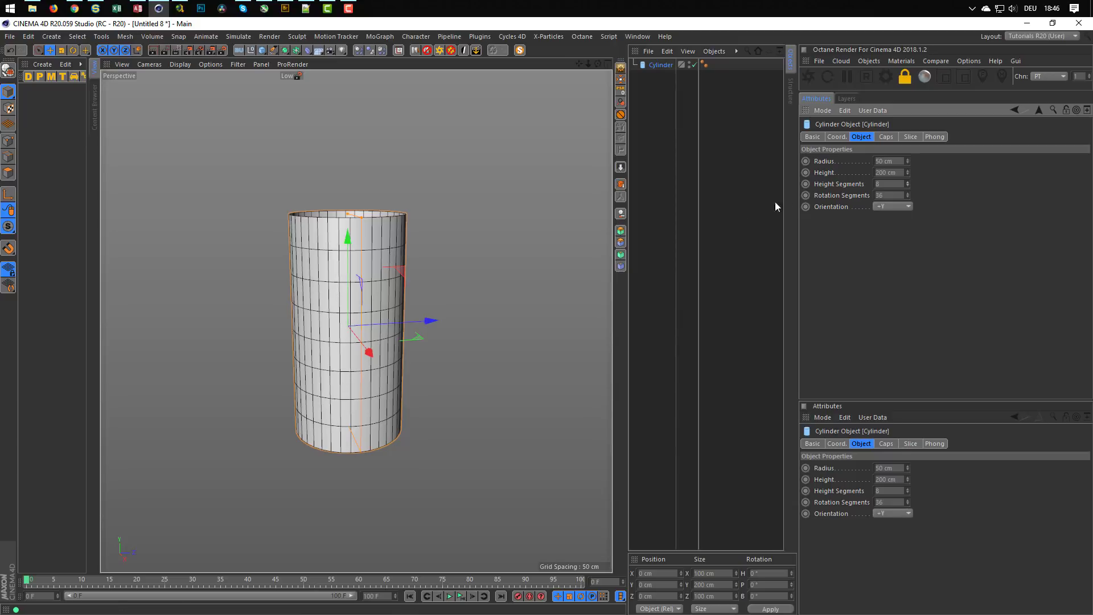
left_click(908, 181)
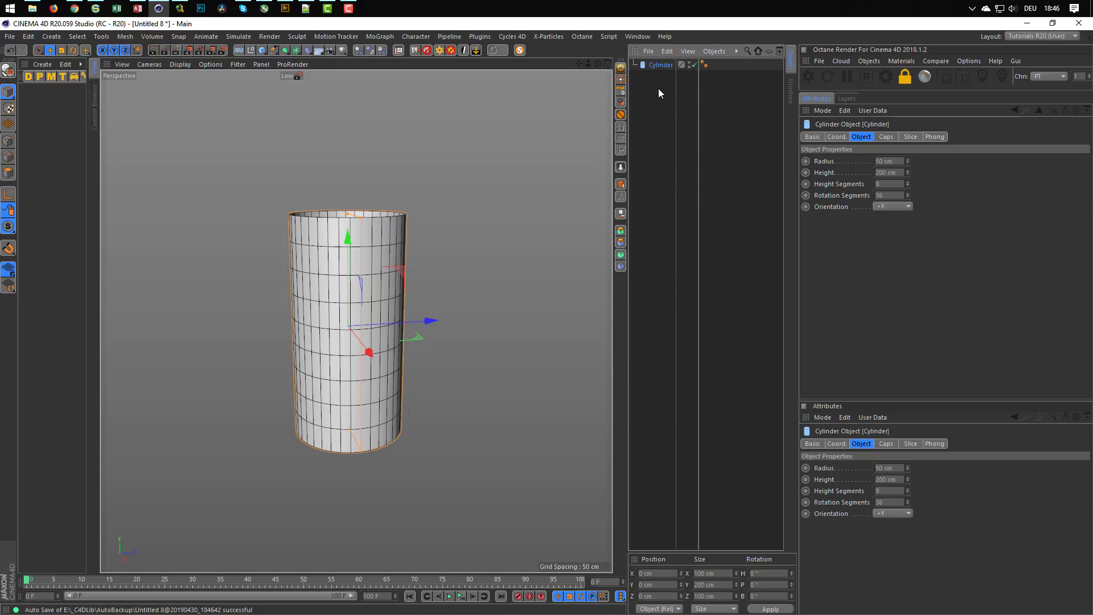
key("c")
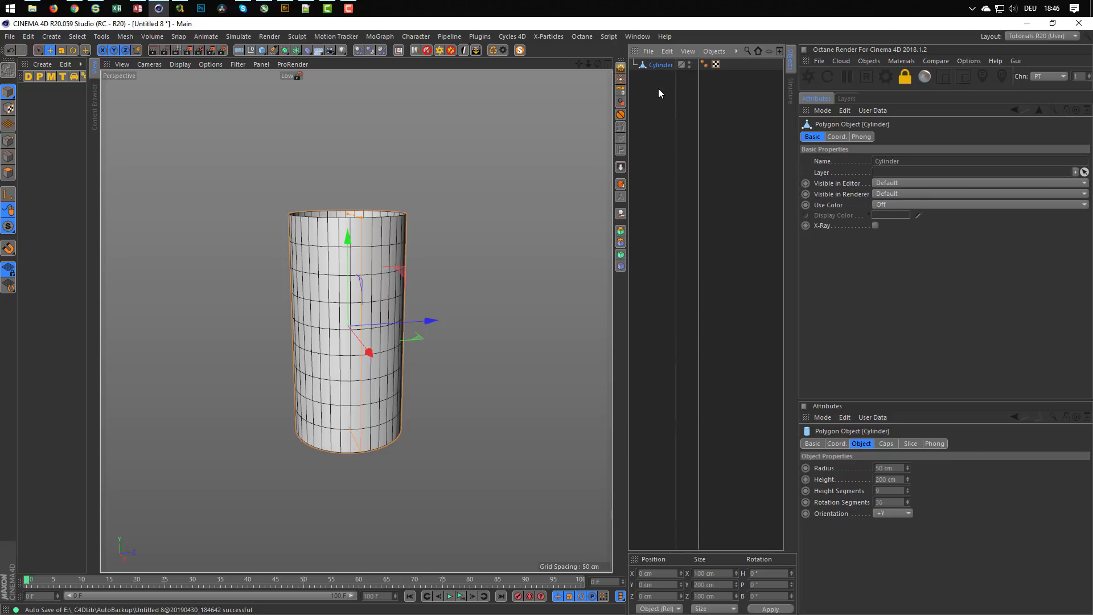
Step: In edge mode, loop-select the four horizontal edge loops directly below the cylinder's upper rim
left_click(8, 157)
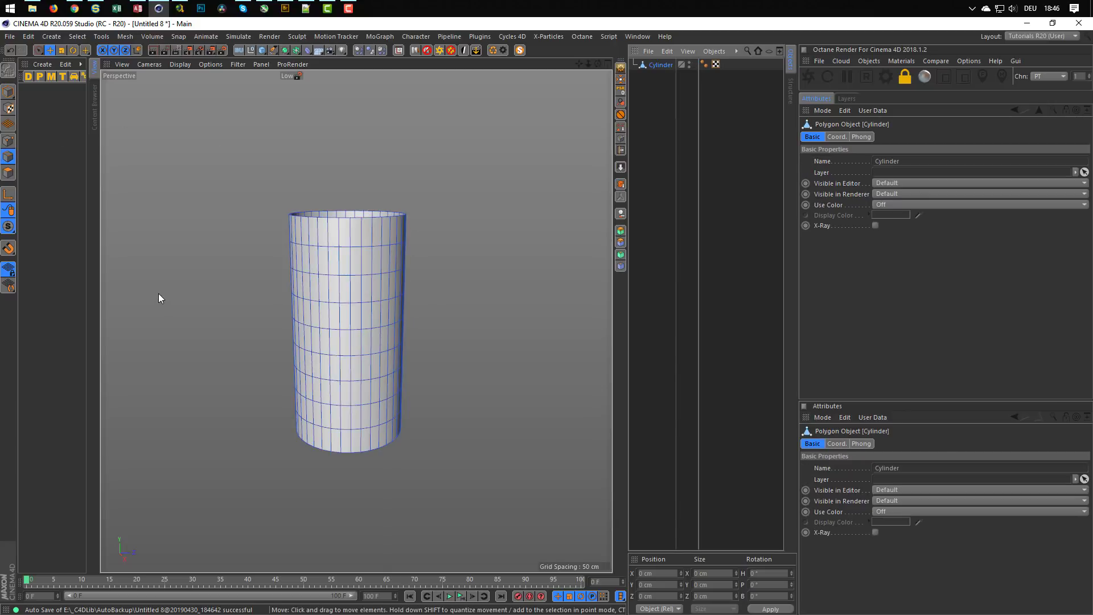
key("u")
key("l")
left_click(346, 246)
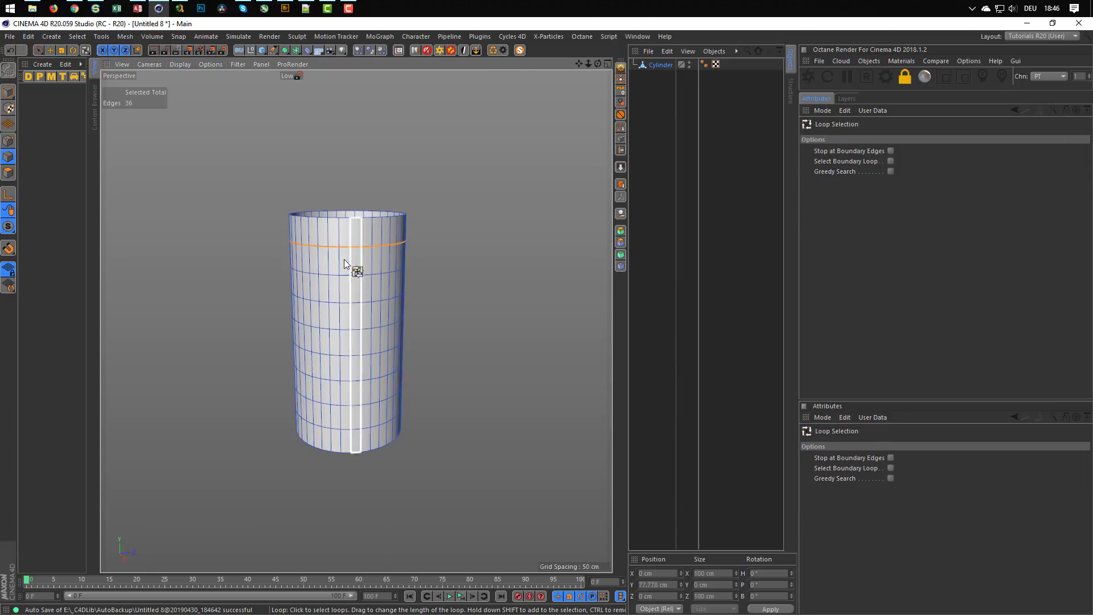
left_click(343, 275, "shift")
left_click(346, 301, "shift")
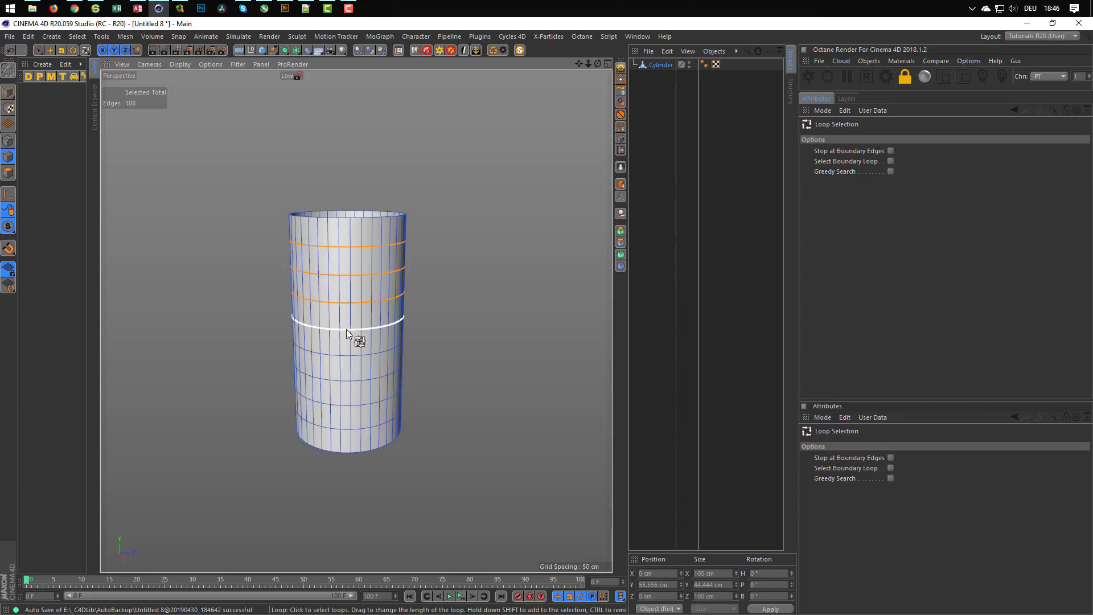
left_click(346, 328, "shift")
Step: Scale the four selected loops vertically to a span of about 34 cm and move them up to about Y 63 cm
key("t")
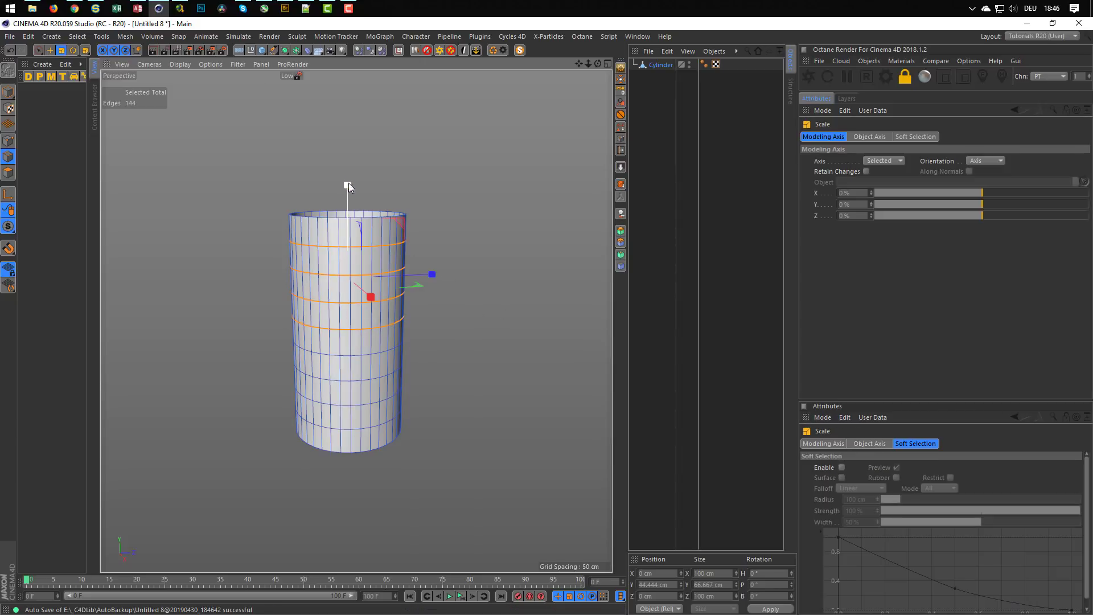
mouse_move(348, 185)
left_mouse_down()
mouse_move(341, 235)
mouse_move(347, 171)
left_mouse_up()
key("e")
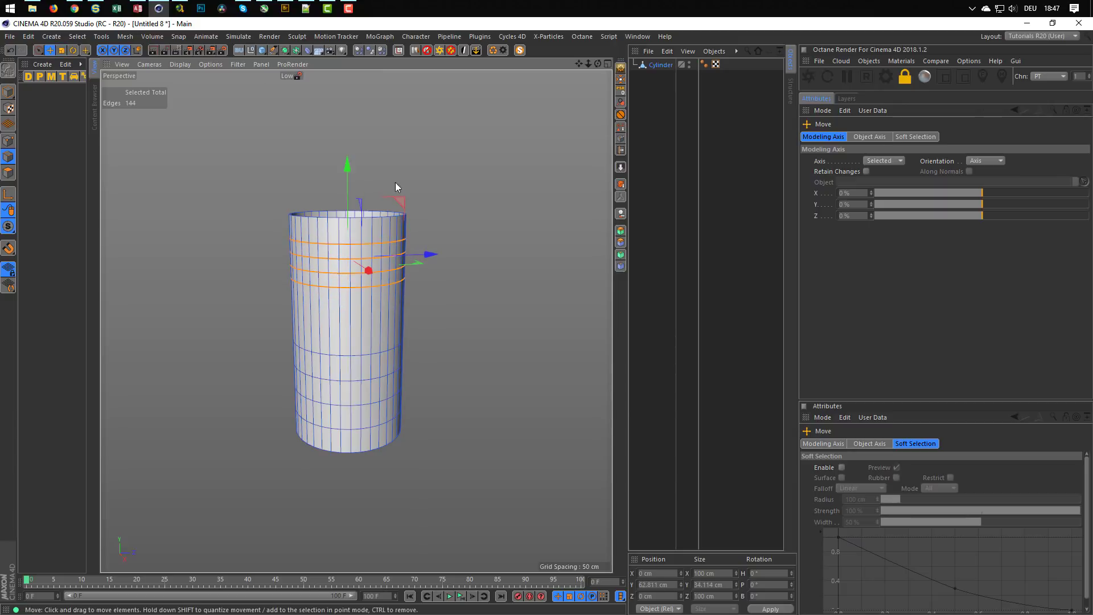
Step: Bevel the four selected edge loops in Chamfer mode with a fixed offset of 2 cm and no subdivision
scroll(387, 244, "up", 5)
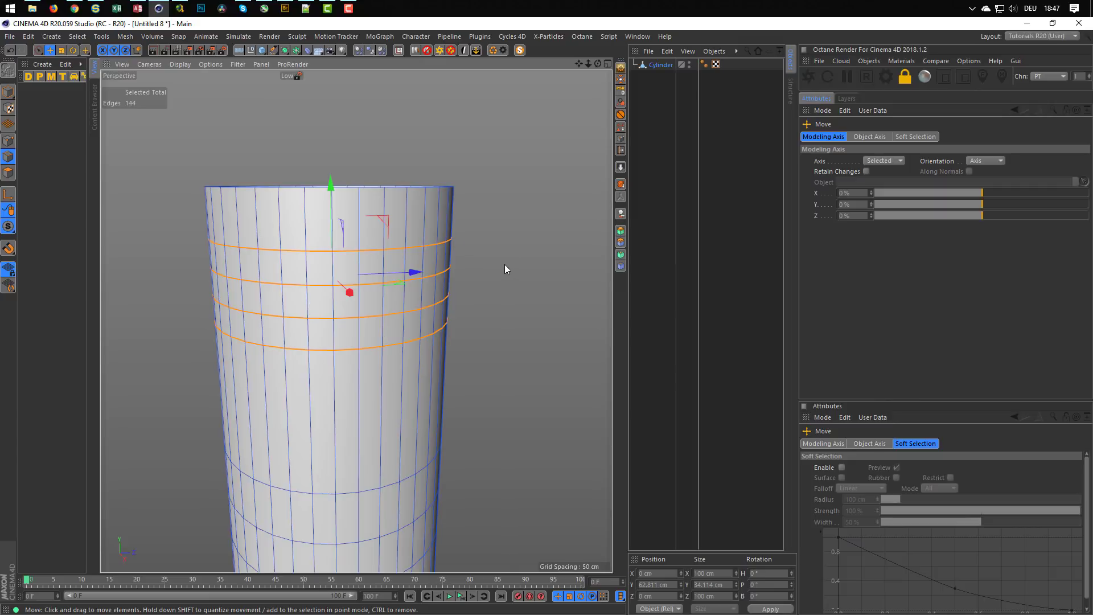
key("m")
key("s")
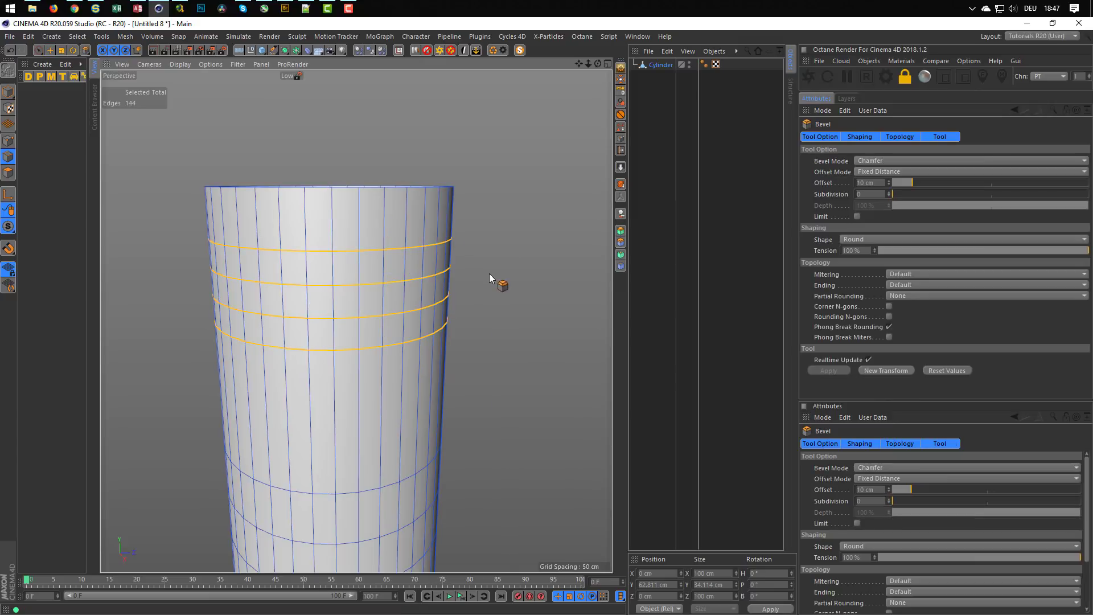
left_click_drag(493, 278, 764, 273)
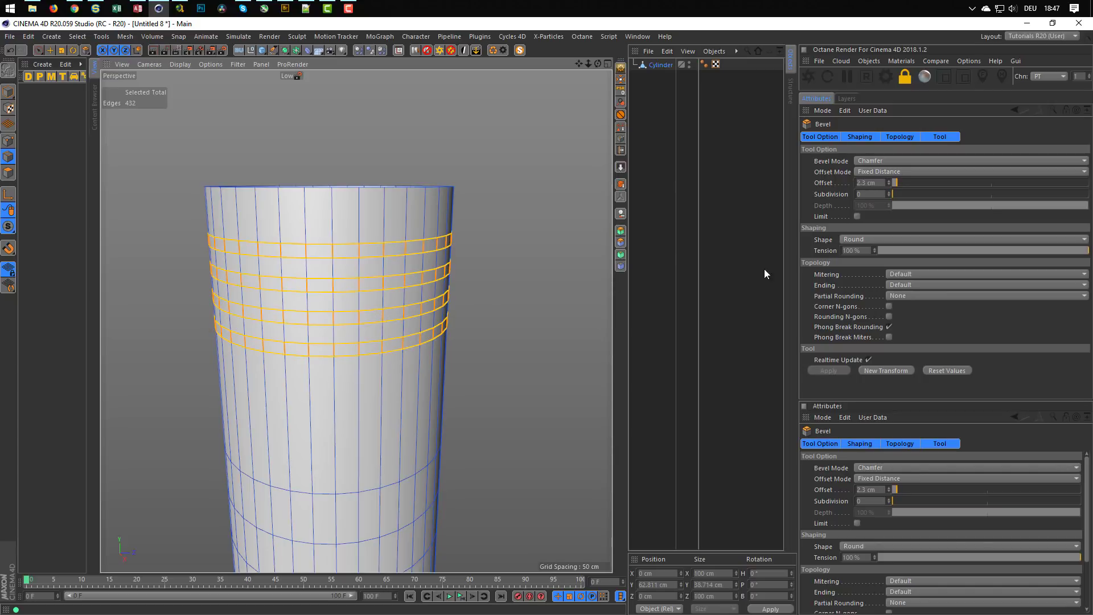
left_click(872, 182)
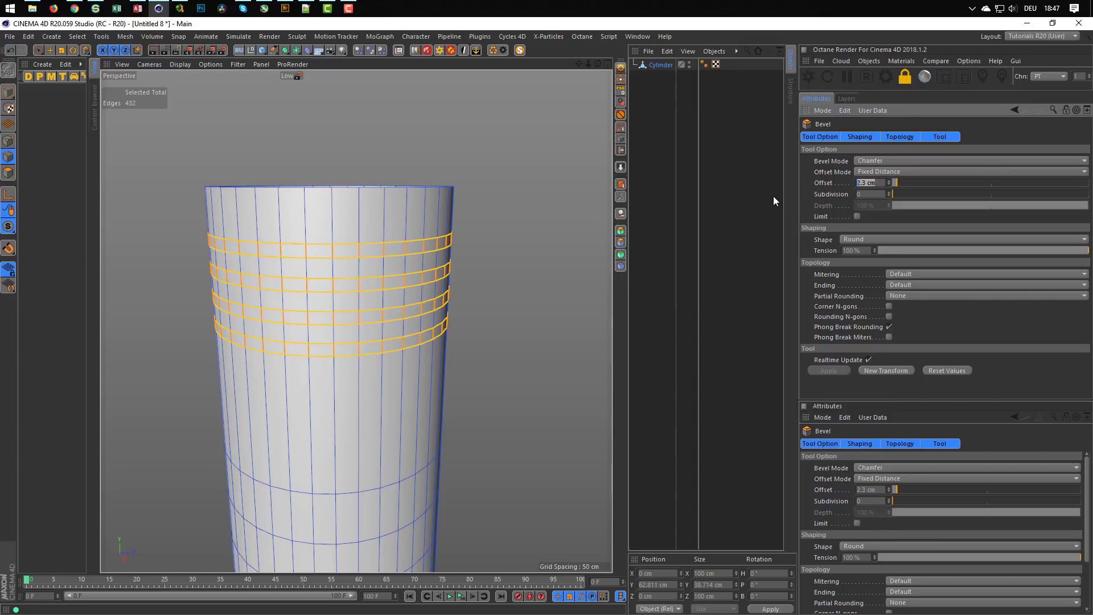
type("2")
key("Return")
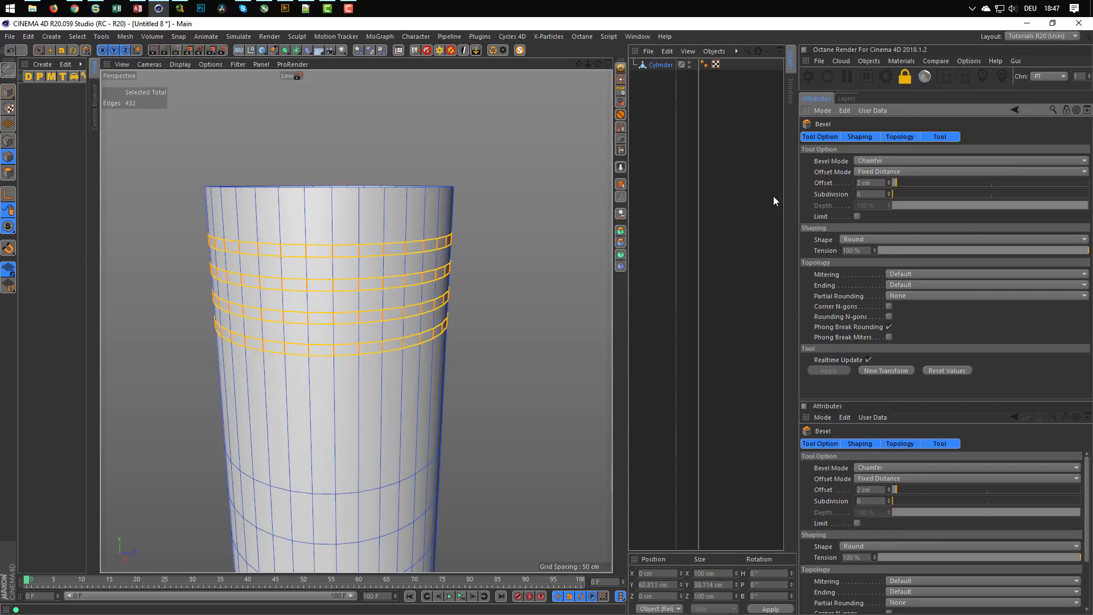
scroll(430, 306, "down", 6)
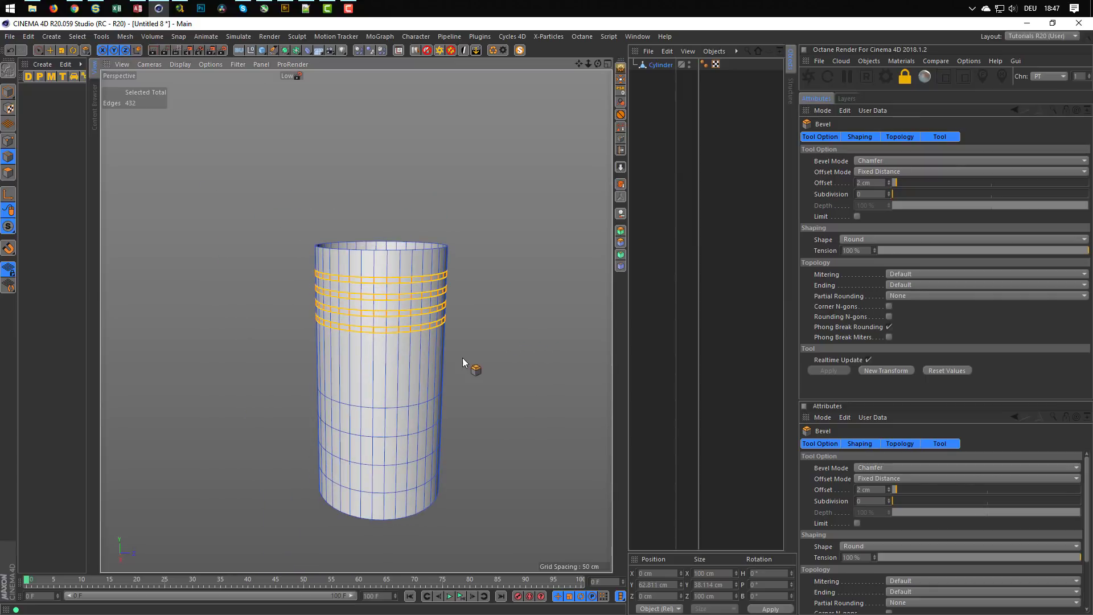
middle_click_drag(413, 358, 383, 294, "alt")
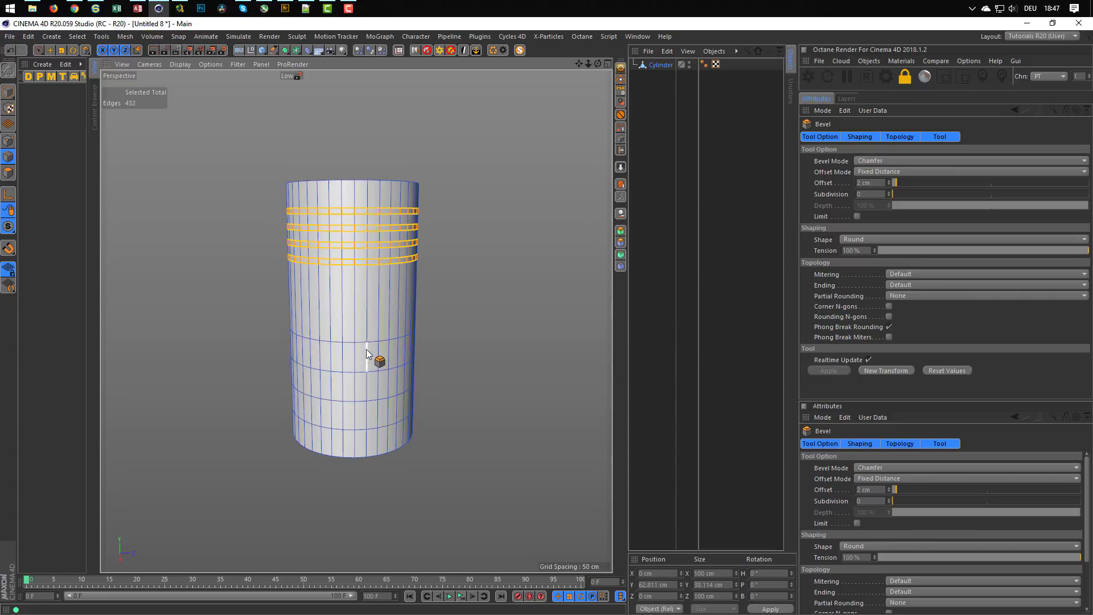
Step: Loop-select the four horizontal edge loops in the lower half of the cylinder, below the beveled loops
key("u")
key("l")
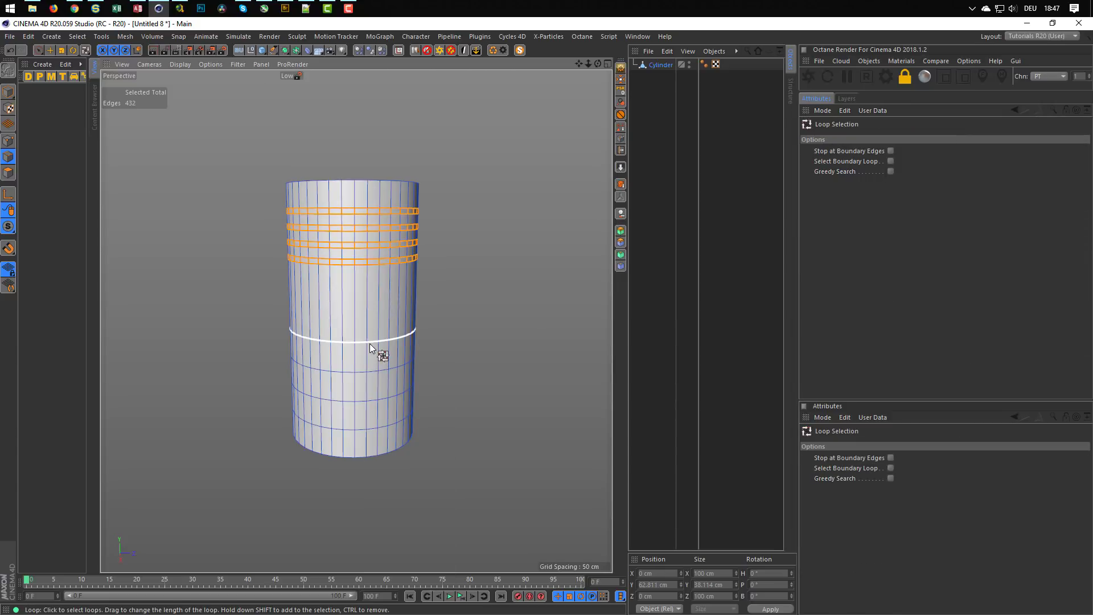
left_click(370, 343)
left_click(374, 370, "shift")
left_click(372, 401, "shift")
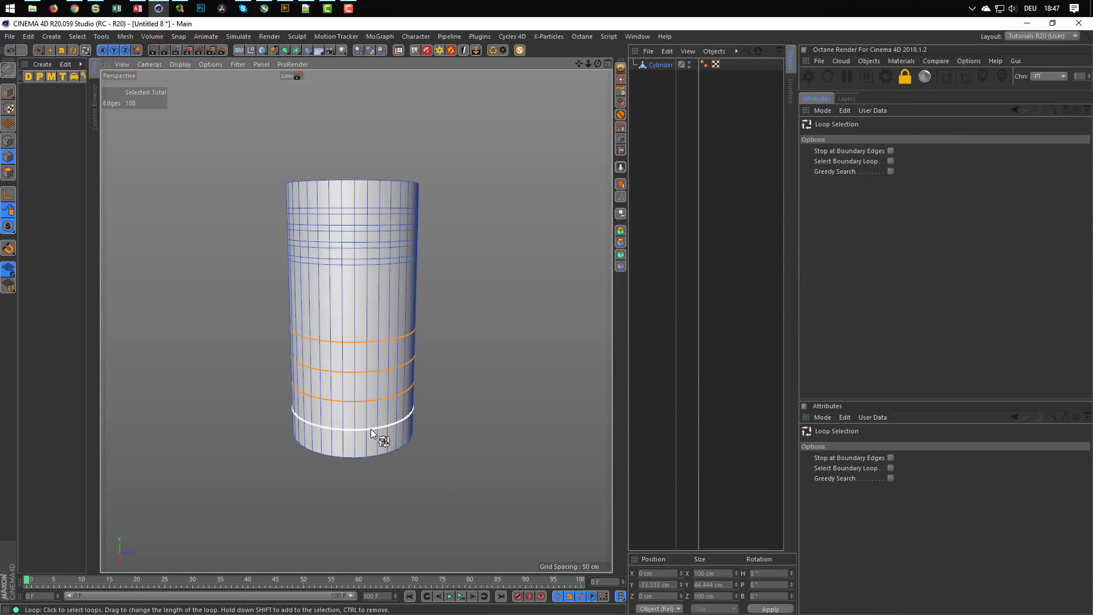
left_click(370, 429, "shift")
Step: Scale the four lower loops vertically to a span of about 42 cm and move them down to about Y -62 cm
key("t")
mouse_move(356, 281)
left_mouse_down()
mouse_move(349, 331)
mouse_move(354, 299)
left_mouse_up()
key("e")
scroll(369, 388, "up", 4)
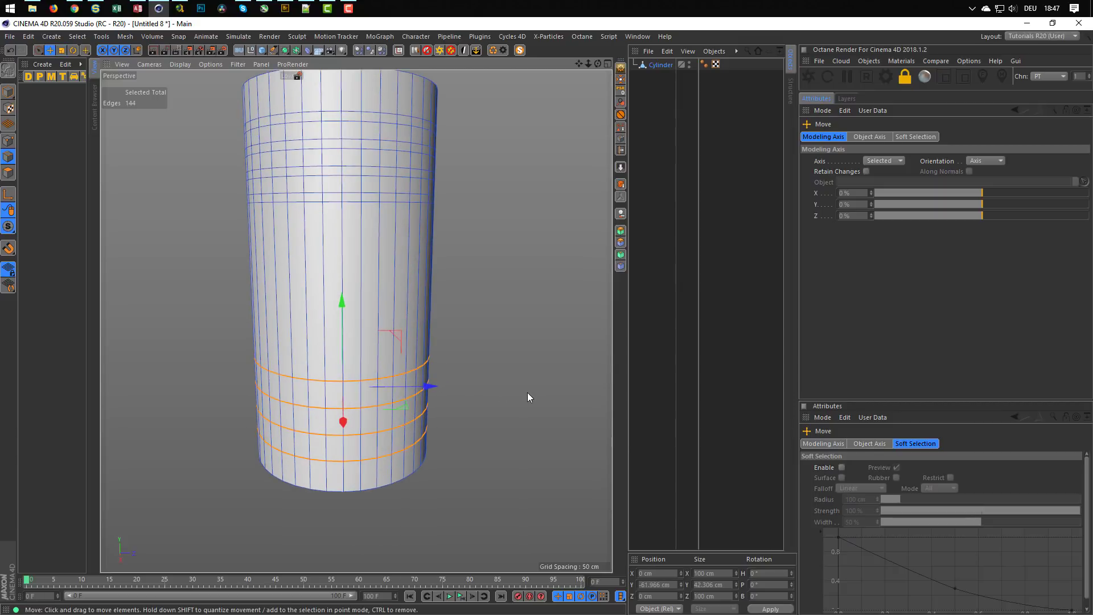
Step: Bevel the four lower edge loops in Chamfer mode with a fixed offset of 2 cm, and return to model mode
key("m")
key("s")
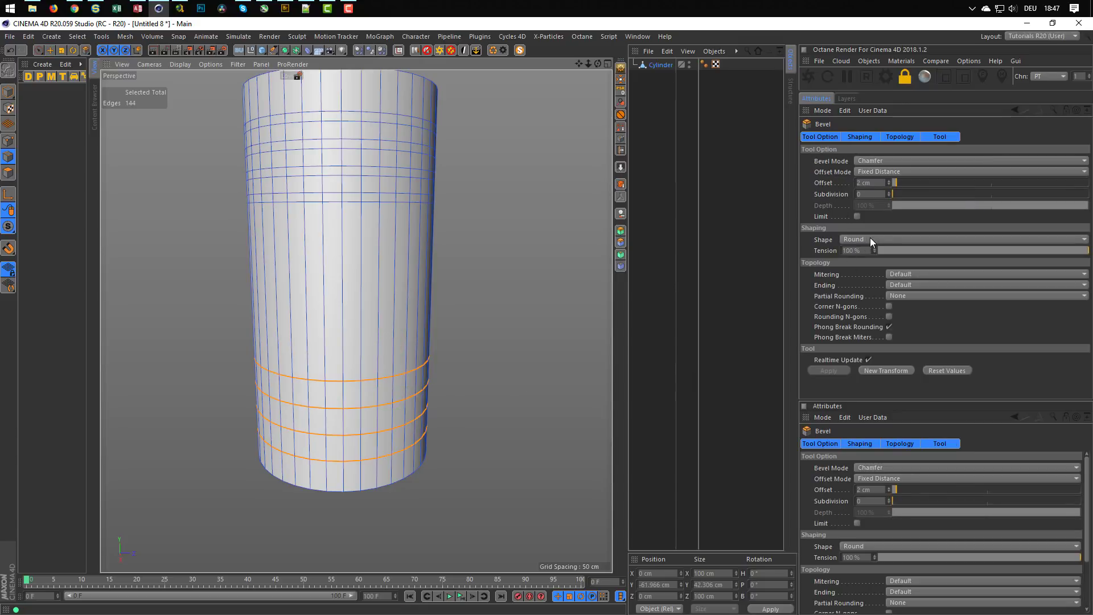
left_click(884, 369)
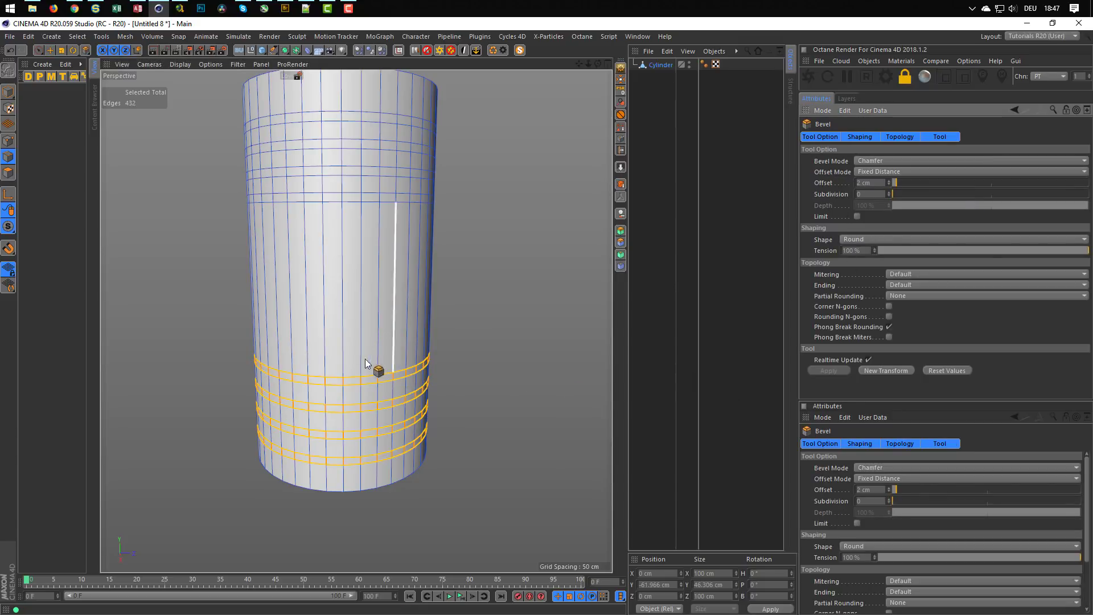
left_click(13, 94)
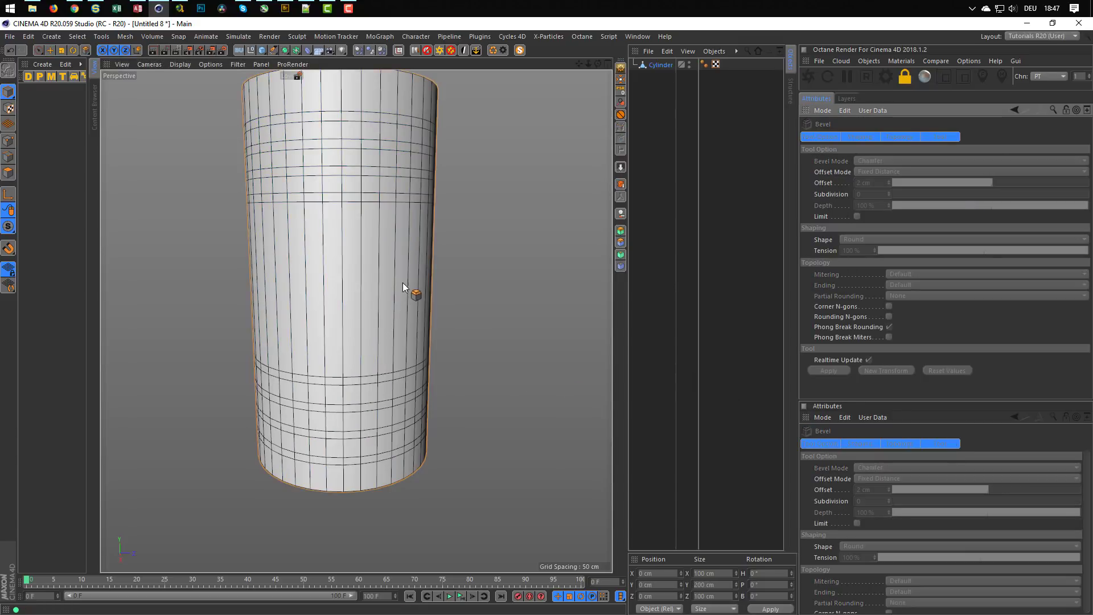
Step: In polygon mode, loop-select the eight narrow polygon bands created by the bevels, four near the cylinder's upper end and four near its lower end
middle_click_drag(399, 289, 399, 323, "alt")
mouse_move(398, 324)
left_mouse_down("alt")
mouse_move(417, 337)
mouse_move(437, 332)
mouse_move(401, 259)
mouse_move(397, 313)
left_mouse_up("alt")
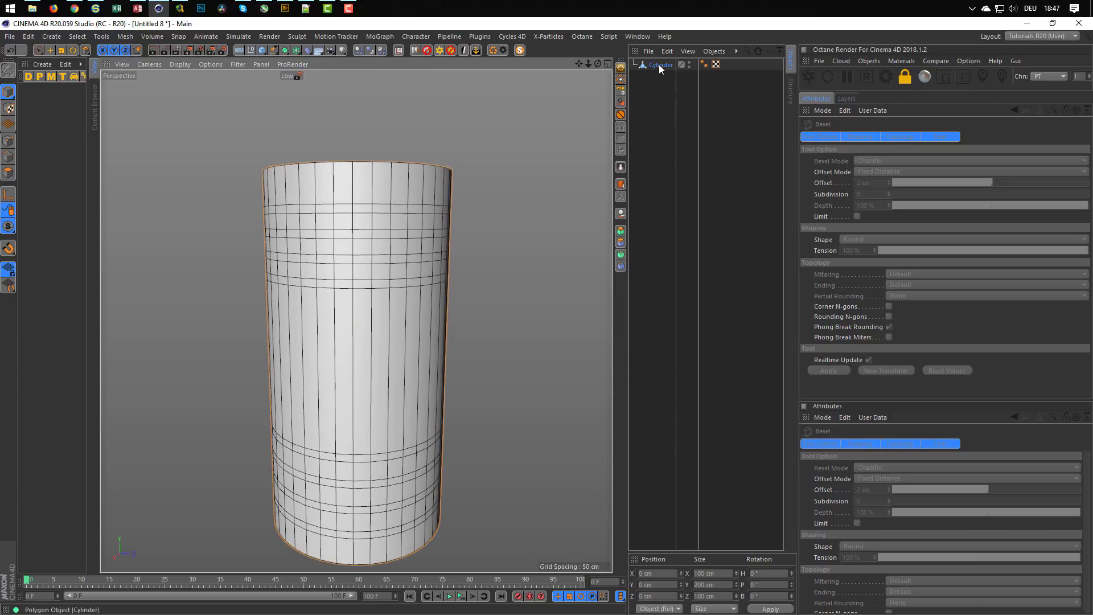
left_click_drag(660, 62, 521, 182)
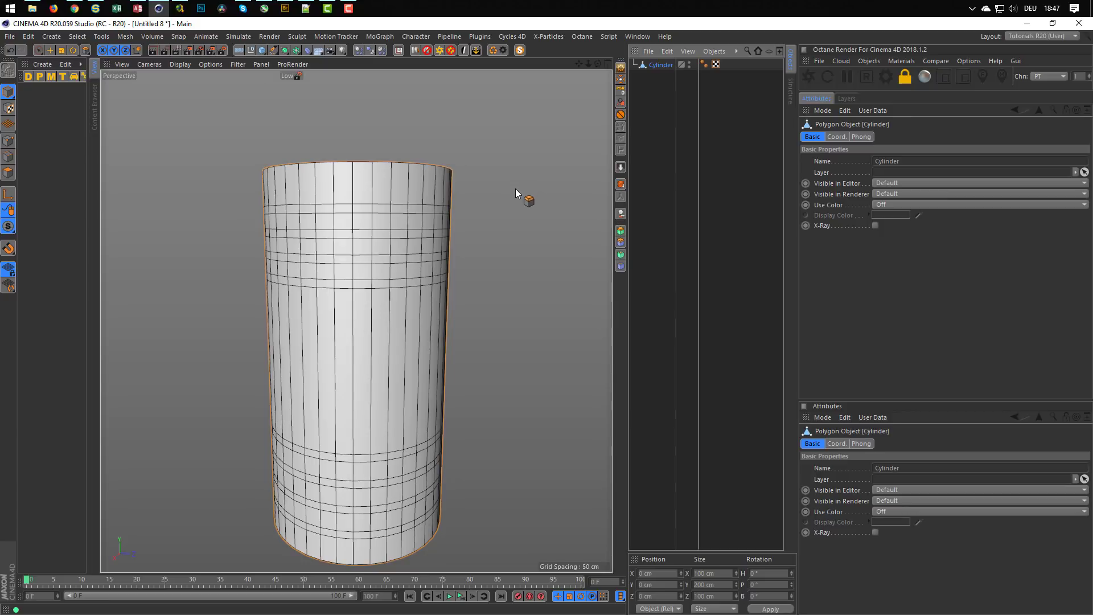
left_click(13, 173)
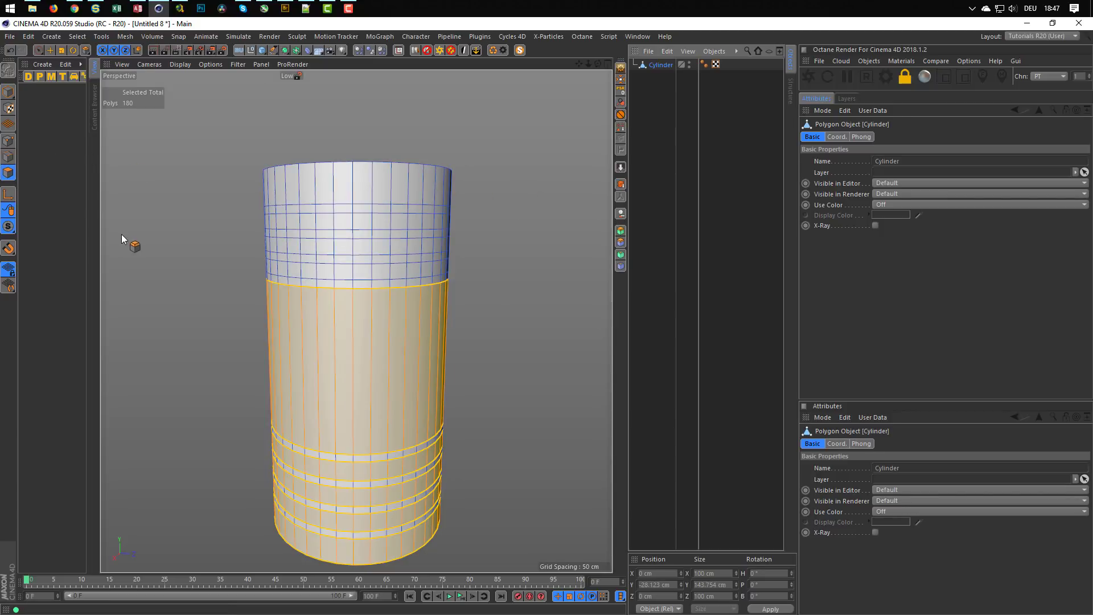
key("u")
key("l")
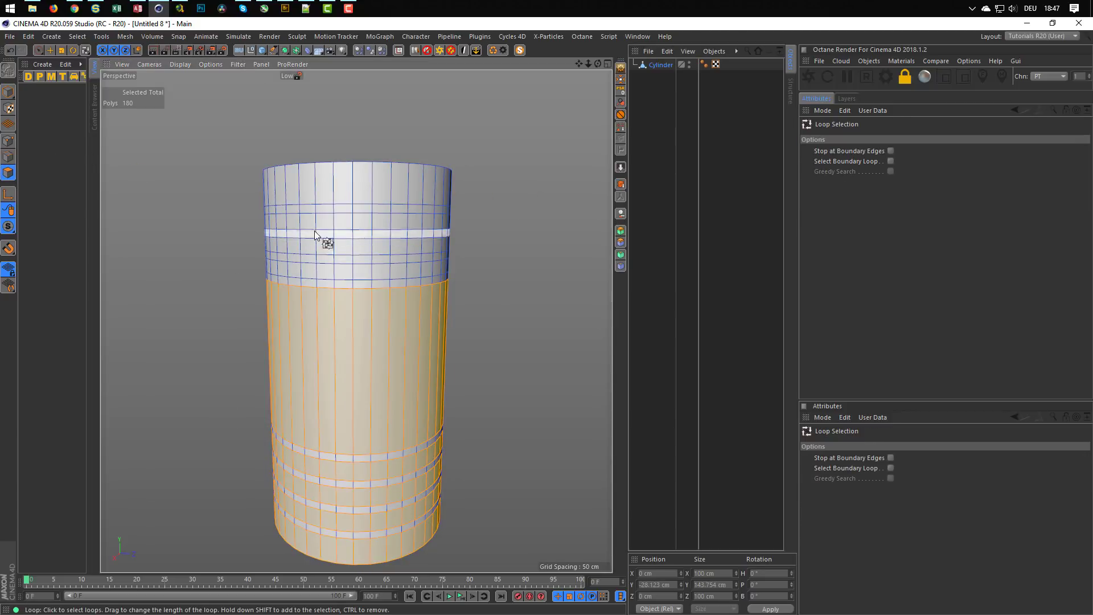
left_click(352, 212)
left_click_drag(350, 215, 350, 282)
left_click(353, 284, "shift")
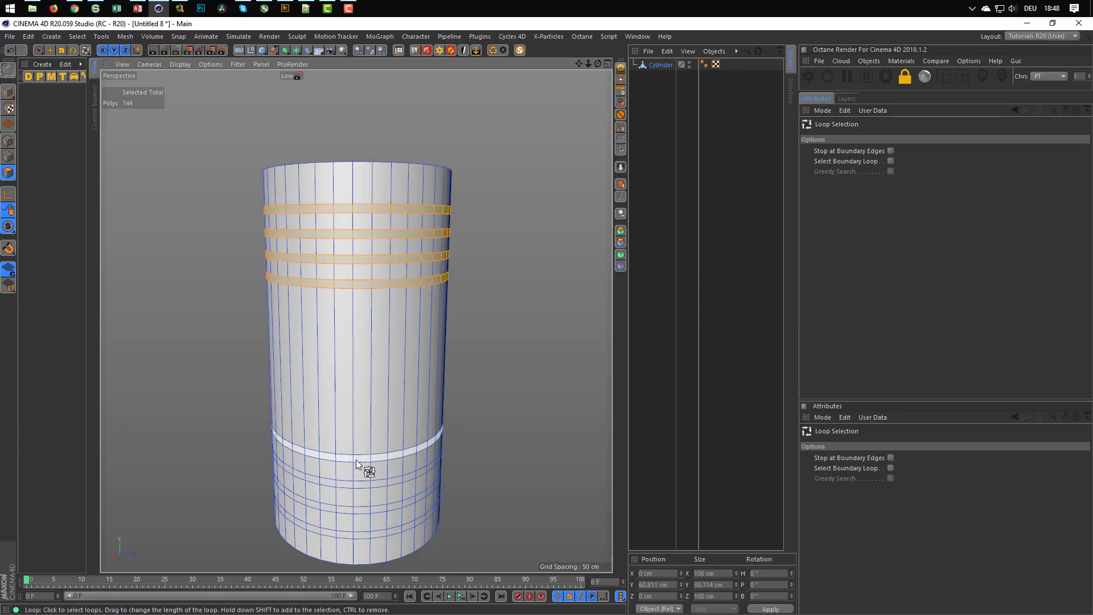
left_click(355, 459, "shift")
left_click_drag(353, 471, 353, 536, "shift")
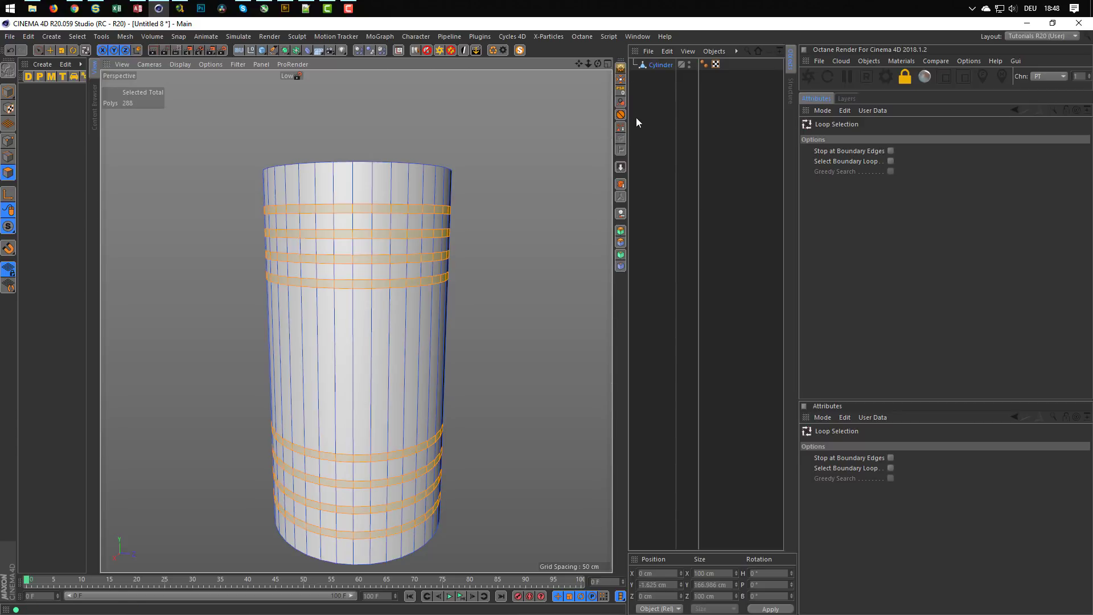
Step: Store the eight selected polygon bands in a polygon selection tag on the Cylinder using Set Selection
left_click(621, 127)
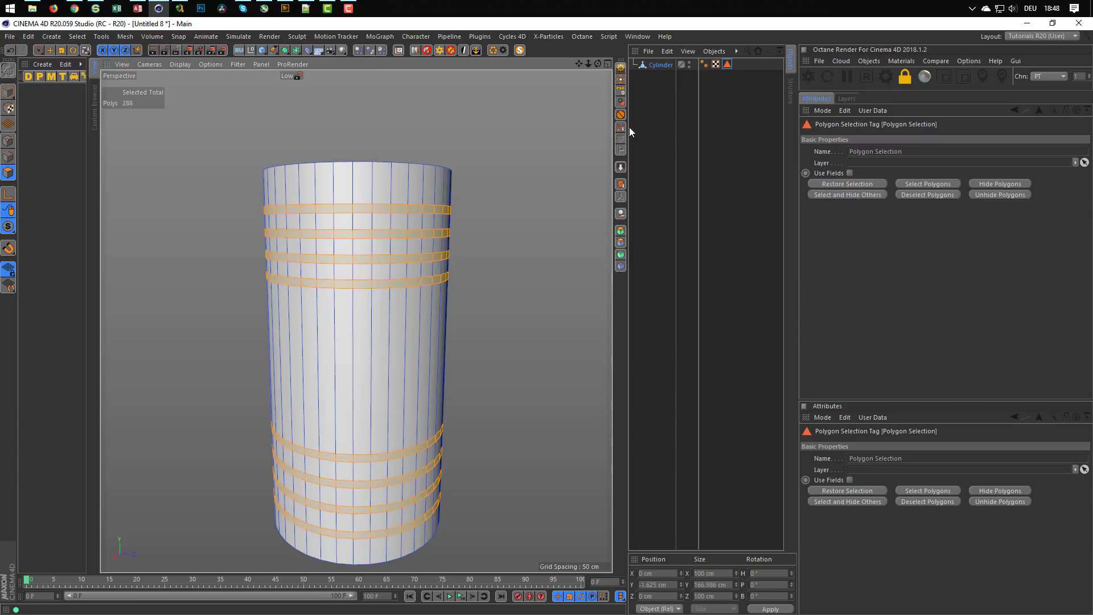
left_click(81, 36)
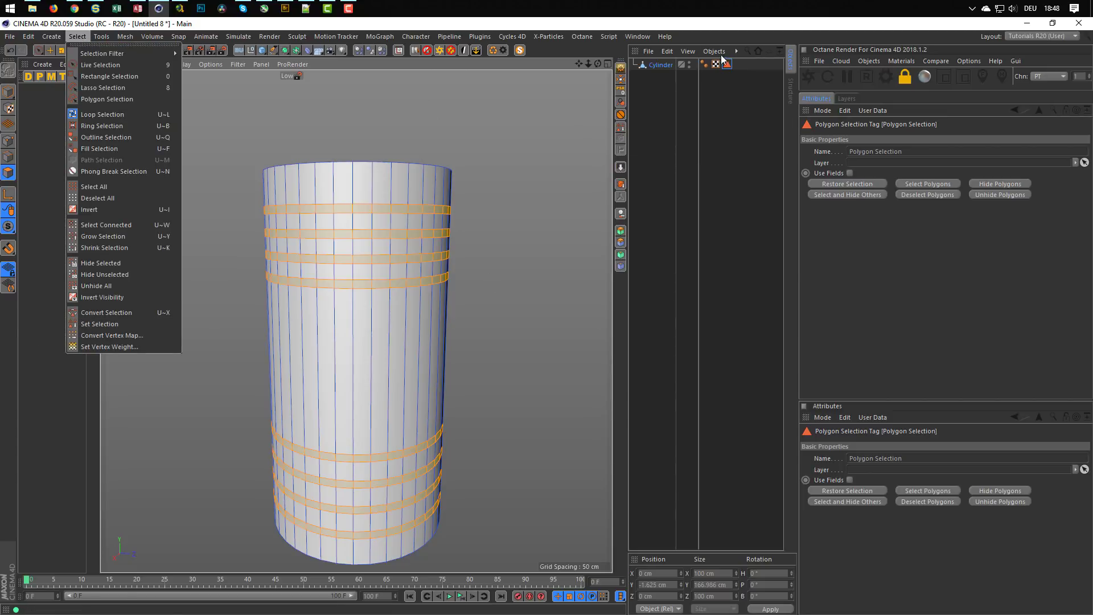
left_click(735, 33)
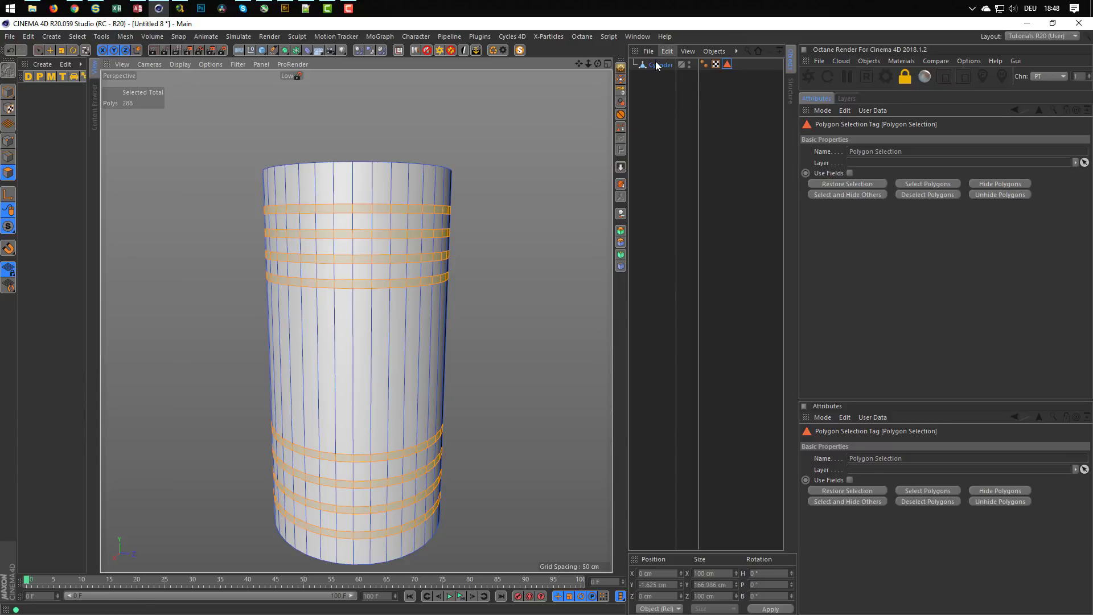
Step: Add an Extrude modifier as a child of the Cylinder
left_click(682, 66)
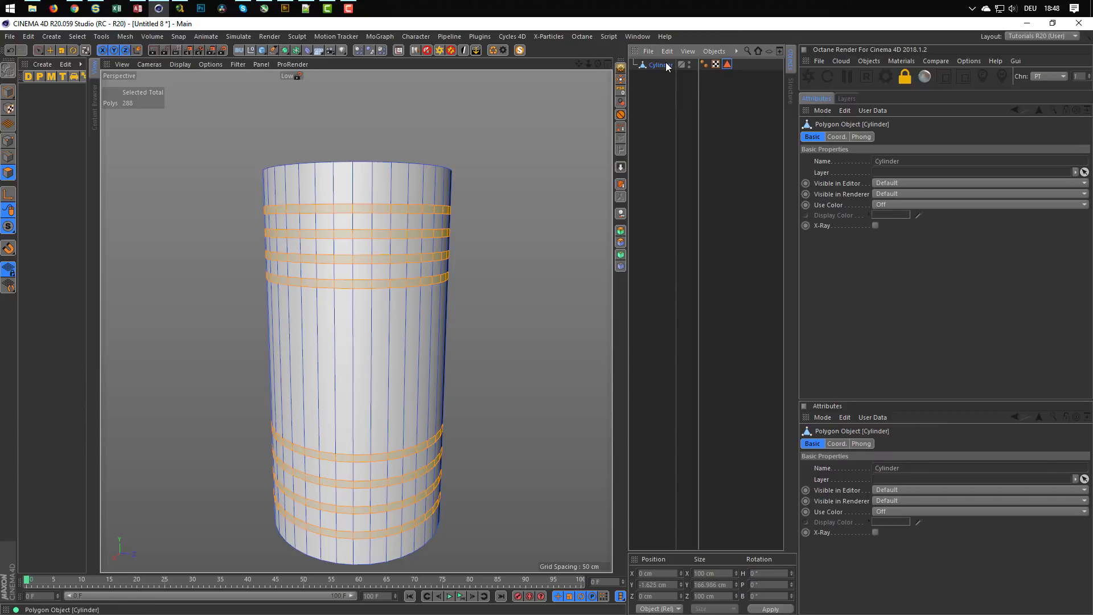
left_click(621, 243)
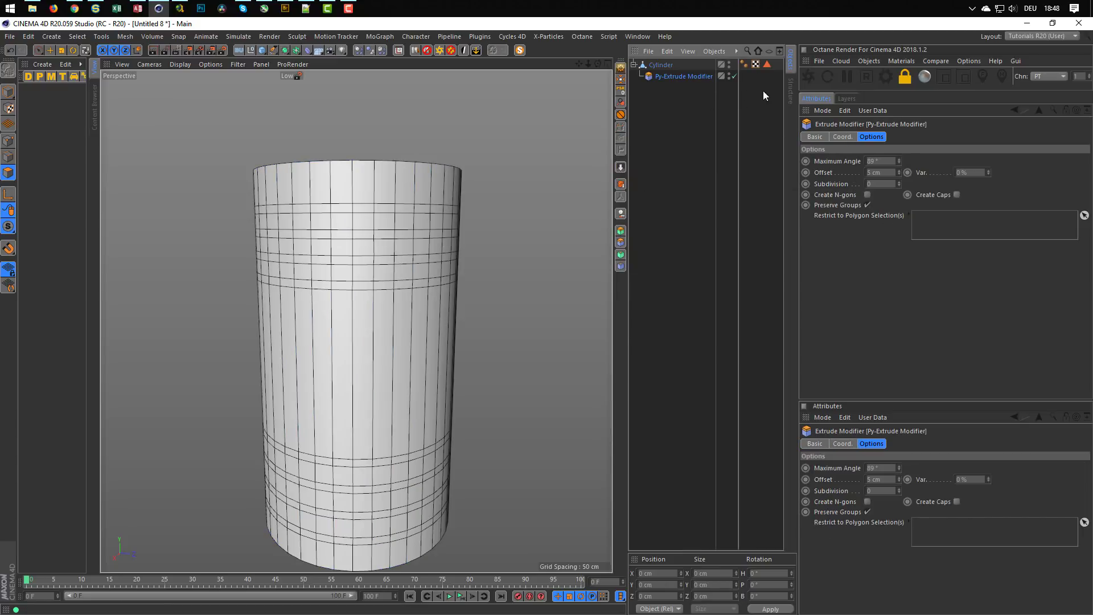
Step: Restrict the Extrude Modifier to the cylinder's stored Polygon Selection and set its offset to -2 cm
left_click_drag(767, 64, 934, 222)
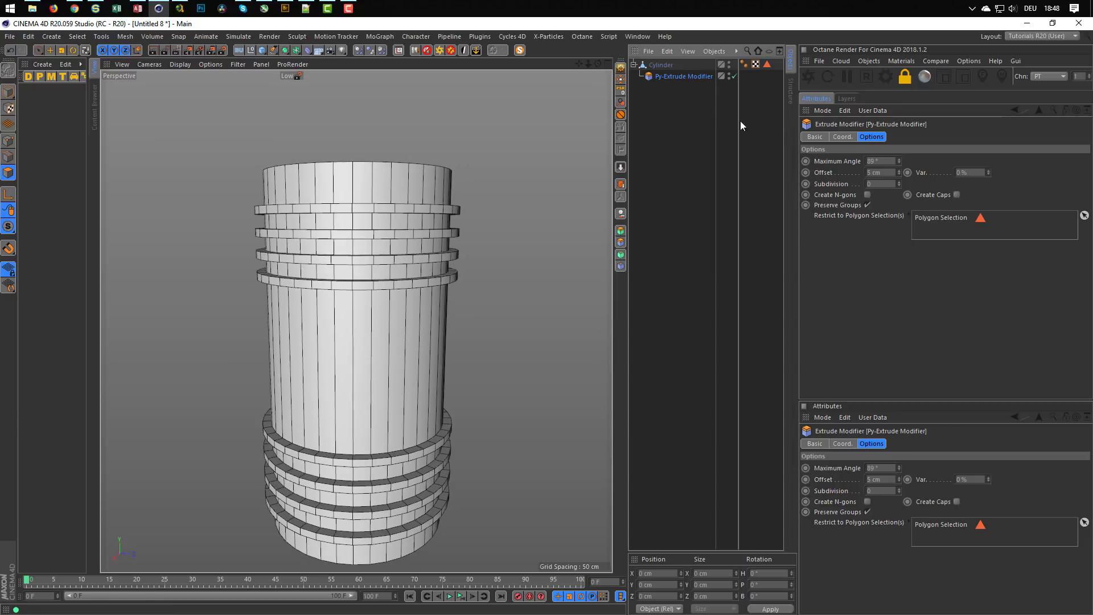
left_click_drag(889, 173, 806, 193)
type("-")
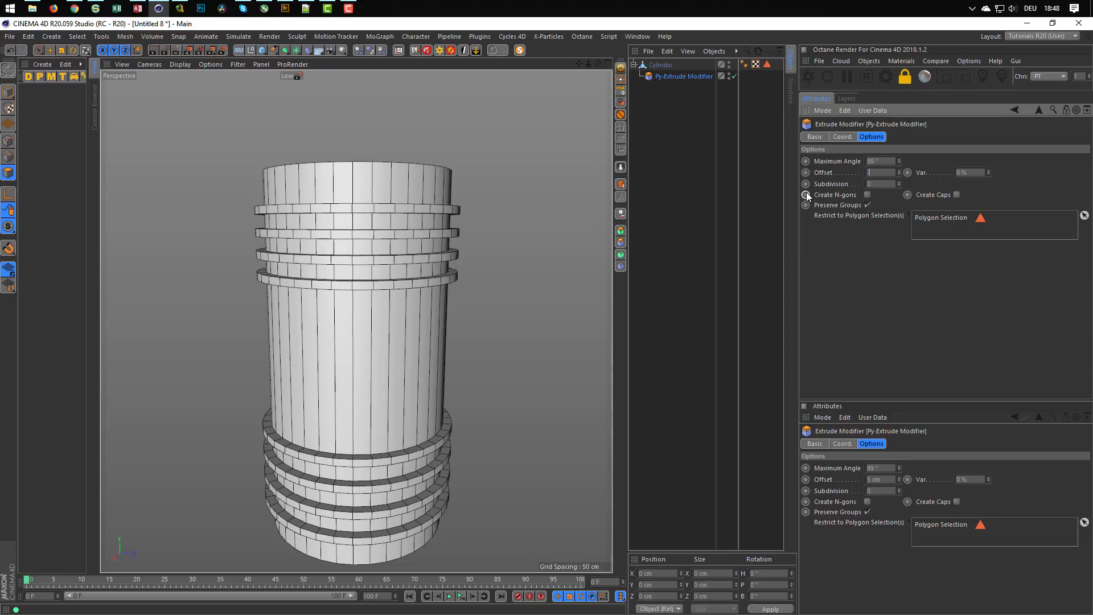
type("2")
key("Return")
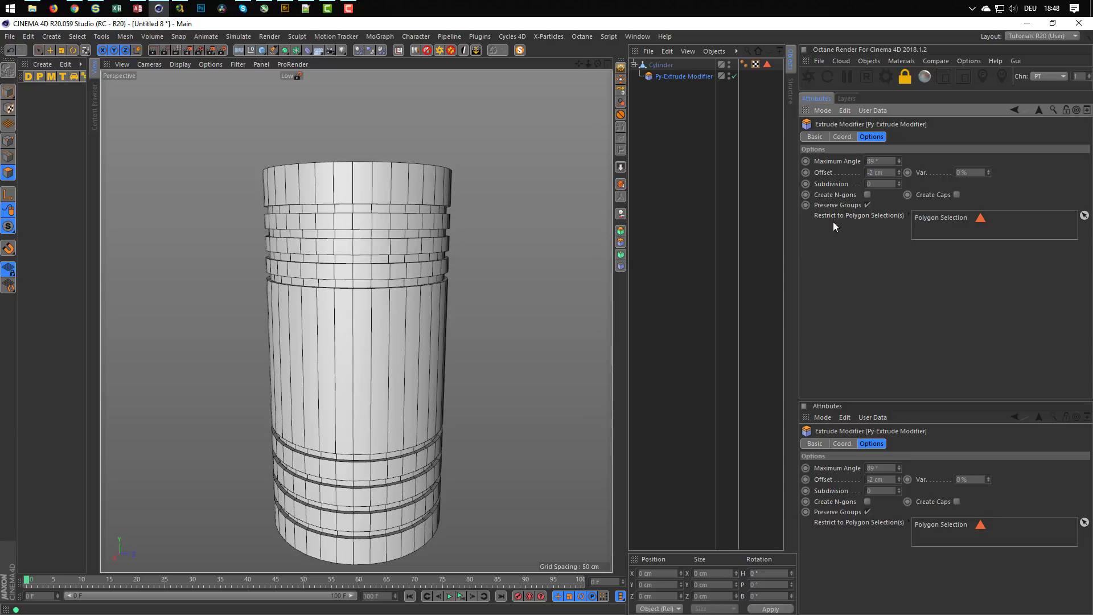
Step: Try the Create Caps option on the Extrude Modifier, turn it back off and inspect the grooves
left_click(957, 195)
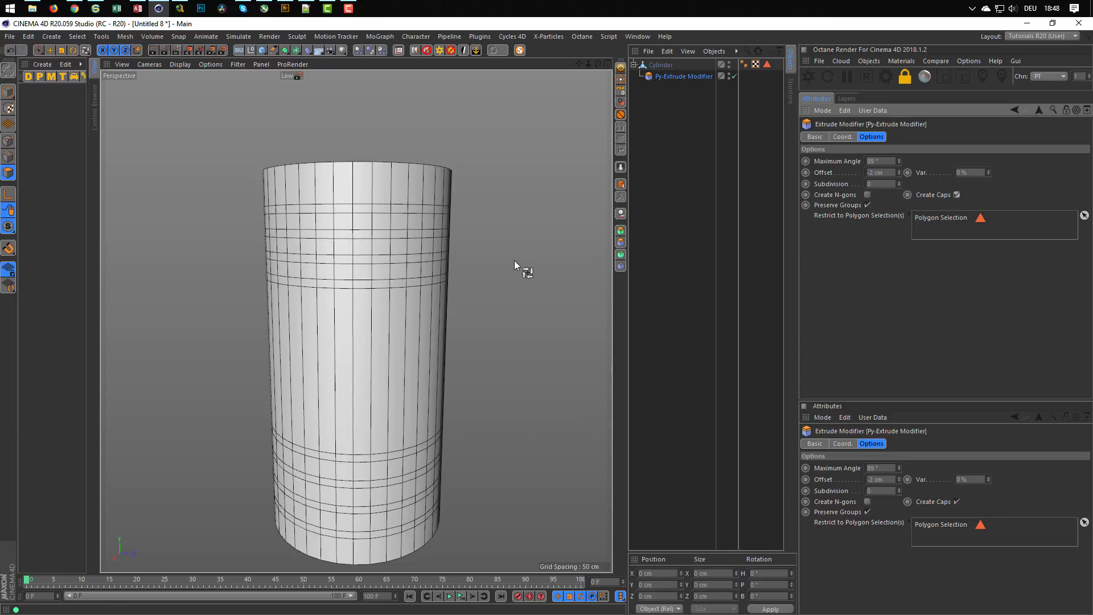
left_click_drag(408, 214, 428, 179, "alt")
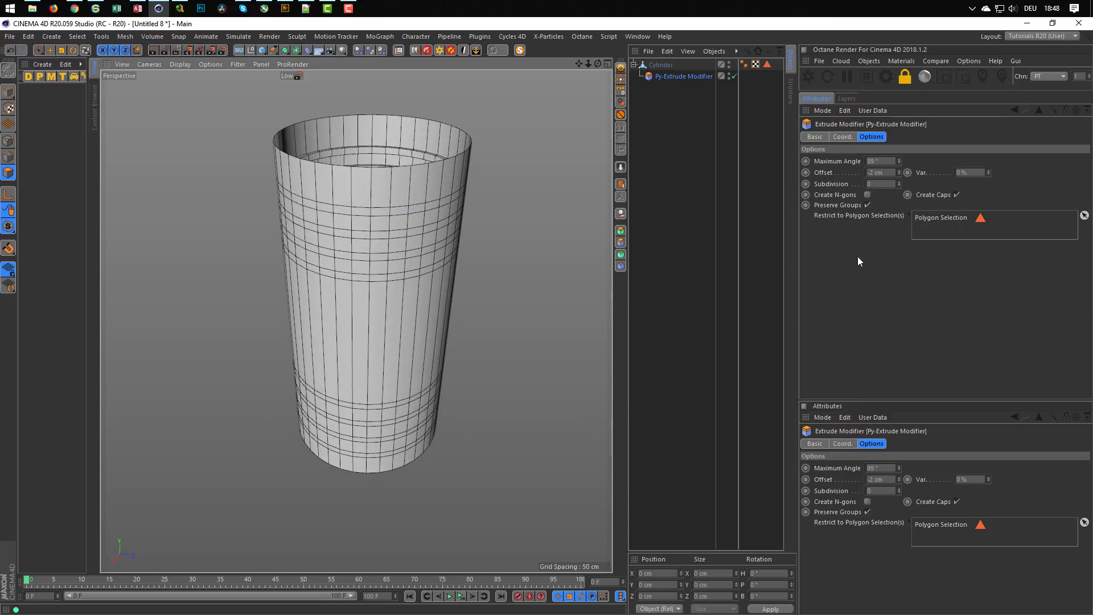
left_click(957, 196)
middle_click_drag(351, 231, 274, 304, "alt")
left_click_drag(274, 303, 323, 323, "alt")
right_click_drag(323, 323, 376, 310, "alt")
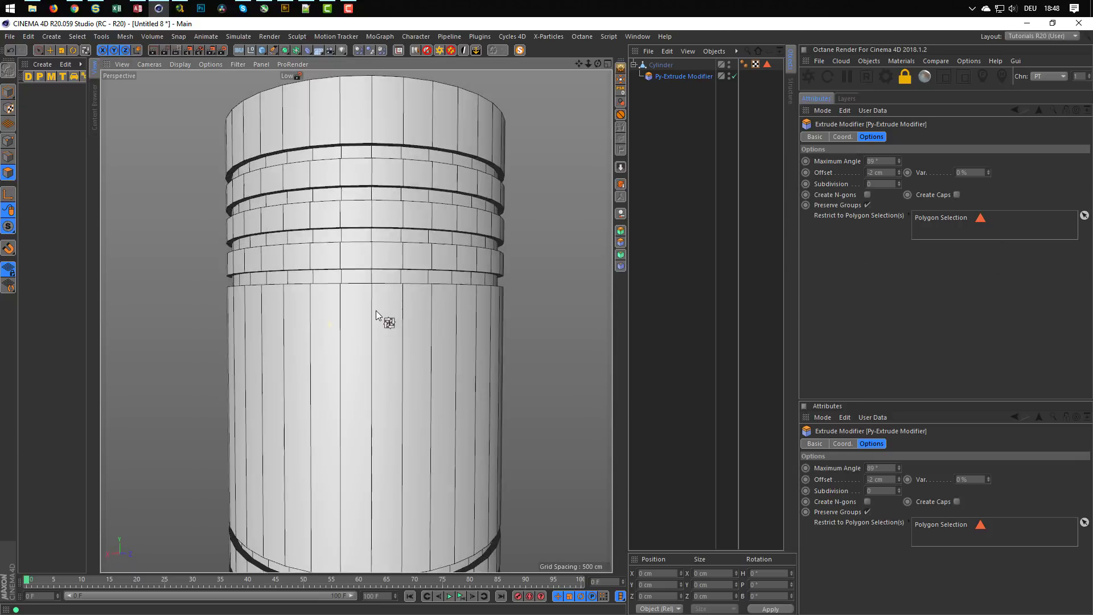
left_click_drag(376, 309, 464, 272, "alt")
right_click_drag(463, 272, 430, 285, "alt")
middle_click_drag(430, 285, 357, 321, "alt")
left_click_drag(356, 321, 322, 304, "alt")
Step: Add a Subdivision Surface as parent of the cylinder and inspect the smoothed grooves
left_click(660, 64)
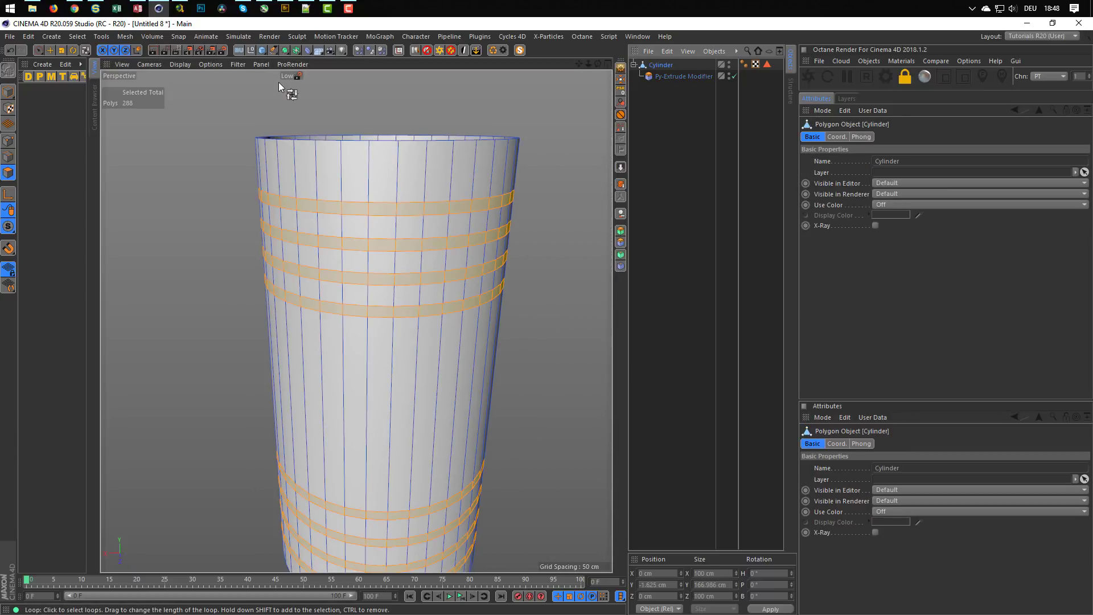
left_click(8, 92)
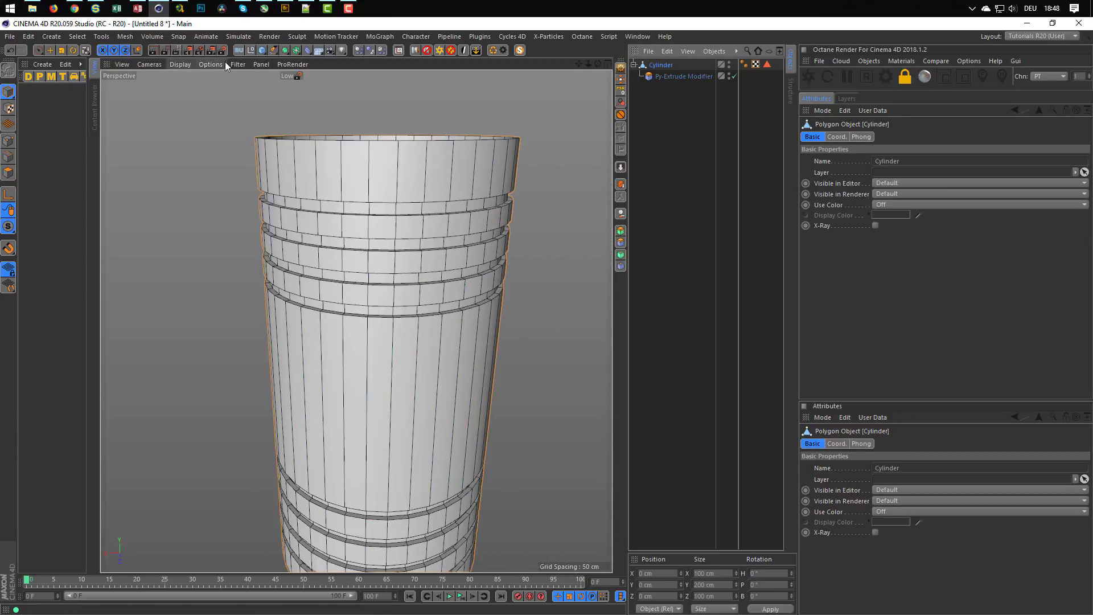
left_click(286, 51, "alt")
left_click_drag(407, 273, 412, 315, "alt")
right_click_drag(412, 314, 396, 310, "alt")
left_click_drag(396, 310, 360, 317, "alt")
scroll(412, 251, "up", 3)
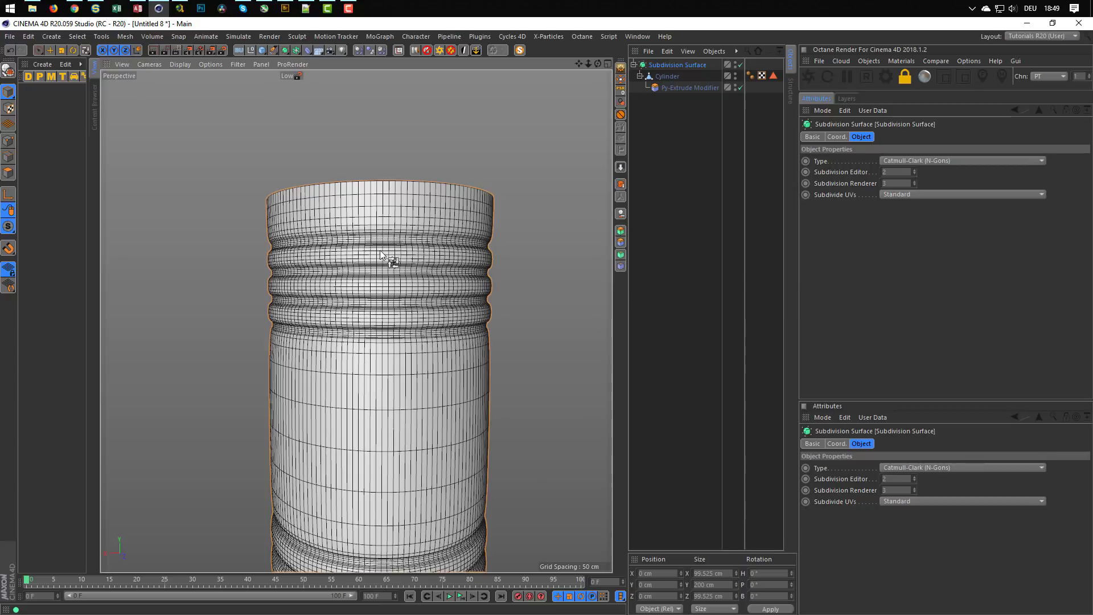
Step: Set the Extrude Modifier's Subdivision to 1 to tighten the groove edges
left_click(688, 88)
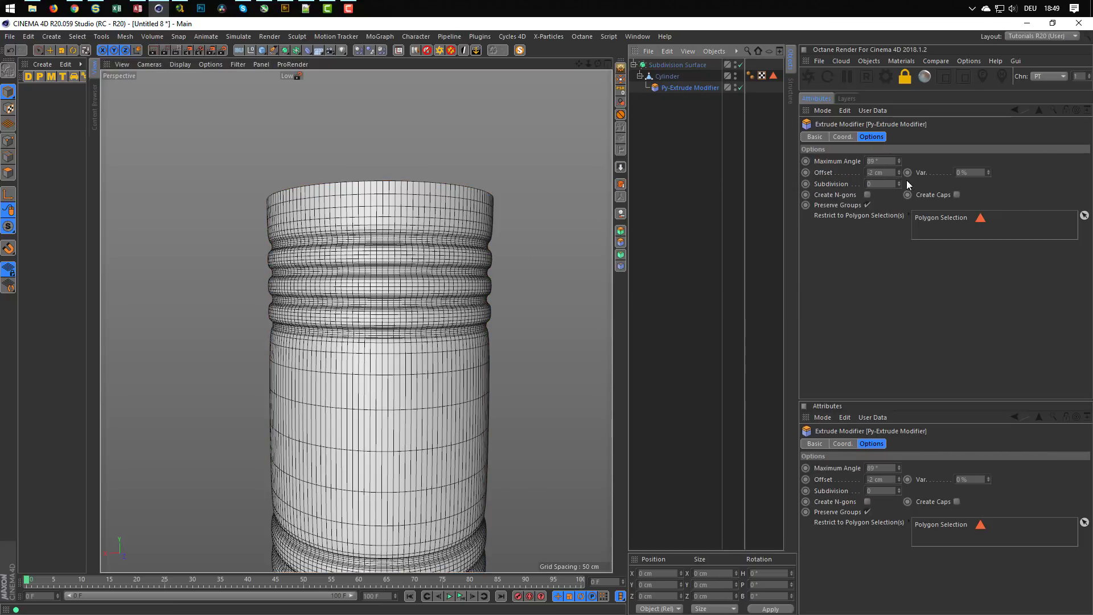
left_click(899, 182)
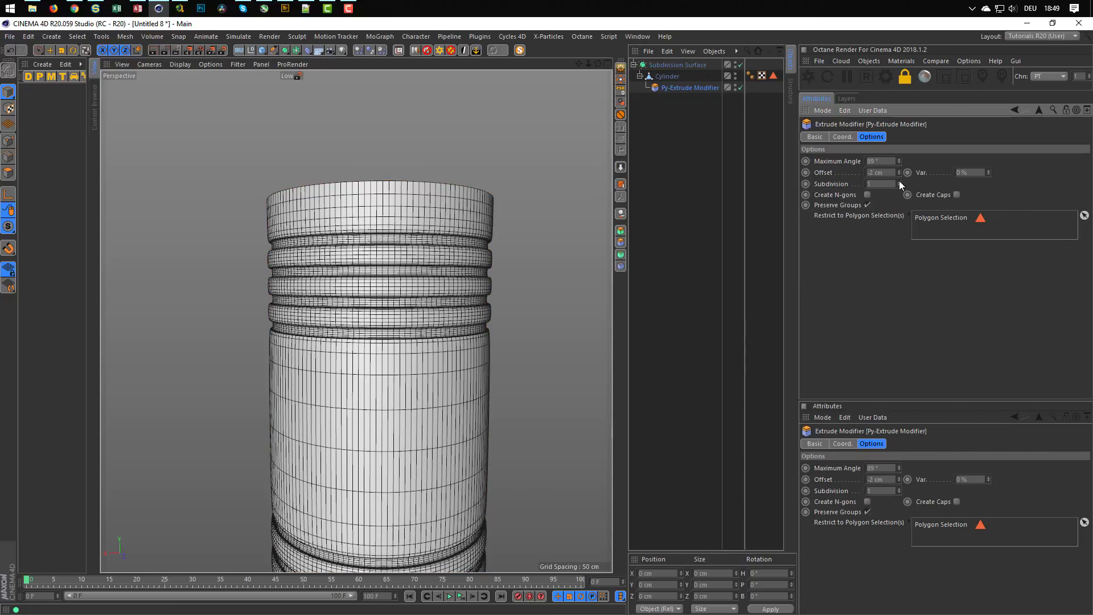
left_click(899, 182)
left_click_drag(365, 279, 447, 299, "alt")
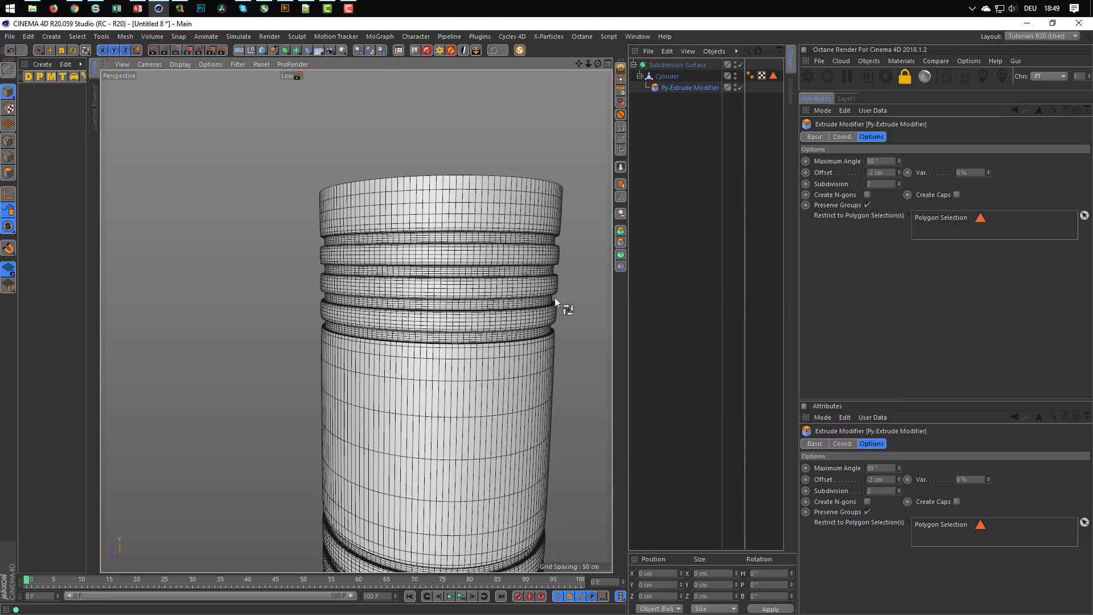
left_click(900, 186)
mouse_move(405, 320)
left_mouse_down("alt")
mouse_move(446, 333)
mouse_move(395, 318)
left_mouse_up("alt")
right_click_drag(395, 319, 342, 336, "alt")
middle_click_drag(423, 348, 415, 304, "alt")
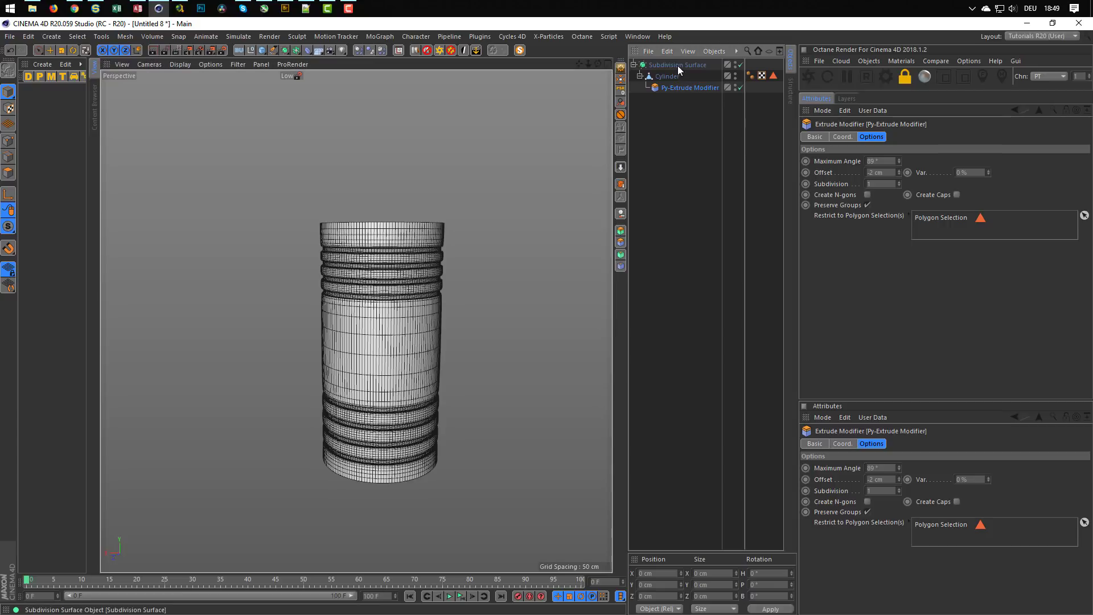
Step: Disable the Subdivision Surface and scale the cylinder's wide middle polygon loop vertically to about 65.5 cm
left_click(740, 64)
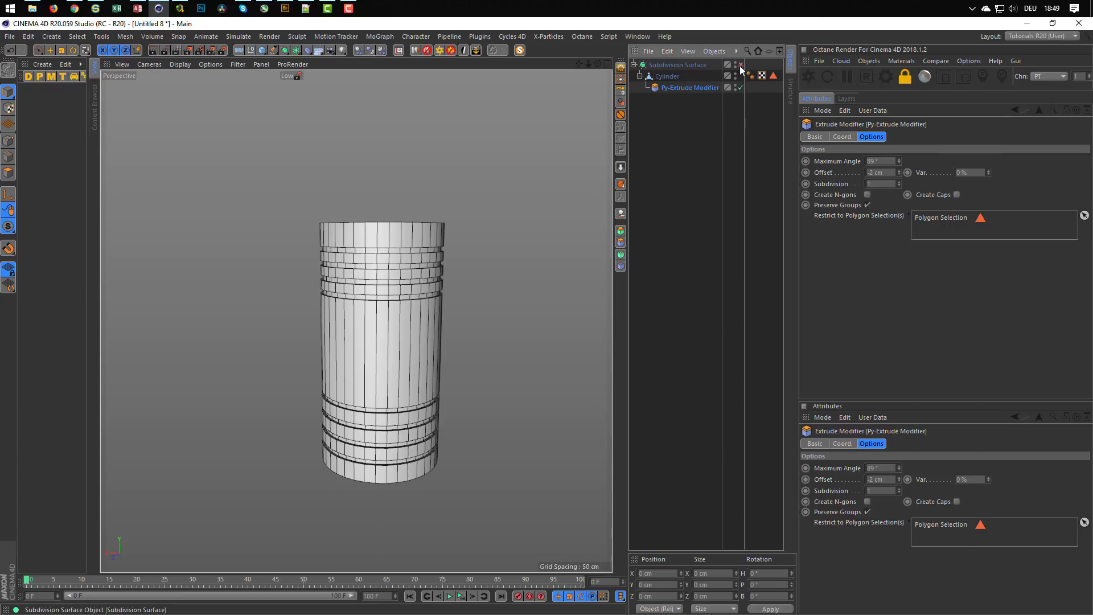
left_click(8, 173)
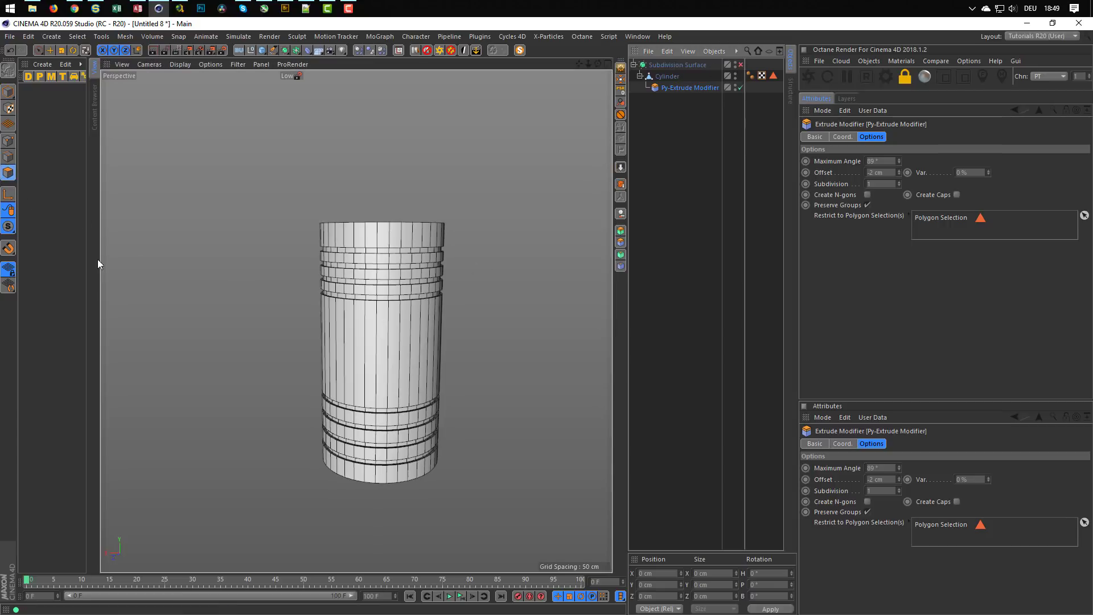
left_click(672, 76)
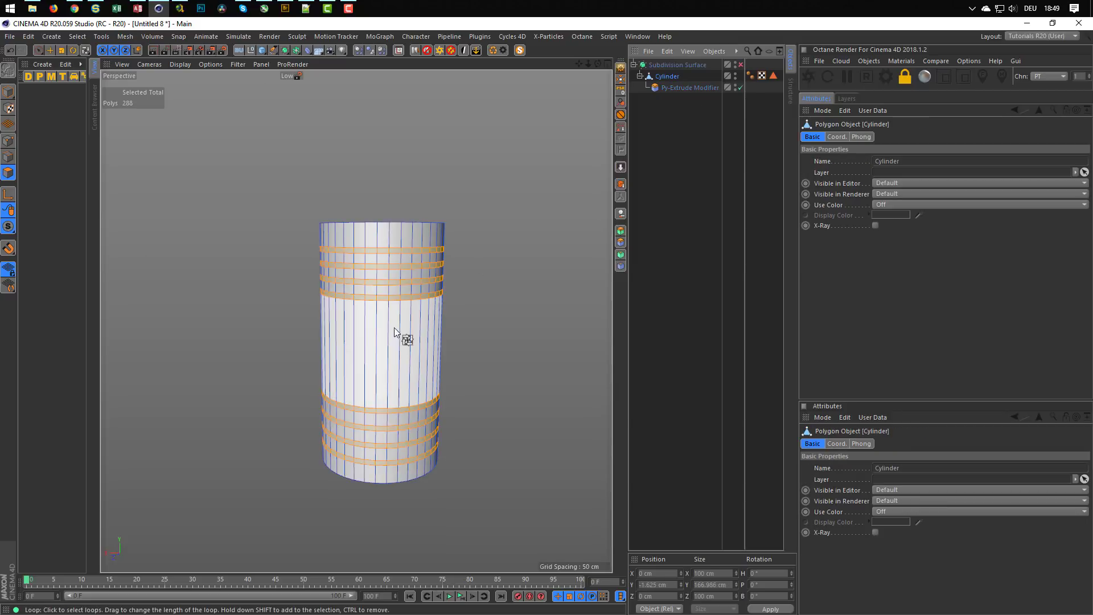
middle_click_drag(363, 350, 364, 356, "alt")
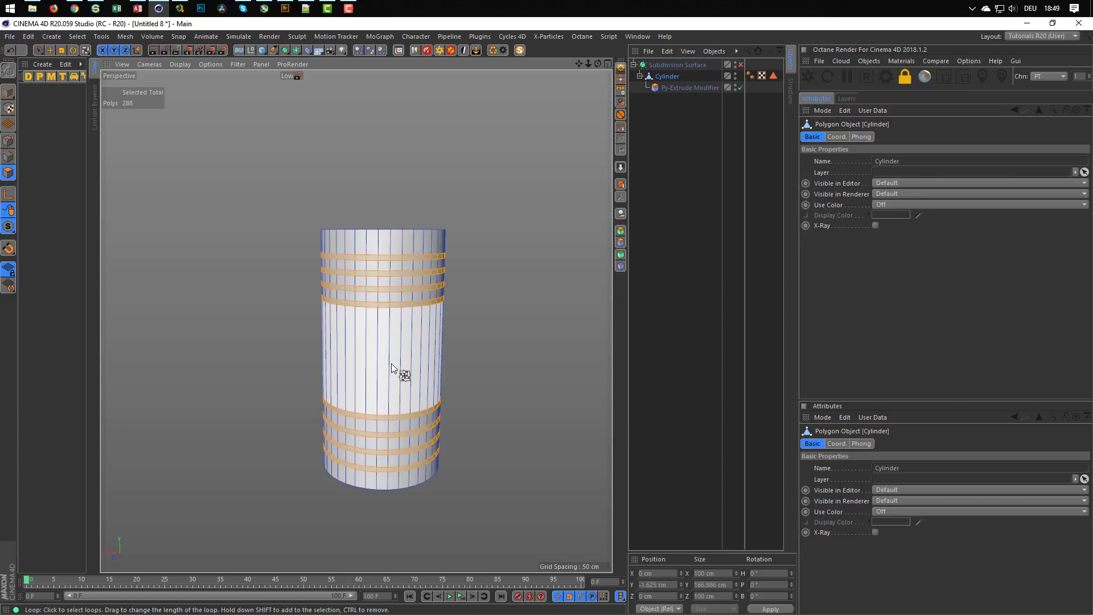
left_click(391, 363)
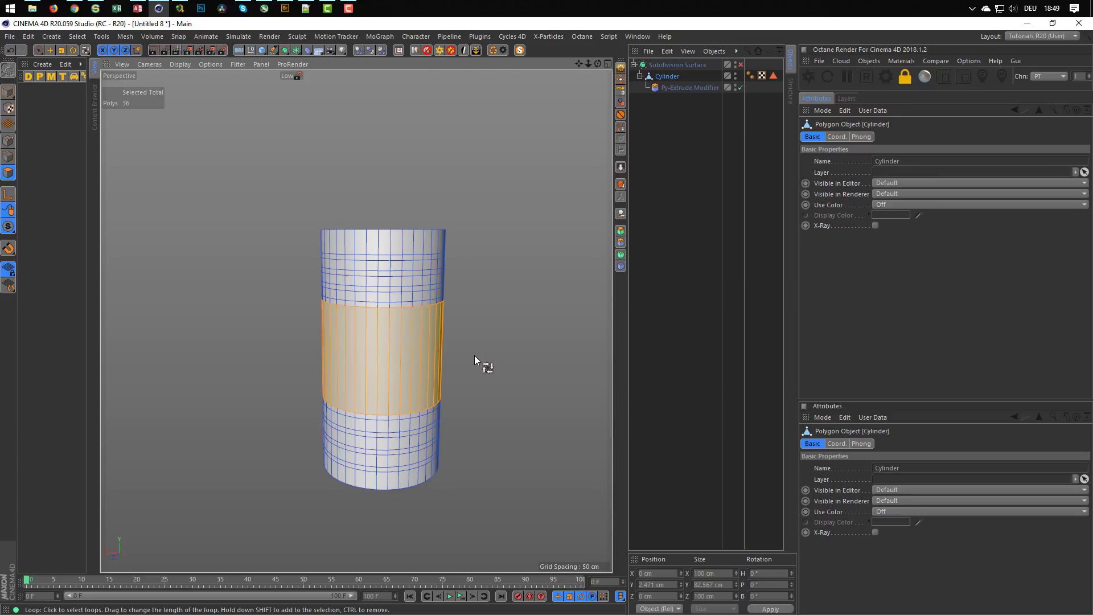
key("t")
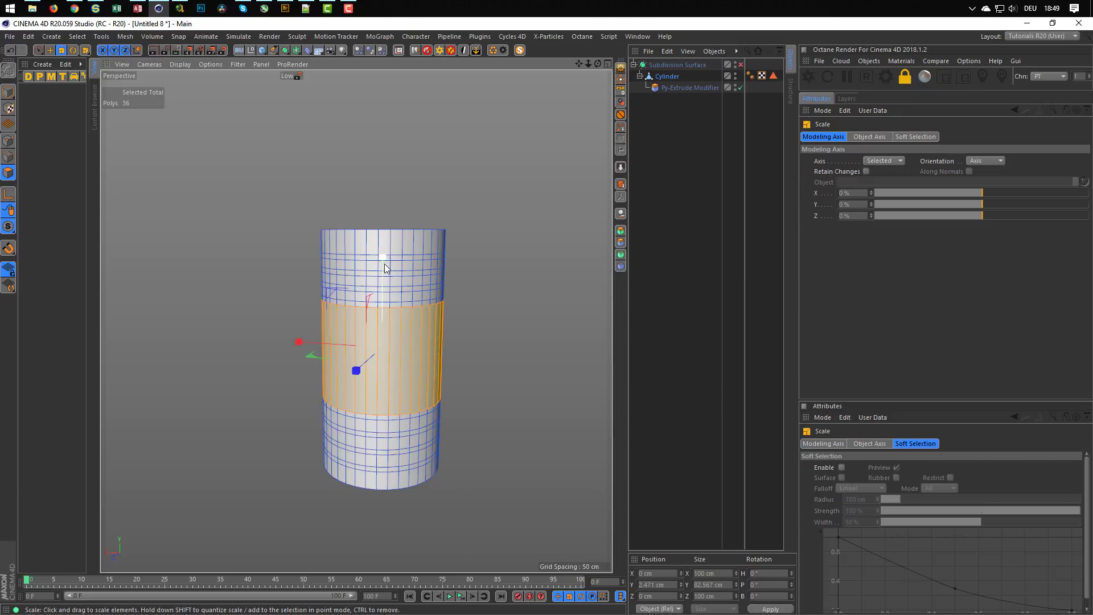
left_click_drag(384, 257, 388, 276)
scroll(426, 360, "up", 3)
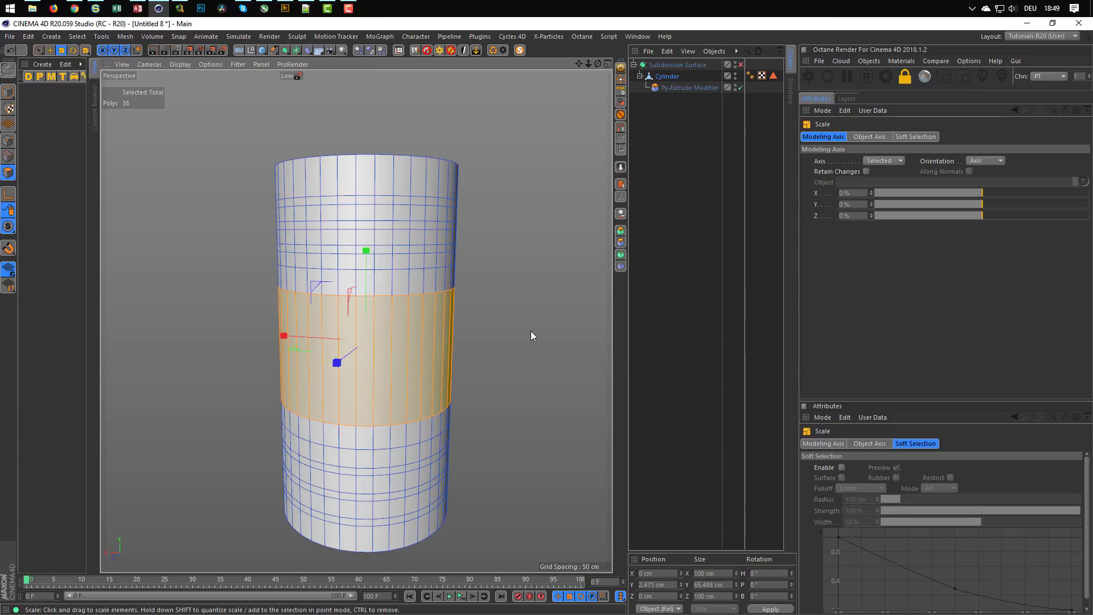
Step: Inset each polygon of the middle band individually by about 1.6 cm using Extrude Inner with Preserve Groups off
key("i")
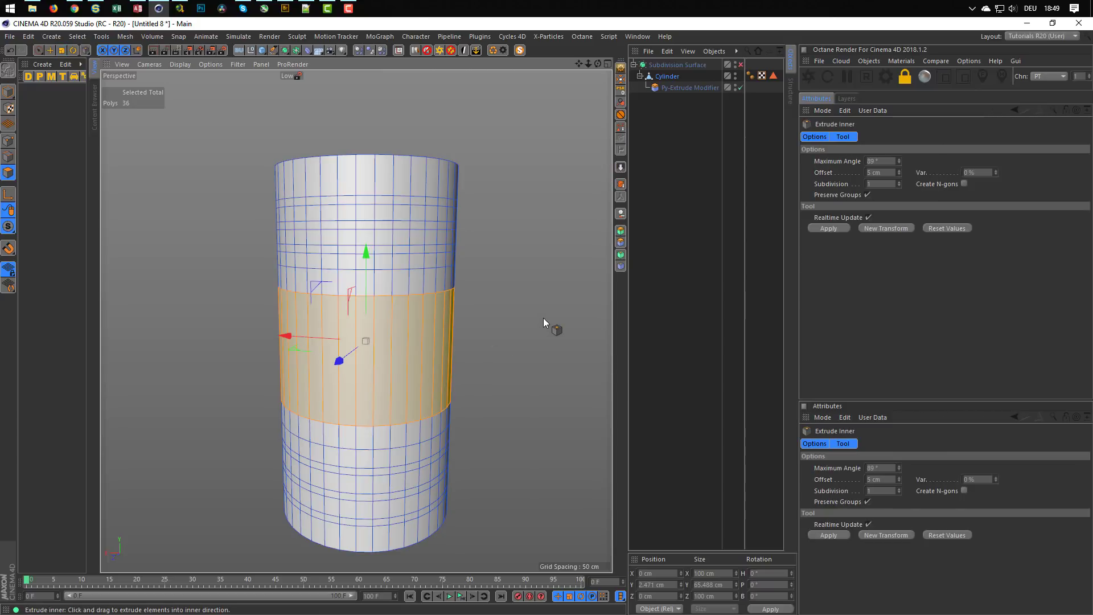
left_click(866, 195)
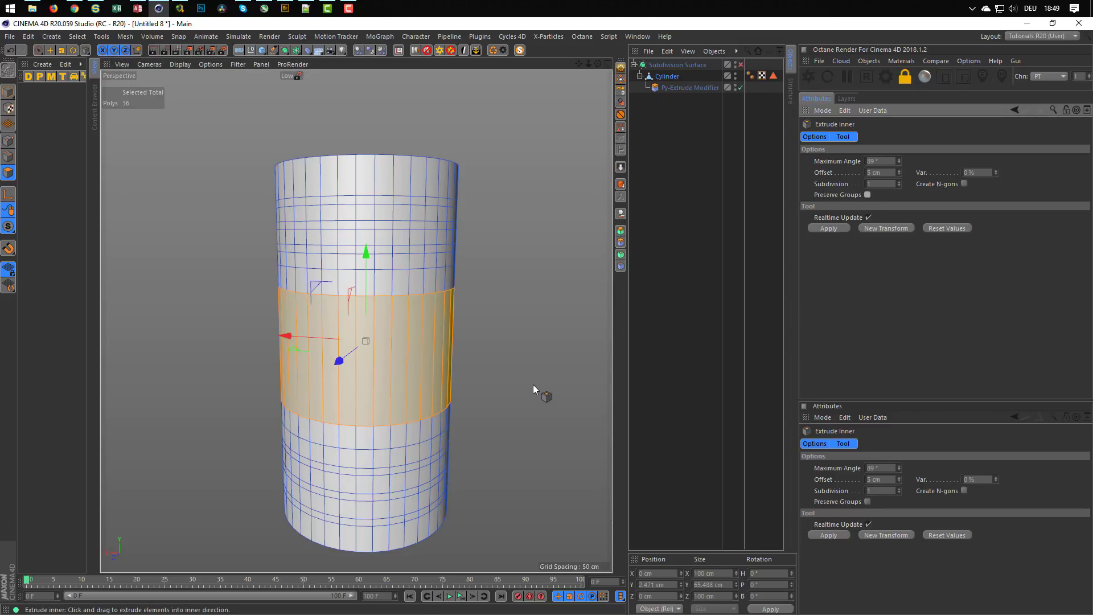
left_click_drag(531, 385, 565, 385)
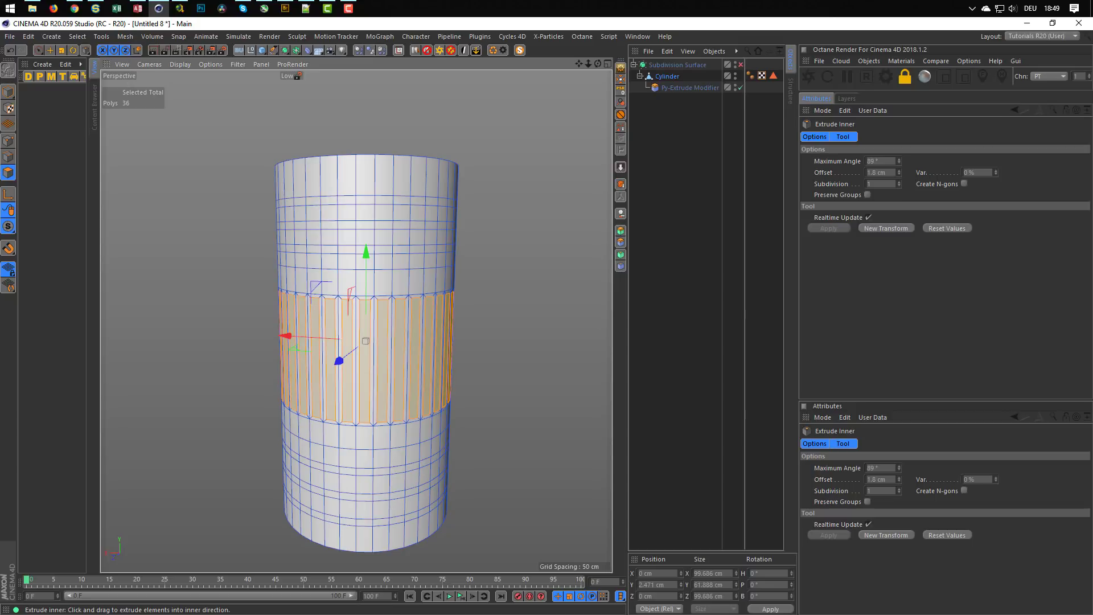
left_click_drag(561, 384, 555, 385)
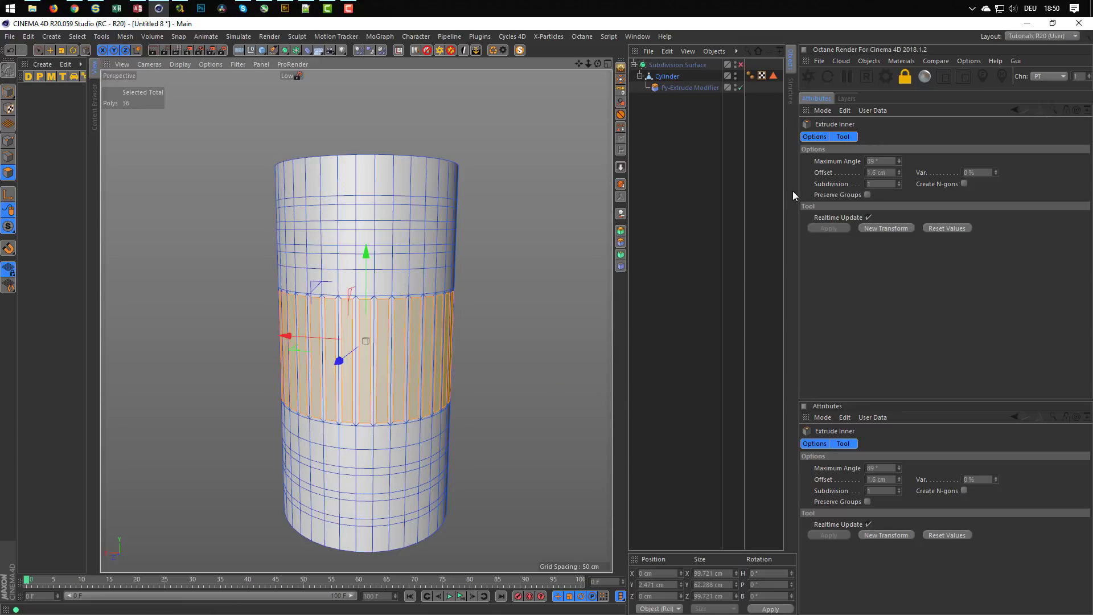
Step: Widen the object list and store the inset middle polygons as a second polygon selection tag on the cylinder
left_click_drag(628, 188, 568, 193)
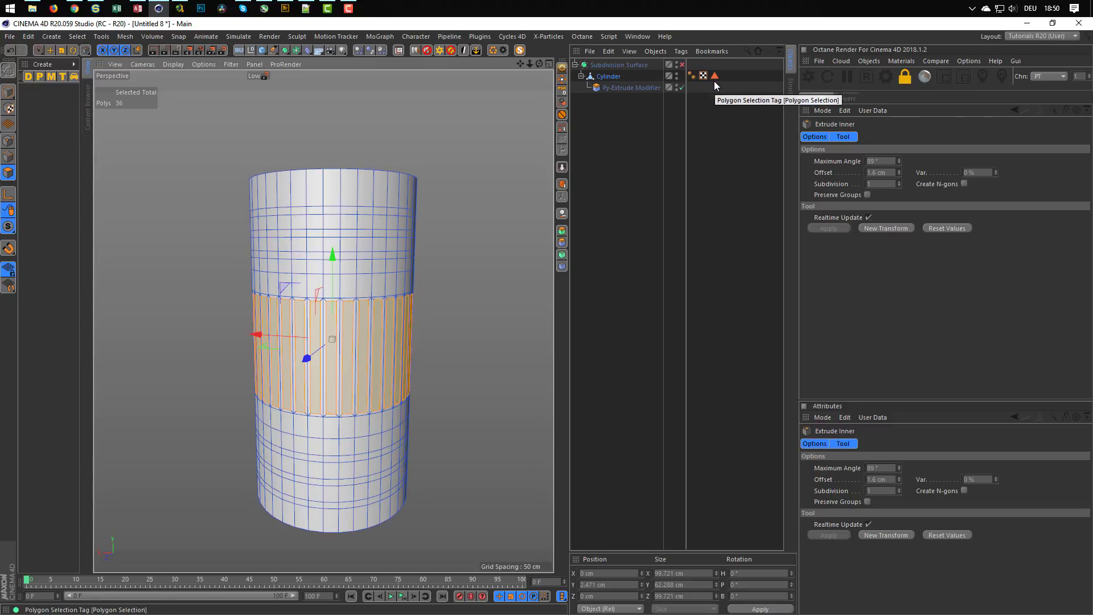
left_click(711, 117)
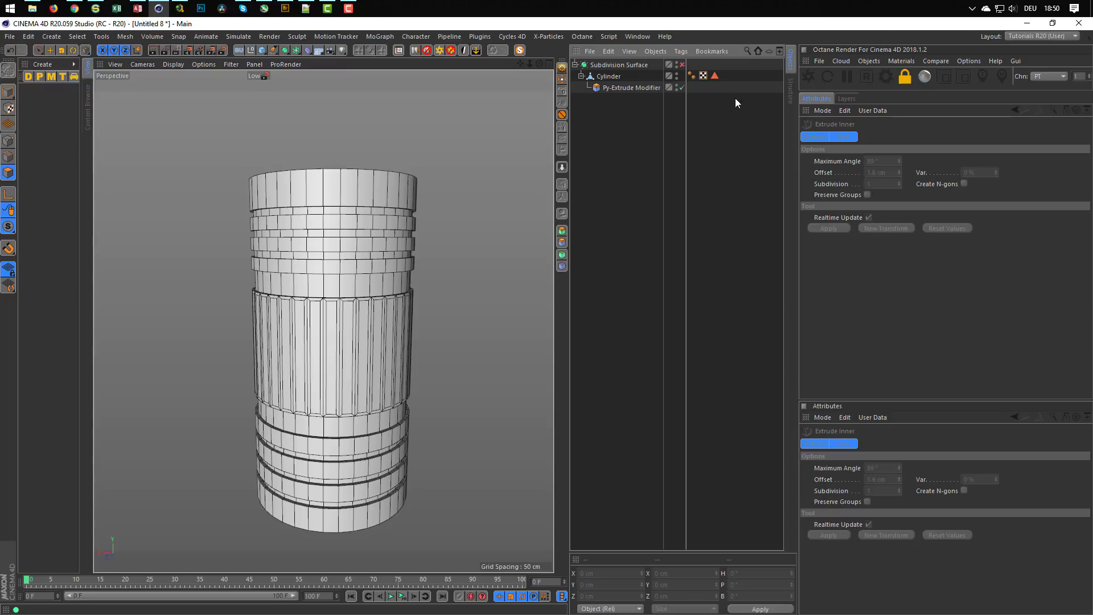
left_click(608, 77)
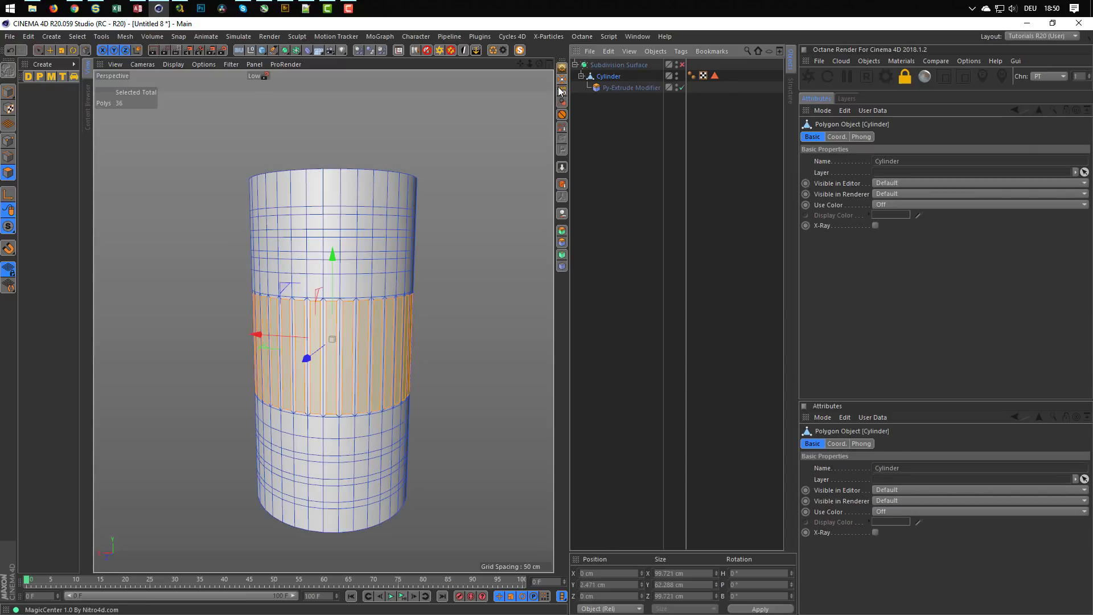
left_click(563, 127)
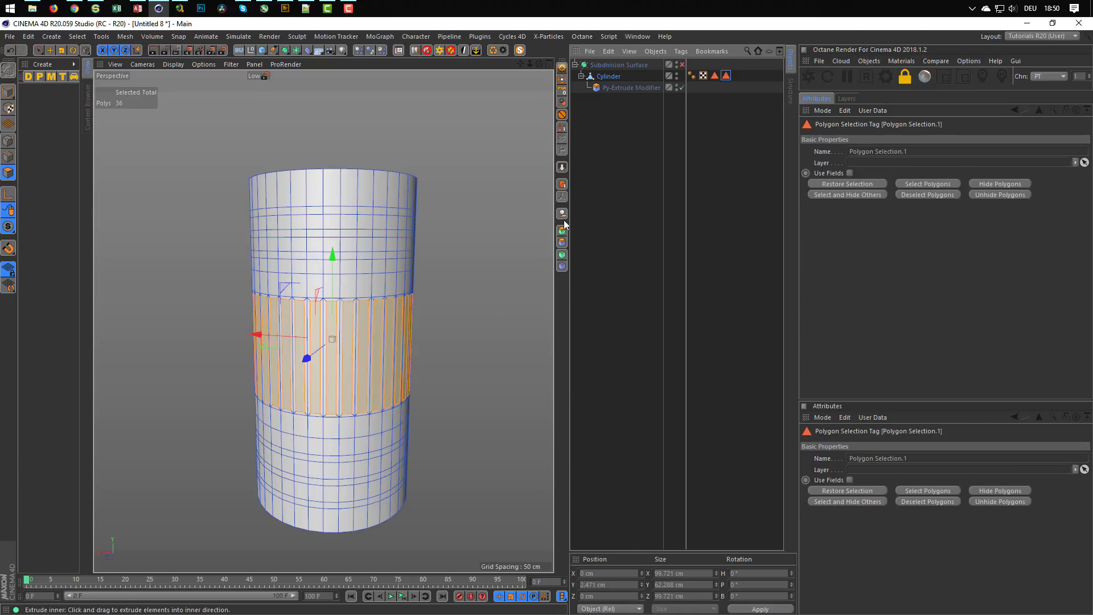
Step: Try adding Polygon Selection.1 to the Extrude Modifier's restriction, inspect the vertical ribs, and remove that selection from the list
left_click(635, 87)
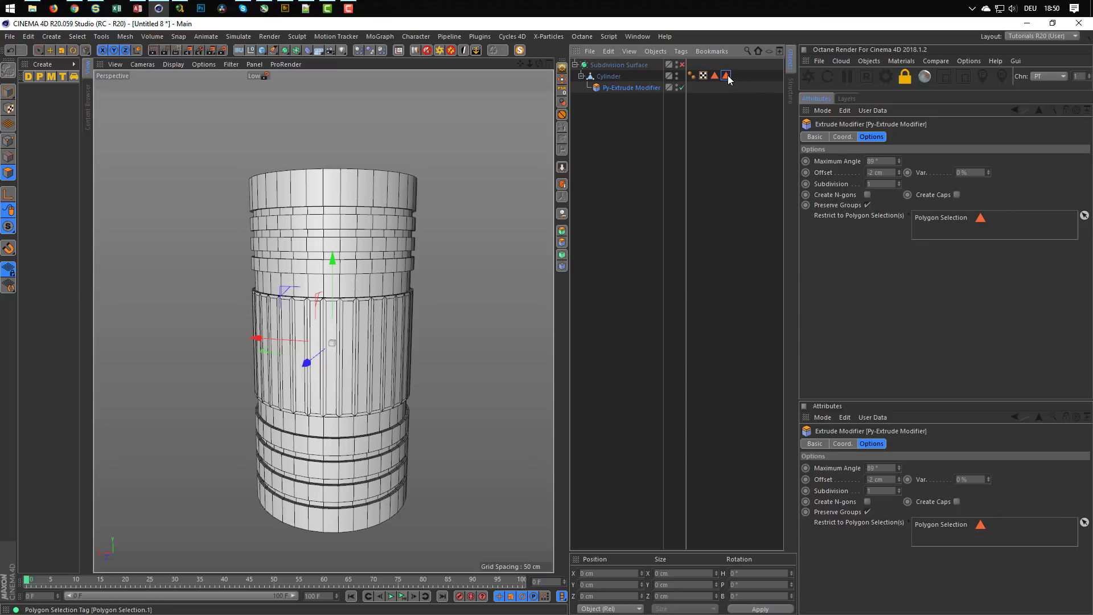
left_click_drag(726, 75, 925, 232)
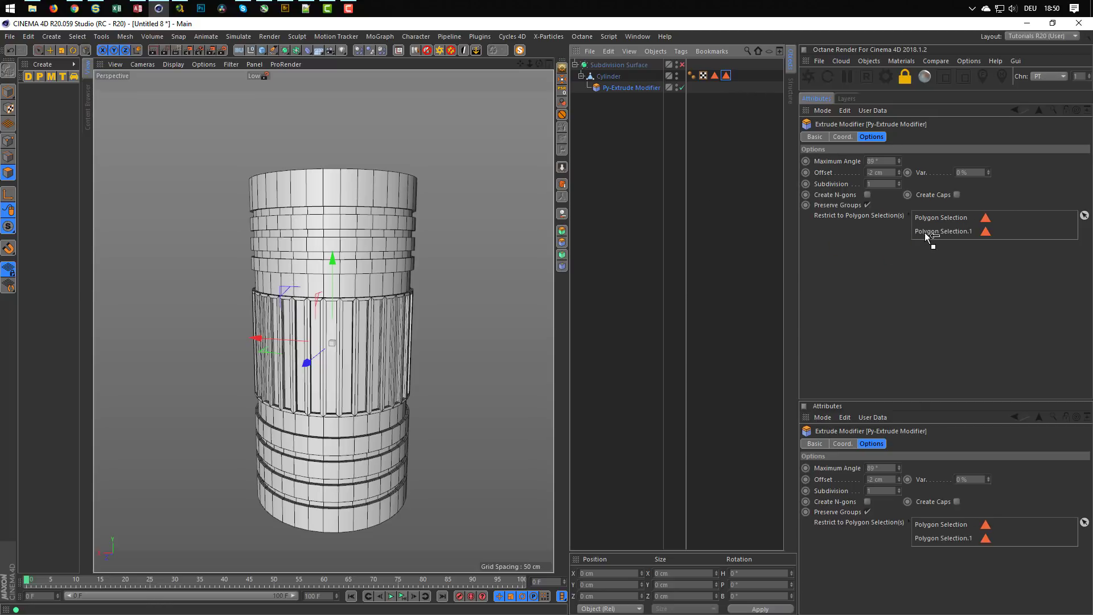
scroll(334, 316, "up", 8)
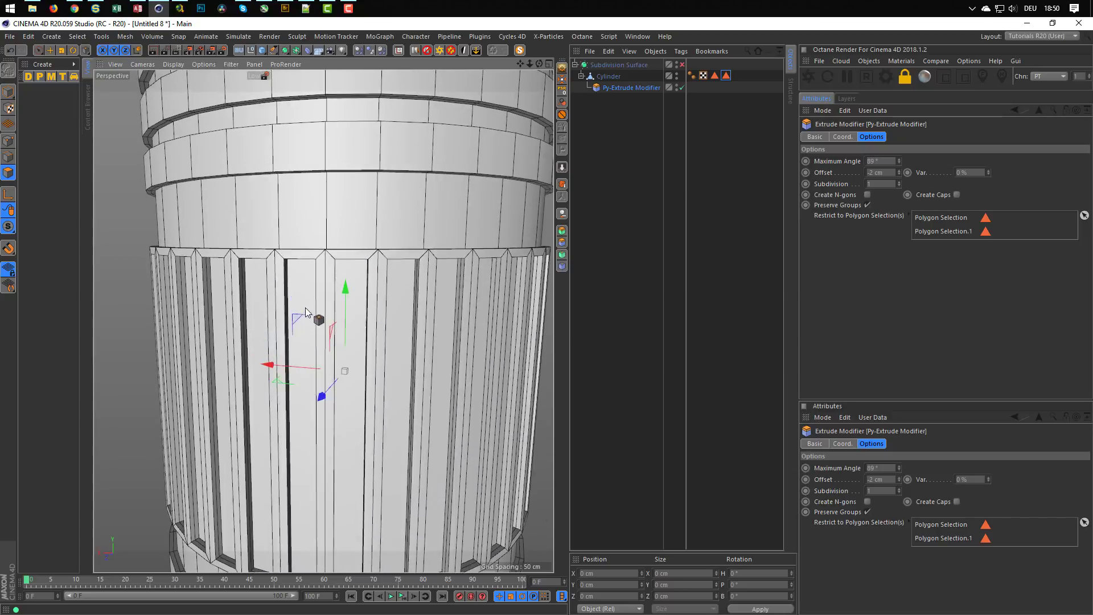
left_click_drag(301, 310, 221, 338, "alt")
scroll(370, 312, "down", 8)
scroll(343, 289, "up", 6)
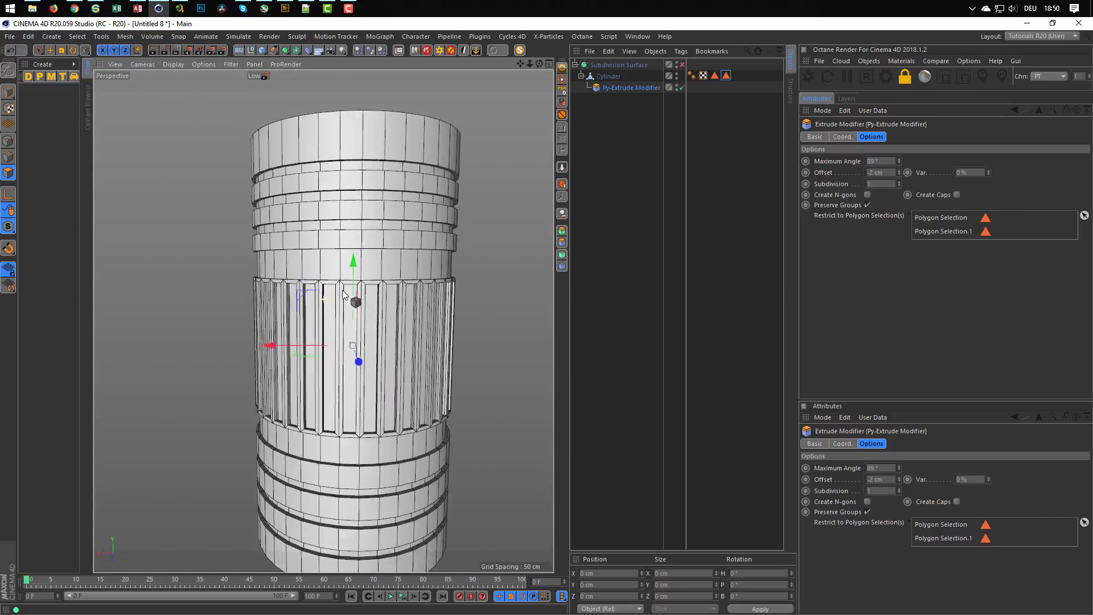
left_click_drag(352, 283, 364, 263, "alt")
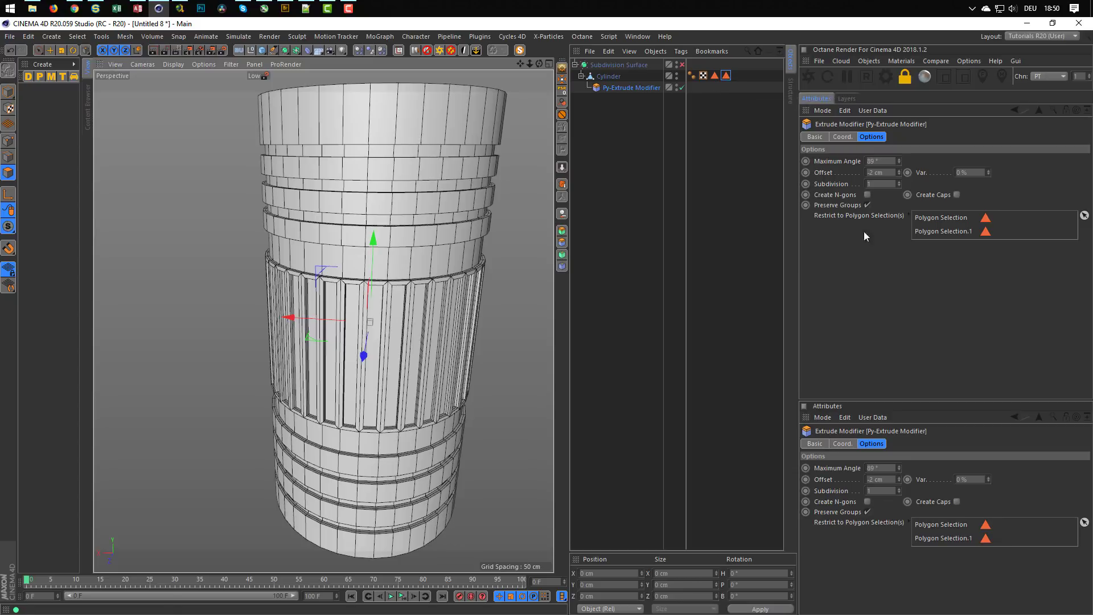
left_click(935, 230)
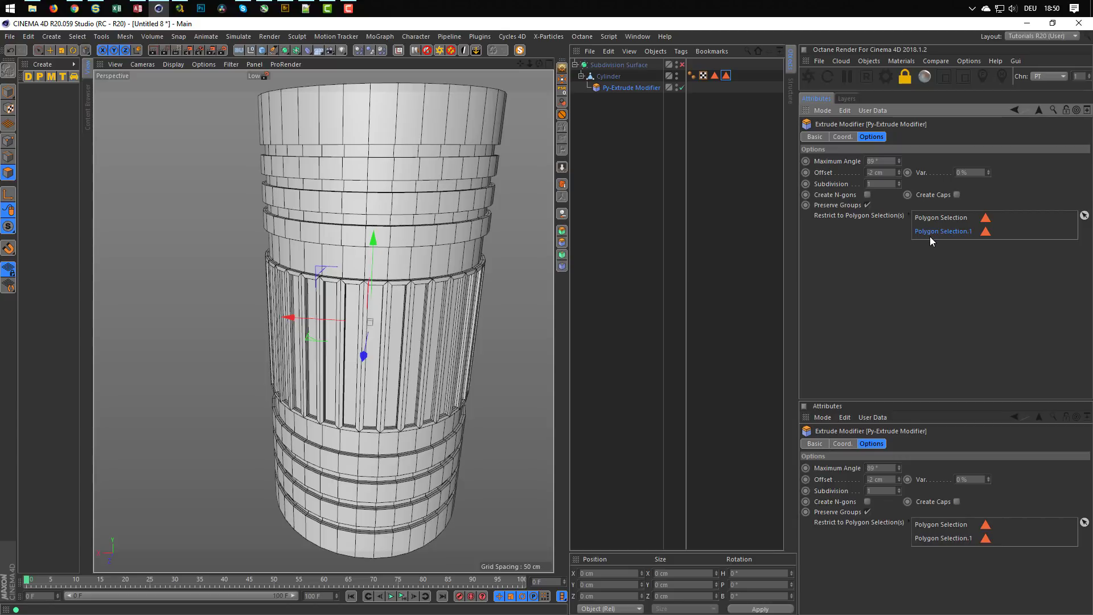
key("Delete")
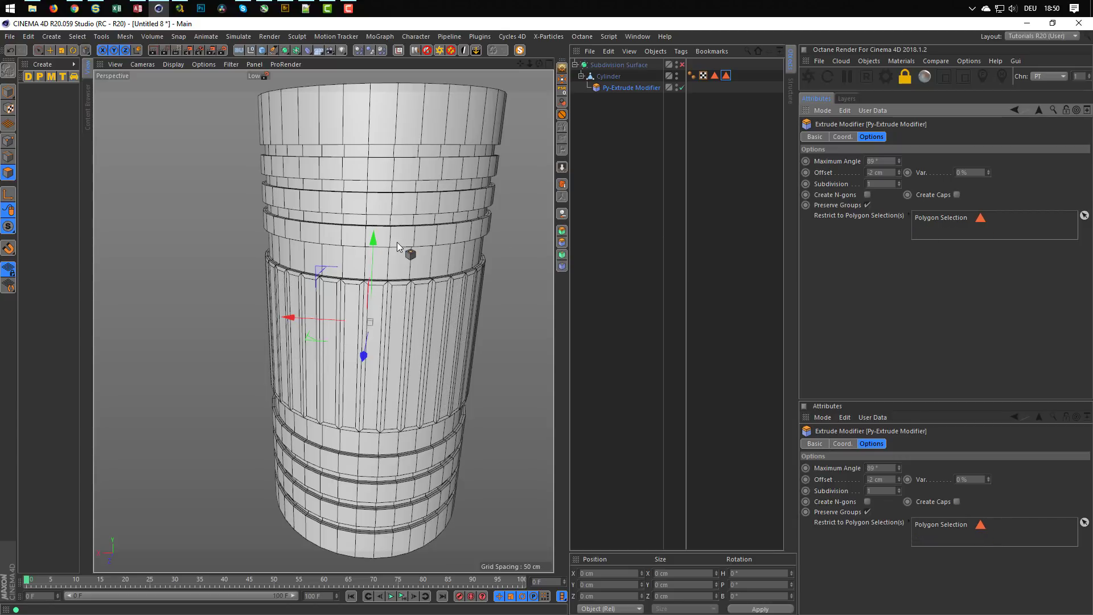
Step: Examine where the grooves meet the inset panels and restore the polygons stored in the cylinder's first Polygon Selection tag
left_click_drag(398, 241, 439, 237, "alt")
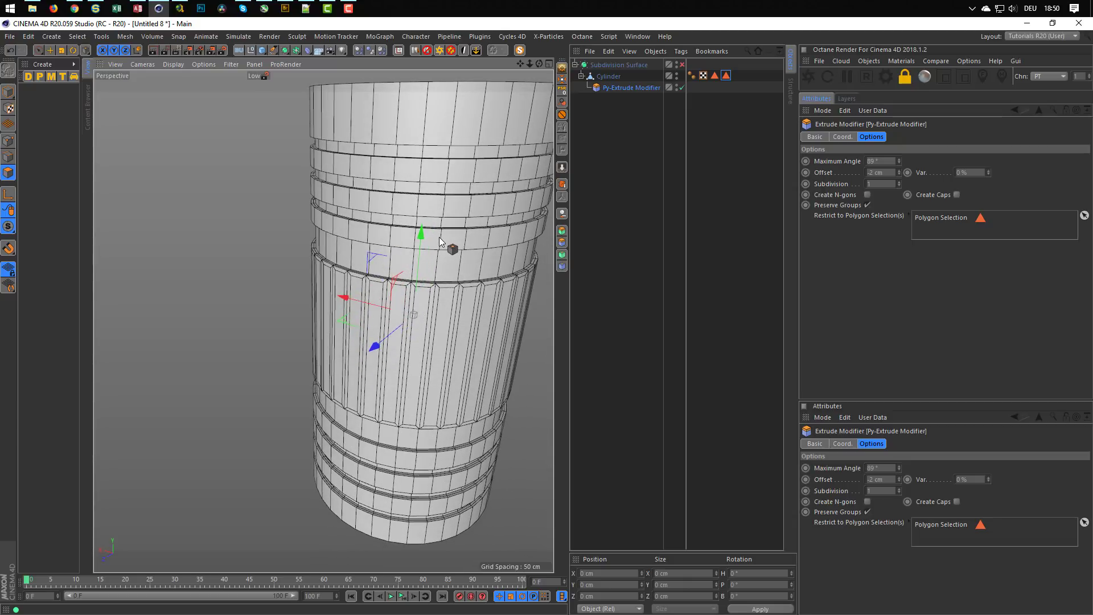
scroll(429, 268, "up", 6)
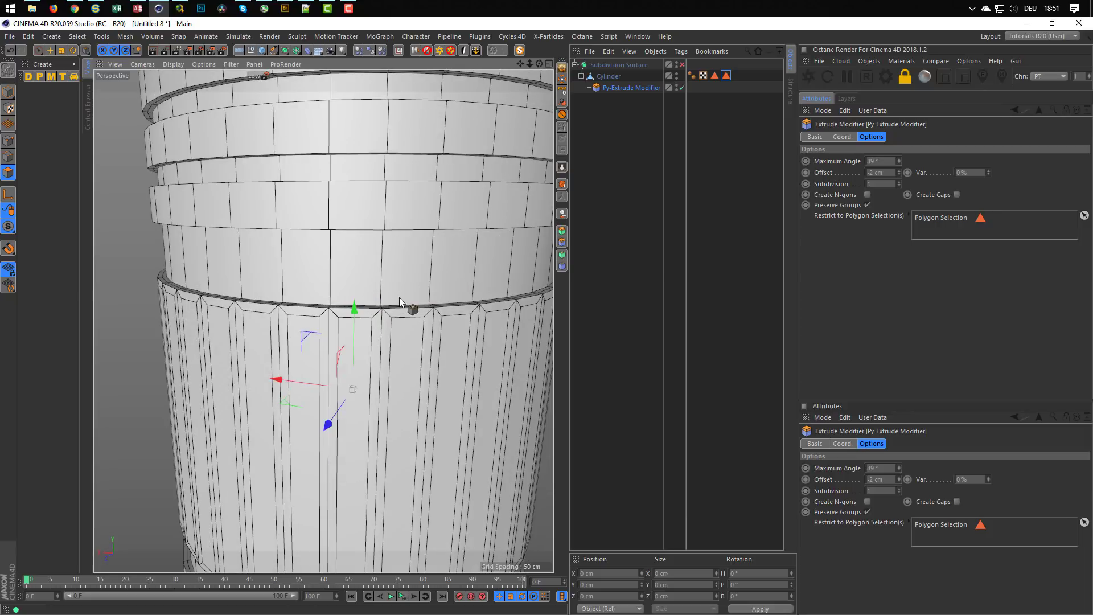
scroll(399, 246, "down", 6)
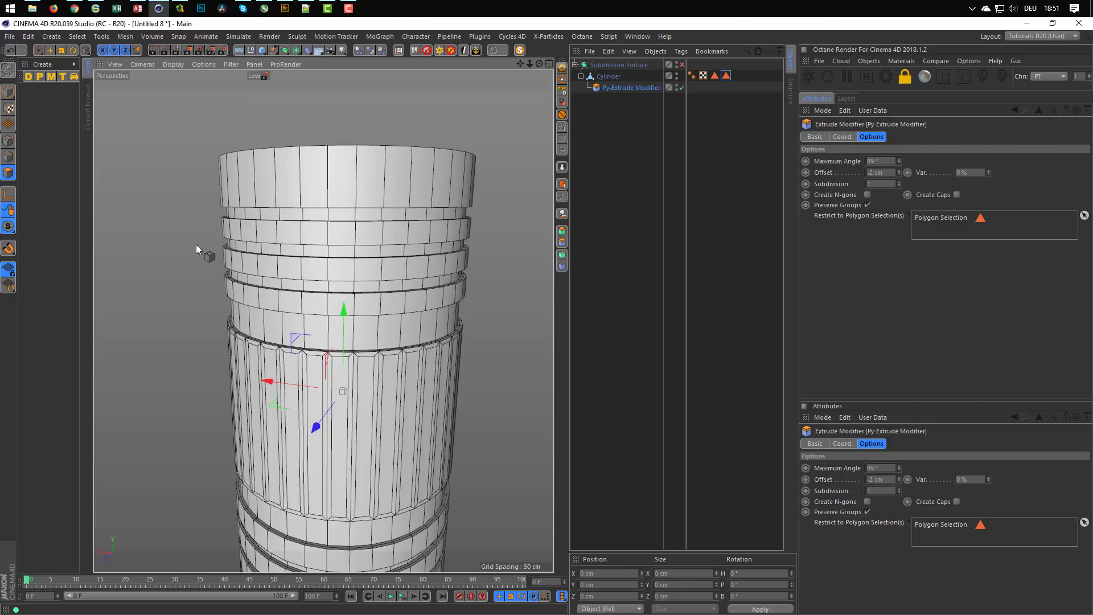
left_click(715, 75)
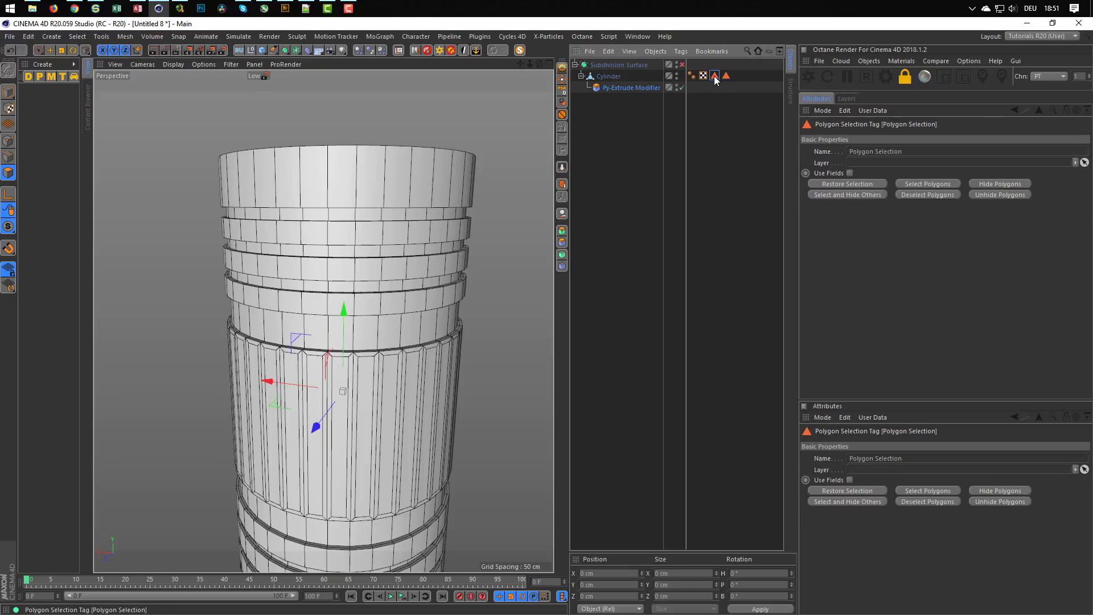
scroll(457, 293, "down", 4)
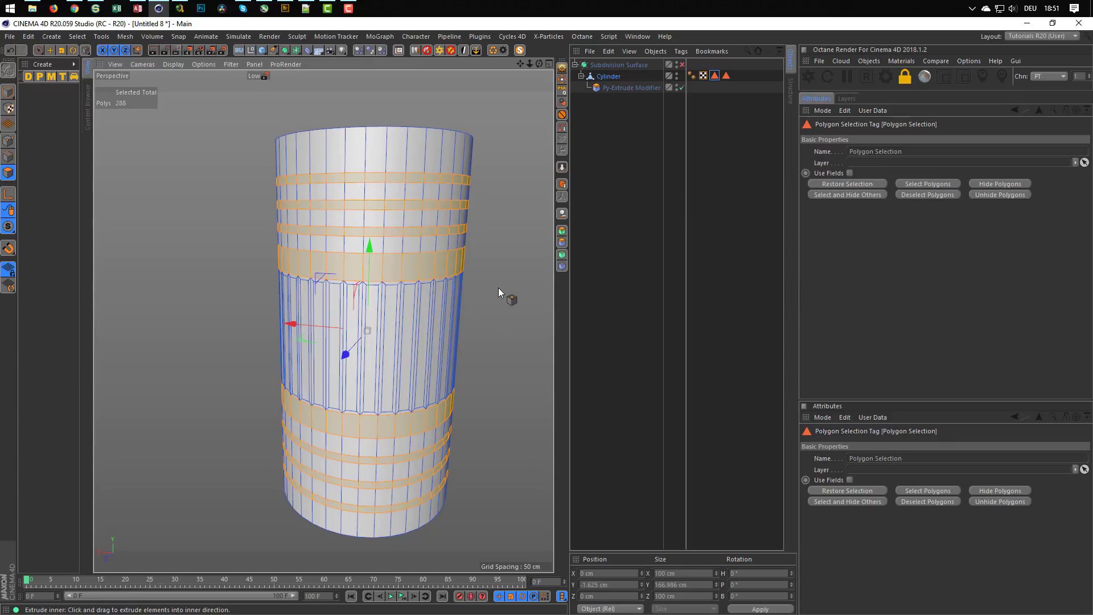
scroll(440, 296, "up", 5)
scroll(472, 288, "down", 1)
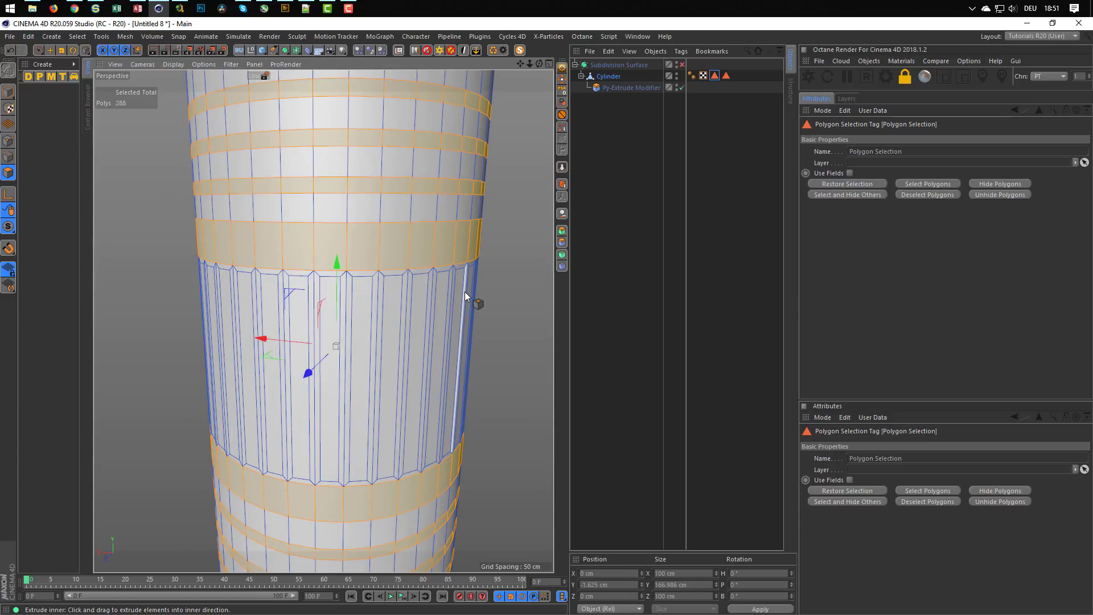
Step: Loop-cut both wide selected bands above and below the inset panels near their middle, the upper one at about 52.8%
key("k")
key("l")
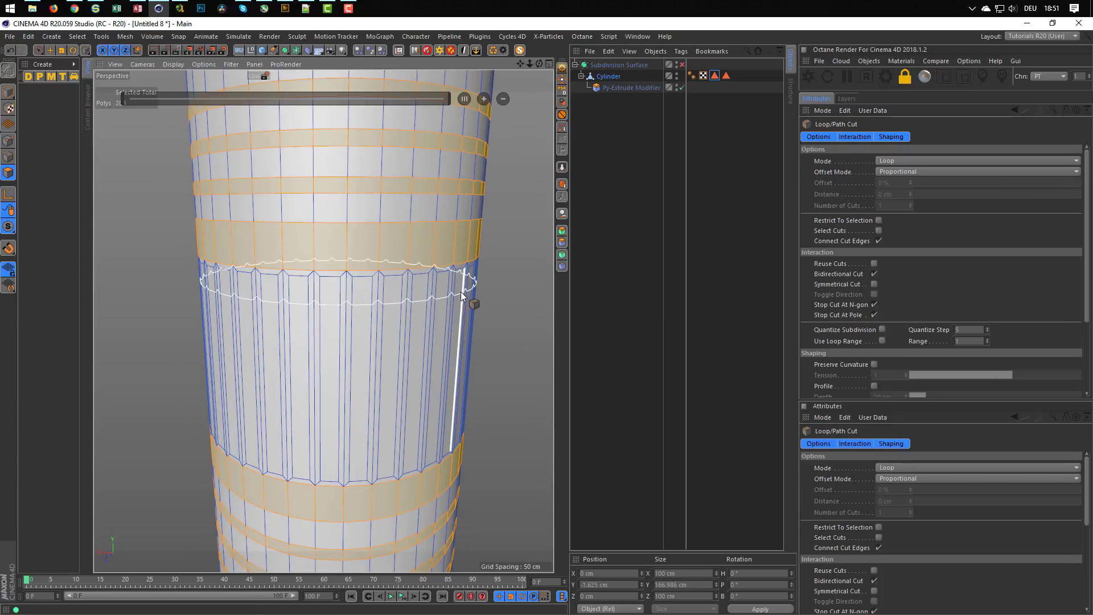
left_click(450, 244)
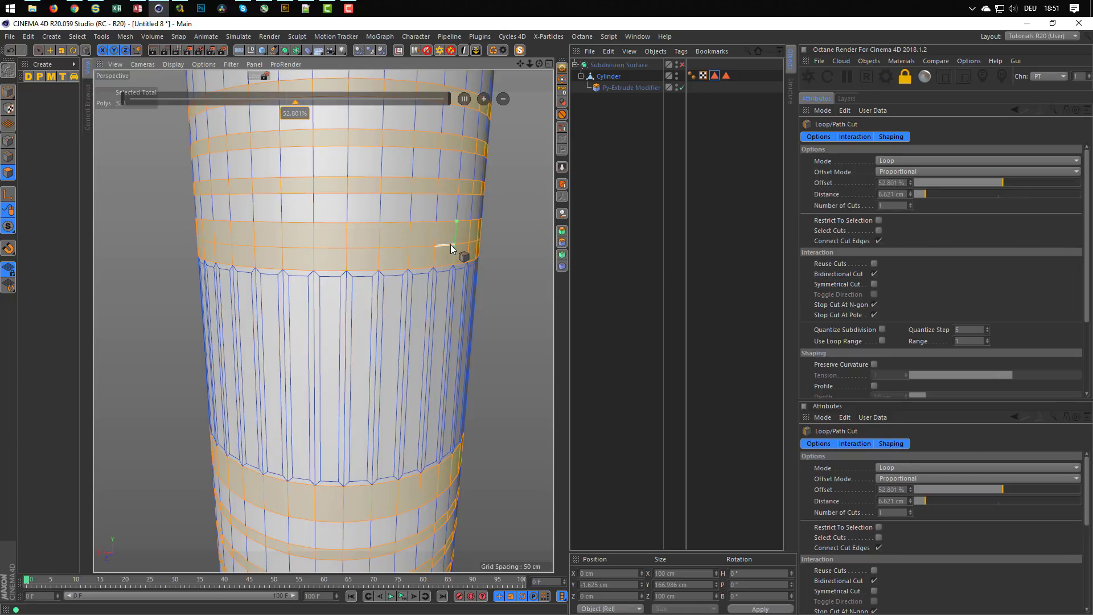
left_click(415, 492)
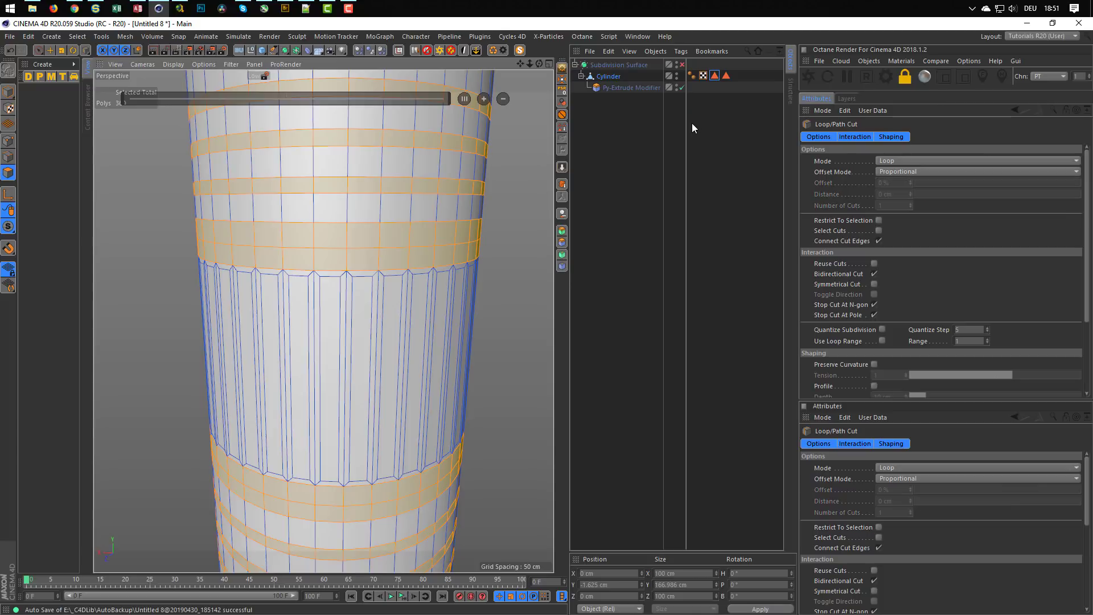
Step: Deselect the two new polygon loops bordering the inset panels and update the first Polygon Selection tag with the remaining loops
key("u")
key("l")
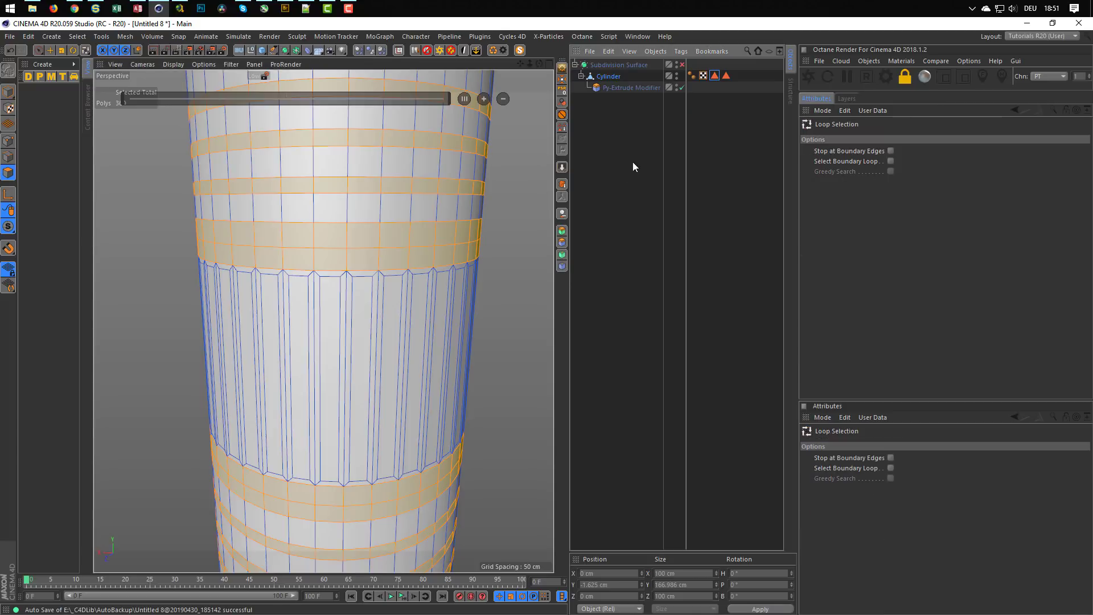
left_click(410, 265, "ctrl")
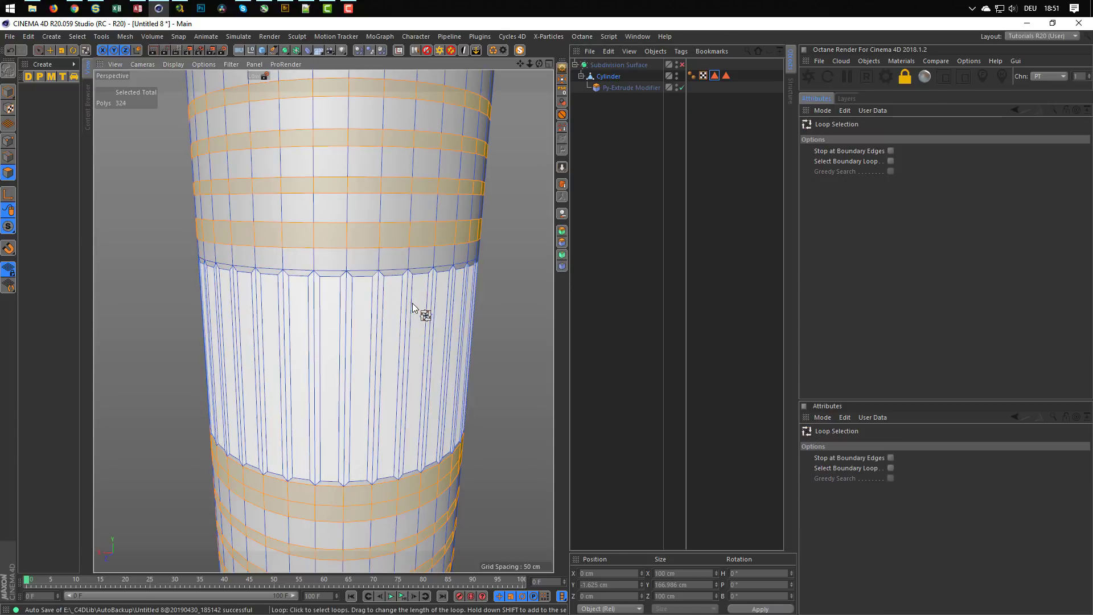
left_click(398, 485, "ctrl")
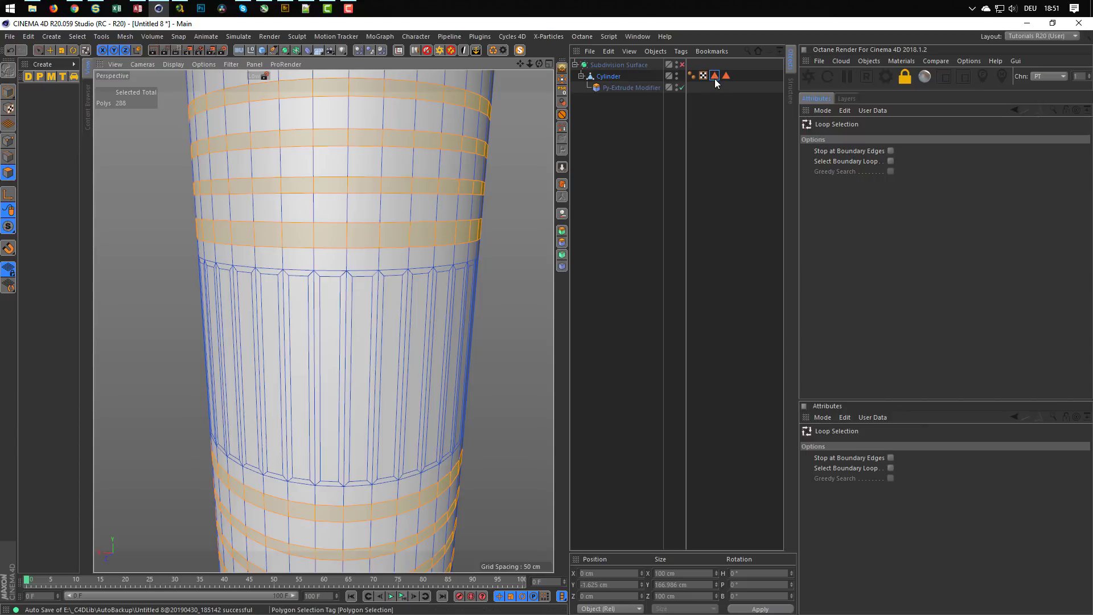
left_click(562, 127)
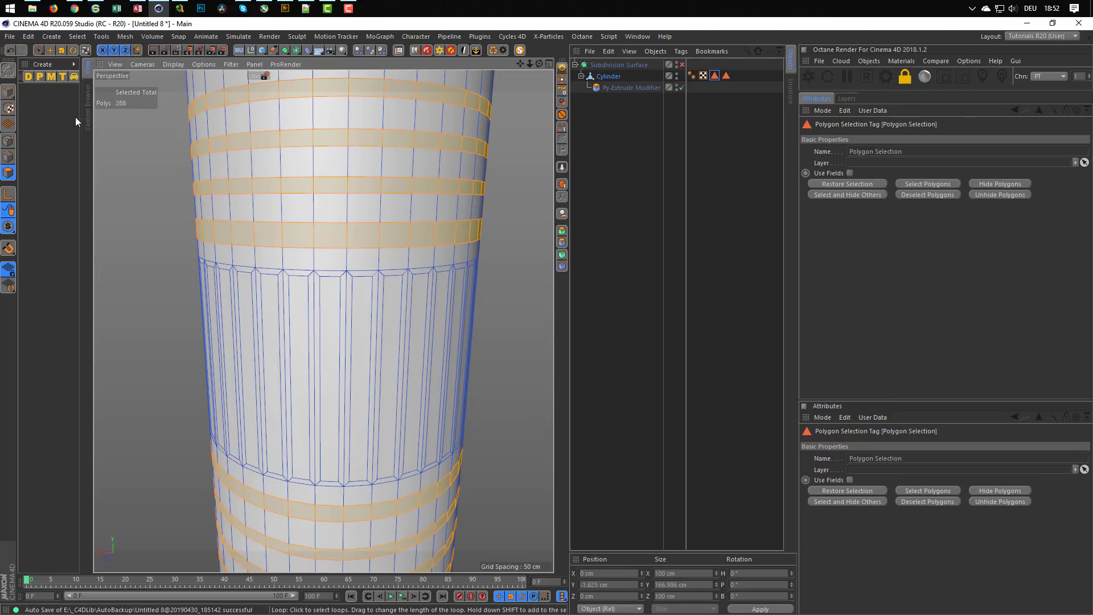
Step: Return to model mode and add Polygon Selection.1 to the Extrude Modifier's polygon selection restriction
left_click(8, 91)
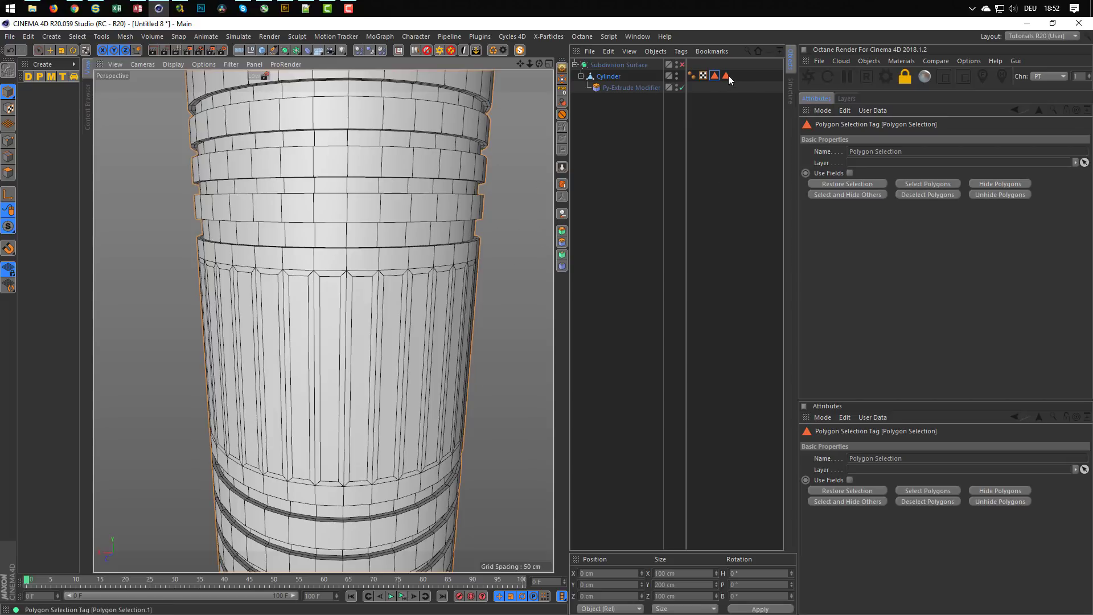
left_click_drag(728, 75, 951, 234)
left_click_drag(388, 275, 338, 289, "alt")
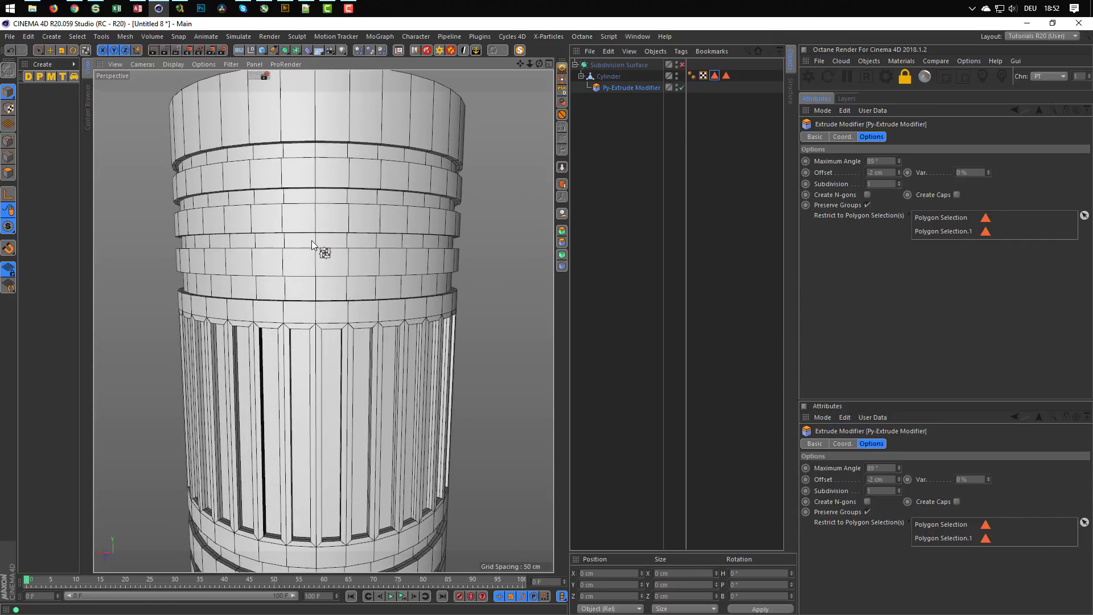
Step: Select the new edge loops above and below the inset panels and scale them apart vertically to about 83.3 cm
left_click(715, 75)
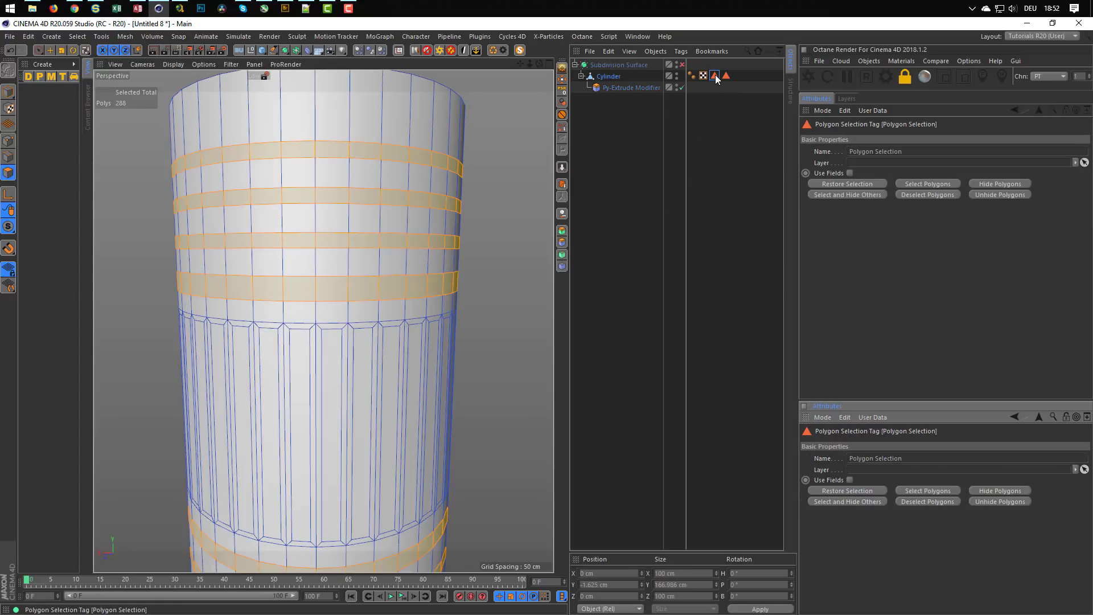
left_click(8, 156)
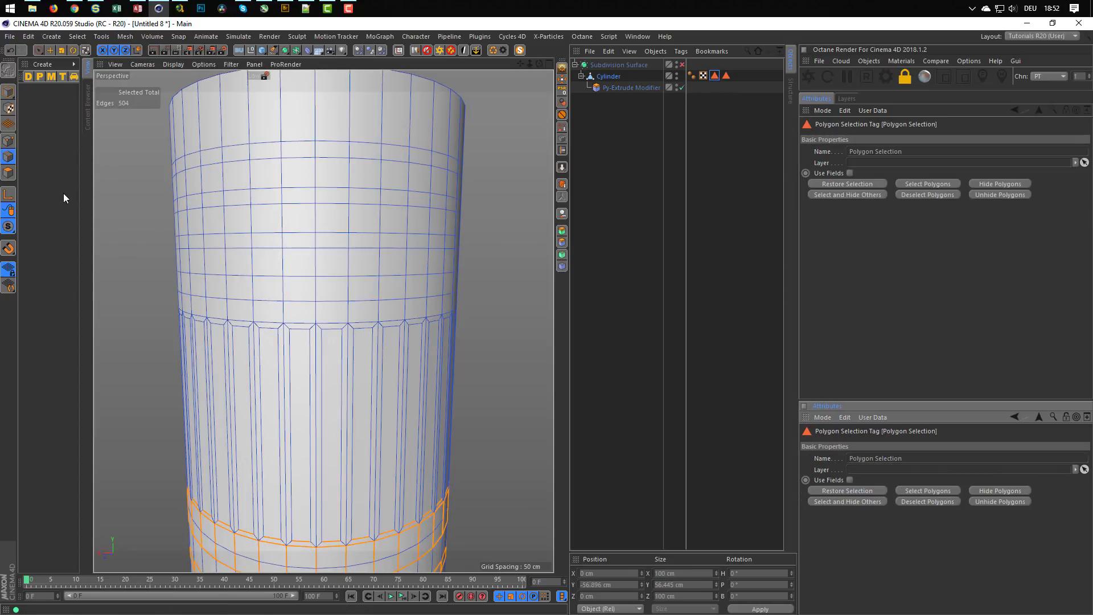
key("u")
key("l")
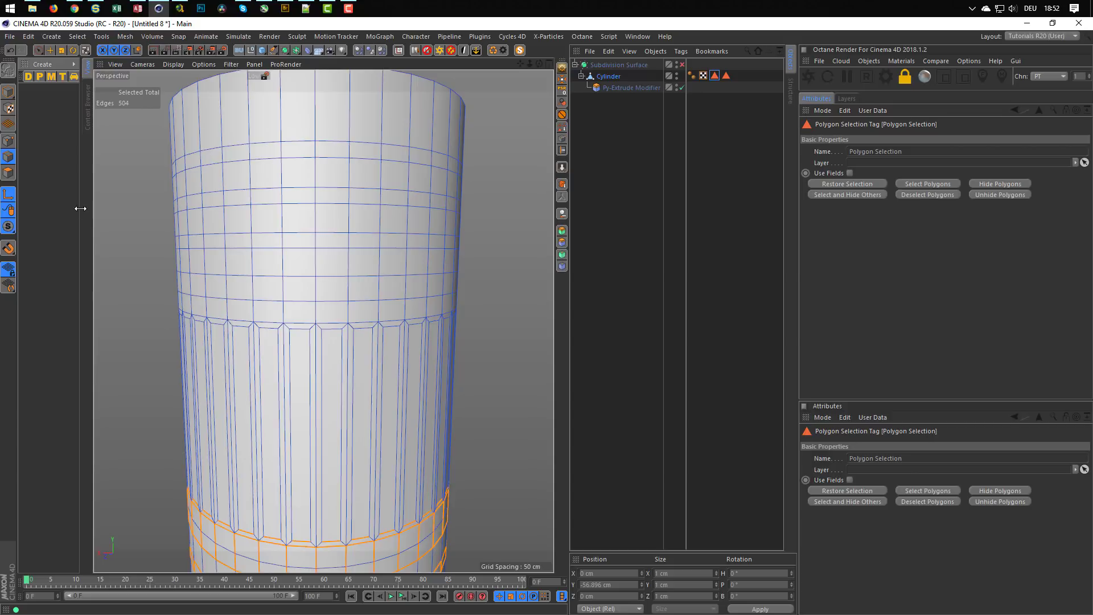
left_click(297, 308)
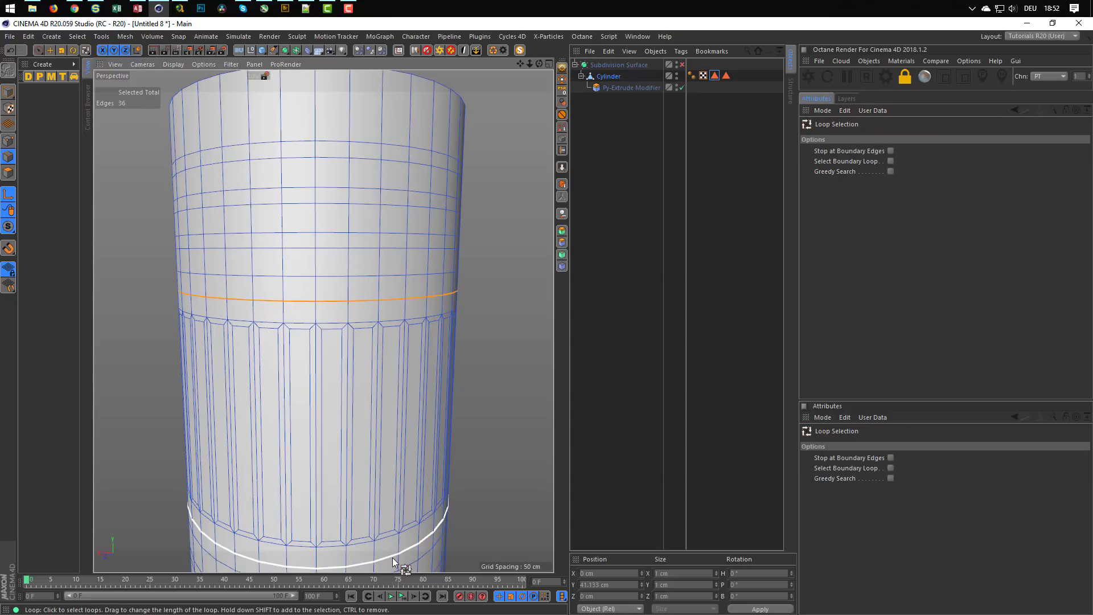
left_click(424, 539, "shift")
key("t")
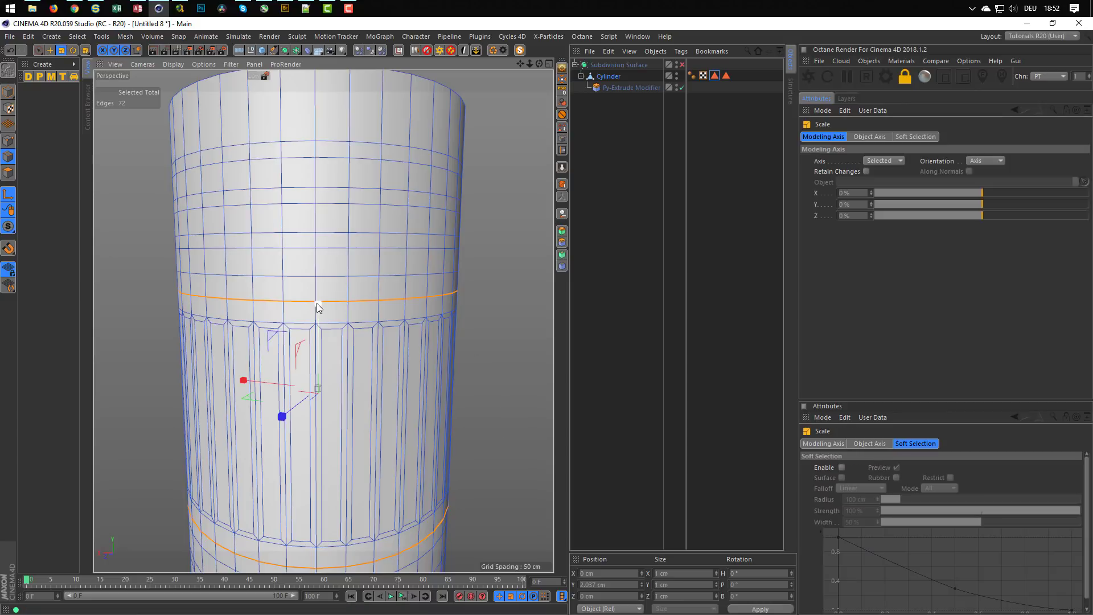
left_click_drag(318, 305, 318, 268)
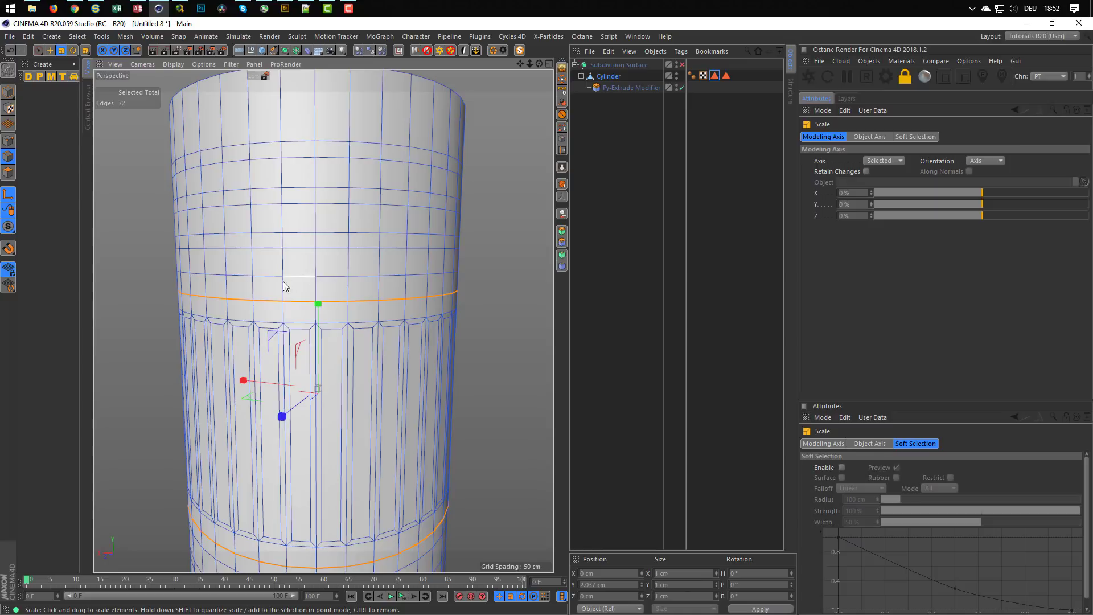
left_click(9, 195)
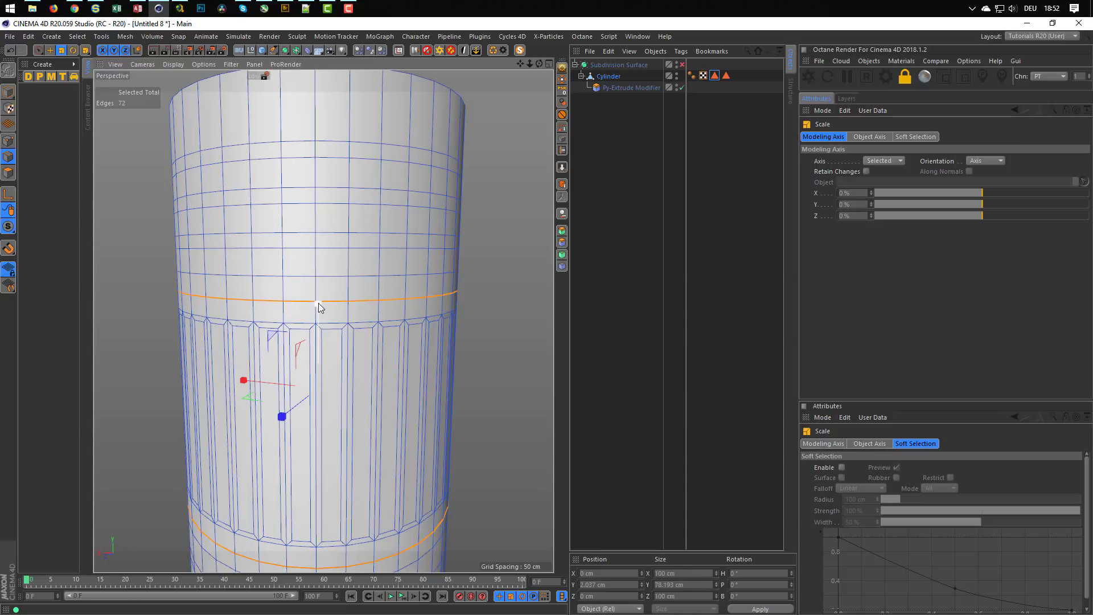
left_click_drag(319, 303, 317, 297)
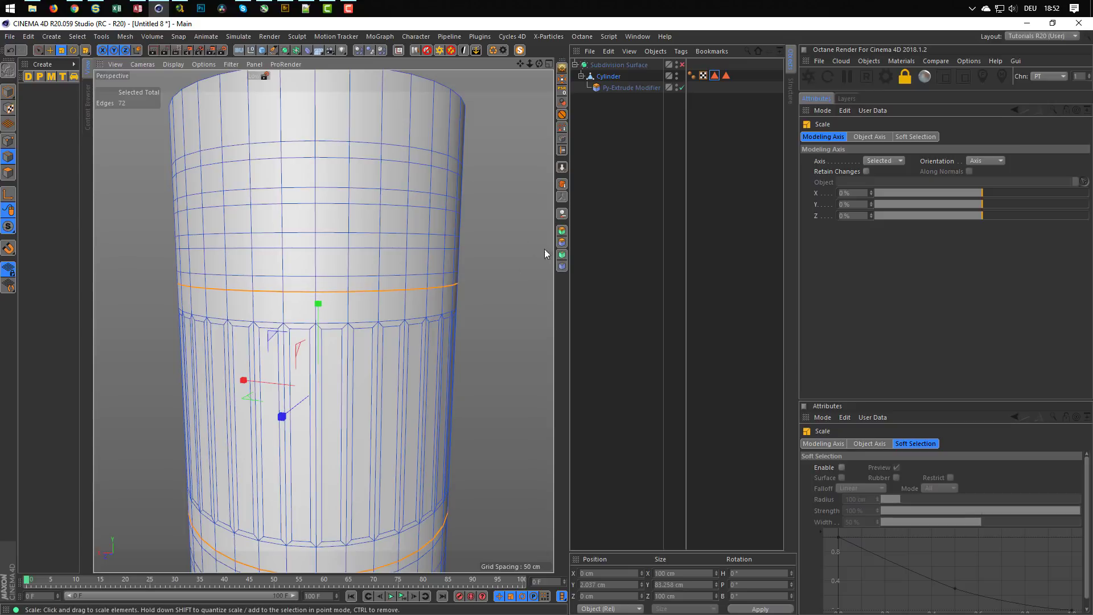
Step: Return to model mode, enable the Subdivision Surface and examine the smoothed grooves and panels
left_click(8, 92)
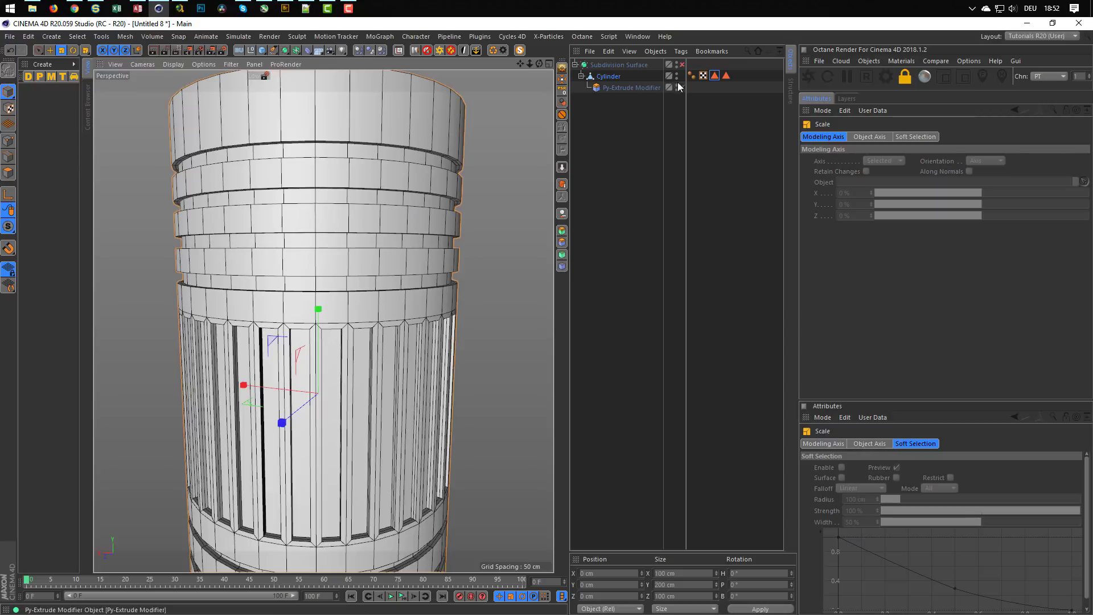
left_click(682, 65)
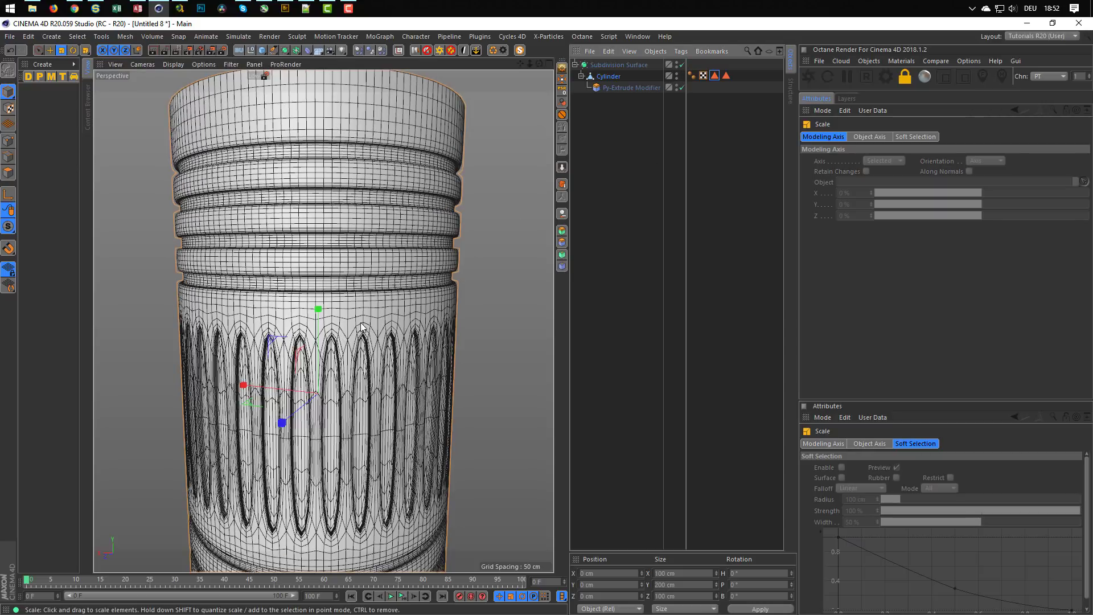
left_click_drag(364, 325, 398, 329, "alt")
scroll(396, 328, "up", 1)
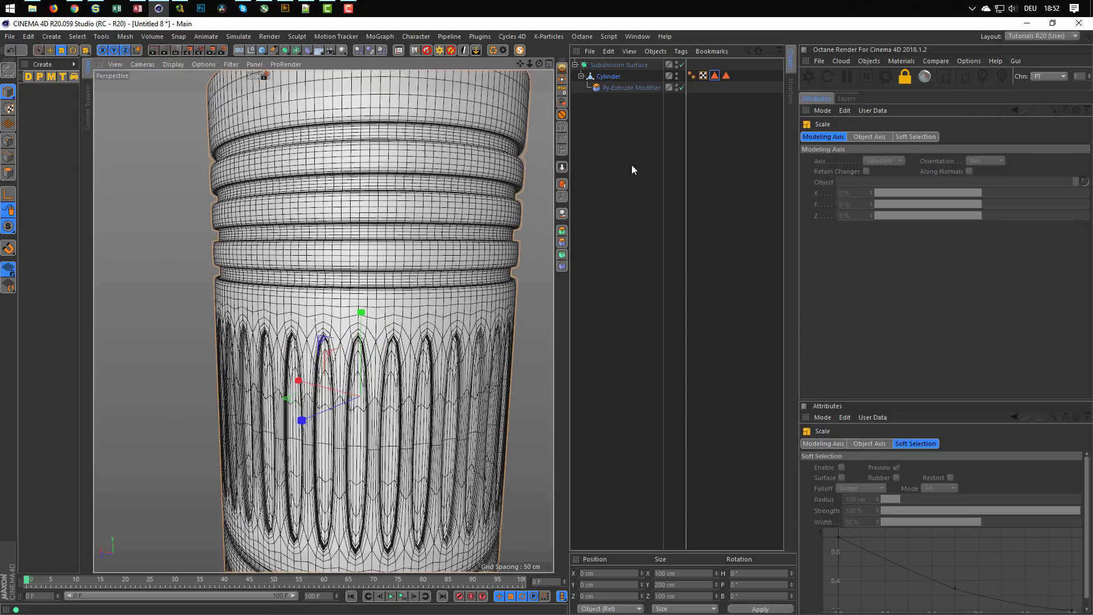
Step: Disable the Subdivision Surface and clear the edge selection on the cylinder
left_click(611, 77)
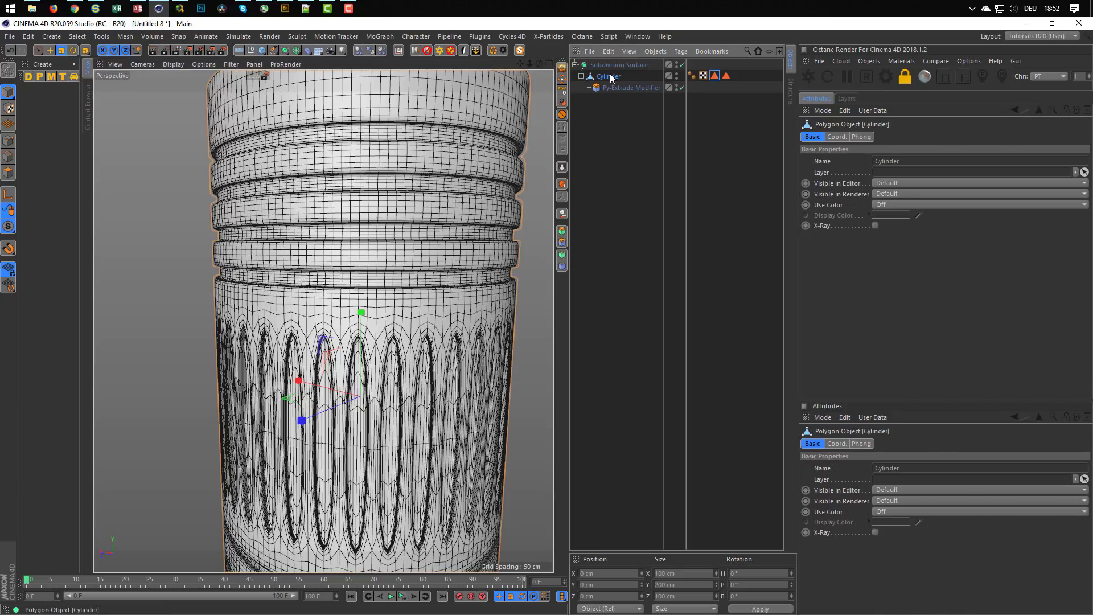
left_click(682, 64)
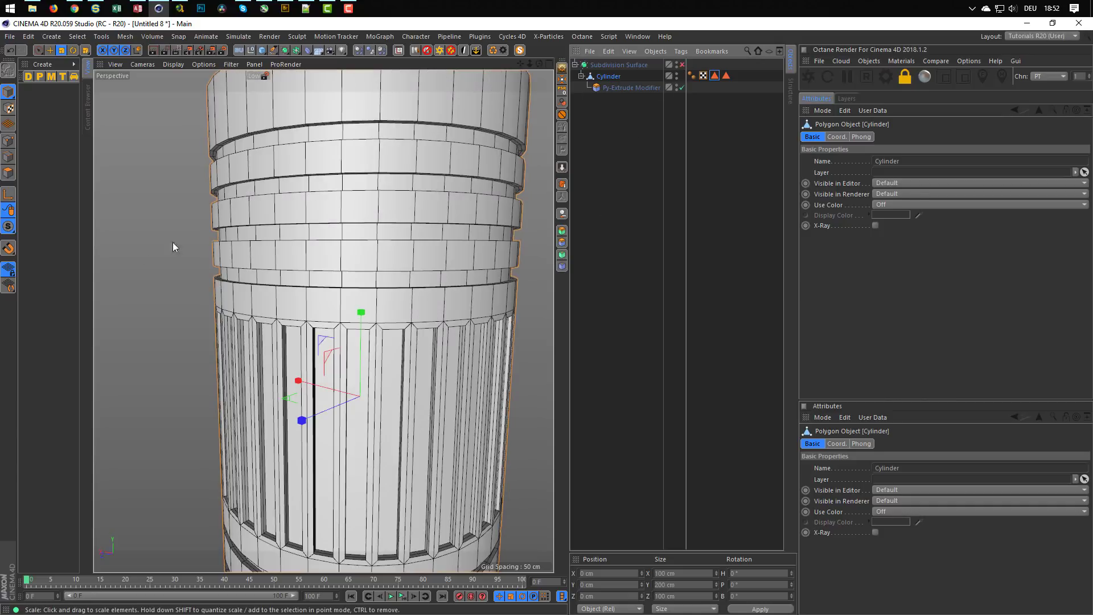
left_click(8, 141)
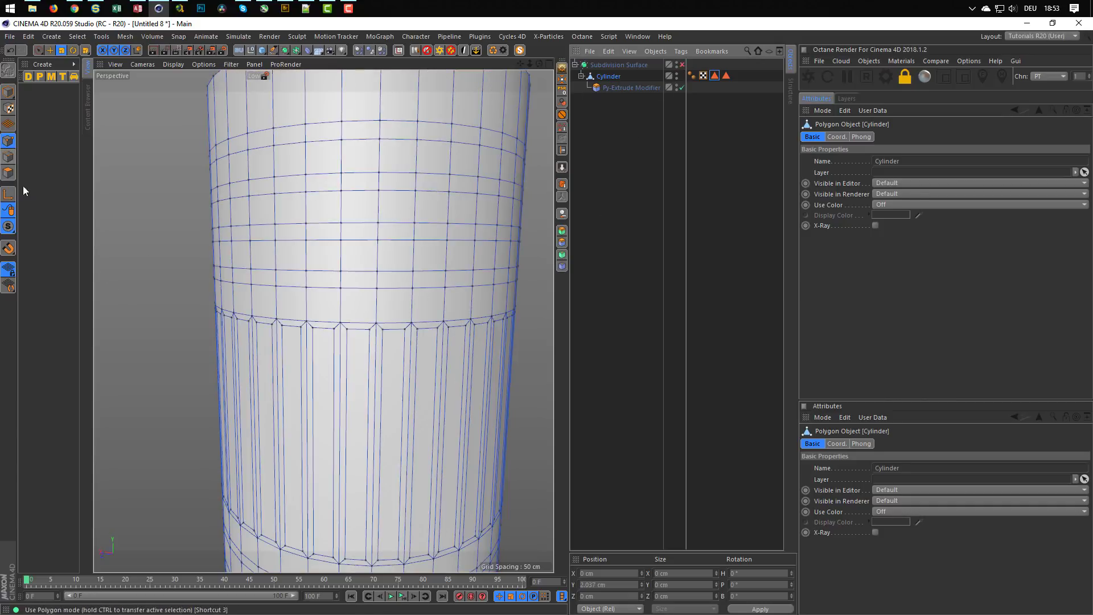
left_click(8, 156)
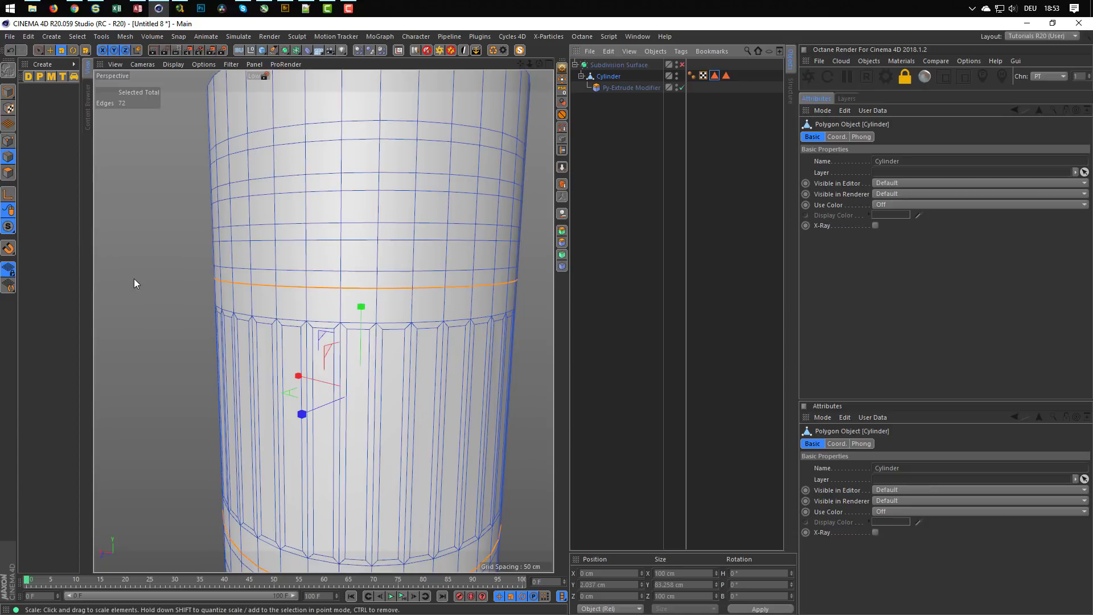
key("9")
left_click(144, 264)
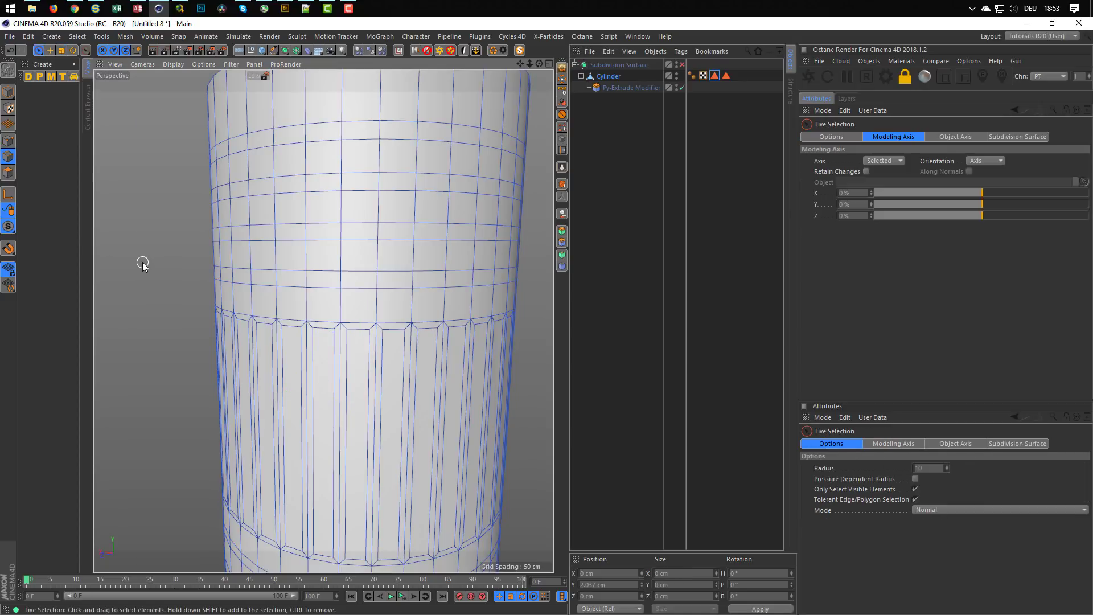
Step: Add a horizontal loop cut at about 90.8% just above the upper ends of the inset panels
key("k")
key("l")
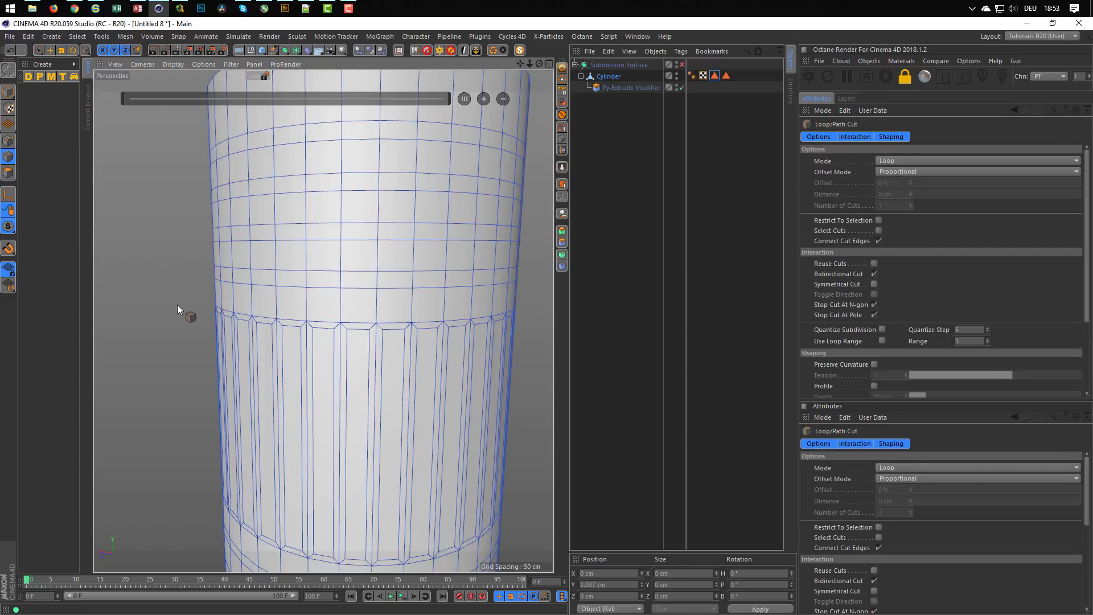
scroll(398, 320, "up", 5)
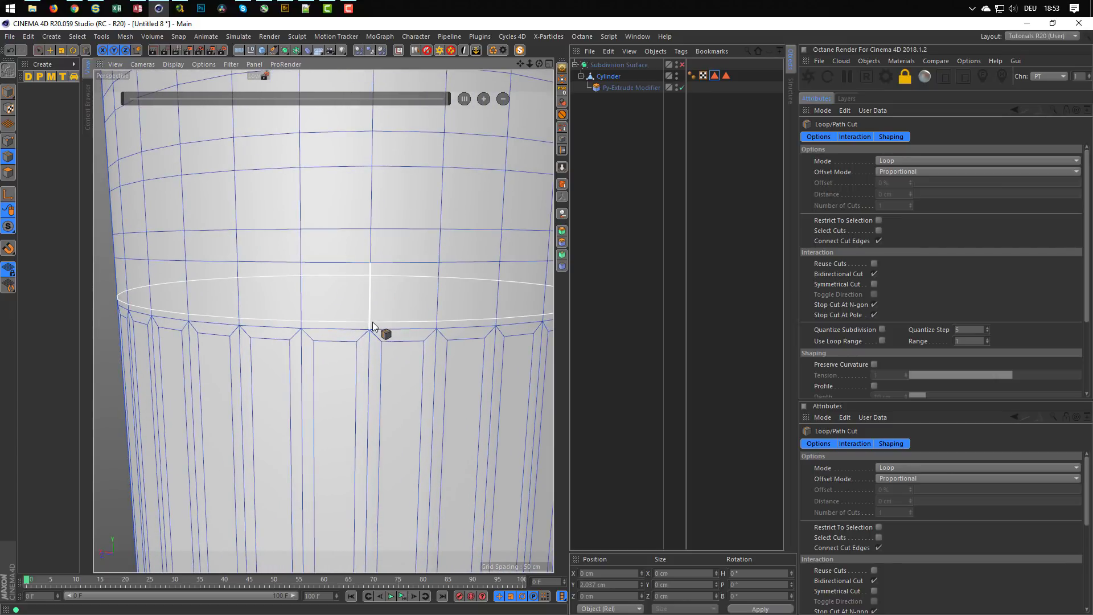
left_click(368, 323)
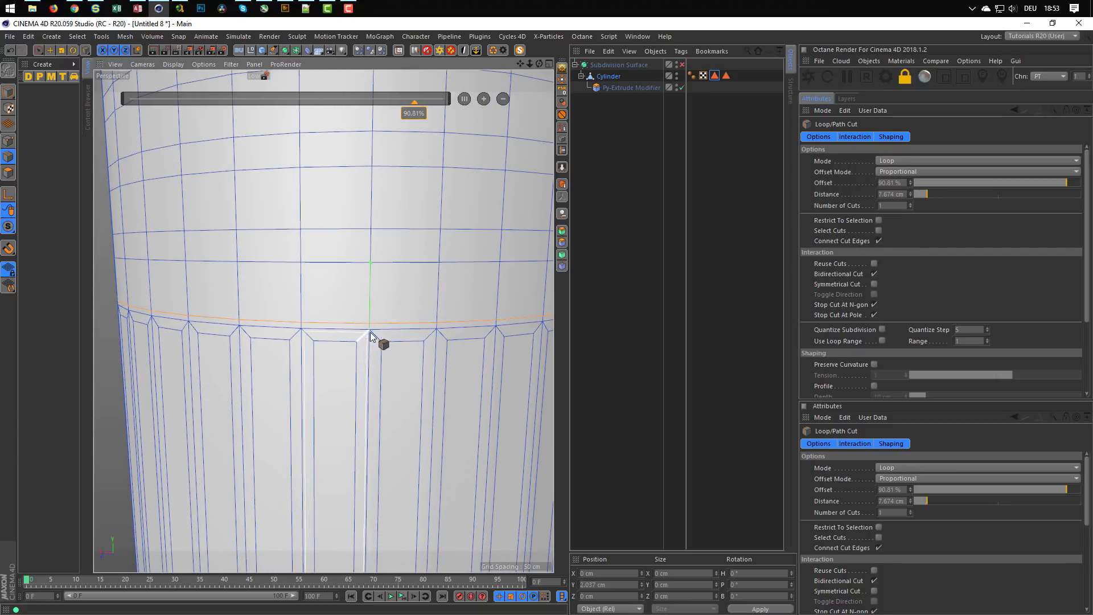
scroll(370, 333, "up", 3)
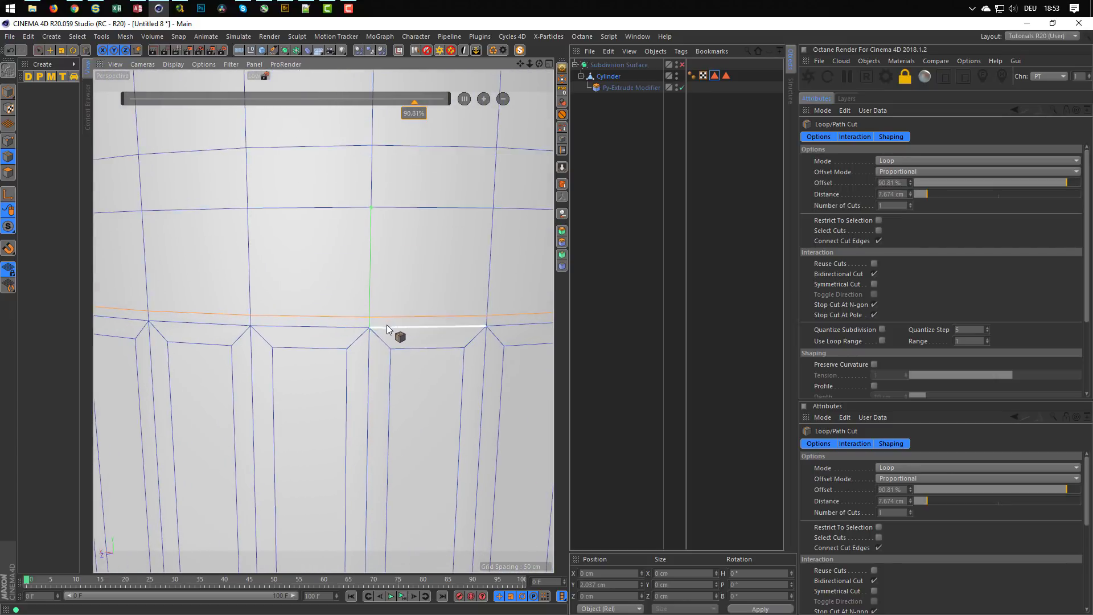
Step: Add loop cuts just inside the panels' upper ends at 0.862%, inside their lower ends at 0.846%, and just below them at 93.808%
left_click(347, 356)
scroll(328, 366, "down", 5)
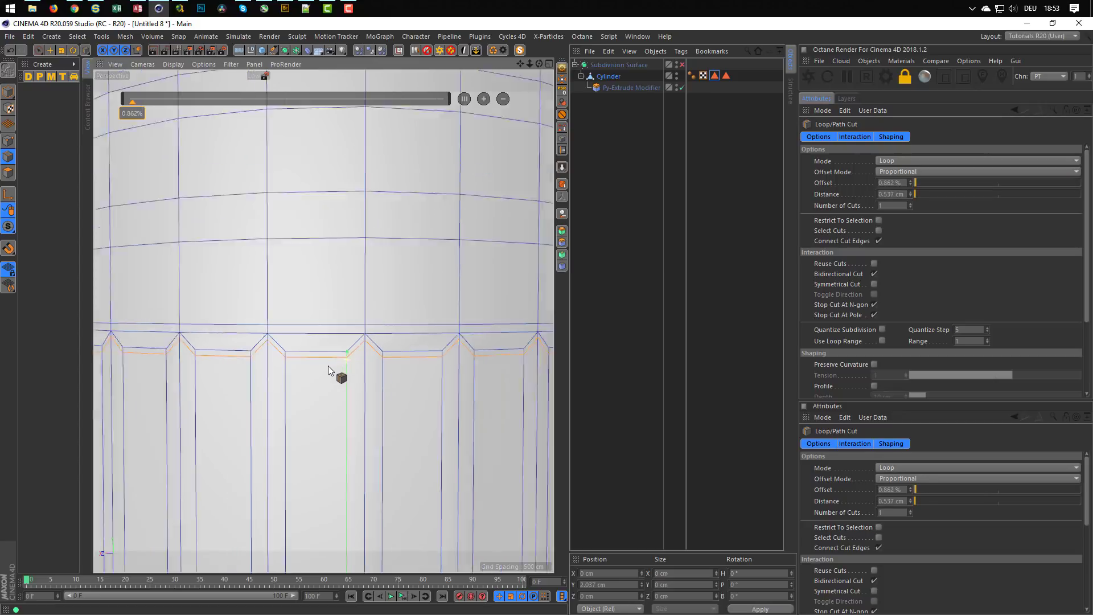
middle_click_drag(315, 395, 319, 275, "alt")
scroll(373, 354, "up", 5)
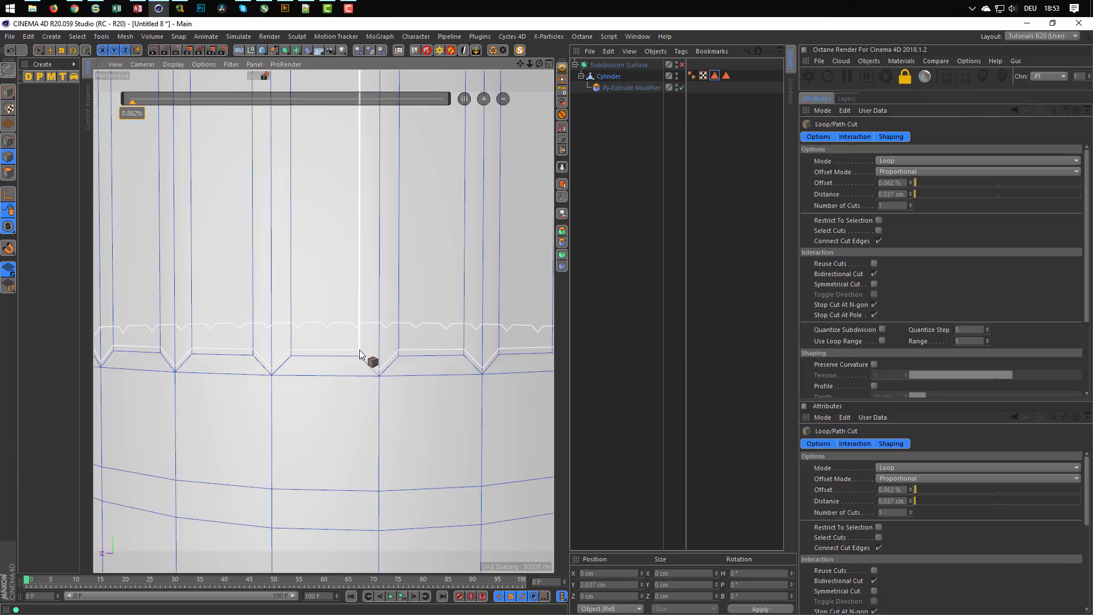
left_click(360, 349)
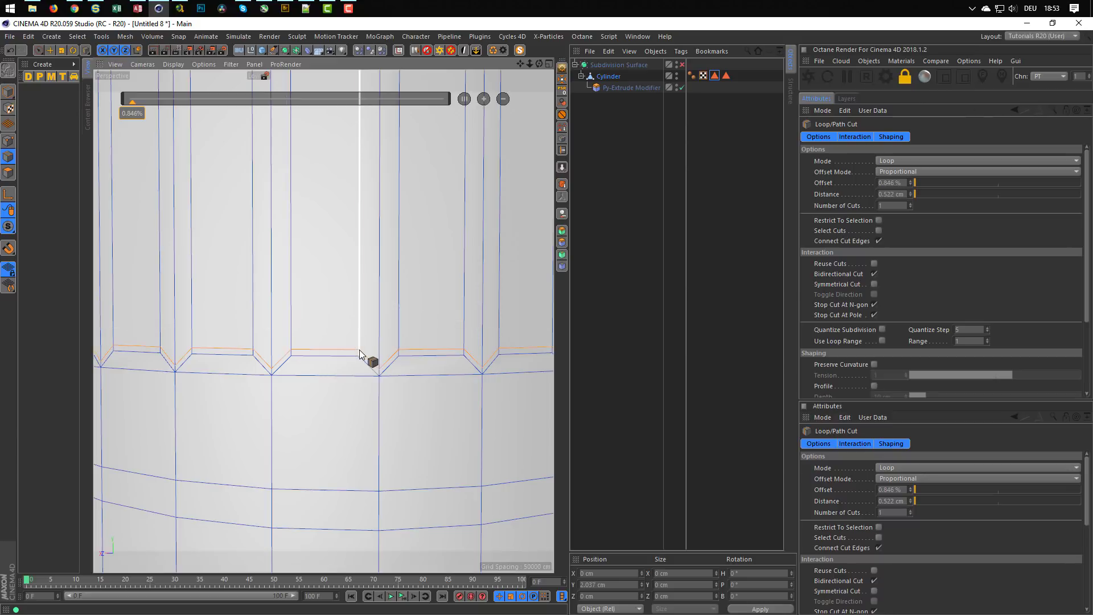
left_click(381, 384)
scroll(317, 390, "down", 5)
scroll(316, 391, "down", 2)
middle_click_drag(317, 390, 269, 484, "alt")
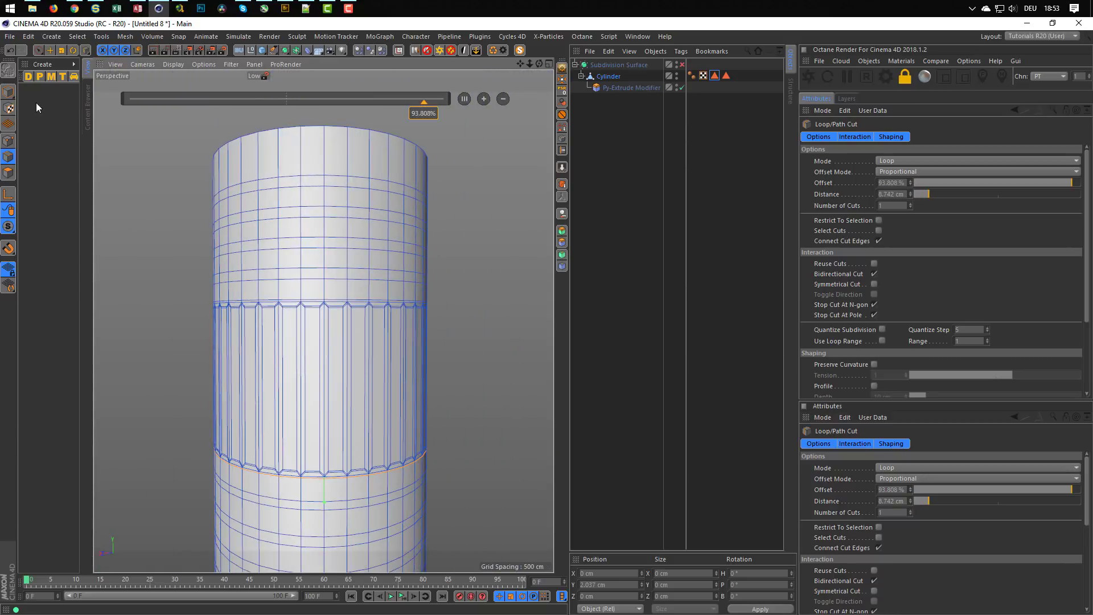
Step: Return to model mode, turn on the Subdivision Surface and examine the smoothed grooves, panels and open upper end of the cylinder
left_click(8, 92)
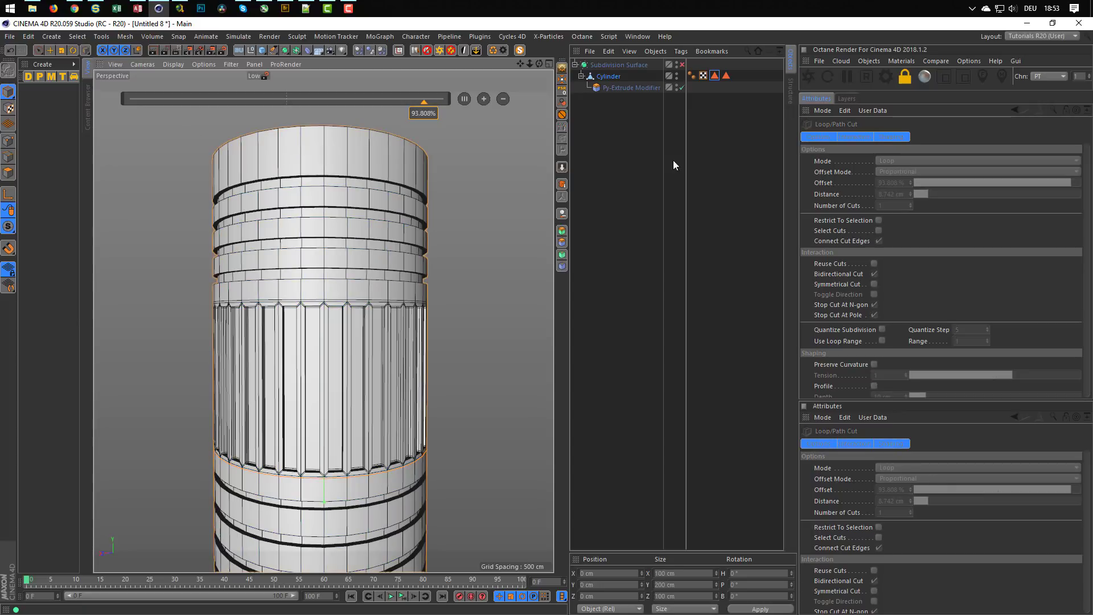
left_click(682, 65)
left_click_drag(311, 326, 343, 305, "alt")
scroll(343, 309, "down", 8)
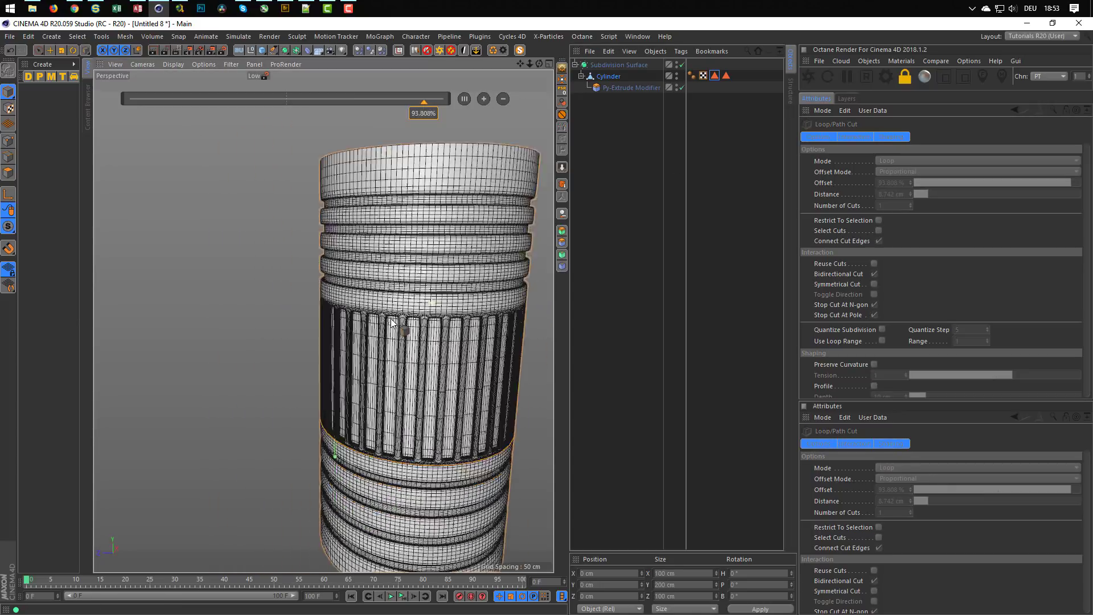
scroll(445, 319, "up", 5)
left_click_drag(444, 319, 449, 299, "alt")
middle_click_drag(448, 299, 347, 361, "alt")
right_click_drag(347, 365, 391, 271, "alt")
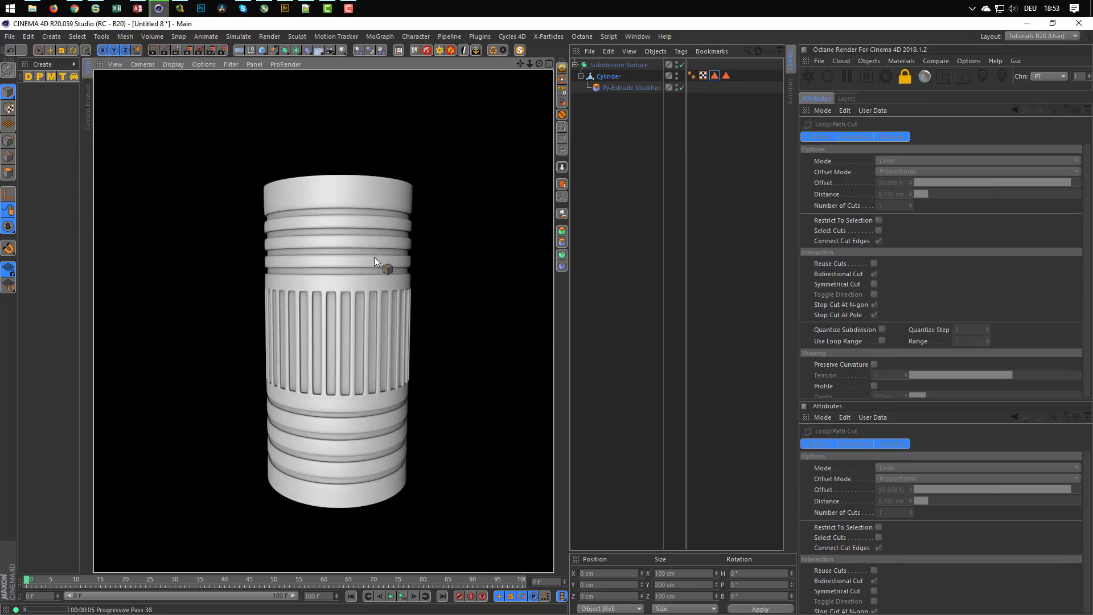
right_click_drag(365, 245, 400, 227, "alt")
mouse_move(401, 227)
left_mouse_down("alt")
mouse_move(397, 211)
mouse_move(395, 219)
left_mouse_up("alt")
middle_click_drag(395, 220, 354, 329, "alt")
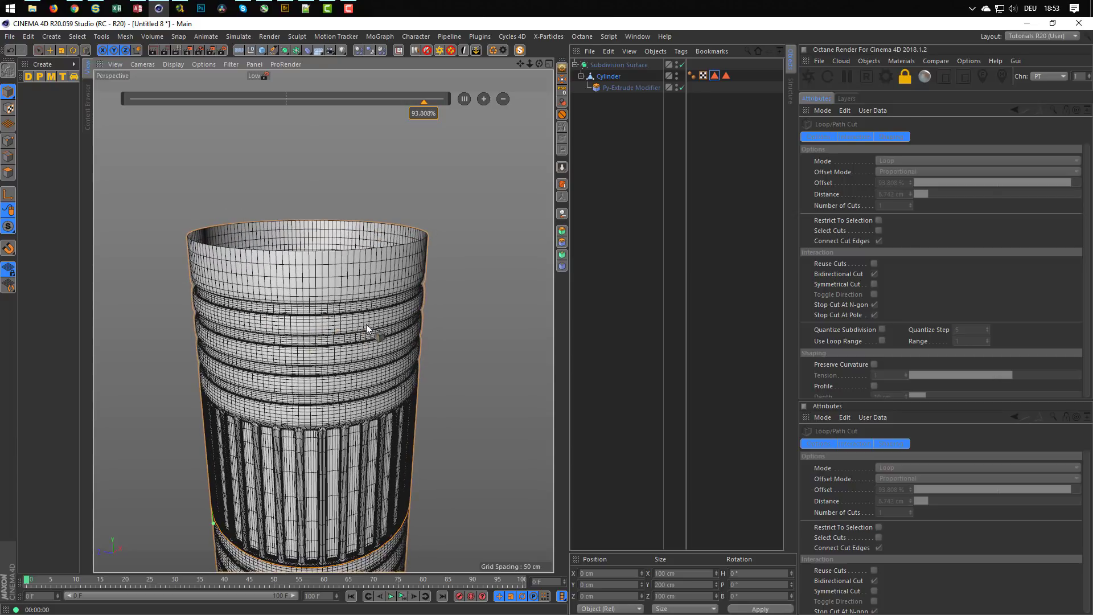
left_click_drag(367, 301, 367, 333, "alt")
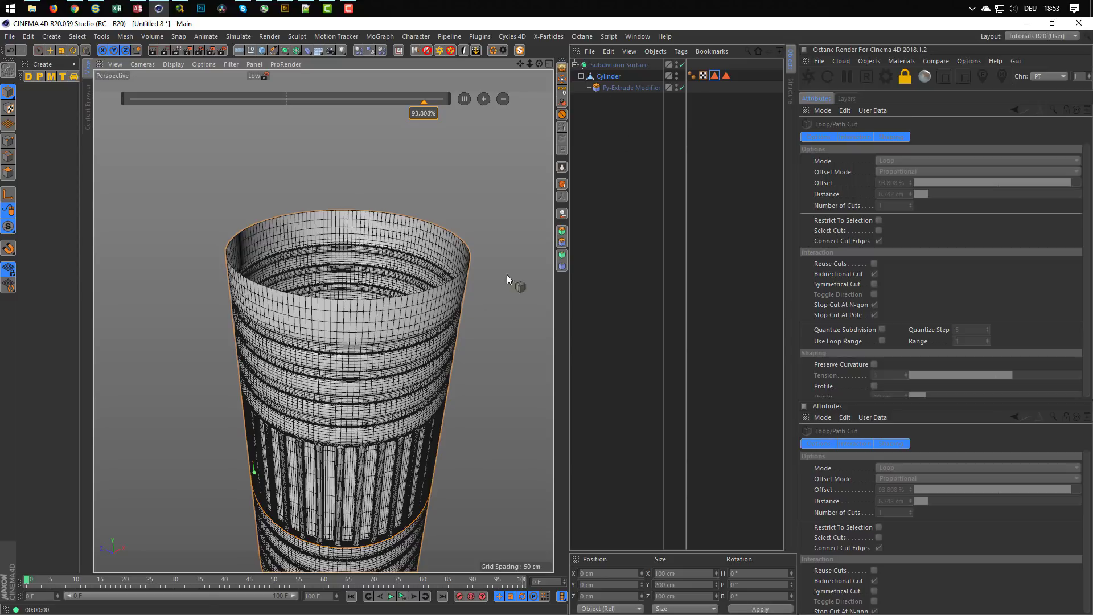
Step: Disable the Subdivision Surface and add an Extrude Generator as the parent of the cylinder
left_click(682, 65)
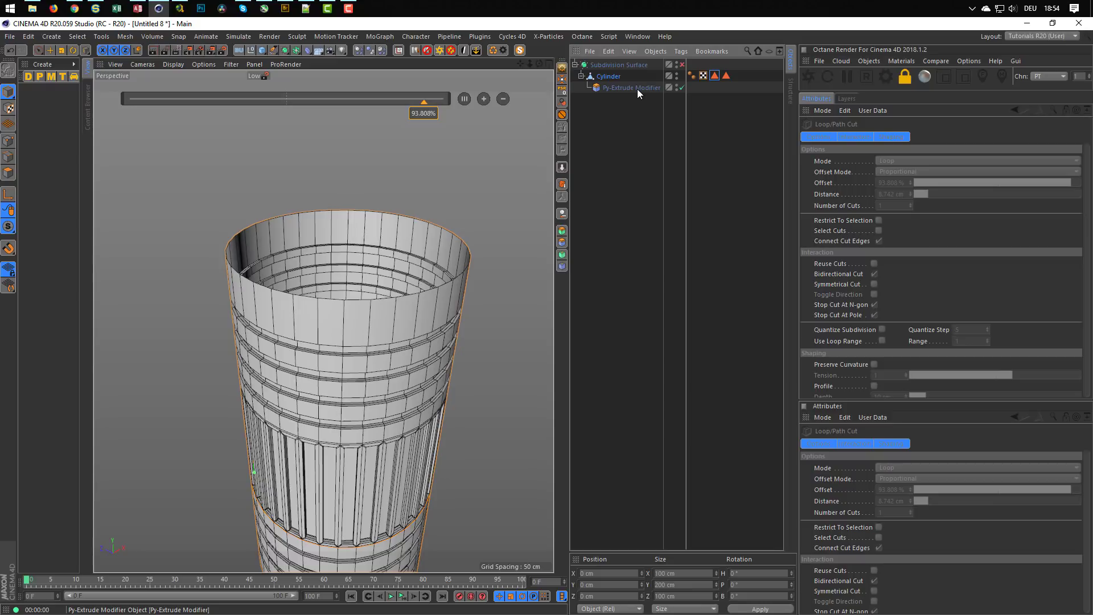
left_click(610, 78)
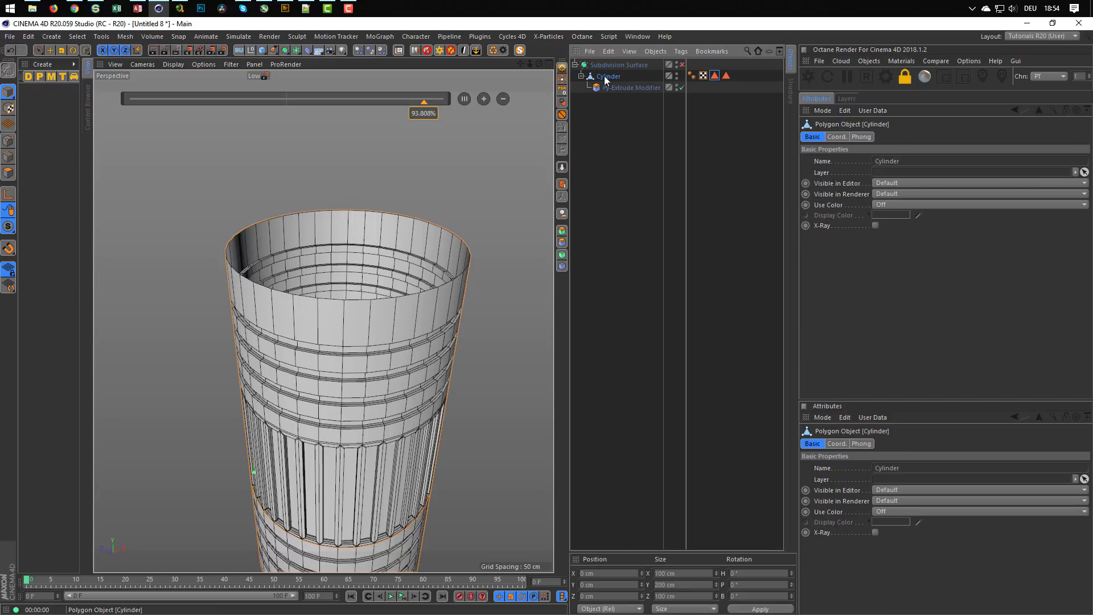
left_click(562, 232, "alt")
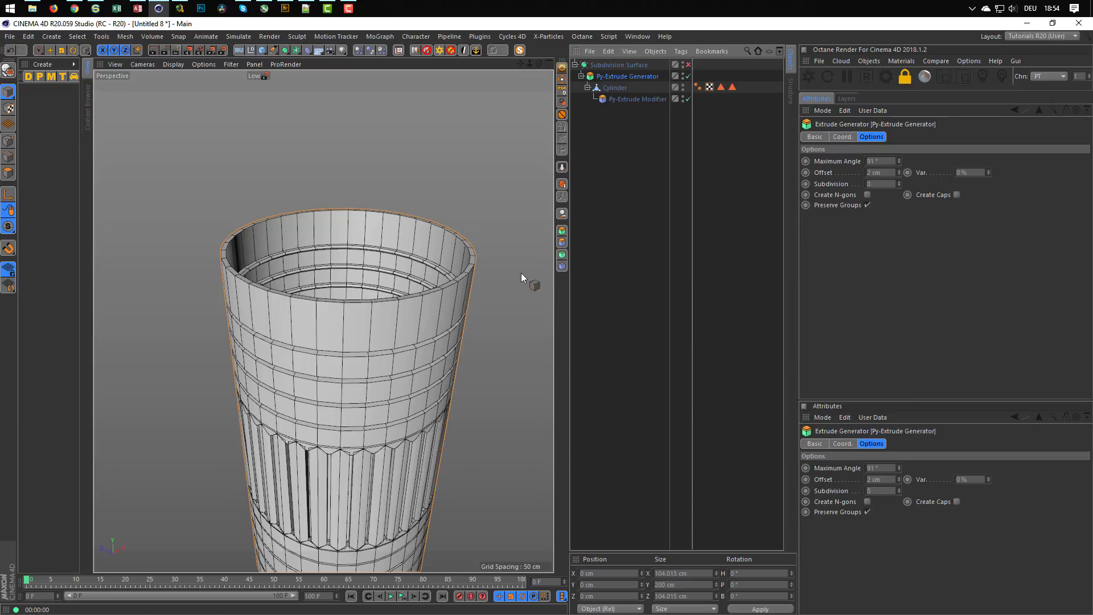
Step: Set the Extrude Generator's offset to -3 cm and turn on Create Caps
left_click(880, 172)
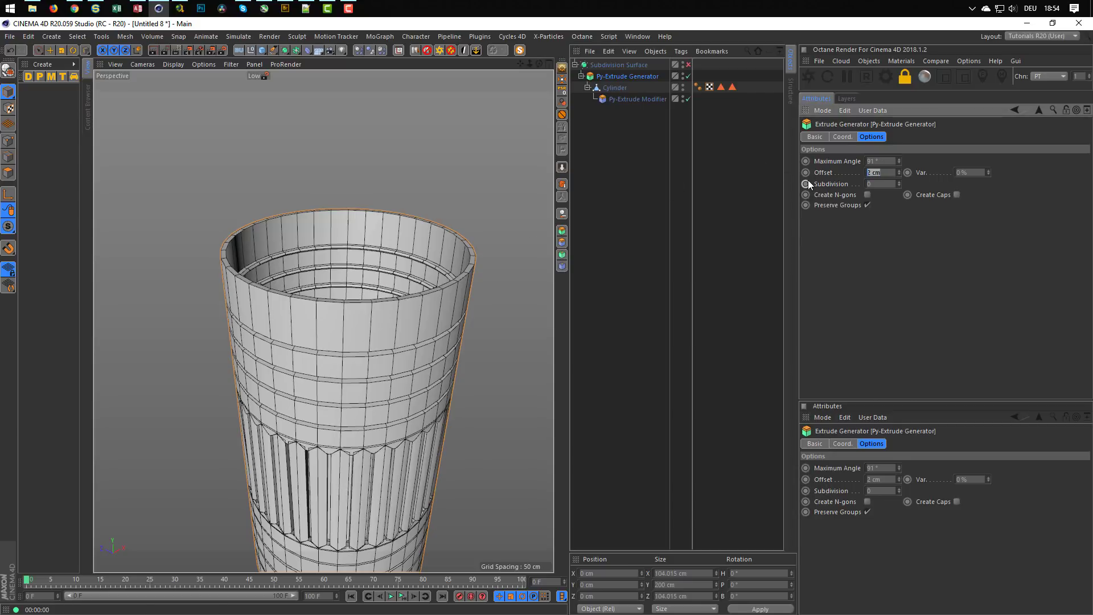
type("-3")
key("Return")
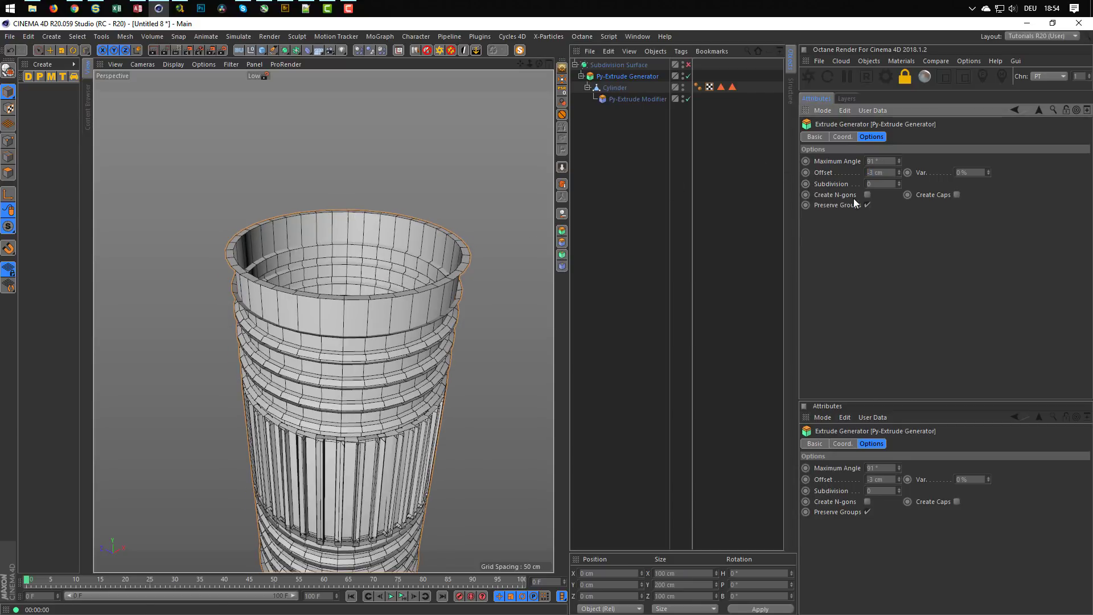
left_click(957, 194)
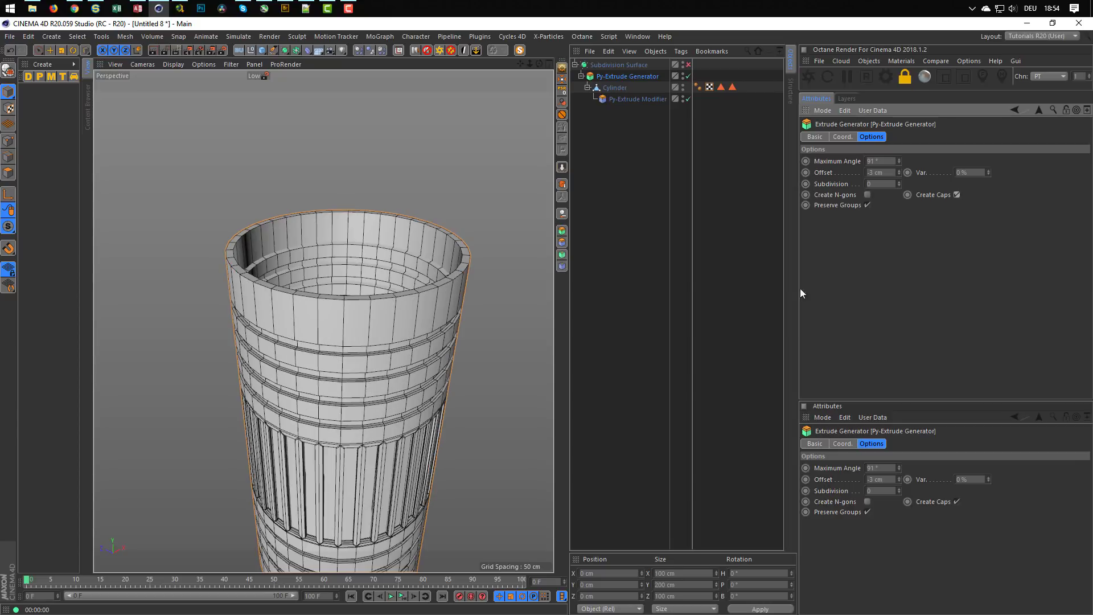
Step: Enable the Subdivision Surface and set the Extrude Generator's subdivision to 2
left_click(688, 64)
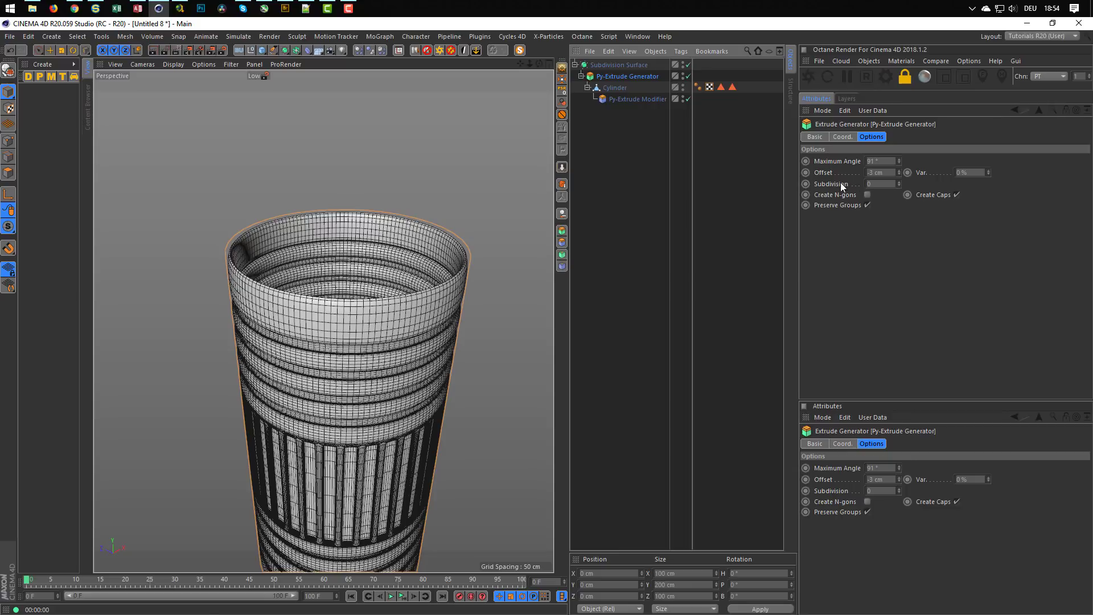
left_click(899, 181)
scroll(365, 299, "up", 4)
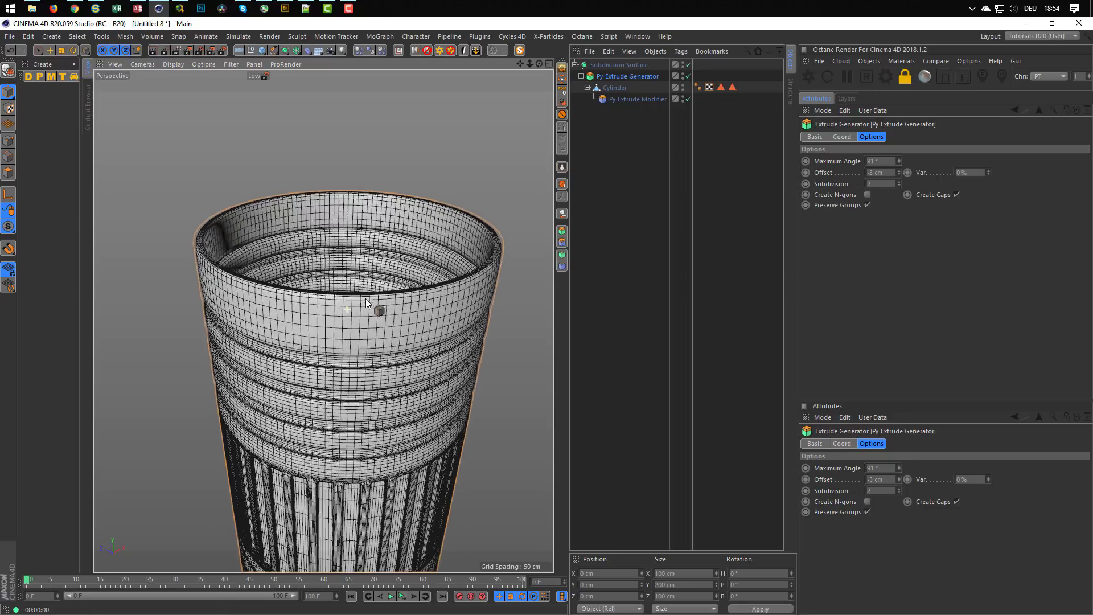
scroll(350, 302, "down", 1)
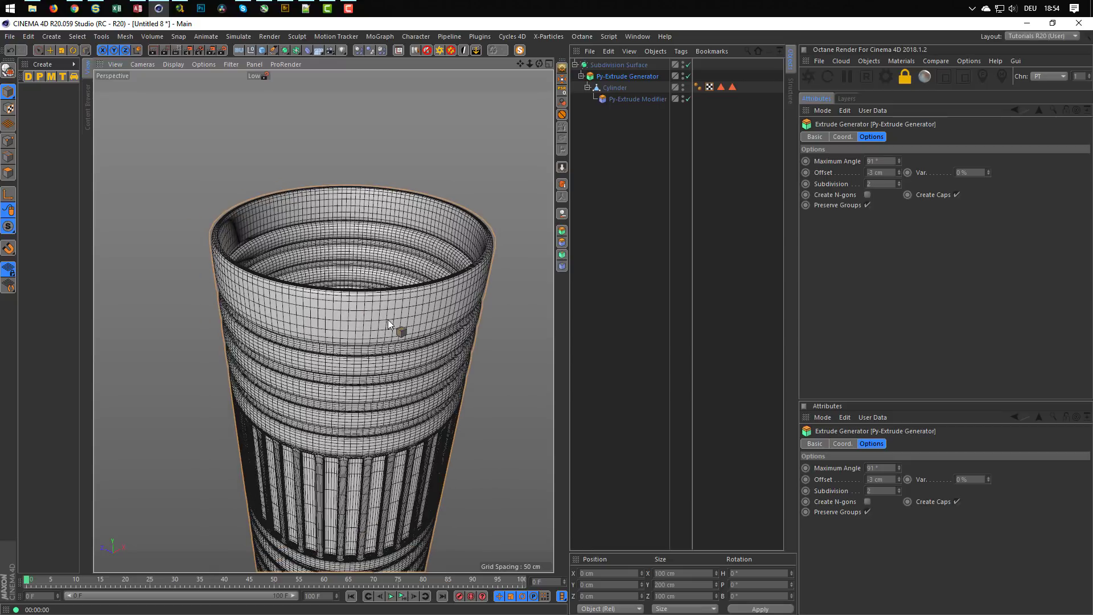
Step: Switch the viewport to Gouraud shading without lines and examine the whole smoothed cylinder
key("n")
key("a")
left_click_drag(388, 330, 319, 285, "alt")
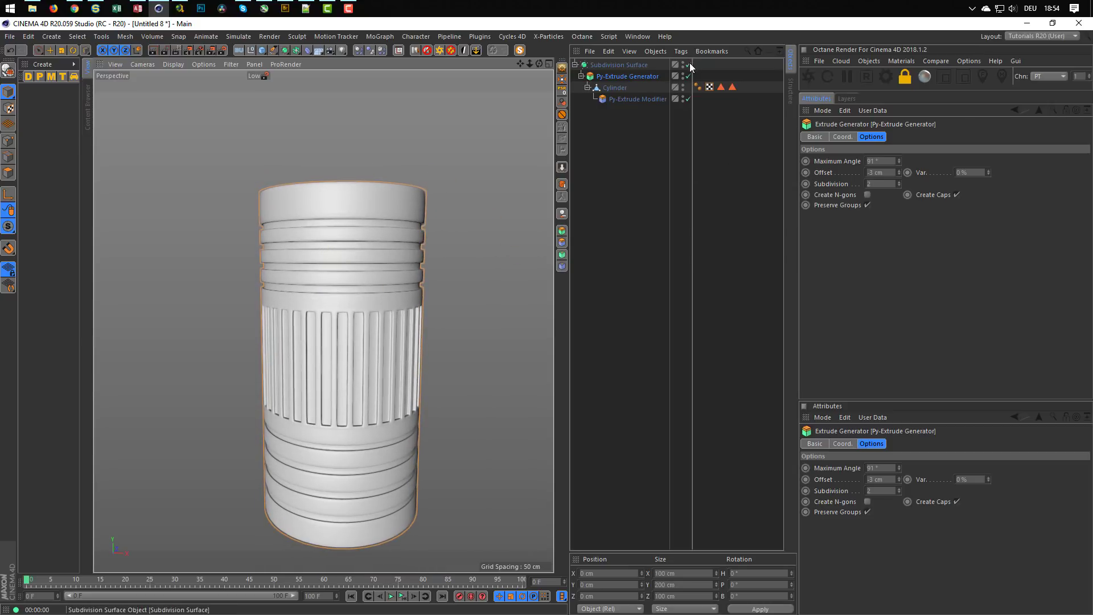
Step: Select the Subdivision Surface, switch the viewport lines to isoparm display and inspect the thickened cylinder
left_click(640, 65)
key("n")
key("b")
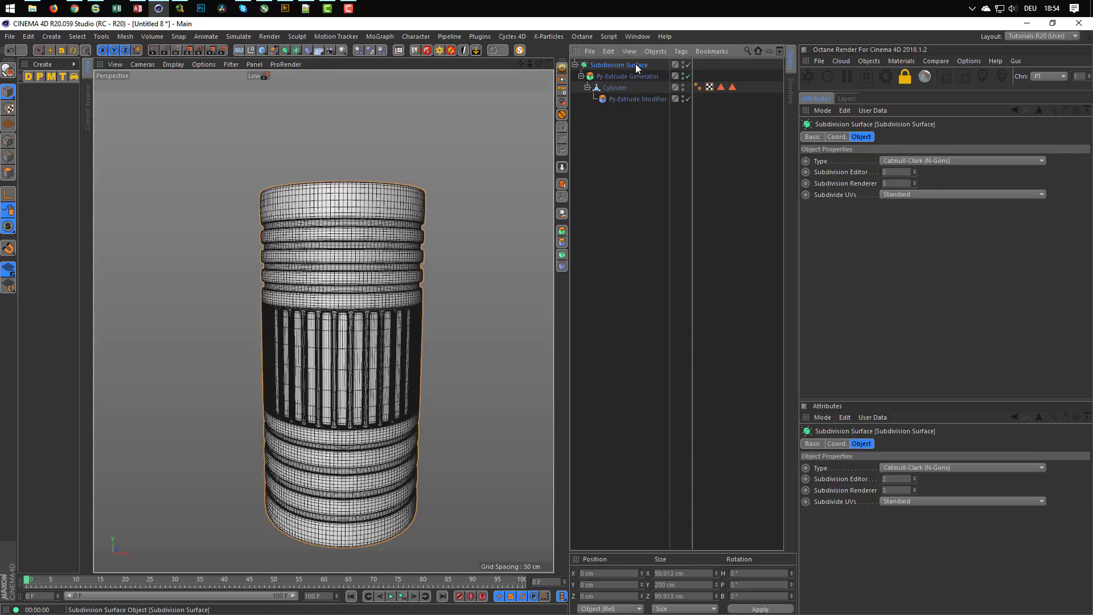
key("n")
left_click(646, 143)
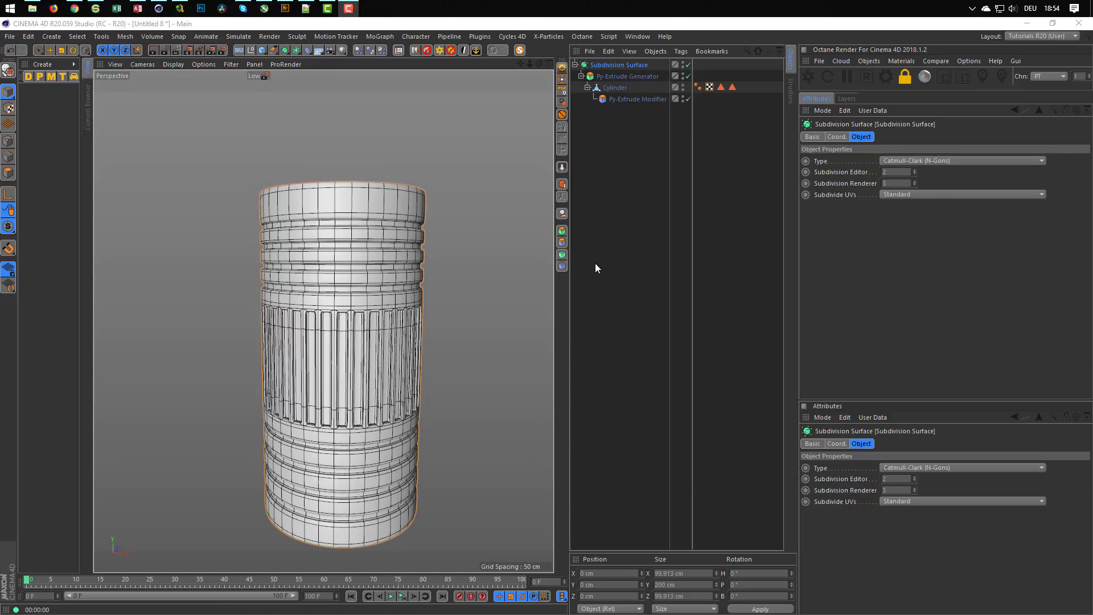
left_click_drag(388, 288, 435, 275, "alt")
middle_click_drag(424, 275, 350, 228, "alt")
left_click_drag(365, 244, 354, 209, "alt")
middle_click_drag(354, 209, 365, 234, "alt")
right_click_drag(366, 234, 522, 186, "alt")
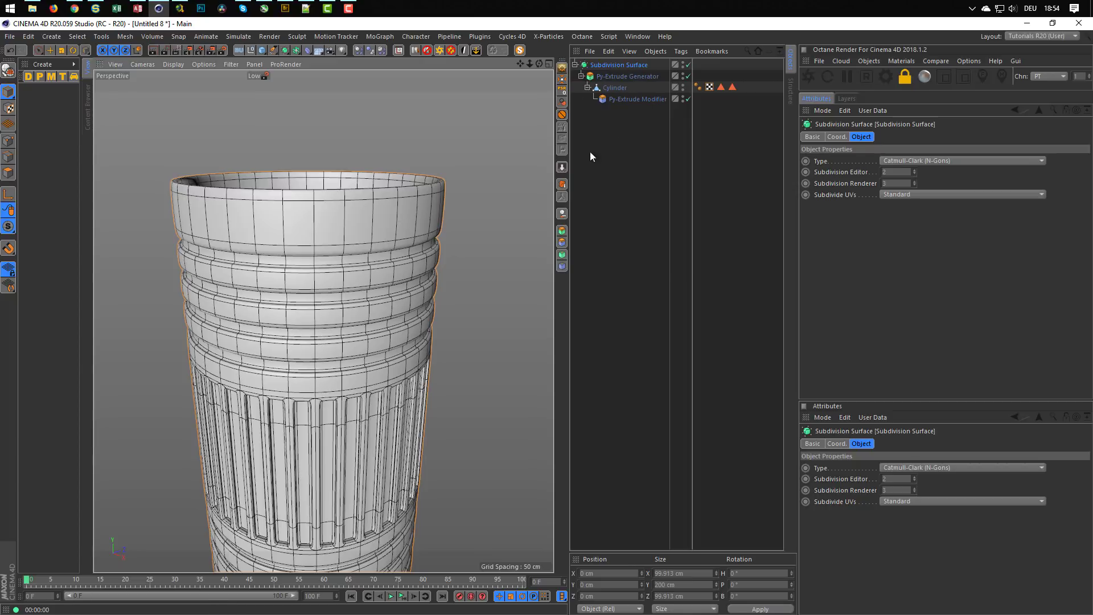
right_click_drag(398, 240, 364, 211, "alt")
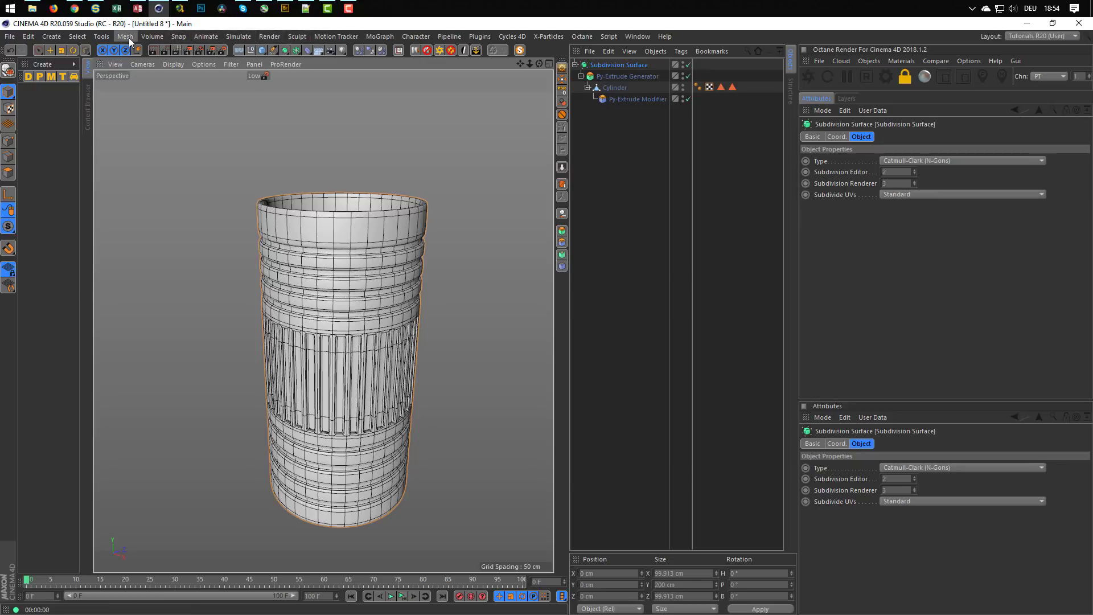
Step: Add a Volume Builder and a Volume Mesher to the scene
left_click(152, 36)
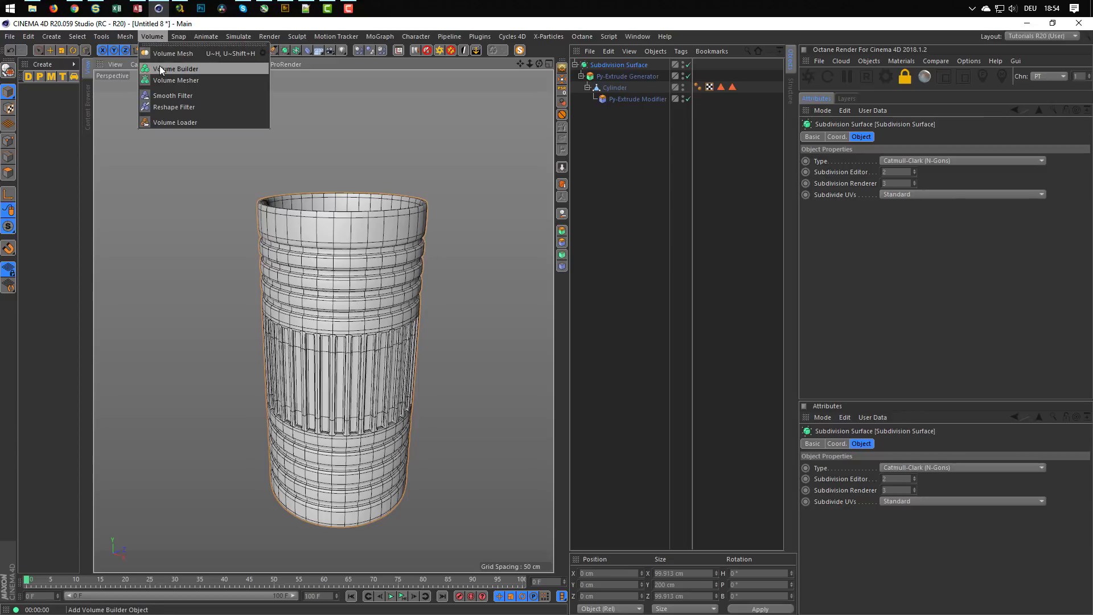
left_click(161, 68)
left_click(152, 36)
left_click(169, 81)
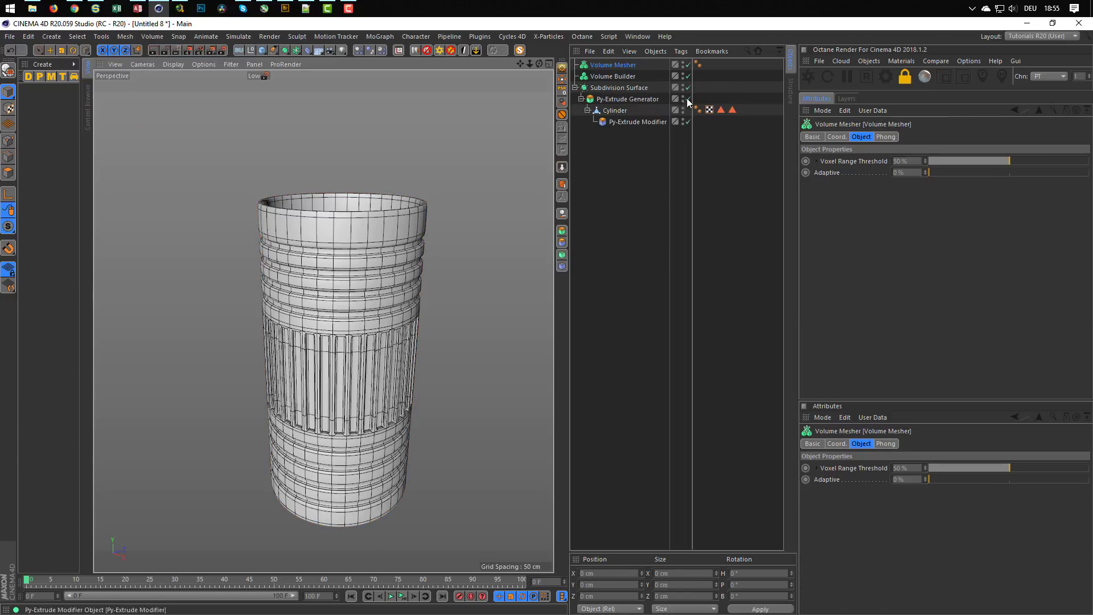
Step: Move the two volume objects out of the cylinder hierarchy's way and nest the Subdivision Surface under the Volume Builder
left_click(616, 76)
left_click(620, 64, "ctrl")
left_click_drag(620, 65, 622, 177)
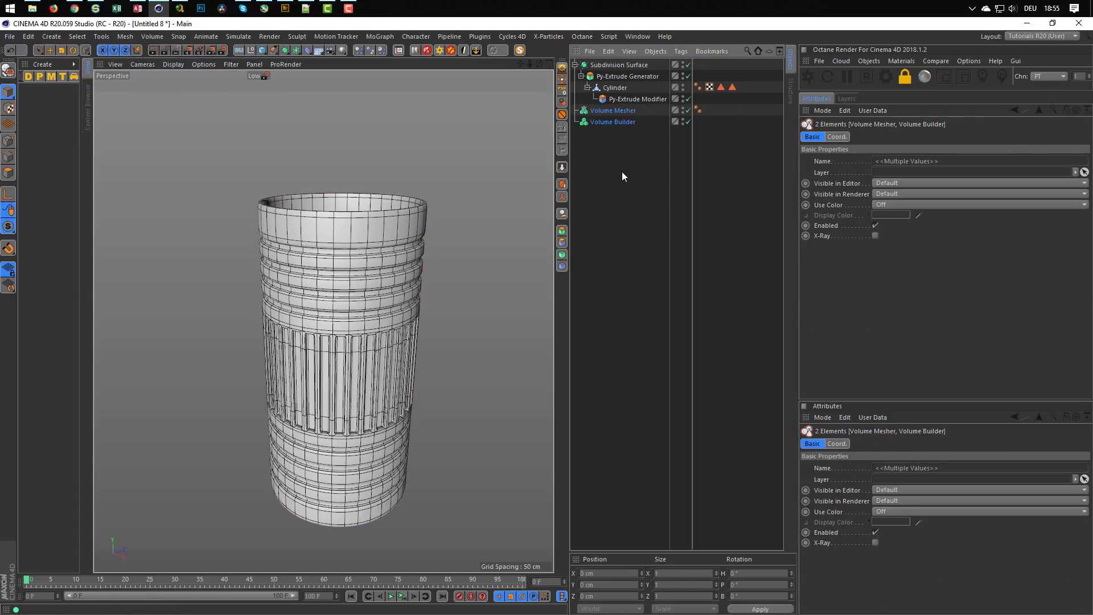
left_click(624, 121)
left_click_drag(620, 63, 622, 121)
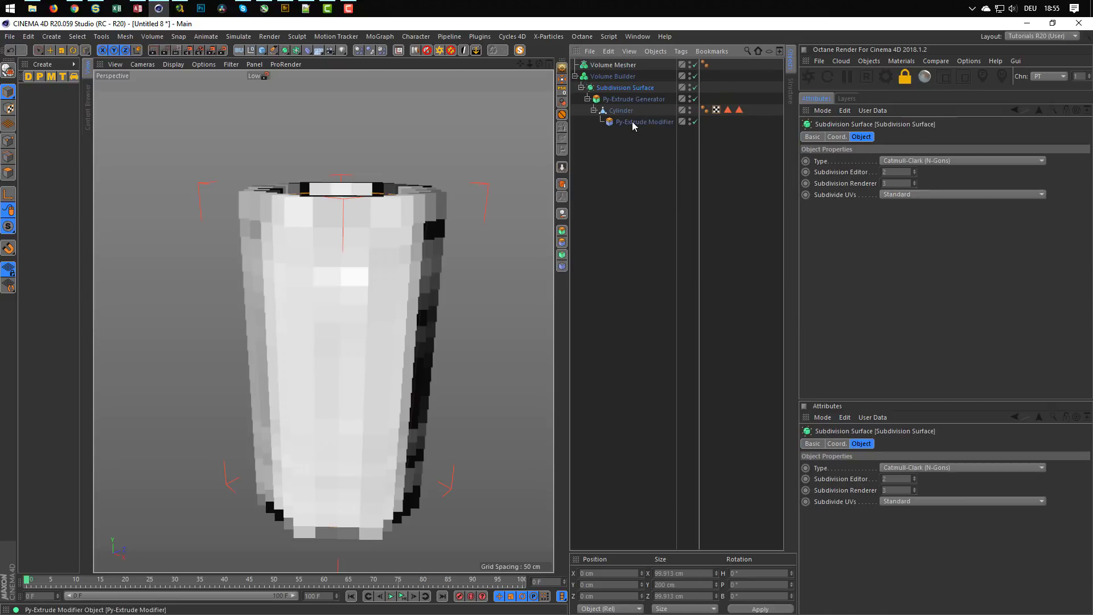
Step: Set the Volume Builder's voxel size to 0.5 cm
left_click(614, 76)
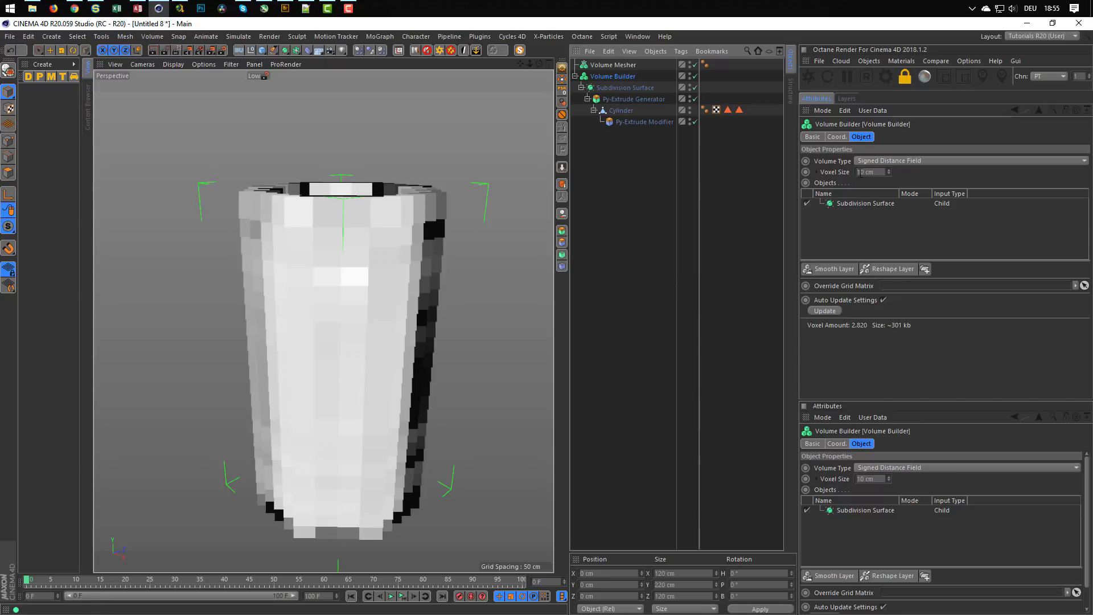
type("0.5")
key("Return")
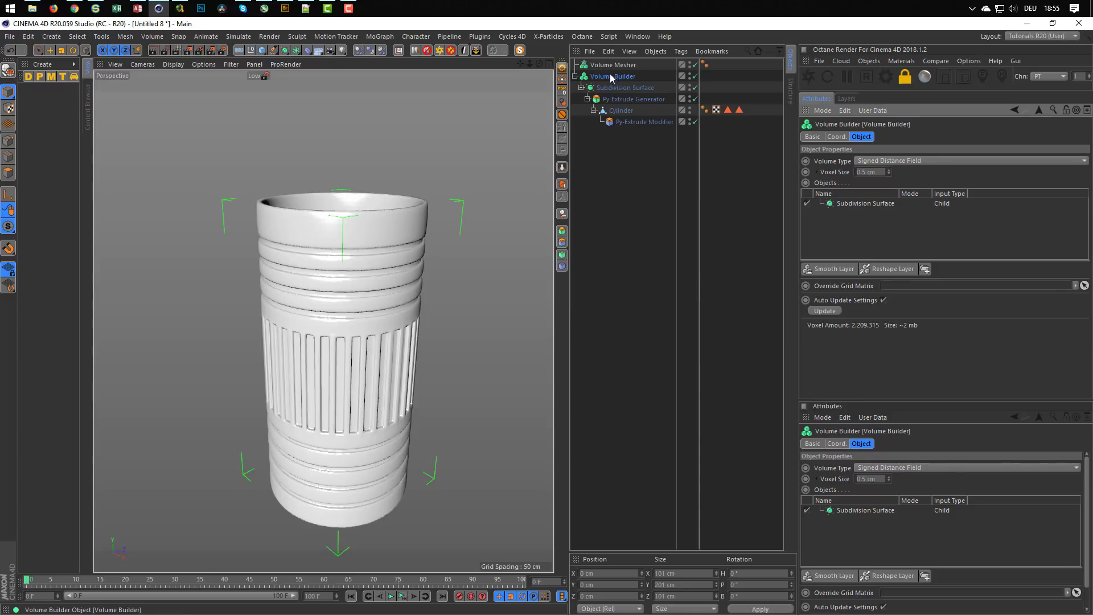
middle_click_drag(396, 232, 382, 205, "alt")
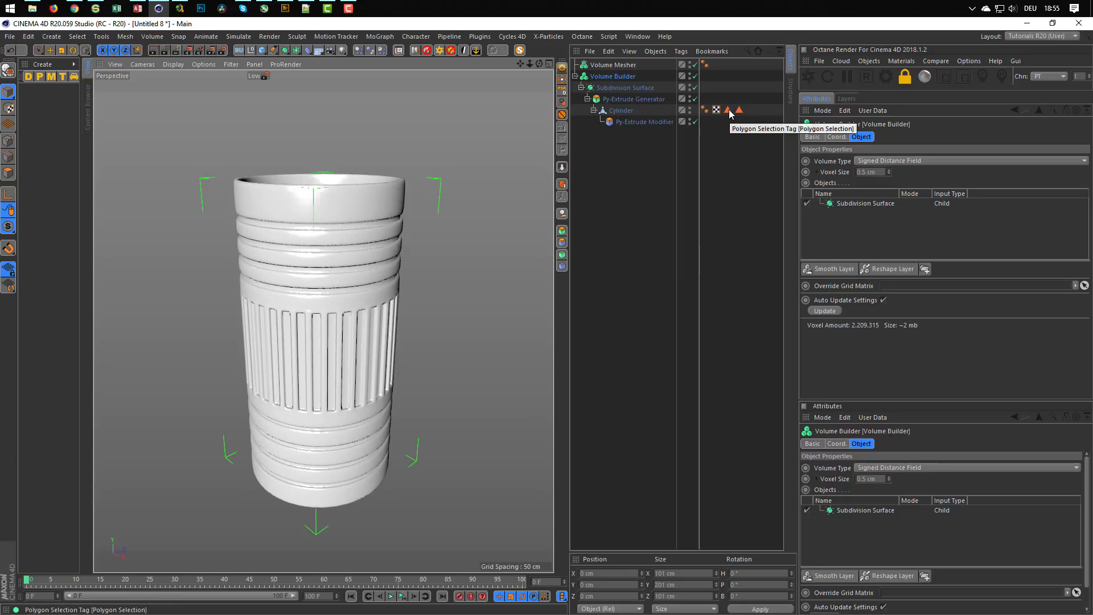
Step: Disable the Volume Builder and the Subdivision Surface
left_click(691, 76)
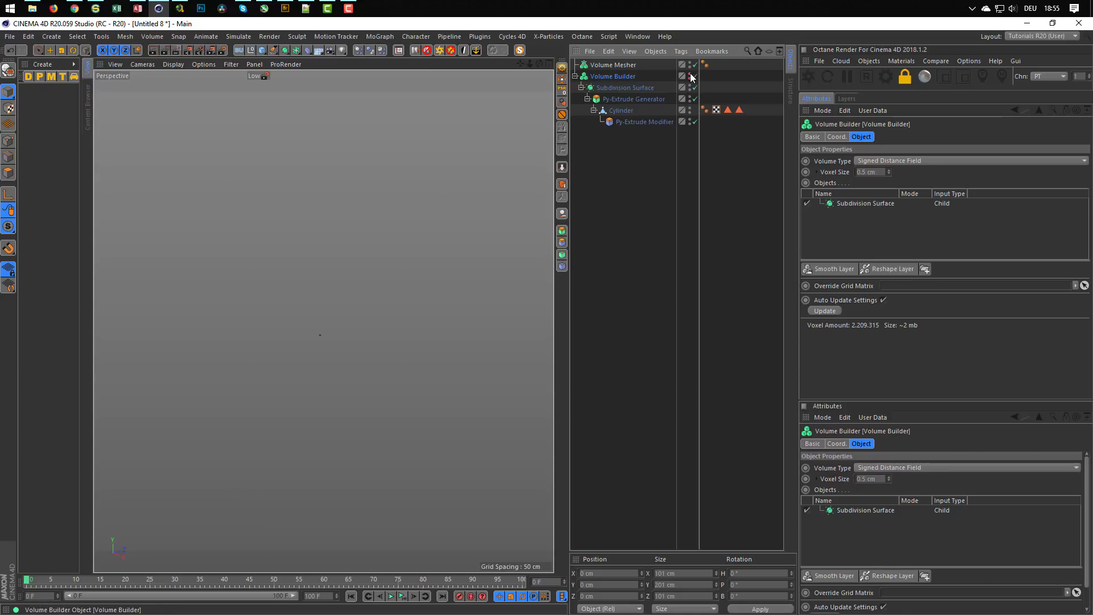
left_click(692, 75)
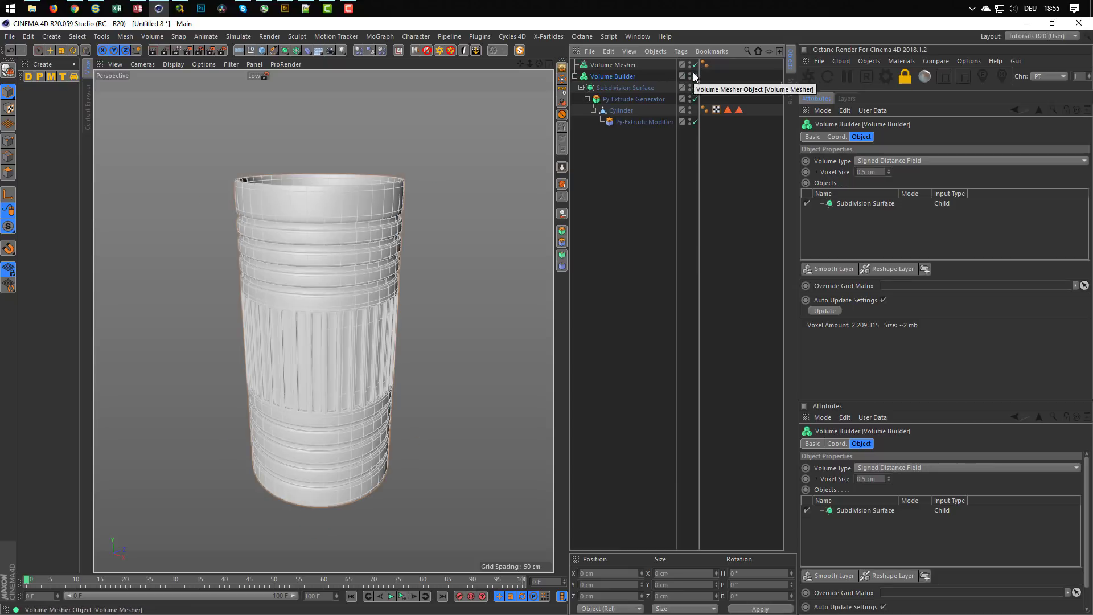
left_click(694, 88)
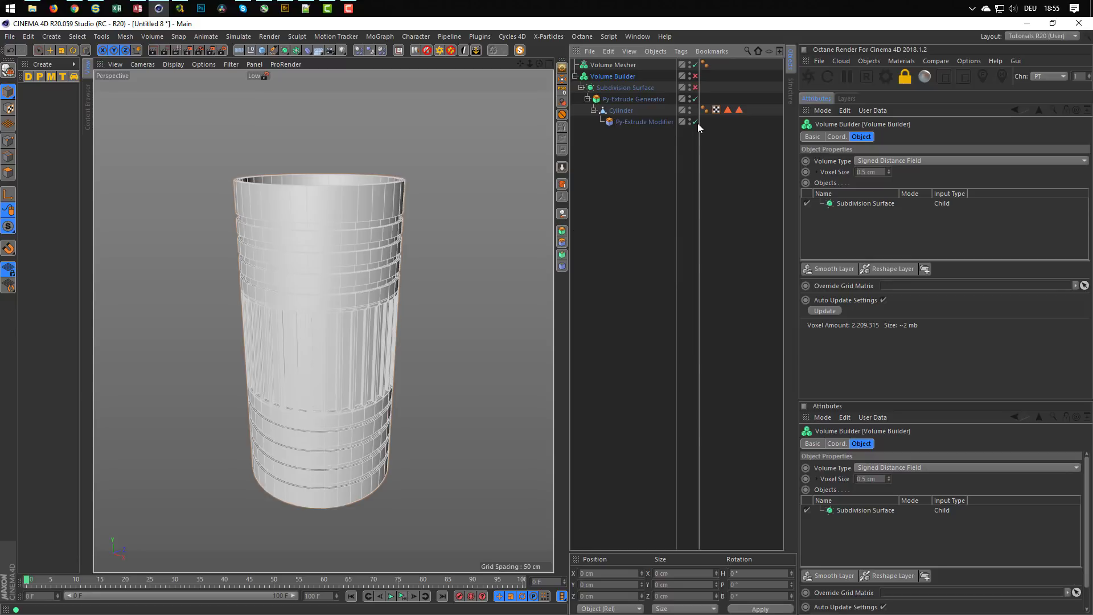
Step: Select the groove polygons stored in the cylinder's first polygon selection tag and examine them around the cylinder
left_click(727, 109)
scroll(353, 222, "up", 5)
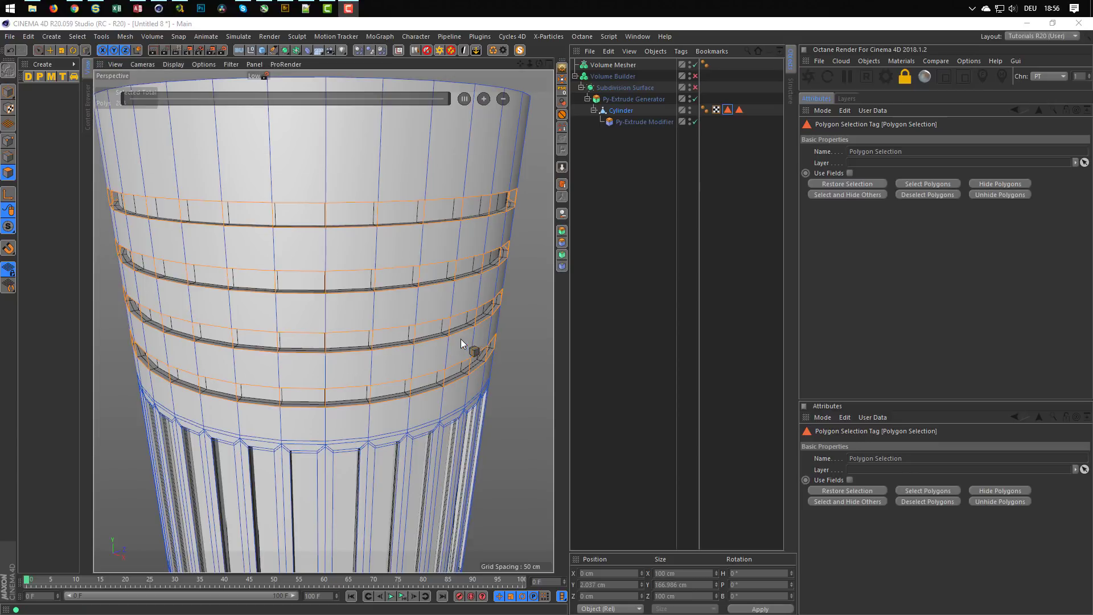
left_click_drag(460, 339, 350, 365, "alt")
right_click_drag(351, 364, 319, 342, "alt")
left_click_drag(377, 276, 382, 251, "alt")
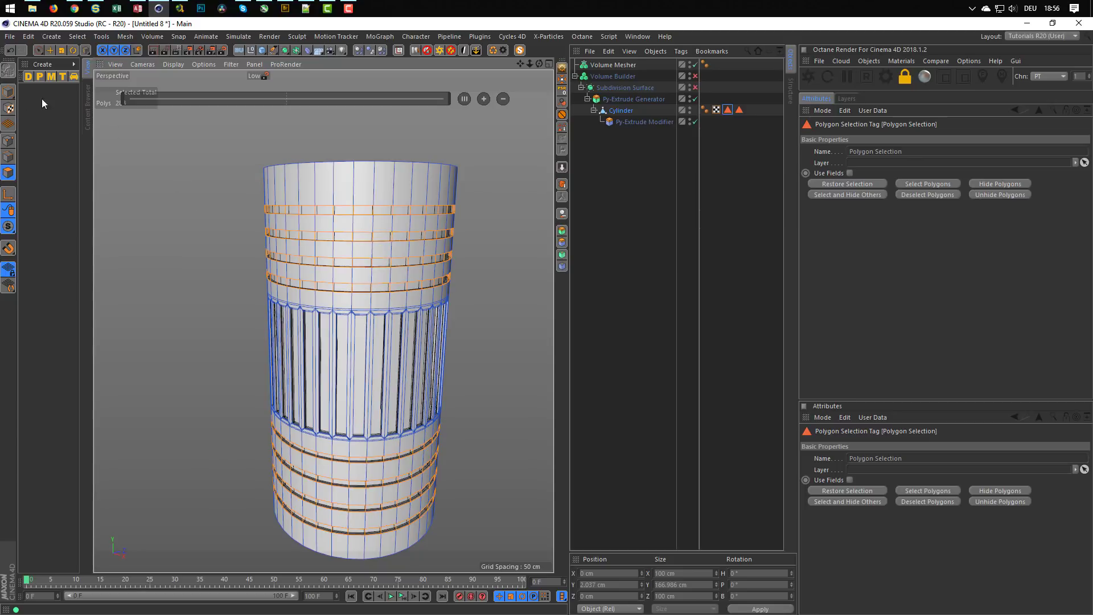
Step: Add a Sphere primitive with a 3 cm radius and place it below the Volume Builder hierarchy in the object list
left_click(8, 89)
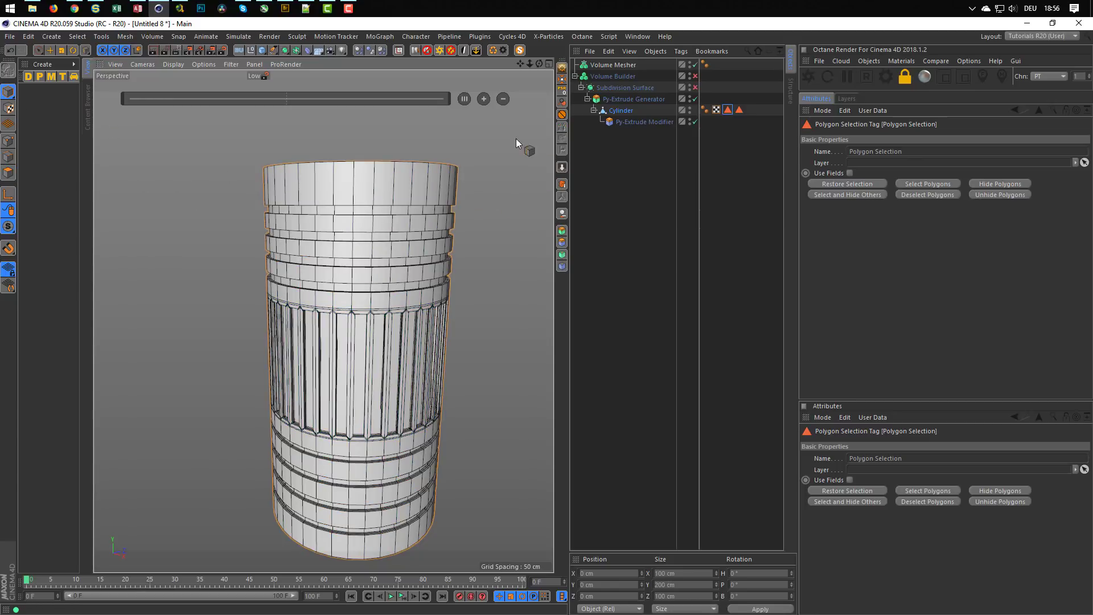
left_click(262, 51)
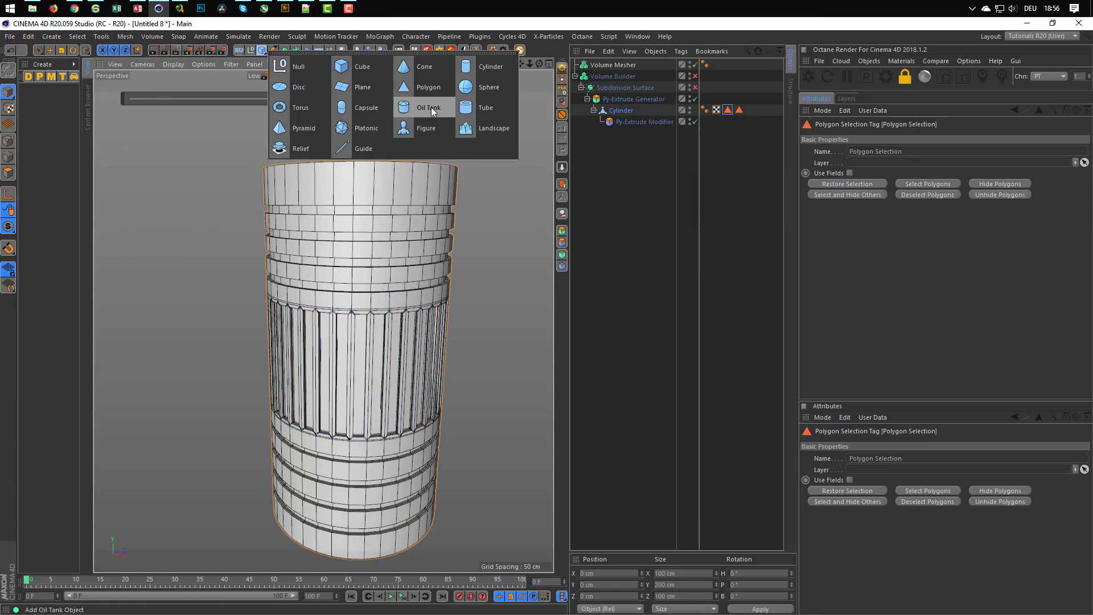
left_click(478, 88)
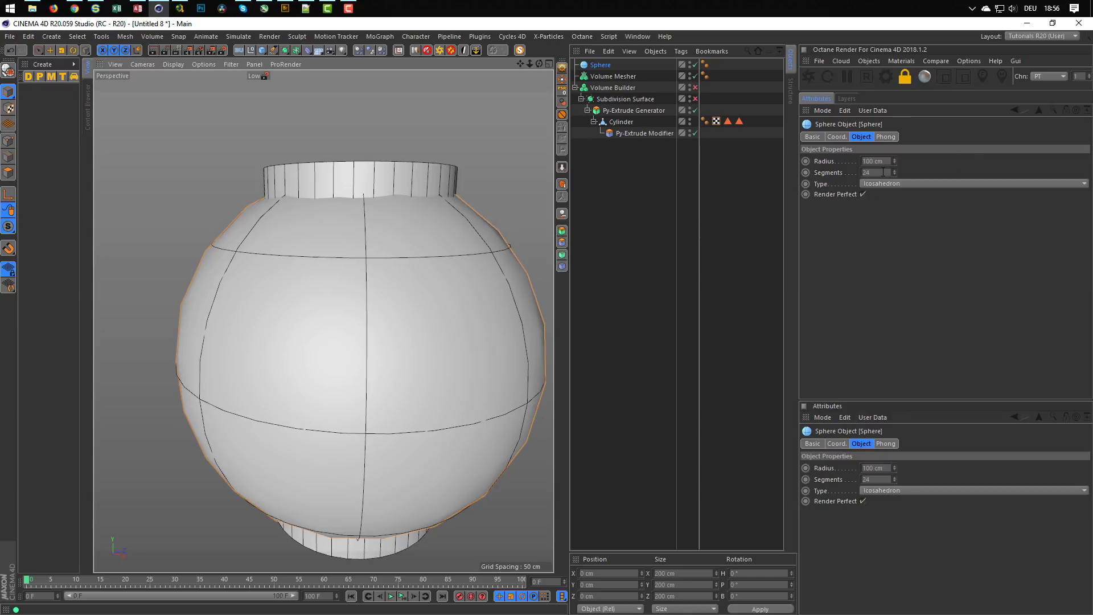
double_click(876, 161)
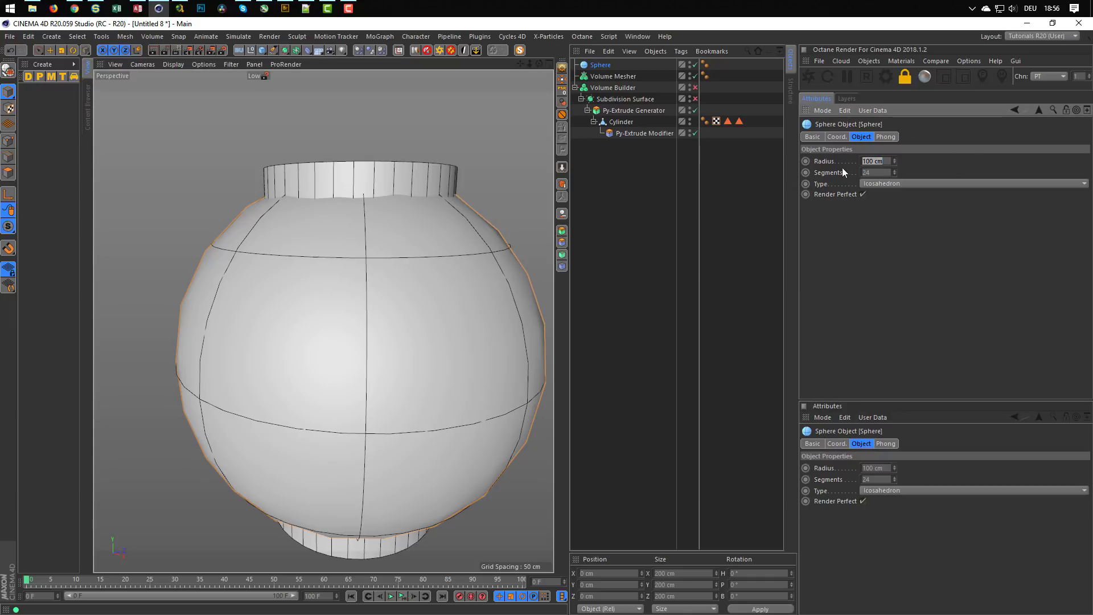
type("3")
key("Return")
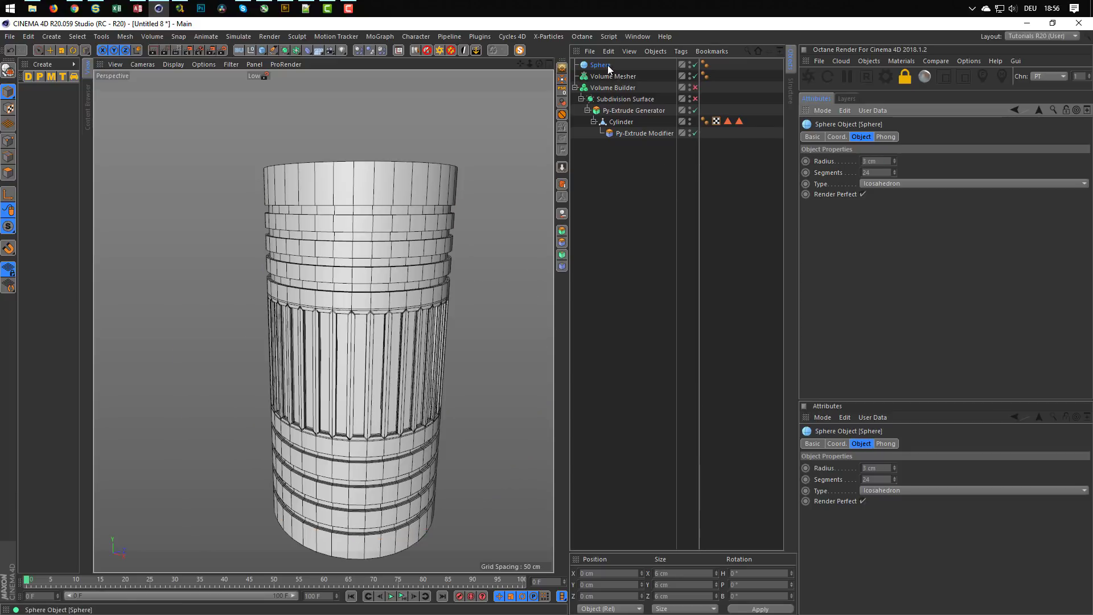
left_click_drag(607, 65, 610, 147)
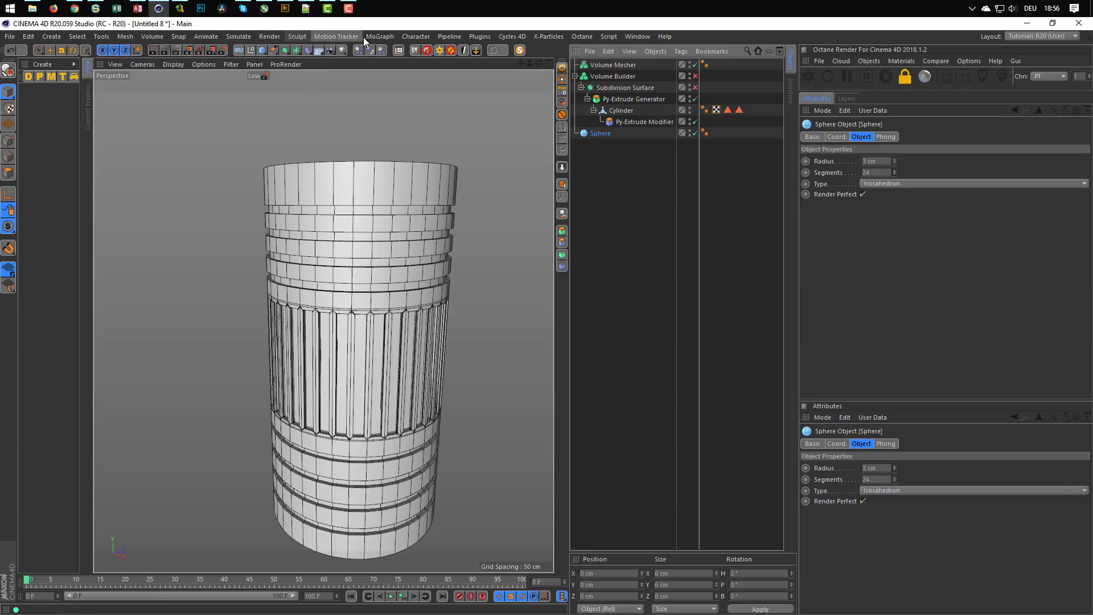
Step: Put the sphere in a MoGraph Cloner set to Object mode with the Cylinder as its target object
left_click(380, 37)
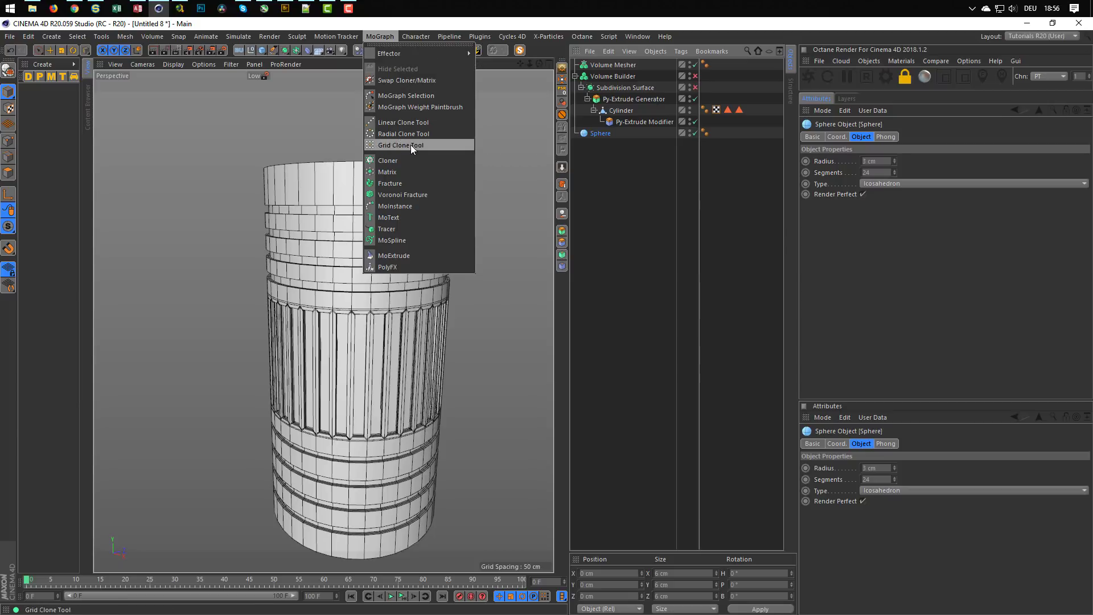
left_click(409, 162, "alt")
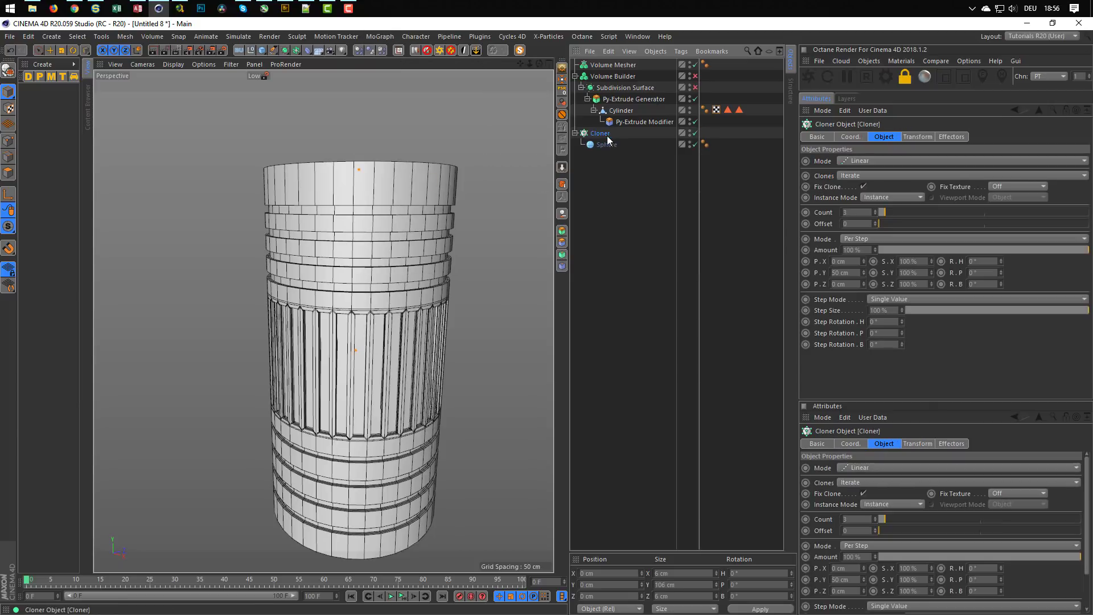
left_click(879, 162)
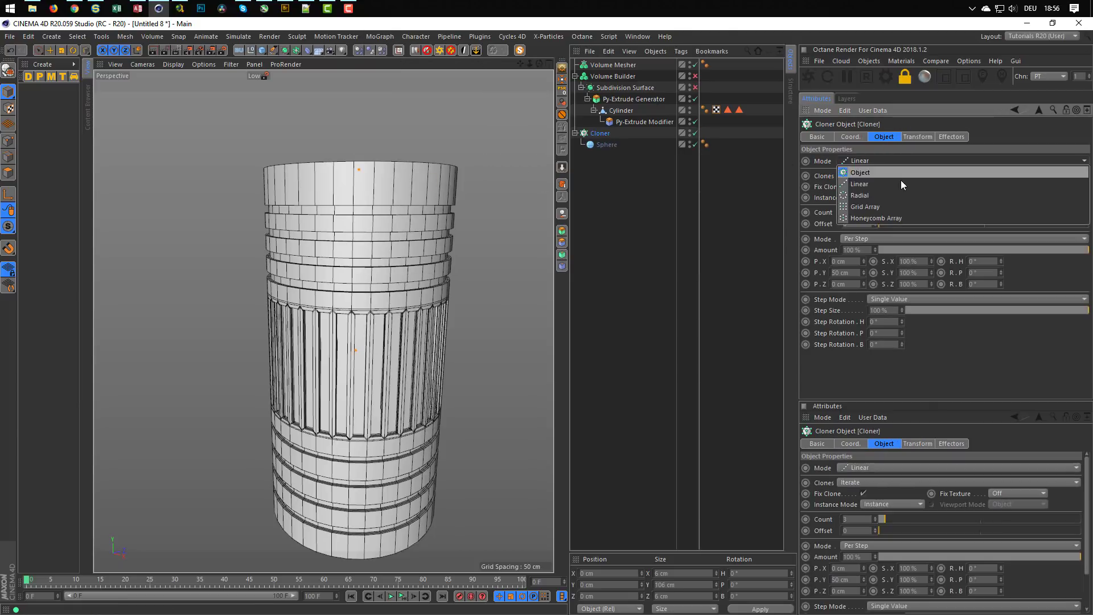
left_click(904, 174)
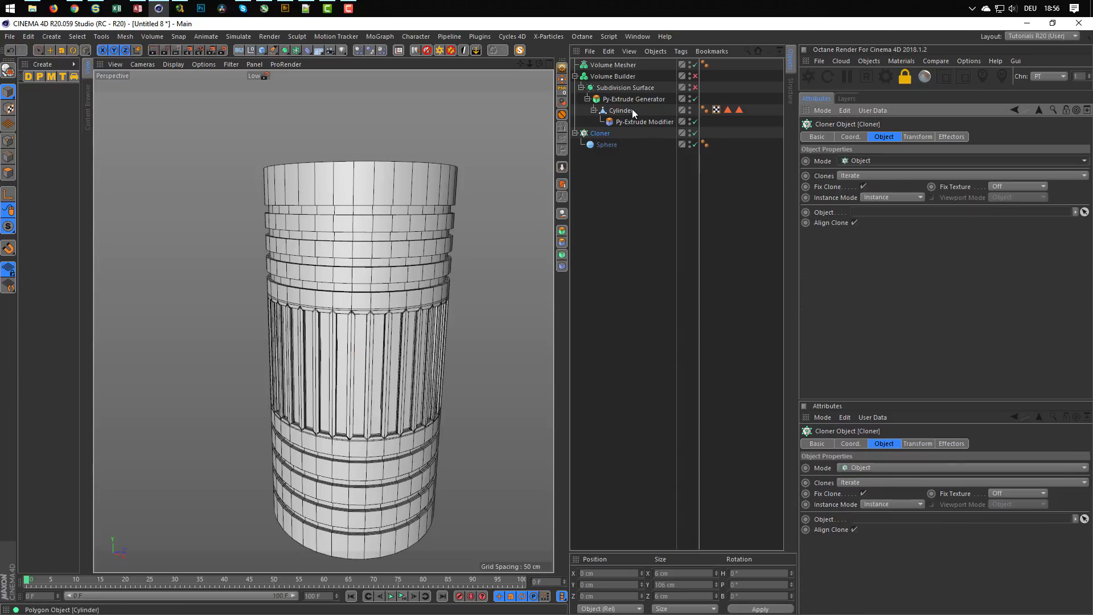
left_click_drag(624, 114, 893, 216)
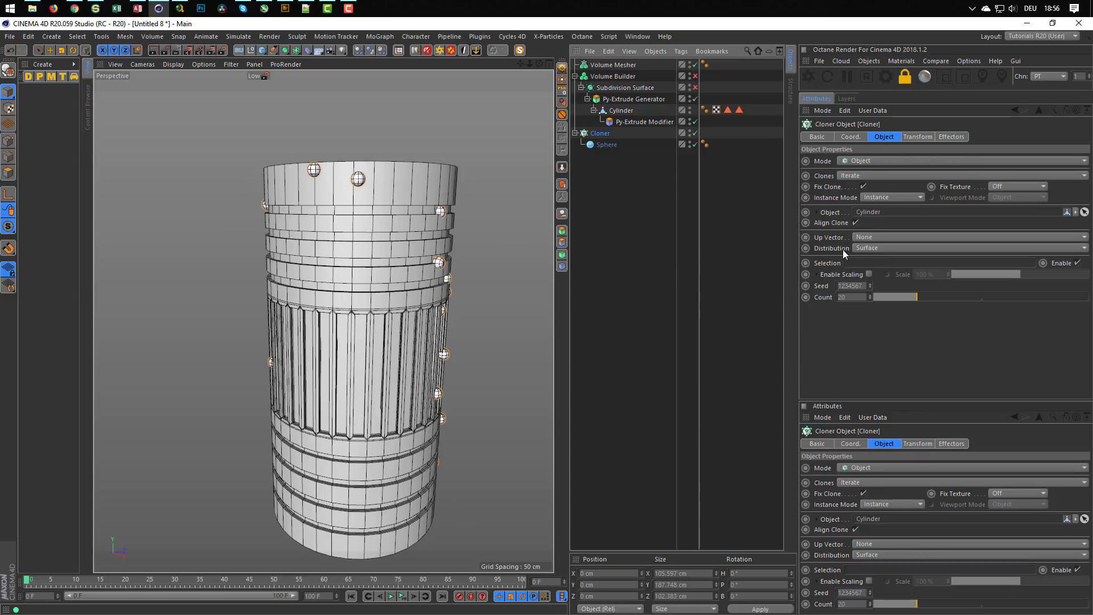
Step: Restrict the Cloner to the groove polygons by assigning the cylinder's first polygon selection tag as its selection
left_click(728, 111)
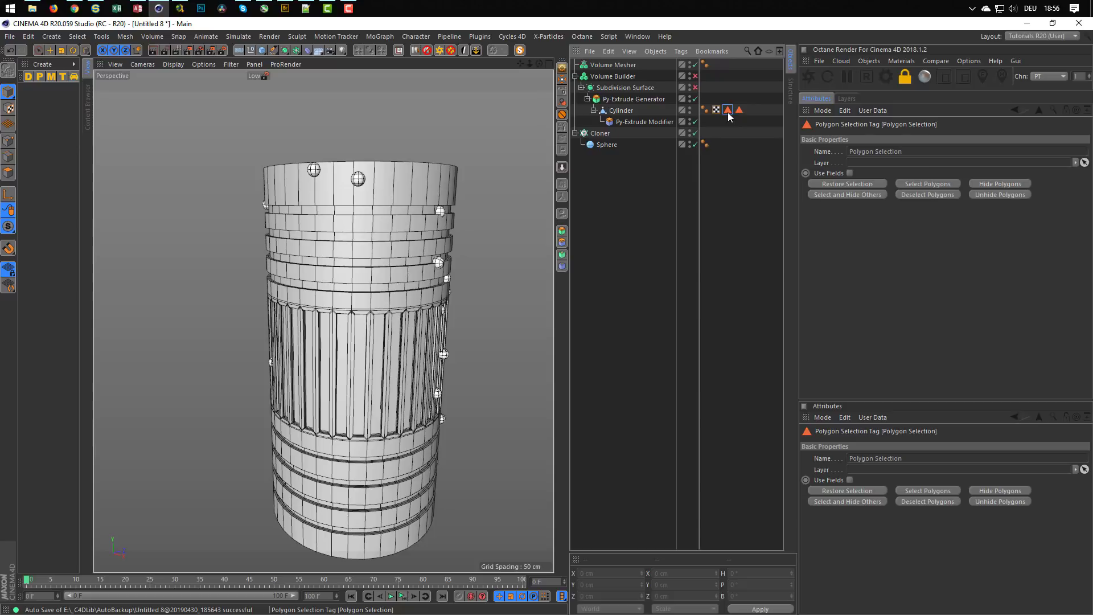
left_click(604, 135)
left_click_drag(726, 111, 880, 267)
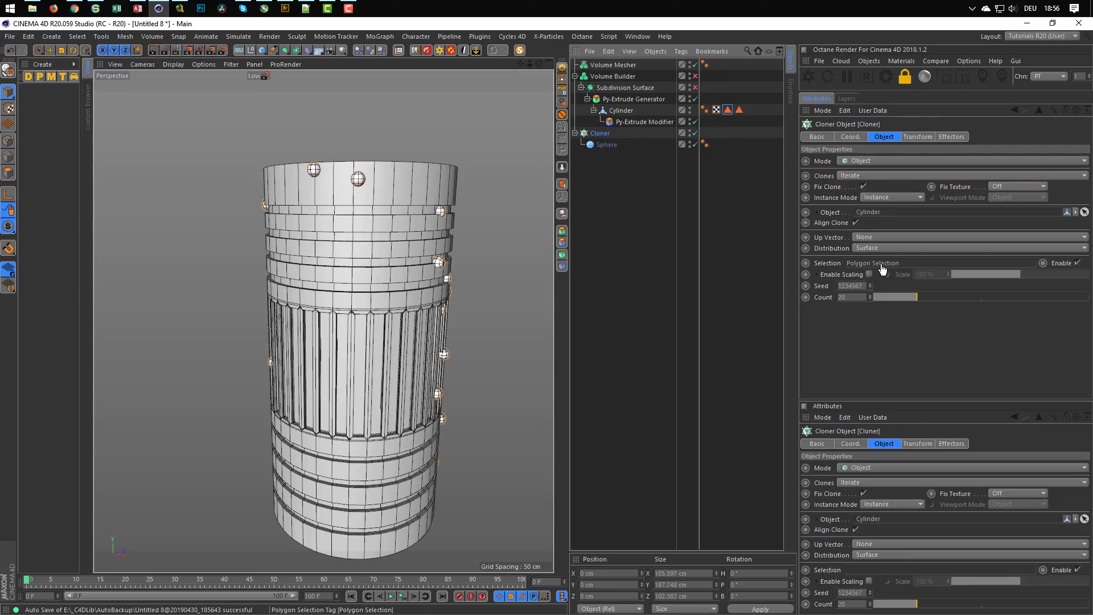
Step: Raise the Cloner's clone count to 100
middle_click_drag(397, 241, 327, 245, "alt")
left_click_drag(327, 245, 462, 239, "alt")
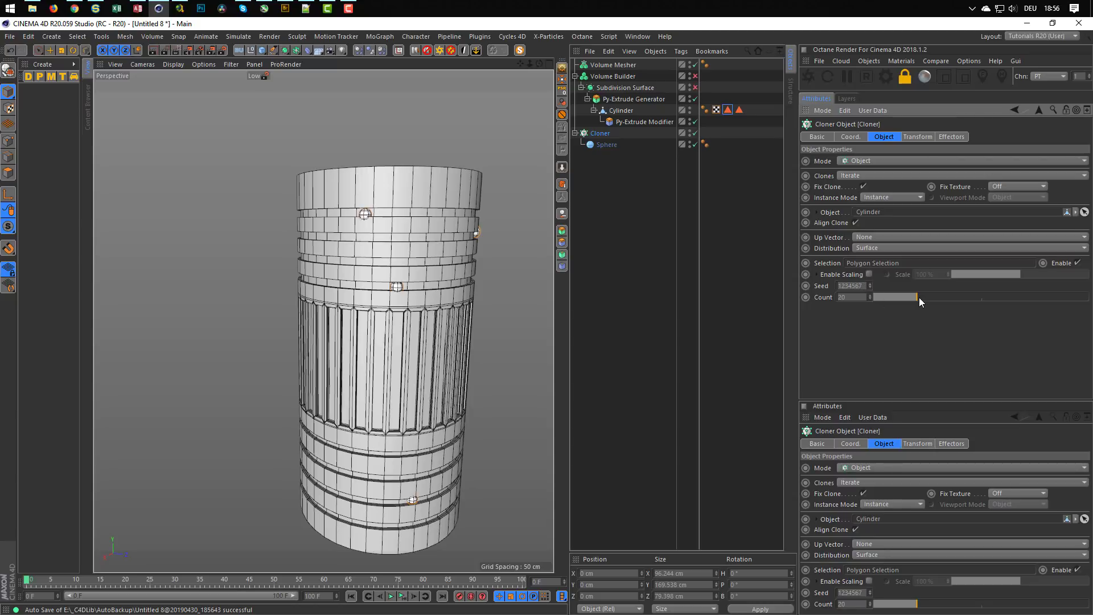
left_click_drag(919, 297, 1089, 294)
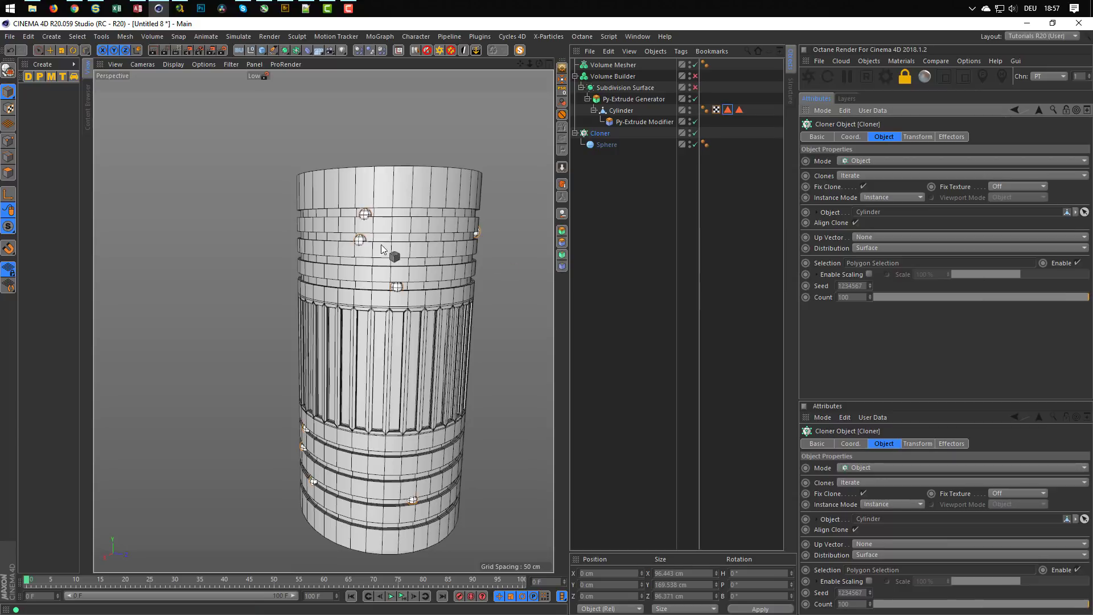
left_click_drag(381, 244, 562, 290, "alt")
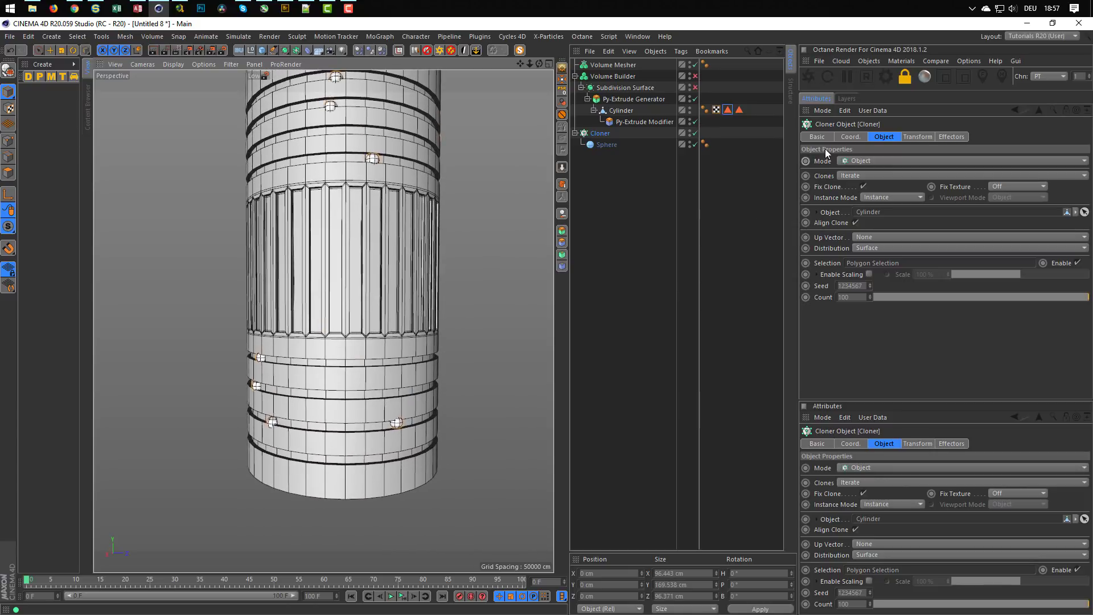
Step: Offset the clones outward from the cylinder by setting the Cloner's Z position transform to 3 cm
left_click(916, 137)
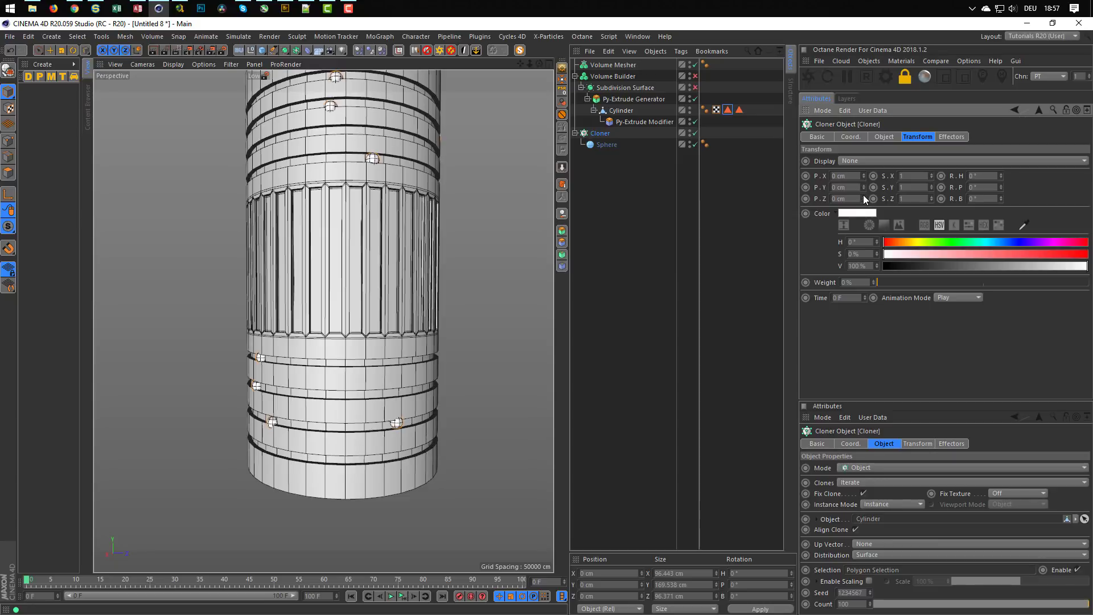
left_click(863, 195)
left_click(863, 195)
left_click(863, 196)
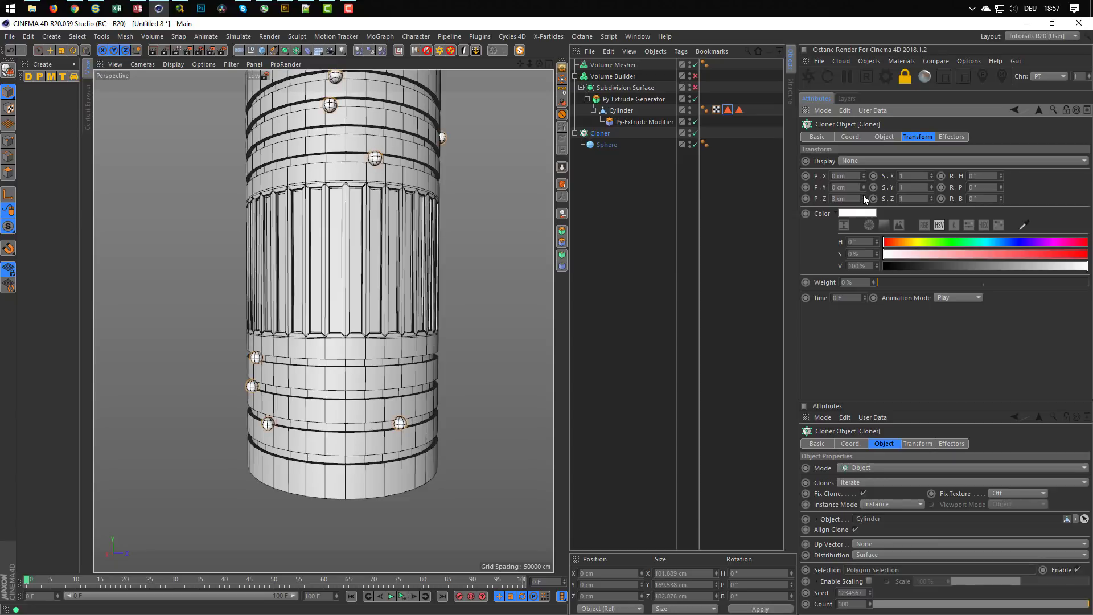
middle_click_drag(391, 168, 411, 292, "alt")
left_click_drag(411, 291, 540, 230, "alt")
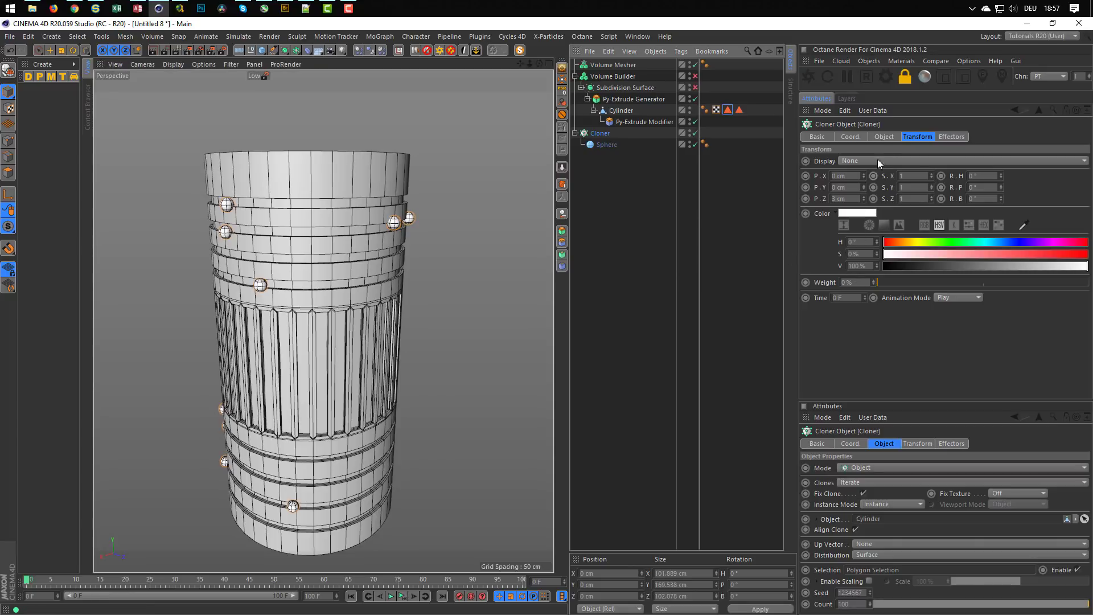
Step: Try a clone count of 1000 on the Cloner
left_click(886, 138)
left_click(860, 300)
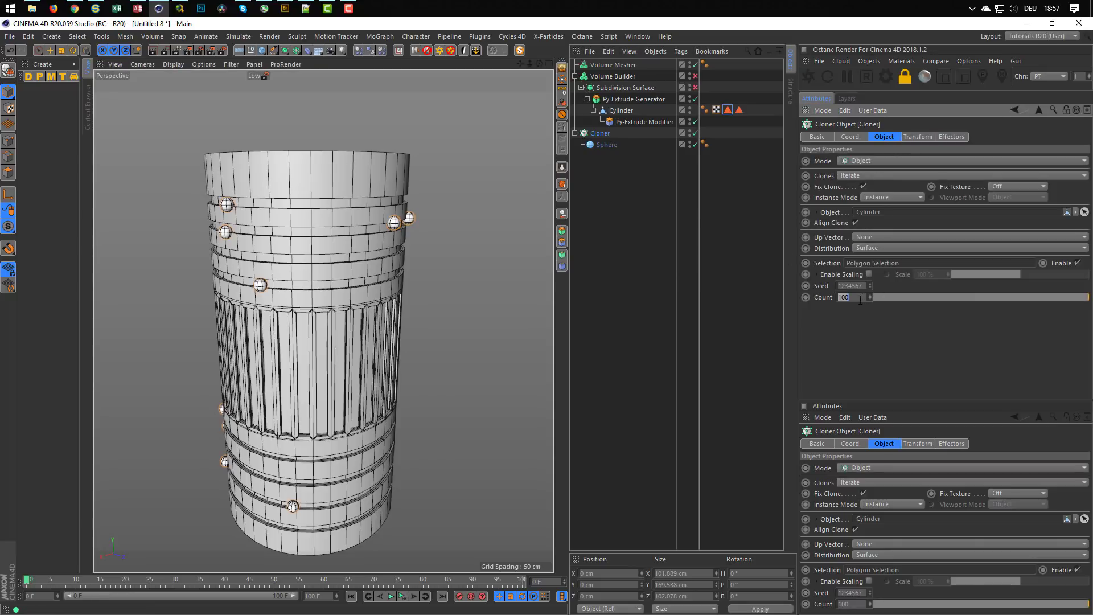
type("1000")
key("Return")
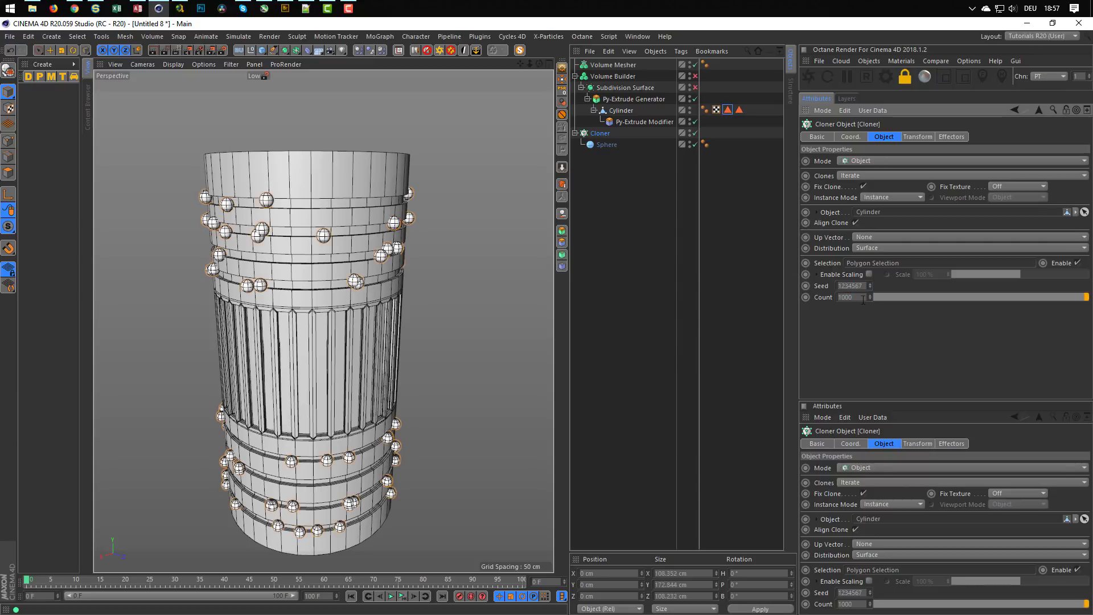
Step: Set the Cloner's clone count to 200 and check how the spheres are spread around the grooves
left_click(860, 299)
type("20")
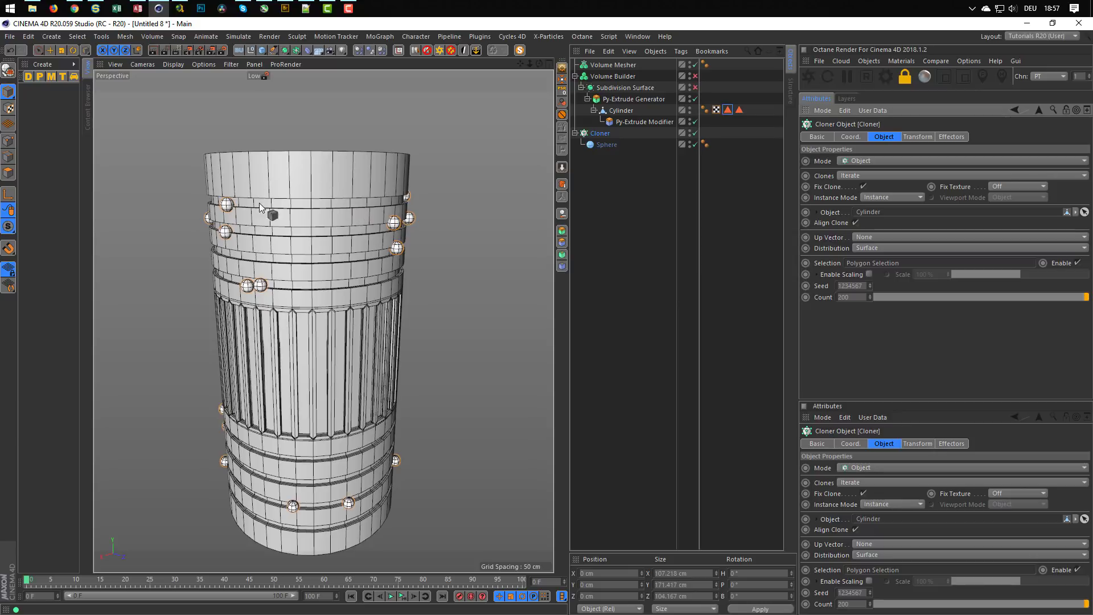
left_click_drag(272, 170, 349, 162, "alt")
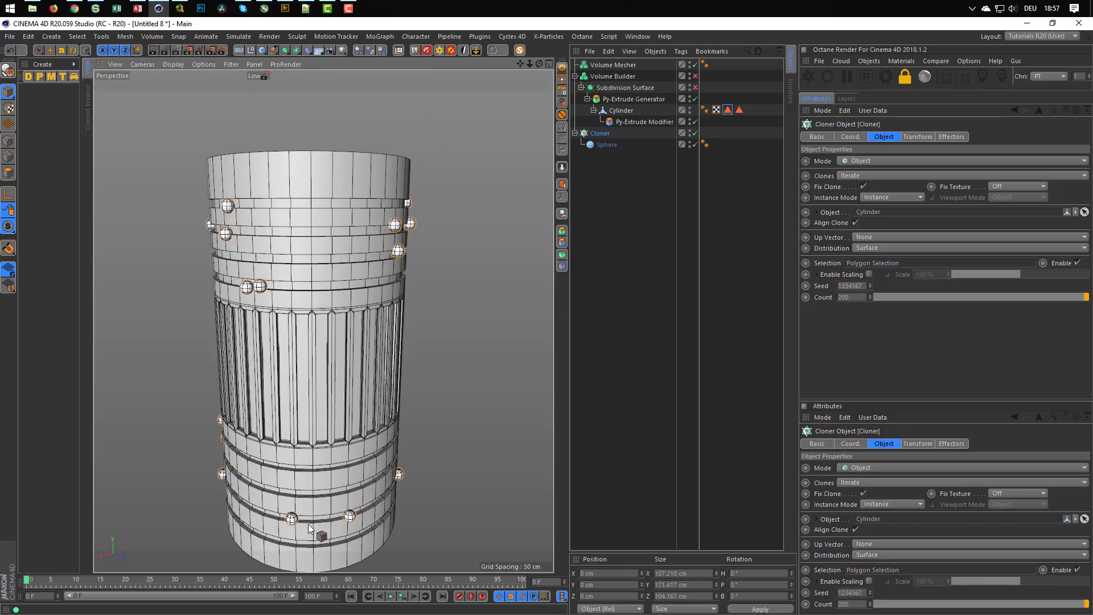
middle_click_drag(330, 408, 358, 314, "alt")
left_click_drag(357, 315, 411, 365, "alt")
left_click_drag(344, 325, 429, 292, "alt")
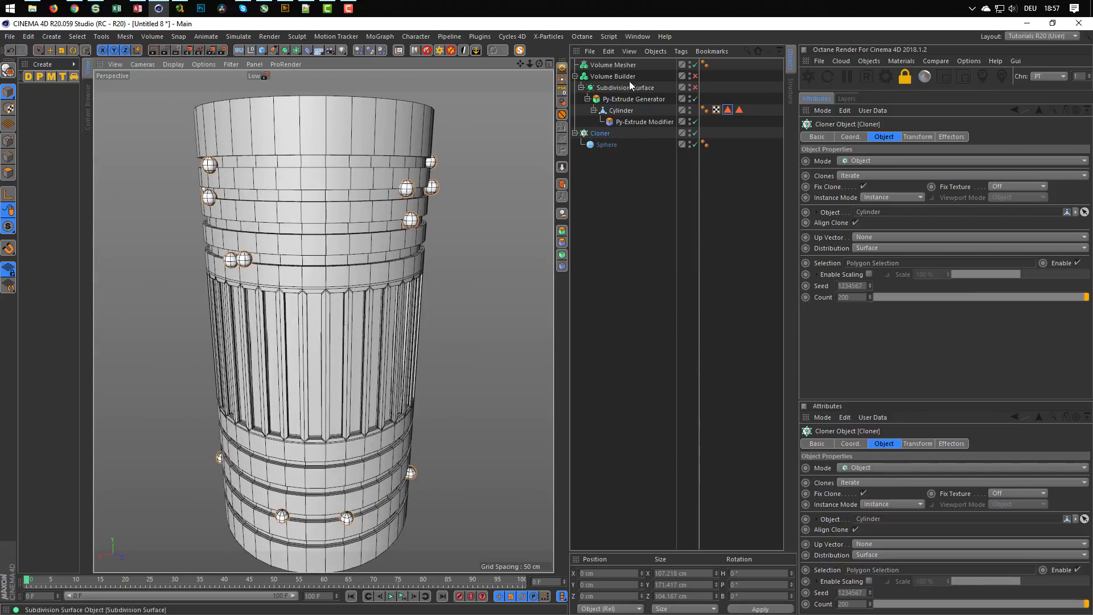
Step: Collapse the hierarchies, nest the Cloner inside the Volume Builder, and enable the Volume Builder and Subdivision Surface
left_click(581, 88)
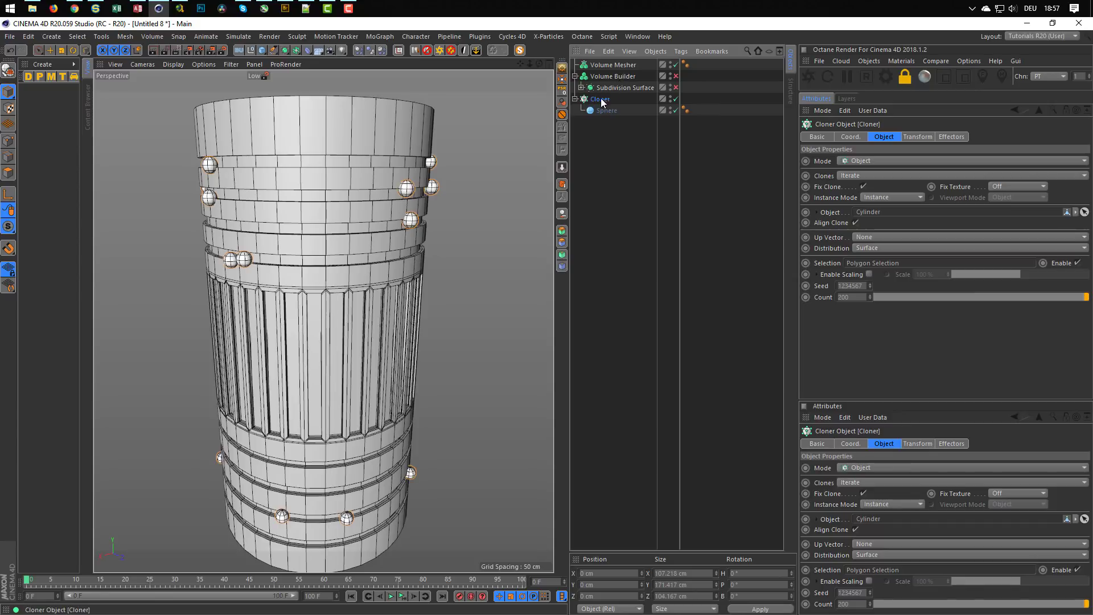
left_click(575, 100)
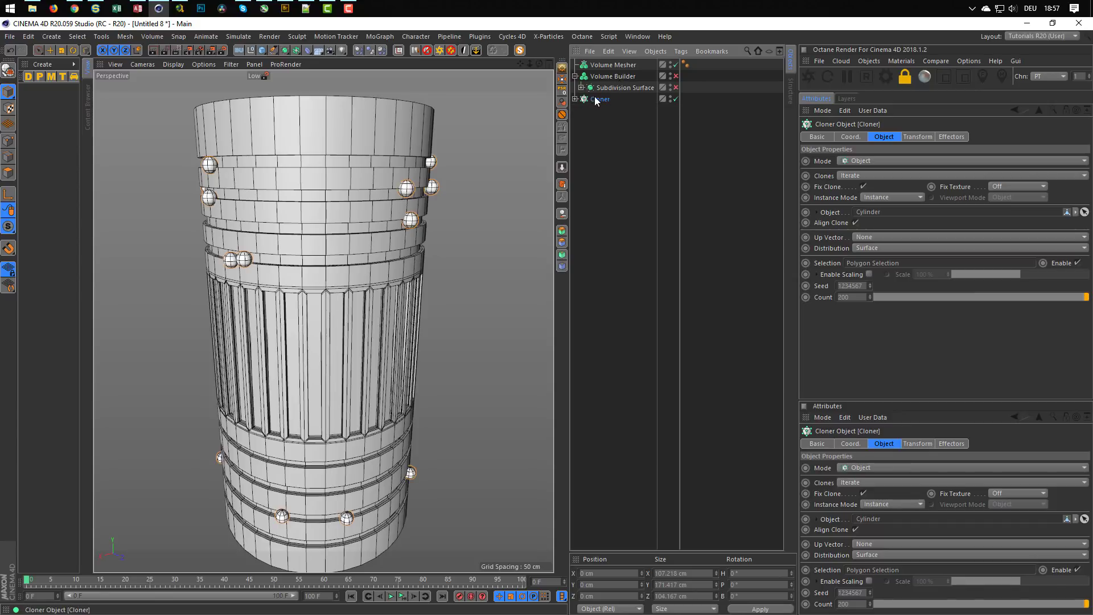
left_click_drag(595, 98, 629, 96)
left_click(676, 76)
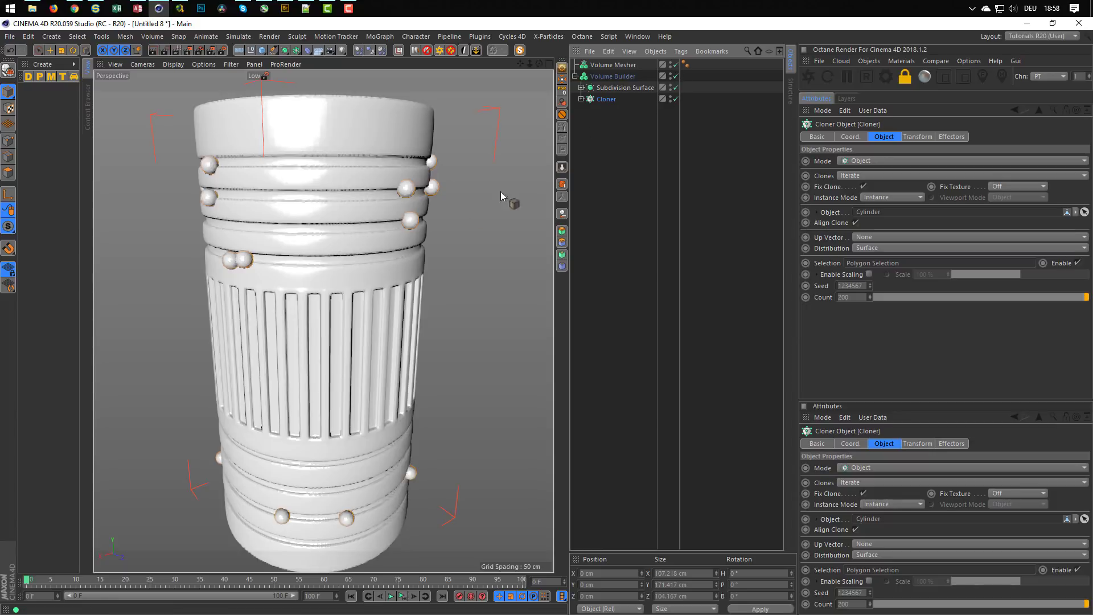
Step: Set the Cloner's mode in the Volume Builder to Subtract so the spheres cut into the cylinder
left_click(613, 76)
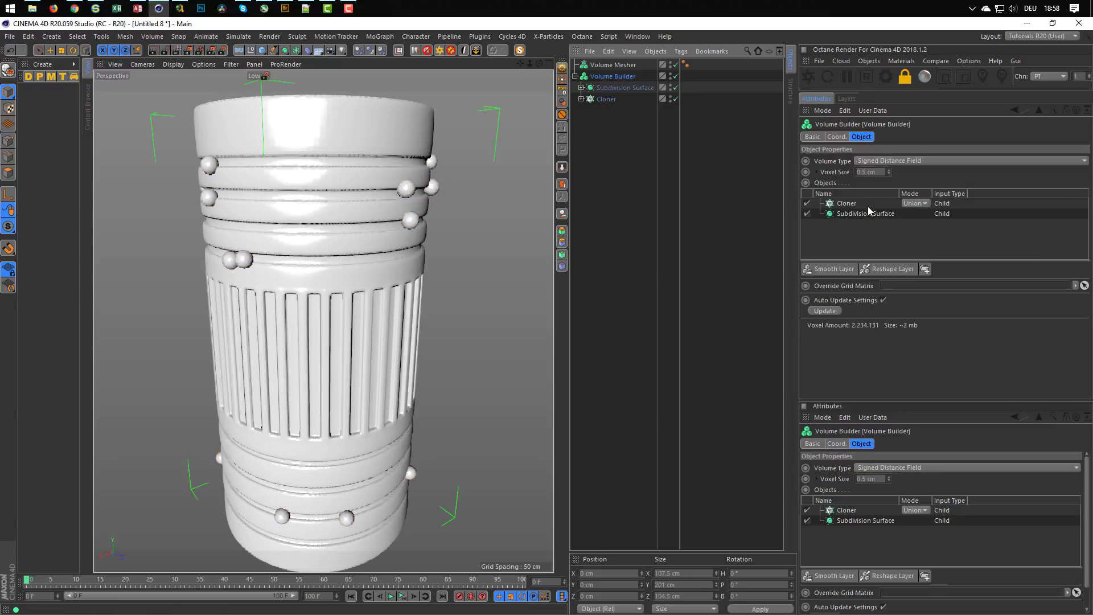
left_click(849, 206)
left_click(916, 203)
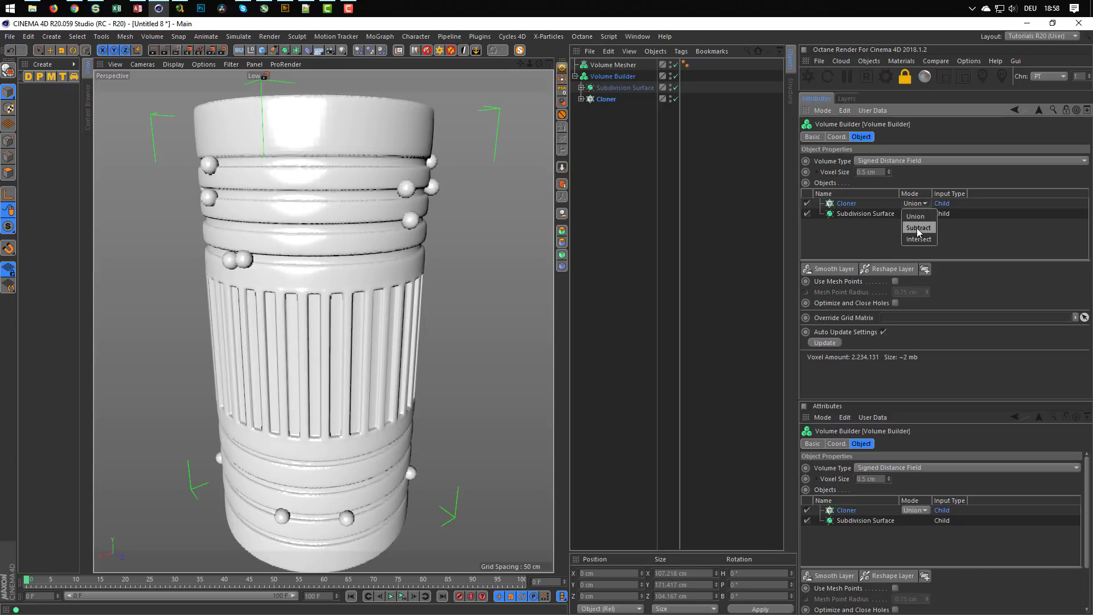
left_click(917, 229)
mouse_move(302, 230)
left_mouse_down("alt")
mouse_move(377, 186)
mouse_move(421, 200)
mouse_move(381, 218)
mouse_move(291, 223)
left_mouse_up("alt")
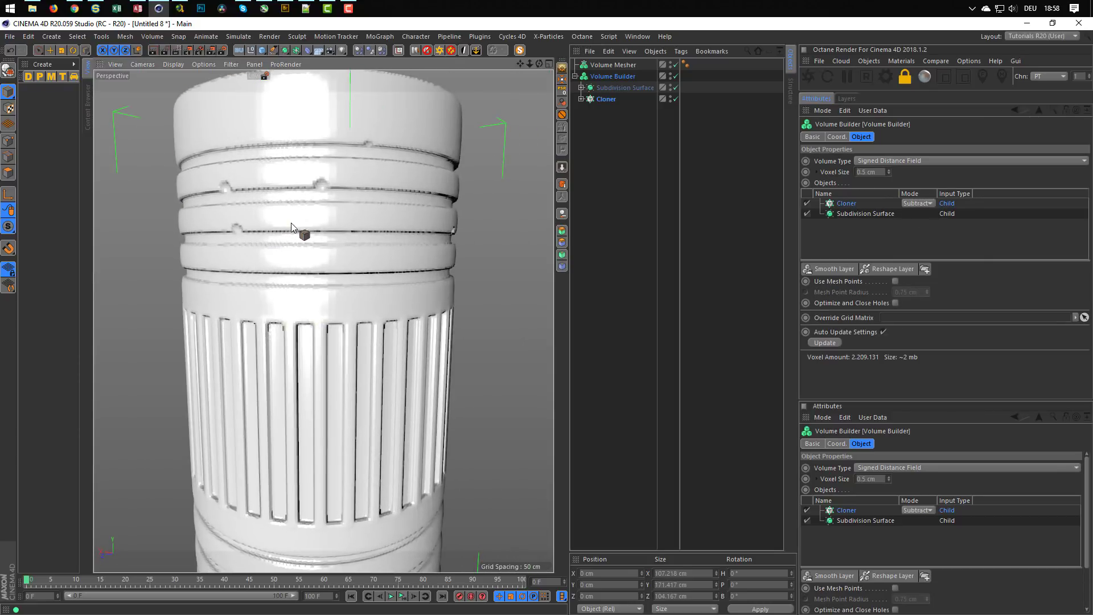
Step: Set the cloned sphere's radius to 5 cm and inspect the dents around the grooves of the cylinder
left_click(581, 99)
left_click(609, 110)
left_click_drag(887, 159, 791, 241)
type("5")
key("Return")
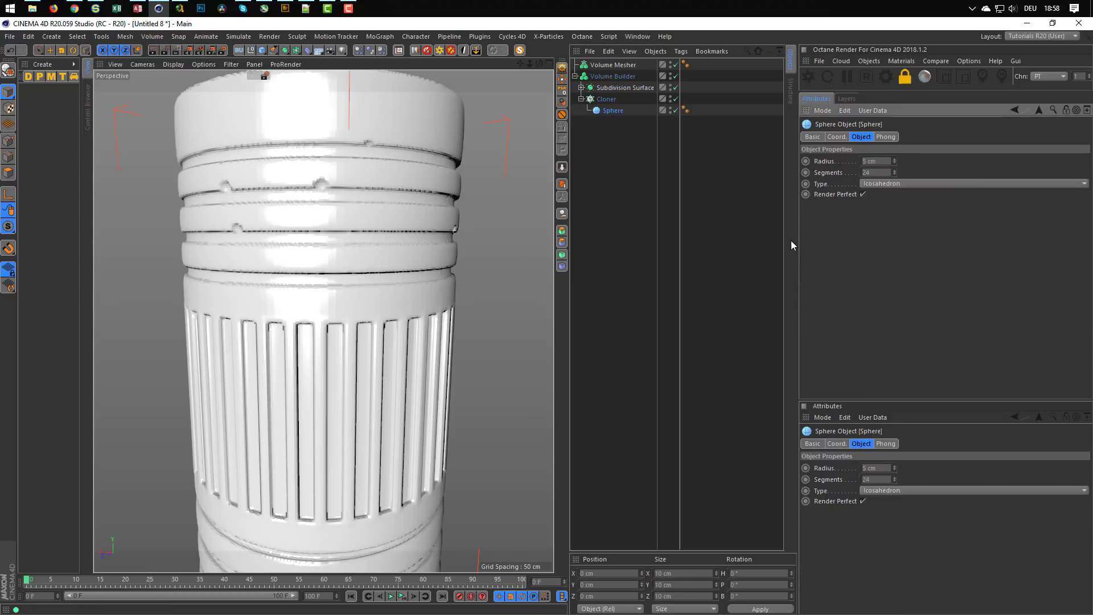
scroll(343, 312, "down", 5)
left_click_drag(343, 312, 381, 302, "alt")
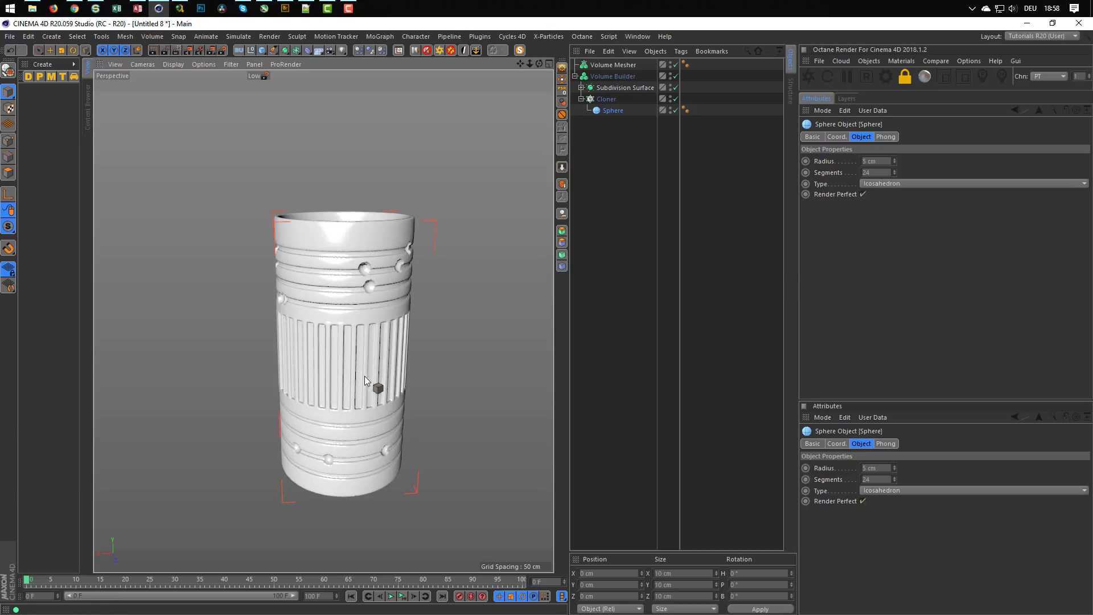
left_click_drag(410, 274, 358, 230, "alt")
mouse_move(358, 230)
right_mouse_down("alt")
mouse_move(390, 217)
mouse_move(378, 237)
right_mouse_up("alt")
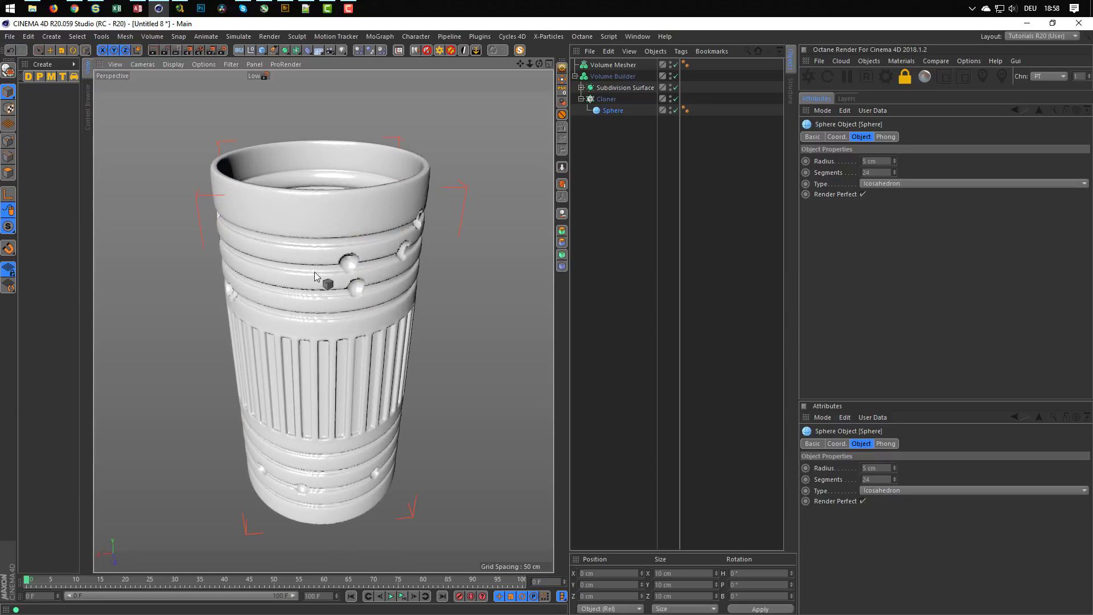
right_click_drag(304, 281, 310, 329, "alt")
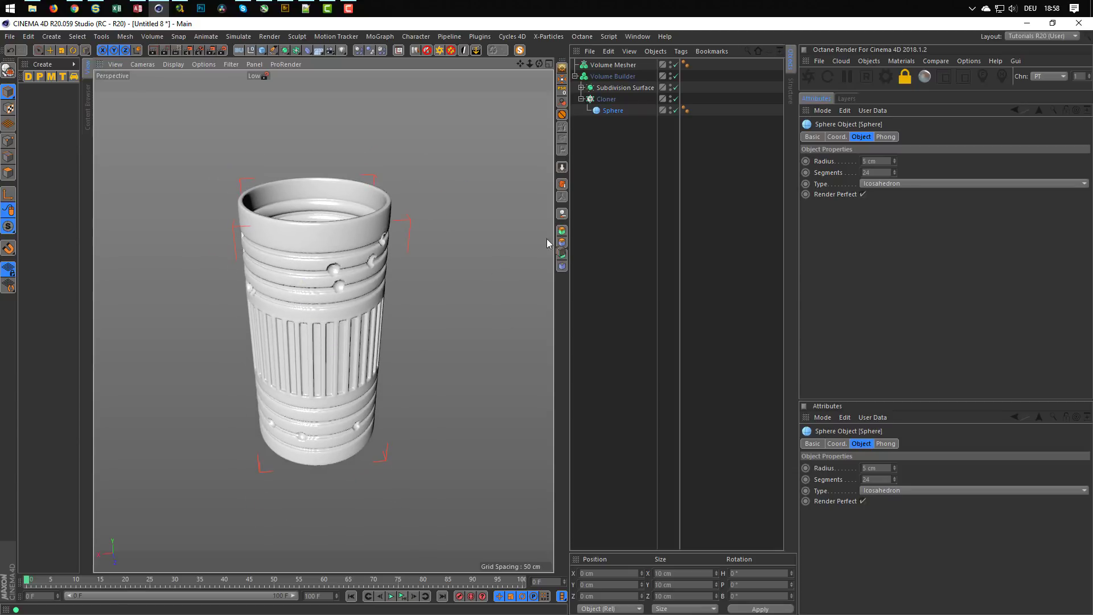
left_click_drag(546, 242, 322, 364)
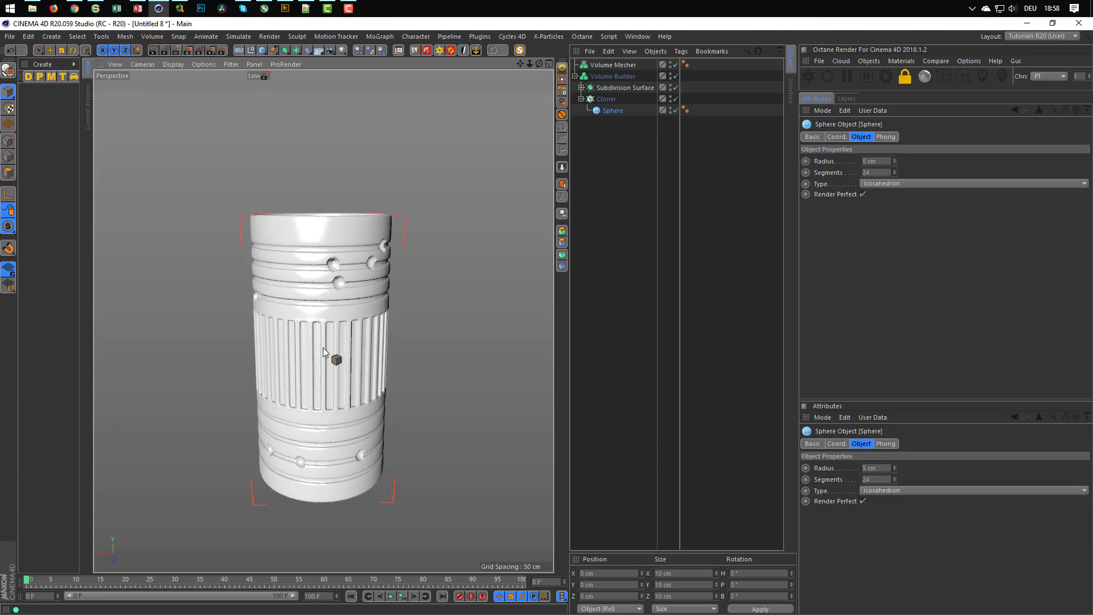
Step: Nest the Volume Builder inside the Volume Mesher and inspect the mesh around the dents and grooves
right_click_drag(323, 347, 338, 334, "alt")
left_click_drag(209, 314, 250, 346)
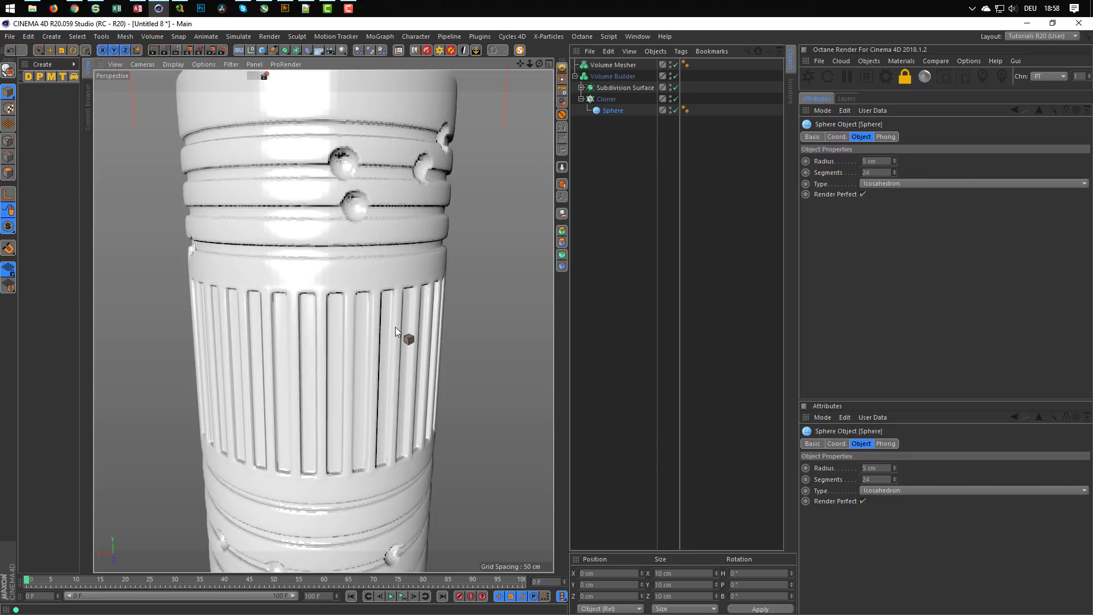
right_click_drag(347, 337, 306, 354, "alt")
mouse_move(354, 289)
left_mouse_down("alt")
mouse_move(338, 305)
mouse_move(358, 276)
left_mouse_up("alt")
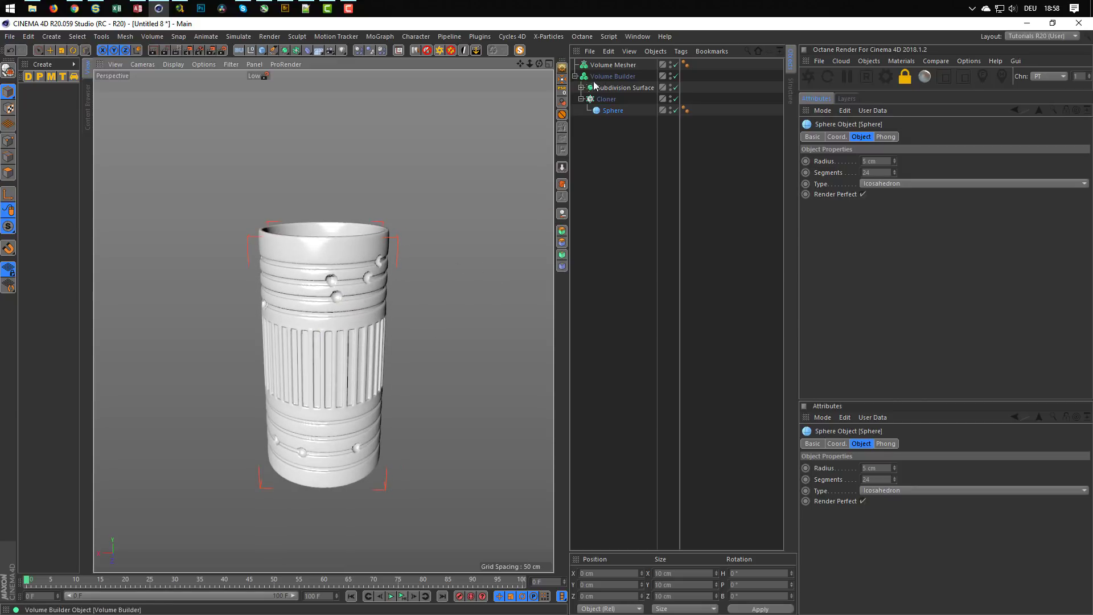
mouse_move(623, 77)
left_mouse_down()
mouse_move(632, 70)
mouse_move(620, 66)
left_mouse_up()
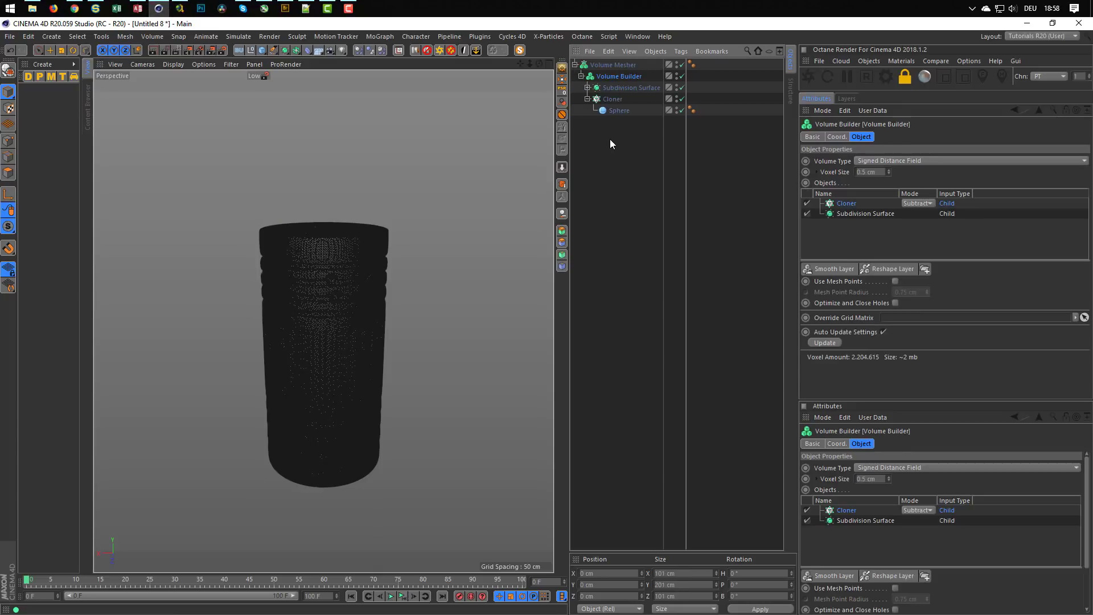
scroll(344, 289, "up", 10)
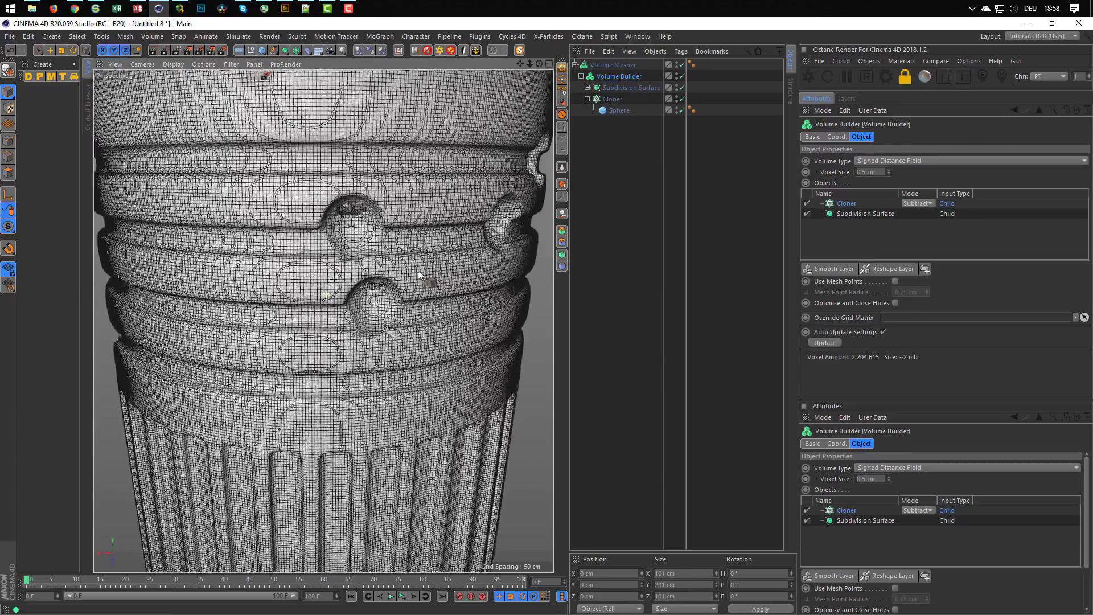
scroll(419, 275, "down", 10)
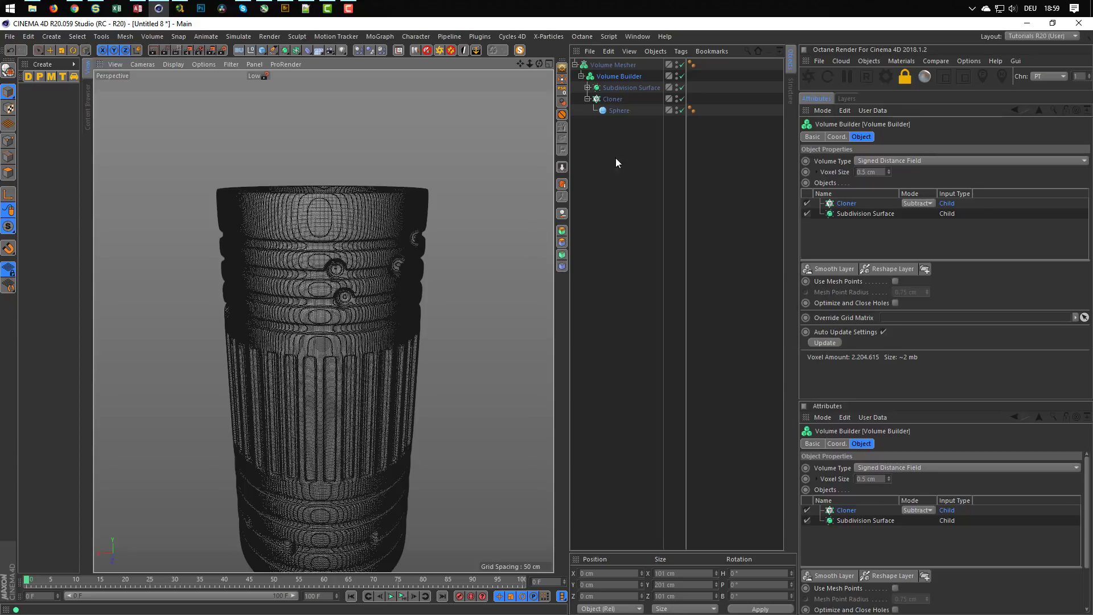
Step: Raise the Volume Mesher's Adaptive value to 0.2 %, inspect the mesh on the grooves and panels, and render the view
left_click(628, 64)
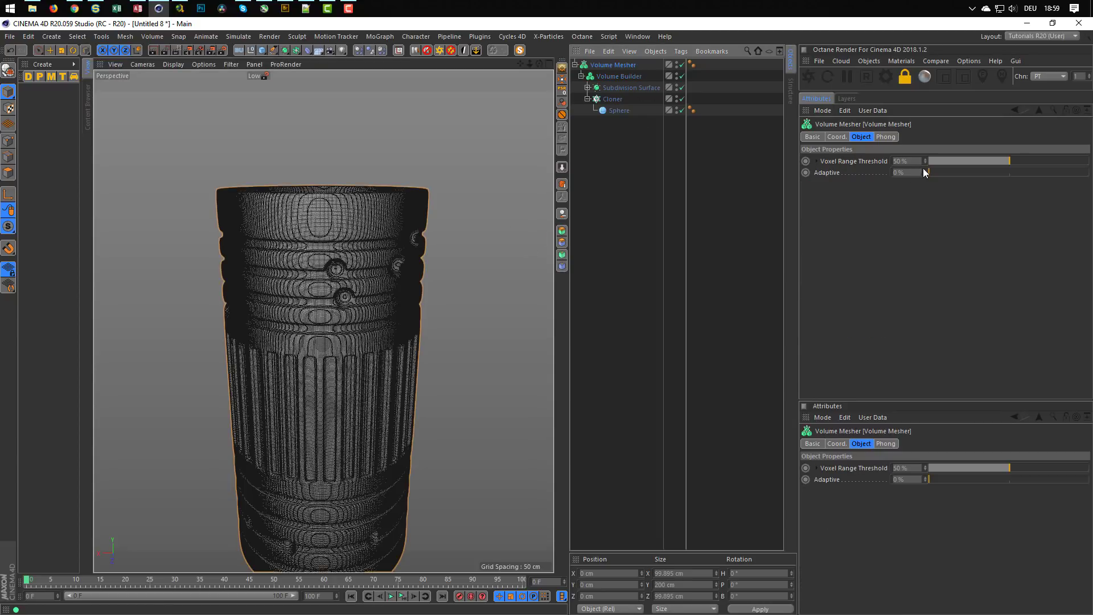
left_click(924, 170)
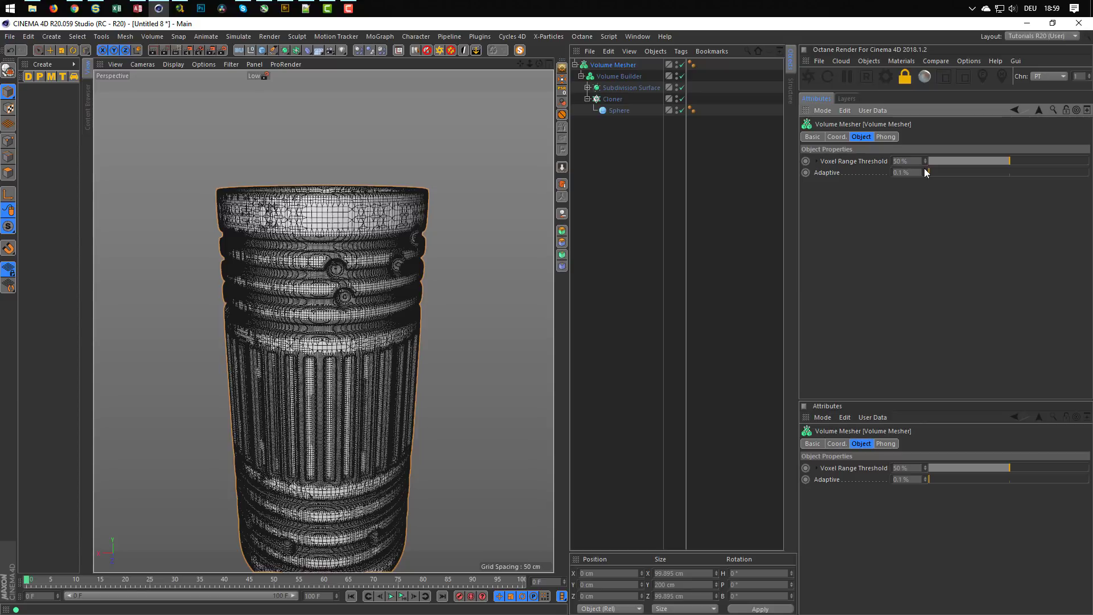
left_click(924, 170)
scroll(346, 323, "down", 5)
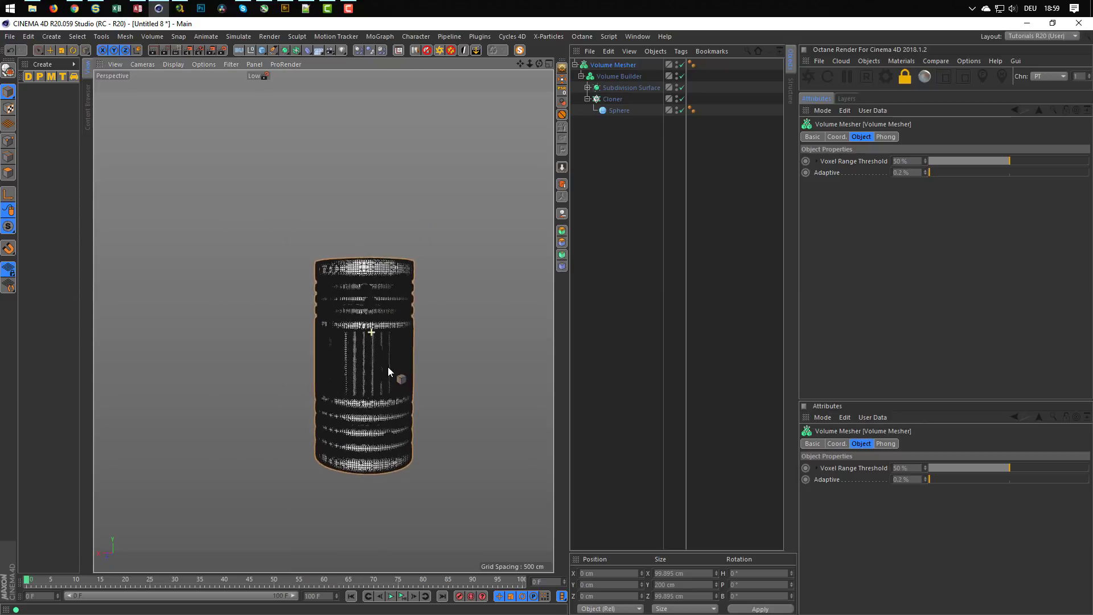
scroll(398, 359, "up", 8)
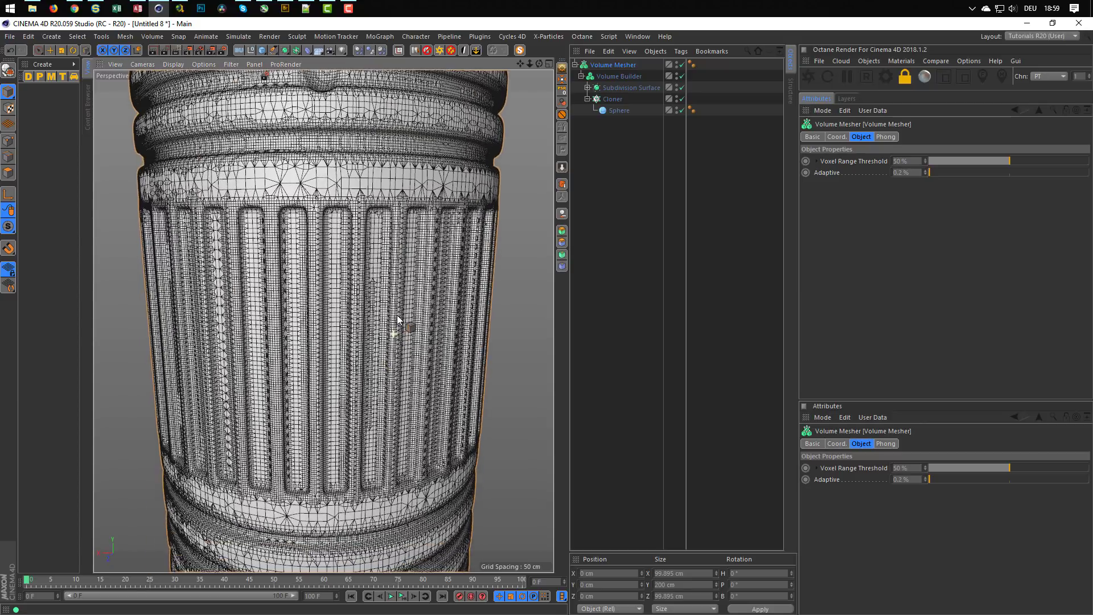
scroll(398, 320, "down", 6)
scroll(343, 324, "down", 2)
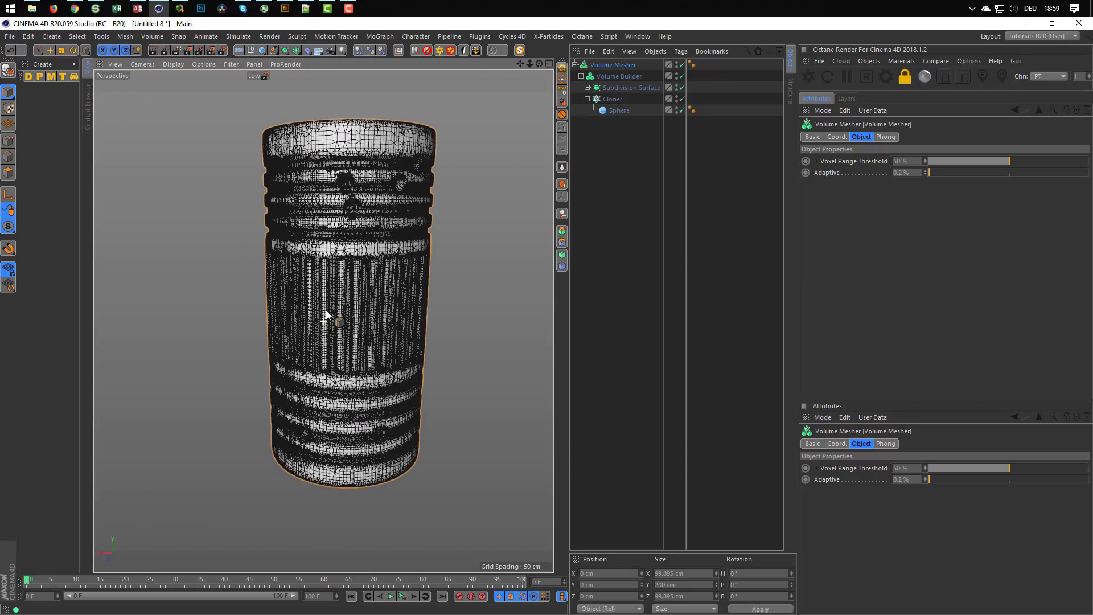
key("ctrl+r")
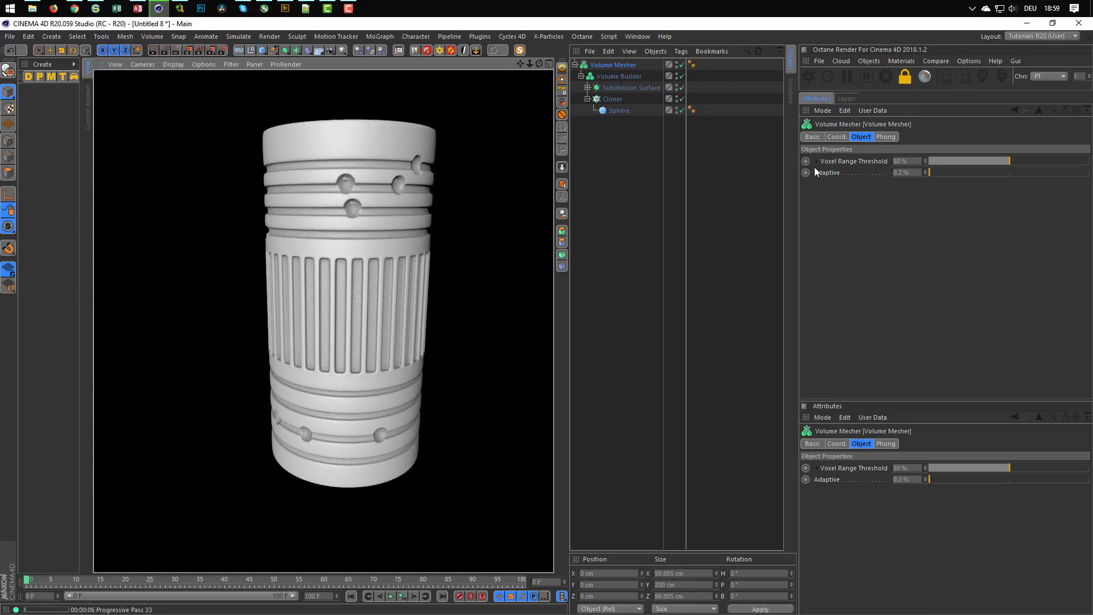
Step: Try Adaptive values of 1 %, 5 % and 3 % on the Volume Mesher and compare the rendered surface
double_click(915, 172)
type("1")
key("Return")
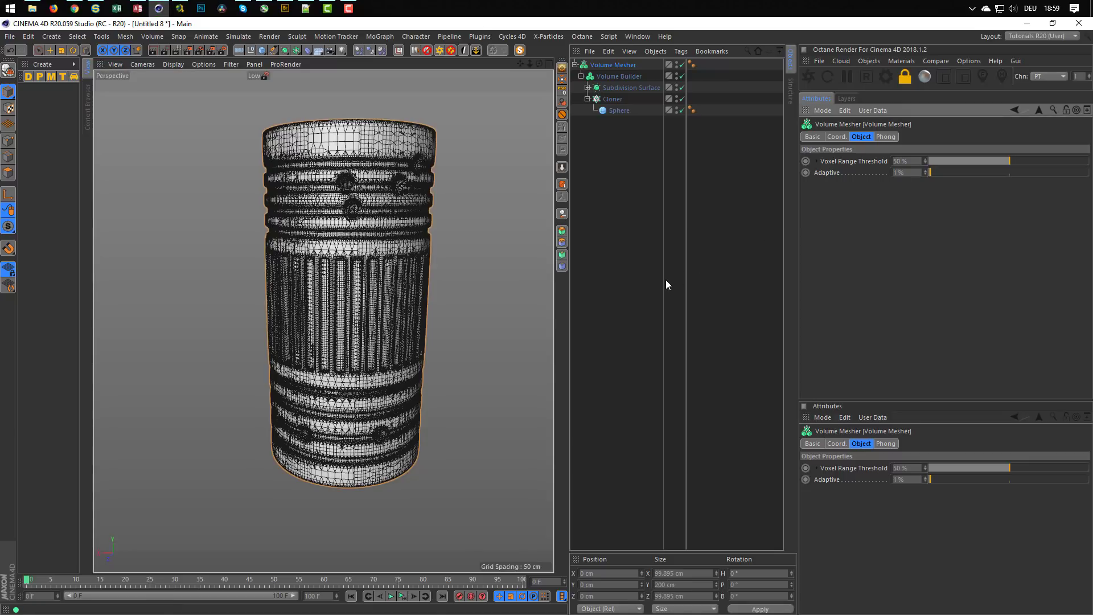
type("5")
key("Return")
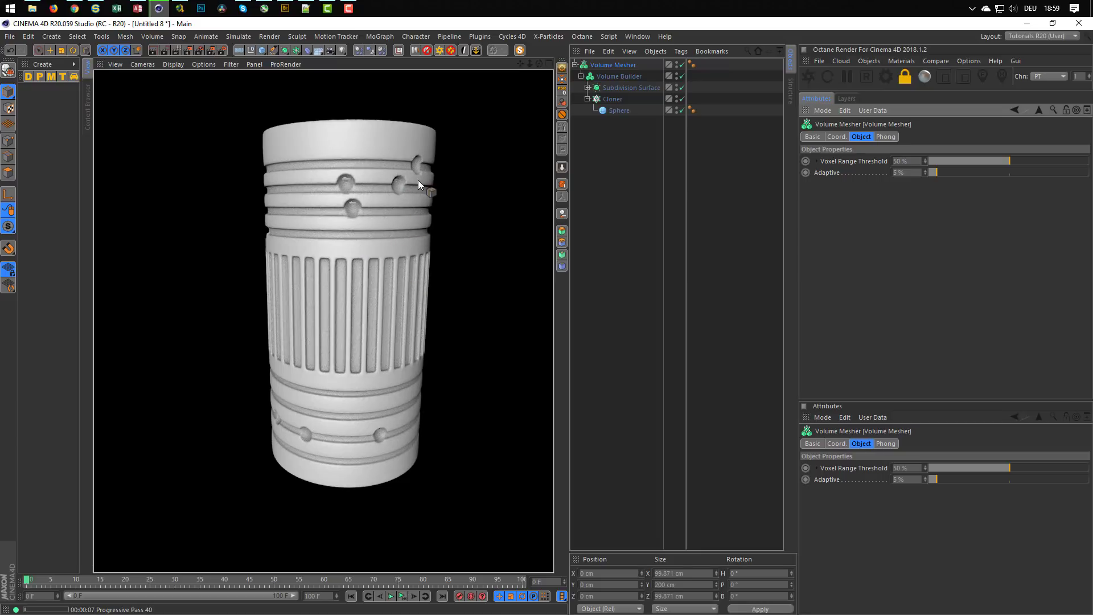
left_click_drag(911, 175, 831, 194)
type("3")
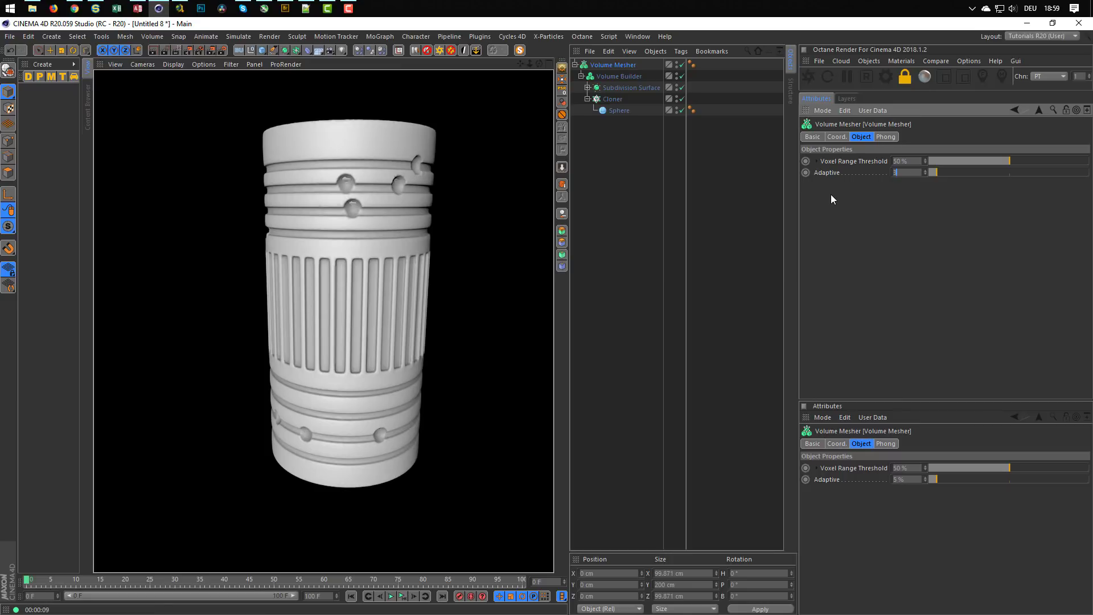
key("Return")
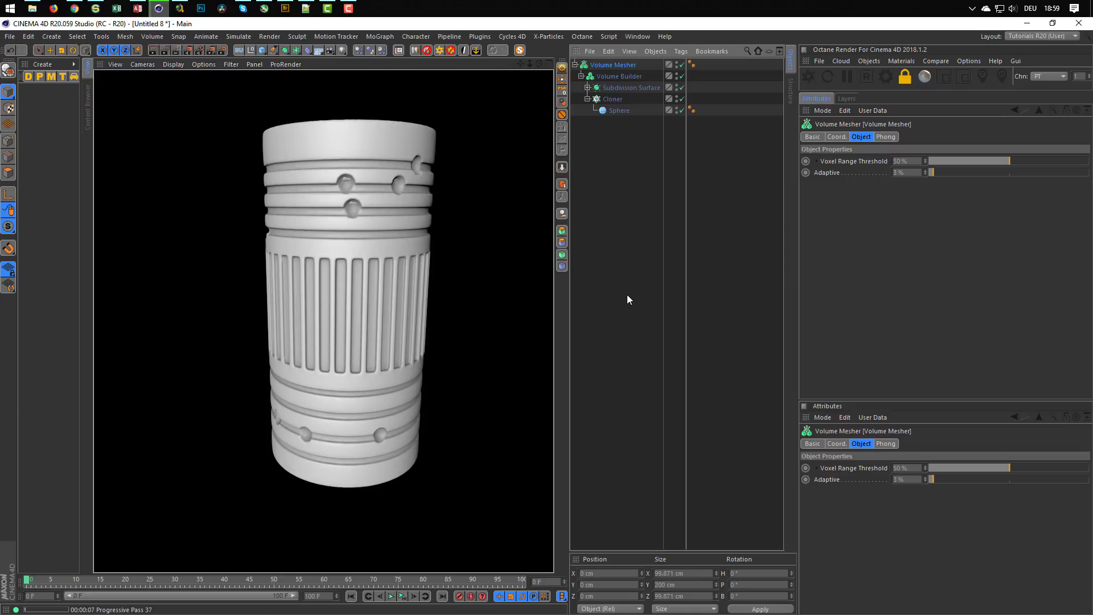
Step: Reset the Volume Mesher's Adaptive value to 0 %
left_click(918, 172)
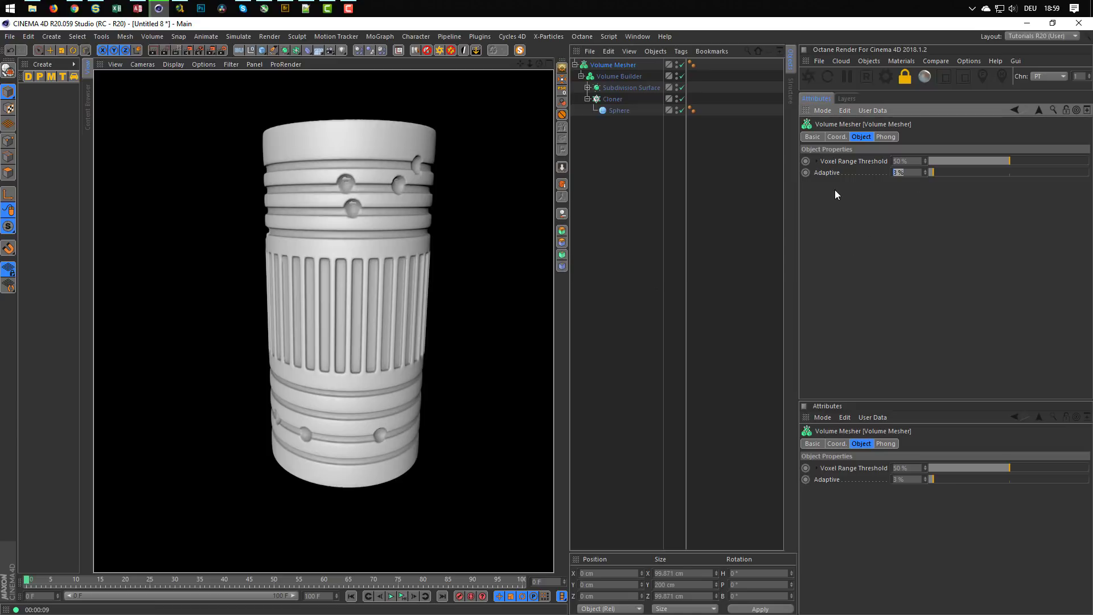
type("0")
key("Return")
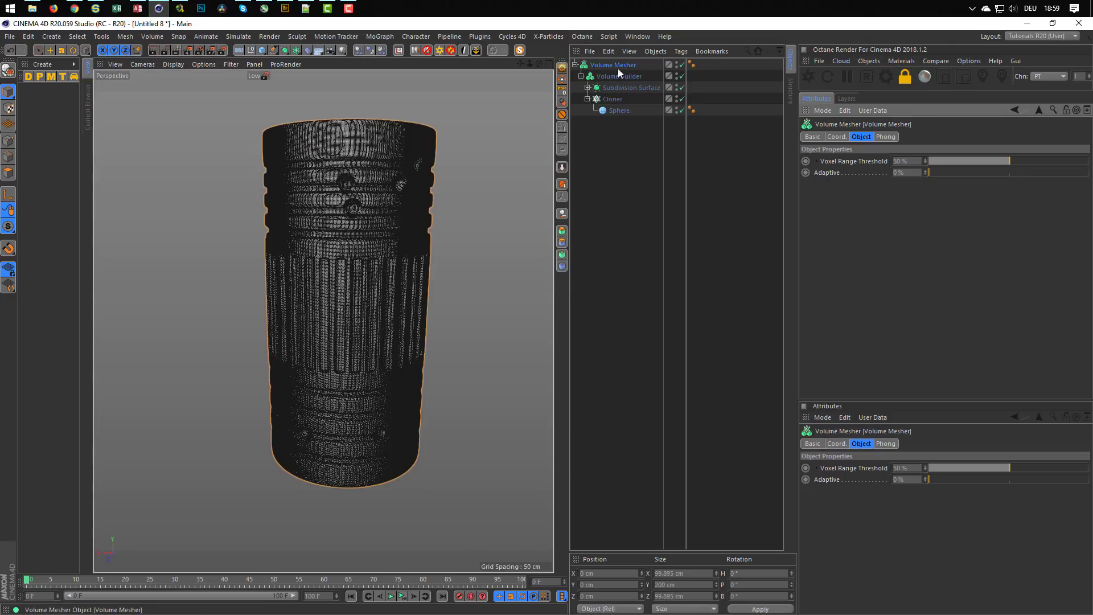
Step: Create a polygon copy of the Volume Mesher with Current State to Object
right_click_drag(382, 239, 352, 252, "alt")
middle_click_drag(330, 268, 281, 305, "alt")
right_click_drag(312, 273, 347, 252, "alt")
left_click_drag(350, 248, 371, 218, "alt")
left_click(626, 66)
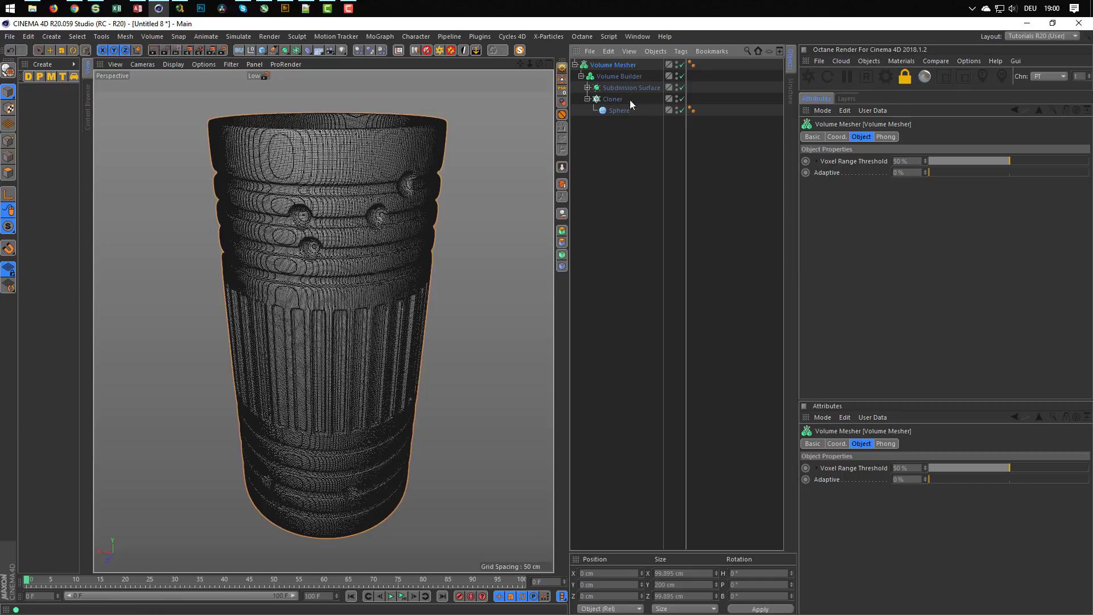
left_click(563, 186)
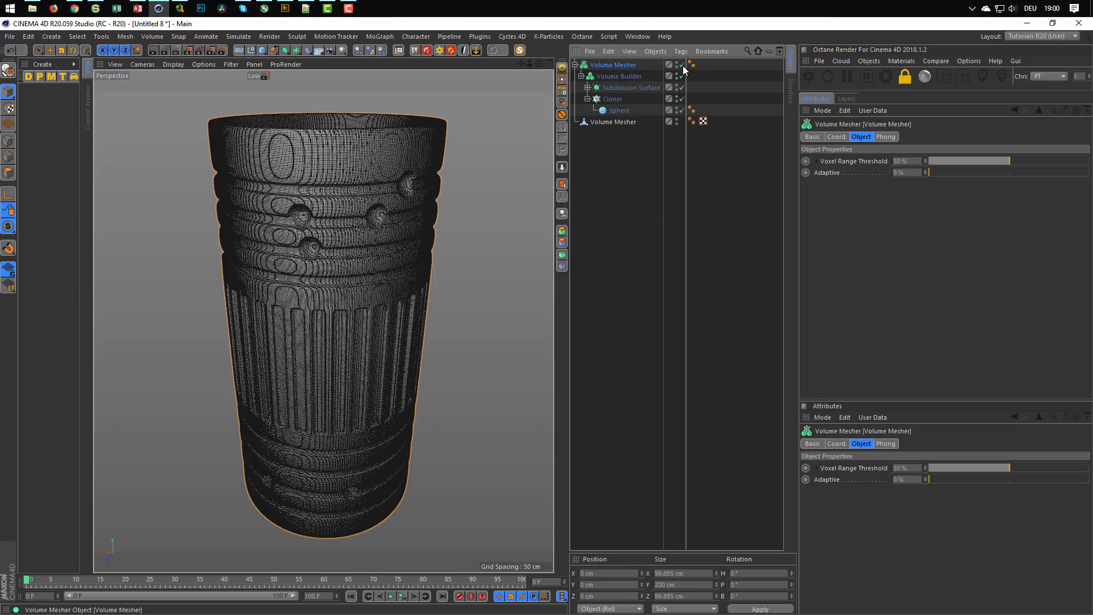
Step: Disable the original Volume Mesher hierarchy, collapse it and hide it so only the polygon copy shows
left_click_drag(682, 65, 682, 111)
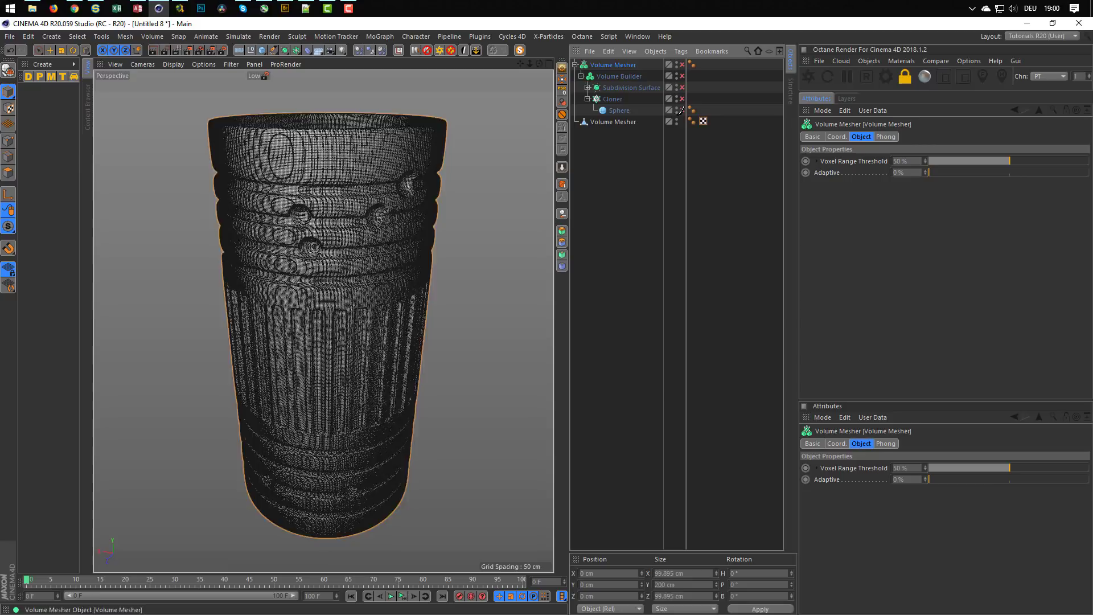
left_click(575, 66)
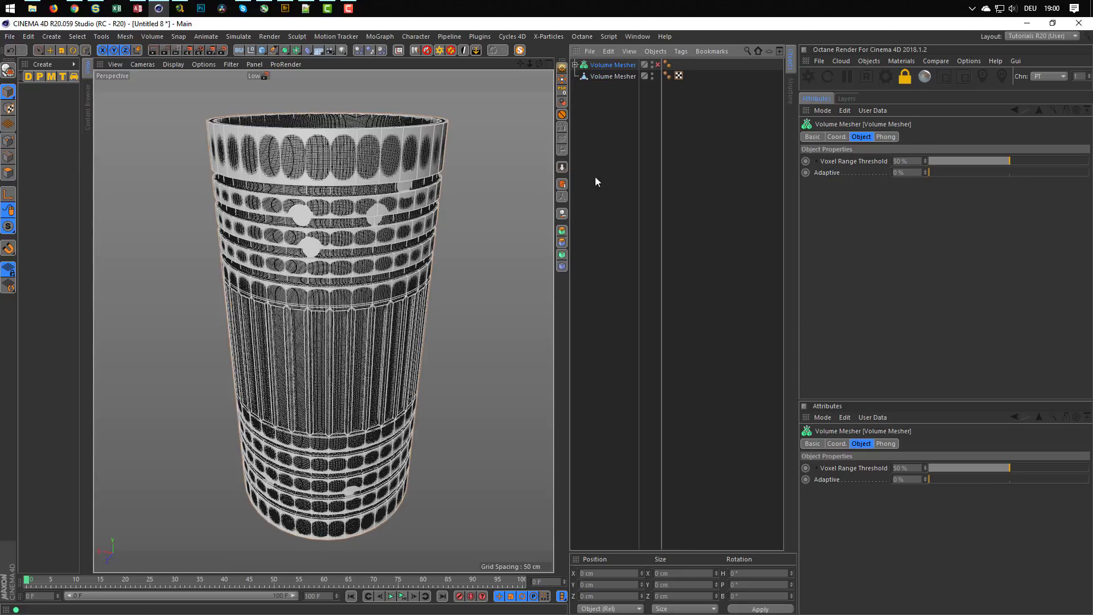
left_click(653, 64)
mouse_move(391, 251)
left_mouse_down("alt")
mouse_move(413, 247)
mouse_move(440, 264)
mouse_move(437, 250)
mouse_move(394, 262)
left_mouse_up("alt")
scroll(387, 265, "down", 2)
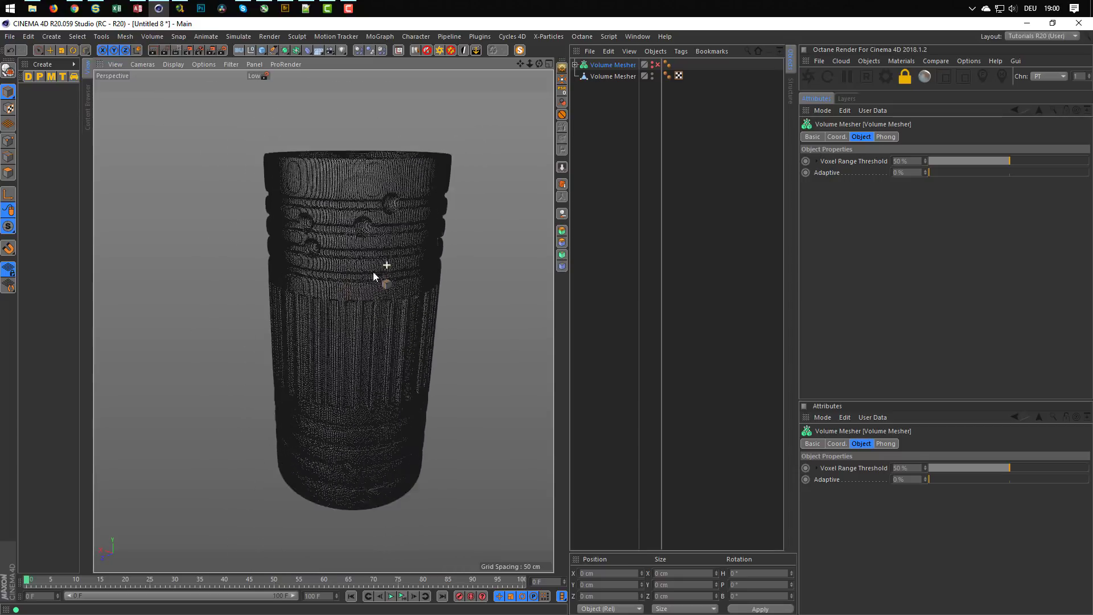
Step: Add a Polygon Reduction under the polygon Volume Mesher copy and inspect the reduced mesh on the inset panels
left_click(610, 76)
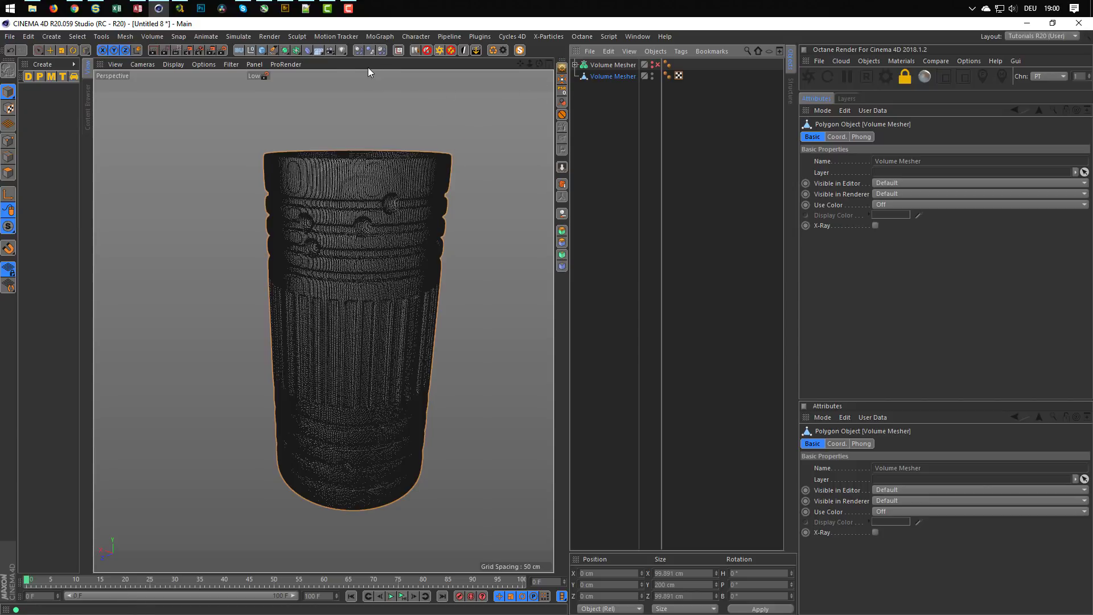
left_click(308, 50)
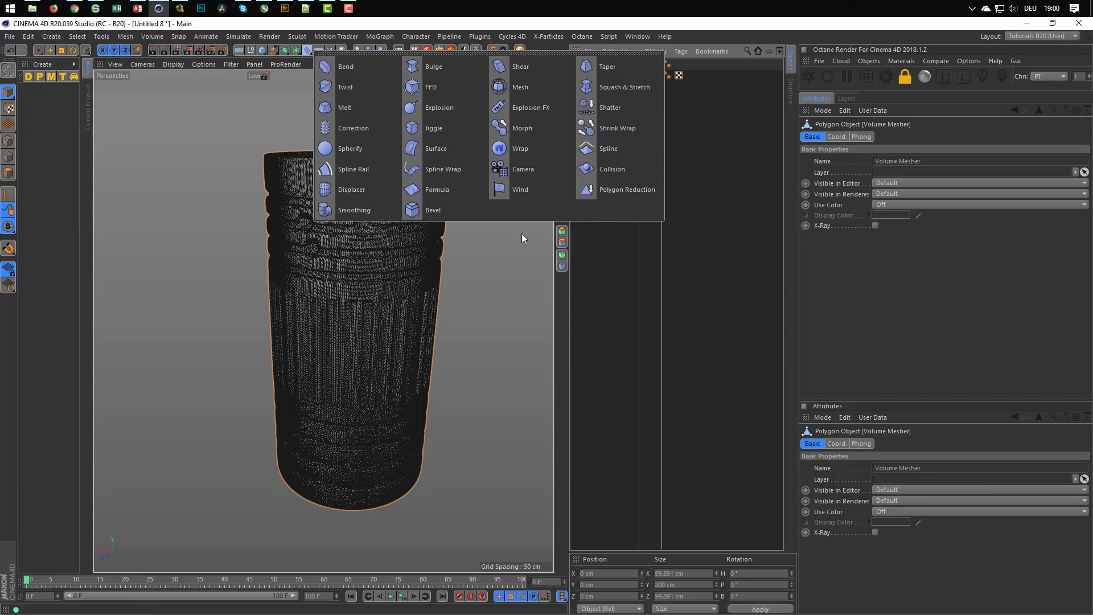
left_click(620, 190)
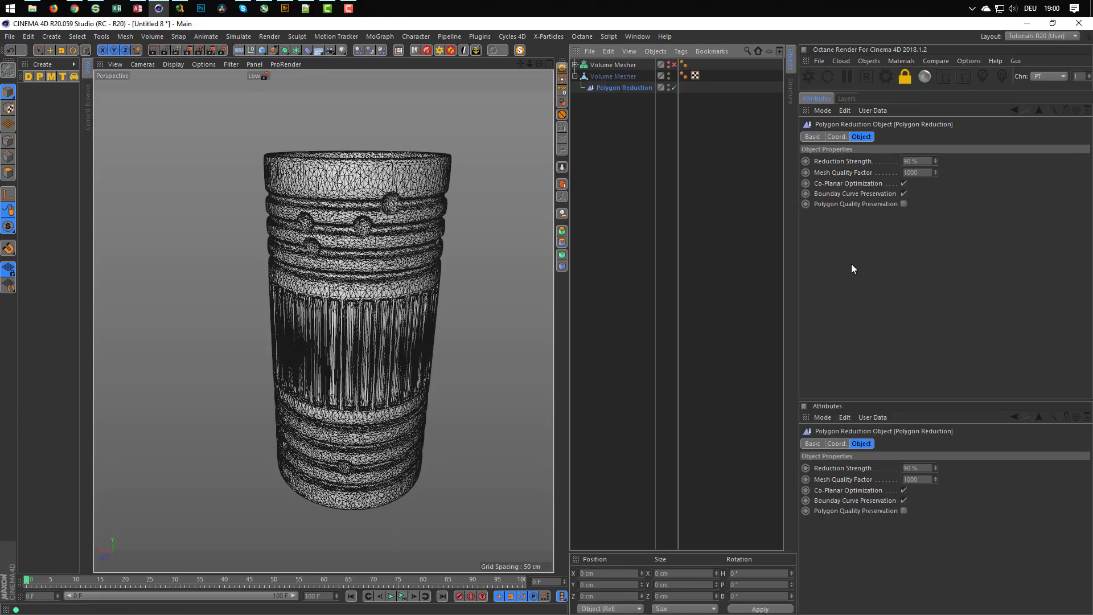
scroll(350, 316, "up", 5)
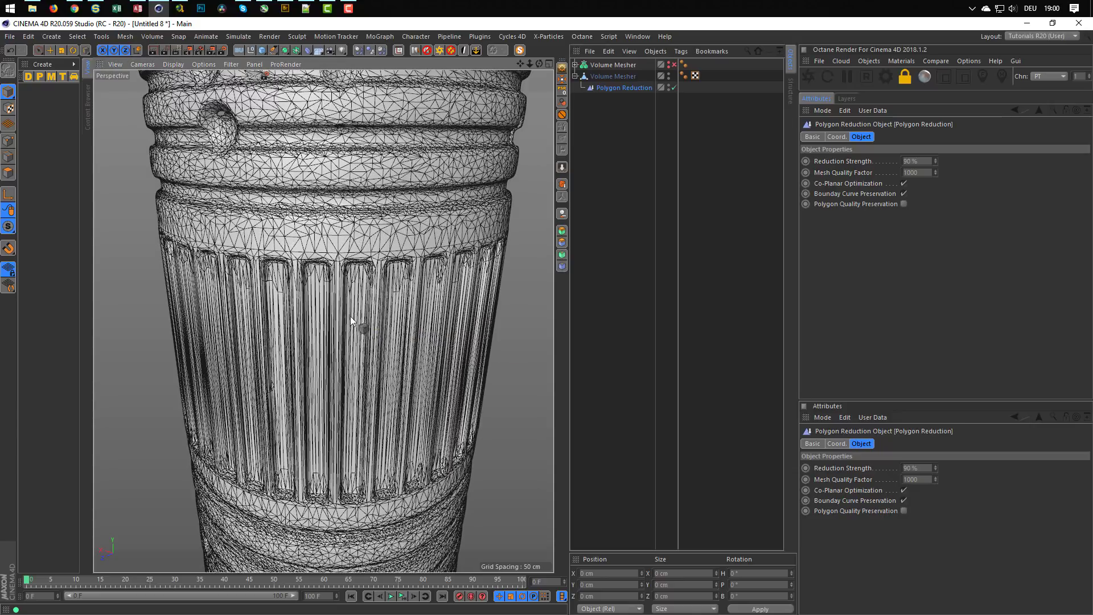
Step: Try Polygon Quality Preservation on the Polygon Reduction, check the rendered surface, and delete the Polygon Reduction
left_click(904, 204)
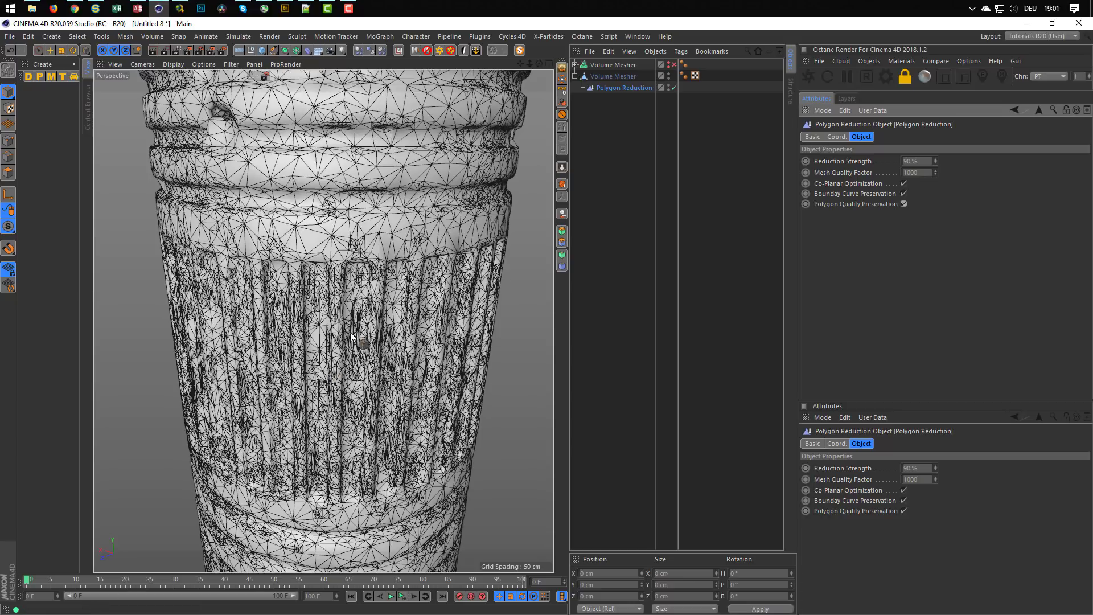
left_click_drag(367, 283, 347, 263, "alt")
scroll(266, 245, "down", 5)
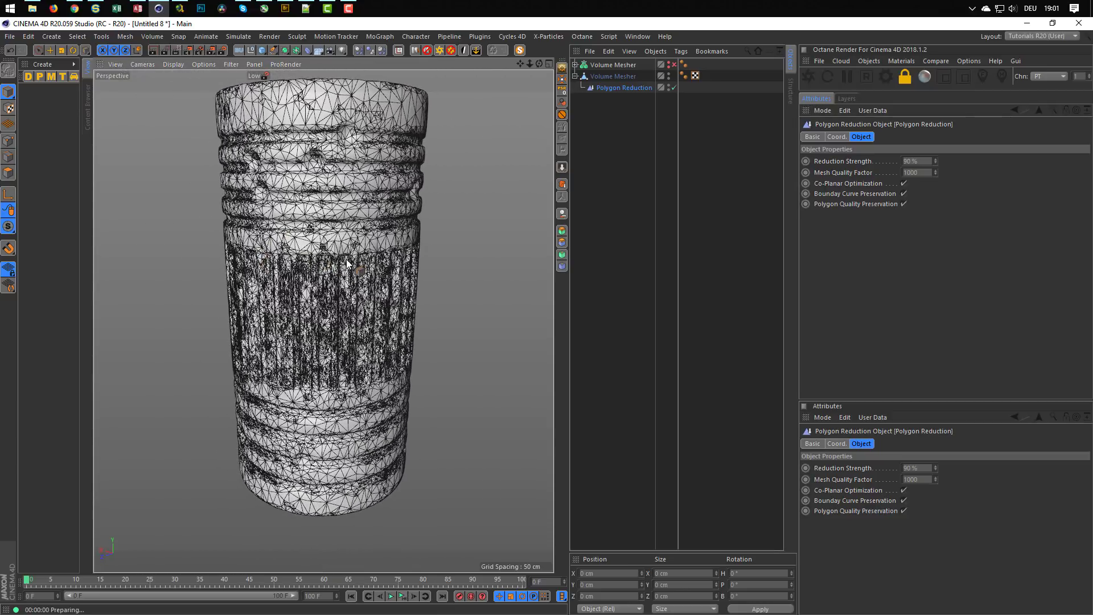
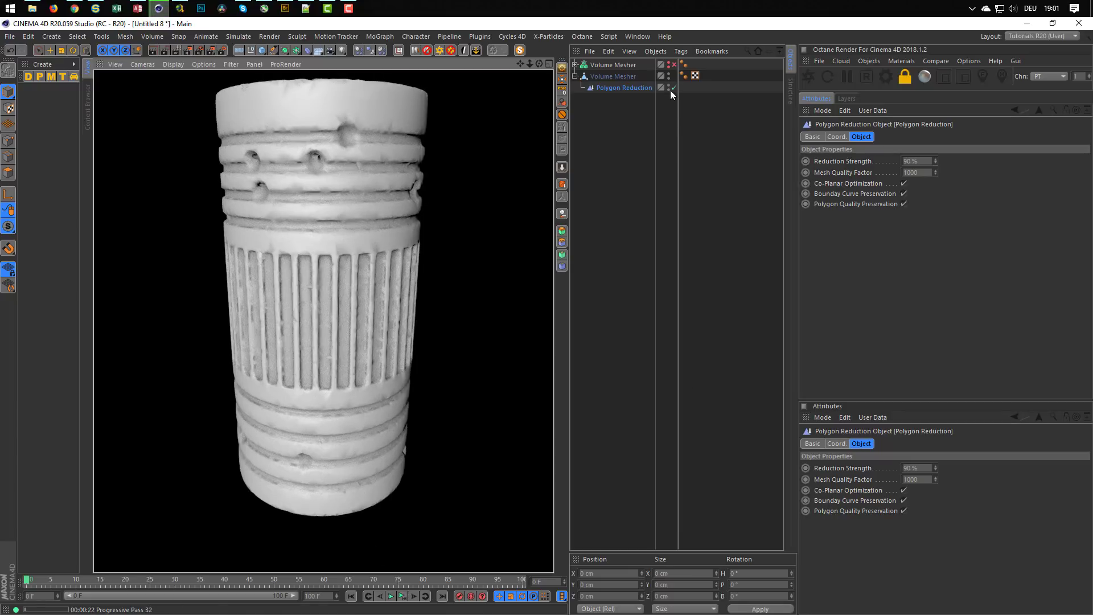
key("Delete")
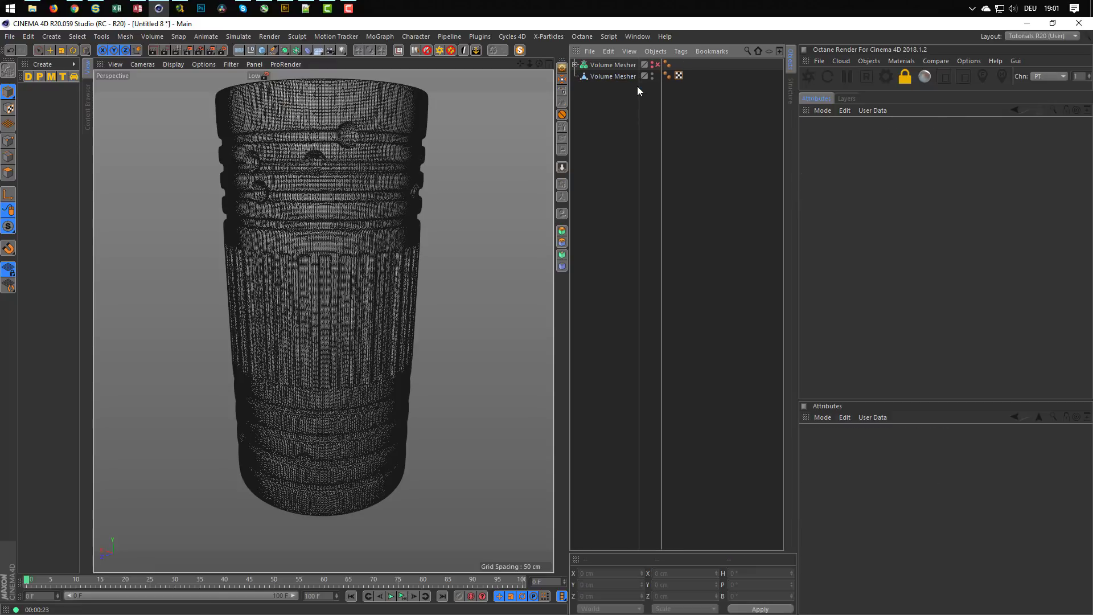
Step: Rename the polygon copy of the Volume Mesher as Metal Part
scroll(340, 339, "down", 4)
left_click_drag(341, 340, 379, 312, "alt")
right_click(618, 76)
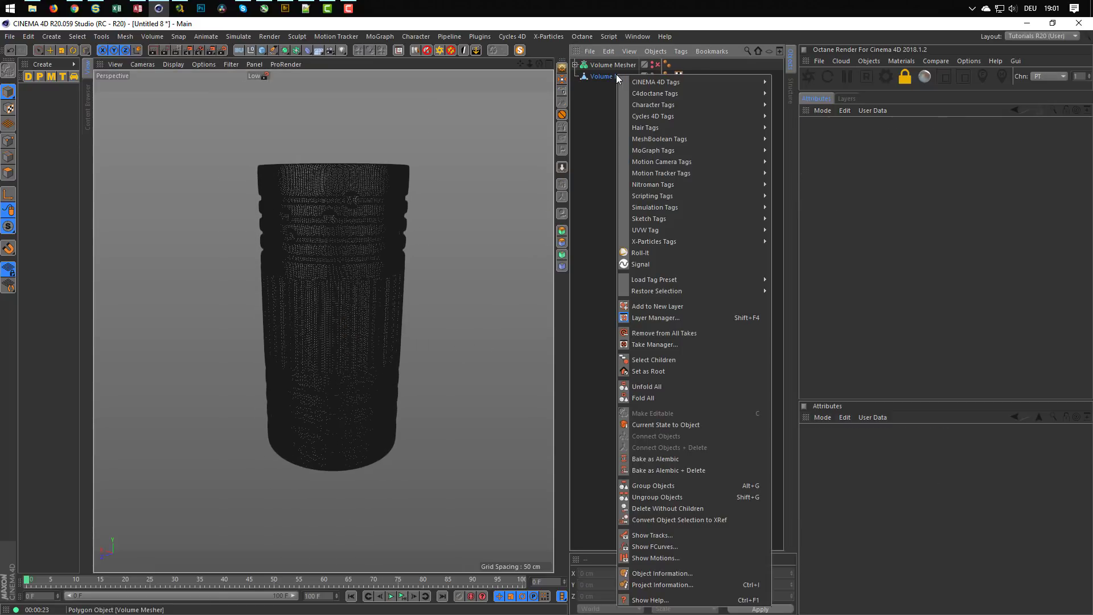
double_click(613, 75)
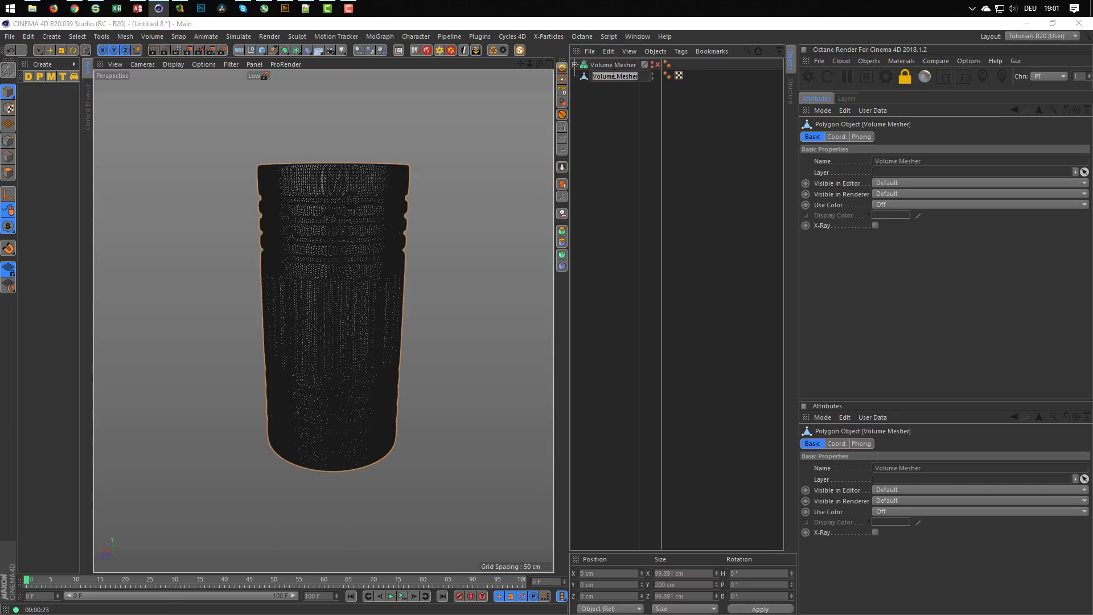
type("Metal Fart")
key("Return")
Step: Add a Display tag to Metal Part and enable its own shading mode with Gouraud Shading
right_click(613, 74)
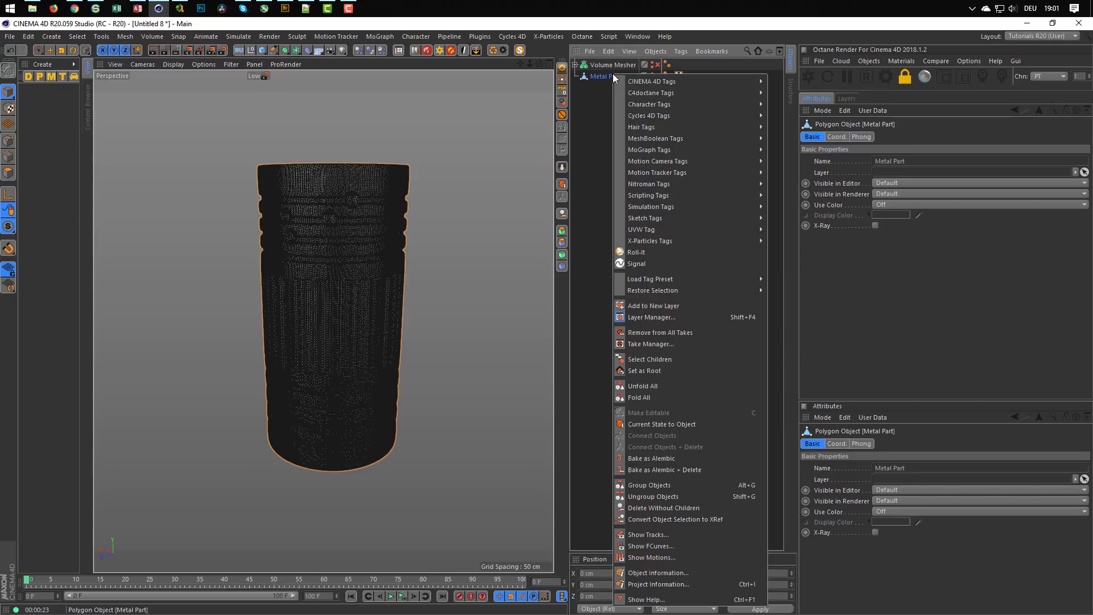
mouse_move(727, 83)
left_click(797, 173)
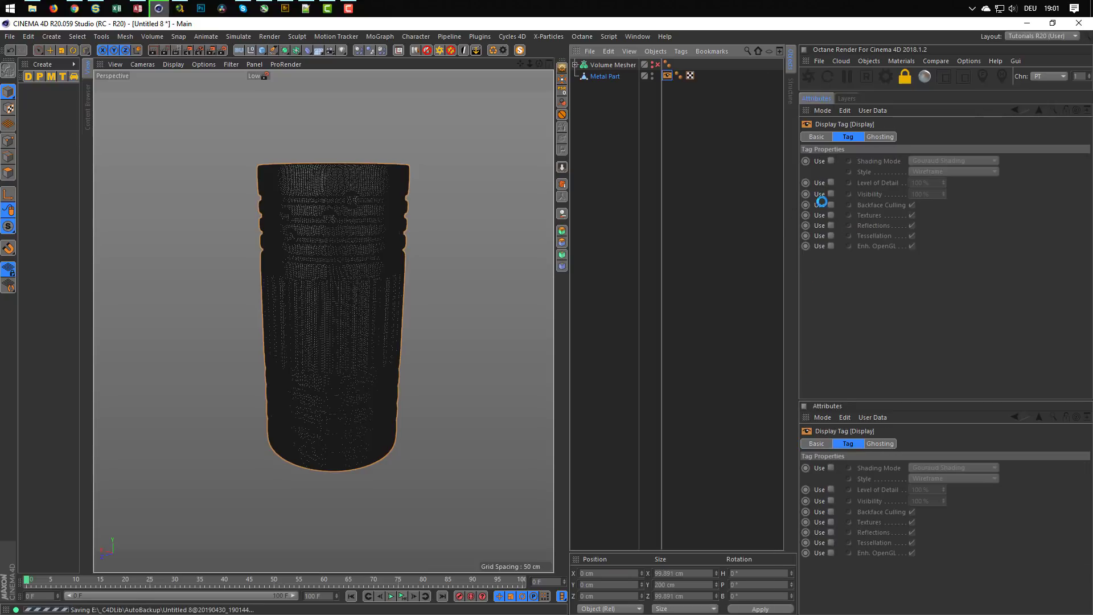
left_click(830, 160)
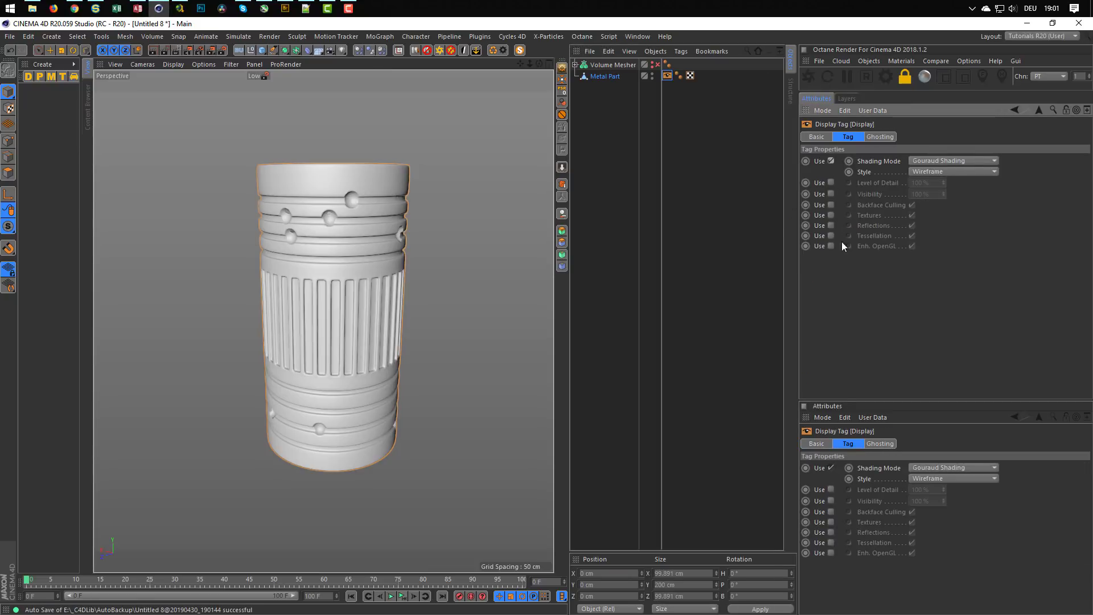
Step: Delete the original Volume Mesher and keep Metal Part selected
left_click_drag(352, 300, 318, 297, "alt")
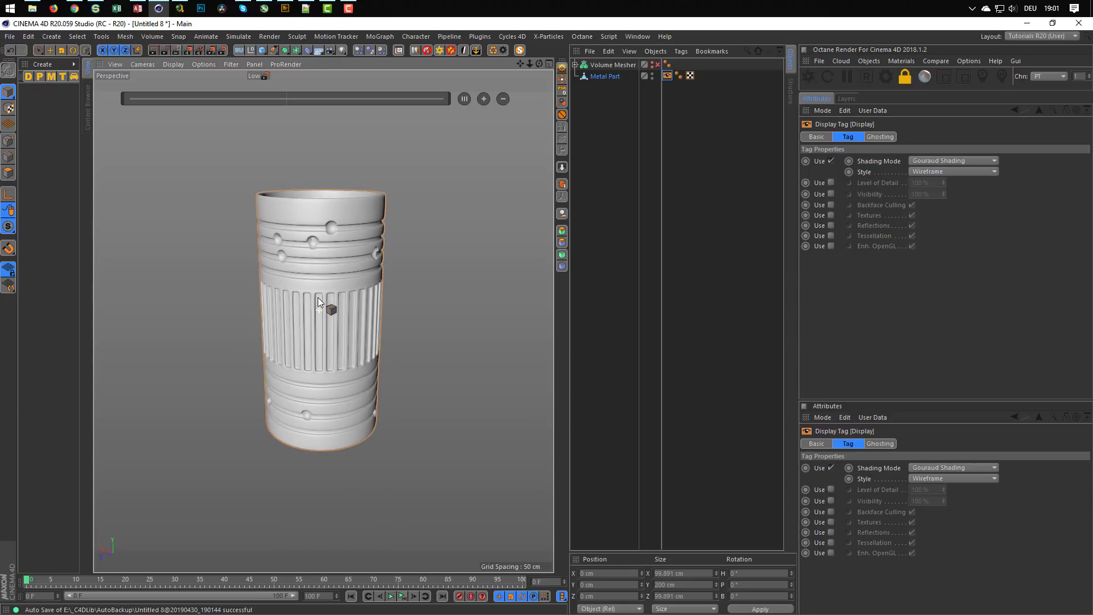
left_click(38, 50)
scroll(309, 335, "down", 2)
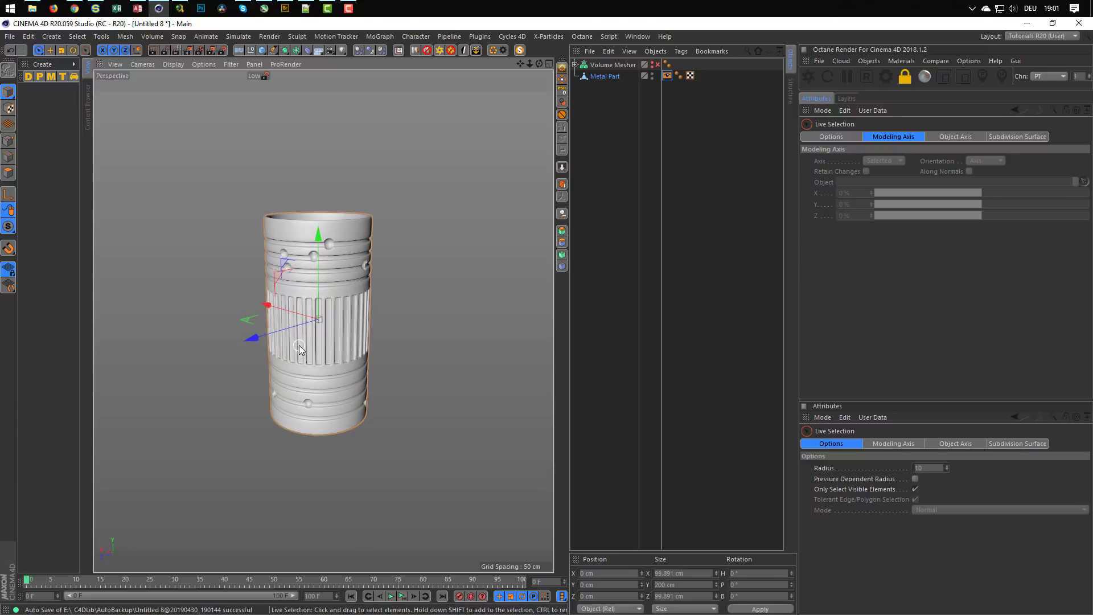
left_click_drag(314, 354, 331, 333, "alt")
scroll(322, 329, "up", 4)
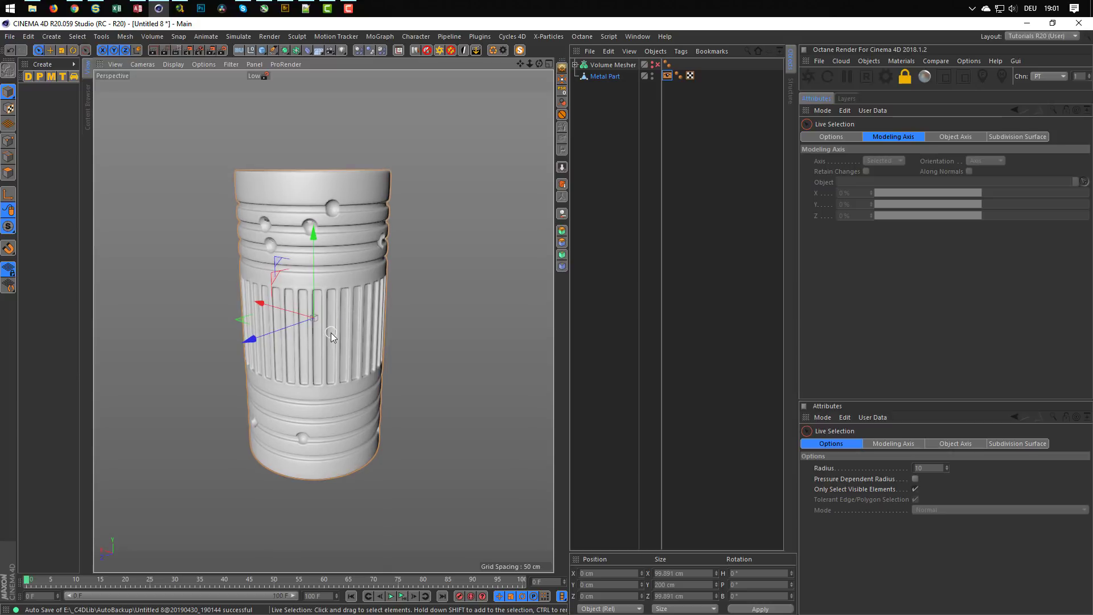
scroll(330, 332, "down", 3)
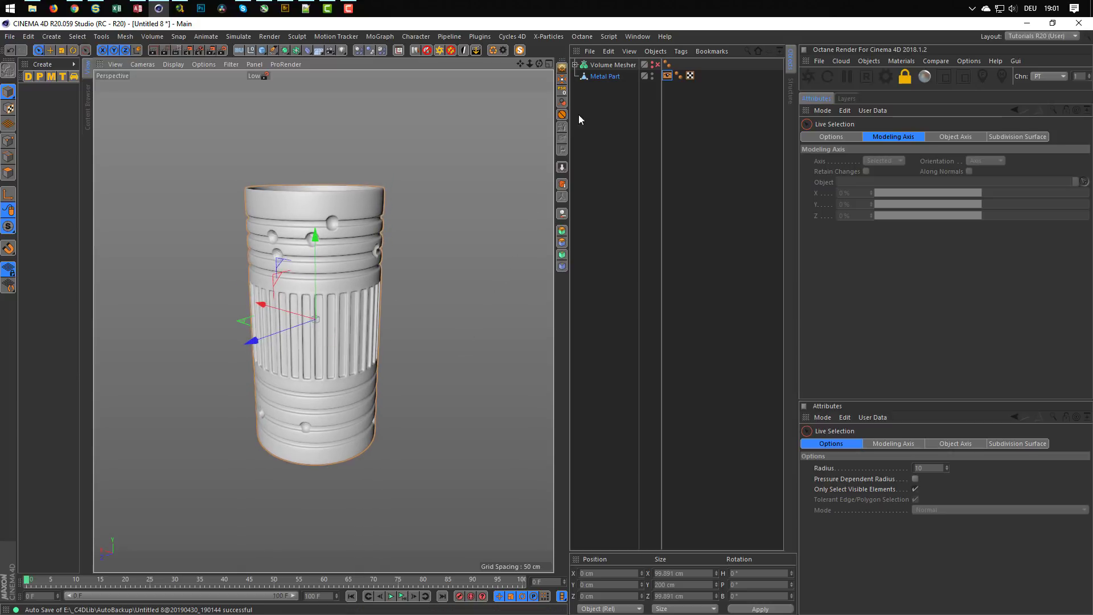
left_click(603, 77)
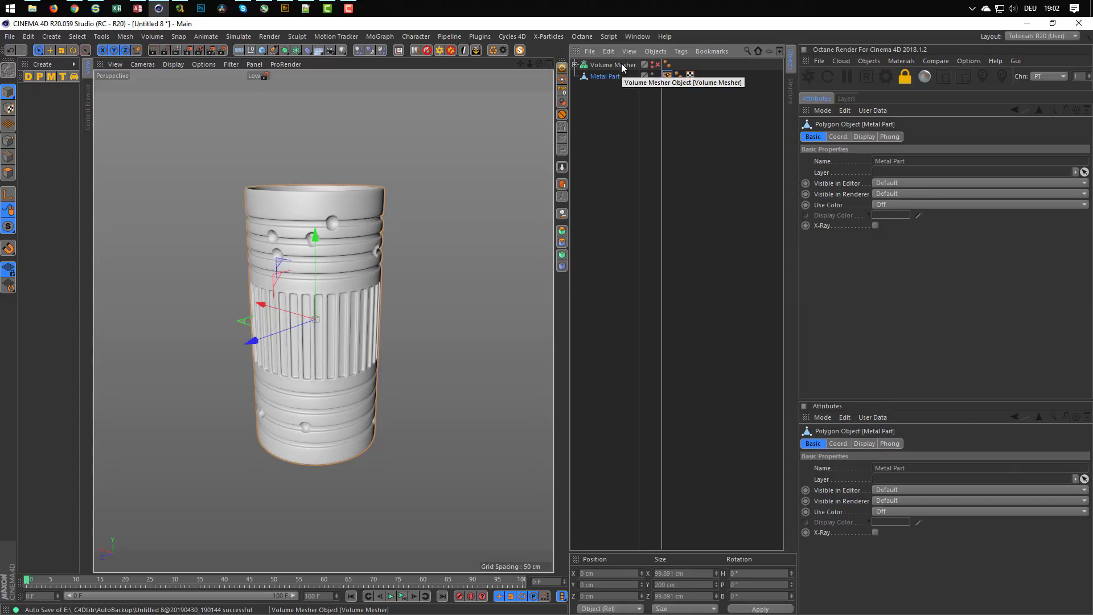
left_click(612, 65)
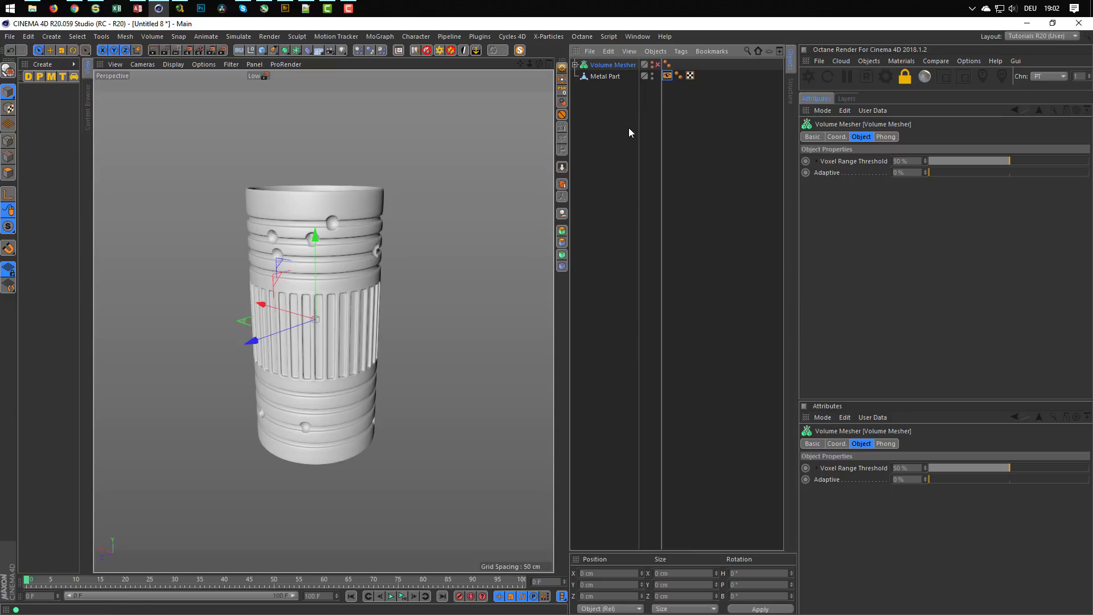
key("Delete")
left_click(608, 67)
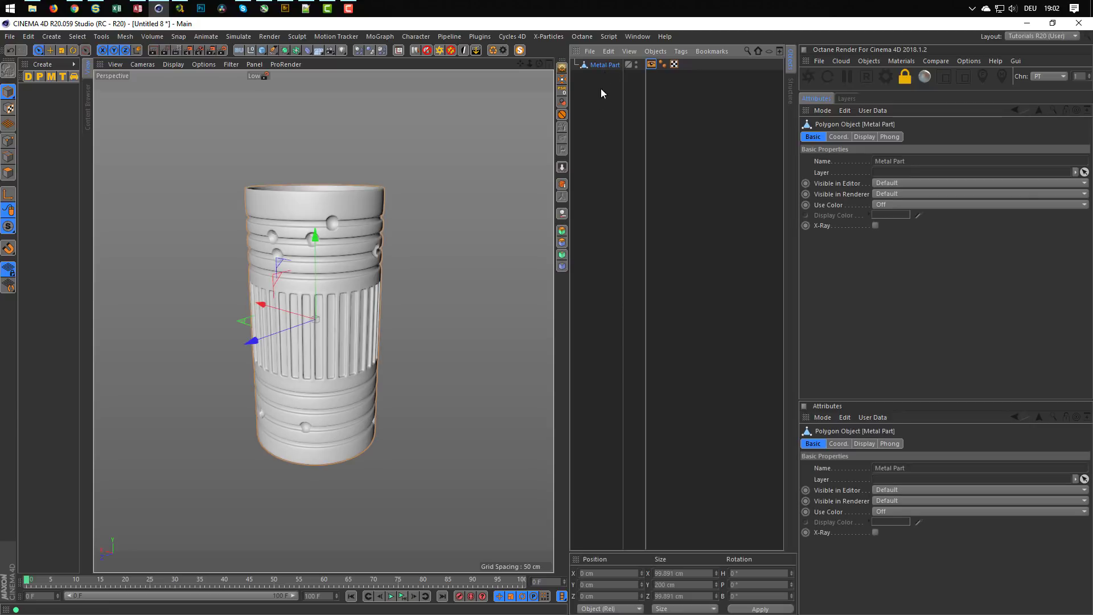
Step: Rotate Metal Part to a -90° bank so it lies on its side, and drop it onto the floor
left_click_drag(338, 247, 353, 353, "alt")
key("r")
left_click_drag(352, 358, 352, 358)
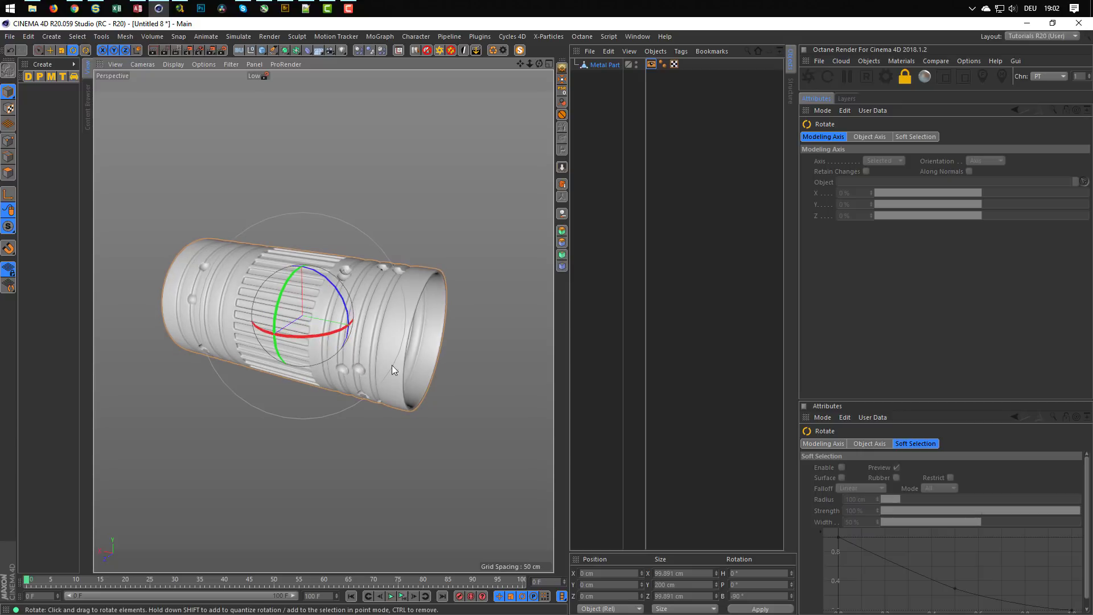
left_click(562, 167)
Step: Add a Cylinder primitive to the scene
middle_click_drag(449, 289, 426, 361, "alt")
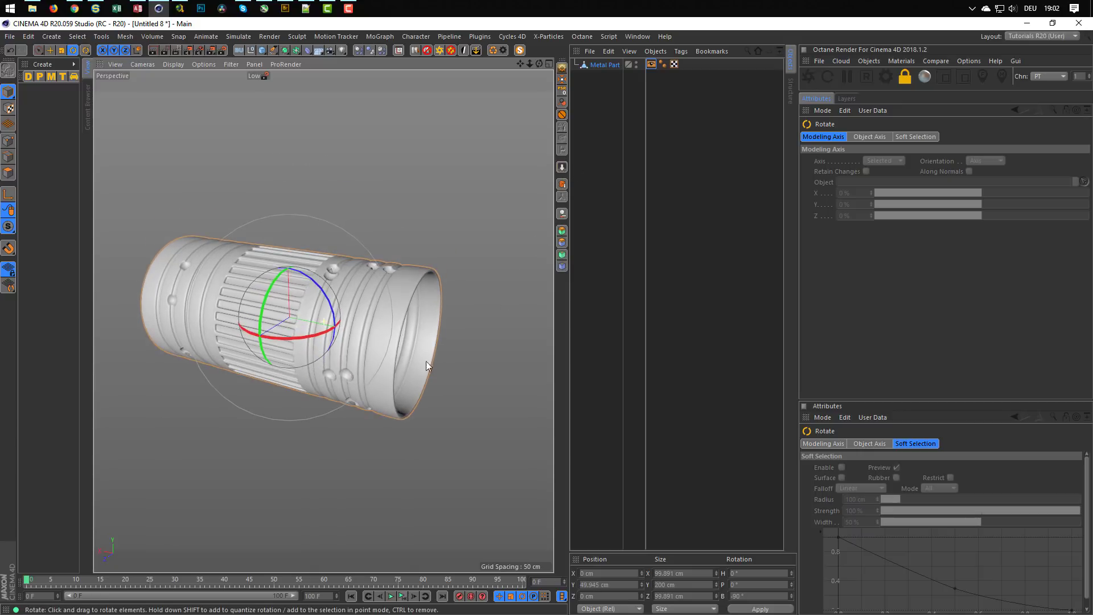
right_click_drag(426, 361, 354, 353, "alt")
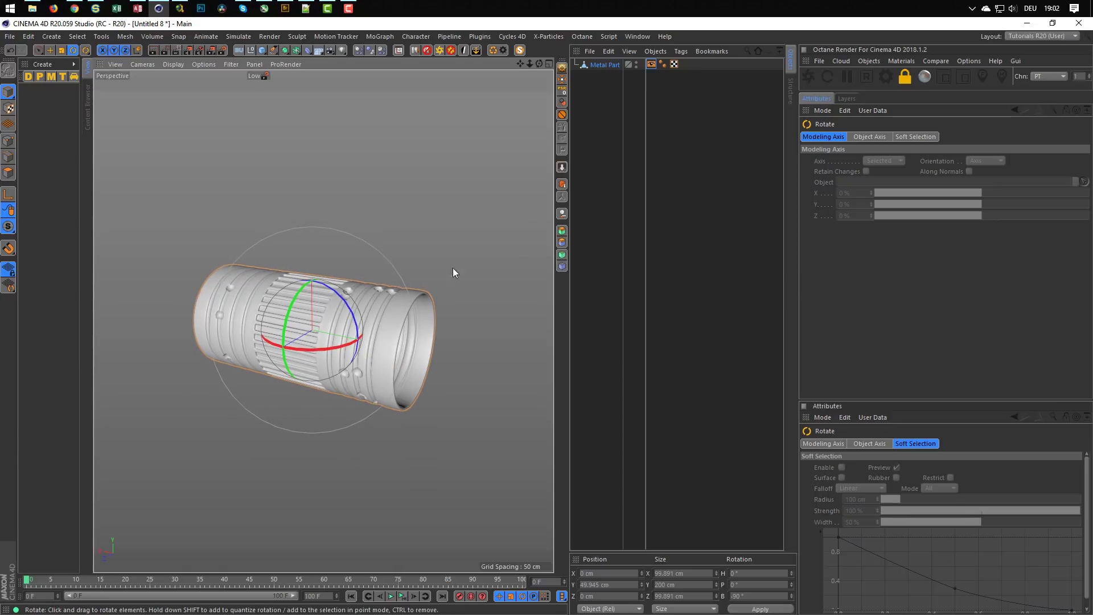
middle_click_drag(390, 334, 364, 265, "alt")
left_click_drag(364, 265, 346, 333, "alt")
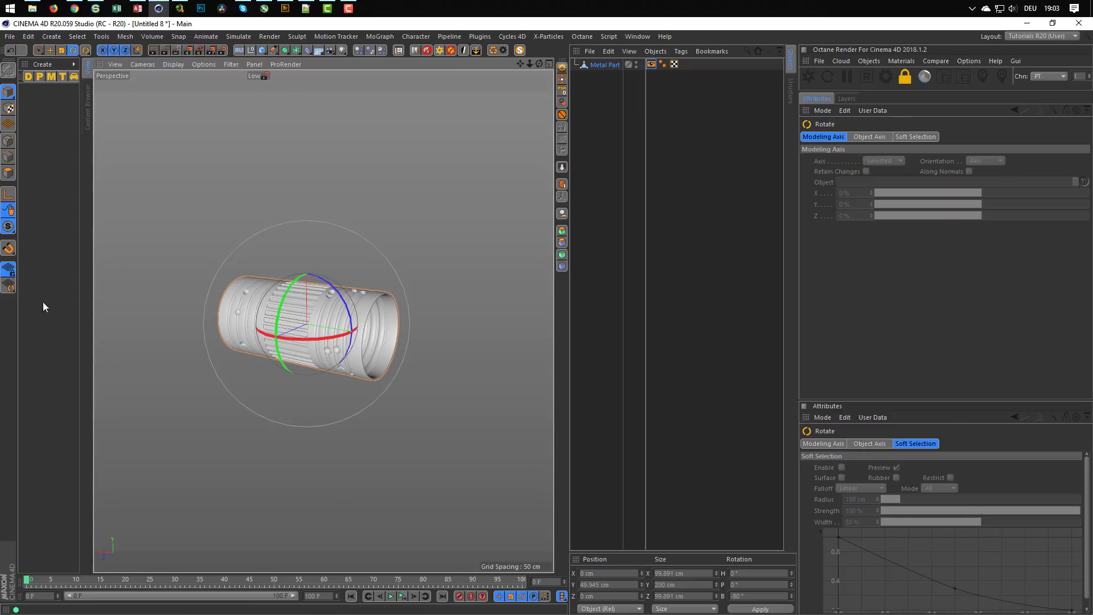
left_click(261, 50)
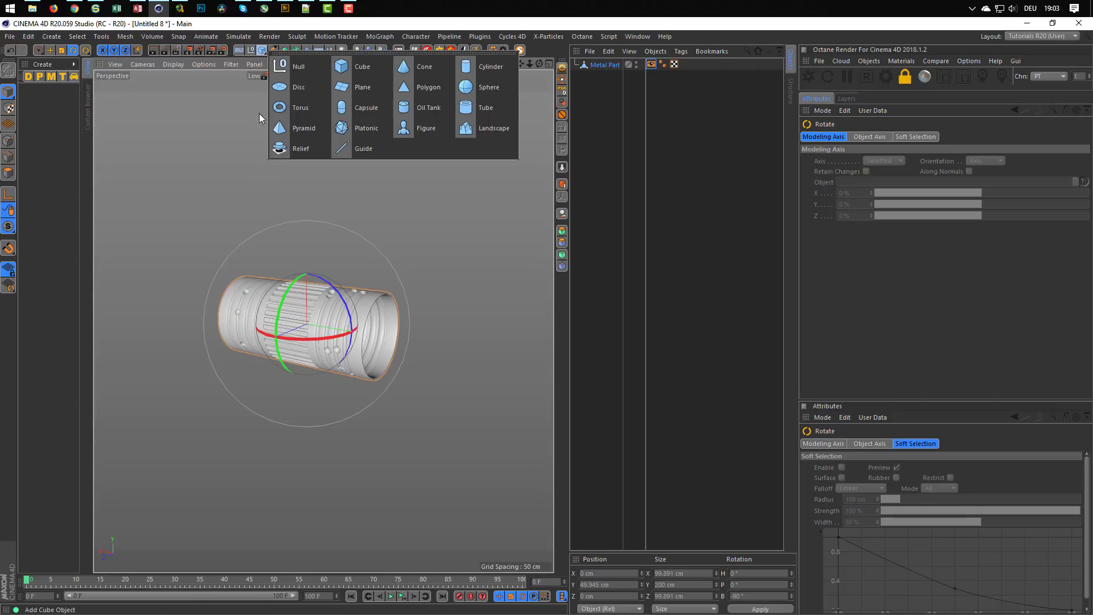
left_click(492, 66)
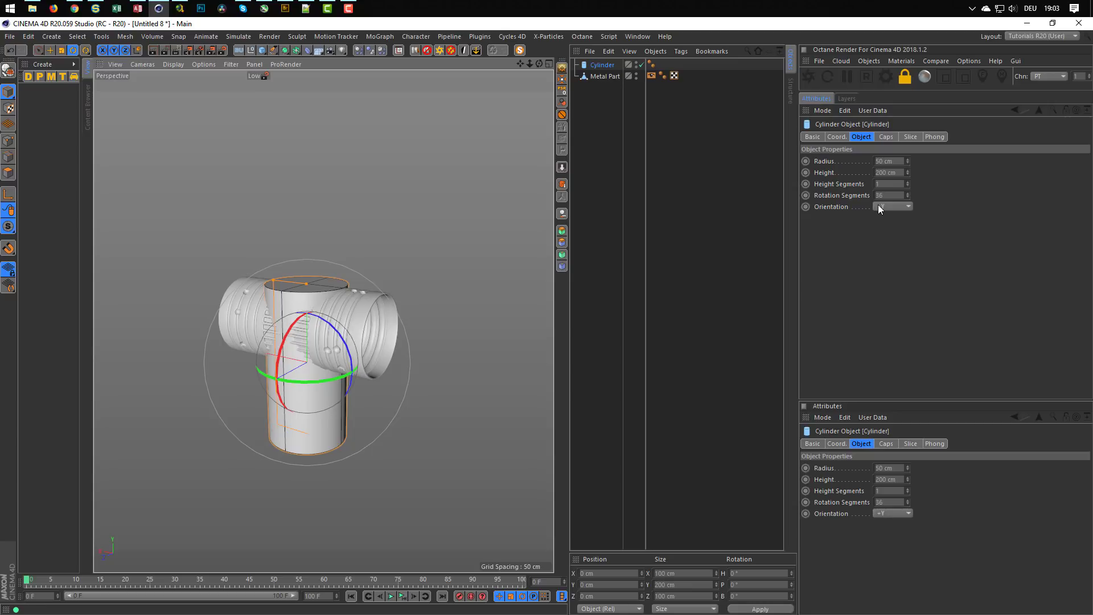
Step: Set the viewport display to Gouraud Shading (Lines) with Wireframe style
key("n")
key("b")
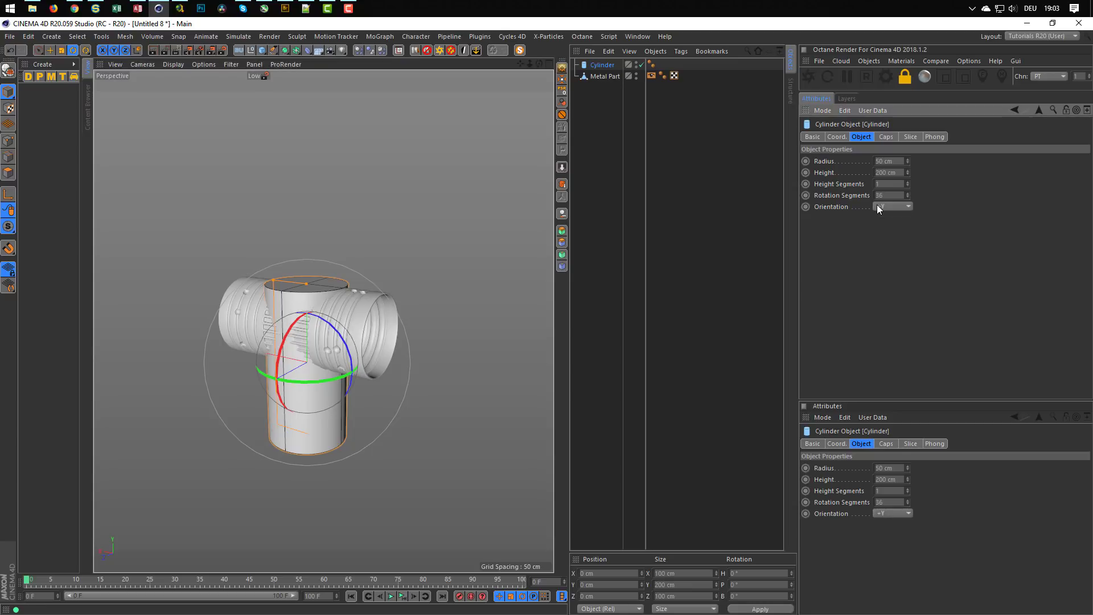
key("n")
key("b")
key("n")
key("g")
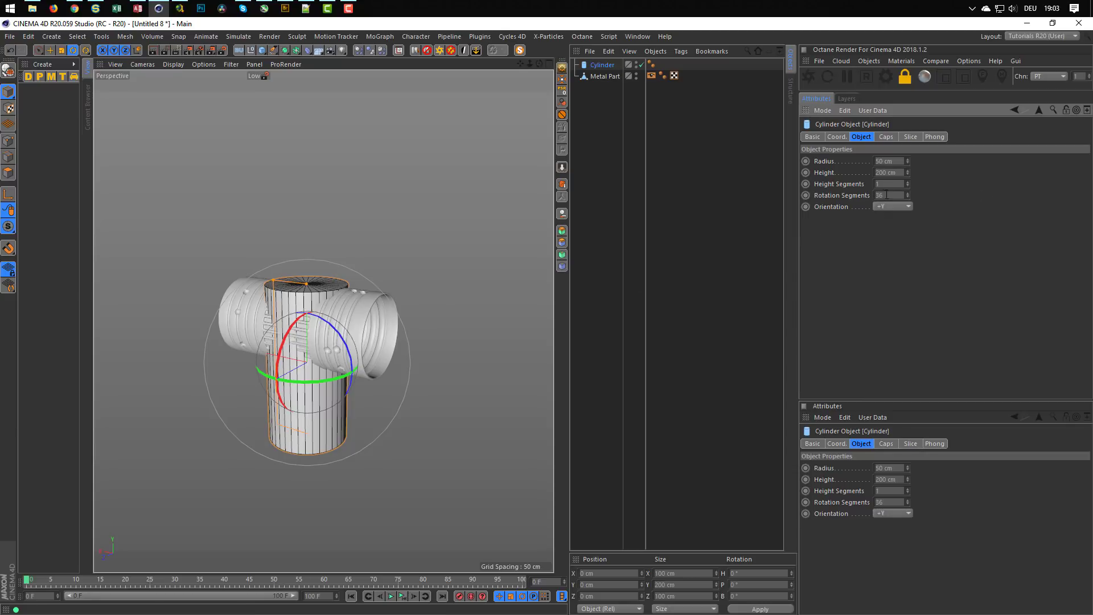
Step: Try the +Z orientation on the Cylinder, then set it to +X
left_click(891, 208)
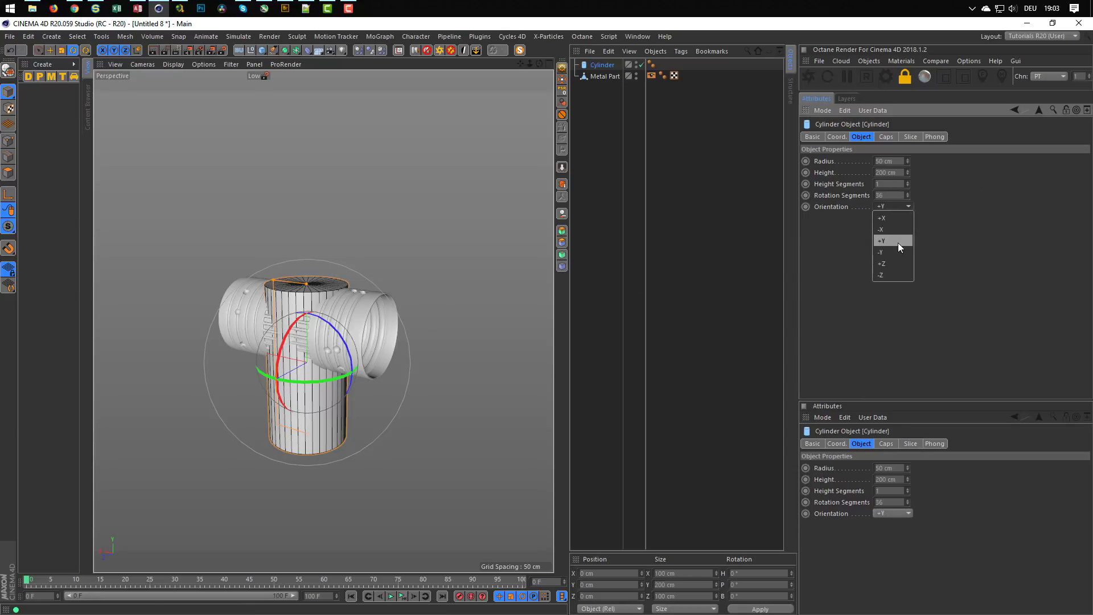
left_click(893, 265)
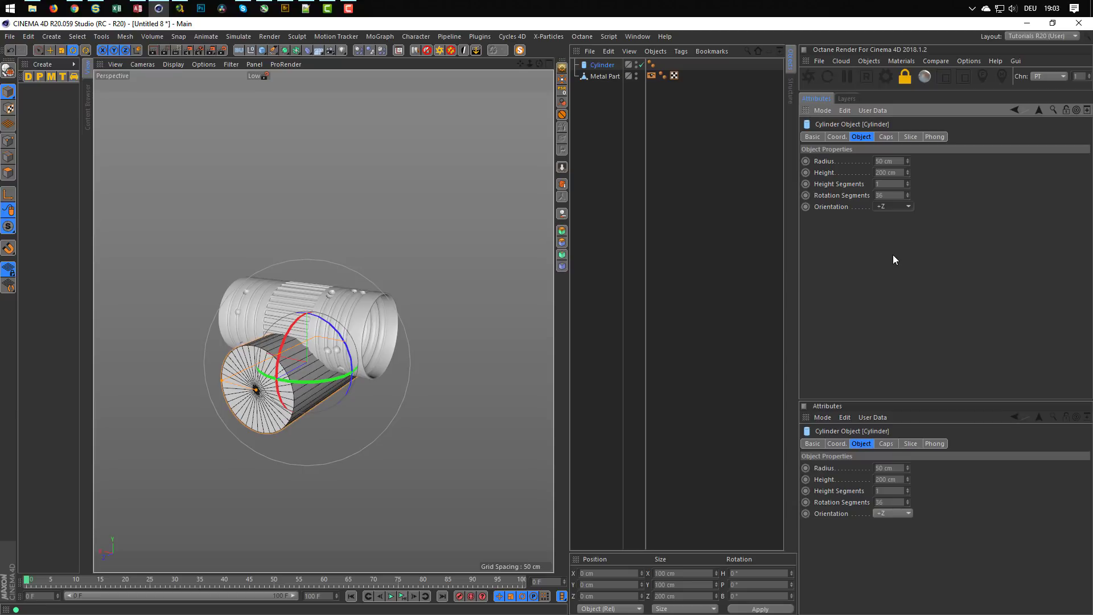
left_click(899, 208)
left_click(900, 220)
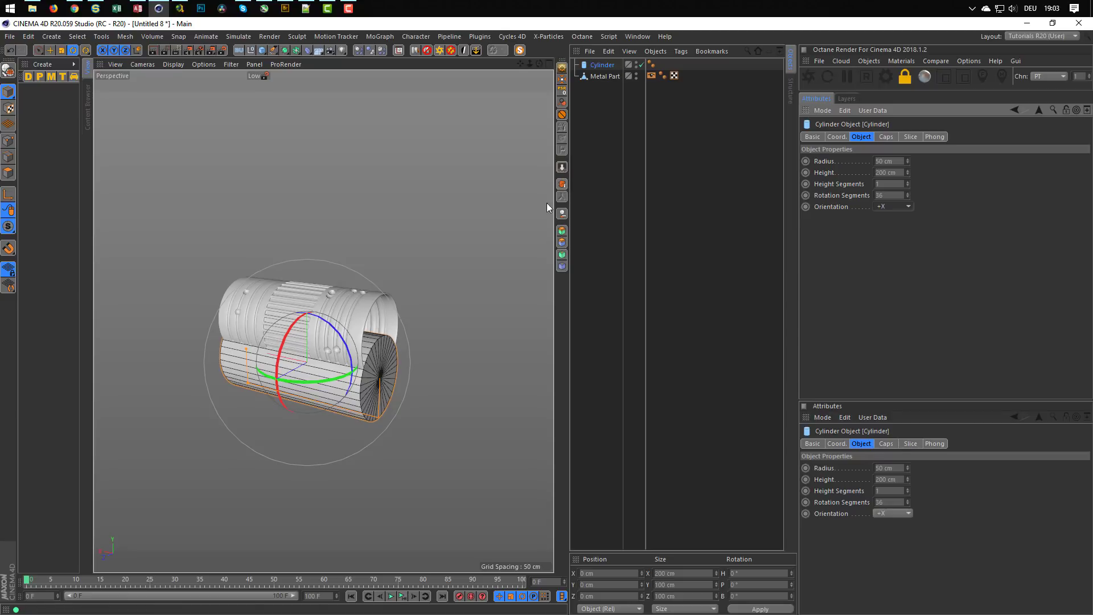
Step: Center the Cylinder on Metal Part by parenting it and resetting its PSR, then unparent it and rotate it to a -180° bank
left_click_drag(602, 64, 607, 74)
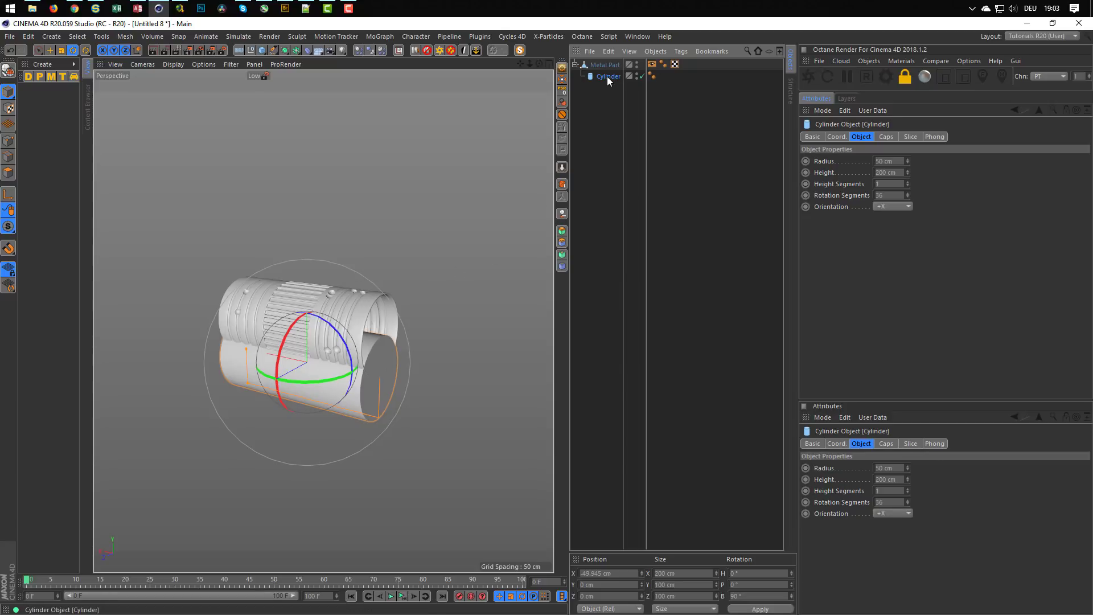
left_click(562, 90)
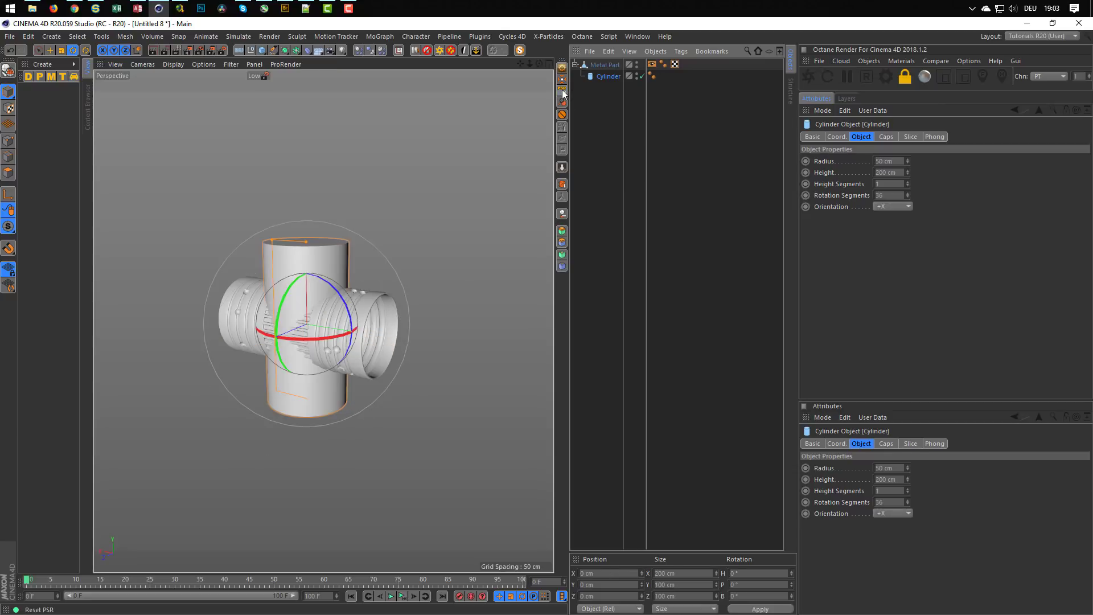
left_click_drag(608, 76, 605, 89)
left_click_drag(337, 292, 337, 361)
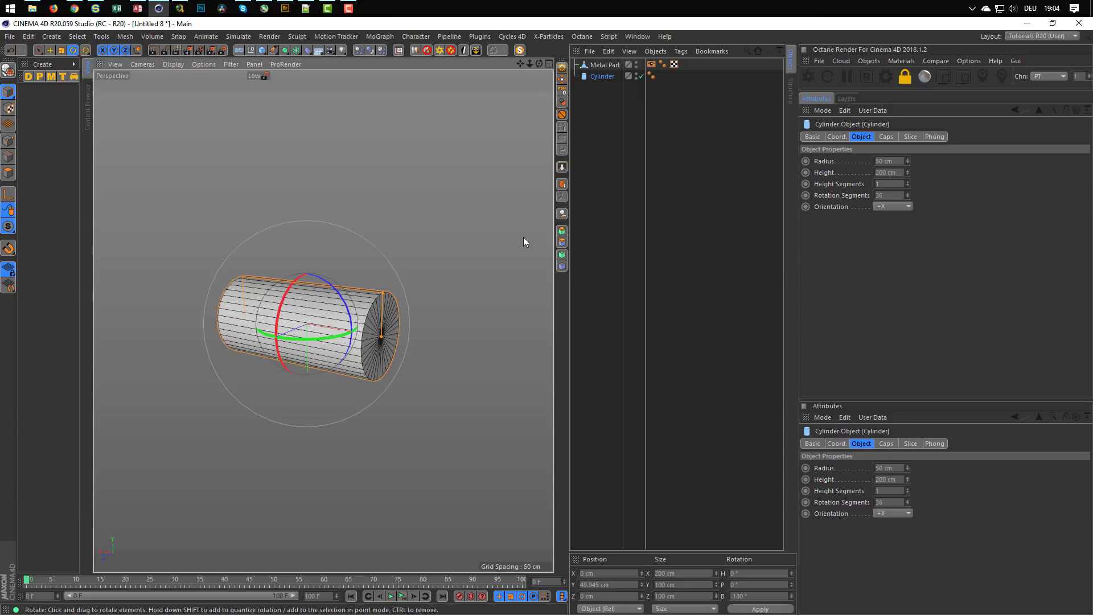
Step: Lengthen the Cylinder to about 536 cm and move it to about 324 cm in X so its end sits inside Metal Part
key("e")
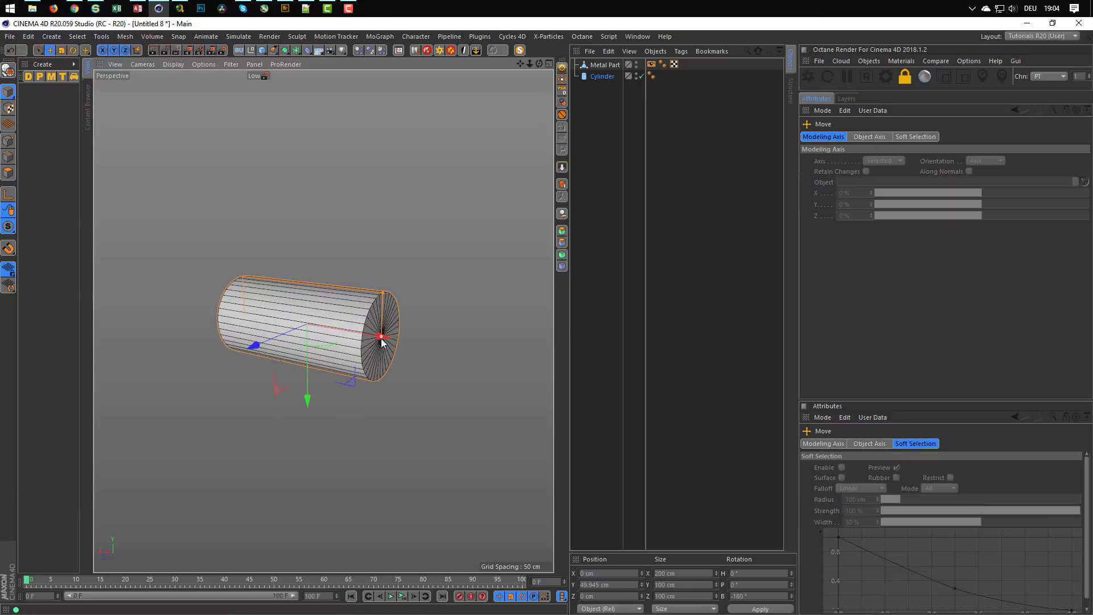
left_click_drag(383, 340, 544, 374)
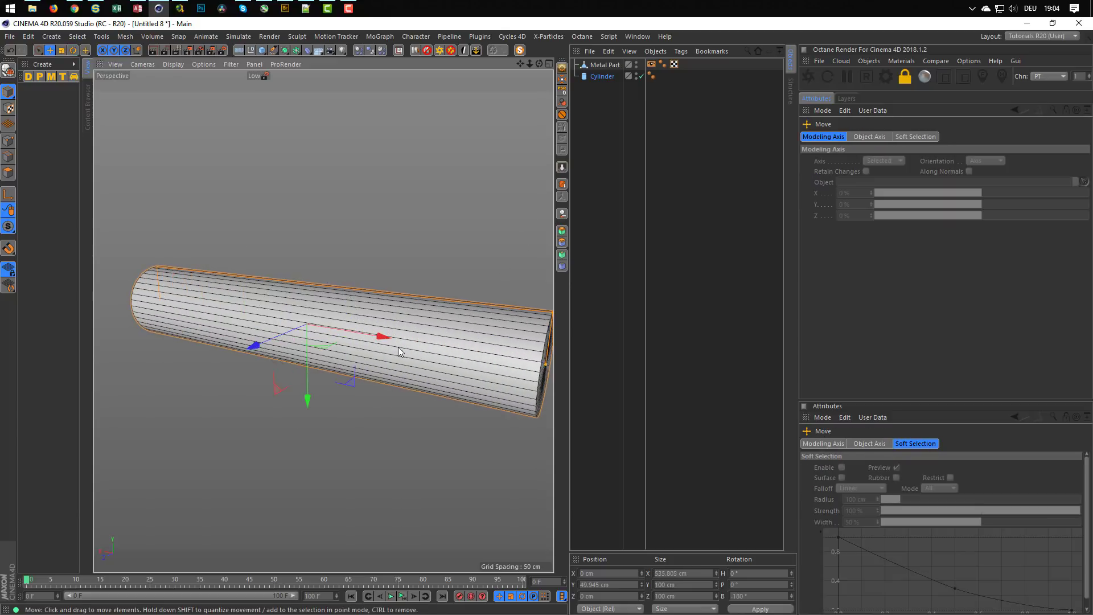
left_click_drag(373, 337, 193, 308)
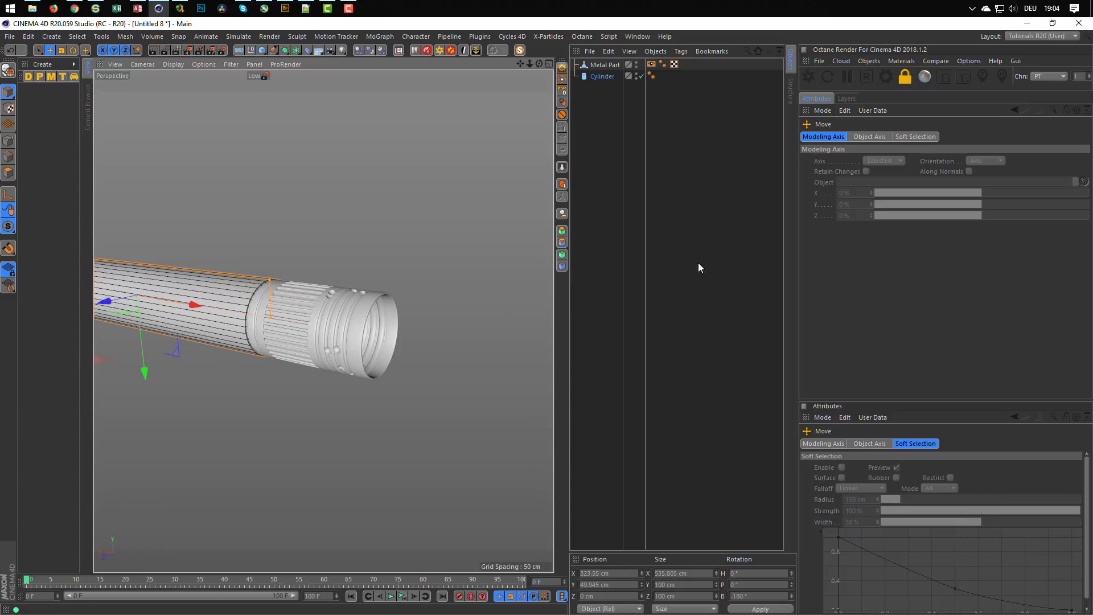
Step: Set the Cylinder's rotation segments to 6 and its radius to 47 cm so it fits inside Metal Part's opening
left_click(601, 78)
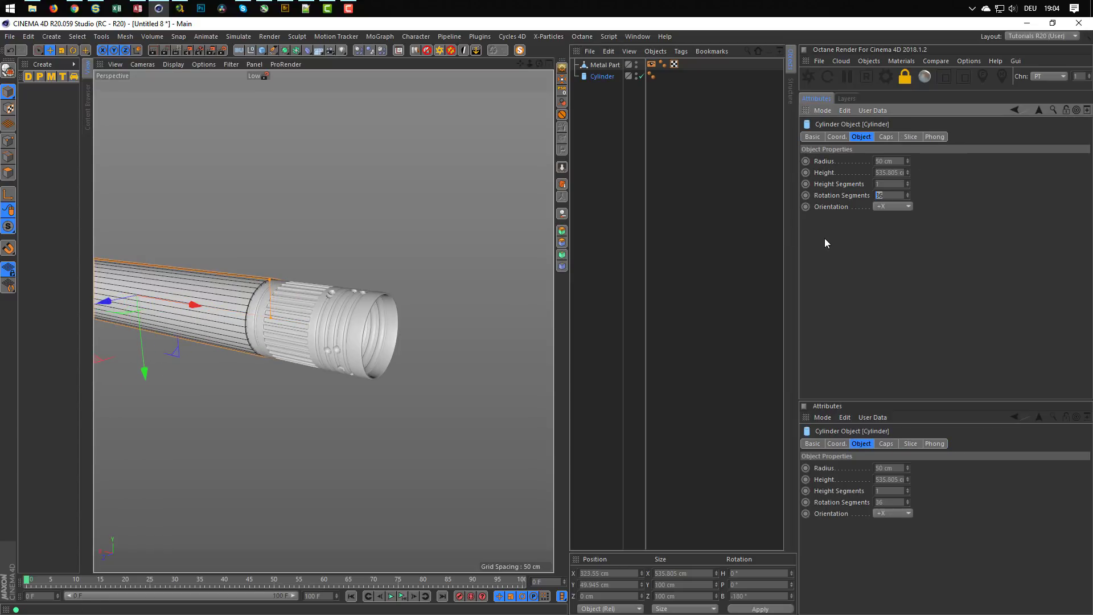
type("6")
key("Return")
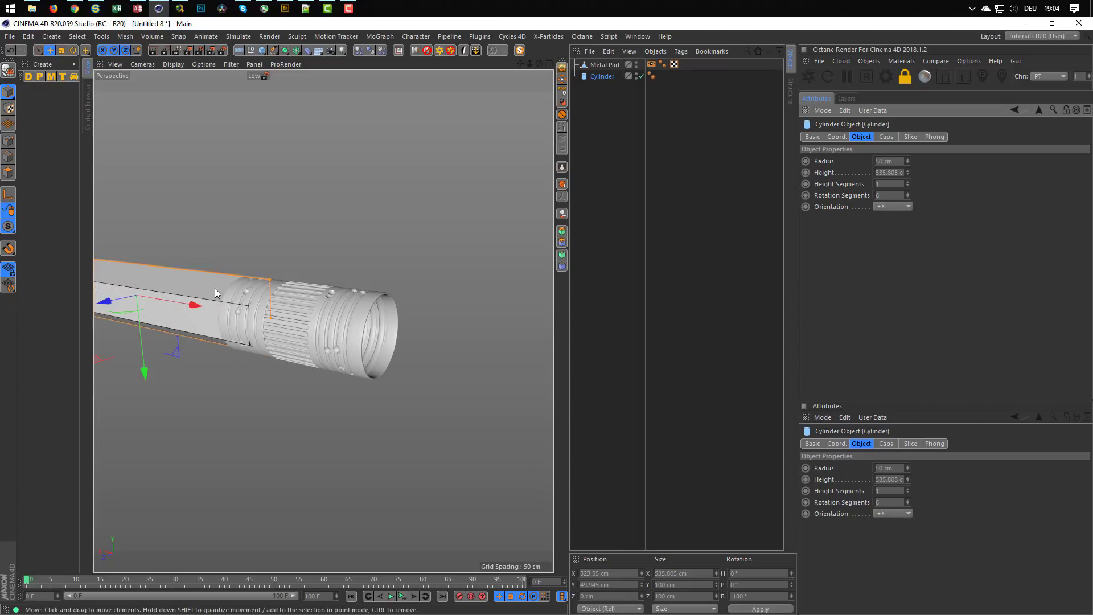
scroll(214, 292, "up", 8)
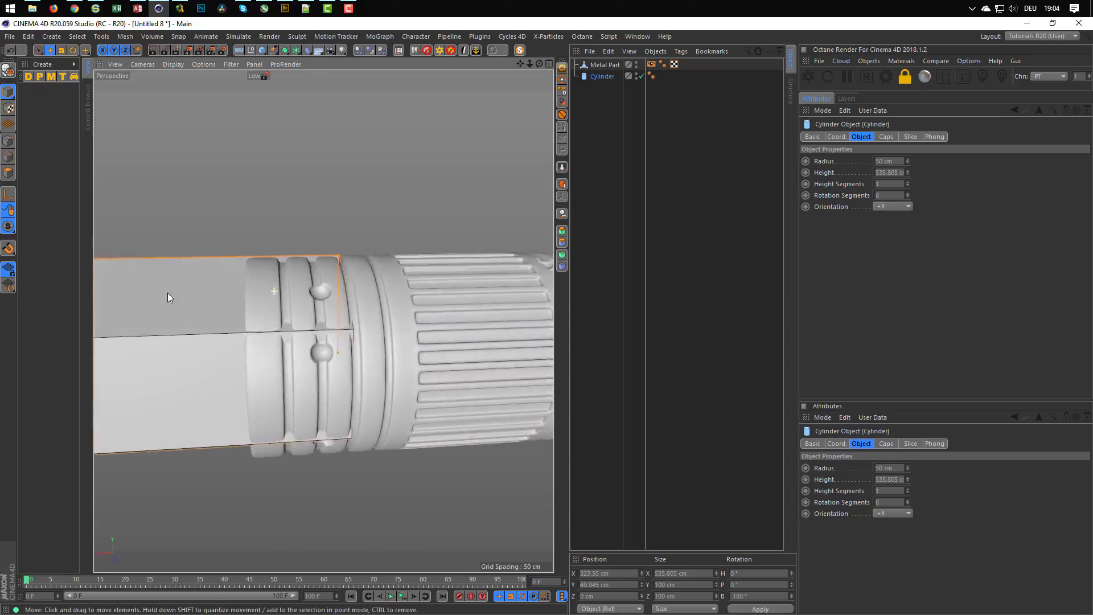
left_click_drag(167, 293, 143, 293, "alt")
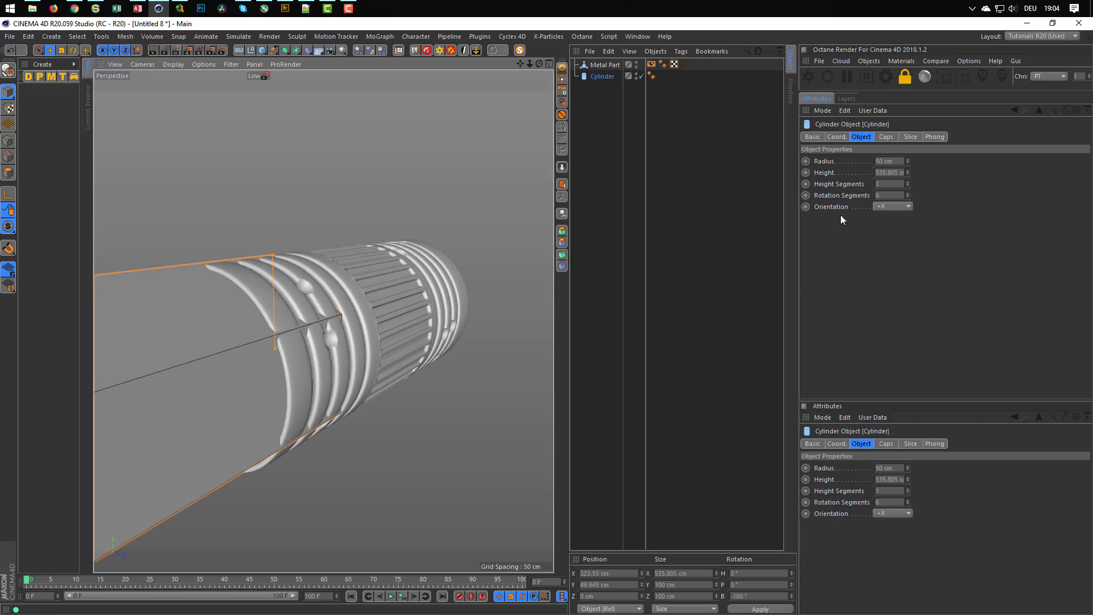
left_click(908, 163)
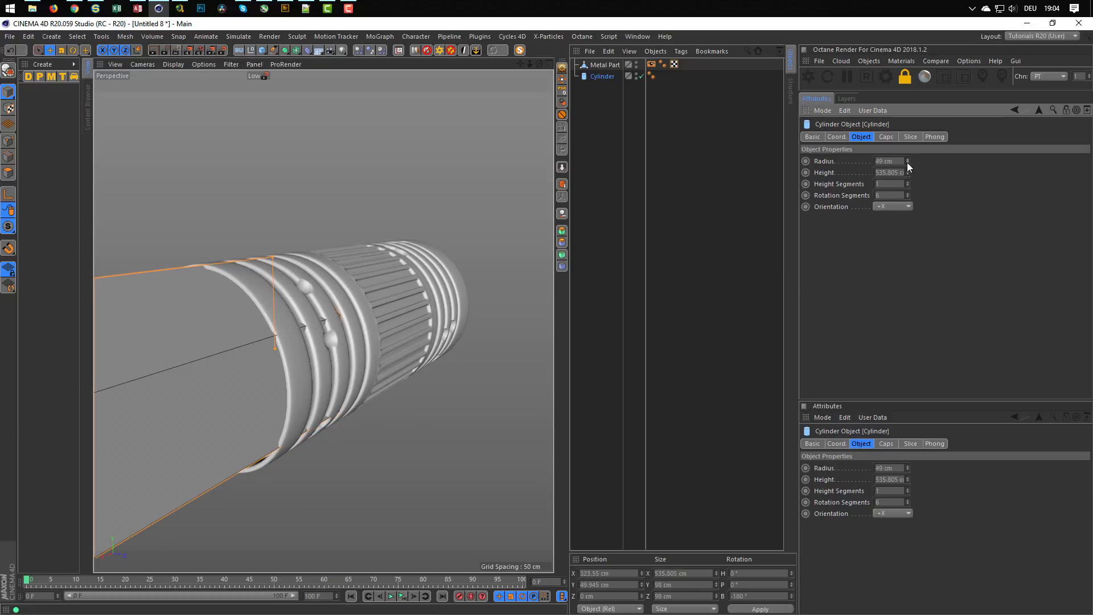
left_click(907, 163)
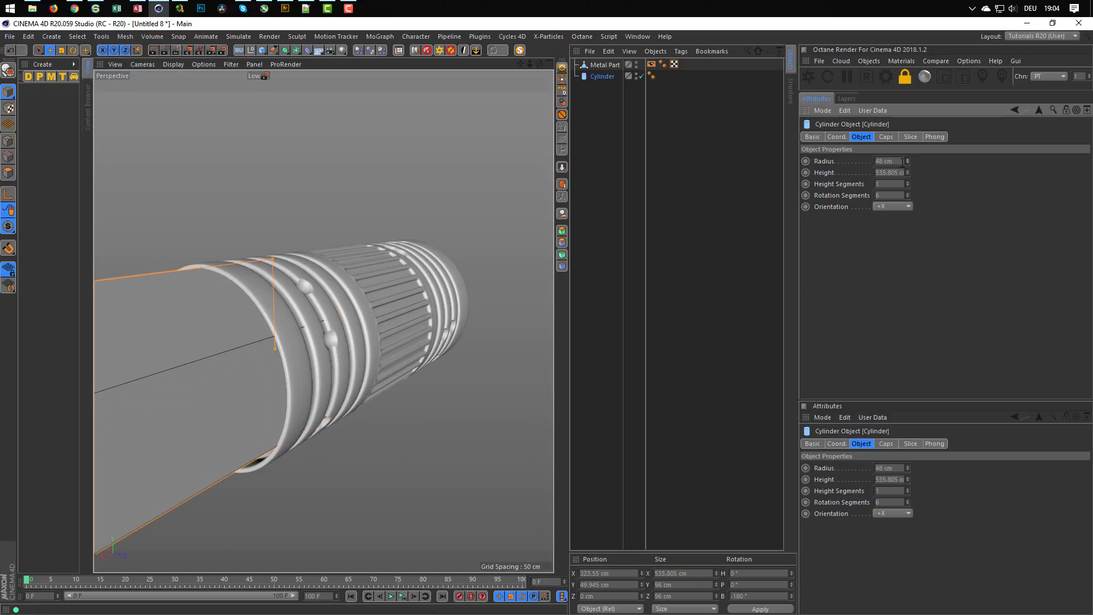
left_click(907, 163)
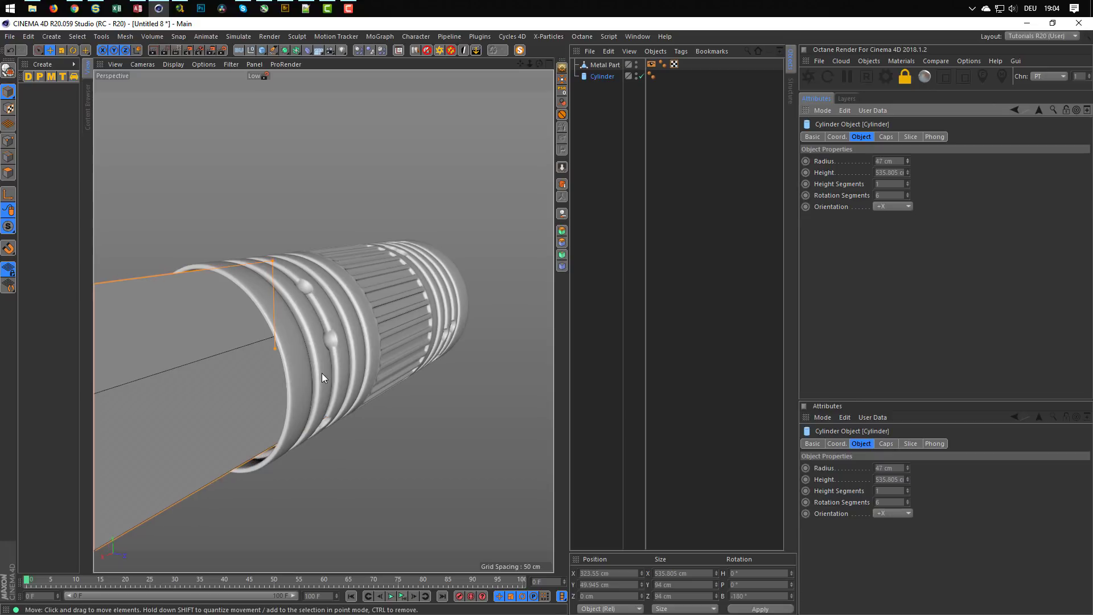
left_click_drag(322, 374, 235, 373, "alt")
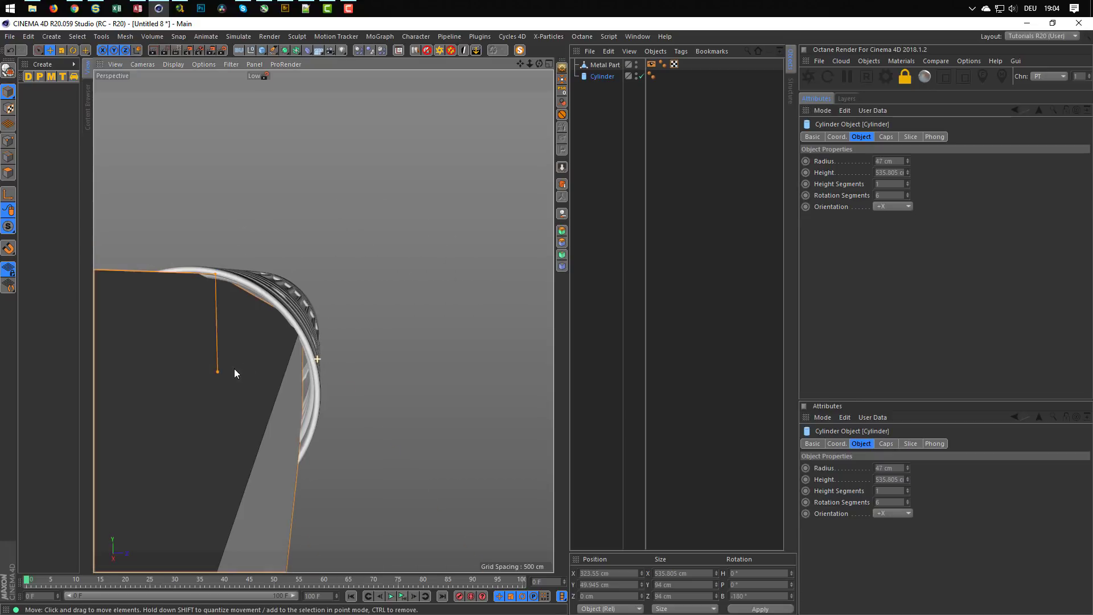
left_click_drag(296, 340, 381, 312, "alt")
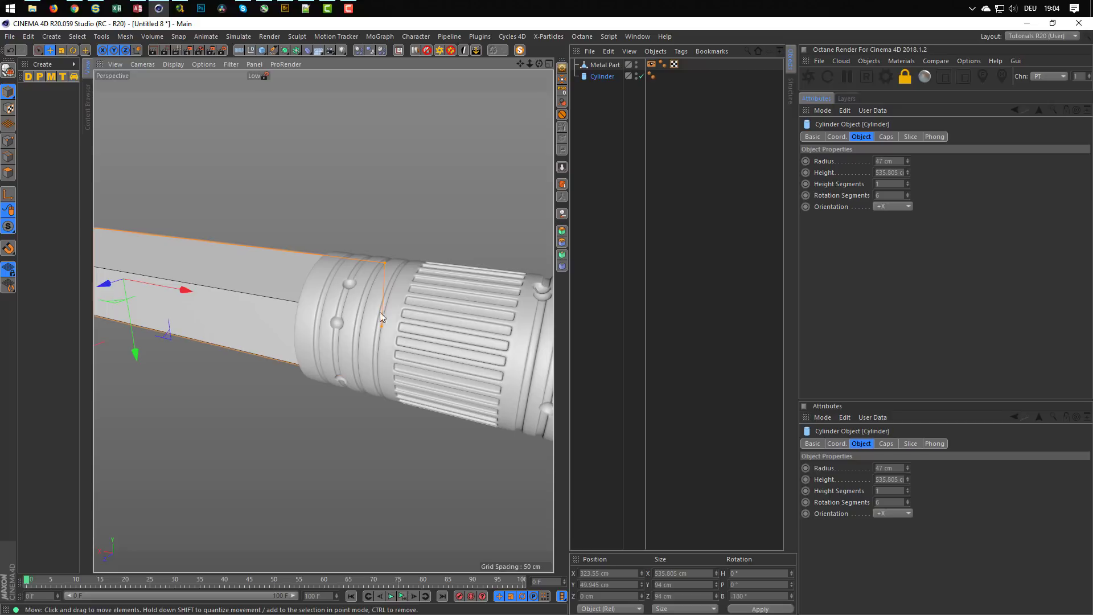
Step: Hide Metal Part and disable the Cylinder's caps
double_click(636, 66, "alt")
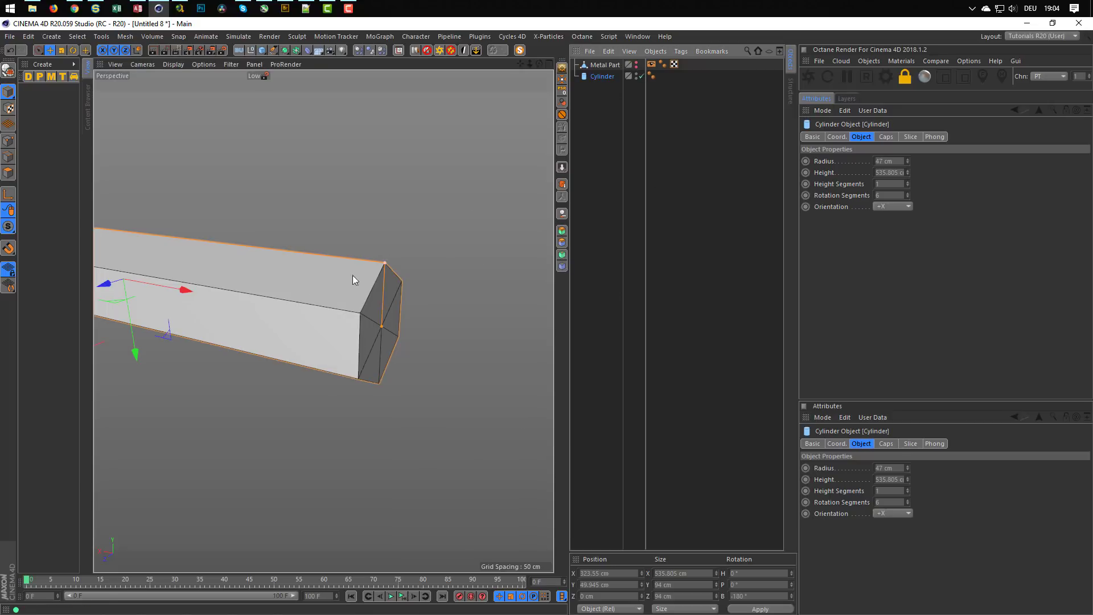
left_click(886, 137)
left_click(849, 161)
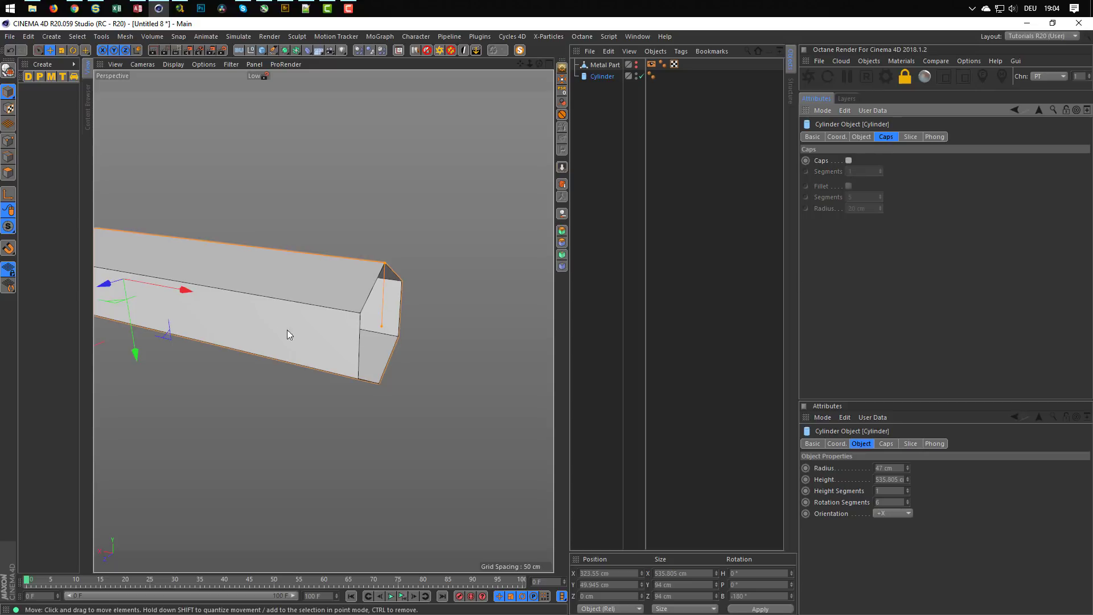
Step: Make the six-sided Cylinder editable and add a Bevel deformer beneath it with an offset of 4 cm
middle_click_drag(287, 330, 301, 359, "alt")
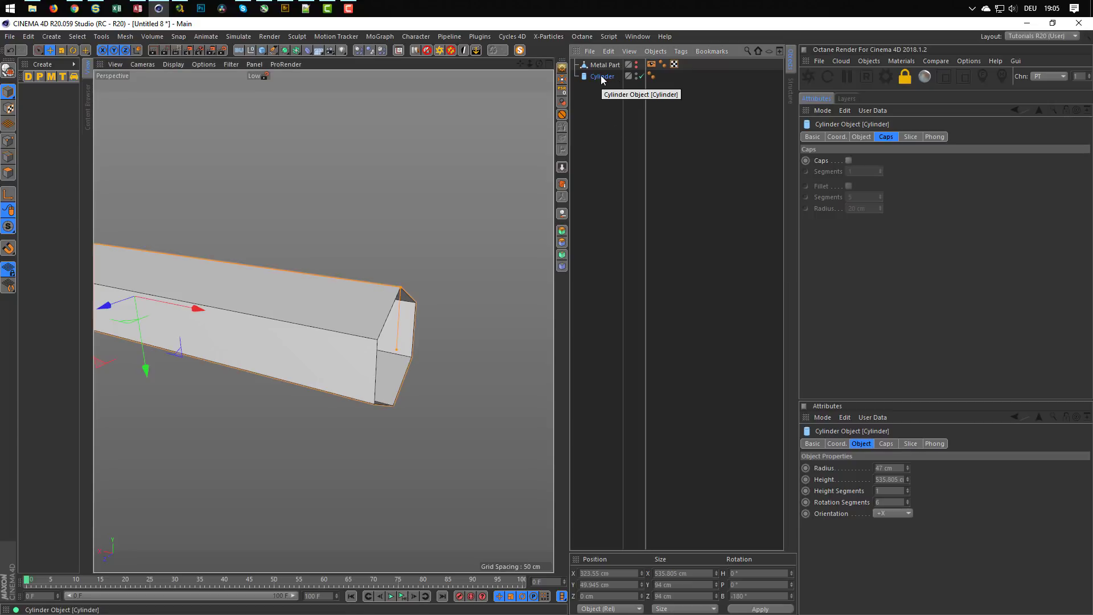
key("c")
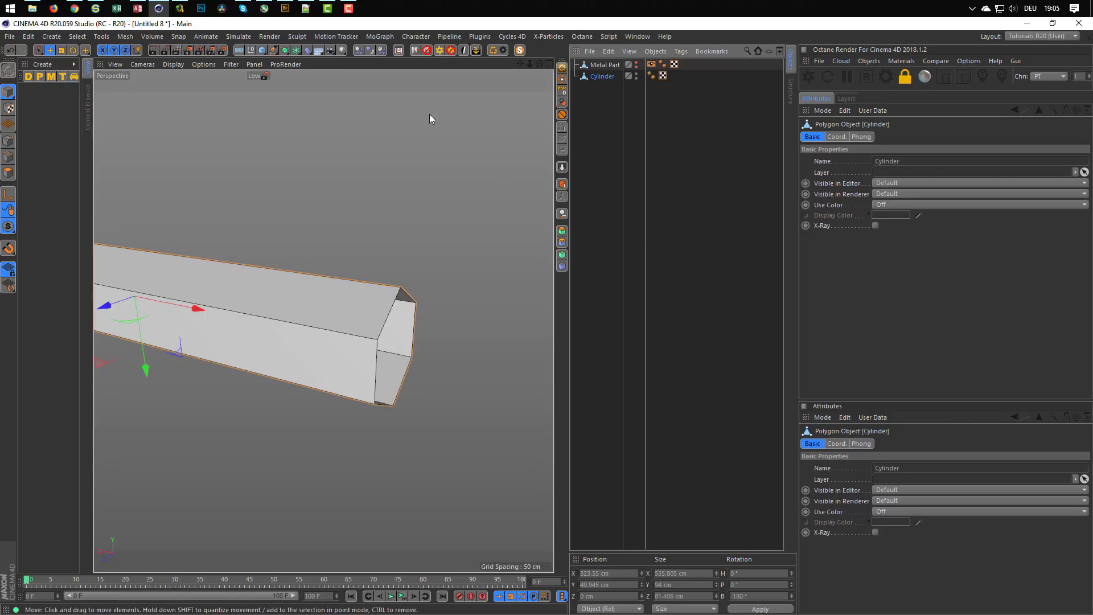
left_click(308, 52)
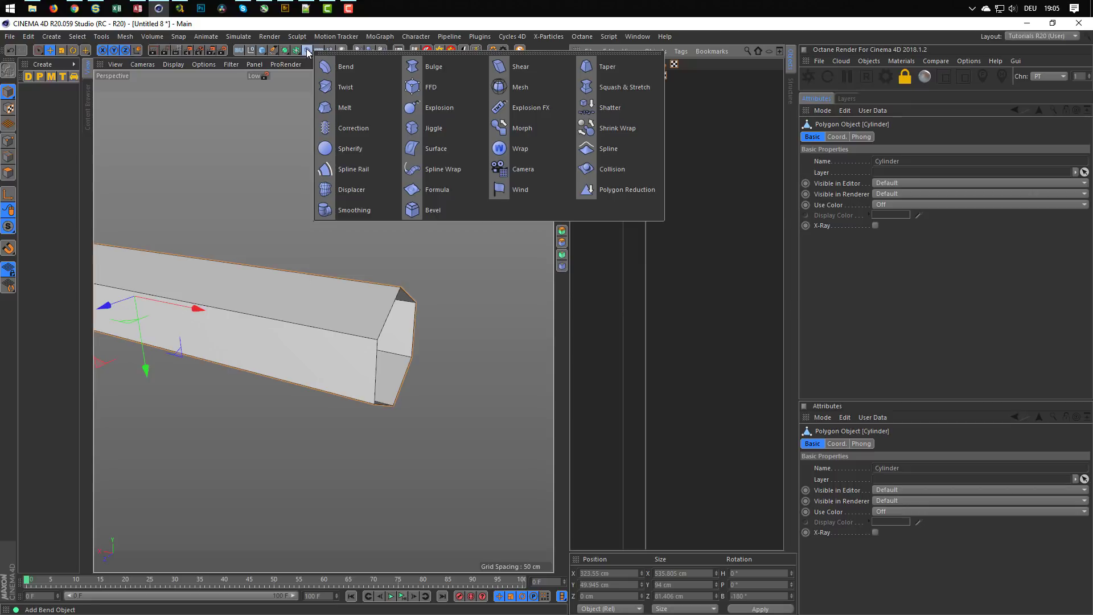
left_click(444, 214)
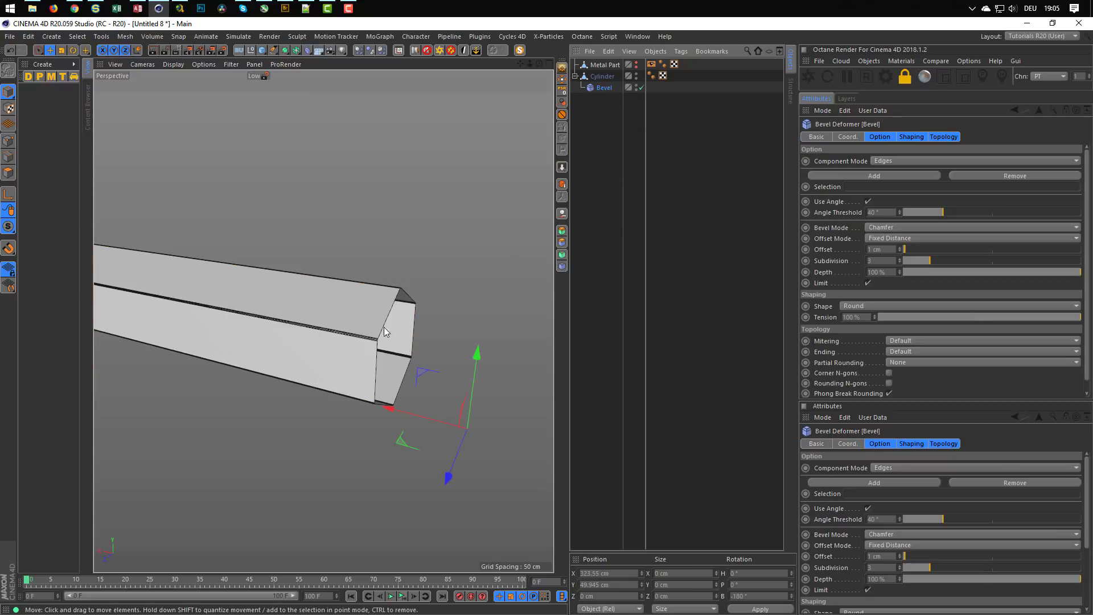
scroll(384, 327, "up", 3)
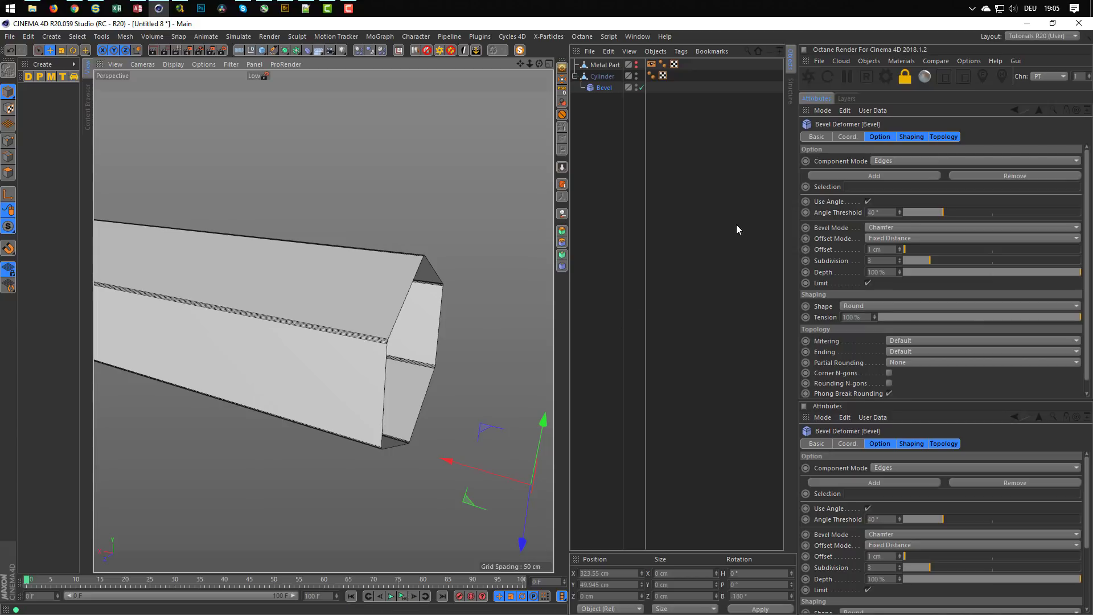
left_click(900, 248)
left_click(900, 248)
left_click(900, 249)
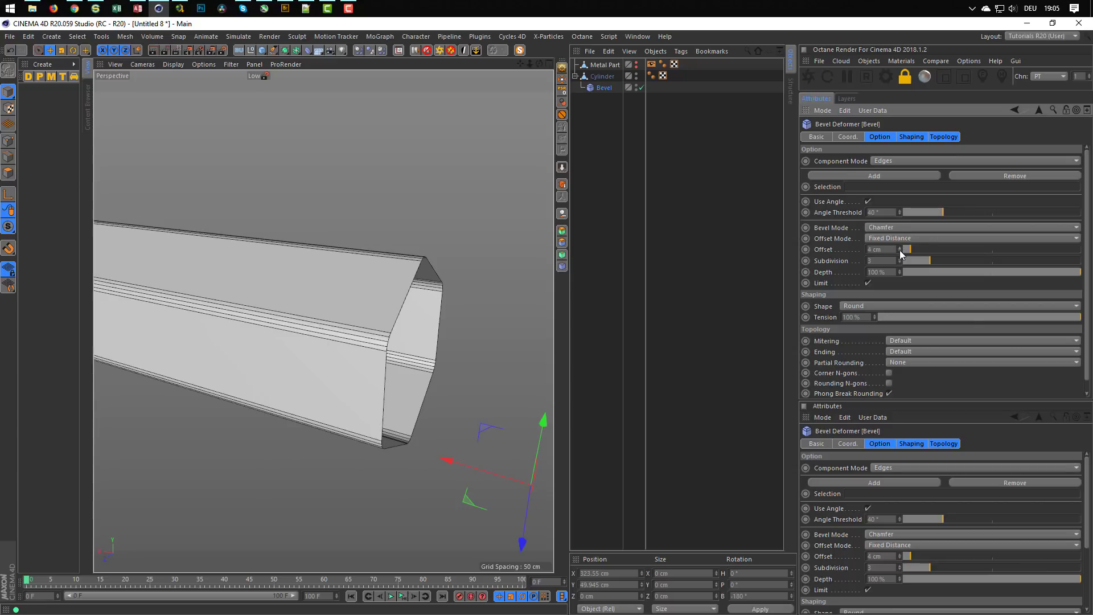
left_click_drag(489, 308, 365, 296, "alt")
Step: Bake the beveled Cylinder with Current State to Object, take the result out of its null, and delete the original and the null
left_click(604, 77)
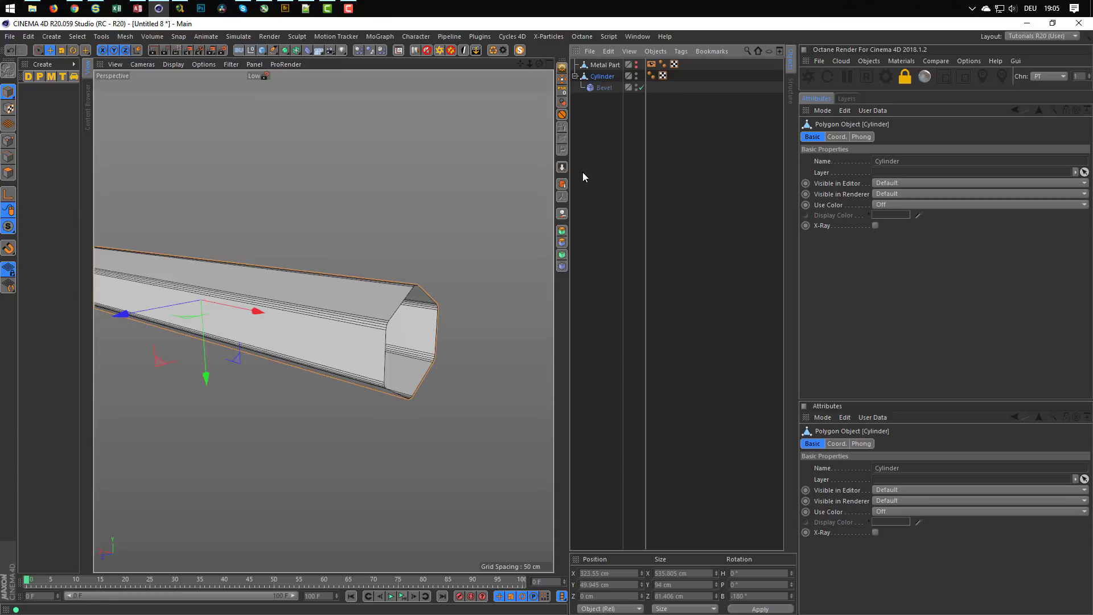
left_click(563, 184)
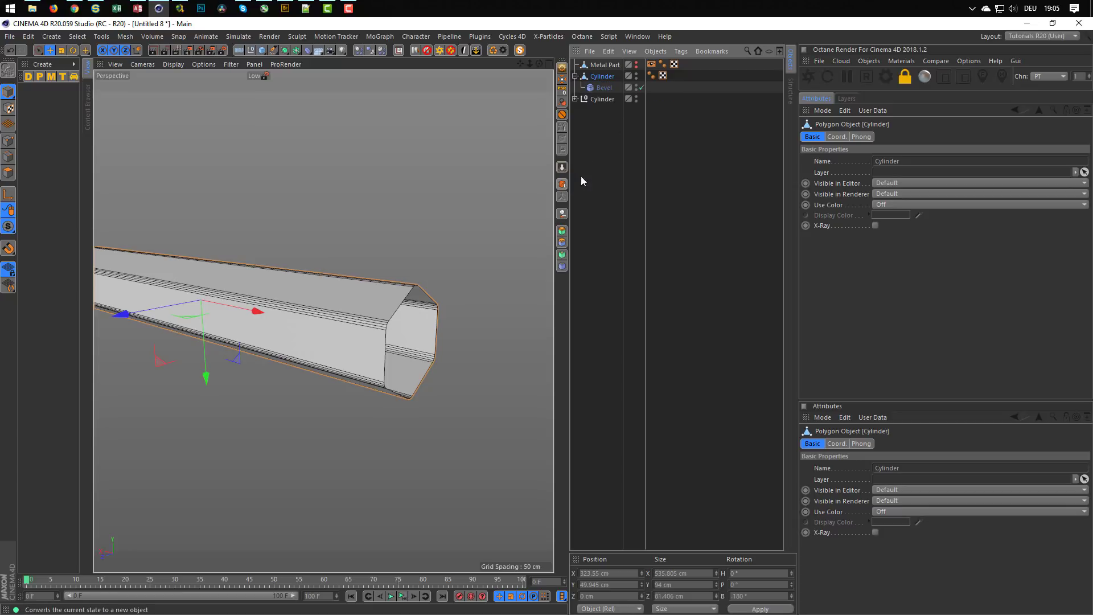
left_click(576, 99)
left_click(599, 98)
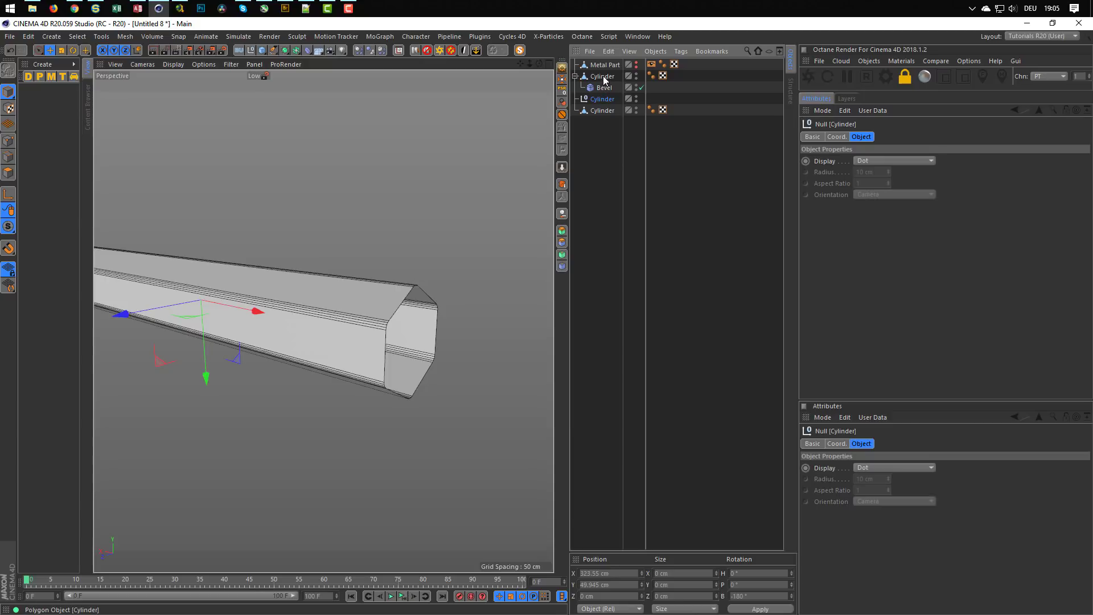
left_click(604, 76)
key("Delete")
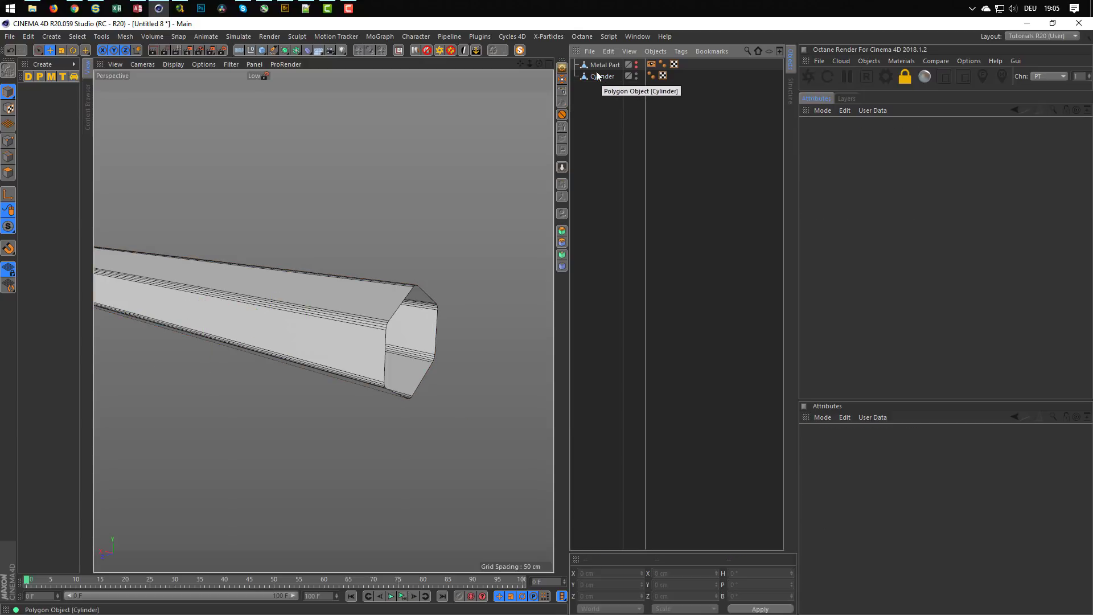
left_click(598, 75)
middle_click_drag(373, 309, 396, 288, "alt")
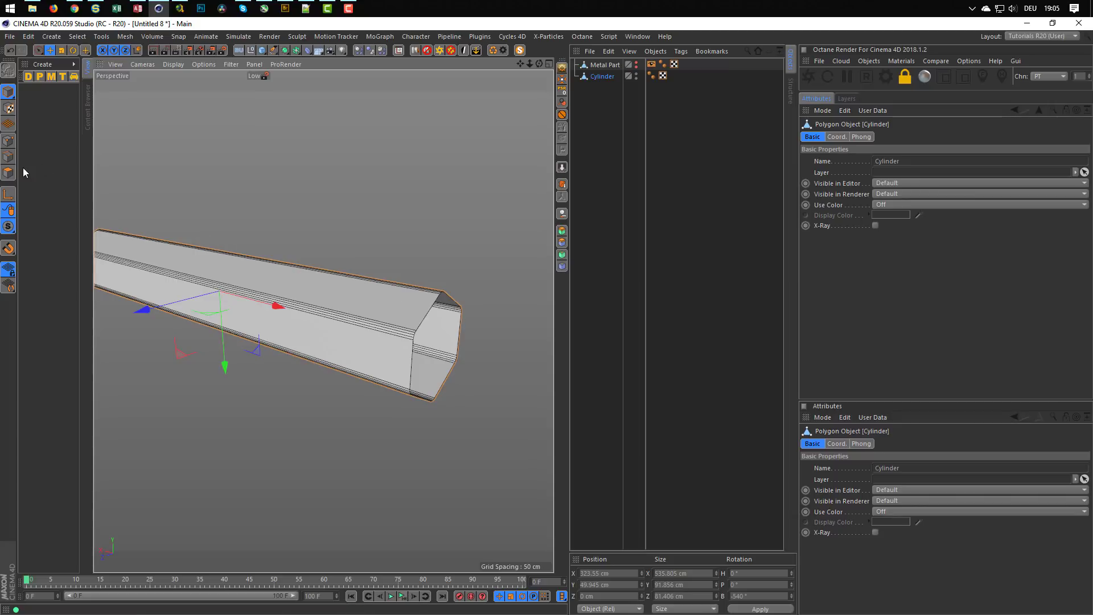
Step: Select only the narrow beveled edge strips of the Cylinder by inverting the flat-face selection, and store them as a polygon selection named Black
left_click(8, 173)
key("ctrl+a")
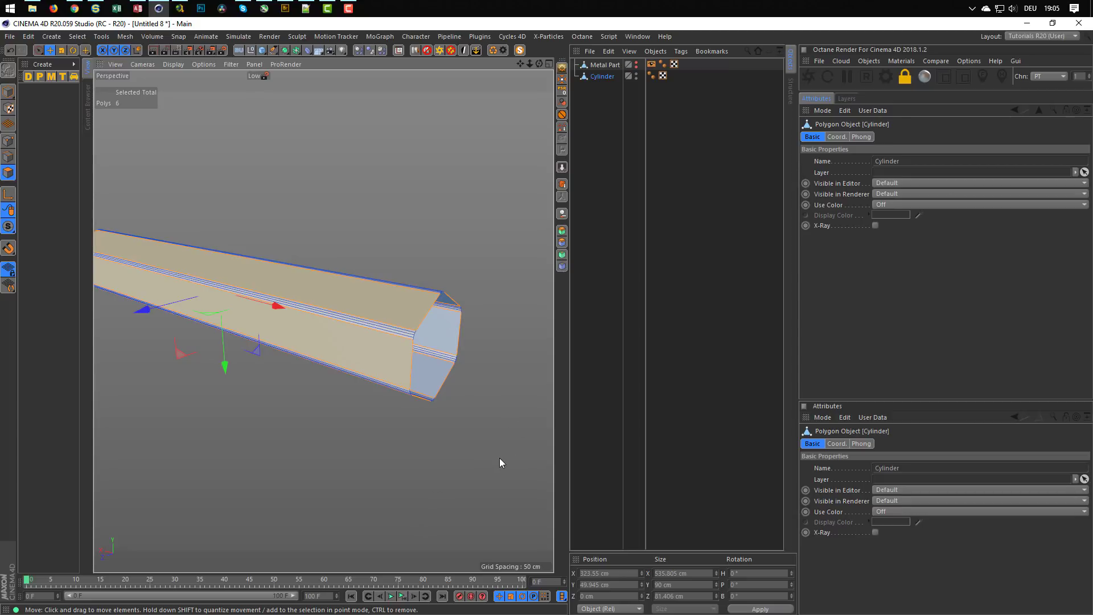
key("u")
key("i")
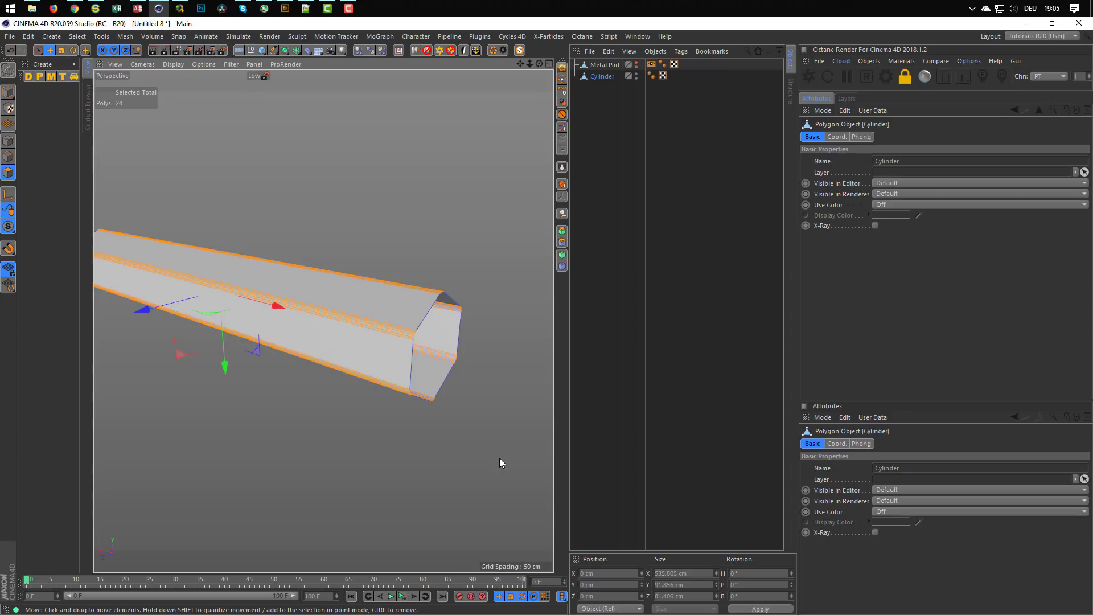
left_click(562, 127)
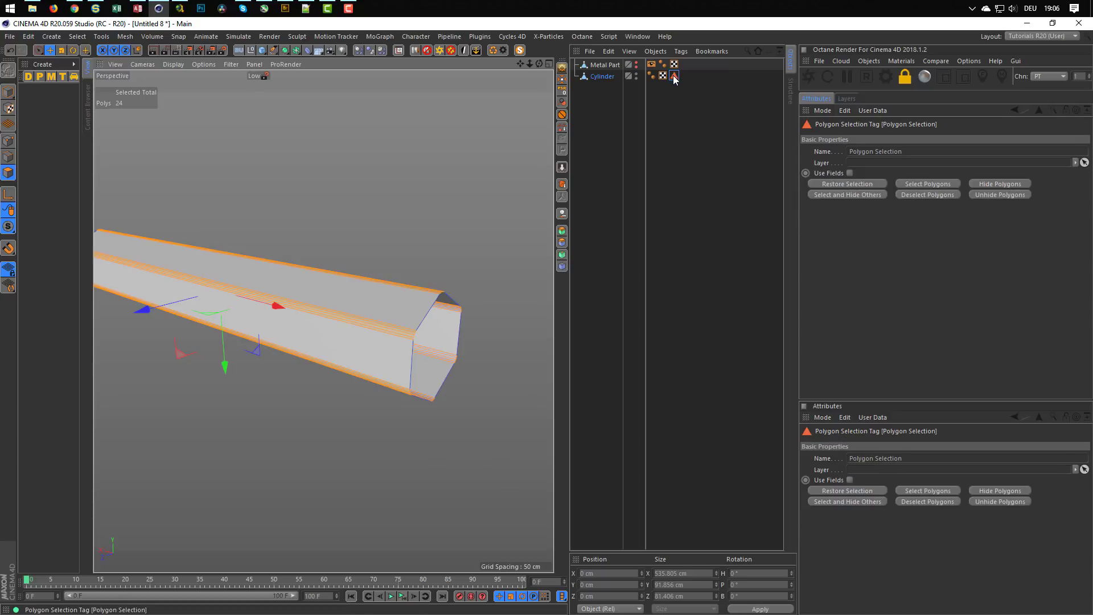
left_click(903, 152)
type("Black")
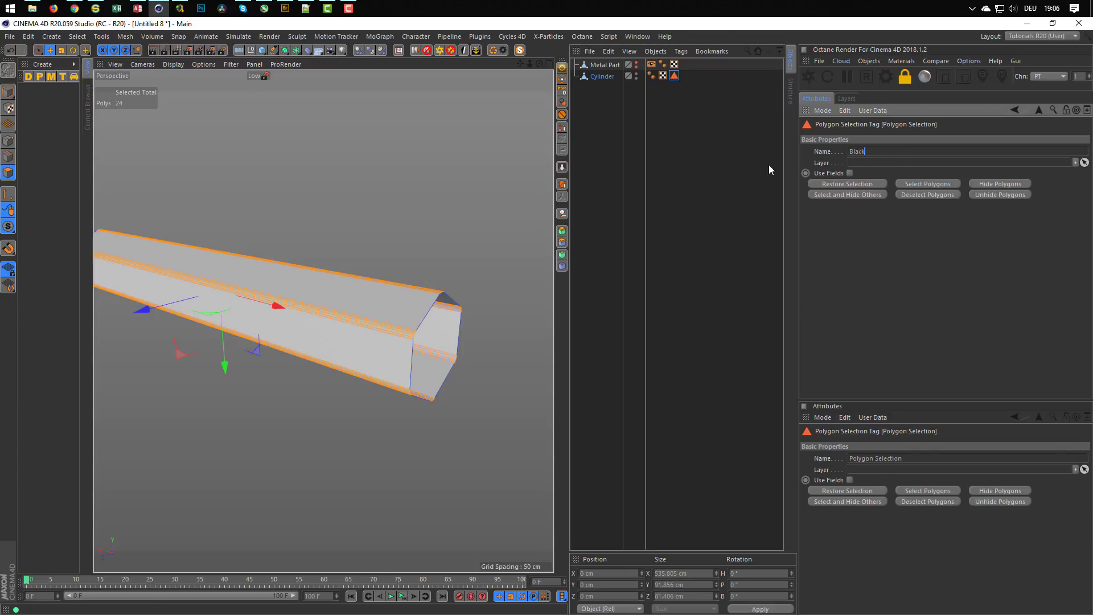
key("Return")
Step: Save the project as Pencil.c4d in the _Temp folder
key("ctrl+s")
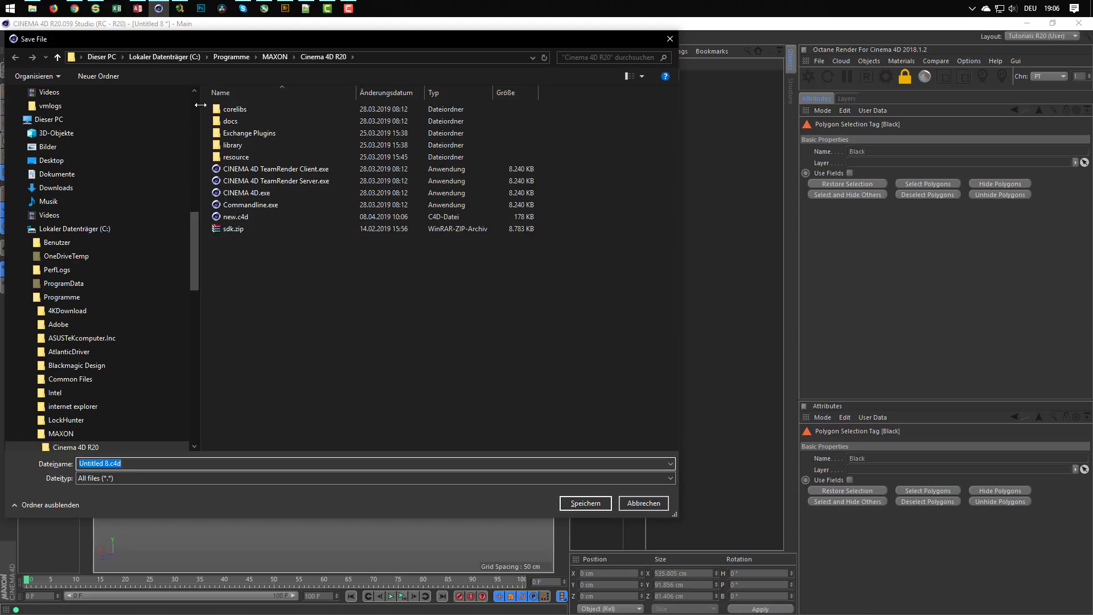
scroll(193, 104, "up", 6)
left_click(50, 115)
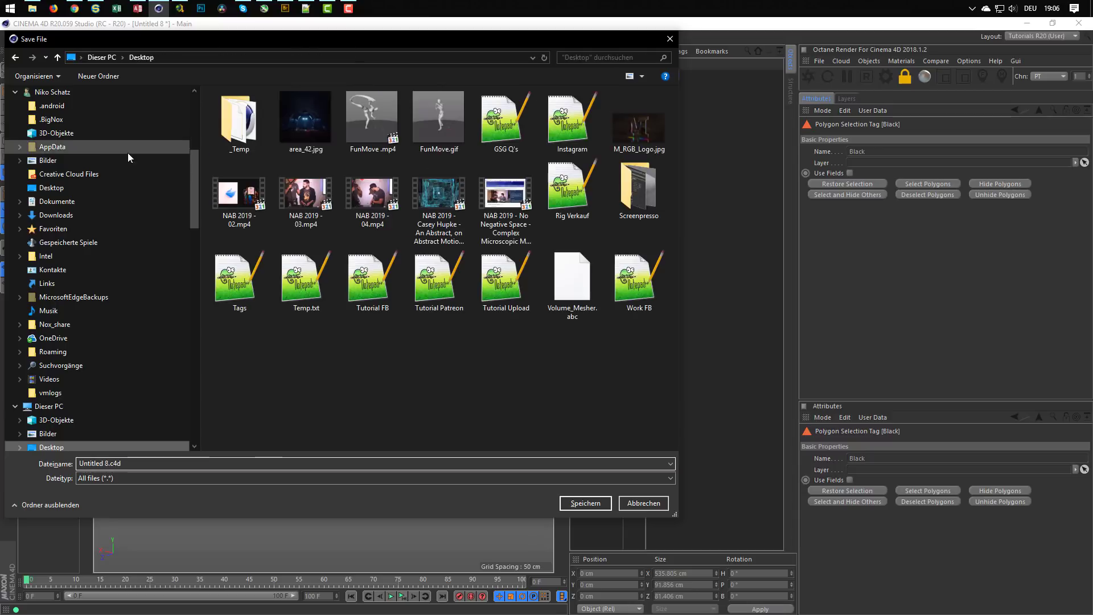
double_click(238, 121)
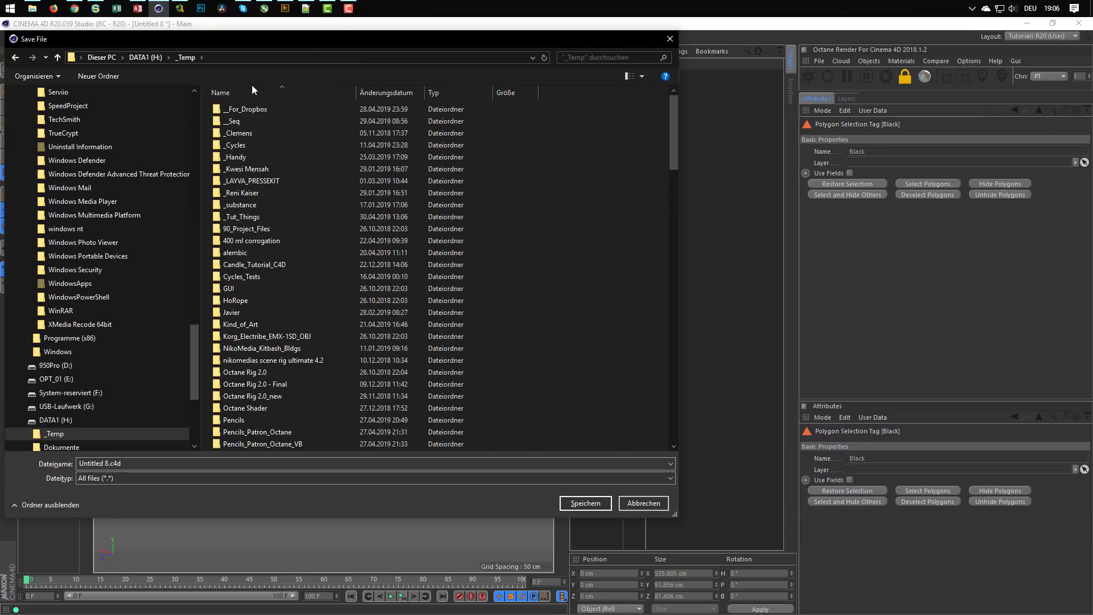
left_click(236, 464)
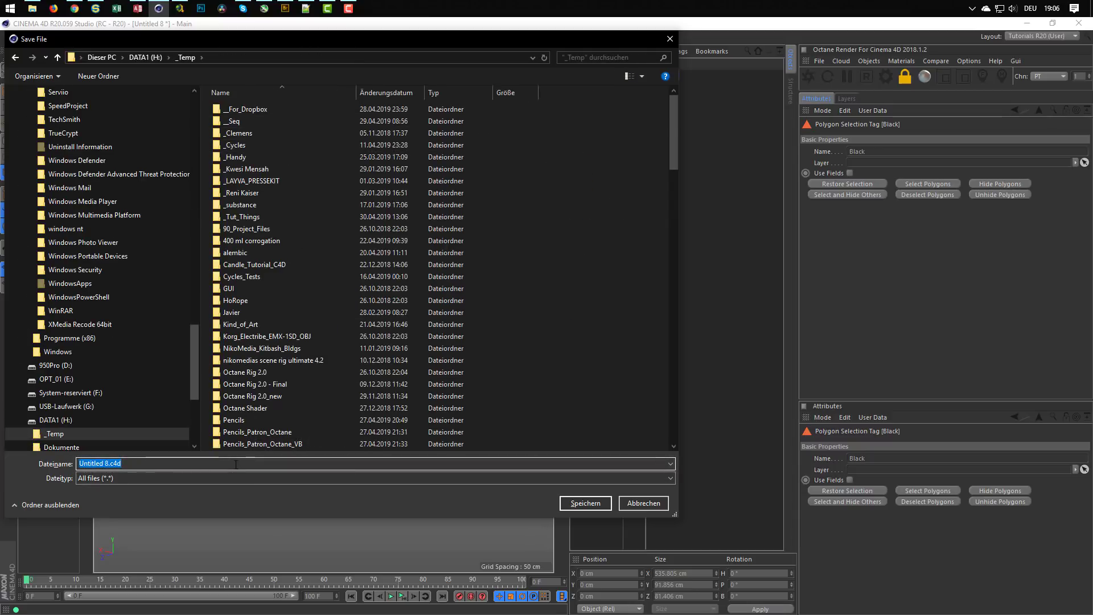
key("shift+Left")
key("shift+Left")
key("shift+Left")
key("shift+Left")
type("Pe")
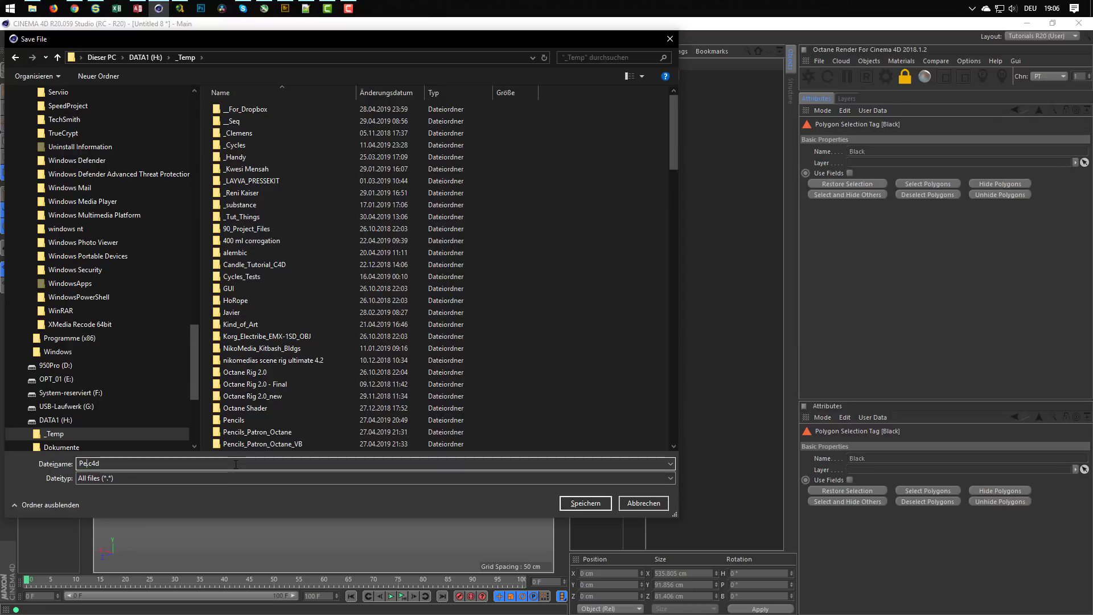
type("ncil")
key("Return")
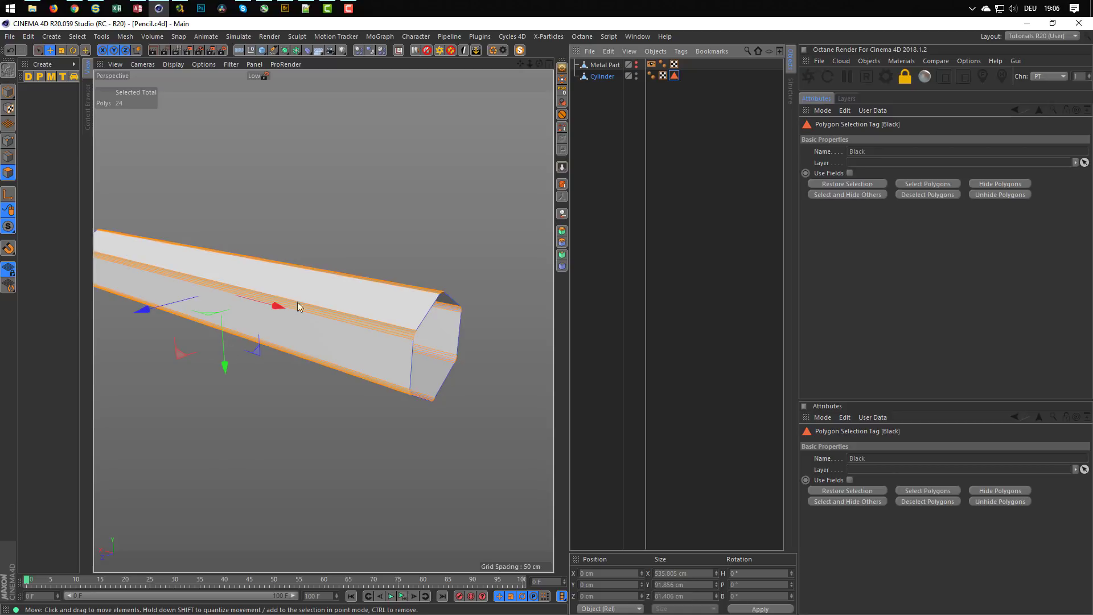
Step: Make Metal Part visible again alongside the six-sided Cylinder
left_click(610, 77)
left_click(636, 64)
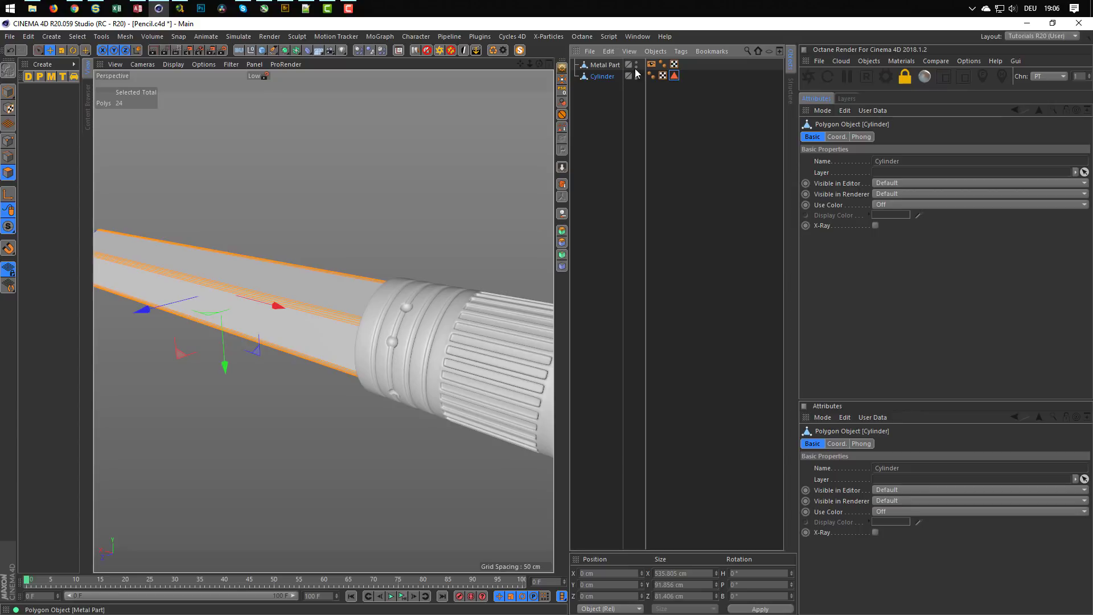
key("h")
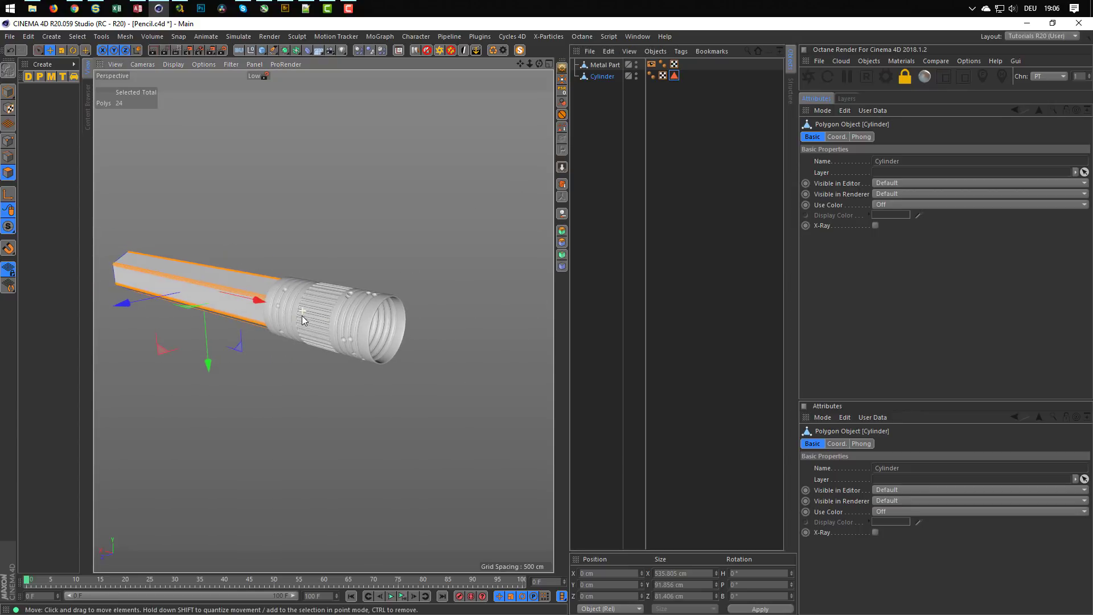
scroll(302, 315, "up", 5)
middle_click_drag(337, 291, 303, 301, "alt")
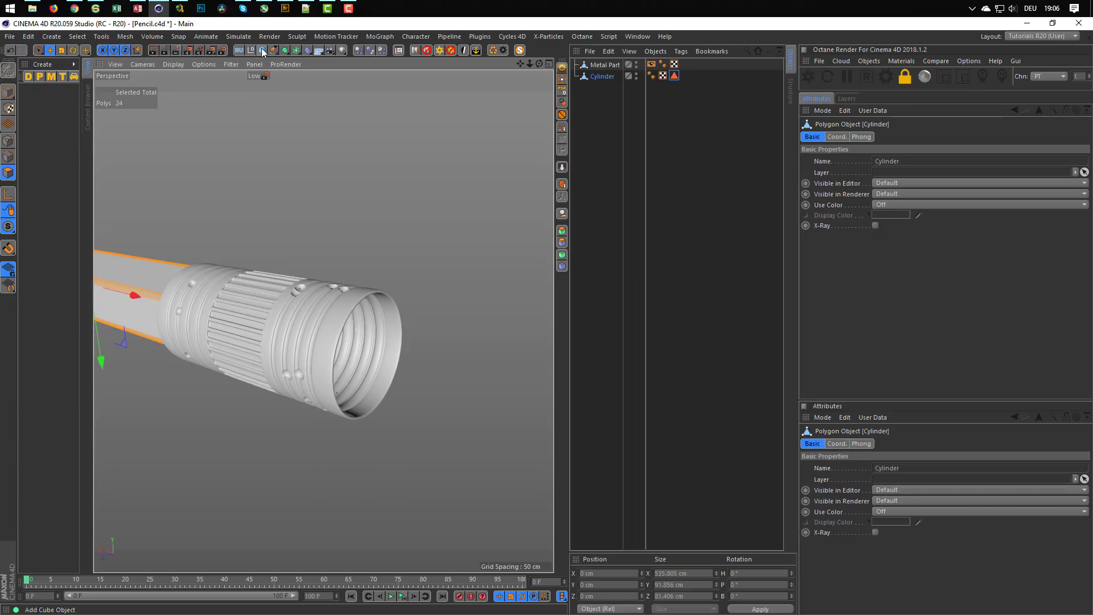
Step: Add a new Cylinder, align it to Metal Part by parenting it and resetting its PSR, then unparent it
left_click_drag(263, 52, 489, 64)
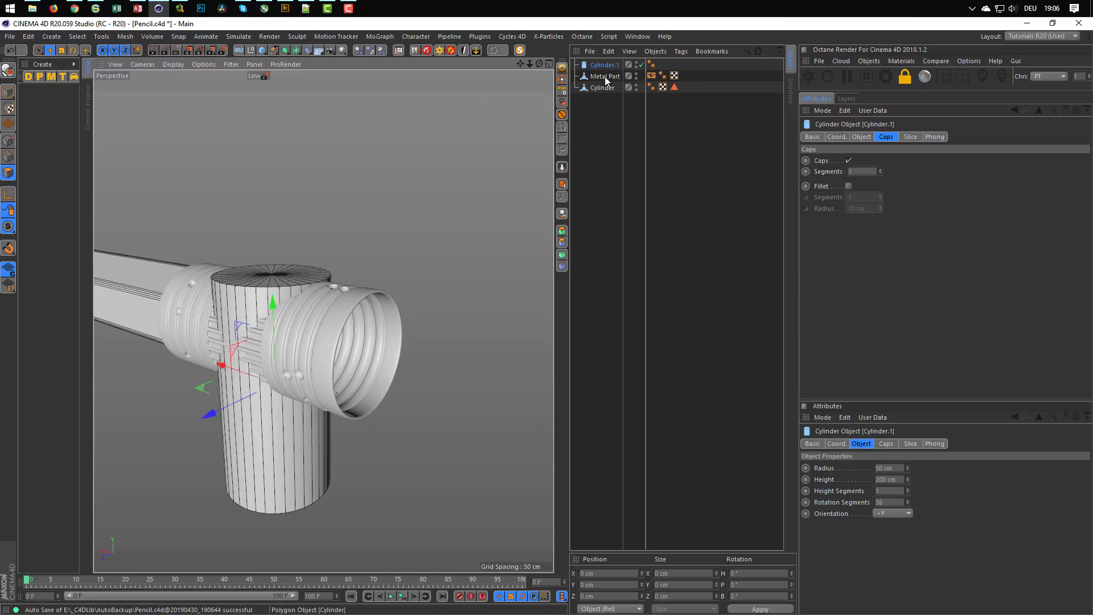
left_click_drag(603, 65, 607, 80)
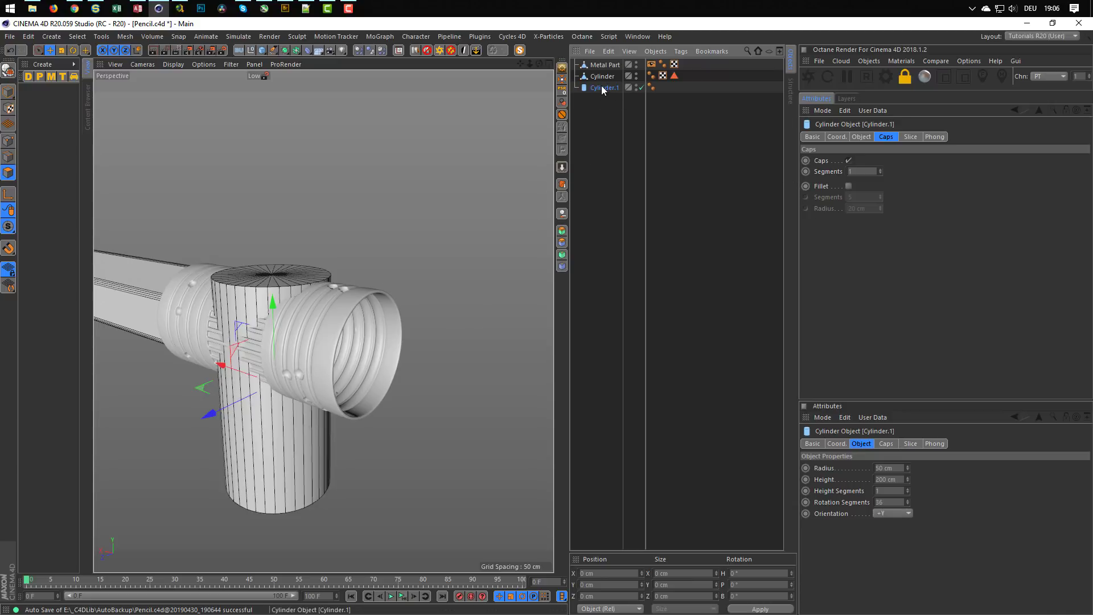
left_click_drag(601, 86, 604, 65)
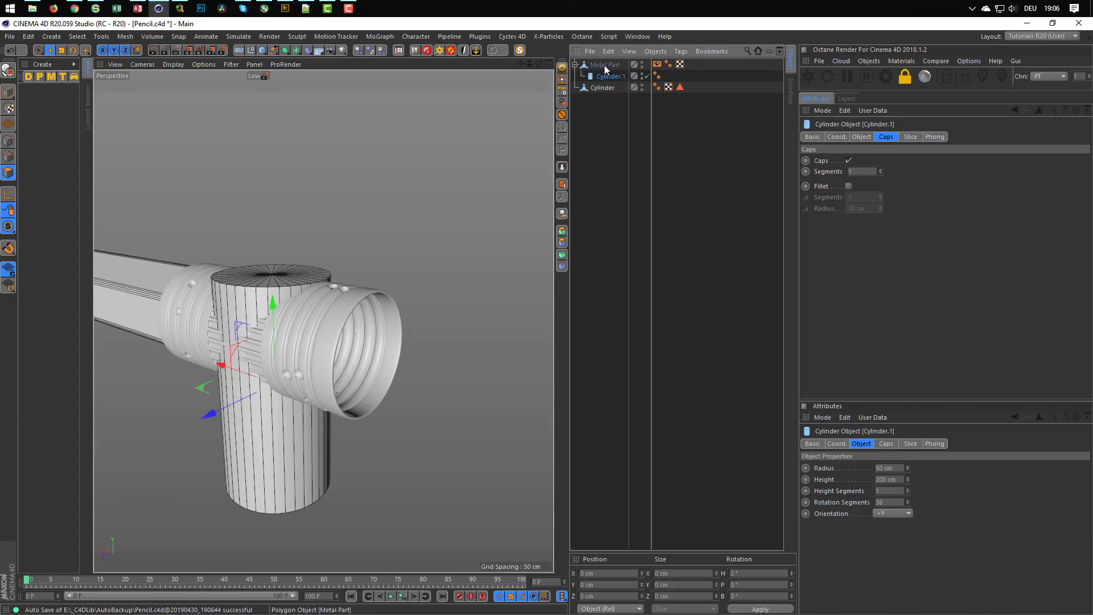
left_click(563, 89)
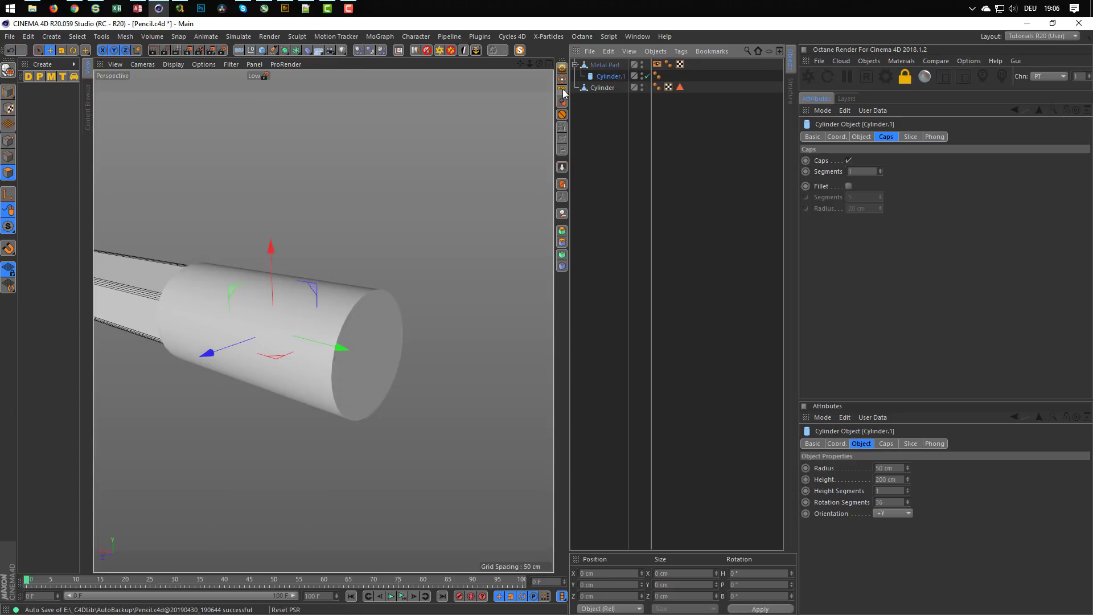
left_click_drag(610, 77, 603, 94)
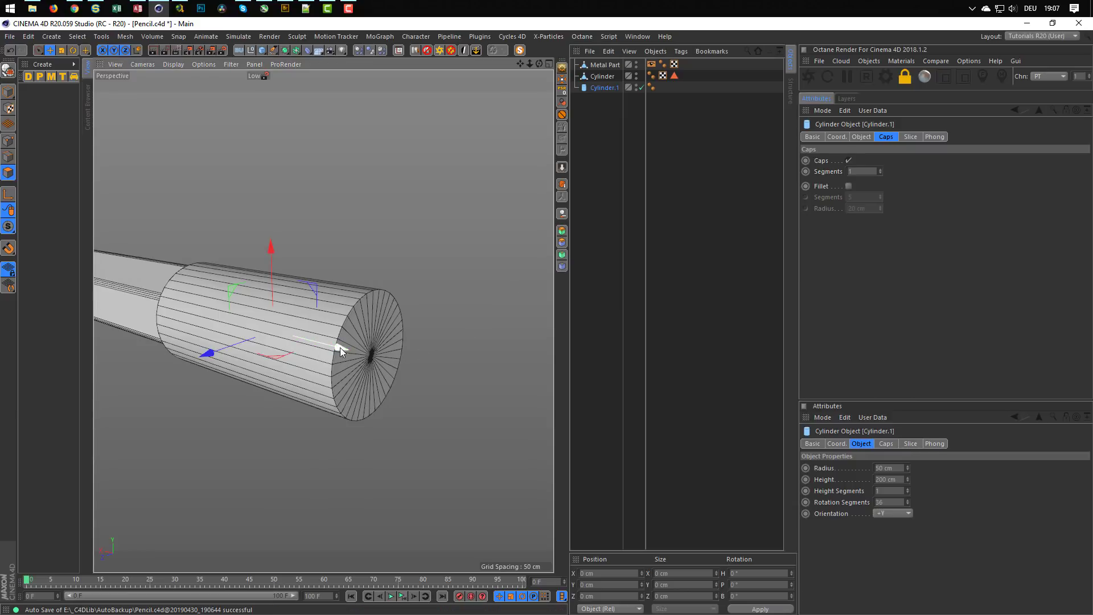
Step: Slide the new Cylinder partway out of Metal Part's open end and set its radius to 47 cm so it fits inside
left_click_drag(340, 347, 452, 391)
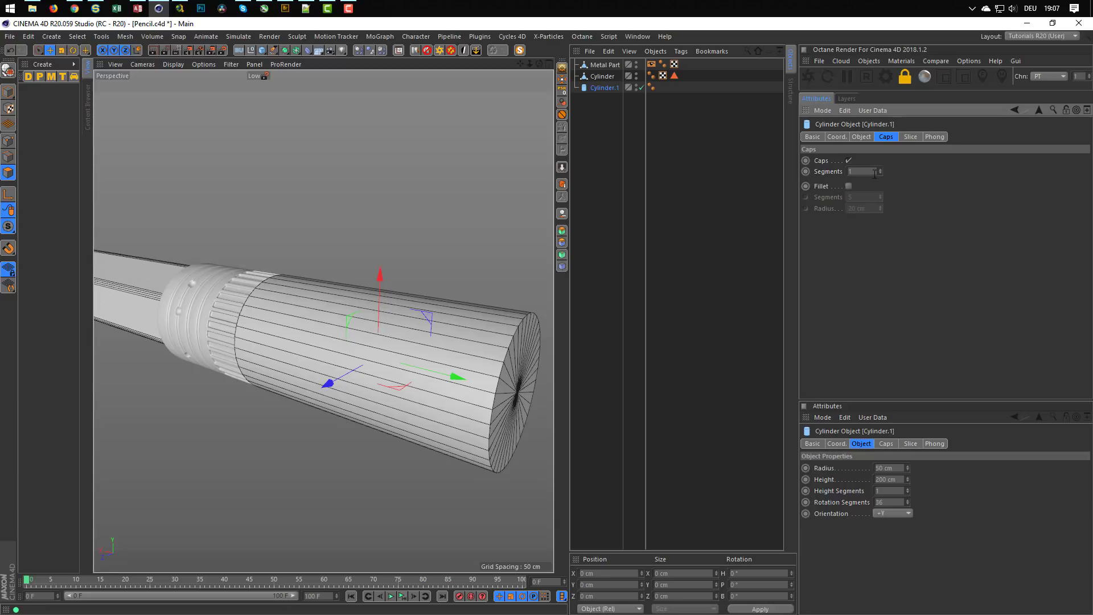
left_click(865, 138)
left_click_drag(907, 160, 907, 163)
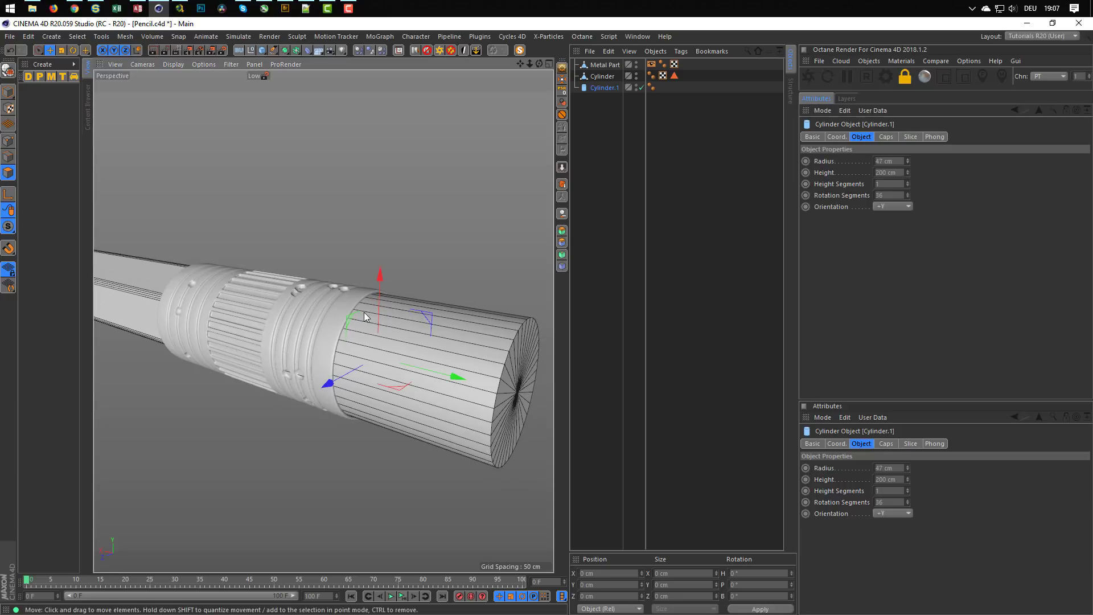
scroll(364, 312, "up", 5)
scroll(345, 294, "down", 6)
scroll(261, 316, "down", 2)
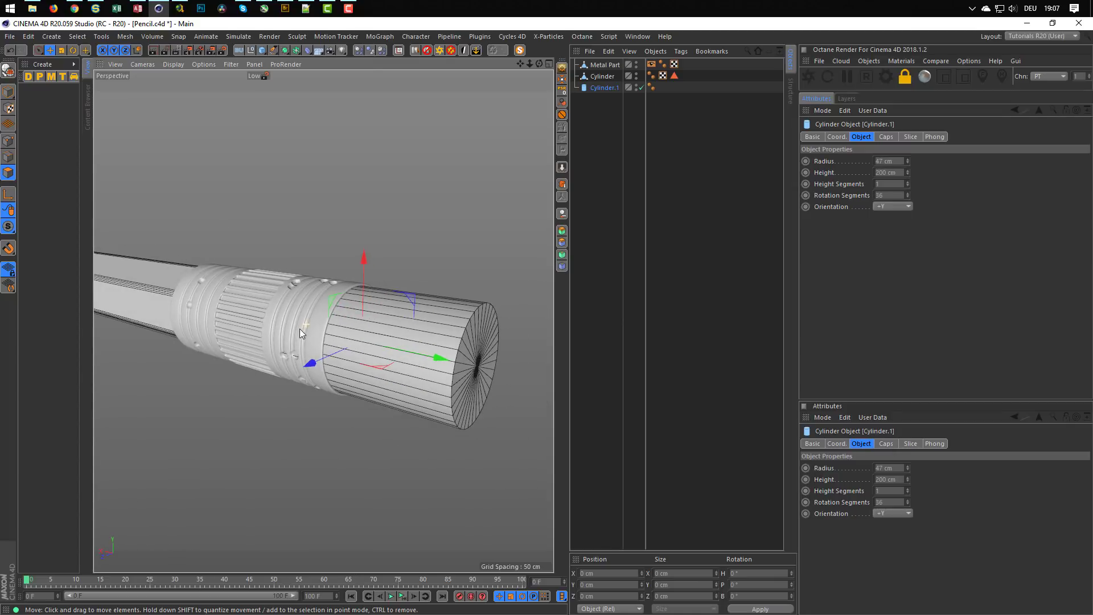
left_click_drag(435, 360, 391, 352)
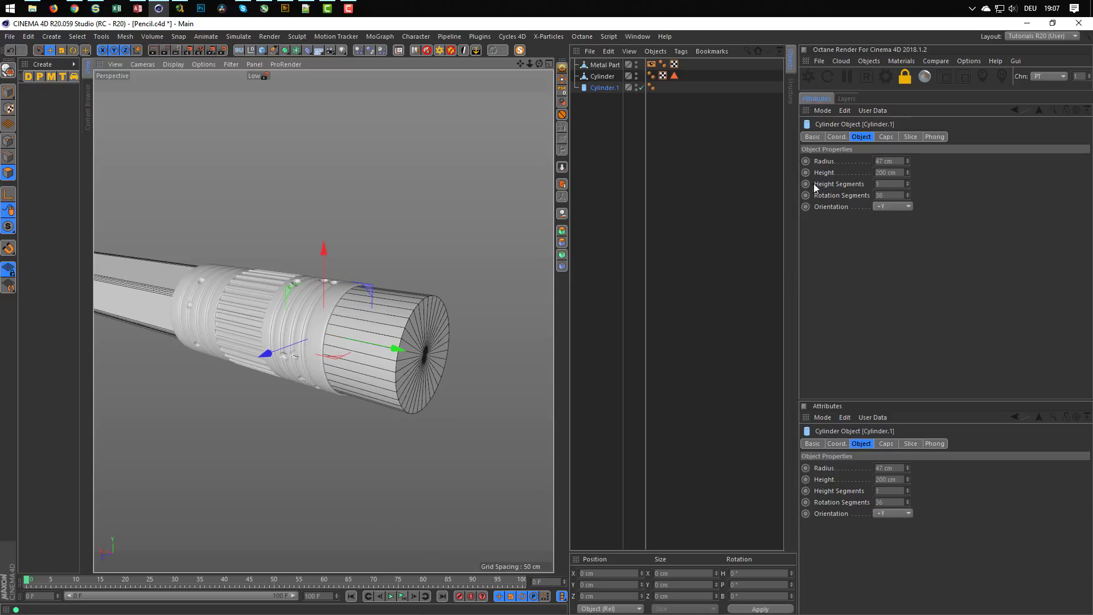
Step: Enable the cap fillet on the new Cylinder and reduce the fillet radius to 8 cm
left_click(884, 137)
left_click(849, 186)
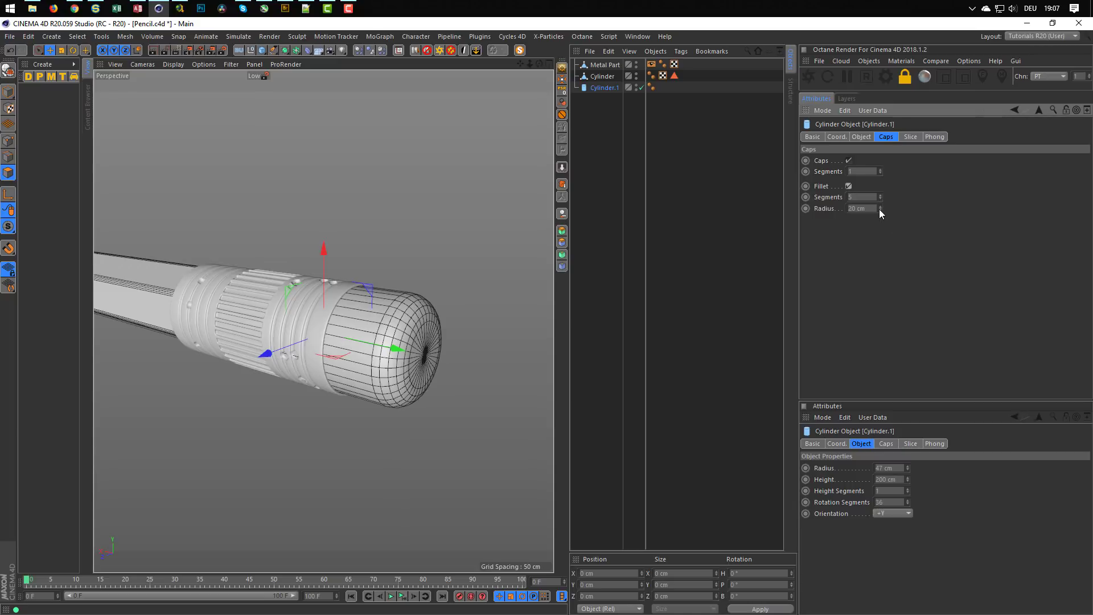
left_click_drag(879, 210, 879, 210)
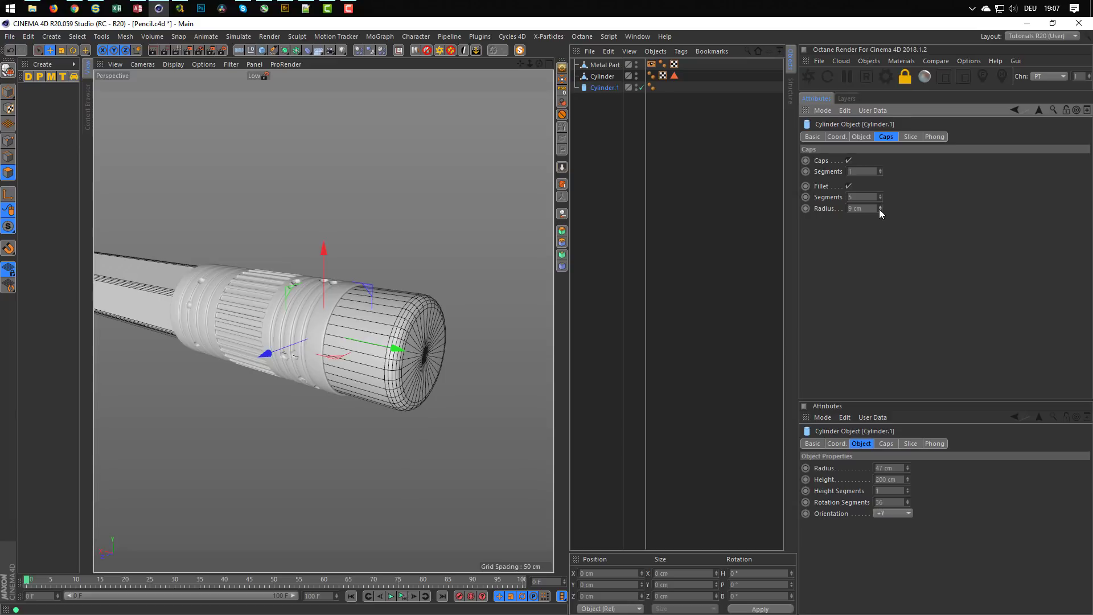
Step: Examine the rounded eraser cylinder and its fit in Metal Part from several angles and distances
mouse_move(325, 388)
left_mouse_down("alt")
mouse_move(293, 363)
mouse_move(334, 393)
mouse_move(398, 375)
mouse_move(319, 373)
mouse_move(341, 363)
mouse_move(334, 374)
left_mouse_up("alt")
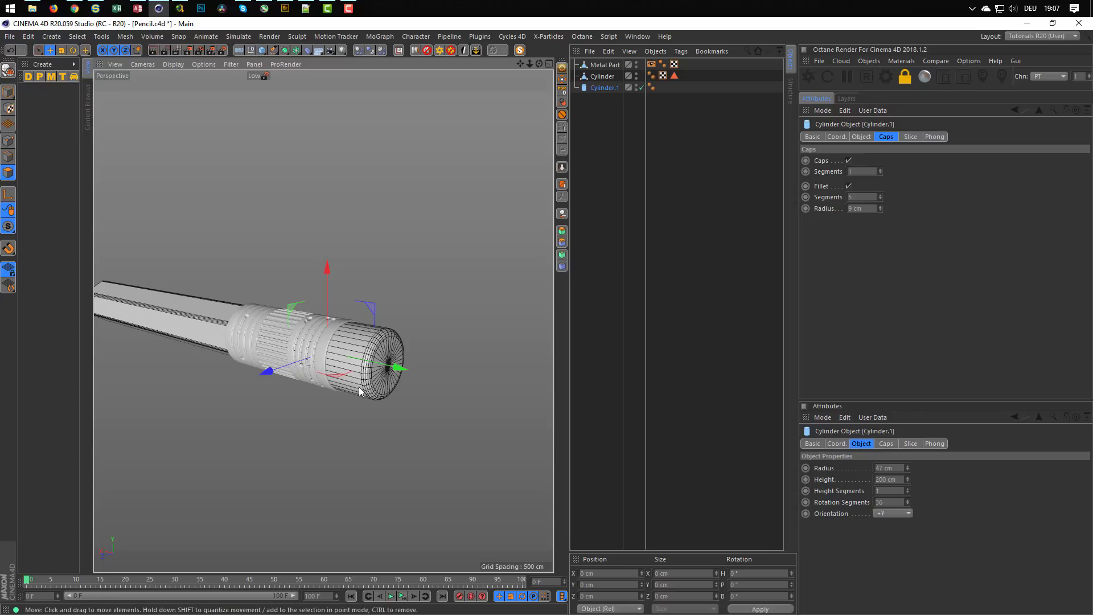
right_click_drag(360, 388, 400, 370, "alt")
mouse_move(400, 370)
left_mouse_down("alt")
mouse_move(445, 387)
mouse_move(396, 350)
left_mouse_up("alt")
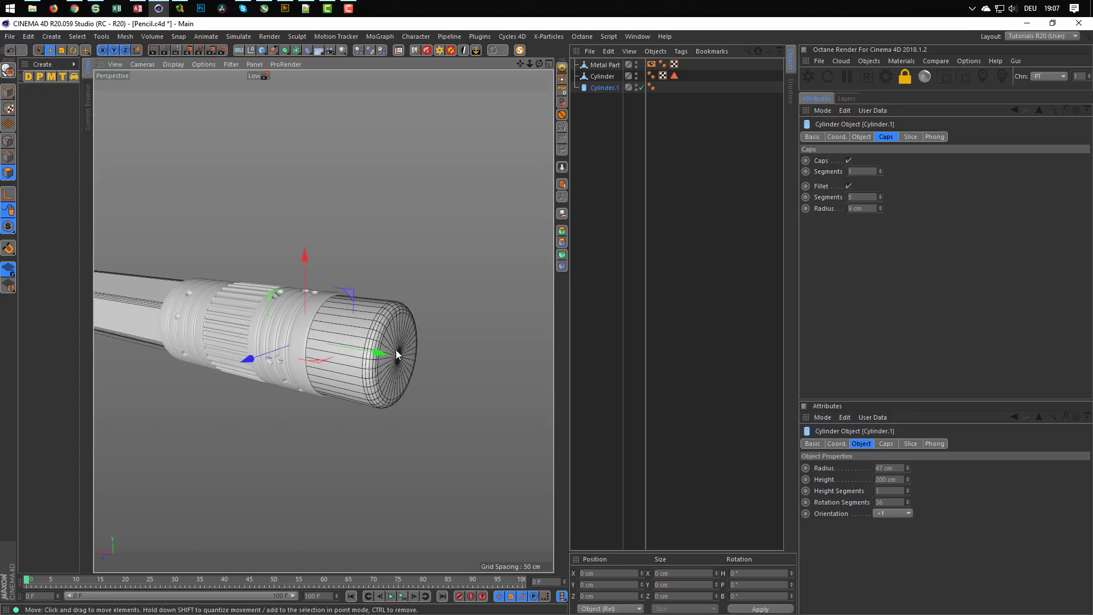
right_click_drag(407, 337, 382, 346, "alt")
left_click_drag(382, 346, 416, 357, "alt")
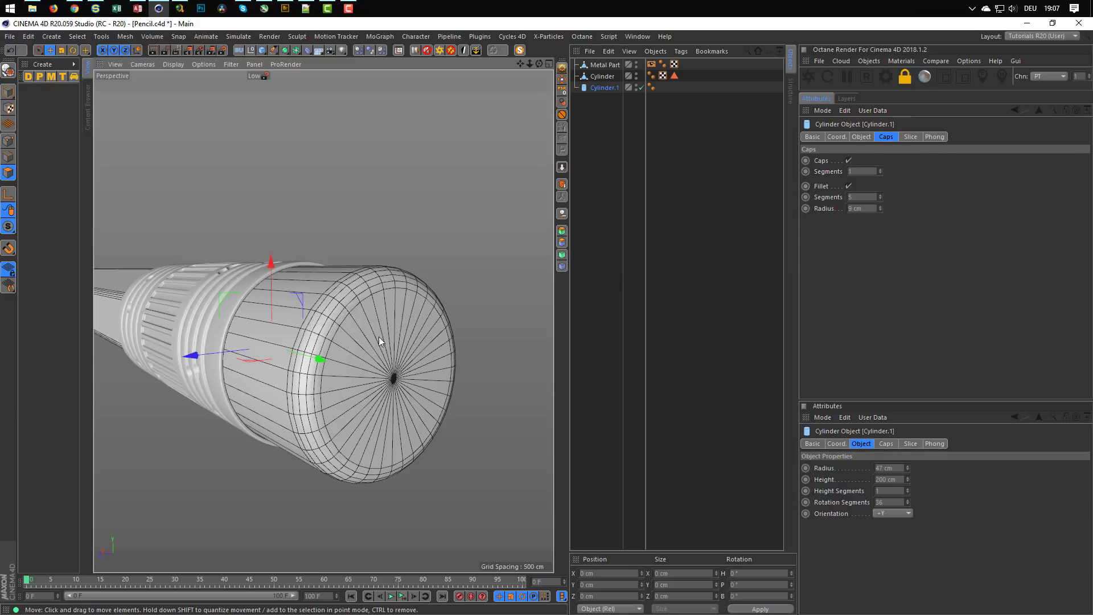
right_click_drag(378, 337, 275, 329, "alt")
mouse_move(275, 329)
left_mouse_down("alt")
mouse_move(334, 374)
mouse_move(371, 354)
mouse_move(340, 354)
mouse_move(289, 294)
mouse_move(279, 298)
left_mouse_up("alt")
right_click_drag(294, 318, 326, 305, "alt")
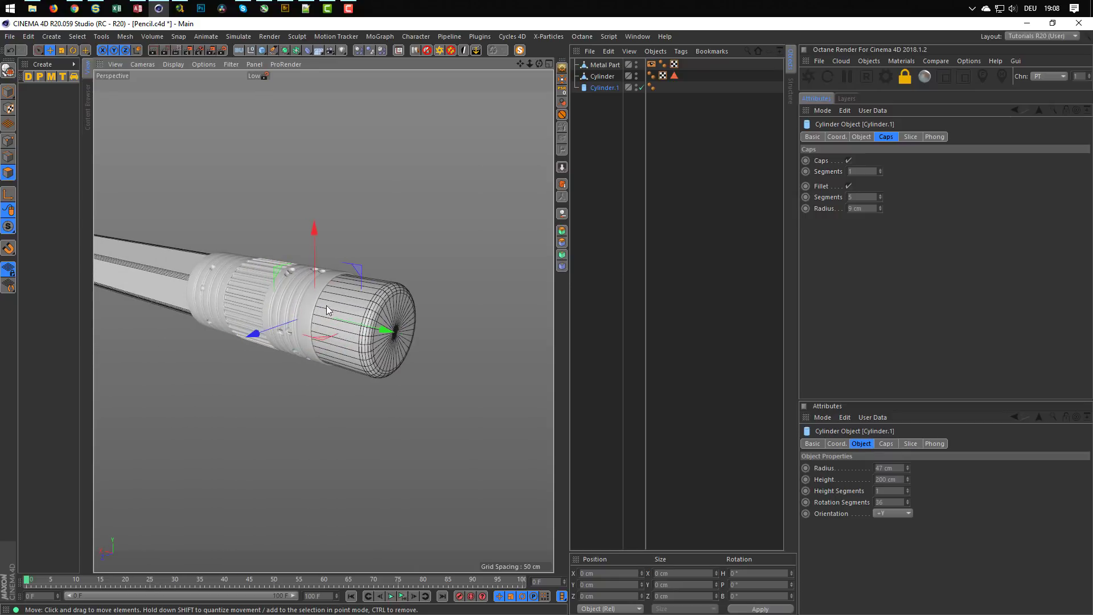
middle_click_drag(356, 308, 349, 342, "alt")
right_click_drag(347, 343, 335, 349, "alt")
mouse_move(334, 349)
middle_mouse_down("alt")
mouse_move(323, 308)
mouse_move(313, 310)
mouse_move(322, 302)
mouse_move(281, 260)
middle_mouse_up("alt")
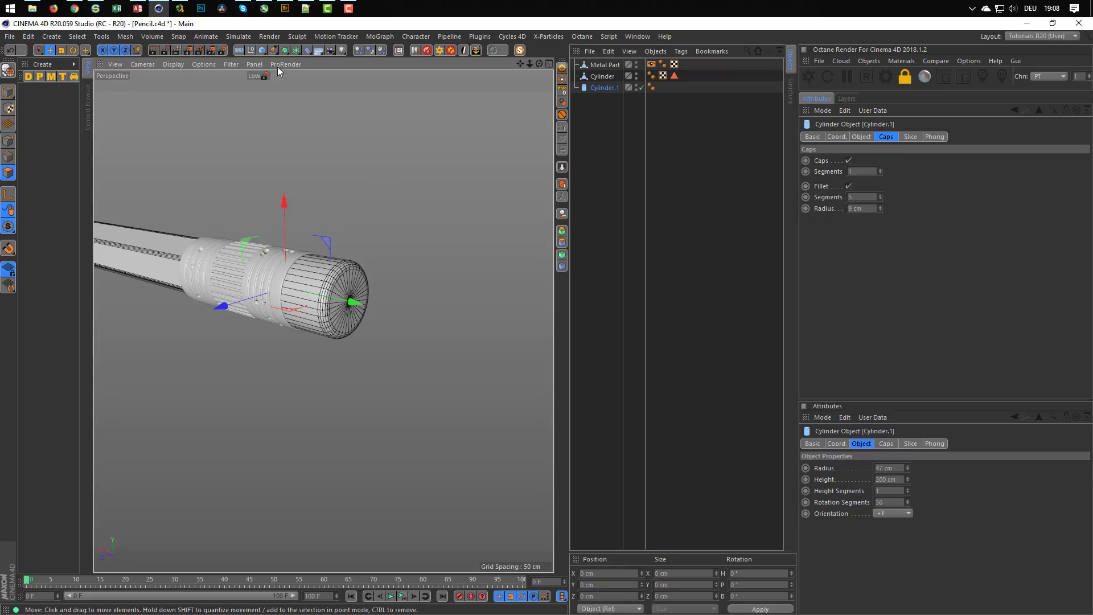
Step: Add a Plane as a floor and scale it up uniformly until it extends far around the pencil
left_click(262, 52)
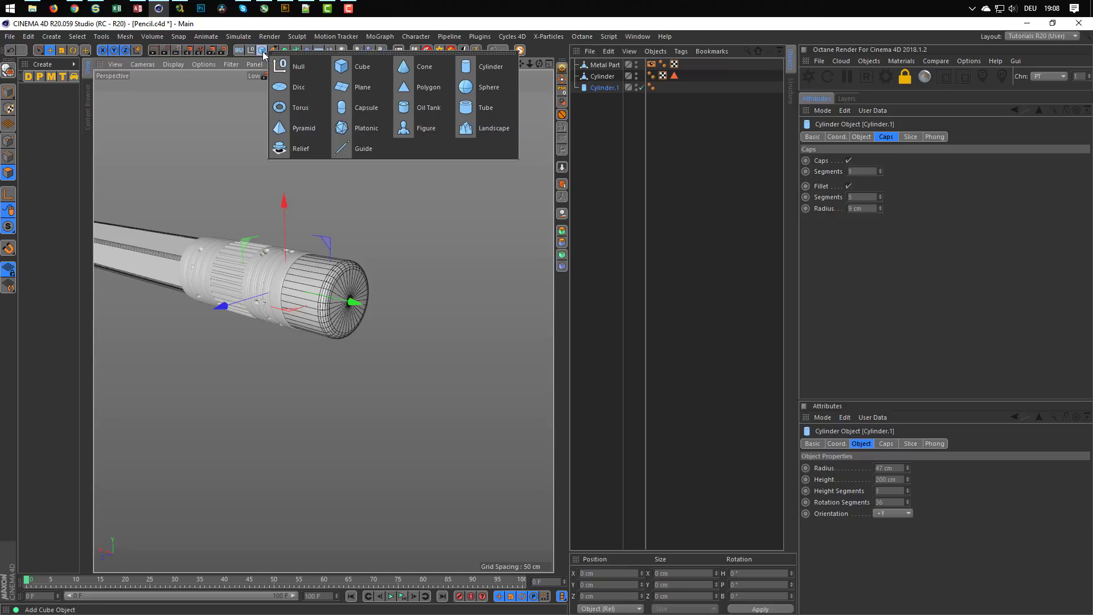
left_click(374, 89)
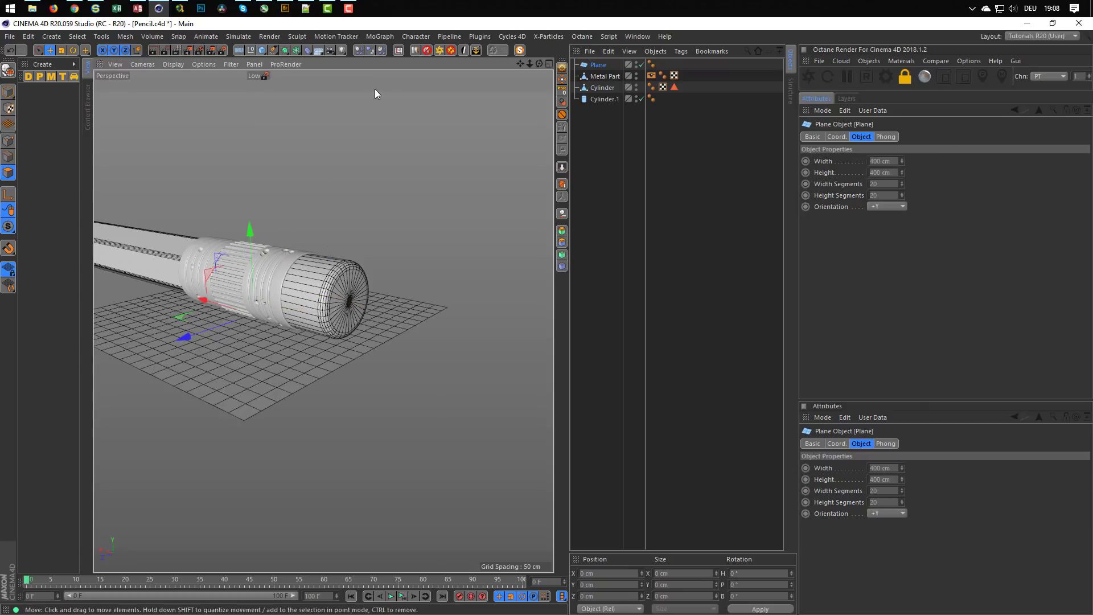
key("t")
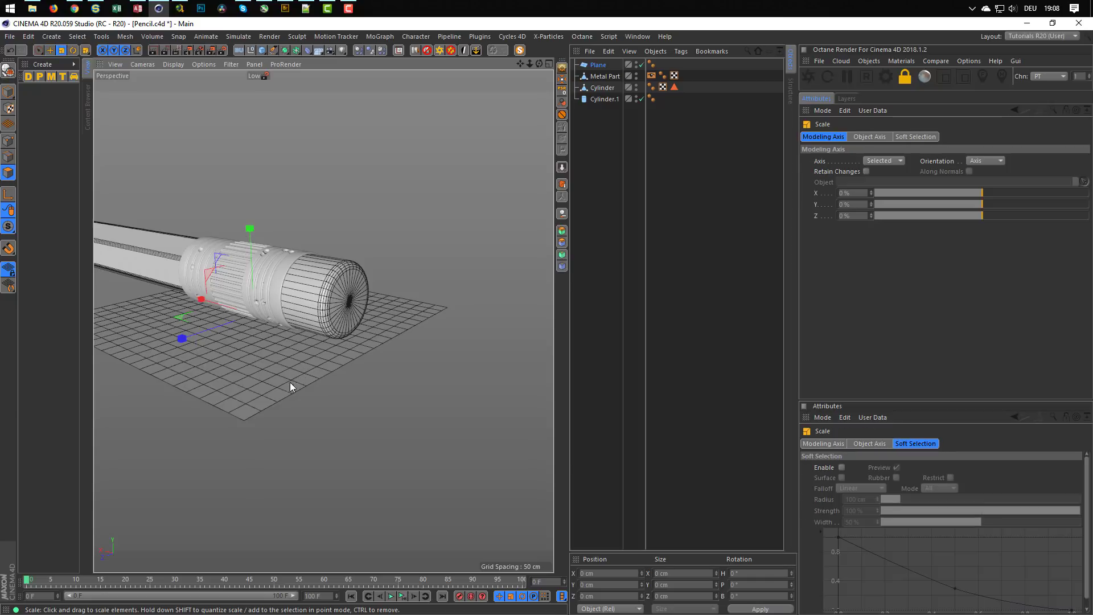
left_click_drag(289, 381, 550, 390)
right_click_drag(273, 386, 252, 391, "alt")
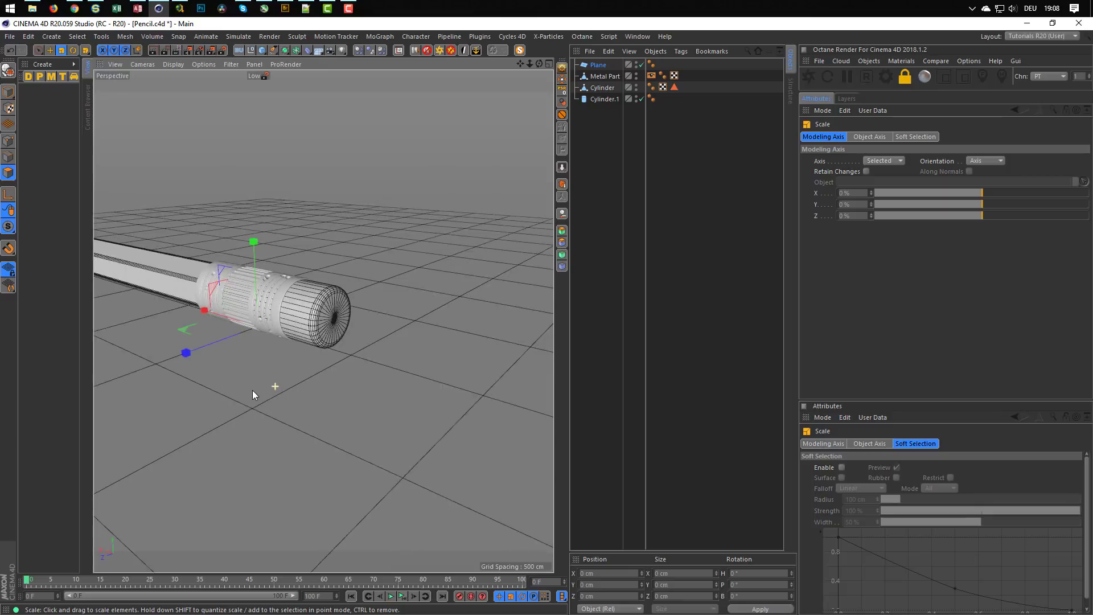
middle_click_drag(253, 391, 260, 348, "alt")
right_click_drag(261, 349, 248, 352, "alt")
left_click_drag(249, 352, 246, 327, "alt")
right_click_drag(247, 328, 279, 313, "alt")
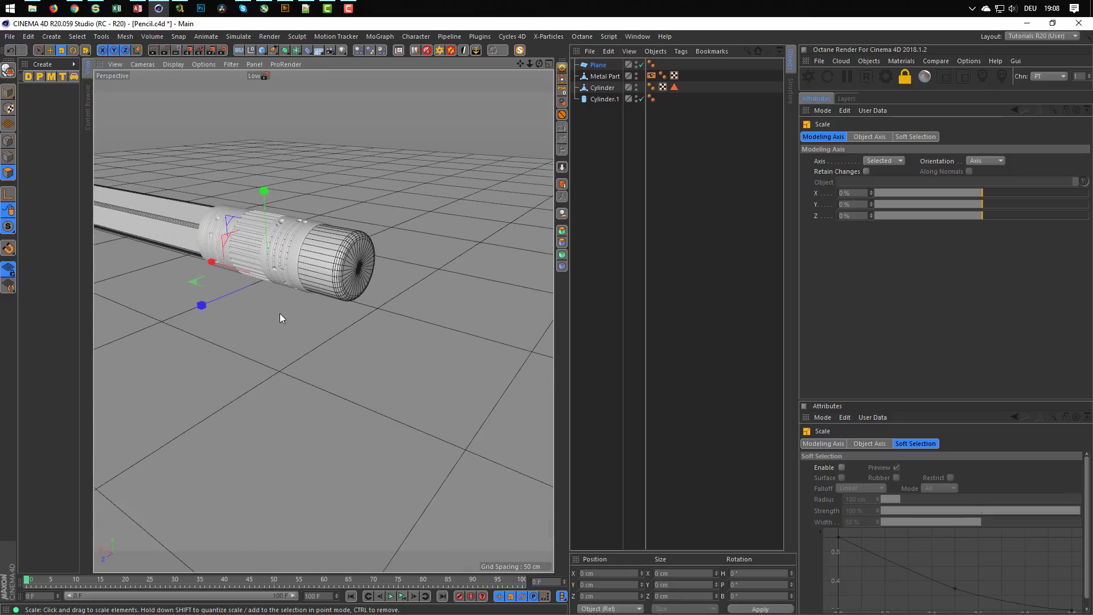
middle_click_drag(279, 313, 240, 384, "alt")
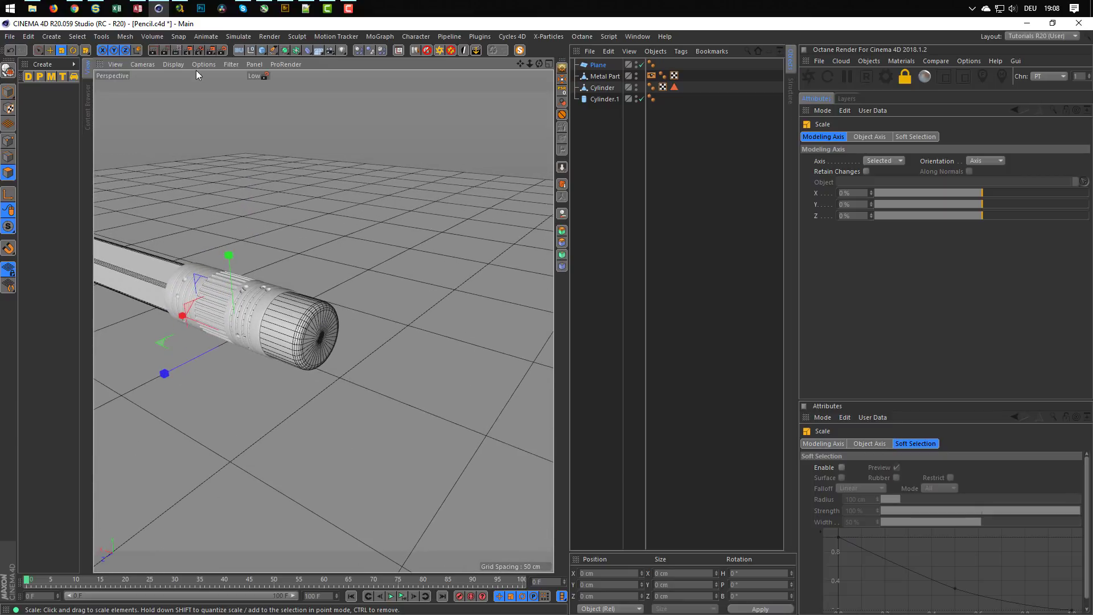
Step: Set the render output width to 1280 pixels without locked ratio for the Low through Octane presets, then restore Lock Ratio
left_click(221, 50)
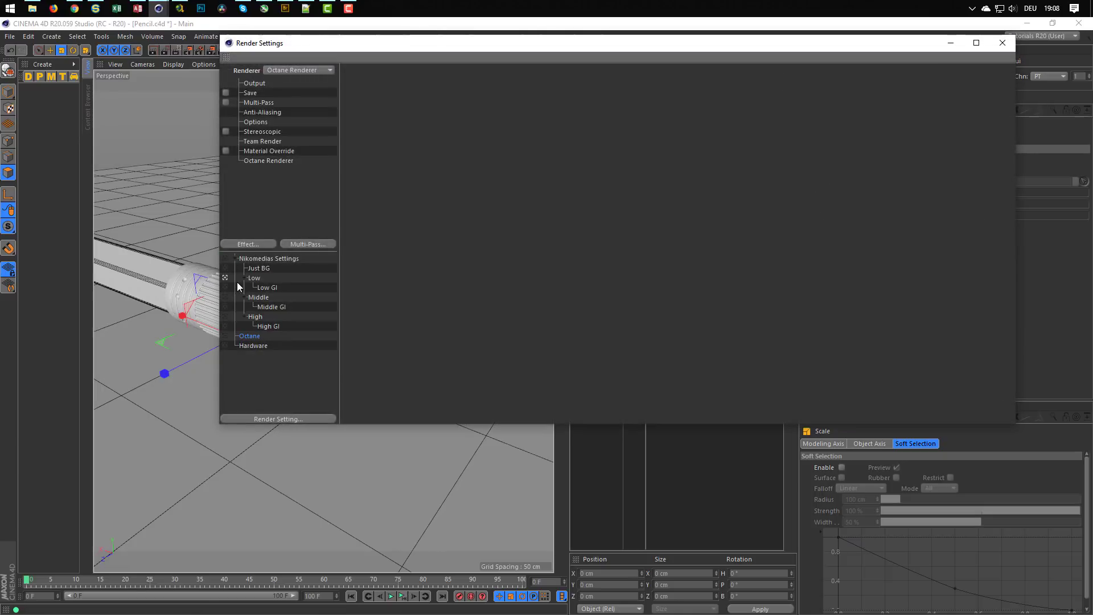
left_click(254, 278)
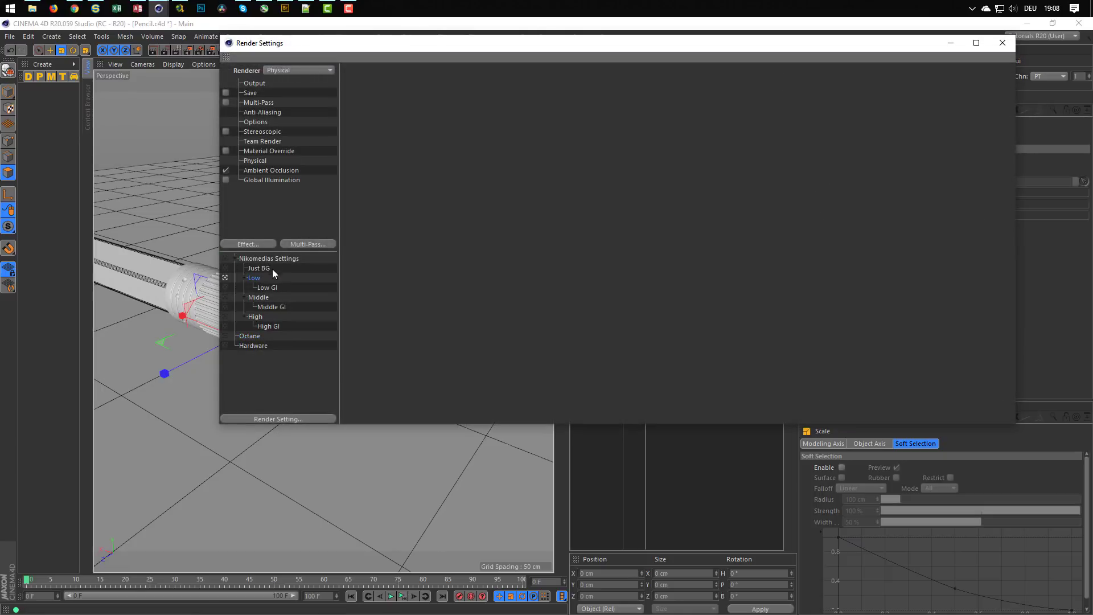
left_click(251, 336, "shift")
left_click(264, 82)
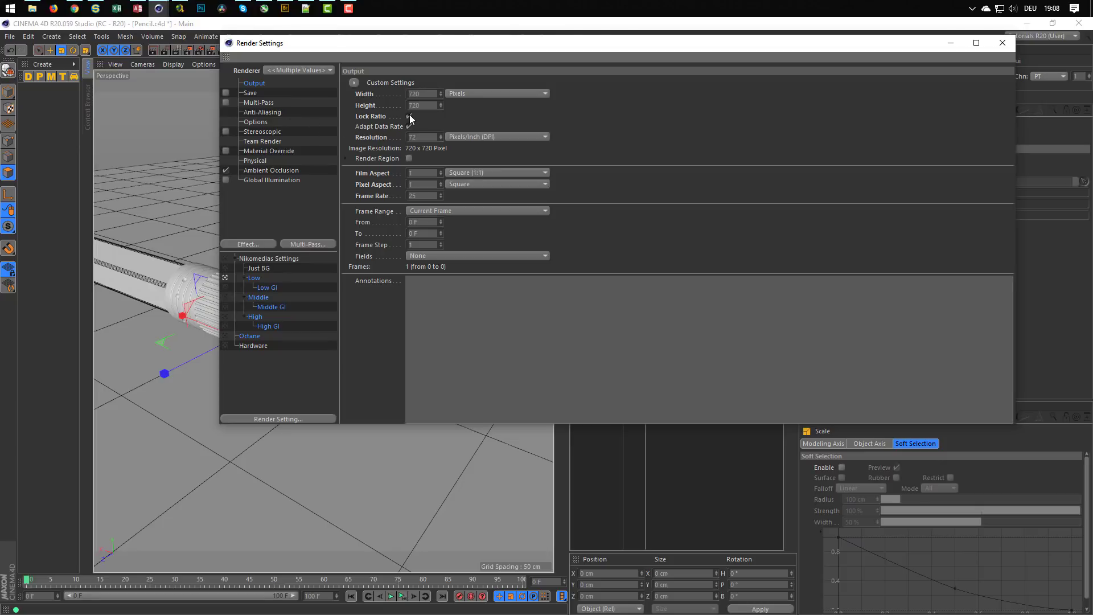
left_click(409, 116)
left_click(421, 93)
type("1280")
key("Return")
left_click(409, 116)
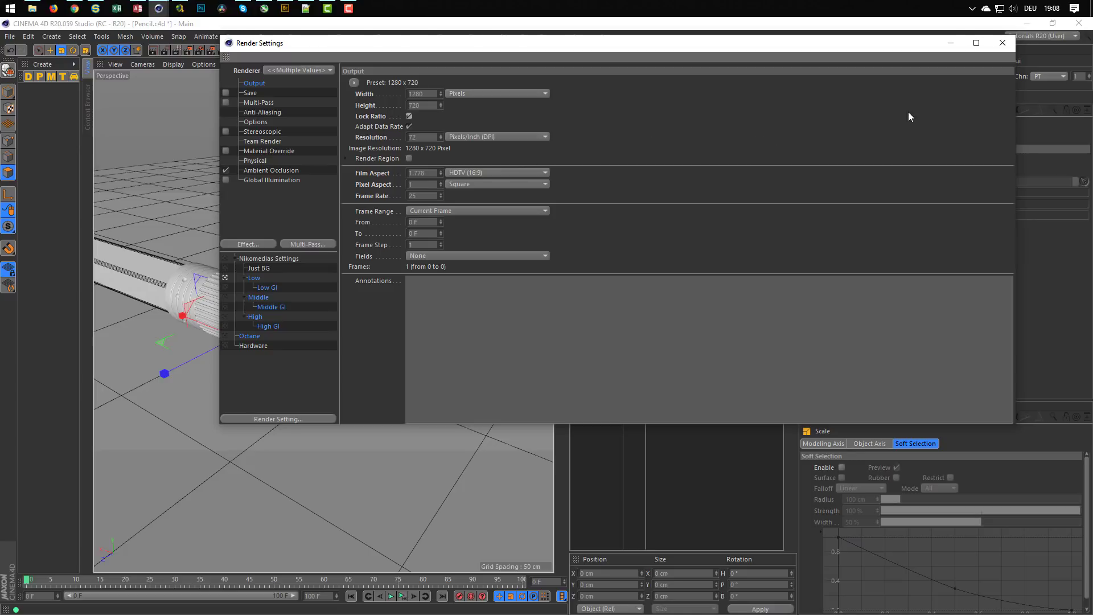
left_click(998, 48)
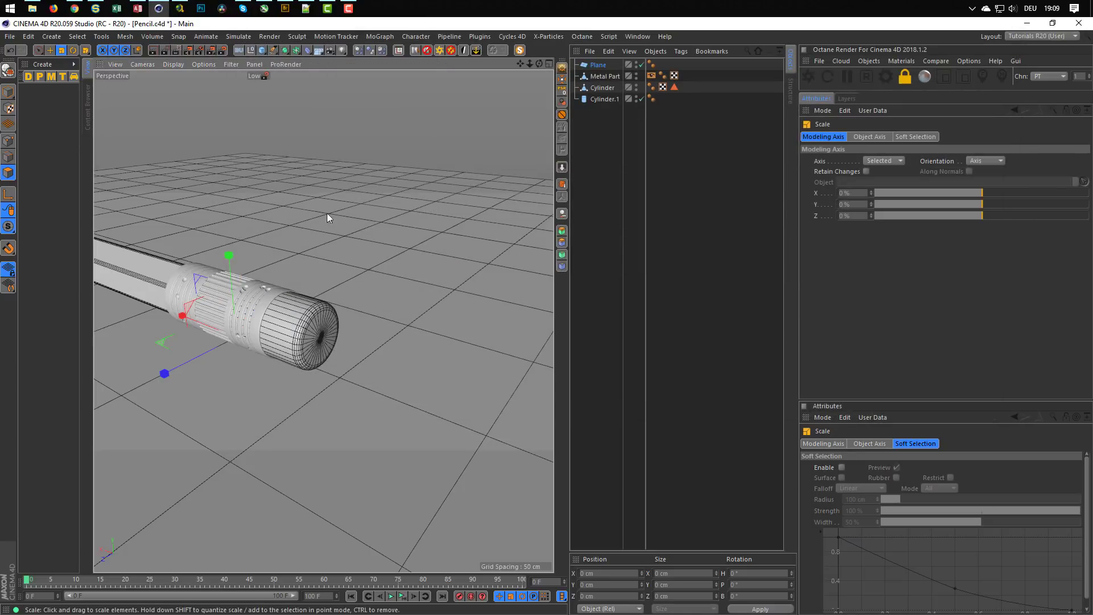
Step: Set the perspective viewport's tinted safe-frame border opacity to 90%
key("ctrl+d")
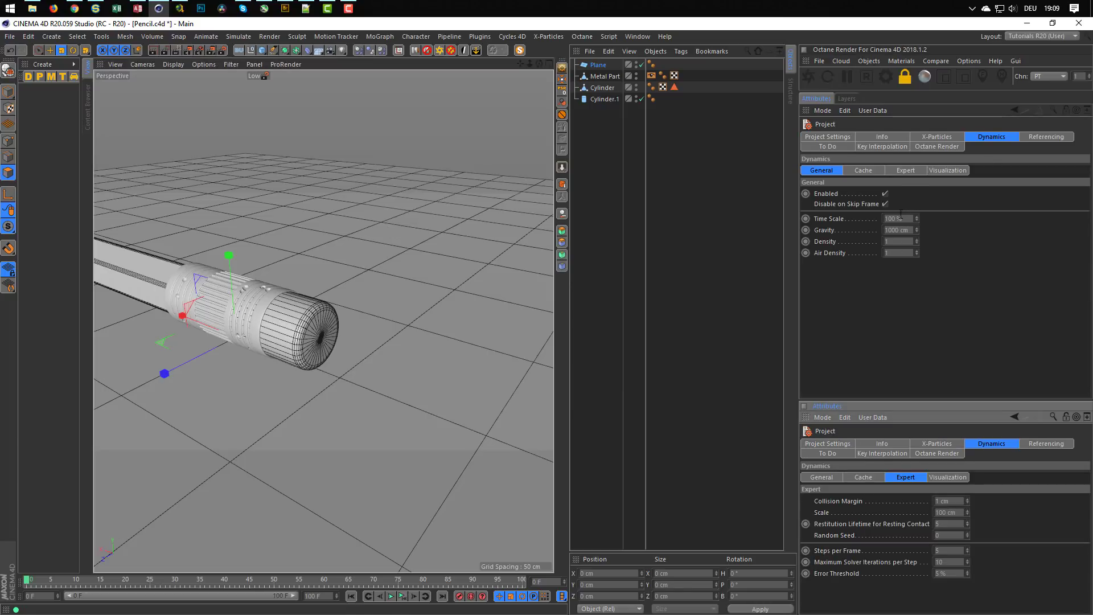
key("shift+v")
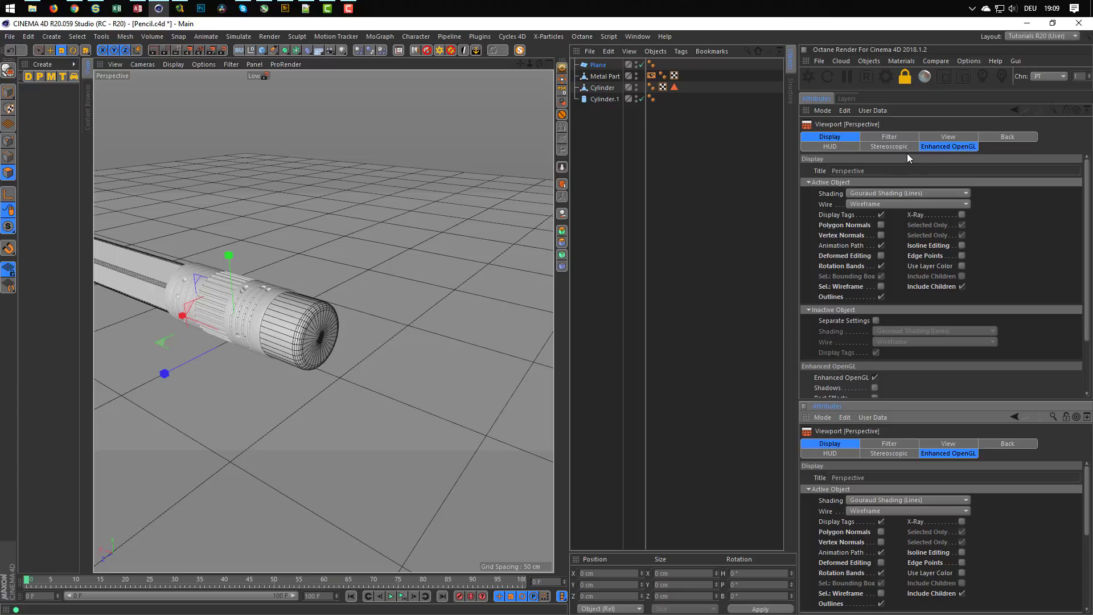
left_click(965, 136)
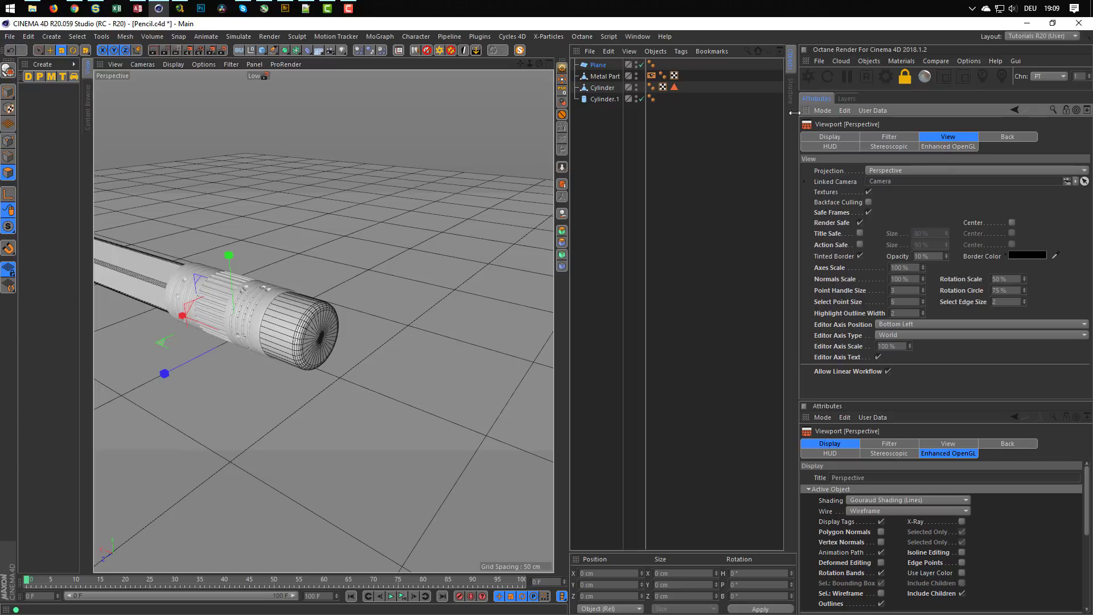
left_click(932, 257)
type("90")
key("Return")
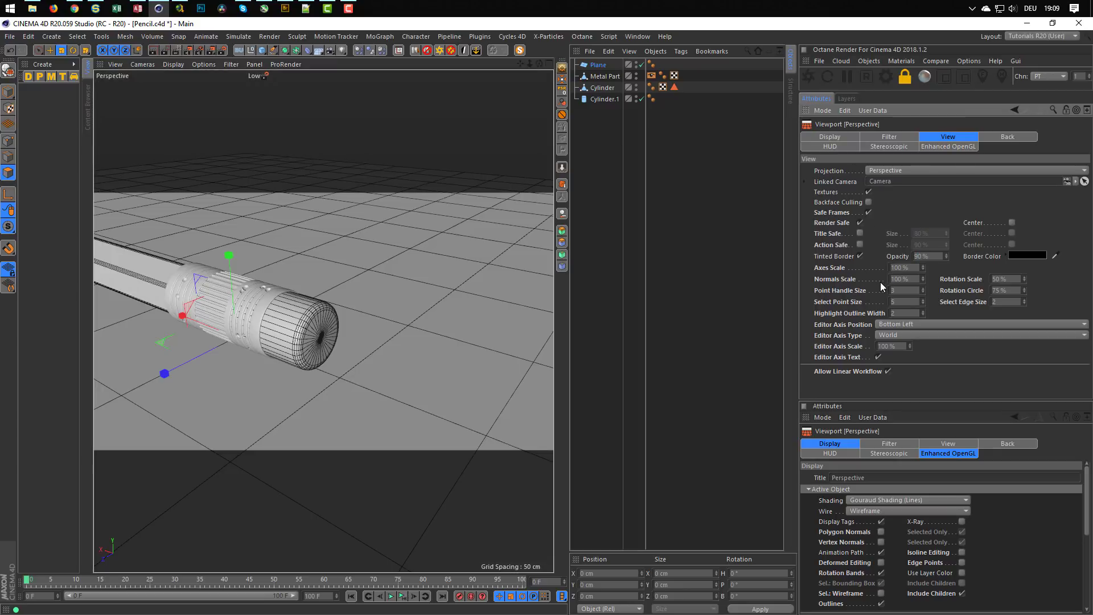
Step: Scale the floor plane down uniformly to about 2688 cm in width and height
middle_click_drag(286, 328, 286, 276, "alt")
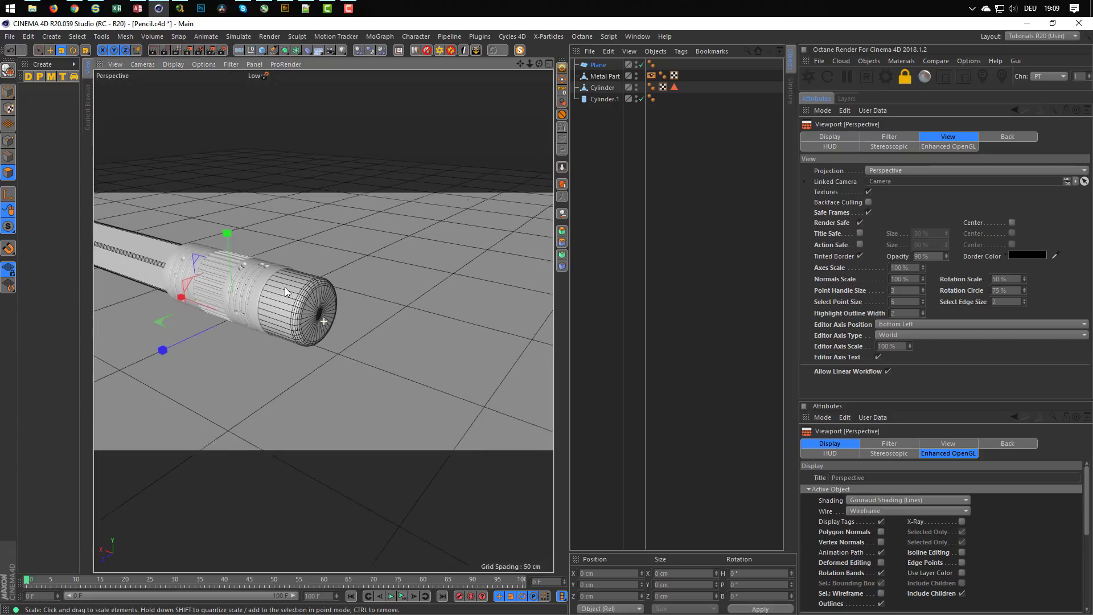
right_click_drag(286, 277, 303, 280, "alt")
middle_click_drag(303, 279, 313, 279, "alt")
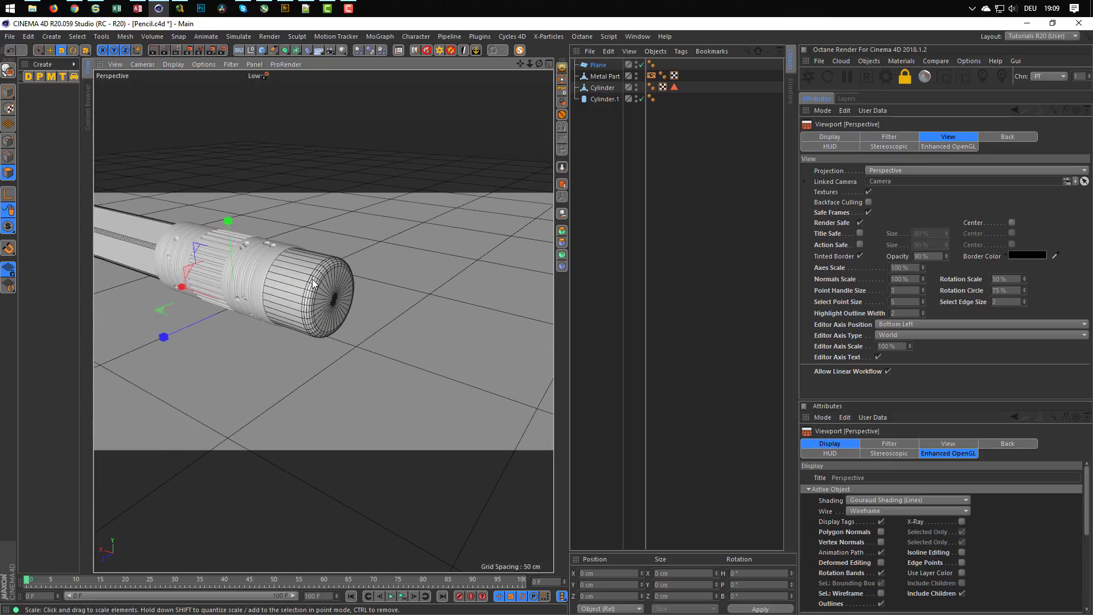
mouse_move(313, 279)
left_mouse_down("alt")
mouse_move(325, 294)
mouse_move(307, 277)
left_mouse_up("alt")
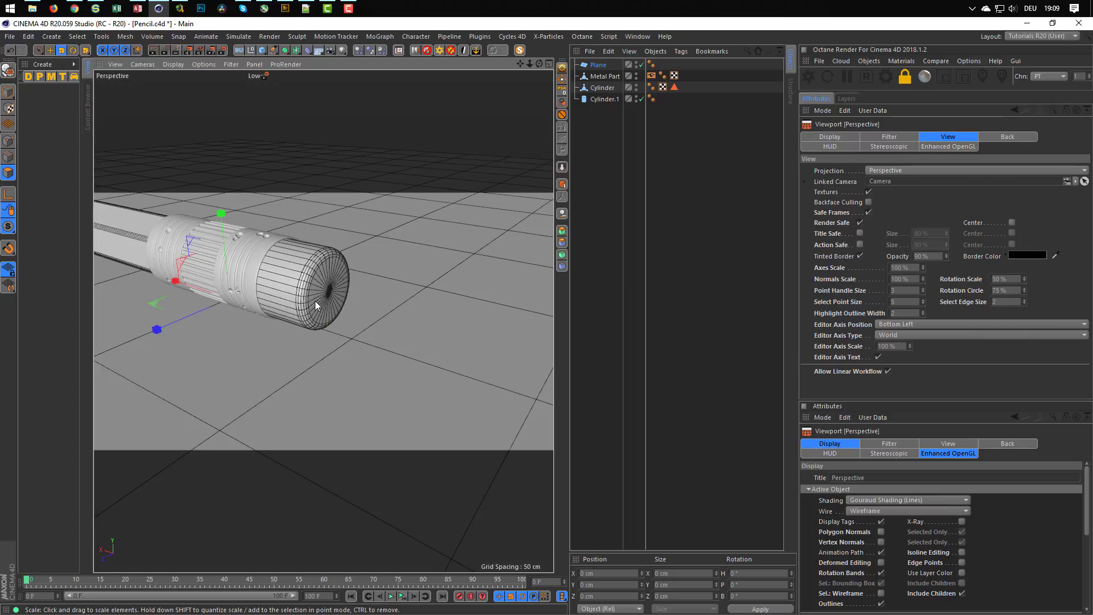
right_click_drag(316, 302, 301, 305, "alt")
middle_click_drag(329, 315, 319, 319, "alt")
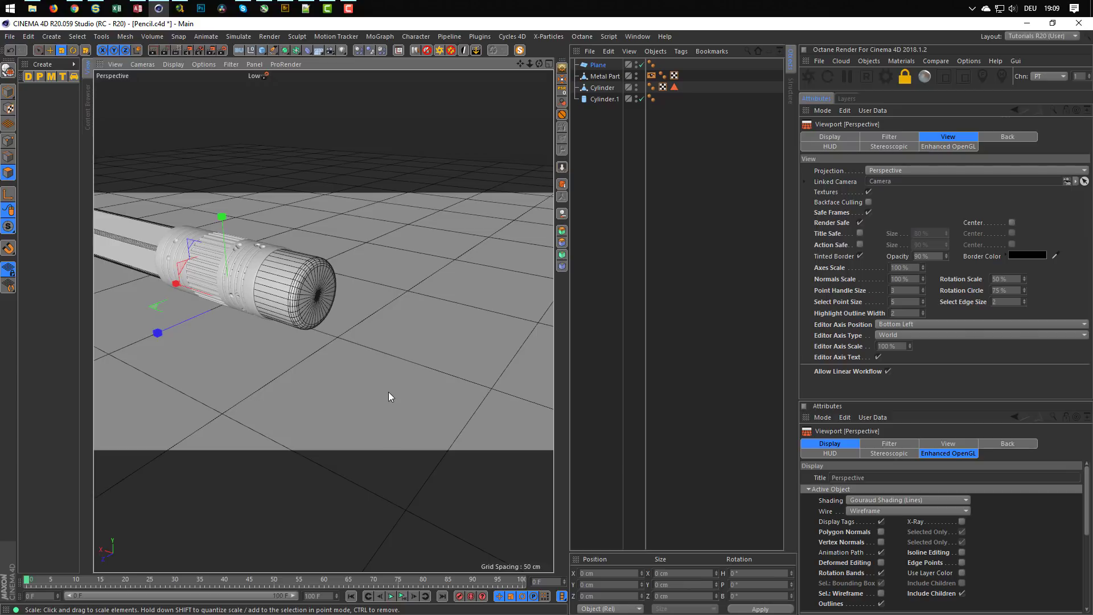
left_click_drag(389, 397, 241, 411)
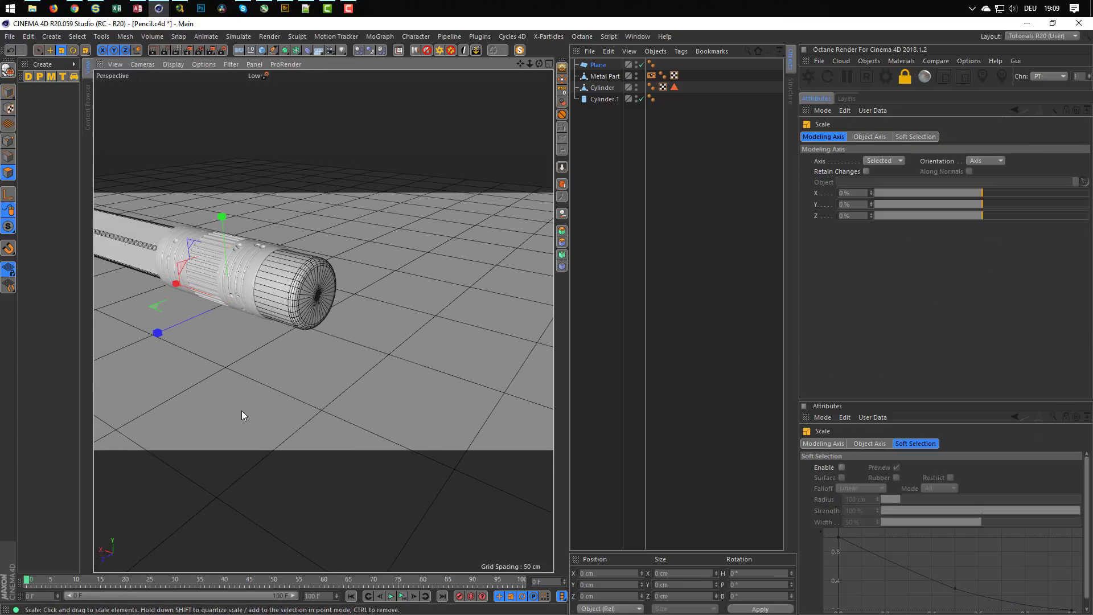
Step: Reposition the floor plane beneath the pencil and frame the free area in front of the eraser
key("e")
left_click_drag(196, 290, 189, 352)
middle_click_drag(350, 395, 347, 354, "alt")
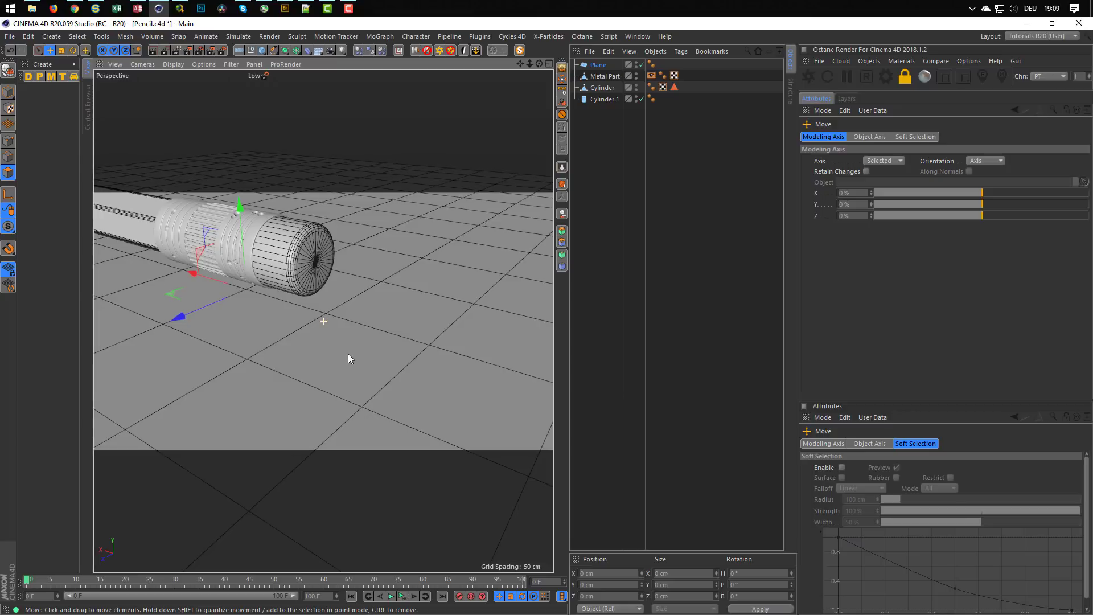
left_click_drag(348, 353, 353, 340, "alt")
middle_click_drag(353, 340, 337, 392, "alt")
mouse_move(337, 391)
left_mouse_down("alt")
mouse_move(343, 341)
mouse_move(325, 374)
mouse_move(333, 334)
mouse_move(320, 360)
mouse_move(302, 317)
left_mouse_up("alt")
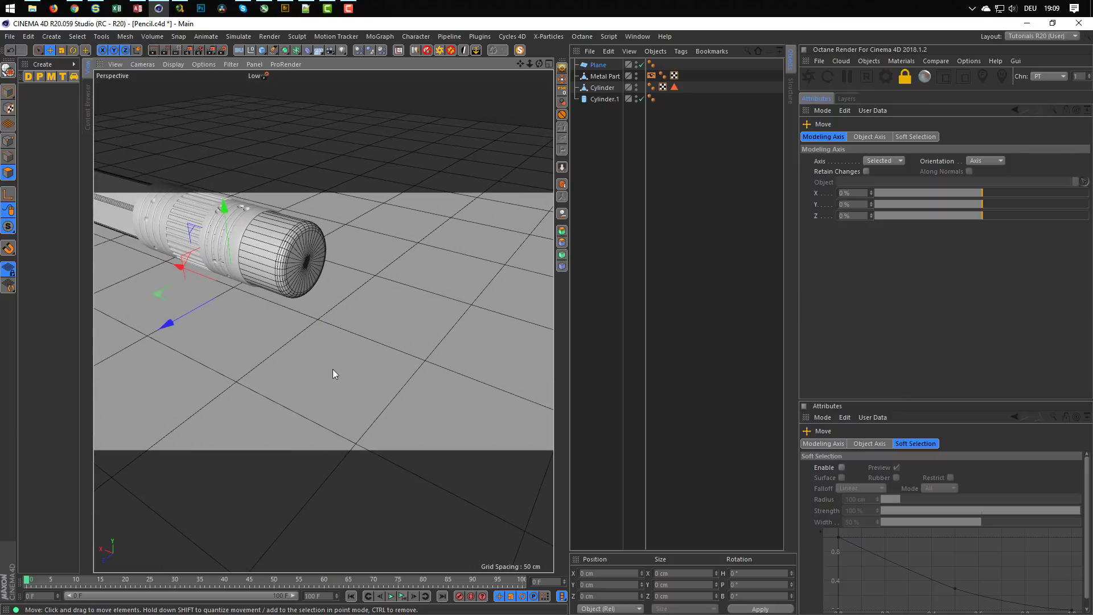
mouse_move(318, 356)
left_mouse_down("alt")
mouse_move(330, 323)
mouse_move(300, 350)
mouse_move(333, 337)
mouse_move(305, 362)
mouse_move(314, 340)
left_mouse_up("alt")
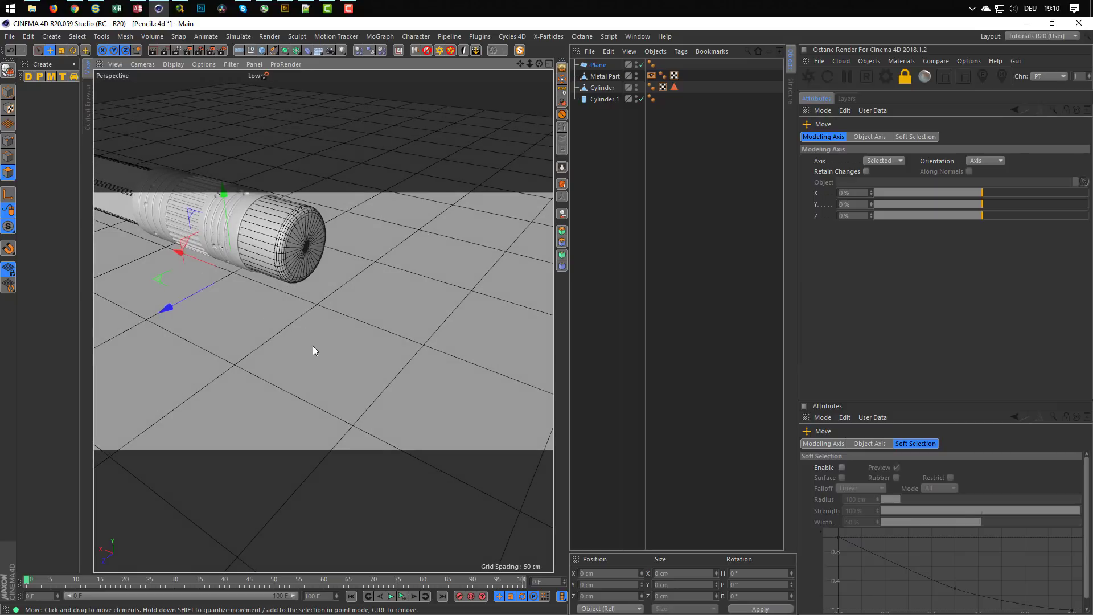
Step: Move Plane to the end of the object hierarchy and make it editable
left_click_drag(599, 66, 600, 179)
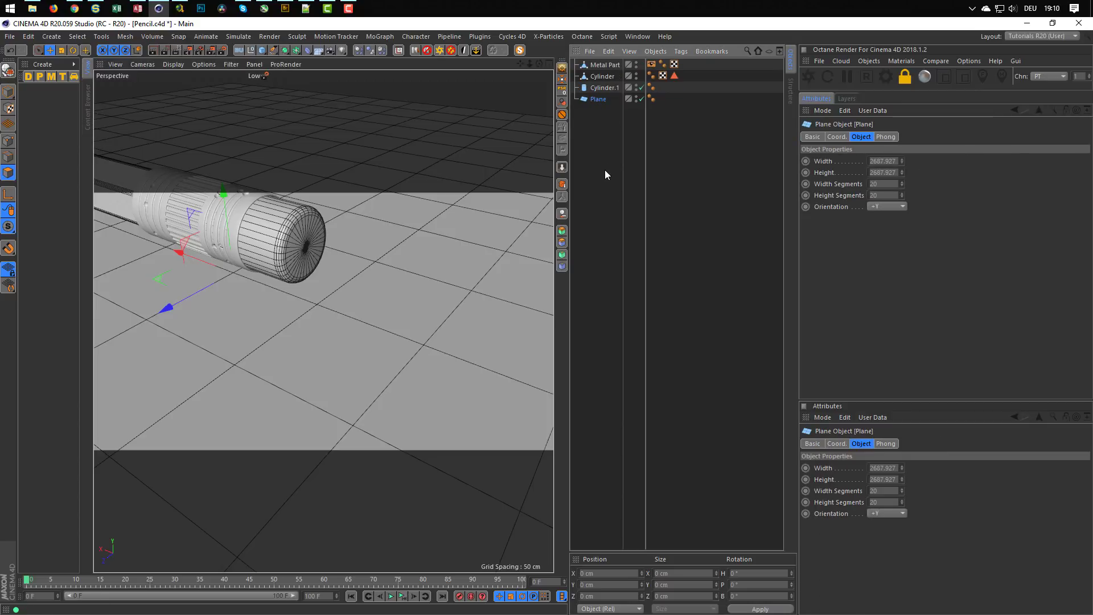
key("c")
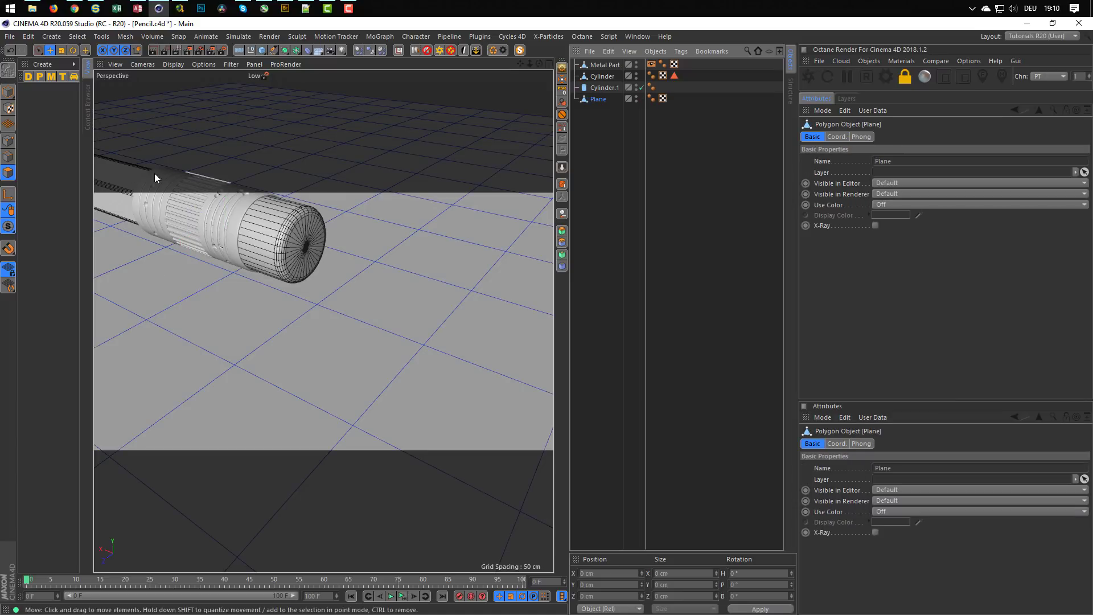
Step: Inset the floor polygon in front of the eraser by 16.5 cm with Extrude Inner
left_click(327, 366)
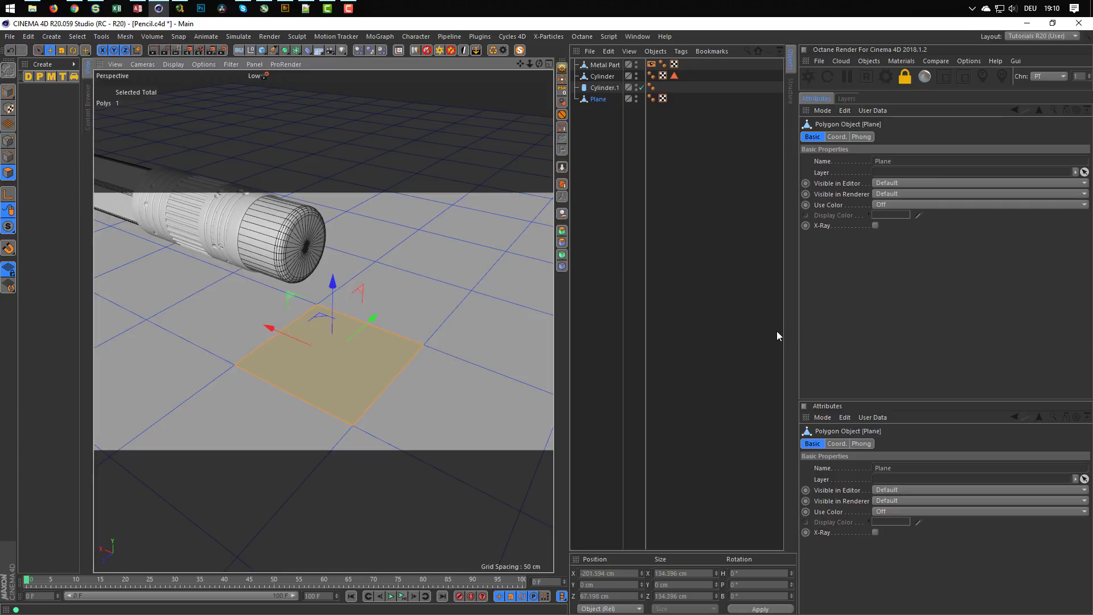
key("i")
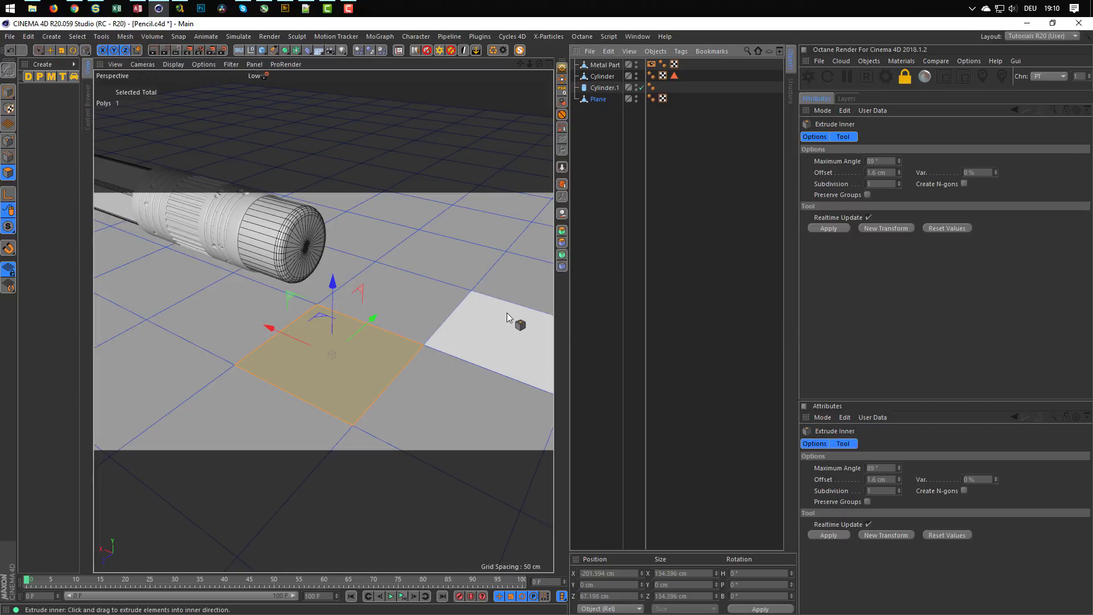
left_click_drag(506, 313, 463, 313)
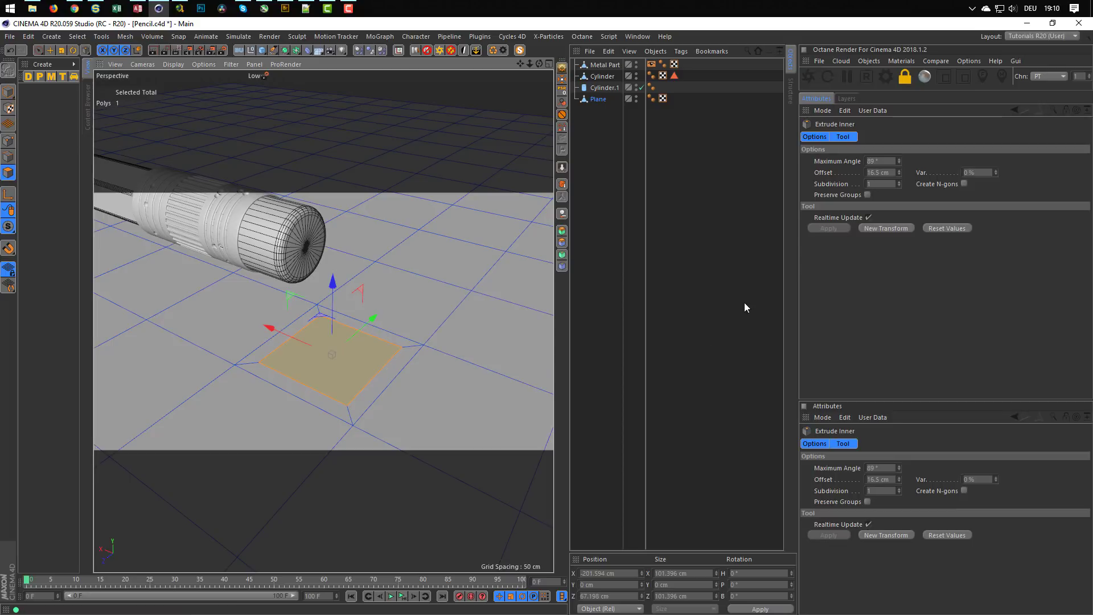
Step: Weld the four corner points of the inset floor polygon into one point at its centre
left_click(8, 141)
key("space")
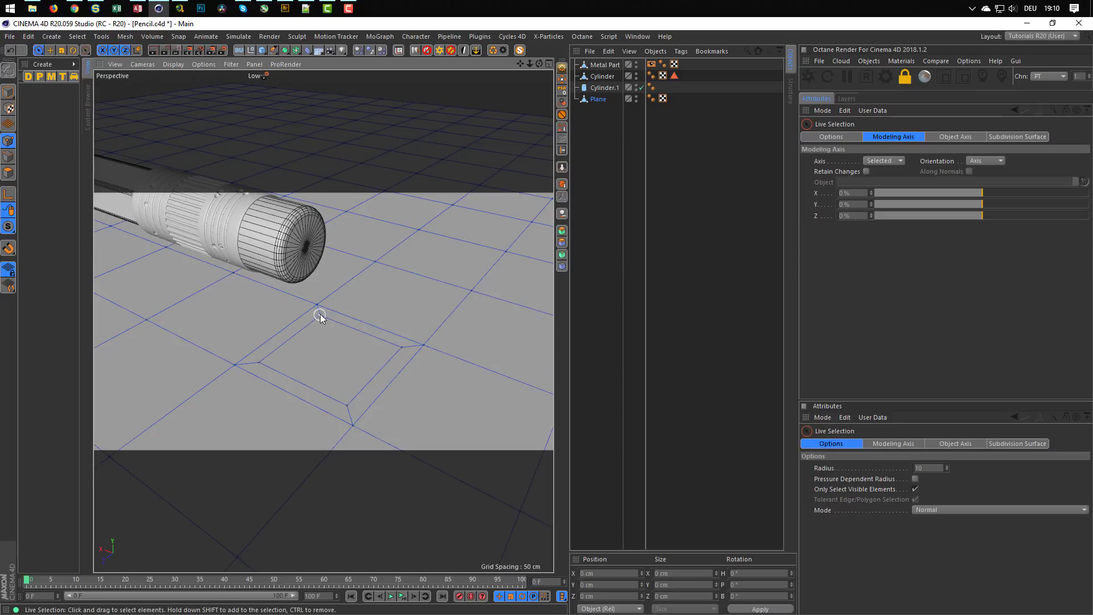
left_click(320, 315)
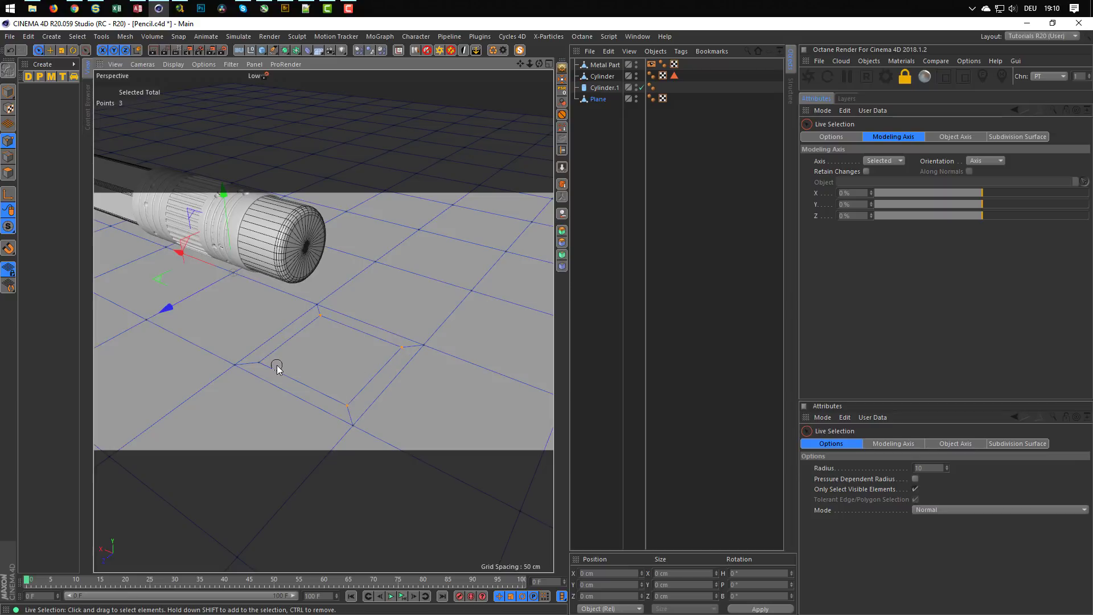
left_click(259, 362, "shift")
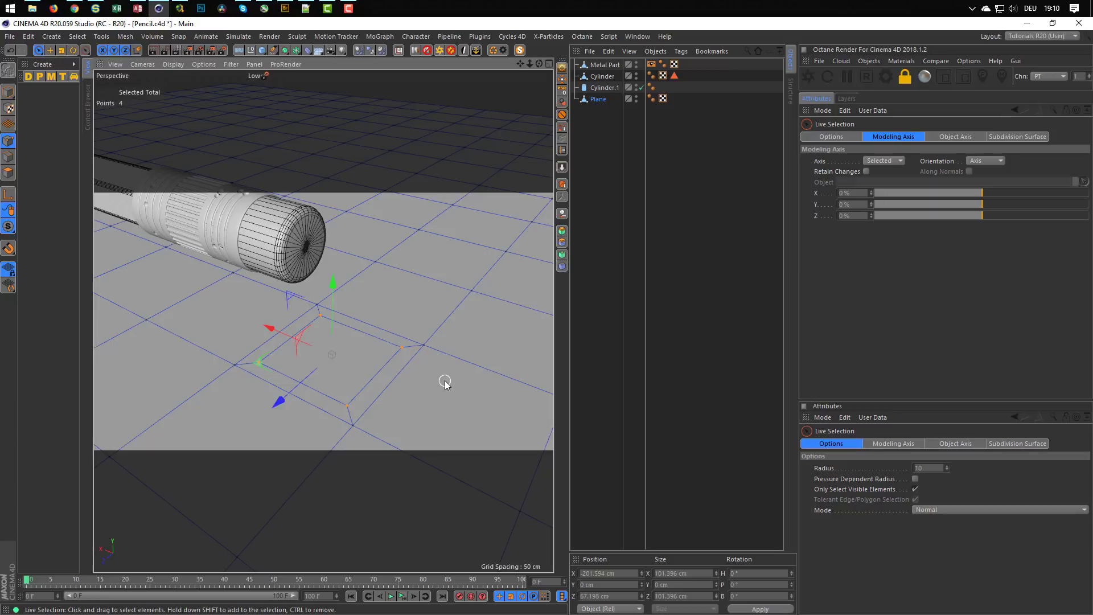
key("m")
key("q")
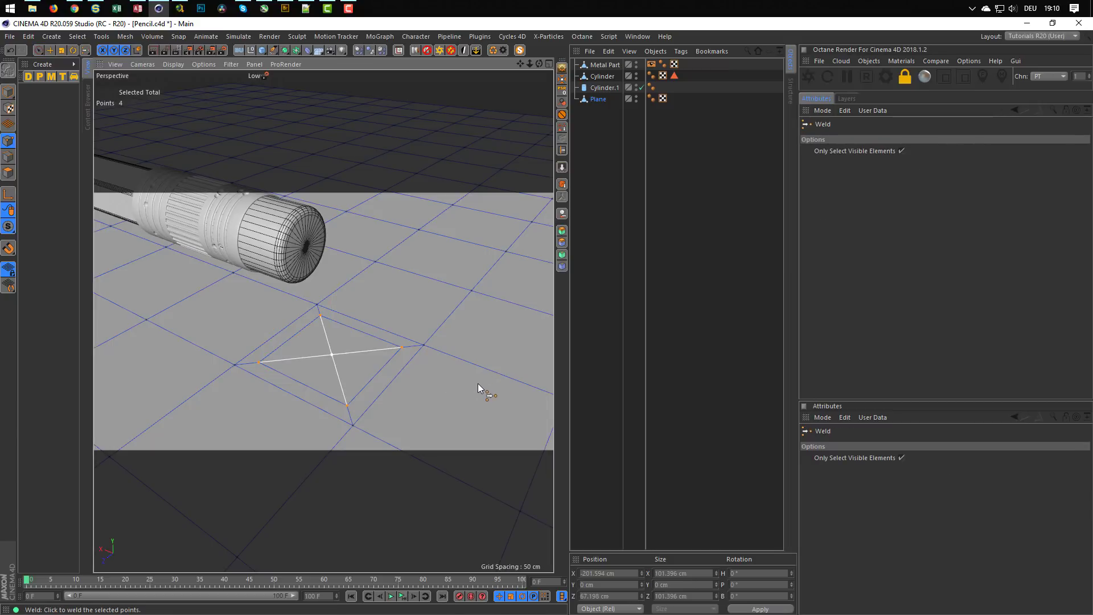
left_click(477, 383)
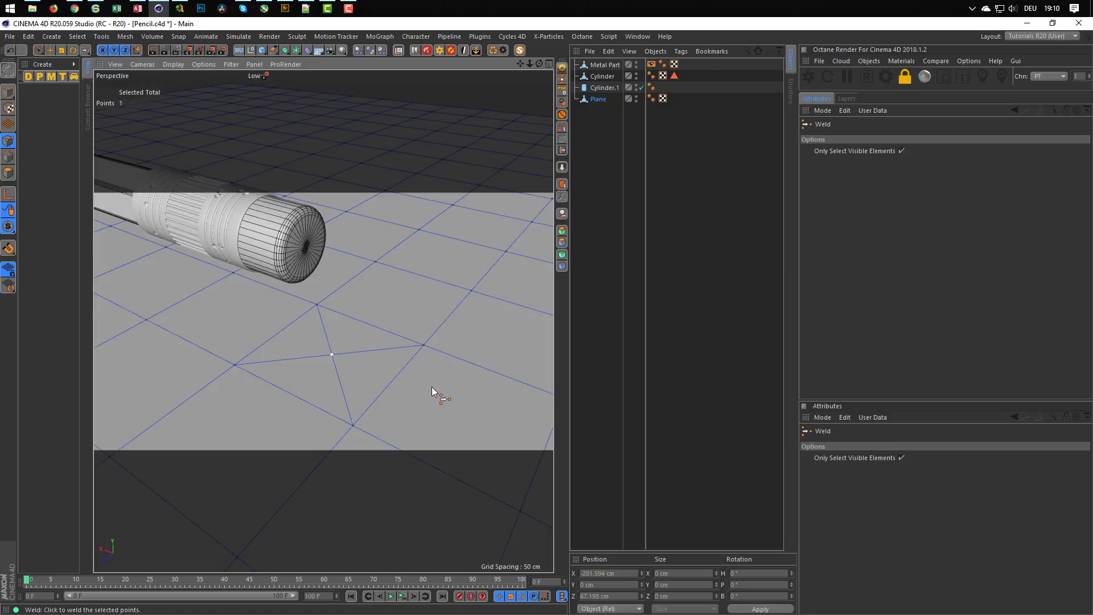
Step: Bevel the welded centre point into a circle with 50 cm offset, subdivision 8 and -100% depth
key("m")
key("s")
left_click_drag(431, 400, 466, 401)
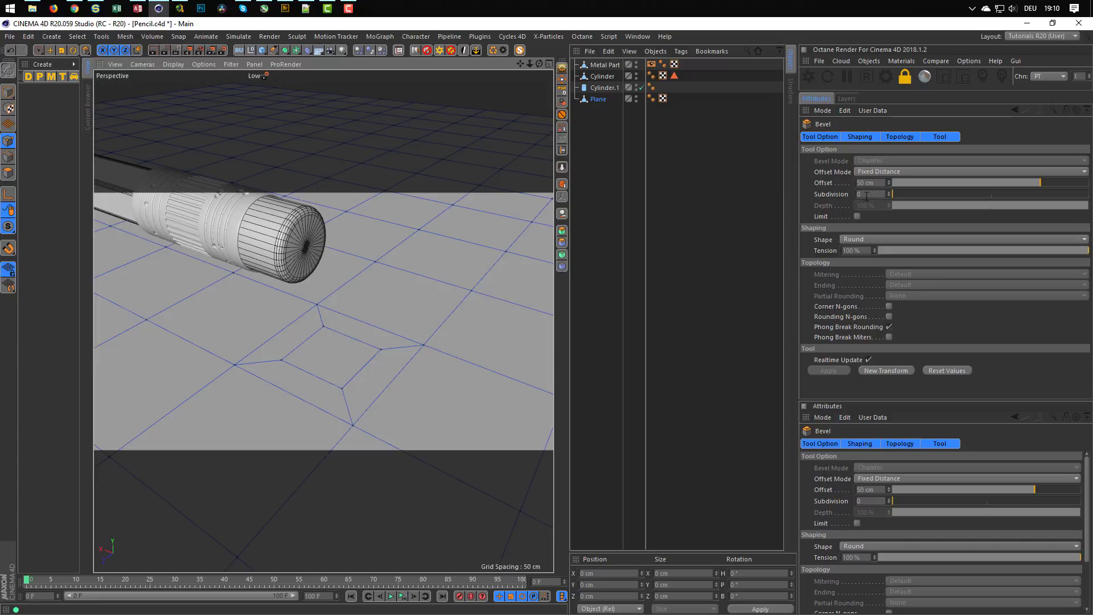
left_click(888, 192)
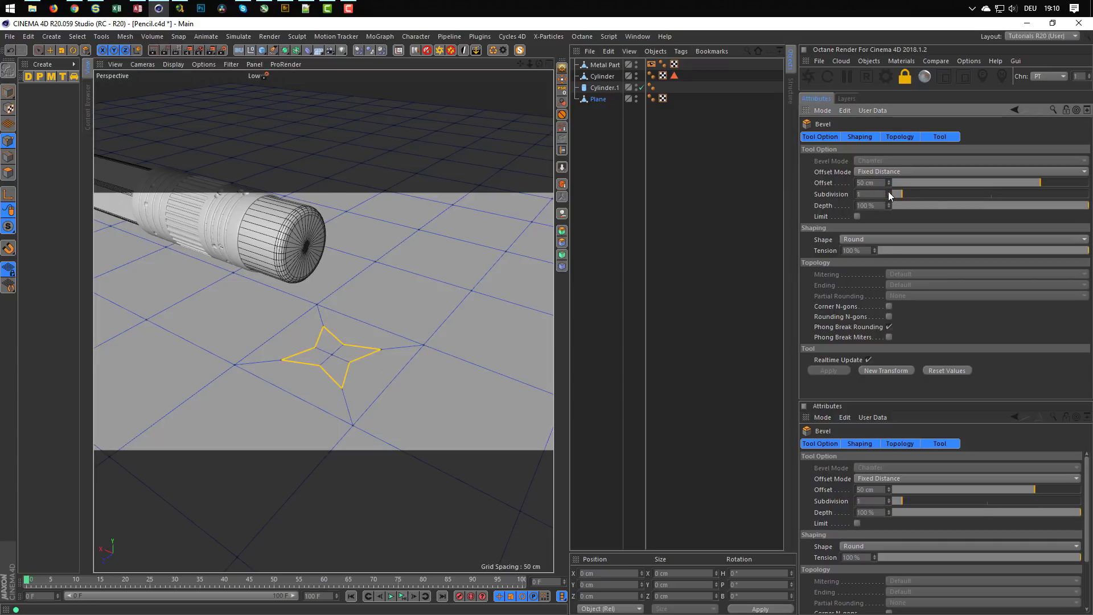
left_click_drag(1037, 204, 837, 206)
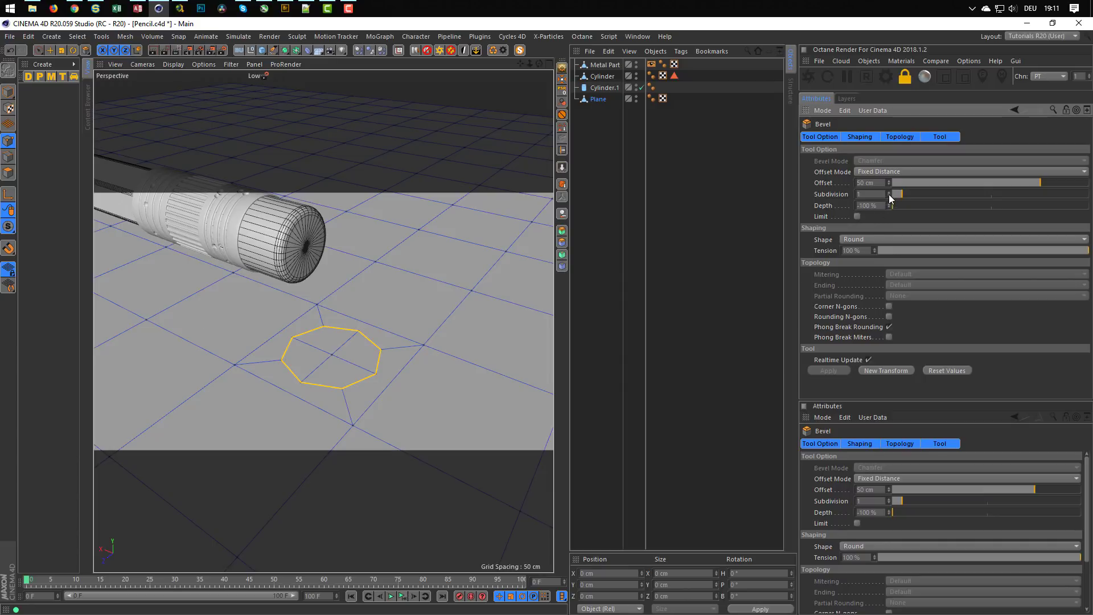
left_click_drag(889, 190, 889, 190)
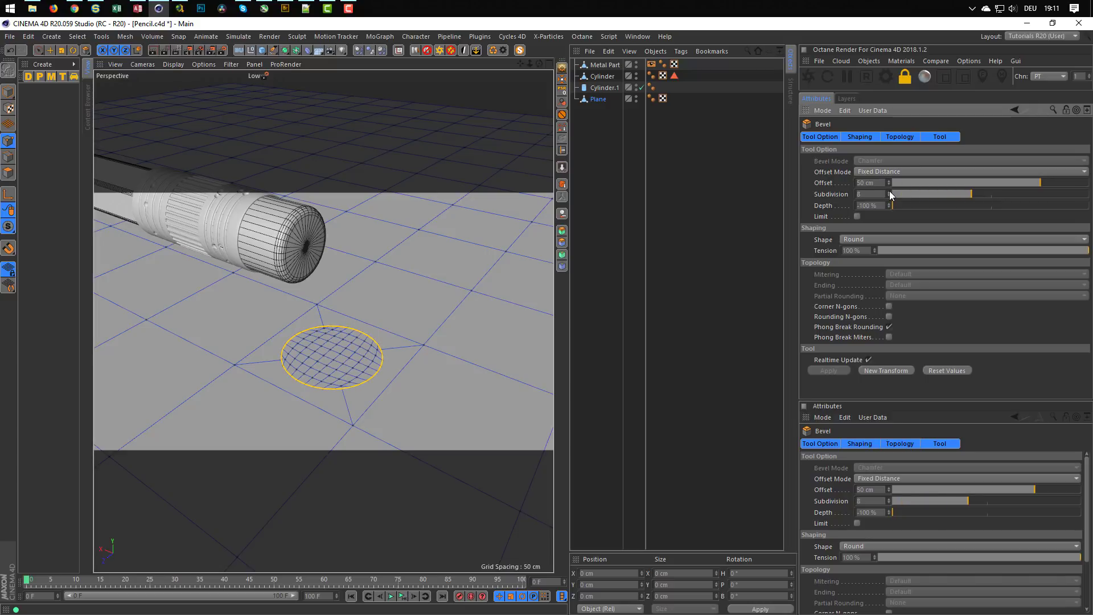
scroll(345, 350, "up", 4)
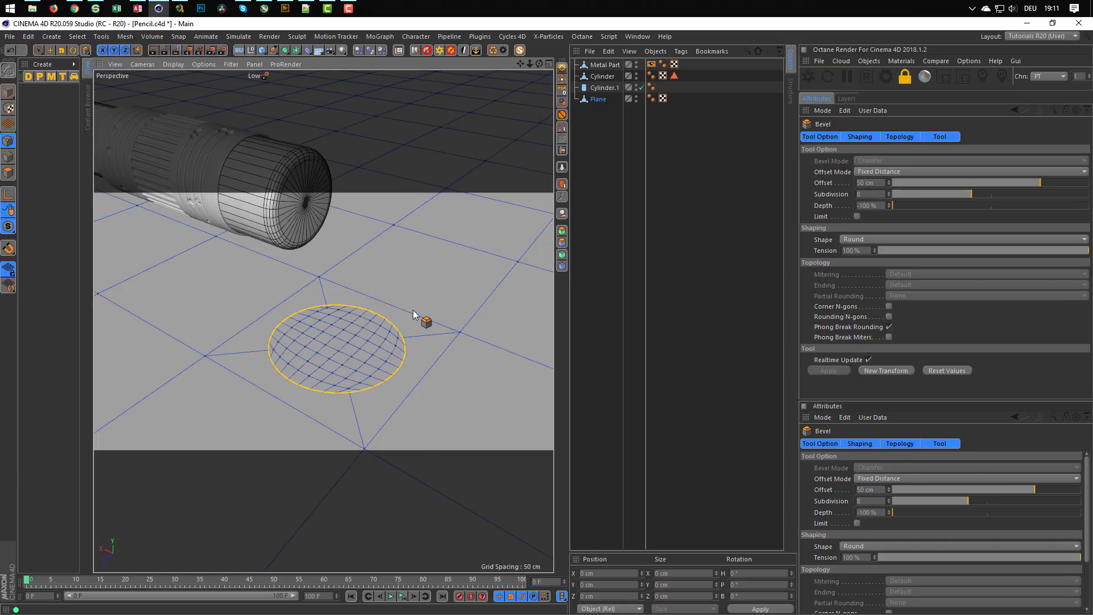
Step: Select the frame of floor polygons surrounding the bevelled circle
left_click(9, 173)
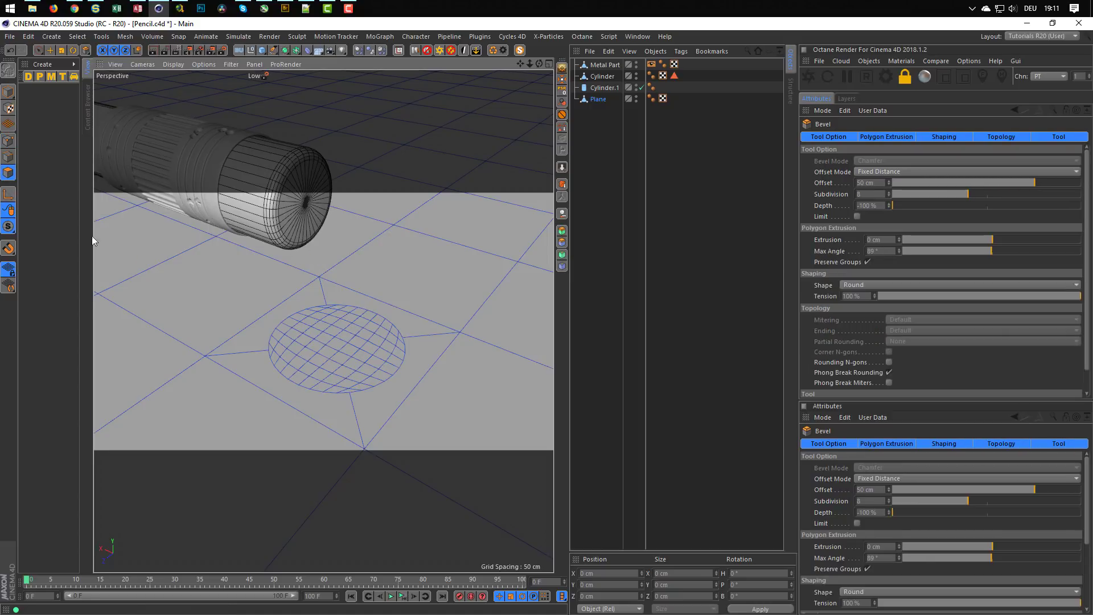
key("space")
left_click_drag(330, 311, 344, 313)
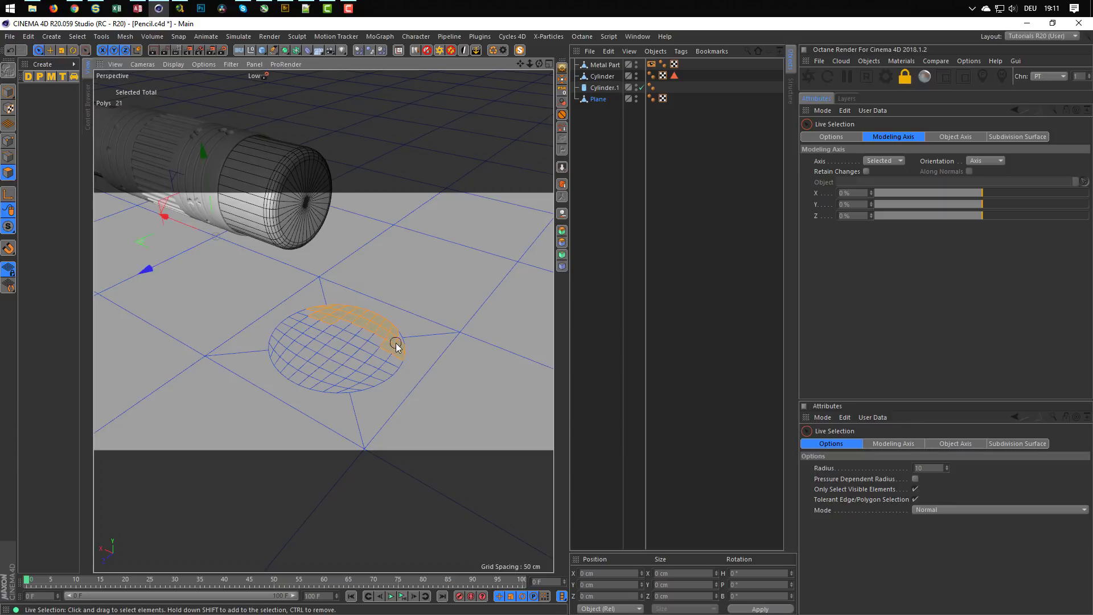
mouse_move(342, 386)
left_mouse_down()
mouse_move(287, 365)
mouse_move(282, 337)
mouse_move(317, 294)
left_mouse_up()
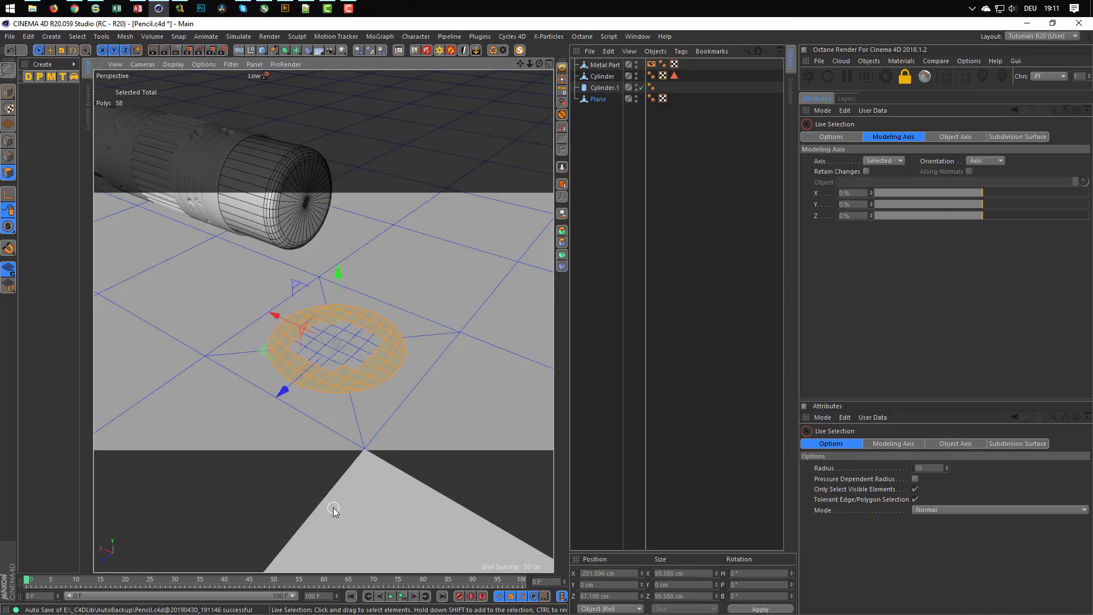
left_click(421, 330)
mouse_move(423, 333)
left_mouse_down()
mouse_move(426, 345)
mouse_move(343, 415)
mouse_move(265, 352)
mouse_move(241, 352)
mouse_move(245, 370)
mouse_move(307, 409)
left_mouse_up()
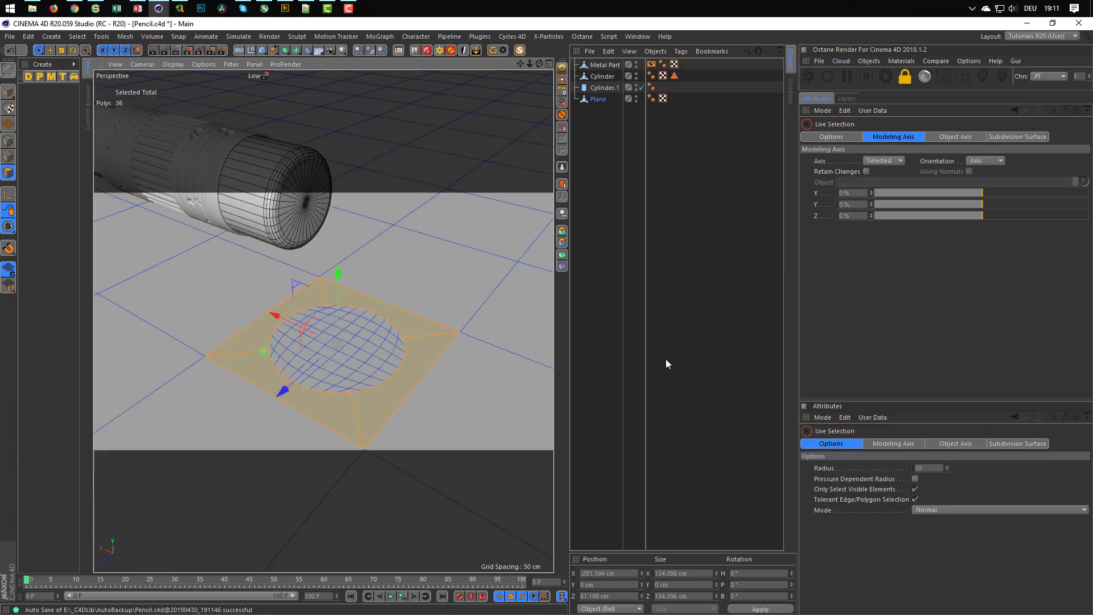
Step: Invert the polygon selection and invert it back to the frame around the circle
key("u")
key("i")
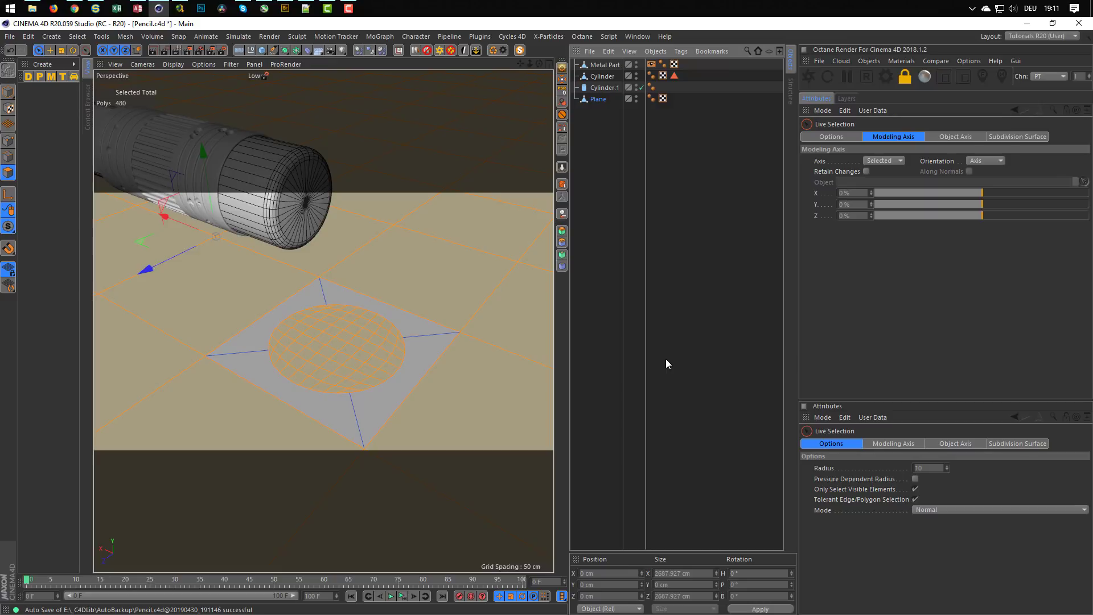
key("u")
key("i")
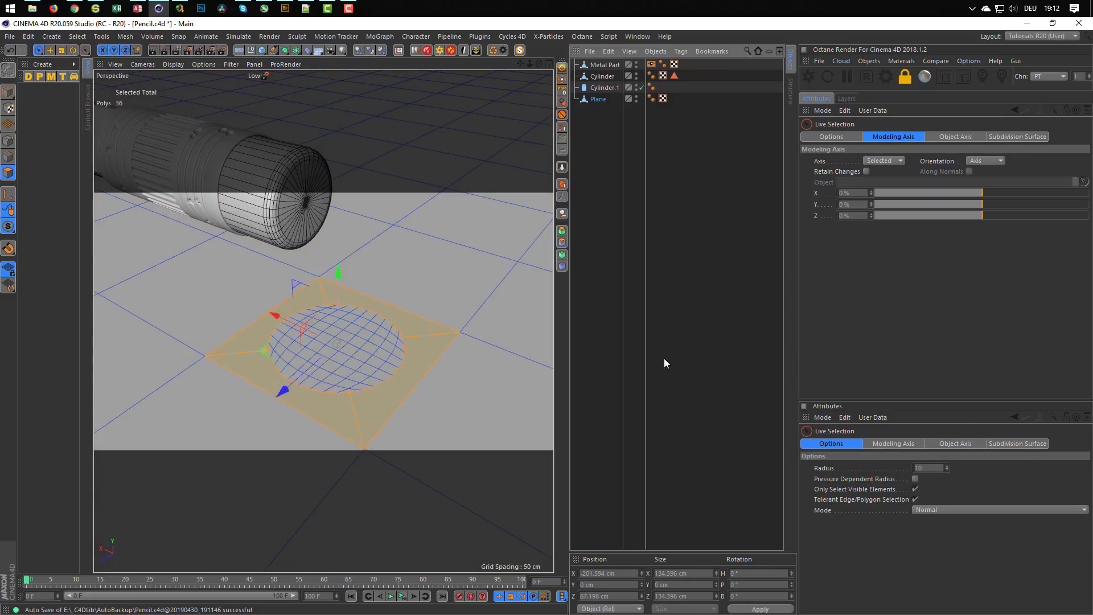
Step: Select all polygons inside the circle with Fill Selection
key("u")
key("f")
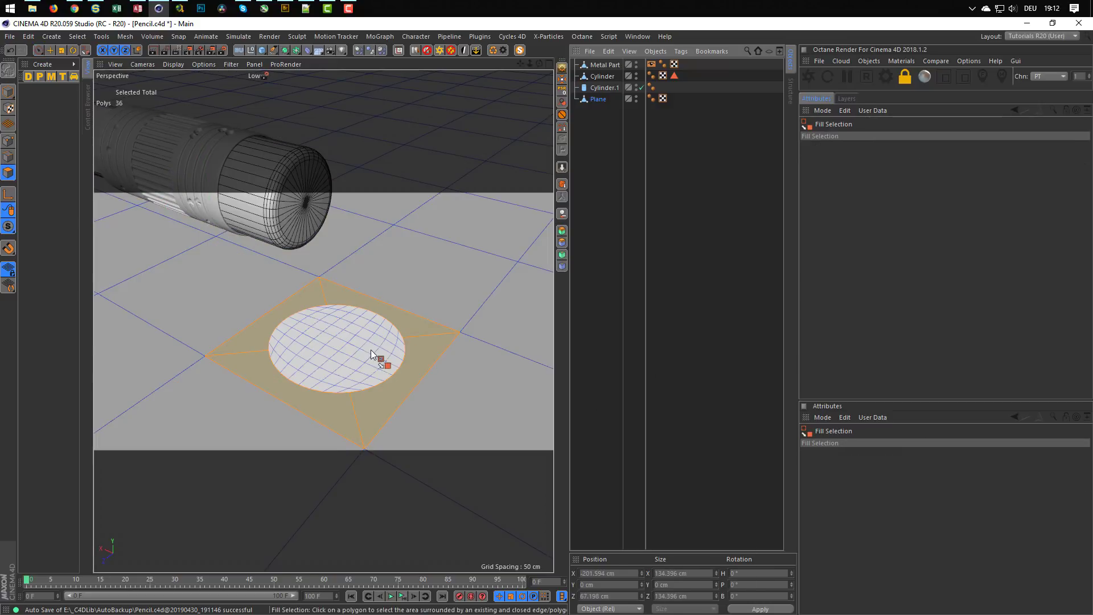
left_click(354, 348)
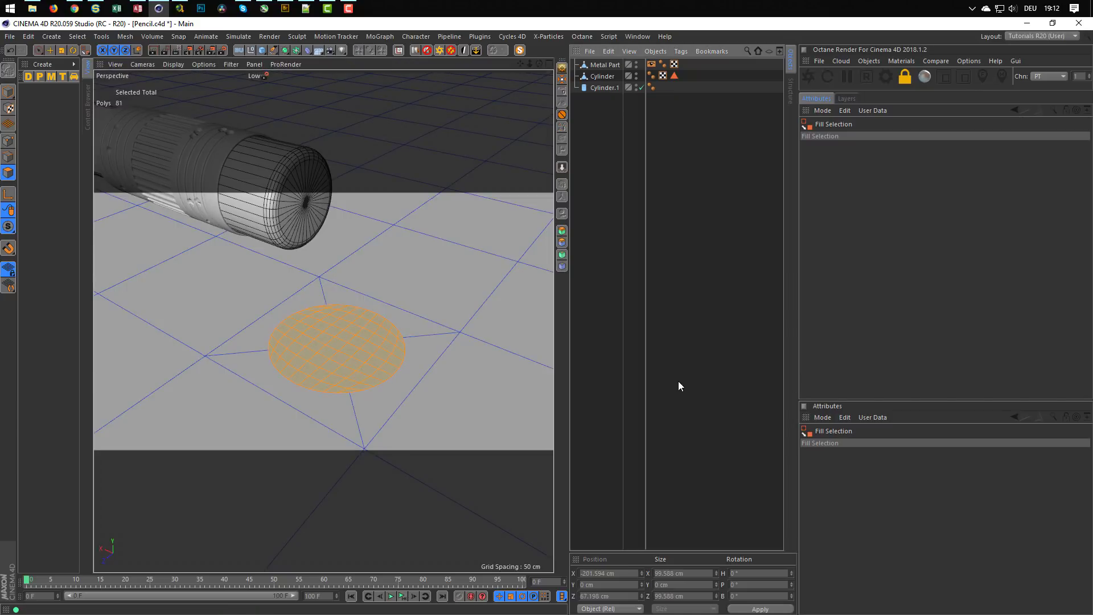
Step: Try to delete the polygons inside the circle, undoing each attempt
key("Delete")
key("ctrl+z")
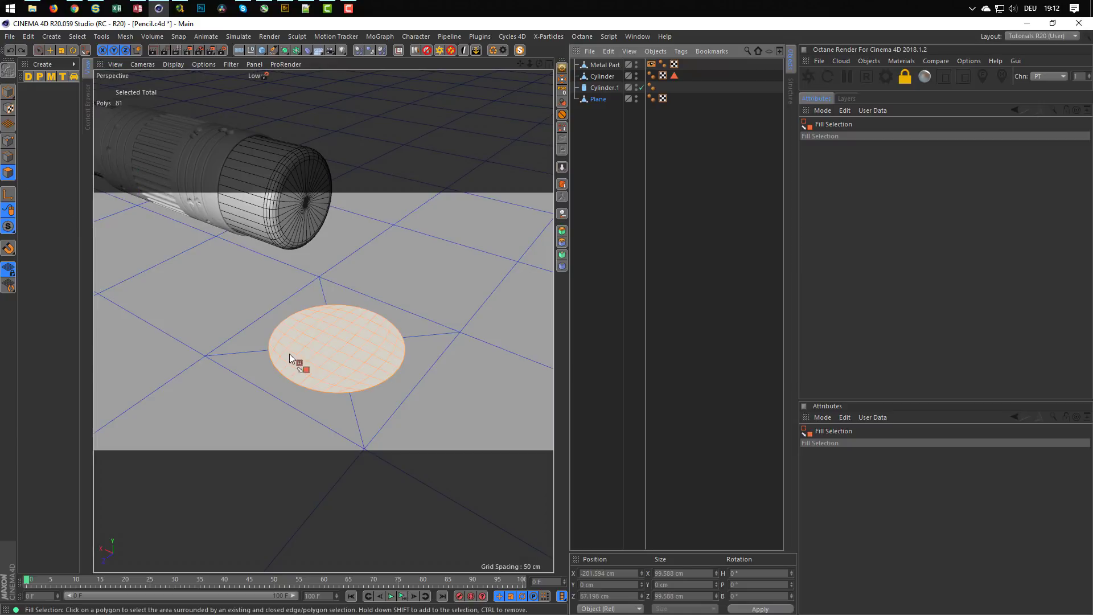
key("space")
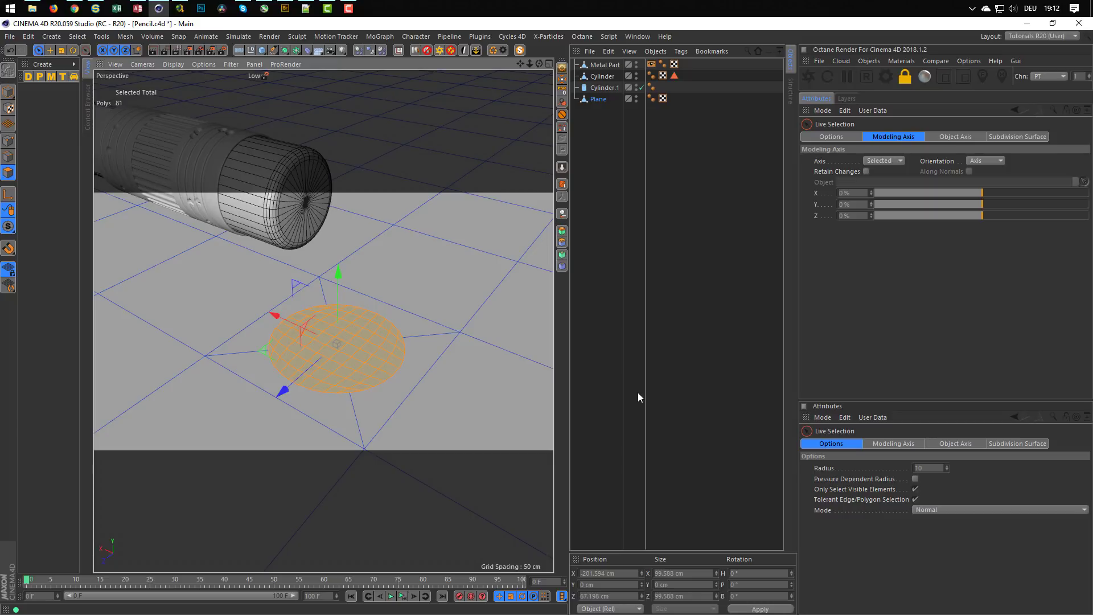
key("Delete")
key("ctrl+z")
key("Delete")
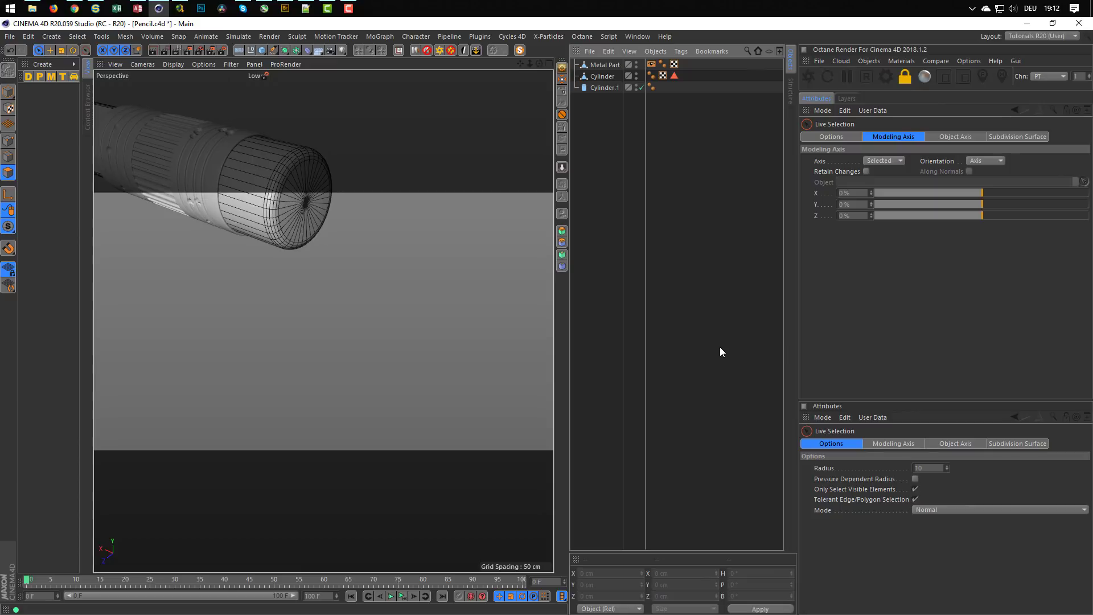
key("ctrl+z")
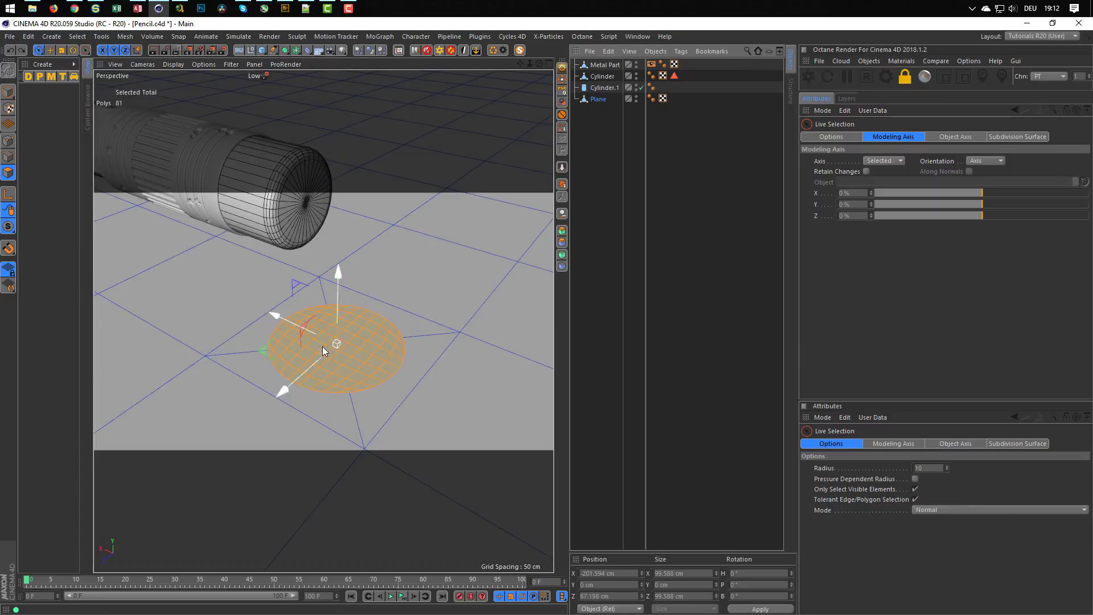
Step: Activate Plane in the object hierarchy and delete the selected circle polygons to cut a round hole in the floor
left_click(606, 113)
left_click(598, 100)
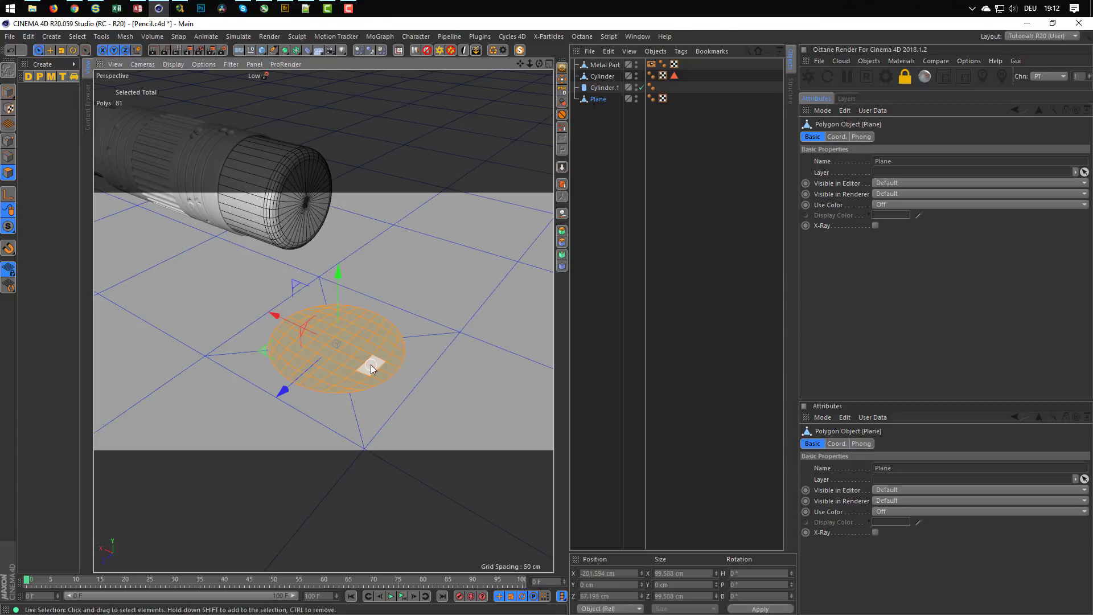
key("Delete")
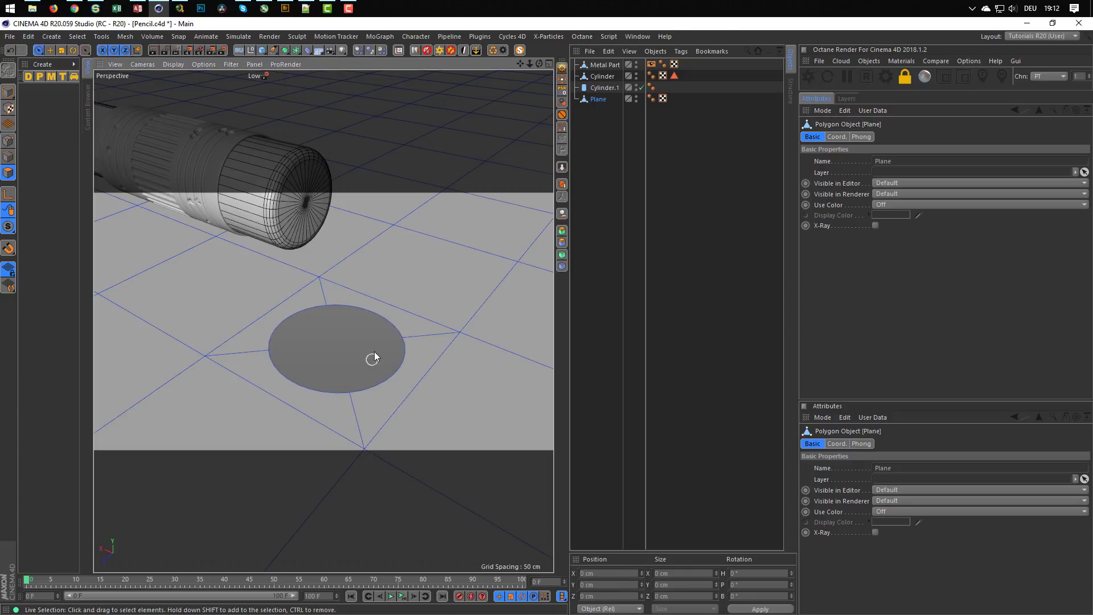
Step: Put Plane under a new Py-Extrude Generator with an offset of -64 cm and Create Caps enabled
right_click_drag(378, 324, 362, 331, "alt")
middle_click_drag(362, 331, 359, 347, "alt")
right_click_drag(359, 347, 368, 359, "alt")
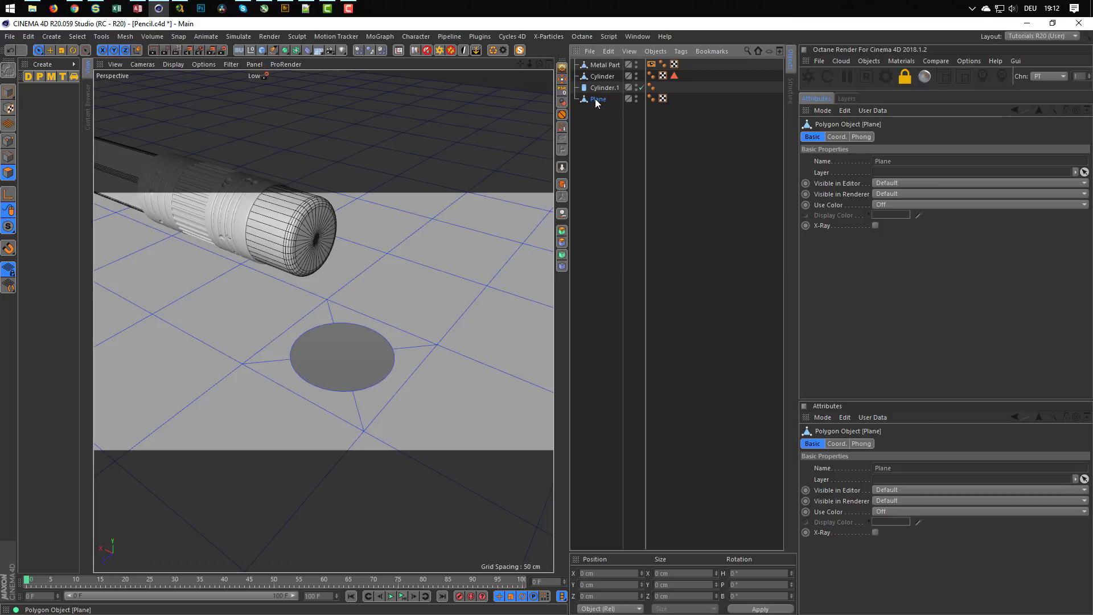
left_click(562, 230, "alt")
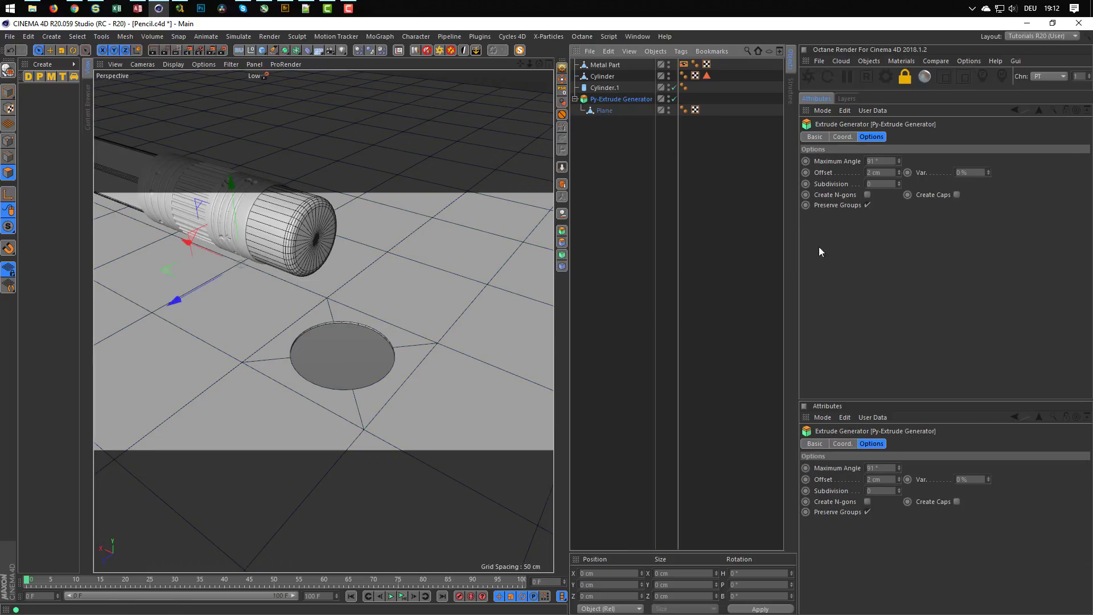
left_click_drag(899, 173, 899, 241)
left_click_drag(899, 171, 903, 172)
left_click(956, 195)
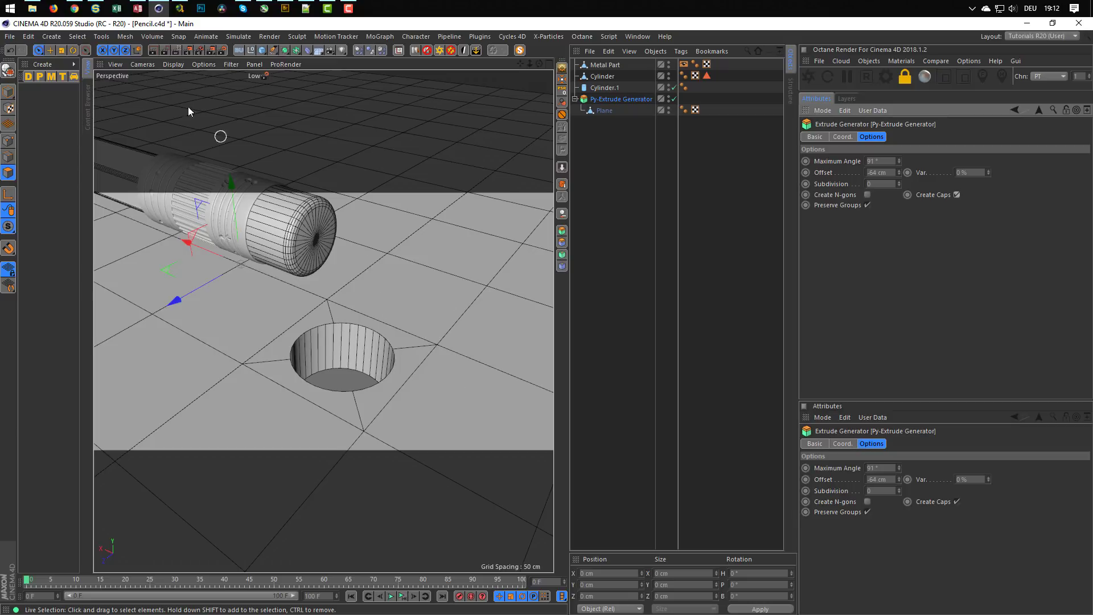
Step: Compare the modelled floor hole with the hole in the pencil reference picture open in the web browser
left_click(75, 9)
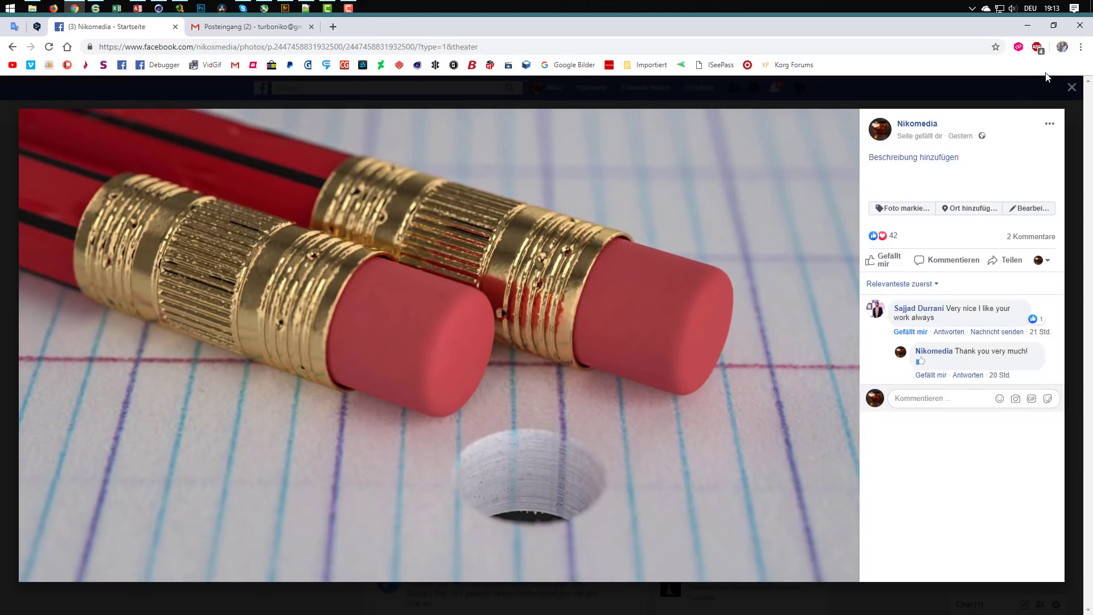
left_click(1028, 27)
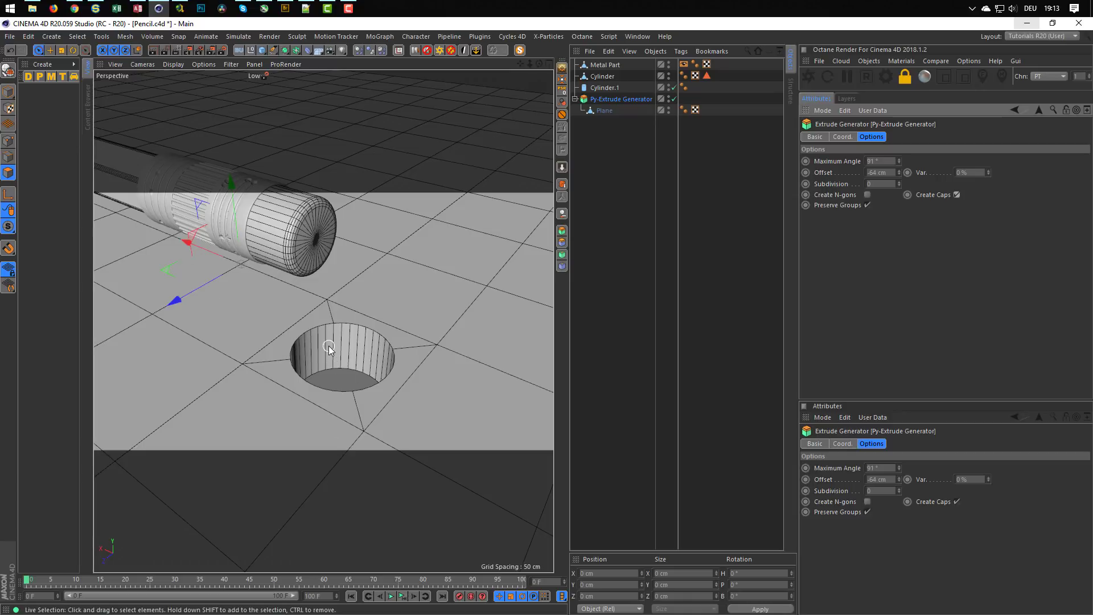
scroll(329, 345, "up", 3)
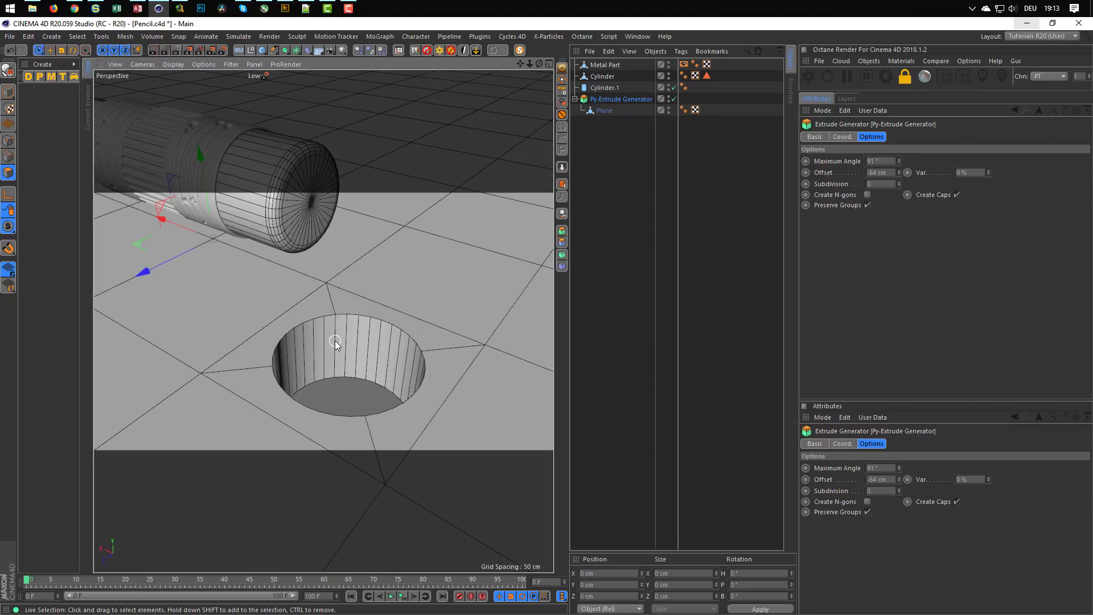
scroll(341, 341, "down", 4)
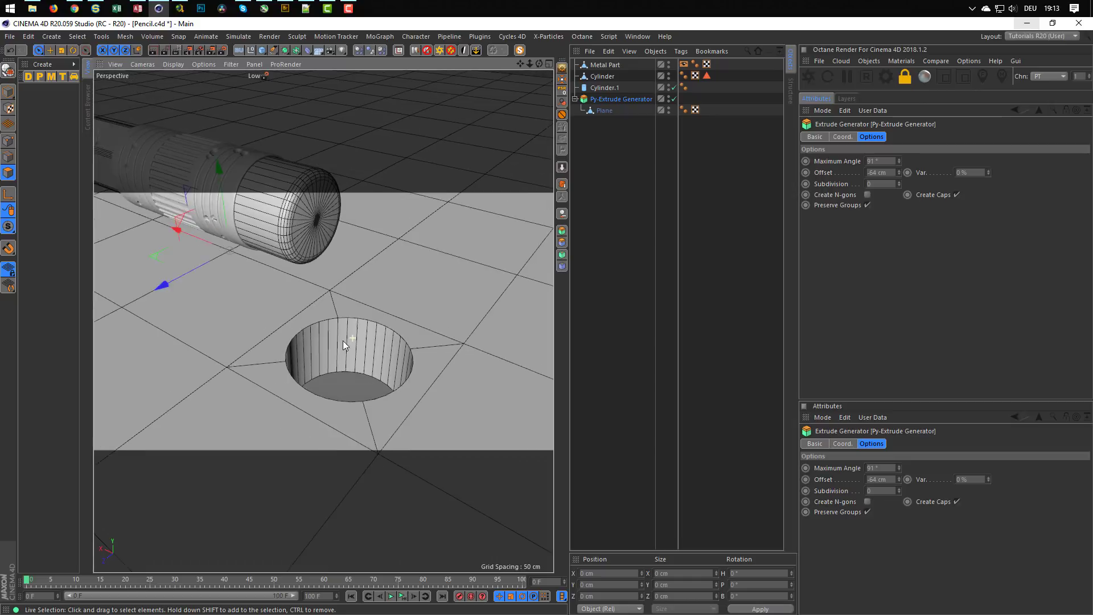
scroll(353, 337, "up", 4)
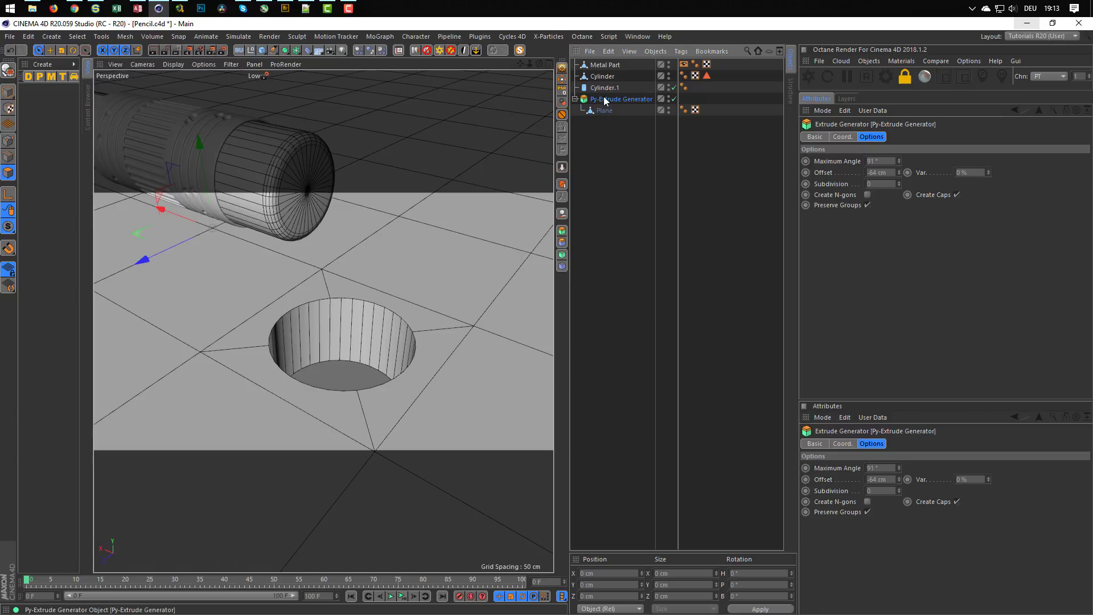
Step: Convert the generator's current state to an object and move the resulting Plane mesh out of its nulls to the top level
left_click(562, 184)
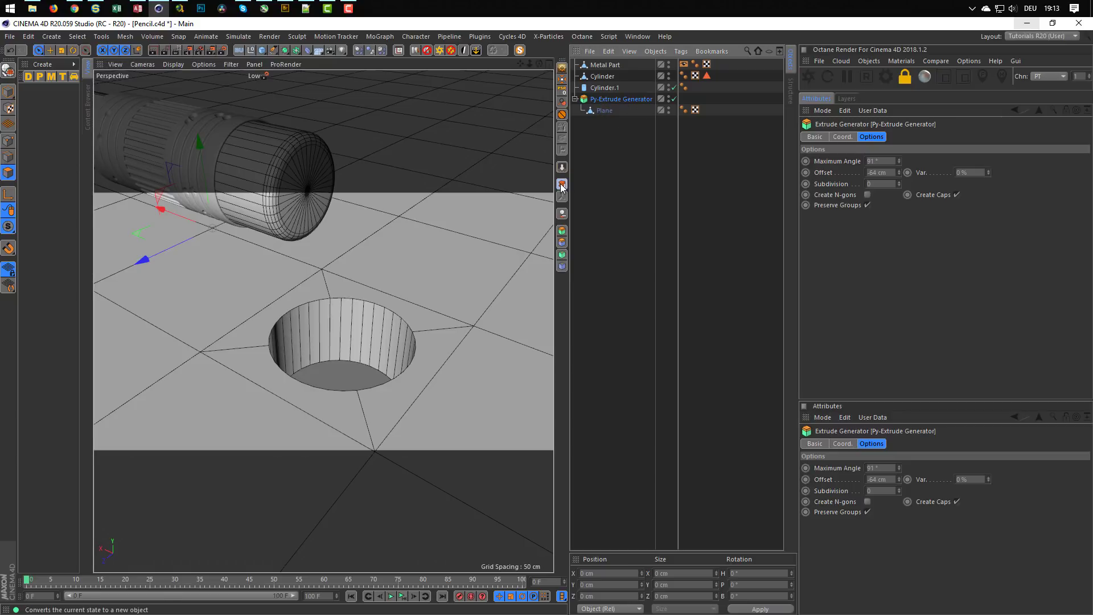
left_click(575, 122)
left_click(581, 133)
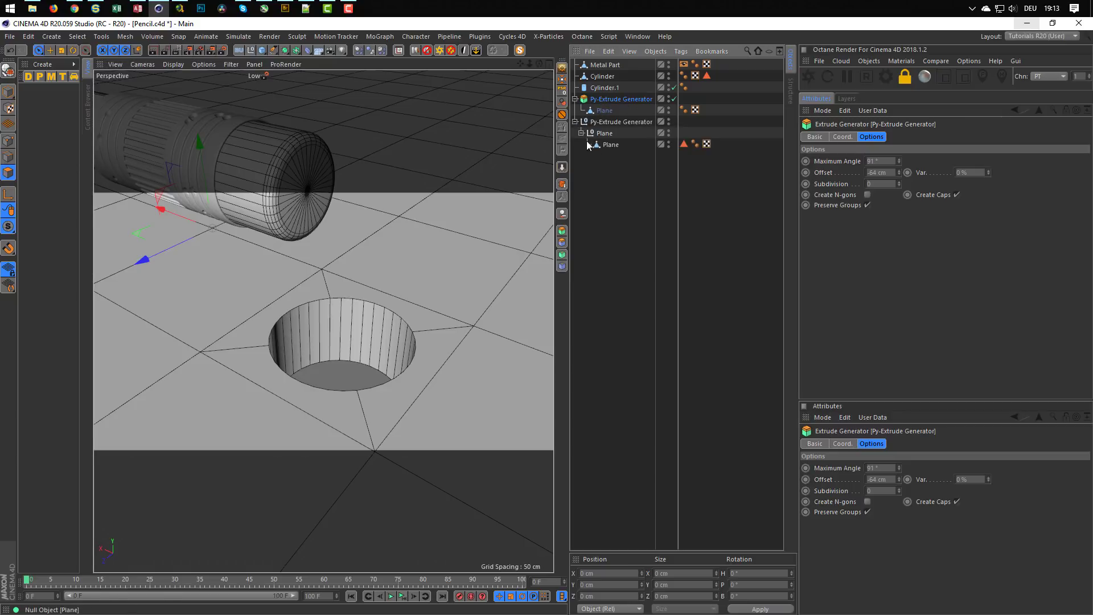
left_click_drag(607, 144, 602, 179)
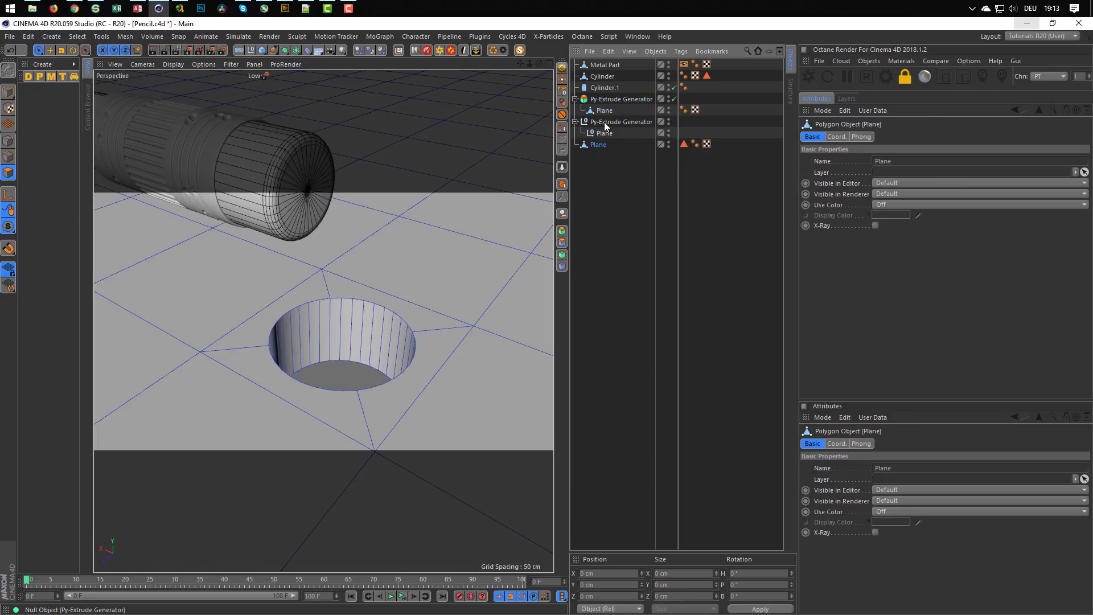
Step: Delete the leftover Py-Extrude Generator null and hide the remaining Py-Extrude Generator
left_click(604, 121)
key("Delete")
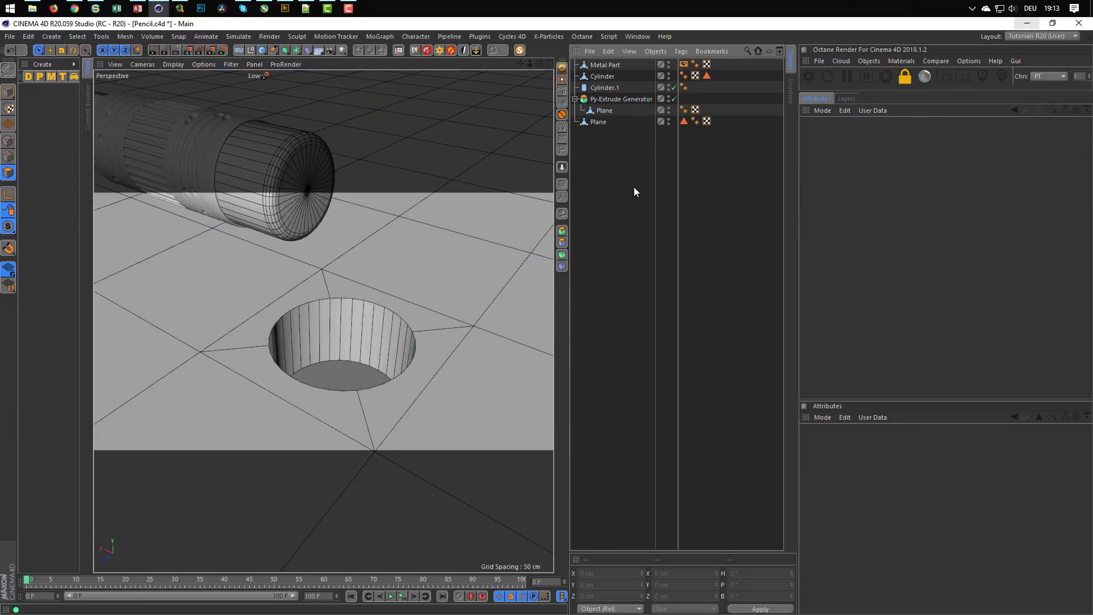
left_click(668, 98)
Step: Loop-select the hole's wall polygons on the top-level Plane, split them into a separate object and delete the original Plane
left_click(594, 122)
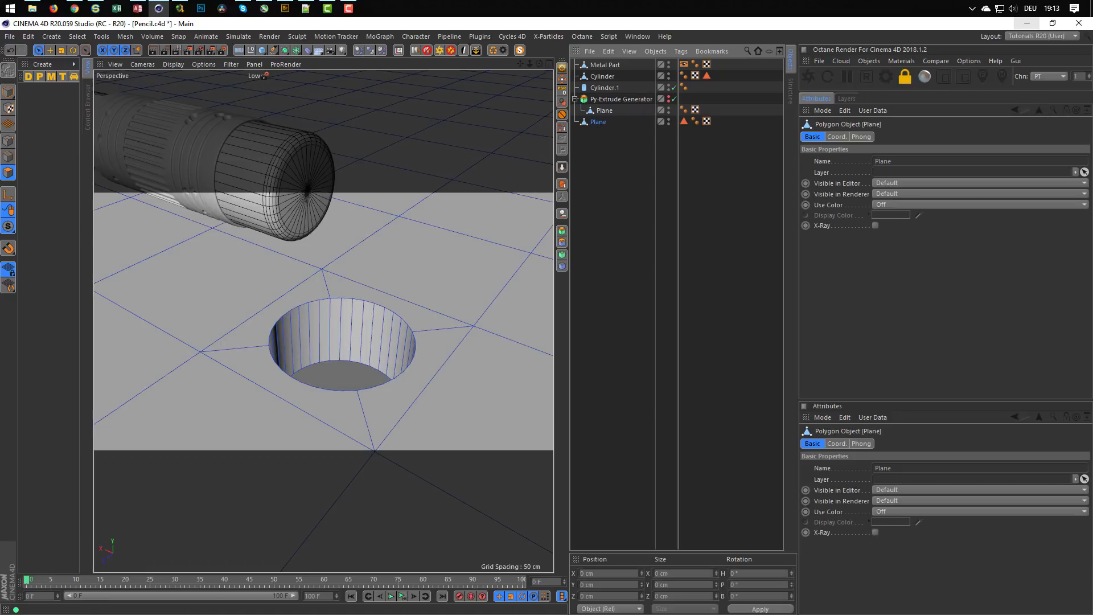
left_click(7, 172)
key("u")
key("l")
left_click(347, 335)
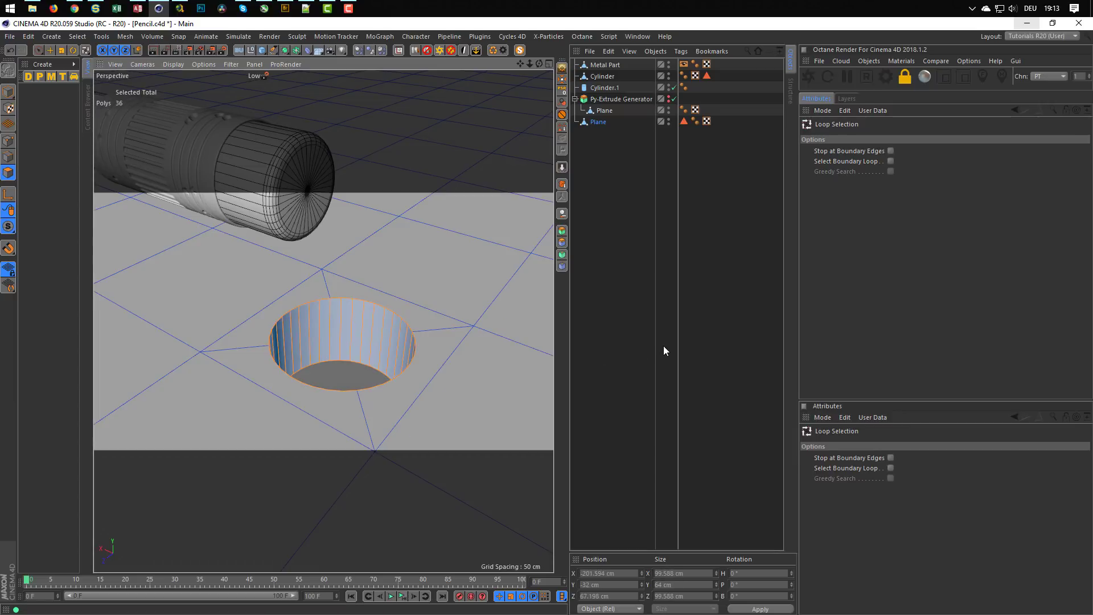
key("u")
key("p")
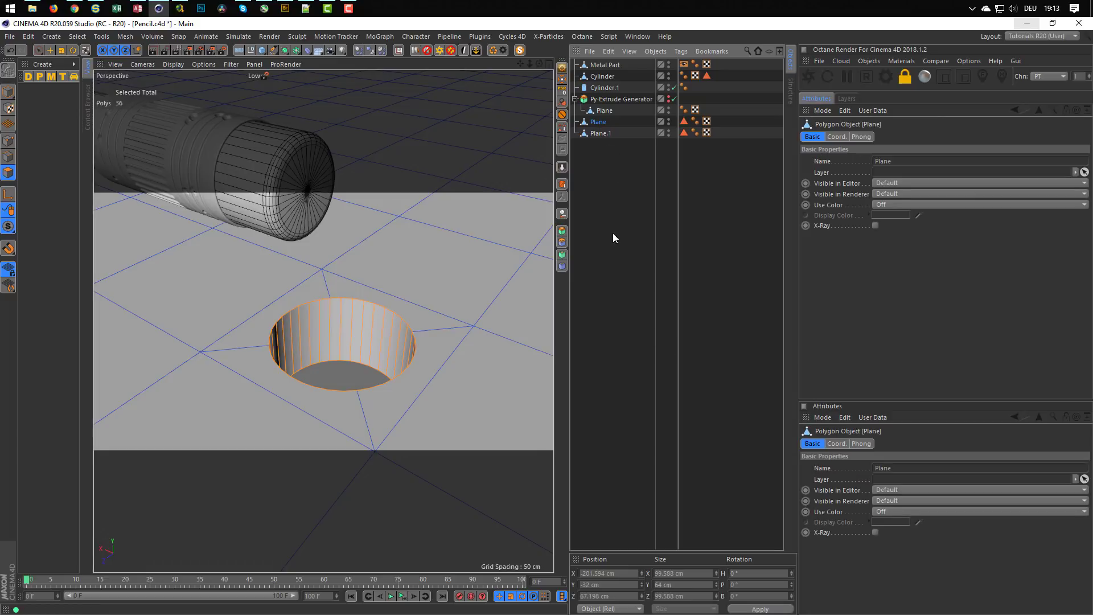
key("Delete")
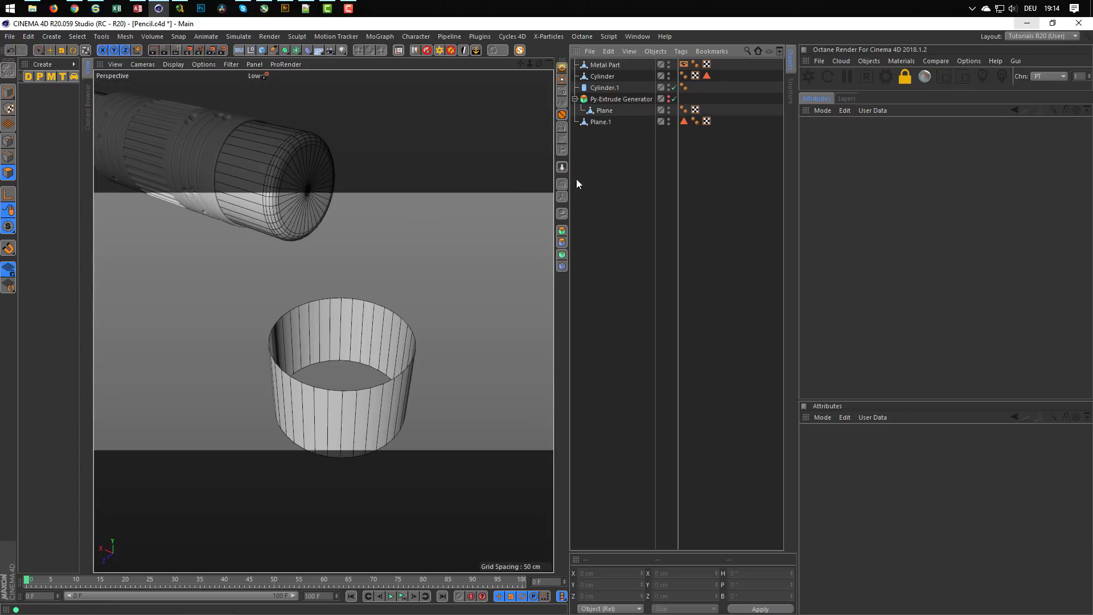
Step: Check the hole in the browser's pencil reference picture and reverse the normals of Plane.1's full wall polygon loop
left_click(595, 120)
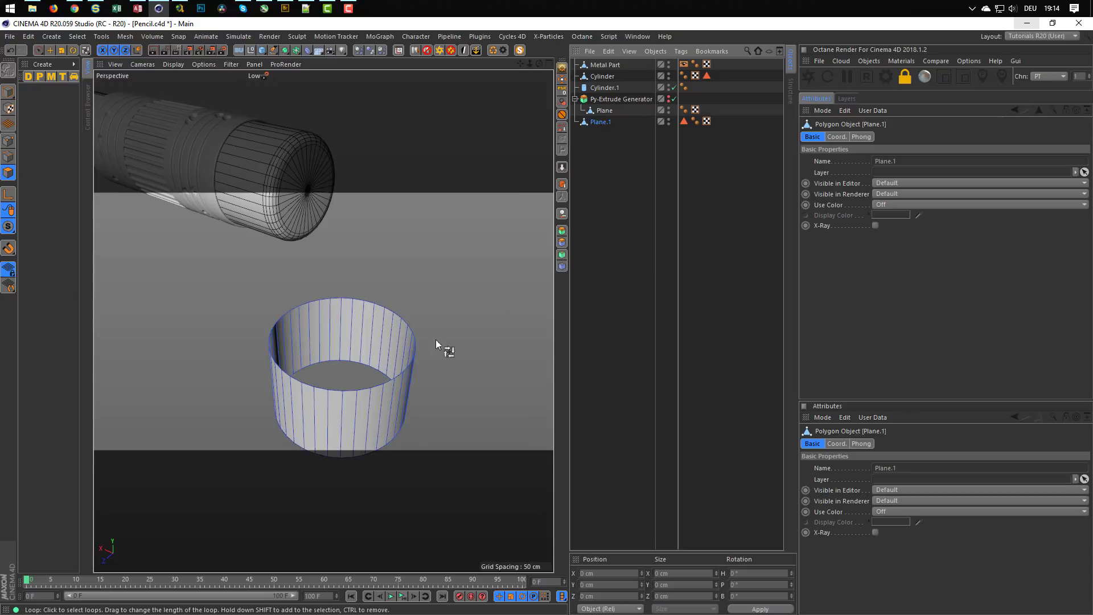
left_click(406, 388)
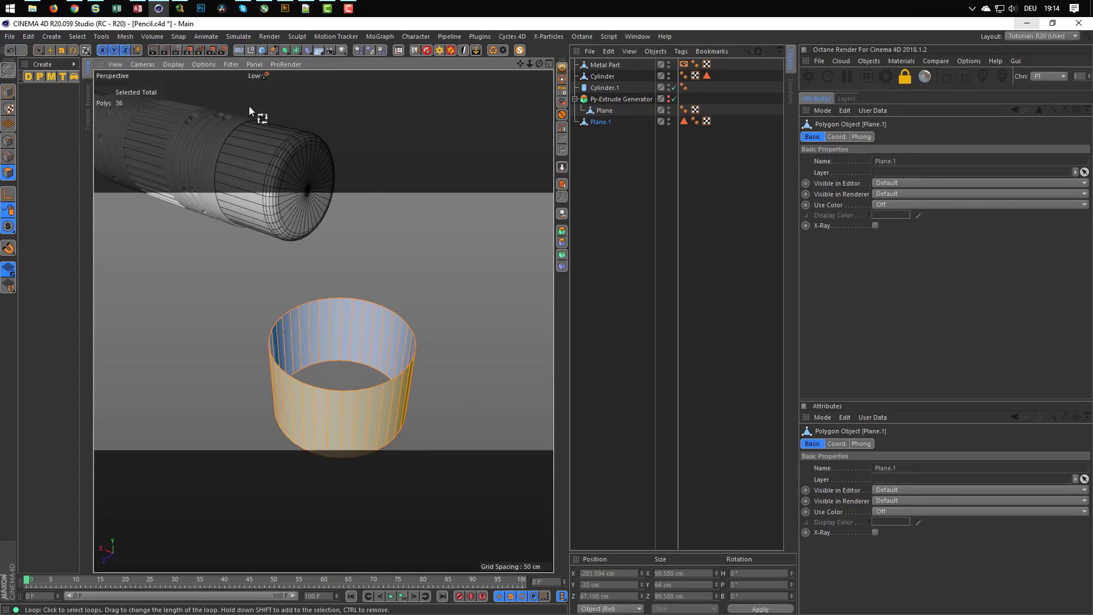
left_click(78, 12)
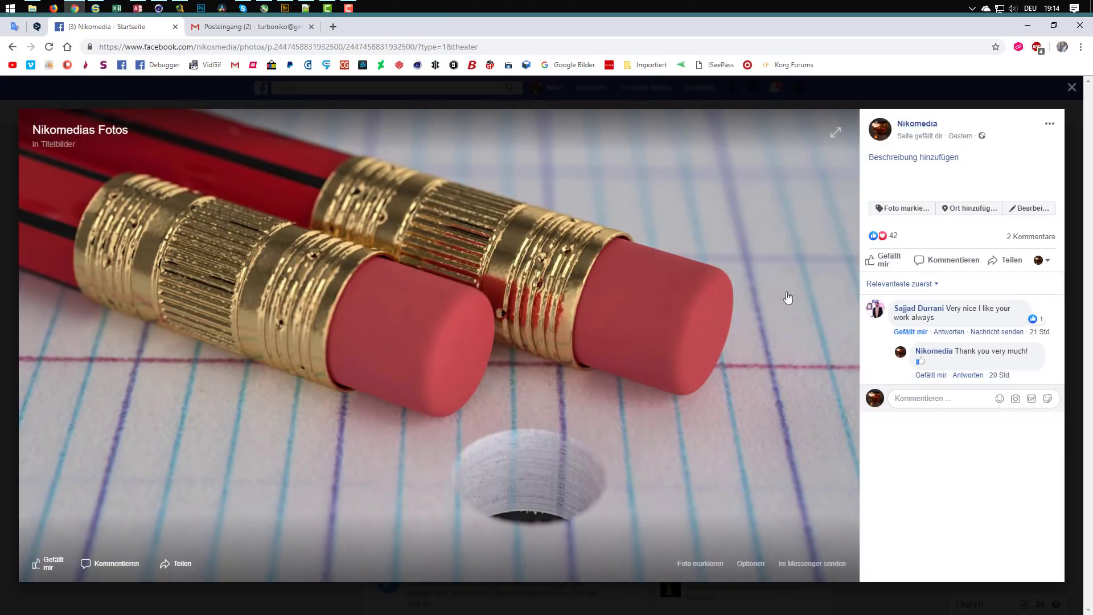
key("alt+Tab")
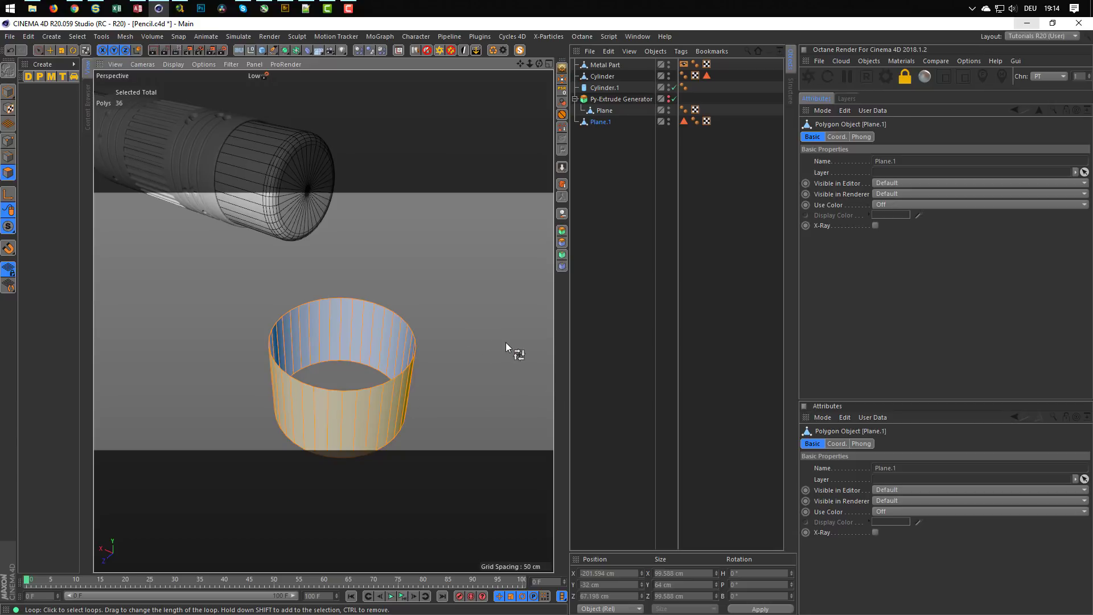
key("u")
key("r")
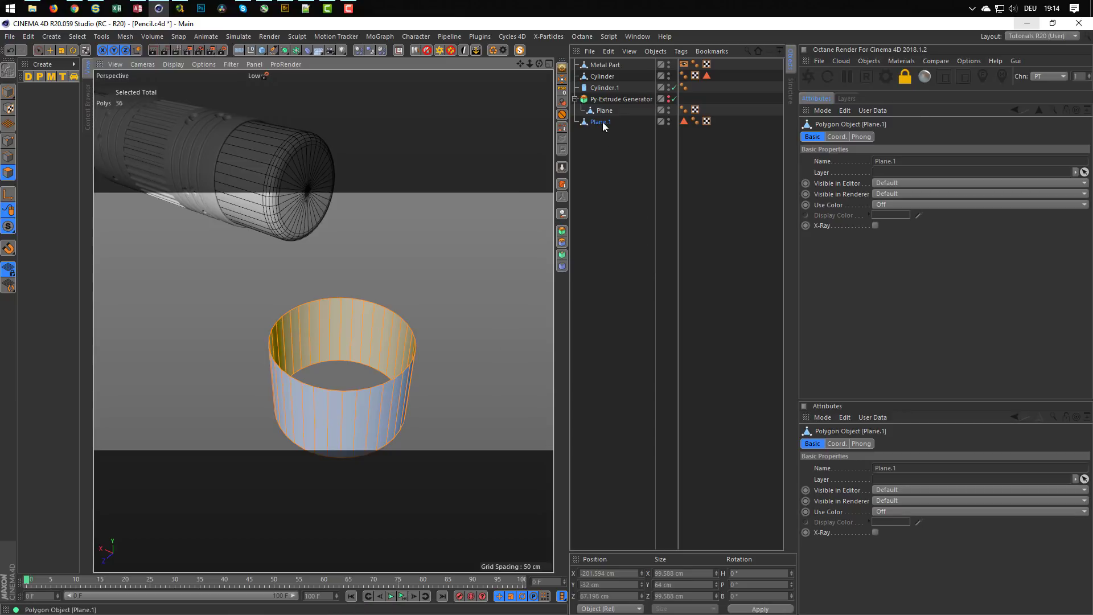
Step: In Model mode, center Plane.1's axis on the hole wall geometry and view the Axis Center settings without executing them
left_click(8, 91)
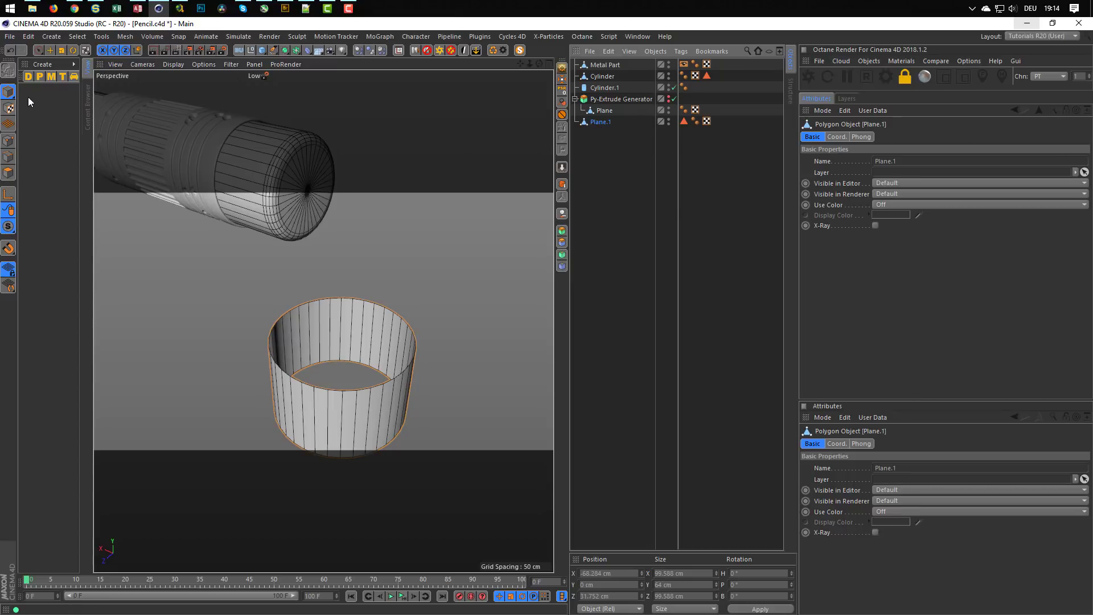
left_click(49, 49)
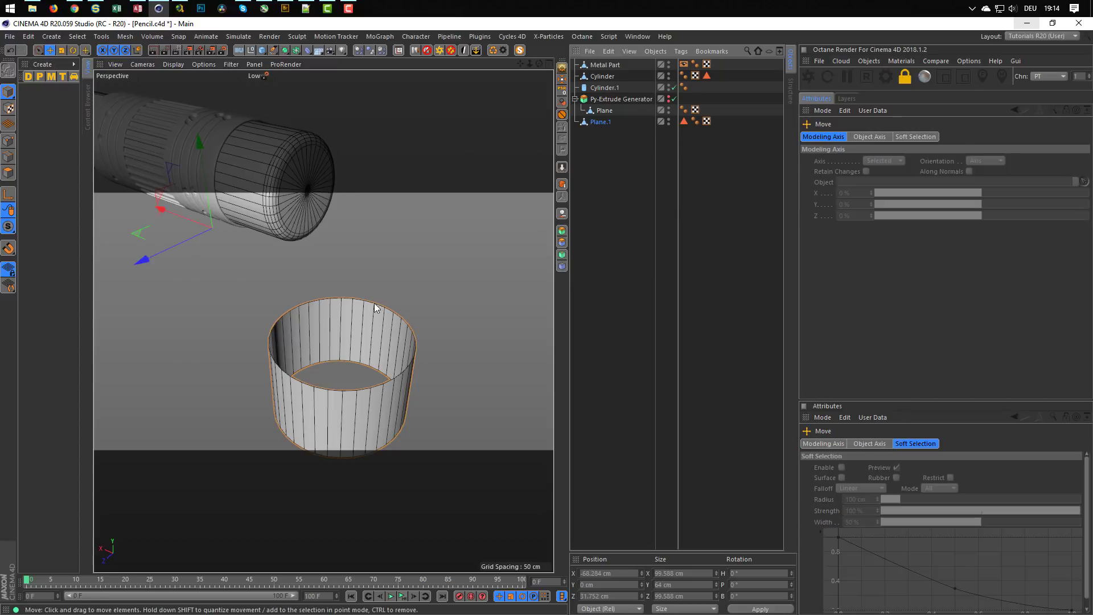
left_click(602, 121)
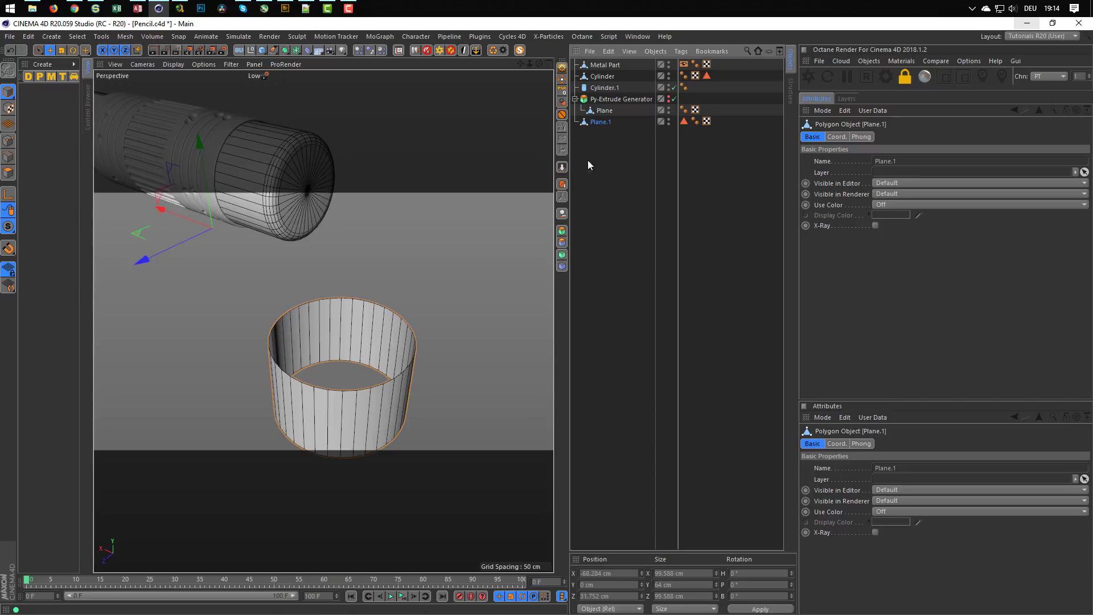
left_click(564, 81)
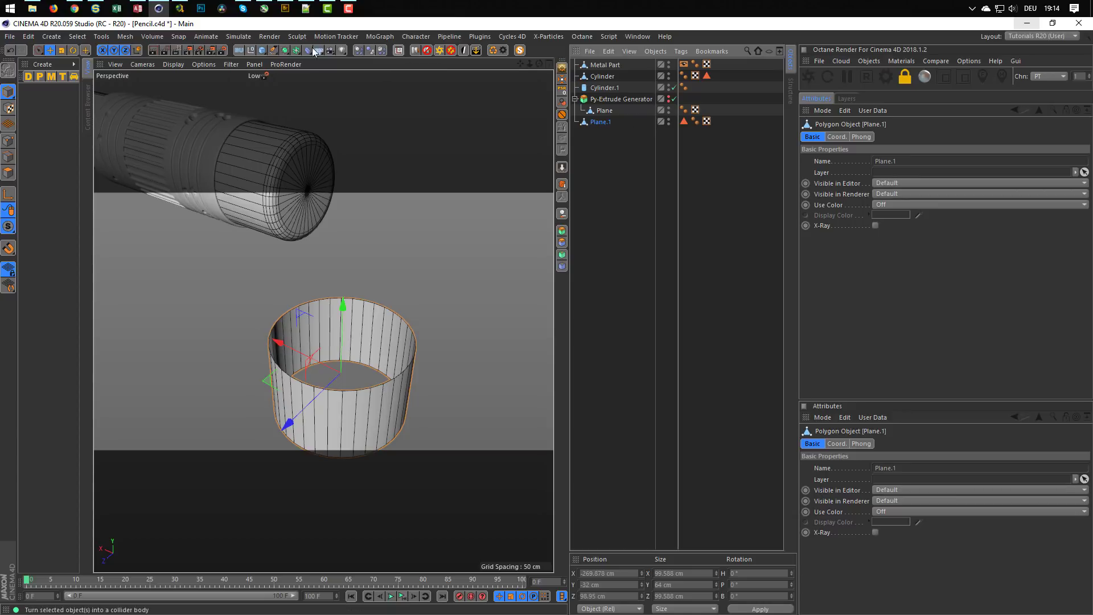
left_click(121, 36)
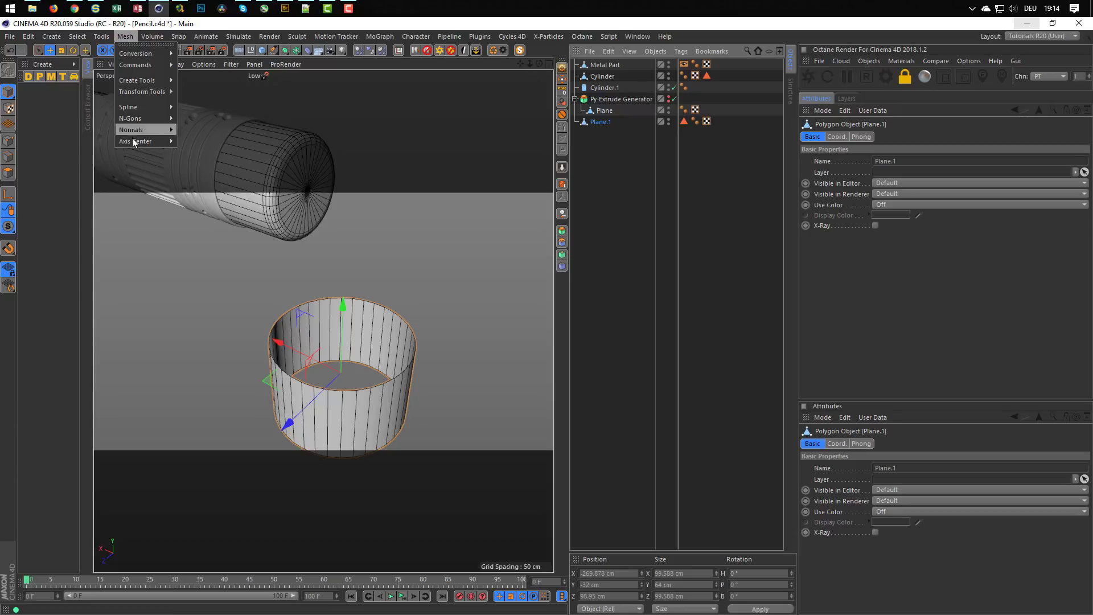
mouse_move(132, 142)
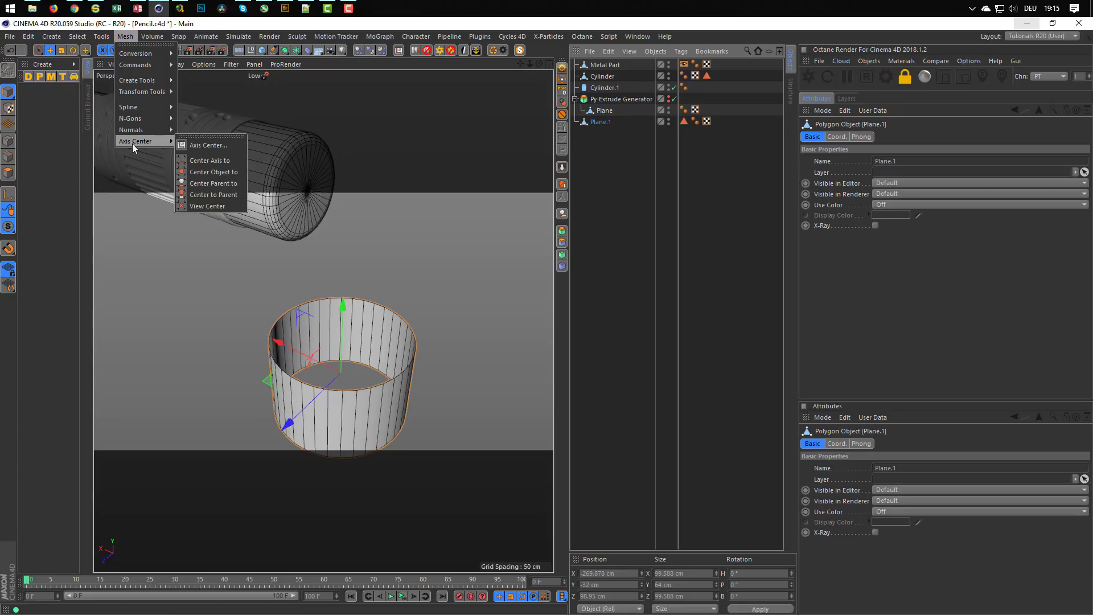
left_click(210, 146)
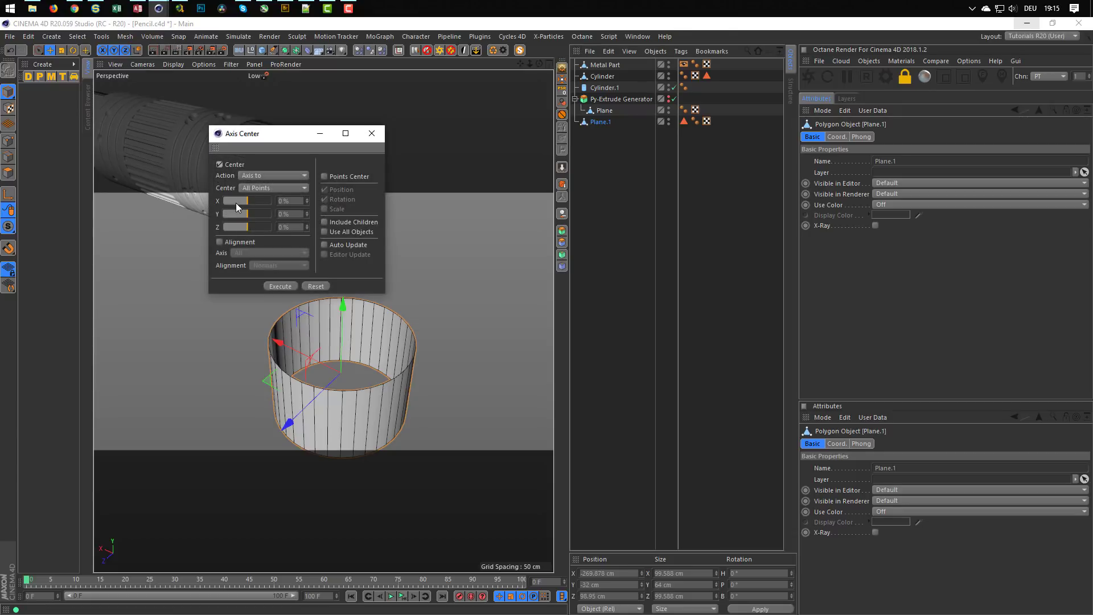
left_click(378, 138)
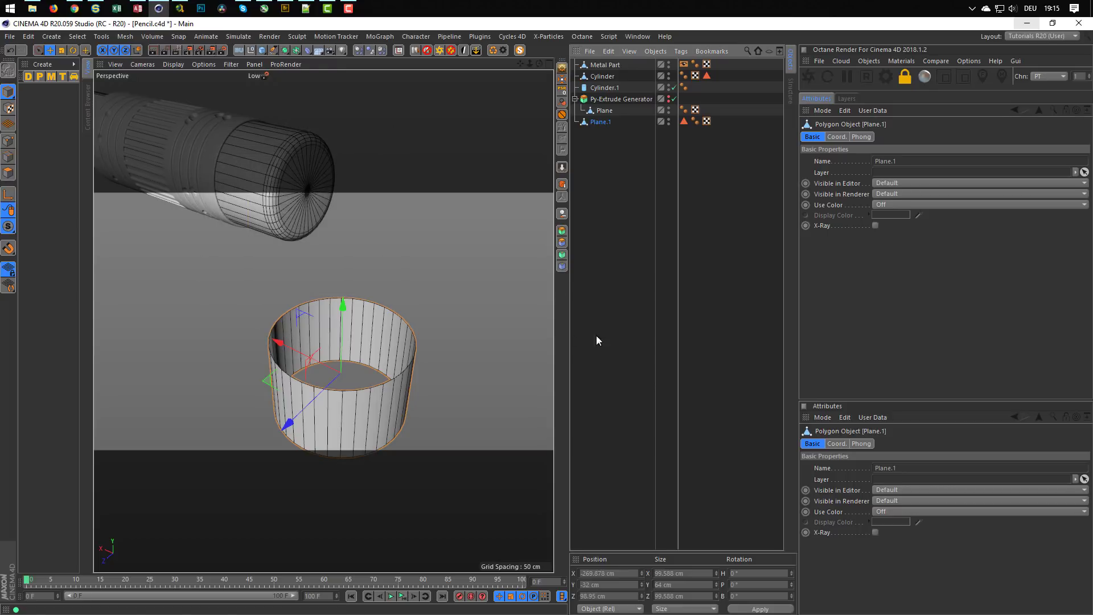
Step: Hide Plane.1 in both editor and renderer, and make the Py-Extrude Generator visible again
mouse_move(388, 361)
left_mouse_down("alt")
mouse_move(388, 336)
mouse_move(389, 355)
left_mouse_up("alt")
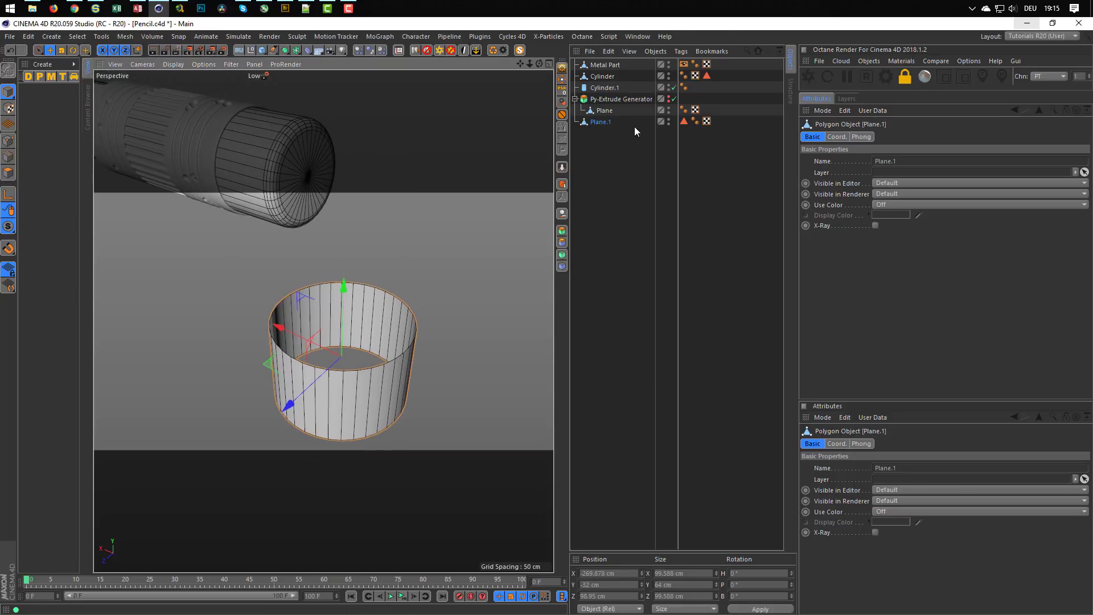
left_click(669, 124, "alt")
left_click(669, 124, "alt")
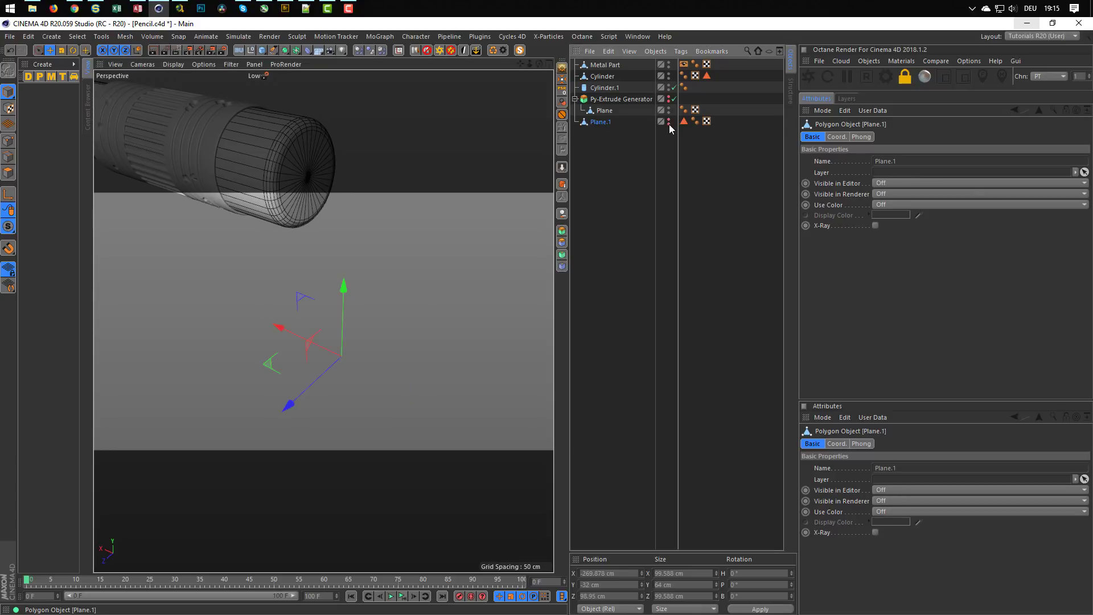
left_click(672, 100)
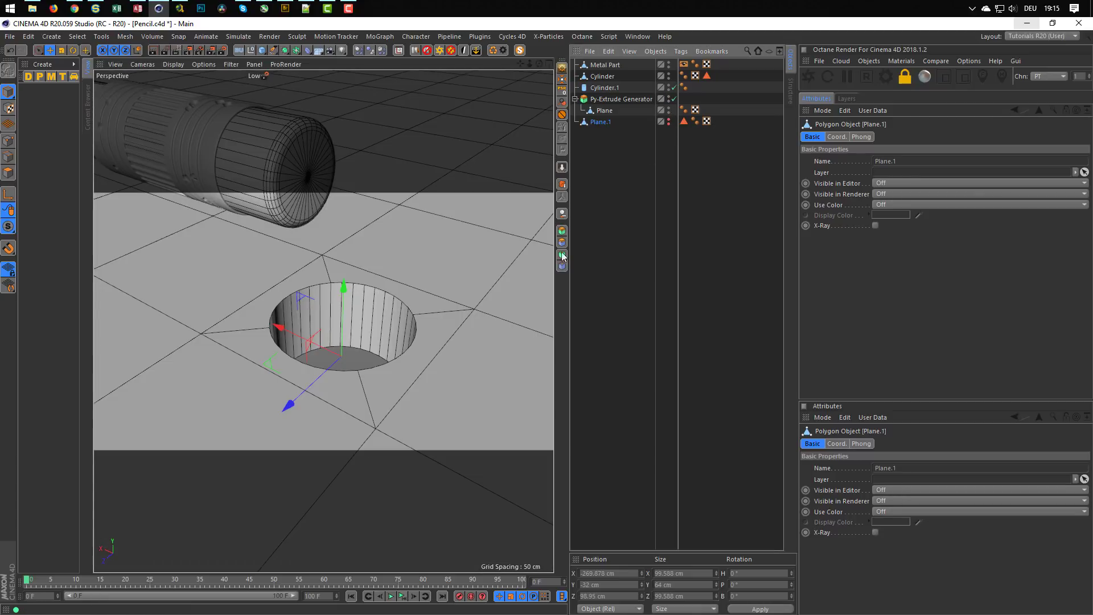
Step: Add a Disc as a child of Plane.1 and rename Plane.1 as Hole
scroll(384, 302, "up", 2)
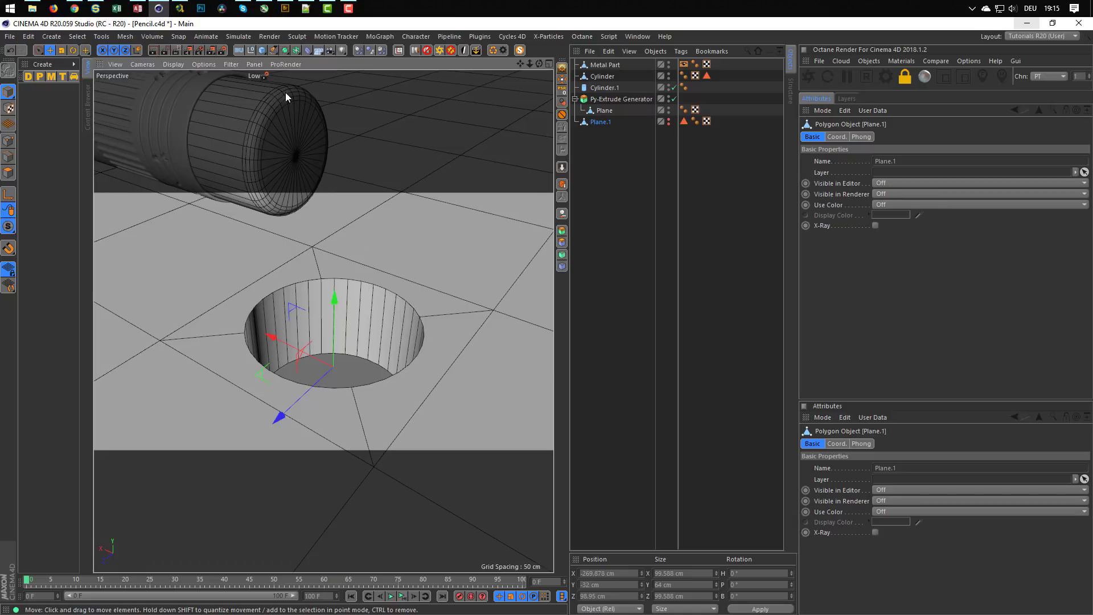
left_click(262, 50)
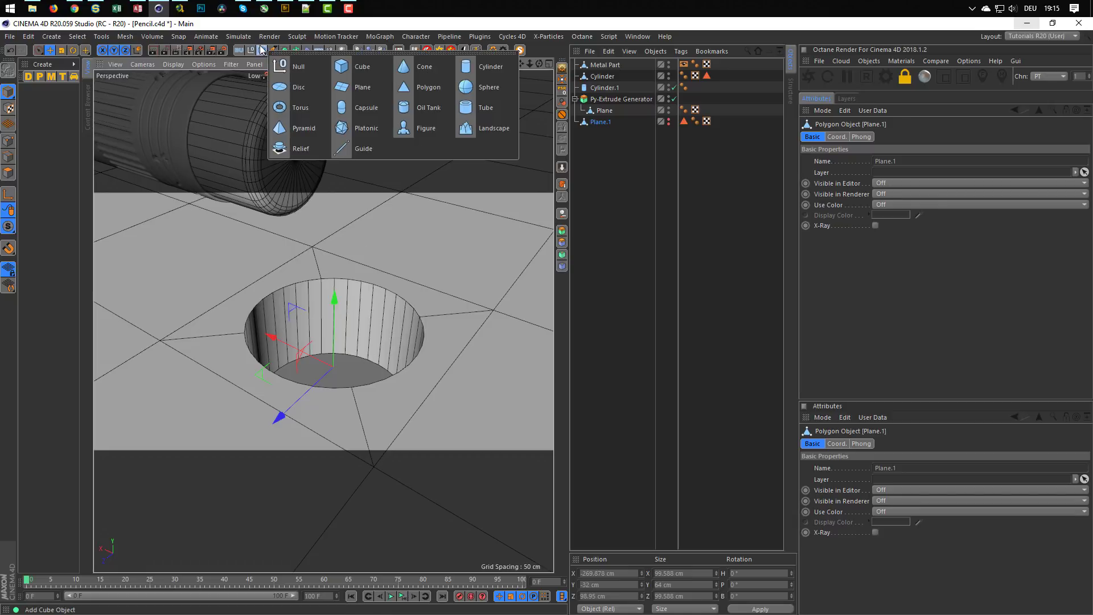
left_click(308, 89)
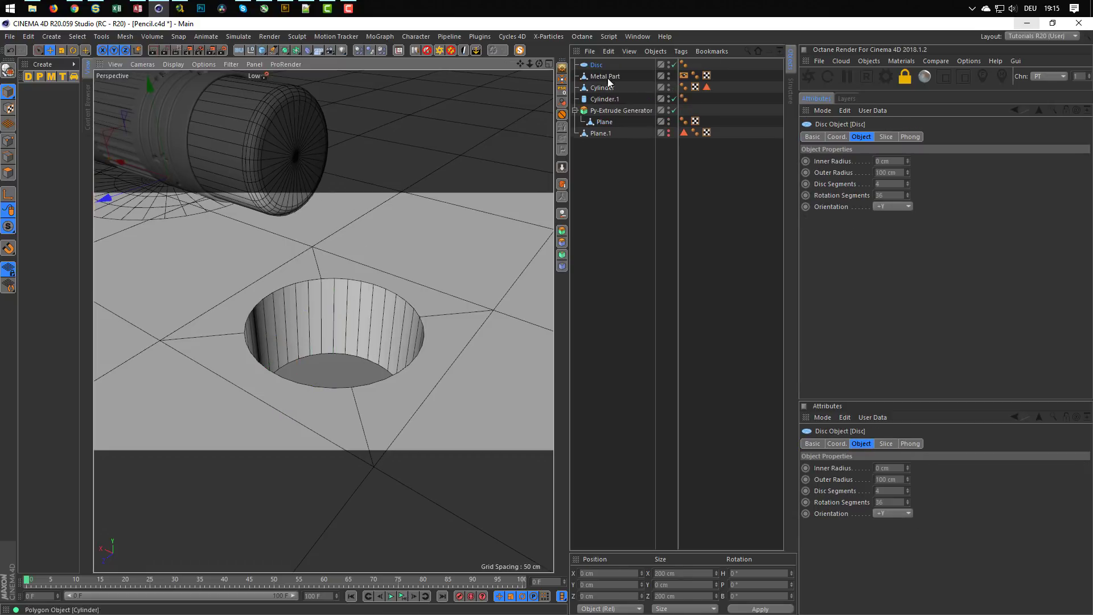
left_click_drag(596, 65, 603, 137)
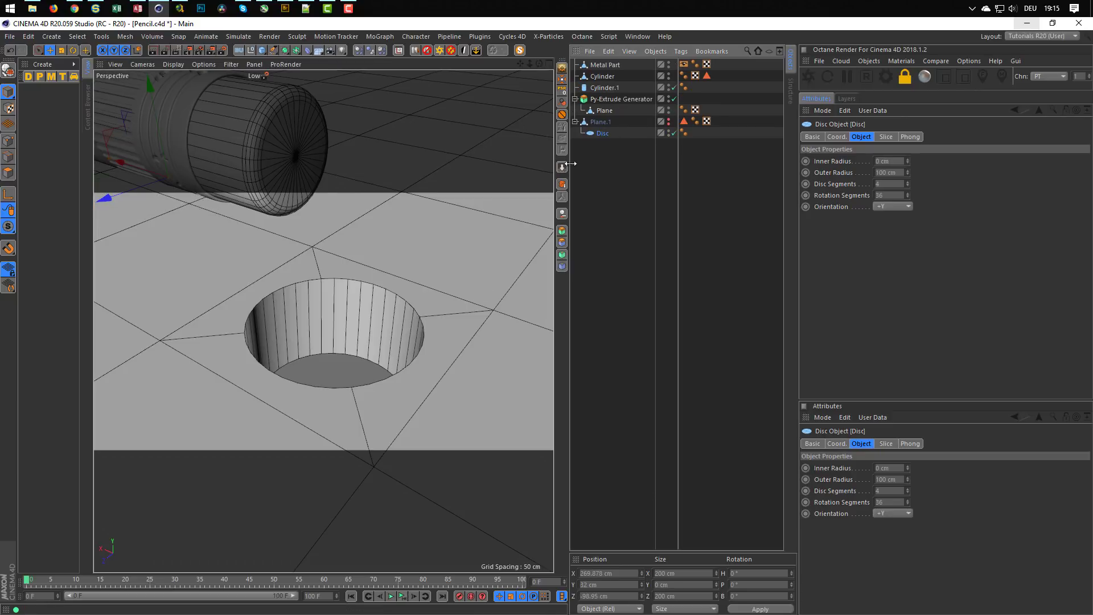
left_click(601, 122)
type("Hole")
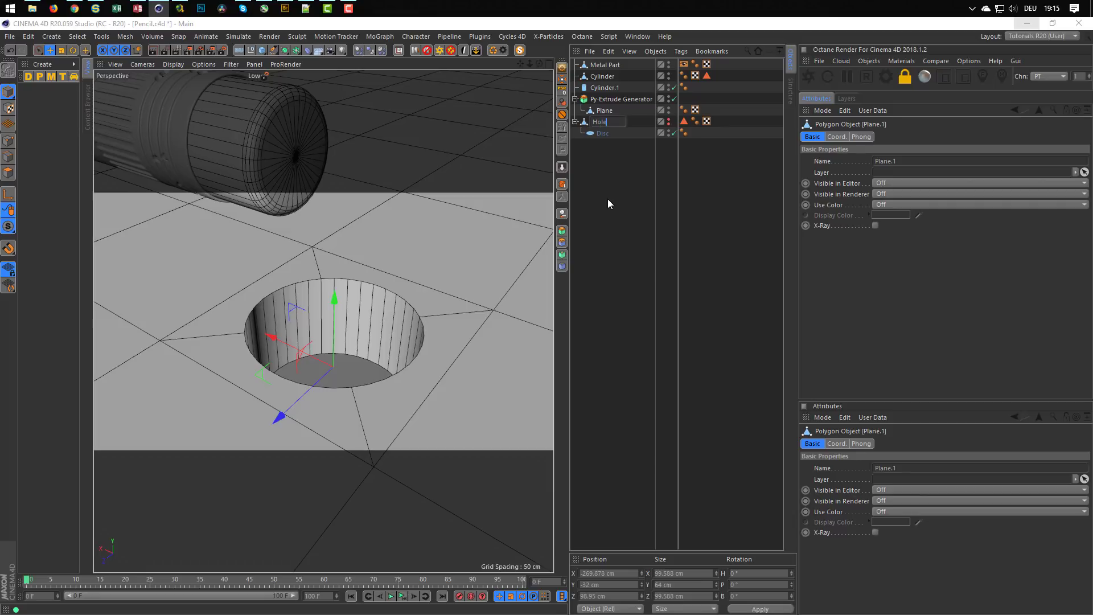
key("Return")
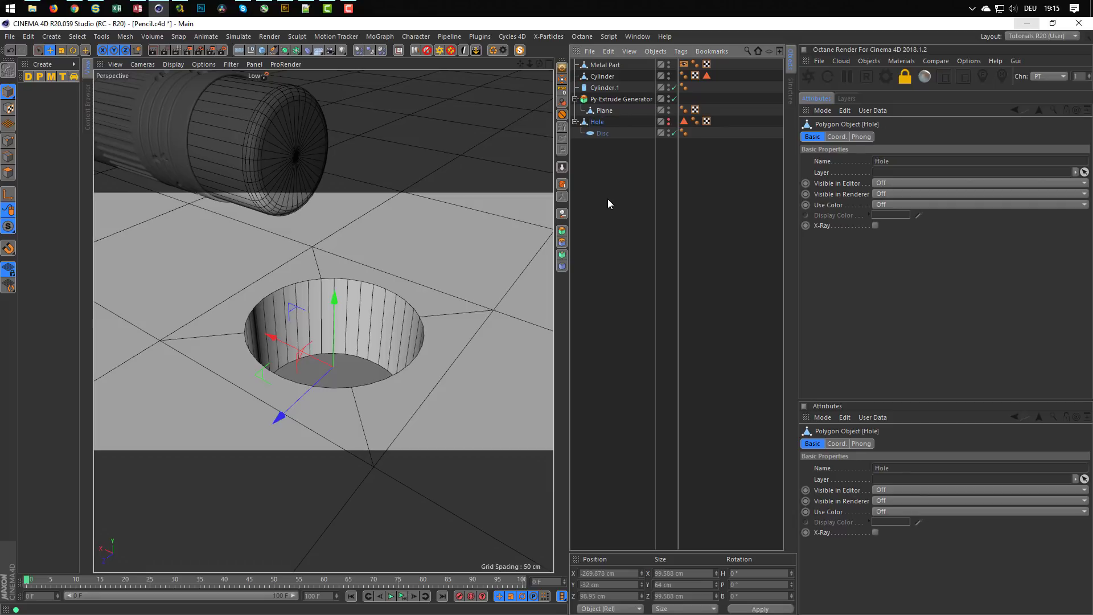
Step: Center the Disc on its parent Hole and move it out to the top level of the object hierarchy
left_click(603, 132)
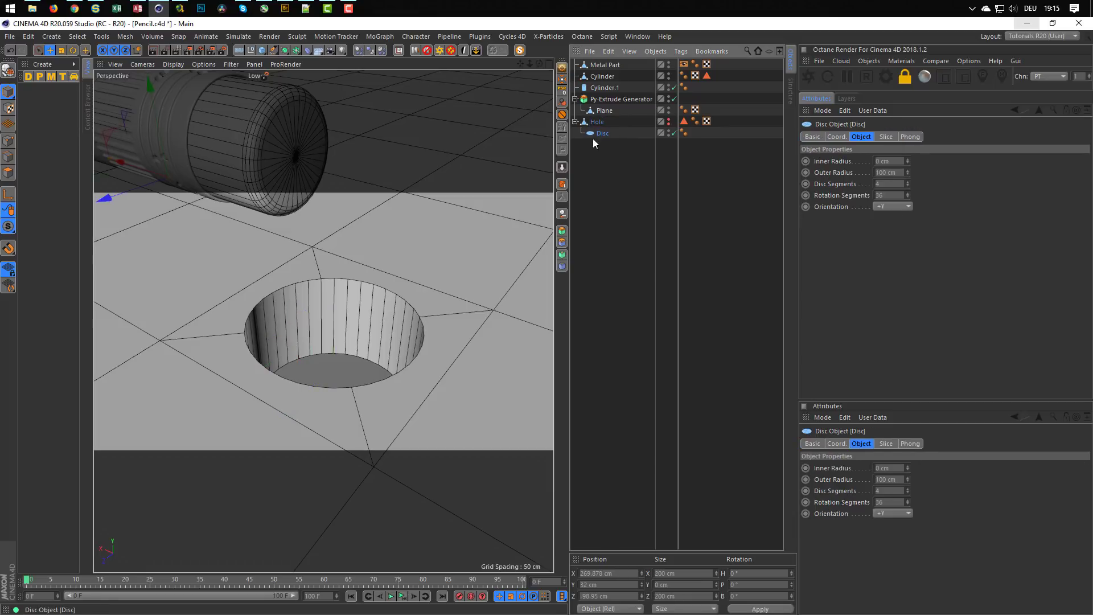
left_click(562, 88)
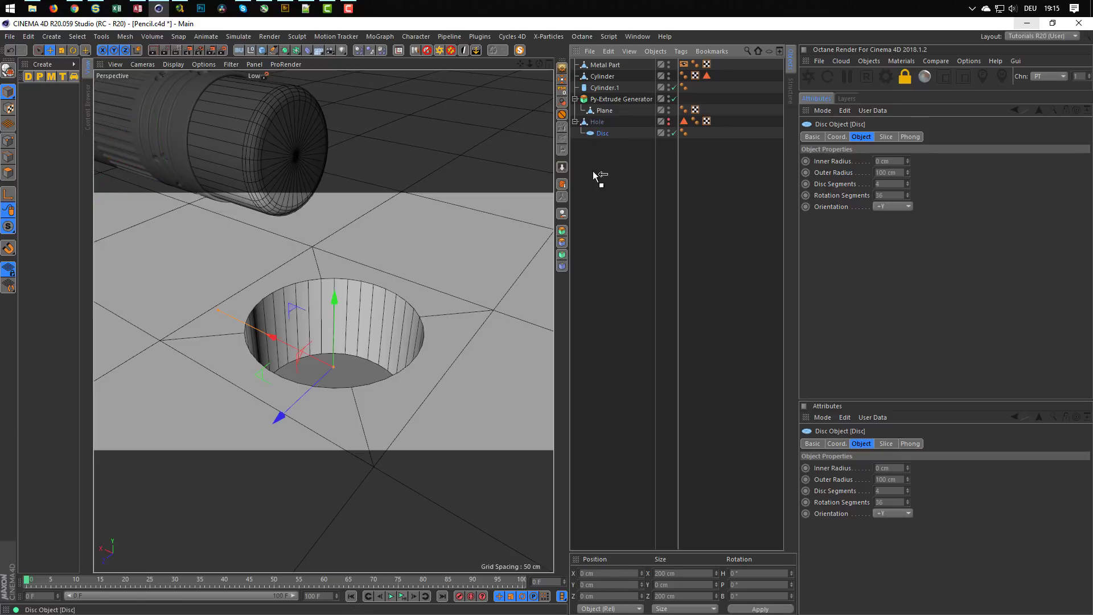
key("ctrl+z")
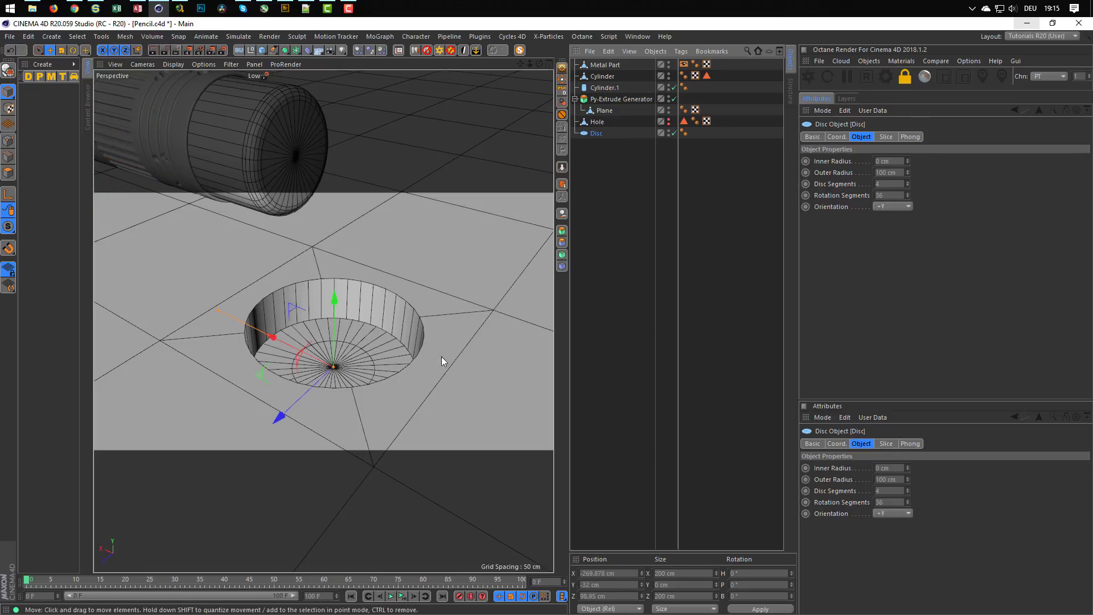
Step: Raise the Disc inside the hole to about Y -10 cm and set its inner radius to 50 cm
left_click_drag(337, 302, 321, 271)
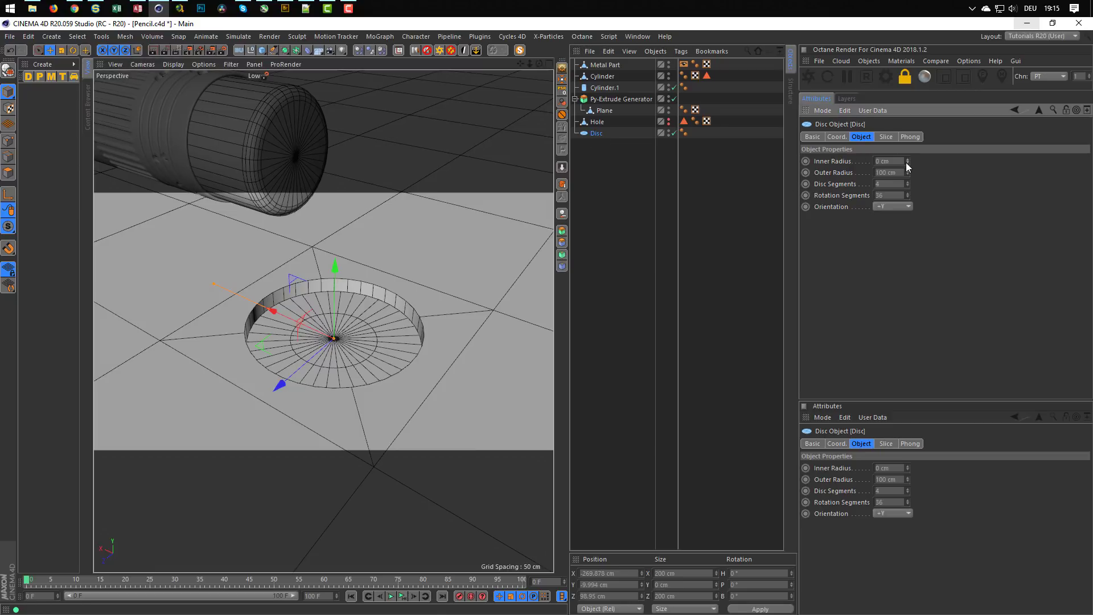
left_click_drag(907, 162, 907, 138)
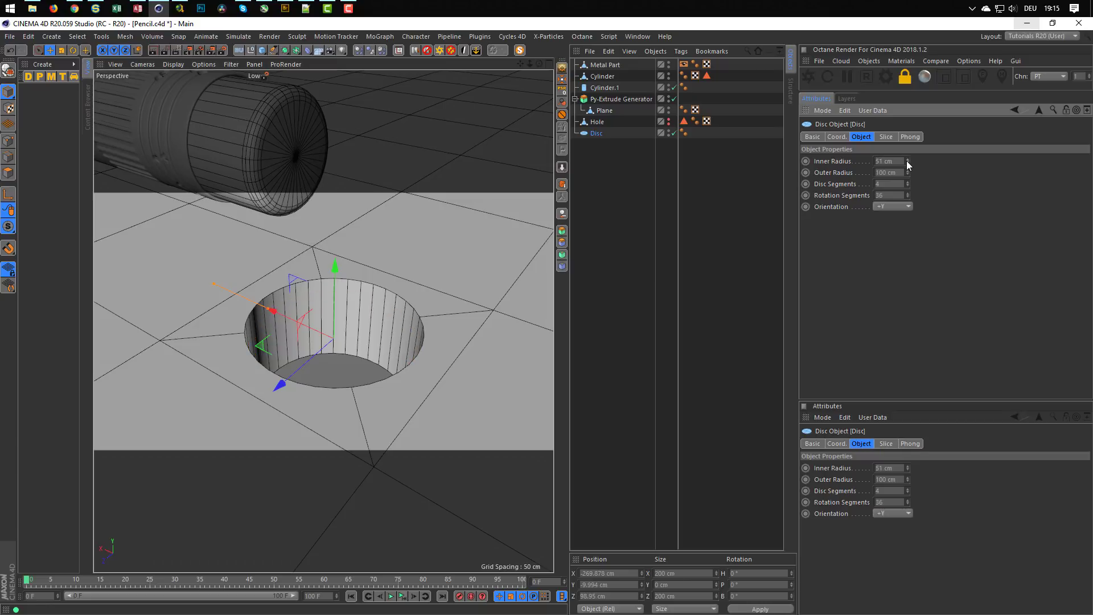
left_click(907, 163)
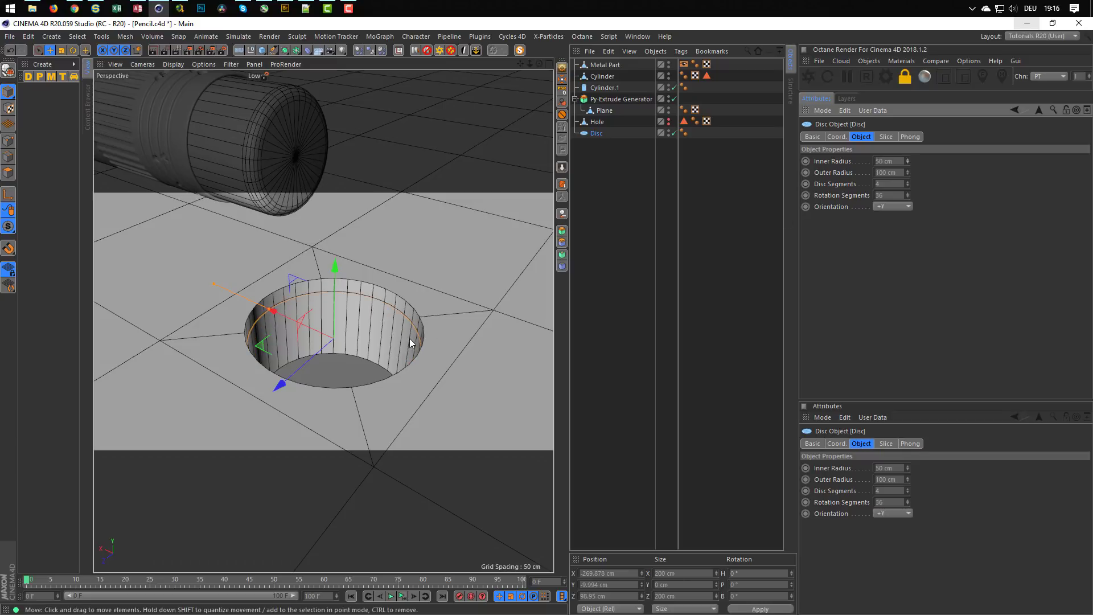
scroll(475, 298, "up", 6)
scroll(504, 285, "down", 8)
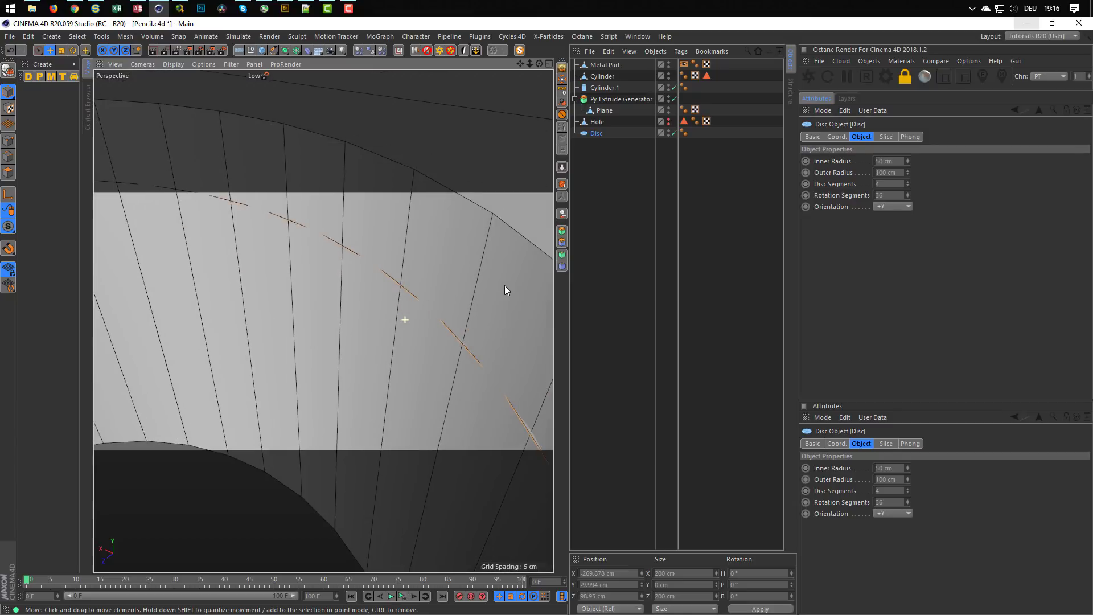
scroll(442, 318, "up", 2)
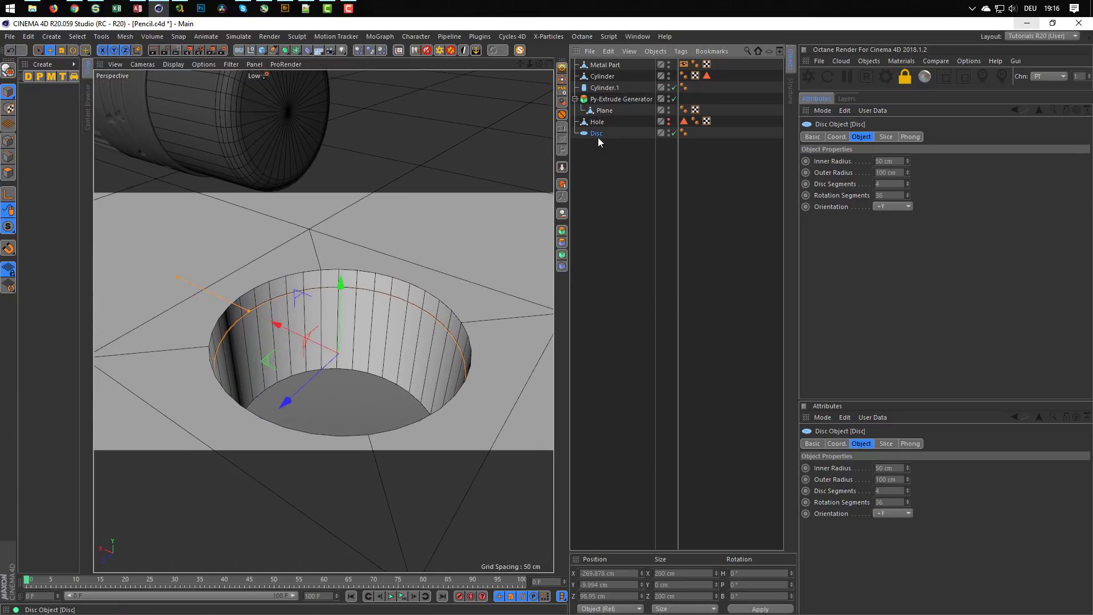
Step: Wrap the Disc in a new Py-Extrude Generator with an offset of 0.1 cm and Create Caps enabled
left_click(562, 233, "alt")
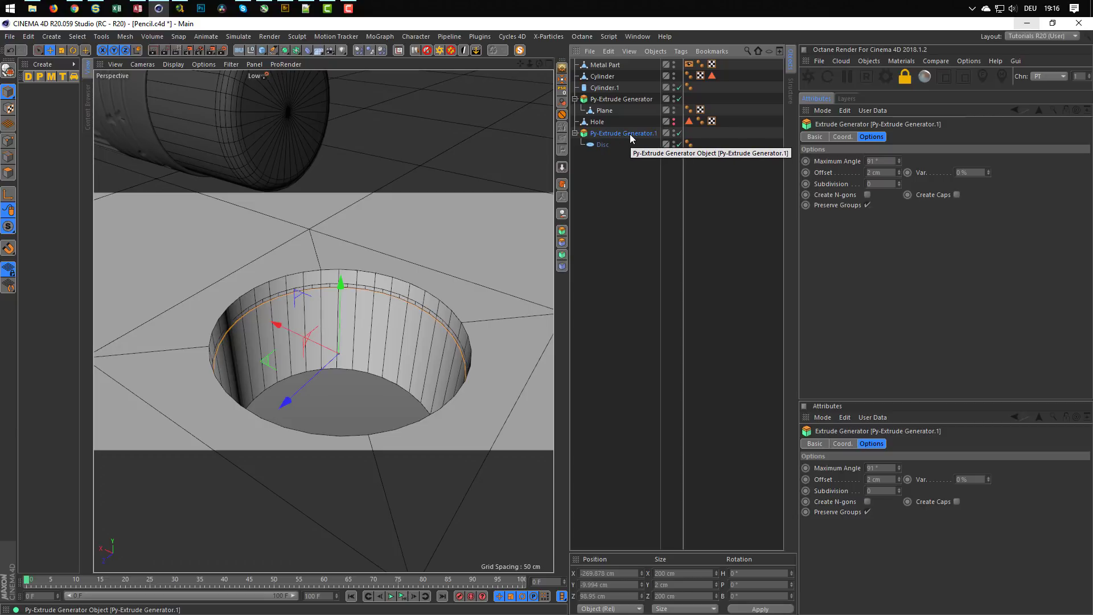
left_click_drag(885, 173, 829, 196)
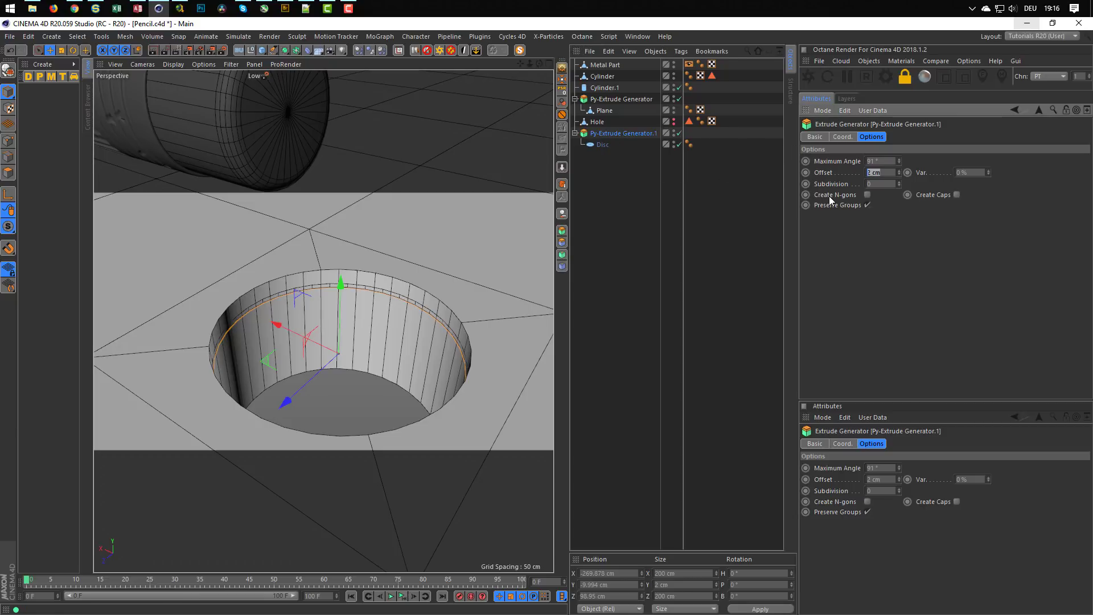
type("0.1")
key("Return")
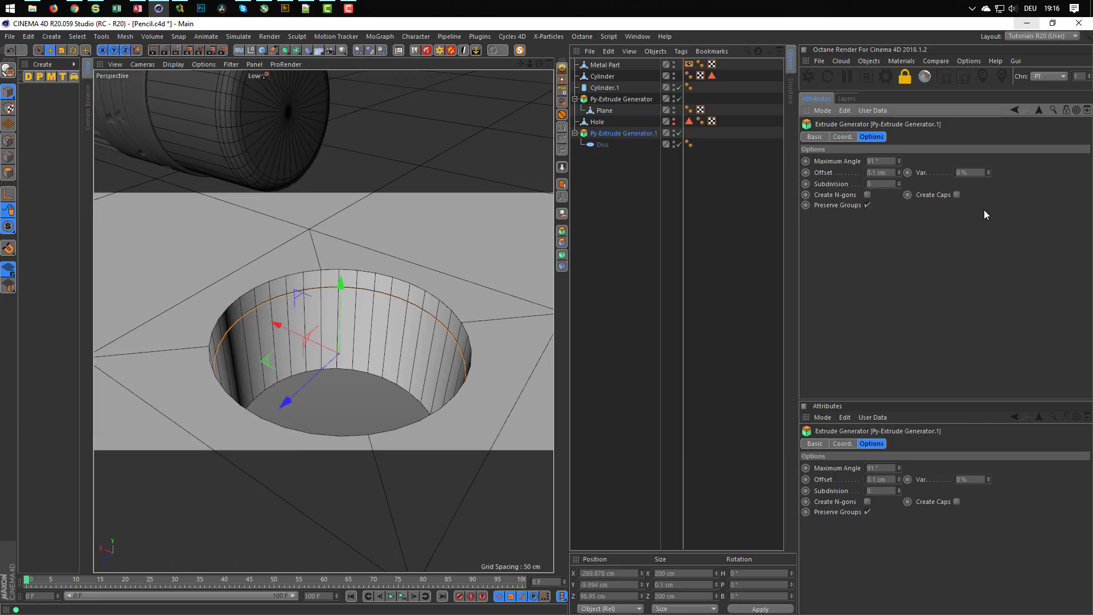
left_click(957, 195)
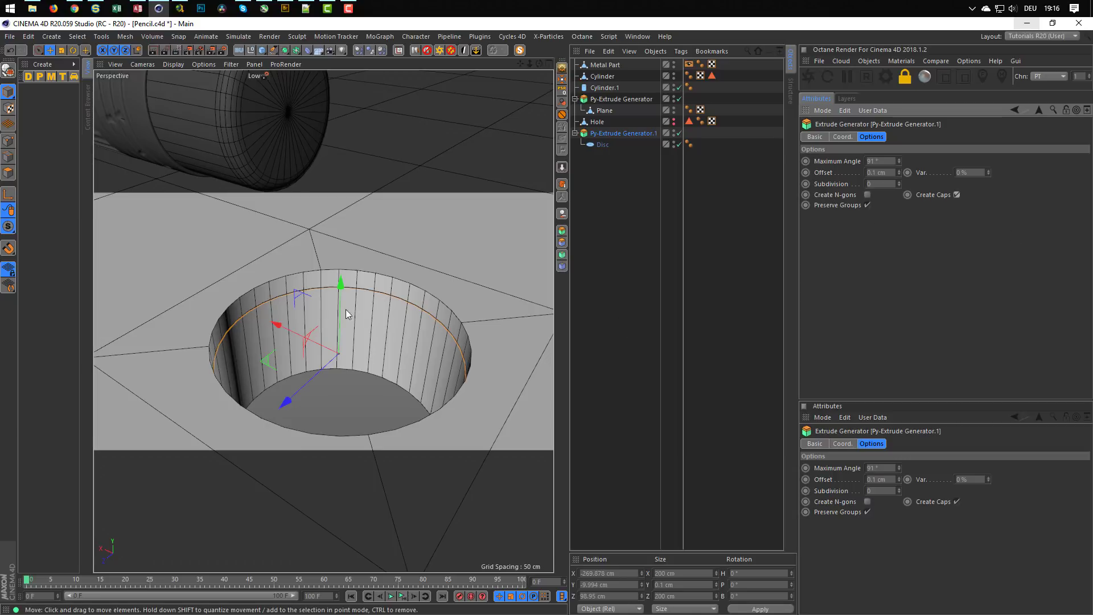
scroll(353, 300, "up", 6)
scroll(369, 298, "down", 6)
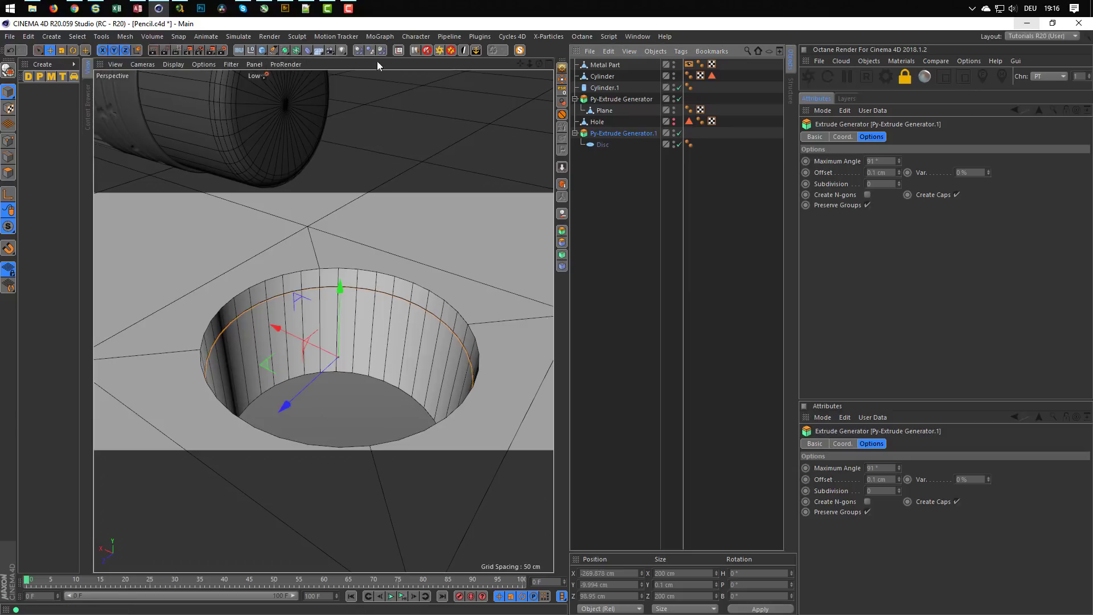
Step: Place the disc's Py-Extrude Generator inside a new linear Cloner and set its per-step Y position to 0.1 cm
left_click(380, 37)
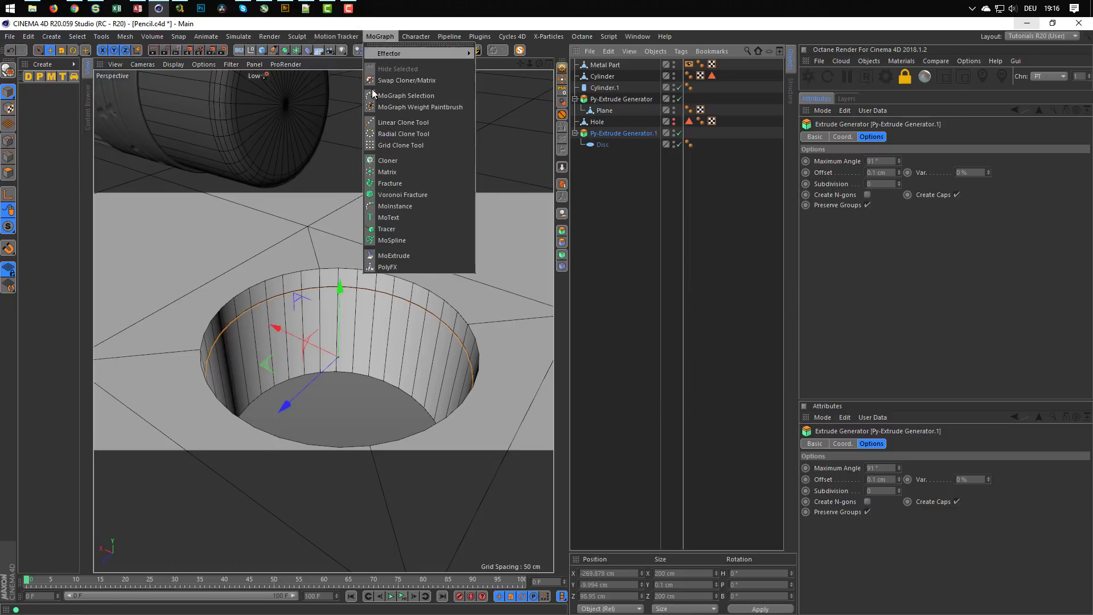
left_click(387, 161, "alt")
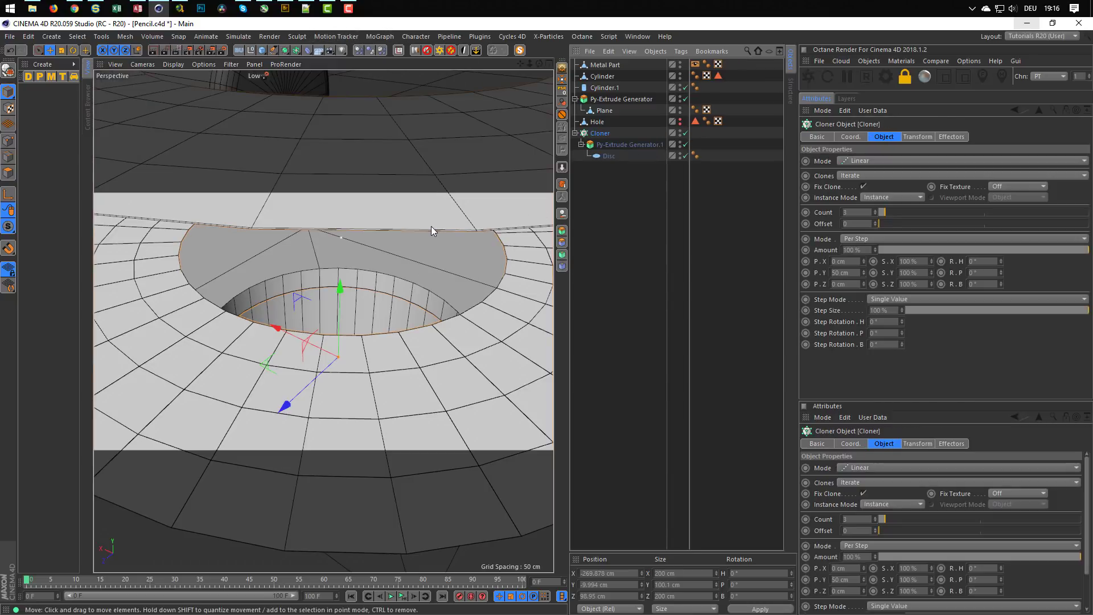
left_click_drag(380, 238, 463, 237, "alt")
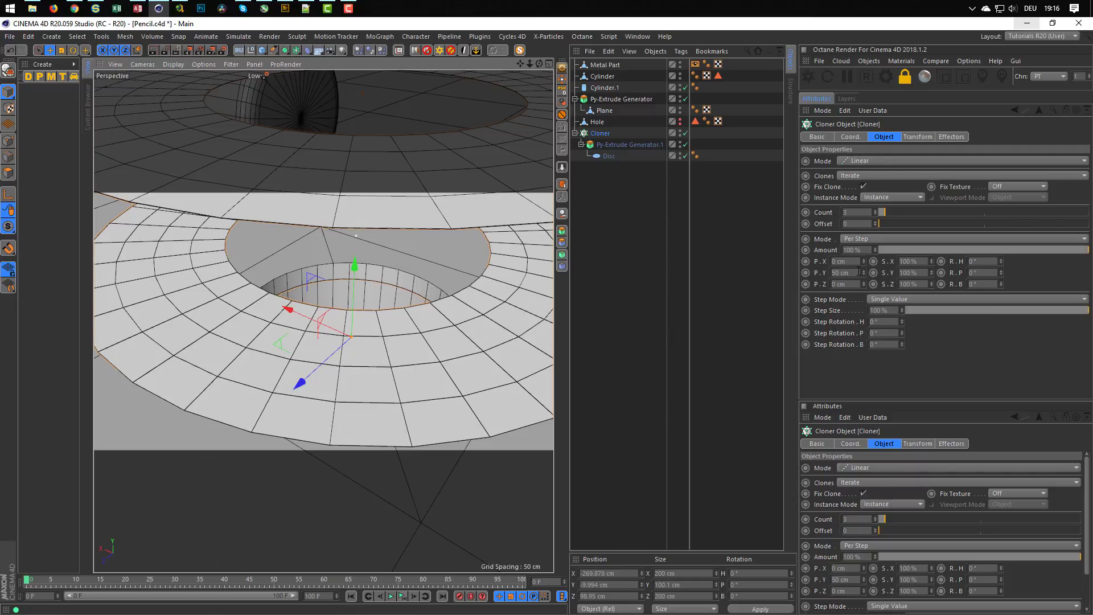
left_click(858, 272)
type("0.1")
key("Return")
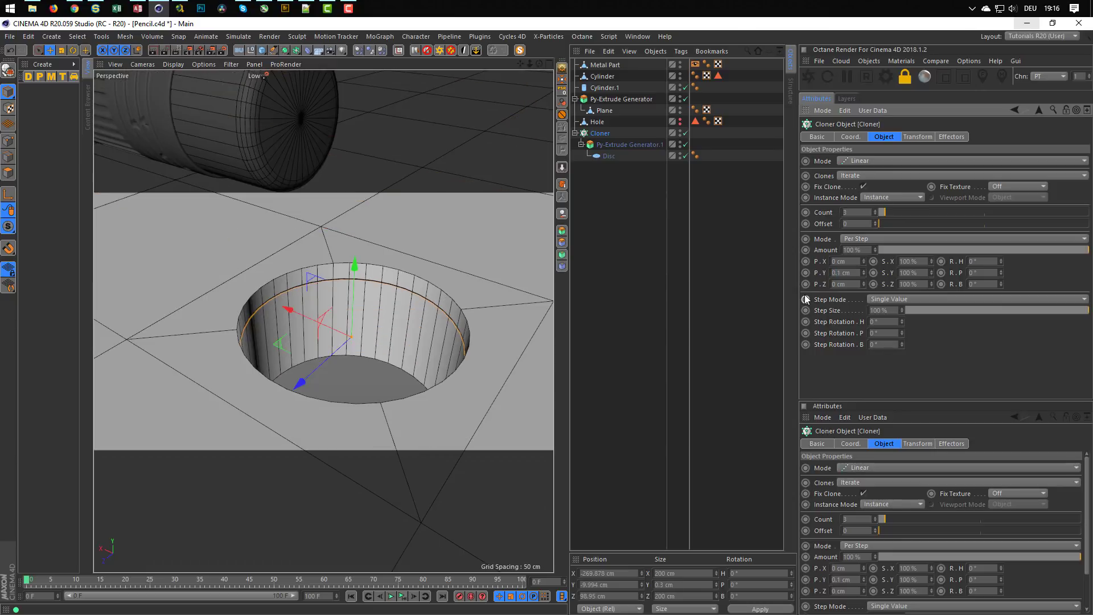
Step: Try a per-step Y spacing of 0.2 cm on the Cloner and return it to 0.1 cm
scroll(514, 278, "up", 8)
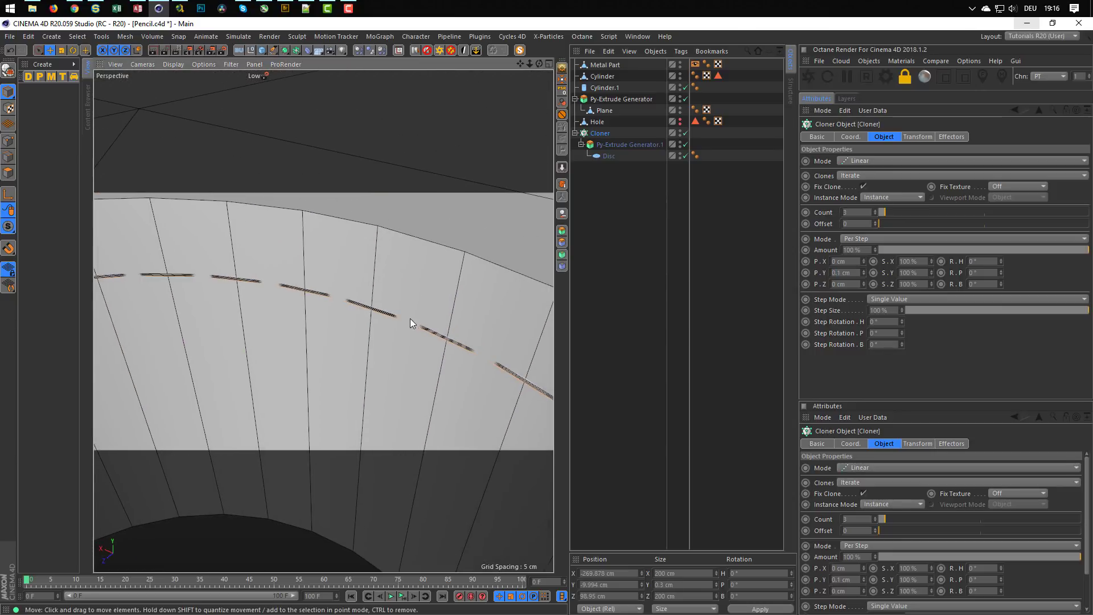
left_click(864, 270)
scroll(468, 296, "up", 2)
scroll(468, 296, "up", 5)
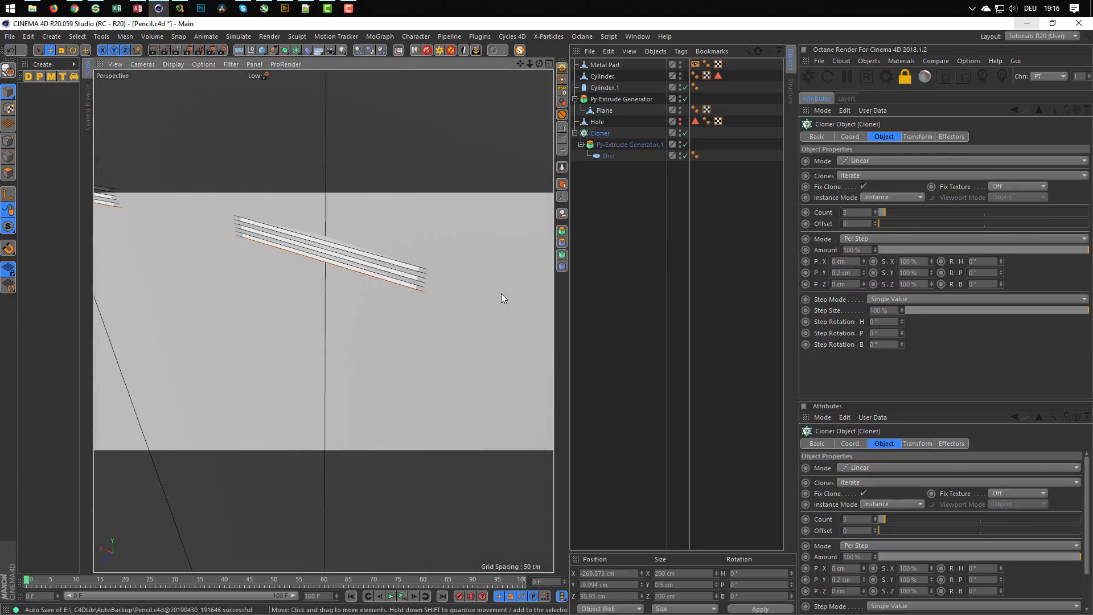
left_click(863, 275)
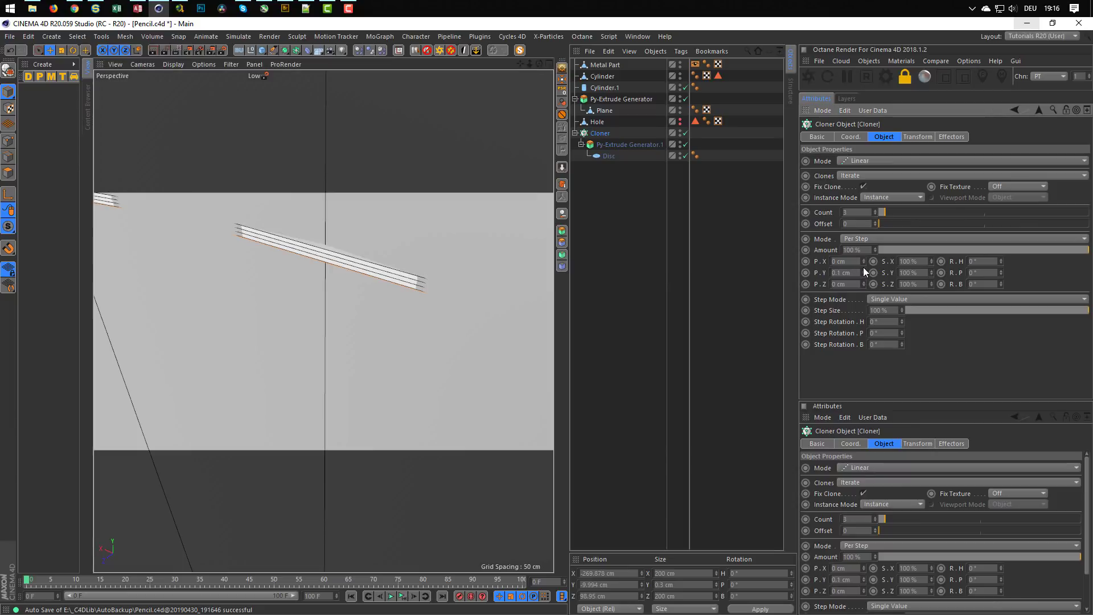
scroll(379, 315, "up", 10)
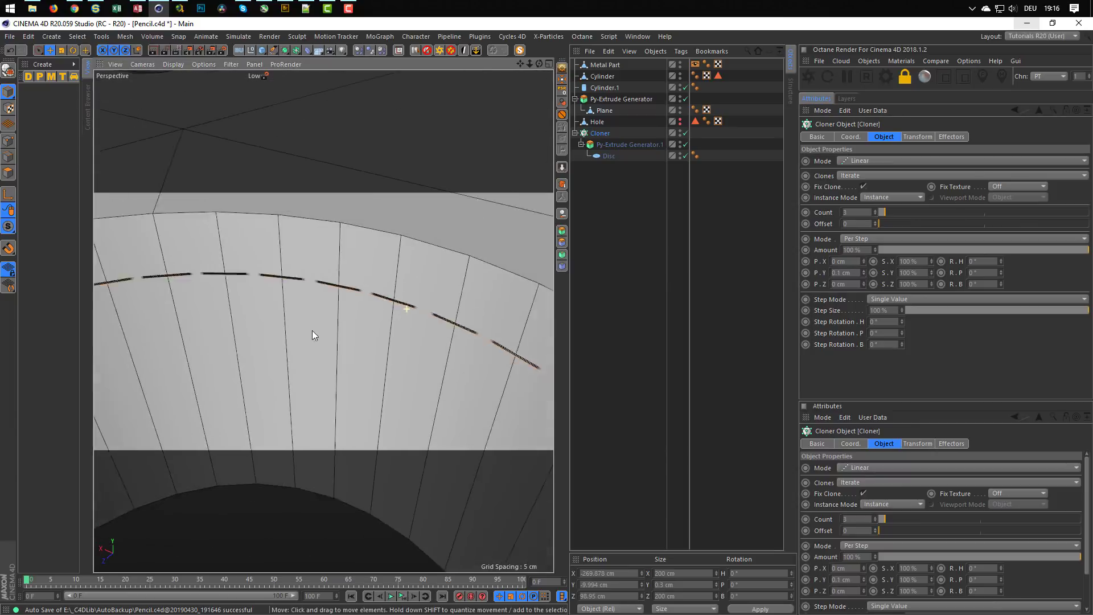
scroll(274, 348, "down", 2)
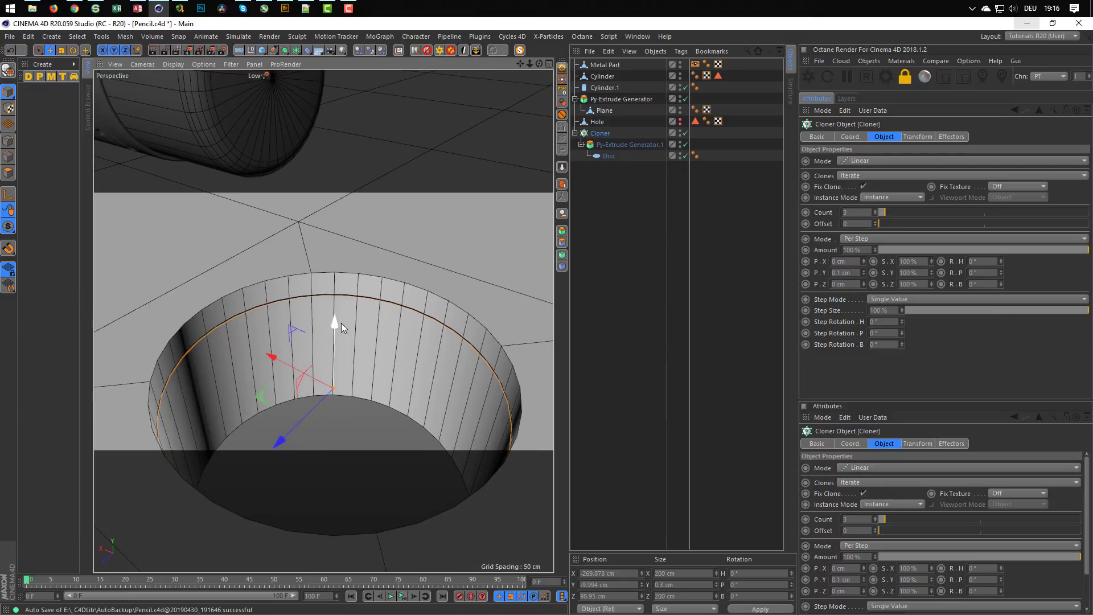
Step: Lower the Cloner to the bottom of the hole, at about Y -63.5 cm, and set its clone count to 500
left_click(599, 157)
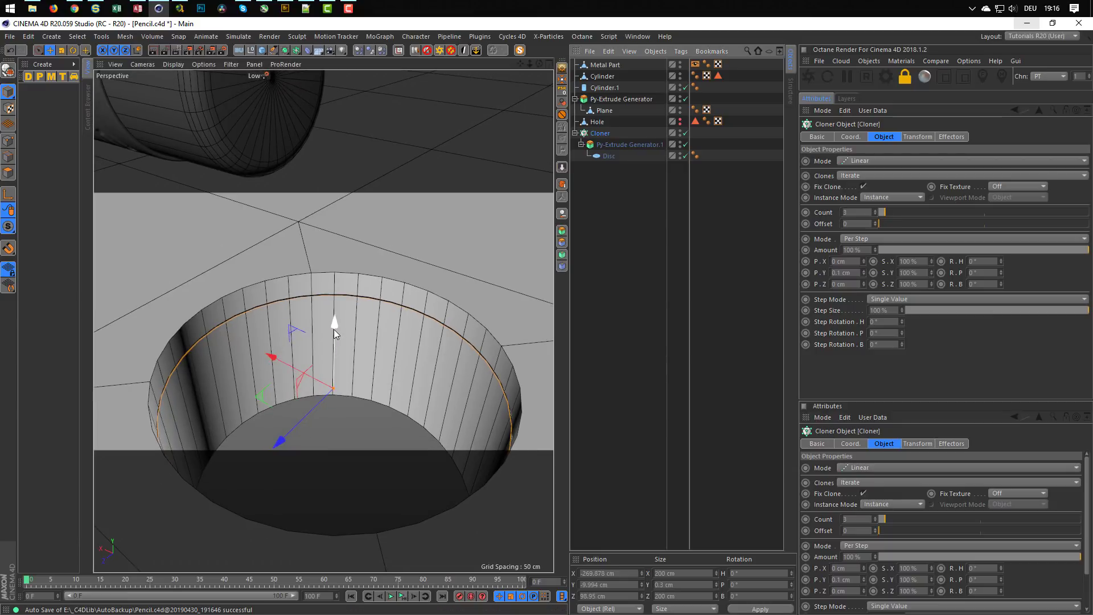
mouse_move(335, 328)
left_mouse_down()
mouse_move(316, 407)
mouse_move(293, 443)
mouse_move(347, 319)
left_mouse_up()
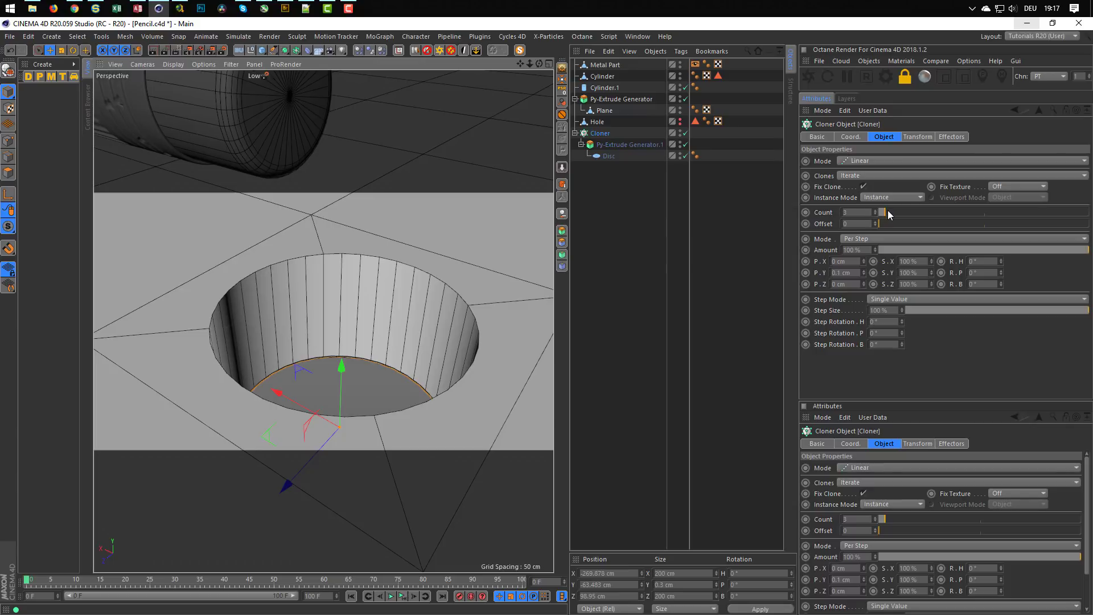
left_click_drag(887, 210, 1088, 212)
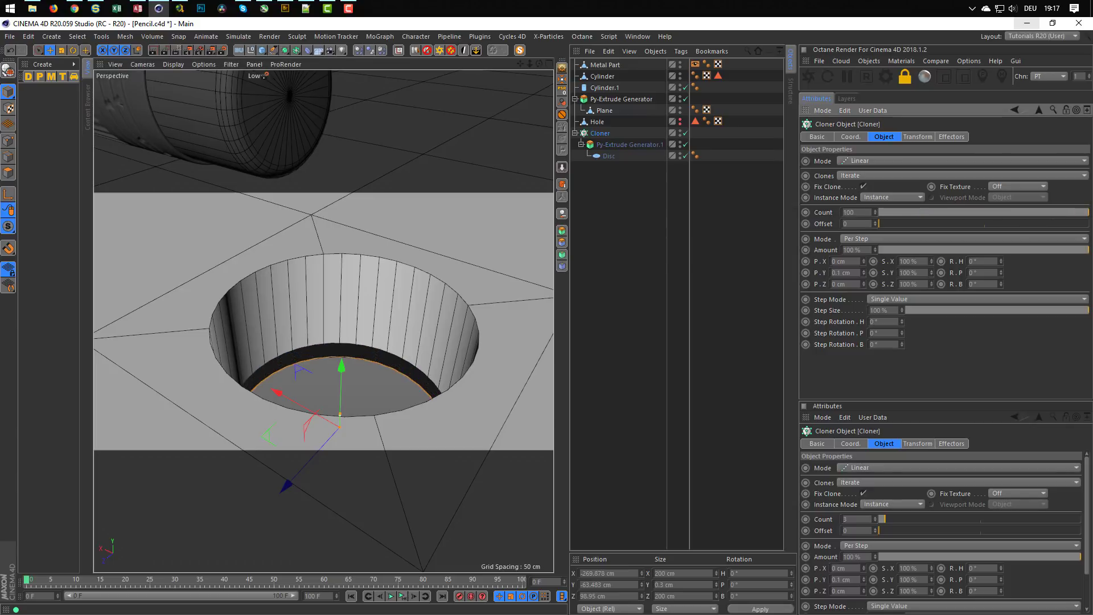
left_click(862, 212)
type("500")
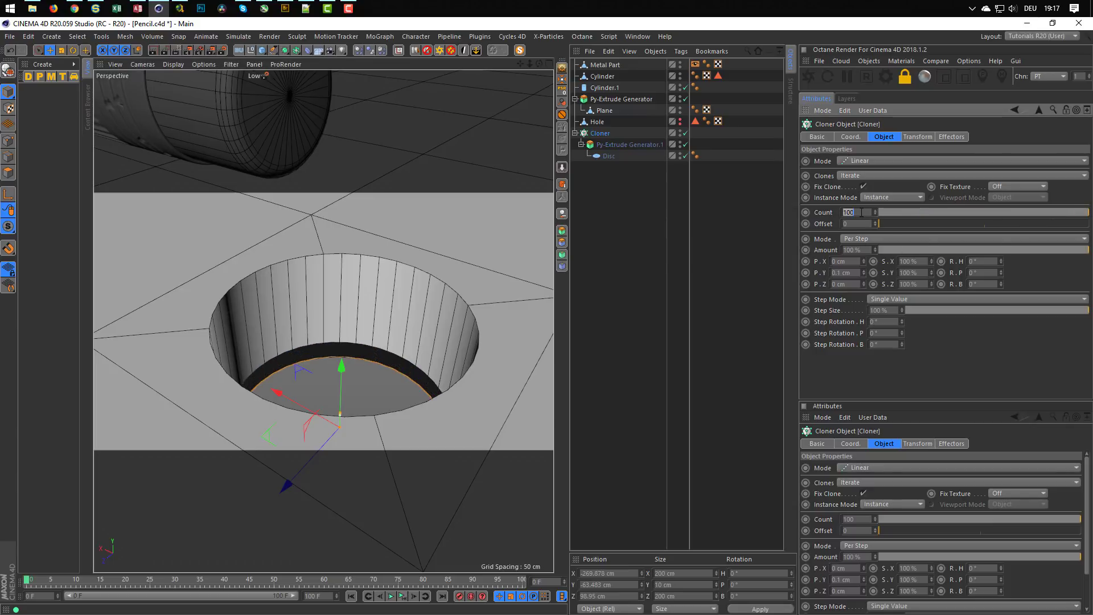
key("Return")
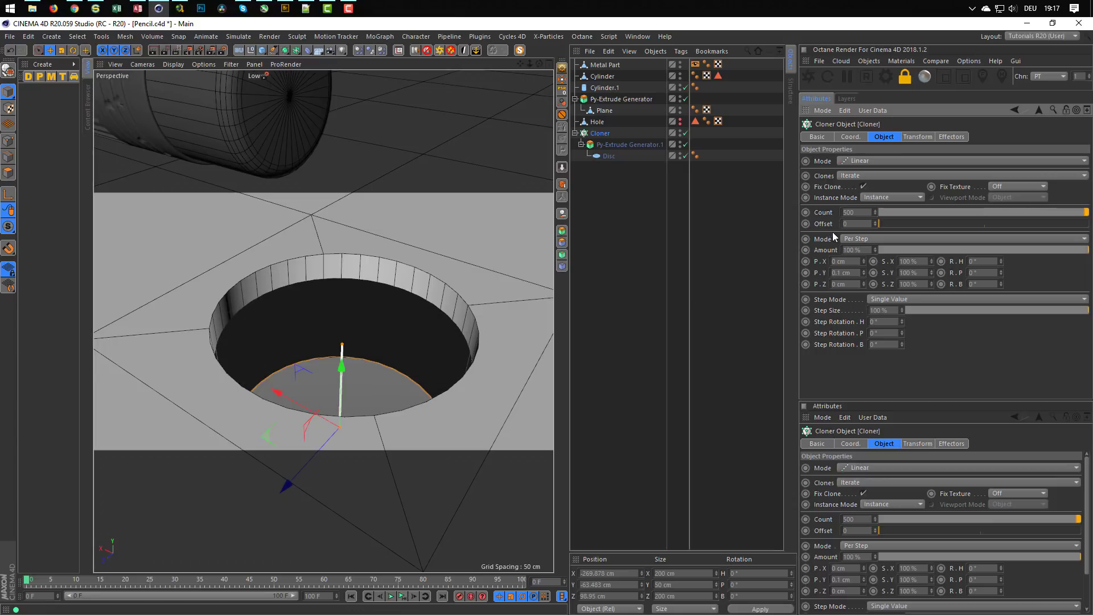
Step: Set the Cloner's clone count to 200 and its per-step Y position to 0.2 cm
left_click_drag(858, 213, 786, 221)
type("200")
key("Return")
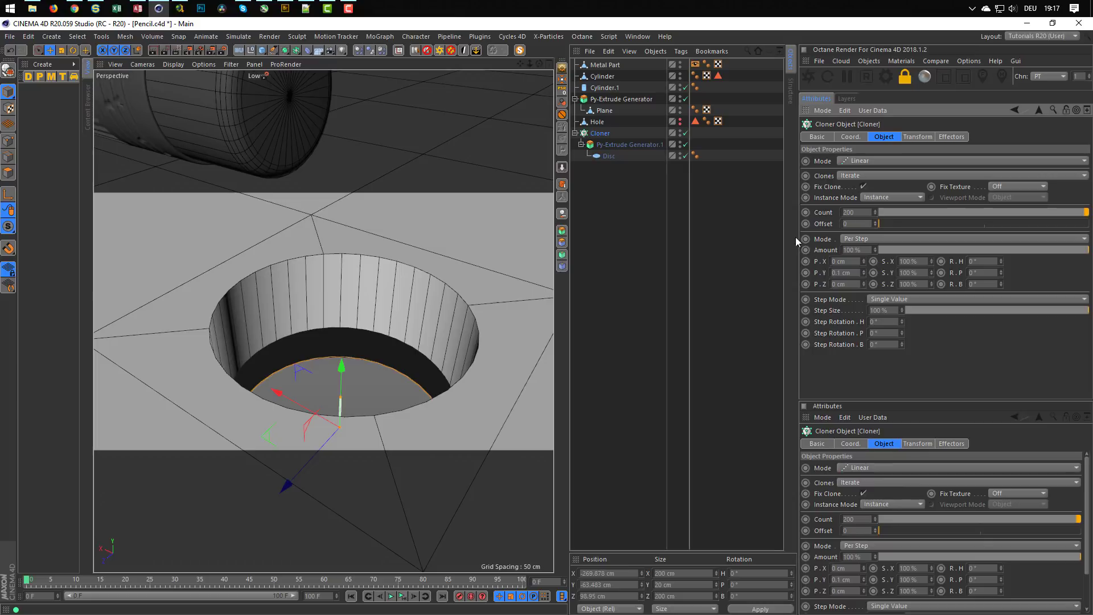
left_click_drag(851, 272, 783, 286)
type("0.2")
key("Return")
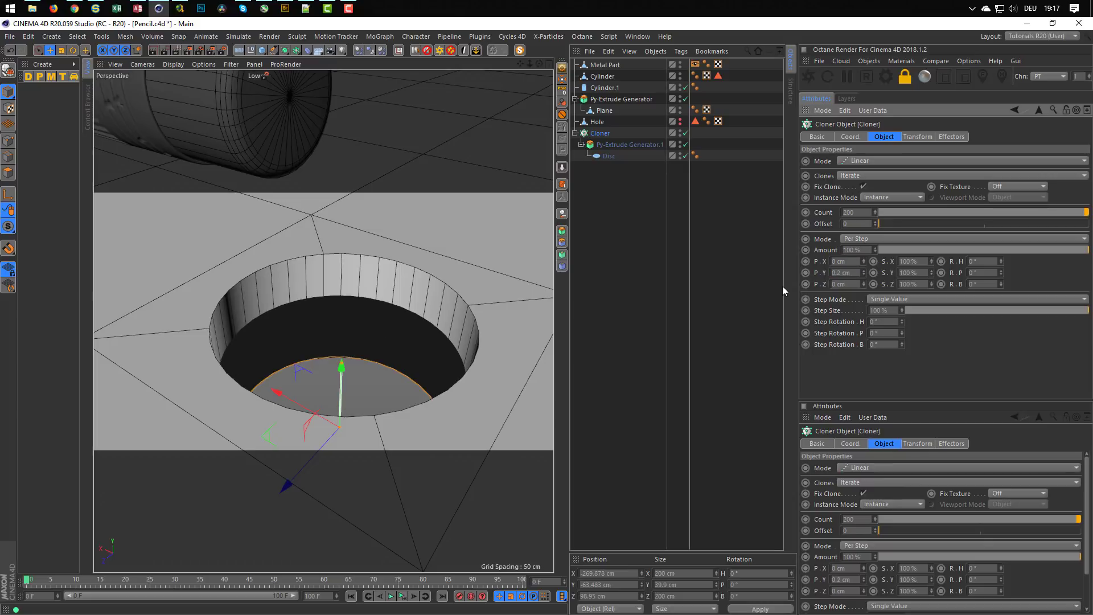
Step: Set the extrusion offset of Py-Extrude Generator.1, the disc's parent, to 0.2 cm
left_click(606, 144)
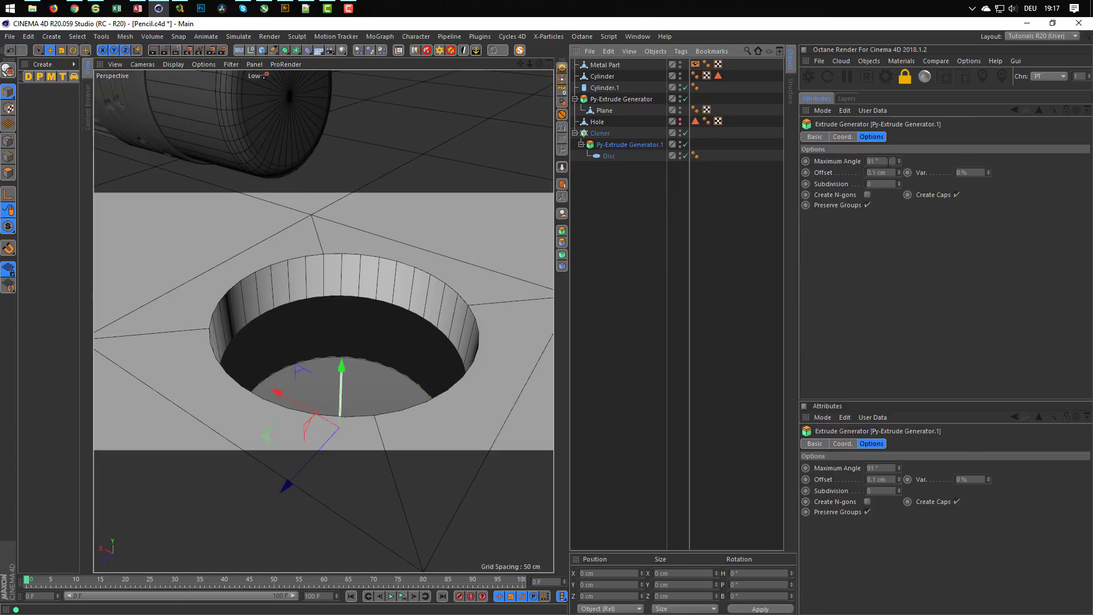
left_click_drag(873, 174, 898, 174)
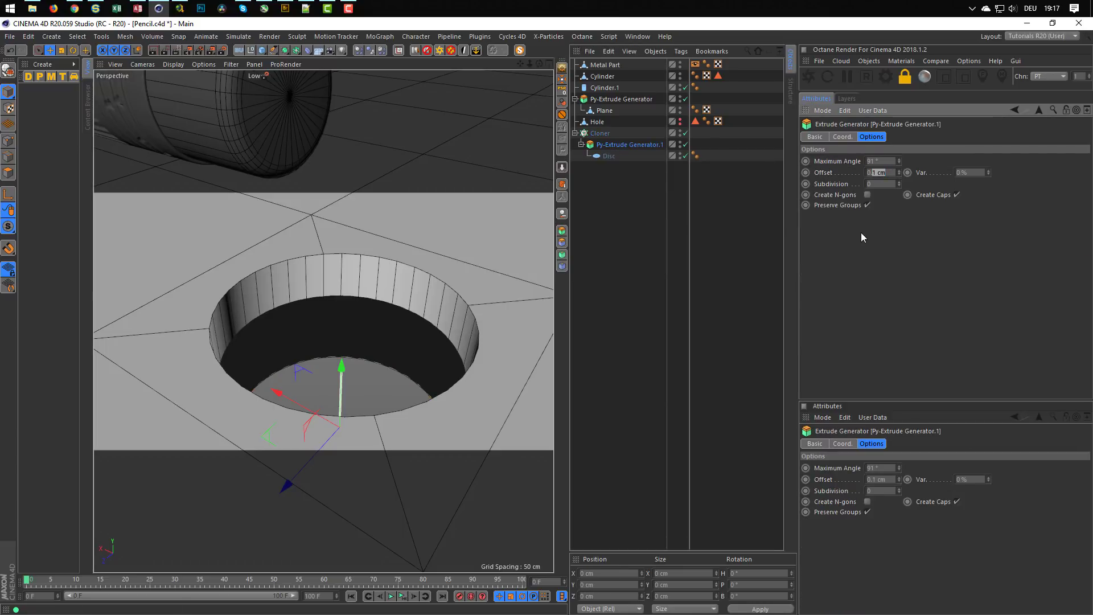
type("2")
key("Return")
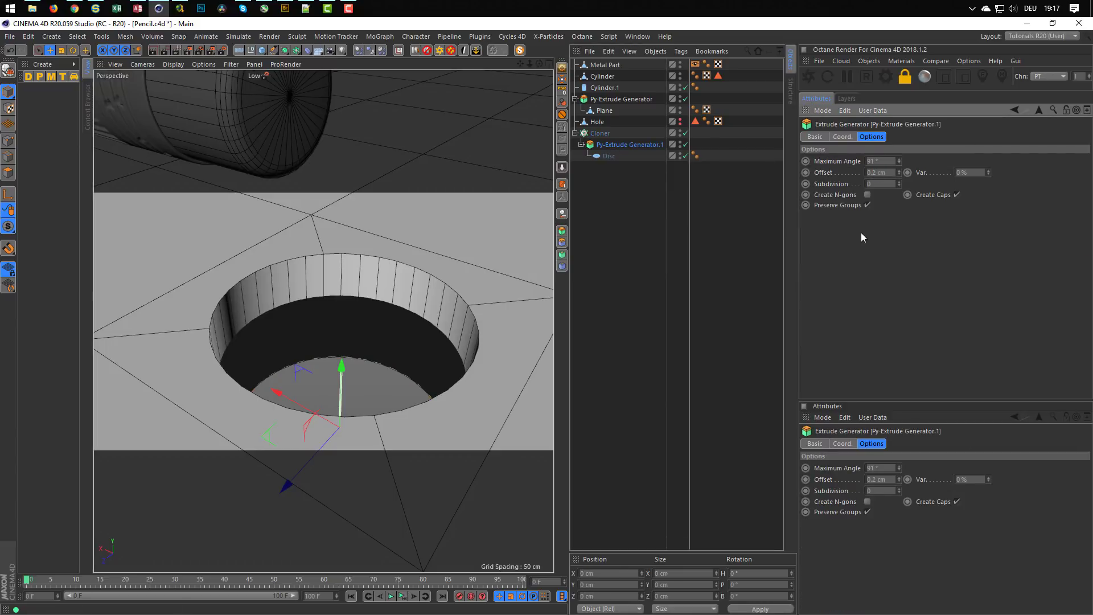
Step: Try per-step Y positions of 0.4 cm and 0.3 cm for the Cloner
left_click(605, 133)
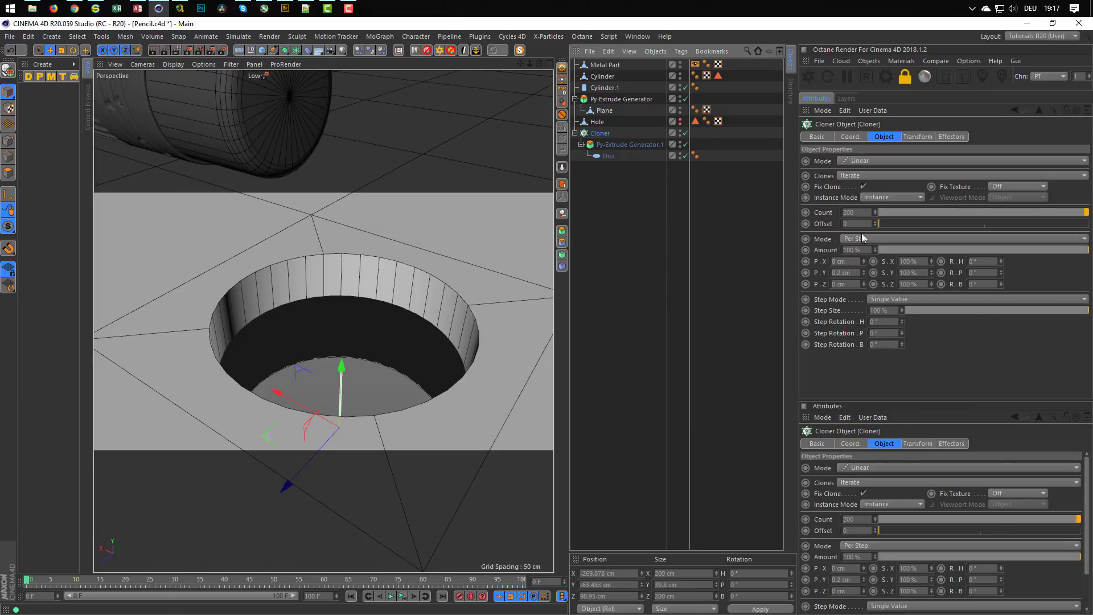
left_click(854, 271)
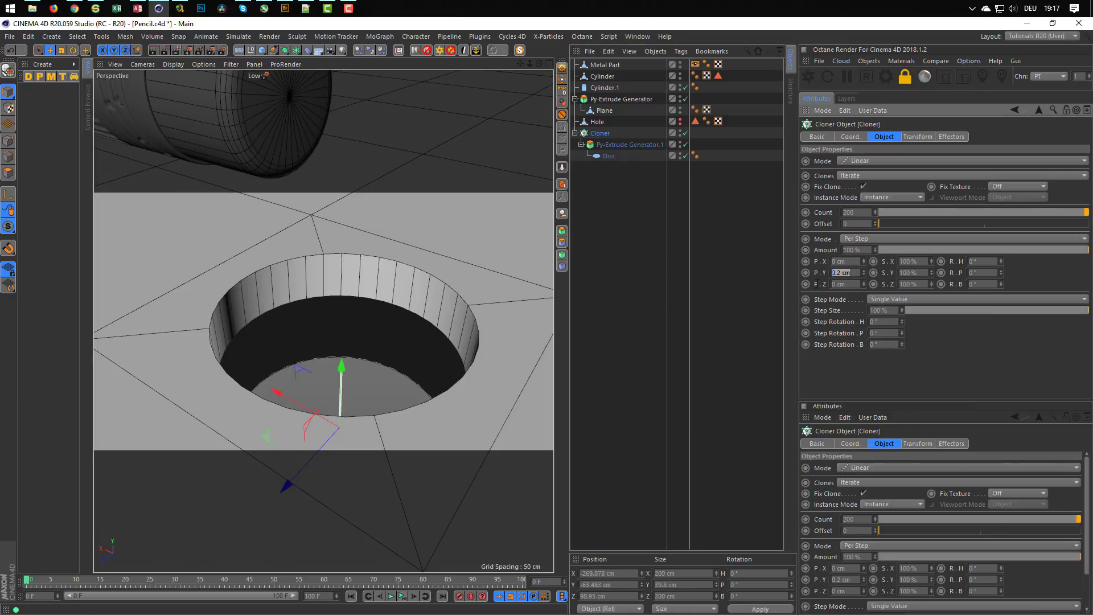
key("BackSpace")
type(".4")
key("Return")
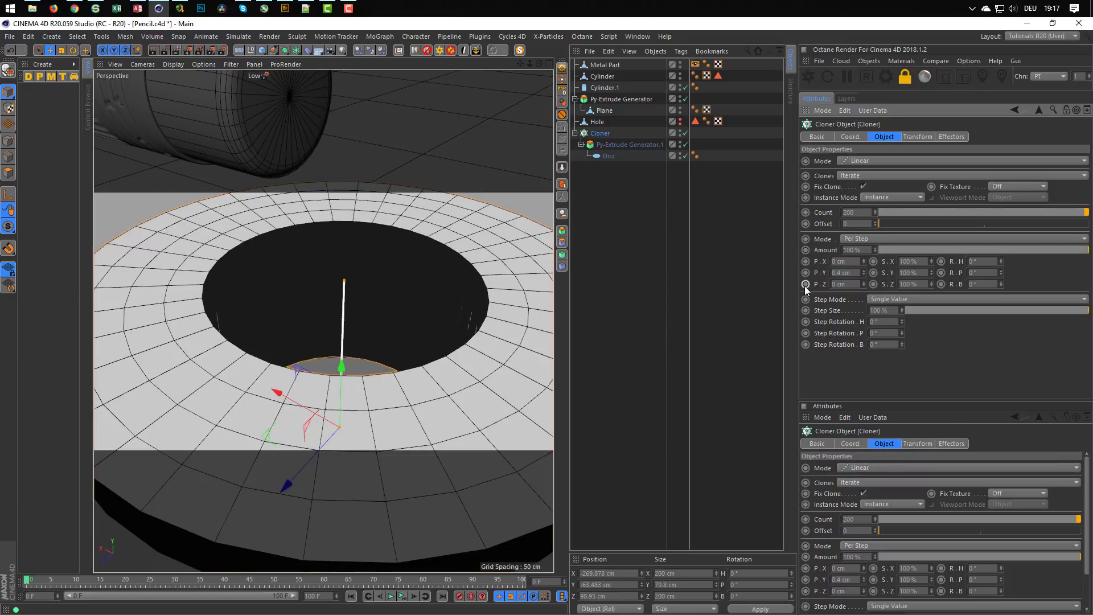
left_click_drag(853, 272, 794, 286)
type(".3")
key("Return")
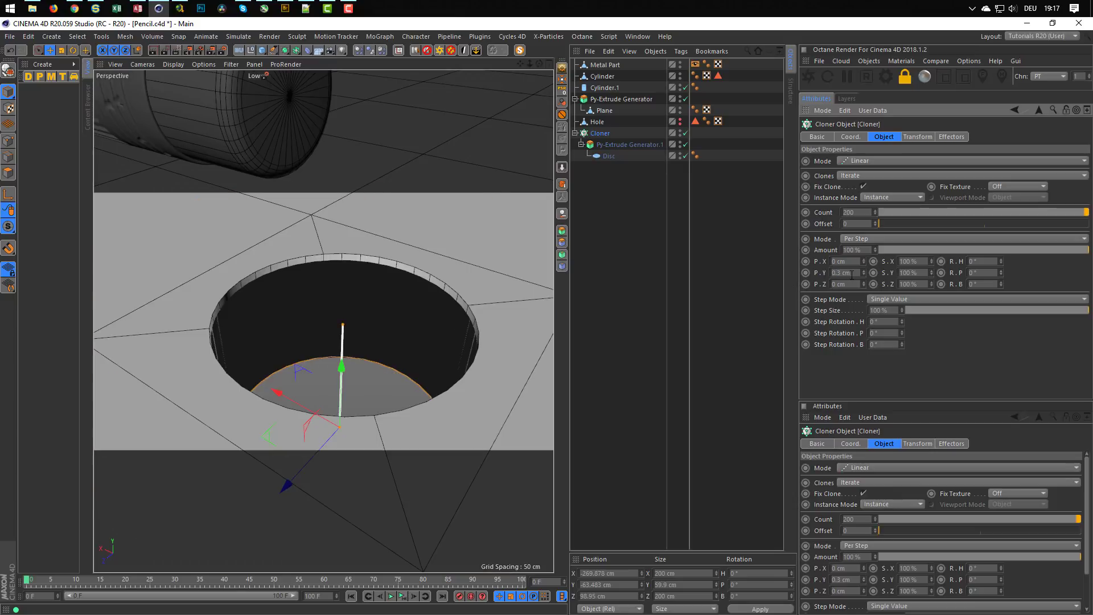
Step: Raise the Cloner's step amount to 104%
left_click(875, 247)
left_click(876, 246)
left_click(876, 247)
left_click(876, 246)
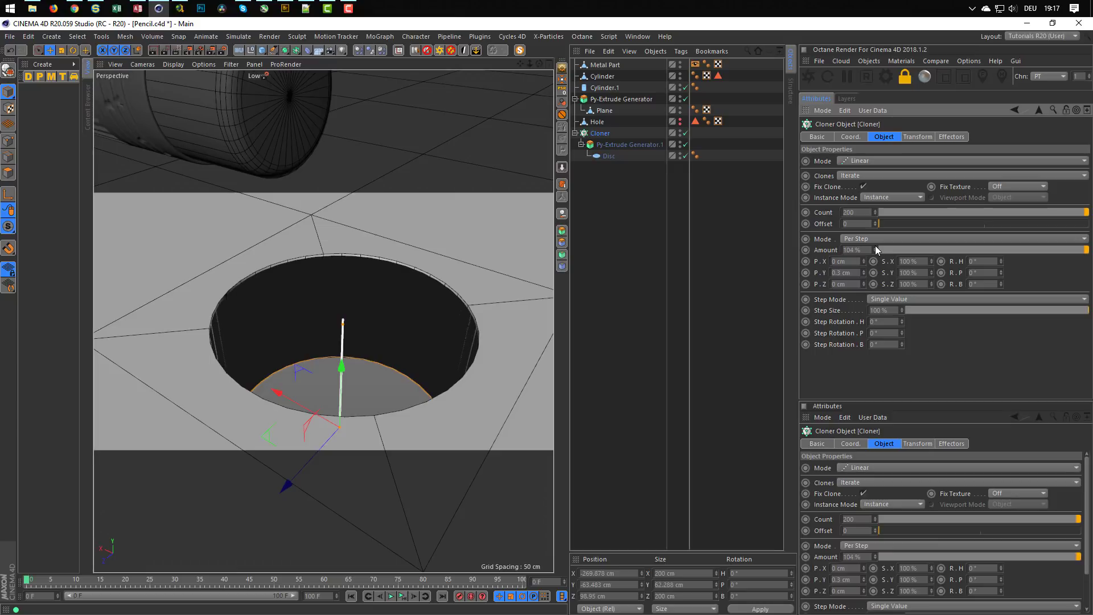
Step: Set the Cloner's per-step Y position to 0.2 cm and raise its clone count to 303
left_click_drag(853, 274, 801, 297)
type("0.2")
key("Return")
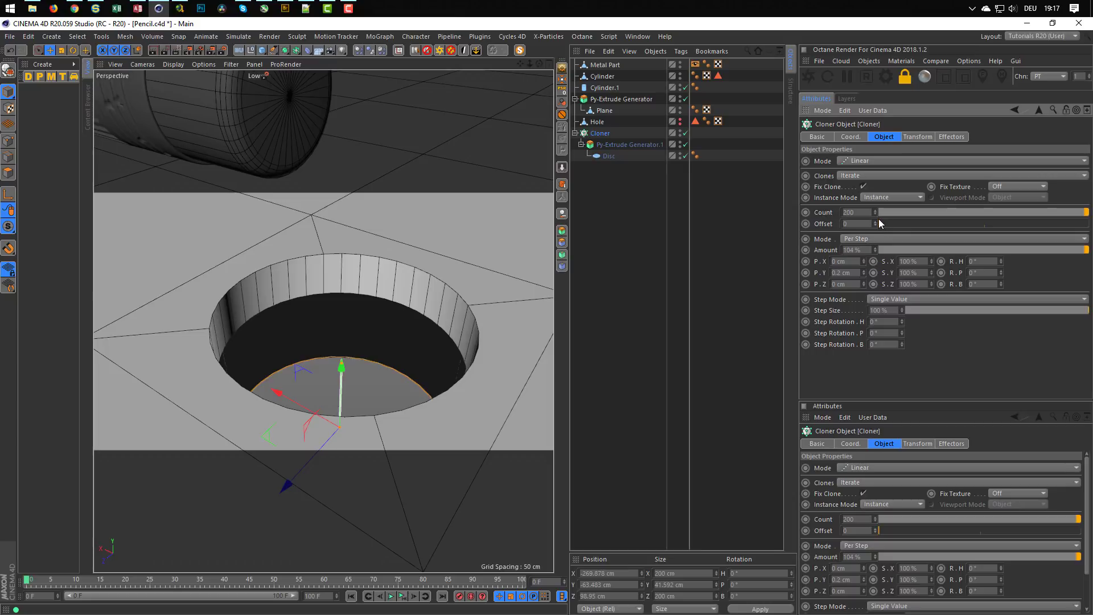
left_click_drag(876, 212, 875, 180)
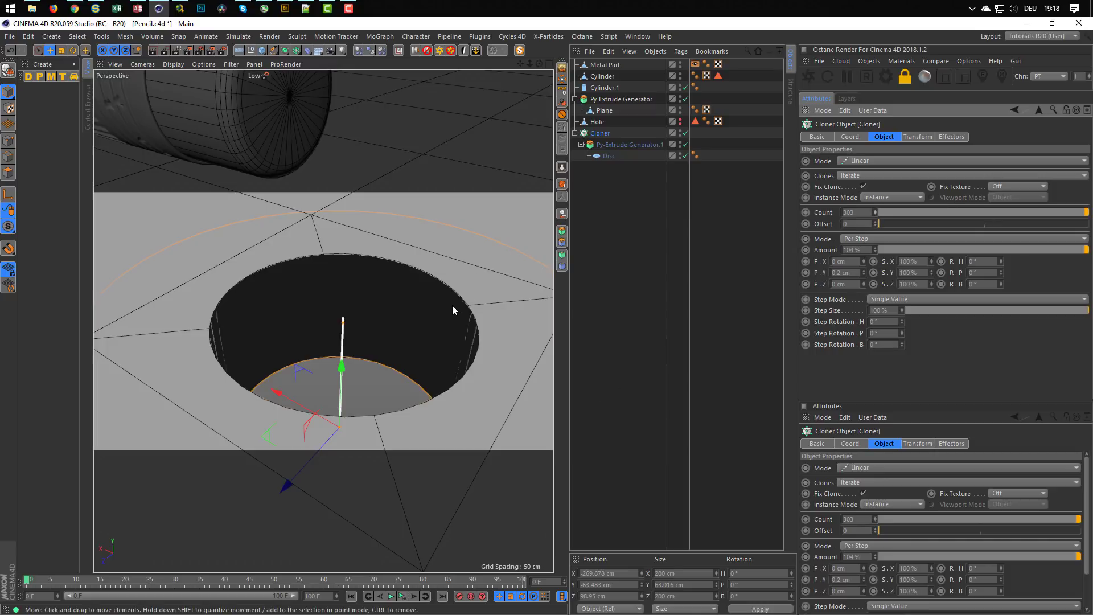
Step: Preview the cloned discs with an interactive render region widened to cover the whole hole, and close the region
left_click(176, 51)
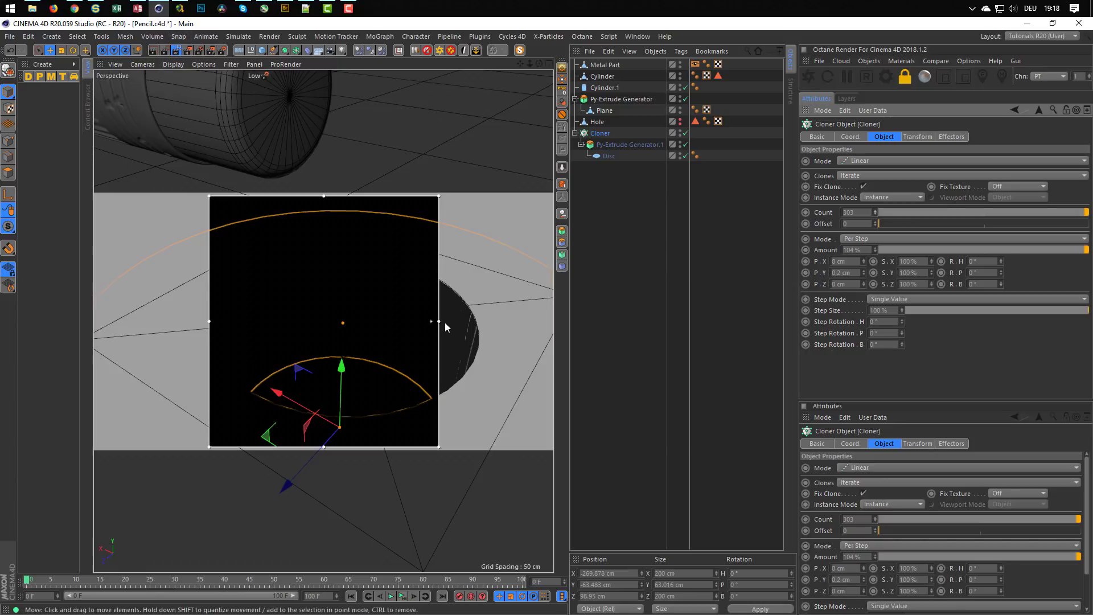
left_click_drag(439, 322, 503, 322)
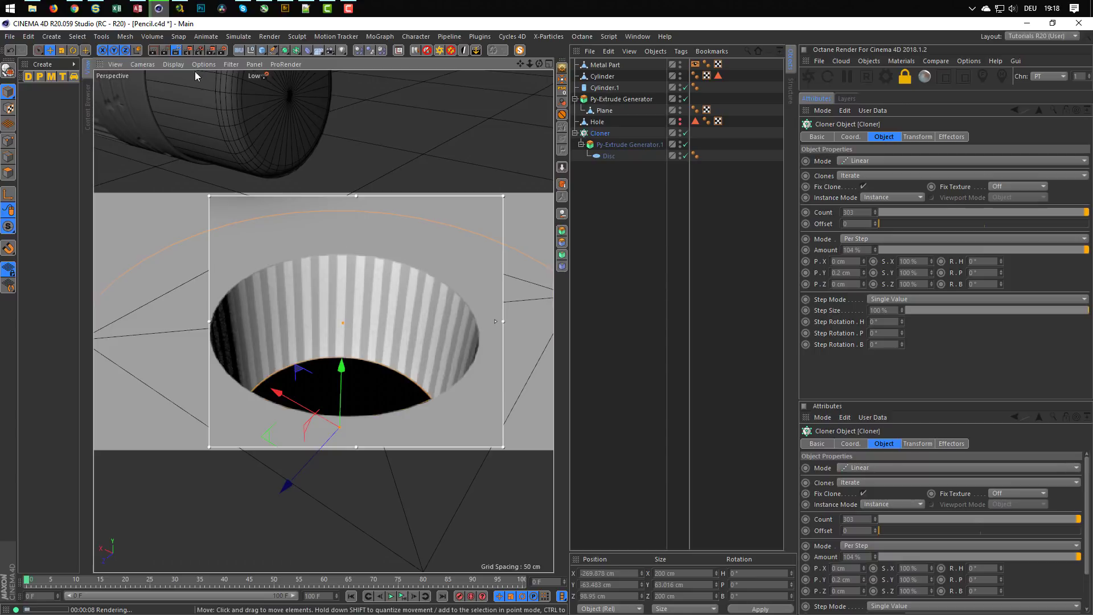
left_click(178, 51)
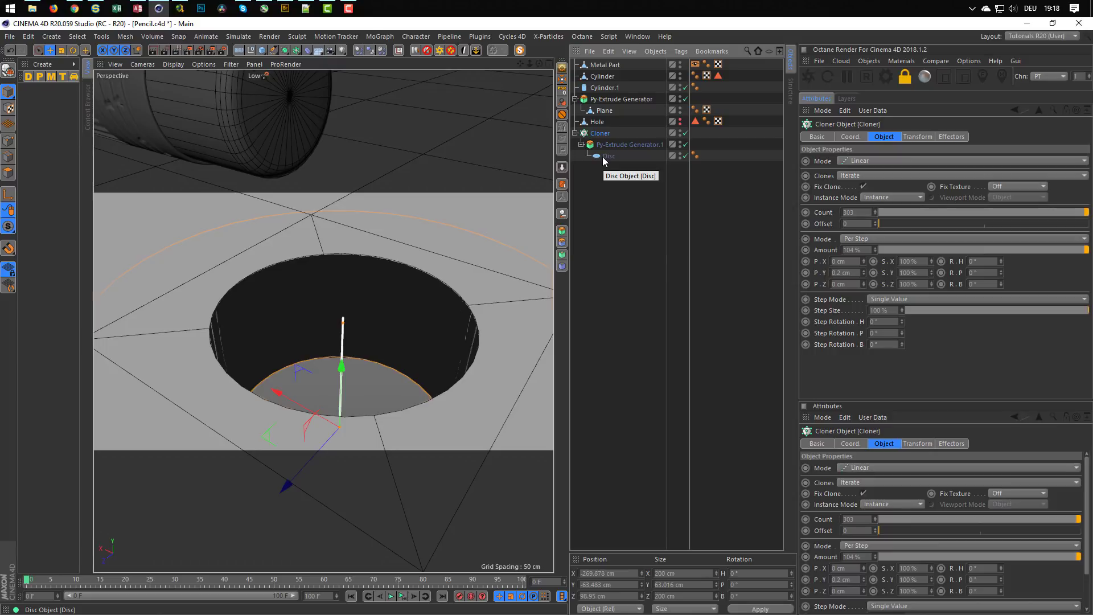
Step: Switch the viewport to Gouraud shading without wireframe lines and add a Random effector to the Cloner
key("n")
key("a")
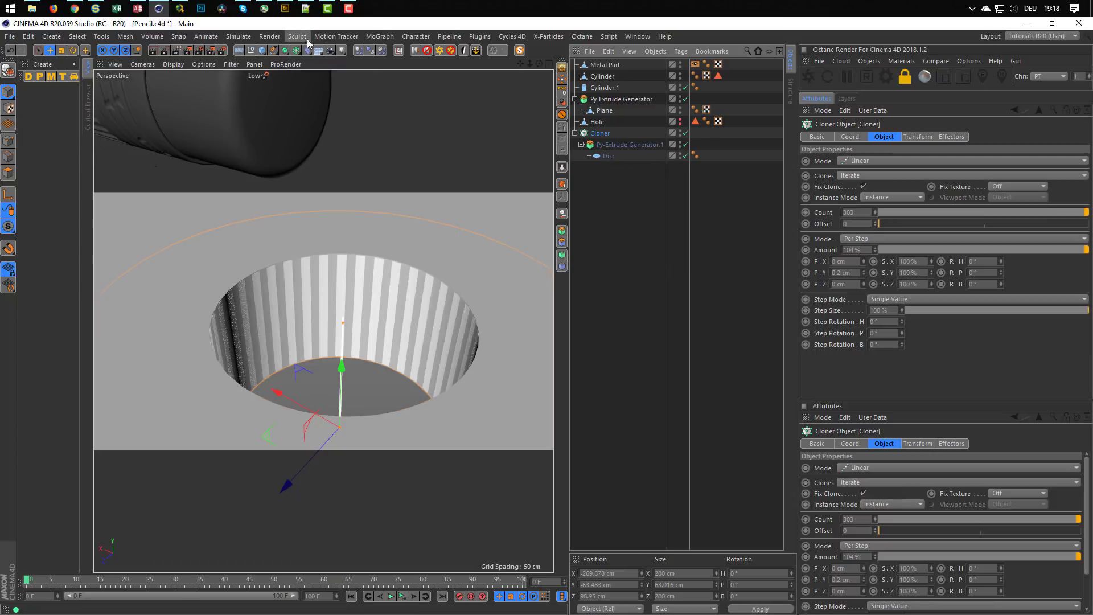
left_click(375, 38)
mouse_move(448, 54)
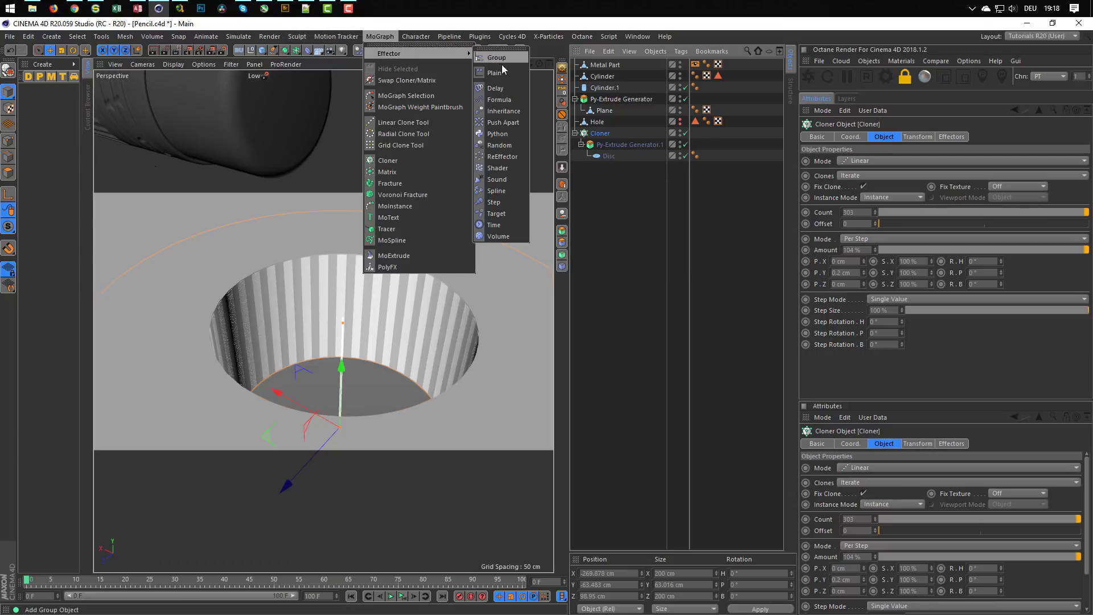
left_click(499, 145)
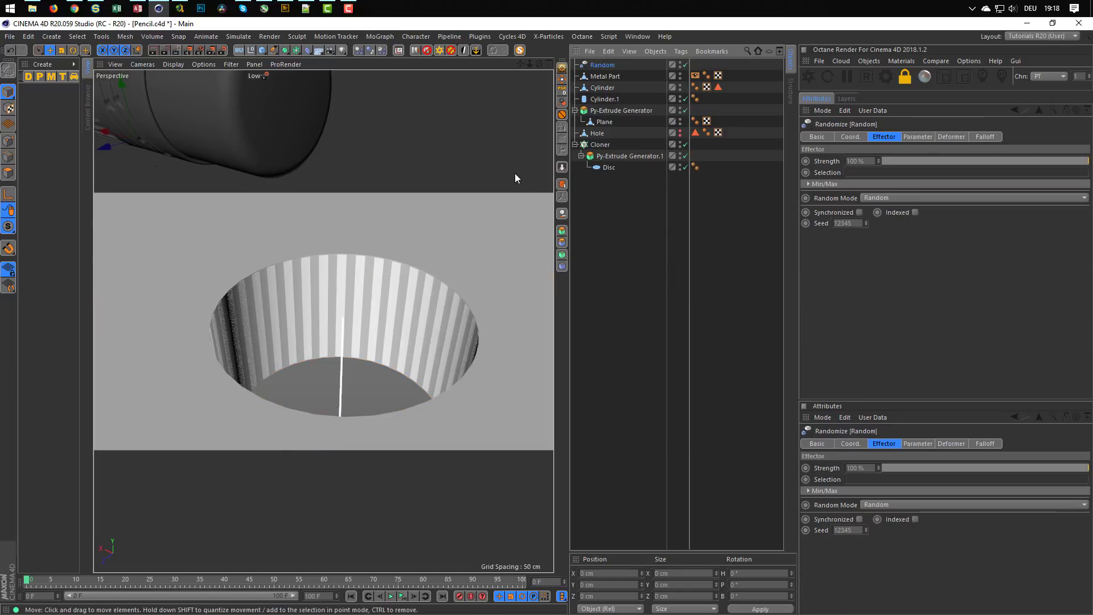
Step: Set the Random effector's Y position variation to 0 cm
left_click(906, 137)
left_click(848, 181)
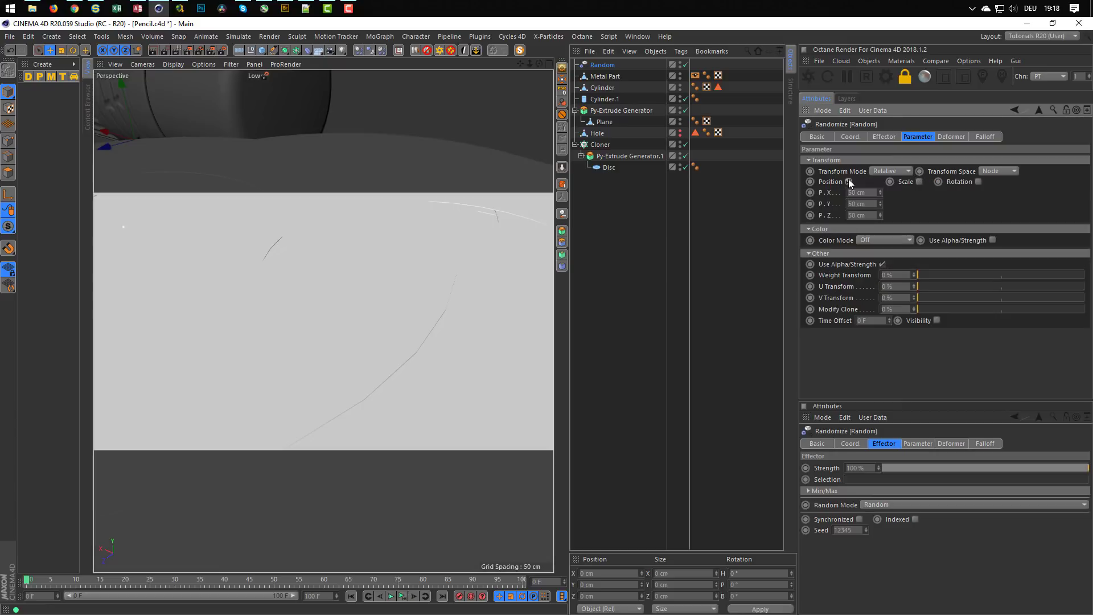
left_click_drag(869, 204, 807, 210)
type("0")
key("Return")
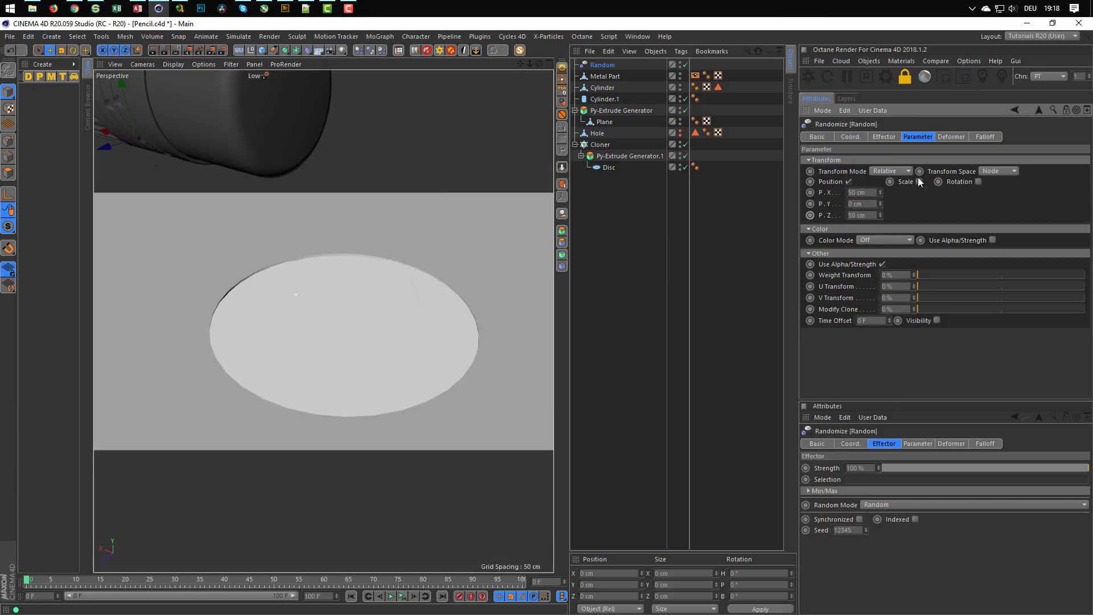
Step: Set the Random effector's X and Z position variation to 0.2 cm and test-render the hole in the viewport
left_click_drag(860, 192, 810, 204)
type("0.2")
key("Tab")
key("Tab")
type("0.2")
key("Return")
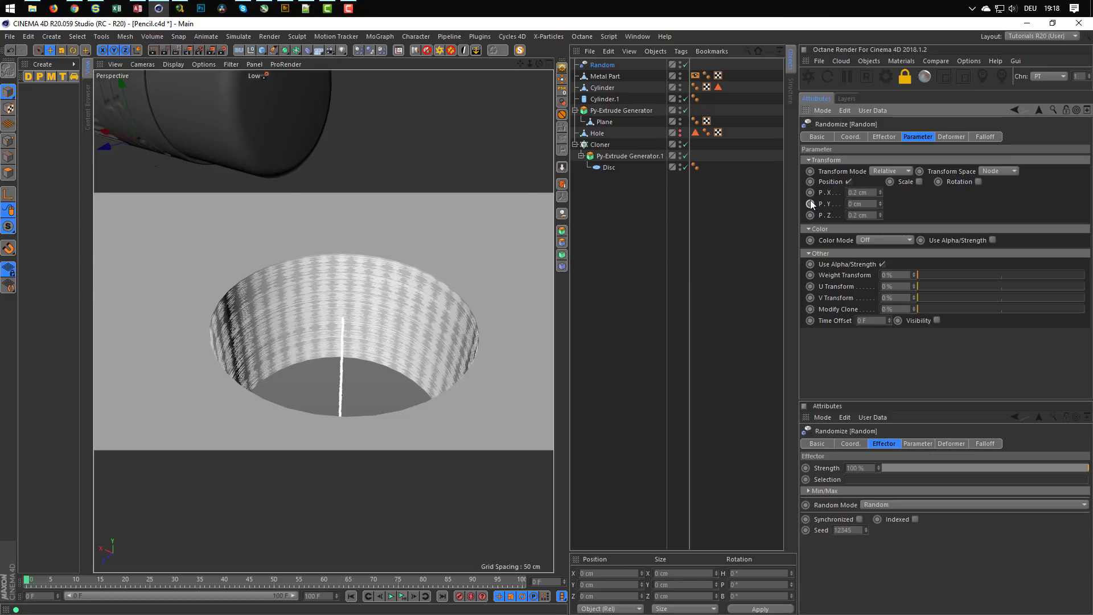
left_click(590, 238)
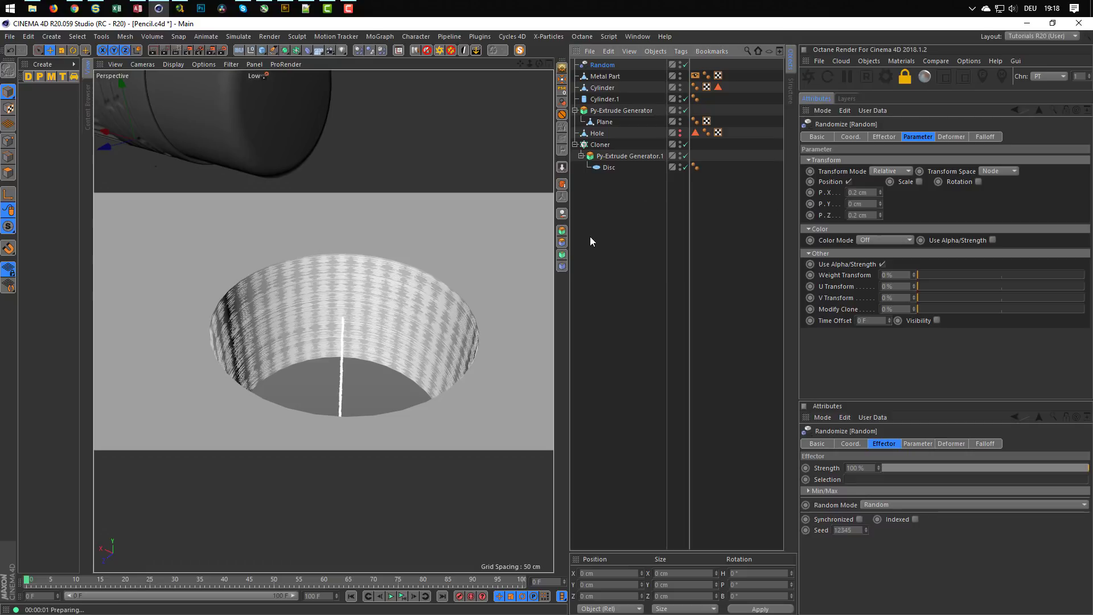
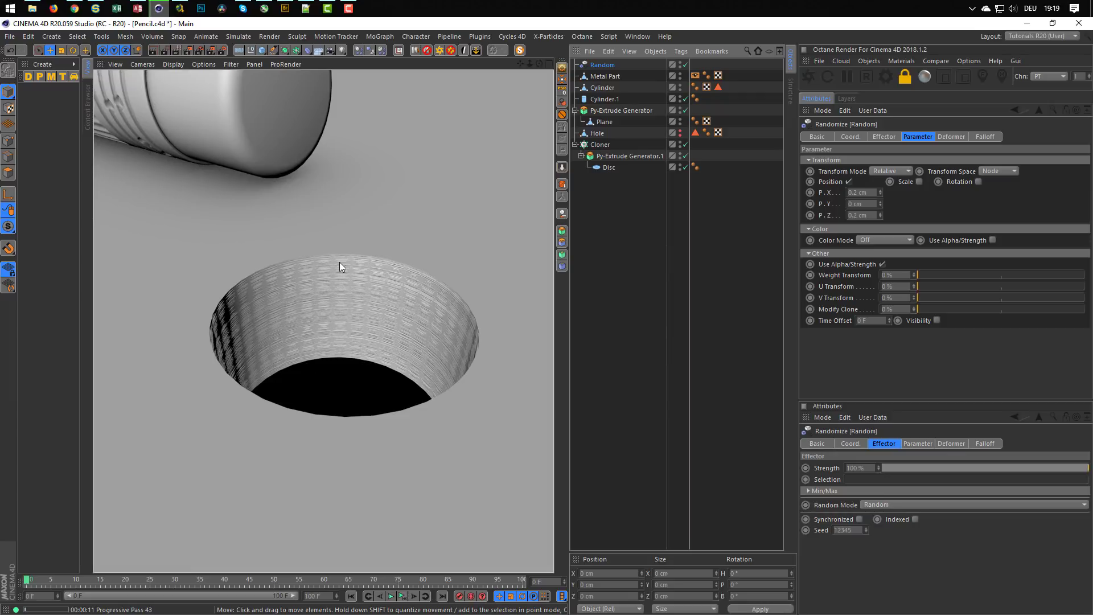
left_click(638, 231)
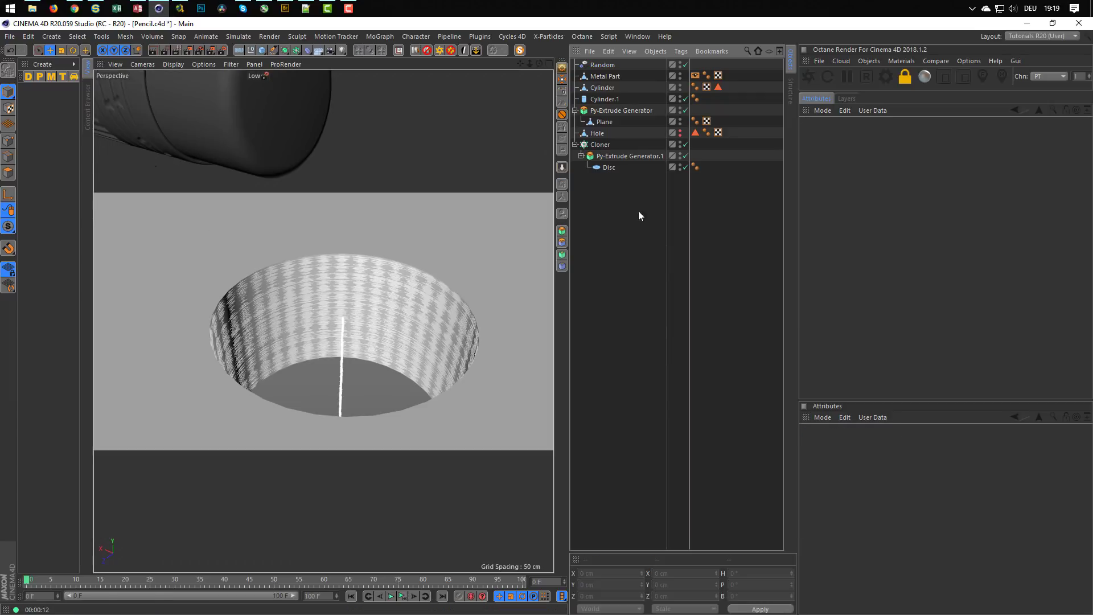
Step: Set the rotation segments of the disc inside the Cloner to 100
left_click(609, 166)
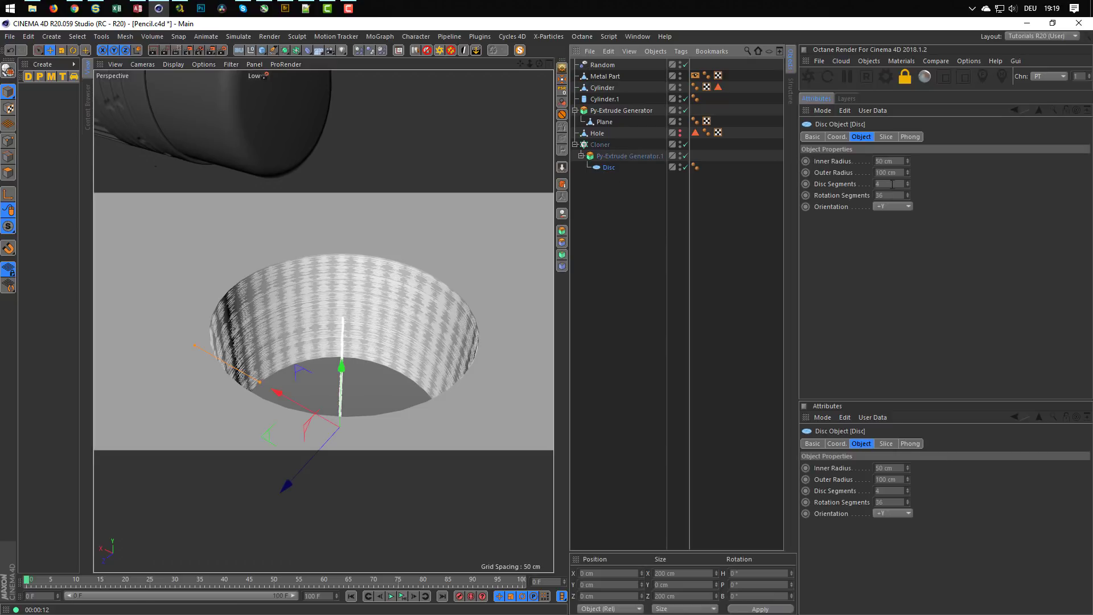
key("Tab")
type("100")
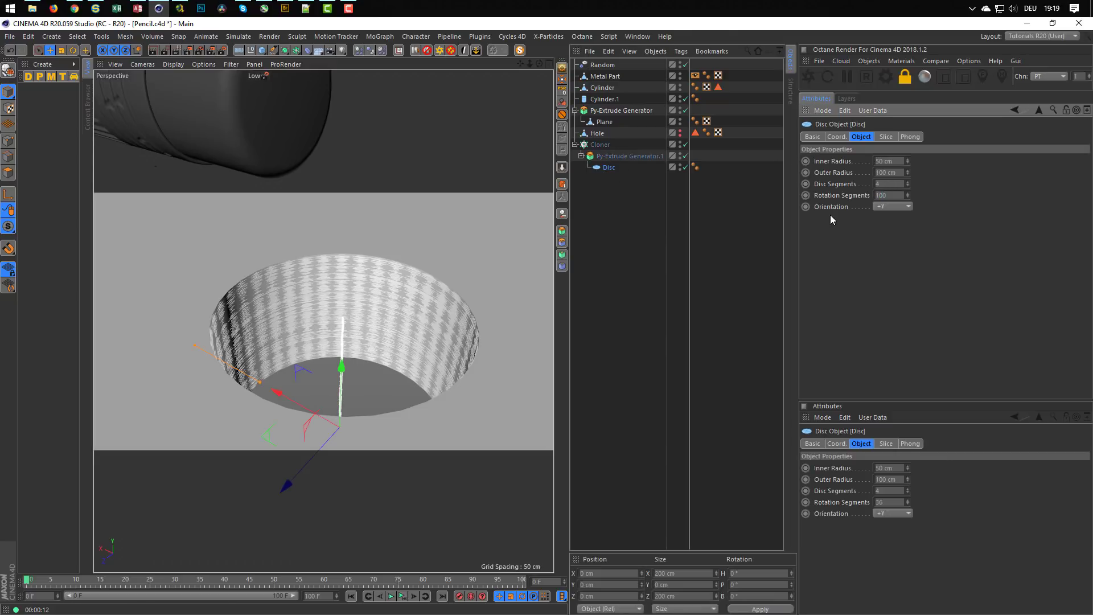
key("Return")
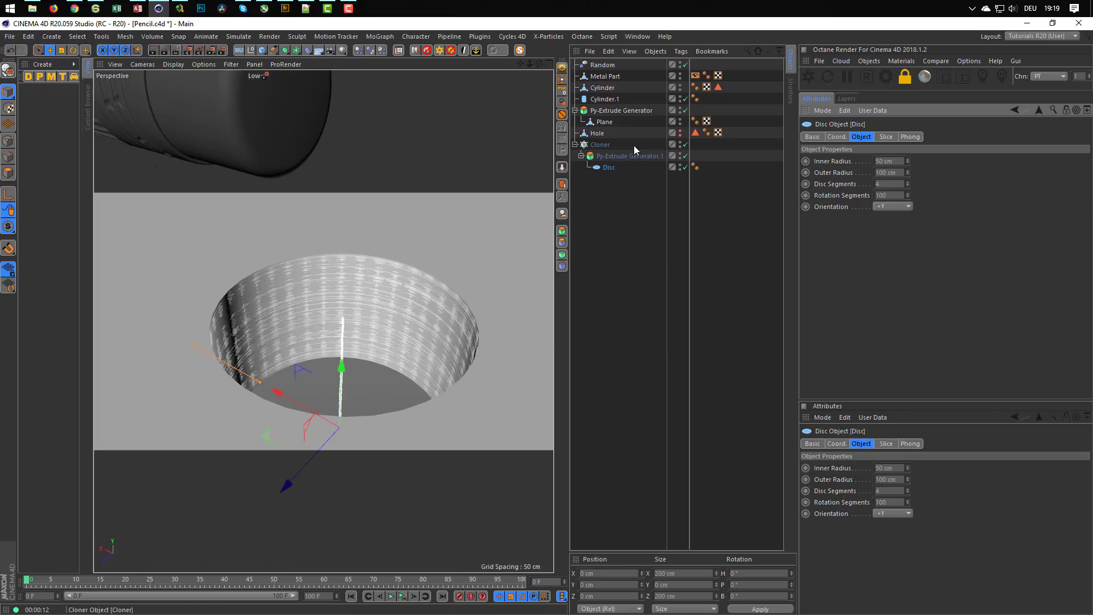
Step: Change the Cloner's instance mode to Render Instance
left_click(600, 145)
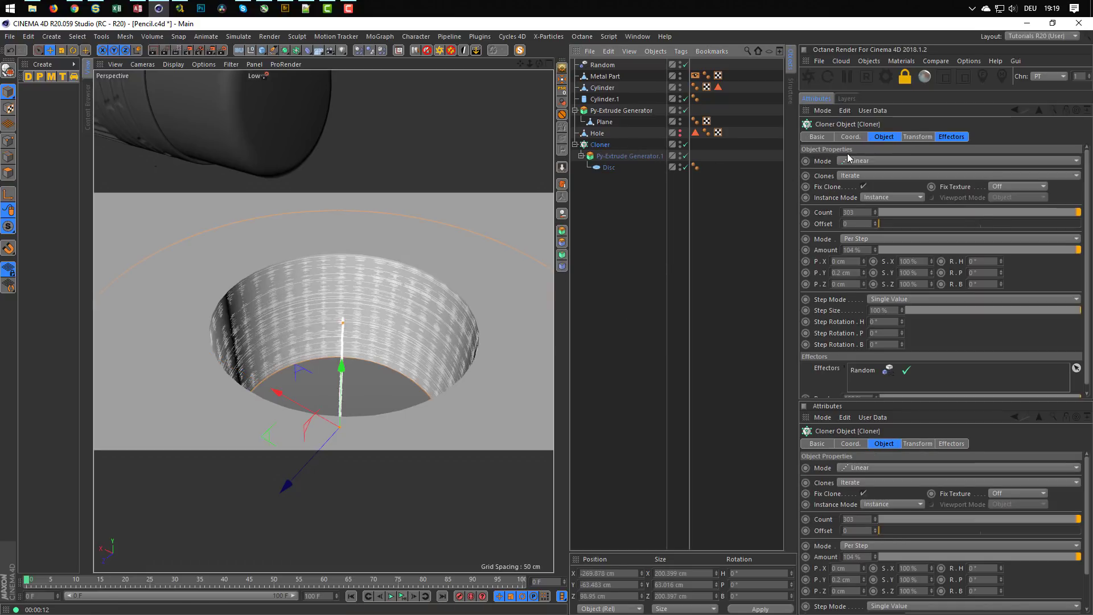
left_click(870, 172)
left_click(872, 160)
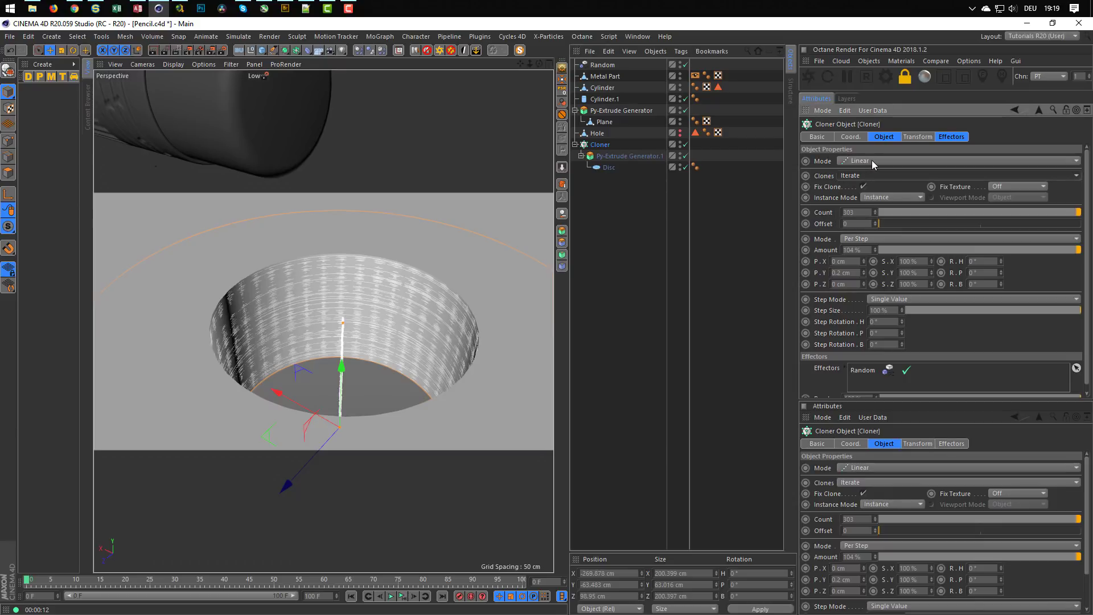
left_click(891, 197)
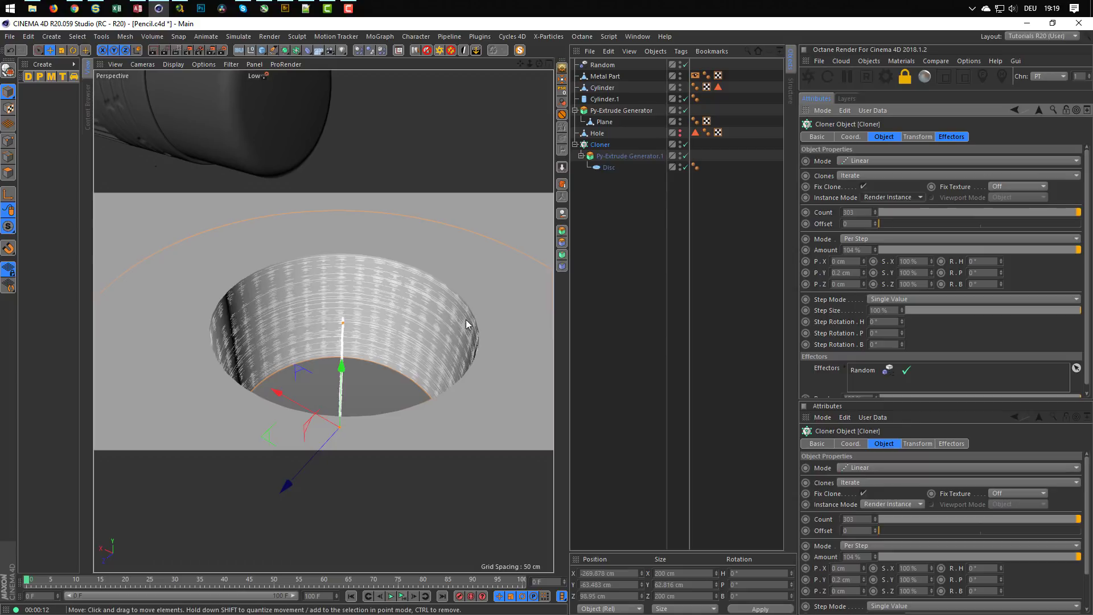
Step: Move the Random effector directly above the Cloner in the hierarchy and set its X and Z position variation to 0.3 cm
mouse_move(467, 320)
left_mouse_down("alt")
mouse_move(472, 350)
mouse_move(473, 314)
left_mouse_up("alt")
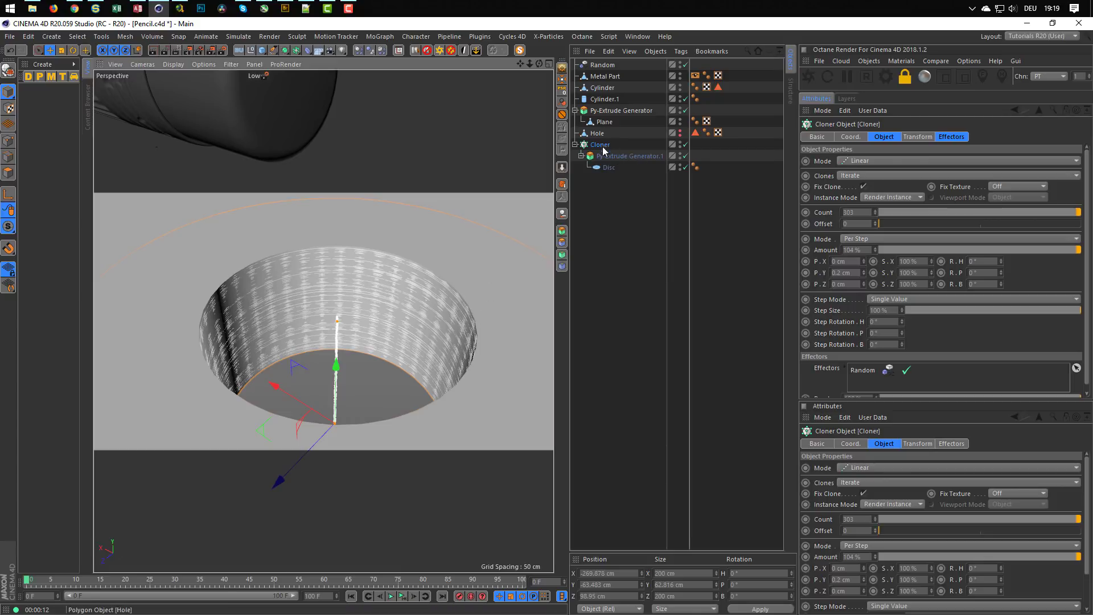
left_click_drag(602, 65, 604, 140)
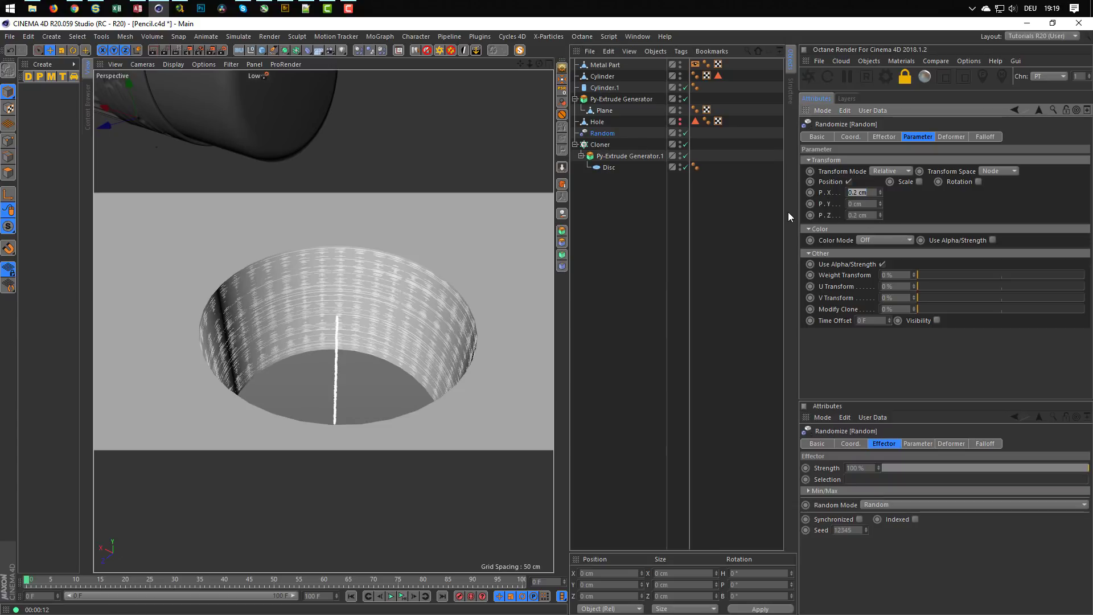
type(".3")
key("Tab")
key("Tab")
type(".3")
key("Return")
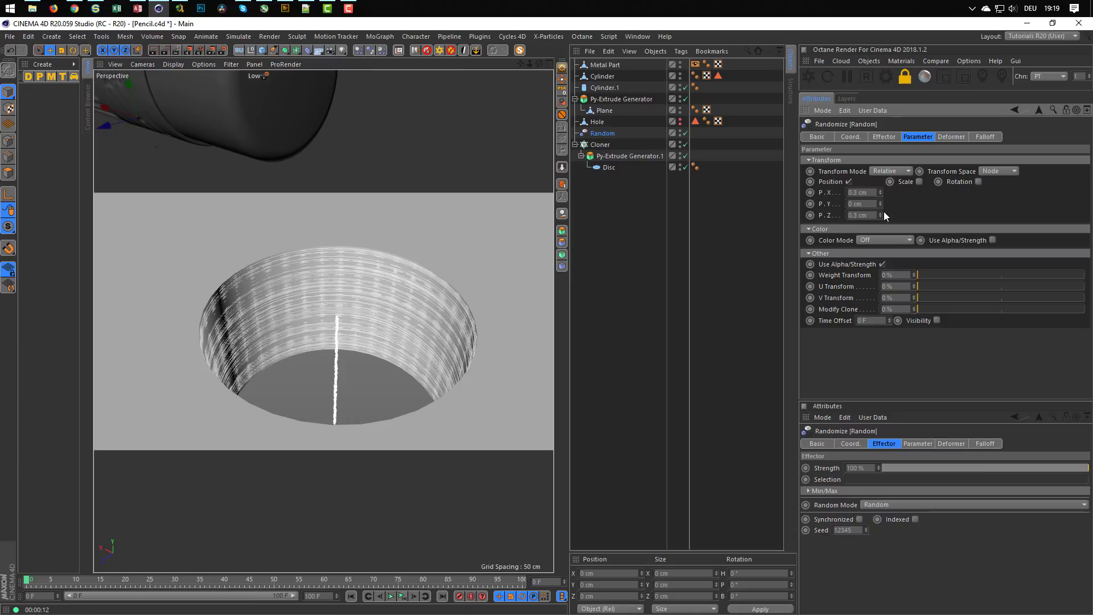
Step: Test-render the viewport, then frame the whole hole with an interactive render region while showing the Random effector's seed settings
left_click_drag(439, 394, 442, 398, "alt")
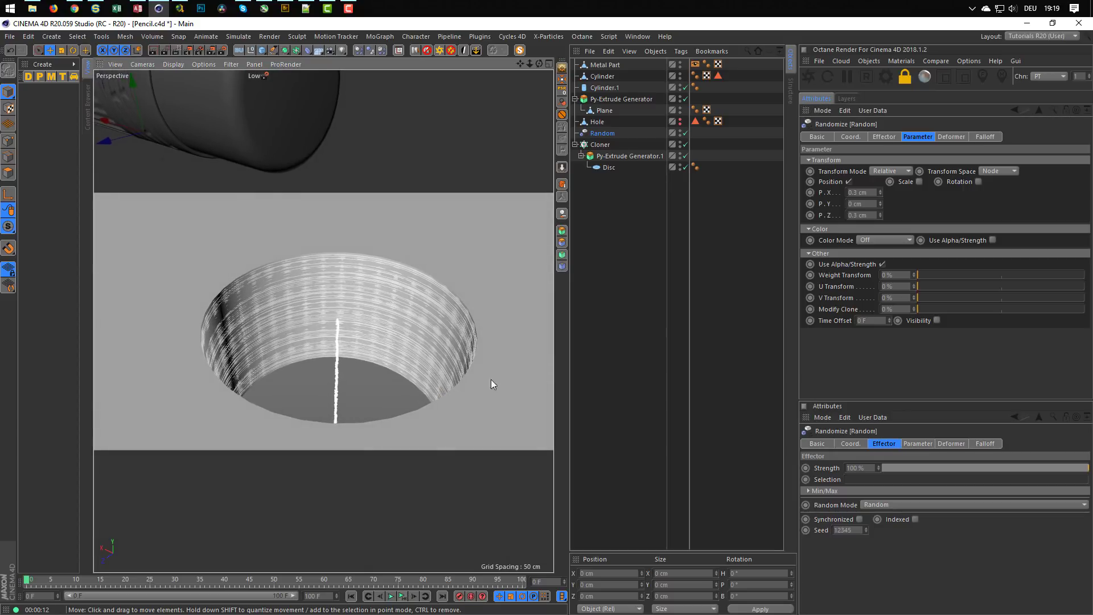
key("ctrl+r")
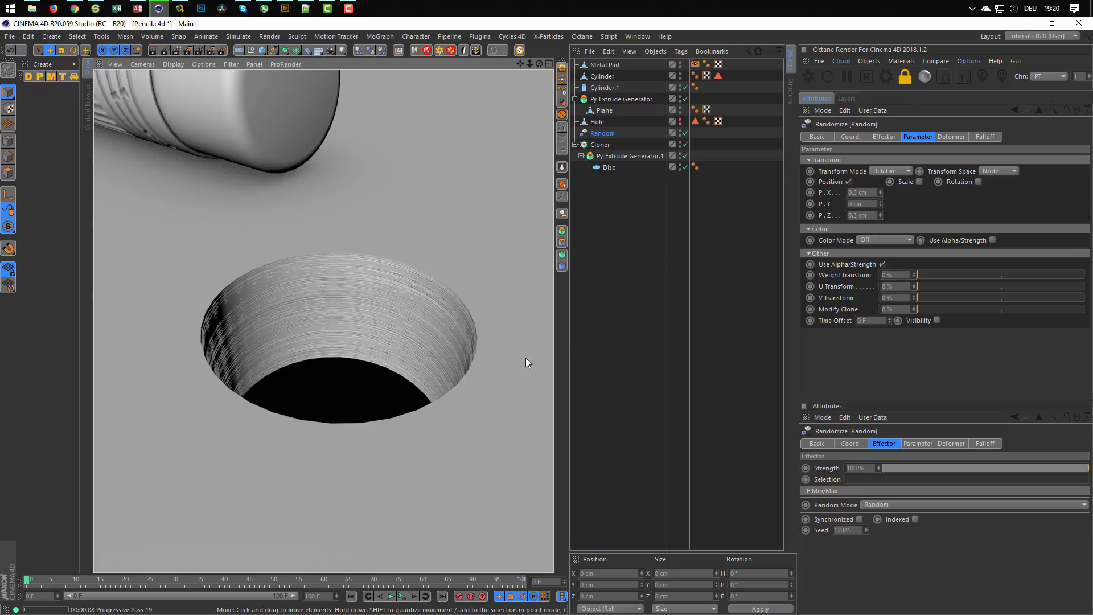
left_click_drag(873, 193, 827, 208)
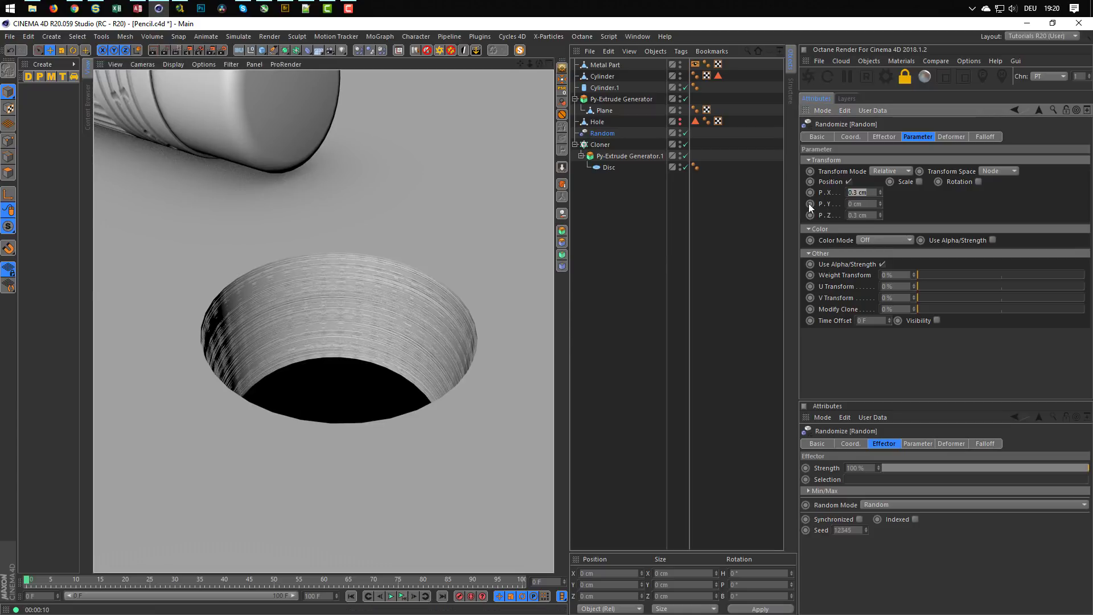
left_click(883, 137)
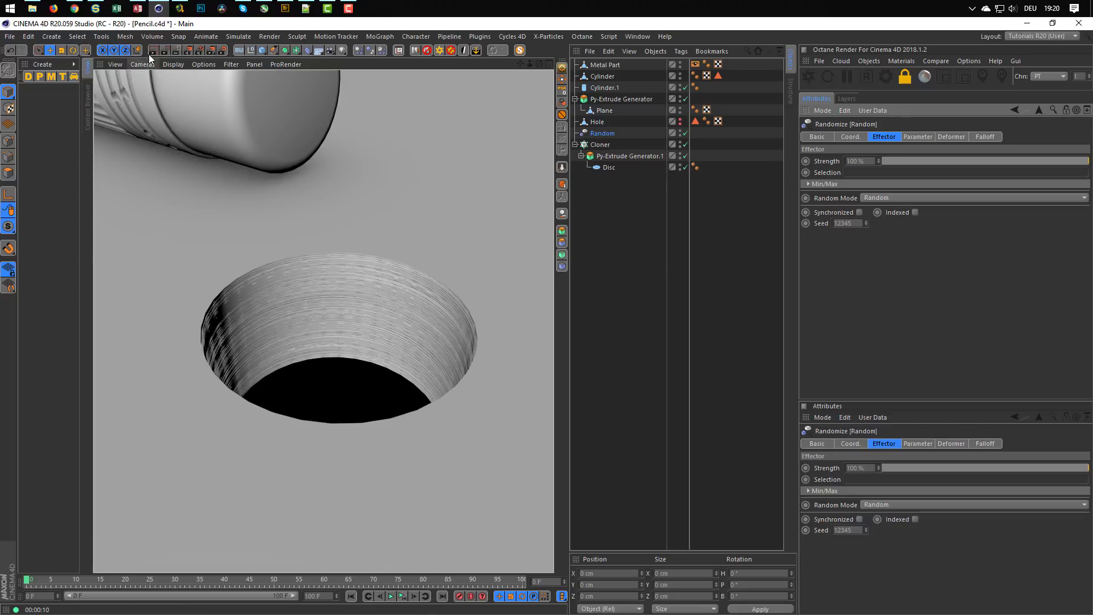
left_click(166, 51)
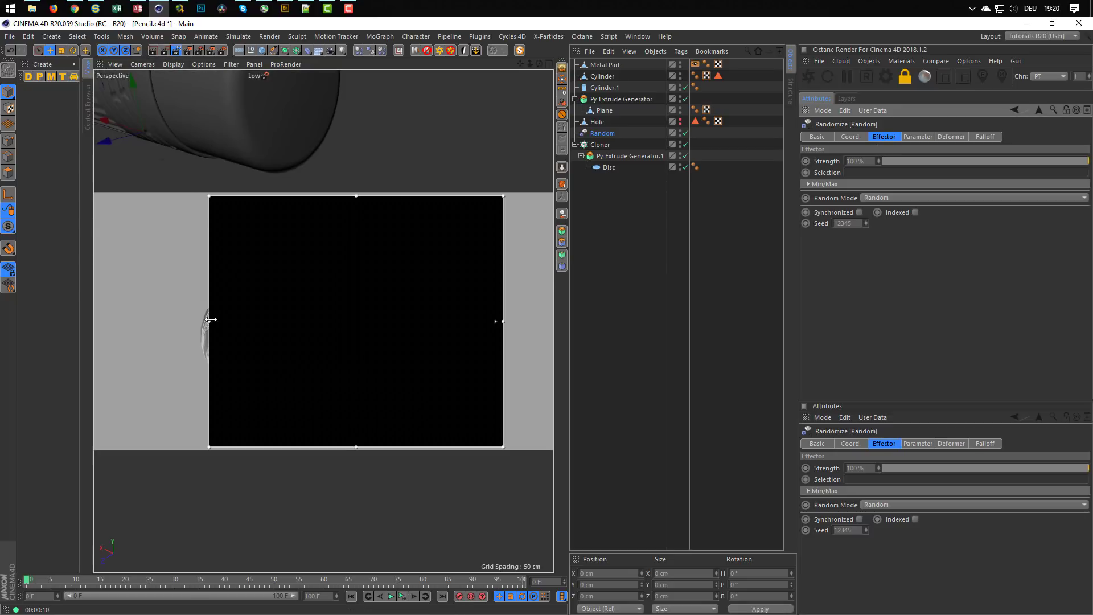
left_click_drag(211, 320, 180, 321)
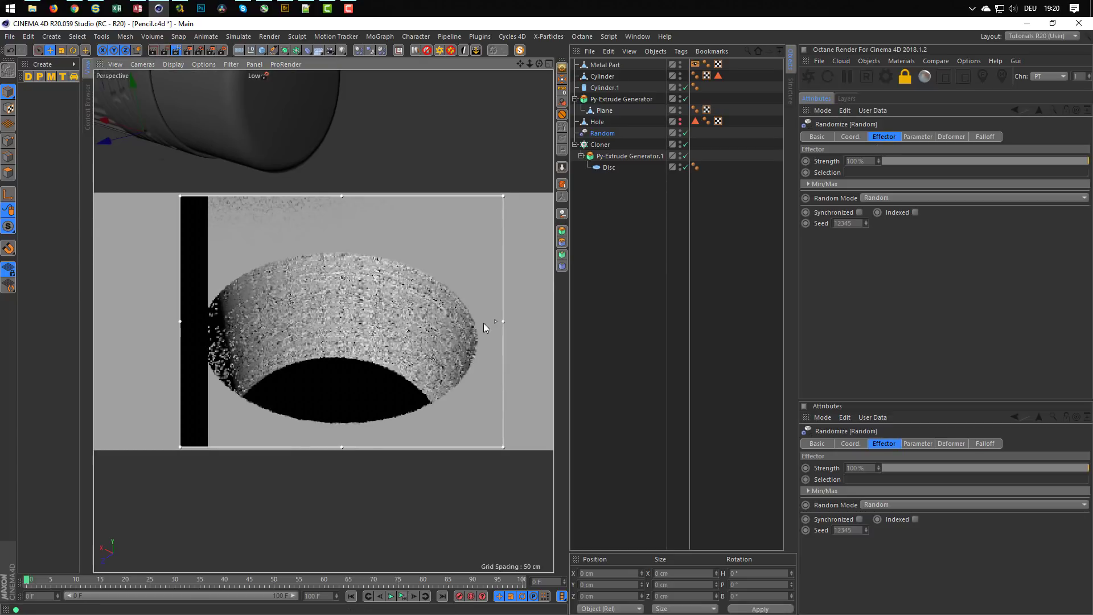
left_click_drag(496, 322, 528, 201)
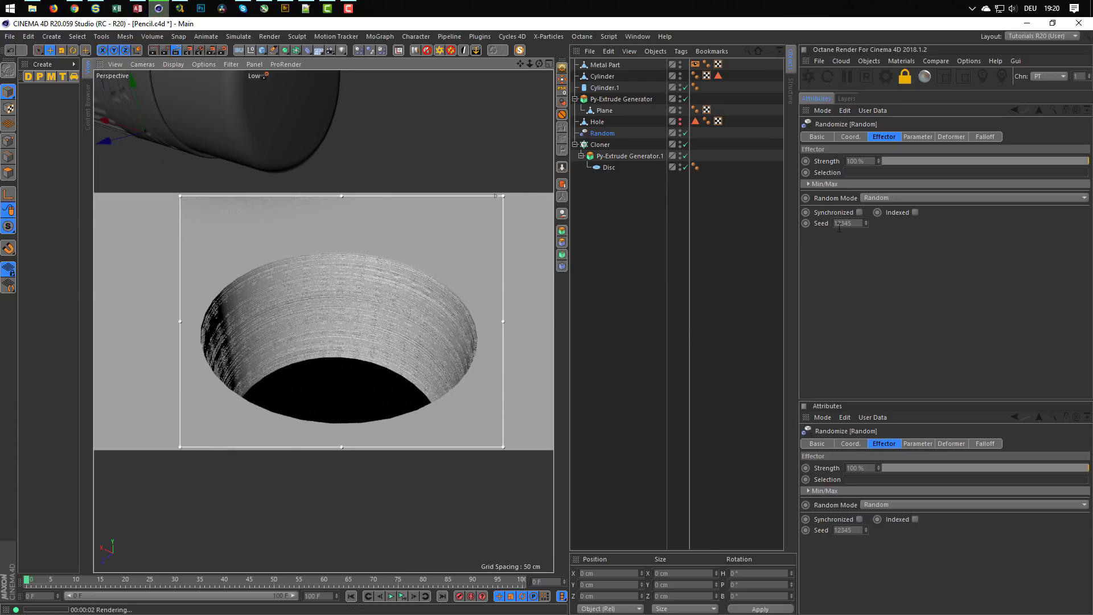
Step: Set the Random effector's seed to 12347 and turn off the interactive render region
left_click(866, 221)
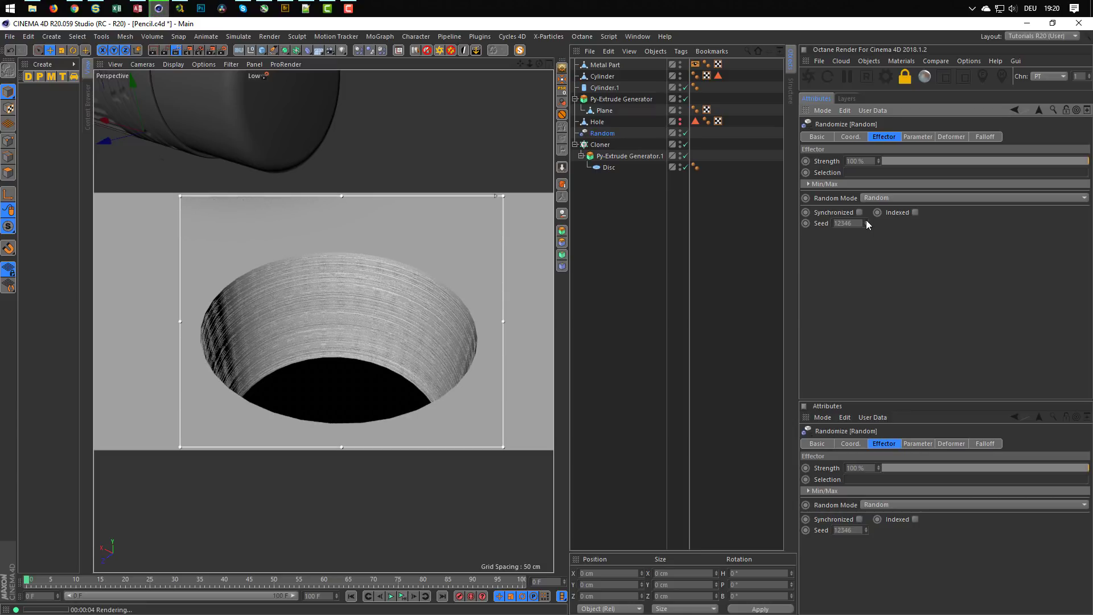
left_click(866, 221)
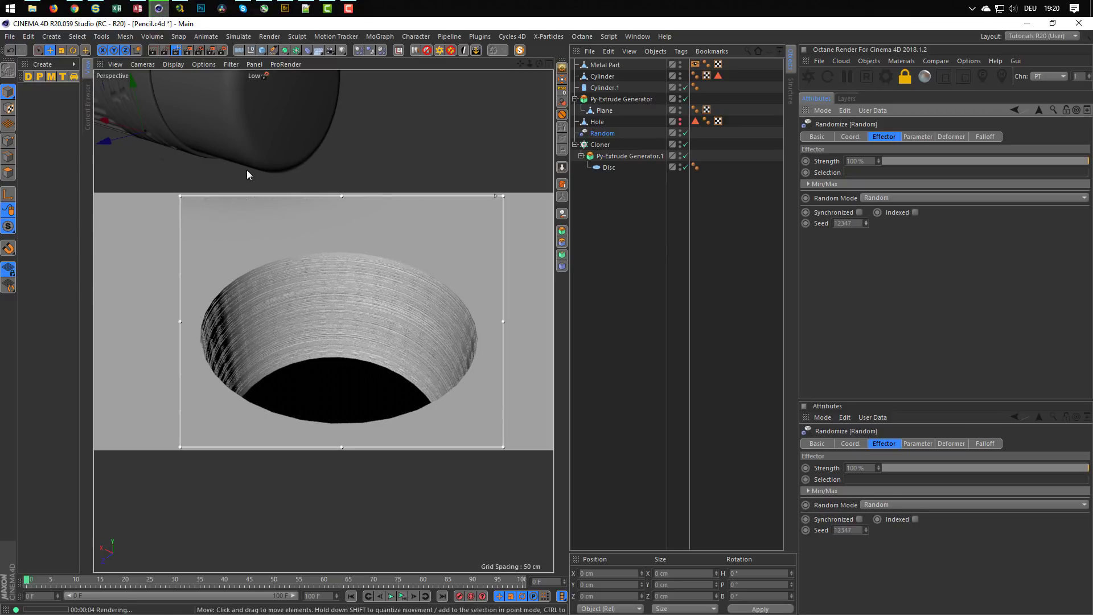
left_click(177, 50)
Step: Group Py-Extrude Generator.1 into a null inside the Cloner and add a Bevel deformer within that null
scroll(436, 292, "down", 5)
mouse_move(365, 334)
middle_mouse_down("alt")
mouse_move(323, 369)
mouse_move(342, 353)
middle_mouse_up("alt")
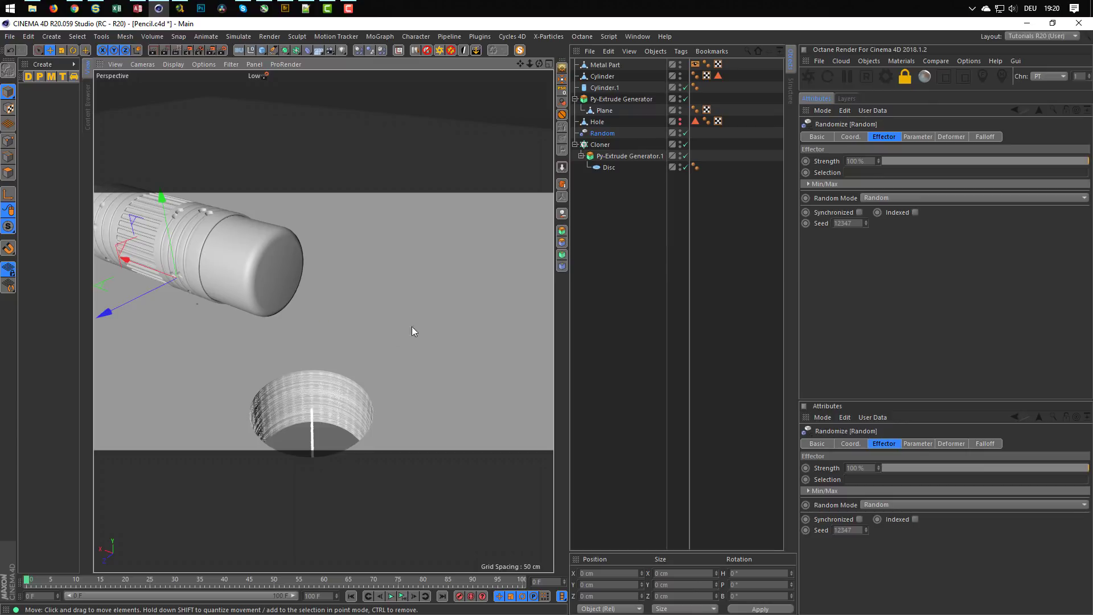
middle_click_drag(412, 326, 422, 312, "alt")
right_click_drag(422, 313, 405, 330, "alt")
middle_click_drag(405, 330, 377, 368, "alt")
right_click_drag(377, 367, 435, 346, "alt")
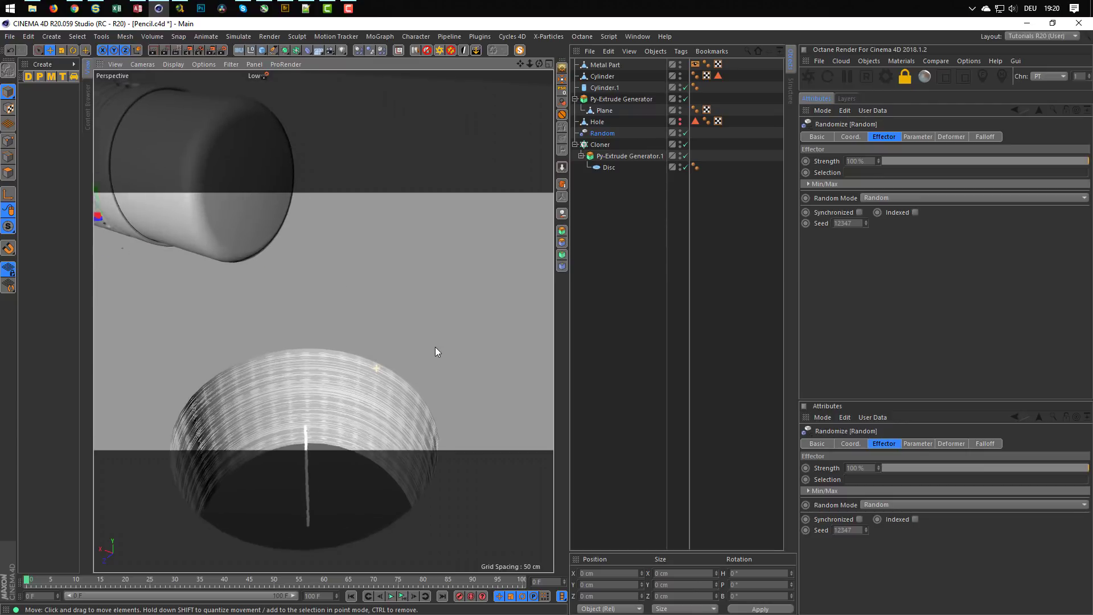
left_click_drag(432, 353, 450, 282, "alt")
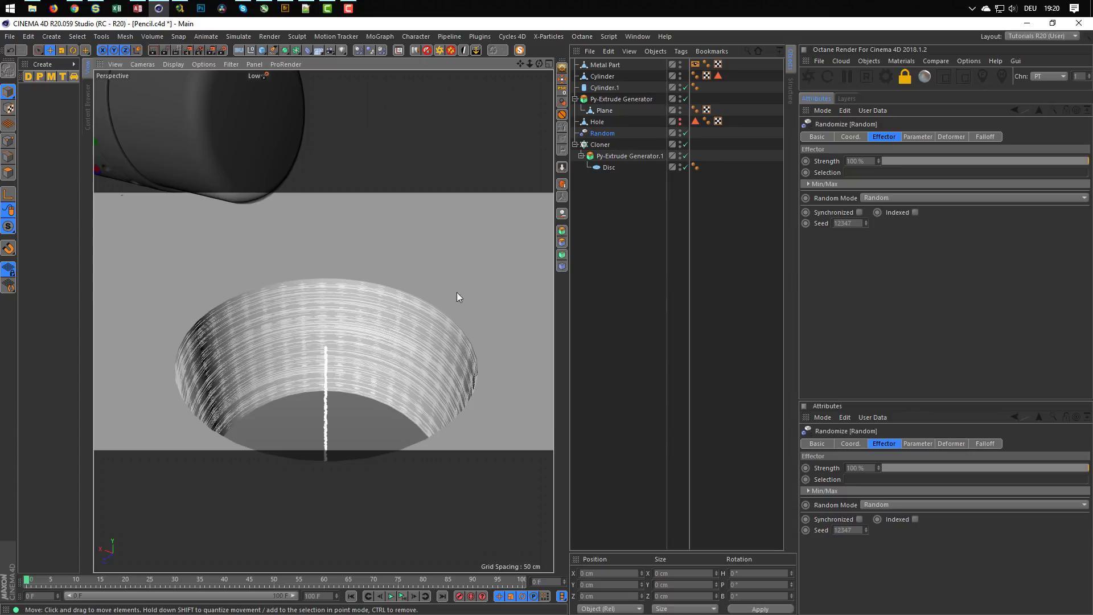
left_click(604, 157)
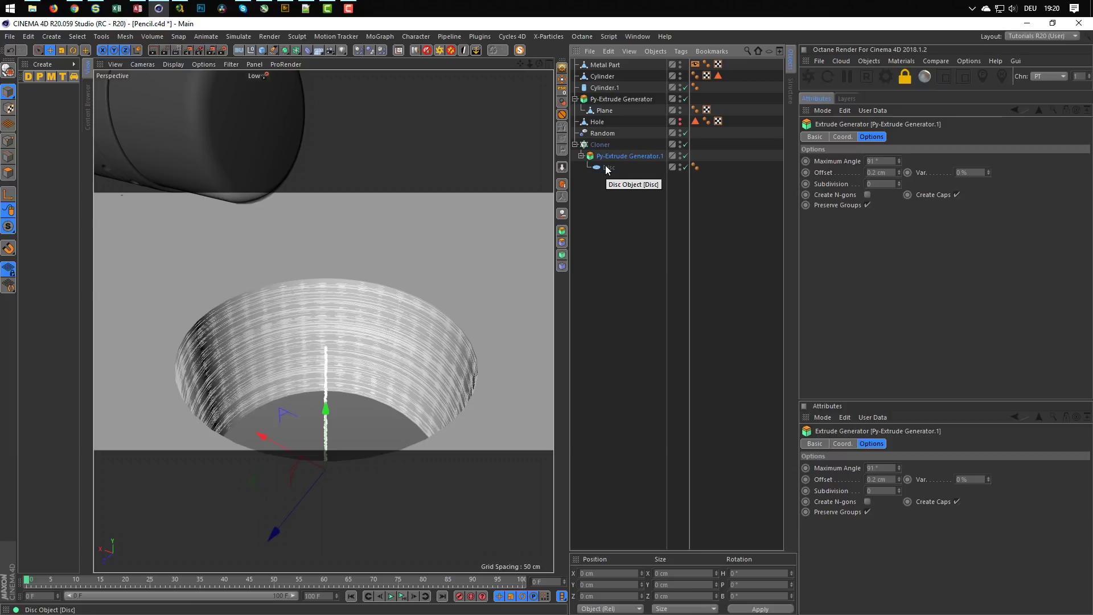
key("alt+g")
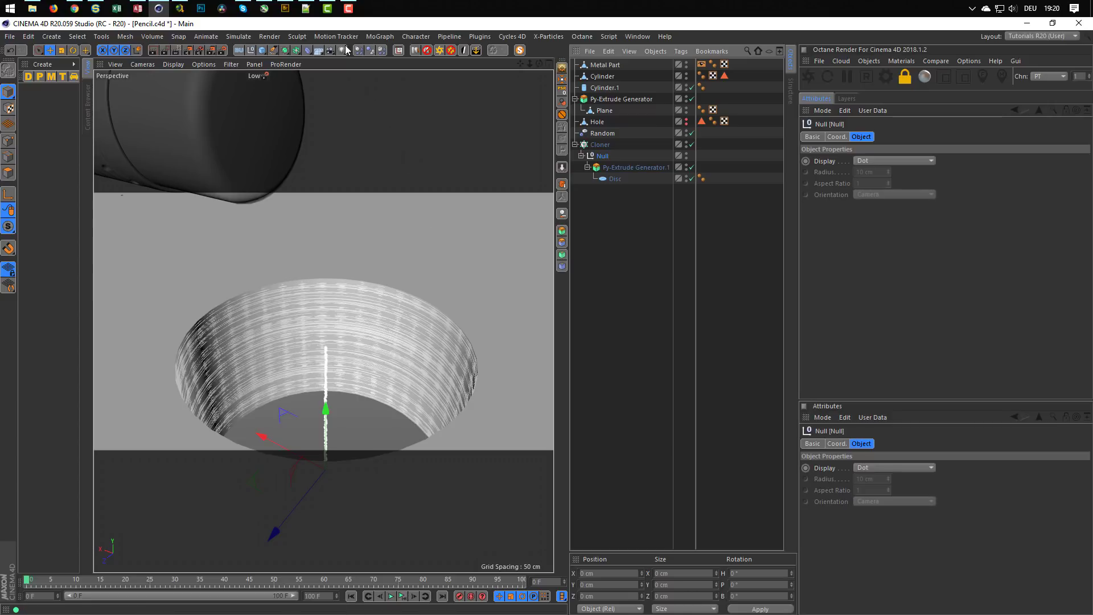
left_click(308, 51)
left_click(421, 210)
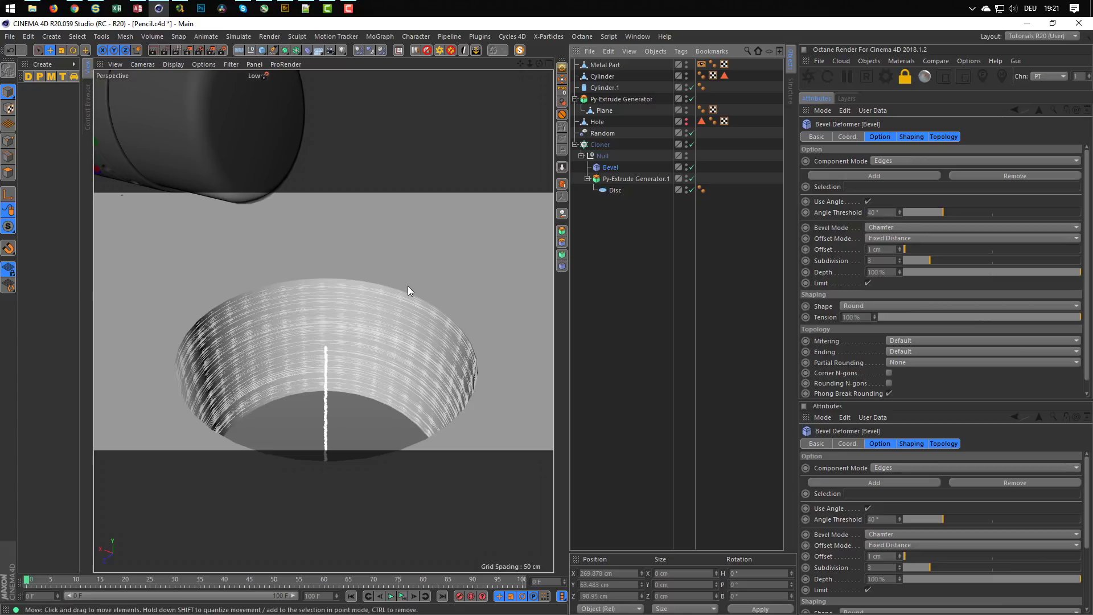
Step: Inspect the beveled rings up close and move the Bevel deformer out of the null to the hierarchy's top level
right_click_drag(403, 284, 493, 279, "alt")
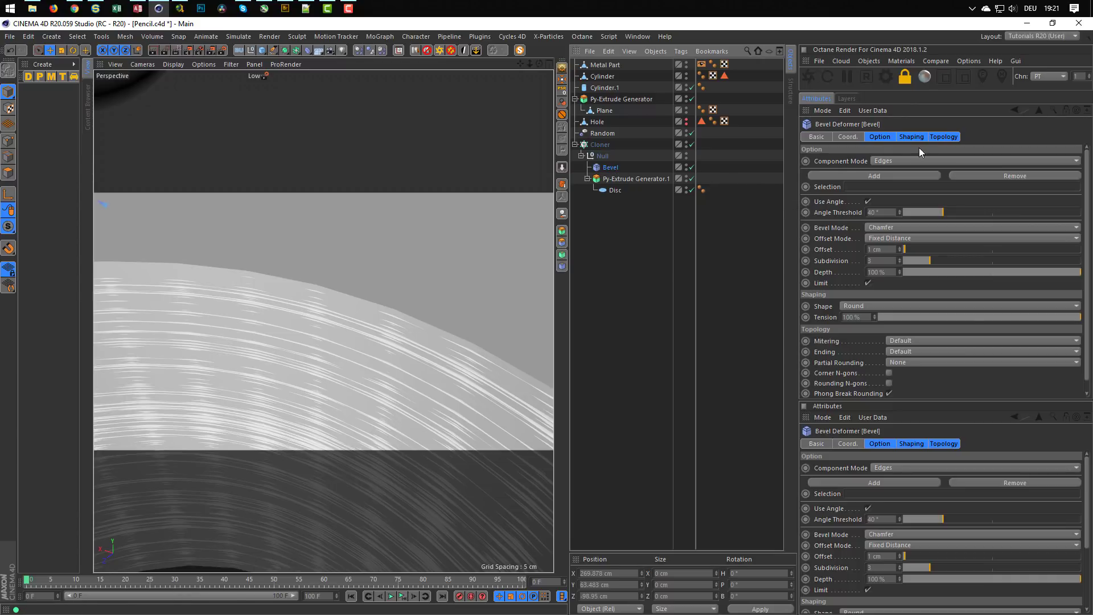
left_click(878, 137)
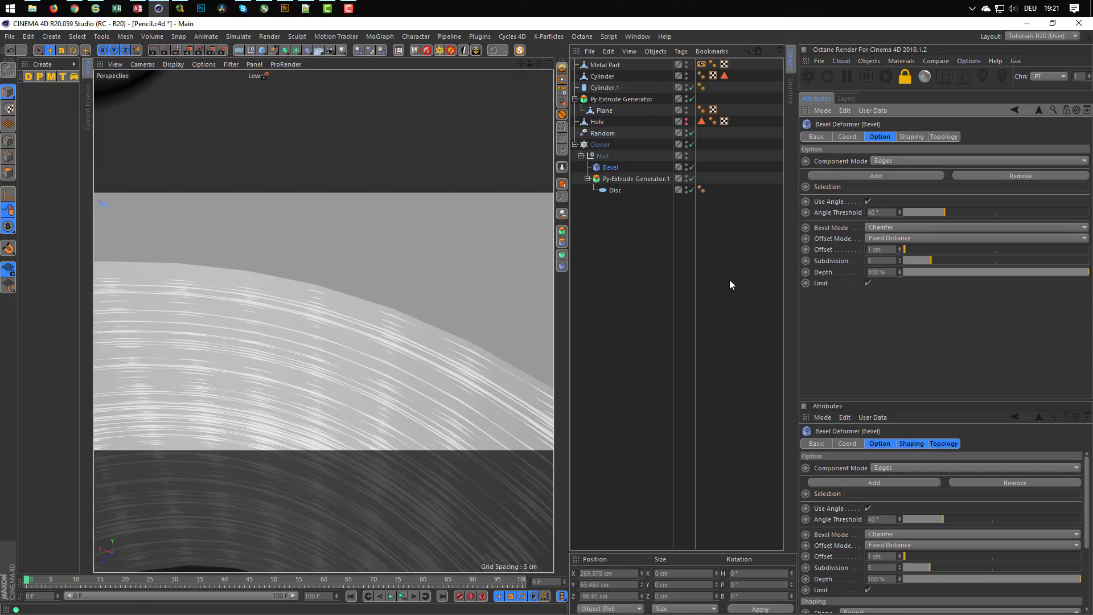
left_click_drag(425, 320, 462, 309, "alt")
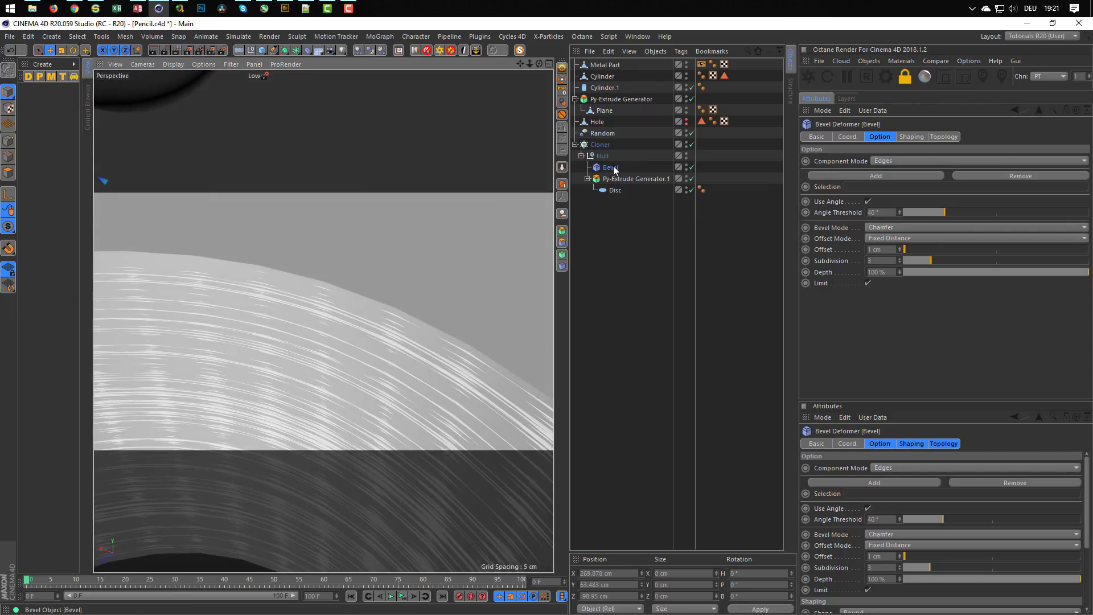
left_click_drag(612, 170, 607, 238)
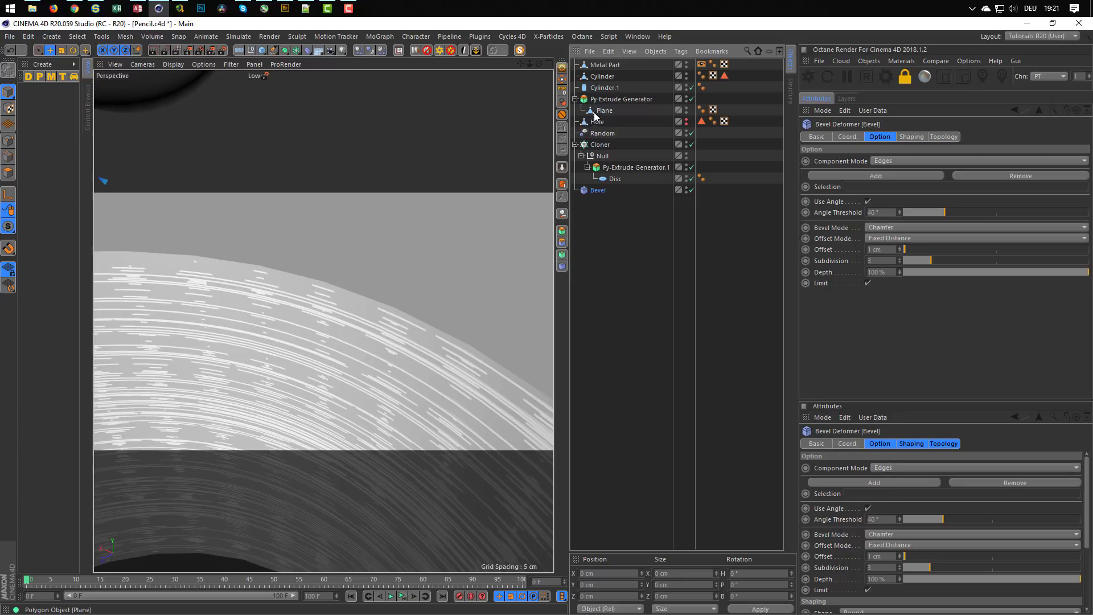
Step: Group the Py-Extrude Generator holding the Plane into a null named Floor
left_click(605, 99)
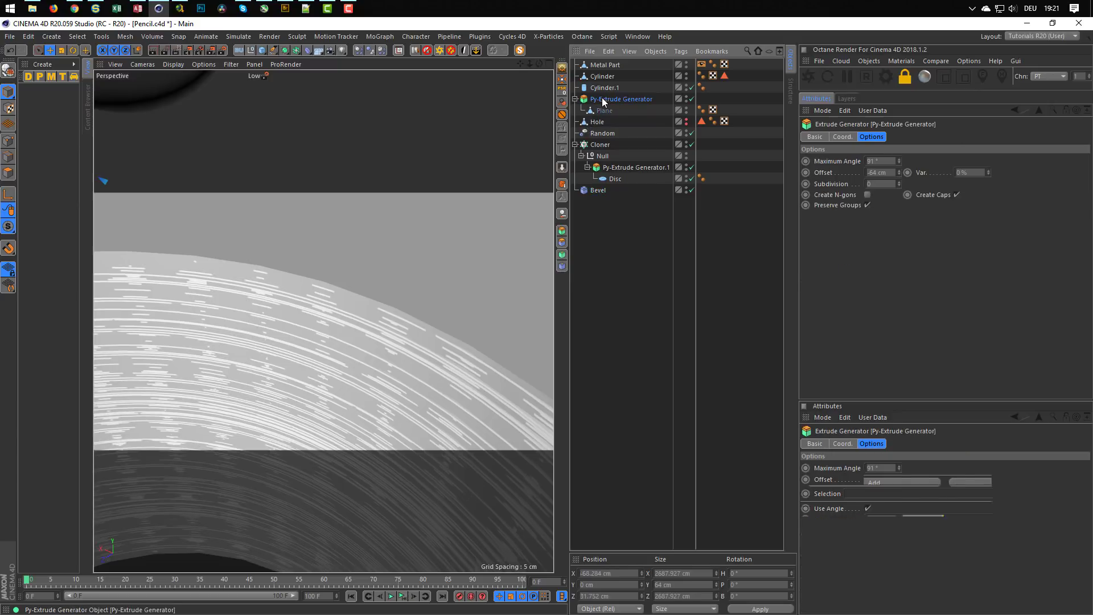
double_click(605, 98)
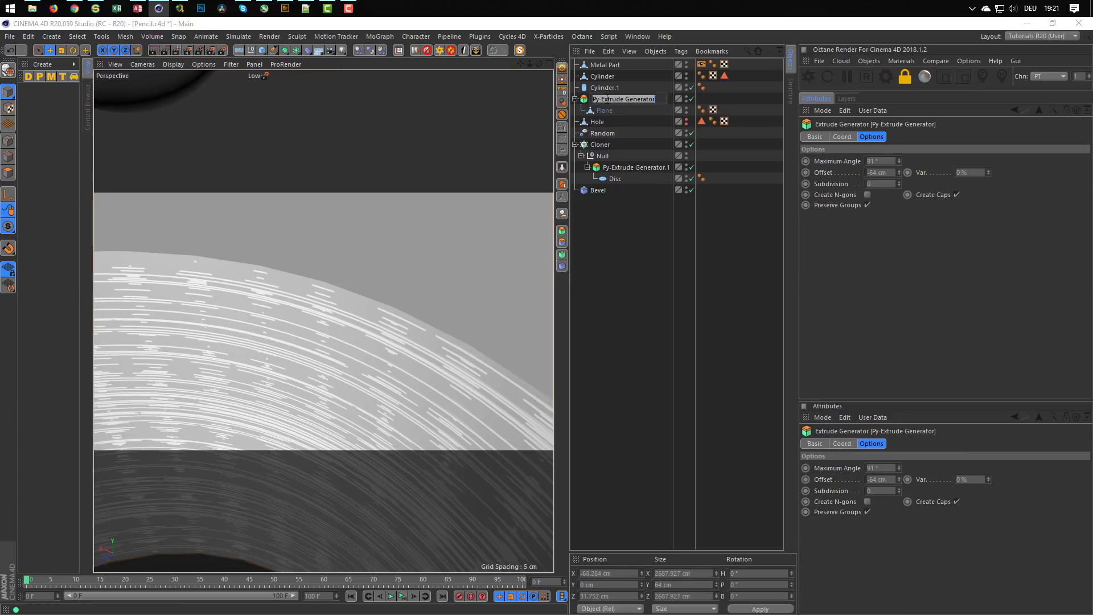
left_click(587, 102)
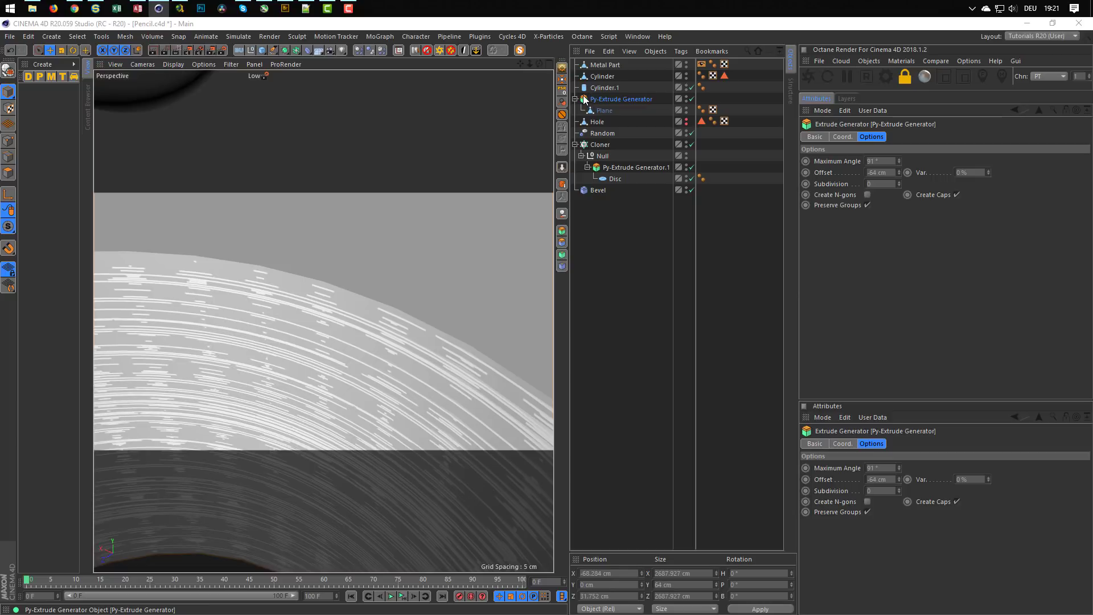
key("alt+g")
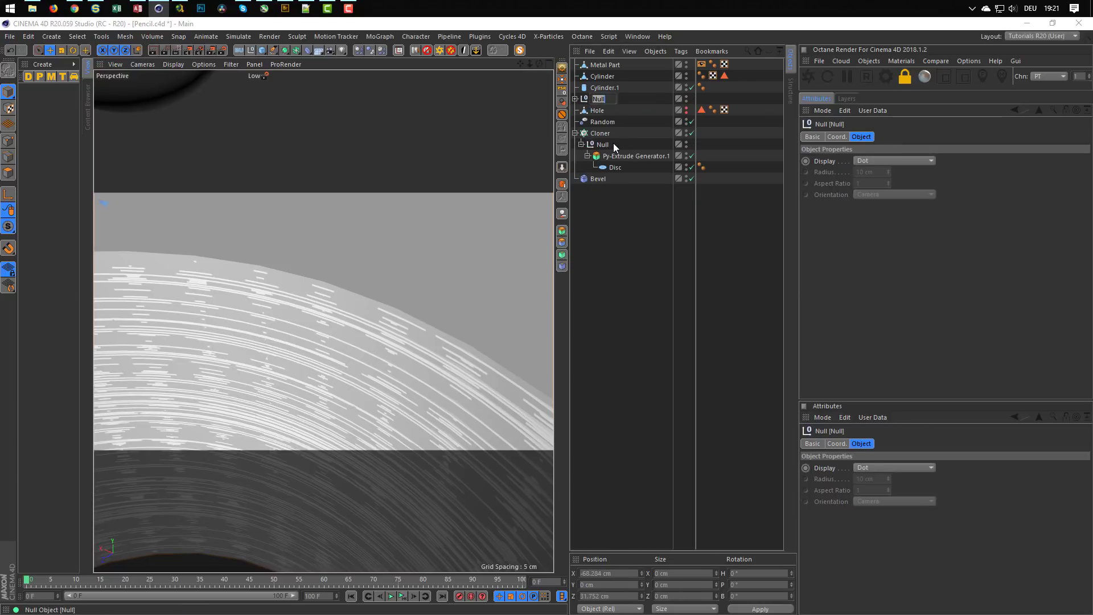
type("Floor")
key("Return")
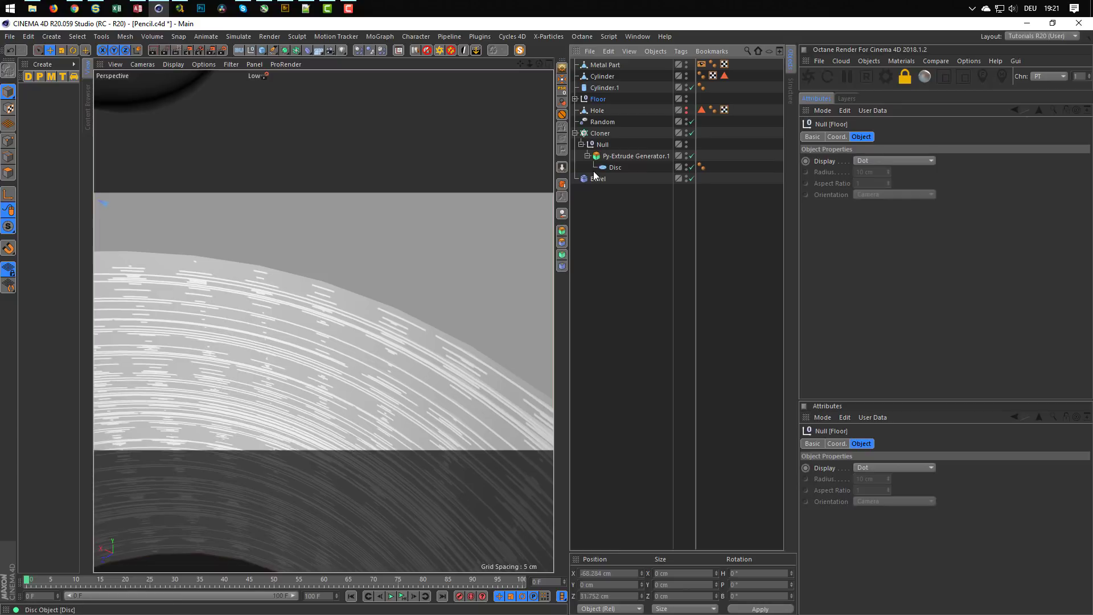
Step: Remove the null around Py-Extrude Generator.1 while keeping its contents, and move the Bevel deformer into the Floor null
left_click(602, 144)
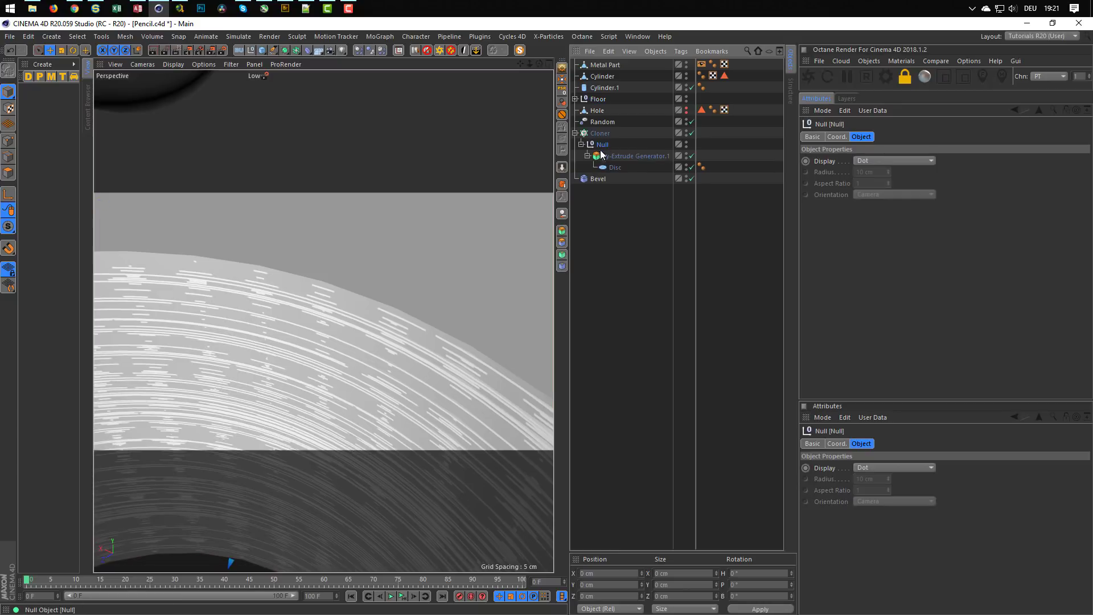
left_click(562, 214)
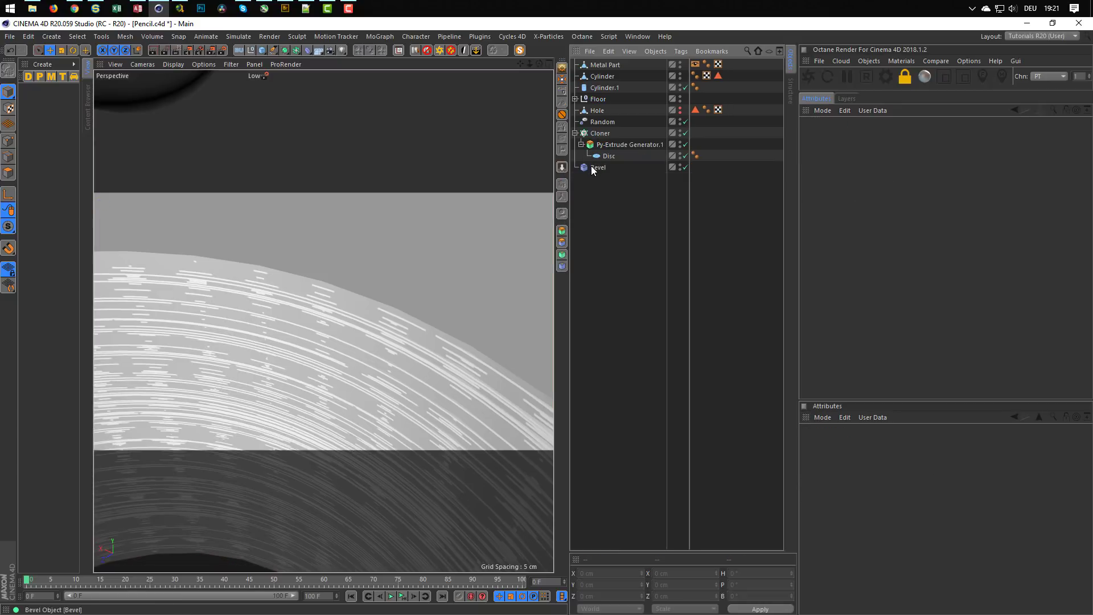
left_click_drag(603, 127, 596, 98)
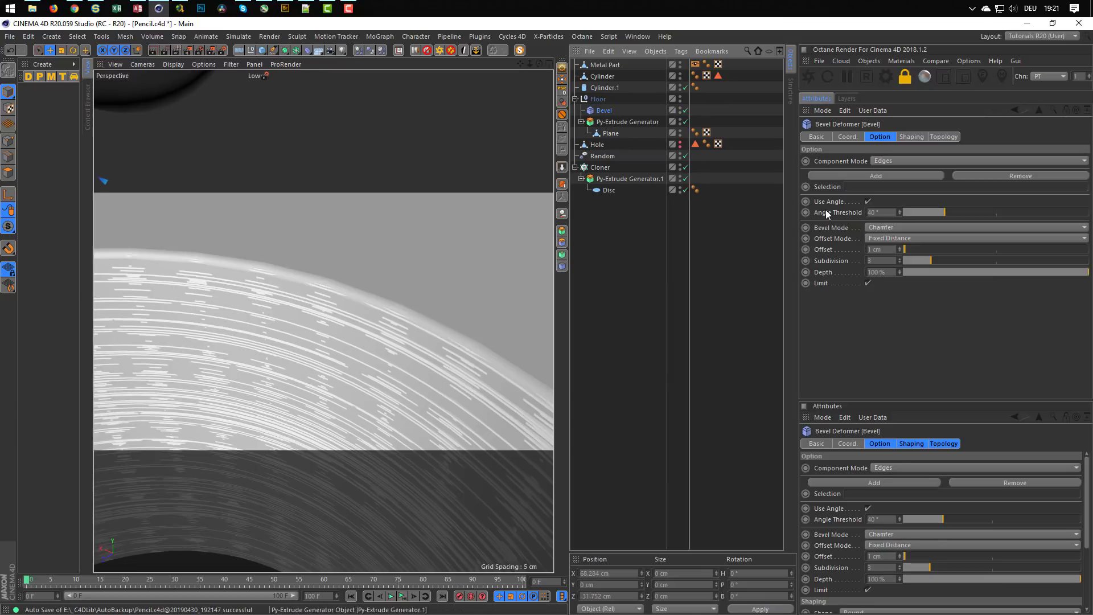
Step: Set the floor's Bevel deformer offset to 0.2 cm, then raise it to 0.5 cm
double_click(877, 250)
type("0.2")
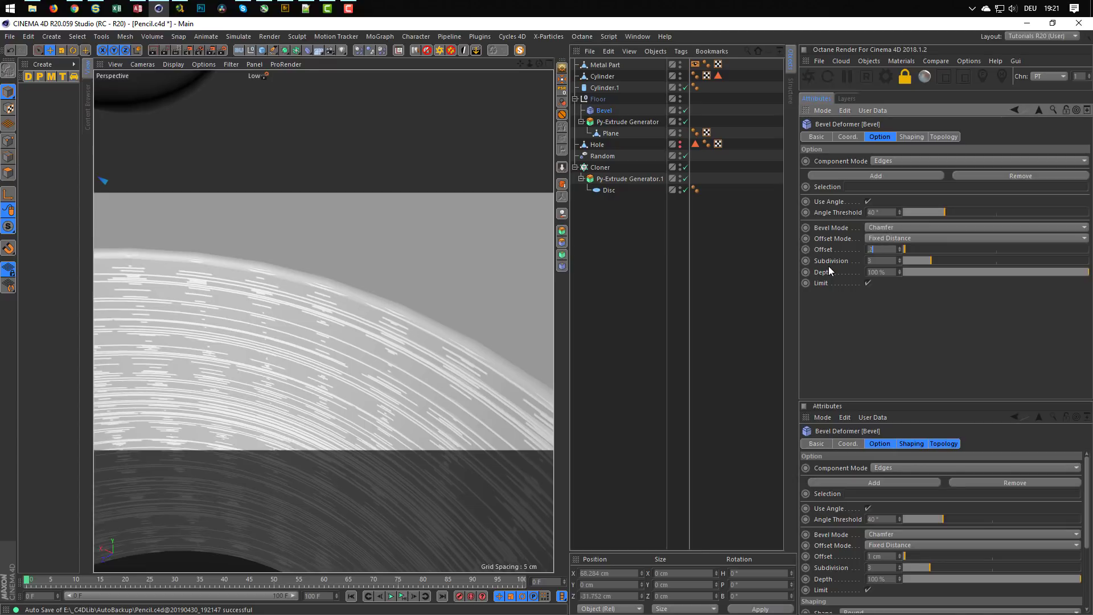
key("Return")
scroll(295, 328, "down", 10)
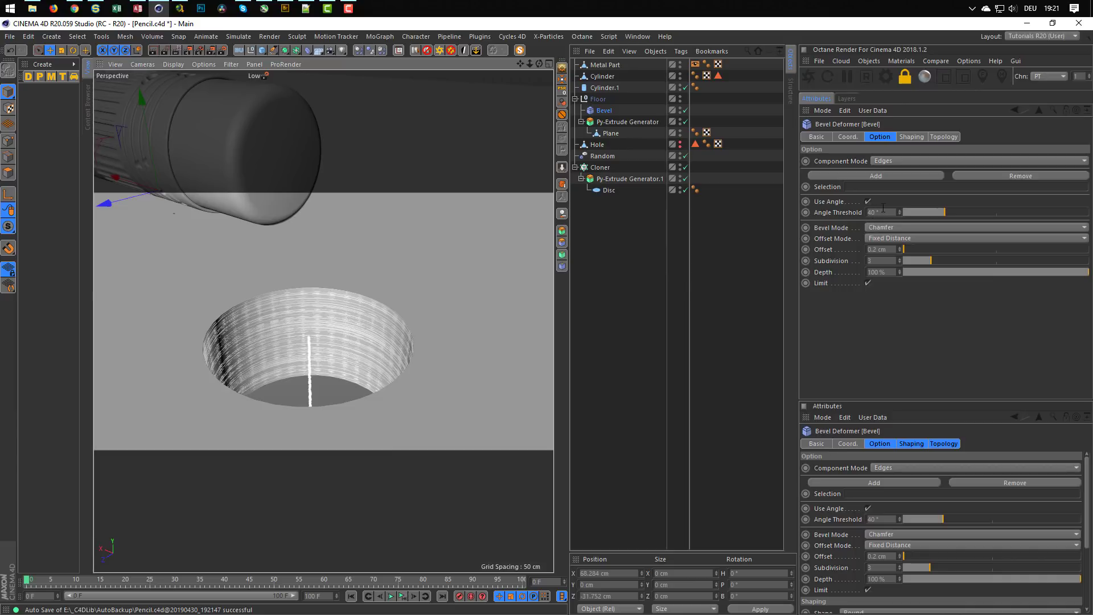
left_click(901, 248)
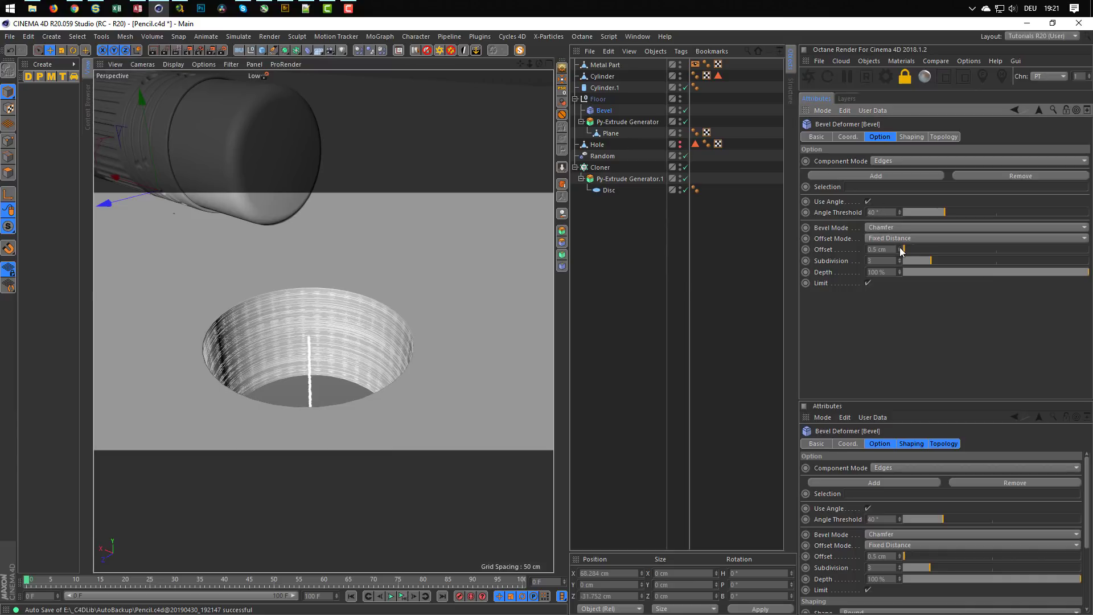
scroll(422, 276, "down", 5)
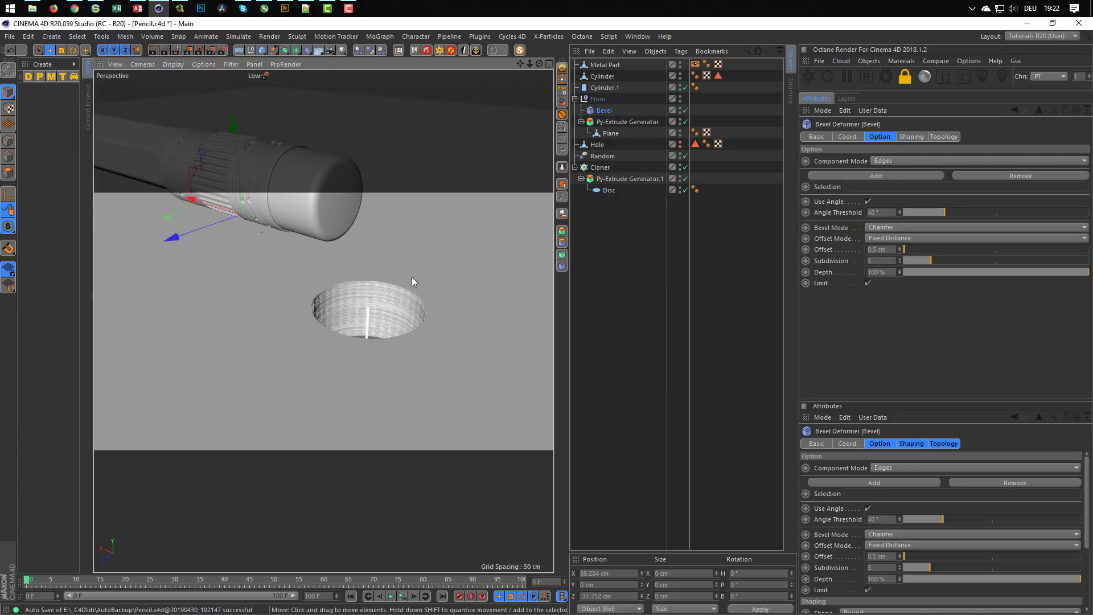
mouse_move(411, 276)
left_mouse_down("alt")
mouse_move(375, 353)
mouse_move(333, 313)
mouse_move(337, 290)
mouse_move(331, 303)
mouse_move(308, 289)
mouse_move(305, 305)
left_mouse_up("alt")
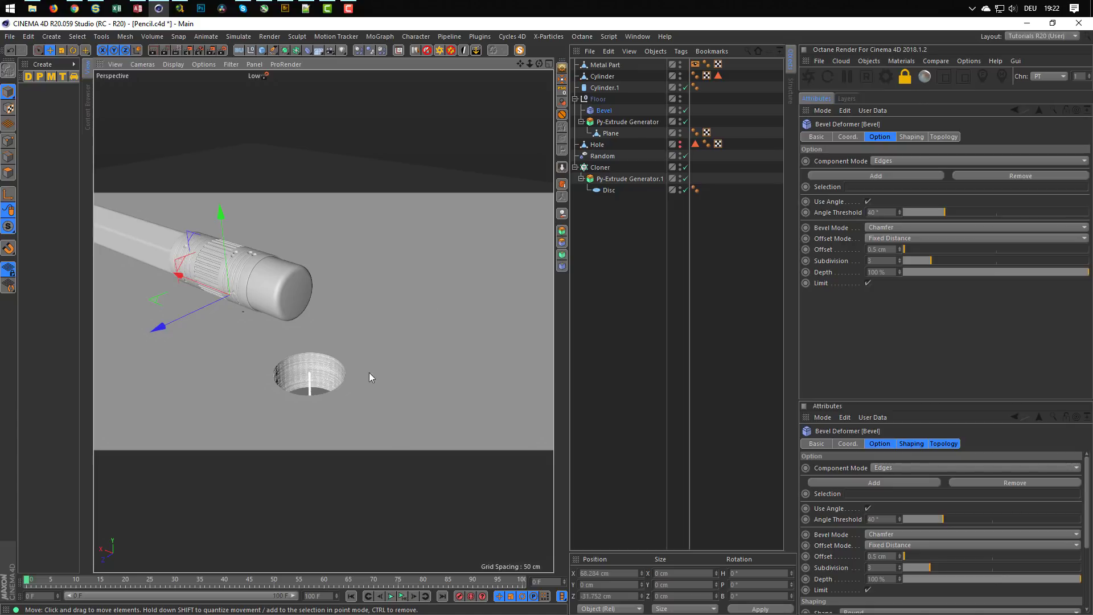
left_click_drag(292, 288, 309, 277, "alt")
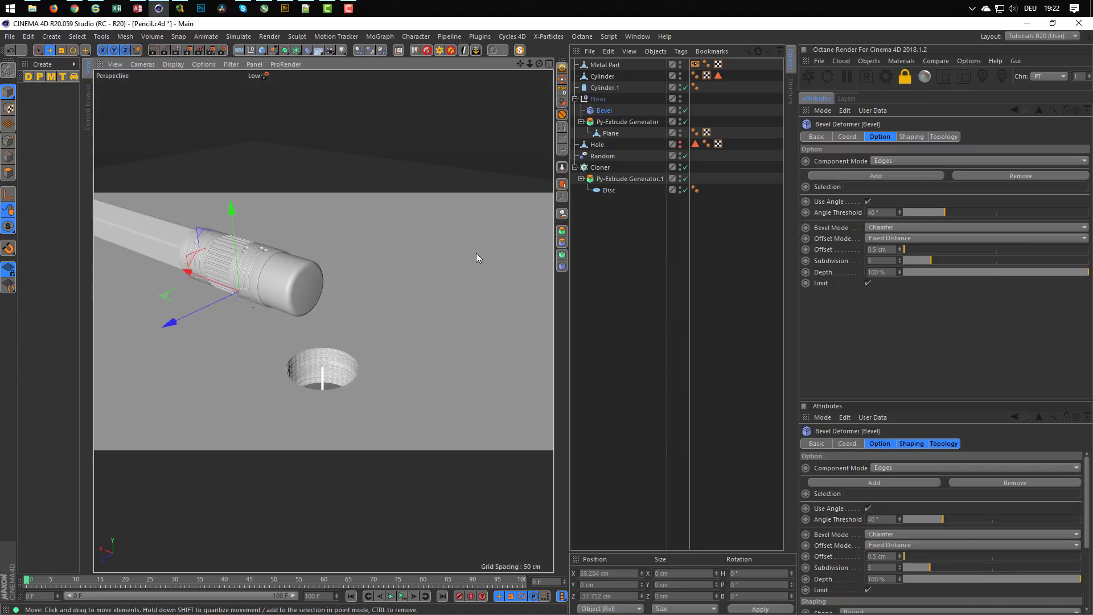
left_click(655, 52)
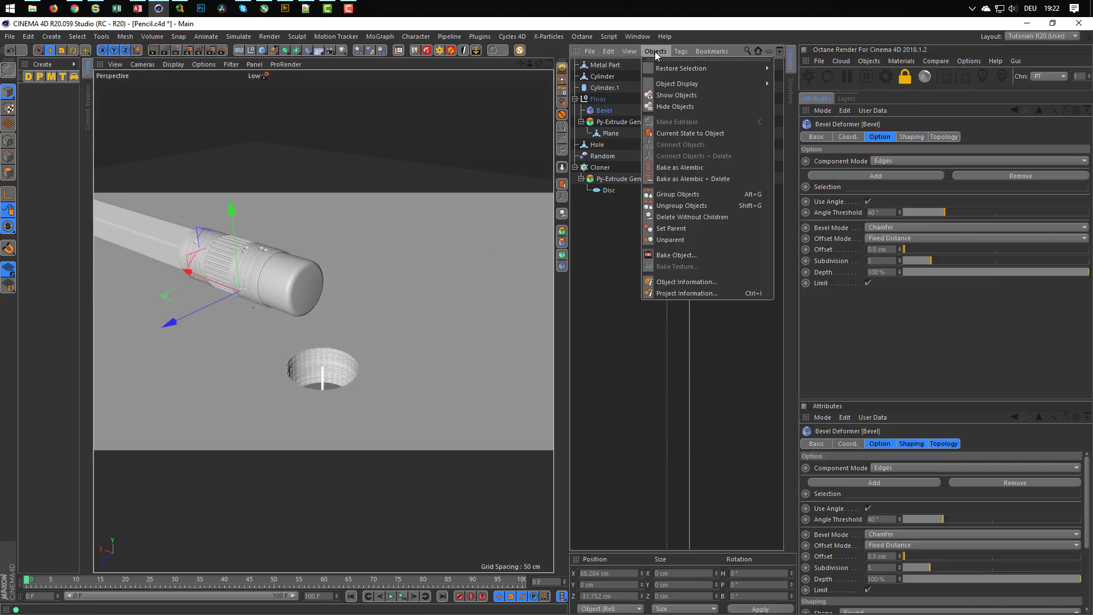
left_click(694, 28)
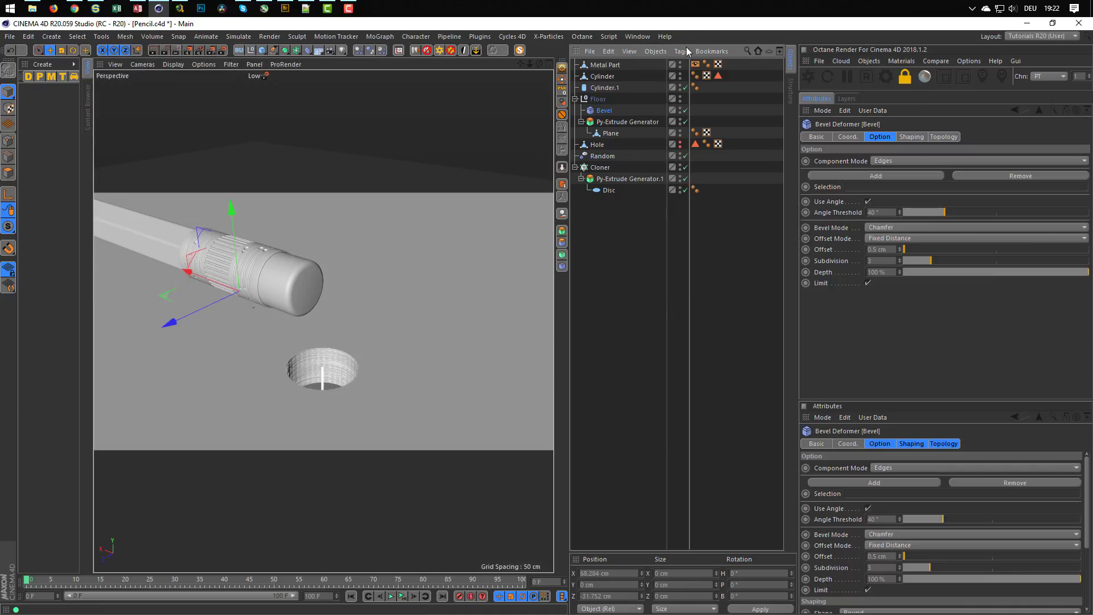
left_click(902, 61)
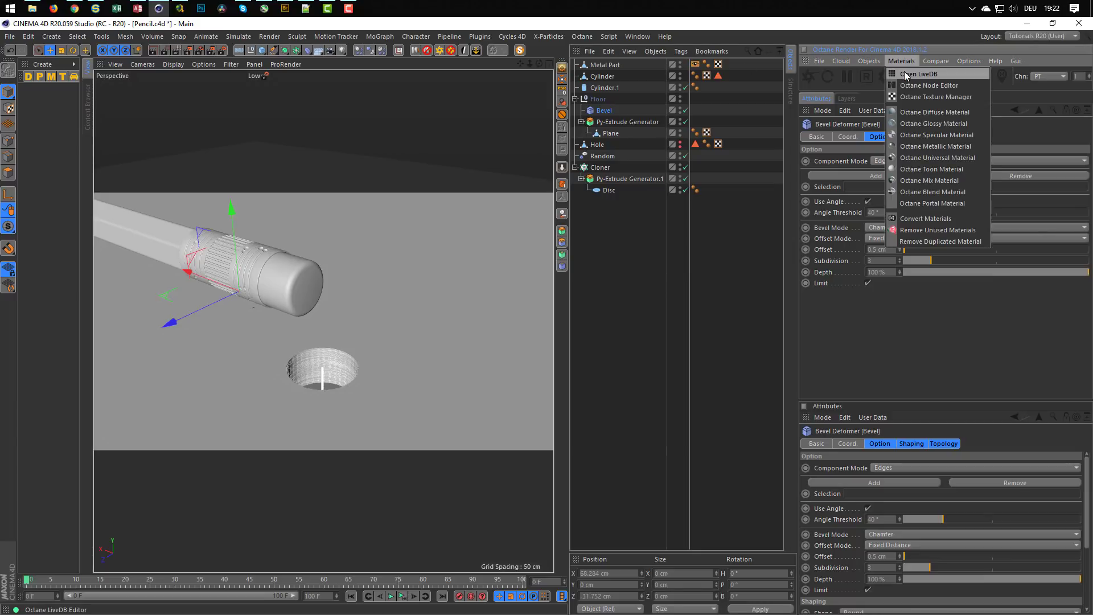
left_click(914, 124)
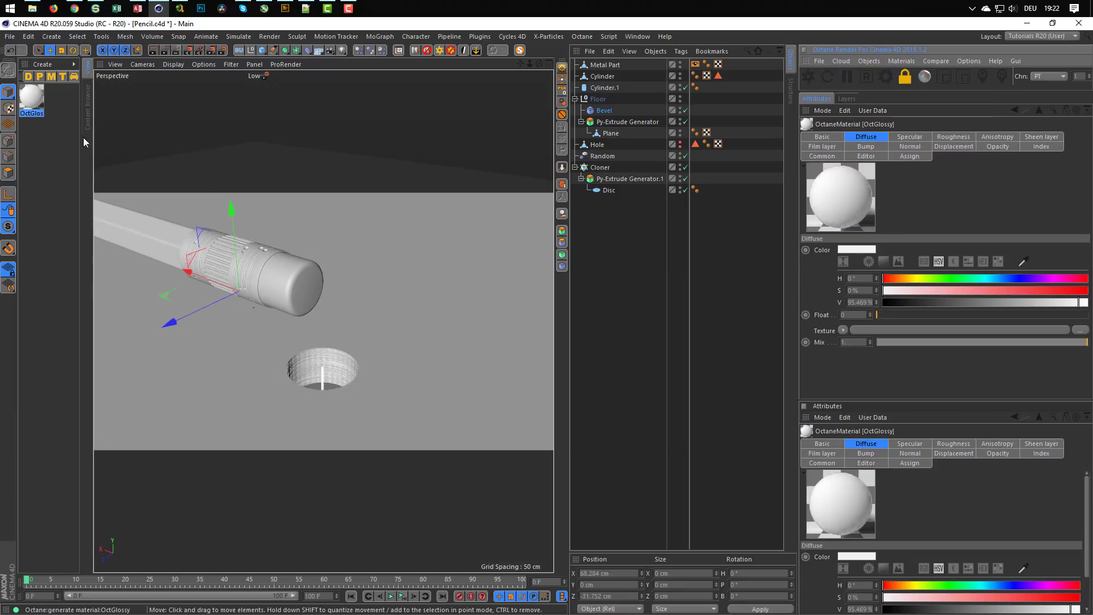
left_click(29, 97)
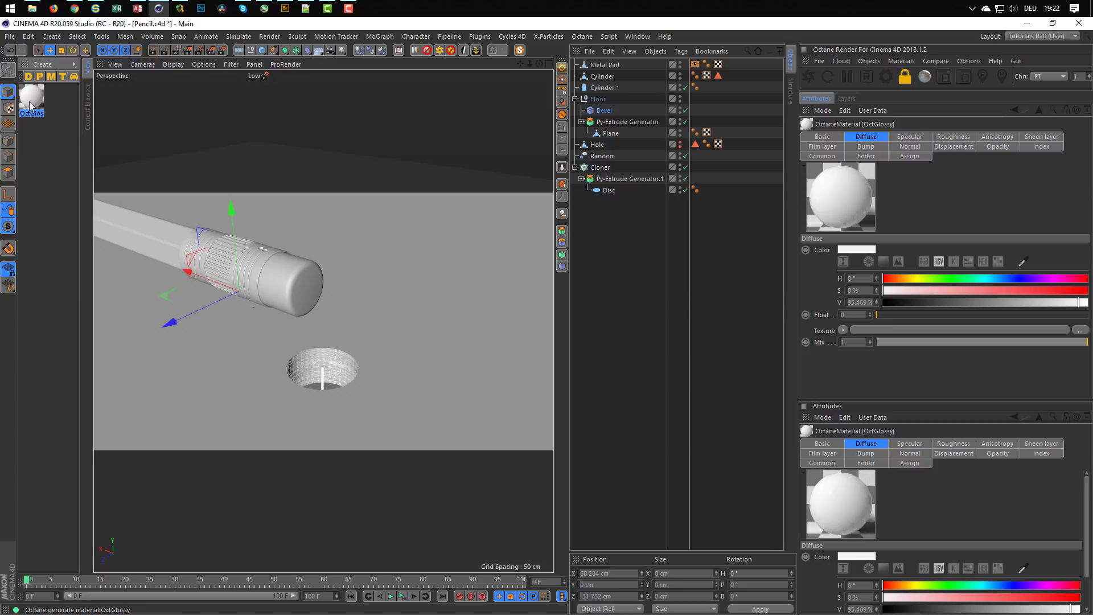
key("Delete")
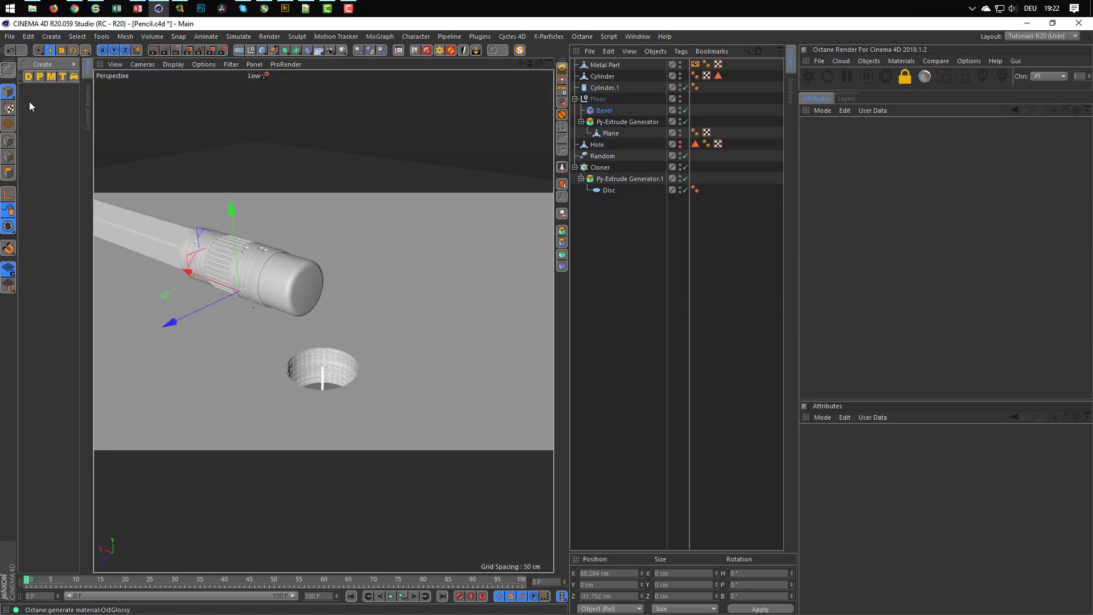
Step: Open the LiveDB manager and browse the Real Metal materials in the local Nikomedia library
left_click(901, 59)
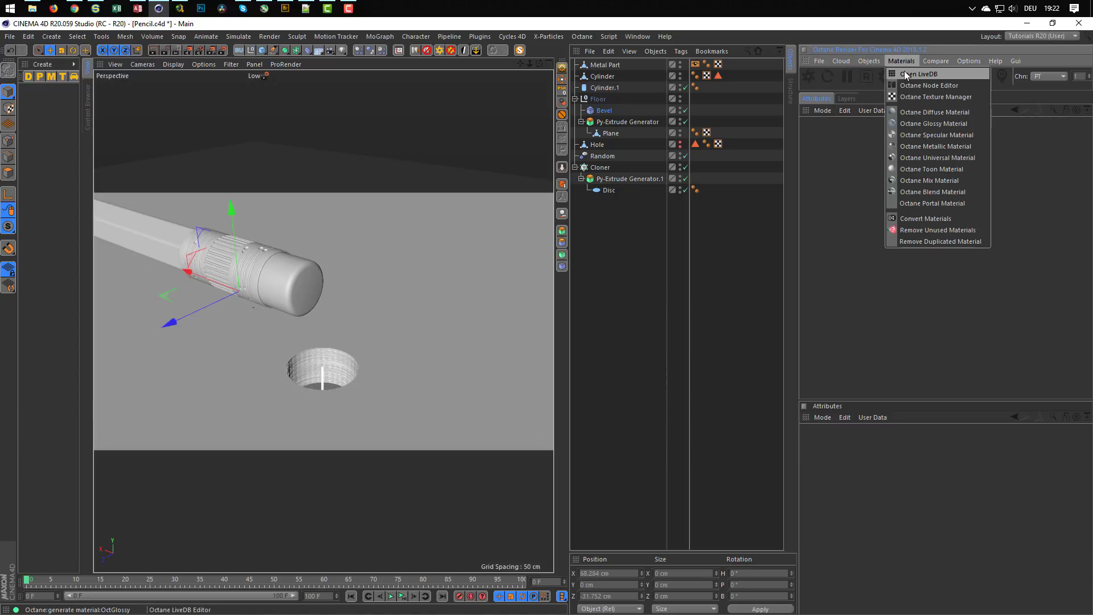
left_click(908, 74)
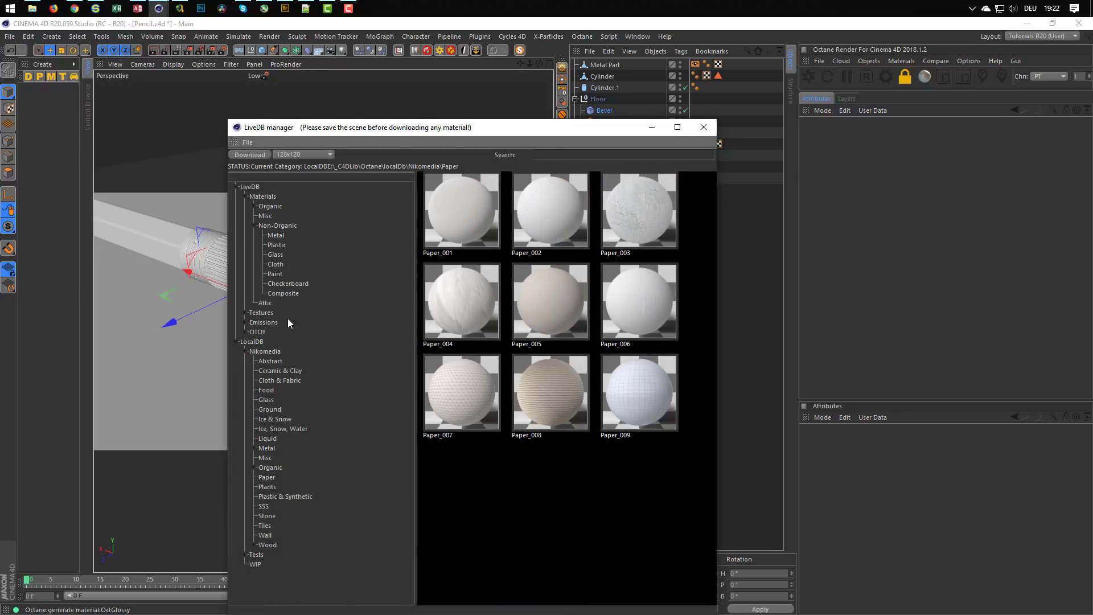
left_click_drag(376, 129, 376, 85)
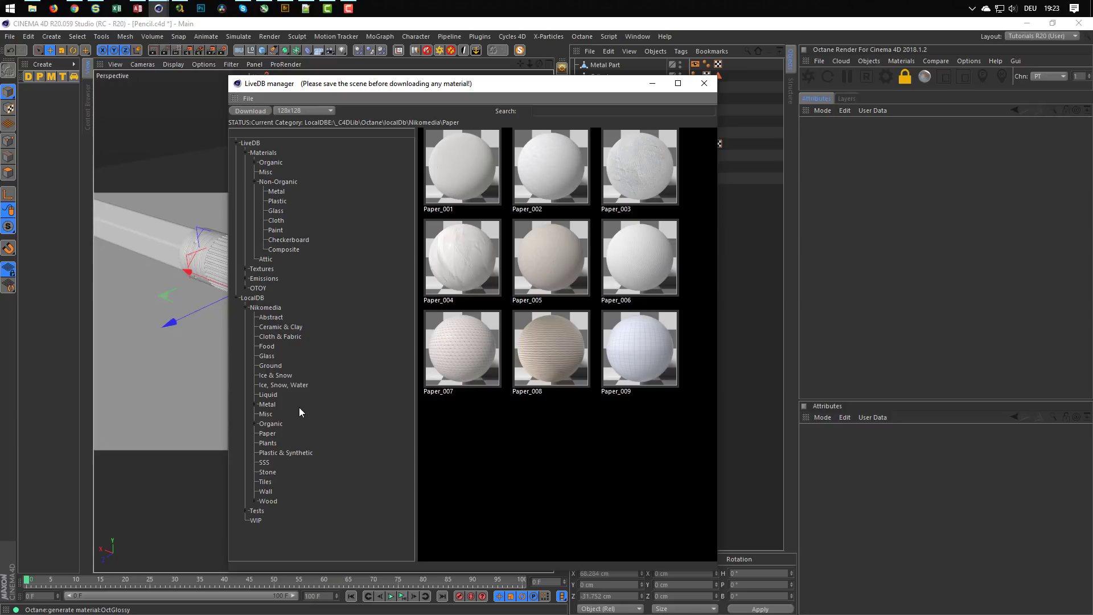
left_click(254, 404)
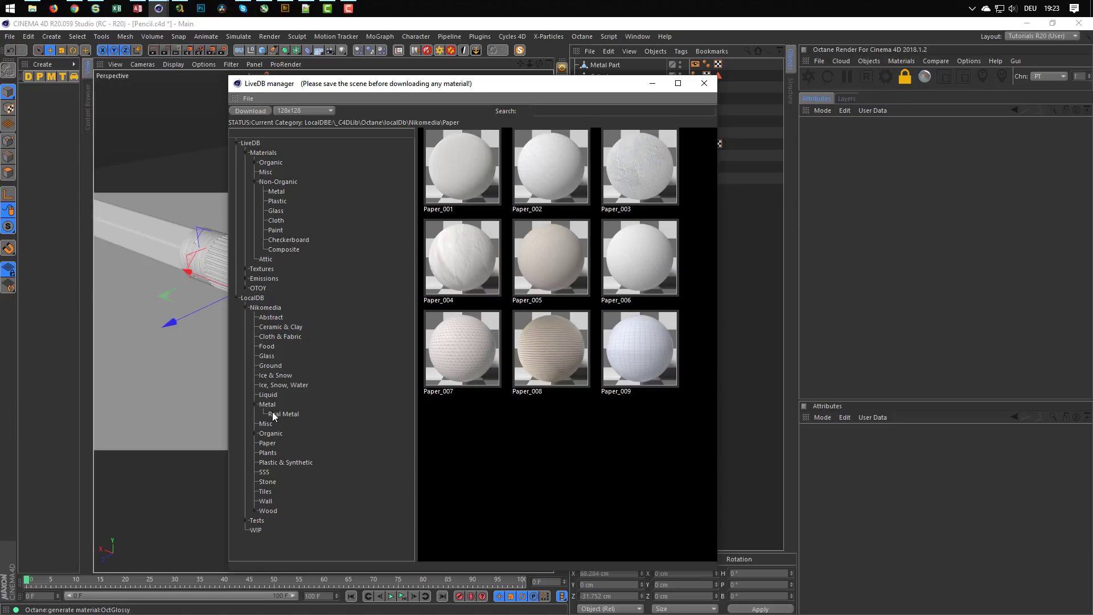
left_click(273, 413)
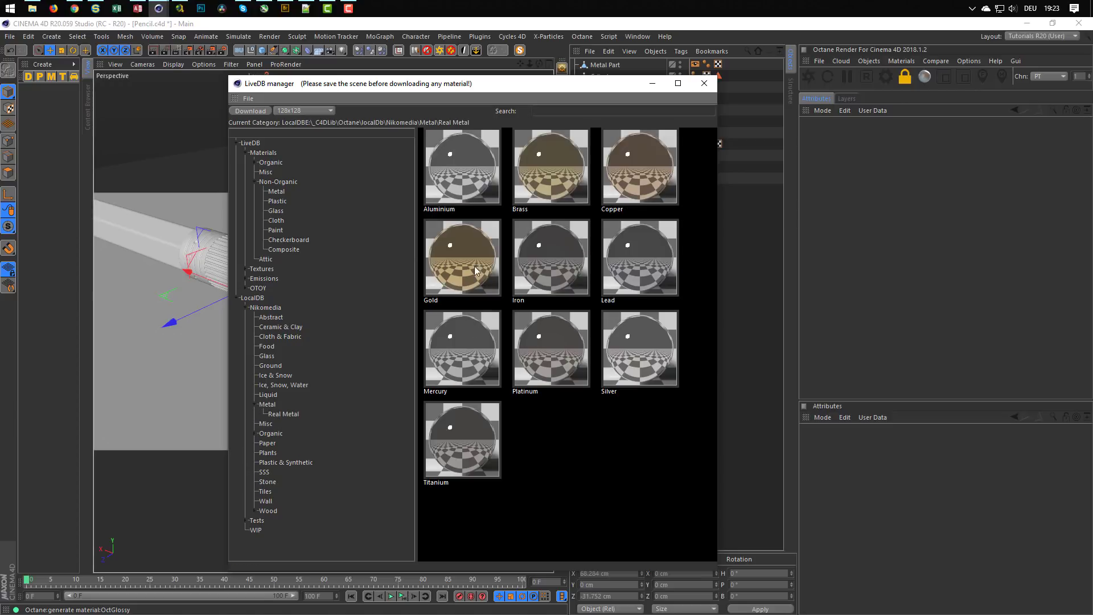
Step: Download the first yellow Gold material from LiveDB's Non-Organic Metal category and close the LiveDB manager
left_click(276, 194)
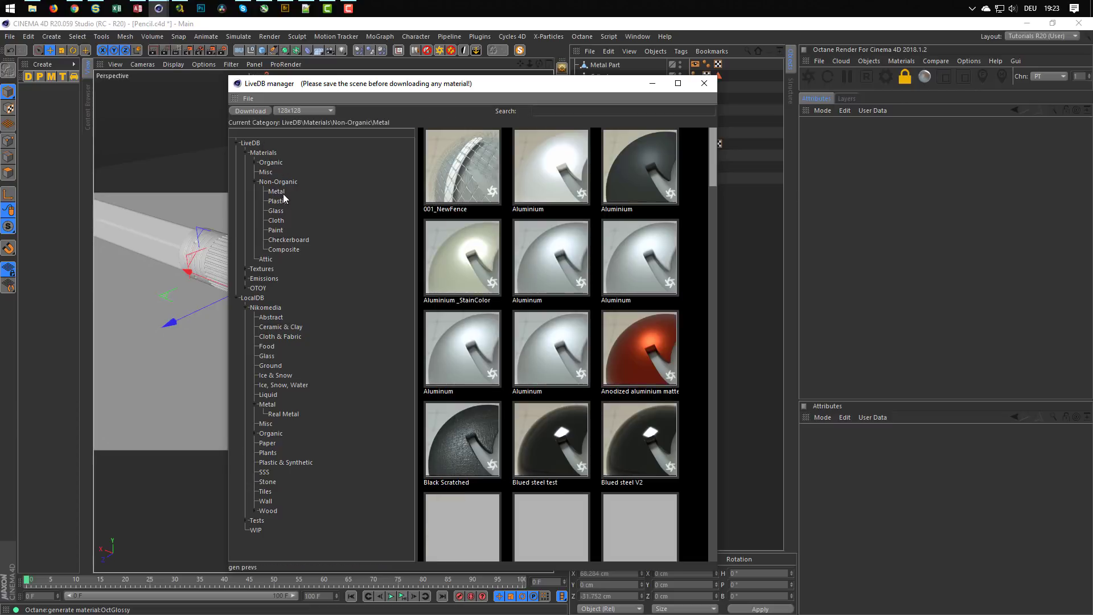
left_click_drag(712, 176, 702, 341)
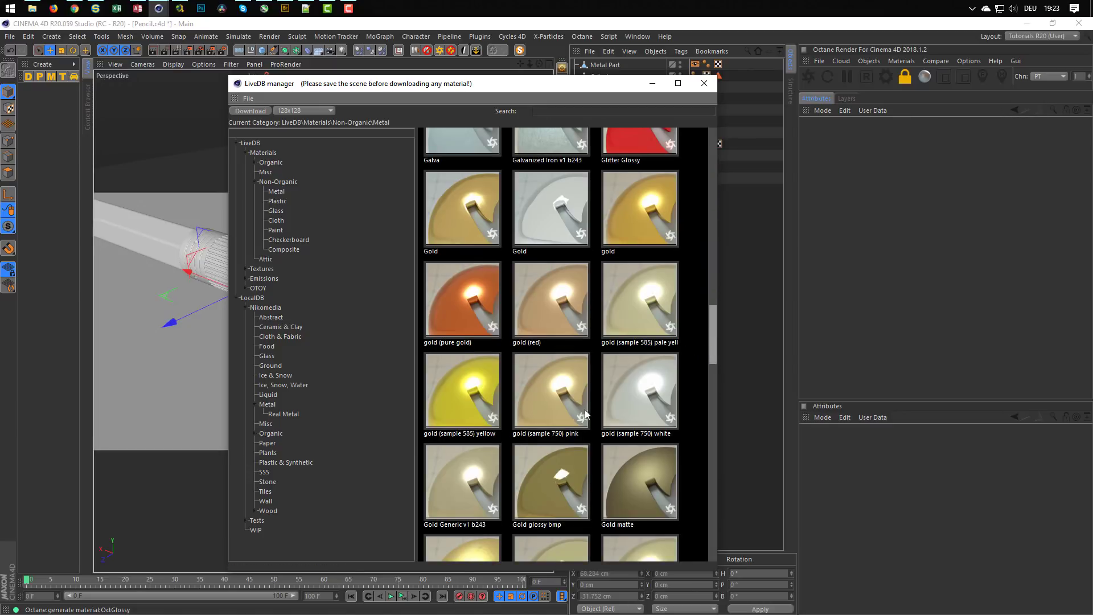
left_click(541, 408)
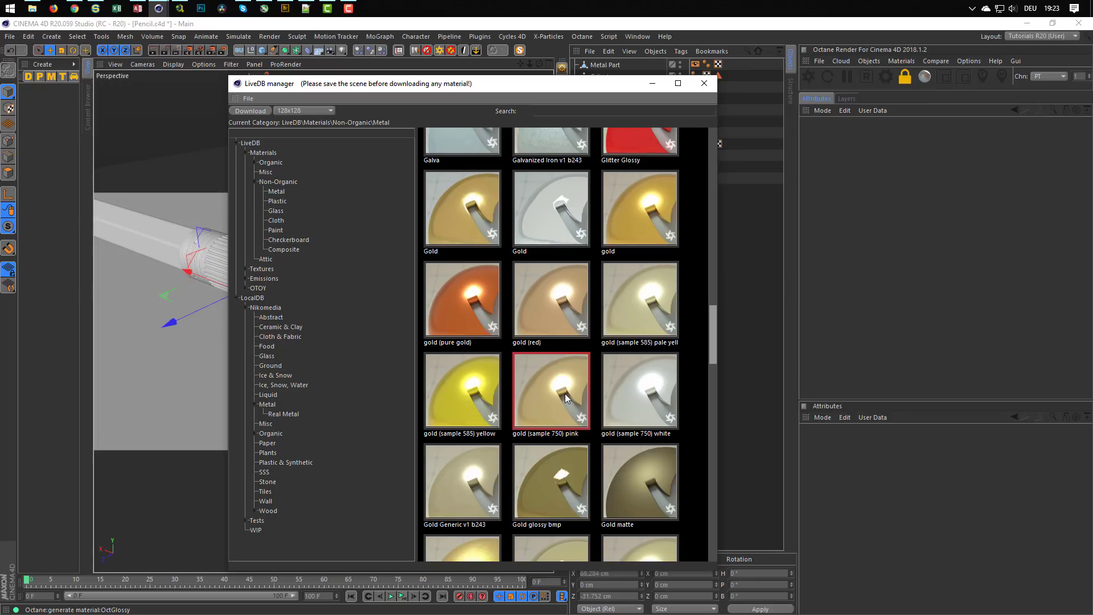
scroll(564, 392, "down", 1)
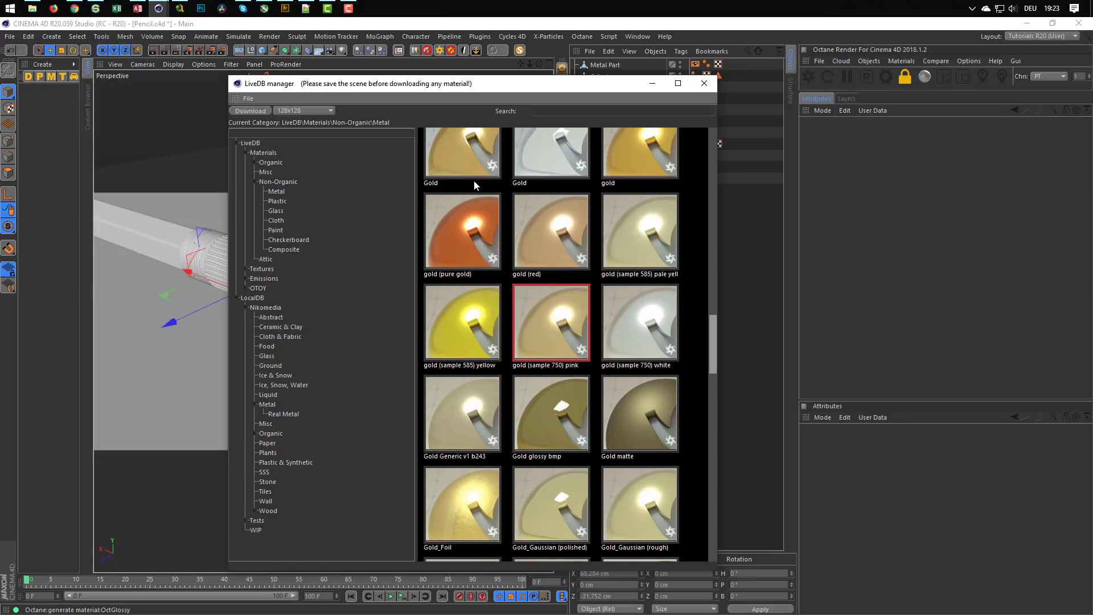
left_click(464, 158)
scroll(461, 162, "up", 1)
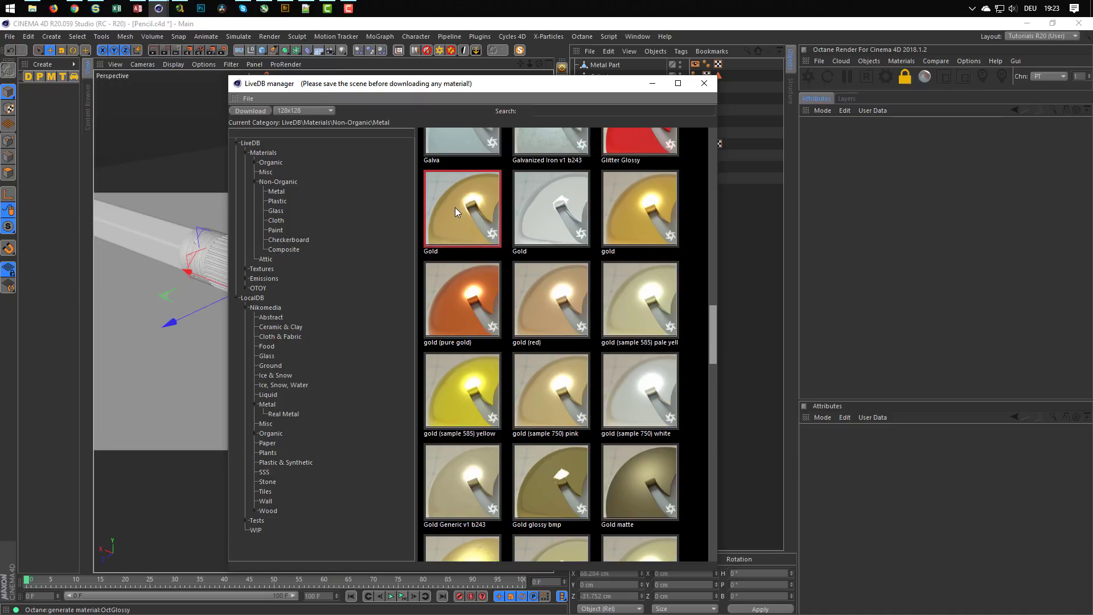
left_click(258, 114)
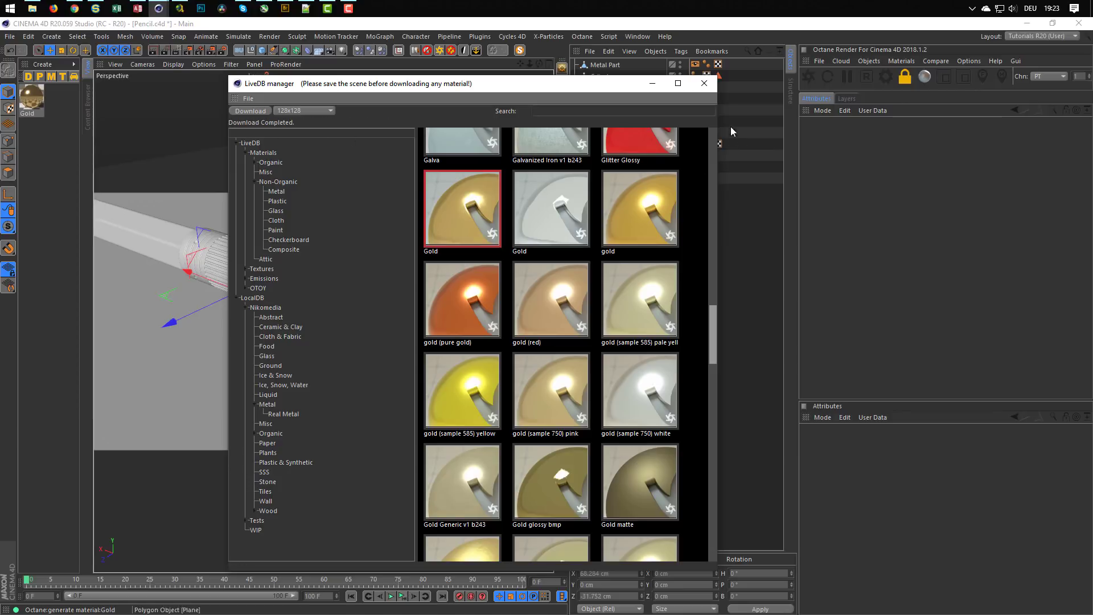
left_click(642, 89)
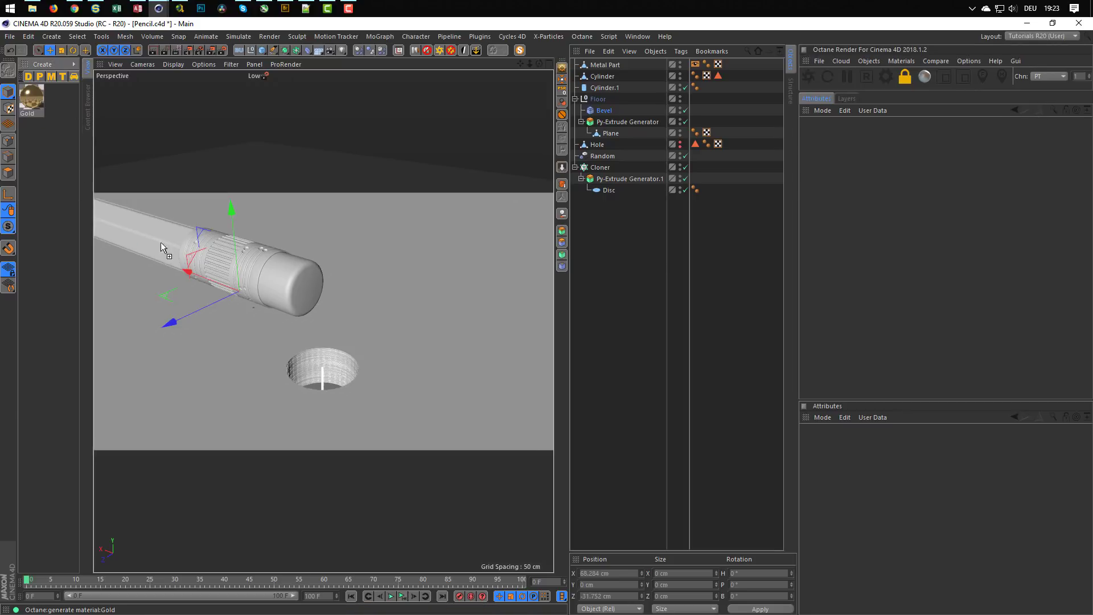
Step: Apply the Gold material to the pencil's Metal Part and move that object below Cylinder.1 in the hierarchy
mouse_move(161, 247)
left_mouse_down()
mouse_move(480, 276)
mouse_move(194, 259)
mouse_move(219, 251)
mouse_move(235, 277)
left_mouse_up()
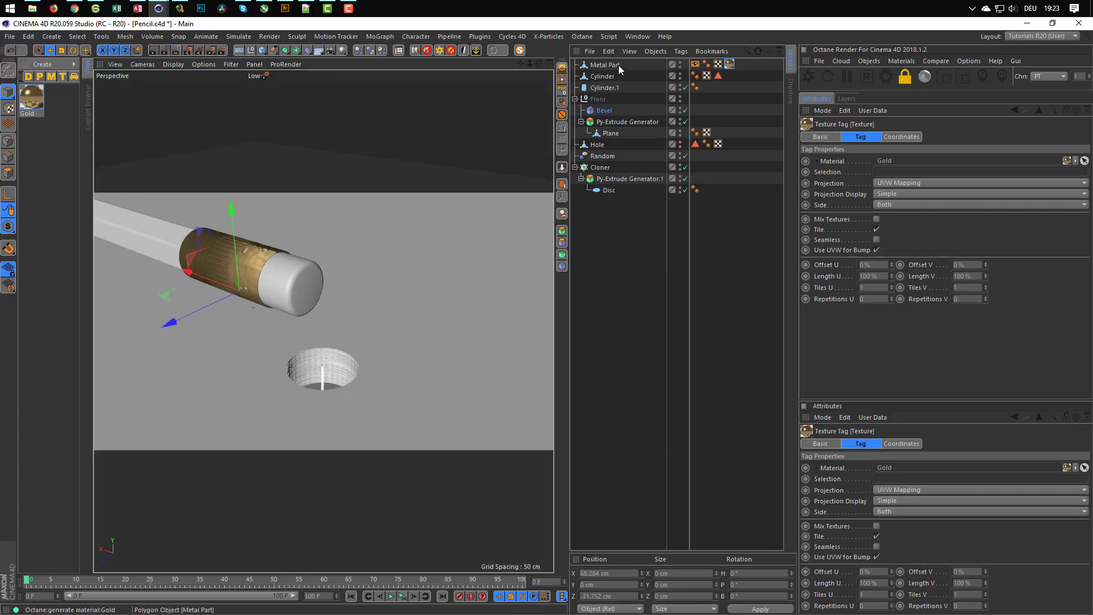
left_click_drag(613, 68, 604, 92)
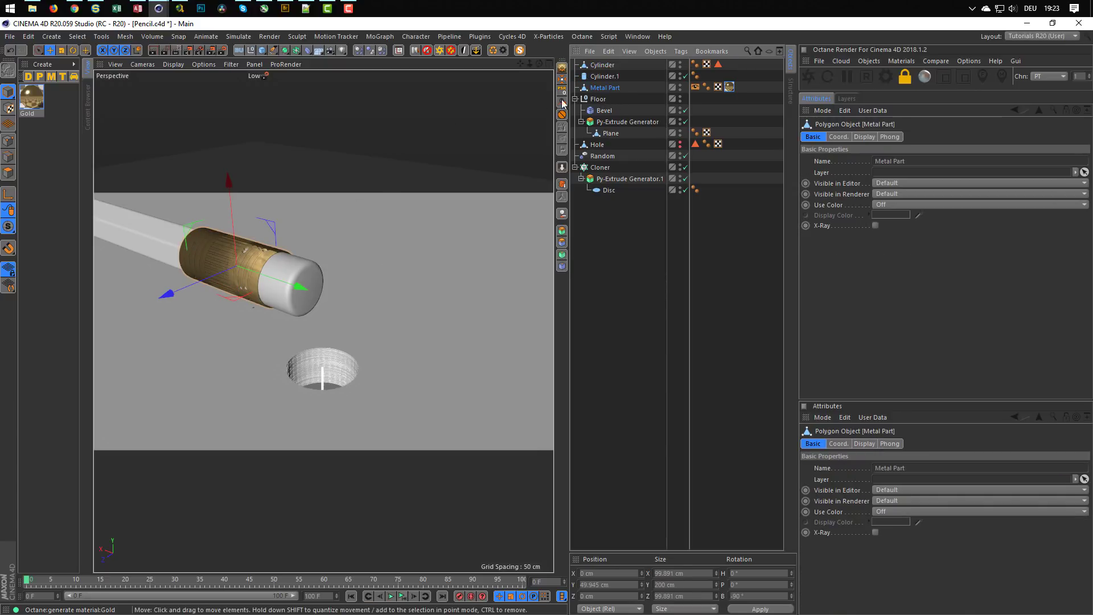
Step: Start the Octane live render, then shrink and reposition the Live Viewer so the pencil and object hierarchy stay accessible
left_click(809, 77)
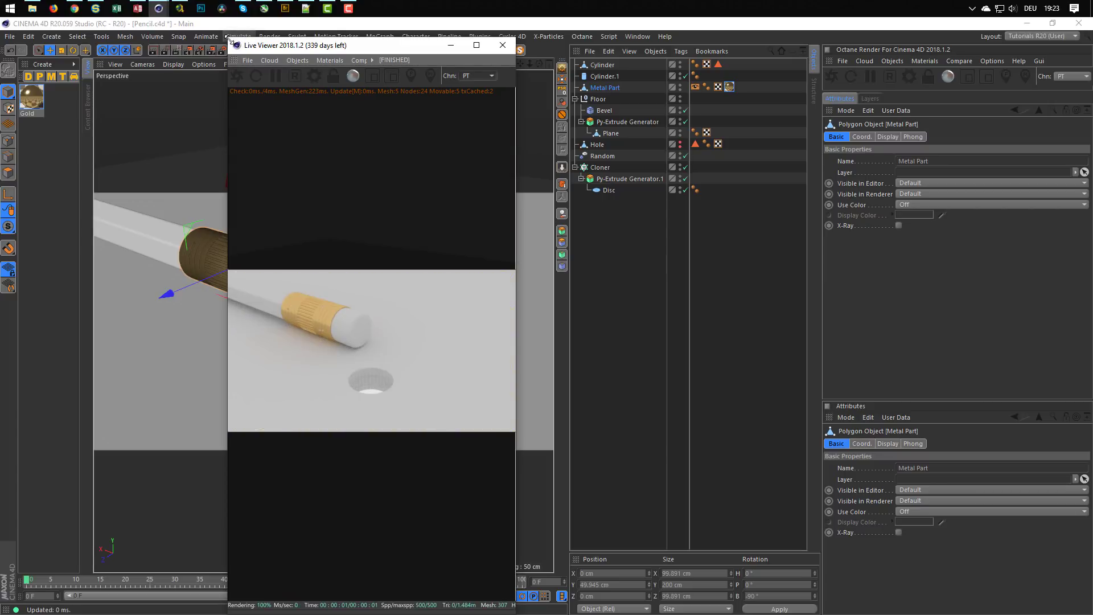
left_click_drag(228, 39, 158, 332)
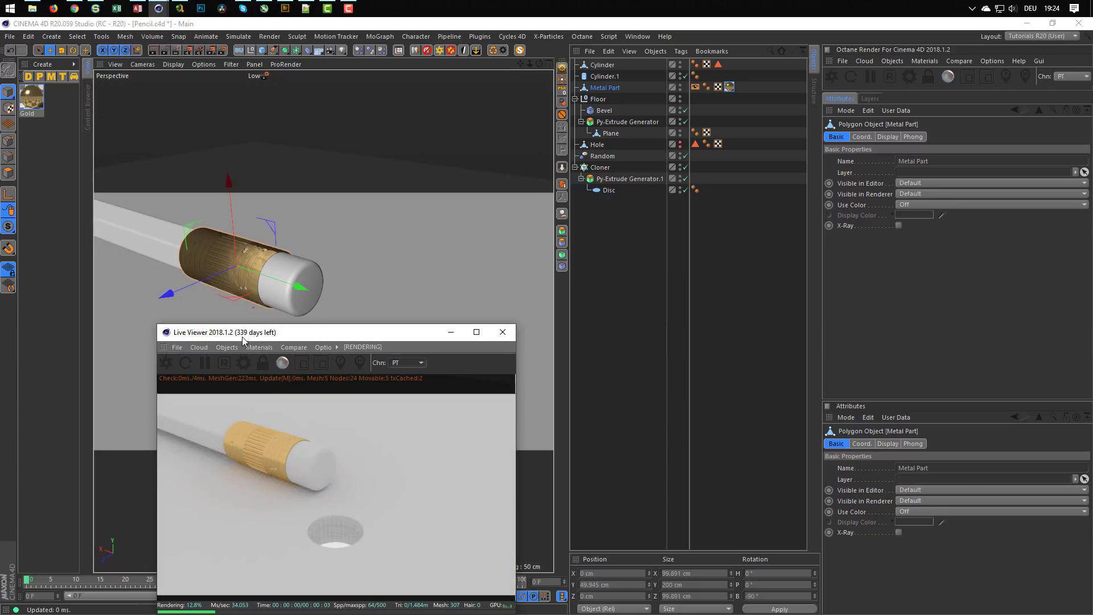
left_click_drag(292, 341, 584, 291)
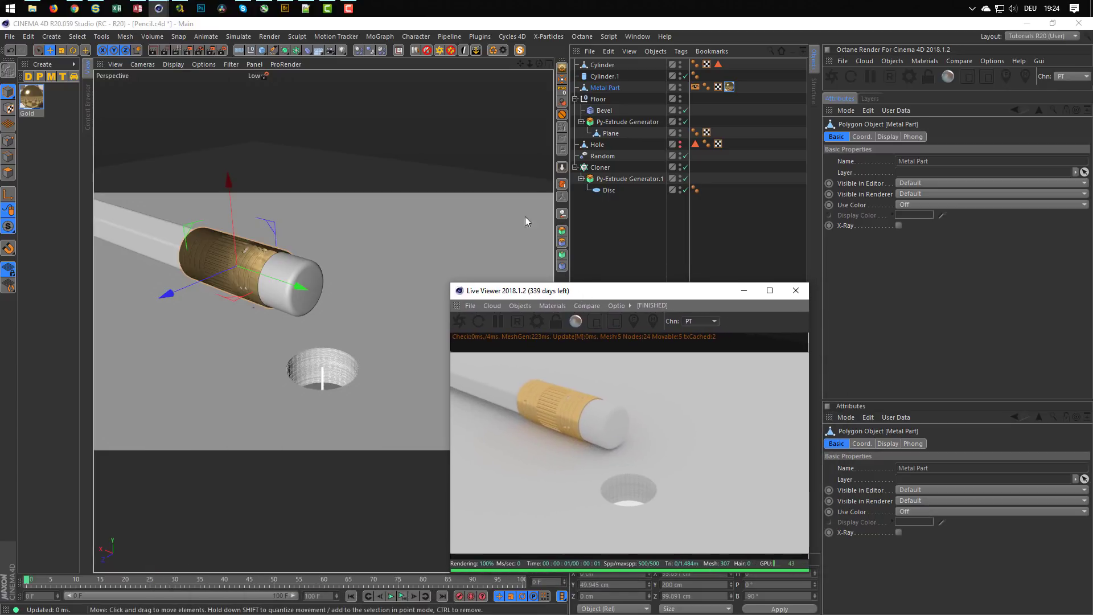
Step: Insert the Octane Rig Pro and switch off the Shadow Catcher in its floor settings
left_click(439, 51)
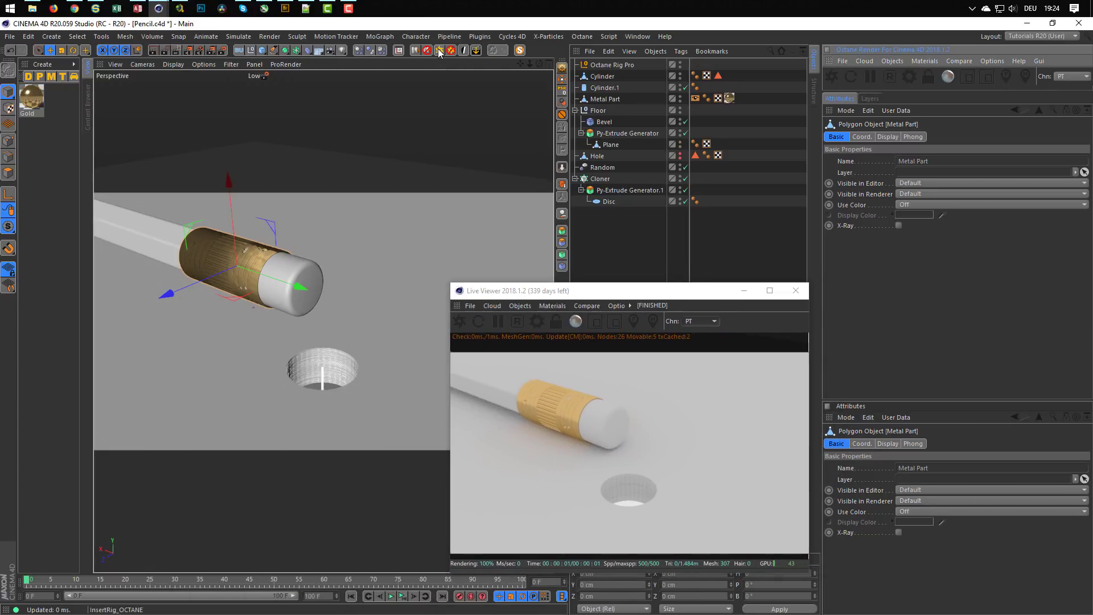
left_click(625, 69)
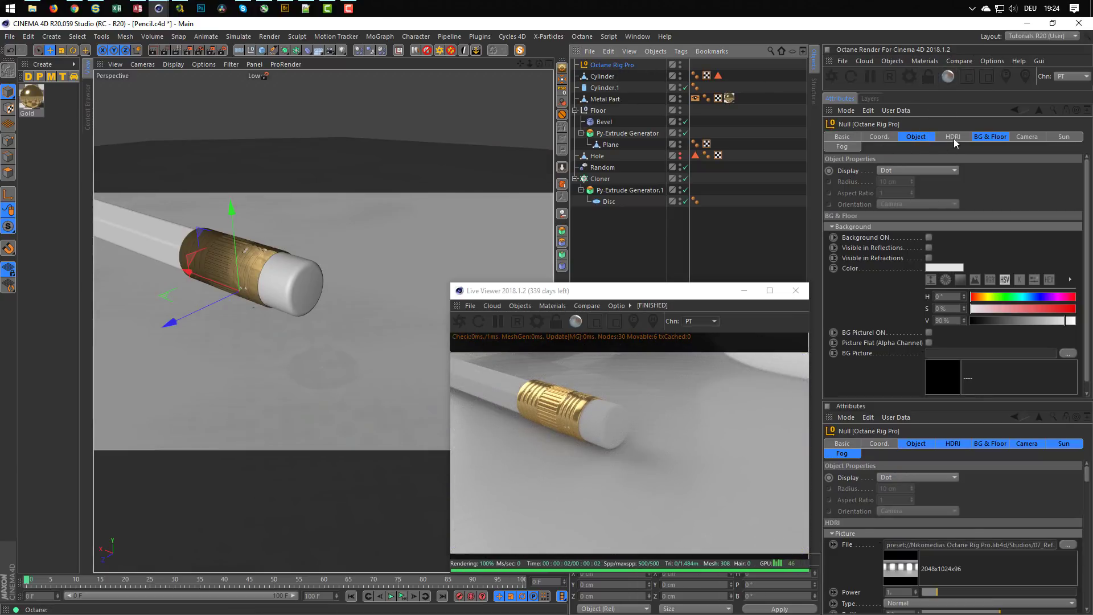
left_click(991, 139)
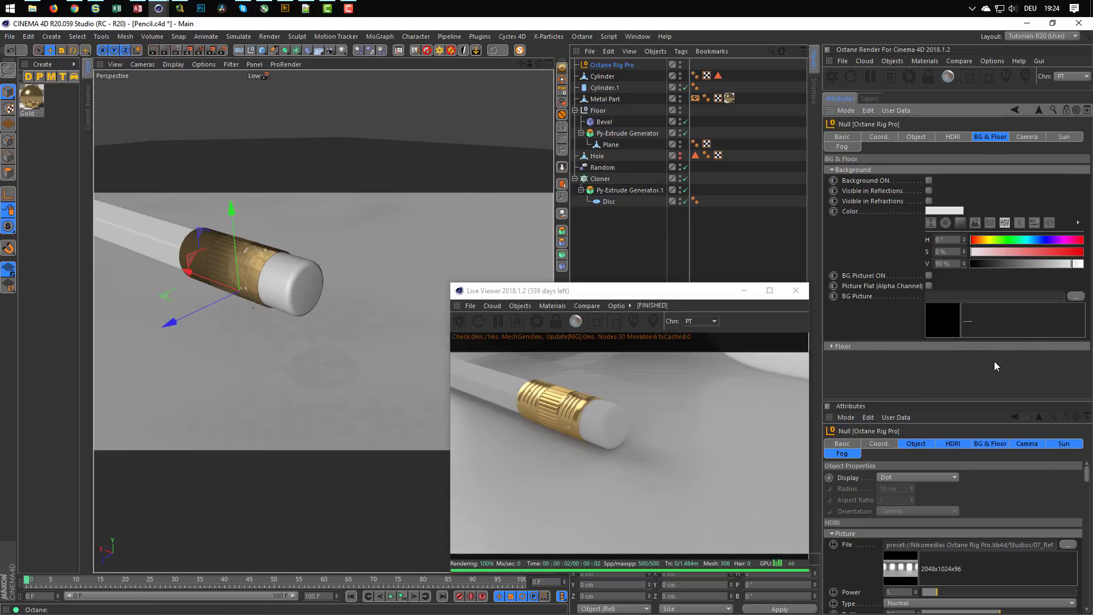
left_click(923, 347)
left_click(919, 368)
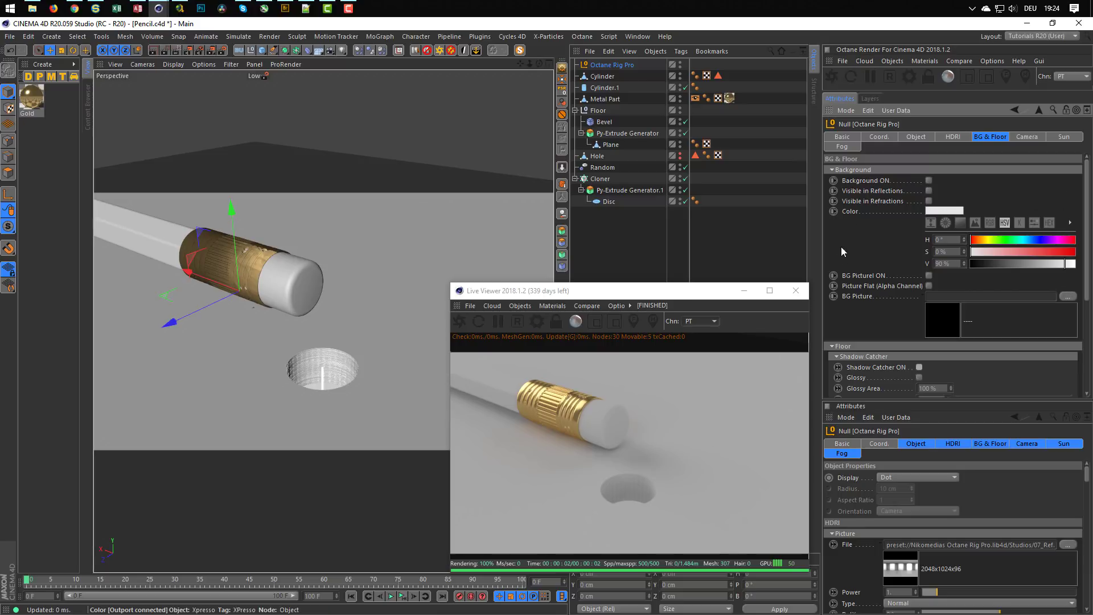
Step: Turn on the Octane Rig Pro background and set its color's V value to 10%
left_click(928, 181)
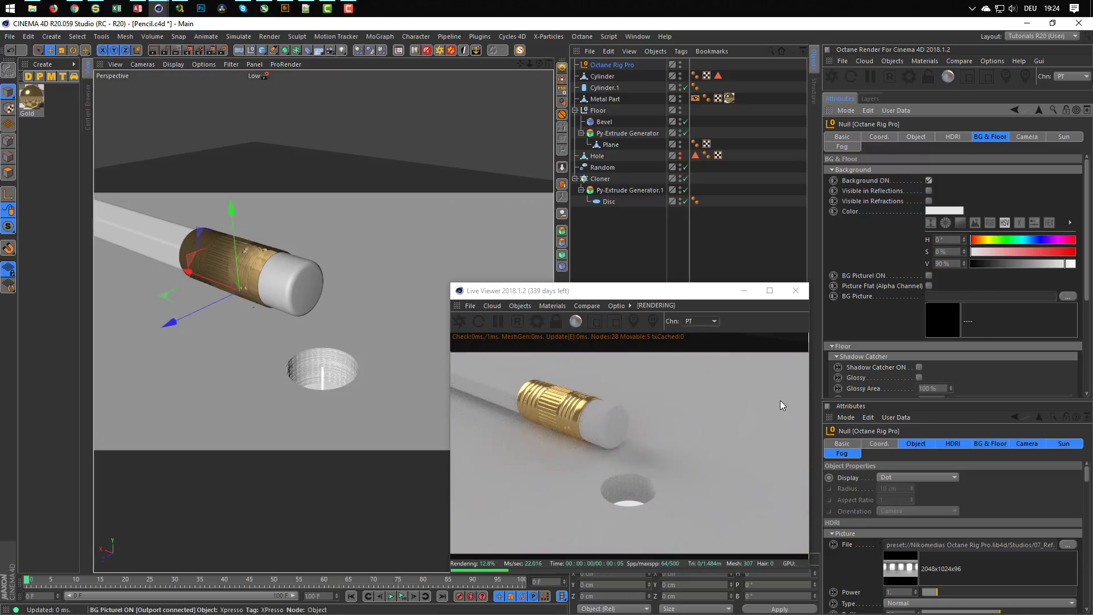
left_click(977, 264)
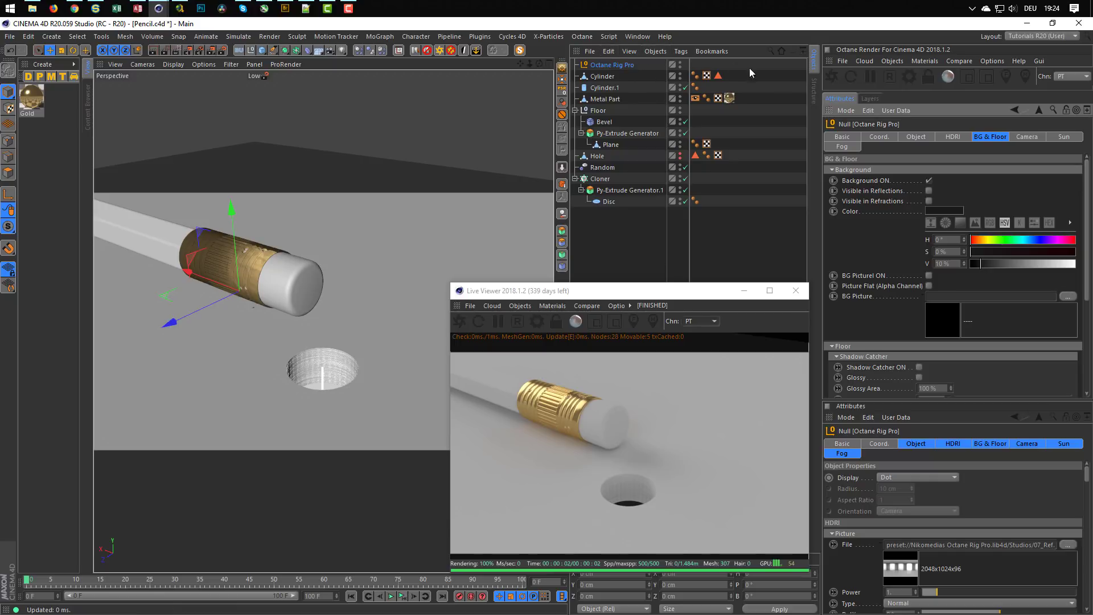
Step: Create an Octane Glossy material and open it in the Material Editor, placed clear of the Live Viewer
left_click(921, 60)
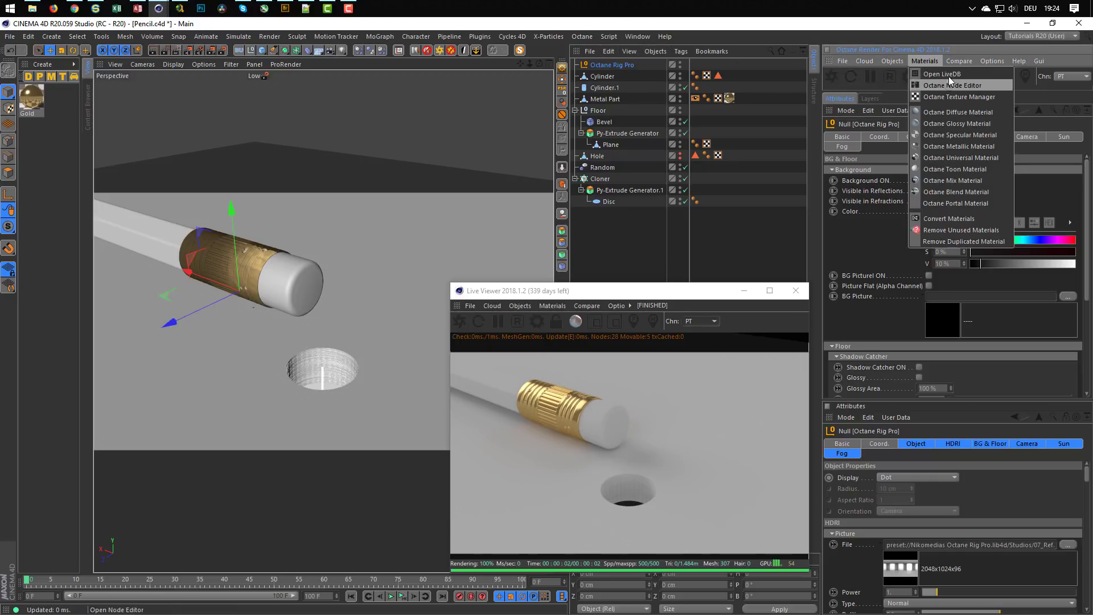
left_click(955, 124)
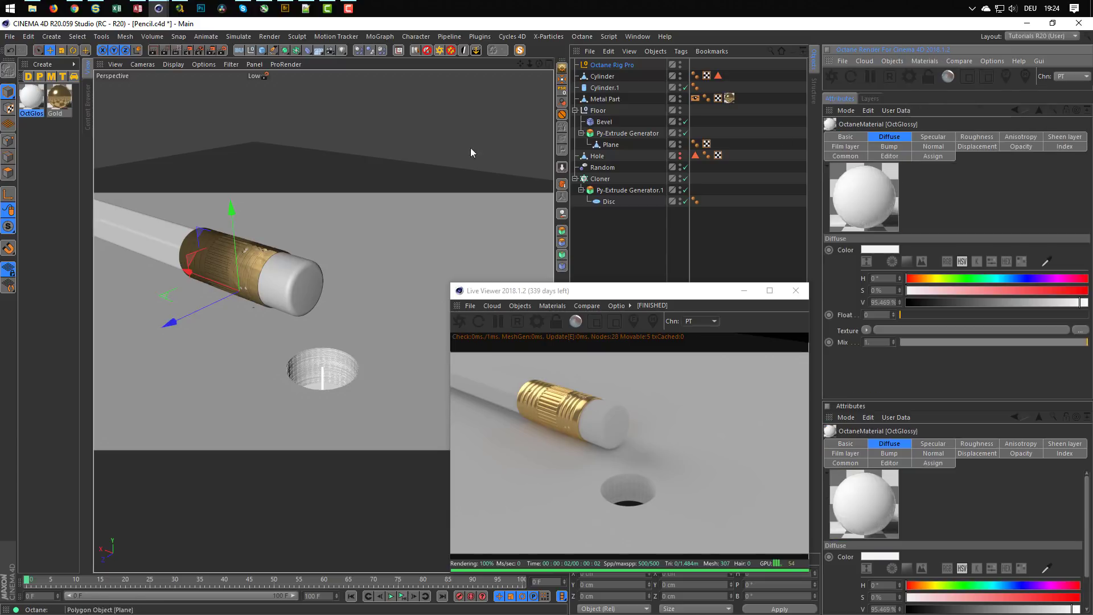
left_click(31, 106)
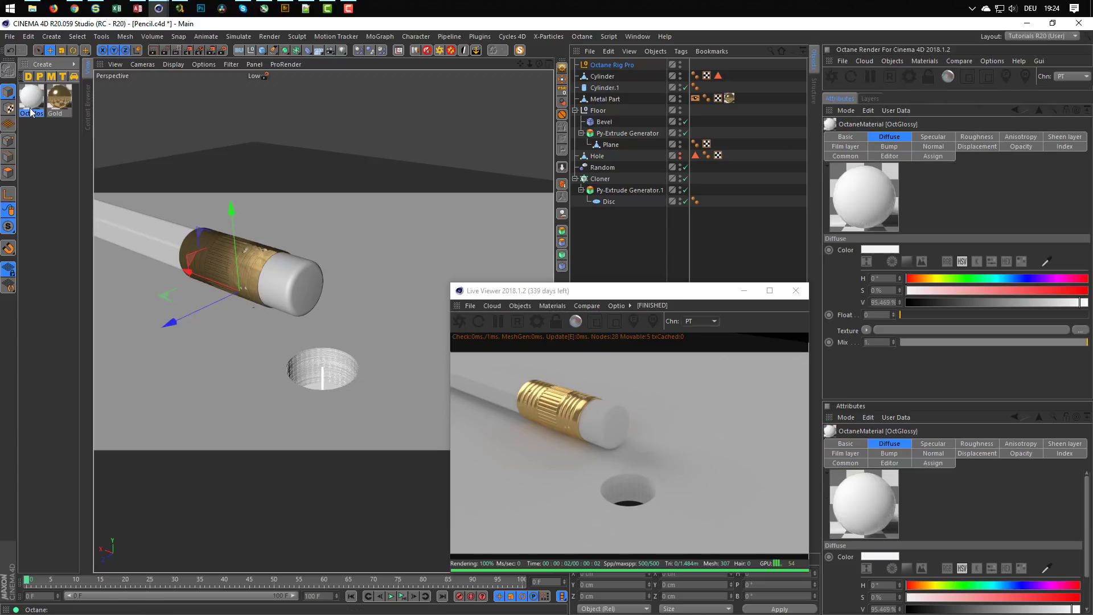
double_click(30, 98)
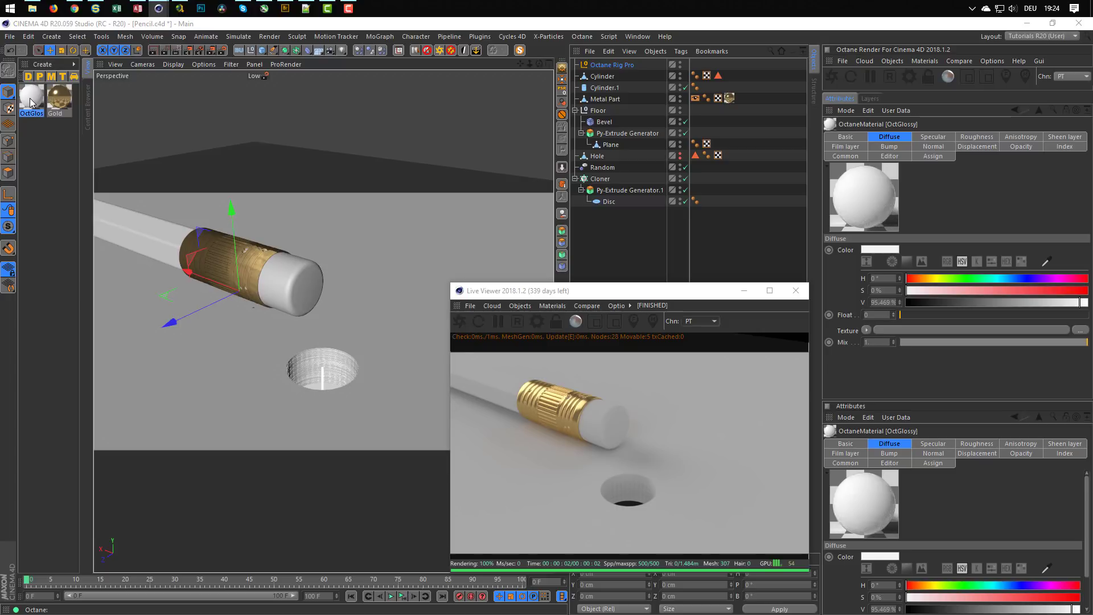
left_click_drag(218, 78, 136, 131)
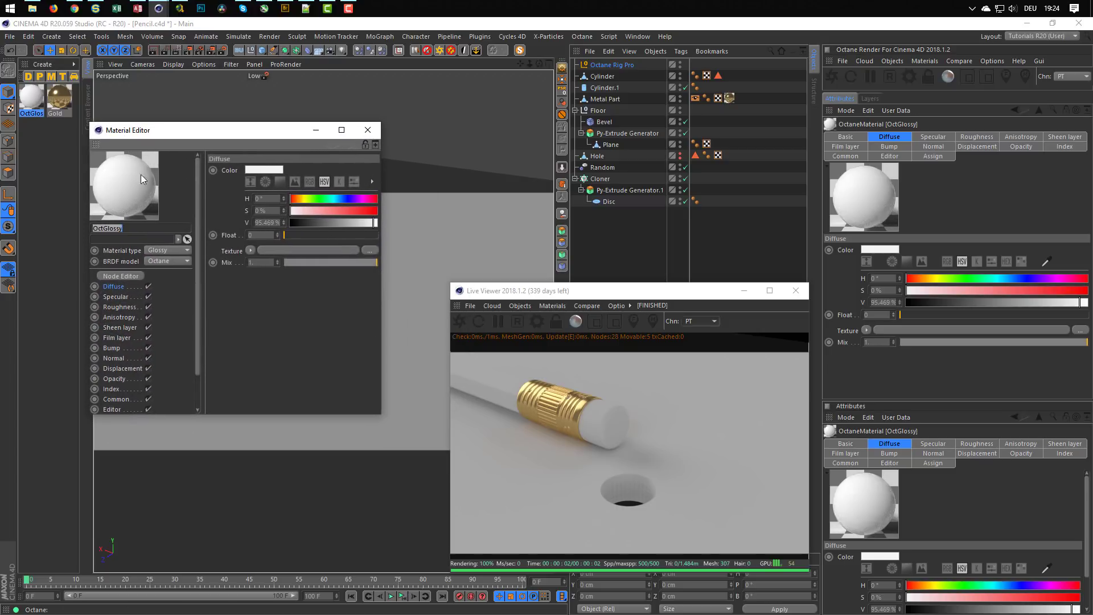
Step: Set the Octane Glossy material's diffuse color to red with S 100% and V 79%
left_click(118, 288)
mouse_move(345, 213)
left_mouse_down()
mouse_move(379, 216)
mouse_move(359, 223)
left_mouse_up()
left_click(357, 224)
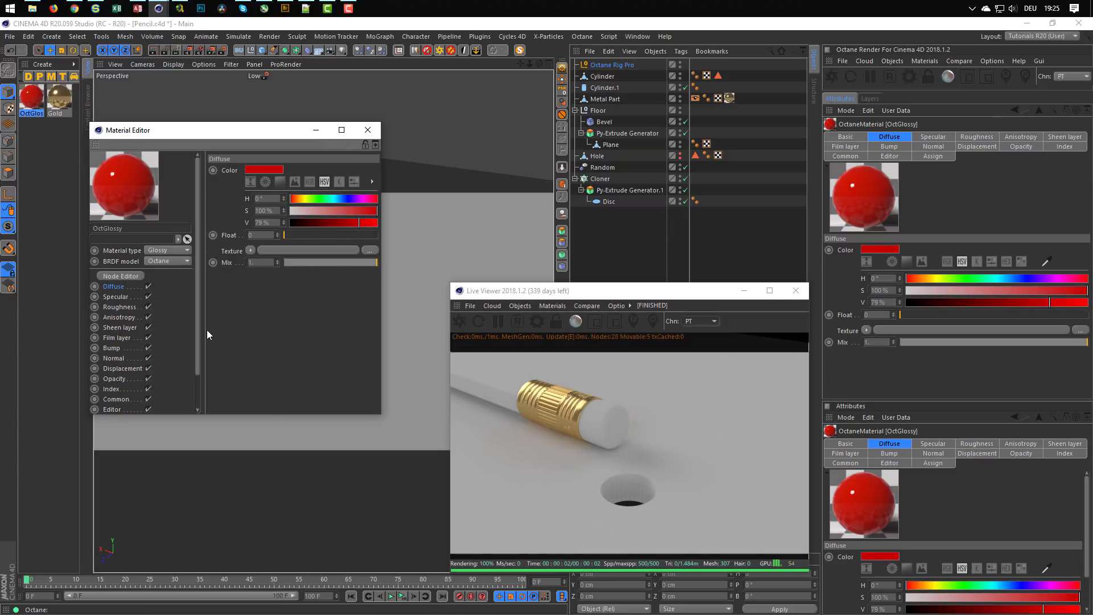
Step: Set the red material's roughness float to about 0.06 and close the Material Editor
left_click(119, 307)
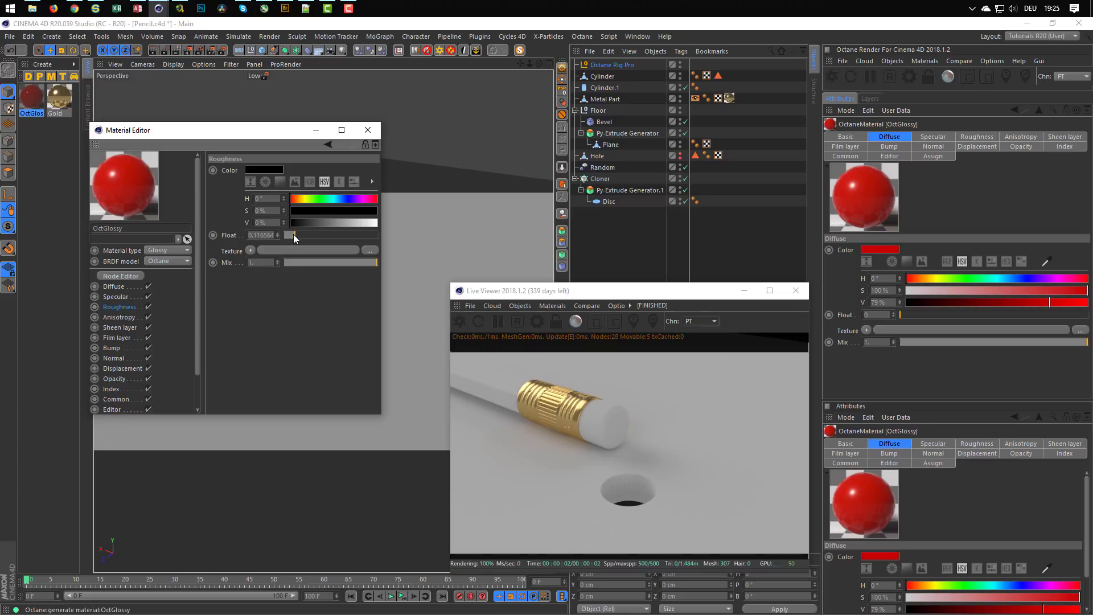
left_click_drag(293, 234, 289, 234)
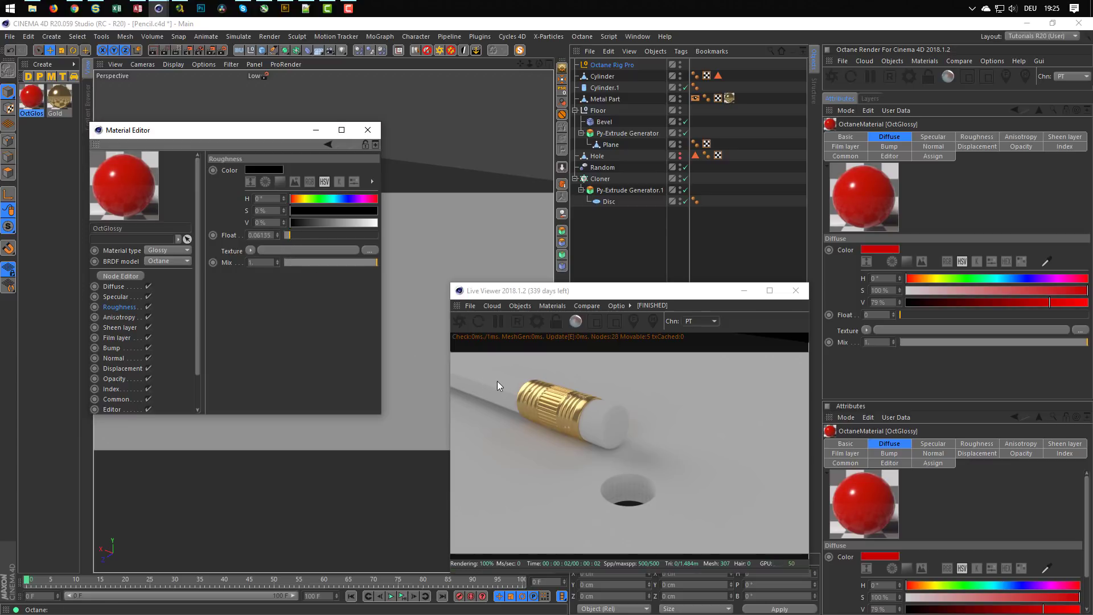
left_click(368, 130)
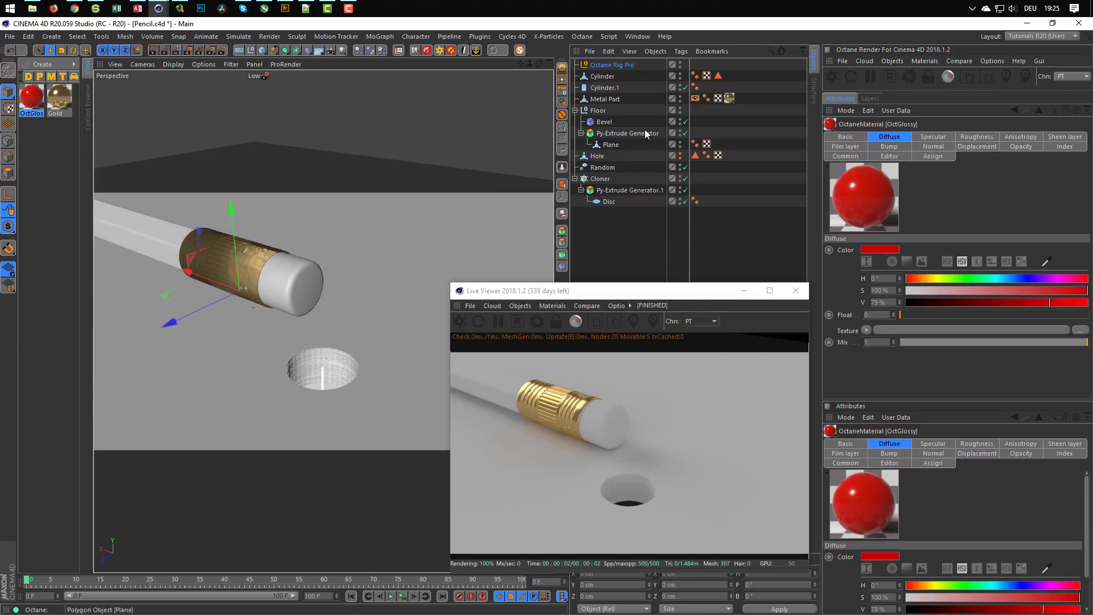
Step: Show the red glossy material in the Octane Node Editor, enlarged and arranged so it stays clear of the Live Viewer
left_click_drag(653, 297, 849, 306)
left_click(925, 61)
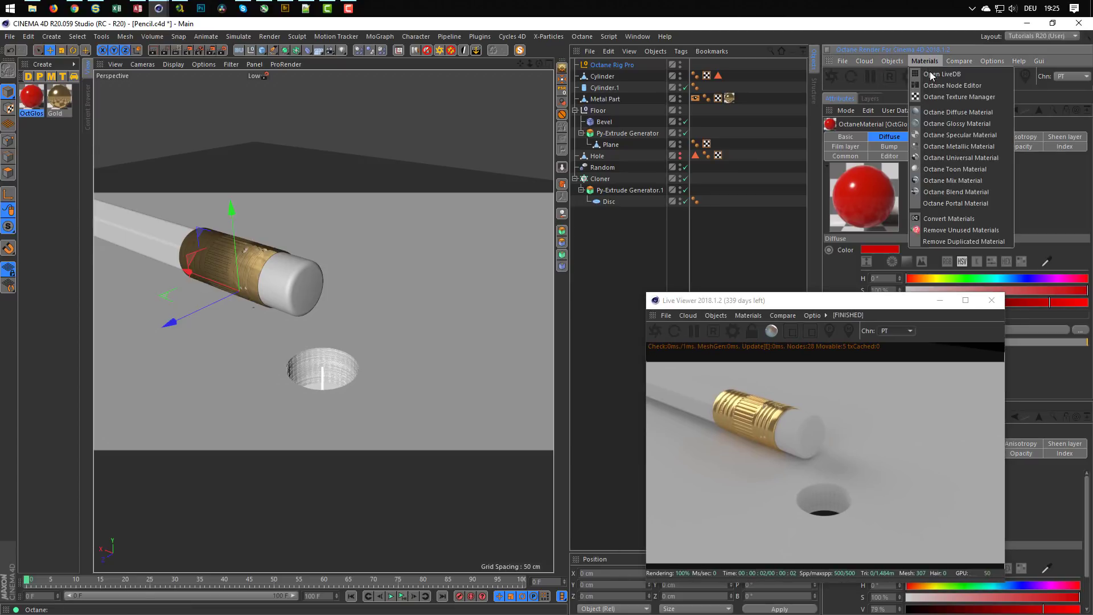
left_click(934, 84)
left_click_drag(461, 212, 310, 171)
left_click_drag(241, 323, 331, 258)
scroll(331, 258, "down", 3)
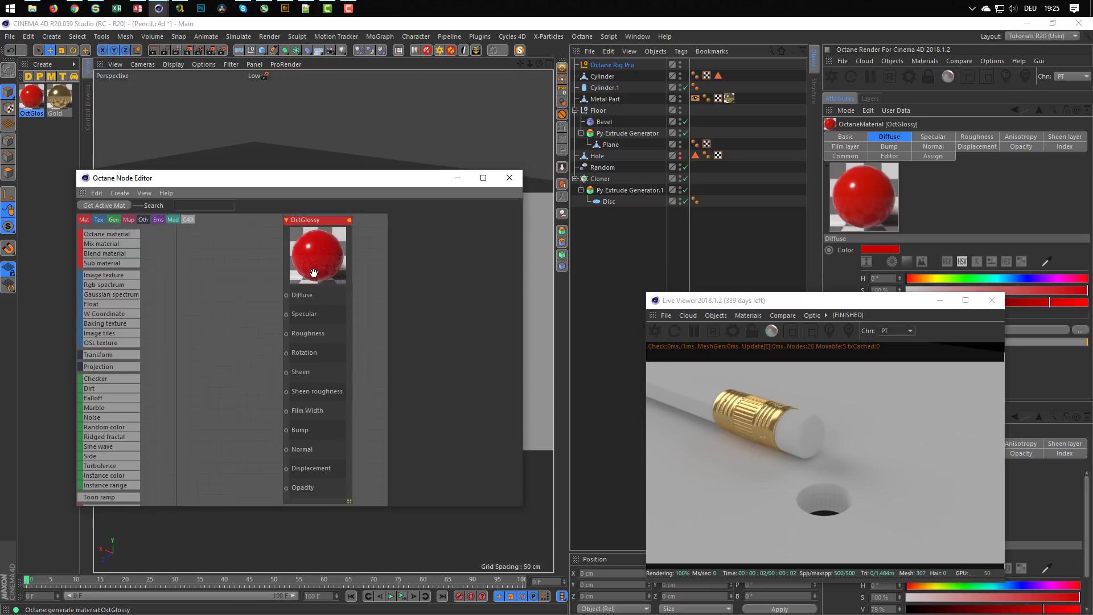
middle_click_drag(302, 278, 332, 283)
scroll(346, 276, "up", 2)
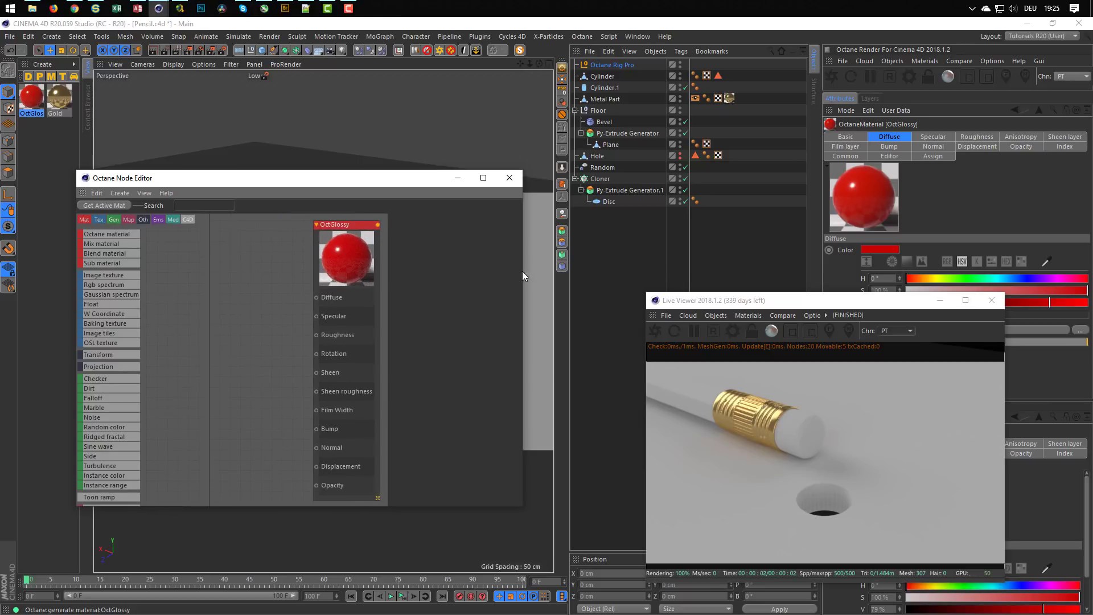
left_click_drag(522, 271, 589, 271)
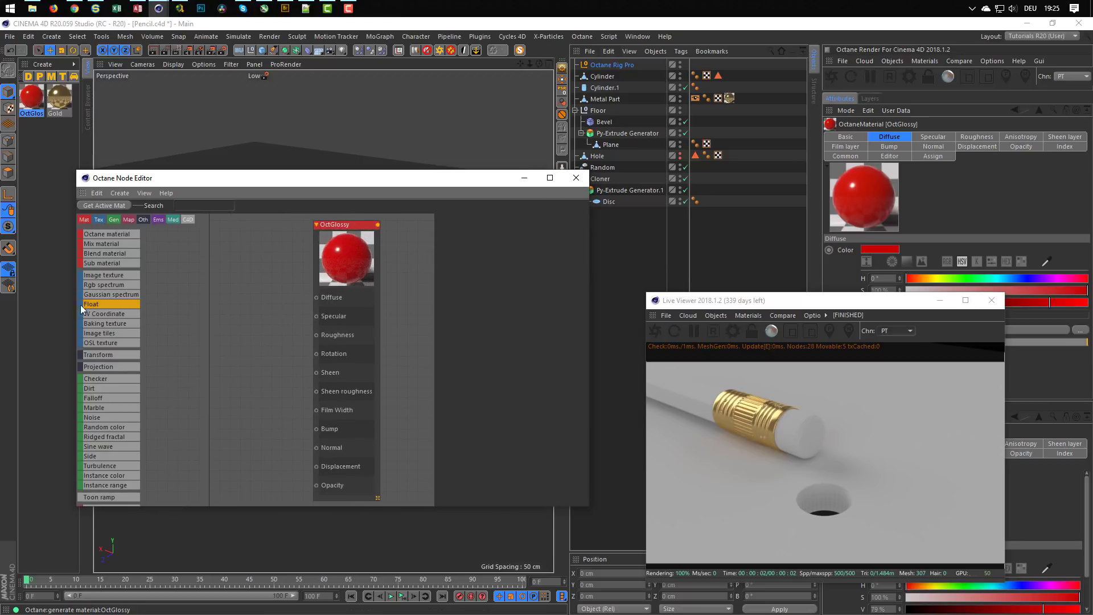
left_click_drag(78, 508, 15, 545)
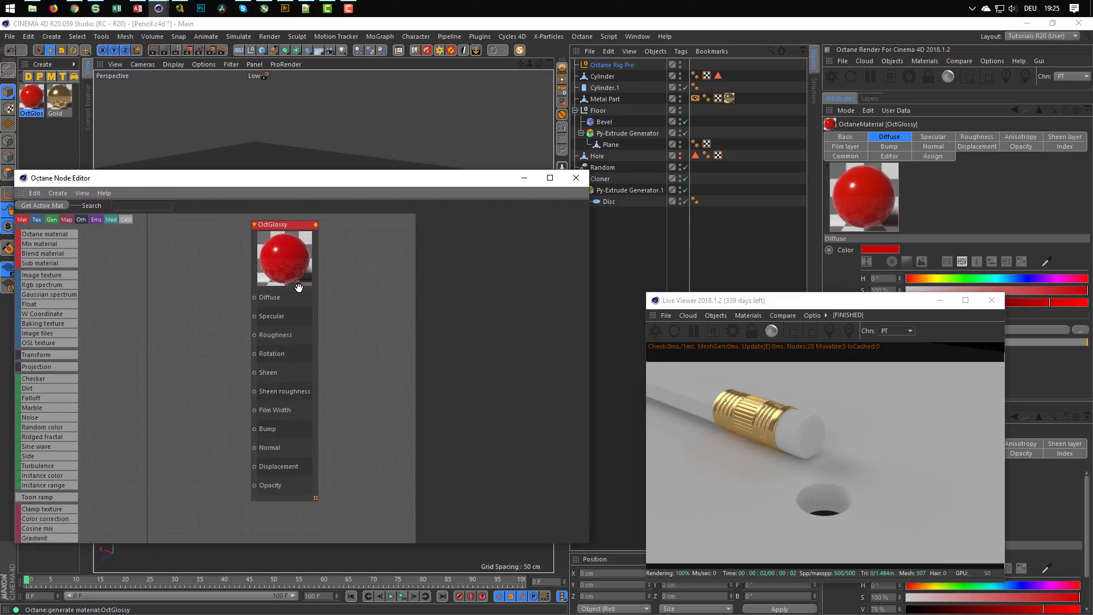
mouse_move(290, 225)
left_mouse_down()
mouse_move(361, 228)
mouse_move(301, 229)
left_mouse_up()
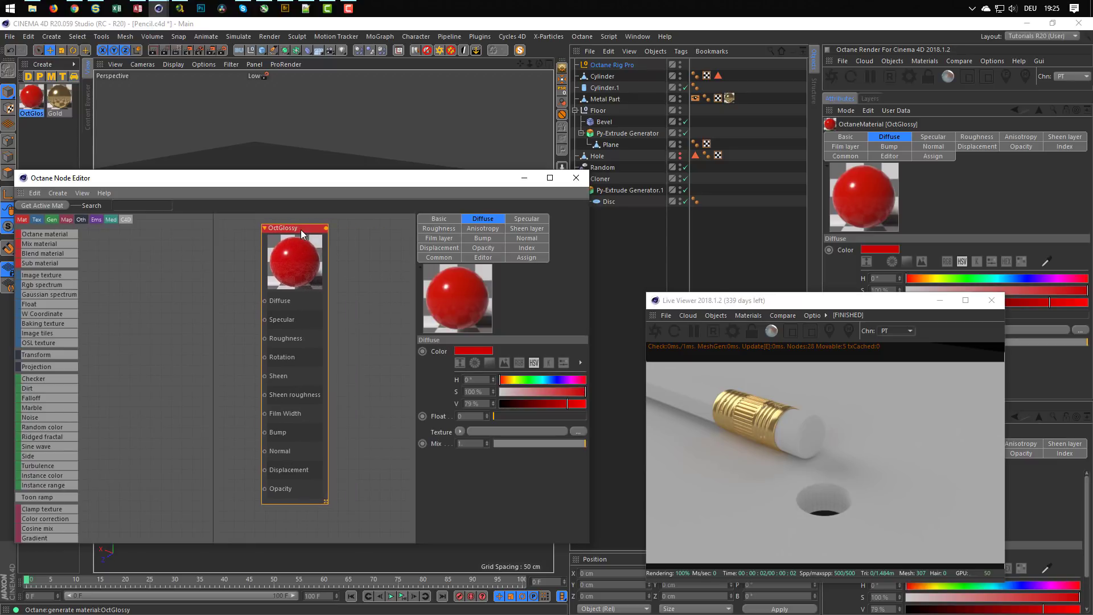
middle_click_drag(300, 230, 340, 231)
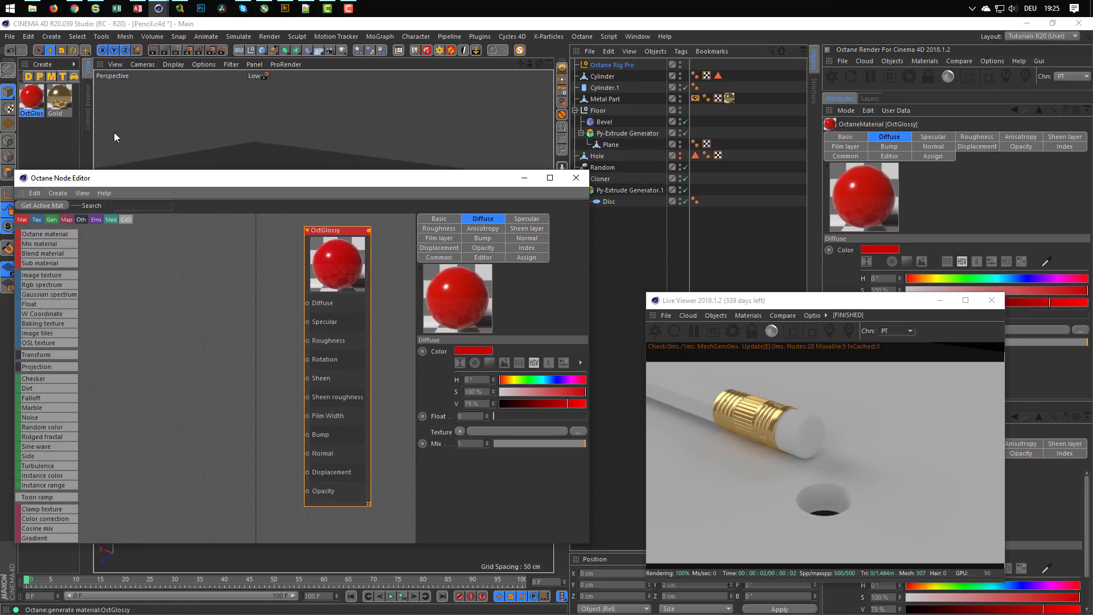
left_click_drag(476, 182, 459, 198)
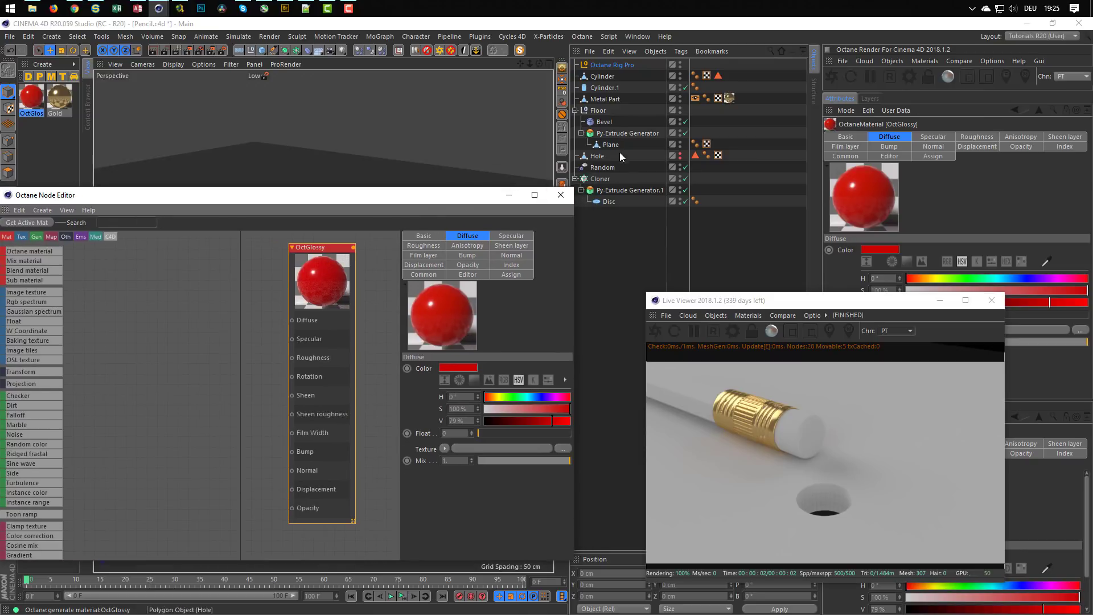
Step: Rename the eraser object Cylinder.1 as Rubber and the pencil body object Cylinder as Pencil
left_click(611, 90)
left_click_drag(443, 196, 462, 339)
double_click(606, 87)
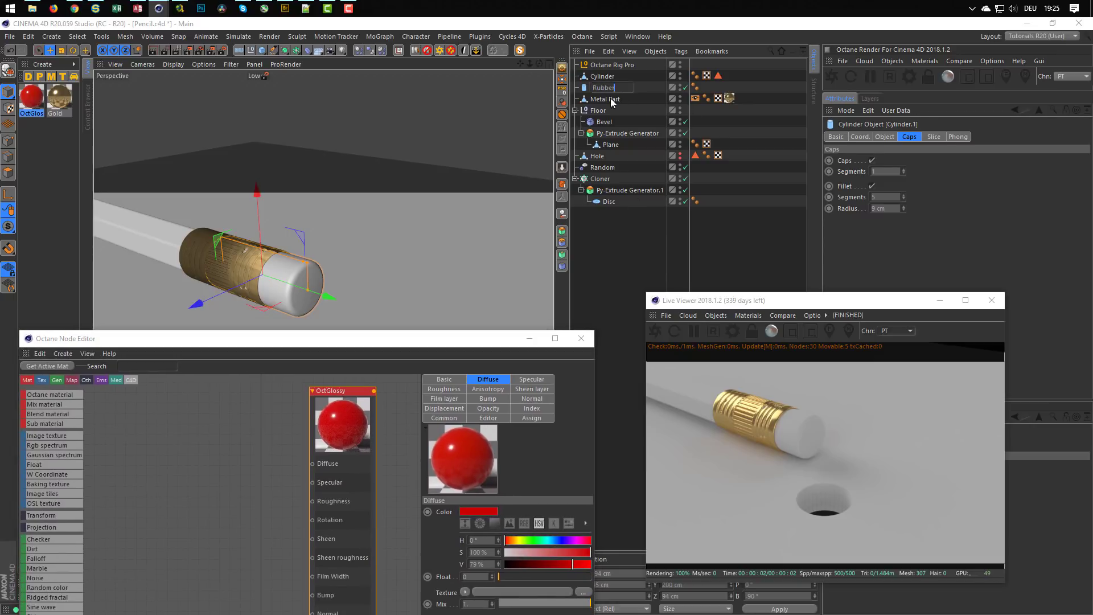
type("Rubber")
key("Return")
double_click(605, 76)
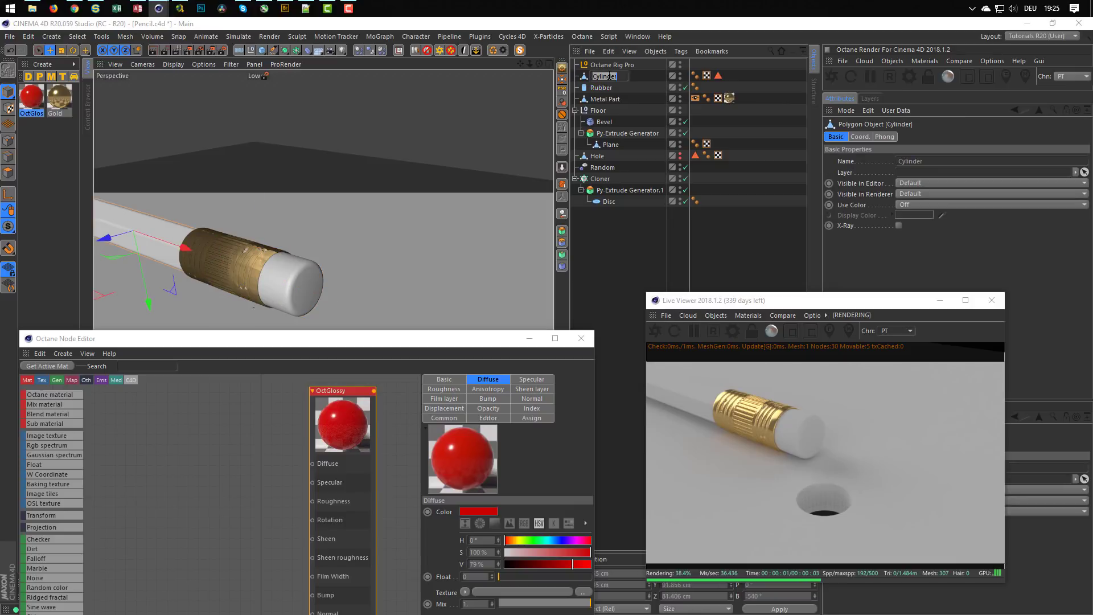
type("Penc")
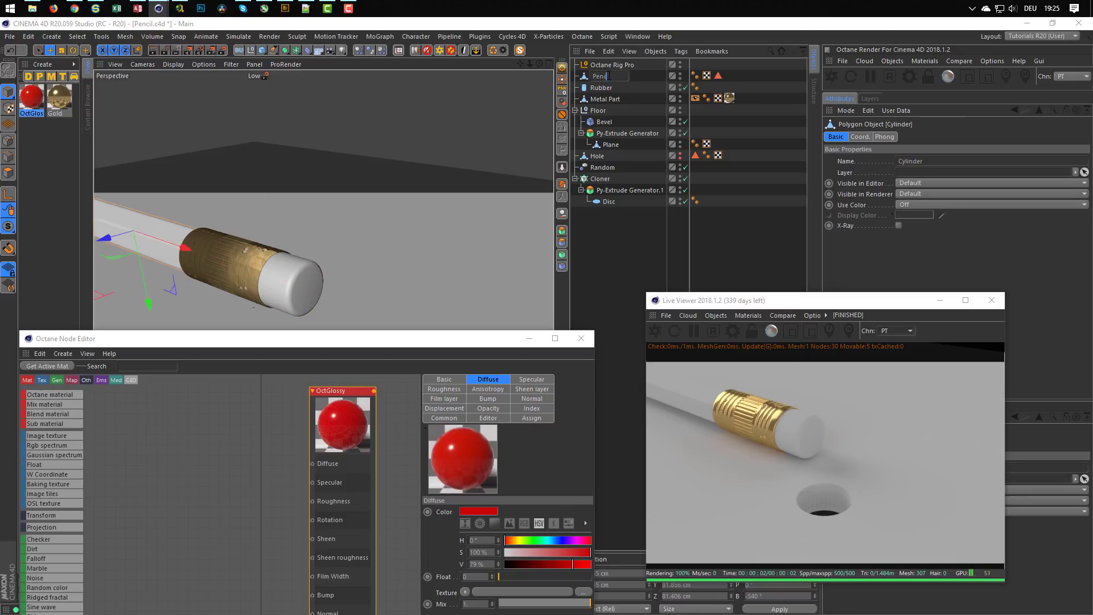
type("il")
key("Return")
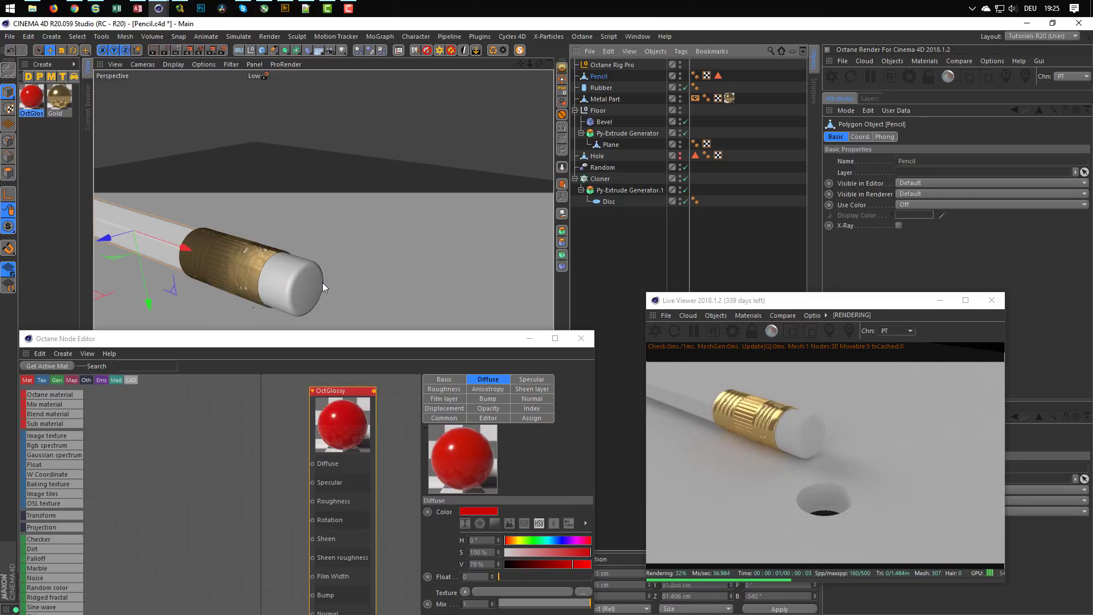
Step: Apply the red glossy material to the Pencil object and close the Node Editor
left_click_drag(44, 98, 588, 152)
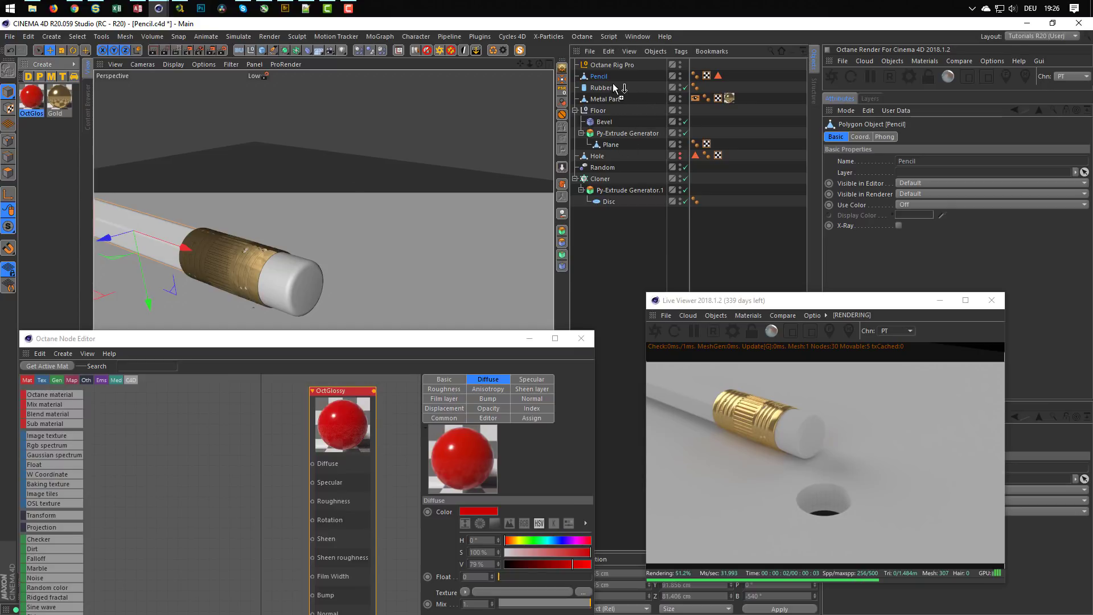
left_click_drag(598, 78, 597, 79)
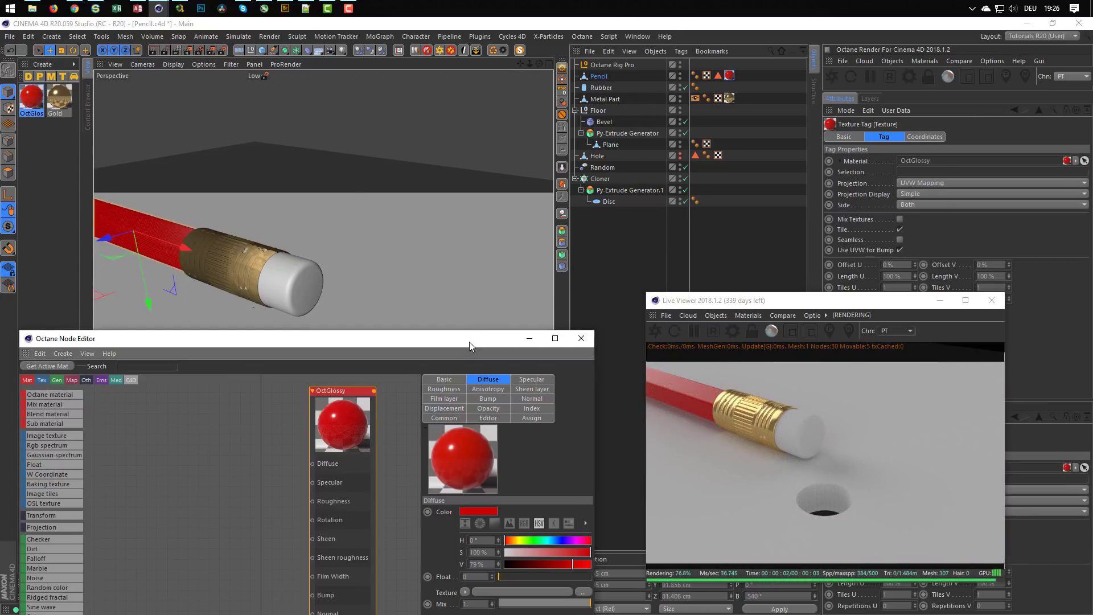
left_click_drag(469, 341, 454, 274)
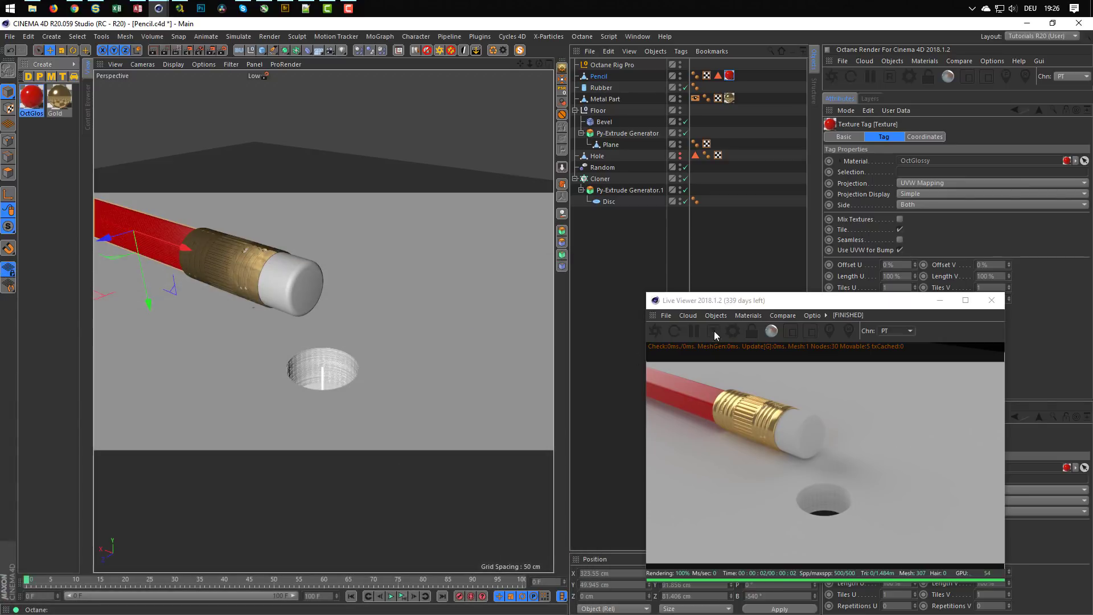
Step: Examine the red pencil body and metal part up close, with the Live Viewer placed clear of the viewport
left_click_drag(711, 305, 524, 230)
right_click_drag(162, 239, 273, 258, "alt")
middle_click_drag(273, 257, 405, 336, "alt")
right_click_drag(280, 303, 306, 297, "alt")
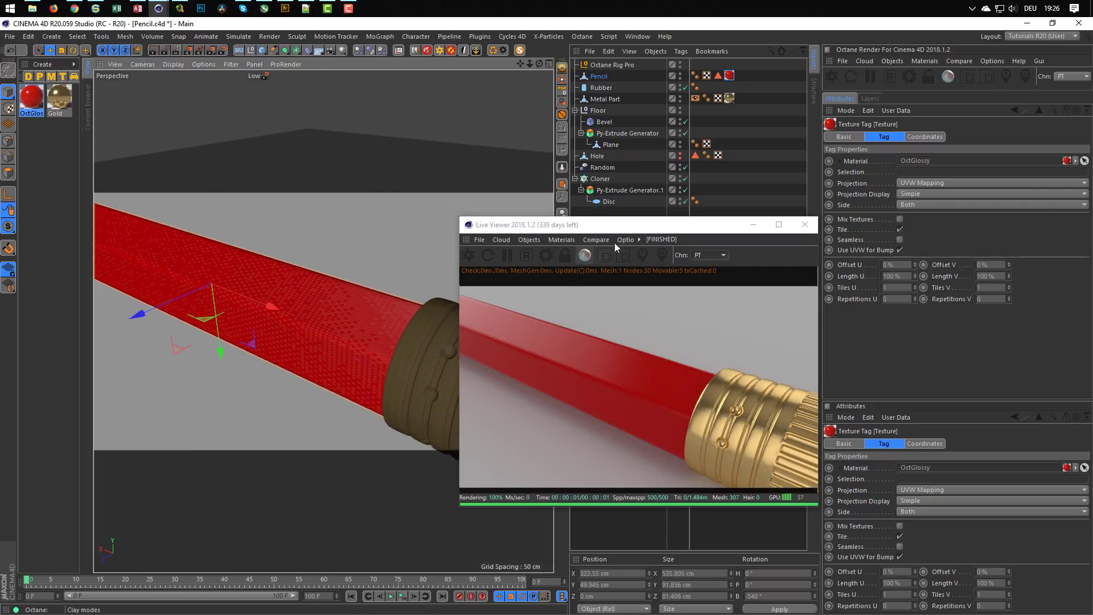
left_click_drag(638, 225, 819, 273)
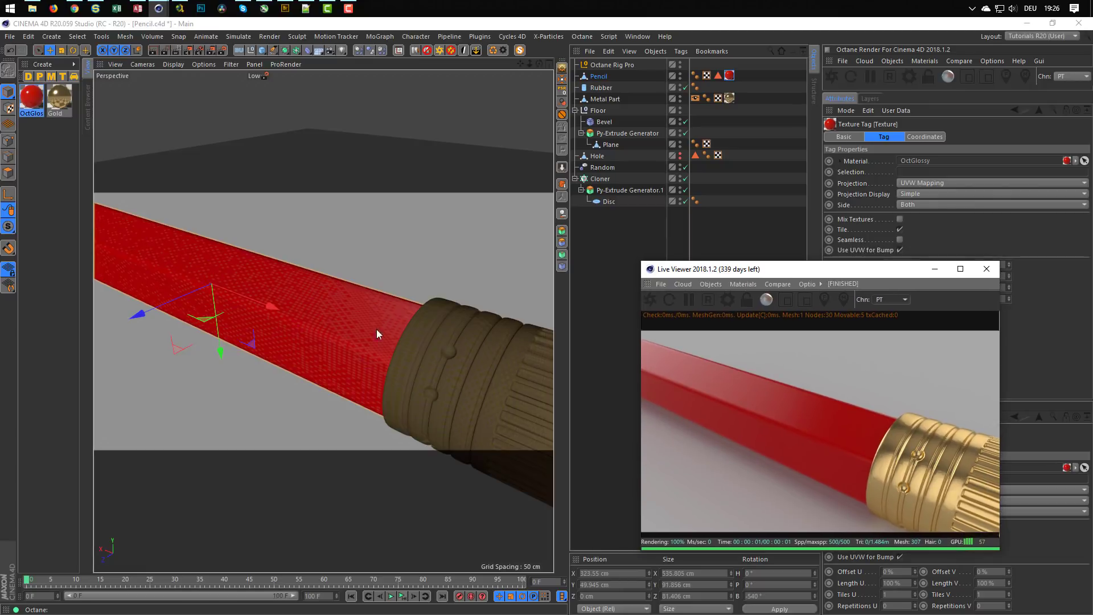
left_click_drag(818, 269, 863, 261)
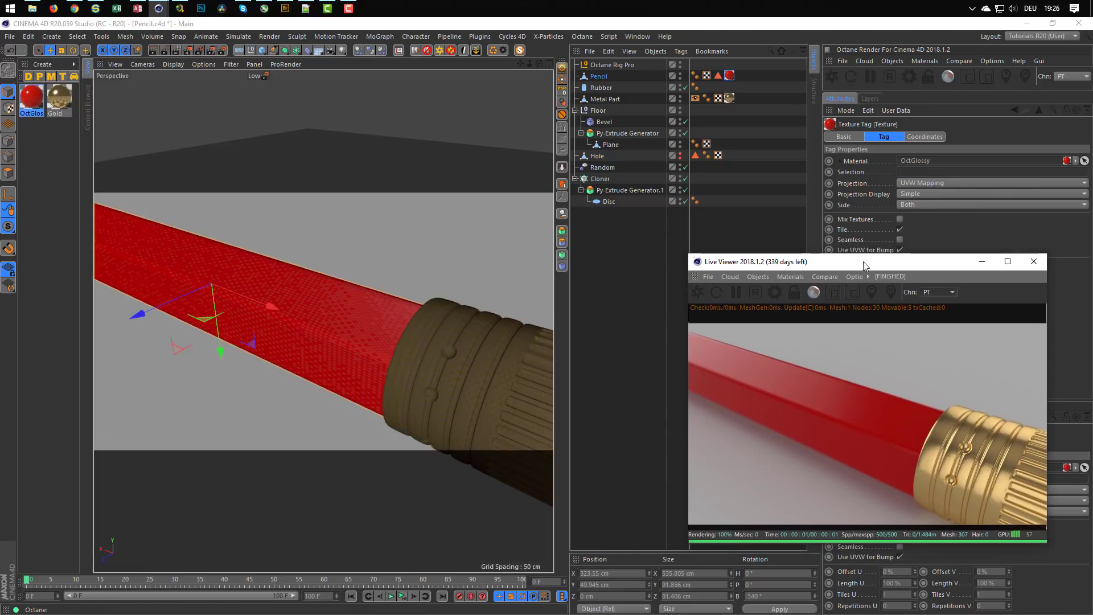
Step: Save the project and reopen the red glossy material in the Octane Node Editor
left_click(36, 98)
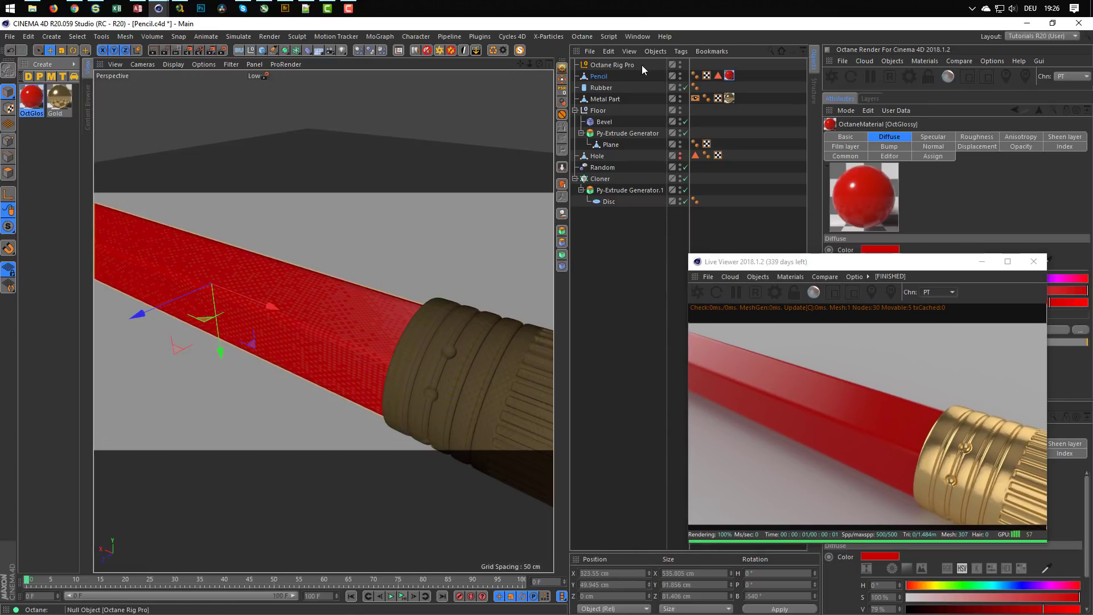
key("ctrl+s")
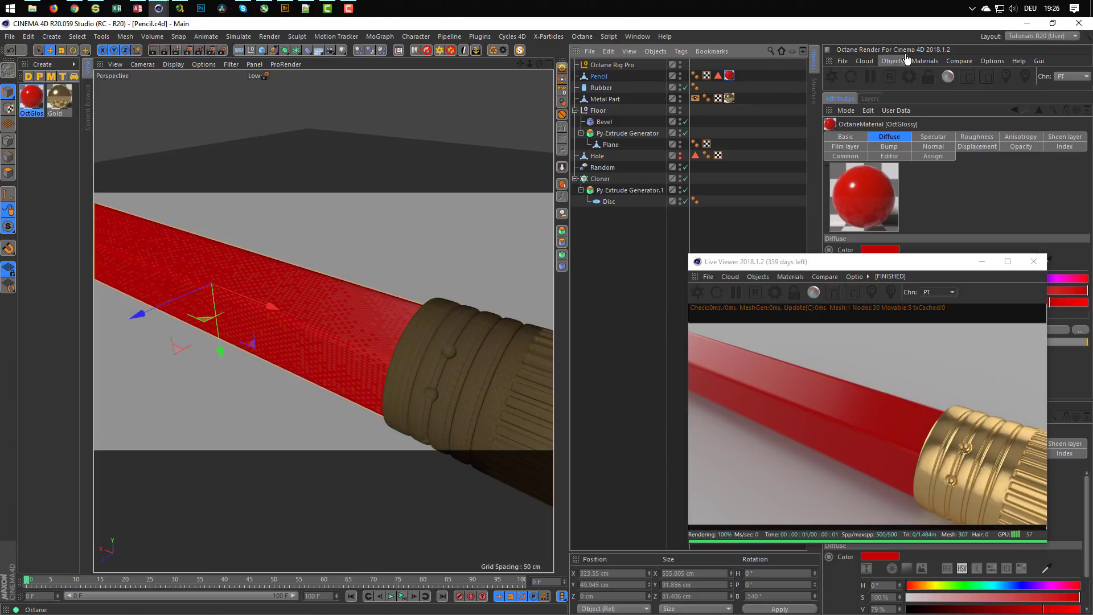
left_click(925, 61)
left_click(947, 91)
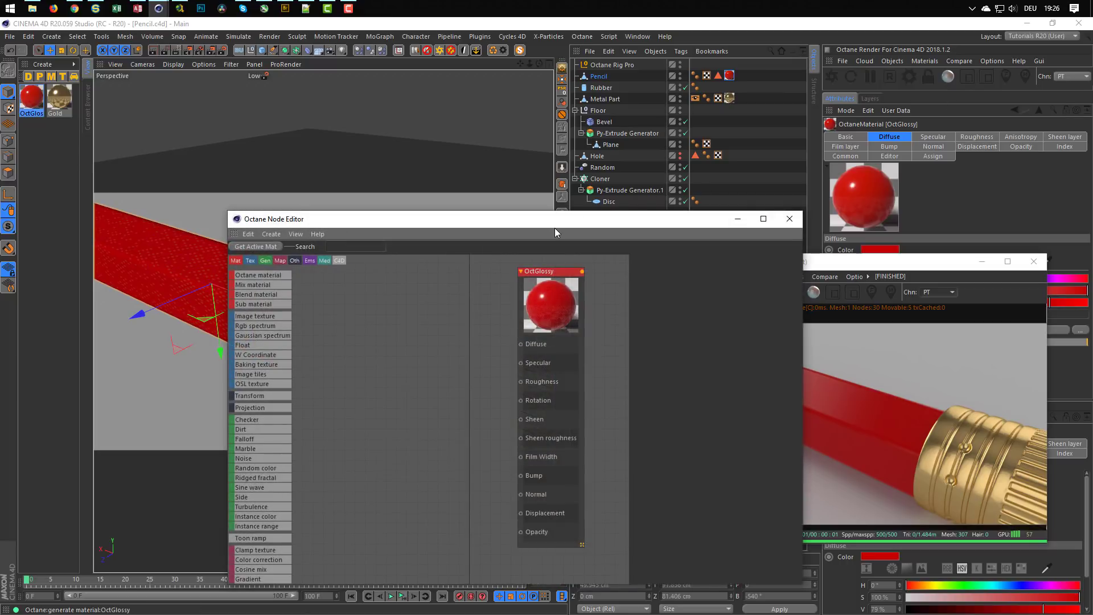
left_click_drag(555, 228, 386, 206)
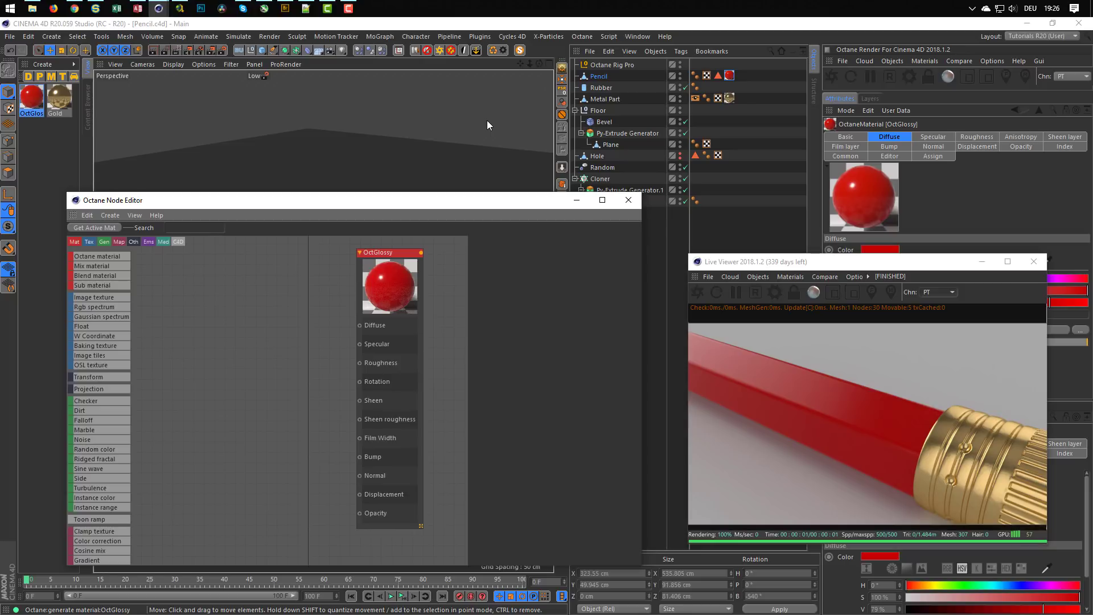
Step: Find the Octane Node Editor command by filtering for "node e" and add it to the main icon palette
key("shift+F12")
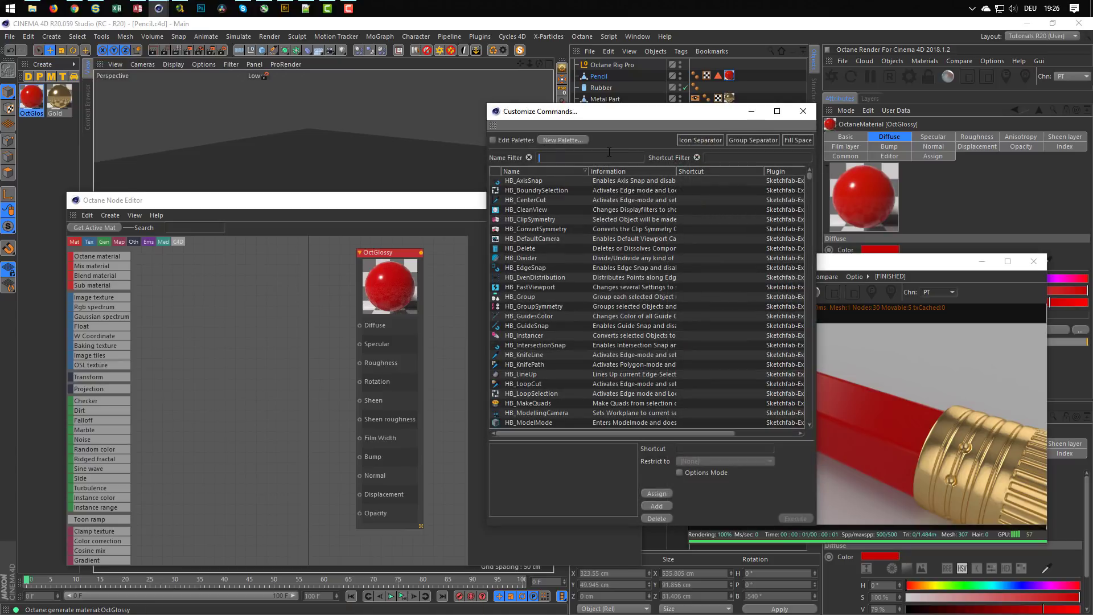
type("node")
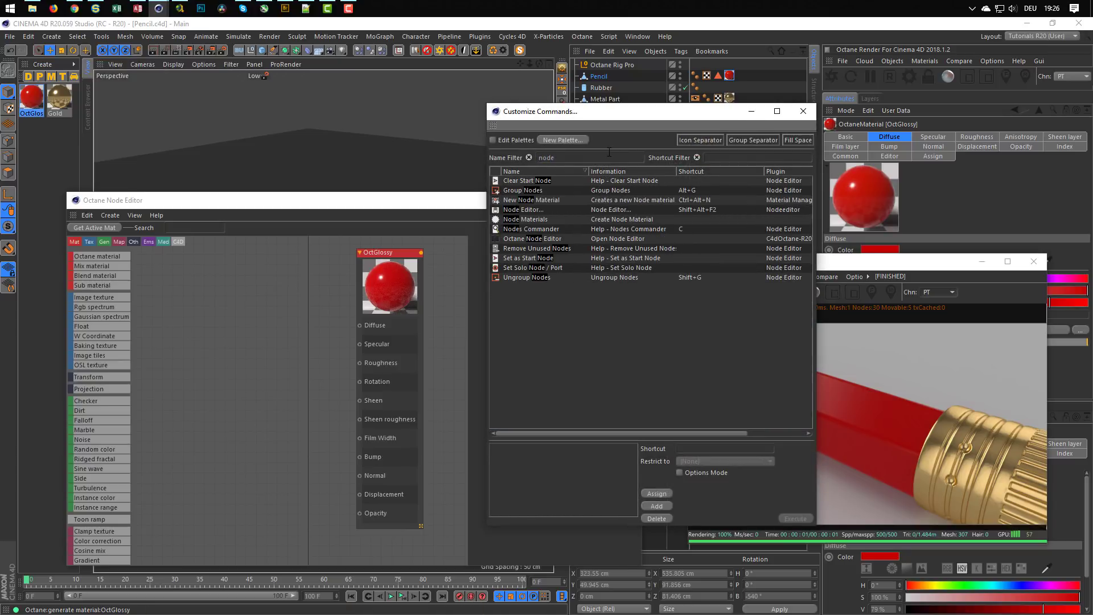
type(" e")
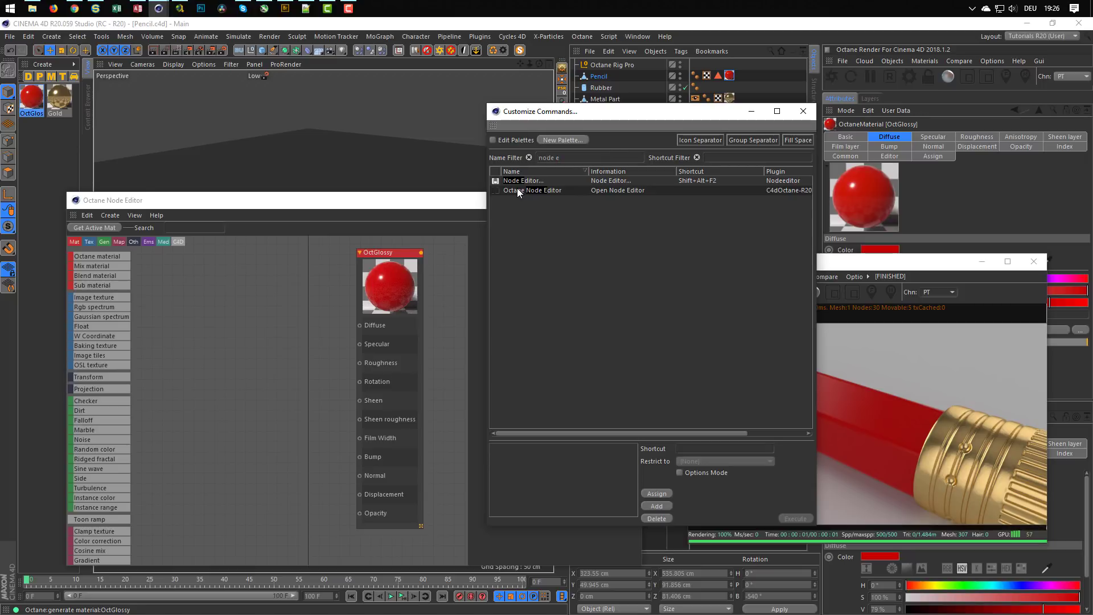
left_click_drag(517, 187, 543, 49)
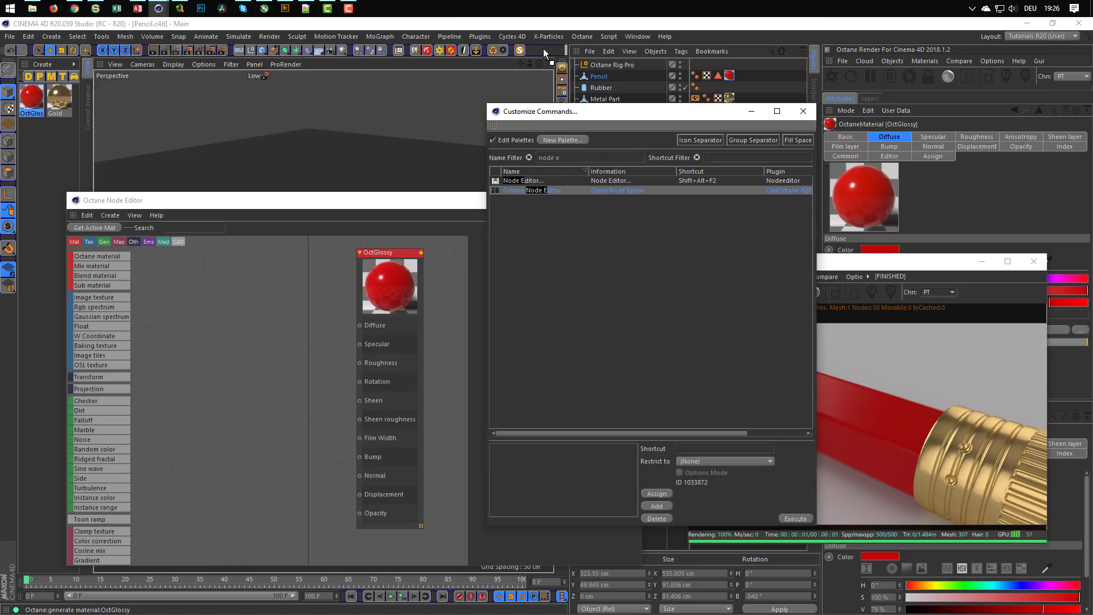
left_click(804, 112)
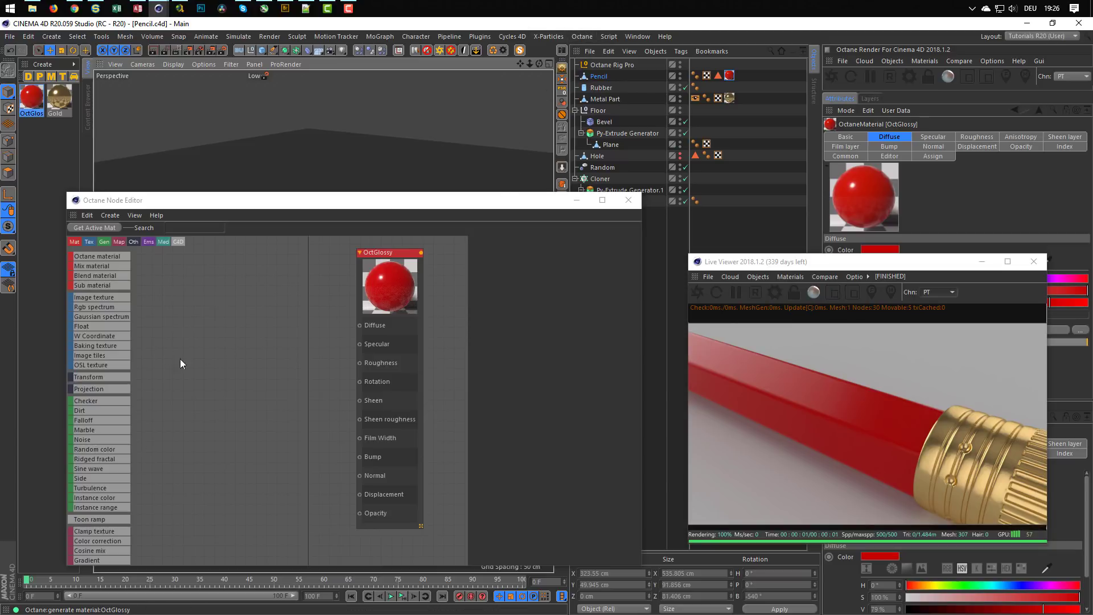
Step: Enlarge and reposition the Octane Node Editor so more of its node list is accessible, clear of the Live Viewer
left_click_drag(241, 202, 242, 92)
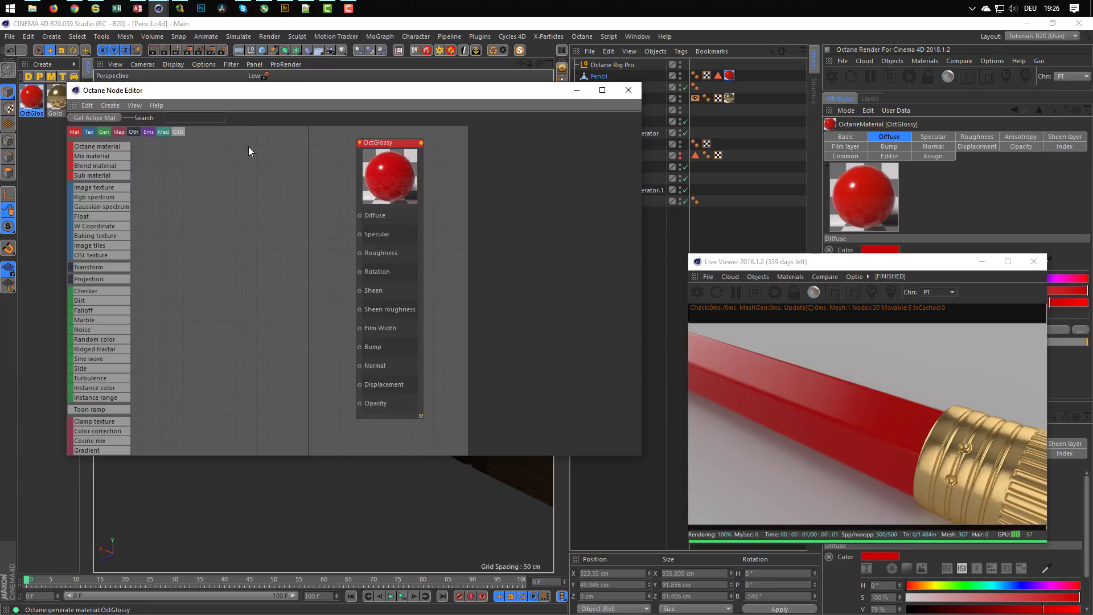
left_click_drag(637, 456, 617, 569)
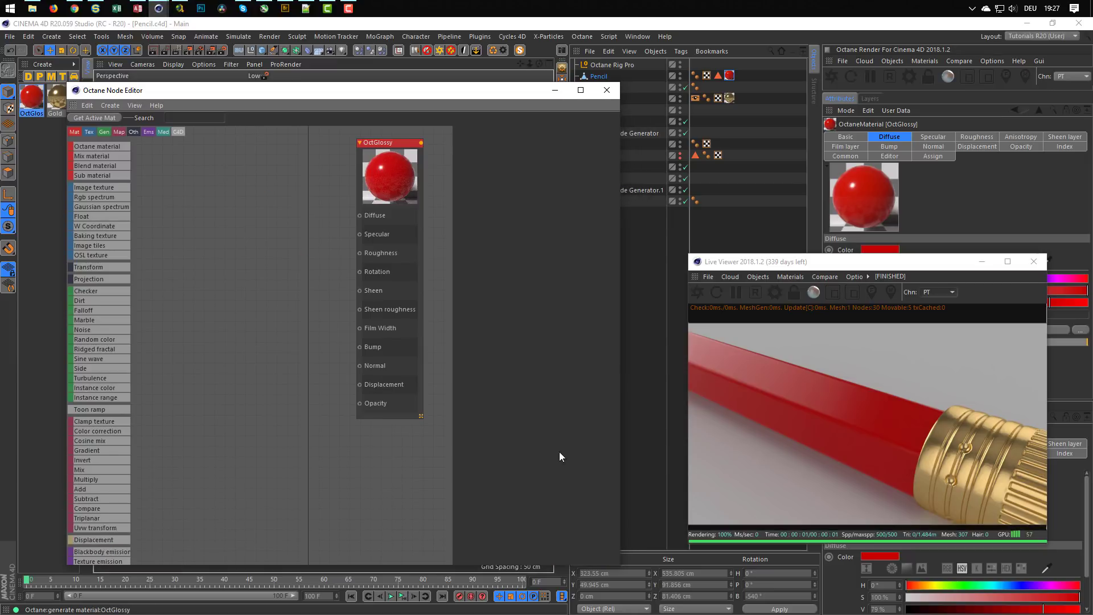
left_click_drag(302, 96, 295, 63)
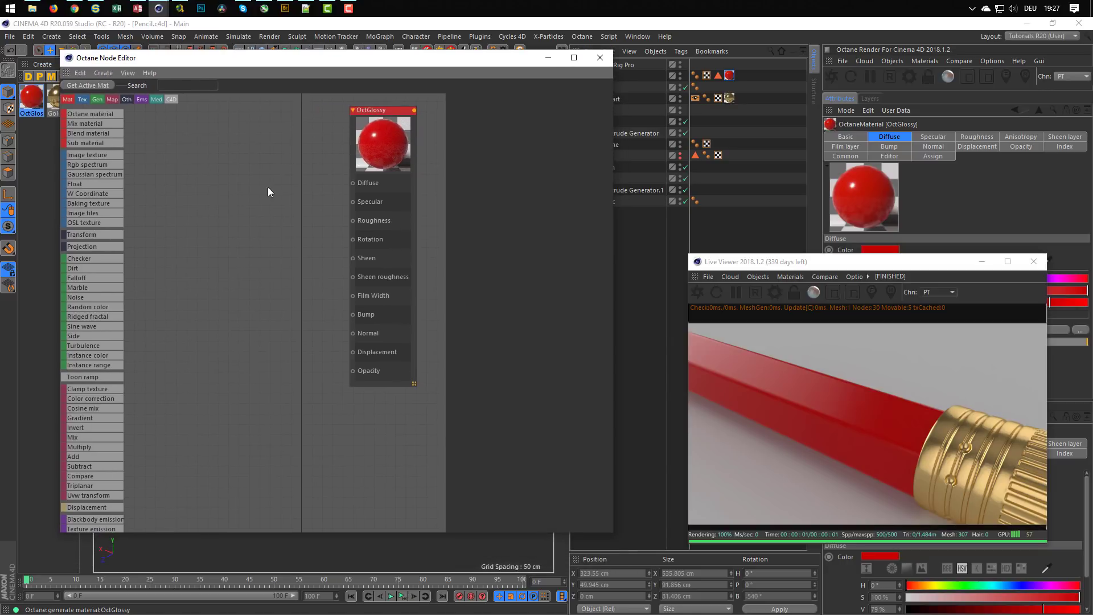
scroll(111, 412, "down", 5)
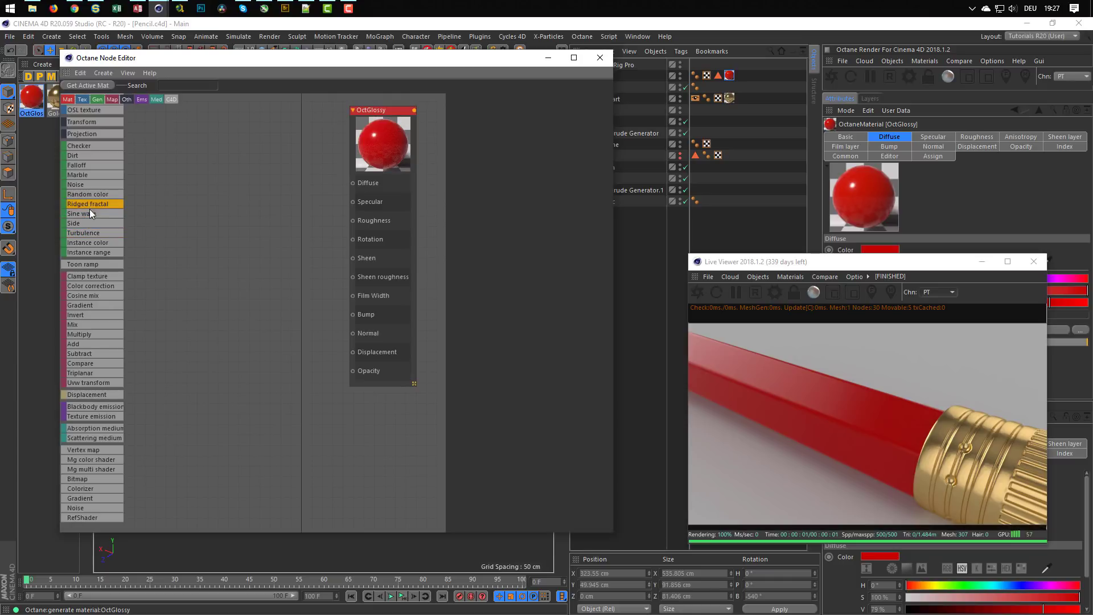
Step: Add a Cinema 4D Noise shader node to the glossy material's node graph, placed clear of the material node
scroll(112, 250, "up", 3)
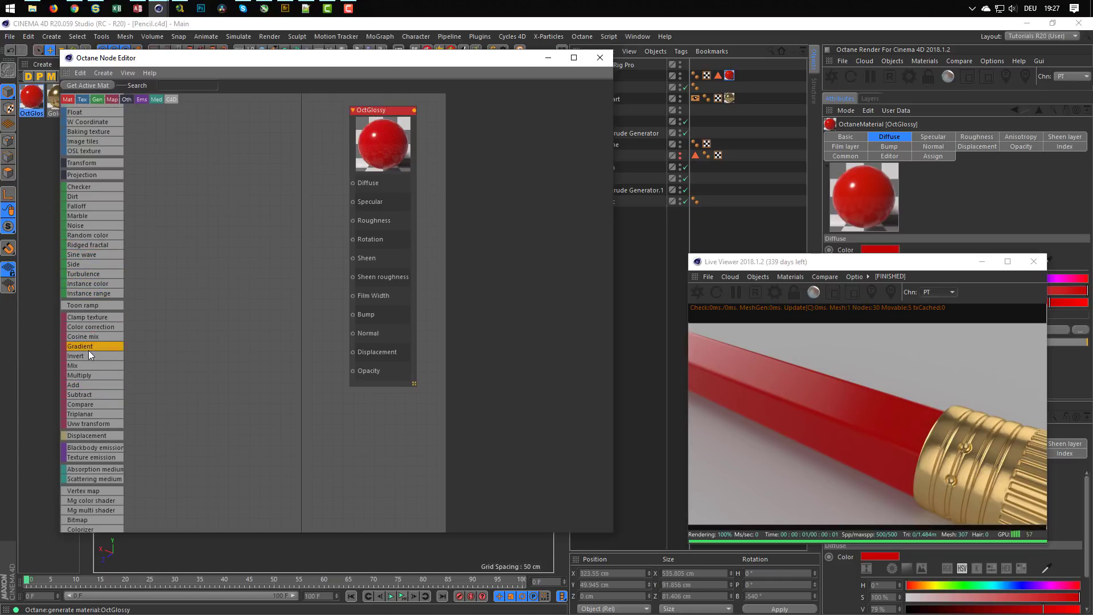
scroll(88, 352, "down", 3)
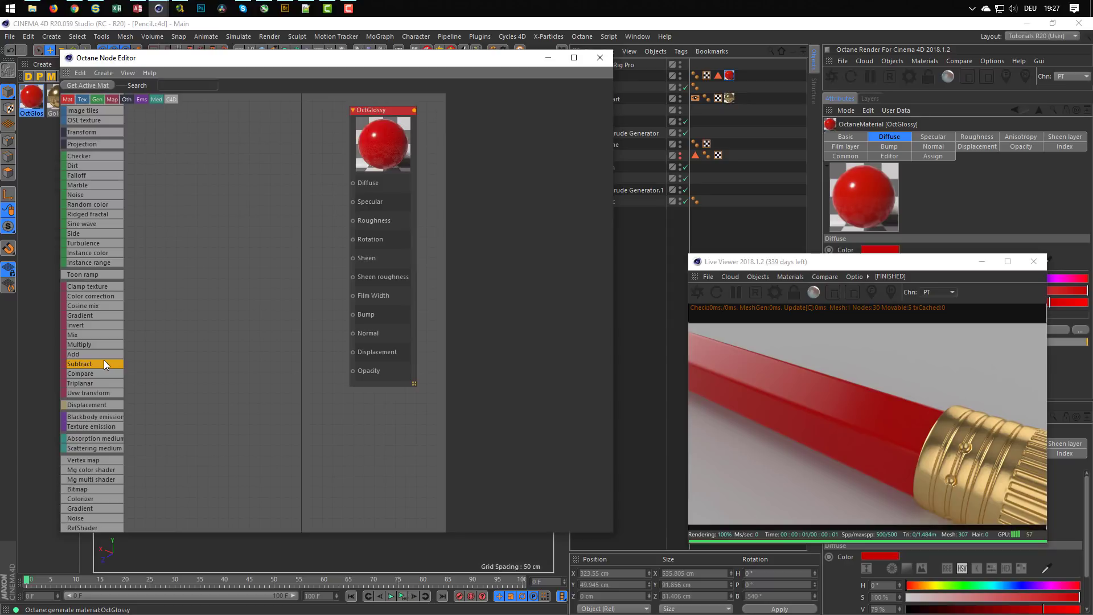
scroll(103, 360, "down", 1)
left_click_drag(73, 510, 187, 441)
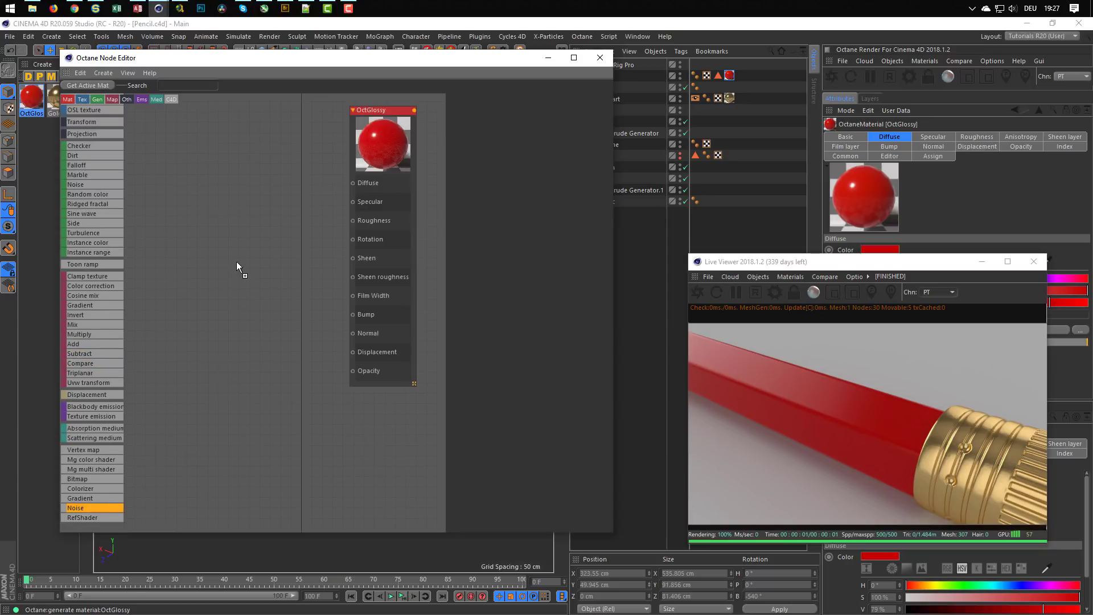
left_click_drag(237, 262, 215, 327)
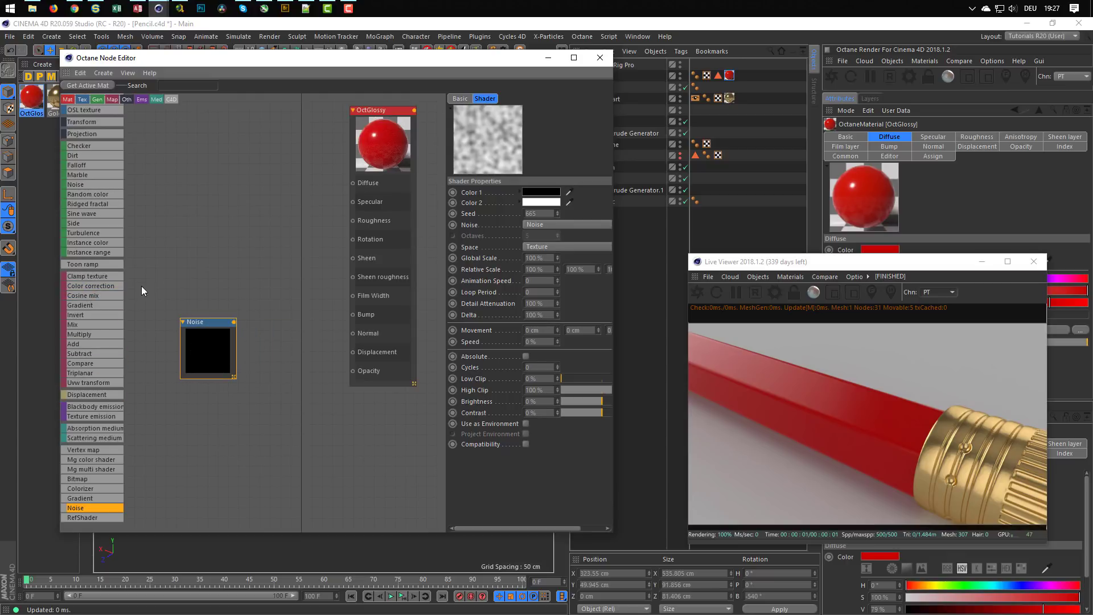
Step: Add a Displacement node between the Noise and material nodes and set its level of detail to 2048x2048
left_click_drag(93, 398, 279, 398)
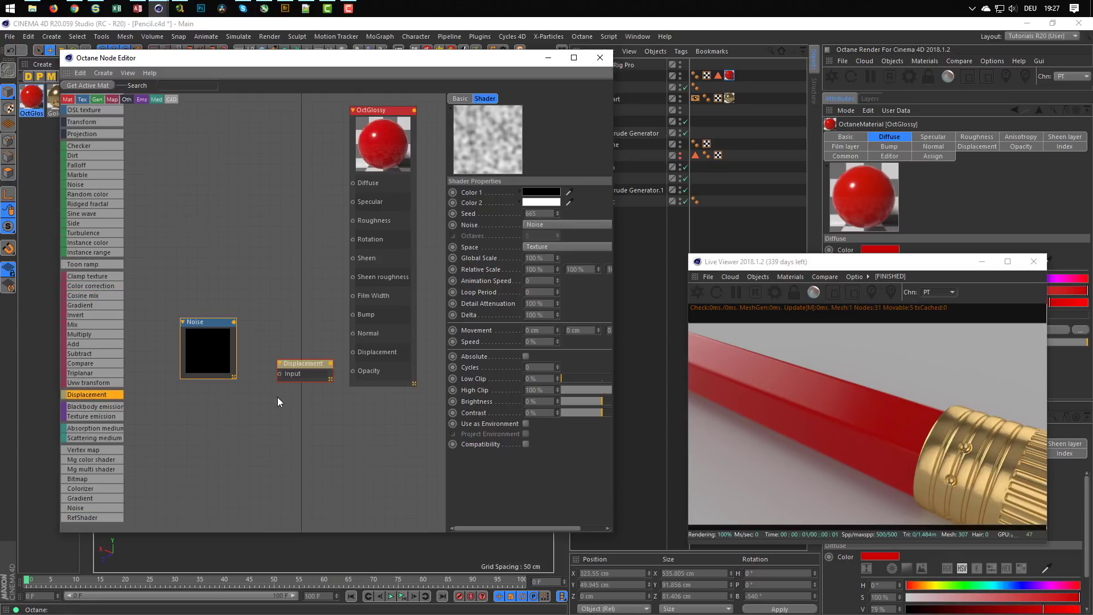
left_click(302, 364)
left_click(537, 154)
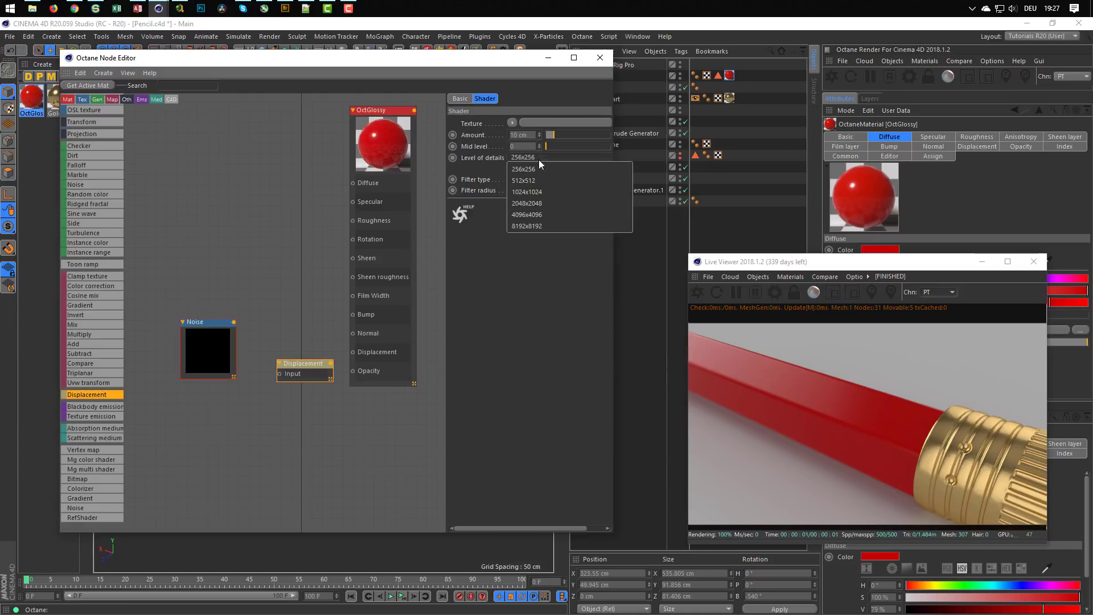
left_click(572, 199)
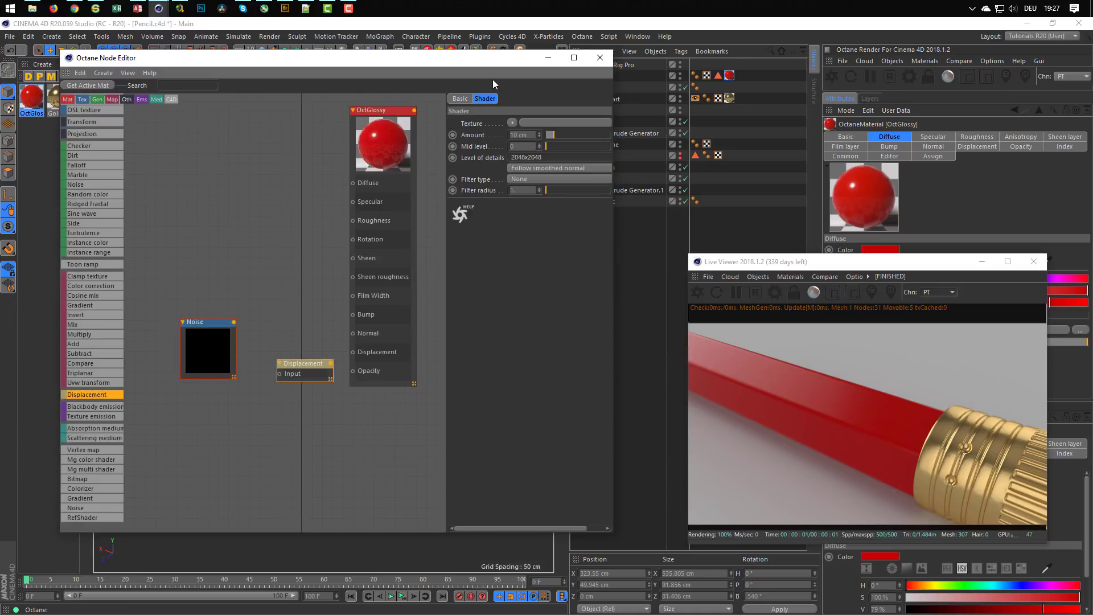
Step: Check the C4D shaders render size in the Octane Settings
left_click_drag(490, 58, 482, 91)
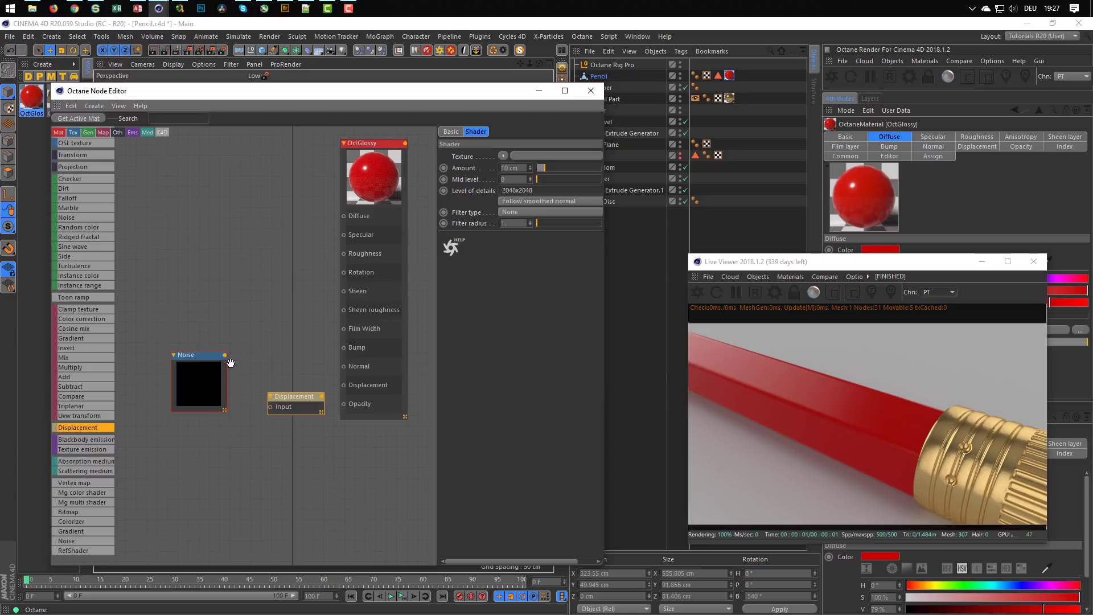
left_click(907, 77)
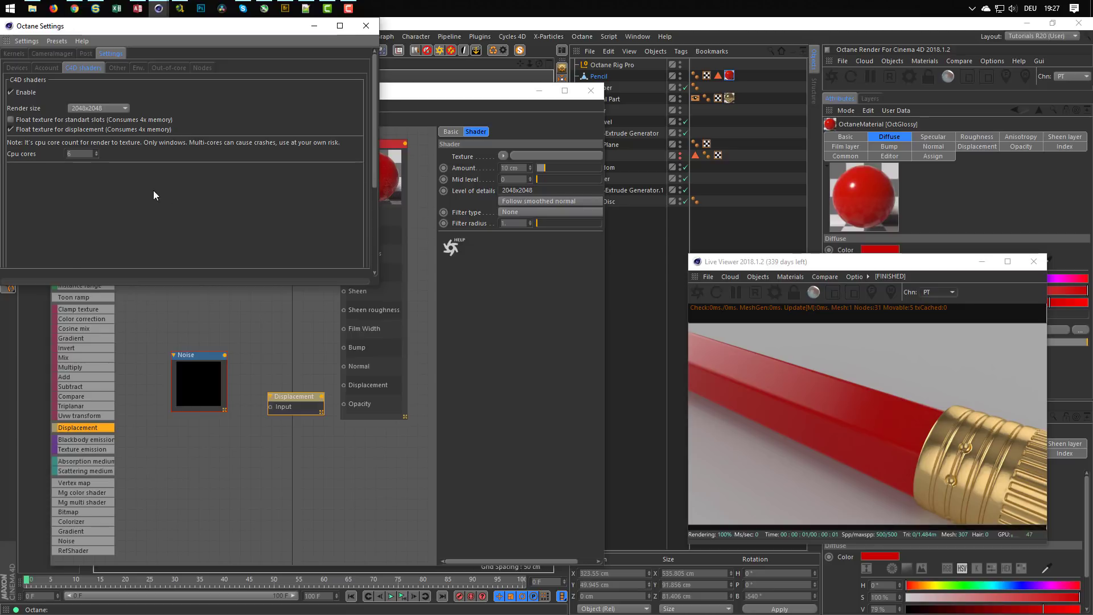
left_click(365, 32)
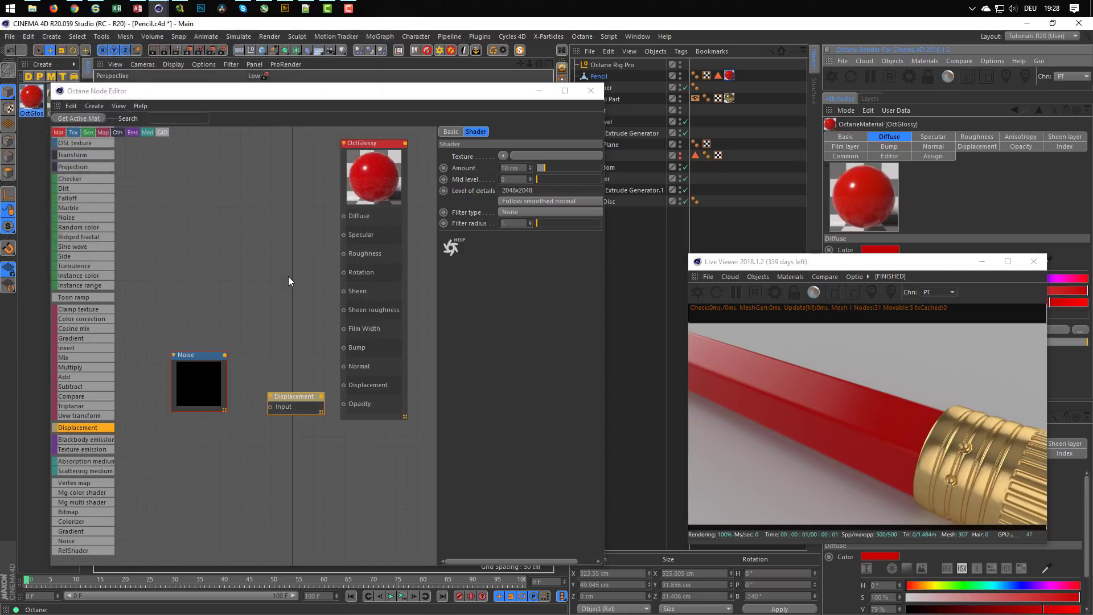
Step: Connect the Noise node to the Displacement input and the Displacement node to the glossy material's Displacement channel
left_click_drag(294, 398, 274, 385)
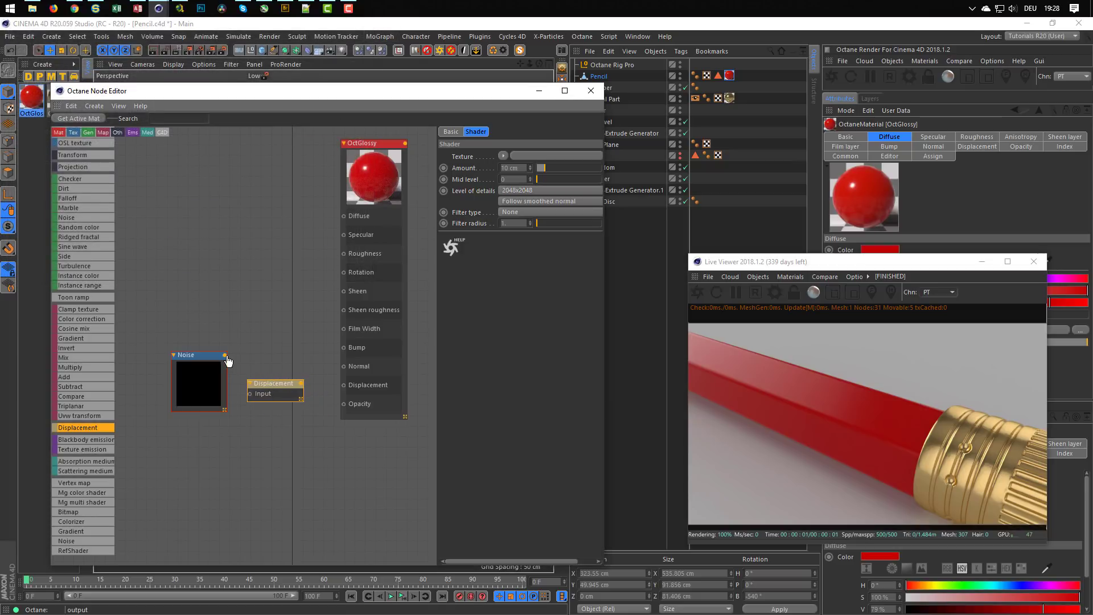
left_click_drag(225, 354, 250, 394)
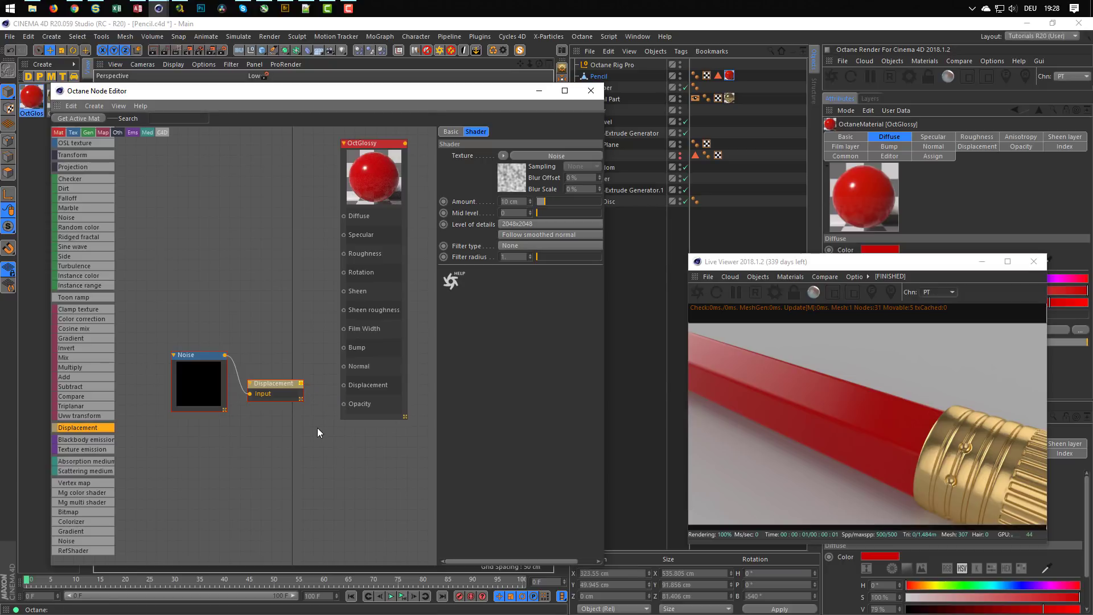
left_click_drag(300, 384, 343, 385)
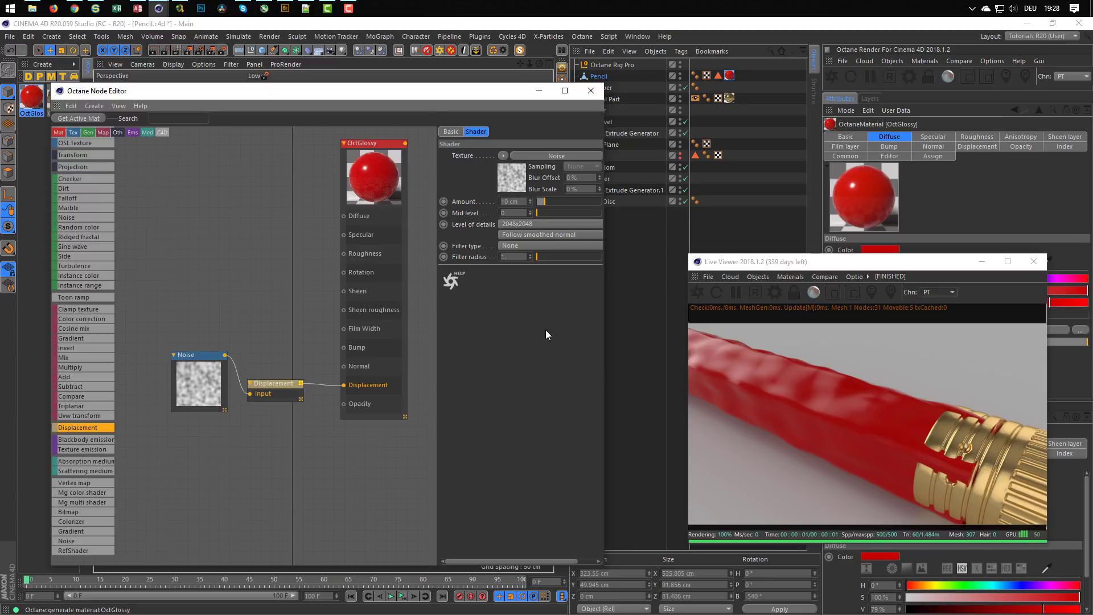
Step: Space the Noise node away from the Displacement node and set the displacement mid level to 0.5
left_click_drag(198, 358, 177, 356)
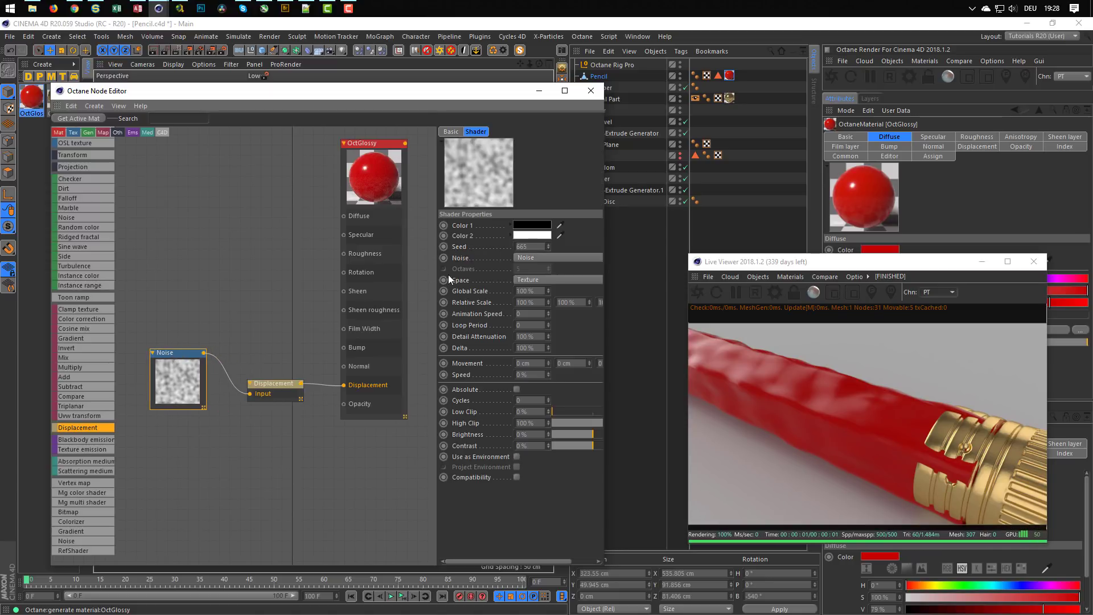
left_click(275, 385)
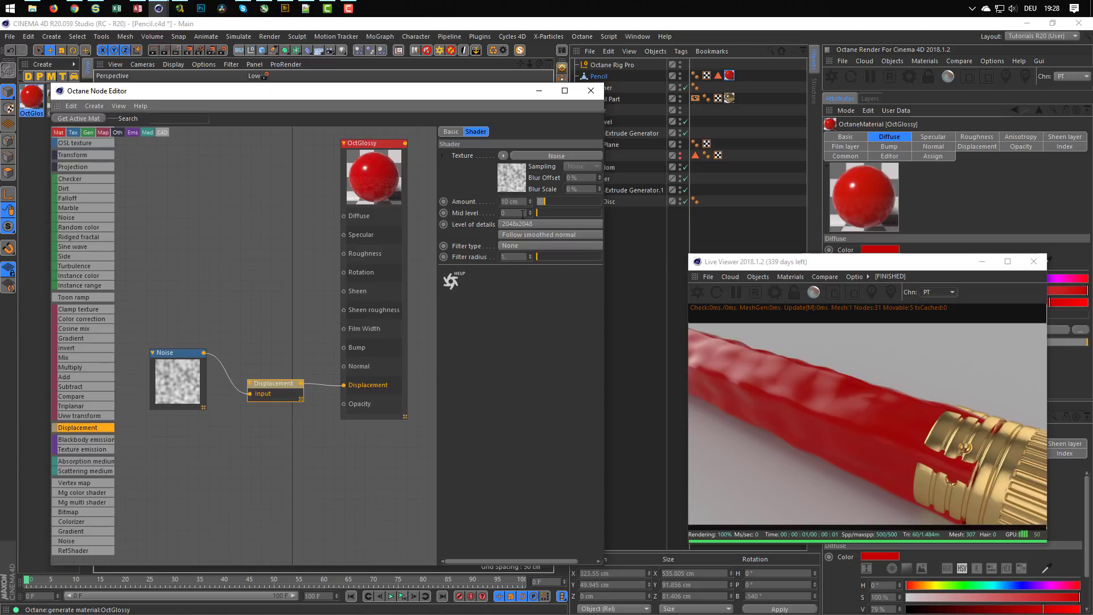
left_click(524, 203)
left_click(522, 213)
type("0.5")
key("Return")
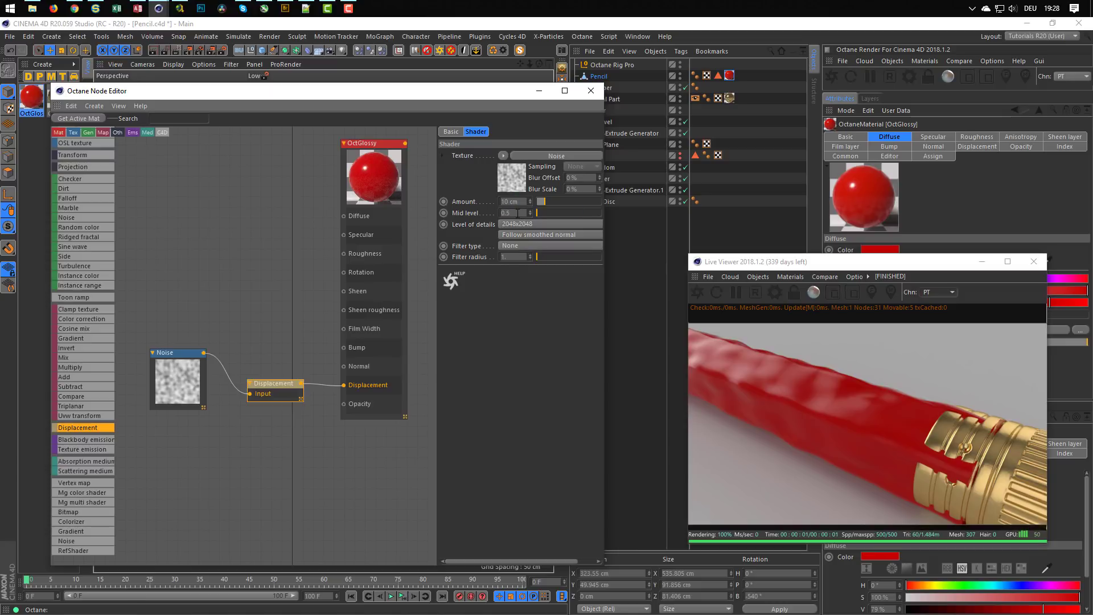
left_click_drag(565, 213, 591, 233)
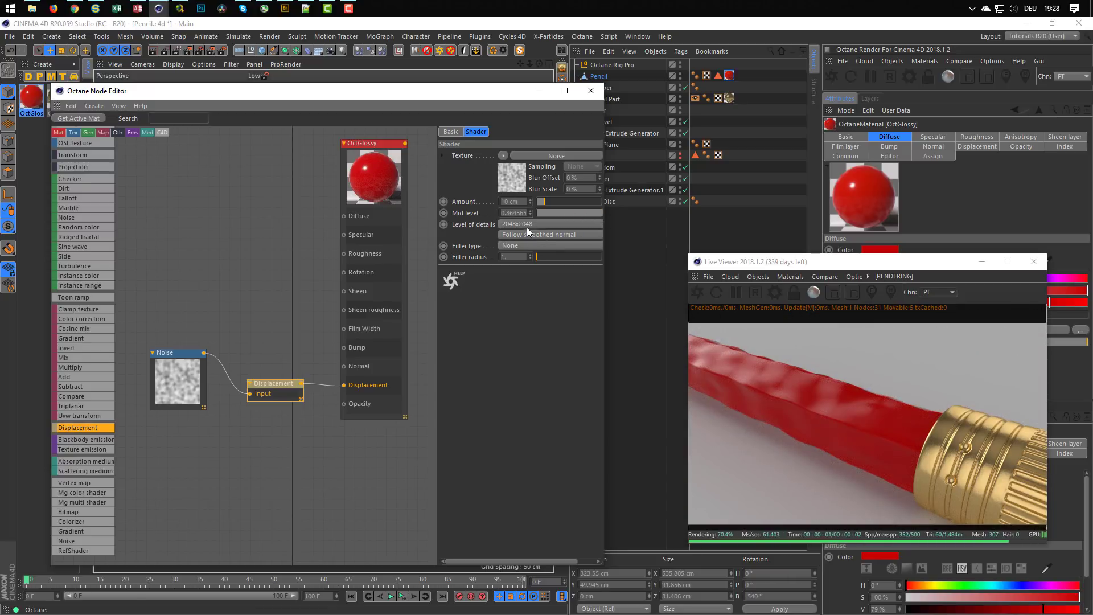
left_click(521, 213)
type("0.5")
key("Return")
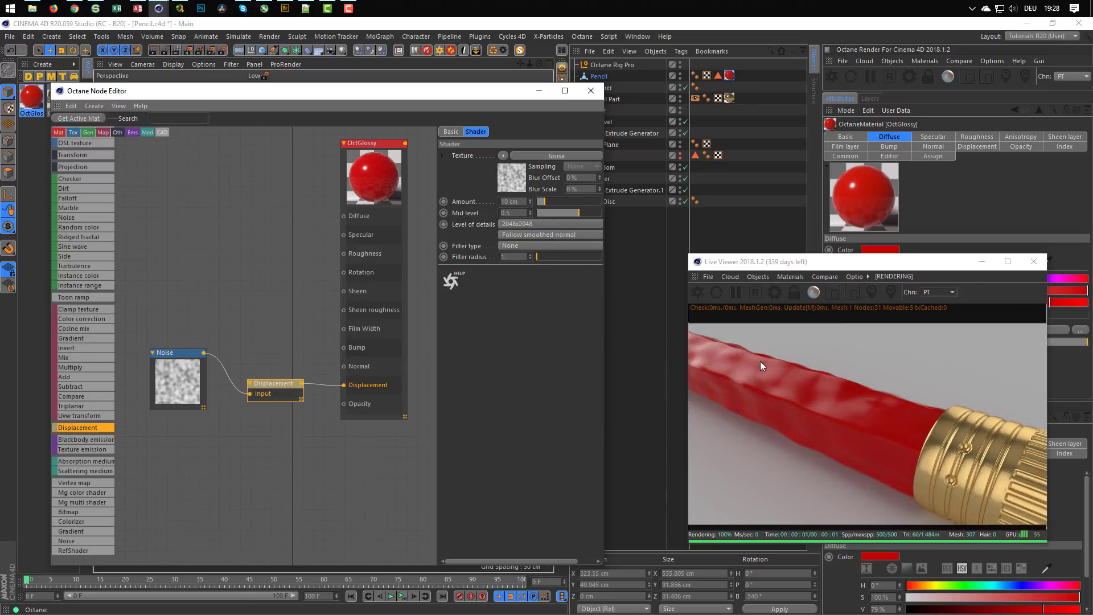
Step: Reposition the Displacement node slightly and set its displacement amount to 2 cm
left_click_drag(265, 387, 257, 375)
left_click_drag(519, 202, 497, 214)
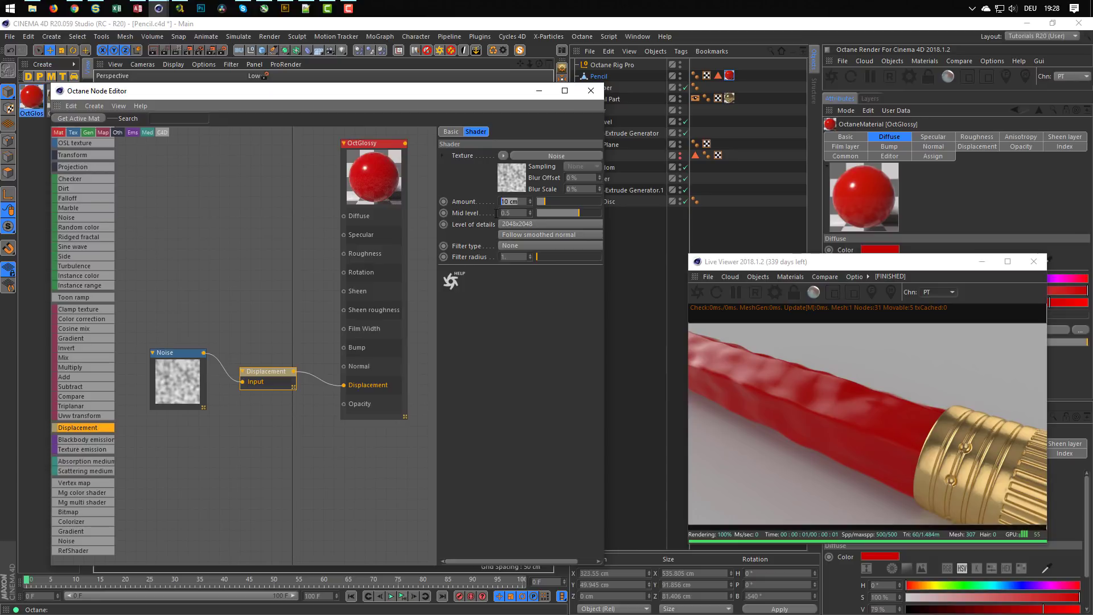
type("2")
key("Return")
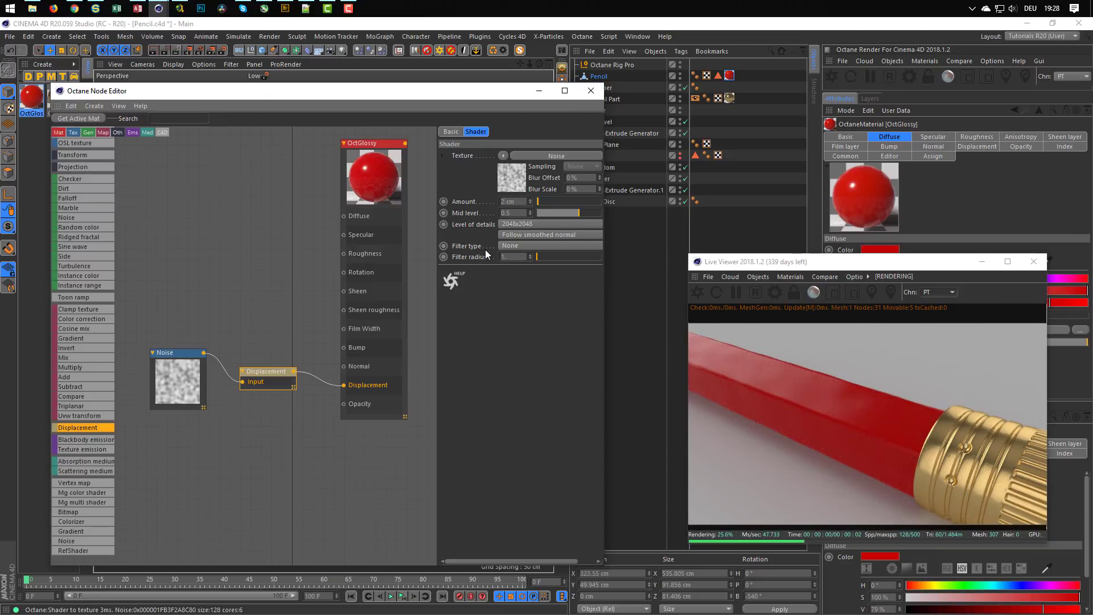
Step: Change the Noise node's noise type to Dents
left_click(183, 354)
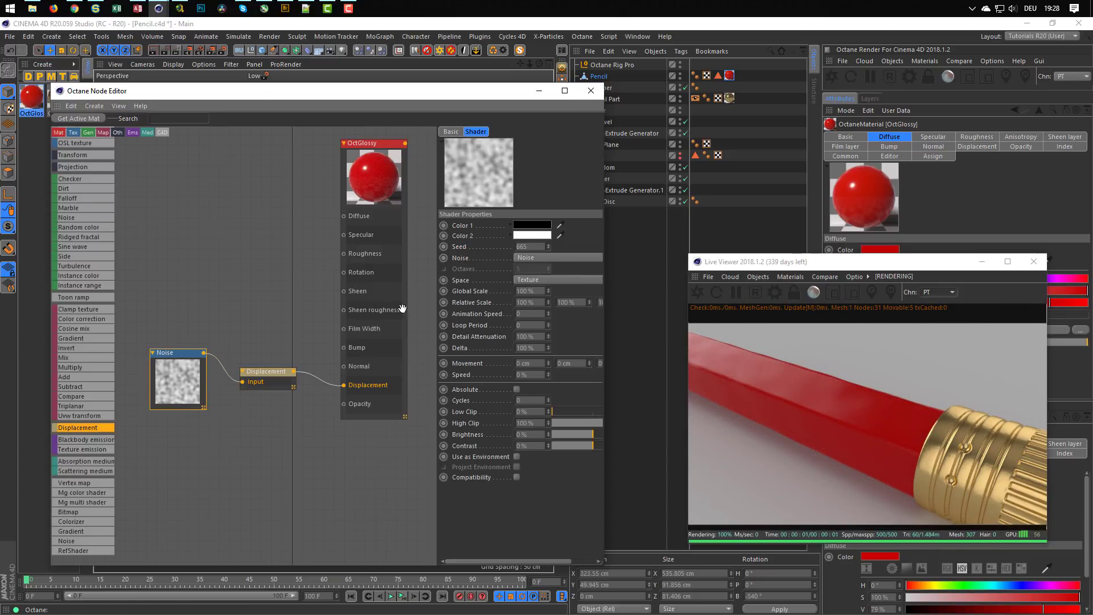
left_click(538, 259)
left_click(542, 305)
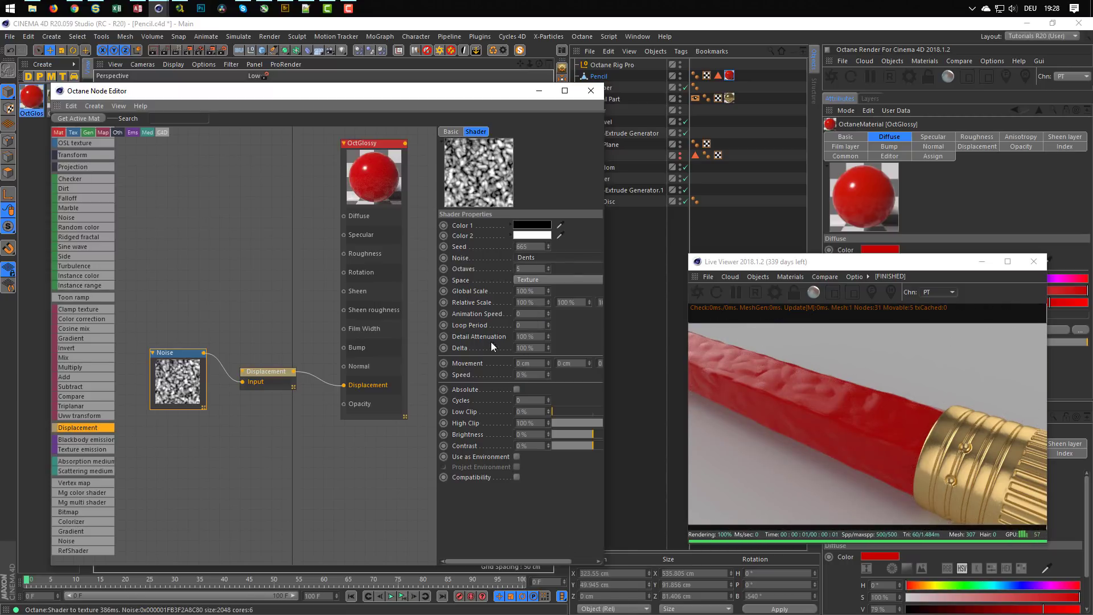
Step: Make more room for the node parameters and set the Noise node's global scale to 50%
left_click_drag(374, 144, 354, 168)
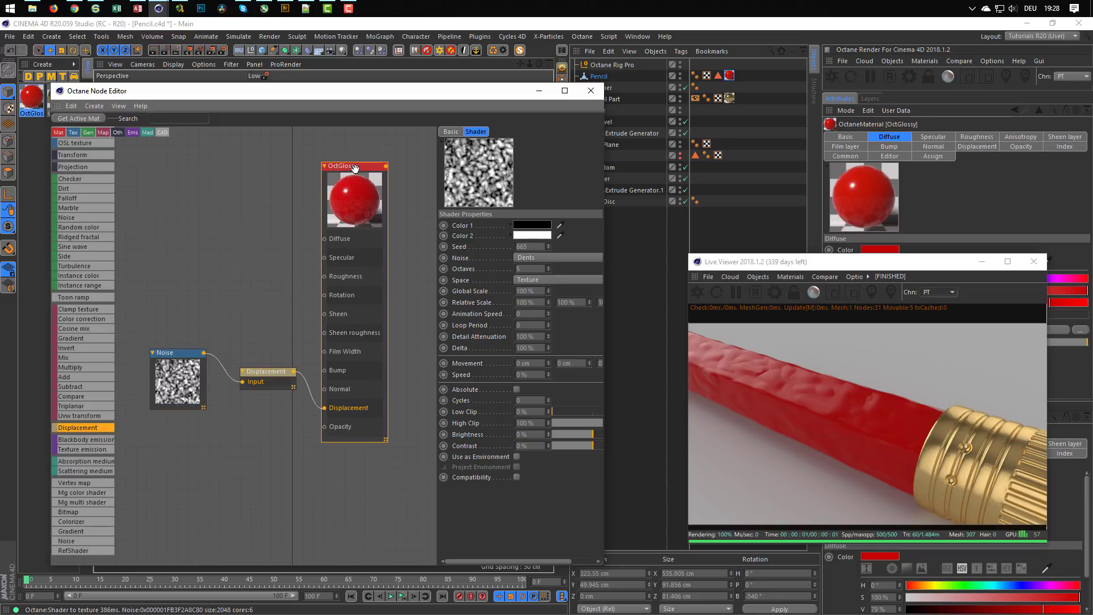
left_click_drag(437, 200, 399, 204)
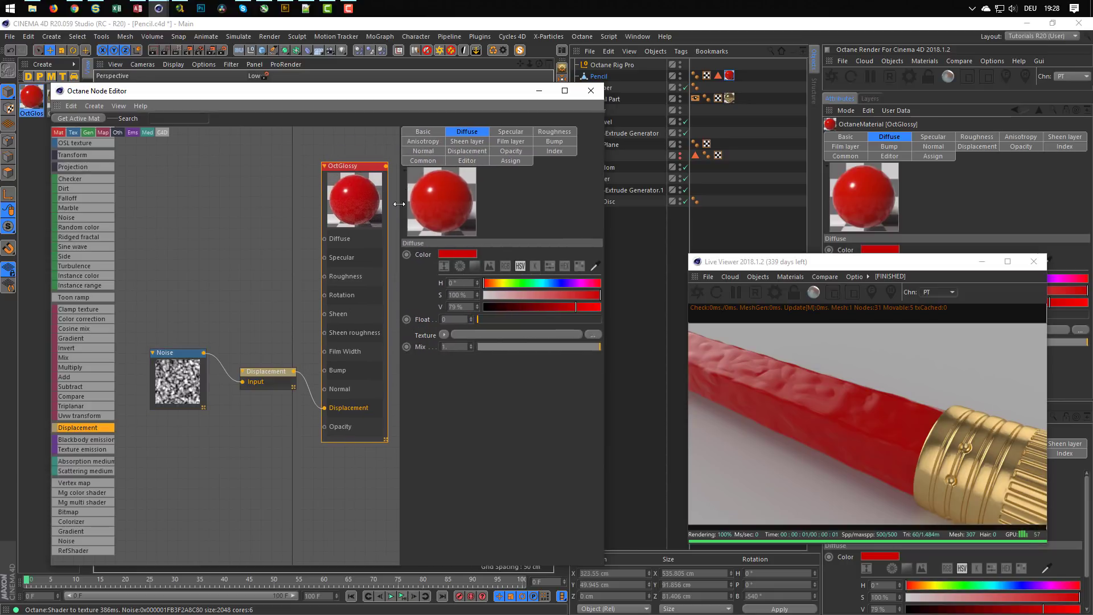
left_click(192, 368)
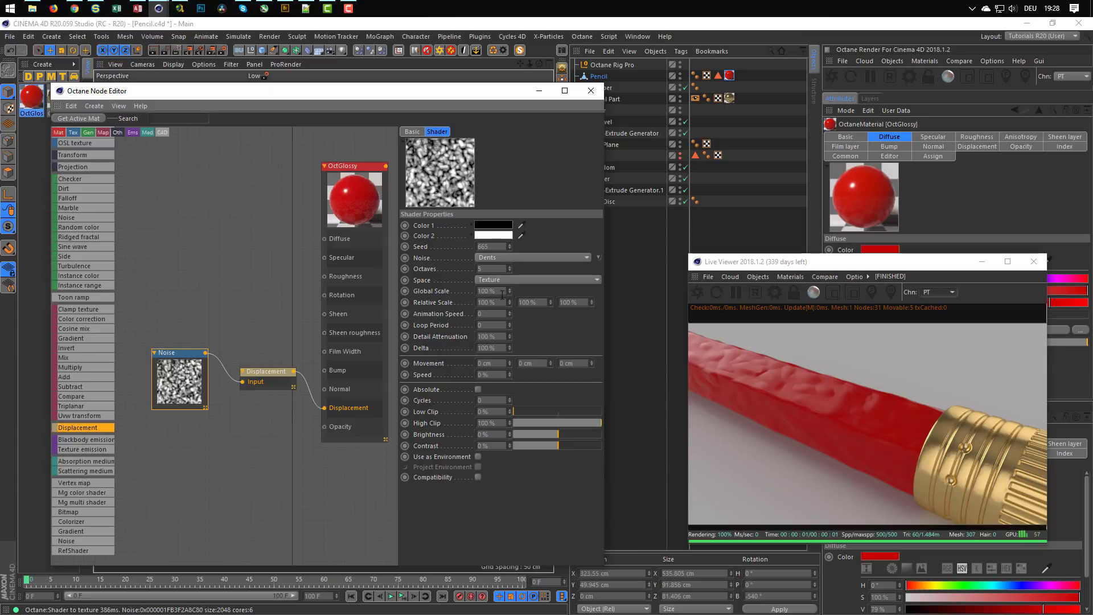
left_click_drag(504, 290, 473, 303)
key("Return")
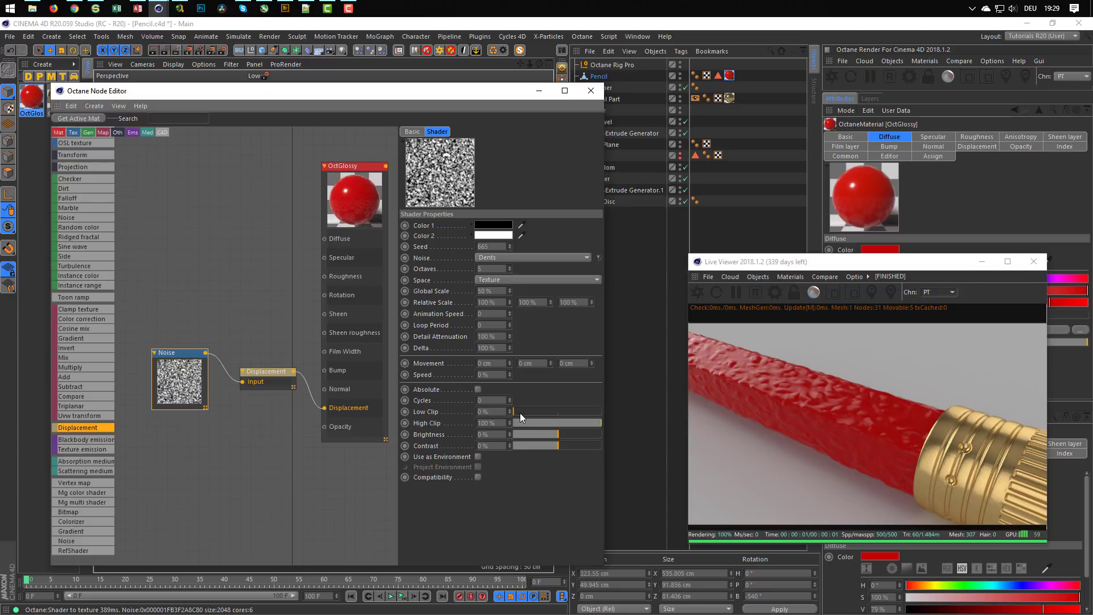
Step: Set the noise's low clip to 100% and its high clip to 67% to isolate sparse dents
left_click_drag(580, 411, 606, 411)
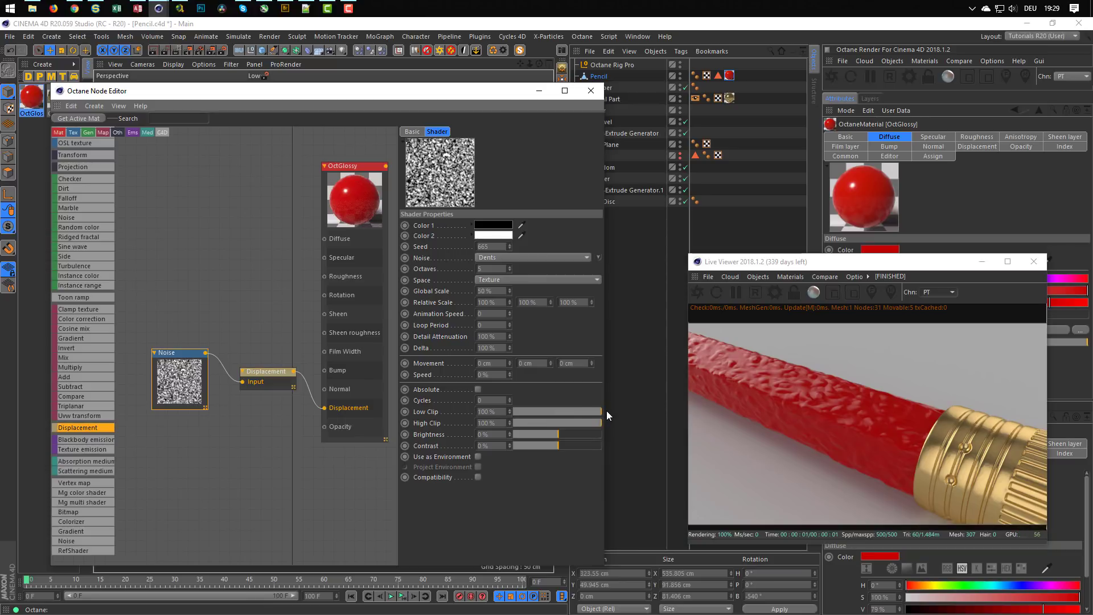
double_click(500, 423)
type("0")
key("Return")
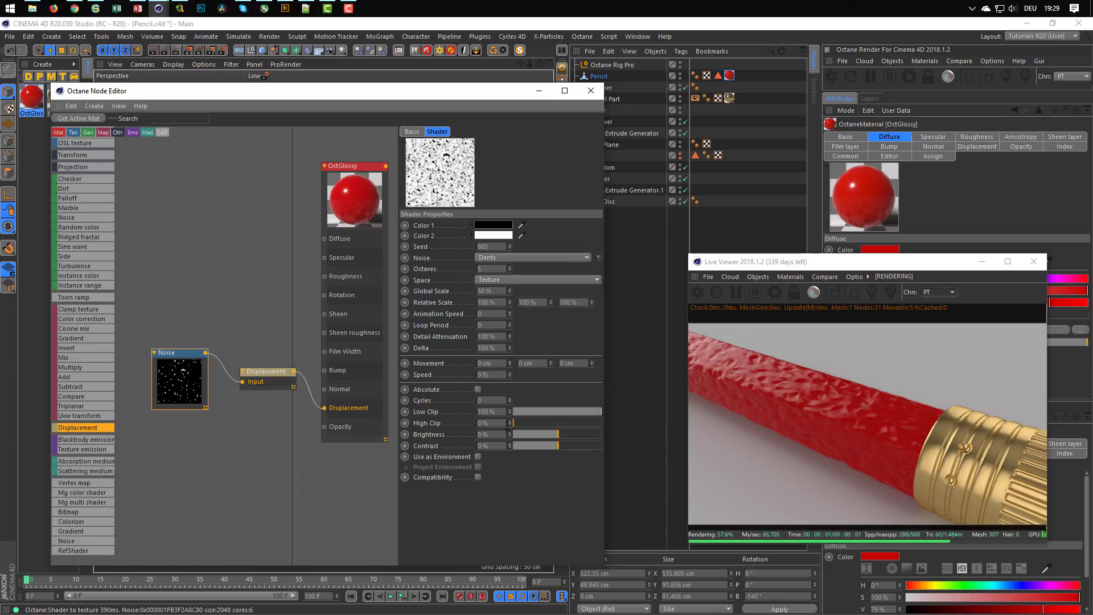
left_click(546, 423)
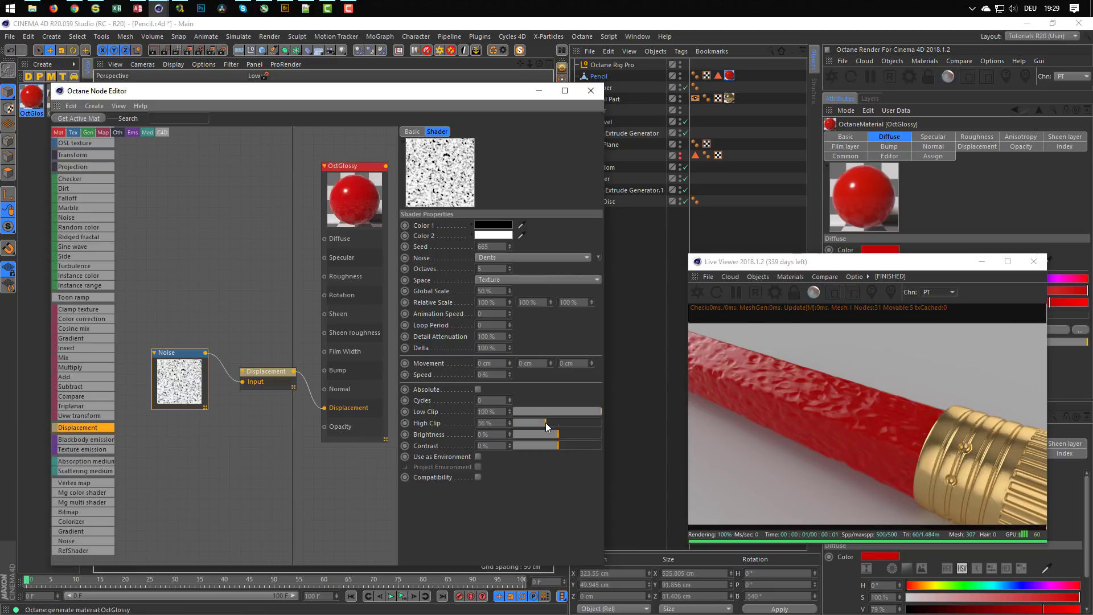
left_click_drag(546, 422, 576, 419)
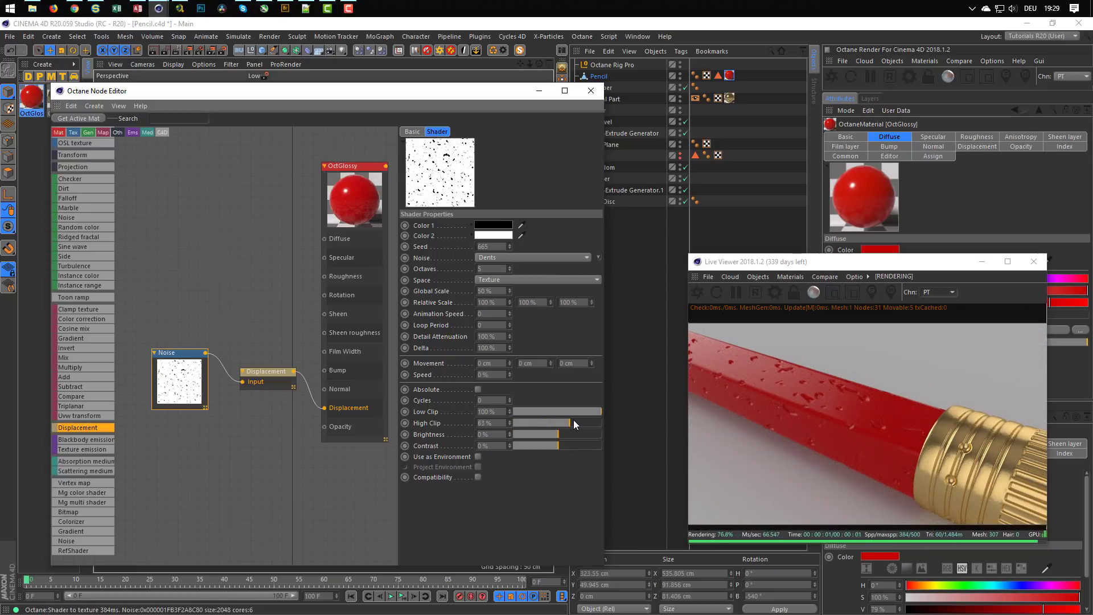
left_click(573, 421)
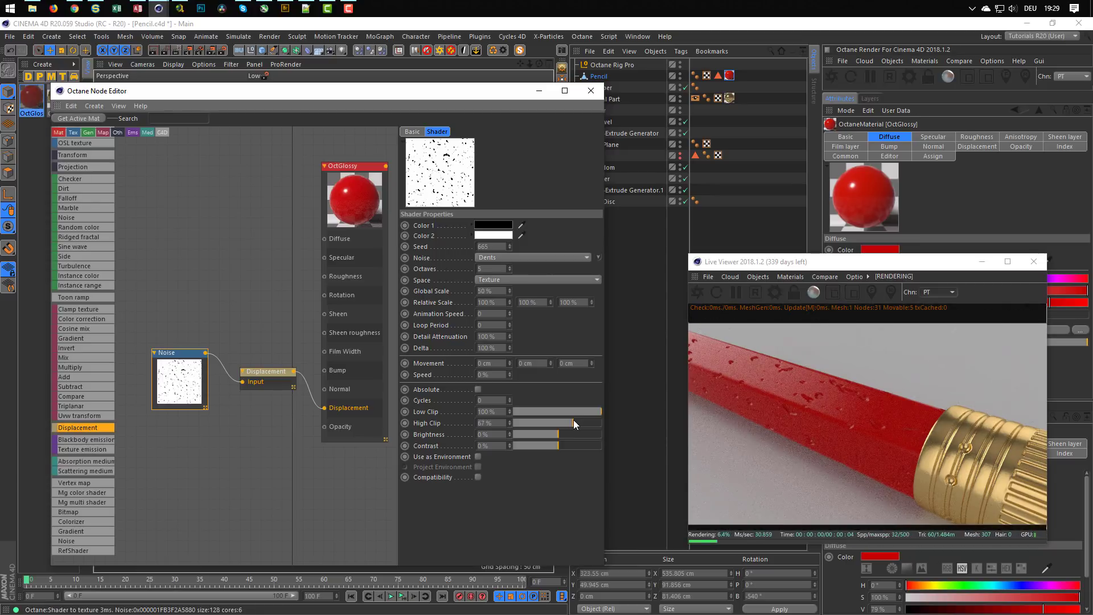
Step: Set the noise's global scale to 100% and lower its high clip slightly
left_click_drag(494, 292, 445, 294)
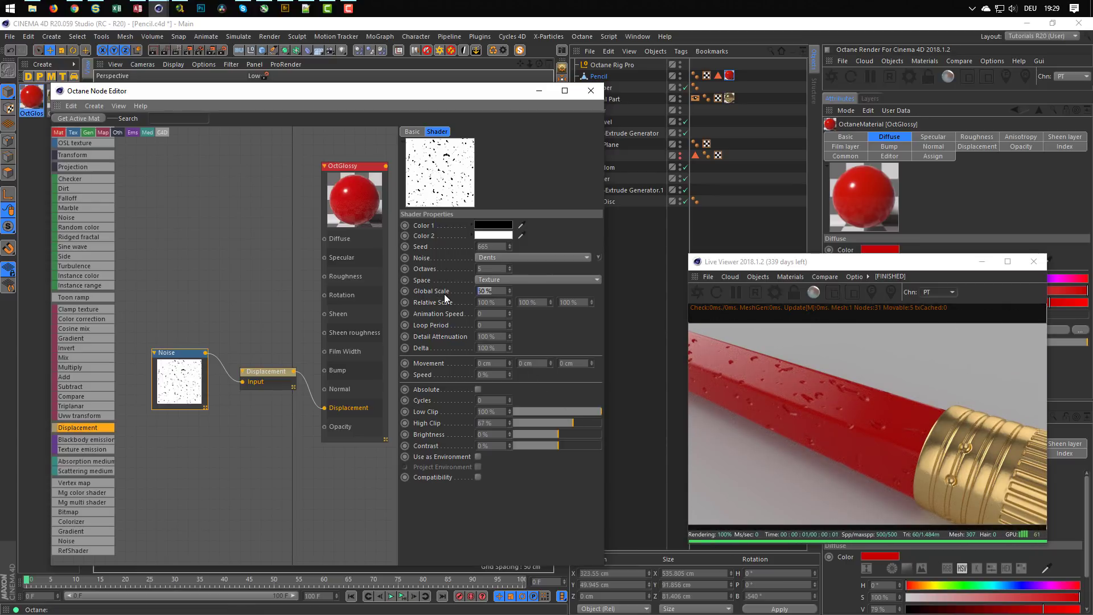
type("100")
key("Return")
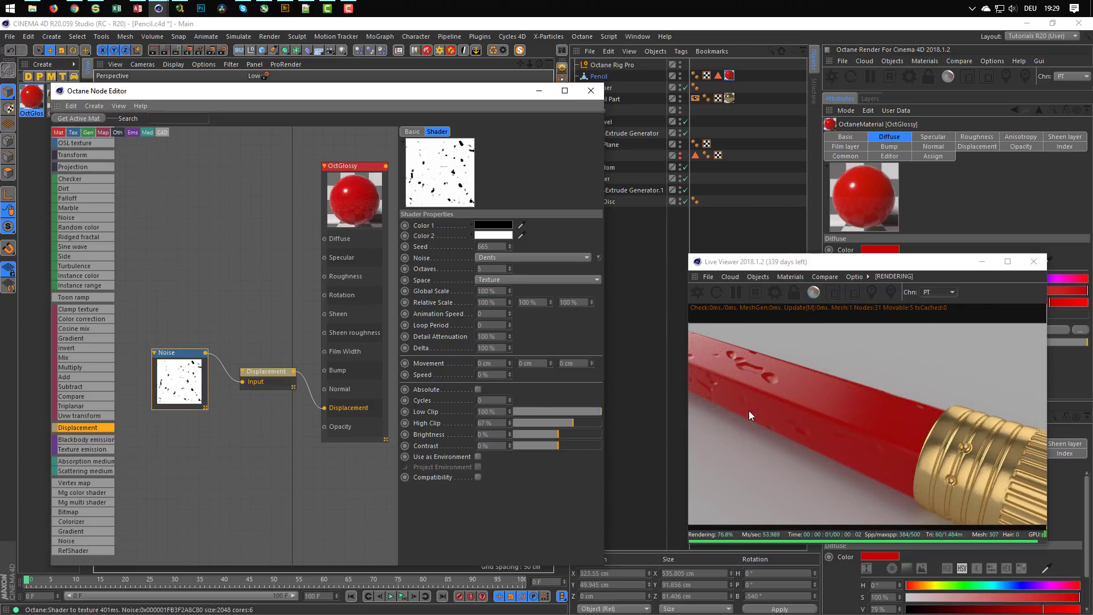
left_click(567, 423)
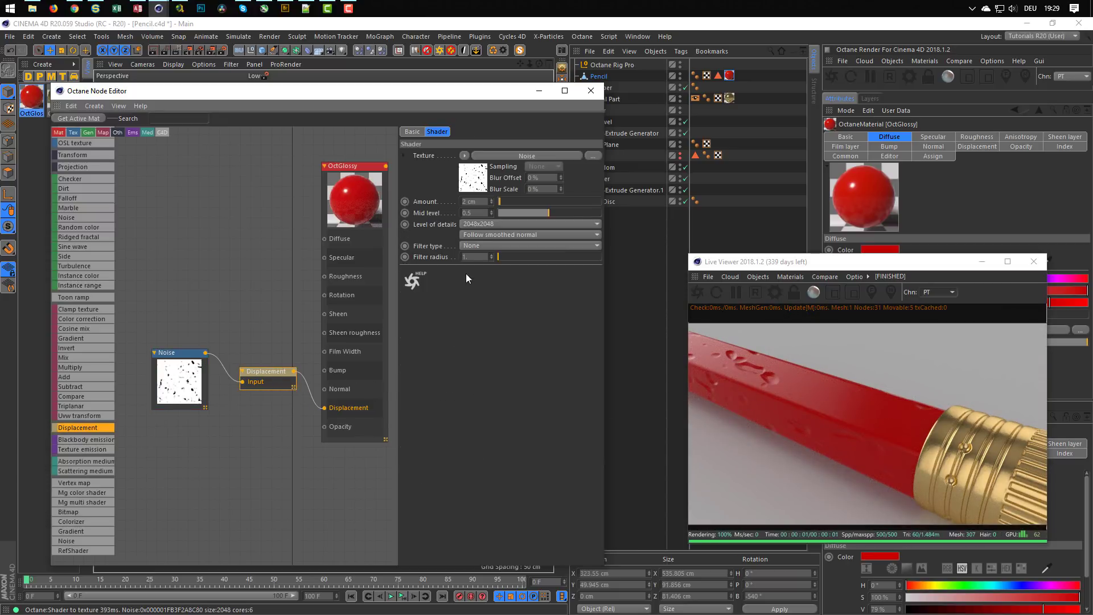
Step: Set the displacement's filter type to Gaussian, trying a filter radius of 10 before raising it to 20
left_click(486, 244)
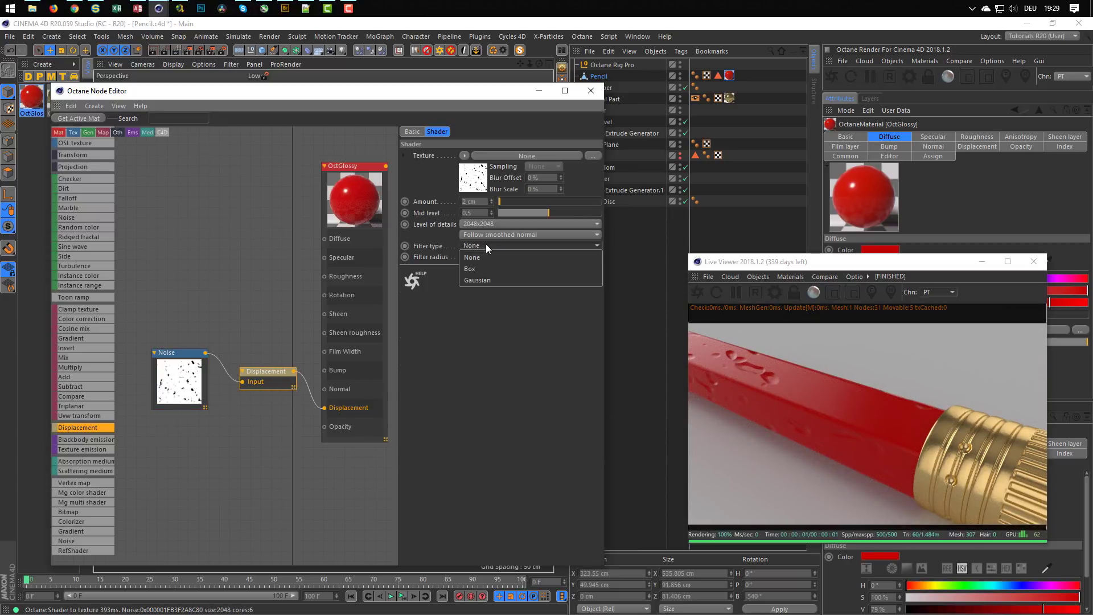
left_click(488, 277)
left_click_drag(482, 260, 444, 261)
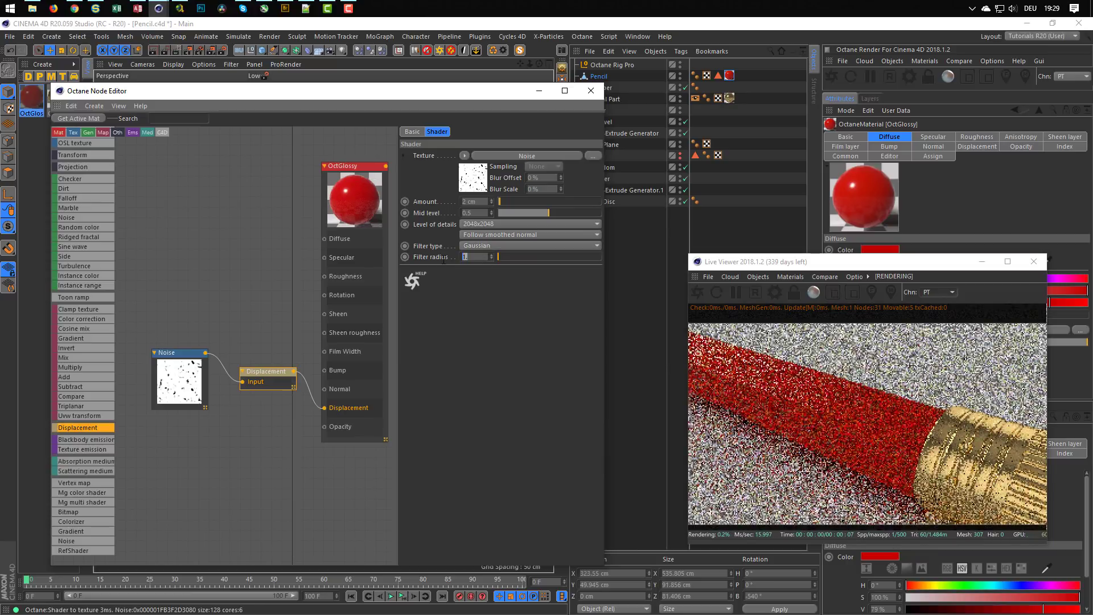
type("10")
key("Return")
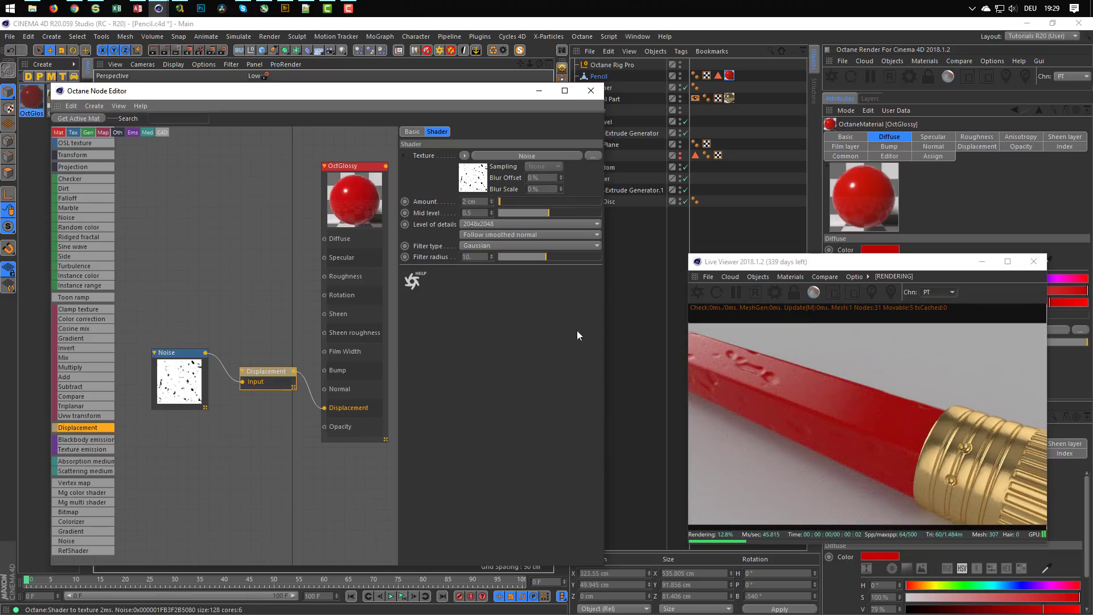
left_click_drag(479, 258, 440, 262)
type("20")
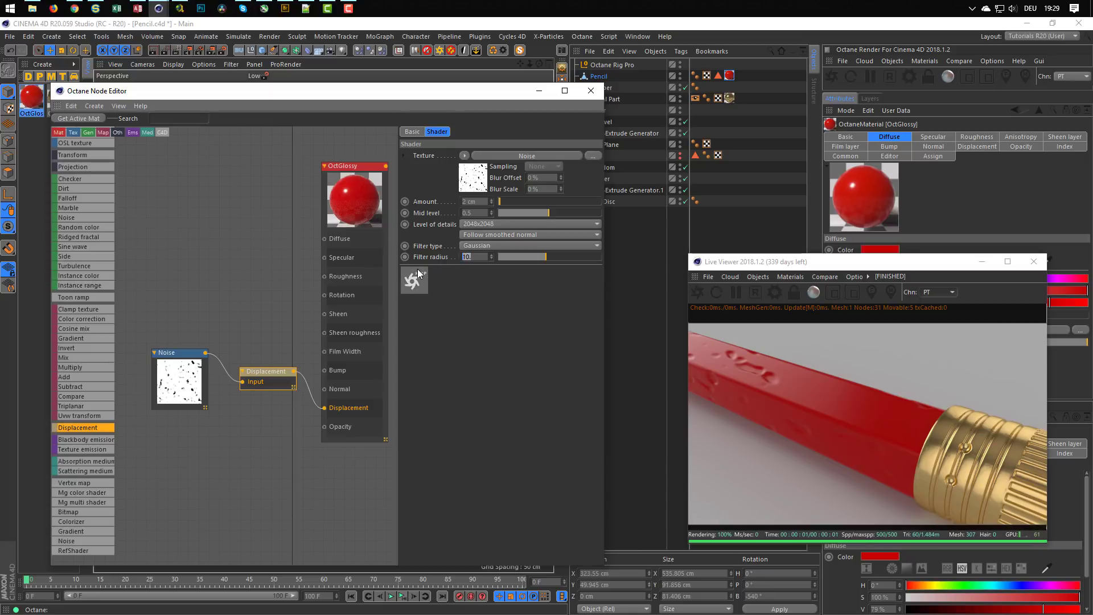
key("Return")
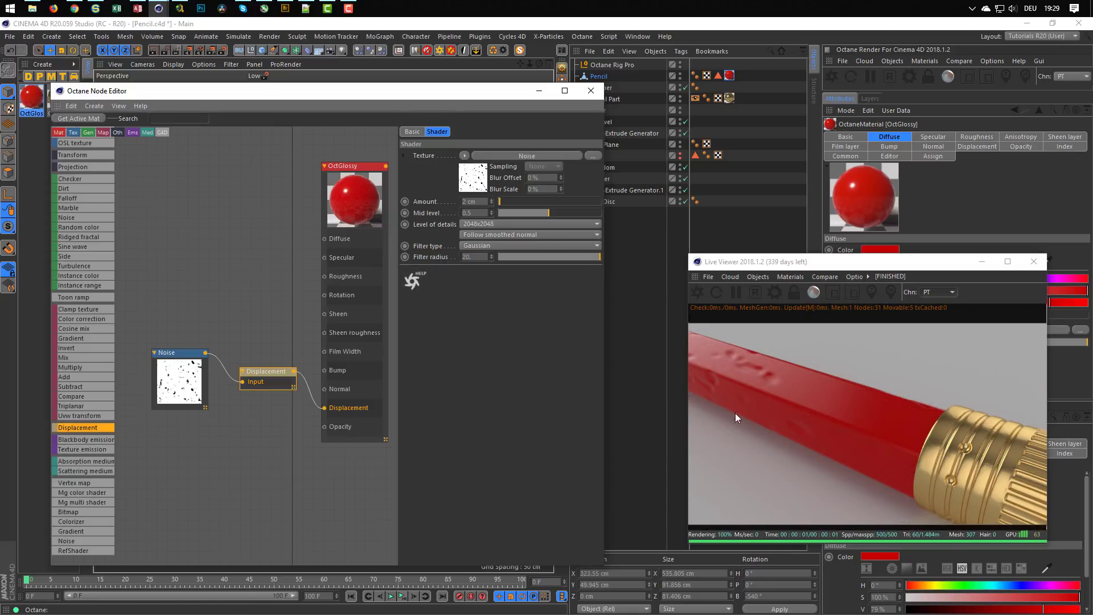
Step: Set the Noise node's seed to 667 and lower its high clip slightly for denser dents
left_click(171, 353)
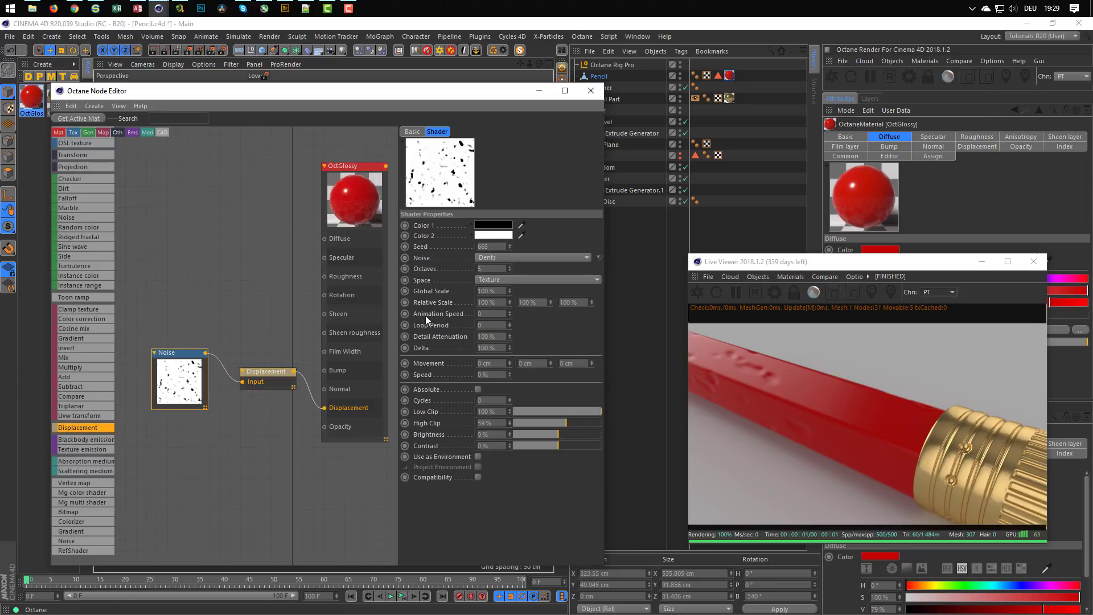
left_click(510, 244)
left_click(510, 245)
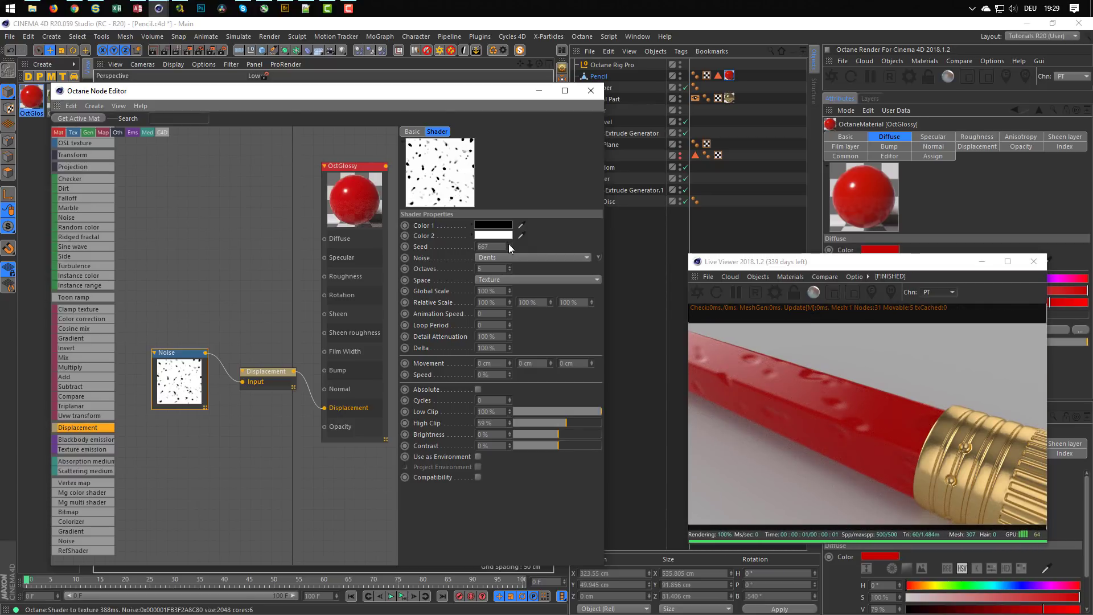
left_click(556, 423)
Step: Try a displacement amount of 1 cm, settle on 1.5 cm, and close the Node Editor
left_click(274, 373)
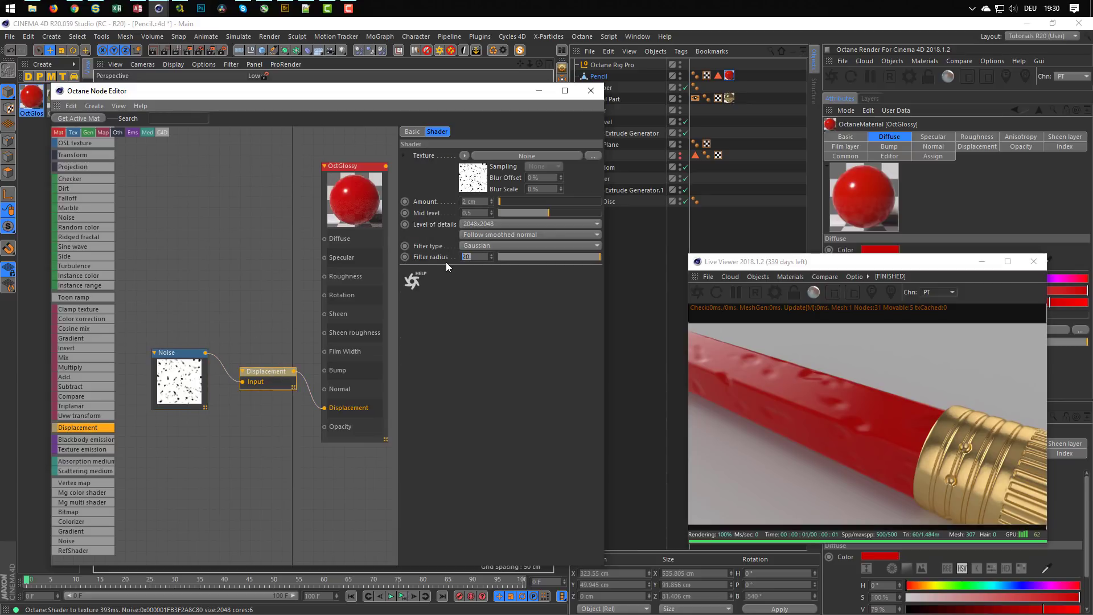
key("Return")
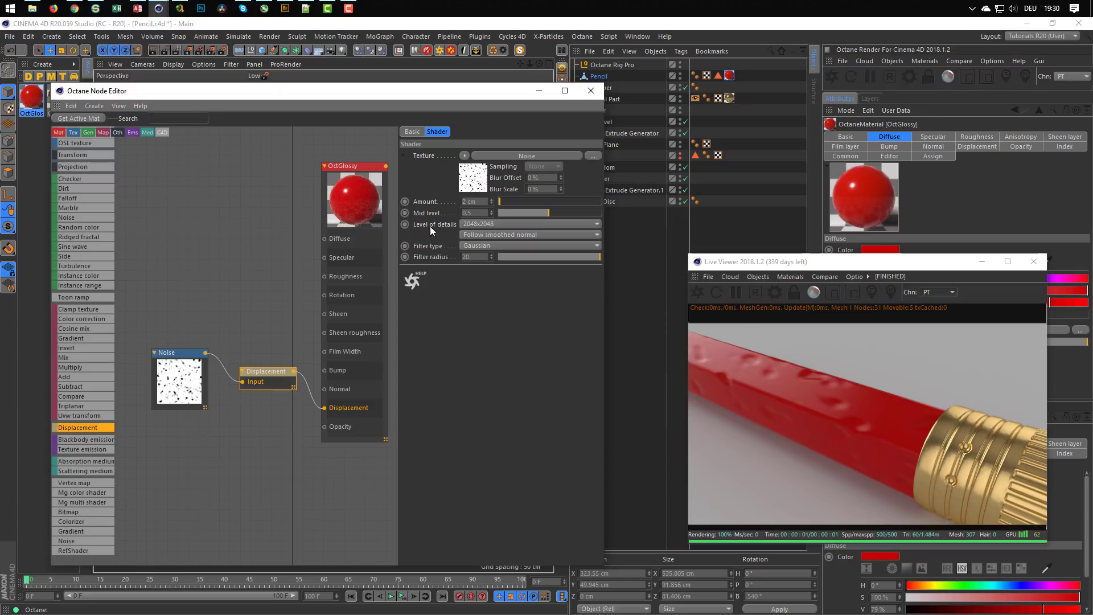
key("Return")
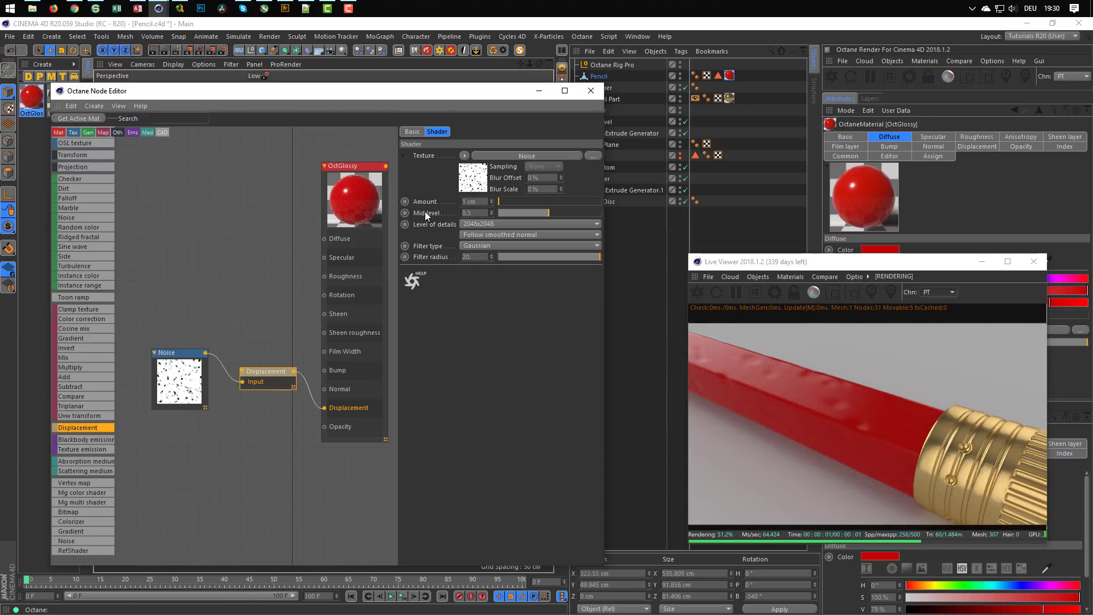
left_click_drag(478, 202, 405, 213)
type("1")
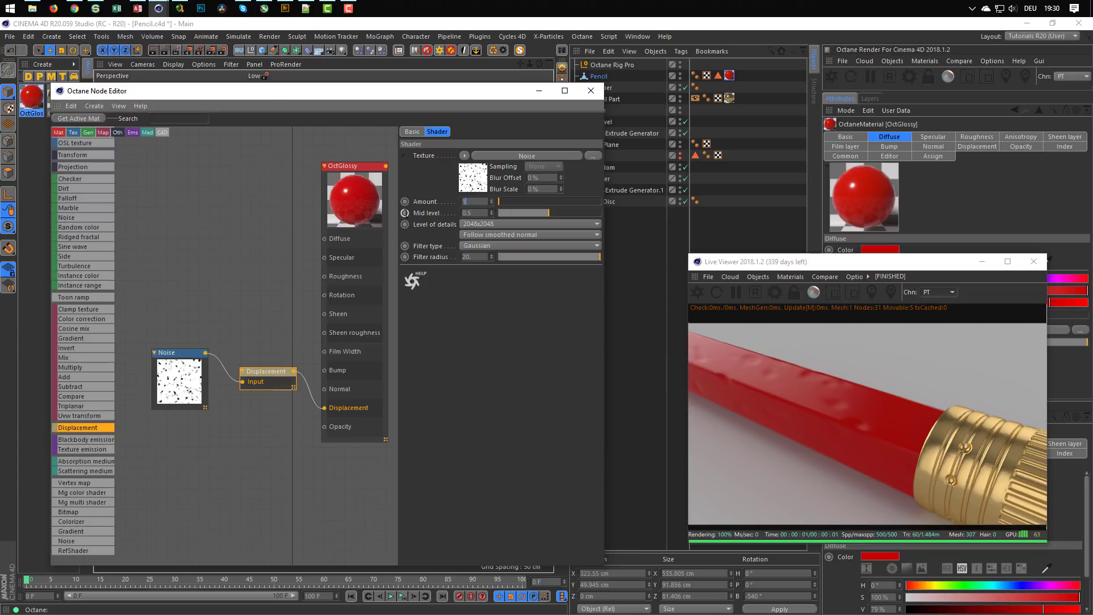
type(".5")
key("Return")
left_click(590, 90)
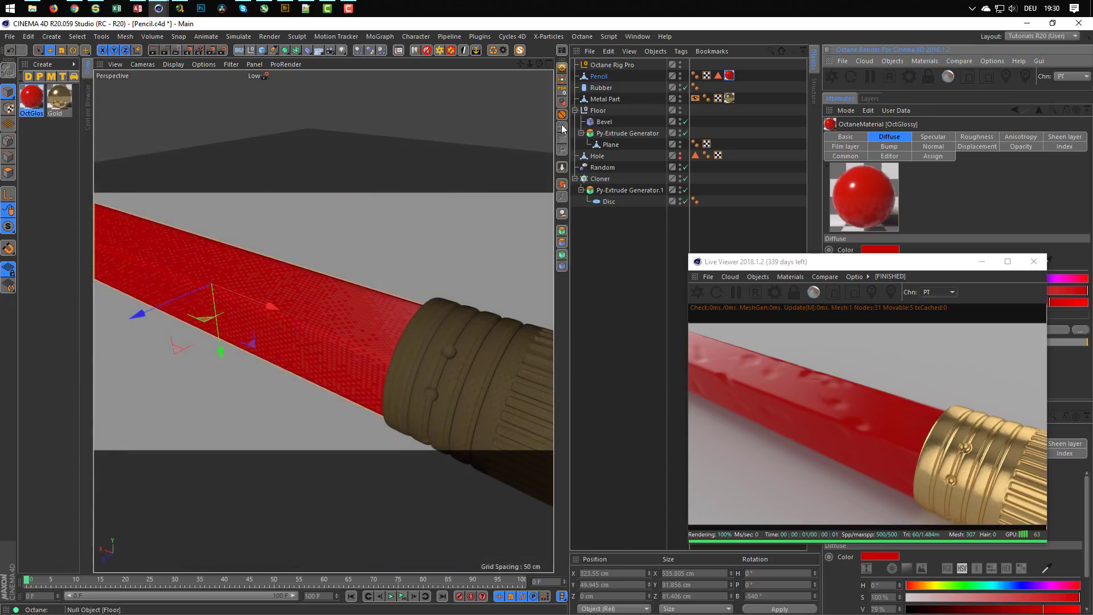
Step: Duplicate the red glossy material and darken the copy's diffuse color to nearly black, with a brightness value of about 8%
left_click_drag(65, 101, 53, 167)
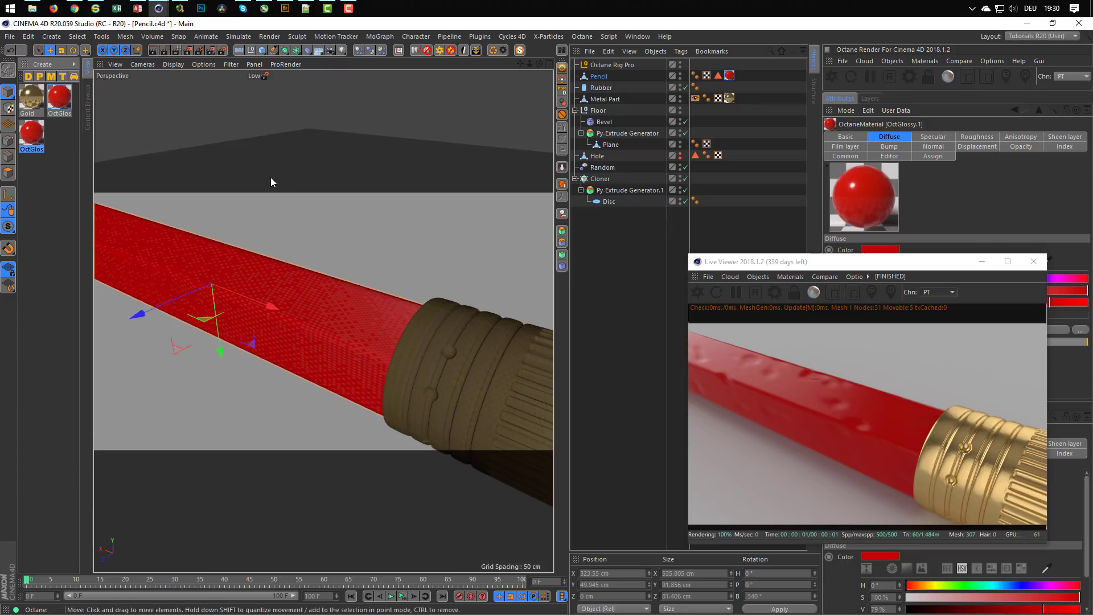
double_click(34, 135)
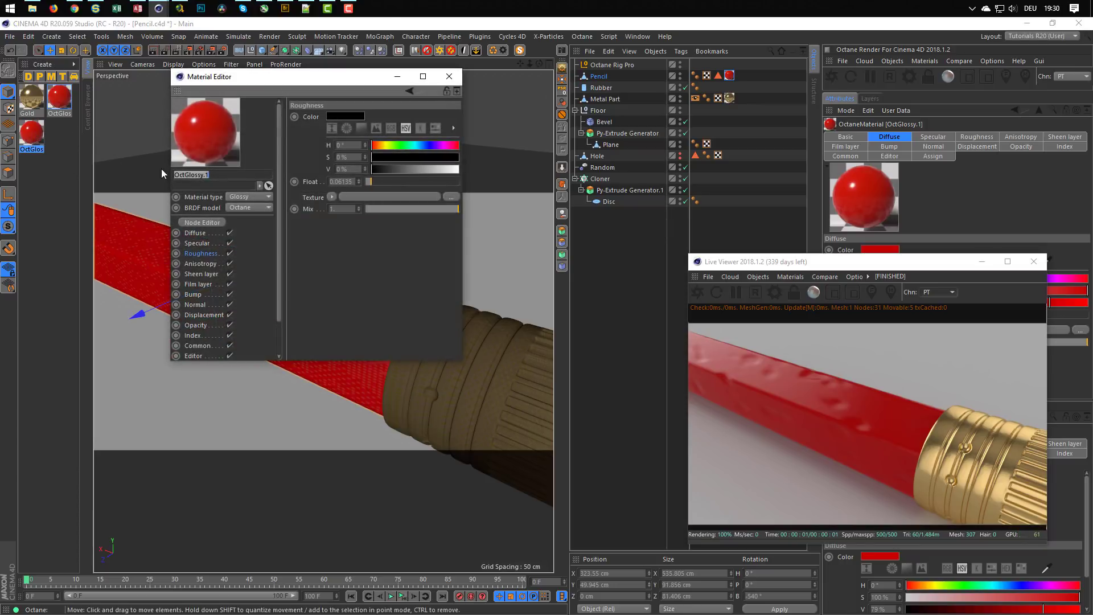
left_click(195, 233)
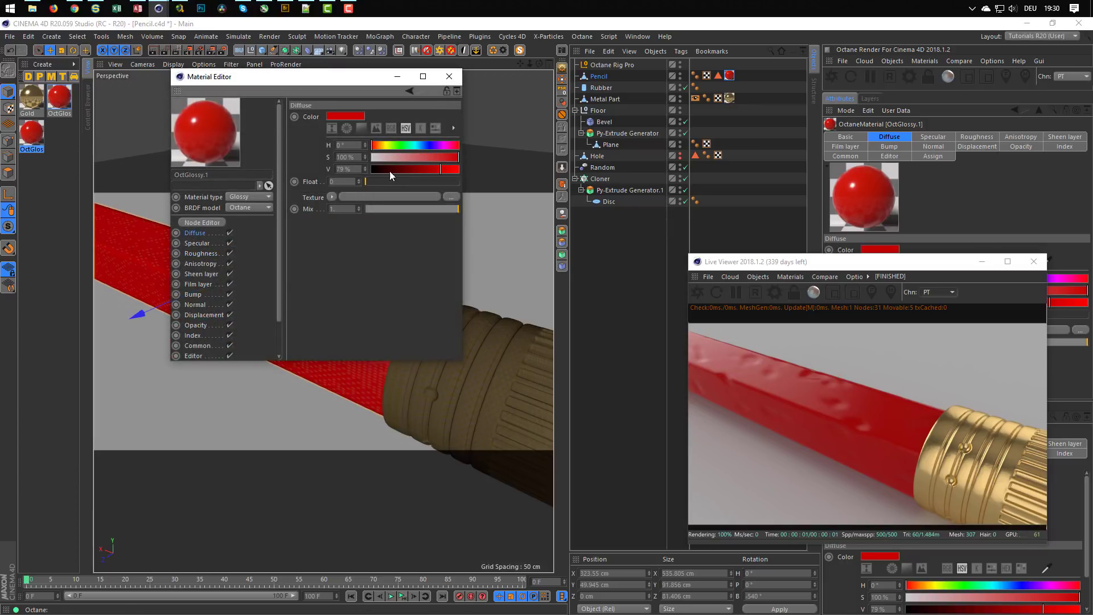
left_click_drag(390, 171, 378, 169)
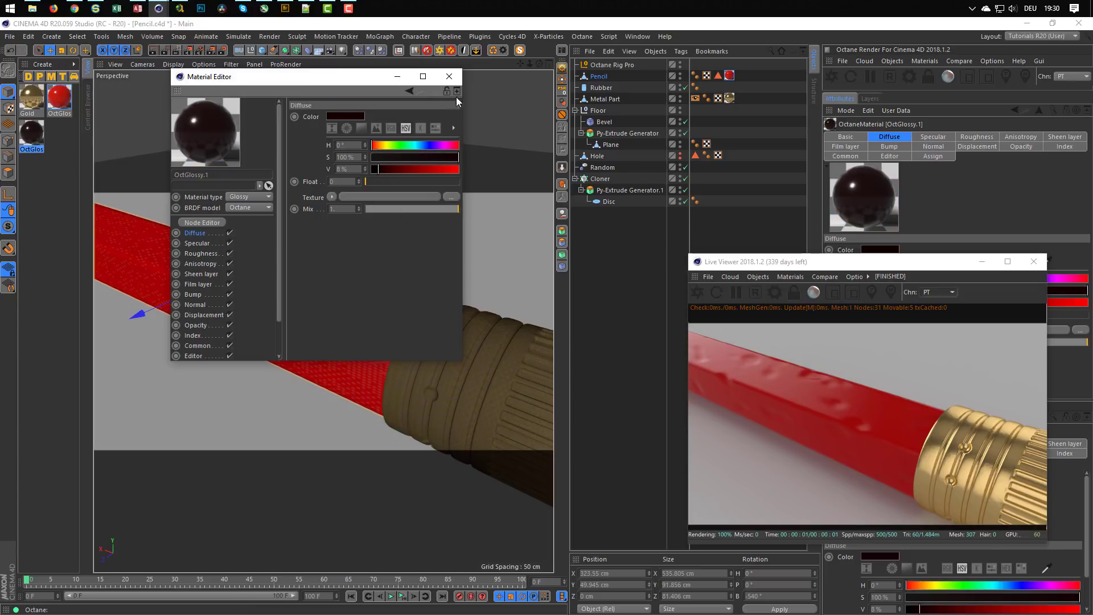
left_click(449, 76)
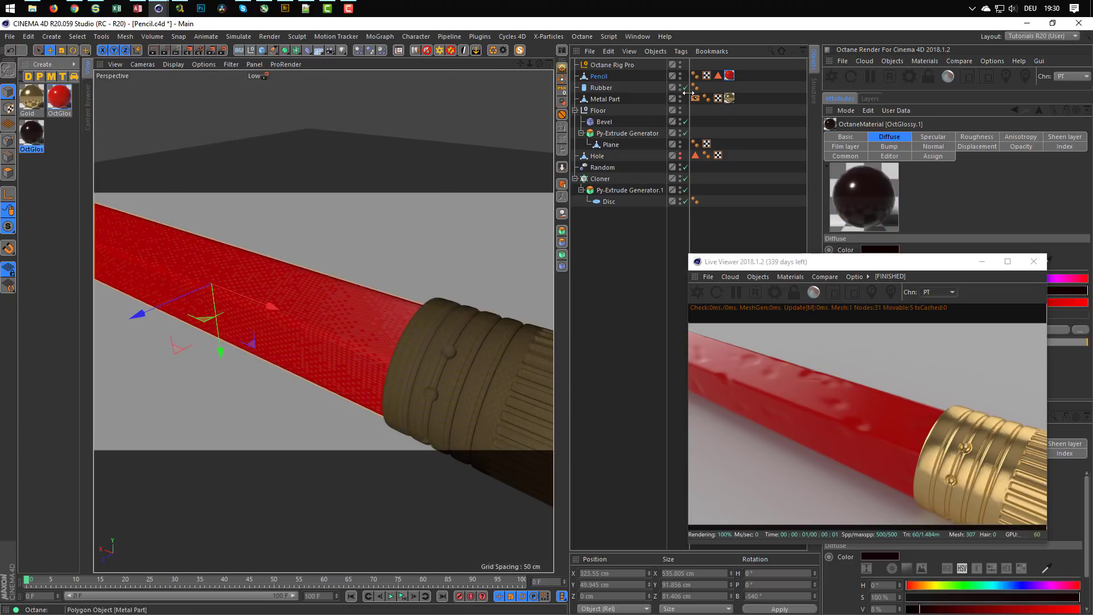
Step: Apply the dark material to the Pencil object after the red one and restrict it to the Black polygon selection
left_click(717, 75)
left_click_drag(739, 75, 737, 77)
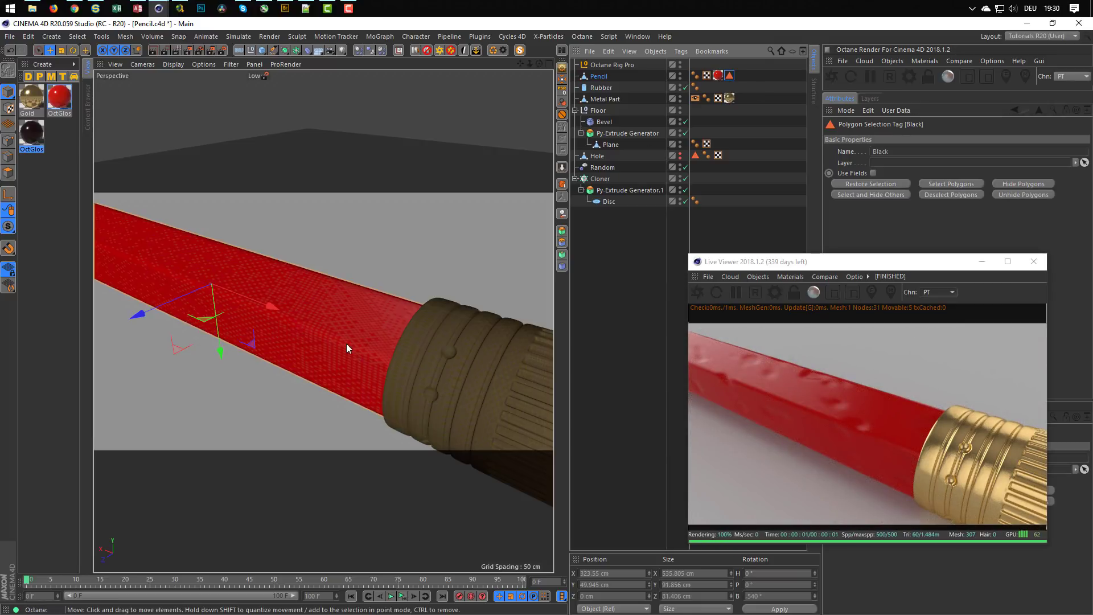
mouse_move(39, 136)
left_mouse_down()
mouse_move(228, 242)
mouse_move(639, 91)
mouse_move(602, 79)
left_mouse_up()
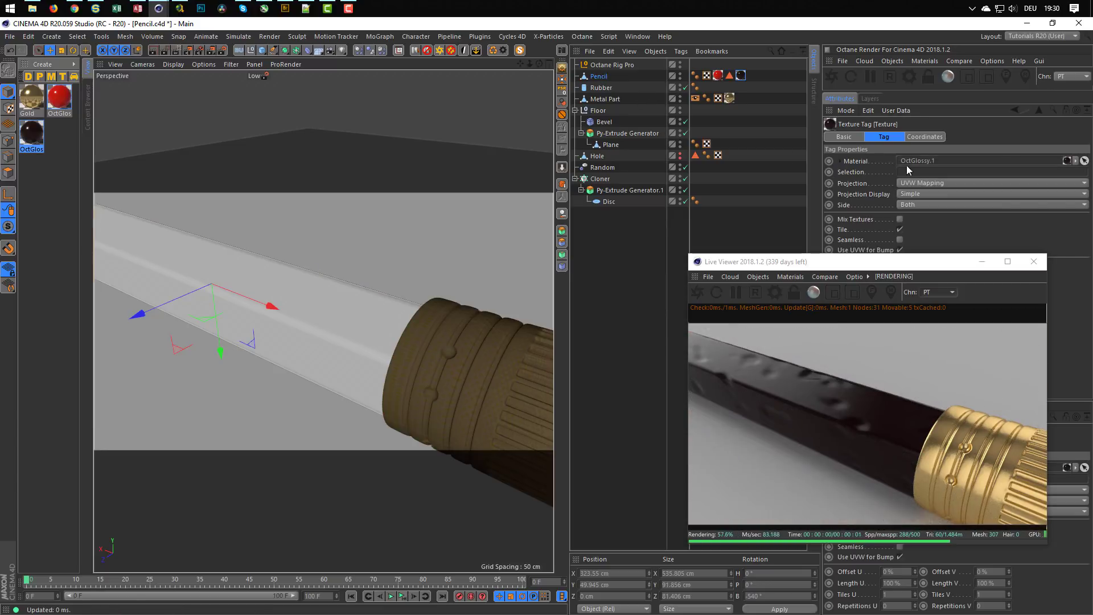
mouse_move(729, 76)
left_mouse_down()
mouse_move(825, 155)
mouse_move(906, 174)
left_mouse_up()
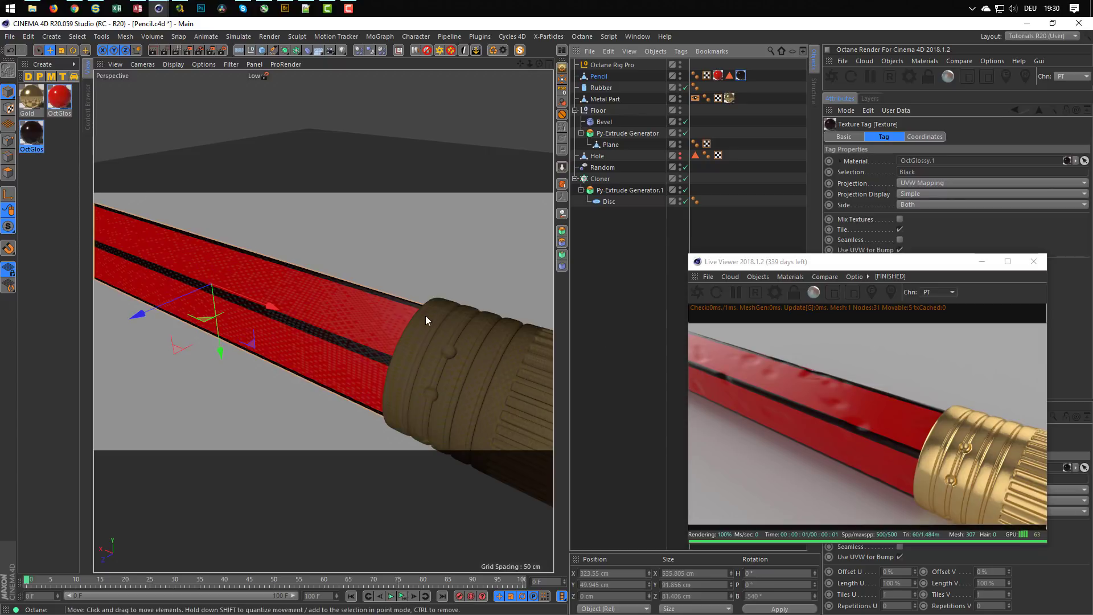
Step: Rename the Cloner object for the paper discs to Sheets and save the scene
mouse_move(425, 316)
left_mouse_down("alt")
mouse_move(343, 333)
mouse_move(302, 286)
mouse_move(134, 227)
left_mouse_up("alt")
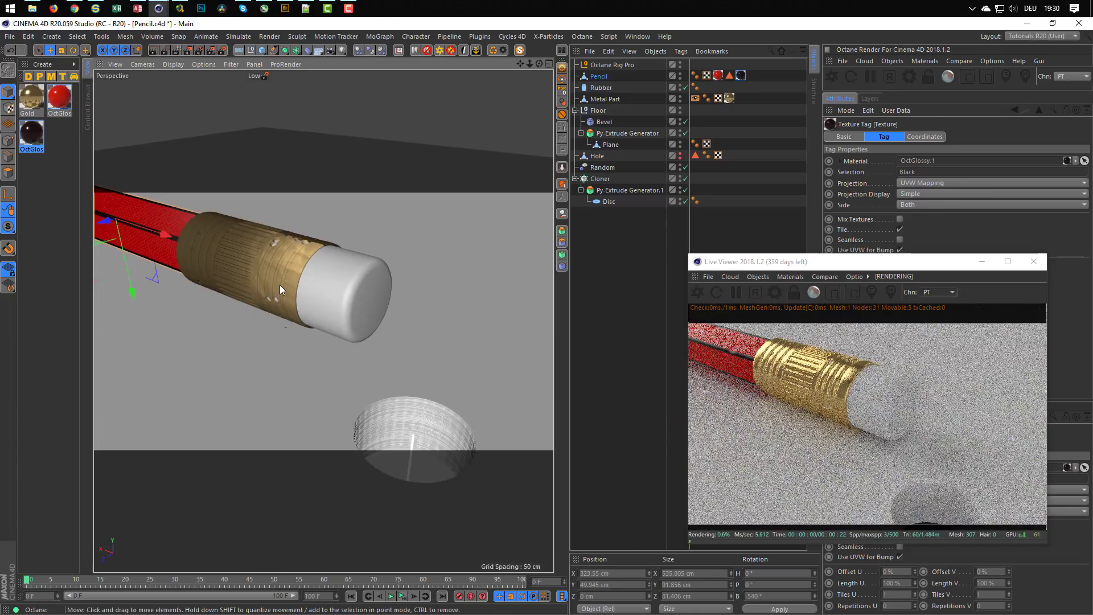
right_click_drag(279, 284, 251, 285, "alt")
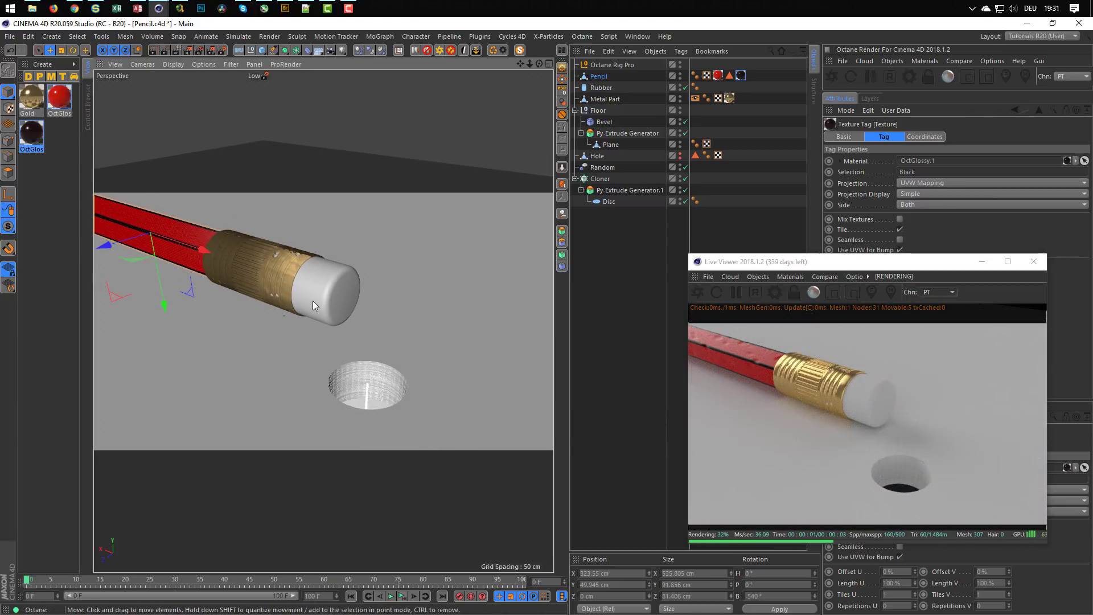
mouse_move(312, 301)
middle_mouse_down("alt")
mouse_move(279, 284)
mouse_move(312, 297)
mouse_move(316, 272)
middle_mouse_up("alt")
right_click_drag(316, 272, 327, 268, "alt")
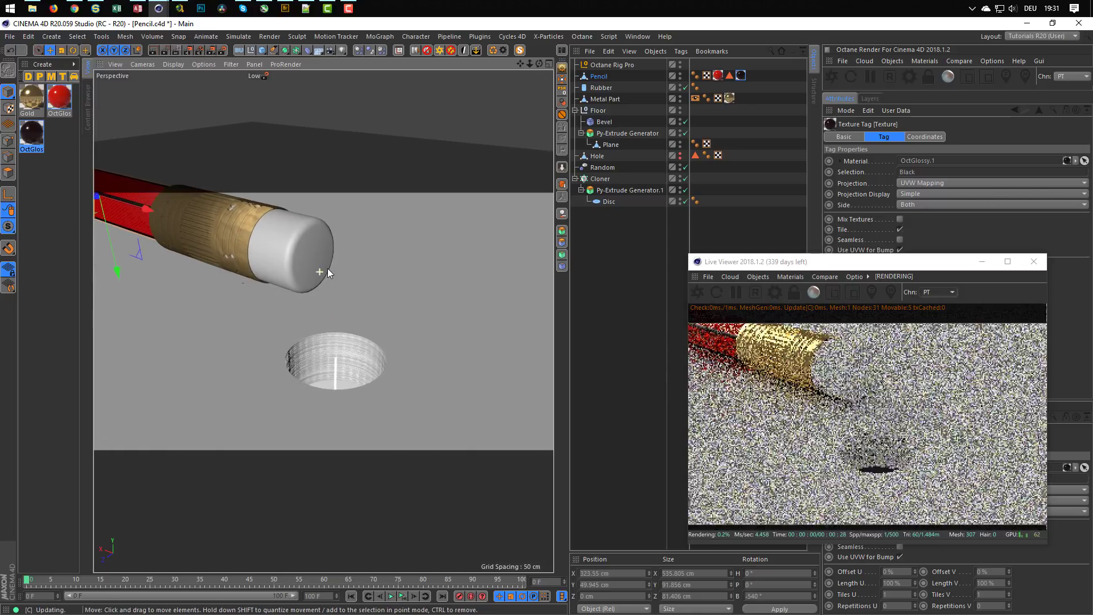
middle_click_drag(326, 268, 317, 239, "alt")
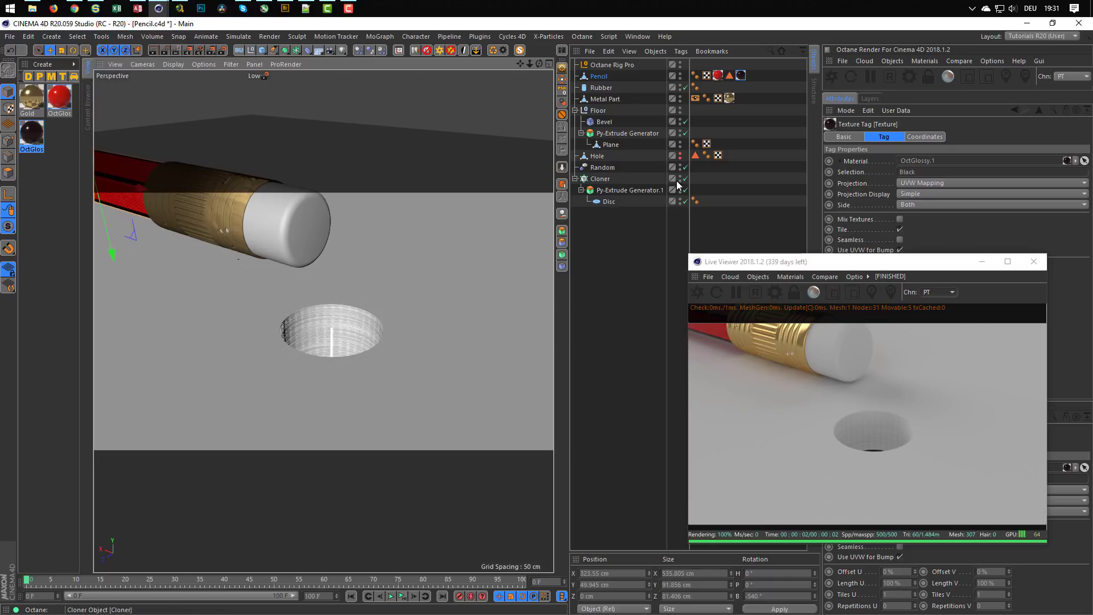
left_click(602, 180)
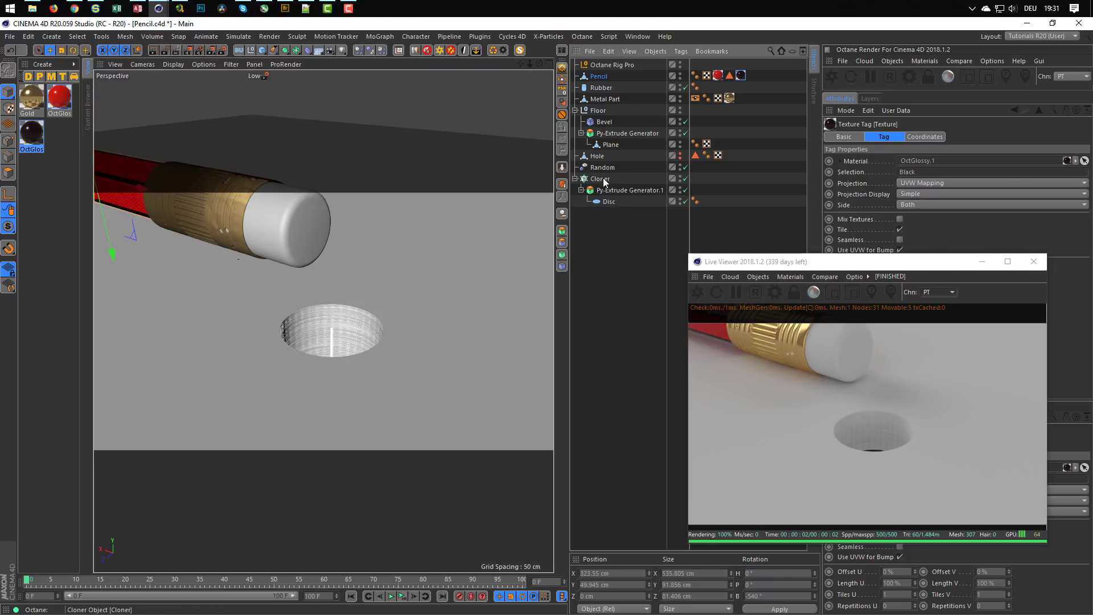
type("Shee")
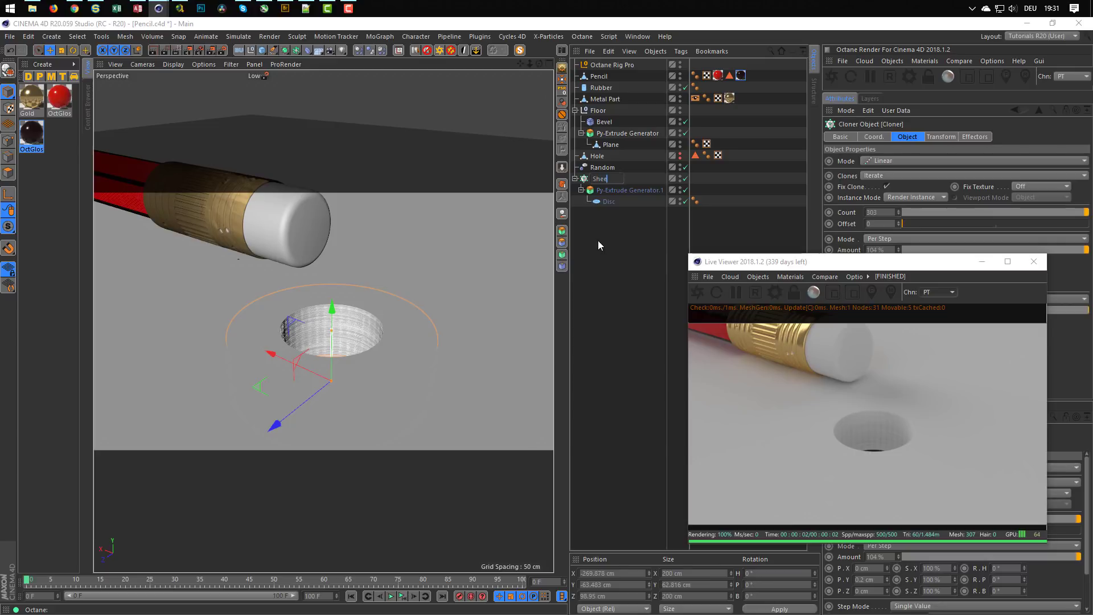
type("ts")
key("Return")
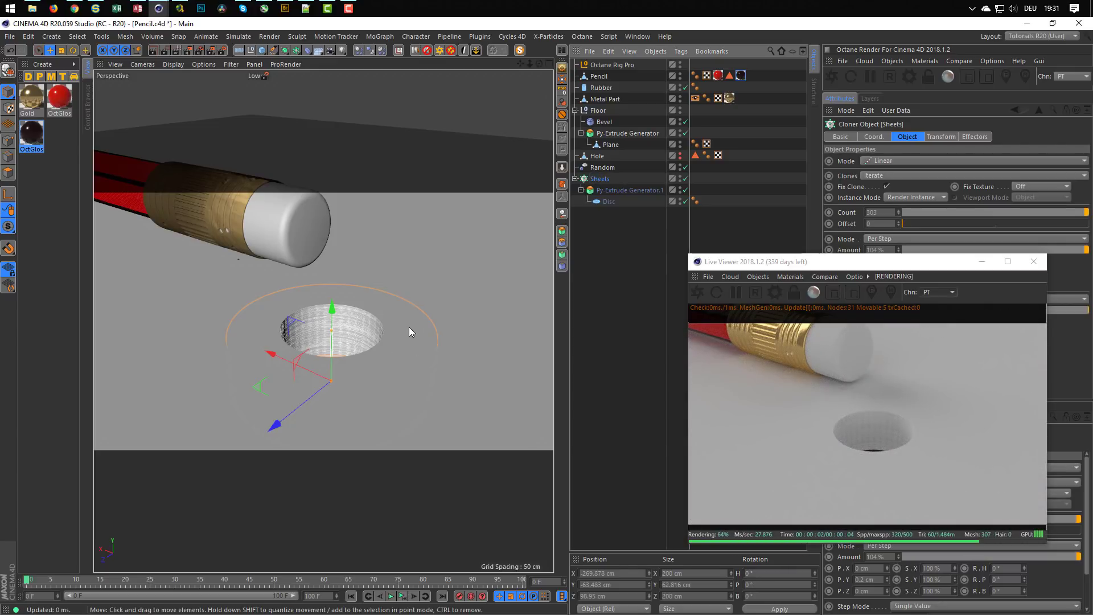
key("ctrl+s")
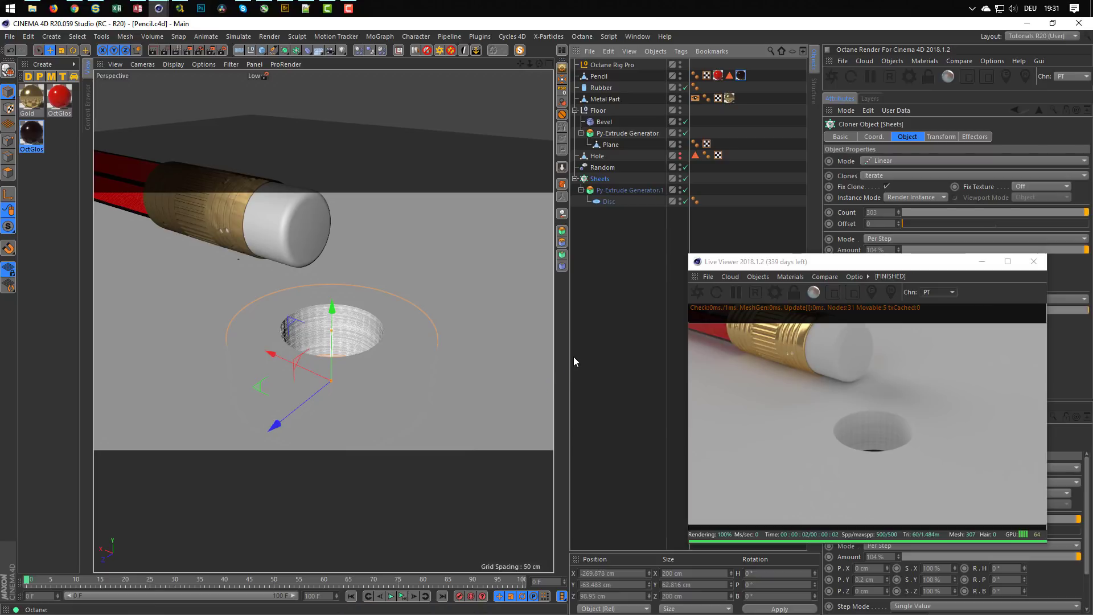
Step: Hide the Sheets cloner and load the Paper_009 material from the local Paper category of the LiveDB manager
left_click(681, 178)
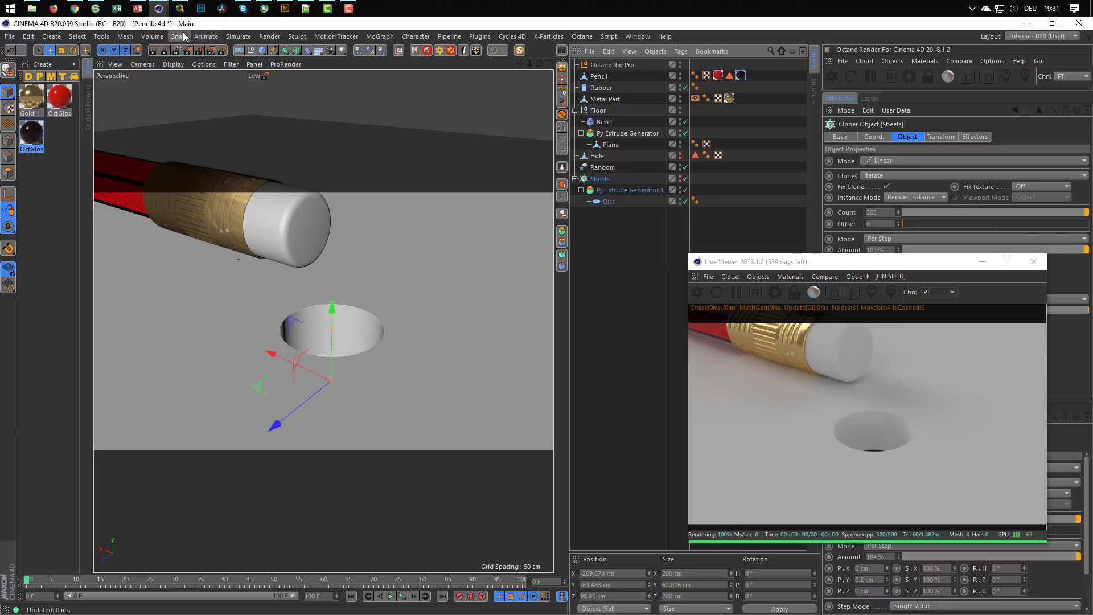
mouse_move(158, 7)
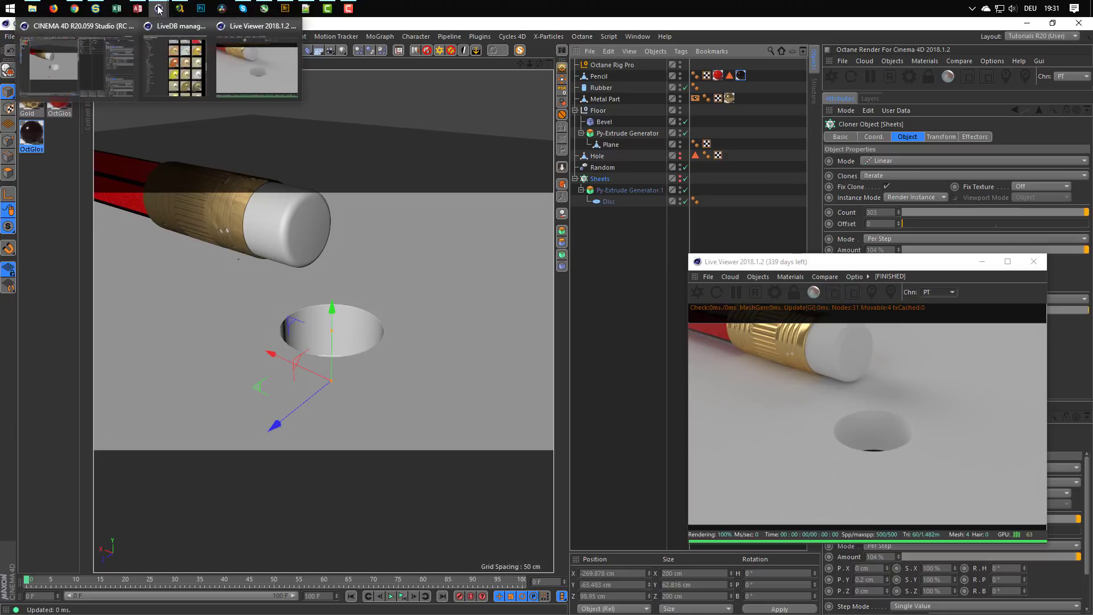
left_click(192, 90)
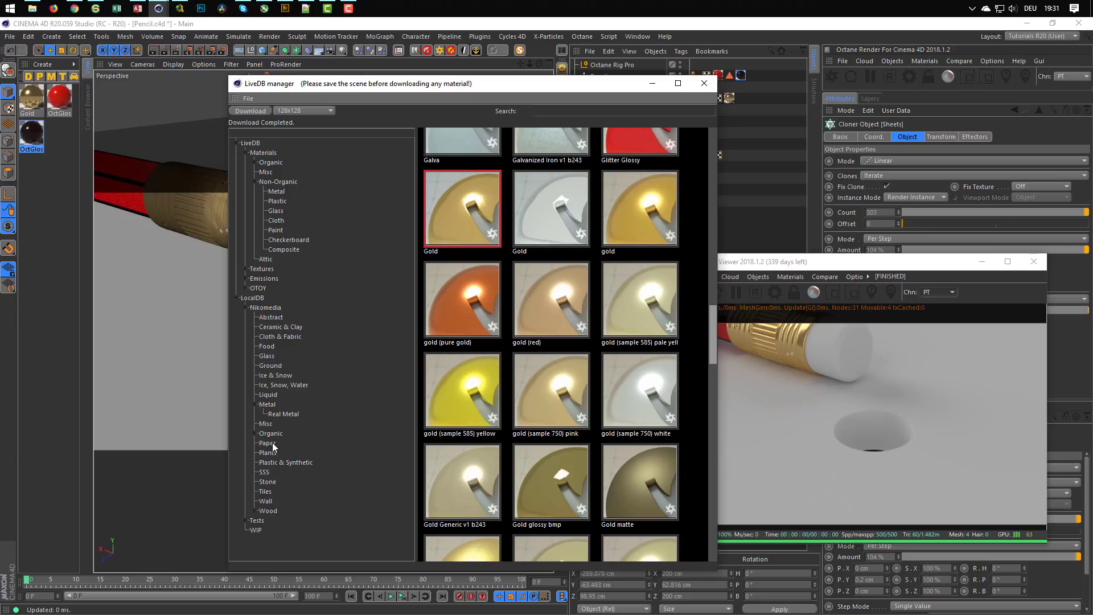
left_click(272, 442)
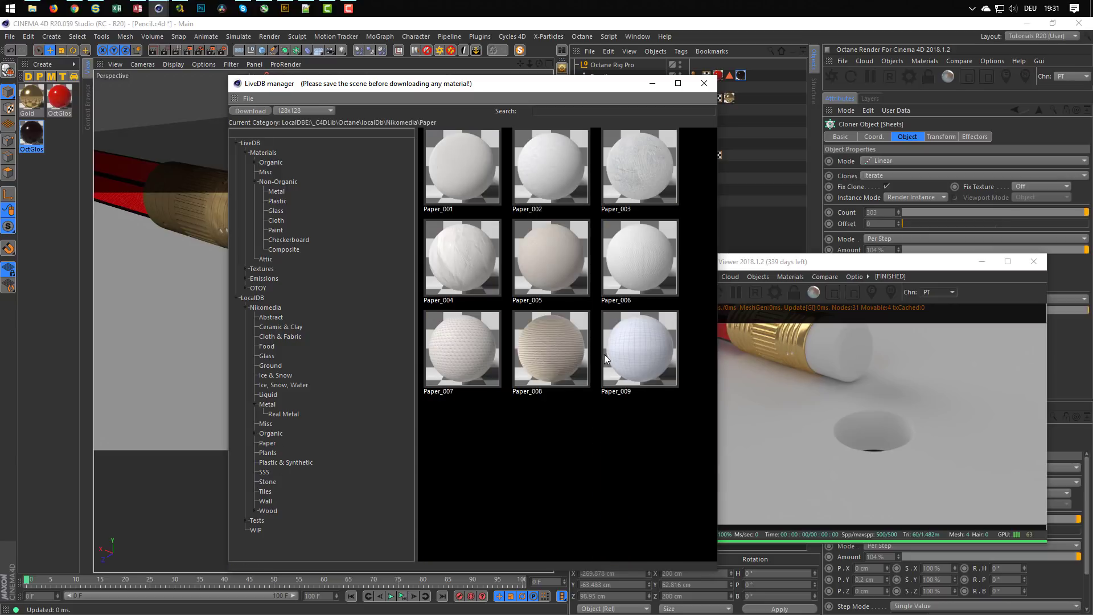
left_click(637, 353)
left_click(251, 111)
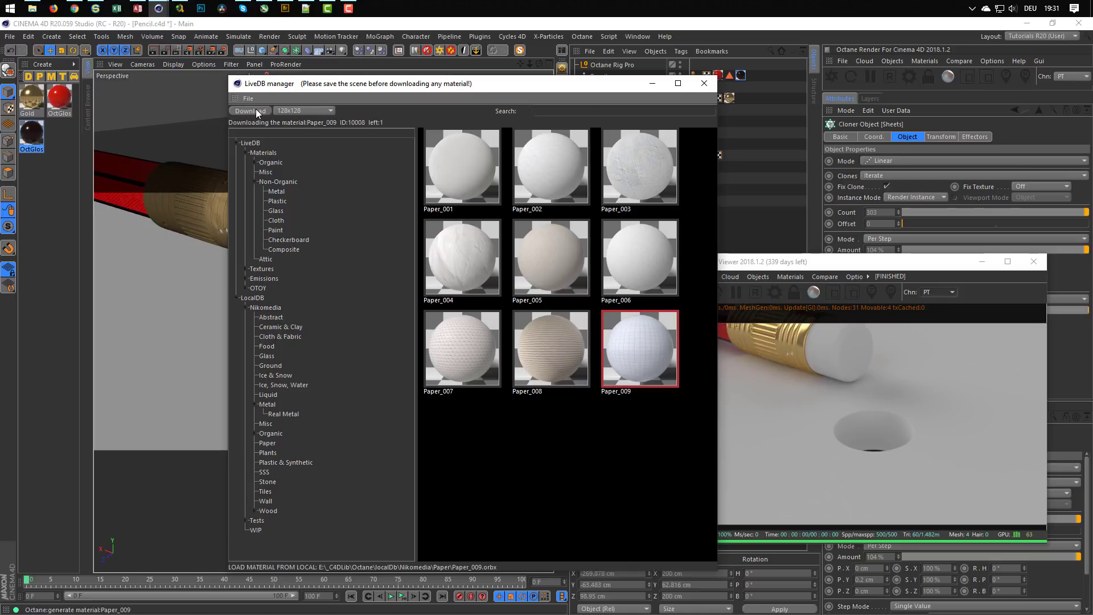
left_click(704, 84)
Step: Open the Paper_009 material in the Octane Node Editor and spread out its Transform, Noise and ImageTexture nodes
left_click(26, 100)
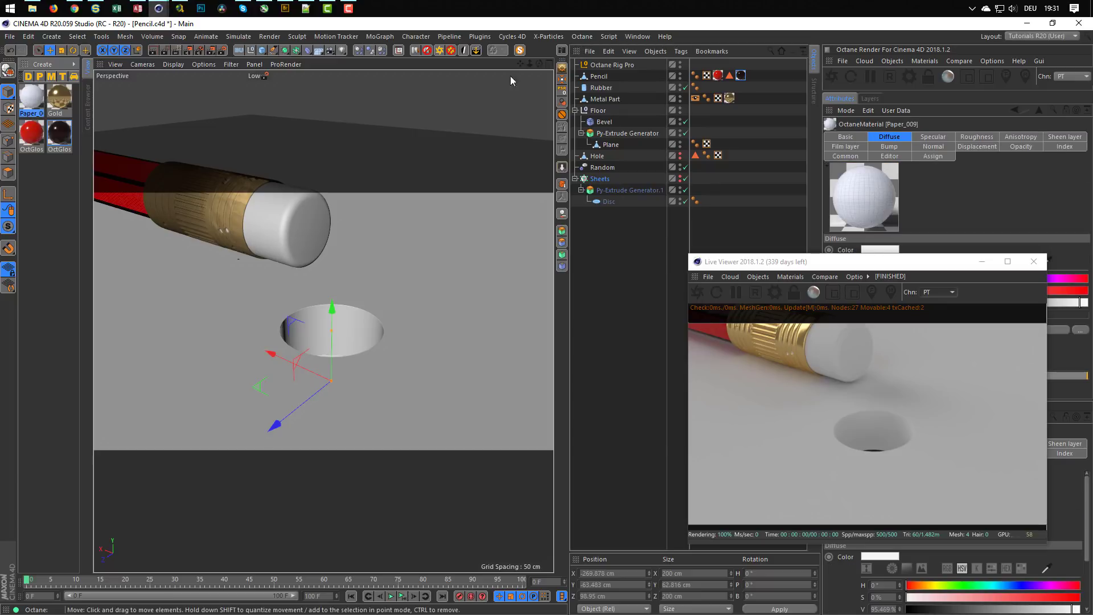
left_click(561, 50)
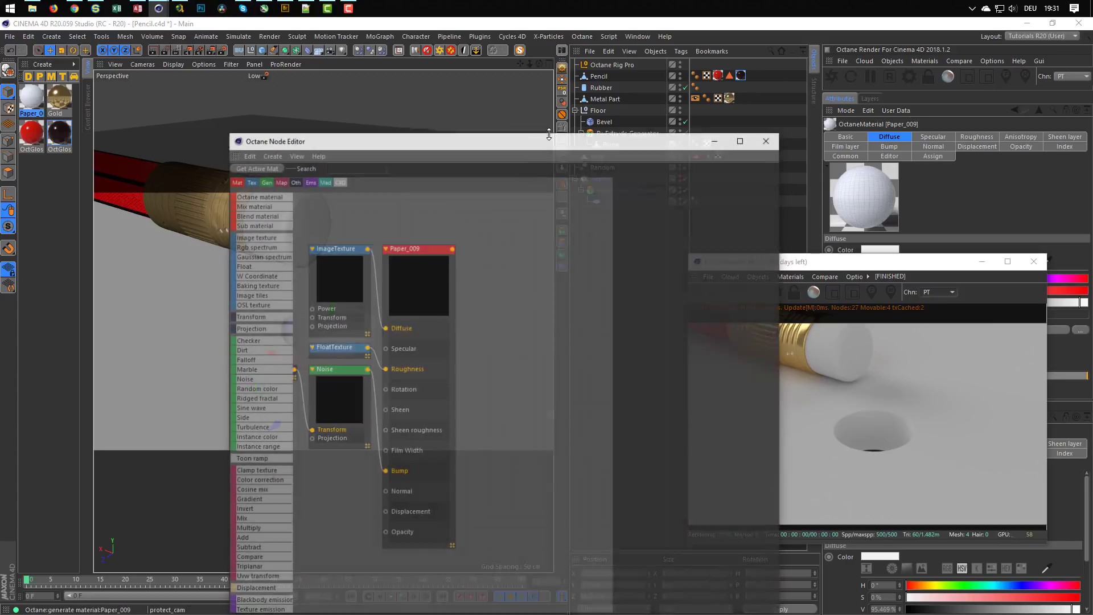
left_click_drag(449, 141, 358, 83)
middle_click_drag(329, 206, 442, 186)
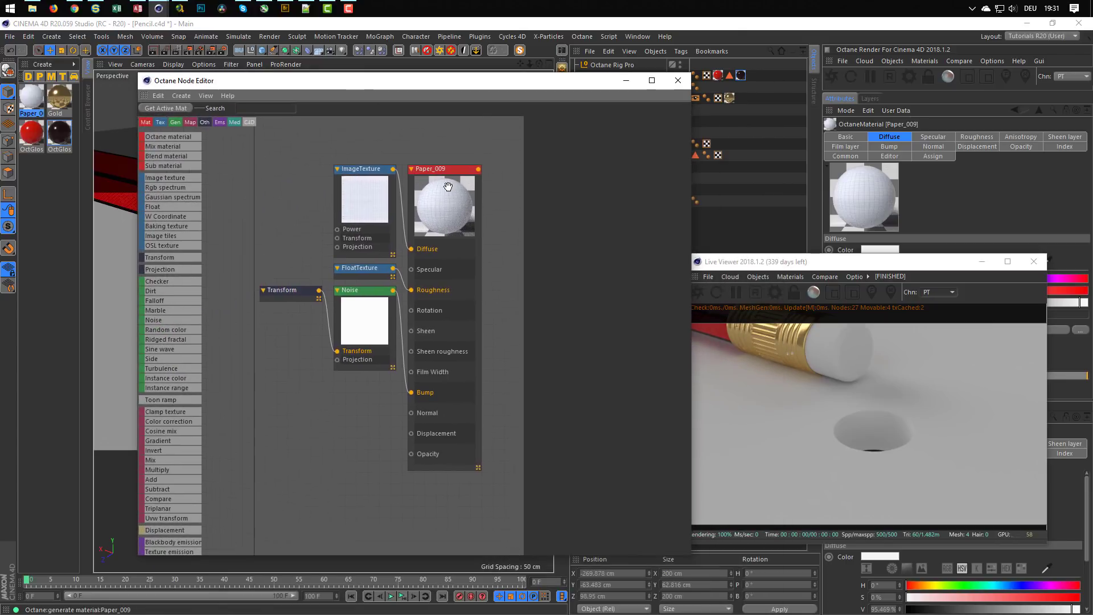
left_click_drag(288, 297, 241, 399)
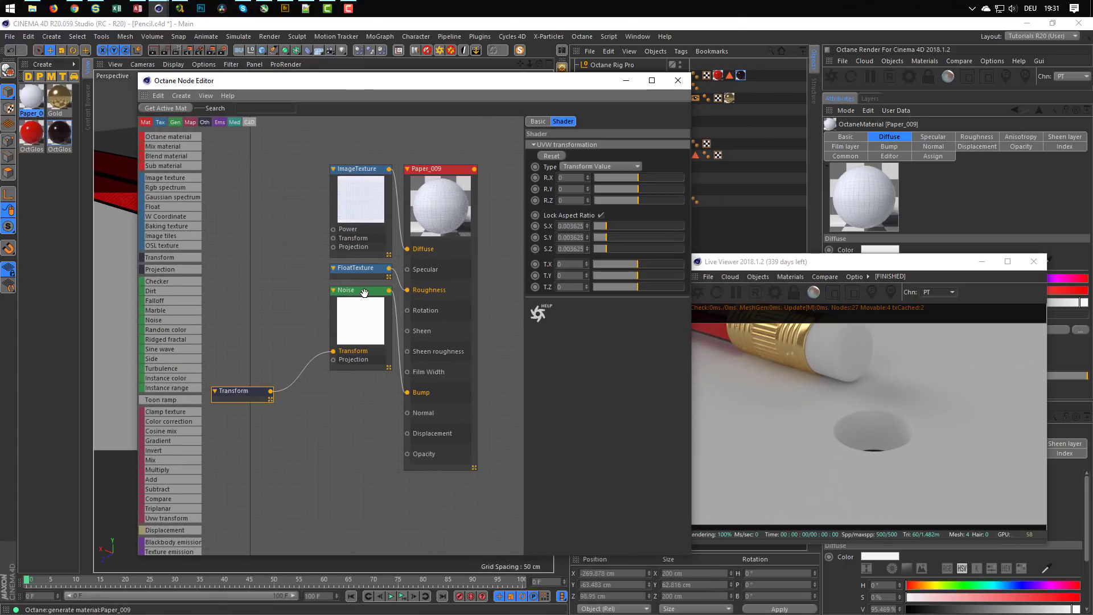
left_click_drag(362, 290, 340, 373)
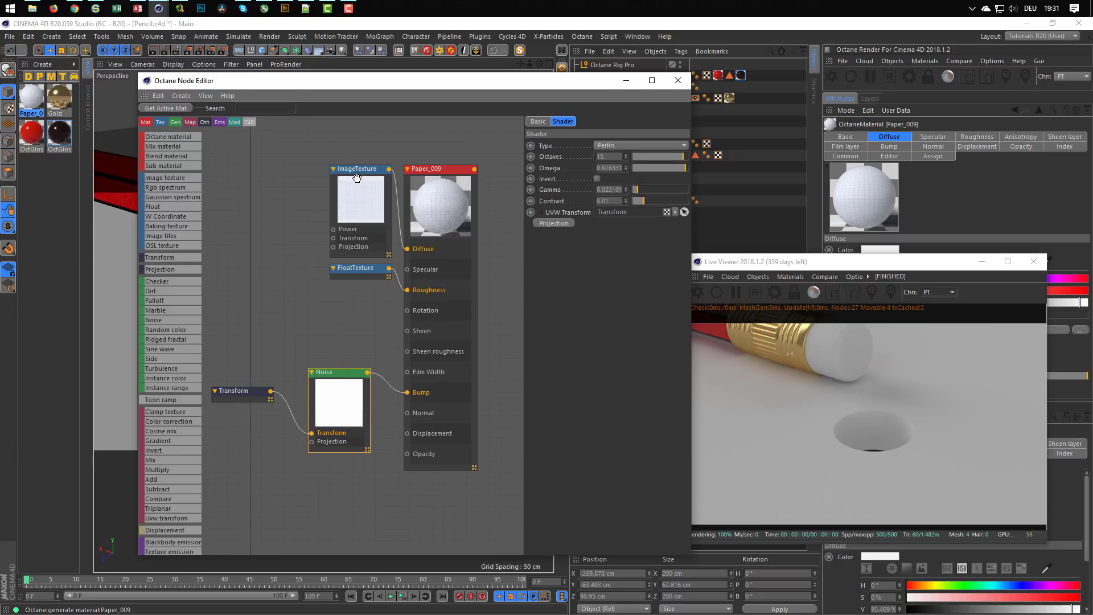
left_click_drag(356, 180, 318, 174)
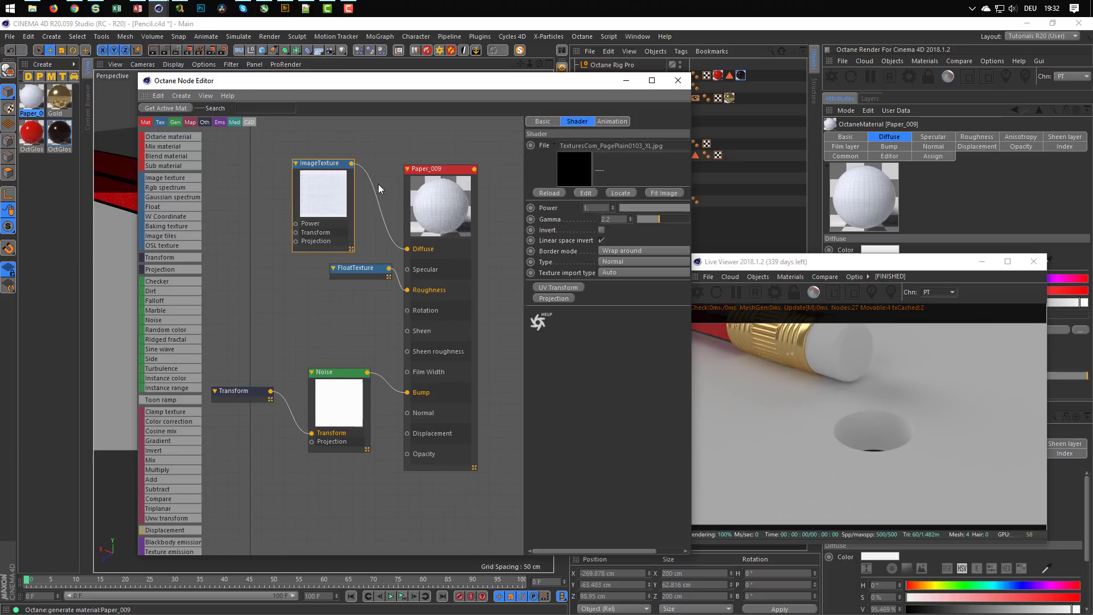
Step: Inspect Paper_009's source image, roughness FloatTexture and noise Transform settings, then close the Node Editor
left_click(586, 193)
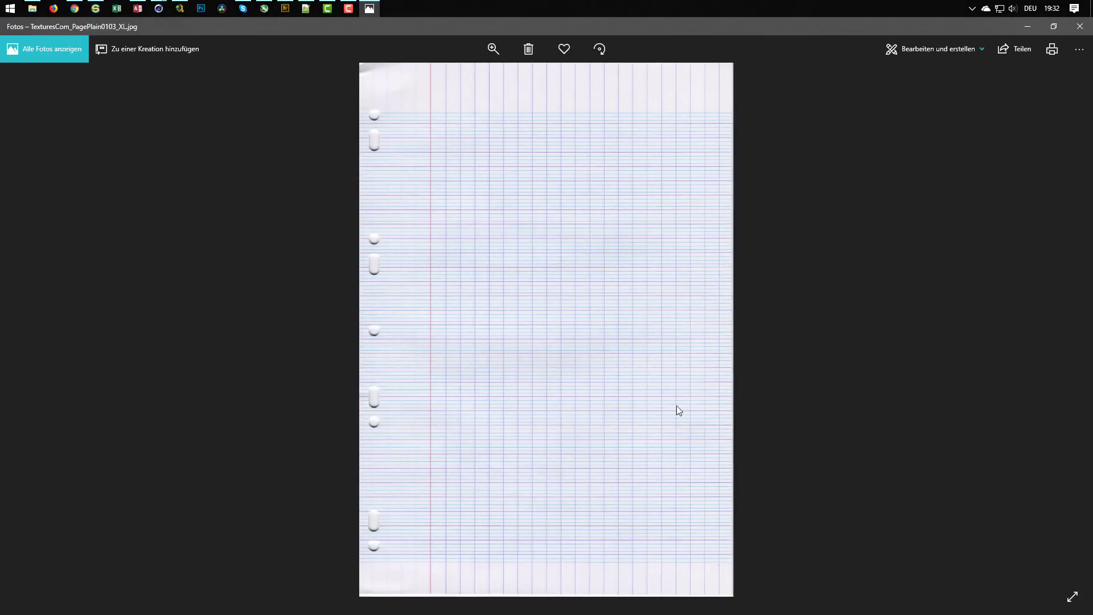
left_click(1080, 30)
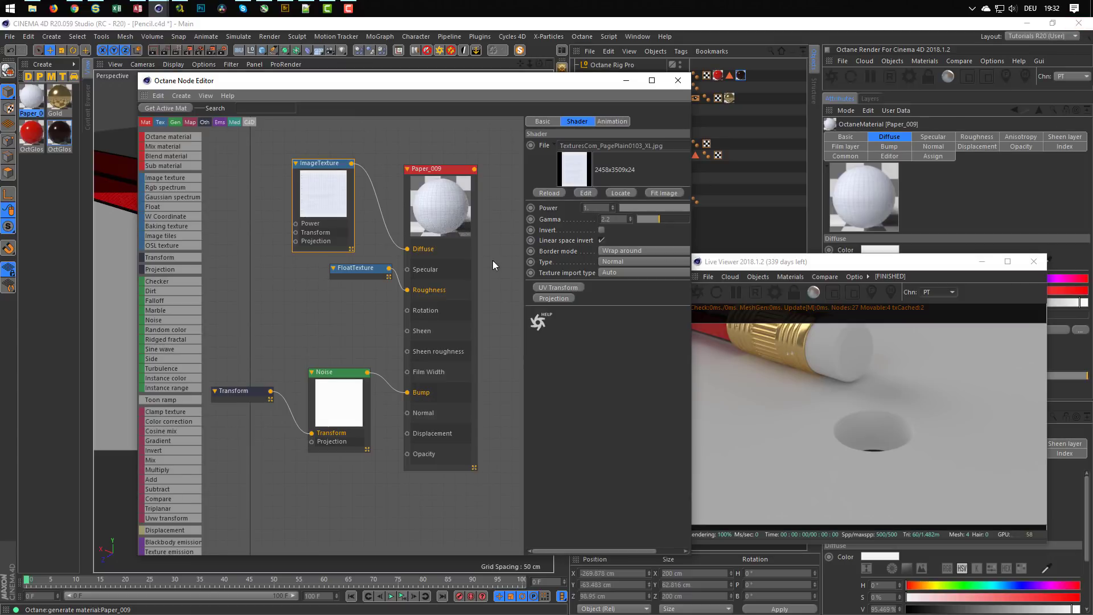
left_click_drag(369, 273, 362, 293)
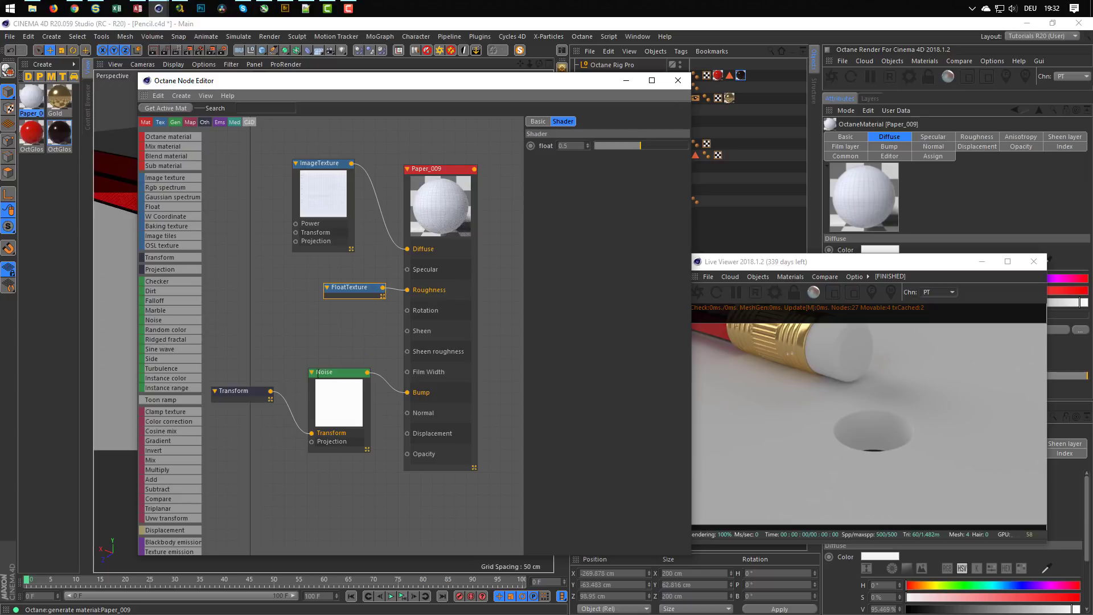
left_click(242, 393)
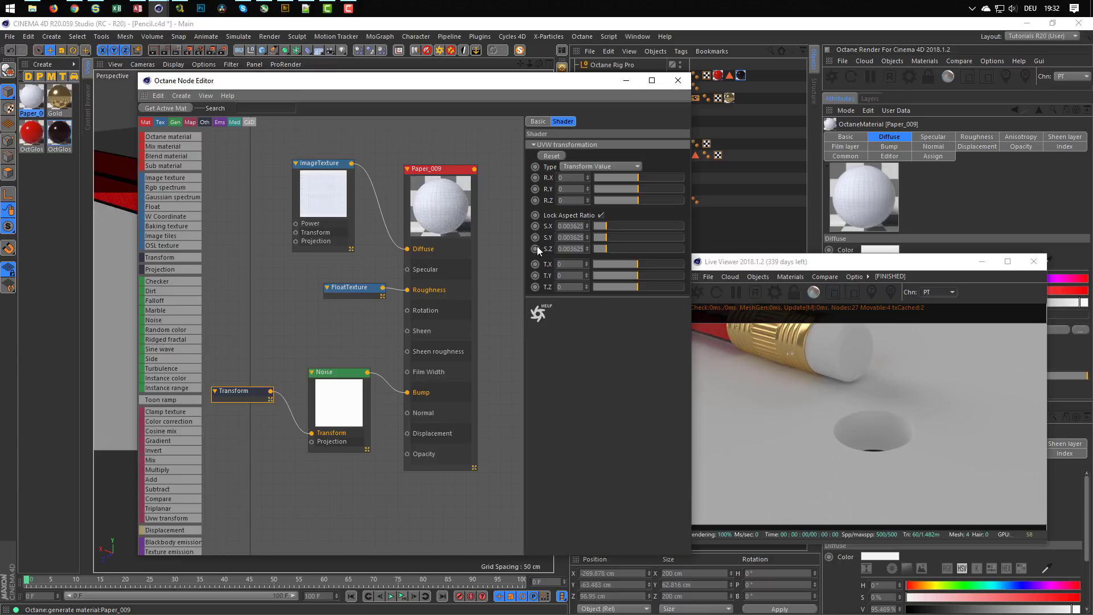
left_click(677, 80)
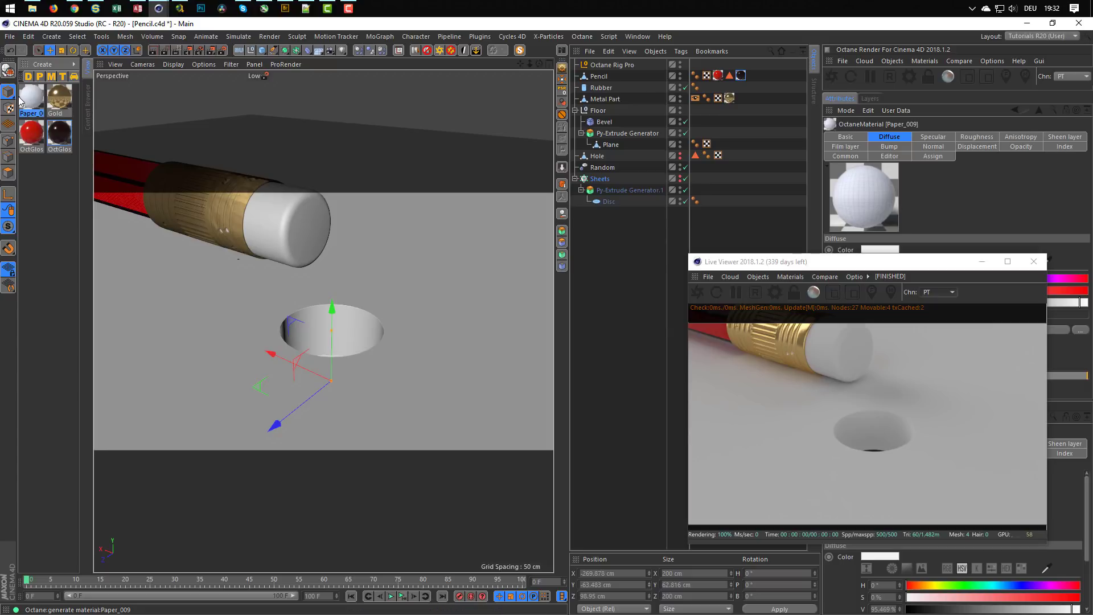
Step: Apply the Paper_009 material to the Py-Extrude Generator inside the Floor object
left_click(609, 135)
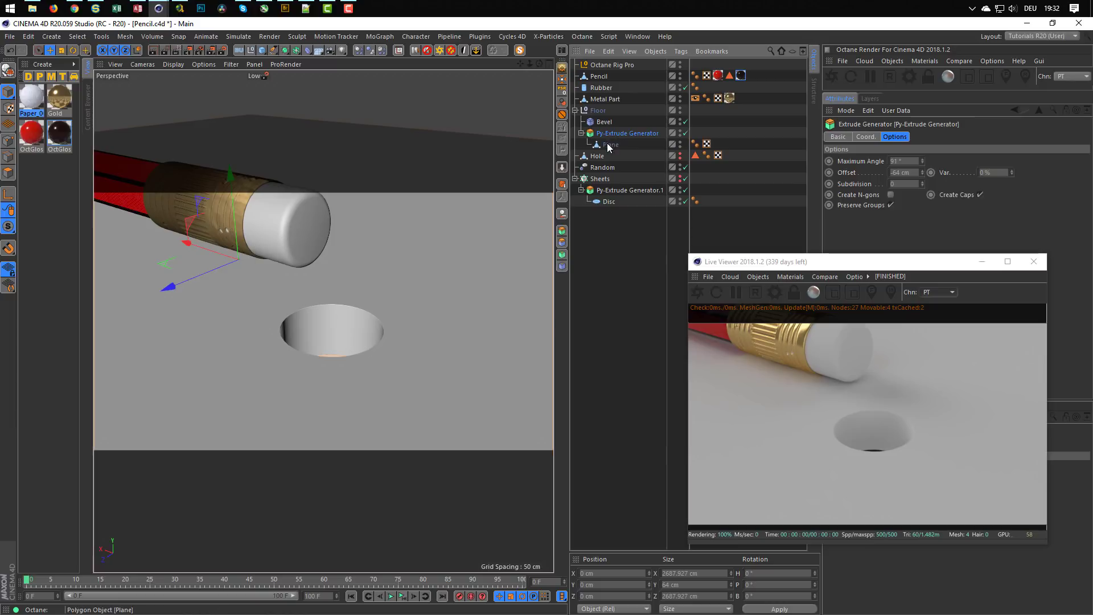
left_click_drag(30, 101, 644, 132)
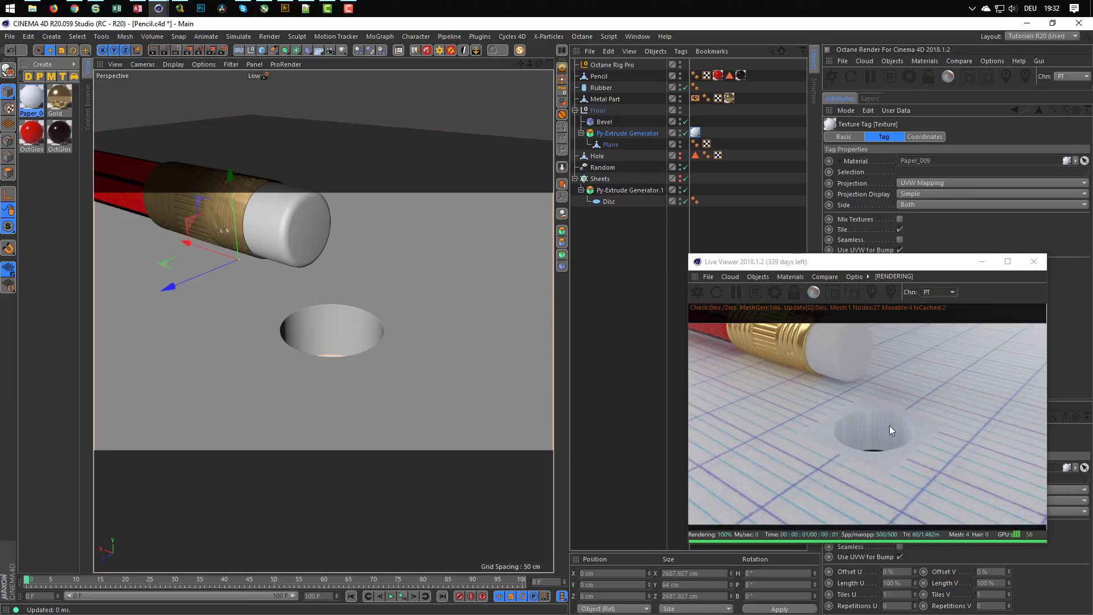
left_click_drag(850, 267, 390, 267)
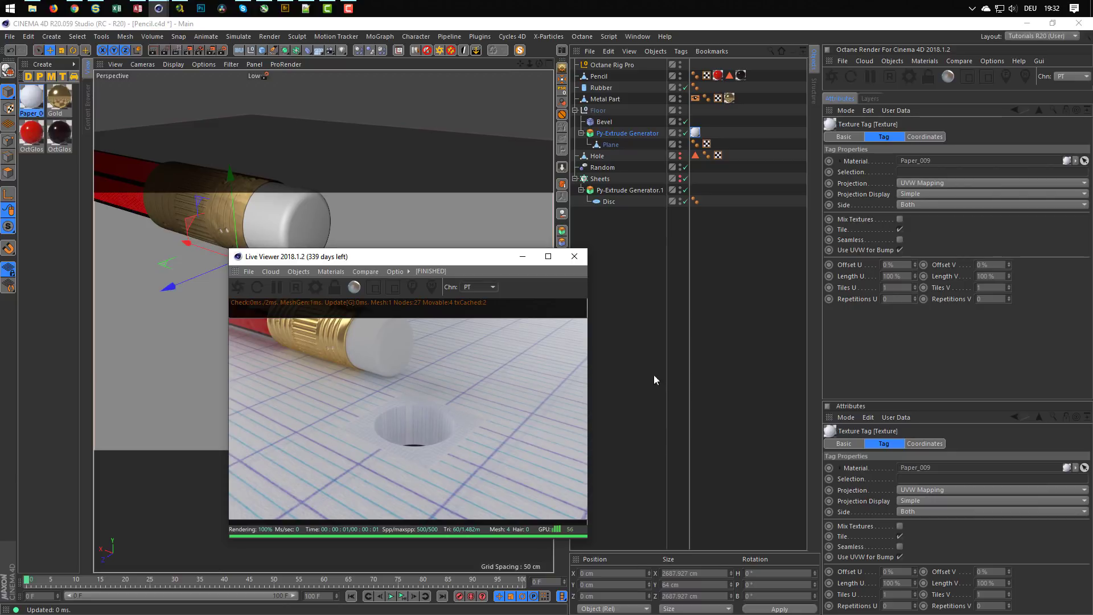
Step: Try Cubic projection on the floor generator's Paper_009 texture tag
left_click(696, 136)
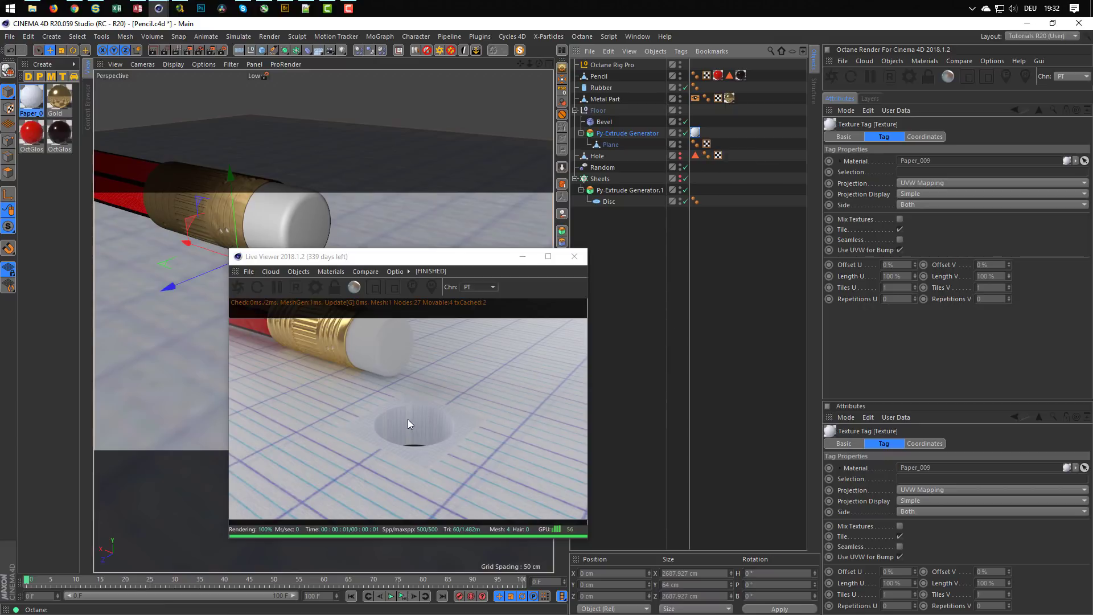
left_click(922, 185)
left_click(923, 225)
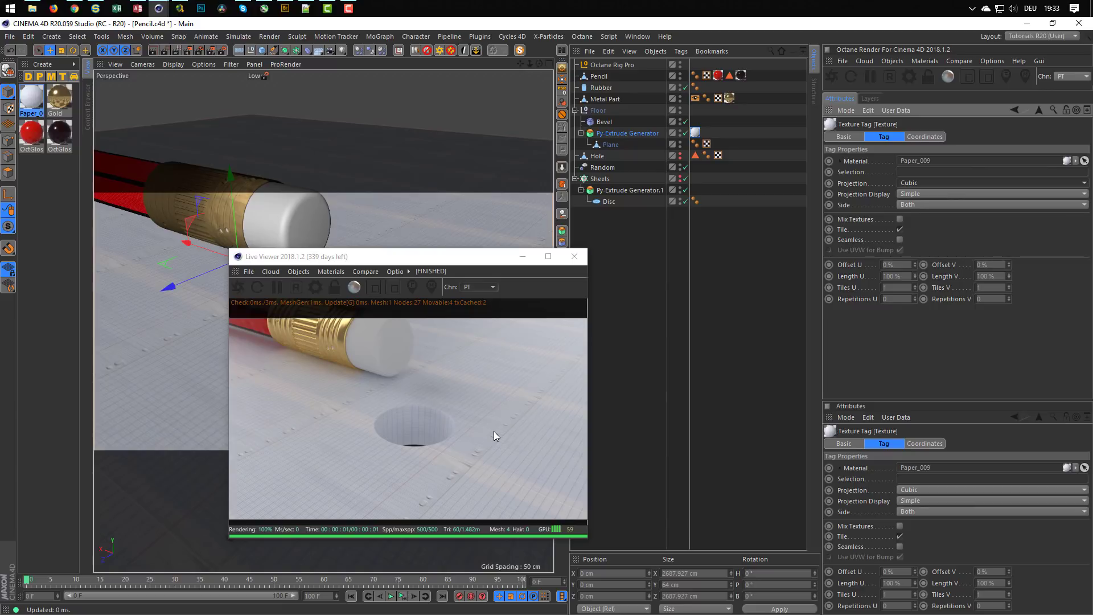
left_click_drag(491, 263, 784, 272)
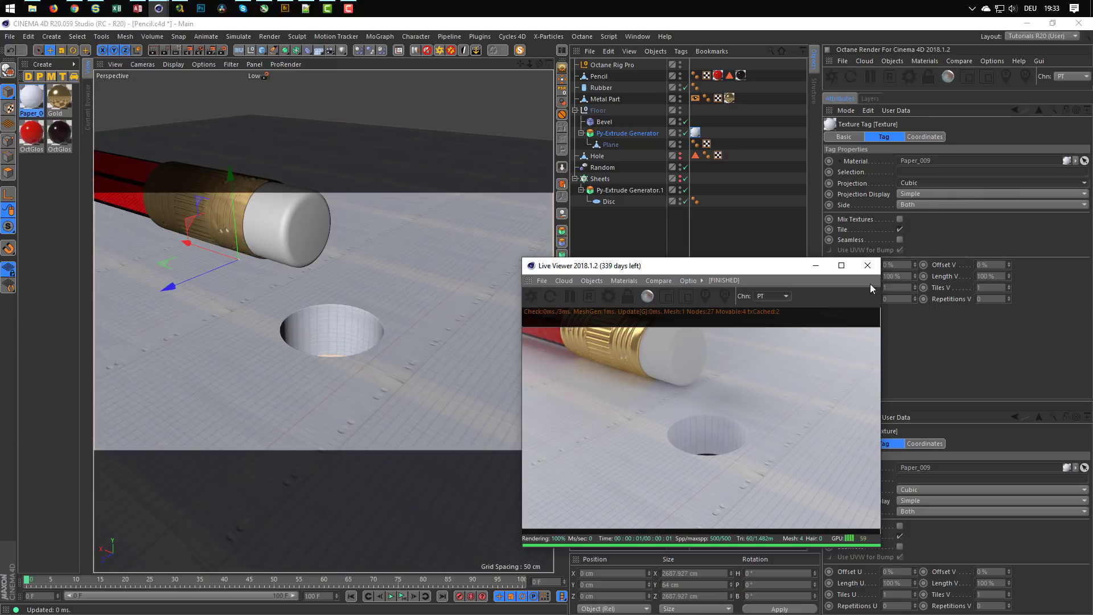
Step: Set the projection of the floor's Paper_009 texture tag to Flat
left_click(926, 182)
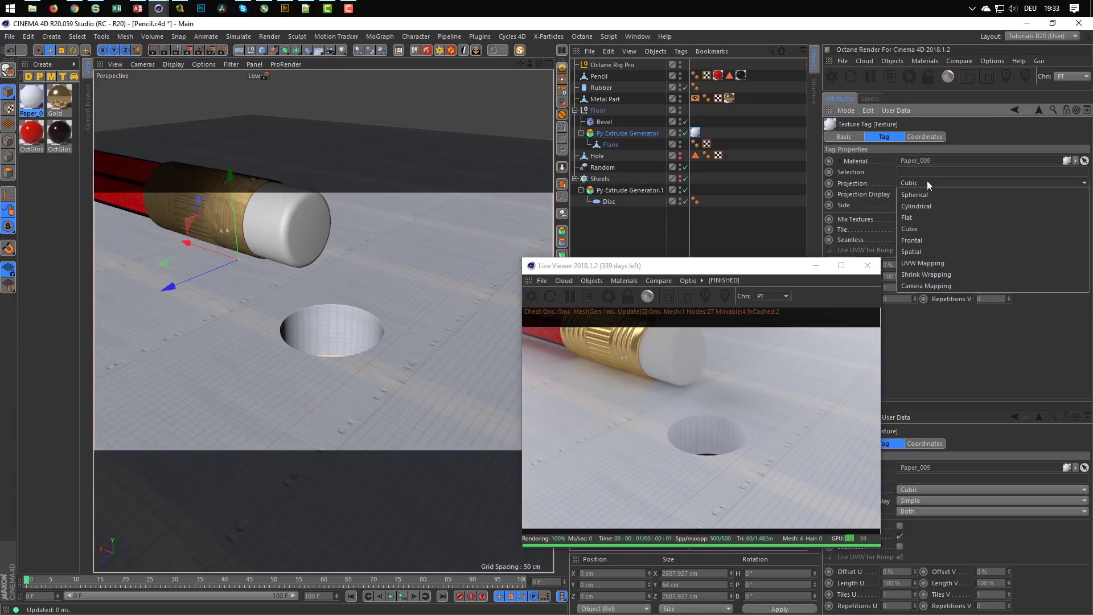
left_click(920, 219)
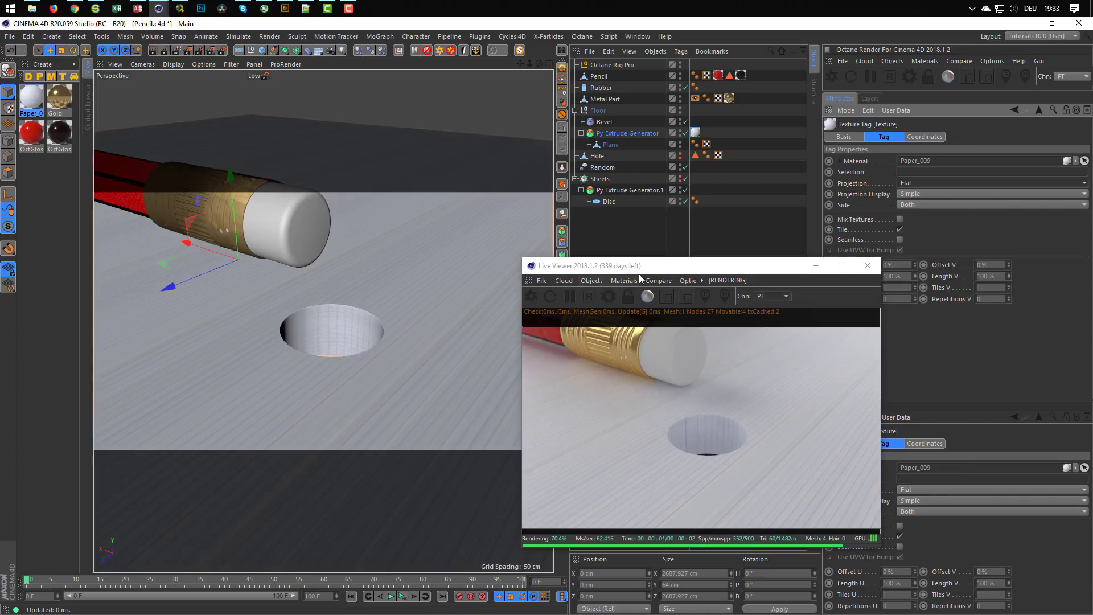
left_click_drag(639, 273, 713, 283)
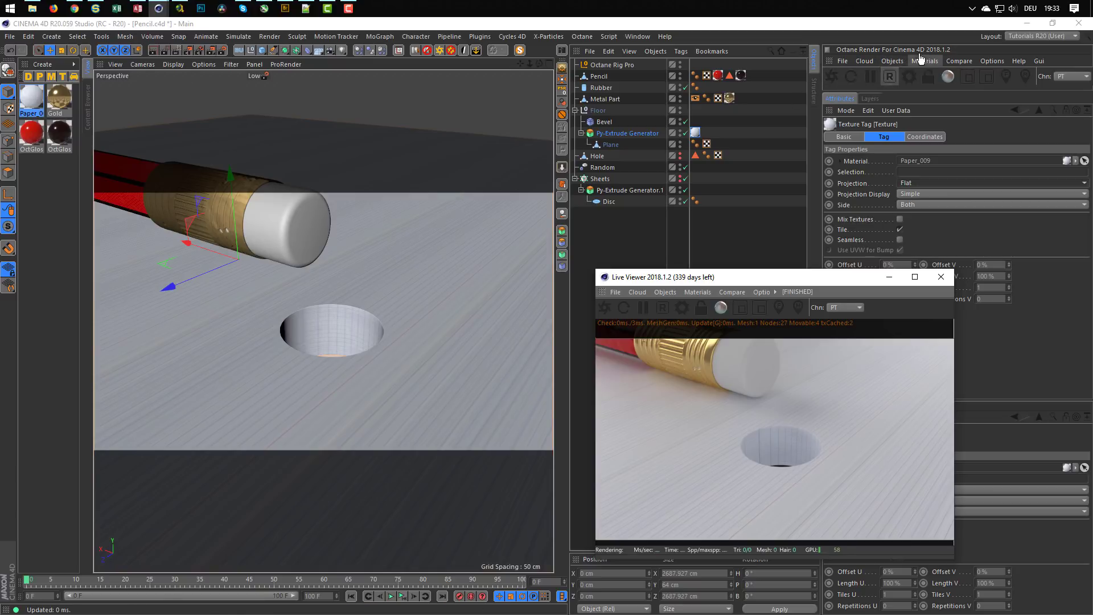
Step: Add an Octane camera to the scene from the current view
left_click(892, 59)
left_click(906, 71)
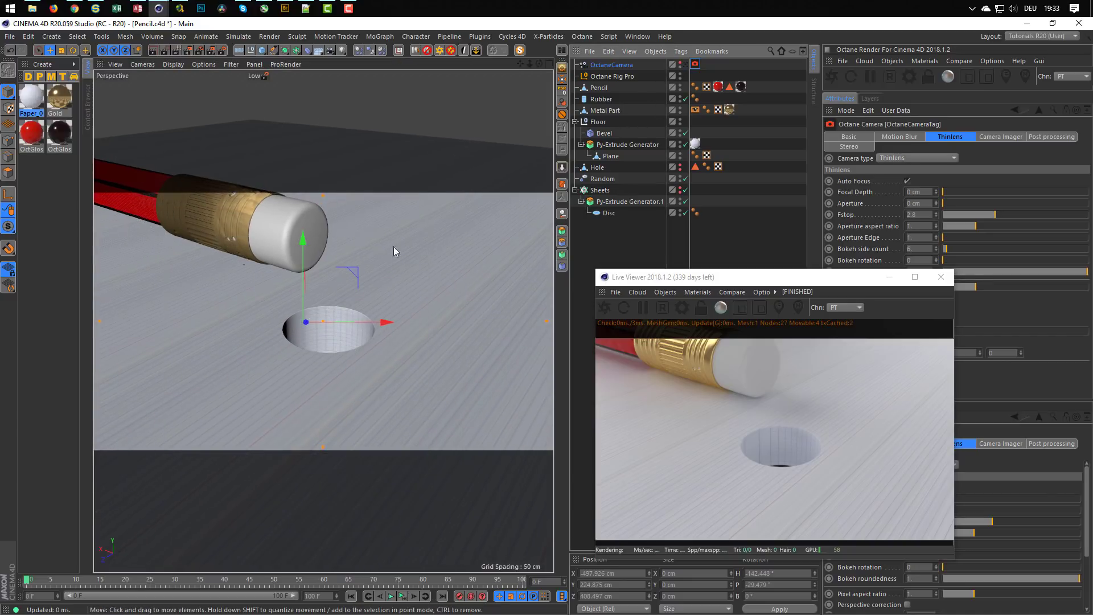
Step: Activate Texture mode for the floor's Paper_009 tag and set its projection display to Grid
left_click(624, 147)
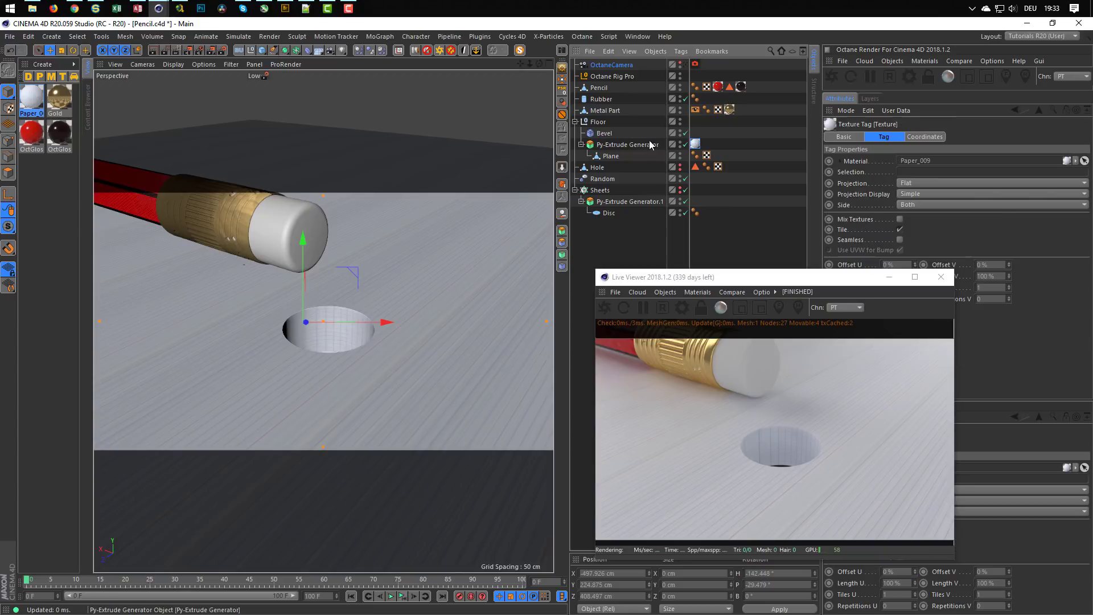
left_click(696, 145)
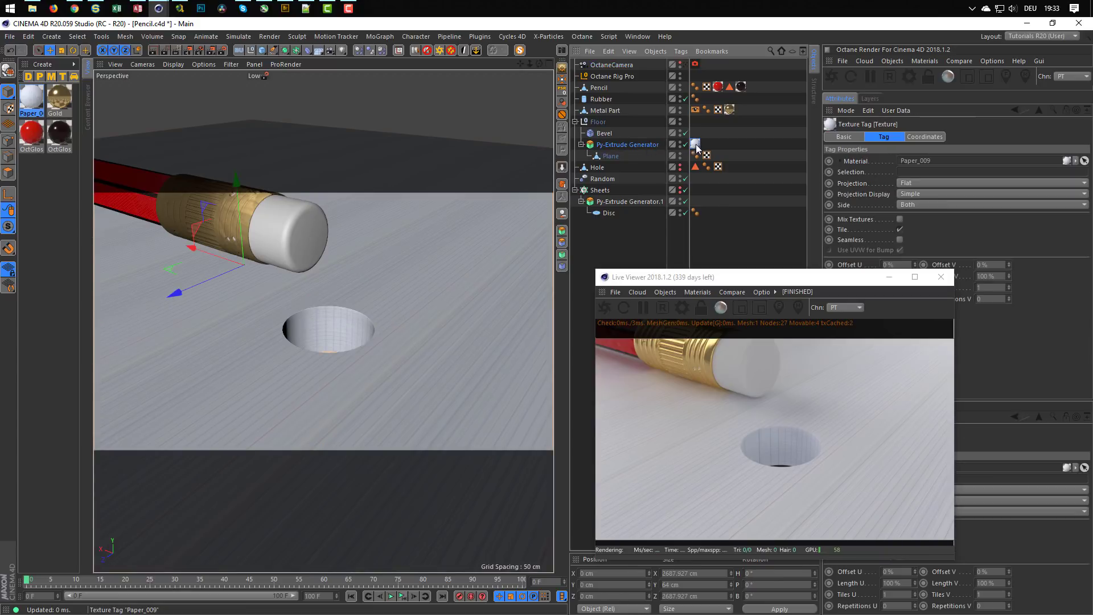
left_click(9, 109)
left_click_drag(272, 222, 264, 227, "alt")
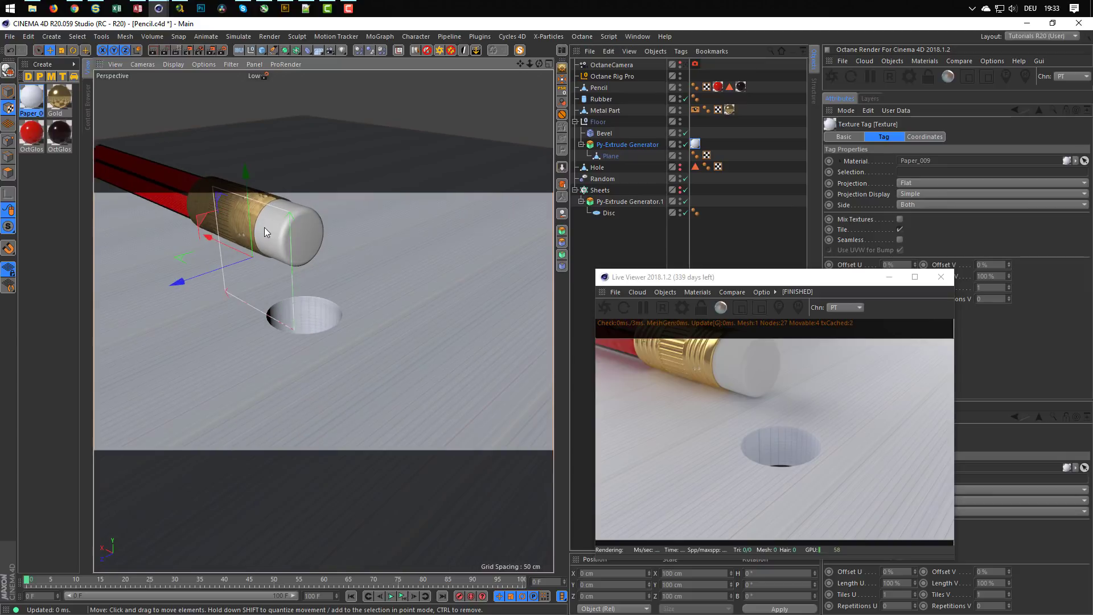
middle_click_drag(264, 228, 367, 235, "alt")
left_click_drag(368, 238, 379, 234, "alt")
middle_click_drag(379, 234, 344, 237, "alt")
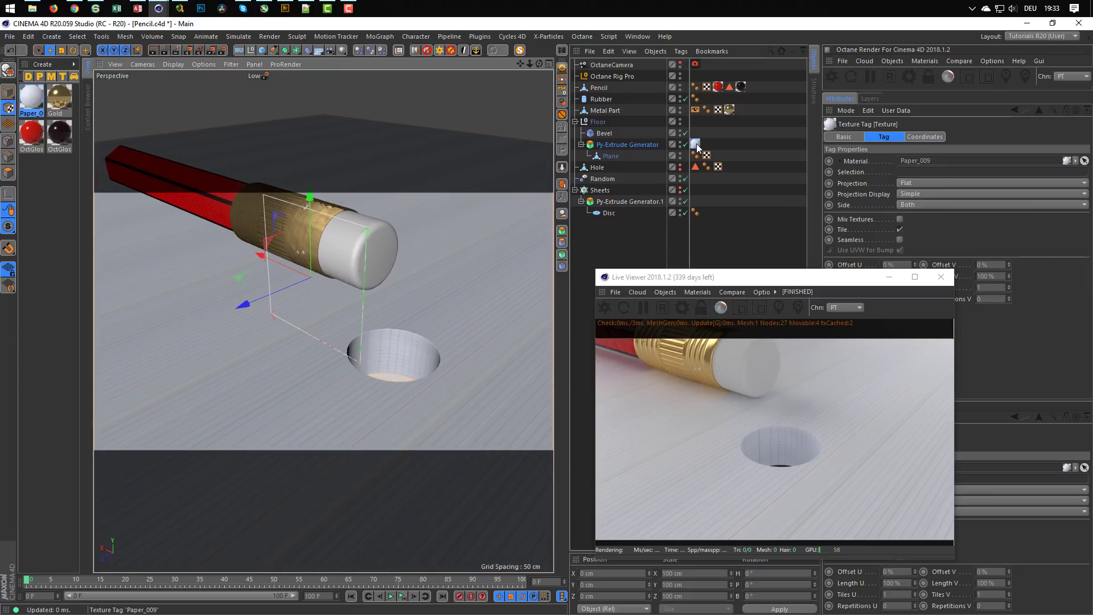
left_click(915, 194)
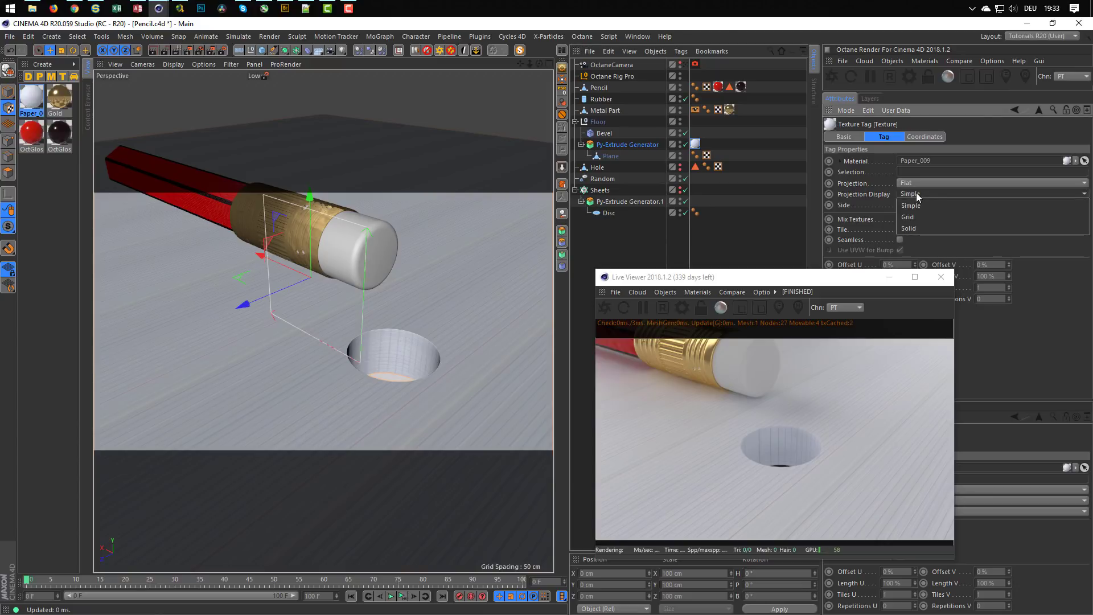
left_click(928, 217)
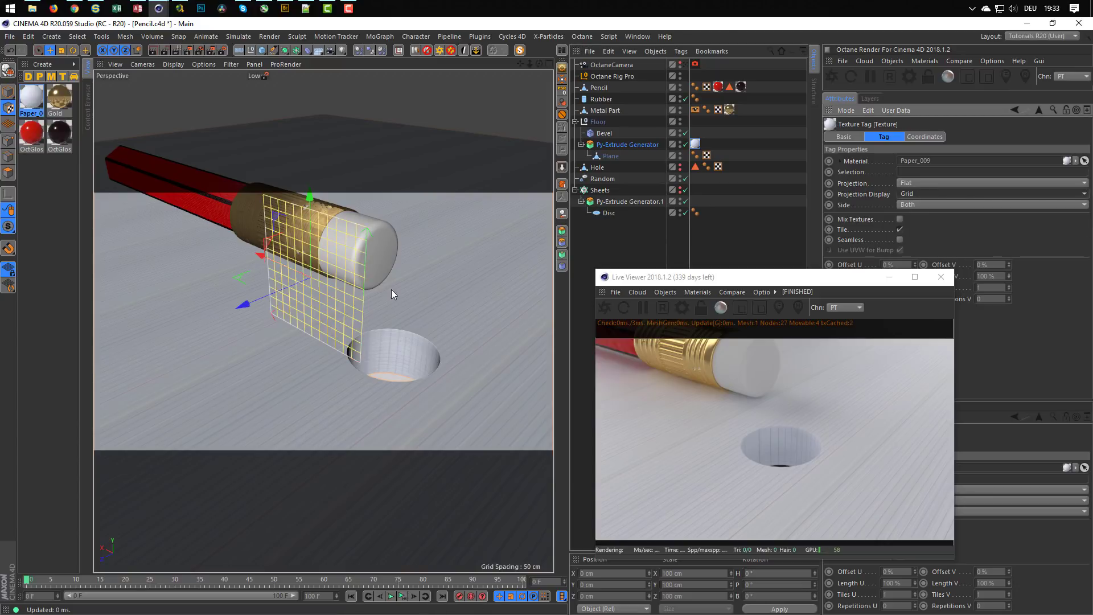
Step: Rotate the floor's flat texture projection to a pitch of 90° so it lies parallel to the floor
left_click(10, 109)
key("r")
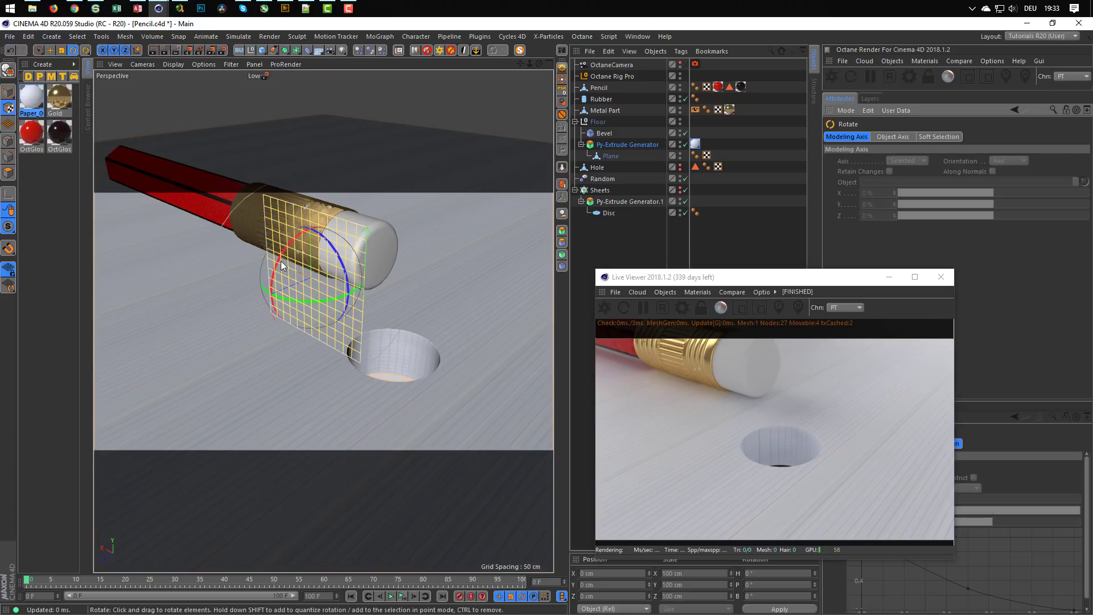
left_click_drag(281, 265, 333, 241)
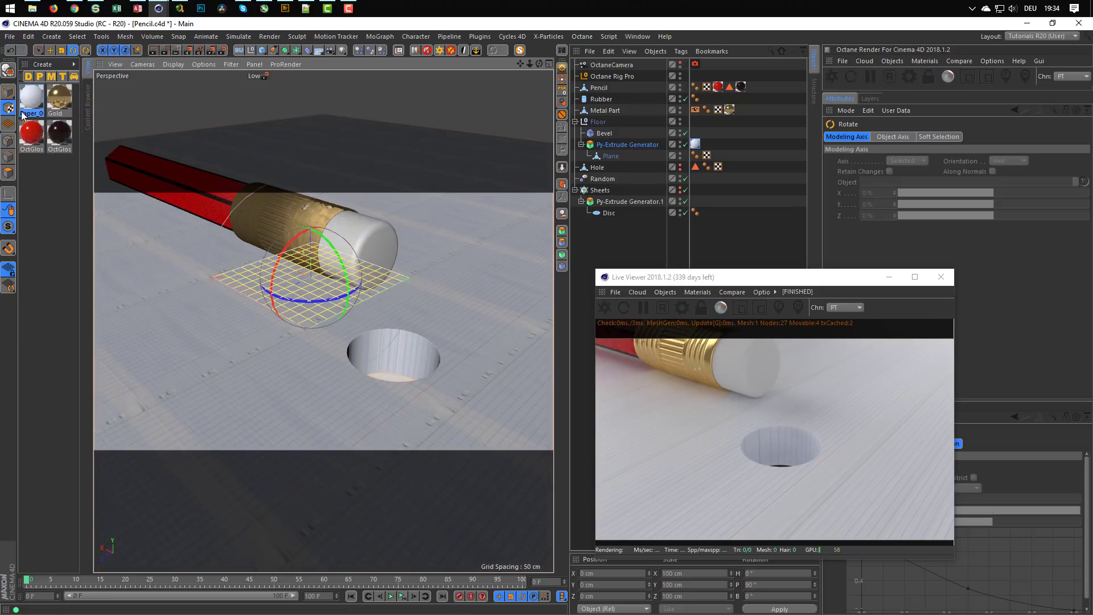
Step: Scale the floor's texture projection uniformly to about 1459 cm, refreshing the live render to judge the paper lines
right_click_drag(455, 352, 484, 340, "alt")
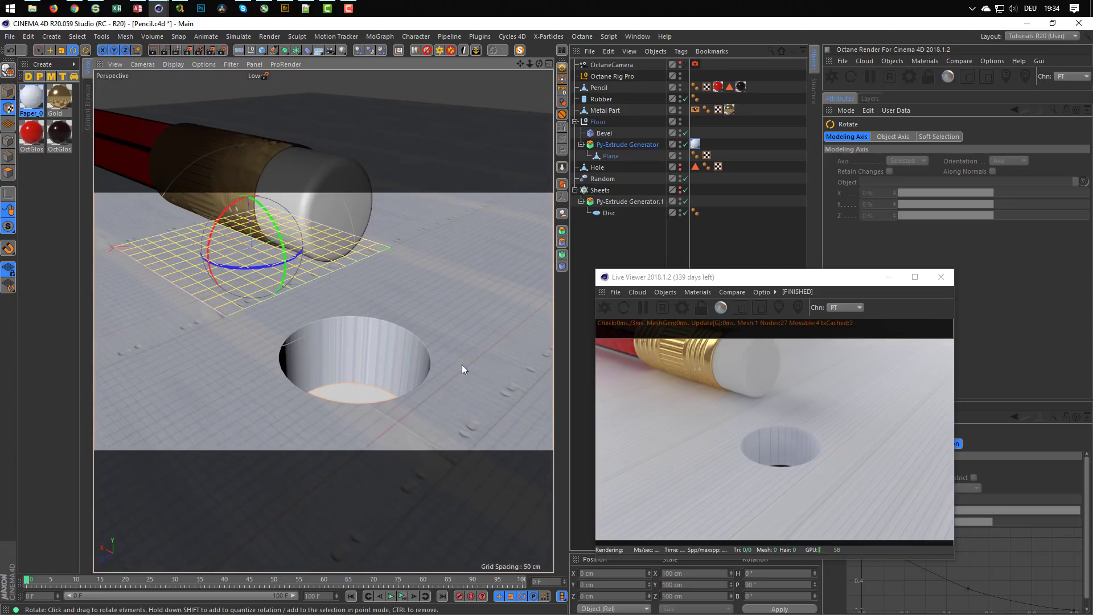
key("t")
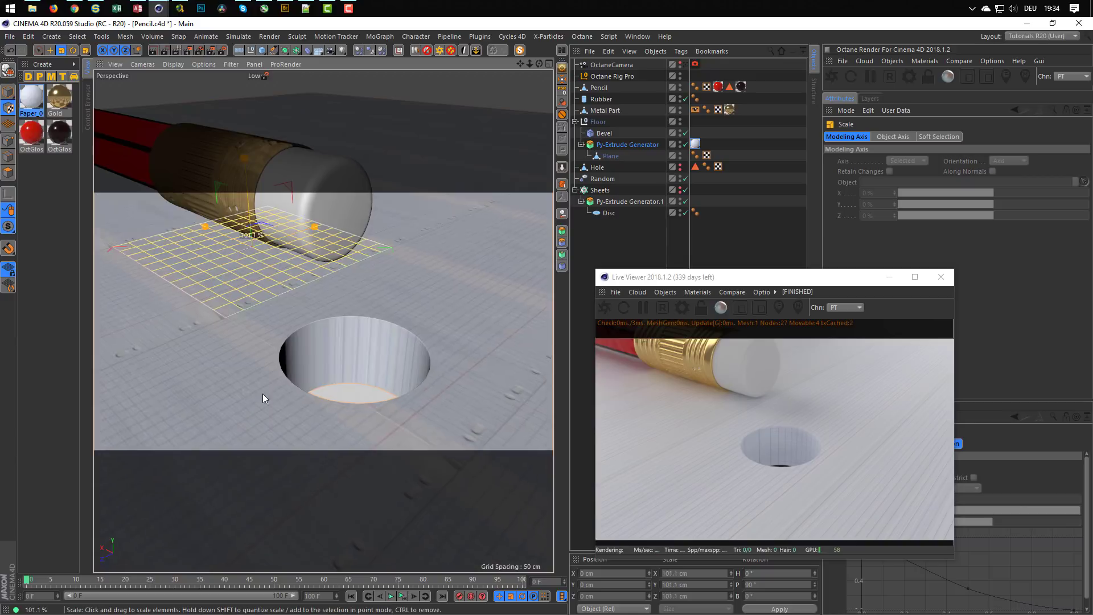
left_click_drag(261, 393, 697, 354)
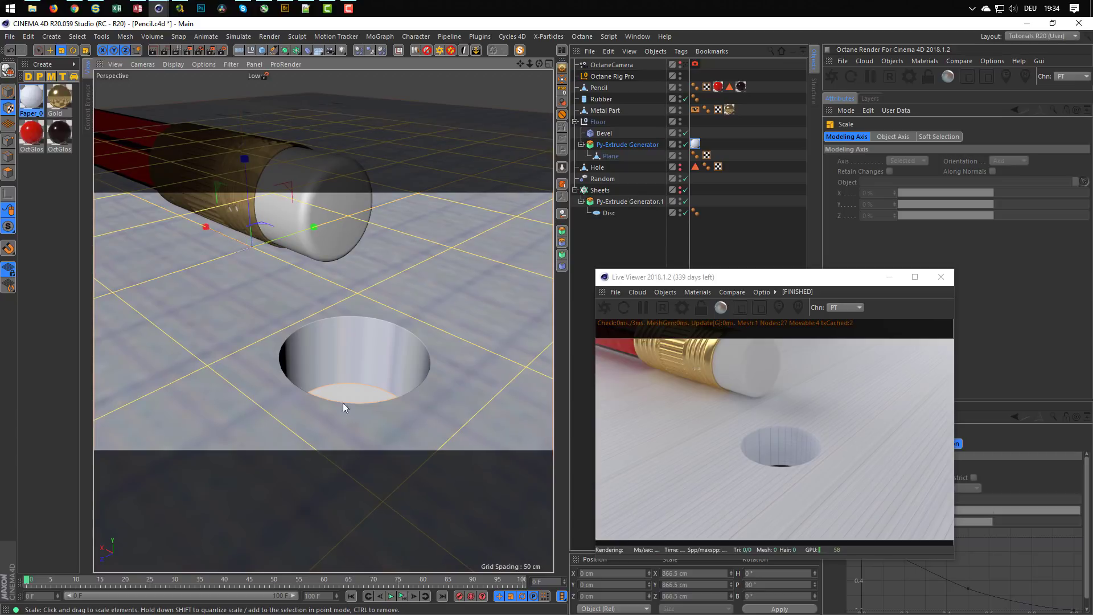
left_click(607, 307)
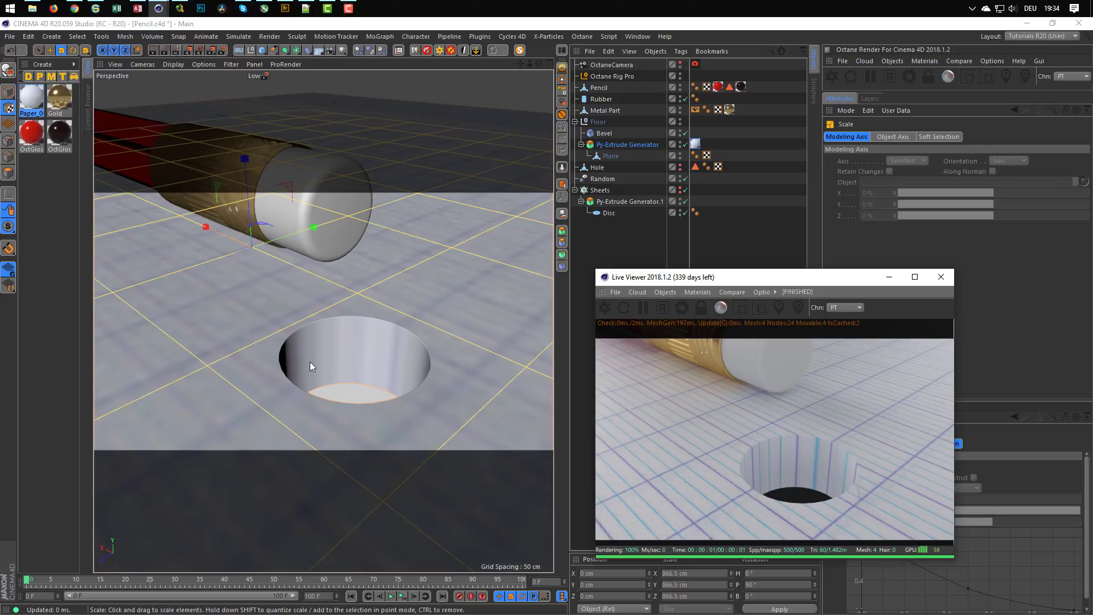
left_click_drag(310, 309, 756, 314)
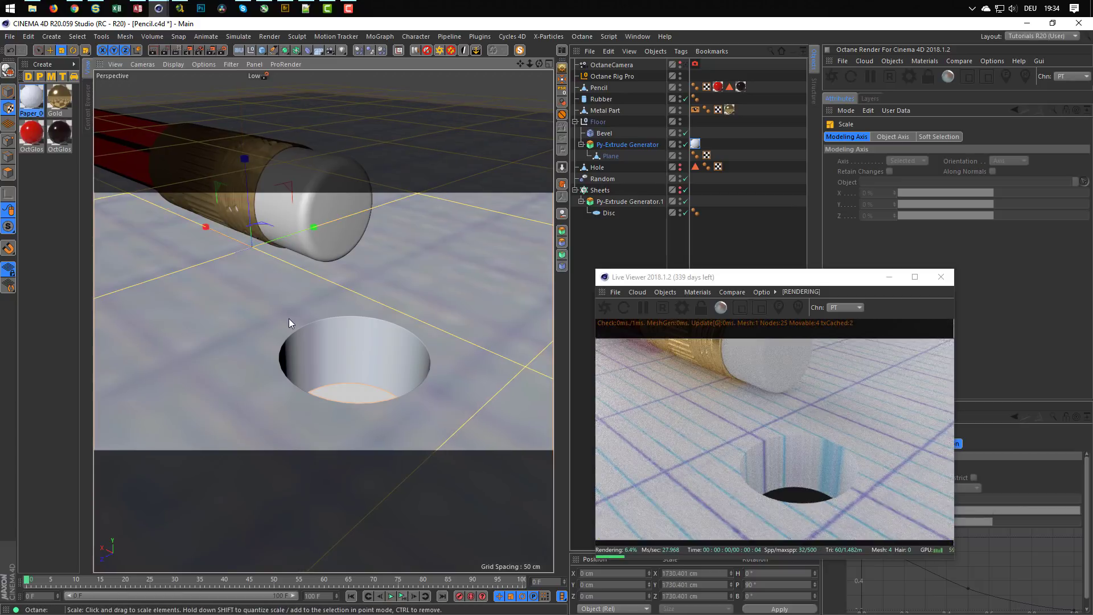
left_click_drag(264, 324, 196, 346)
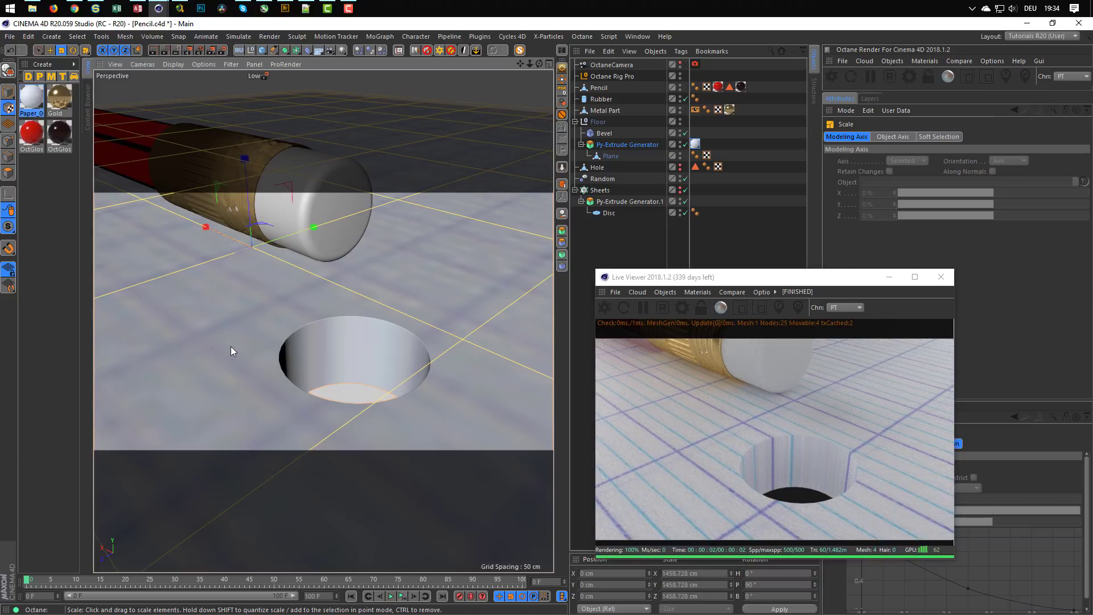
Step: Readjust the floor's texture projection scale uniformly to about 1360 cm and turn the Sheets cloner's visibility back on
left_click_drag(231, 346, 436, 333)
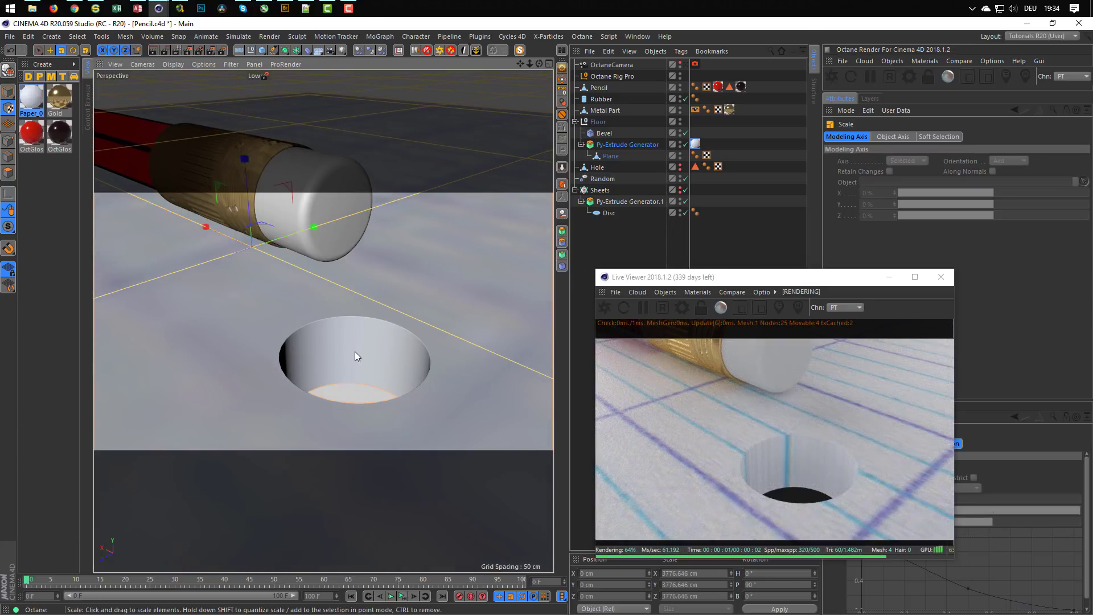
left_click_drag(356, 356, 271, 354)
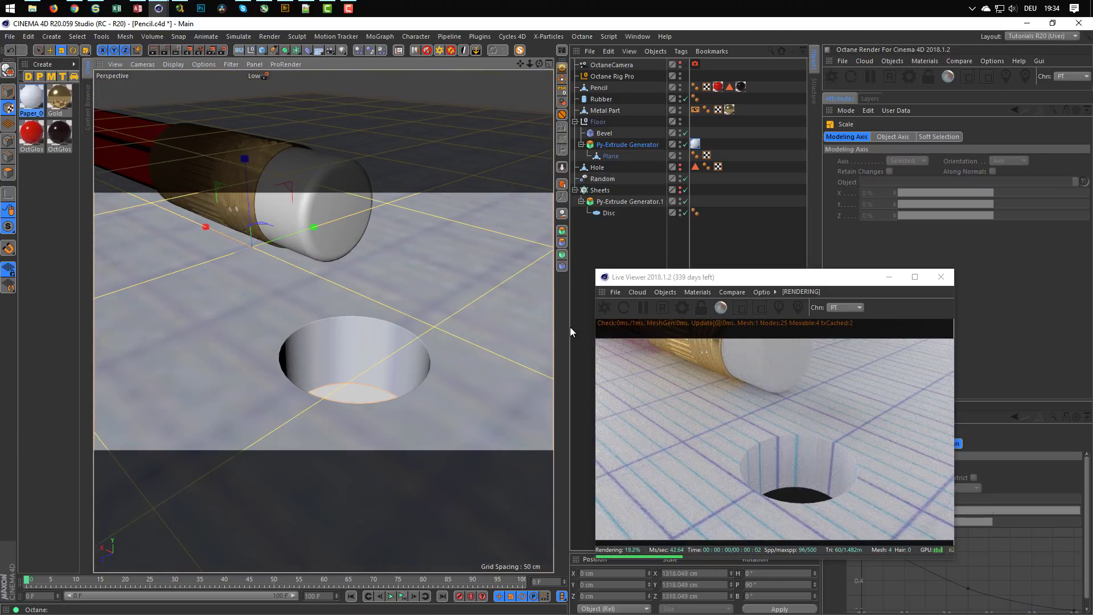
left_click_drag(439, 327, 452, 323)
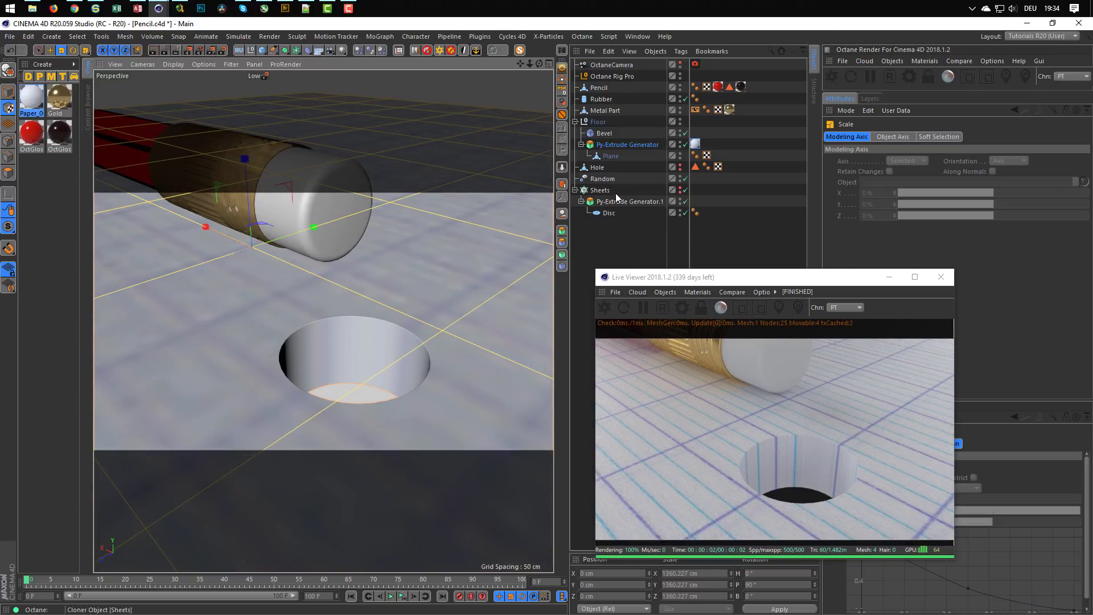
left_click(680, 192)
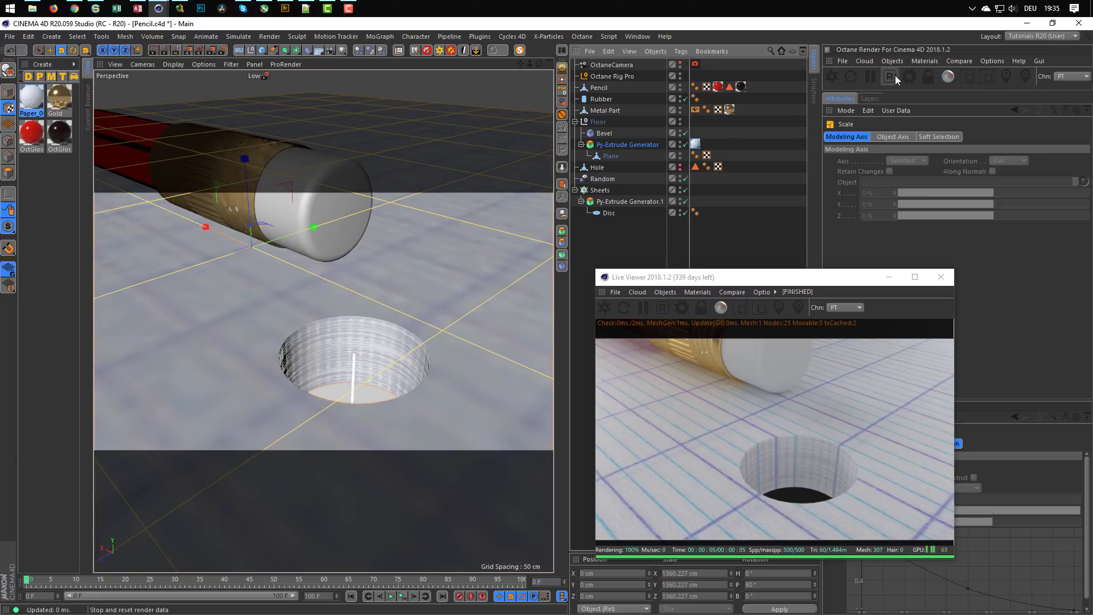
Step: Create a new Octane Glossy material and rename it Sheets
left_click(923, 61)
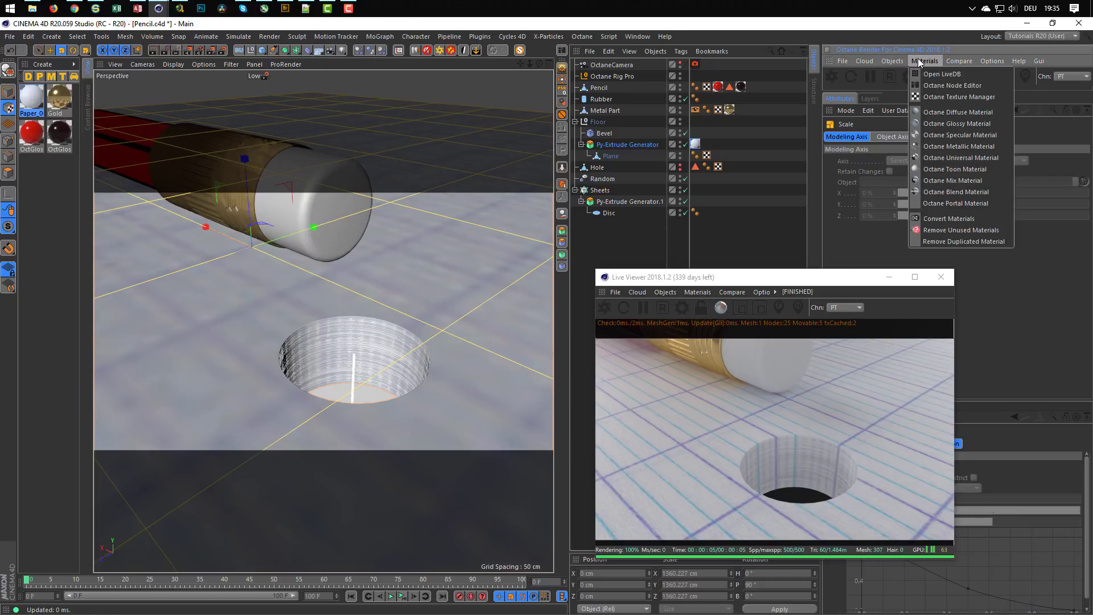
left_click(931, 123)
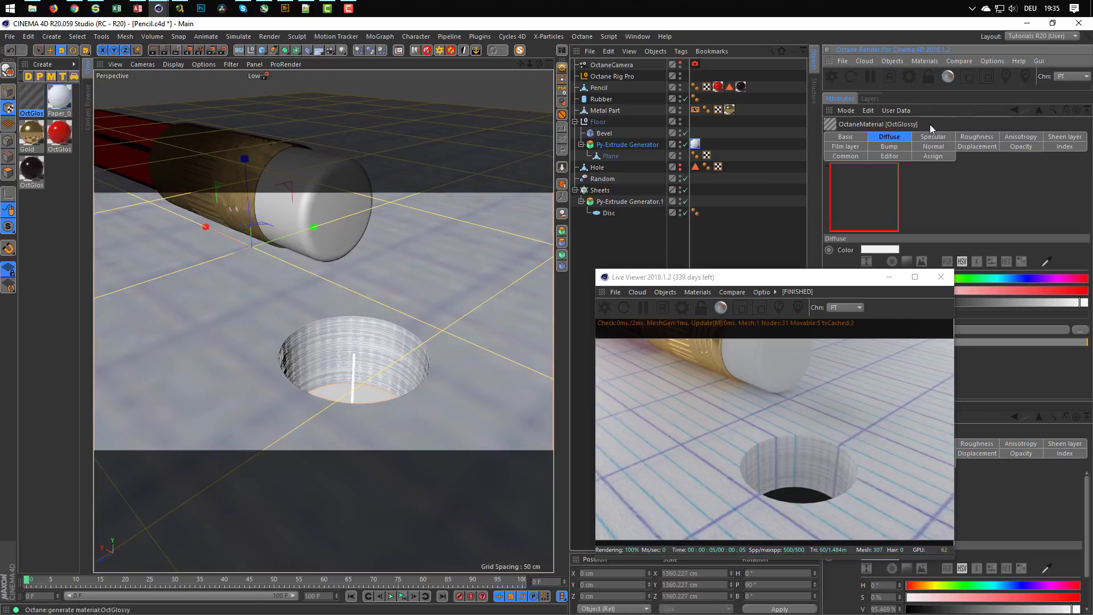
double_click(29, 100)
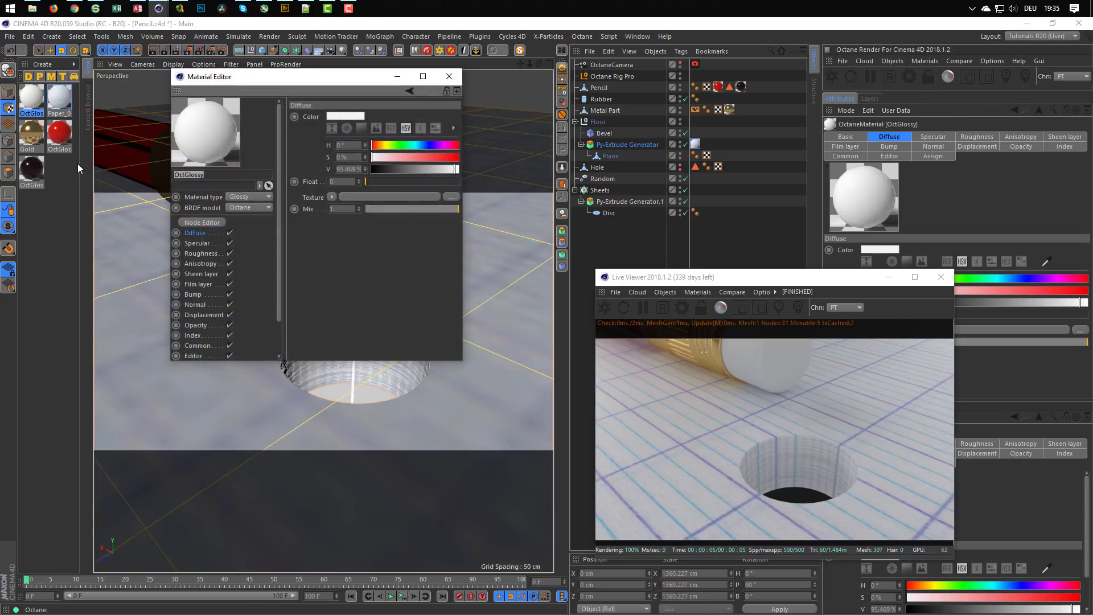
type("Sheets")
key("Return")
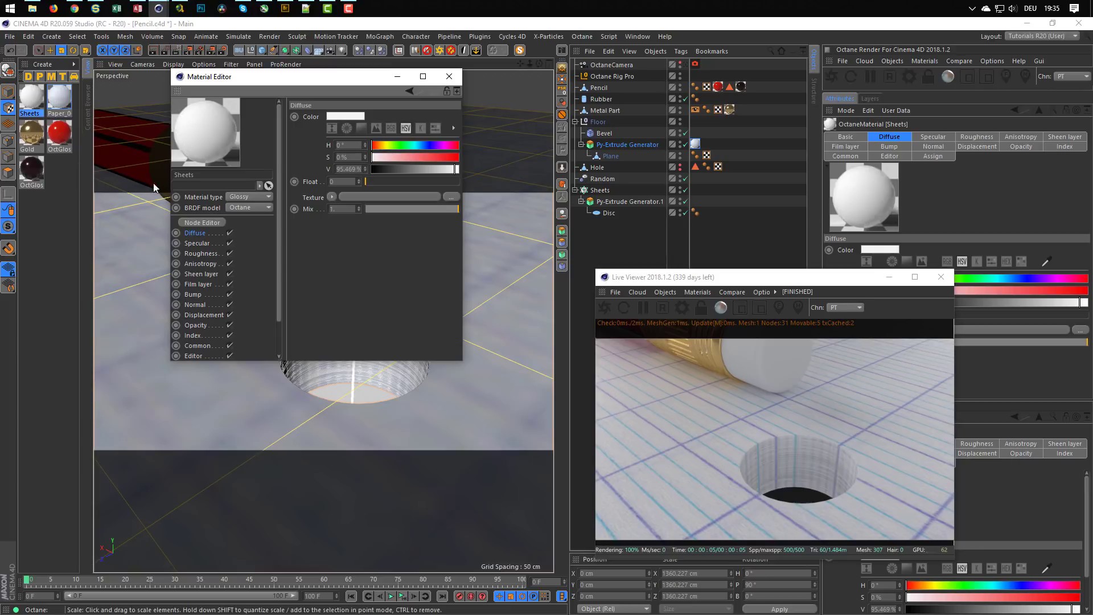
Step: Set the Sheets material's roughness float to about 0.08 and assign the material to the Sheets cloner
left_click(202, 253)
left_click(373, 181)
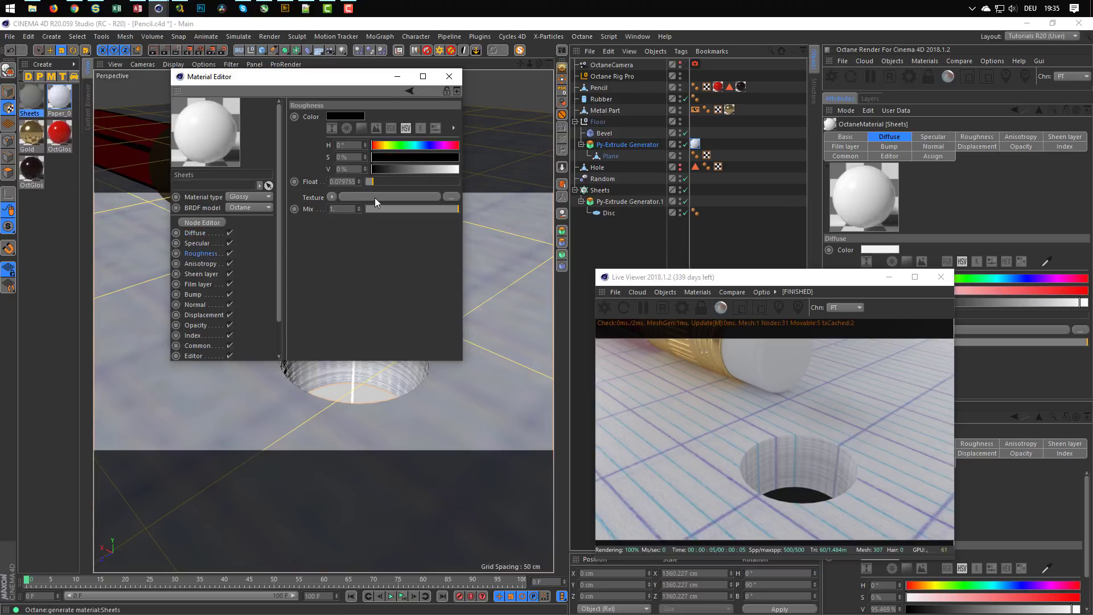
left_click_drag(35, 100, 620, 236)
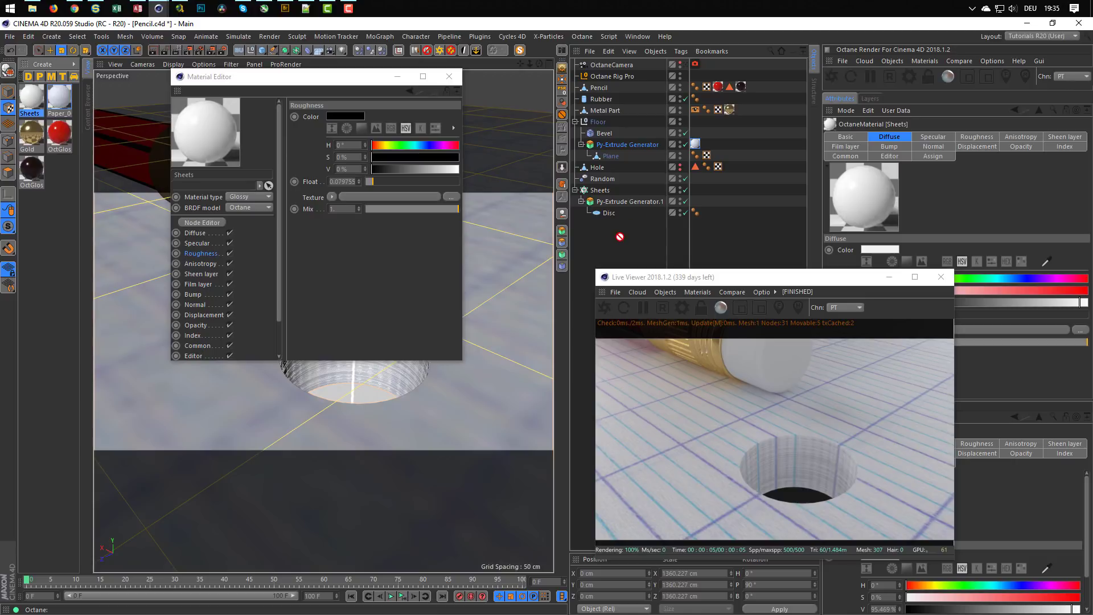
left_click_drag(600, 188, 600, 189)
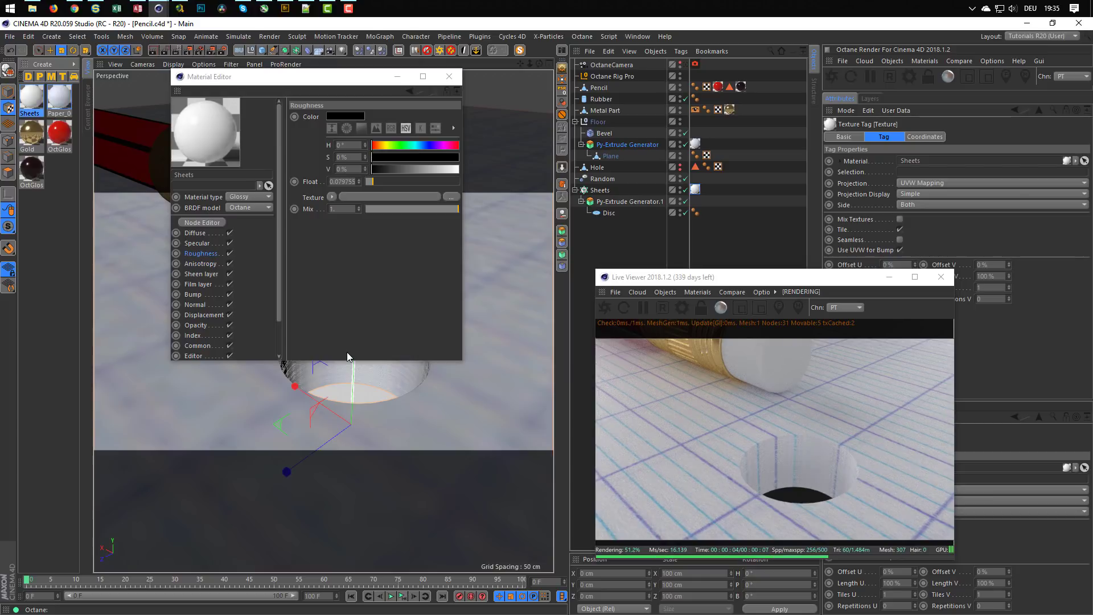
left_click(449, 77)
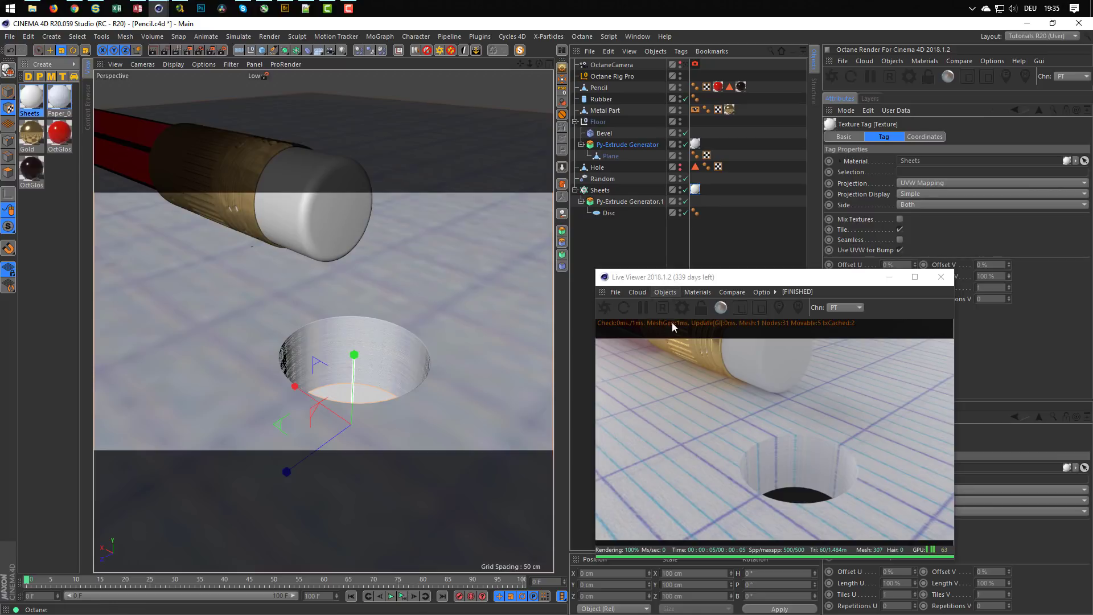
Step: Close the Live Viewer and hide the Floor and Sheets objects so that the Hole object's cylinder wall can be worked on
left_click(662, 308)
left_click(941, 276)
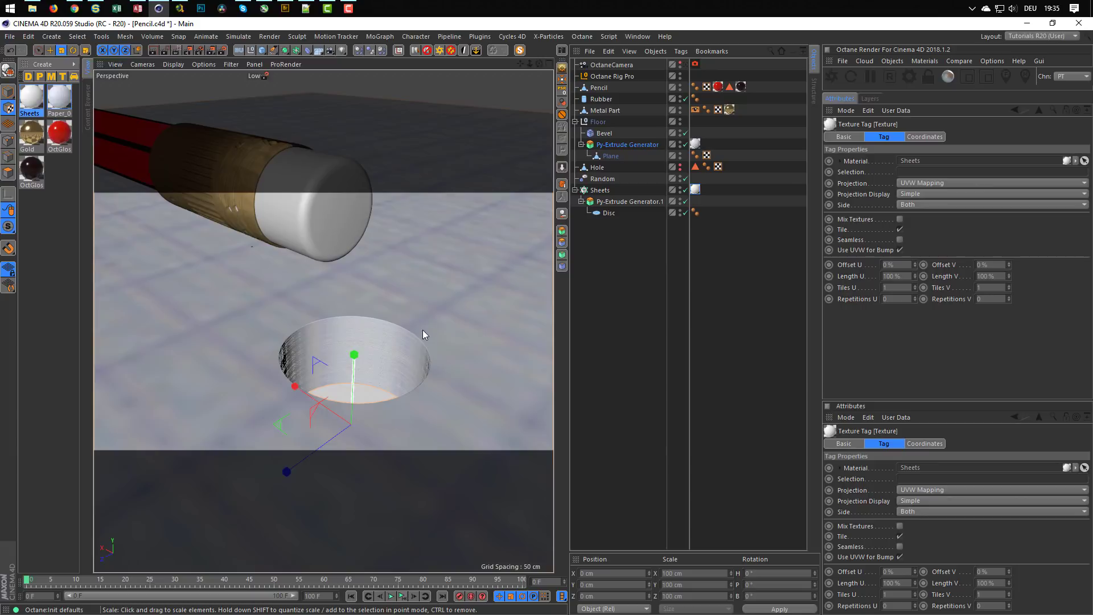
right_click_drag(422, 330, 439, 319, "alt")
middle_click_drag(339, 344, 371, 326, "alt")
right_click_drag(371, 327, 424, 299, "alt")
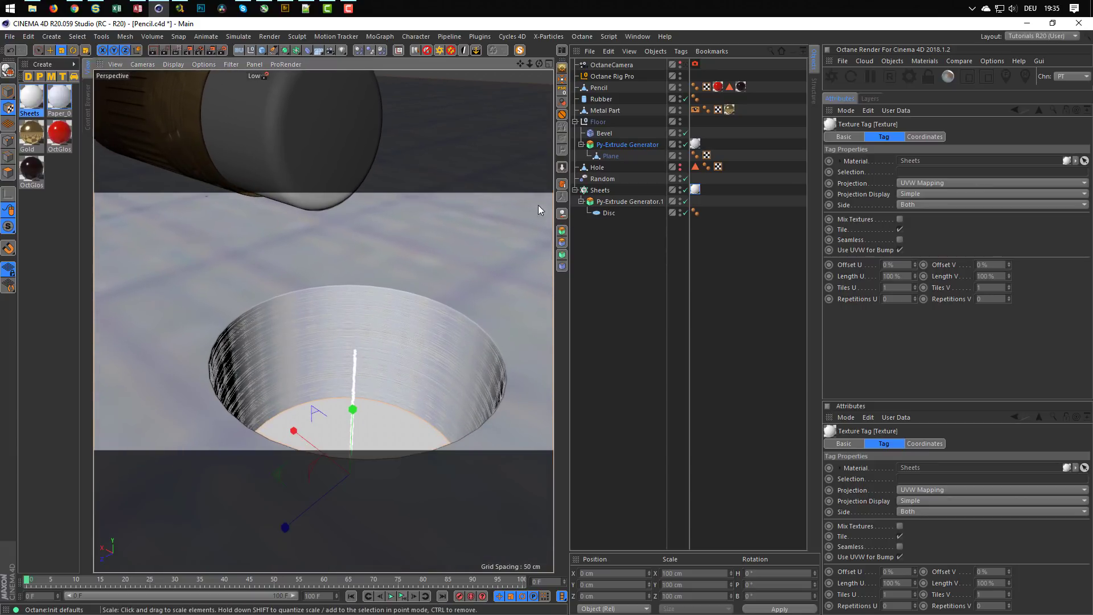
left_click(575, 121)
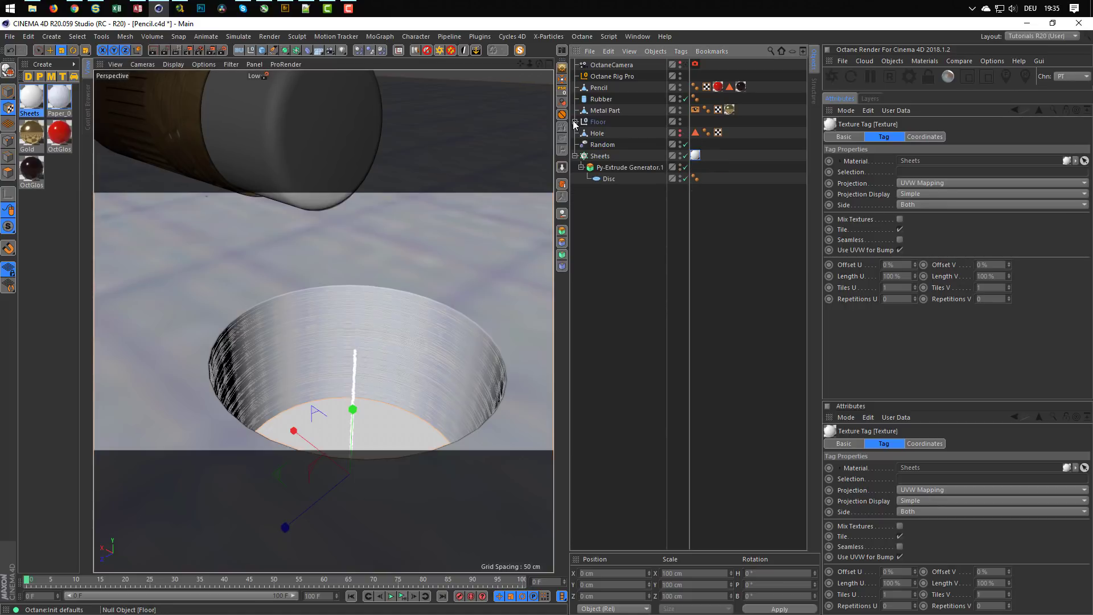
left_click(680, 121)
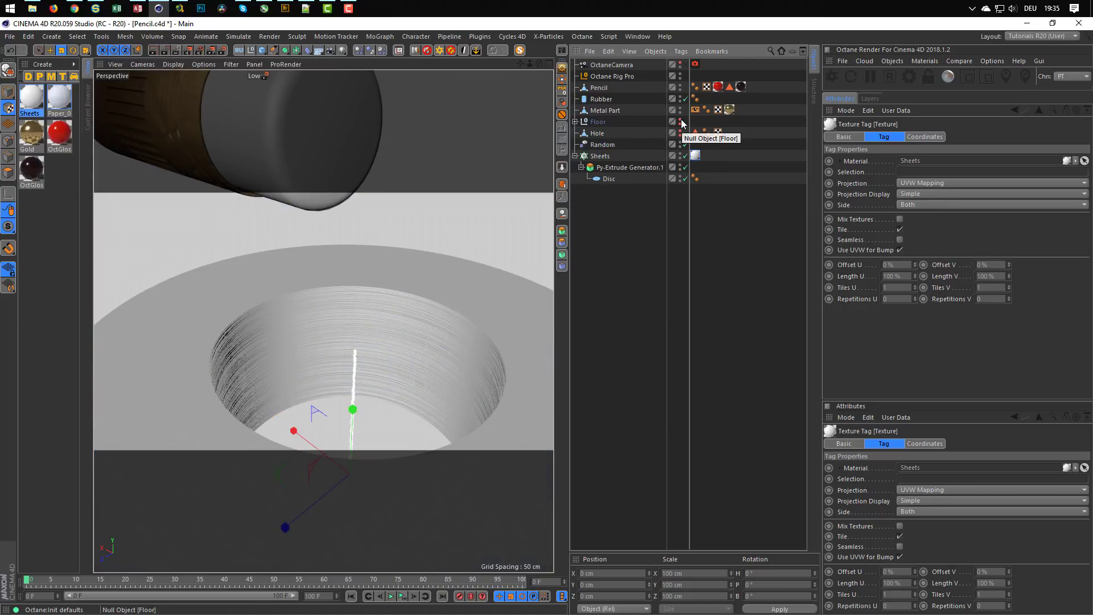
left_click(682, 154)
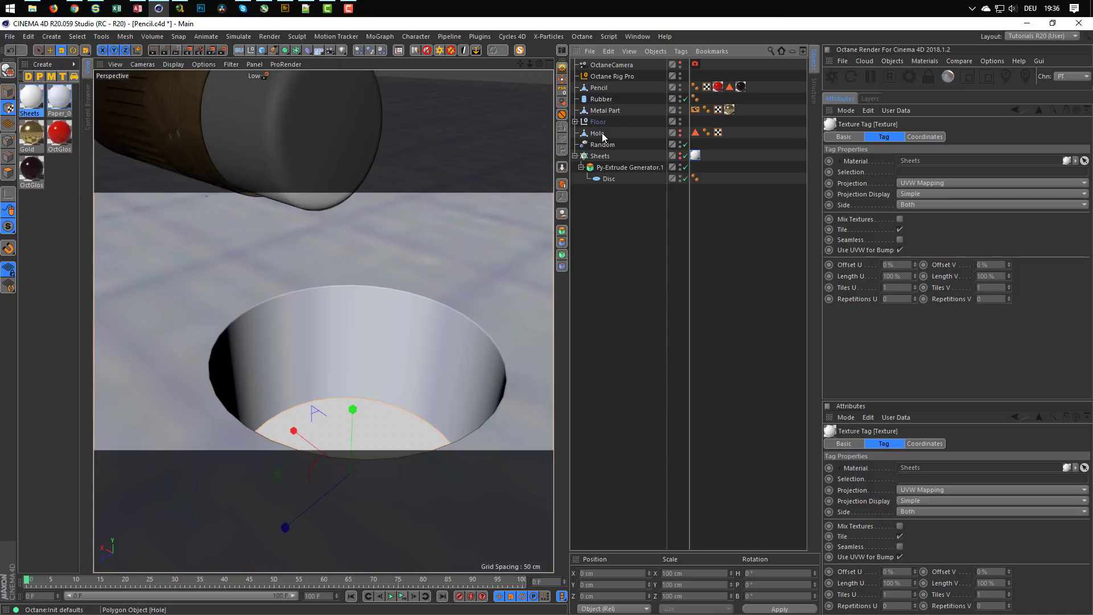
left_click(679, 121)
left_click(680, 134)
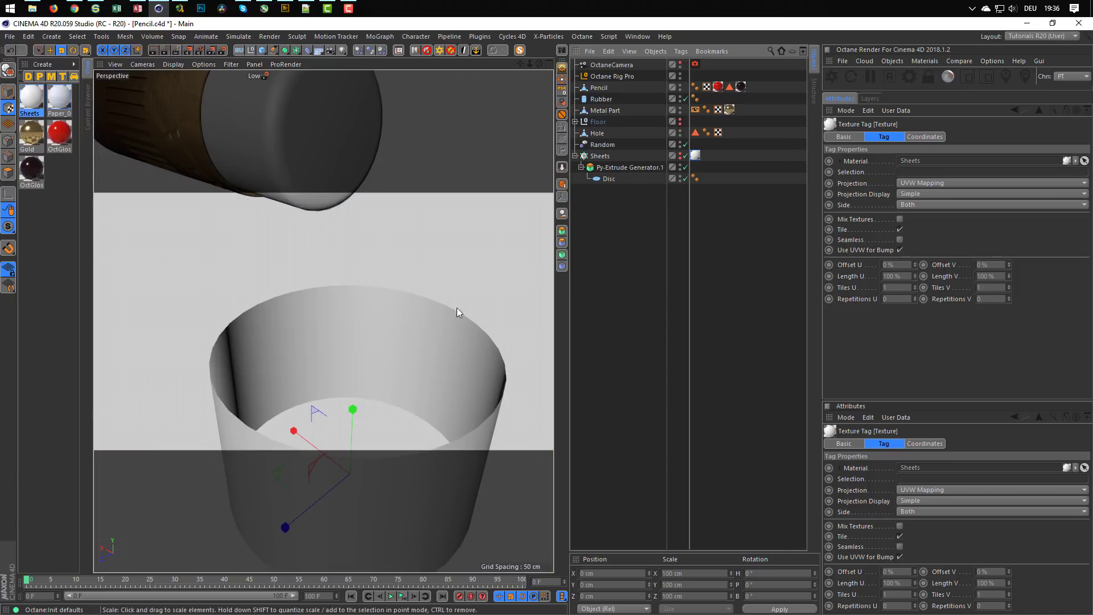
scroll(416, 325, "down", 4)
mouse_move(407, 326)
left_mouse_down("alt")
mouse_move(415, 276)
mouse_move(401, 237)
left_mouse_up("alt")
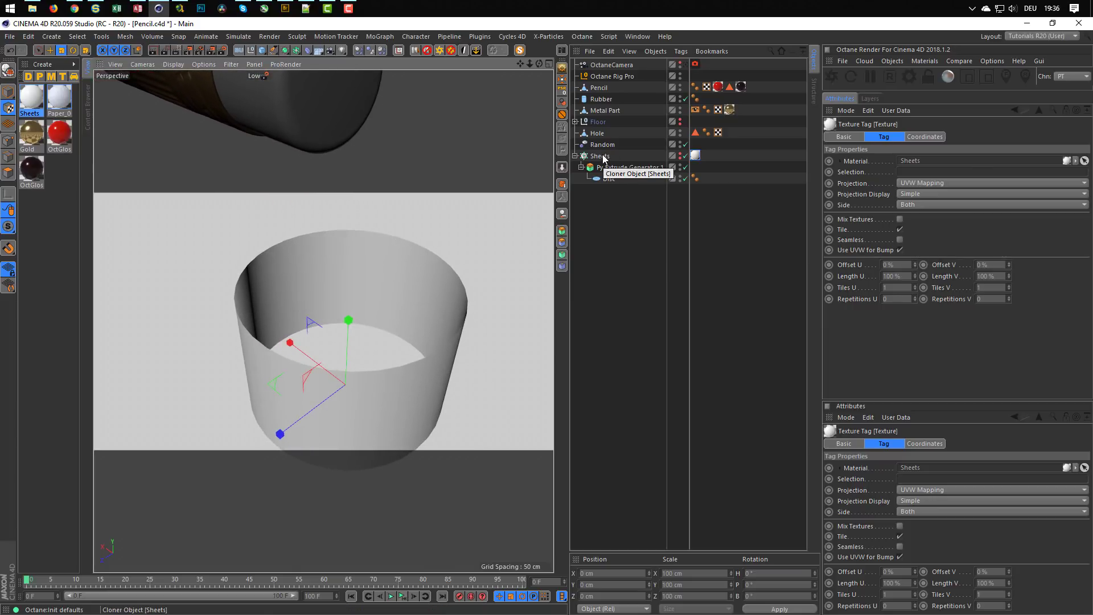
Step: Add a Hair object grown from the Hole object and arrange both below the Sheets cloner in the object hierarchy
left_click_drag(597, 133, 615, 236)
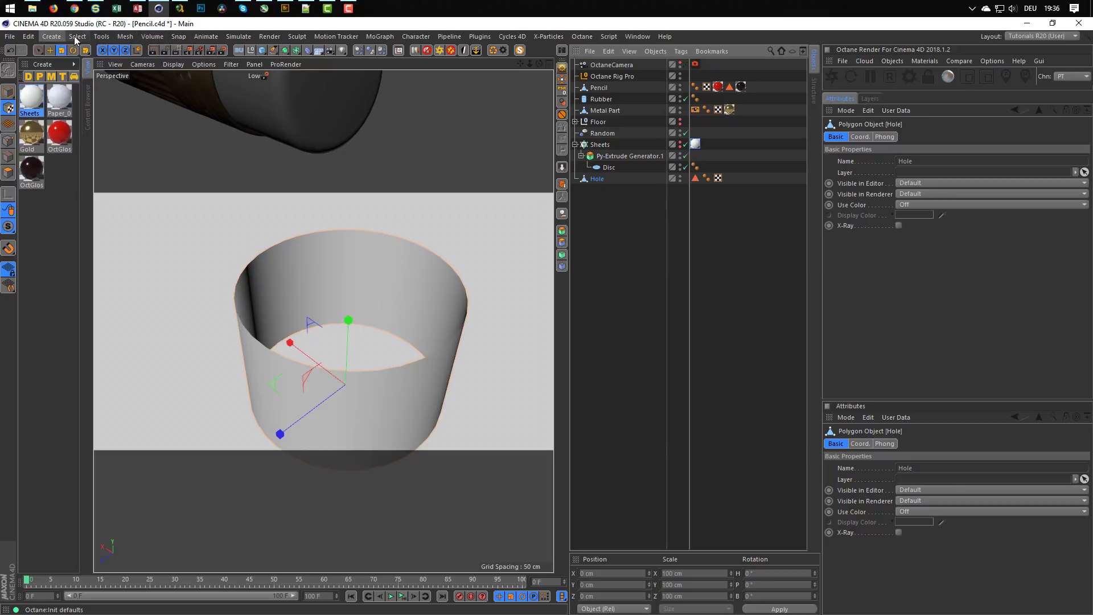
left_click(241, 36)
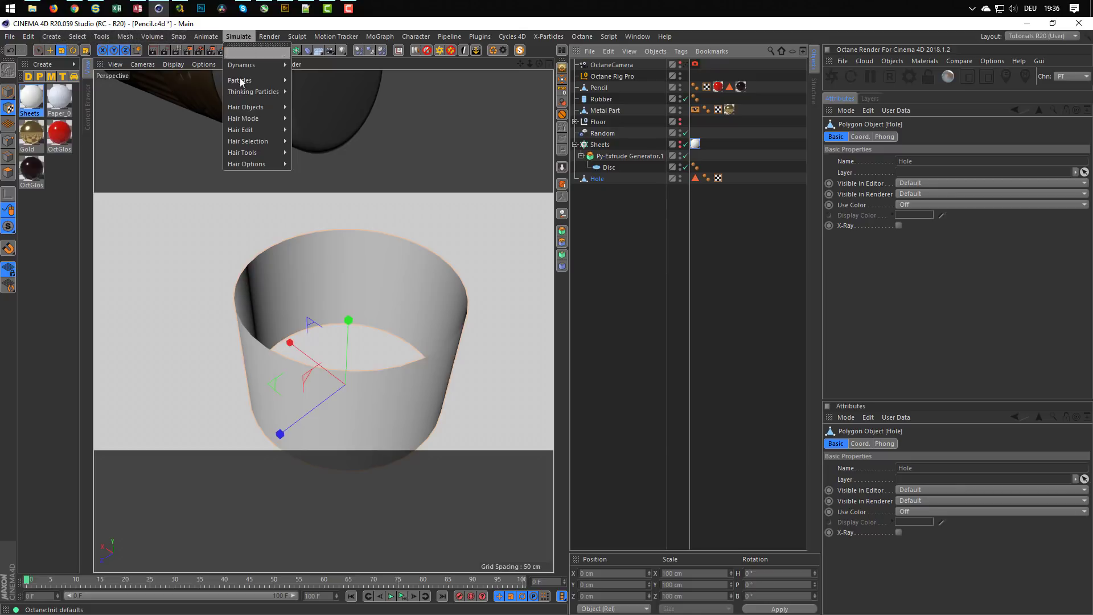
mouse_move(267, 132)
mouse_move(278, 107)
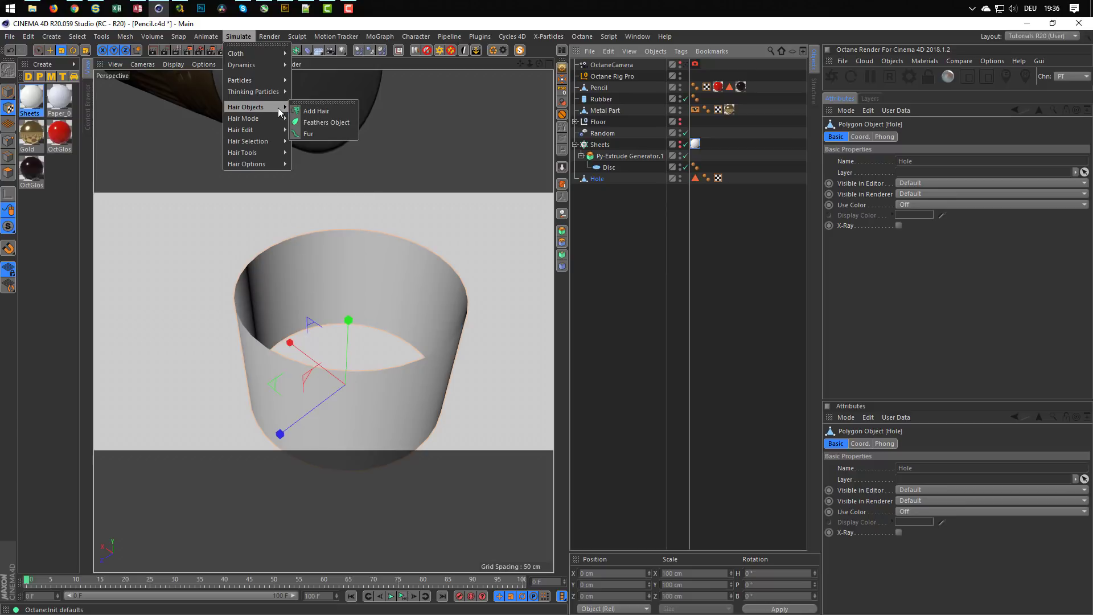
left_click(315, 113)
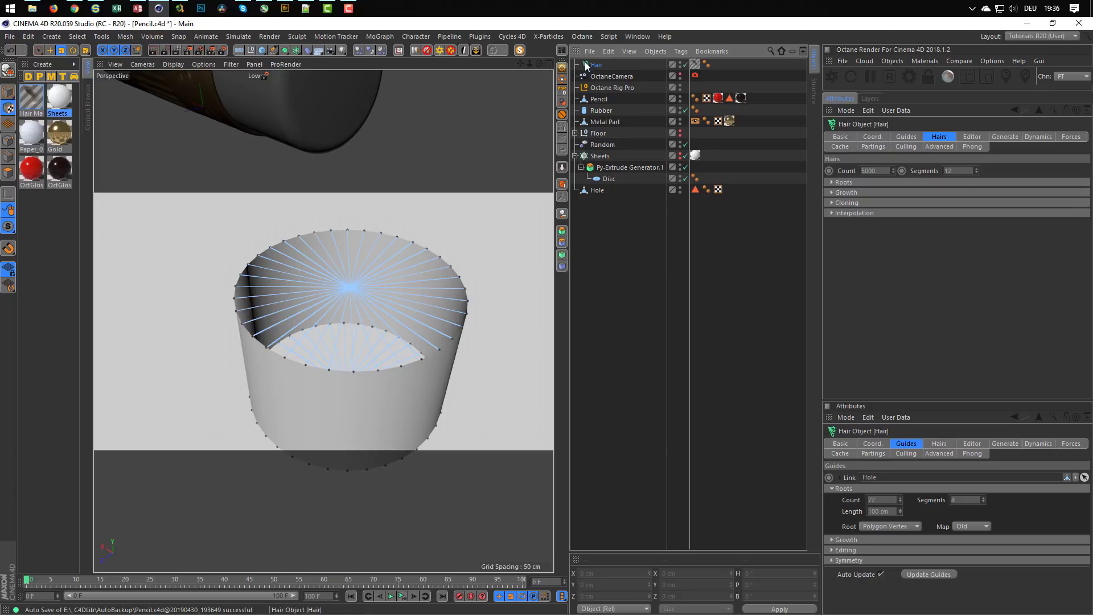
left_click_drag(586, 62, 603, 187)
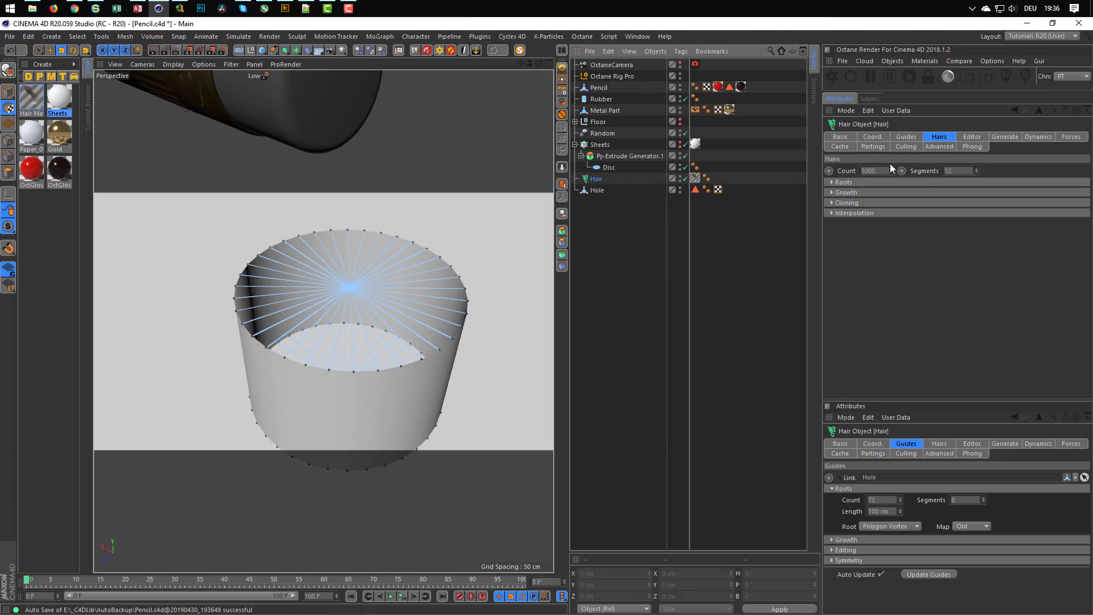
Step: Set the hair guides' length to 7 cm and their root to Polygon Area
left_click(902, 137)
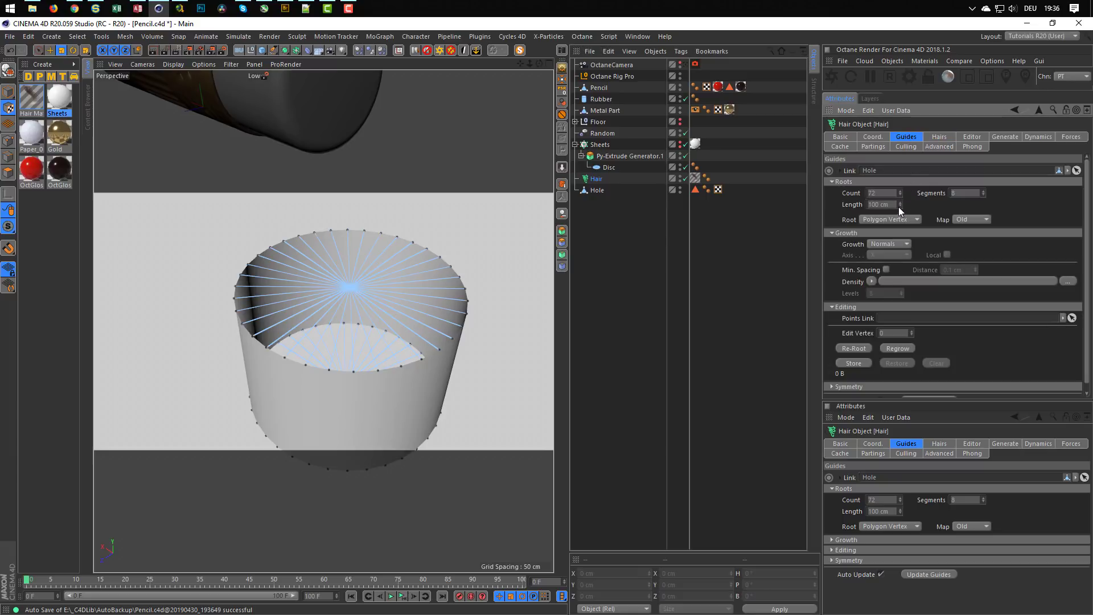
left_click_drag(899, 206, 900, 260)
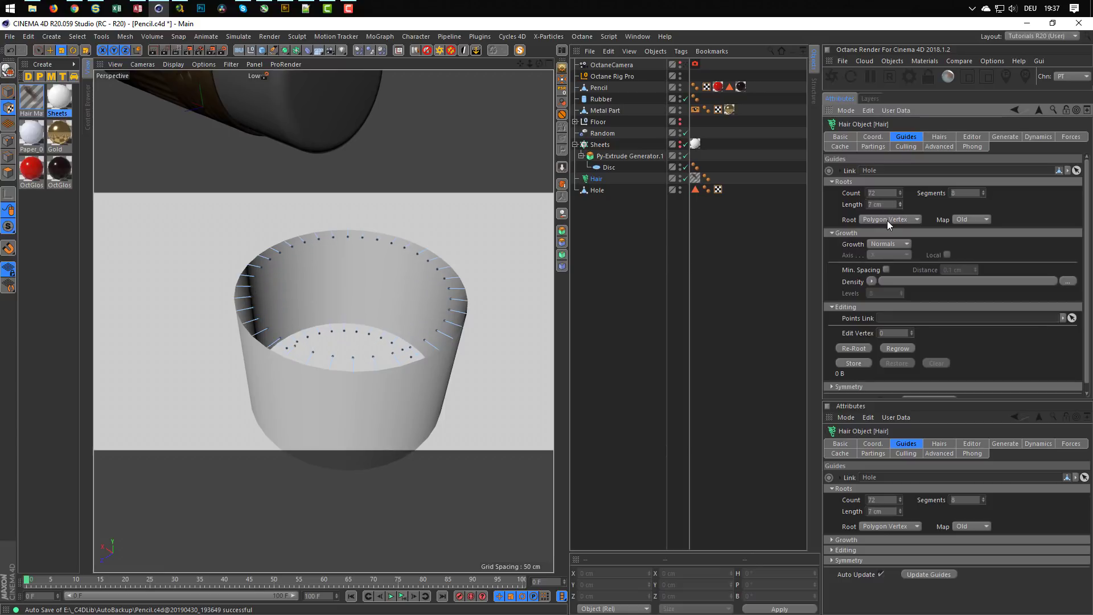
left_click(888, 220)
left_click(897, 240)
left_click(912, 349)
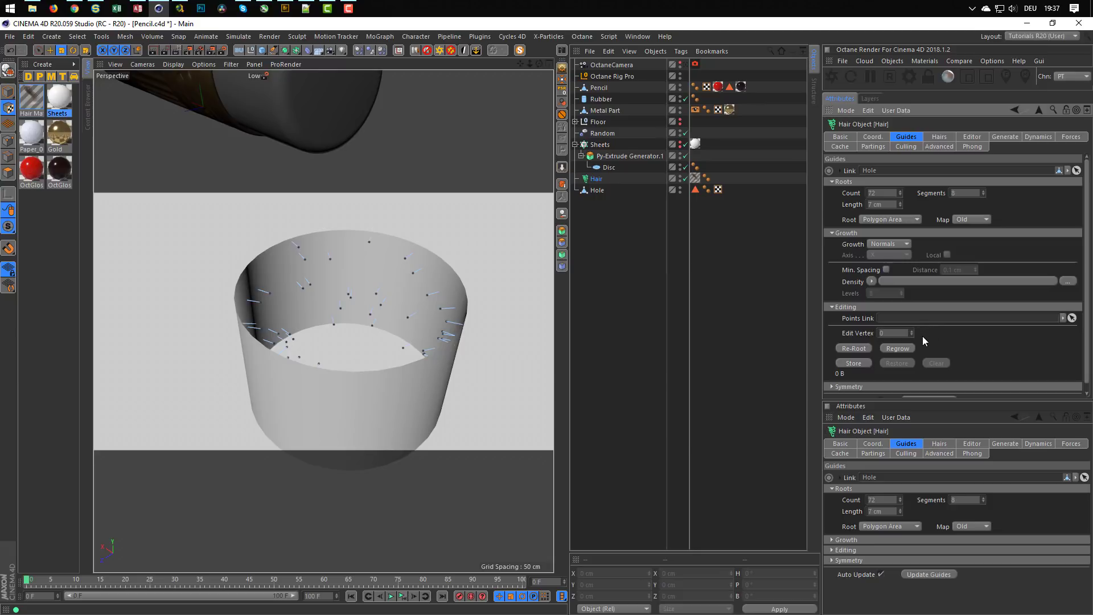
Step: Set the Hair object's editor preview display to Hair Lines
left_click(946, 137)
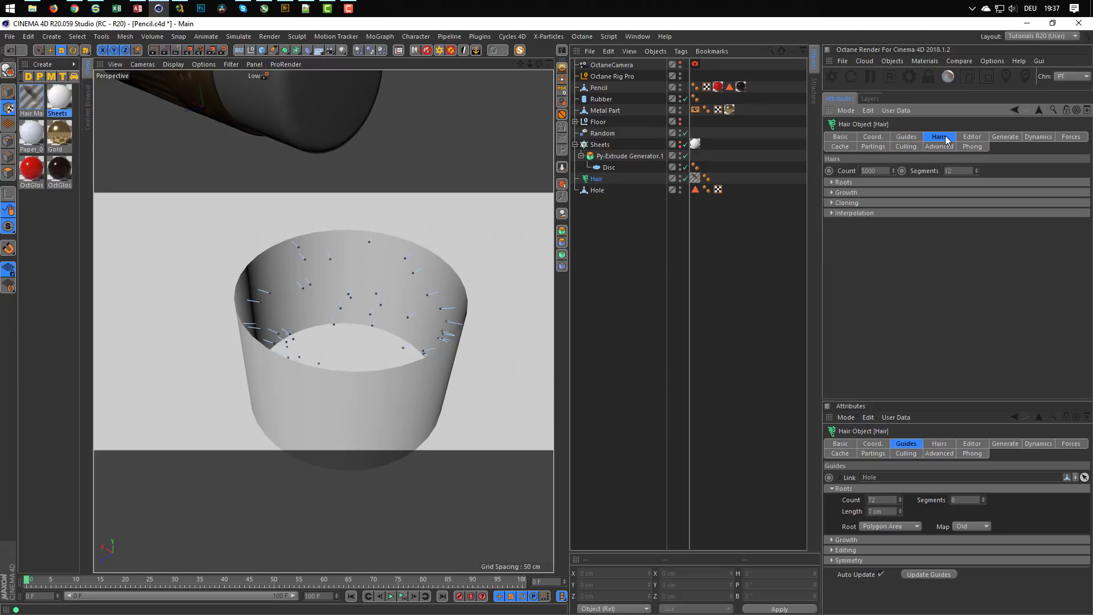
left_click(972, 137)
left_click(895, 181)
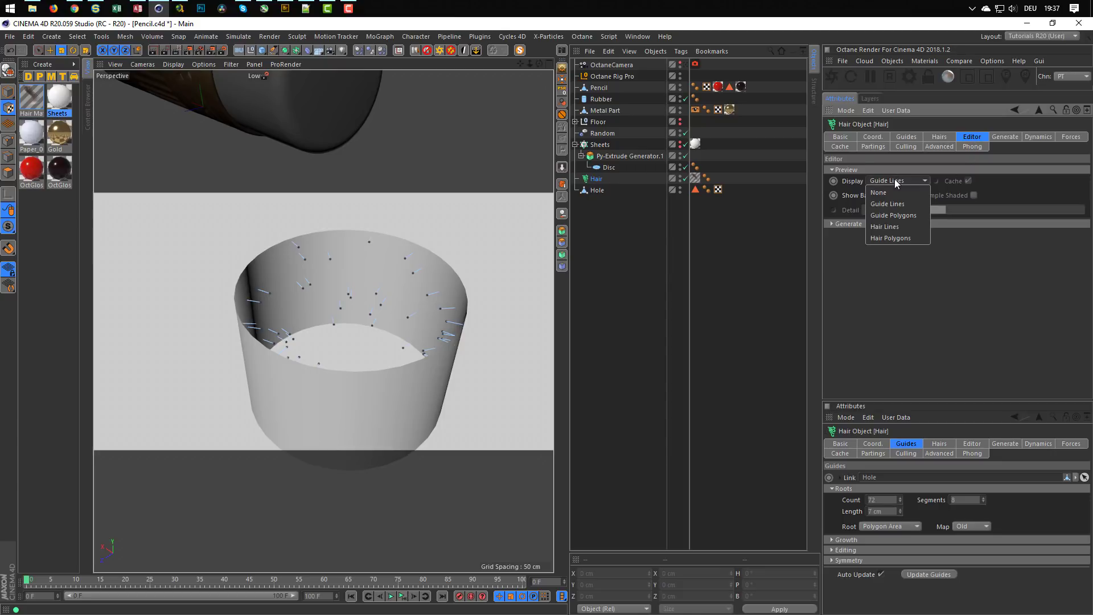
left_click(894, 226)
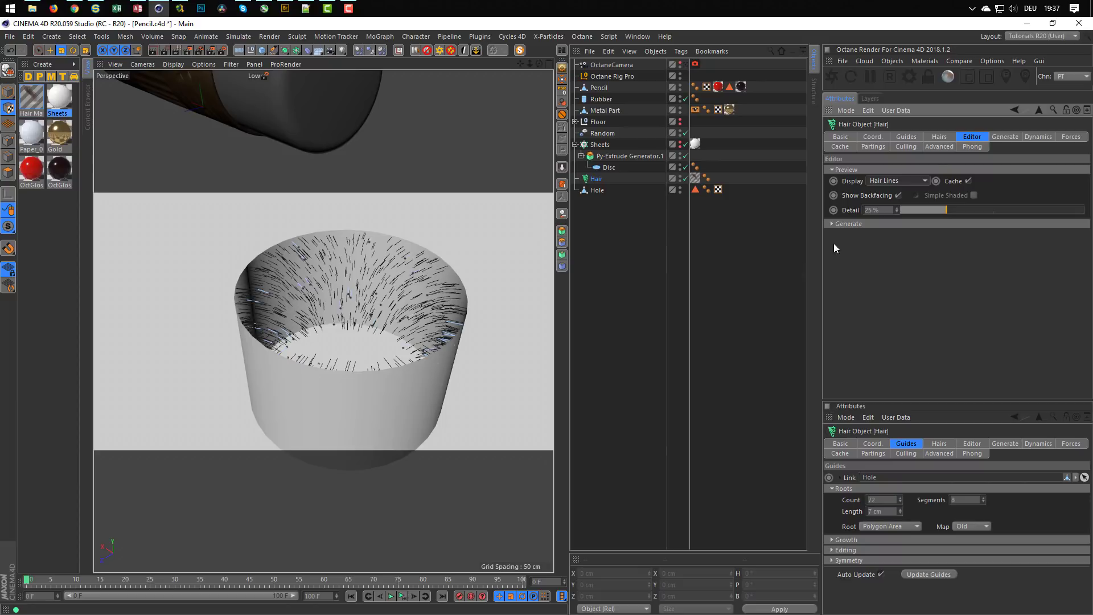
Step: Set the Hair object's hair count to 1000
left_click(940, 137)
left_click_drag(880, 172, 815, 177)
type("100")
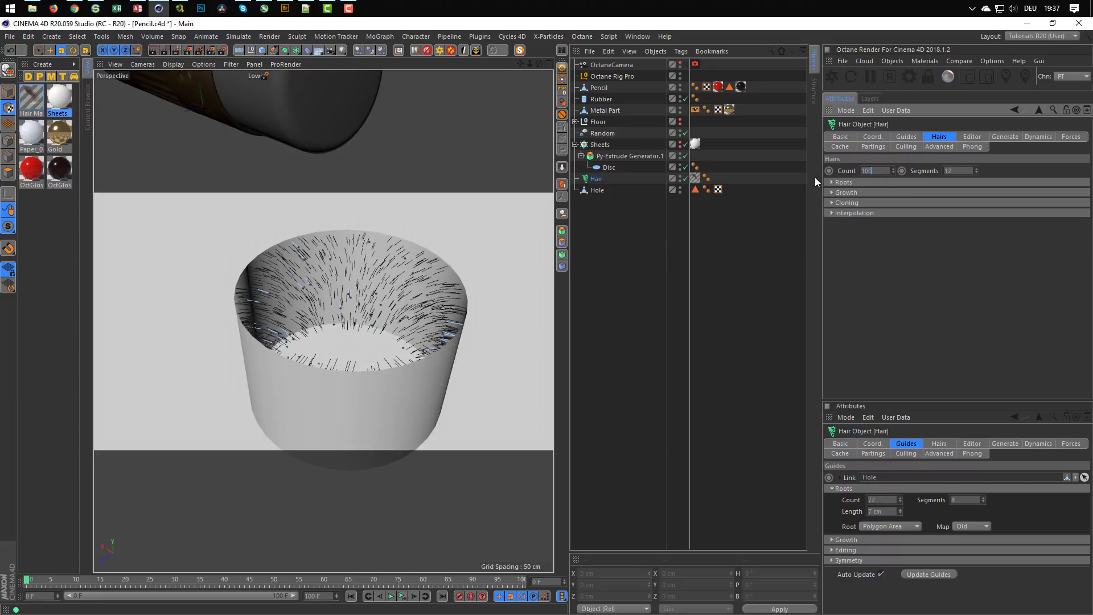
type("0")
key("Return")
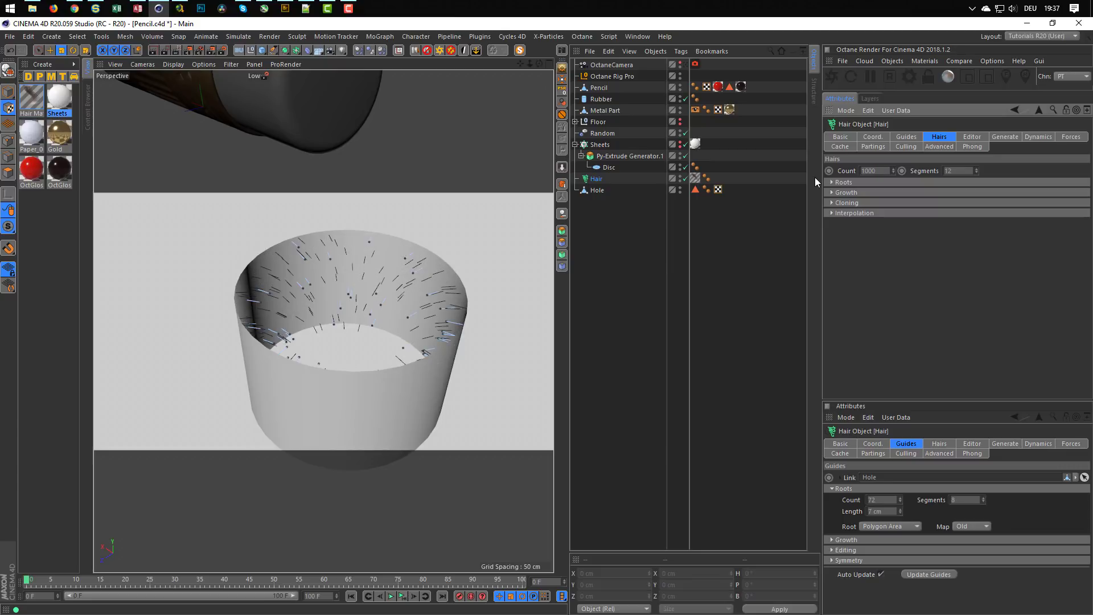
Step: Reduce the hair material's color gradient to a single white knot with 0% saturation and 100% value
double_click(26, 88)
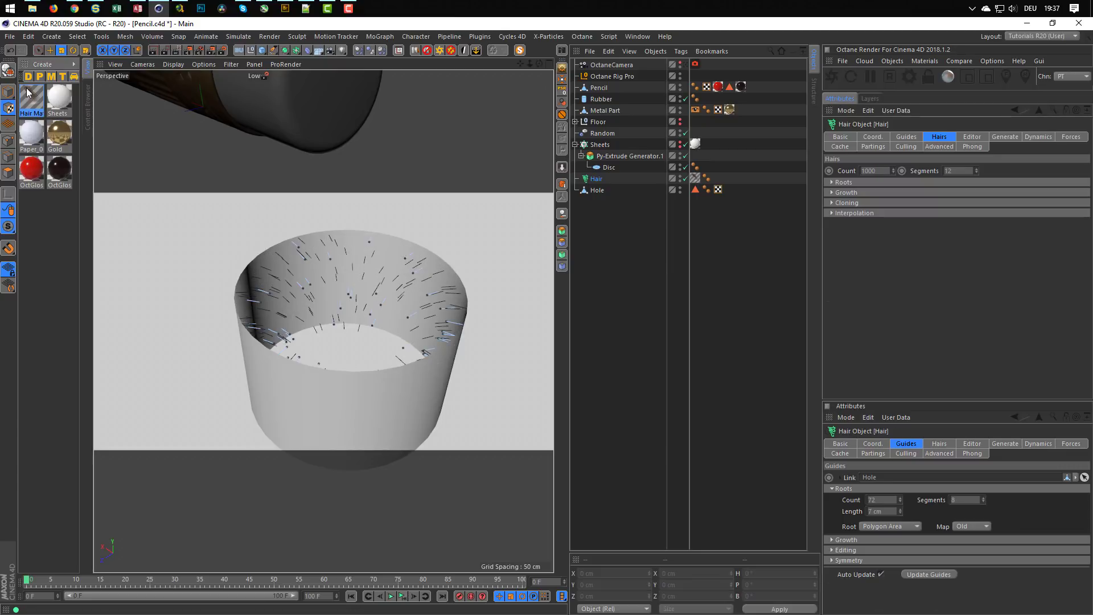
left_click_drag(223, 79, 576, 239)
left_click(559, 367)
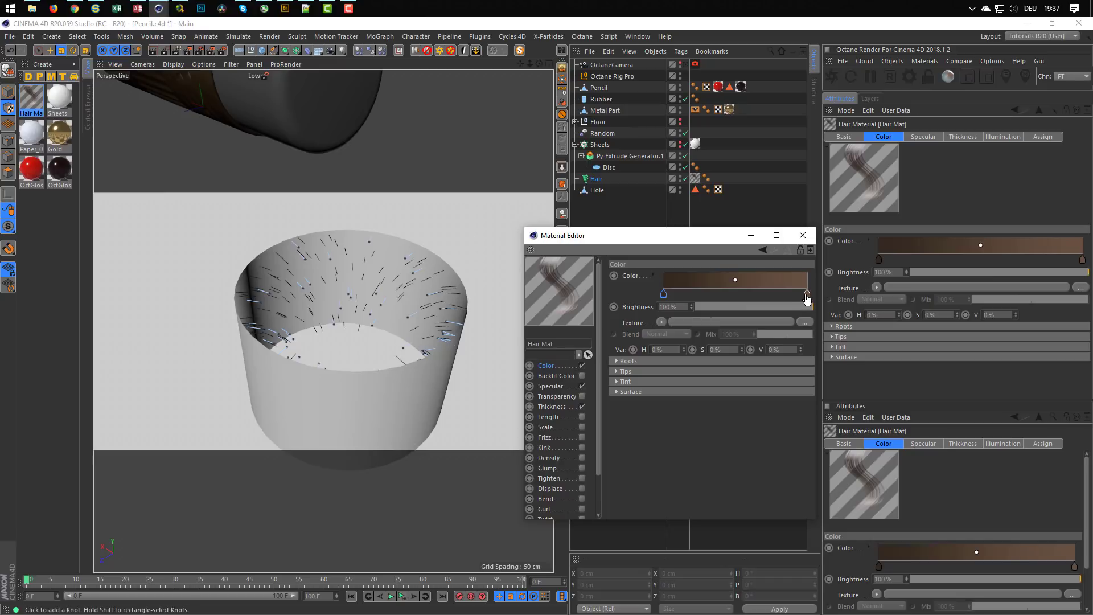
left_click_drag(807, 295, 802, 328)
double_click(661, 291)
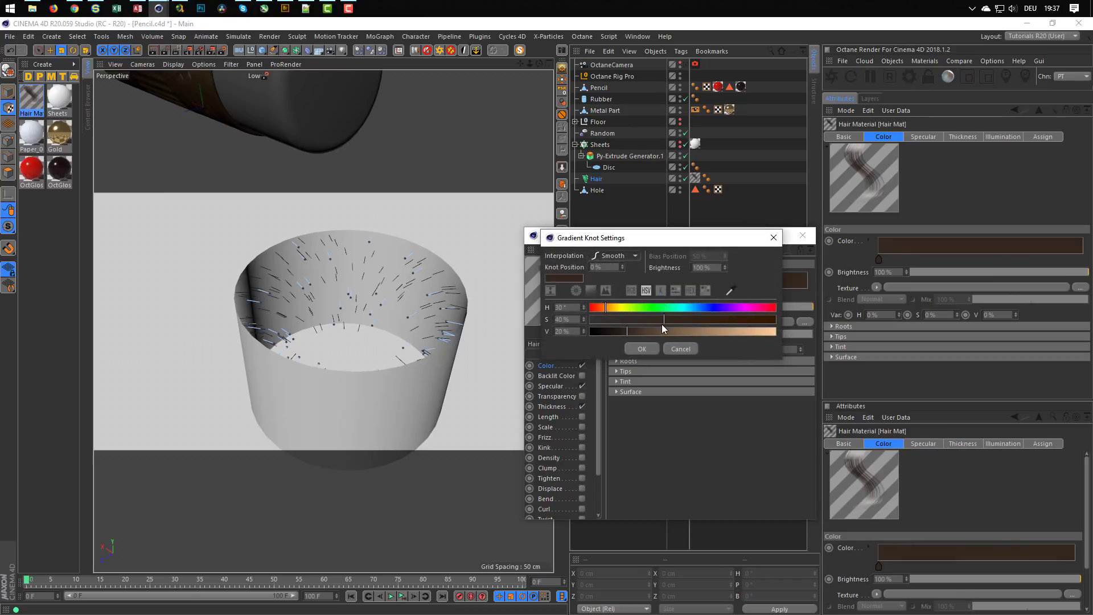
left_click_drag(661, 320, 590, 320)
left_click_drag(699, 332, 779, 337)
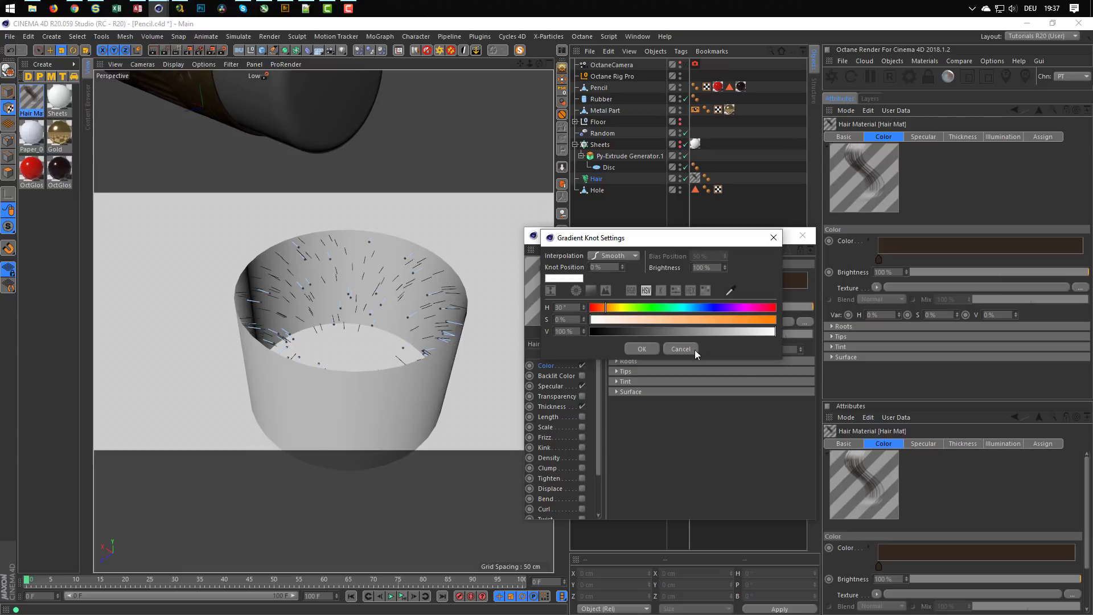
left_click(651, 349)
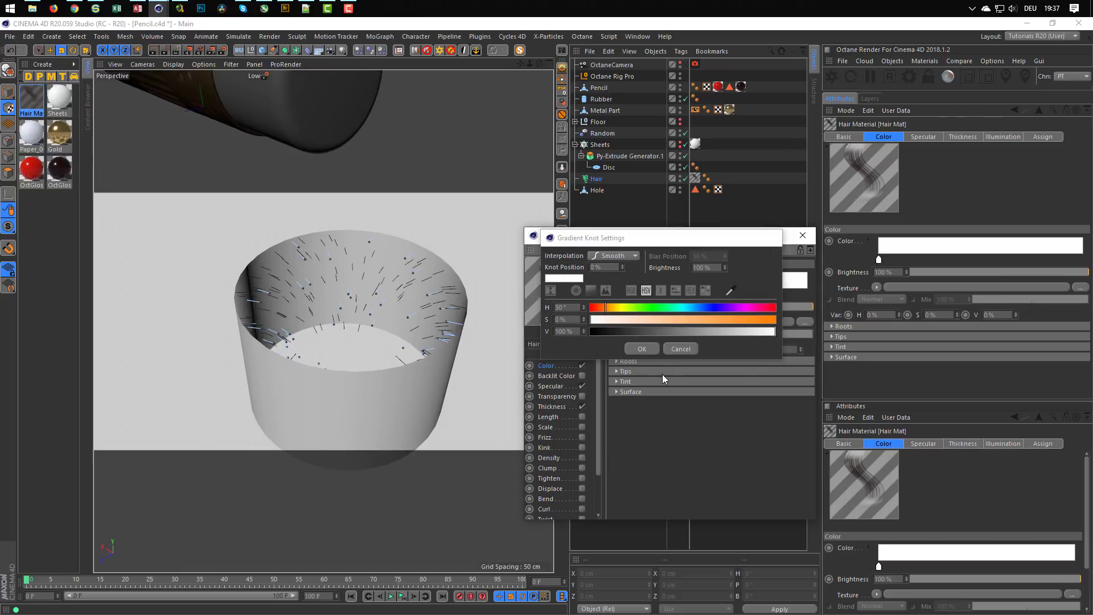
Step: Set the hair material's root and tip thickness to 0.5 cm
left_click(552, 407)
double_click(677, 276)
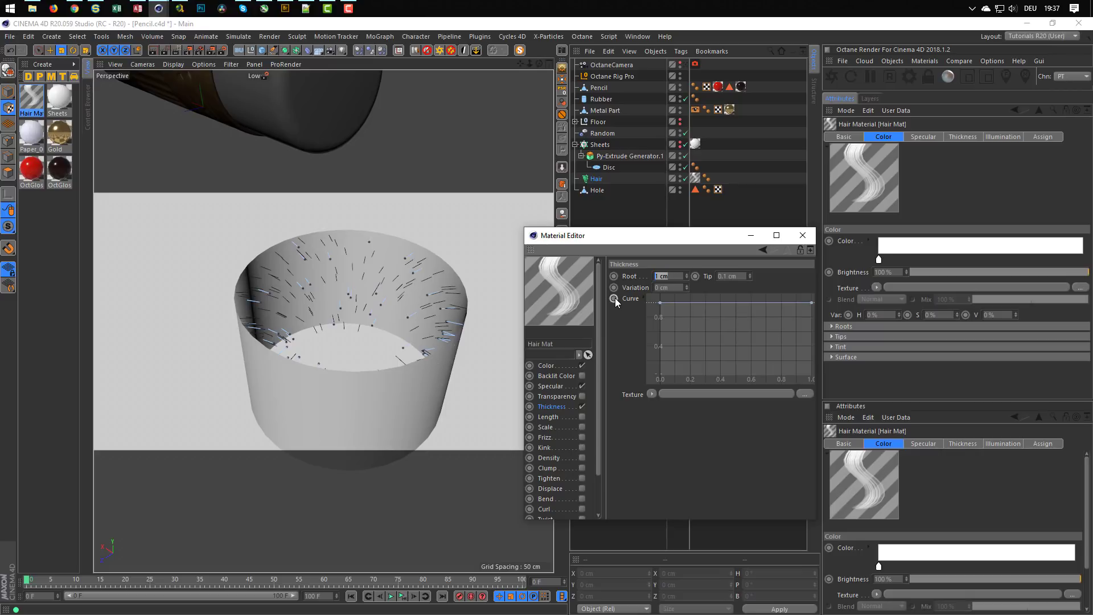
type("5")
key("Return")
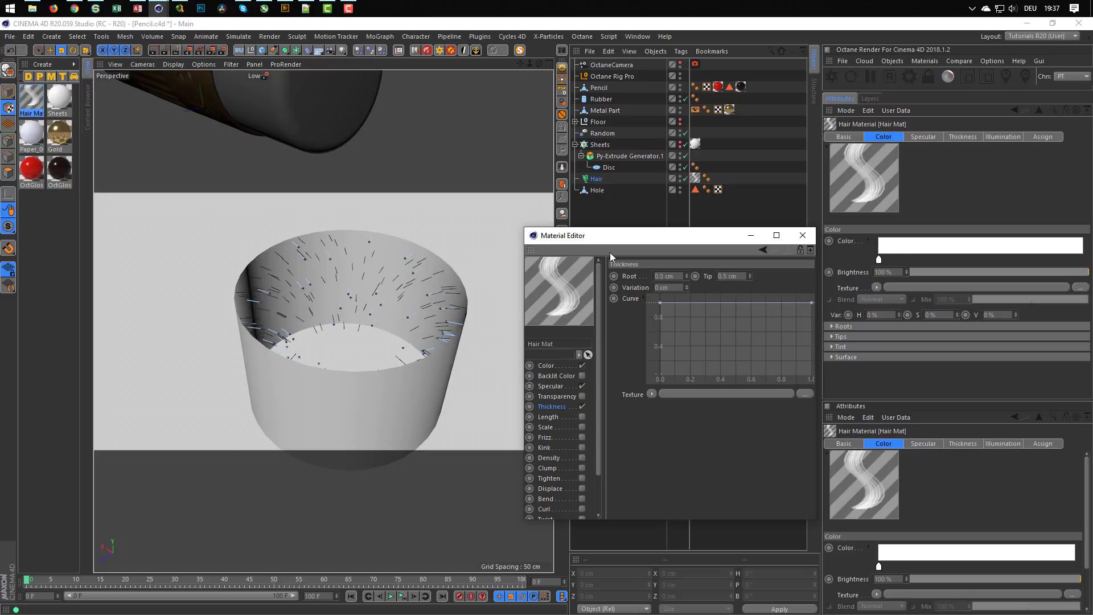
left_click_drag(609, 235, 606, 174)
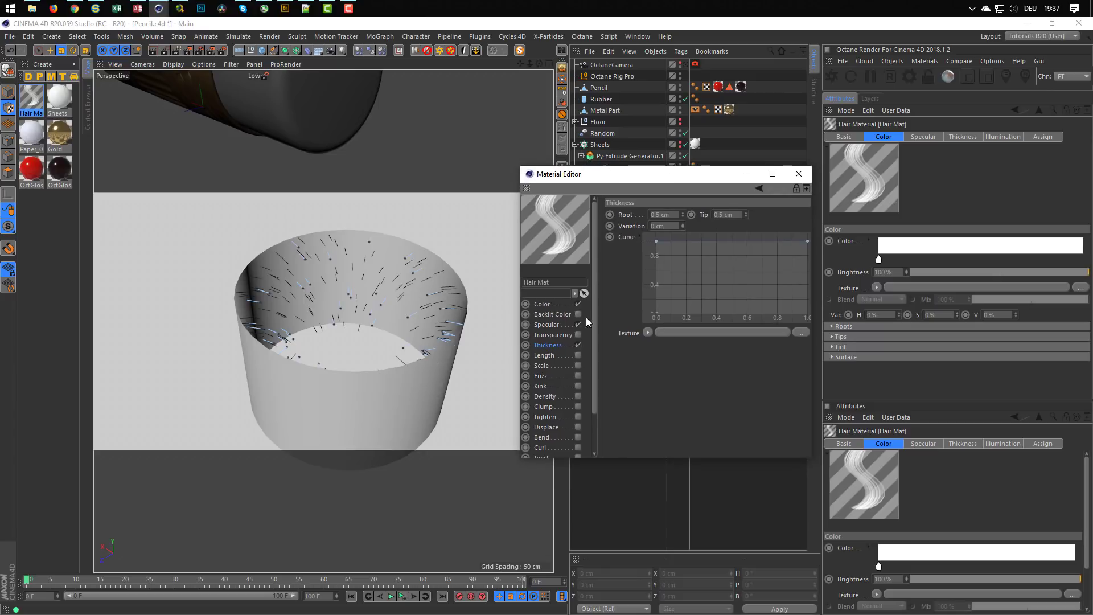
Step: Enable Frizz, Kink, Bend and Curl in the hair material
left_click(579, 375)
left_click(578, 386)
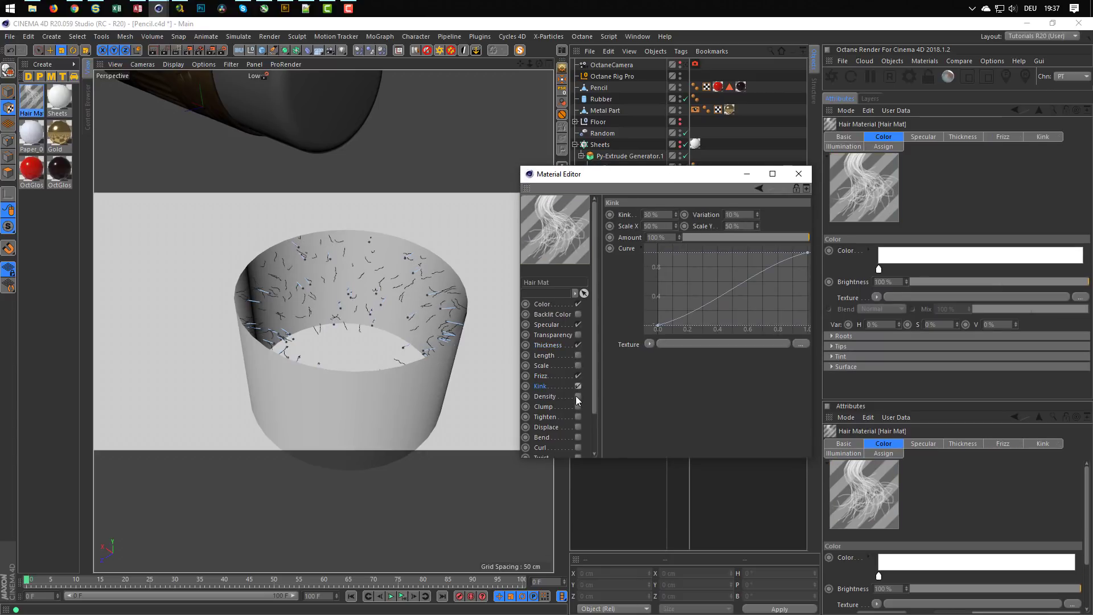
left_click(578, 438)
left_click(578, 447)
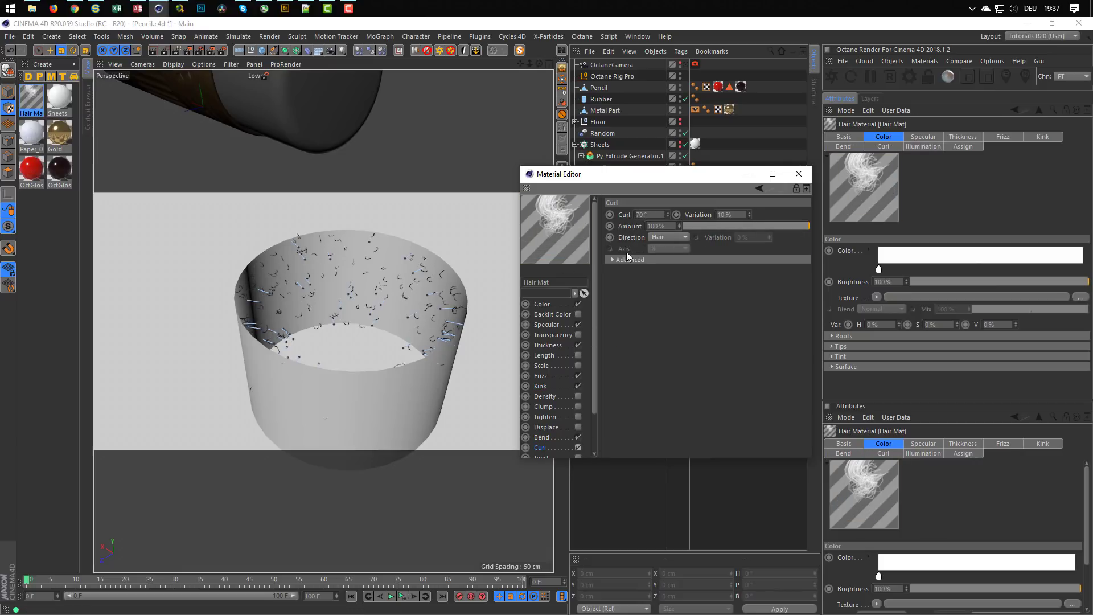
left_click(798, 174)
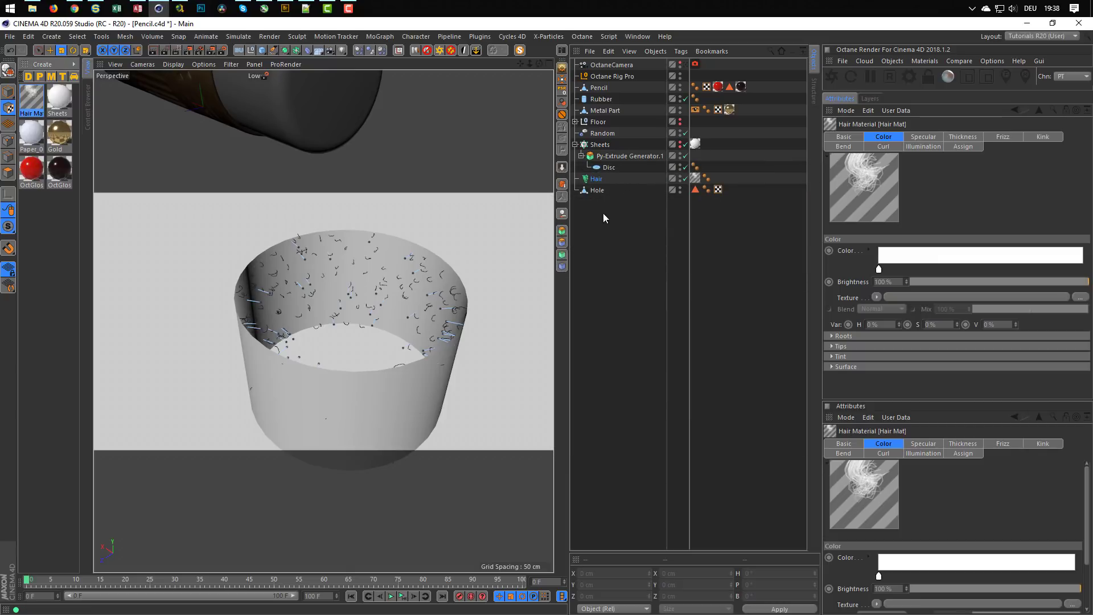
Step: Hide the Hole object and make the Floor object visible around the hair
left_click(597, 179)
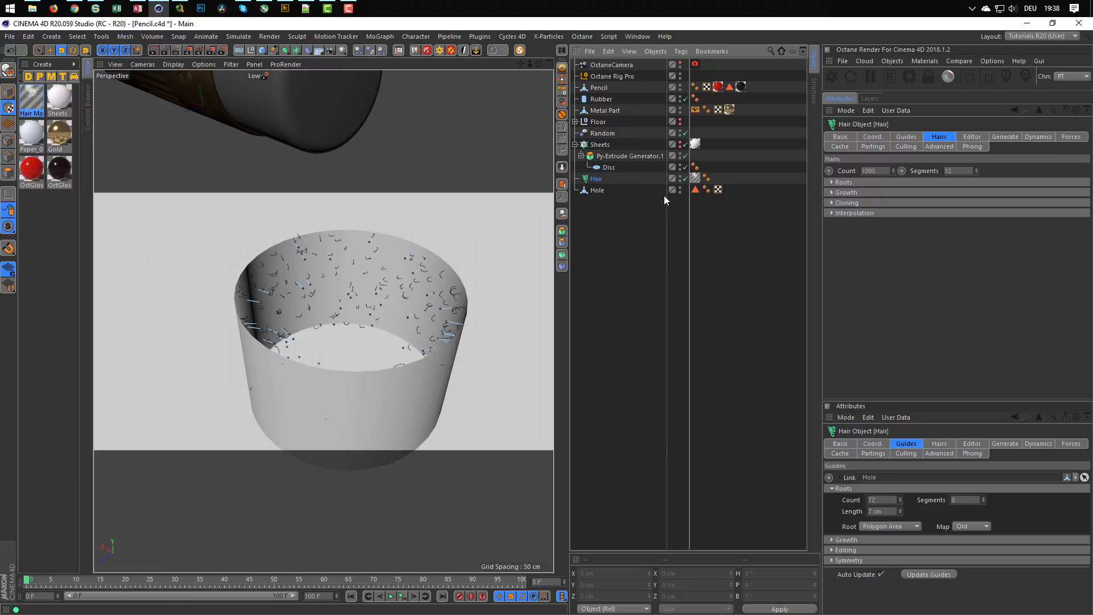
left_click(678, 190)
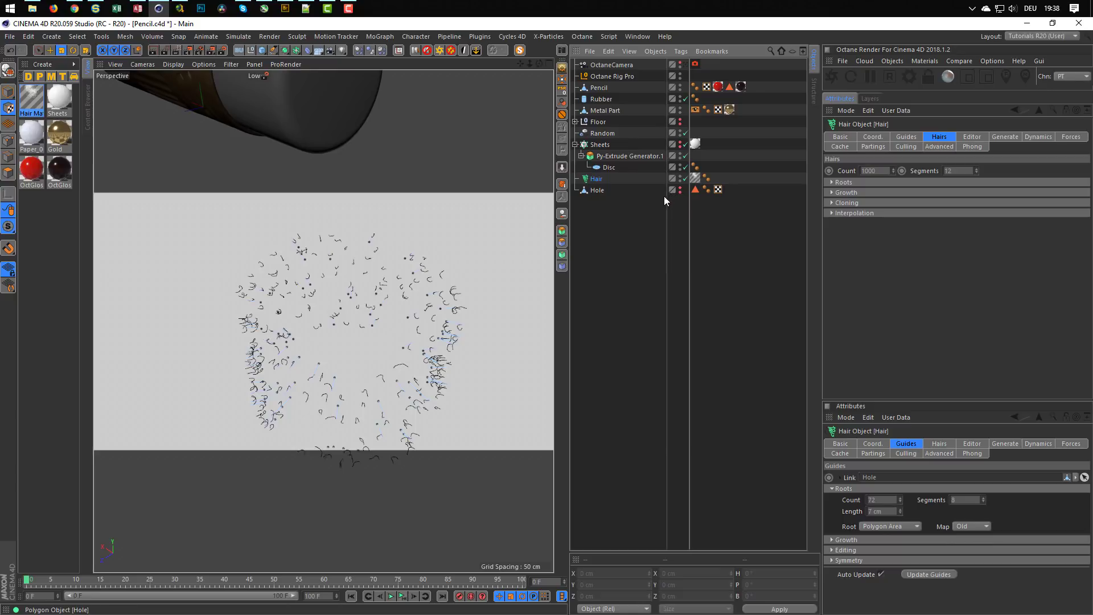
left_click(680, 144)
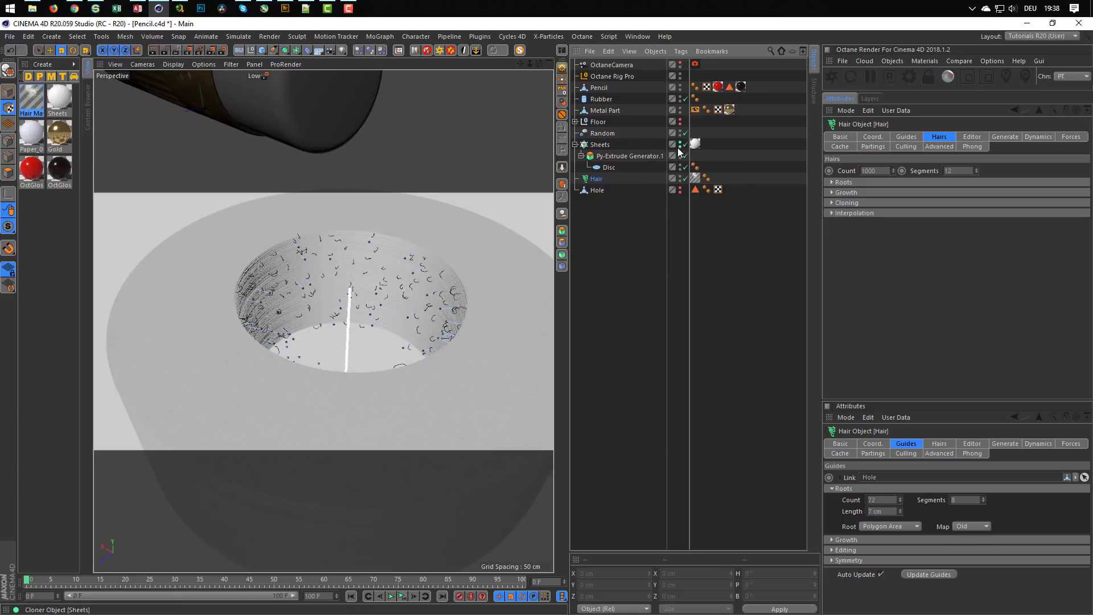
left_click(680, 122)
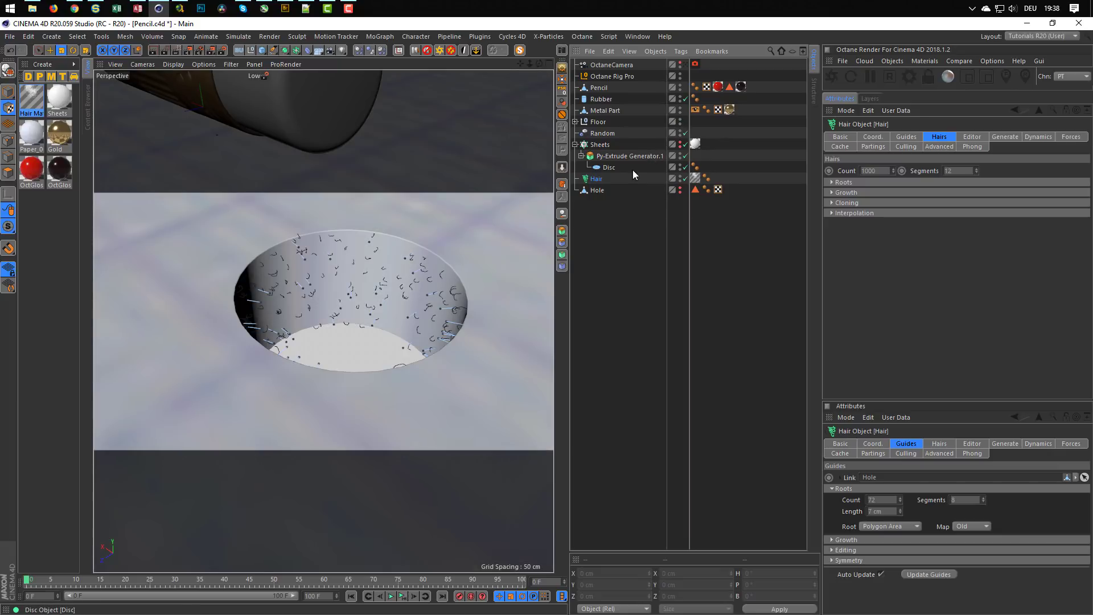
Step: Add an Octane ObjectTag with Render As Hair enabled to the Hair object, and preview the scene in the Live Viewer
right_click(601, 176)
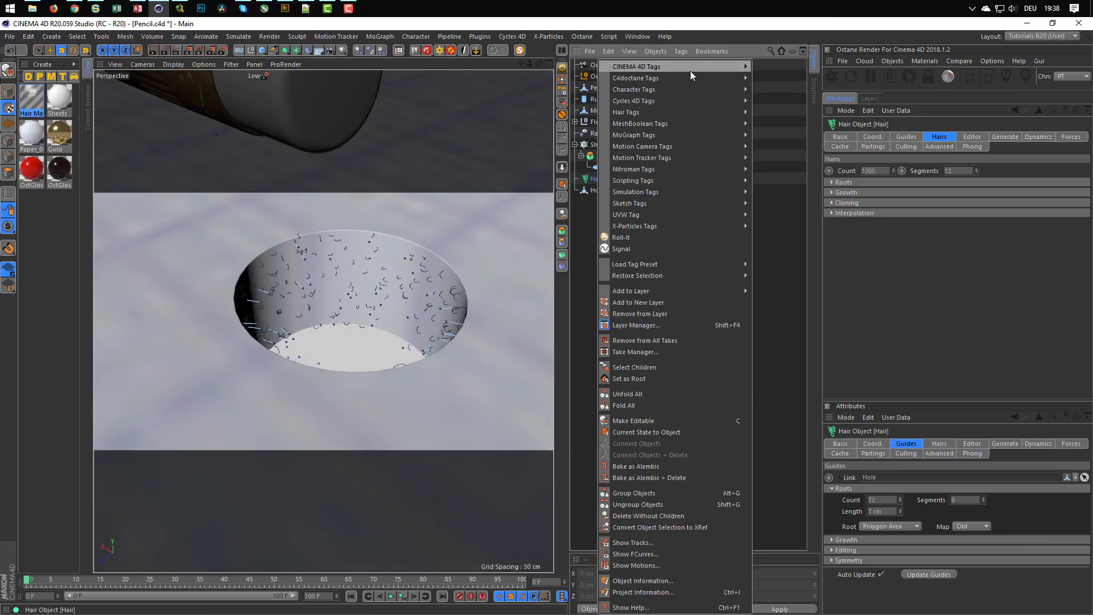
mouse_move(688, 77)
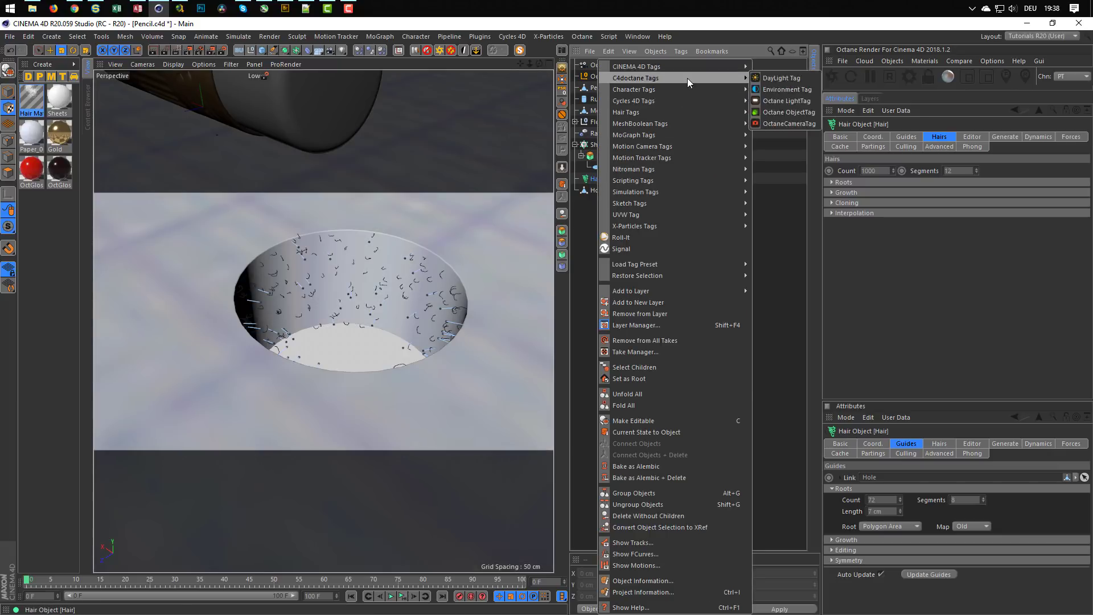
left_click(781, 112)
left_click(974, 147)
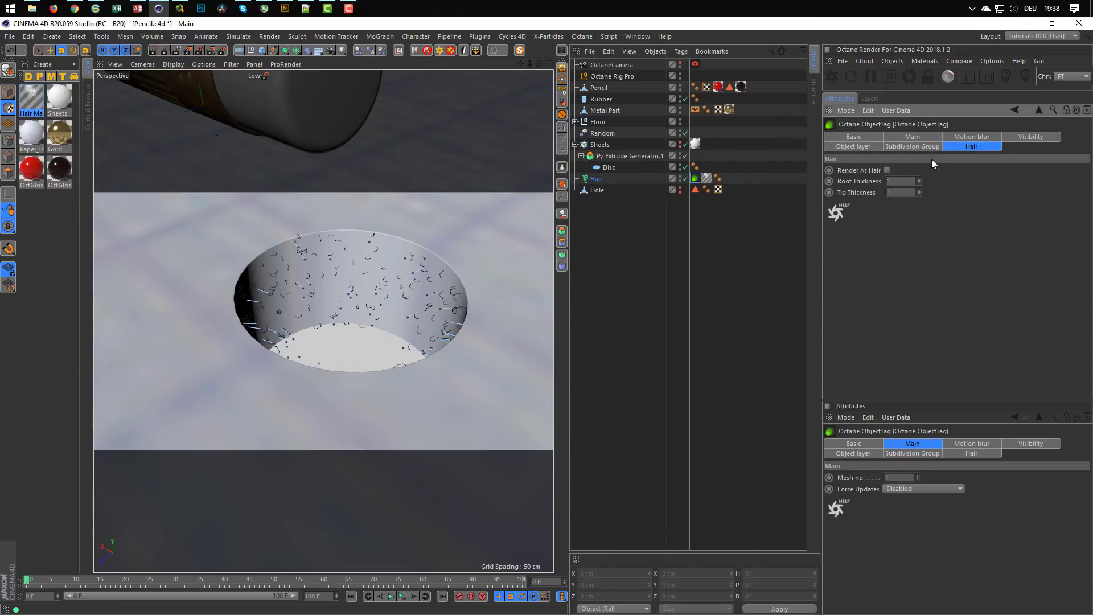
left_click(887, 170)
left_click(832, 76)
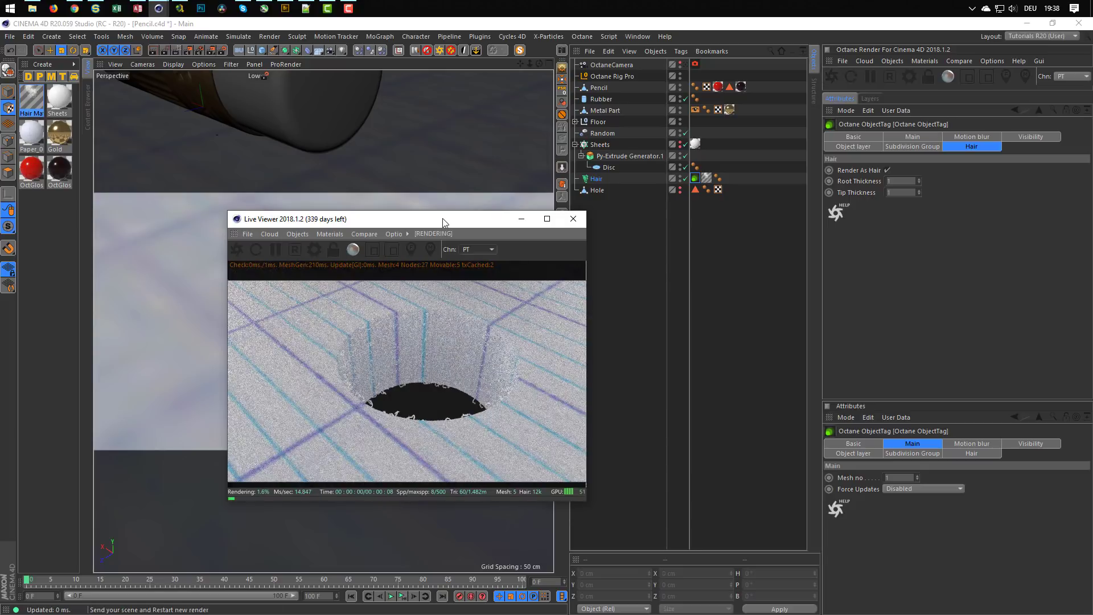
left_click_drag(442, 217, 726, 272)
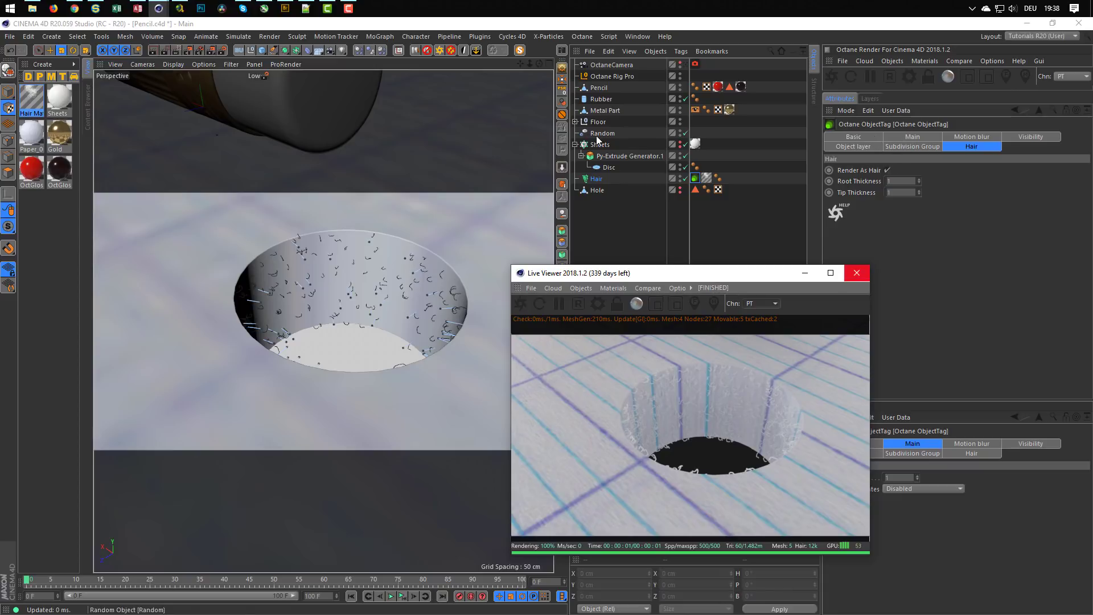
Step: Reduce the Hair object's guide length to 3 cm
left_click(596, 178)
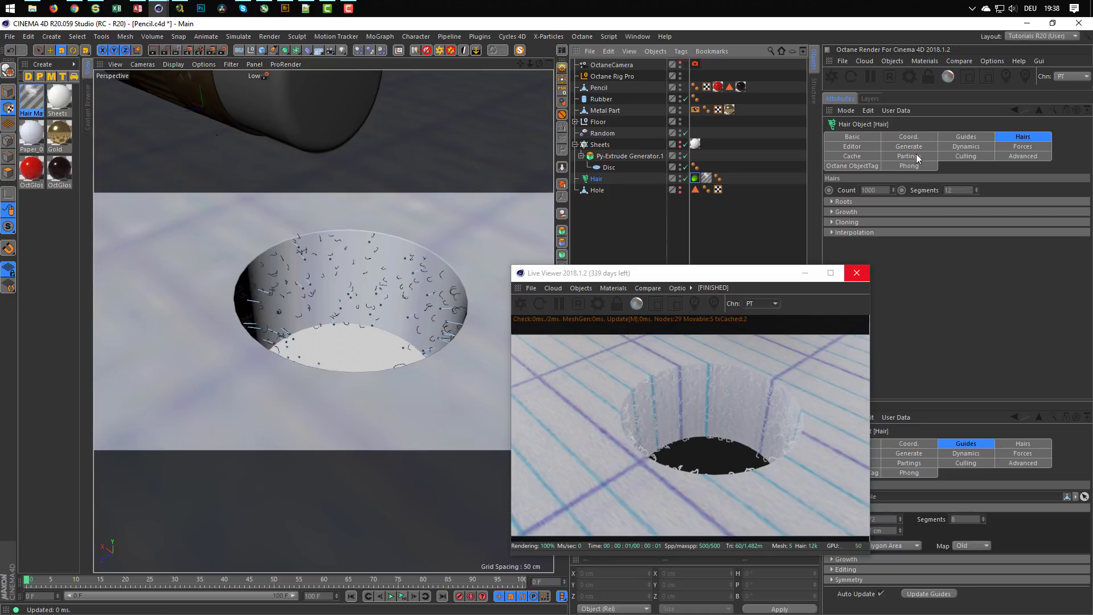
left_click(962, 136)
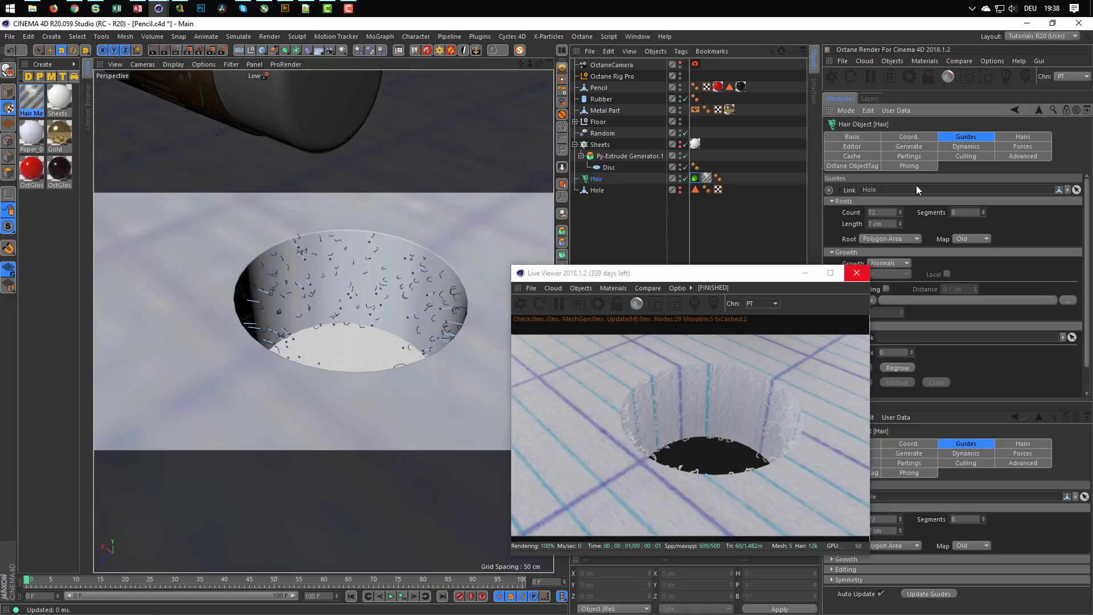
left_click(899, 225)
left_click(899, 226)
left_click(899, 225)
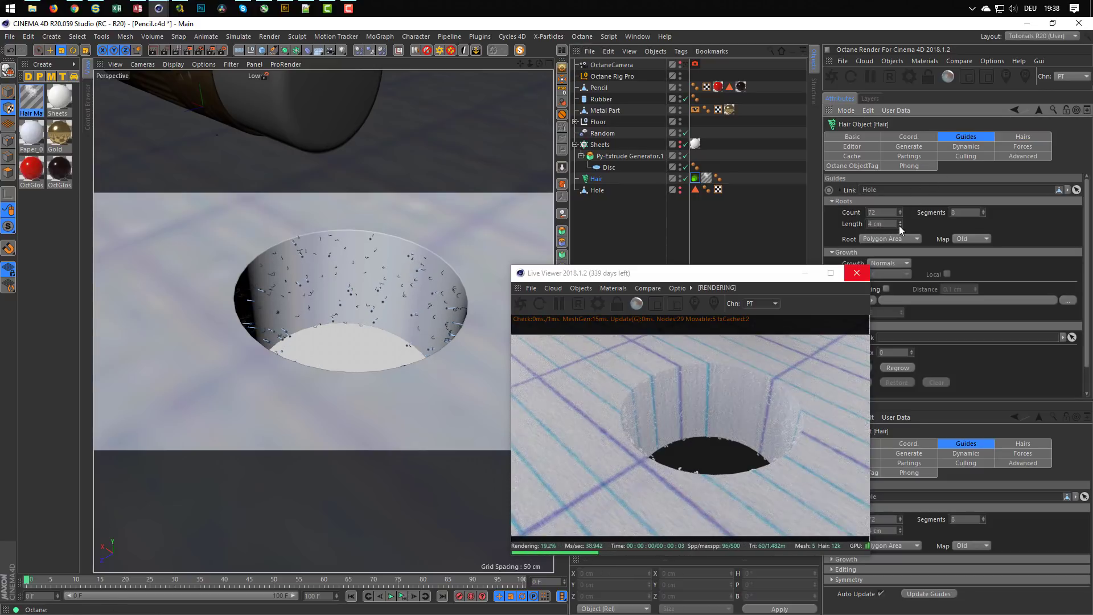
left_click(899, 225)
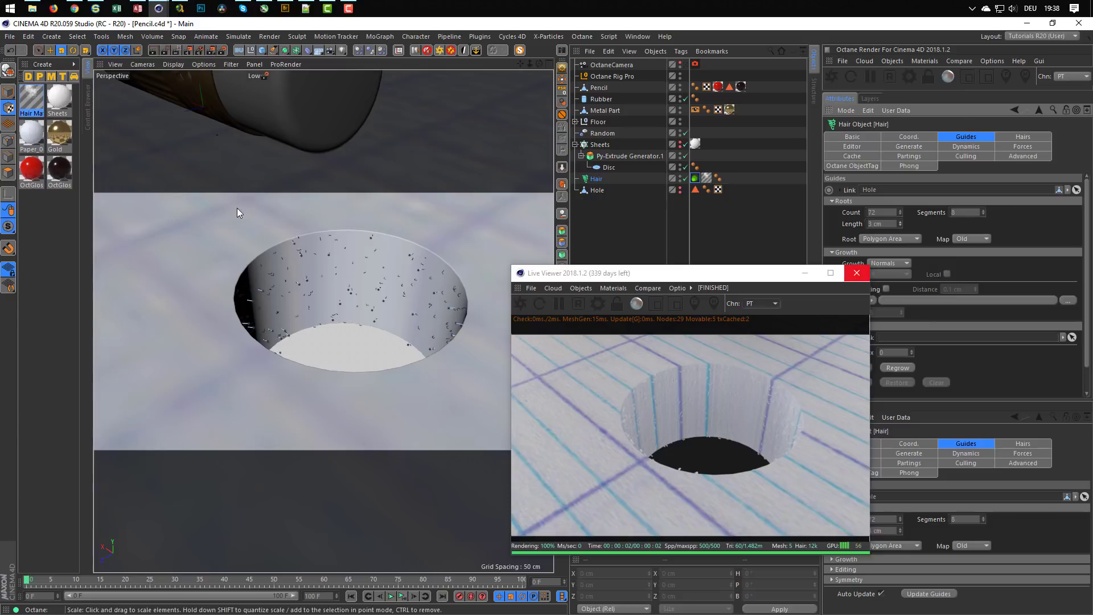
Step: Try a root and tip thickness of 1 cm in the hair material
double_click(32, 97)
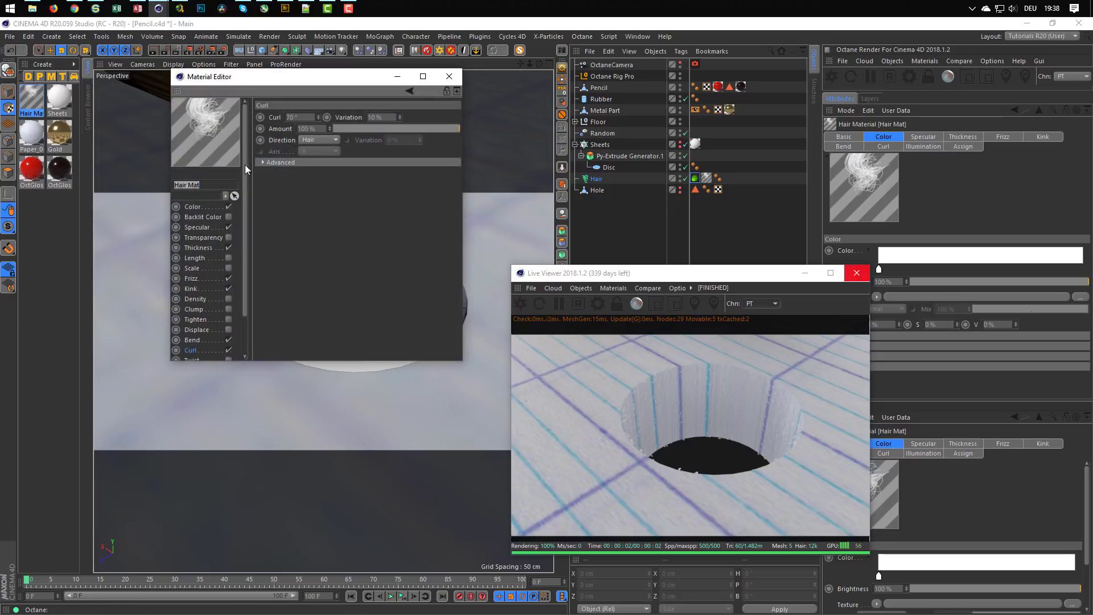
left_click(206, 246)
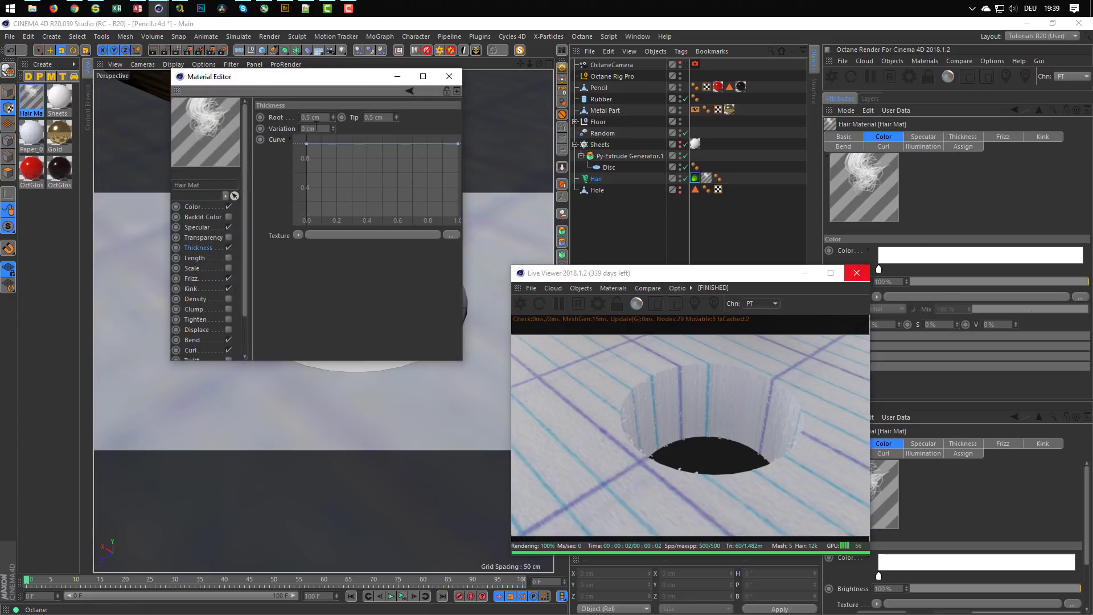
type("1")
key("Return")
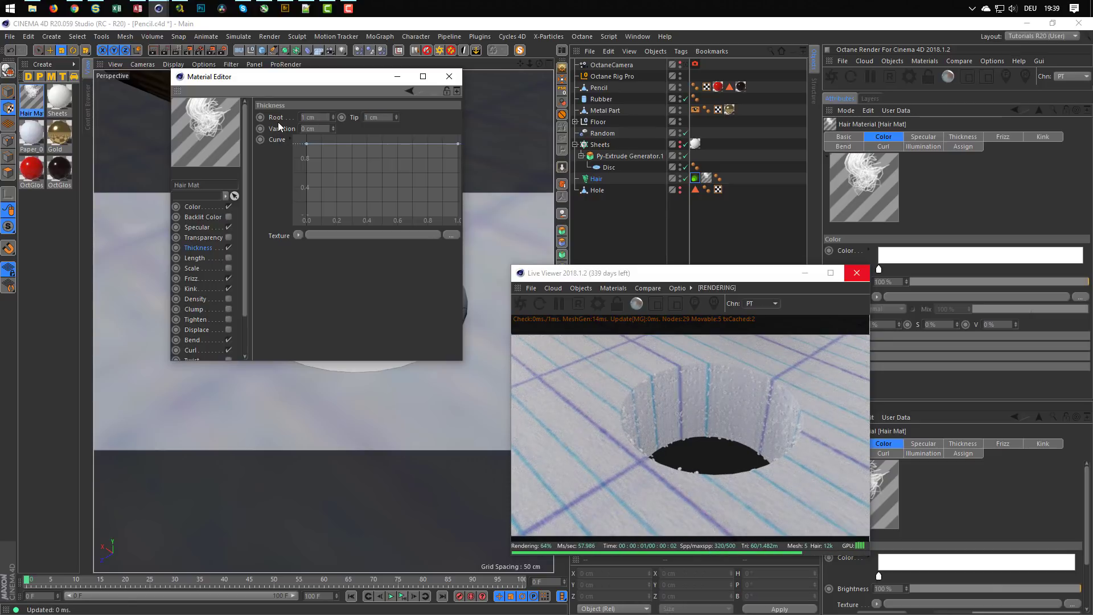
Step: Return the hair material's root and tip thickness to 0.5 cm
type(".5")
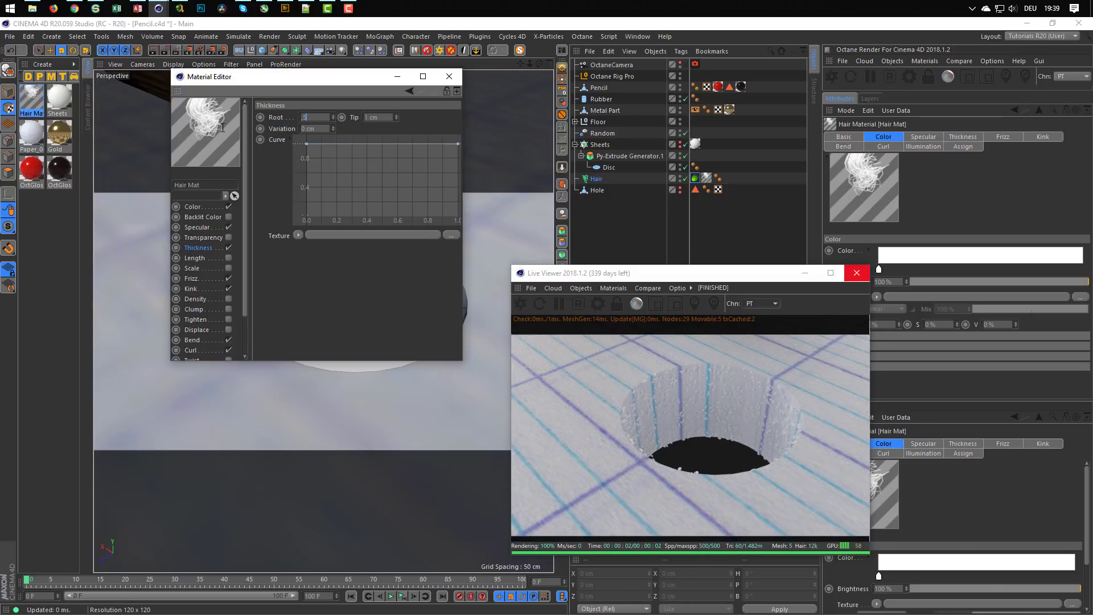
key("Tab")
type(".5")
key("Return")
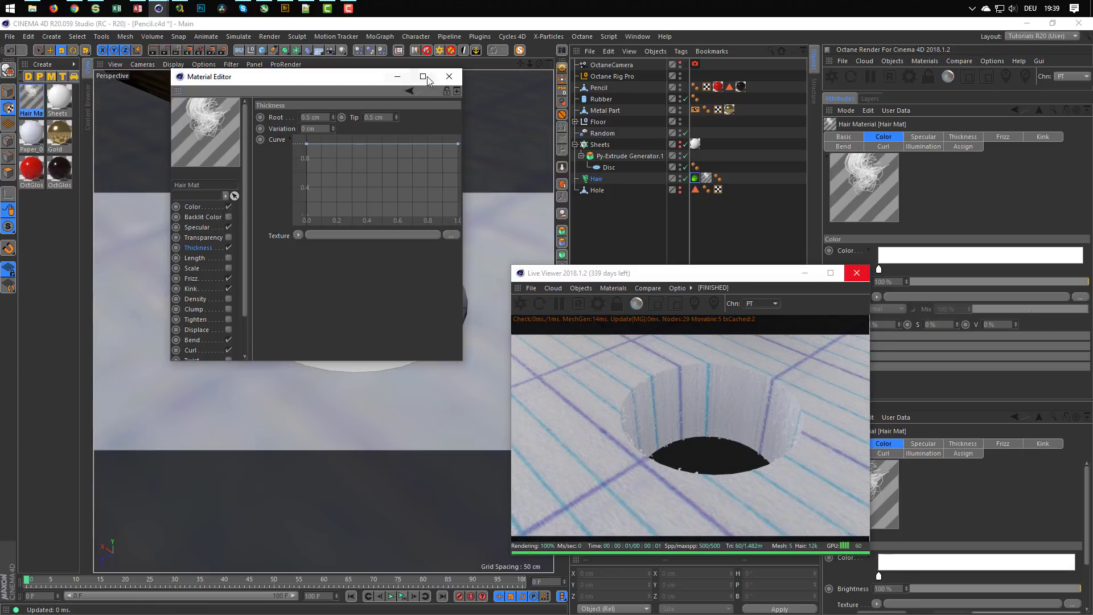
left_click(448, 76)
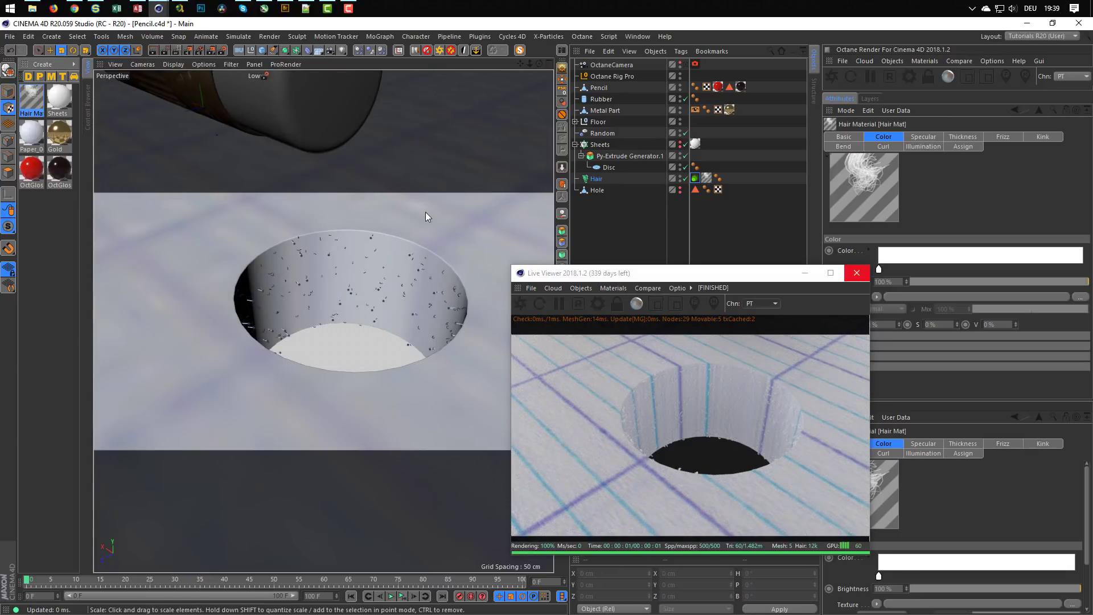
Step: Look through the OctaneCamera and frame the pencil's eraser end together with the hole
left_click(685, 64)
middle_click_drag(266, 255, 281, 327, "alt")
right_click_drag(281, 326, 275, 327, "alt")
mouse_move(274, 327)
middle_mouse_down("alt")
mouse_move(257, 275)
mouse_move(271, 274)
mouse_move(241, 273)
mouse_move(247, 280)
middle_mouse_up("alt")
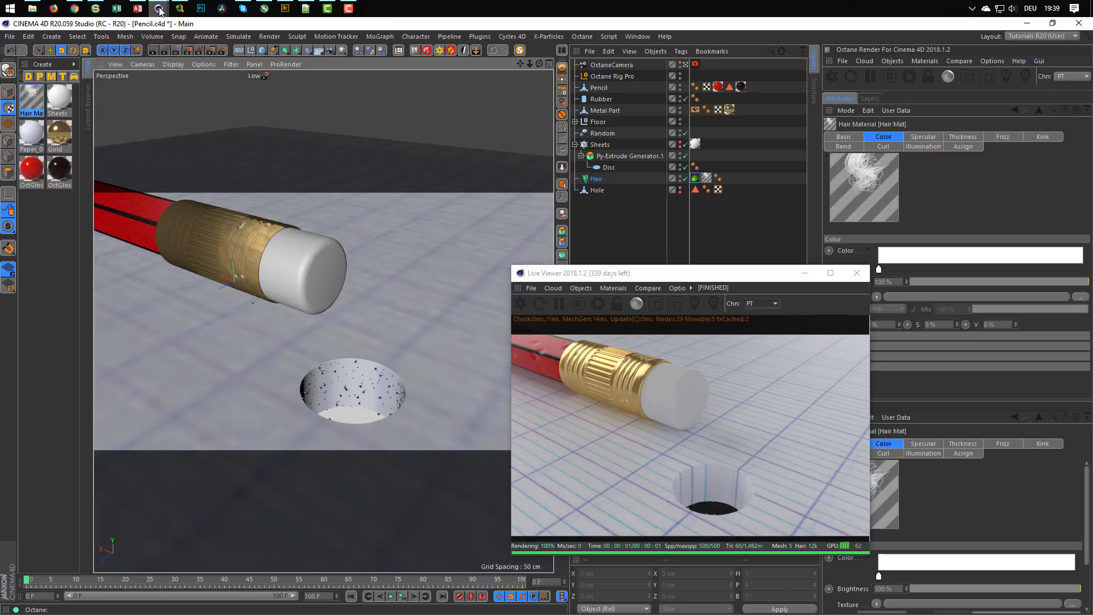
Step: Load the Rubber_001 material from the Plastic & Synthetic category of the local material database and close the LiveDB manager
mouse_move(160, 10)
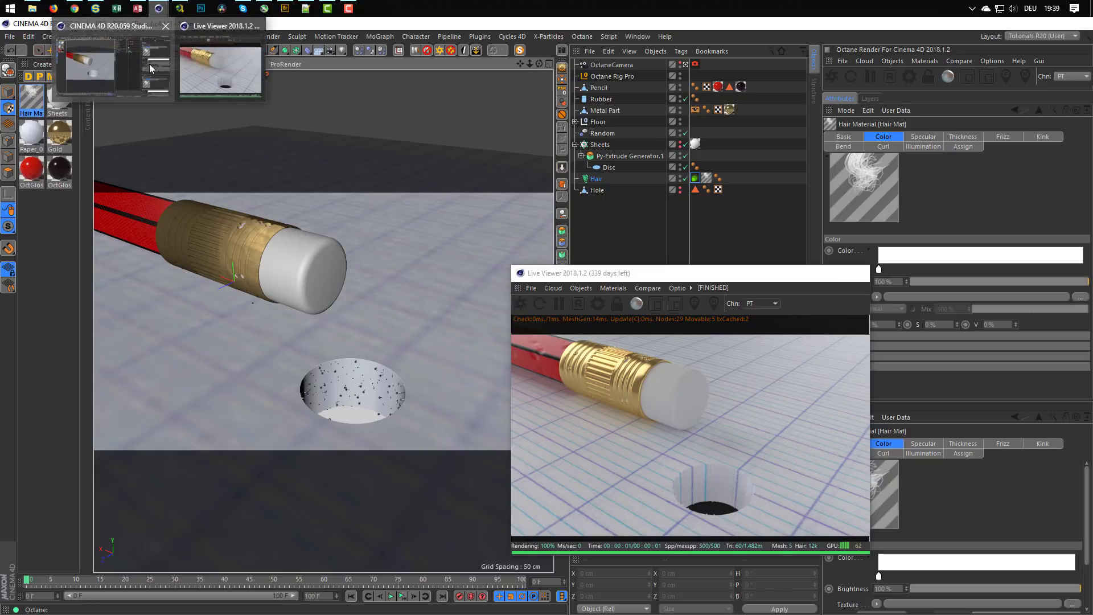
left_click(925, 61)
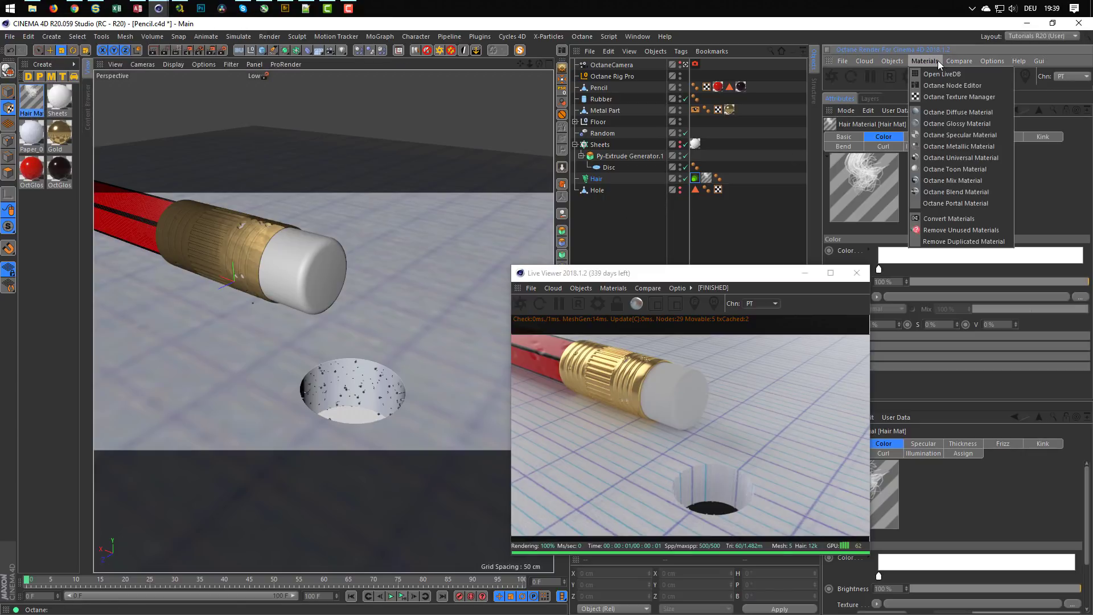
left_click(935, 73)
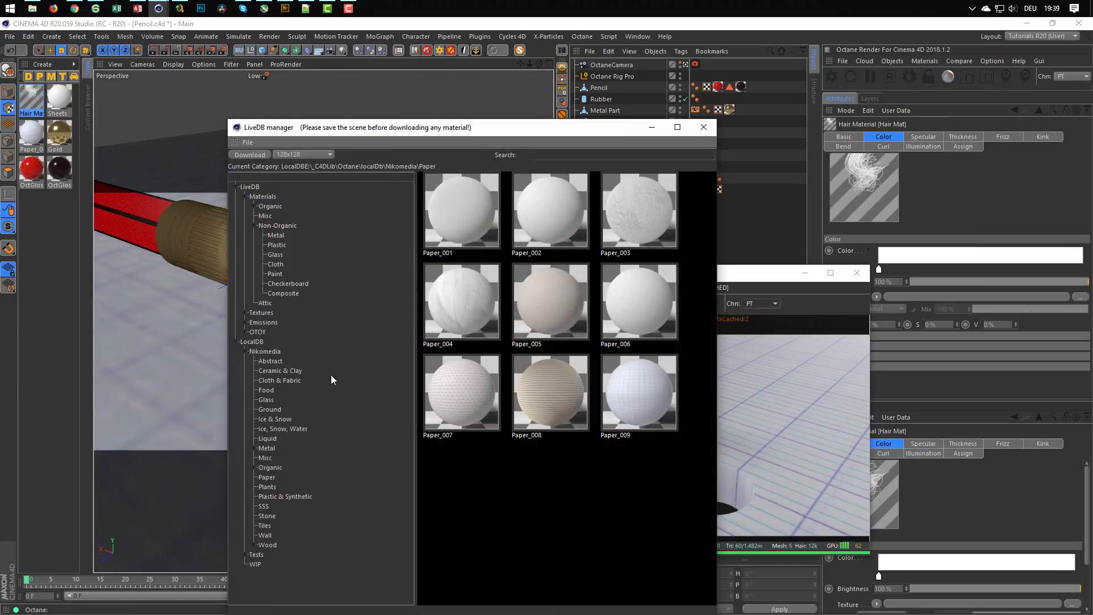
left_click(285, 497)
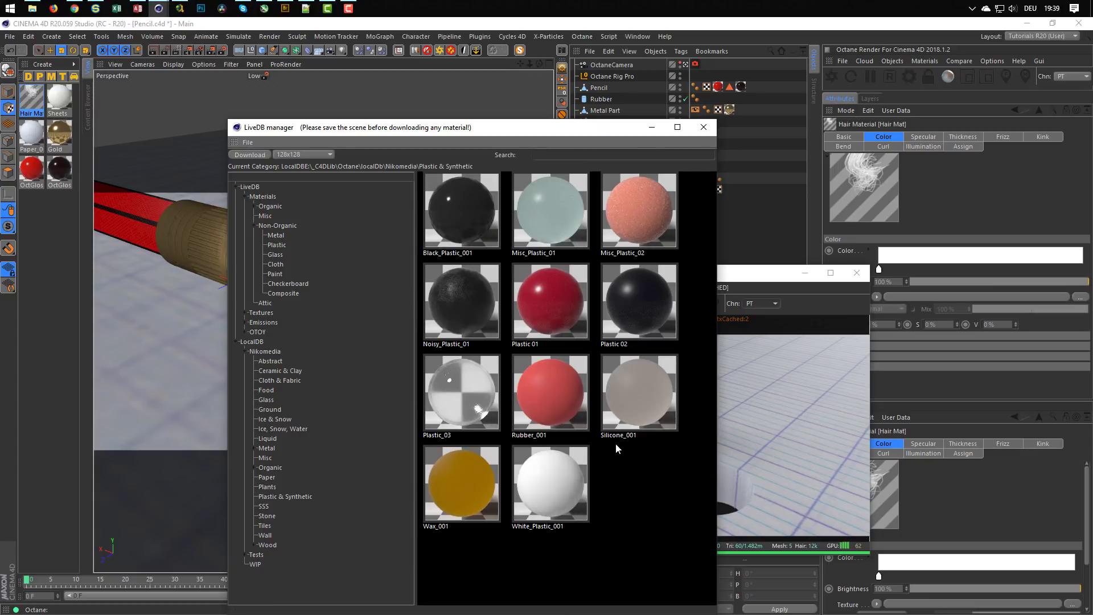
left_click(580, 408)
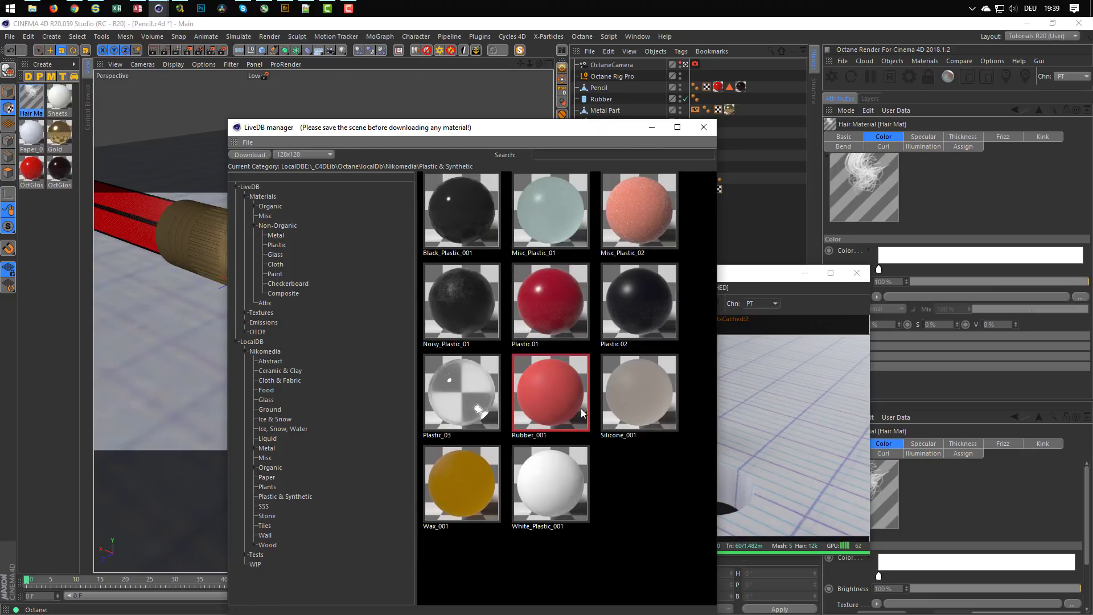
left_click(247, 154)
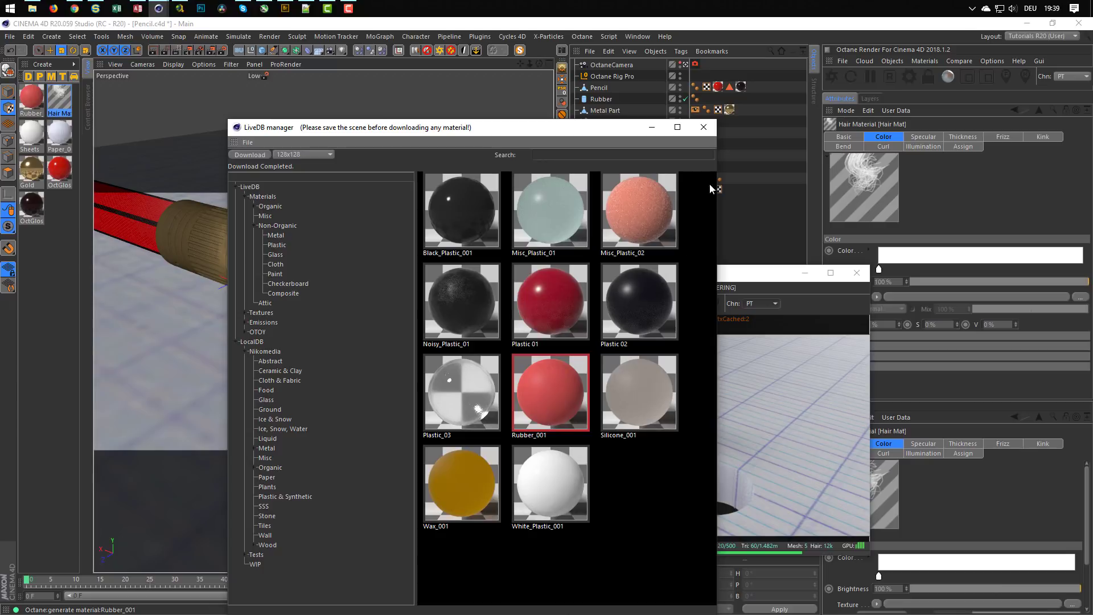
left_click(703, 127)
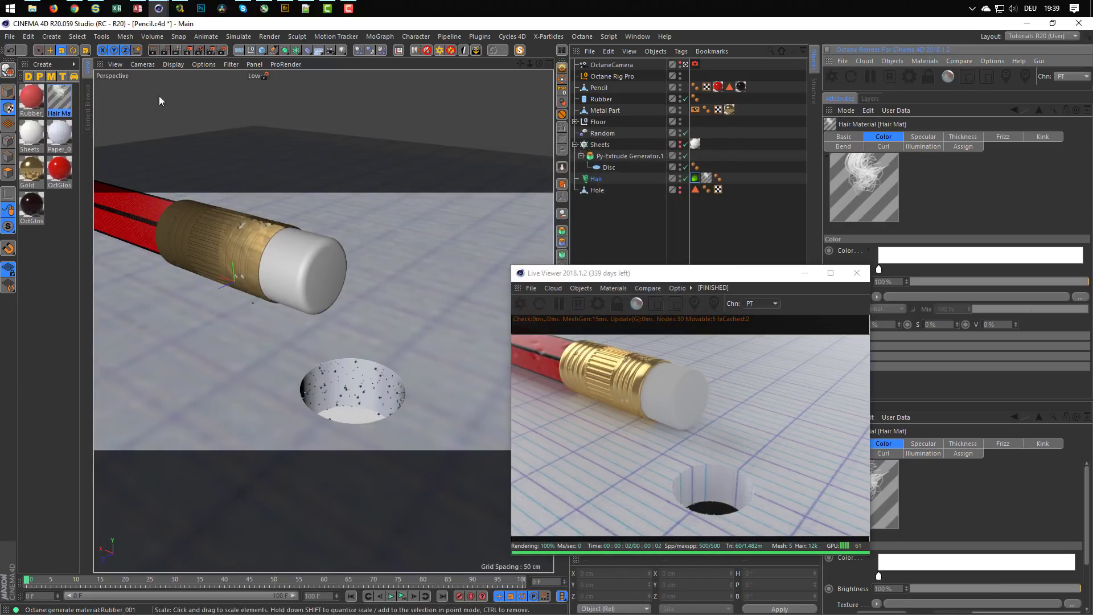
Step: Open Rubber_001 in the Octane Node Editor and show the diffuse settings of its first sub material
left_click(30, 98)
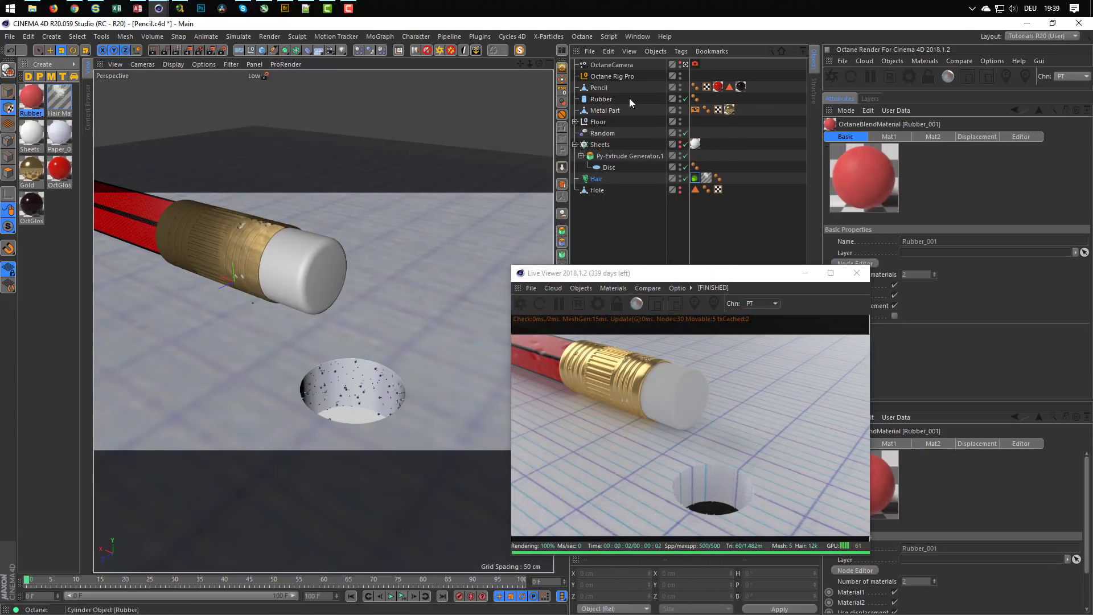
left_click(561, 51)
left_click_drag(426, 144, 199, 92)
middle_click_drag(168, 215, 328, 208)
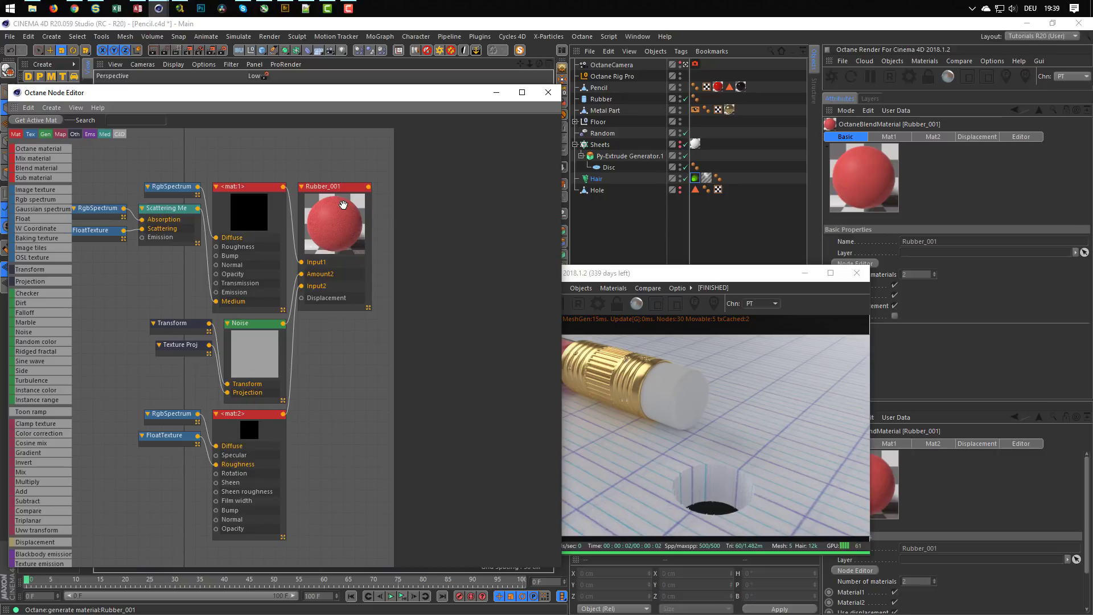
left_click(250, 188)
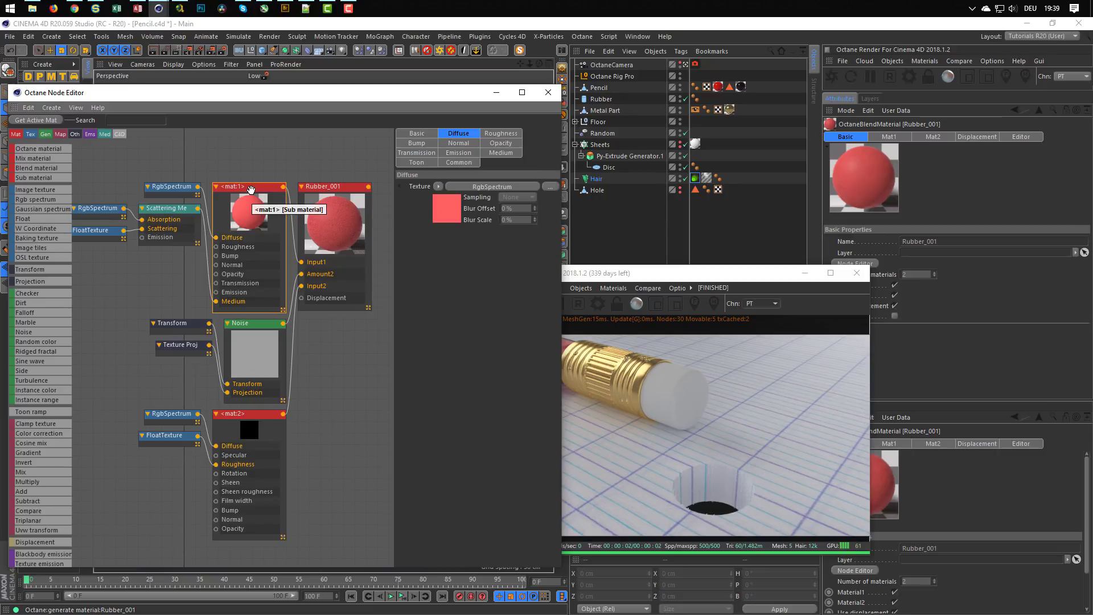
Step: Rearrange the node graph by separating the scattering medium with its inputs and the noise's Transform and Texture Projection nodes
left_click_drag(171, 210, 171, 251)
left_click_drag(110, 233, 103, 259)
left_click_drag(100, 209, 92, 234)
middle_click_drag(210, 213, 213, 189)
scroll(204, 204, "down", 1)
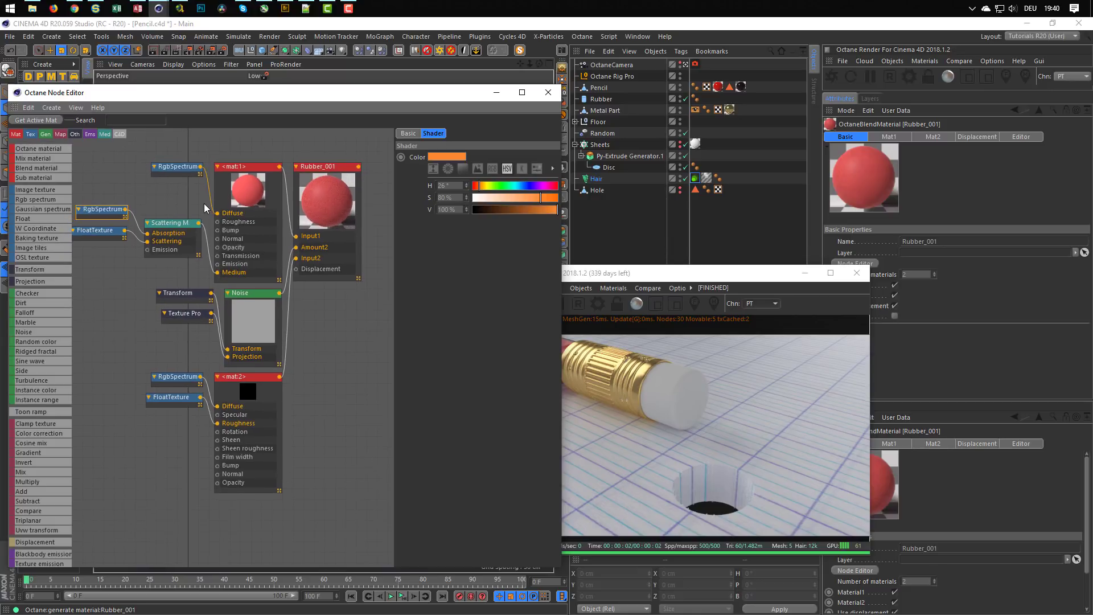
left_click_drag(174, 244, 175, 249)
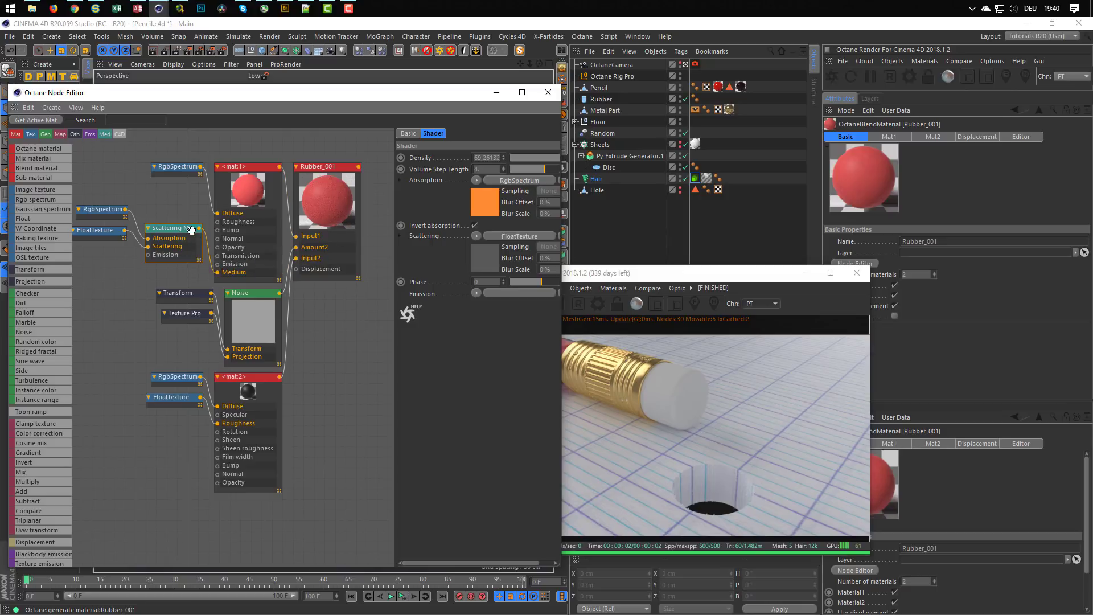
left_click_drag(183, 230, 180, 234)
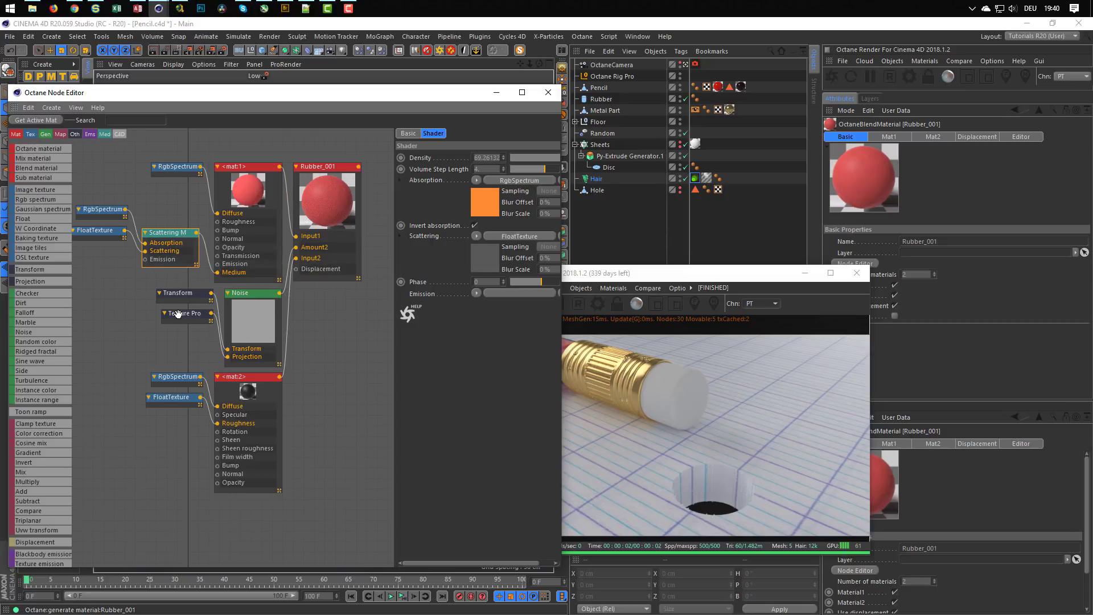
left_click_drag(179, 315, 164, 341)
left_click_drag(174, 296, 162, 319)
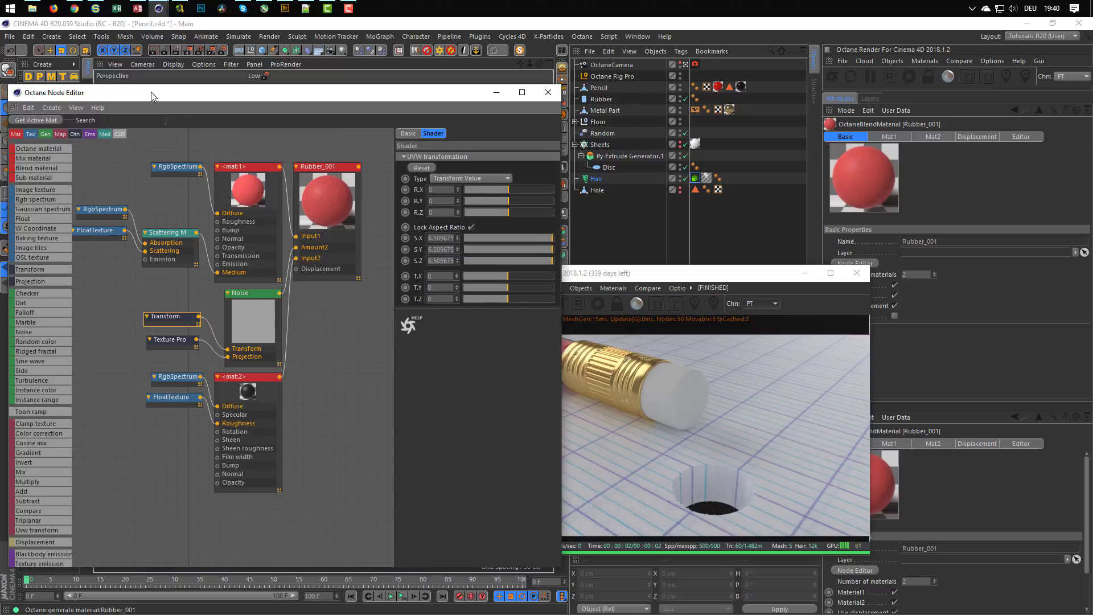
Step: Assign the Rubber_001 material to the Rubber object and show the eraser close up in the live render
left_click_drag(152, 91, 170, 245)
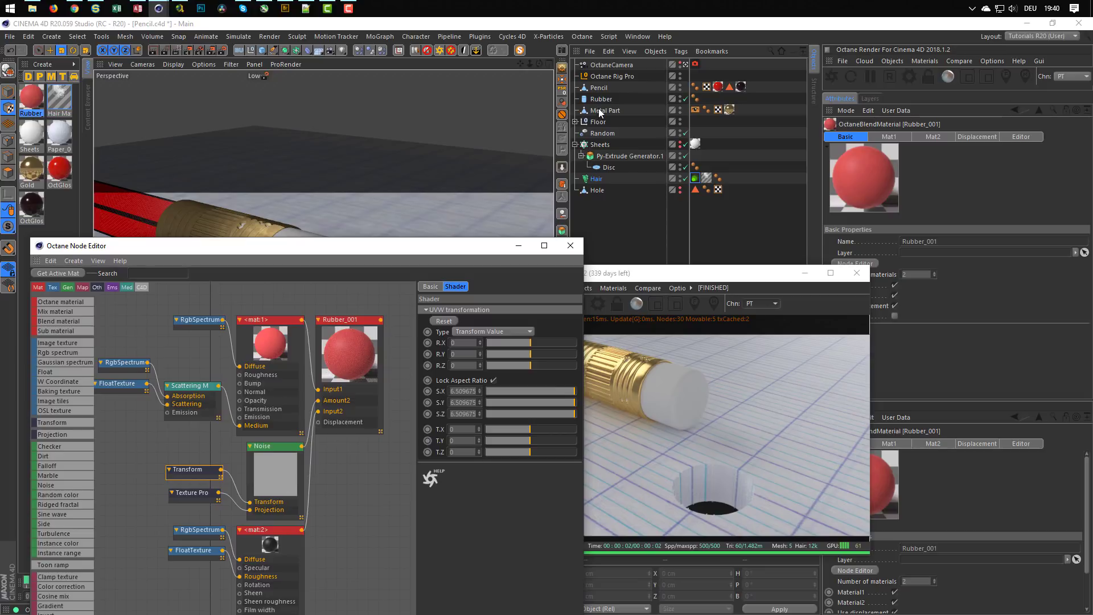
left_click_drag(35, 103, 603, 99)
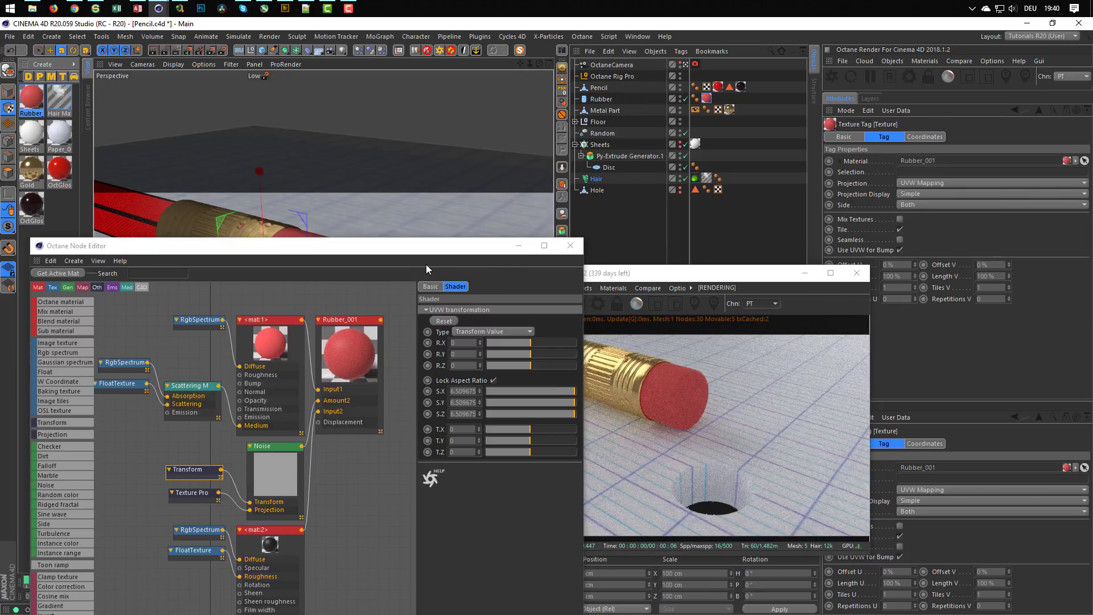
left_click_drag(383, 254, 397, 73)
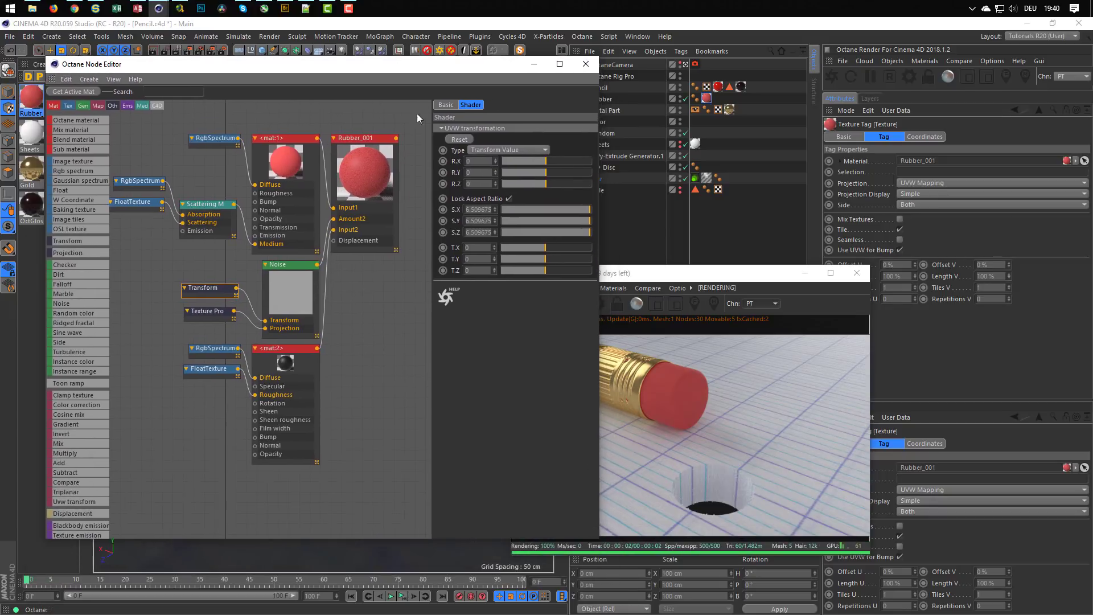
left_click(687, 64)
left_click(649, 367)
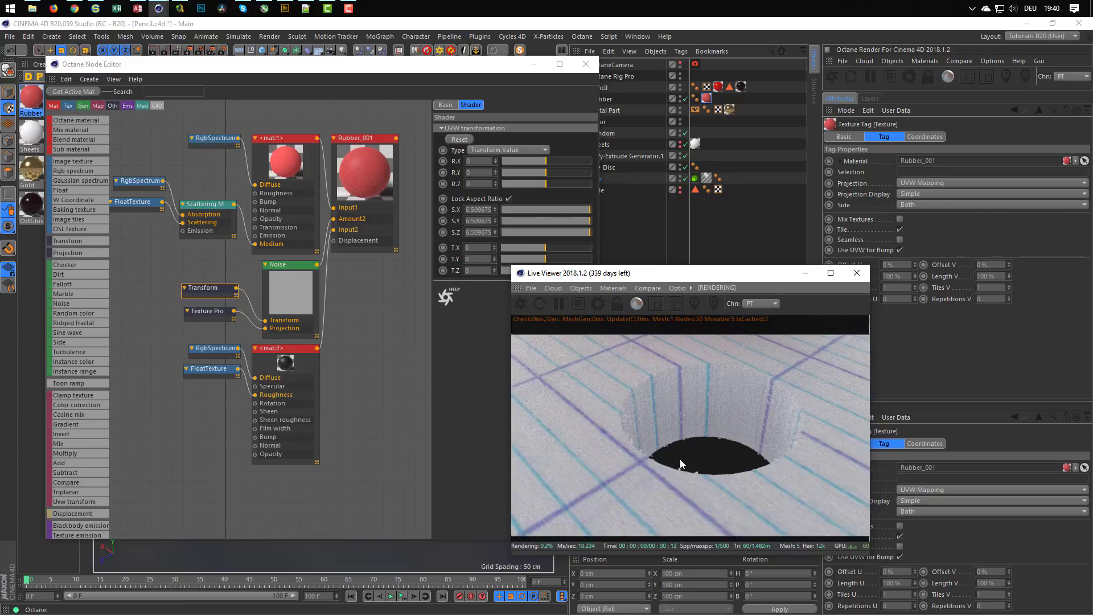
mouse_move(685, 421)
left_mouse_down()
mouse_move(704, 403)
mouse_move(732, 399)
left_mouse_up()
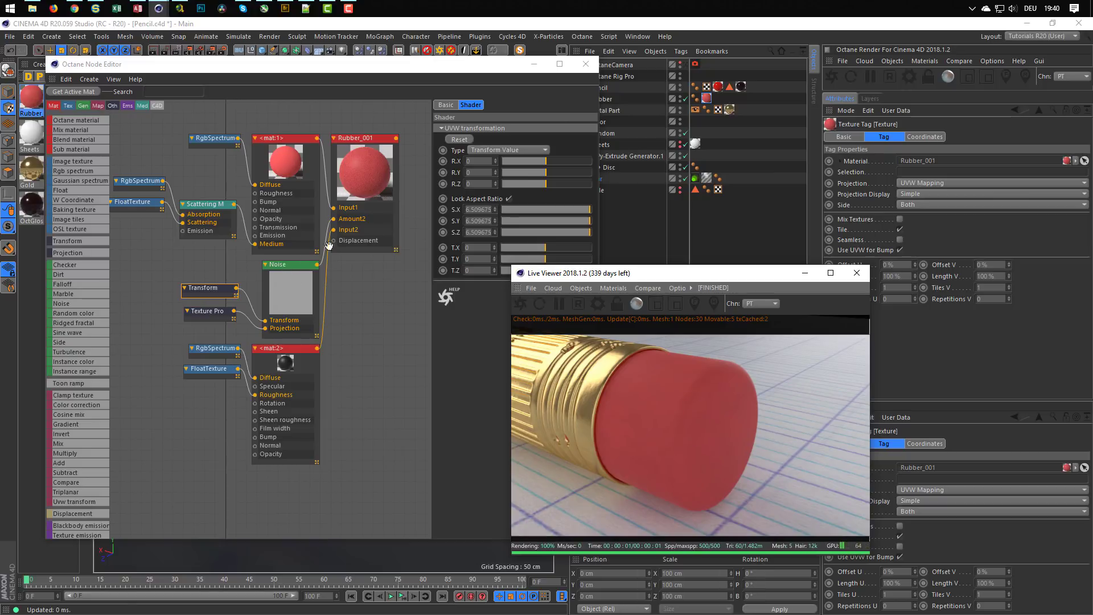
Step: Examine the noise's transform and projection nodes and the second sub material's type, roughness and diffuse inputs
left_click(218, 289)
left_click_drag(218, 290, 206, 309)
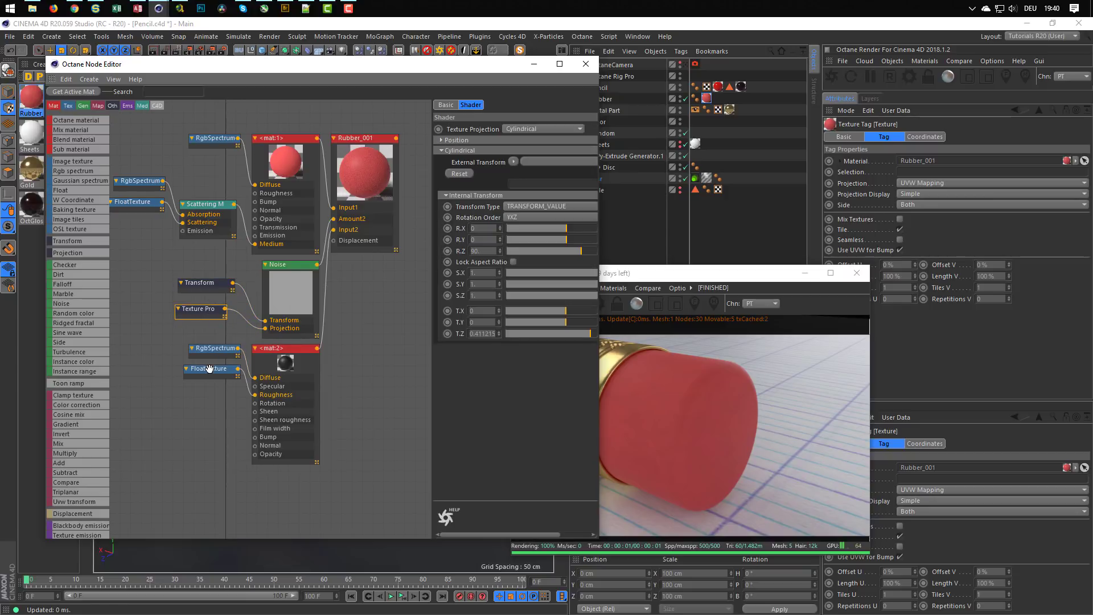
left_click_drag(206, 369, 205, 393)
left_click_drag(208, 349, 201, 373)
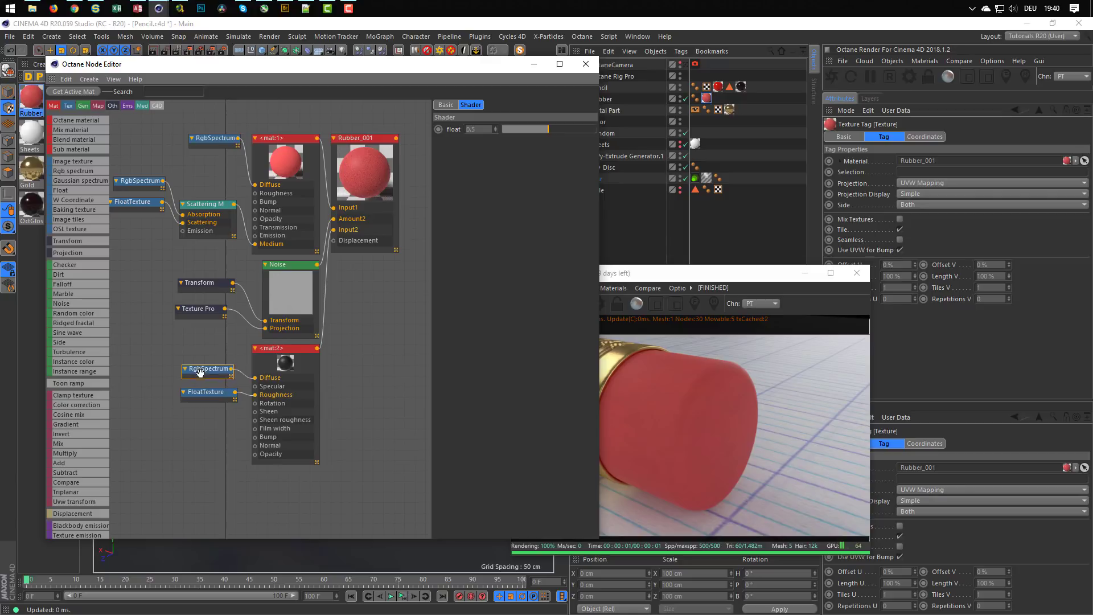
left_click(281, 349)
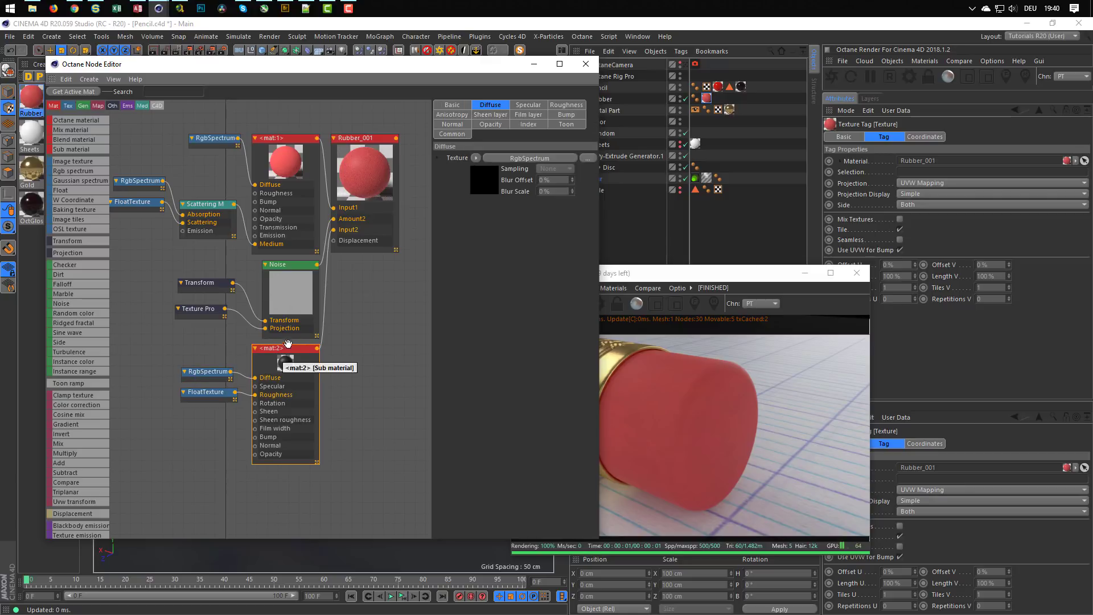
left_click(456, 105)
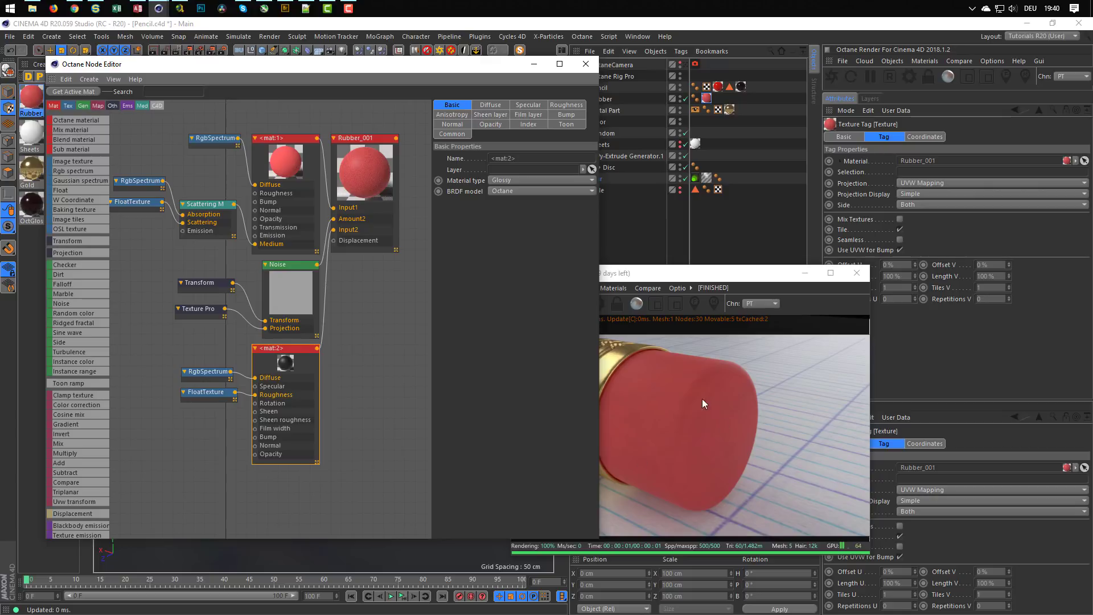
left_click_drag(210, 392, 210, 396)
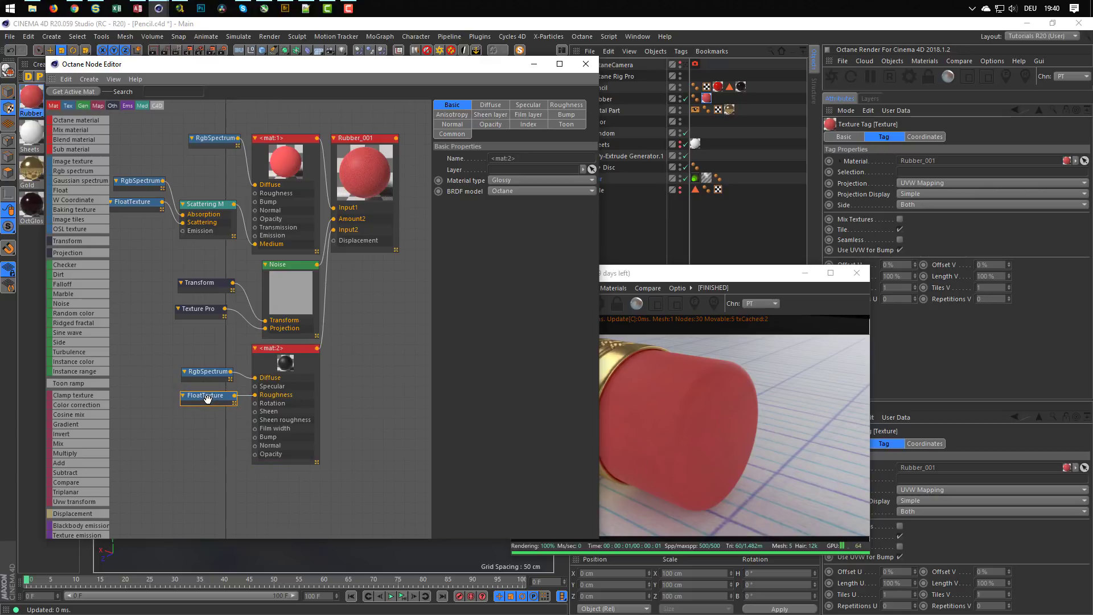
left_click(469, 105)
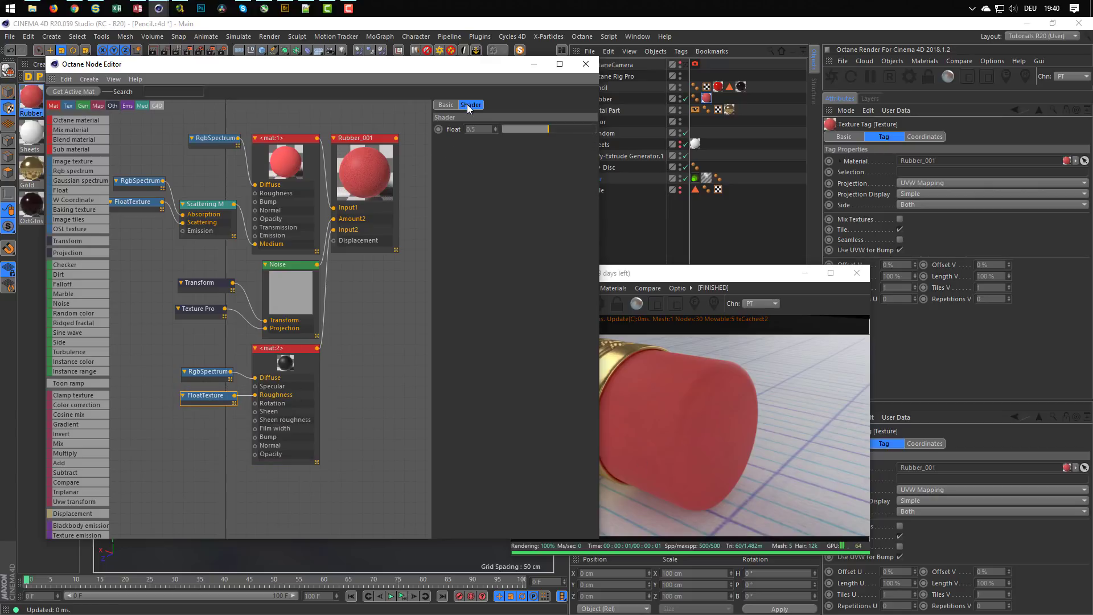
left_click_drag(210, 371, 212, 372)
Step: Examine the first sub material's type and its scattering medium, including the absorption colour and the scattering float value
left_click(280, 138)
left_click(456, 106)
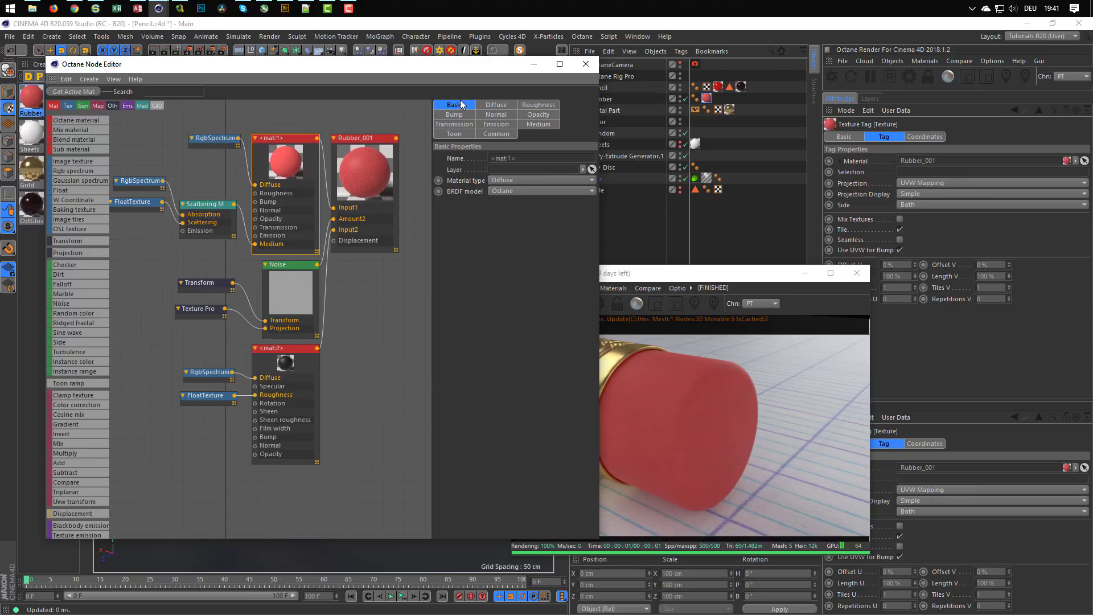
left_click(209, 213)
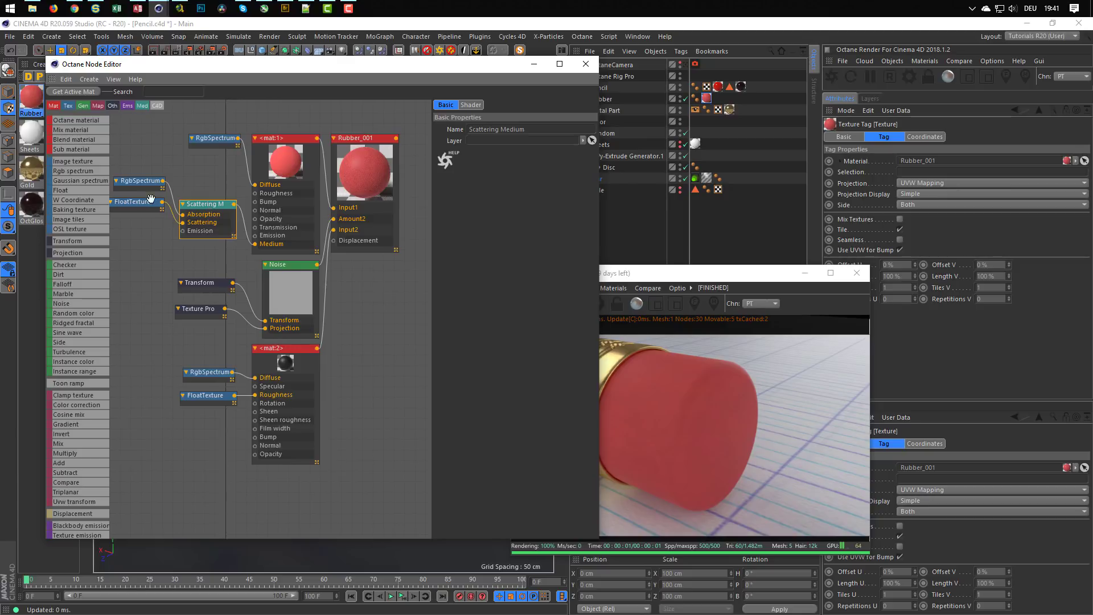
left_click_drag(151, 198, 154, 220)
left_click_drag(142, 183, 143, 198)
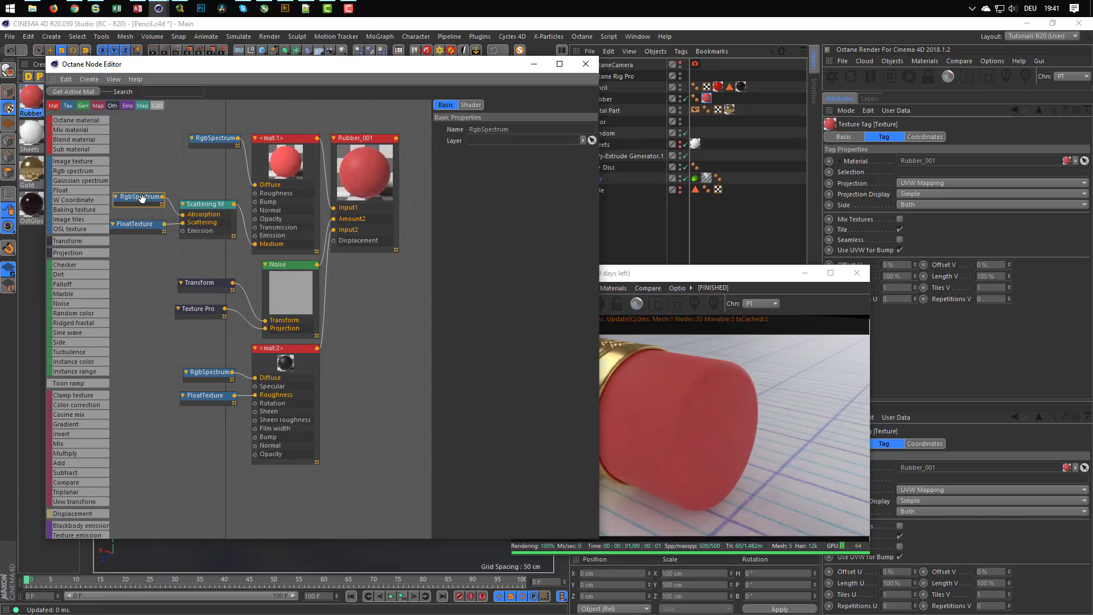
left_click(472, 105)
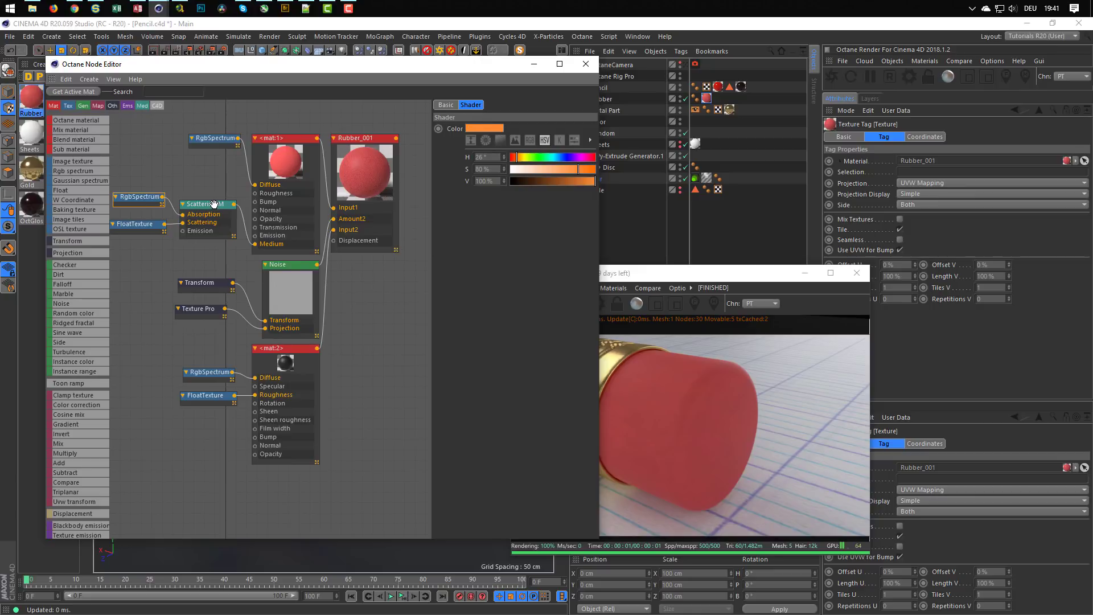
left_click_drag(213, 204, 211, 221)
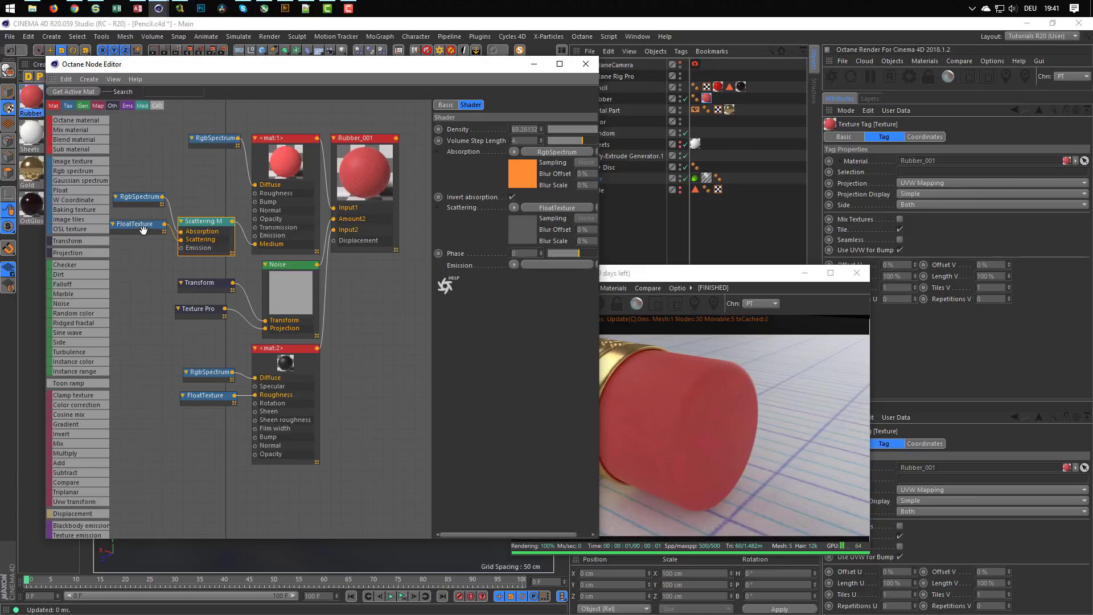
left_click_drag(143, 230, 143, 246)
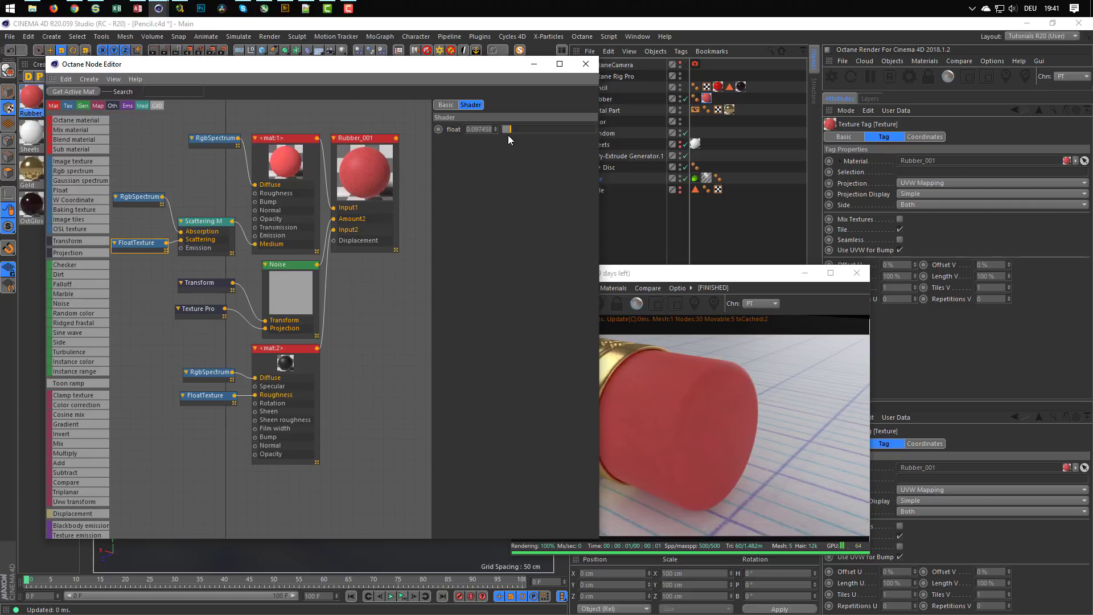
Step: Widen the node editor and its parameter area, and show the first sub material's diffuse RgbSpectrum colour
left_click(209, 225)
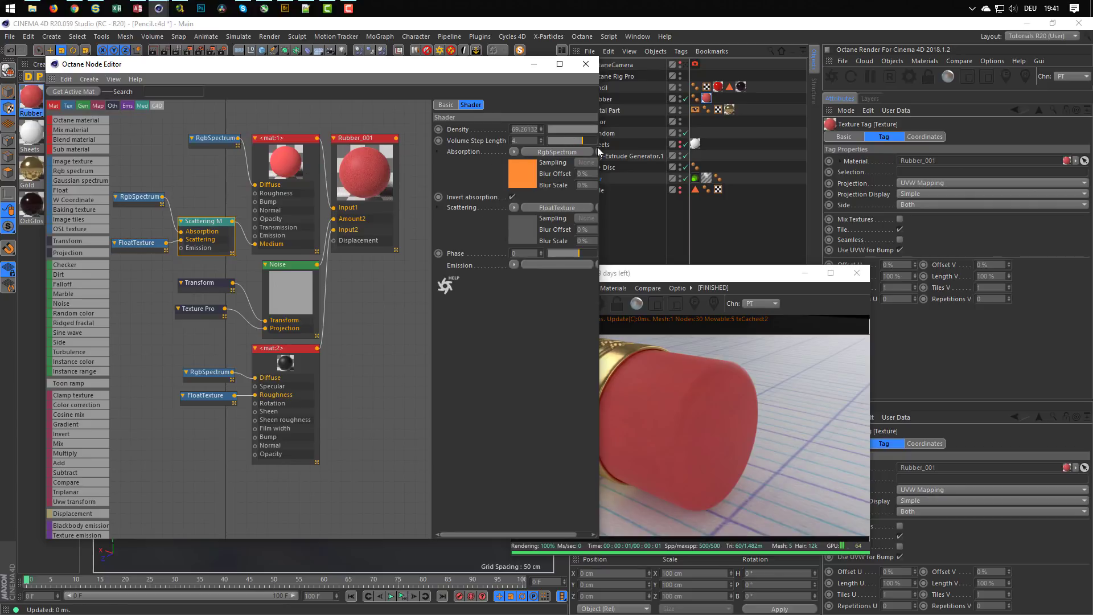
left_click_drag(598, 148, 676, 153)
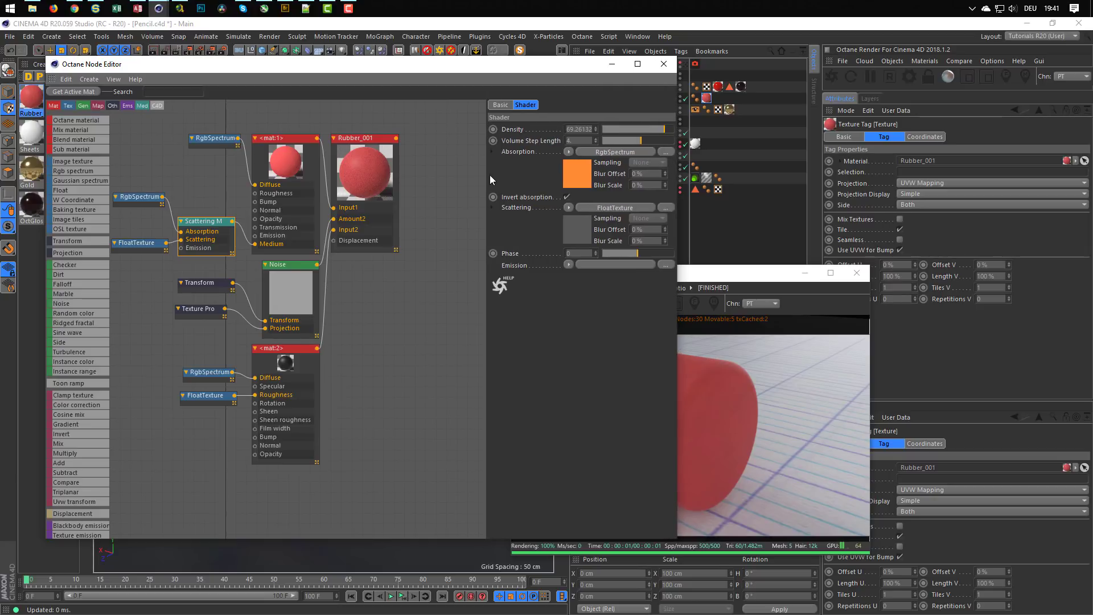
left_click_drag(485, 177, 412, 202)
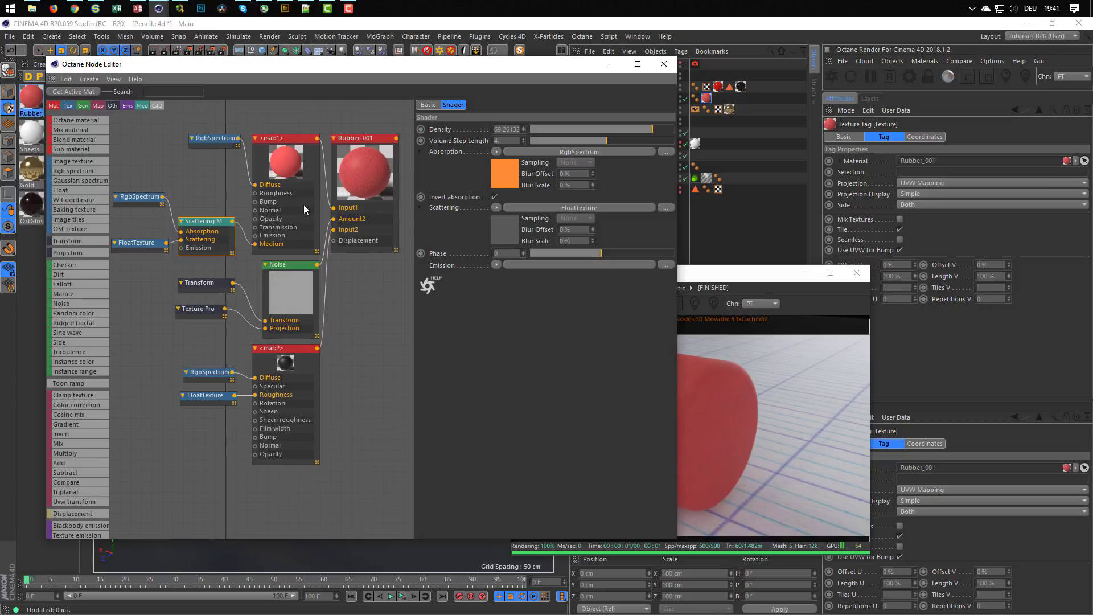
left_click(214, 140)
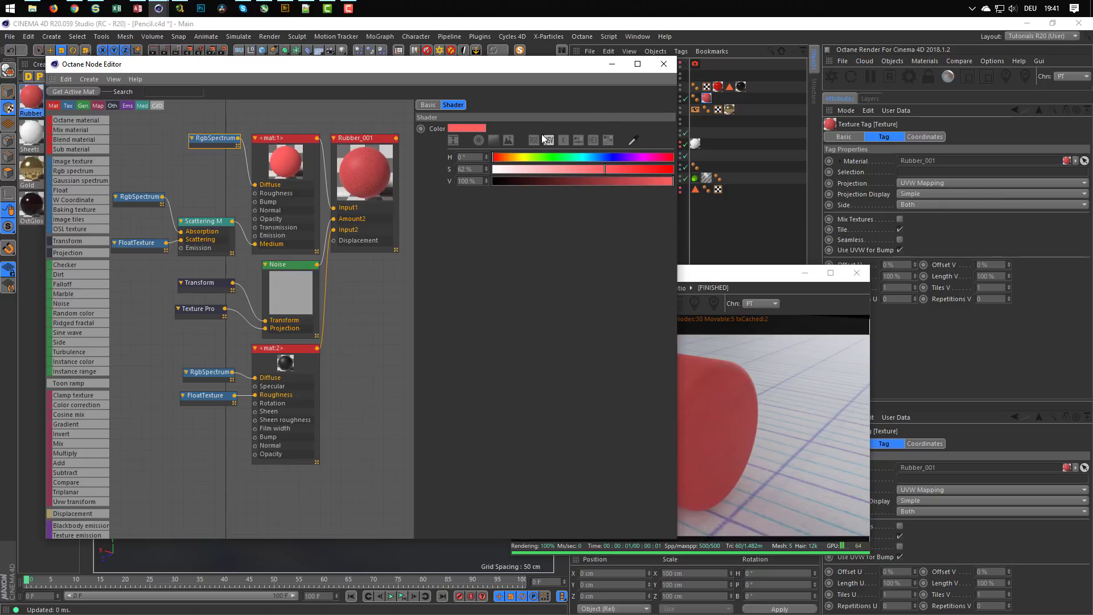
Step: Close the node editor and look through the OctaneCamera with the pencil's eraser end and the hole in frame
left_click(774, 275)
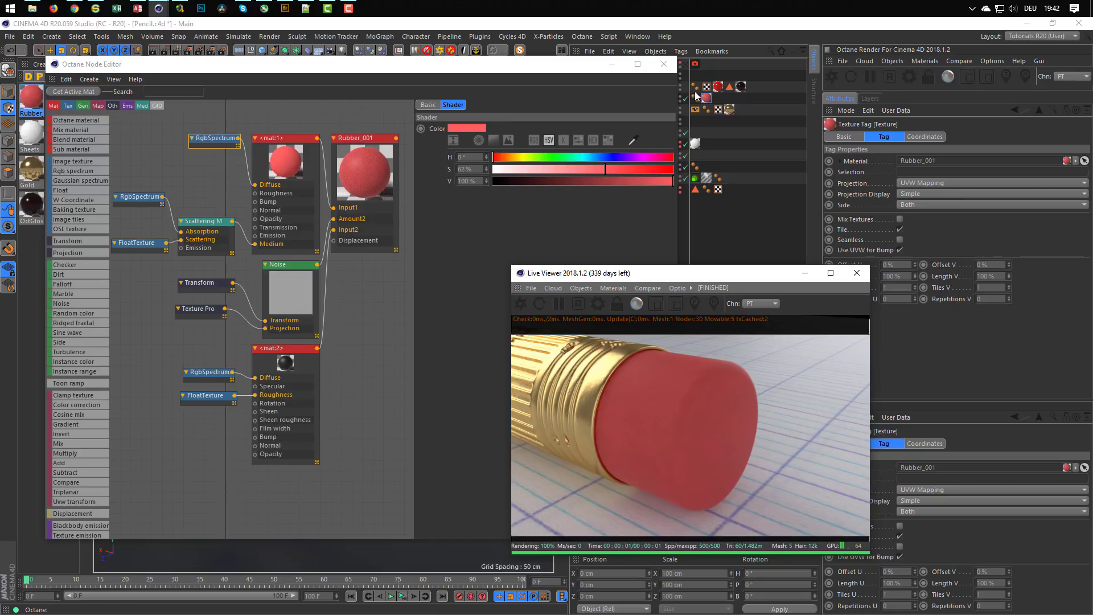
left_click(669, 69)
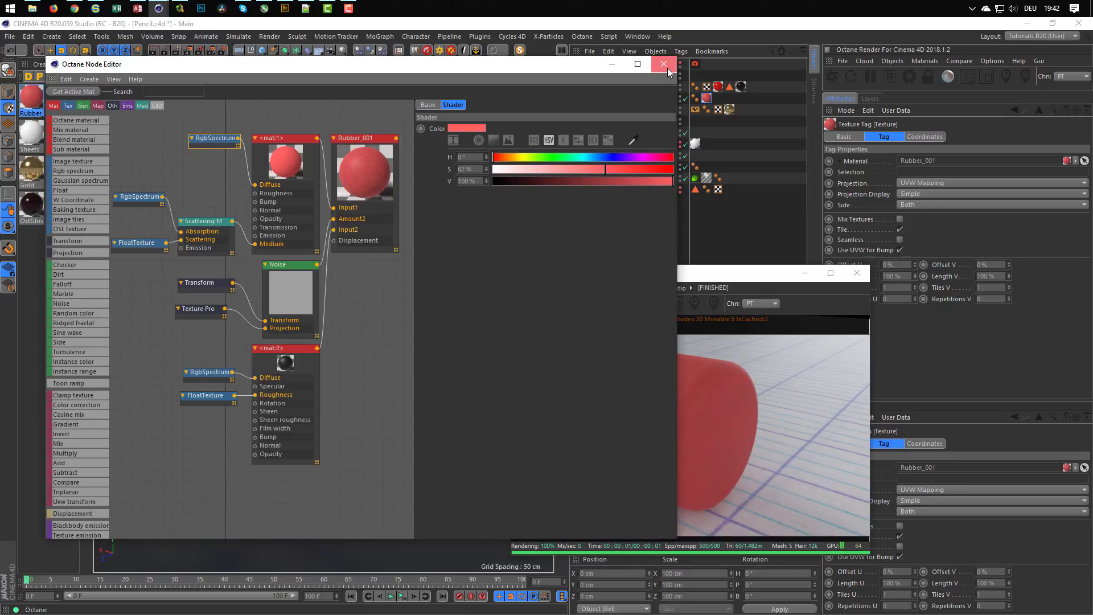
left_click(667, 67)
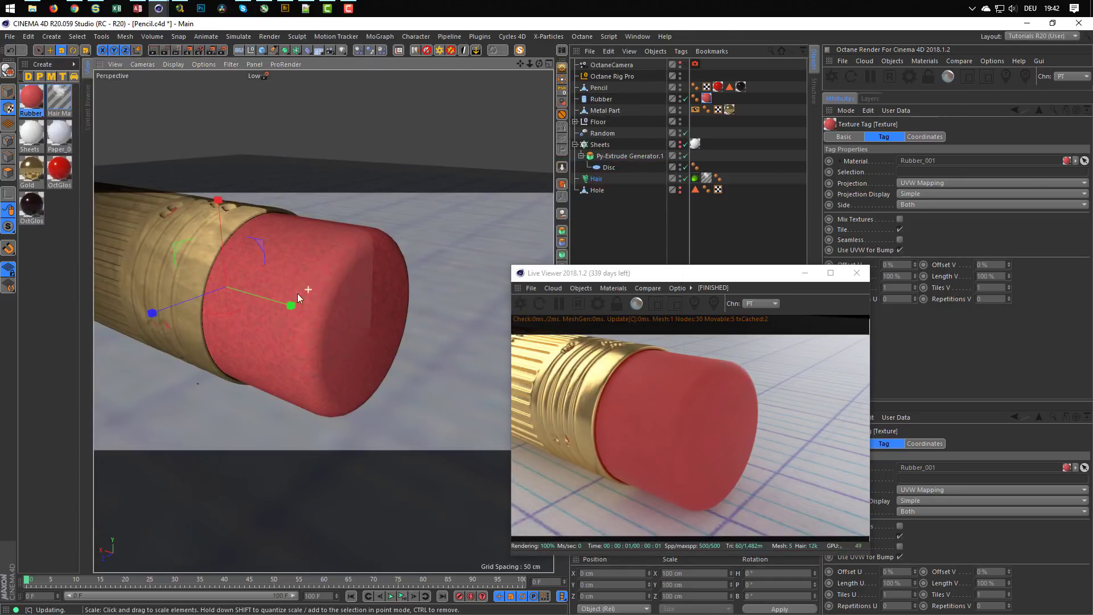
right_click_drag(297, 293, 270, 296, "alt")
left_click(685, 65)
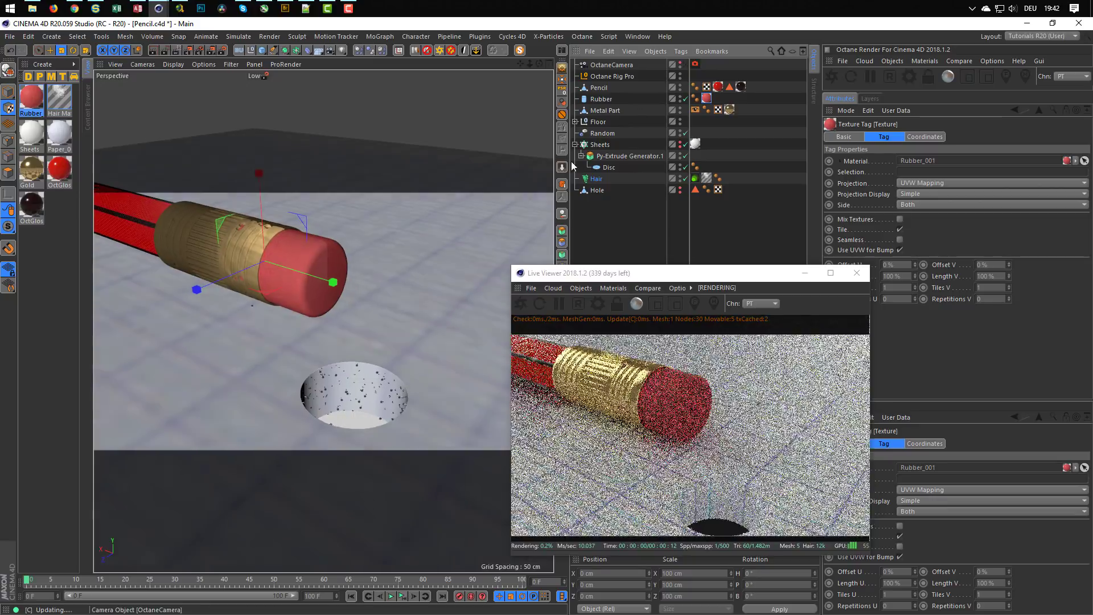
mouse_move(237, 309)
left_mouse_down("alt")
mouse_move(261, 282)
mouse_move(248, 284)
mouse_move(237, 299)
mouse_move(259, 295)
left_mouse_up("alt")
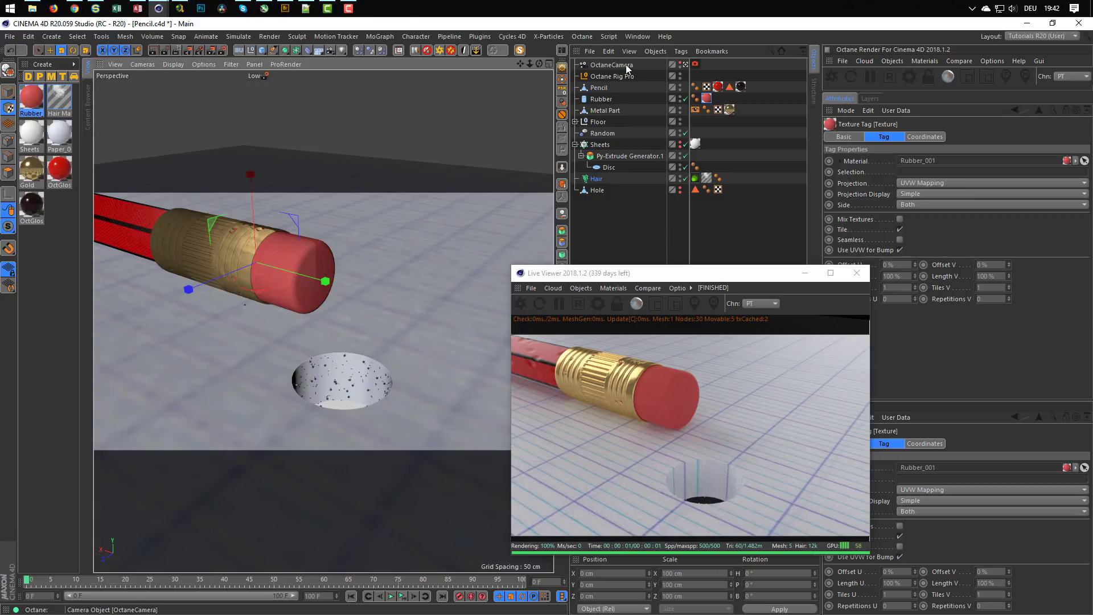
Step: Set the OctaneCamera's focal length to 80 mm and reframe the eraser end together with the hole
left_click(612, 65)
left_click(938, 197)
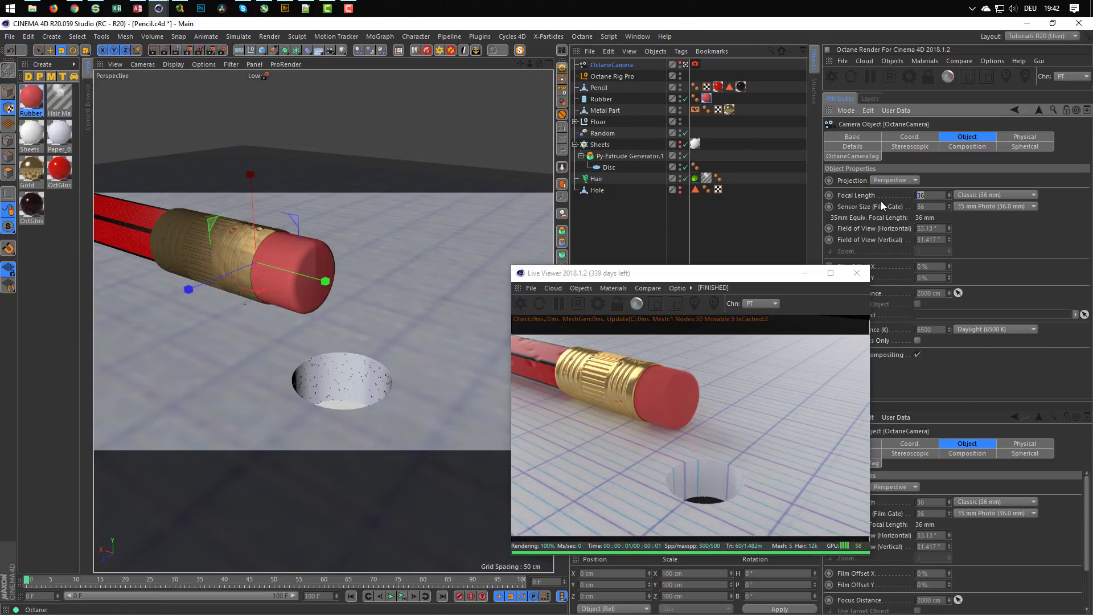
type("80")
key("Return")
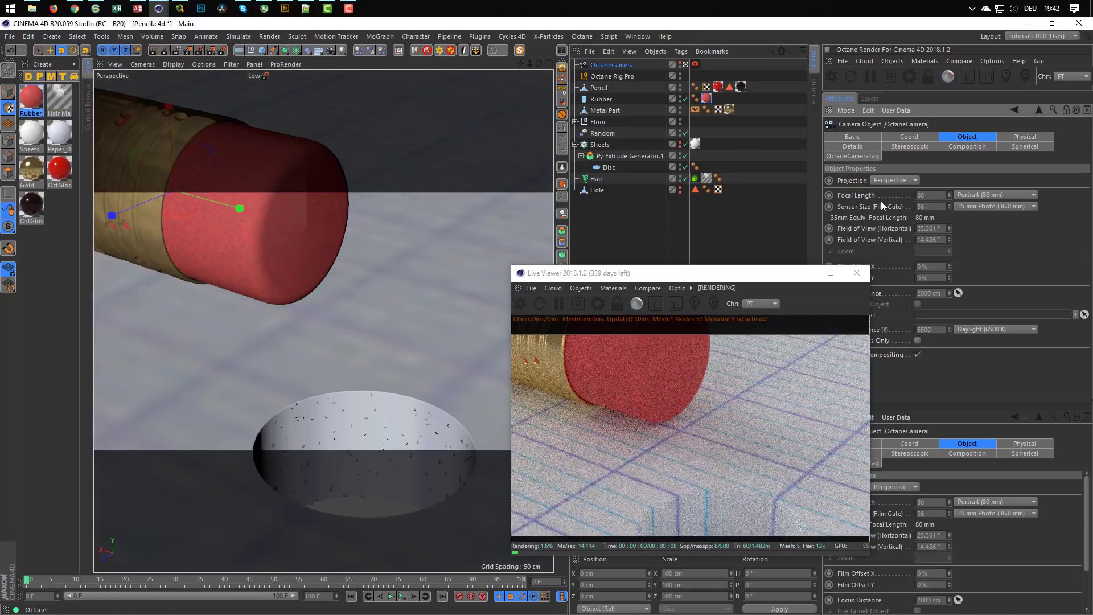
right_click_drag(322, 315, 261, 333, "alt")
mouse_move(284, 325)
middle_mouse_down("alt")
mouse_move(292, 374)
mouse_move(285, 340)
middle_mouse_up("alt")
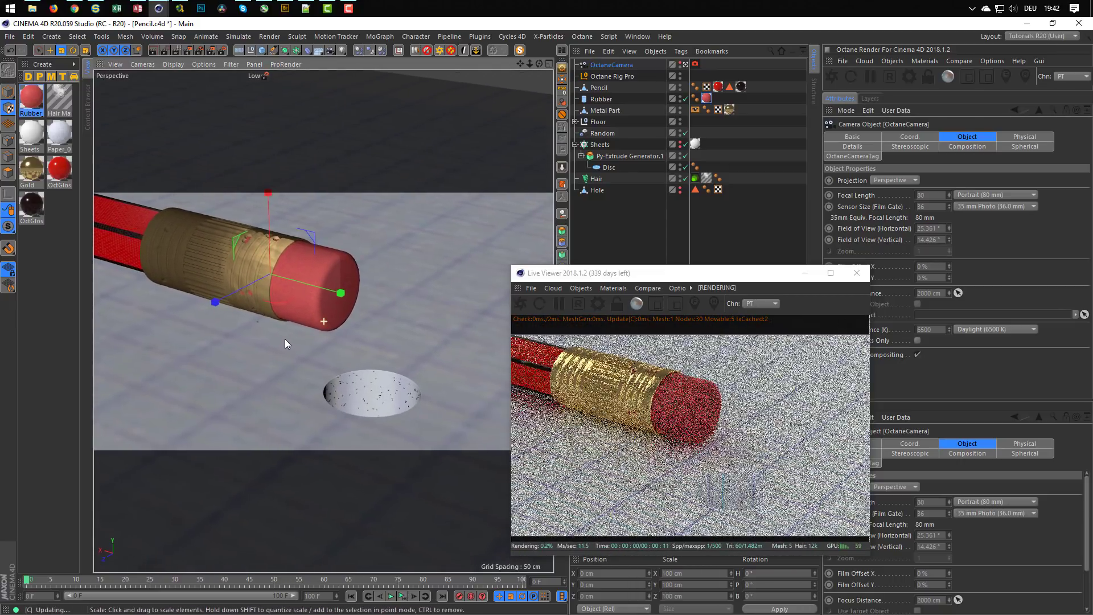
middle_click_drag(367, 340, 368, 352, "alt")
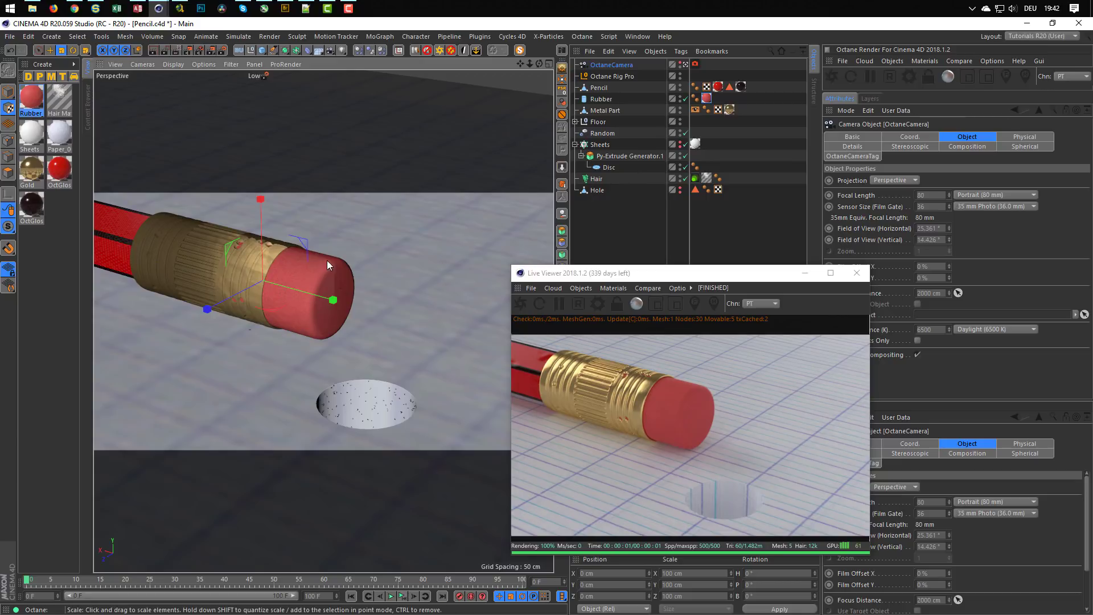
Step: Add a null object above the Pencil and group the Pencil, Rubber and Metal Part under it
left_click(600, 88)
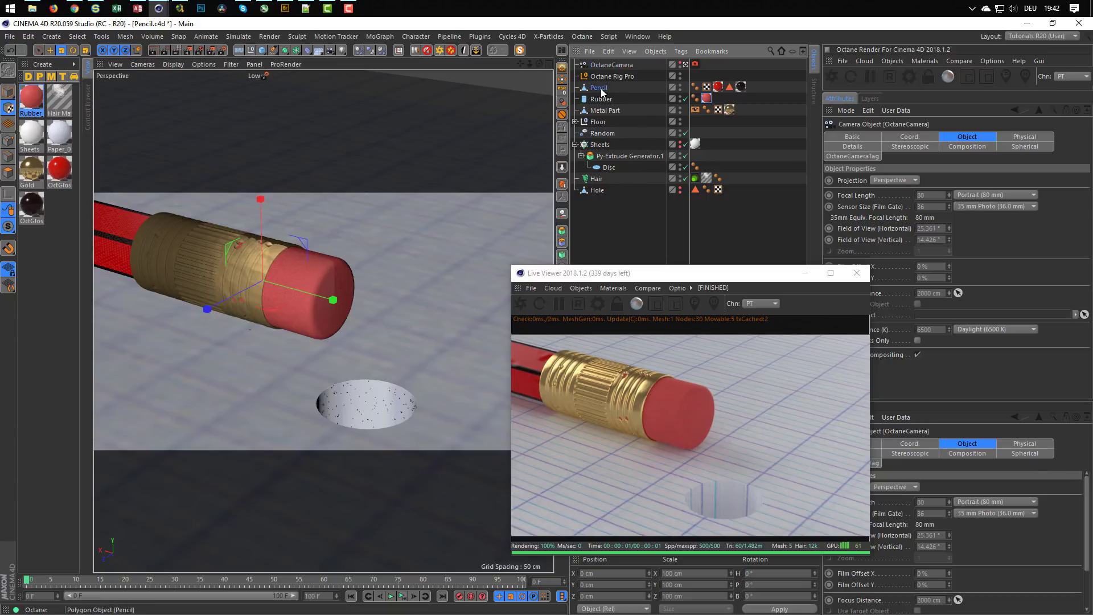
left_click(602, 98, "ctrl")
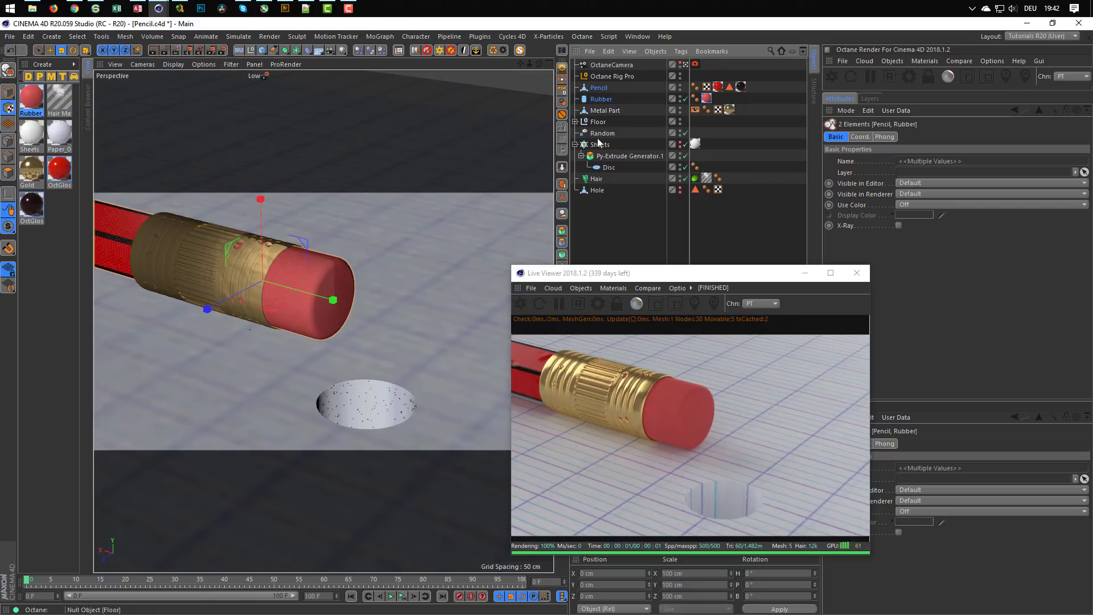
left_click(251, 50)
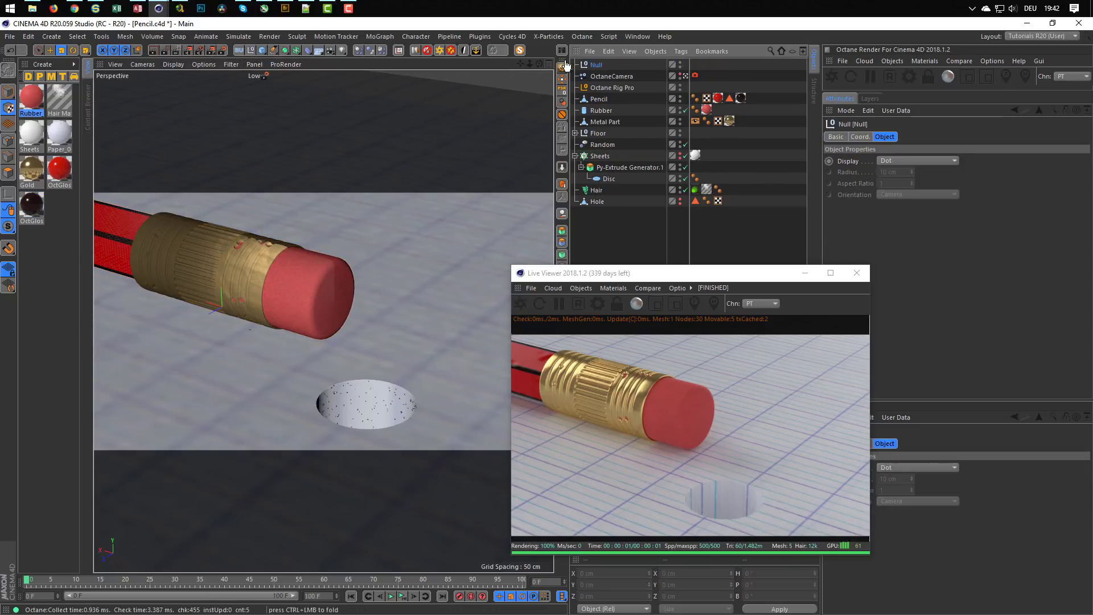
left_click_drag(601, 94, 601, 94)
left_click(601, 99)
left_click(602, 110, "ctrl")
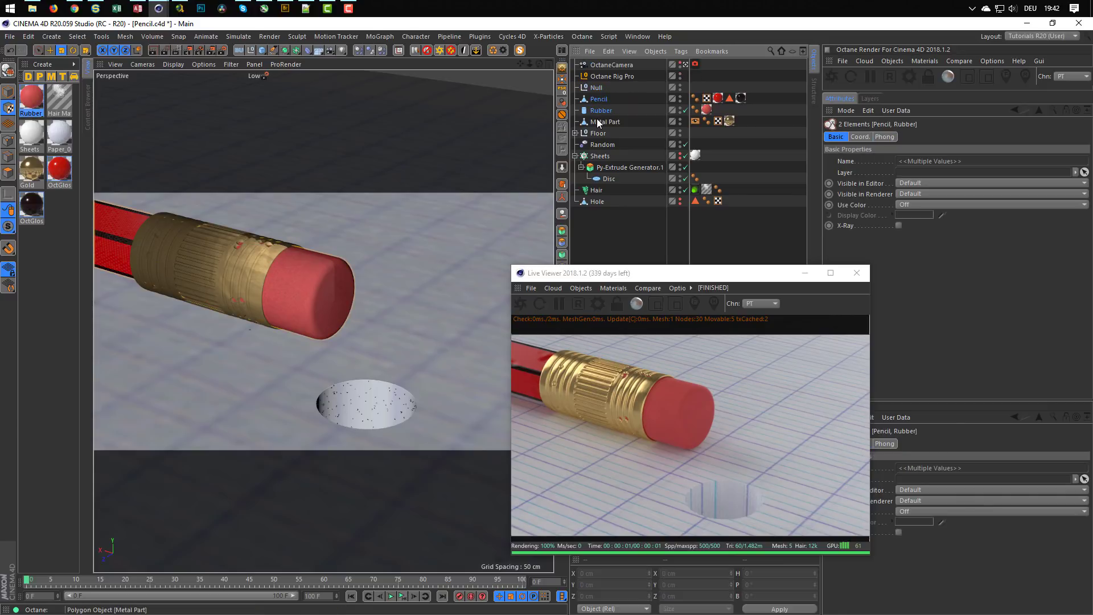
left_click(597, 122, "ctrl")
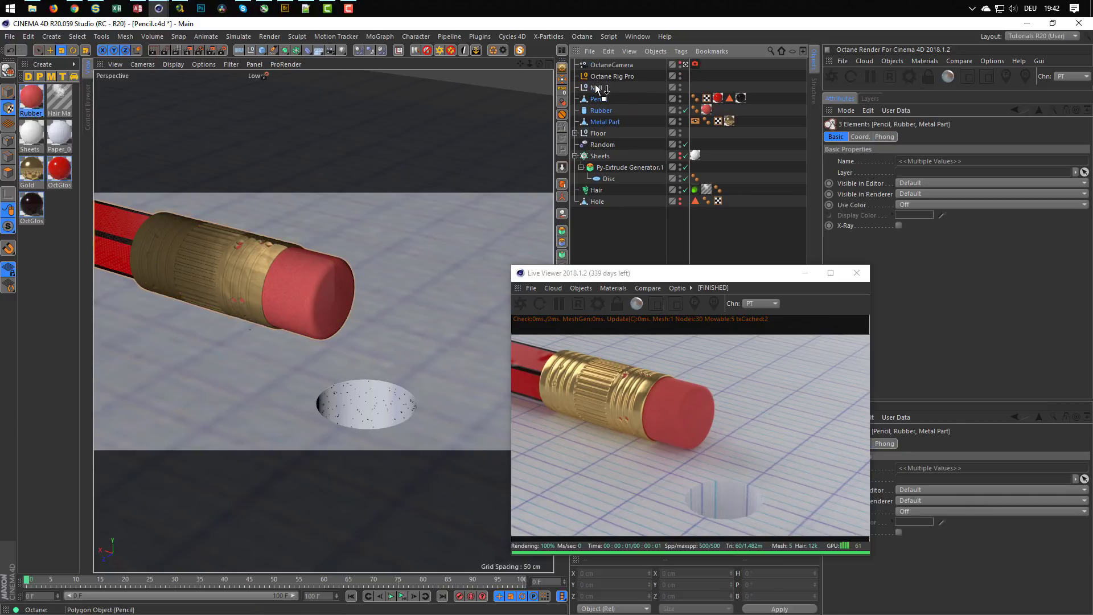
left_click_drag(595, 87, 595, 87)
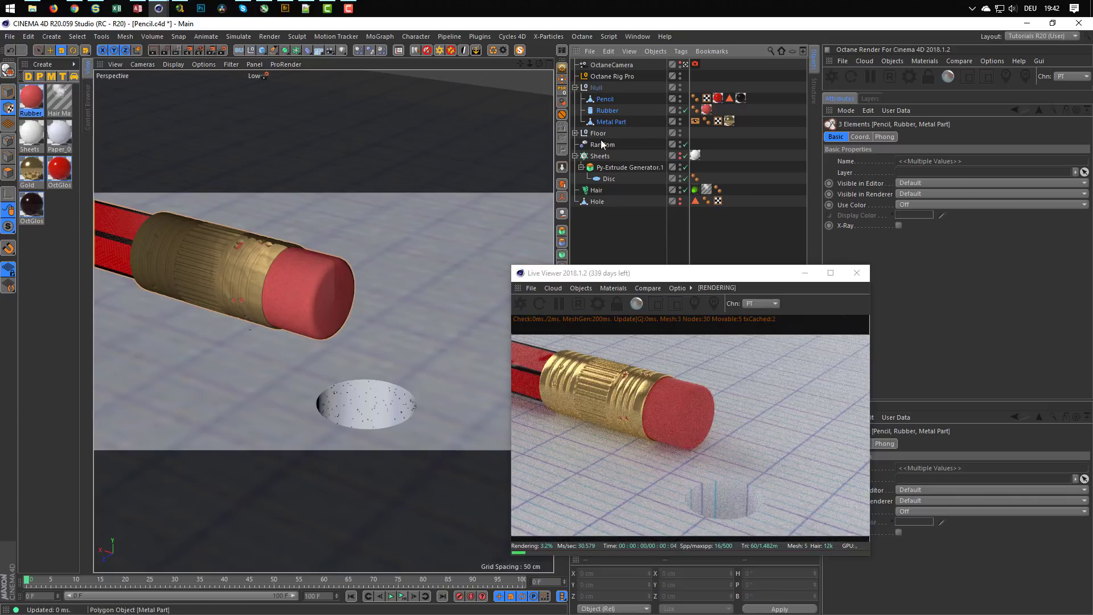
Step: Select the pencil's null with the Move tool and check the group's placement in the four-view layout and the camera view
left_click(598, 89)
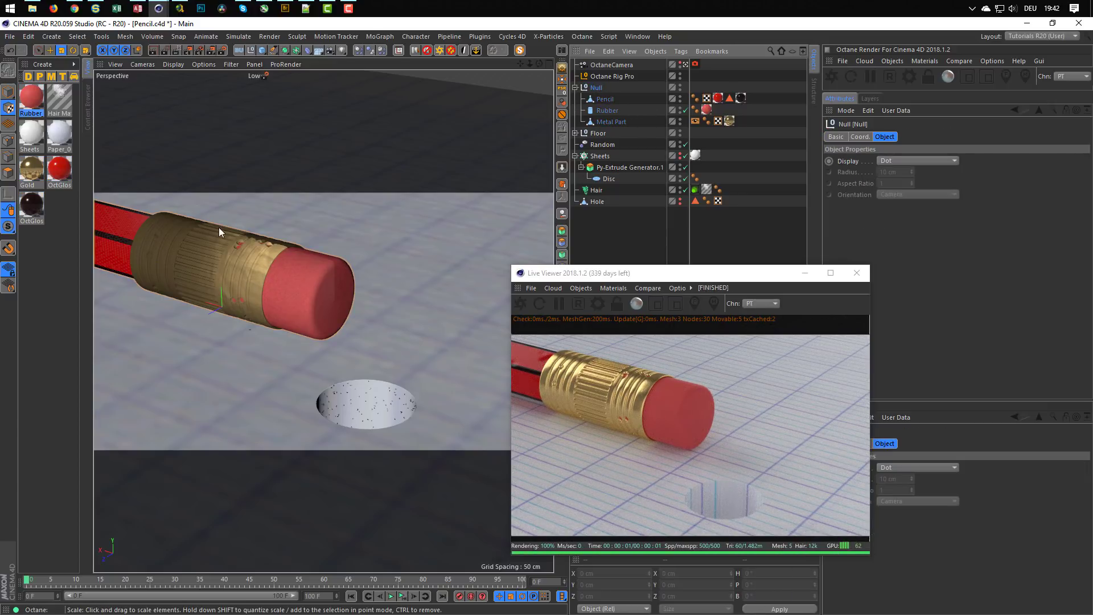
left_click(50, 50)
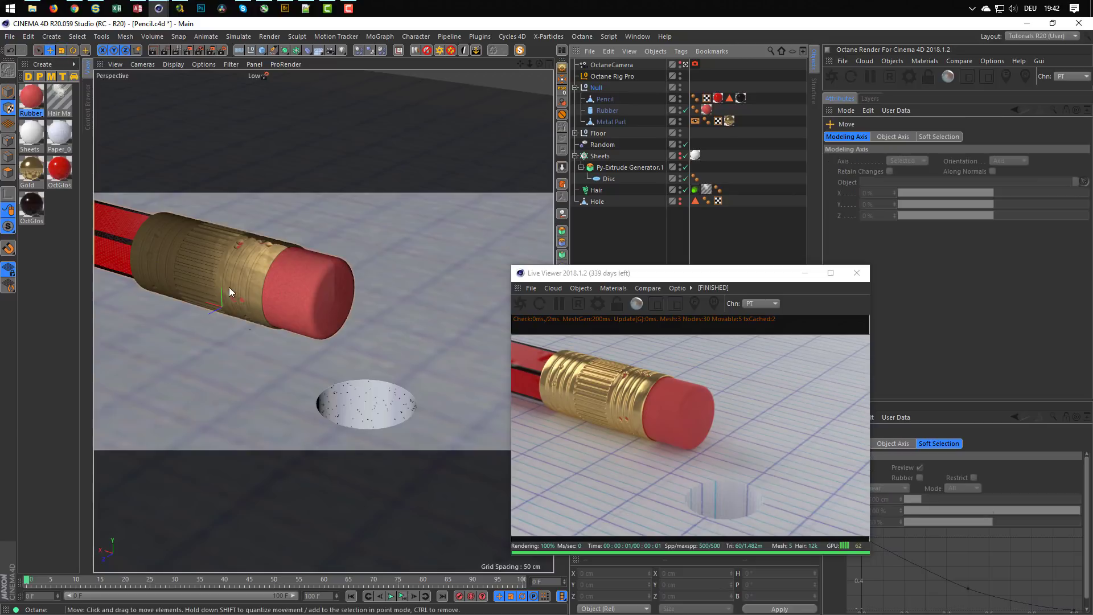
middle_click(253, 282)
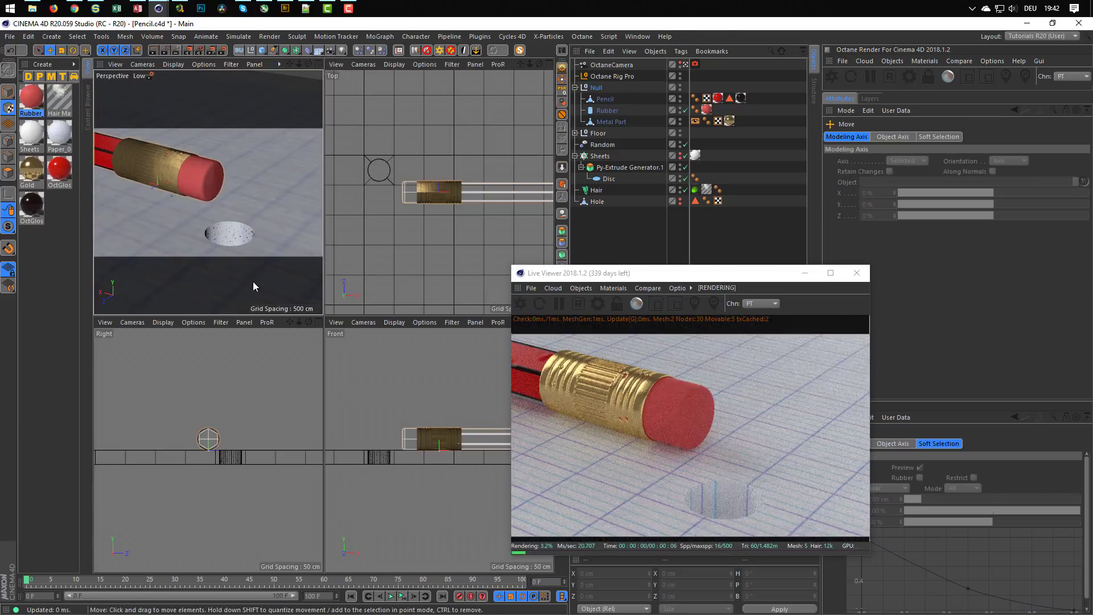
scroll(370, 244, "down", 2)
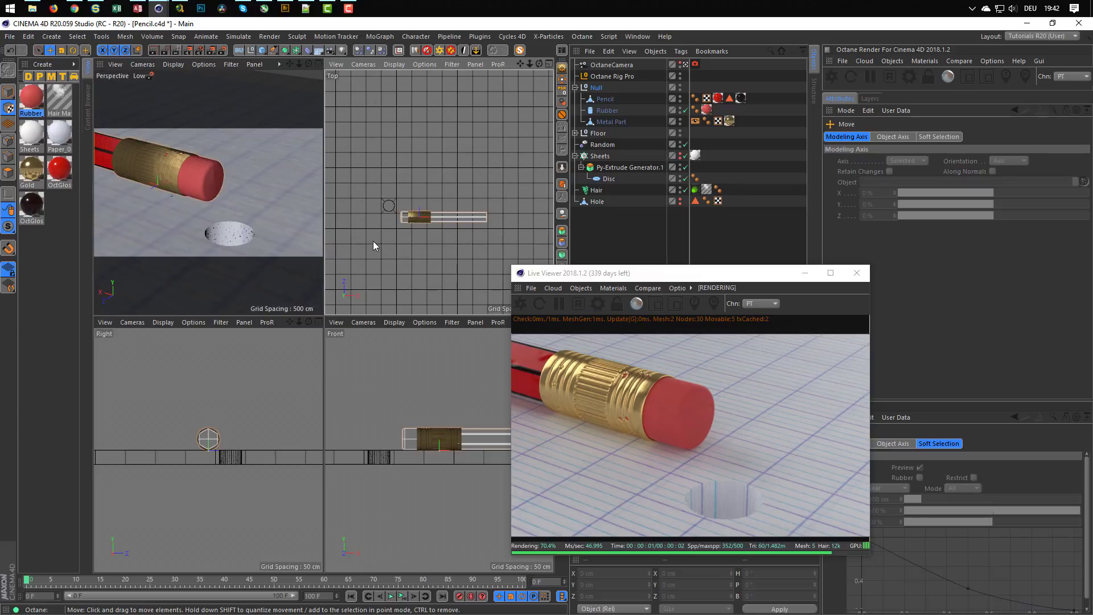
middle_click(225, 239)
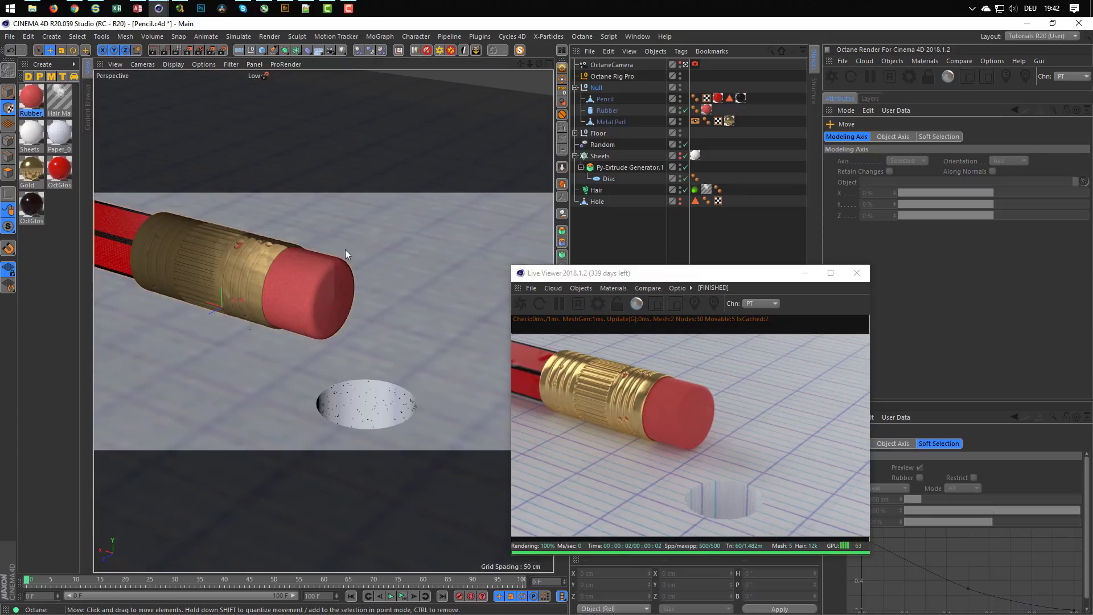
left_click(595, 87)
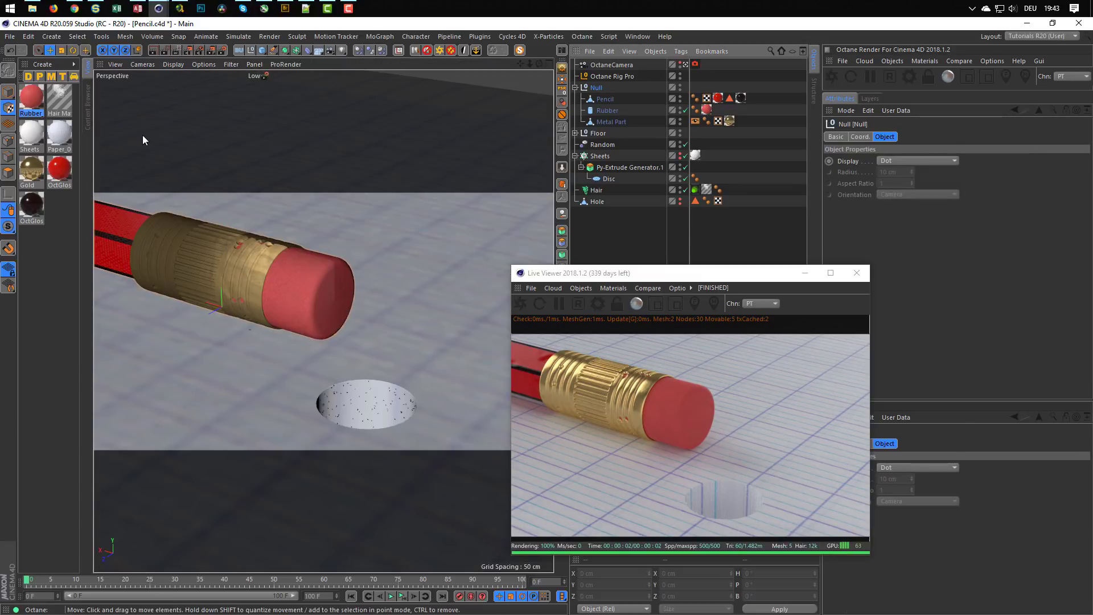
right_click_drag(267, 234, 297, 227, "alt")
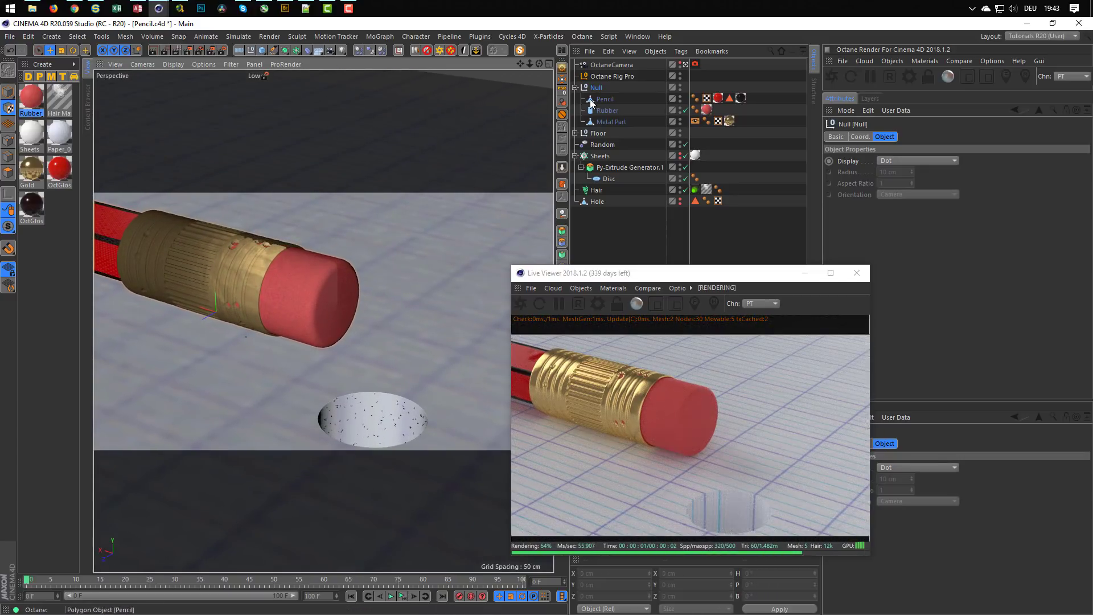
Step: Move the pencil group across the paper, near the hole, to about X -20.8 cm and Z 36.6 cm
left_click(8, 108)
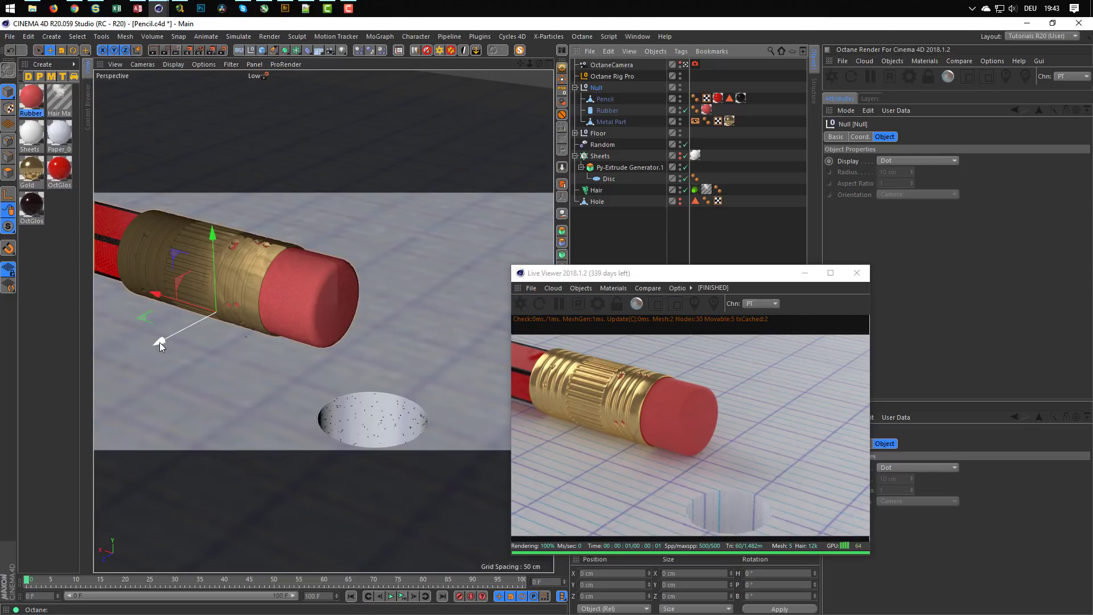
mouse_move(283, 333)
middle_mouse_down("alt")
mouse_move(294, 302)
mouse_move(279, 299)
middle_mouse_up("alt")
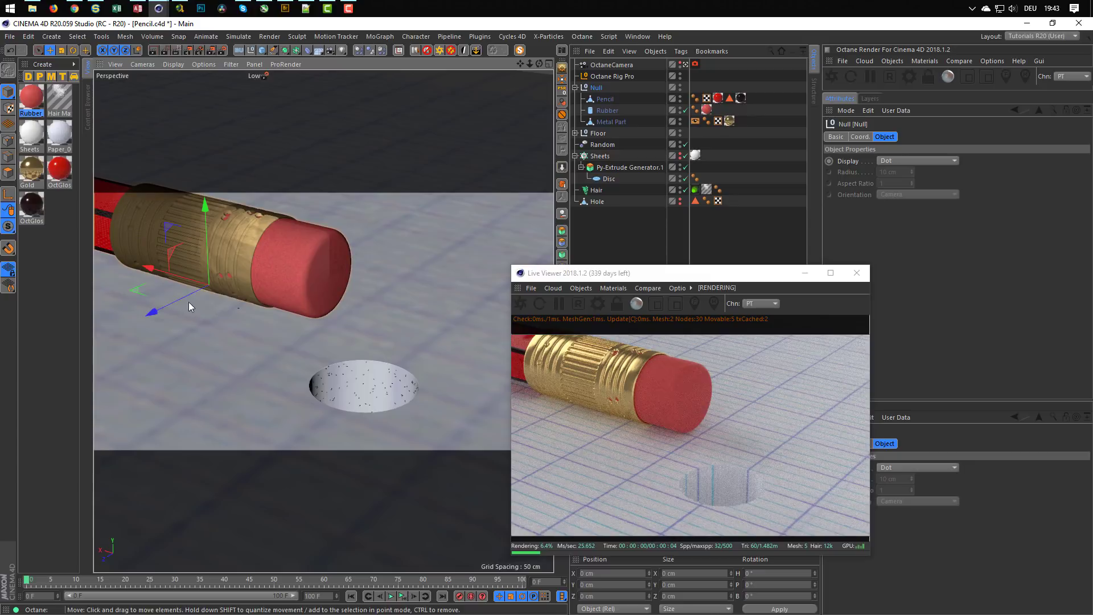
left_click_drag(156, 310, 133, 322)
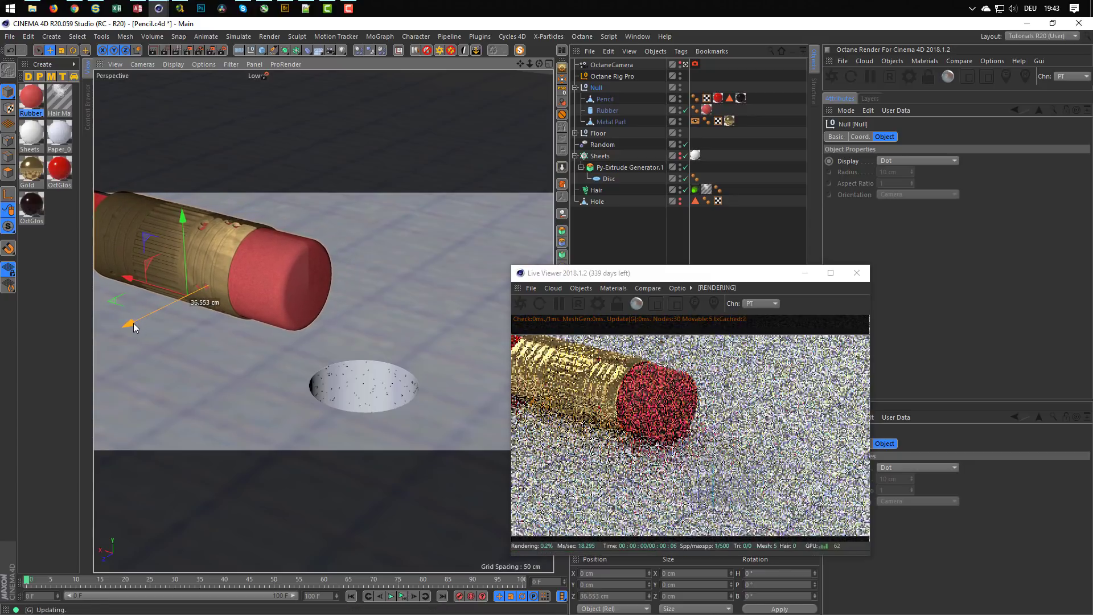
left_click_drag(133, 278, 208, 290)
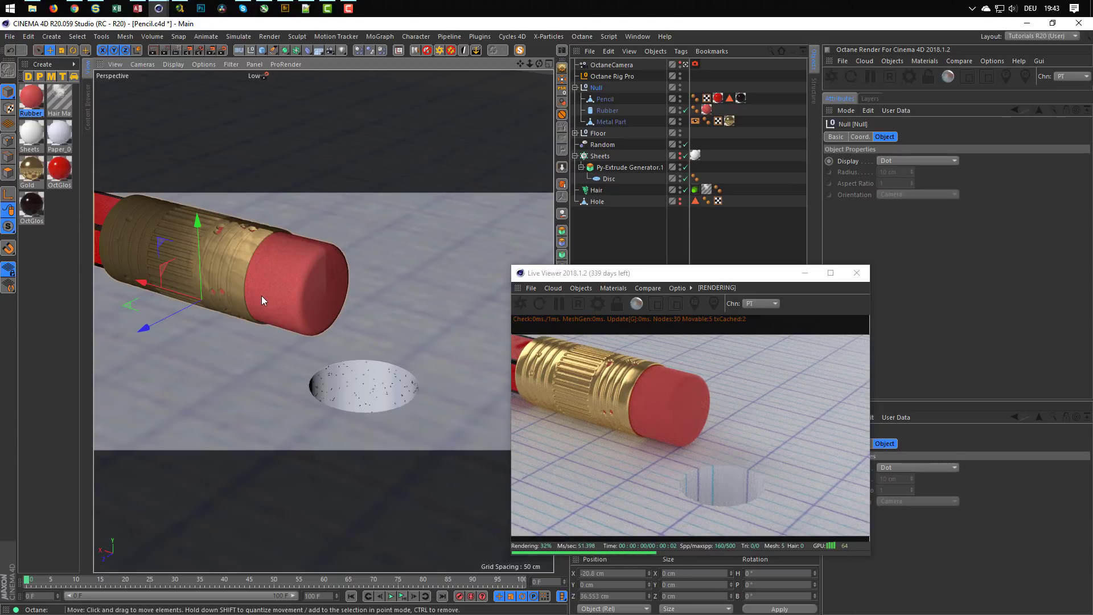
middle_click_drag(262, 296, 273, 326, "alt")
right_click_drag(273, 326, 253, 332, "alt")
middle_click_drag(254, 331, 256, 312, "alt")
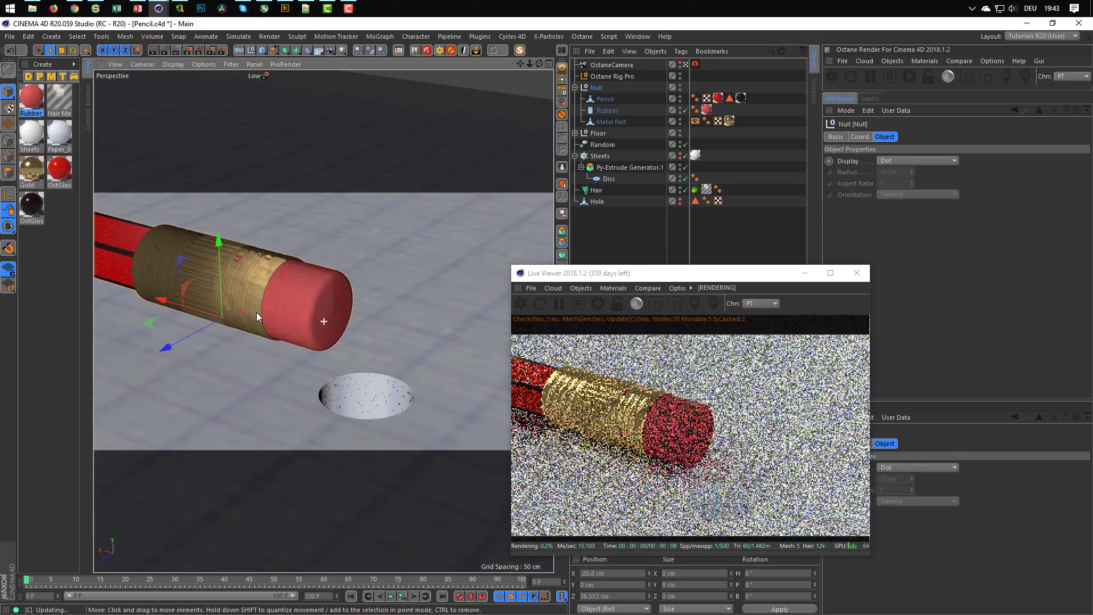
Step: Collapse the null that groups the pencil parts and rename it Pencil
left_click(575, 87)
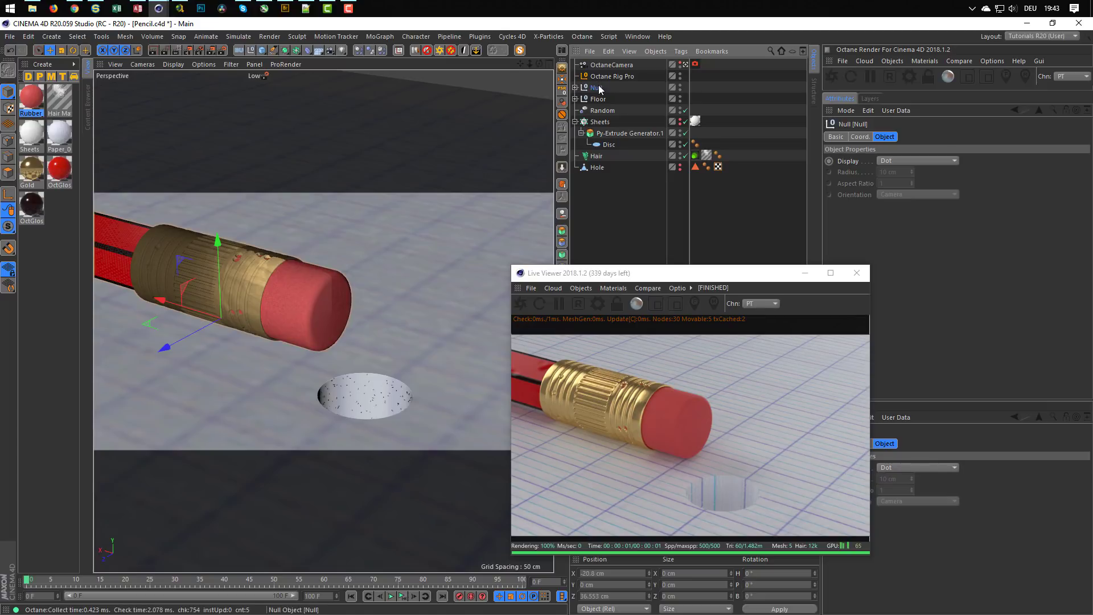
double_click(597, 87)
left_click_drag(609, 89, 518, 91)
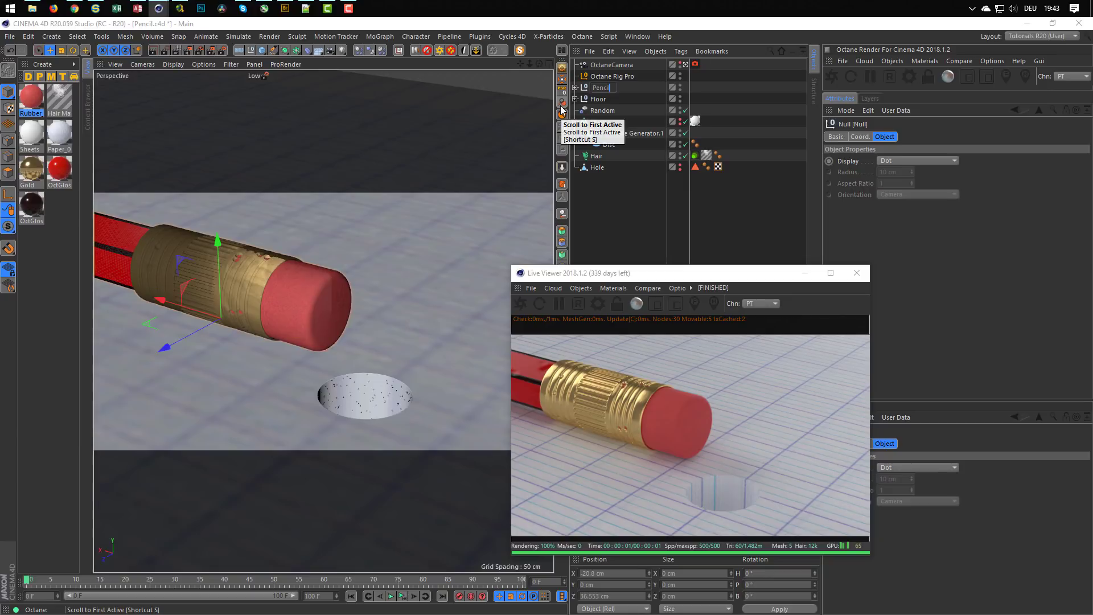
key("Return")
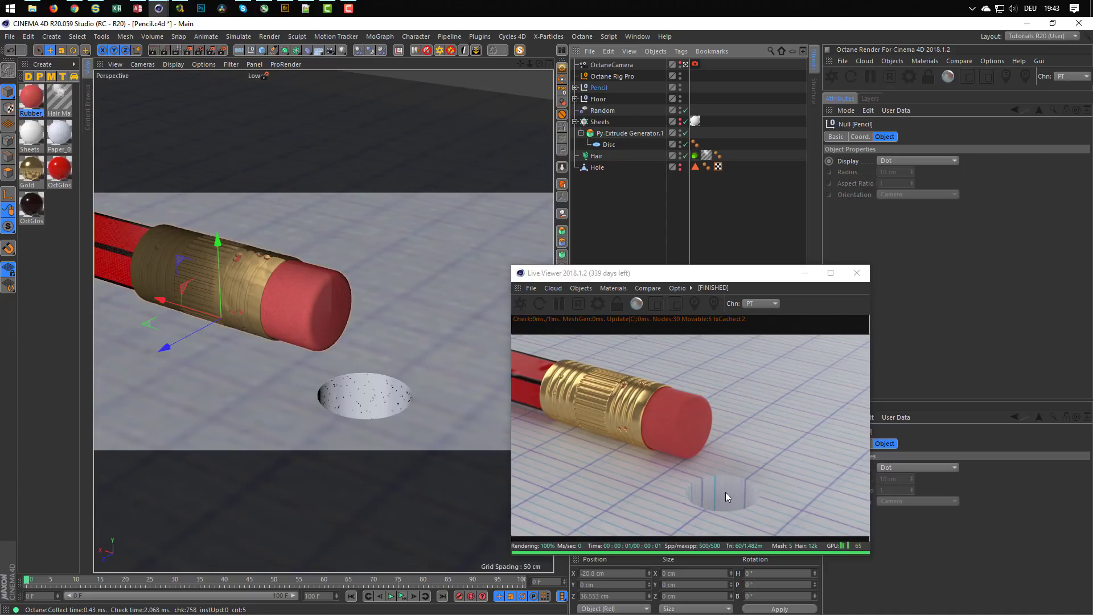
Step: Create an instance of the Pencil group, order it below the original and move it to about X -152 cm and Z -56.9 cm
left_click(297, 51)
left_click(504, 87)
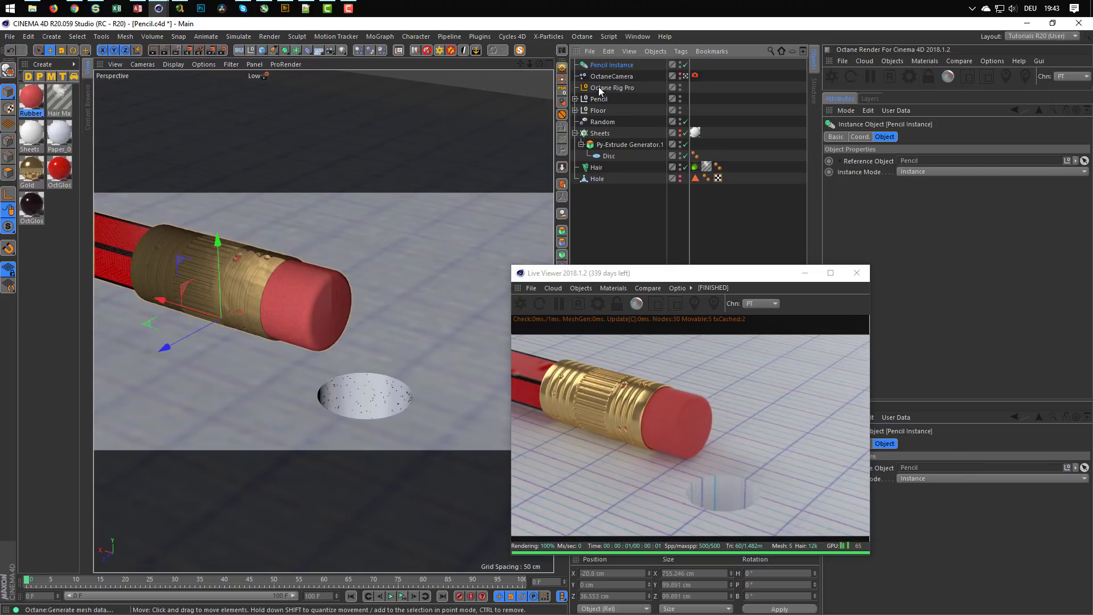
mouse_move(617, 117)
left_mouse_down()
mouse_move(604, 121)
mouse_move(602, 106)
left_mouse_up()
left_click_drag(168, 343, 219, 318)
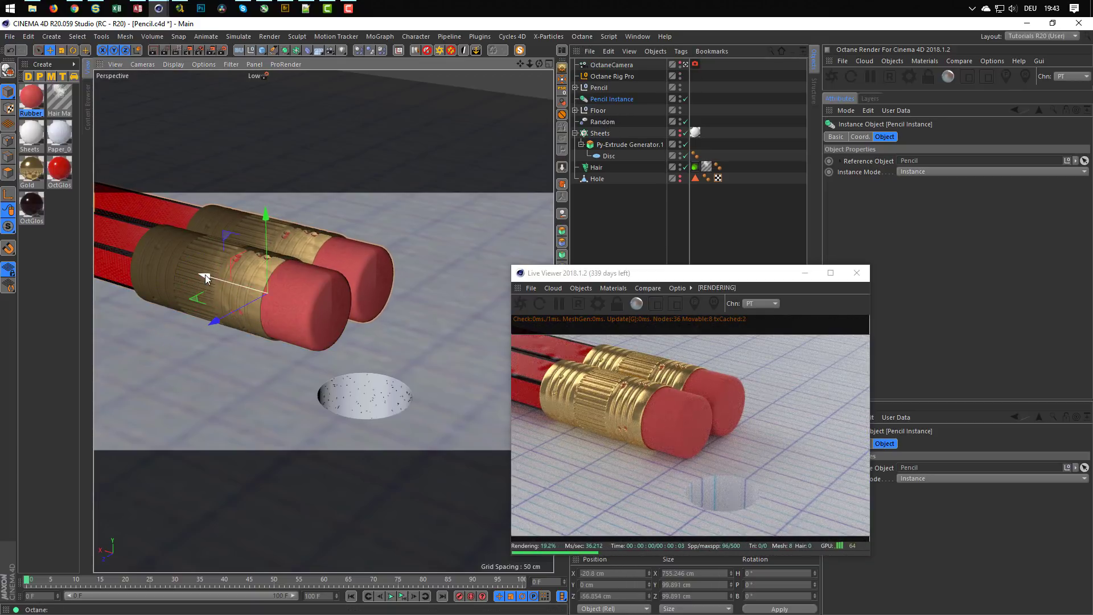
left_click_drag(202, 275, 287, 312)
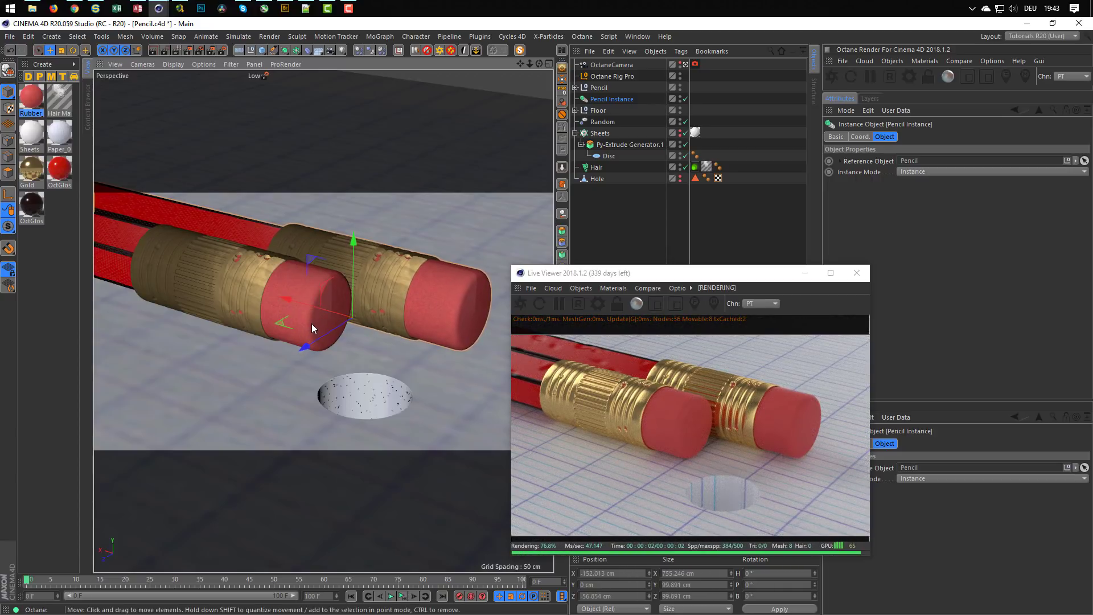
Step: Try rotating the pencil instance around its own axis, and undo the rotation
key("r")
left_click_drag(328, 316, 367, 237)
key("ctrl+z")
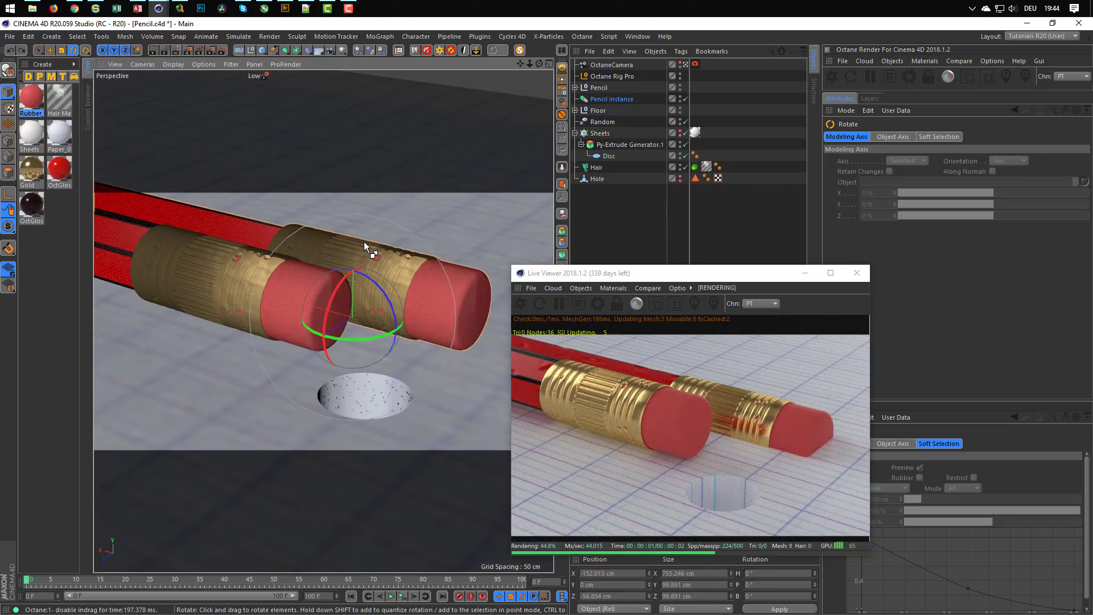
Step: Check the parts inside the Pencil group and delete the pencil instance
left_click(599, 100)
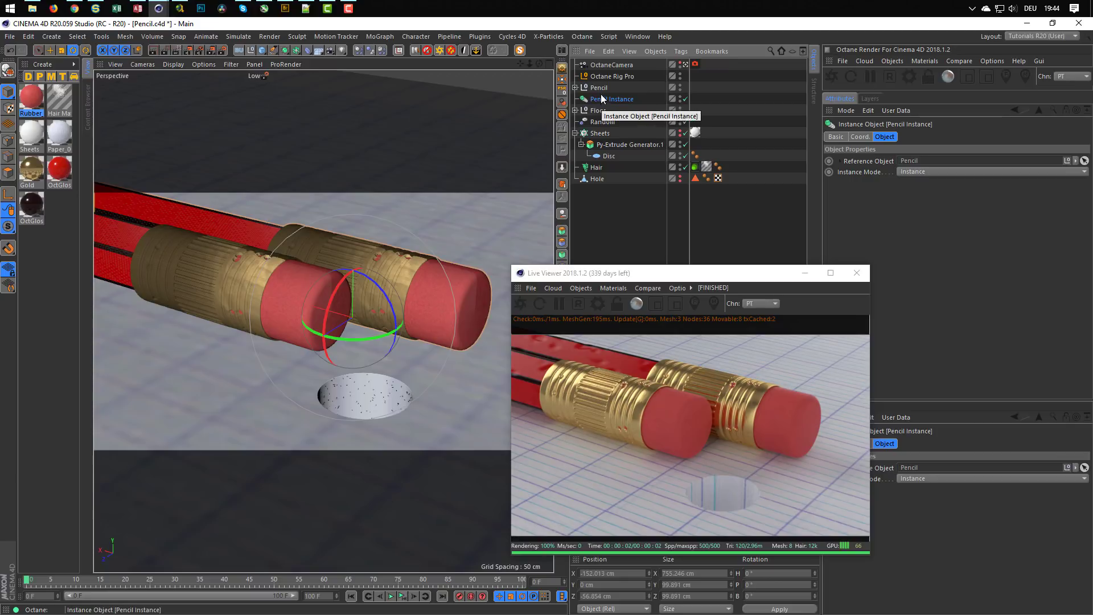
left_click(575, 88)
left_click(604, 99)
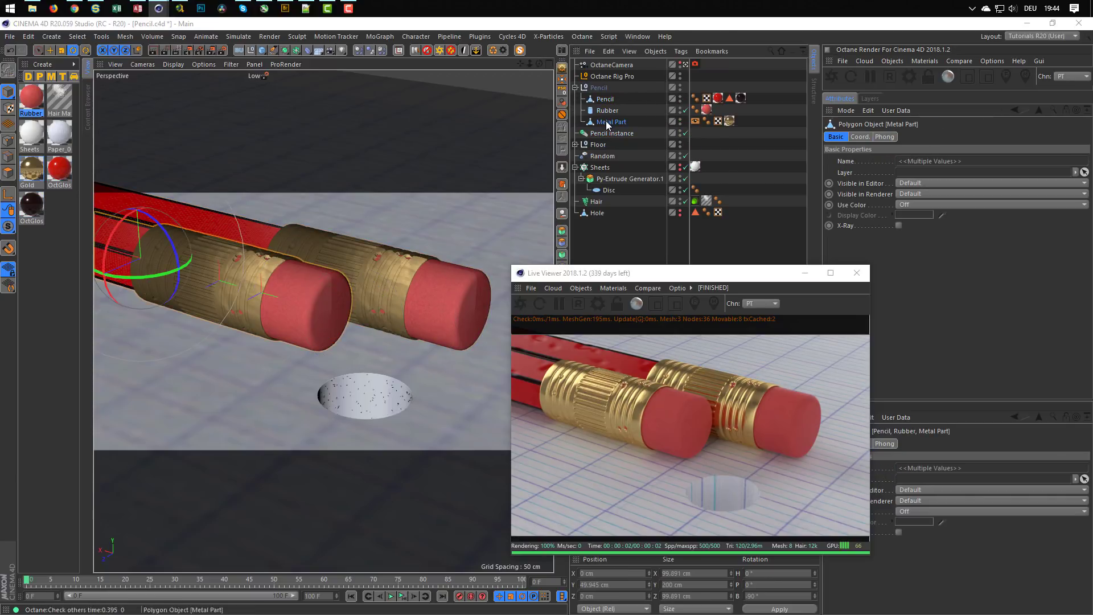
left_click(607, 123)
left_click(609, 133)
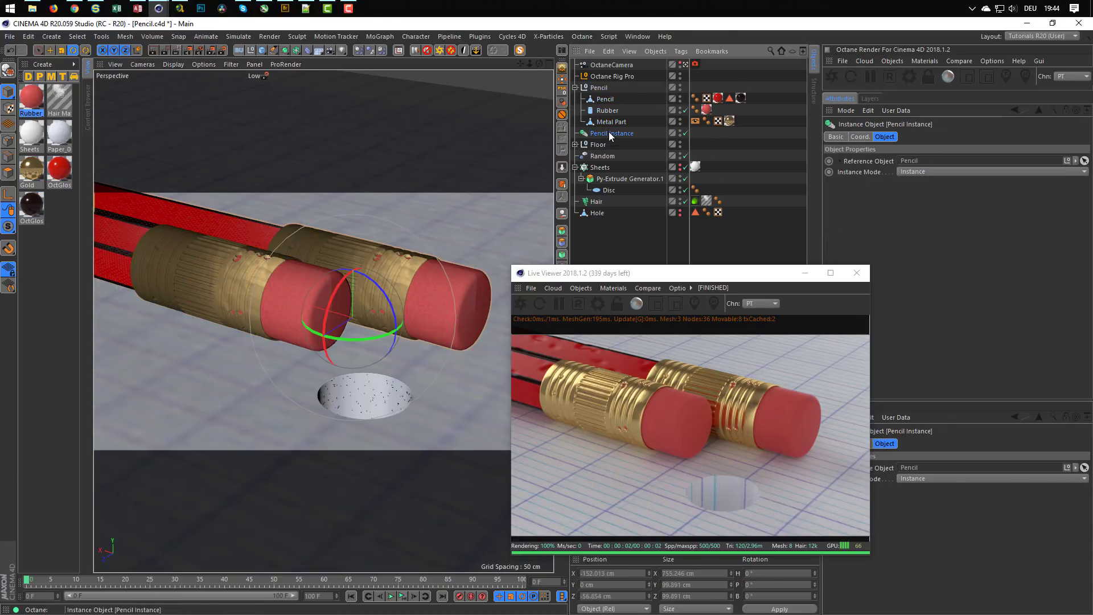
key("Delete")
Step: Take the Pencil, Rubber and Metal Part objects out of their null and delete the empty null
left_click(604, 100)
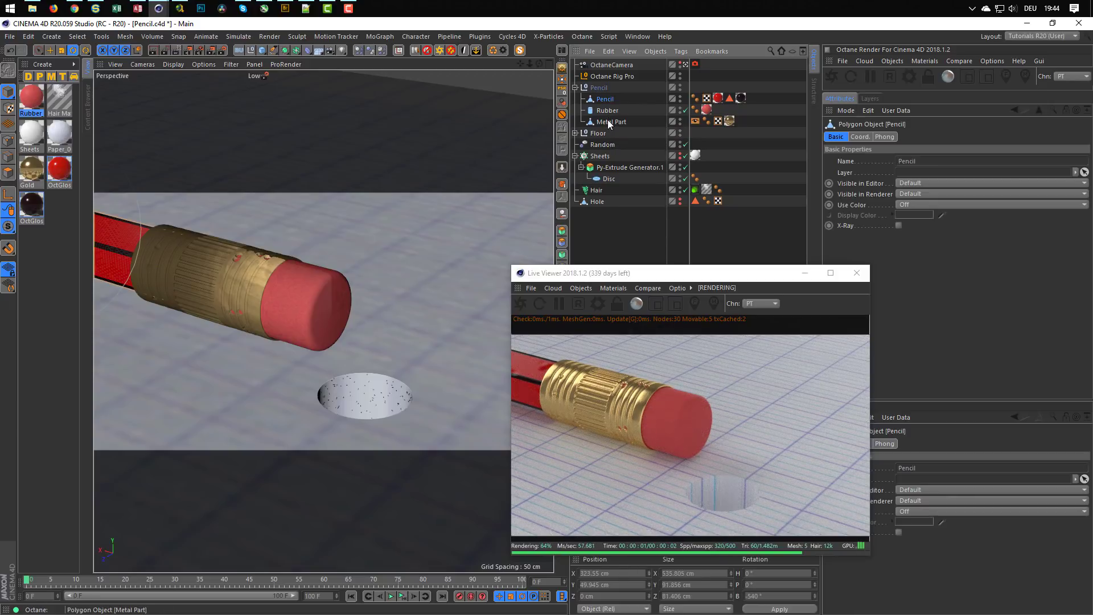
left_click(608, 121)
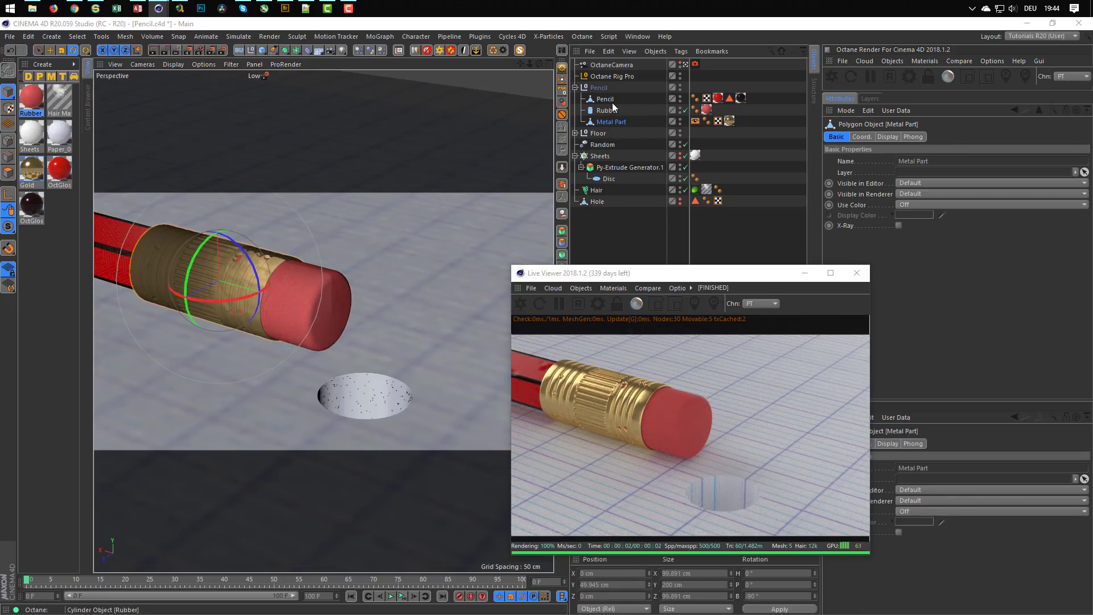
left_click(604, 99, "shift")
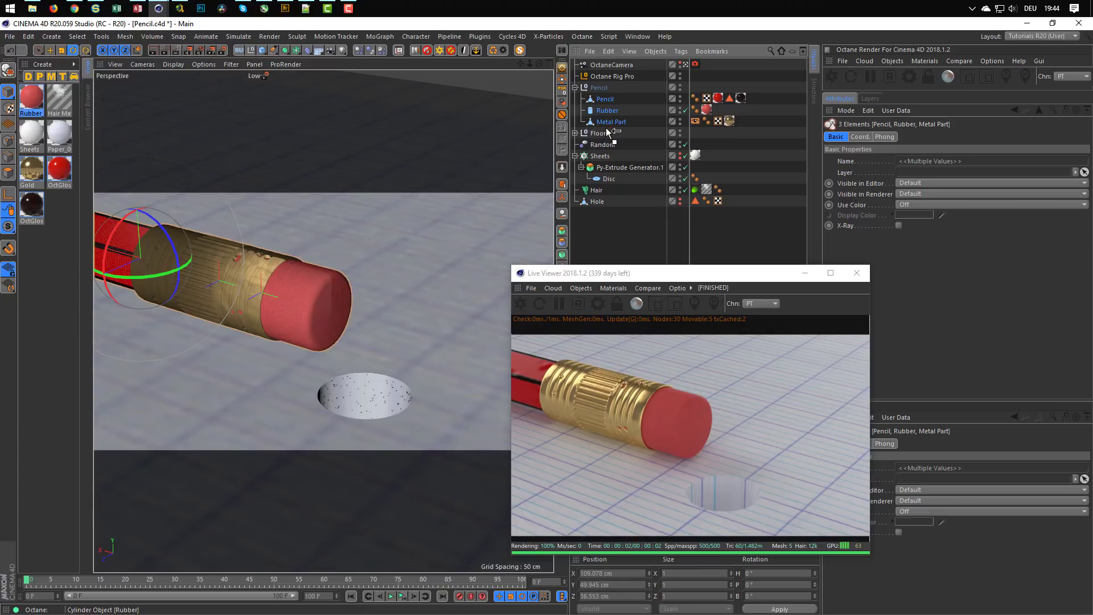
left_click(599, 88)
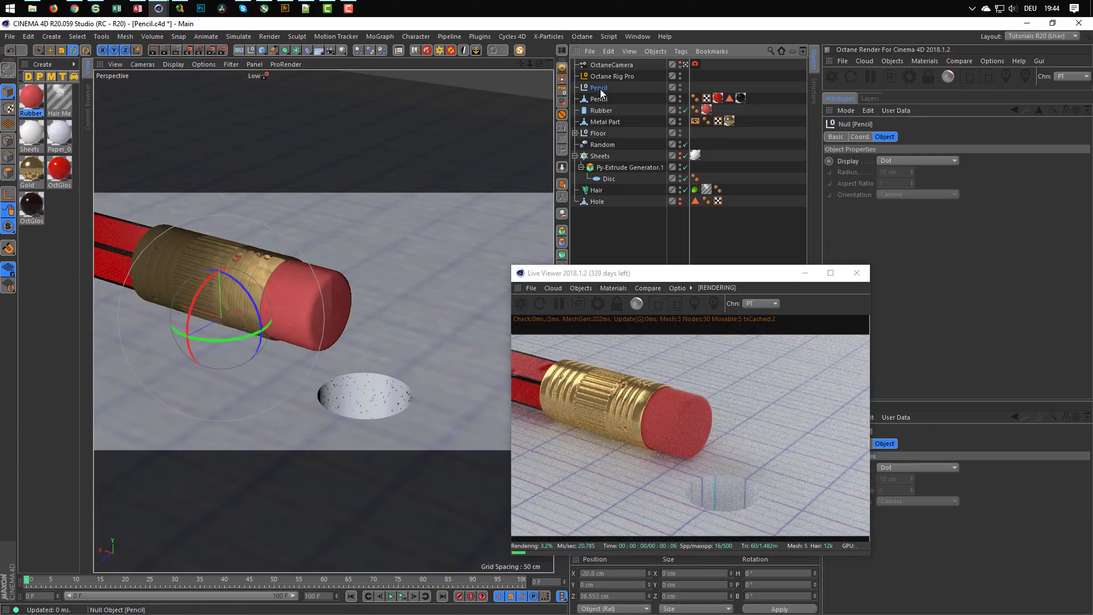
key("Delete")
Step: Group the Pencil, Rubber and Metal Part objects under a new null and name it Pencil
left_click(601, 90)
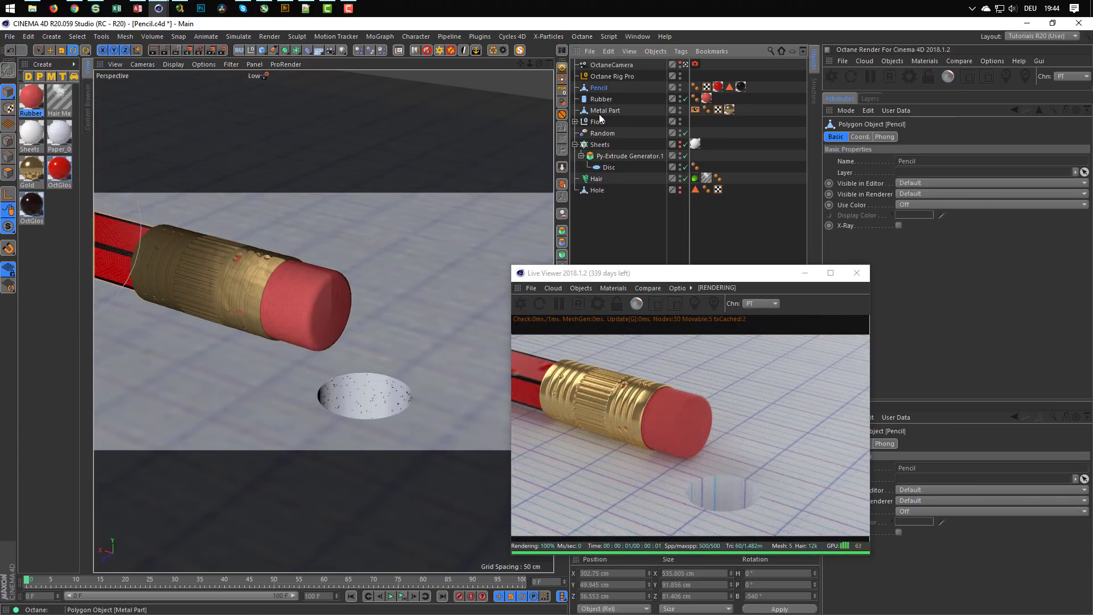
left_click(600, 114, "shift")
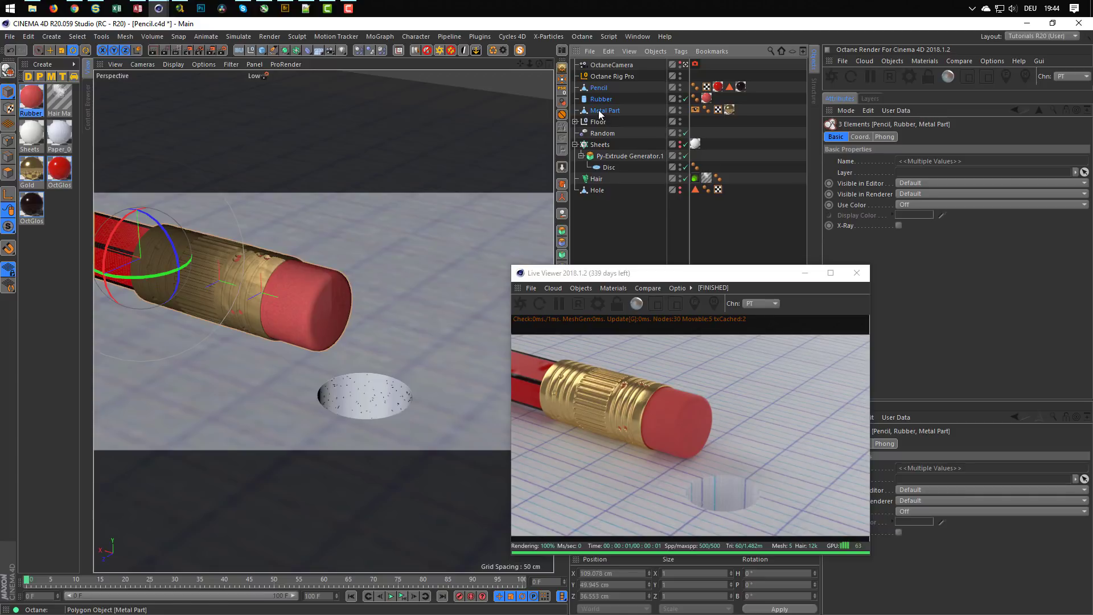
key("alt+g")
double_click(596, 87)
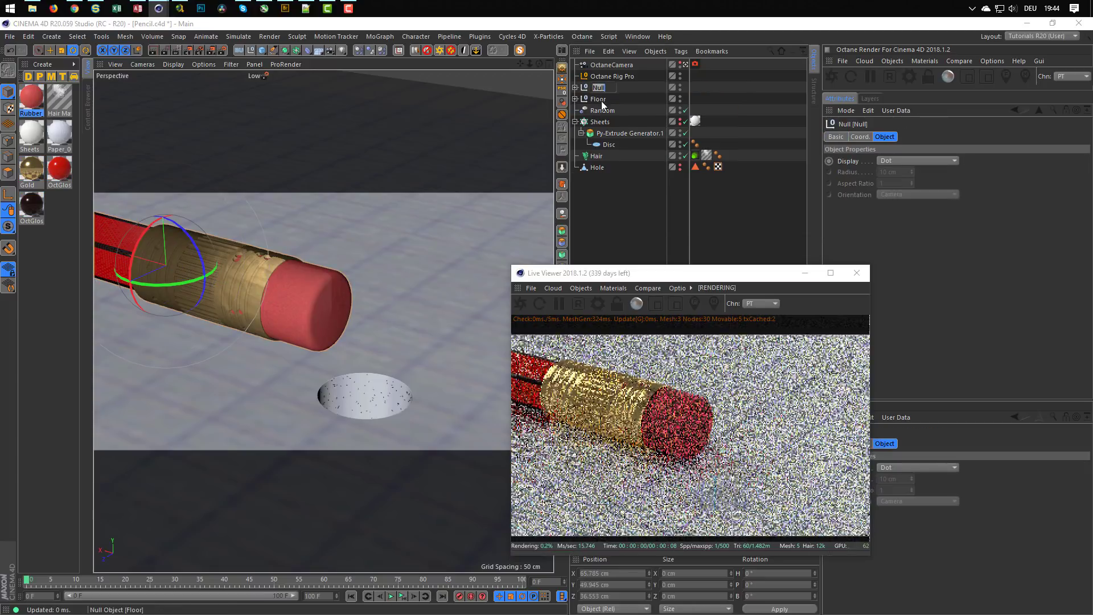
type("Pen")
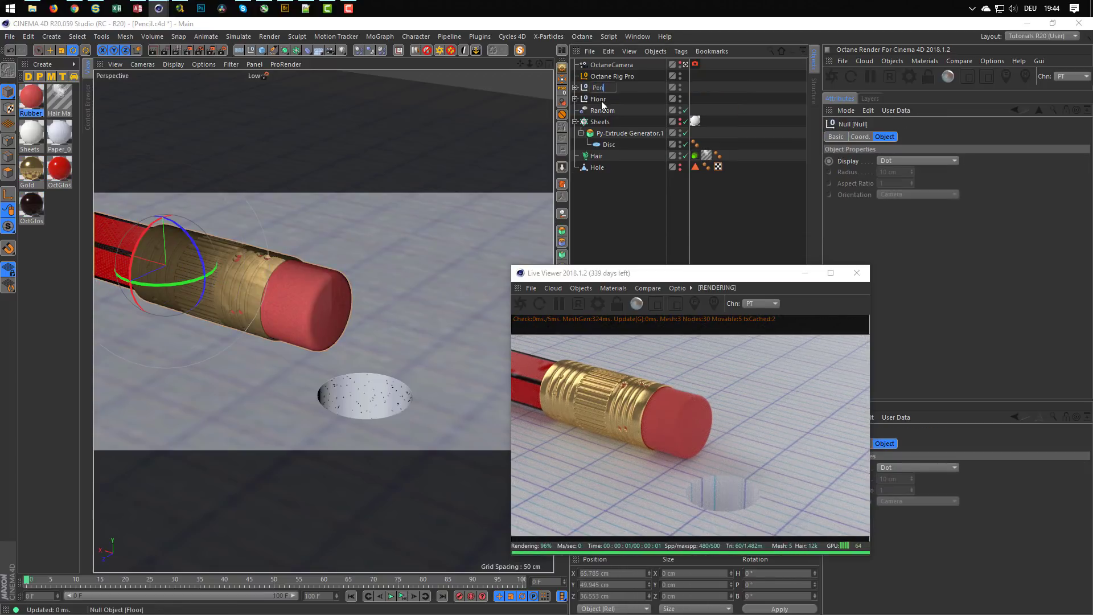
type("cil")
key("Return")
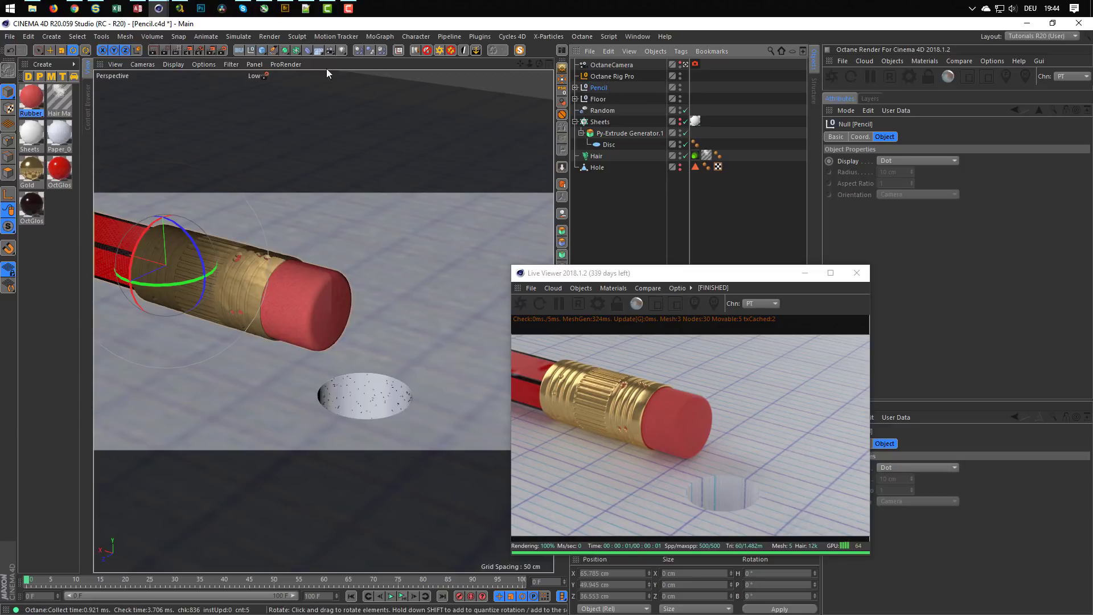
Step: Create an instance of the regrouped Pencil null and place it directly below the original in the object hierarchy
left_click(296, 50)
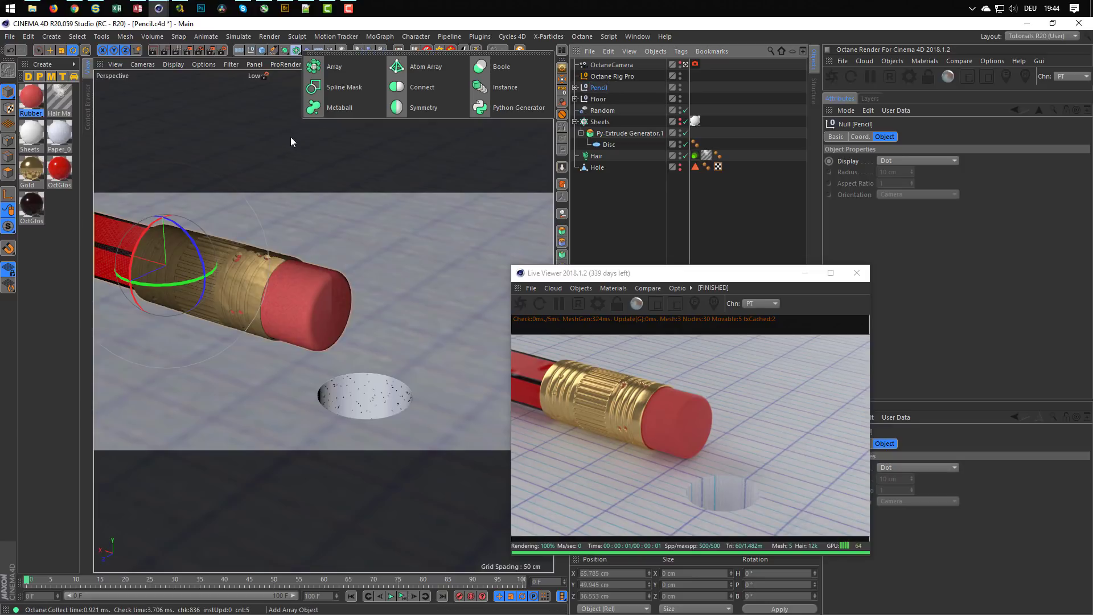
left_click(491, 87)
left_click_drag(631, 112, 618, 105)
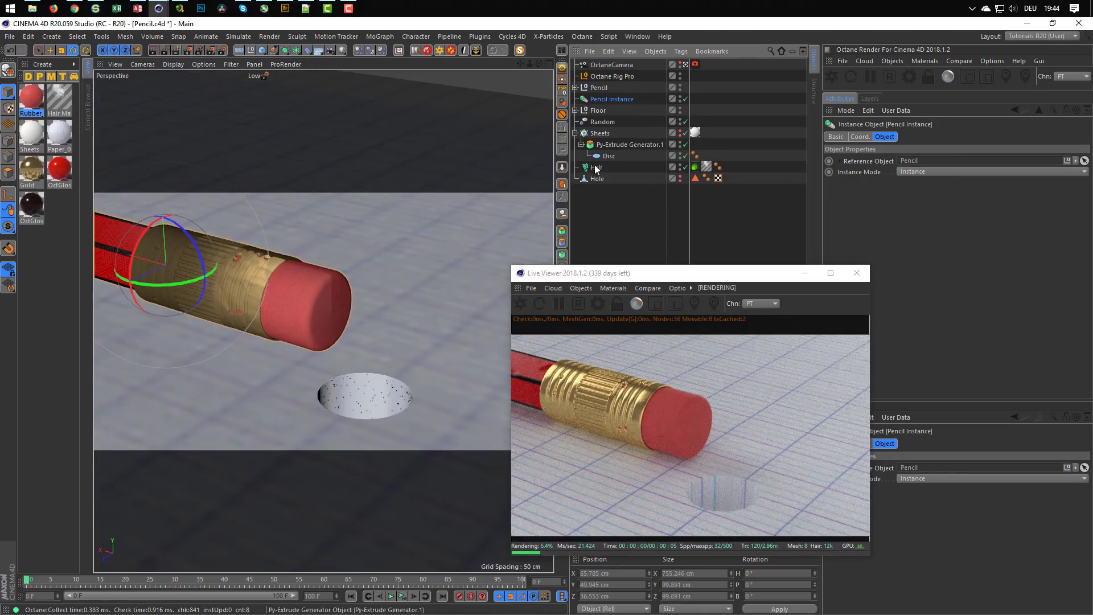
Step: Move the pencil instance beside the original to about X -62.5 cm, Z -71.6 cm and bank it about 75.5°
key("e")
mouse_move(104, 292)
left_mouse_down()
mouse_move(162, 254)
mouse_move(232, 262)
left_mouse_up()
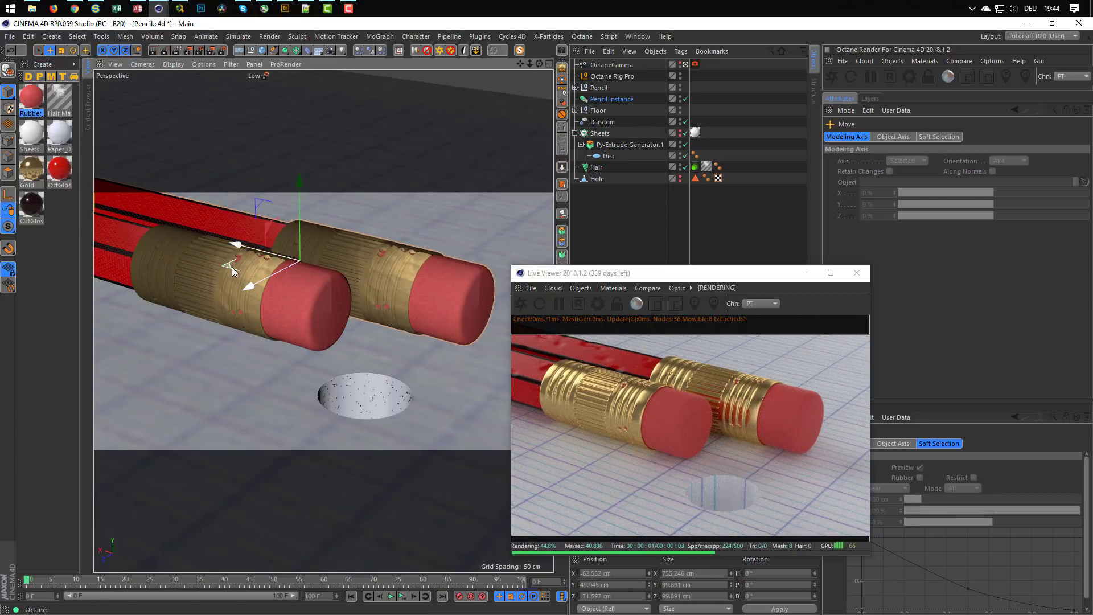
key("r")
left_click_drag(274, 249, 319, 181)
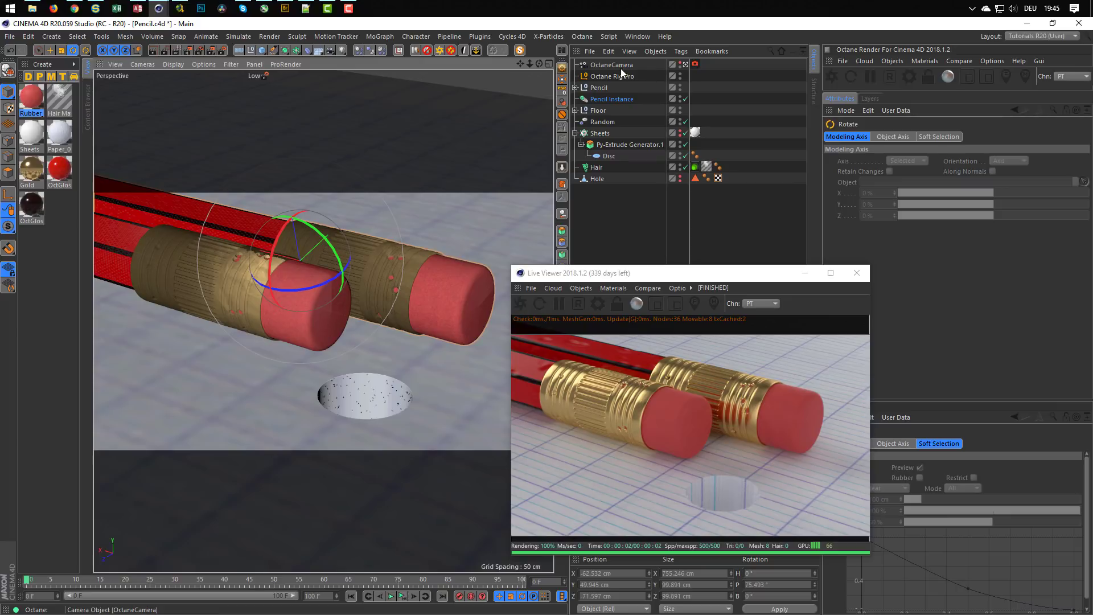
Step: Pick a focus point on the pencils in the Live Viewer and set the Octane camera's thin lens aperture to 10 cm
left_click(694, 302)
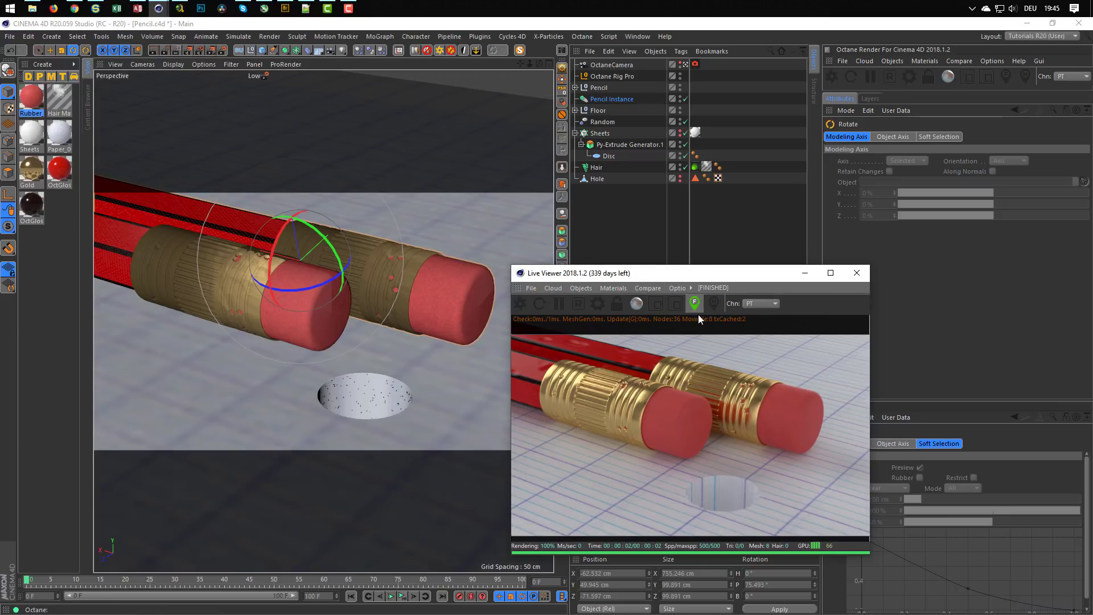
left_click(721, 422)
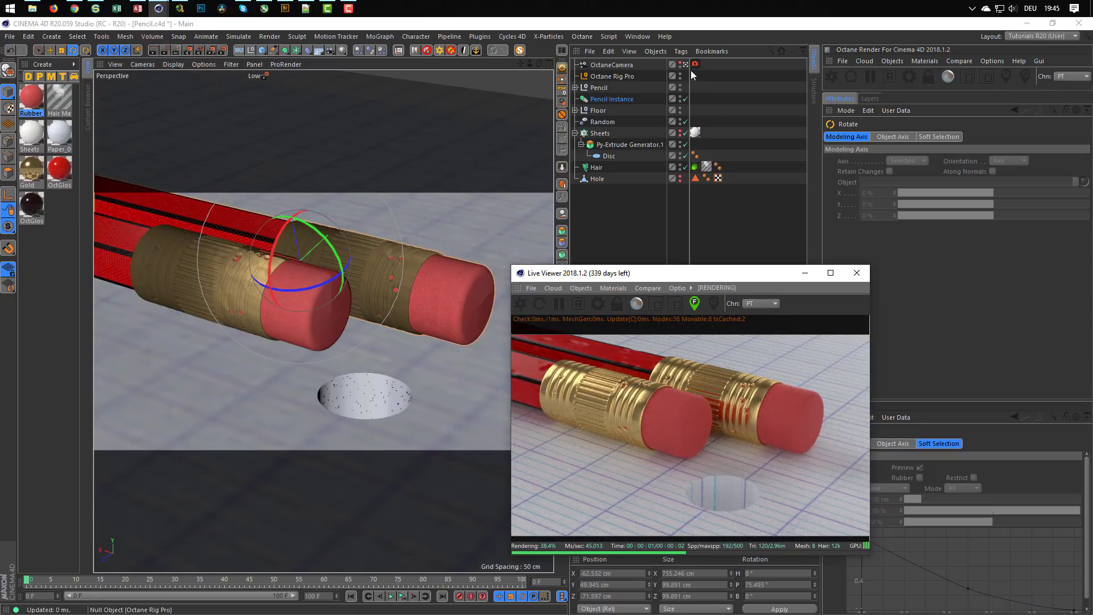
left_click(695, 64)
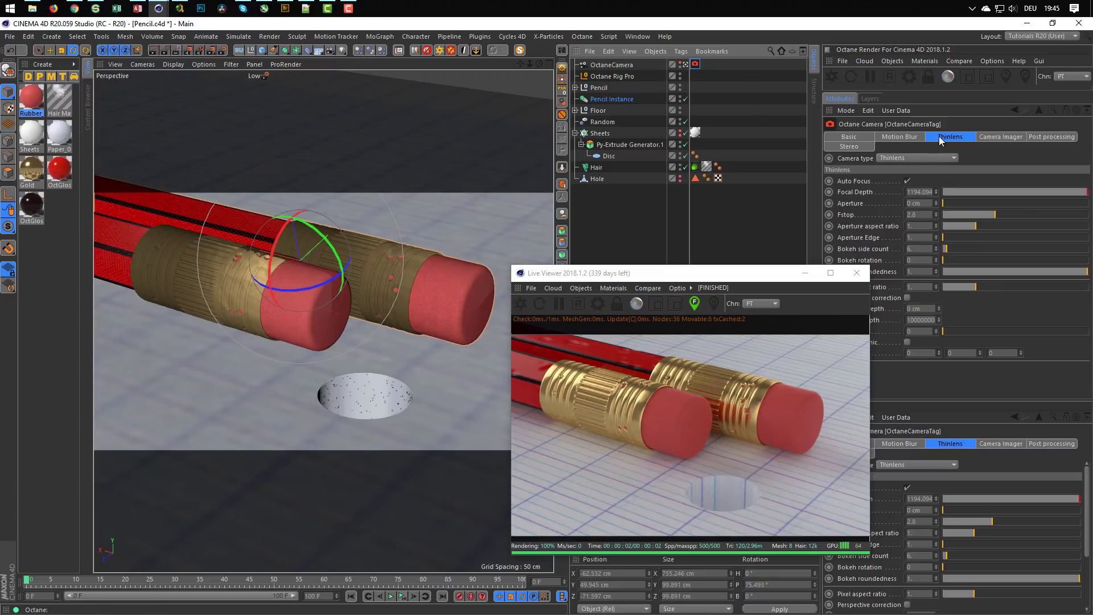
left_click(920, 202)
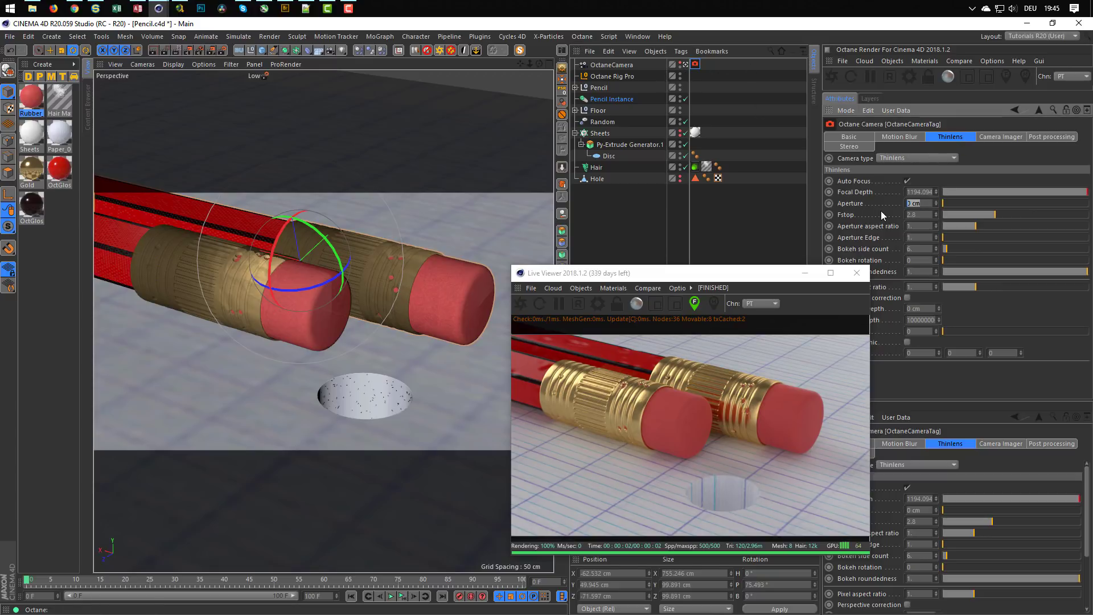
type("10")
key("Return")
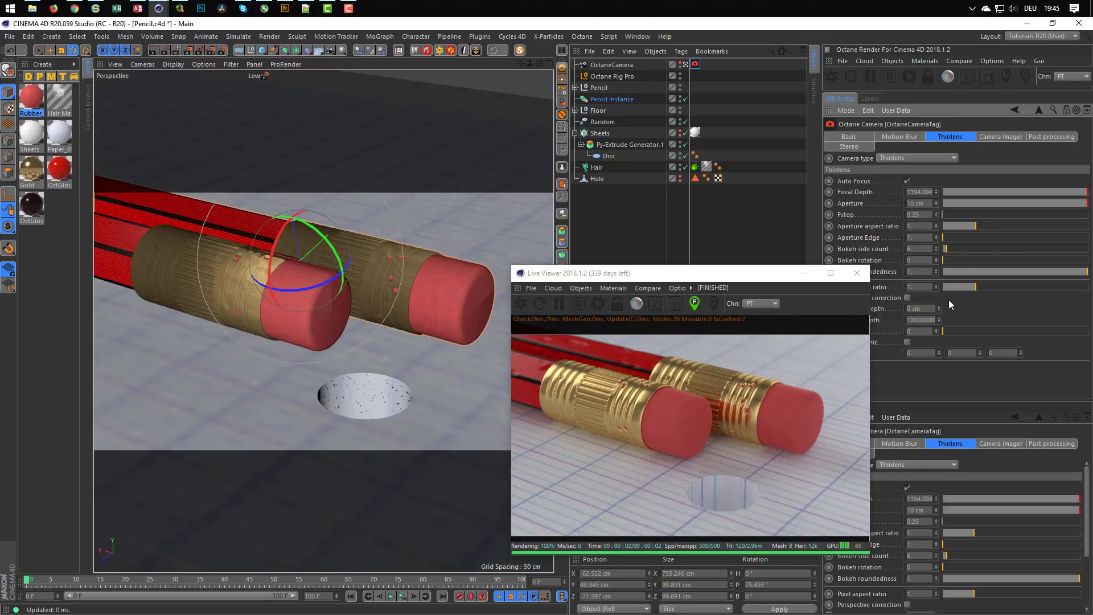
Step: Set the Octane camera's aperture to 15 cm and switch its Auto Focus option
type("15")
key("Return")
left_click(907, 181)
Step: Change the Sheets cloner's instance mode from Render Instance to Instance
left_click(602, 132)
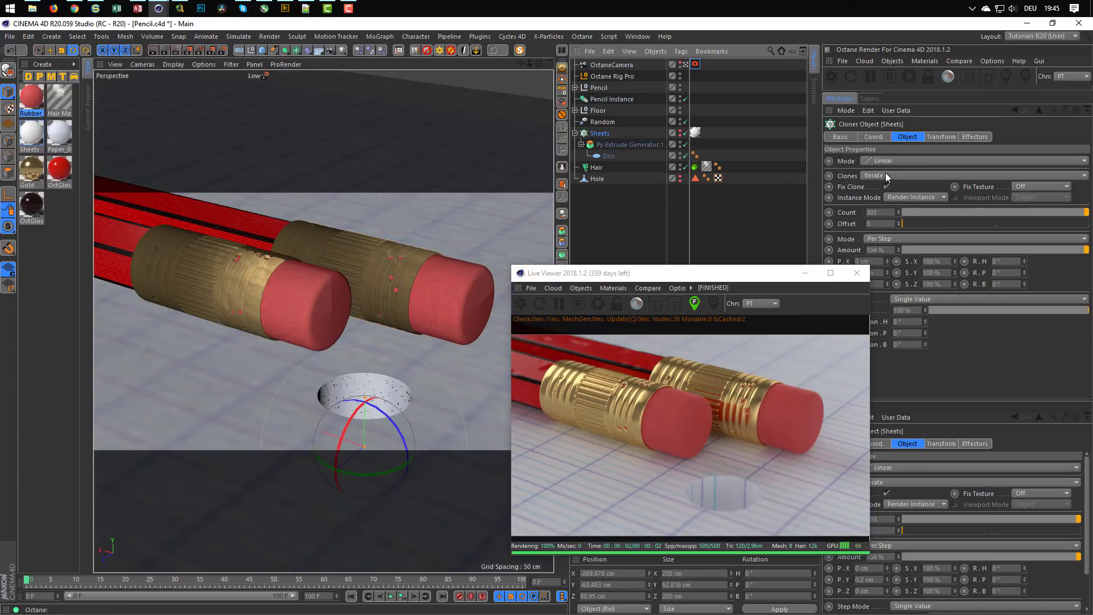
left_click(909, 196)
left_click(908, 204)
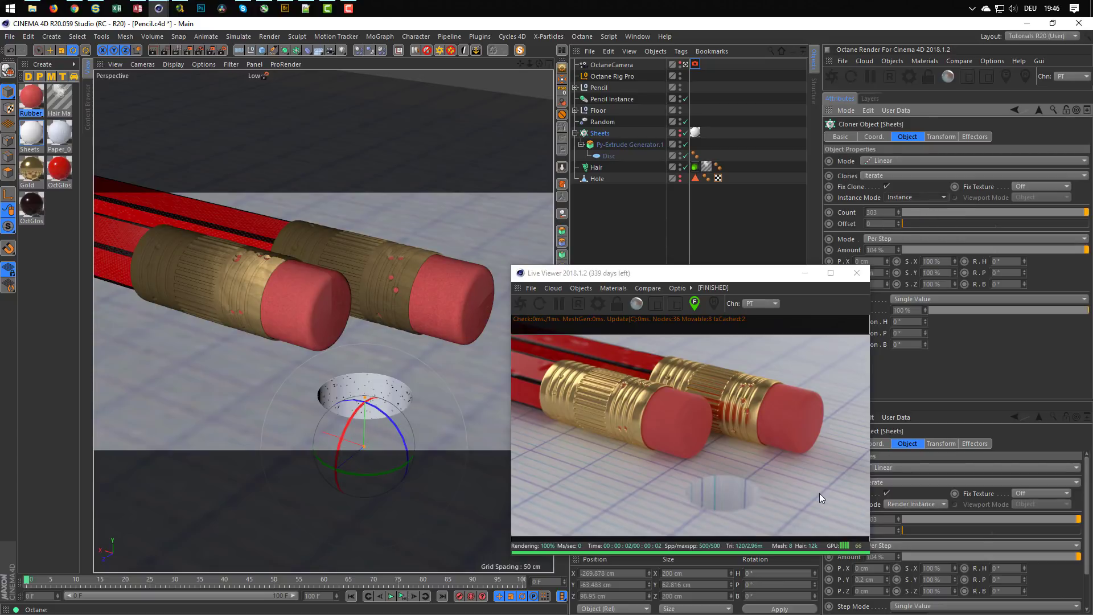
Step: Resend the scene to the Octane Live Viewer and set the Hair Mat's root and tip thickness to 1 cm
left_click(520, 307)
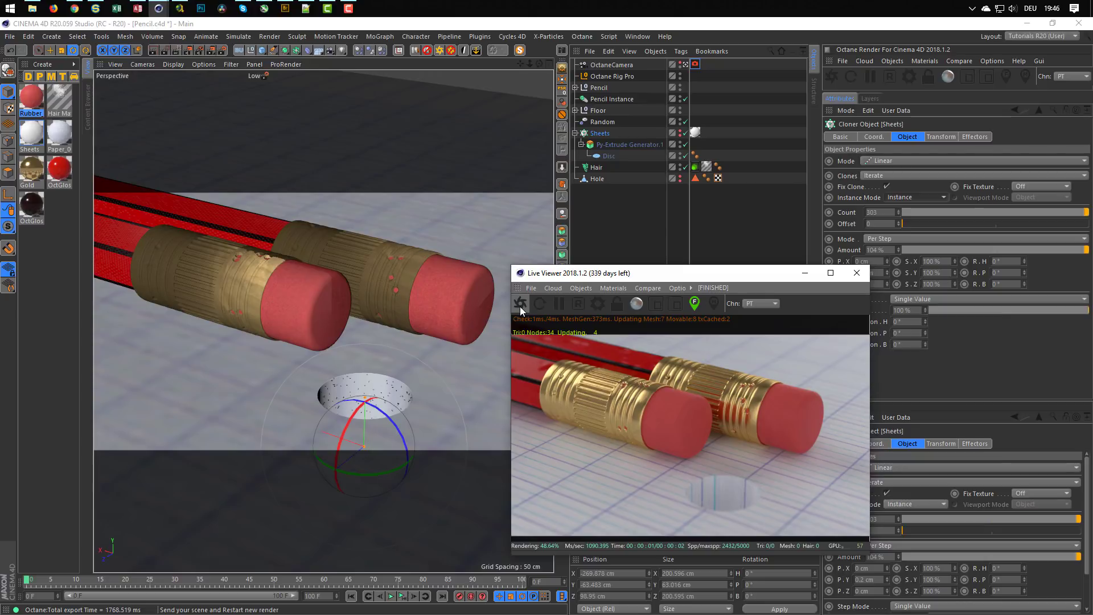
left_click(520, 305)
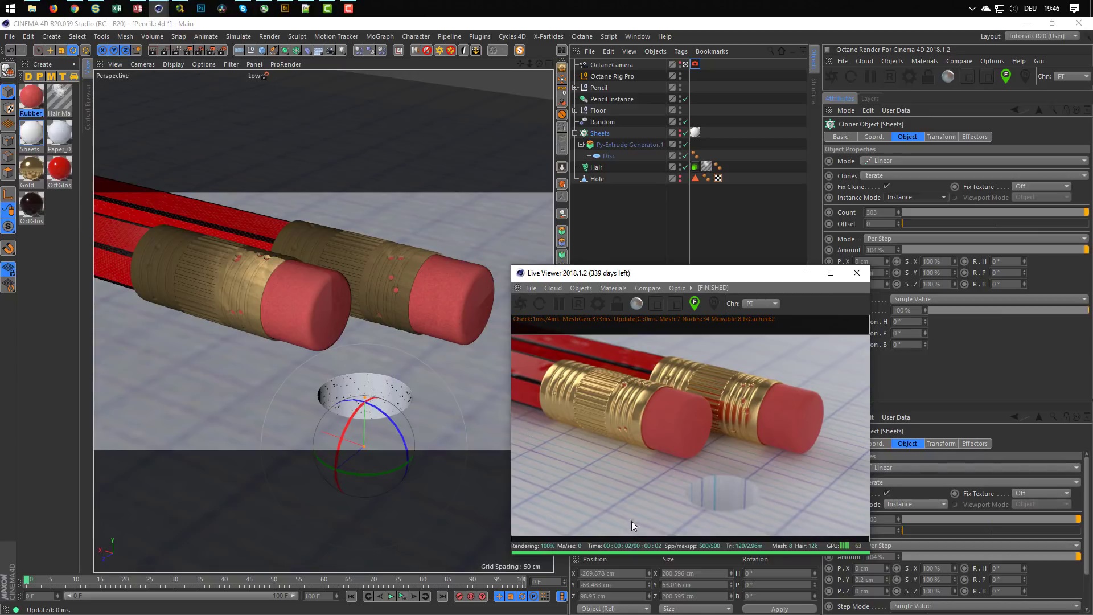
left_click(59, 97)
double_click(60, 98)
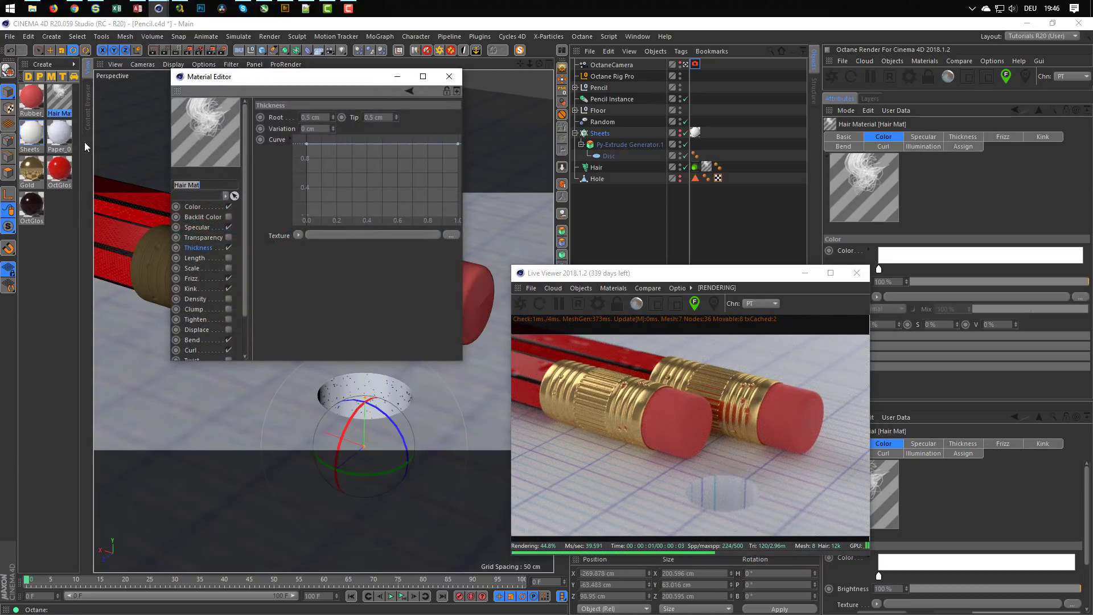
left_click_drag(325, 117, 249, 119)
type("1")
key("Tab")
type("1")
key("Return")
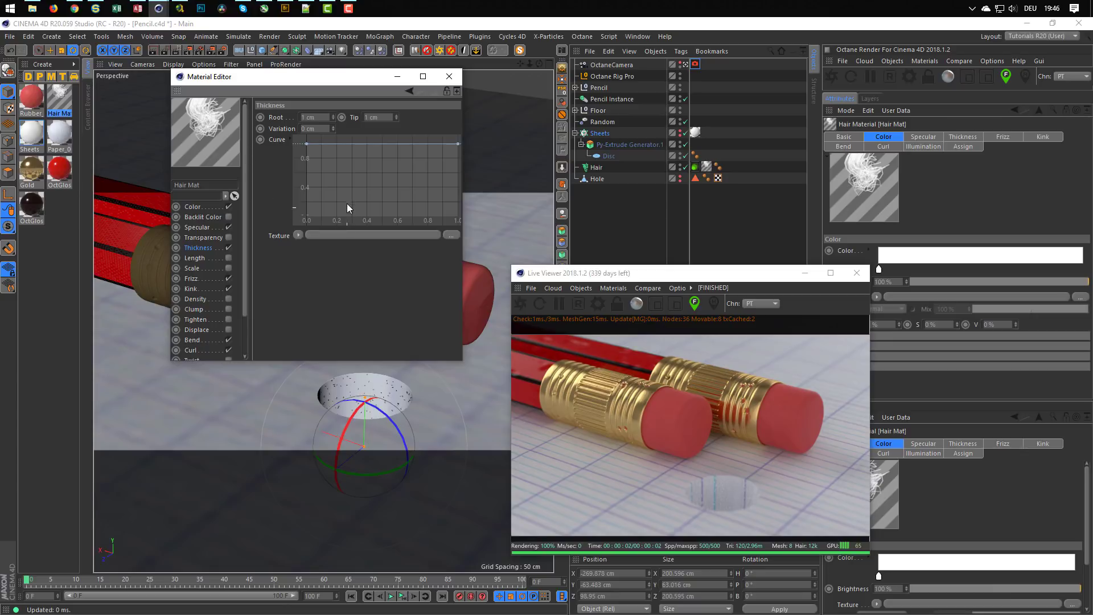
Step: Darken the Hair Mat's color, trying a V value of 95% and settling on 90%
left_click(197, 209)
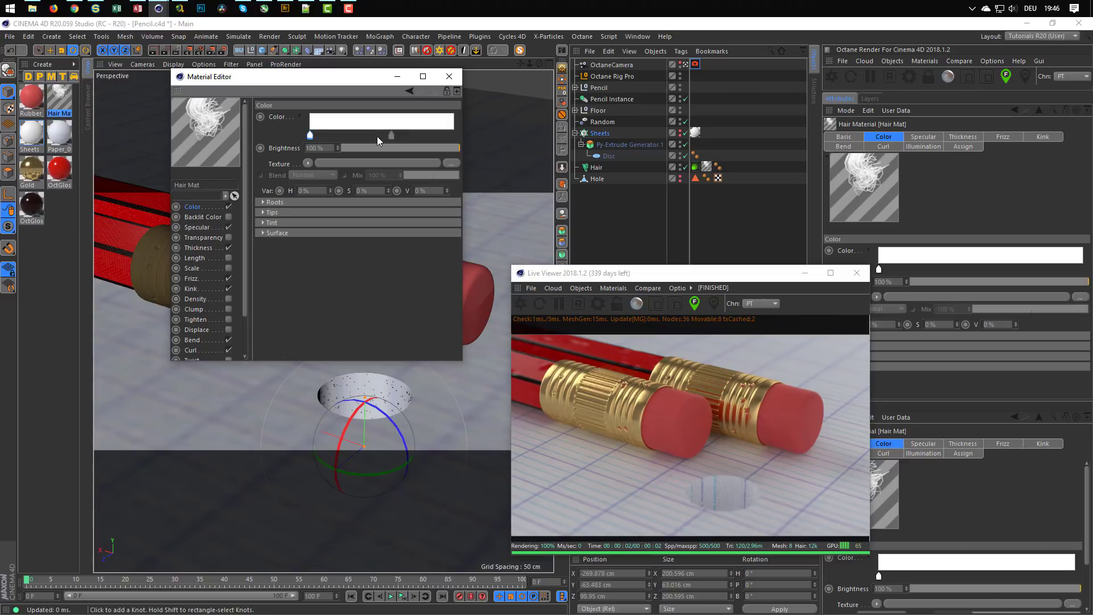
left_click(299, 115)
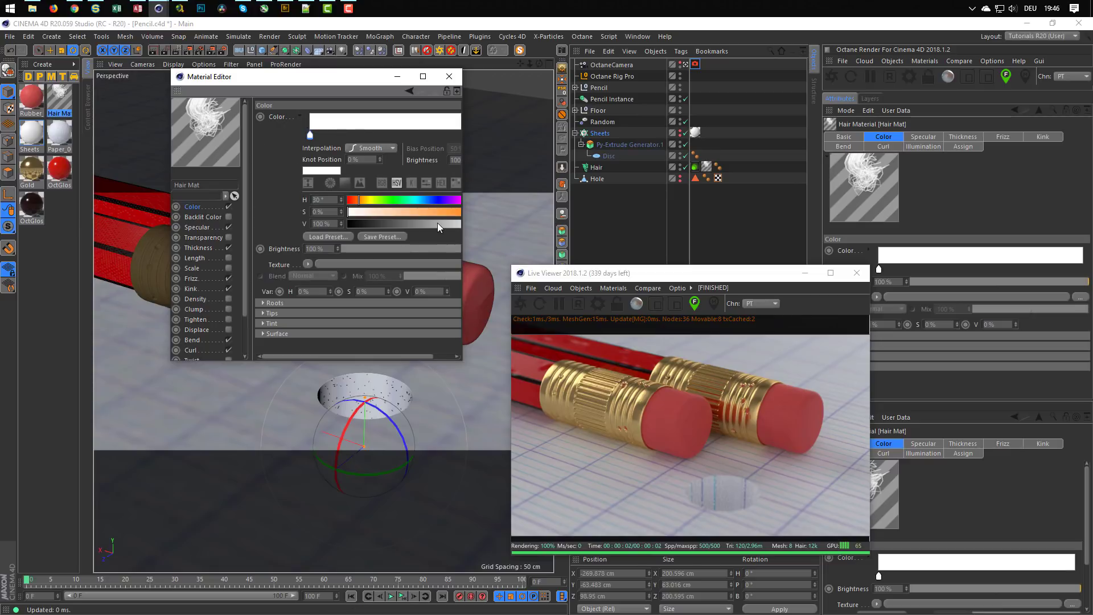
left_click_drag(437, 223, 458, 224)
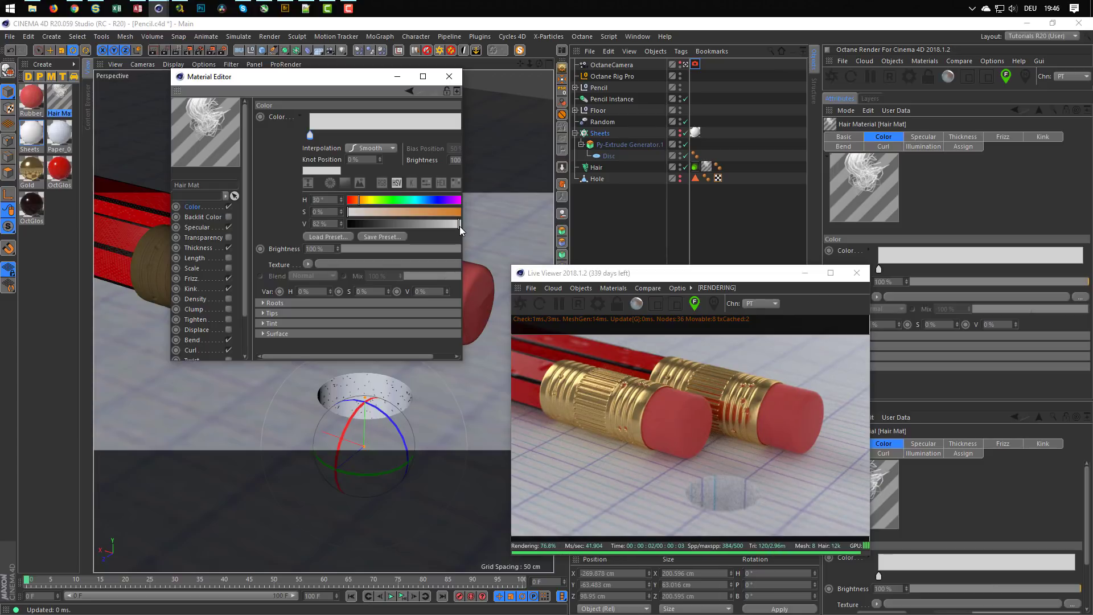
double_click(320, 223)
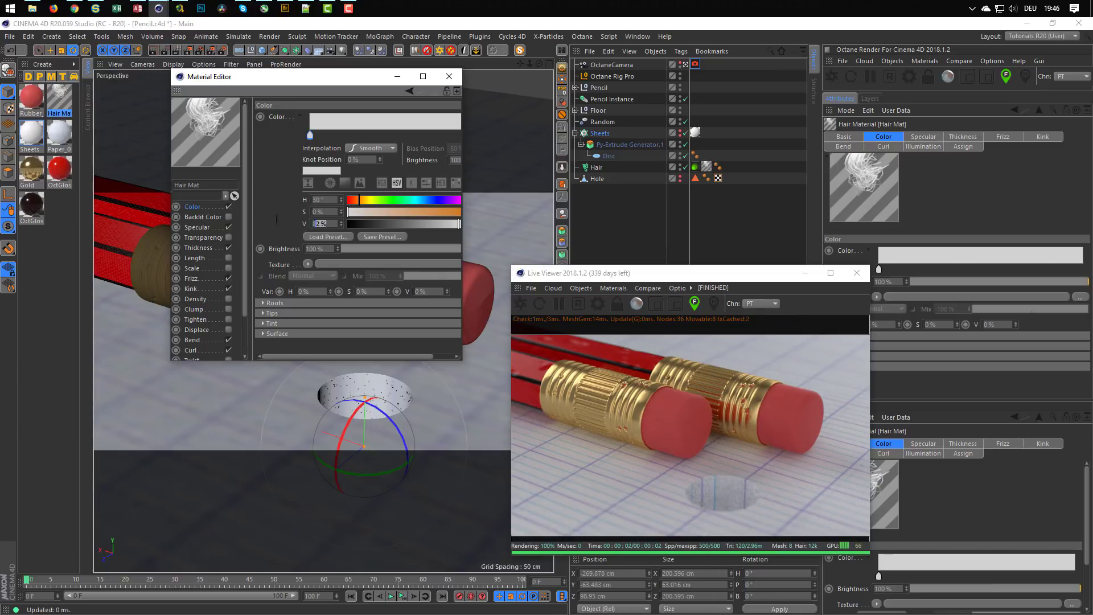
type("95")
key("Return")
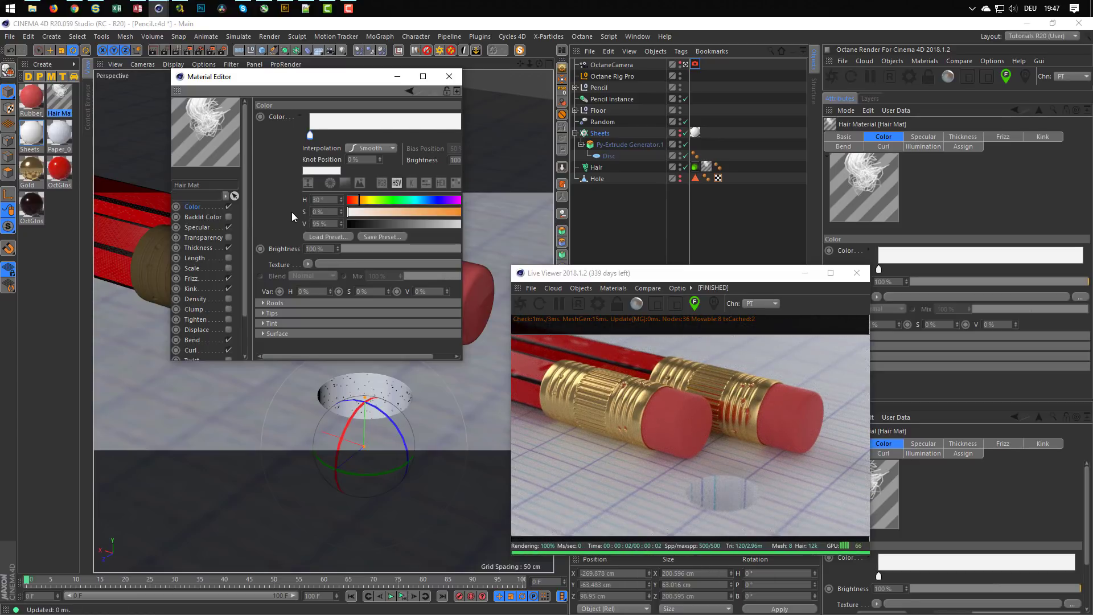
double_click(329, 222)
type("90")
key("Return")
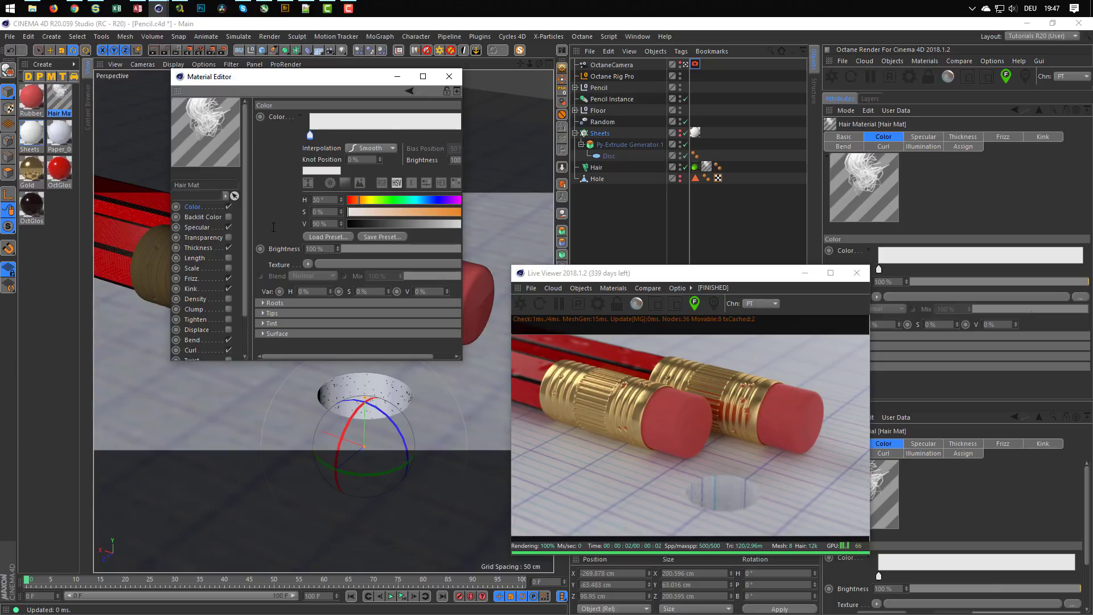
left_click(447, 76)
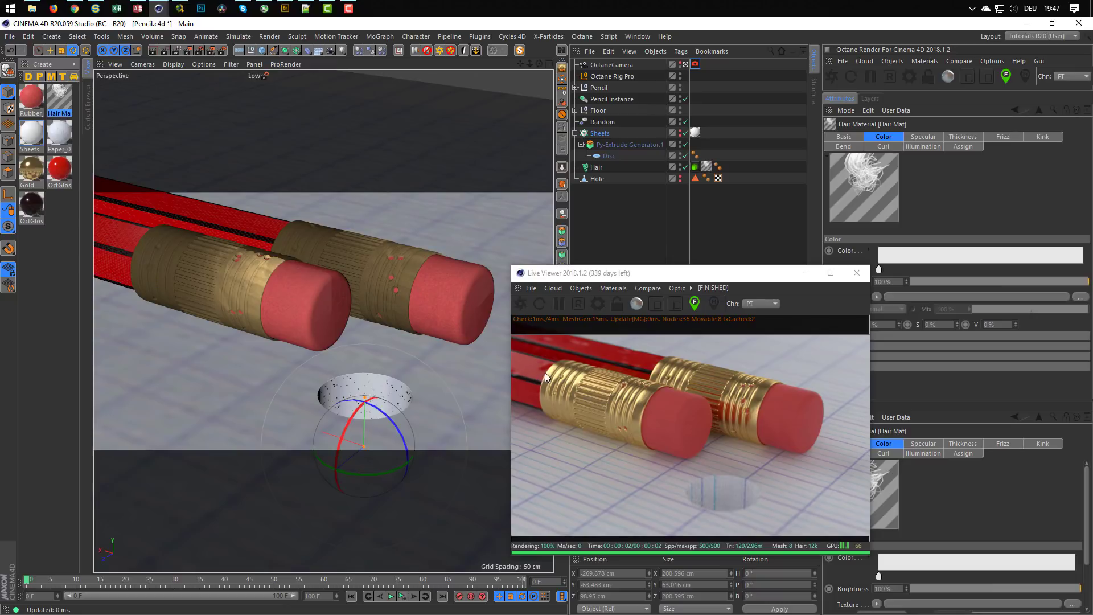
Step: Close the Octane Live Viewer and save the project
left_click(858, 274)
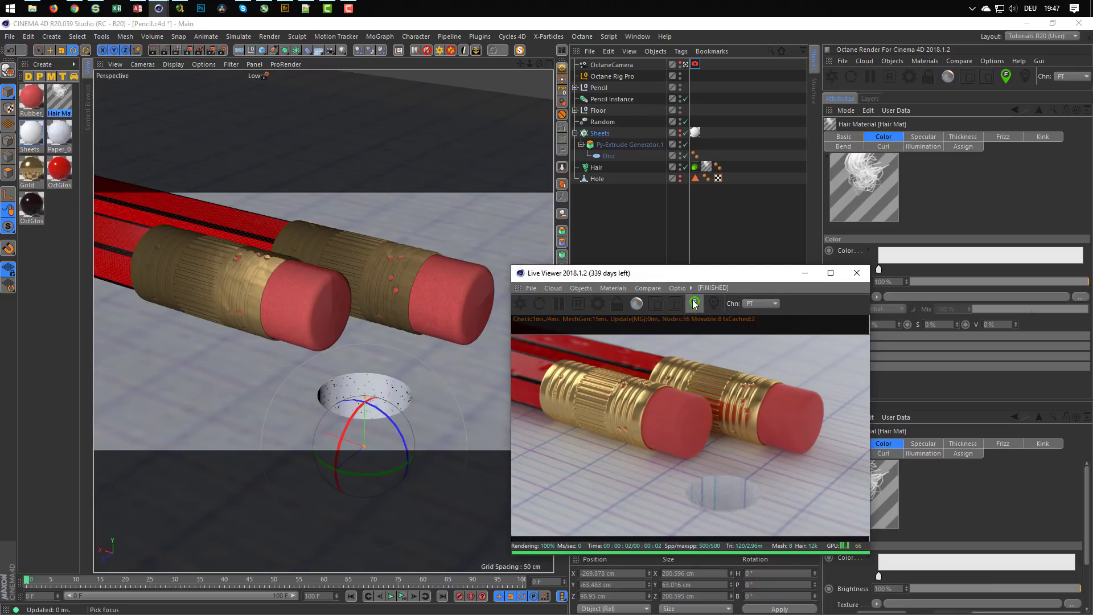
left_click(859, 276)
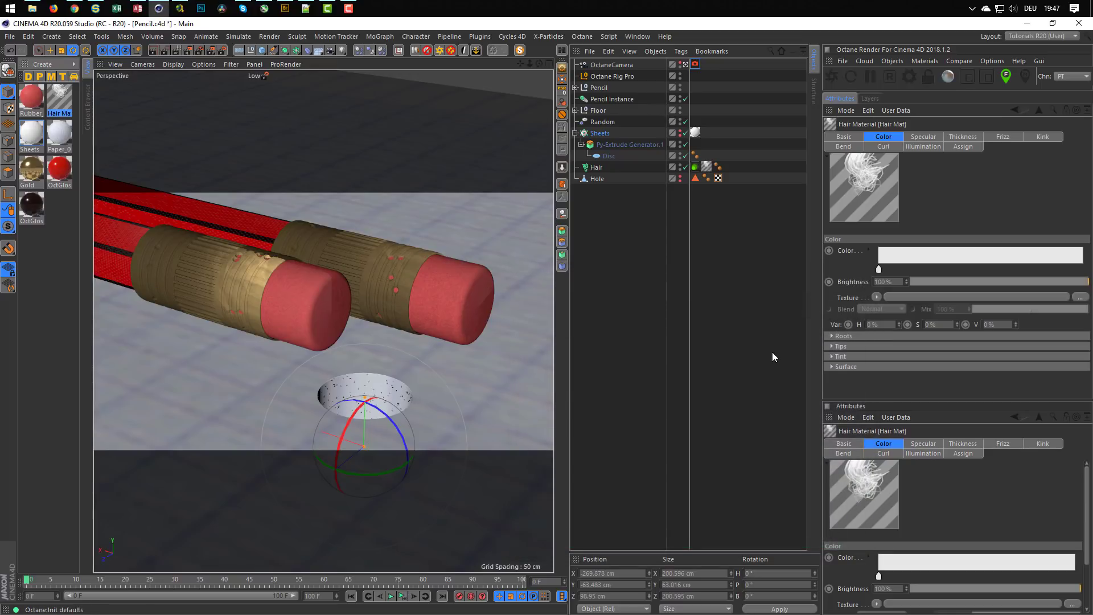
key("ctrl+s")
Step: Delete every Octane material from the scene, including Sheets, Paper, Gold, the OctGlossy pair and Rubber, keeping only the Hair Mat
left_click_drag(57, 136, 43, 249)
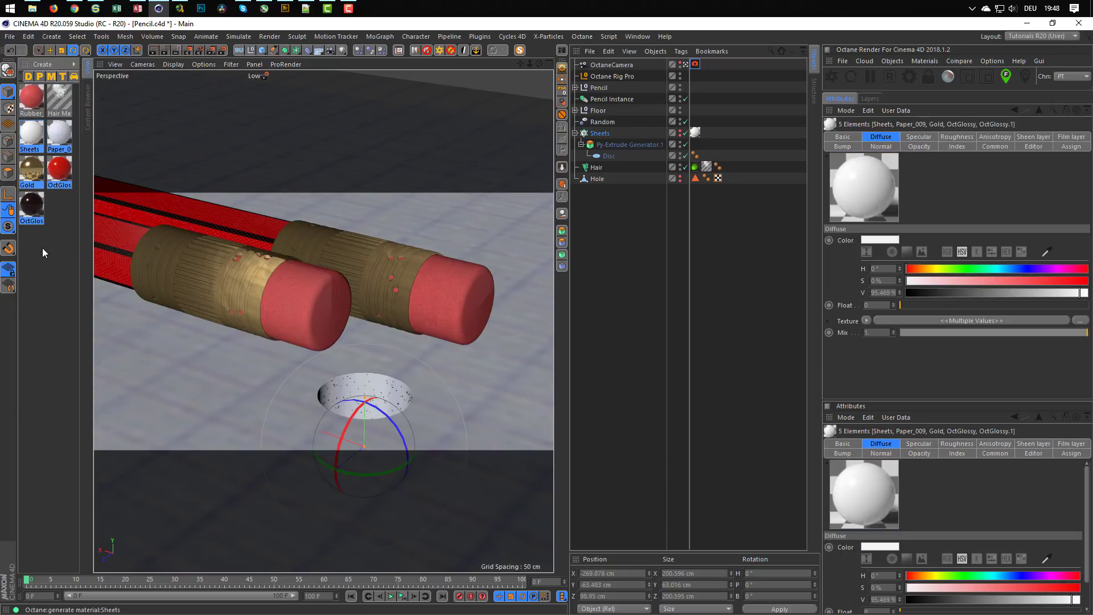
key("Delete")
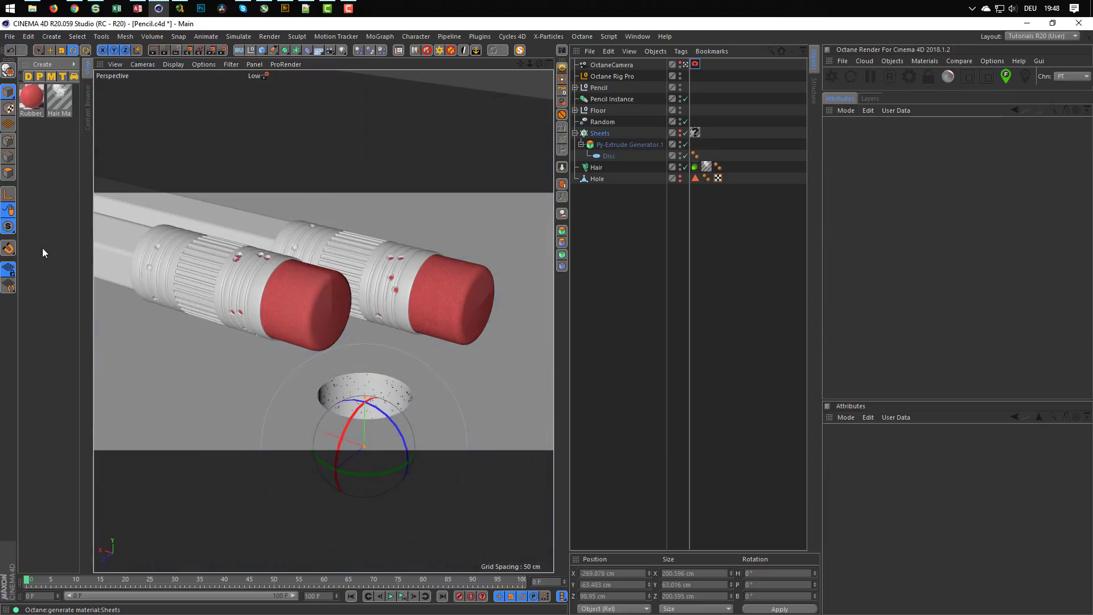
left_click(32, 97)
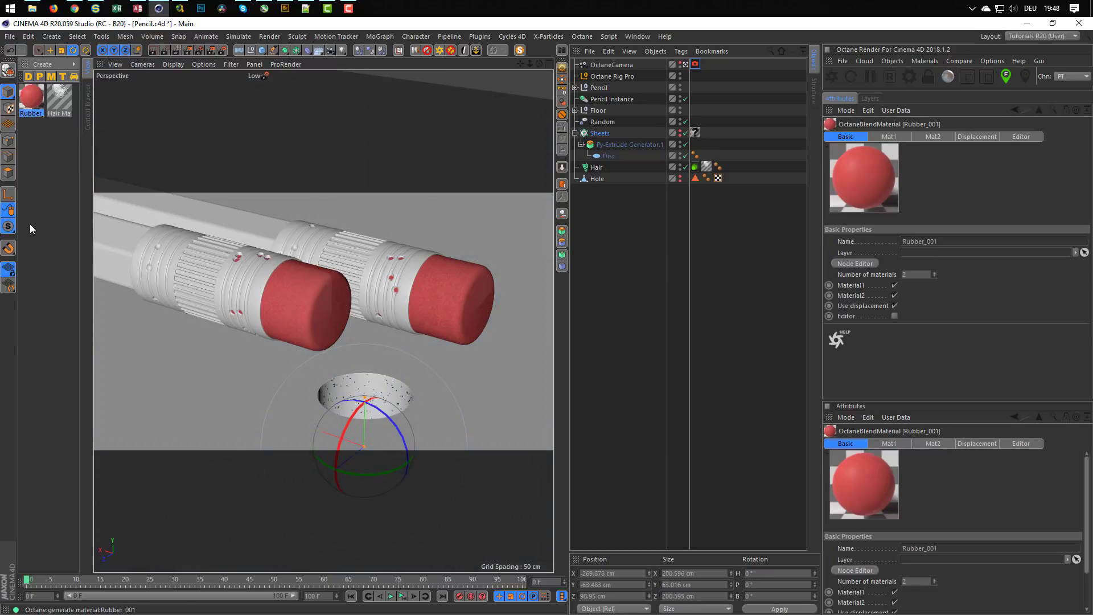
key("Delete")
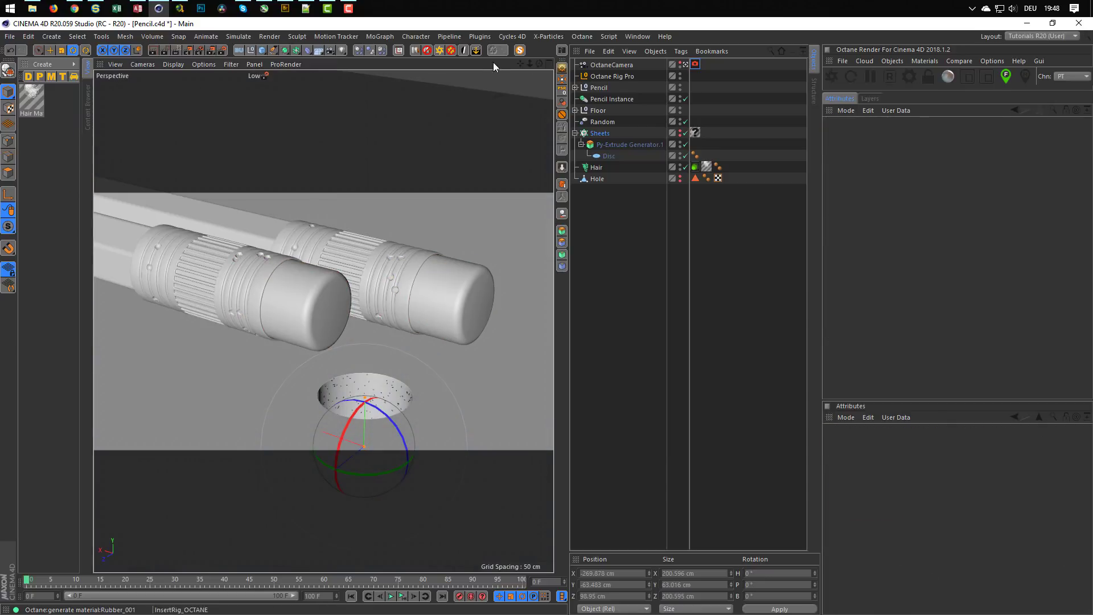
Step: Remove the Octane tag from the camera and rename the camera as Camera
left_click(696, 63)
key("Delete")
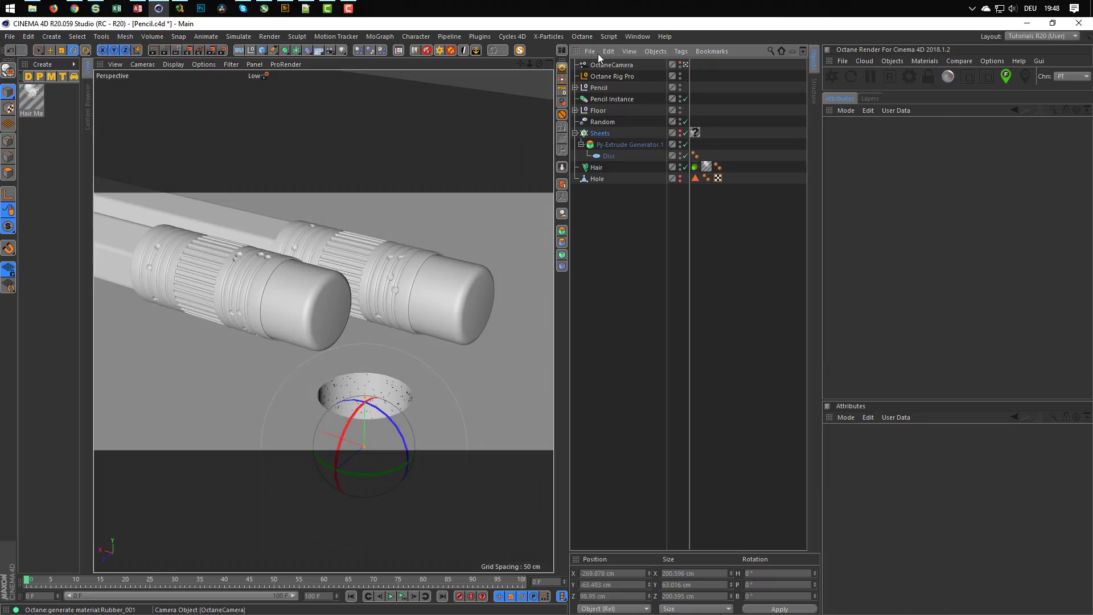
double_click(613, 69)
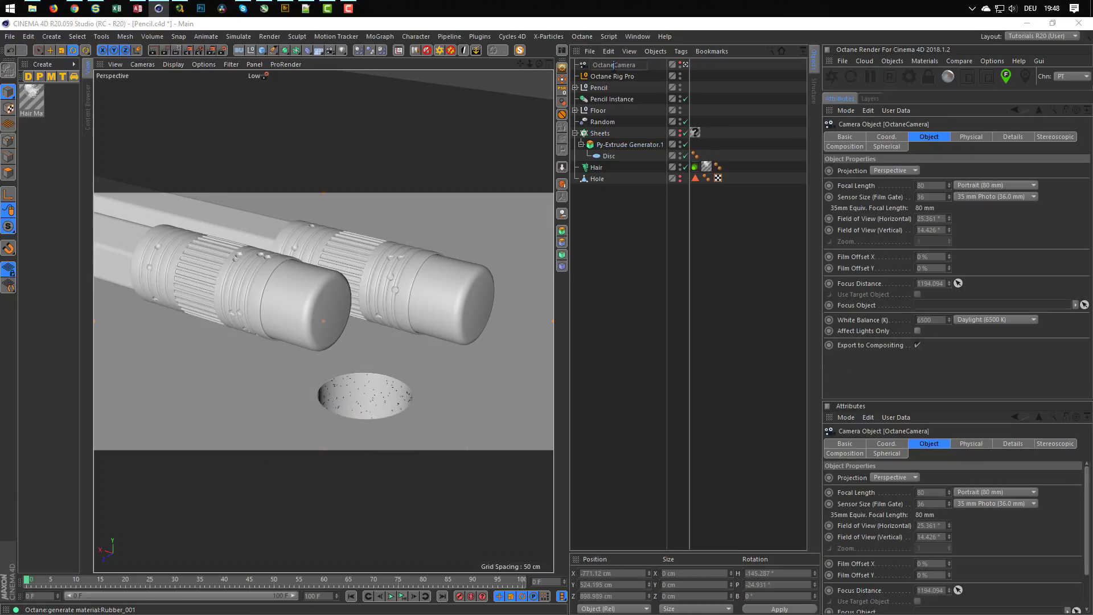
key("BackSpace")
key("Return")
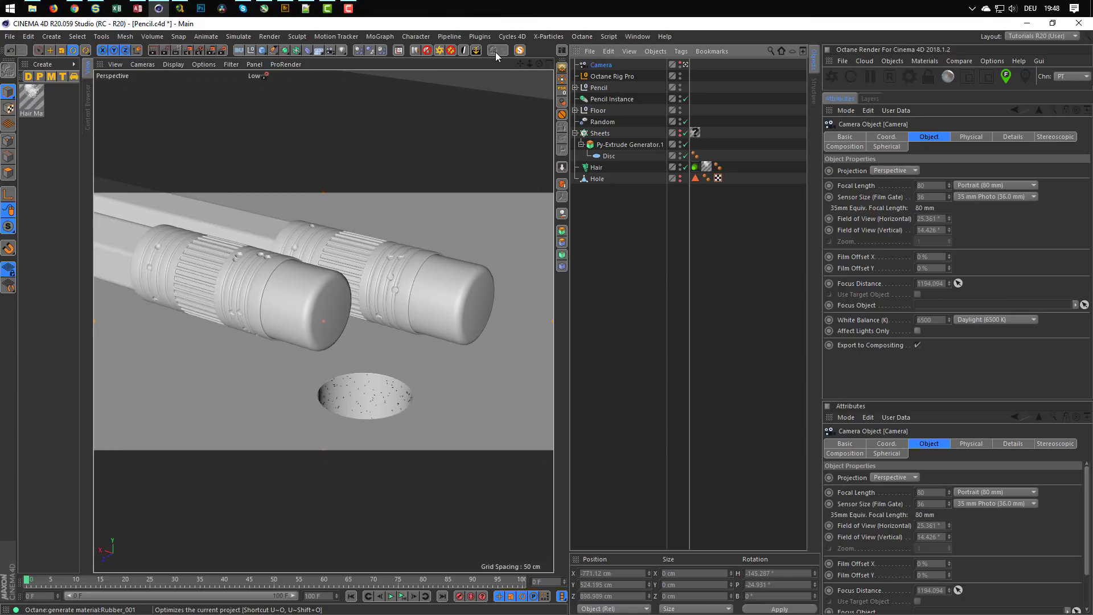
Step: Delete the Octane Rig Pro object and save the project
left_click(603, 77)
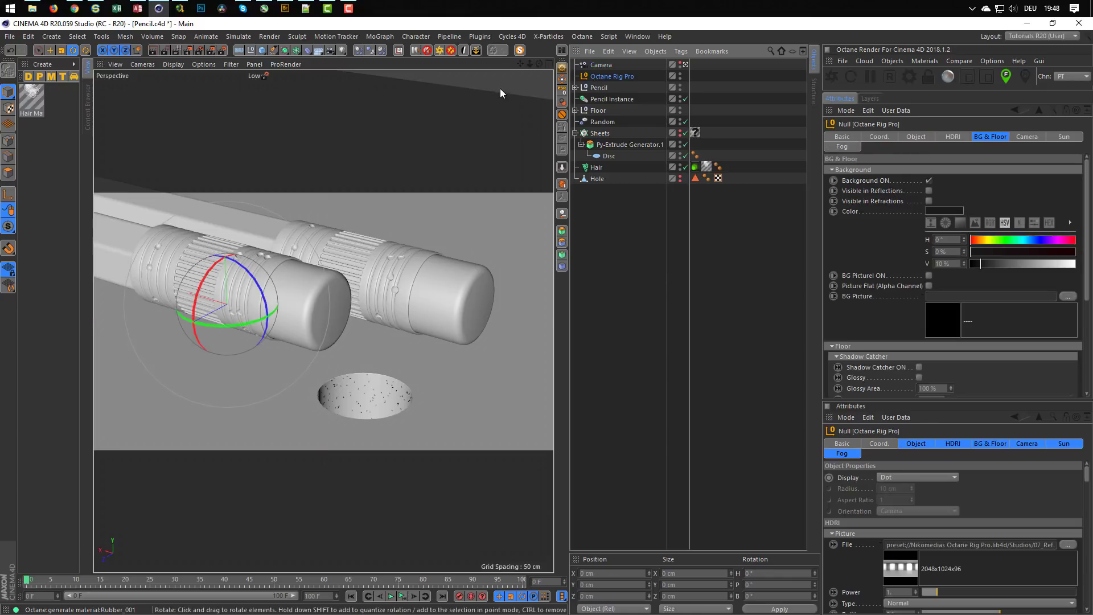
key("Delete")
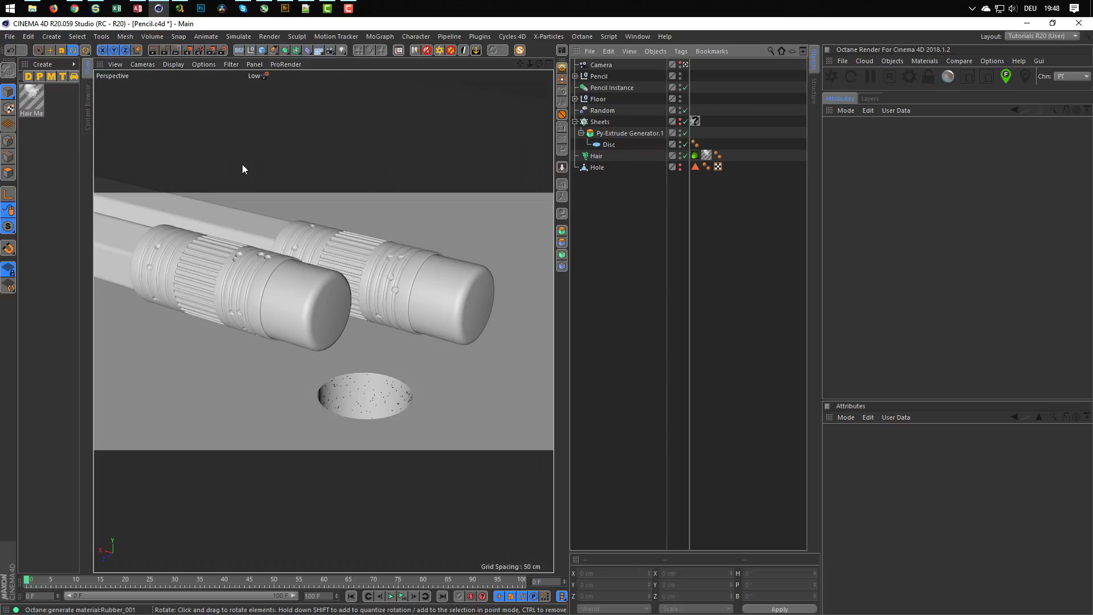
key("ctrl+s")
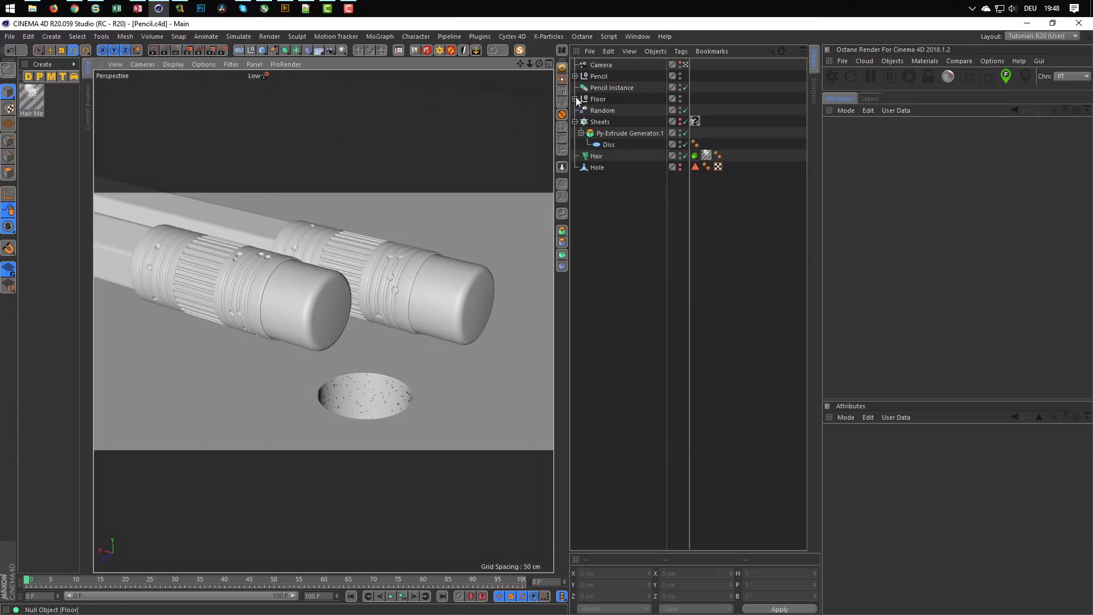
Step: Create a standard material for the pencil body and make its color red with H 0°, S 100% and V 77%
left_click(575, 75)
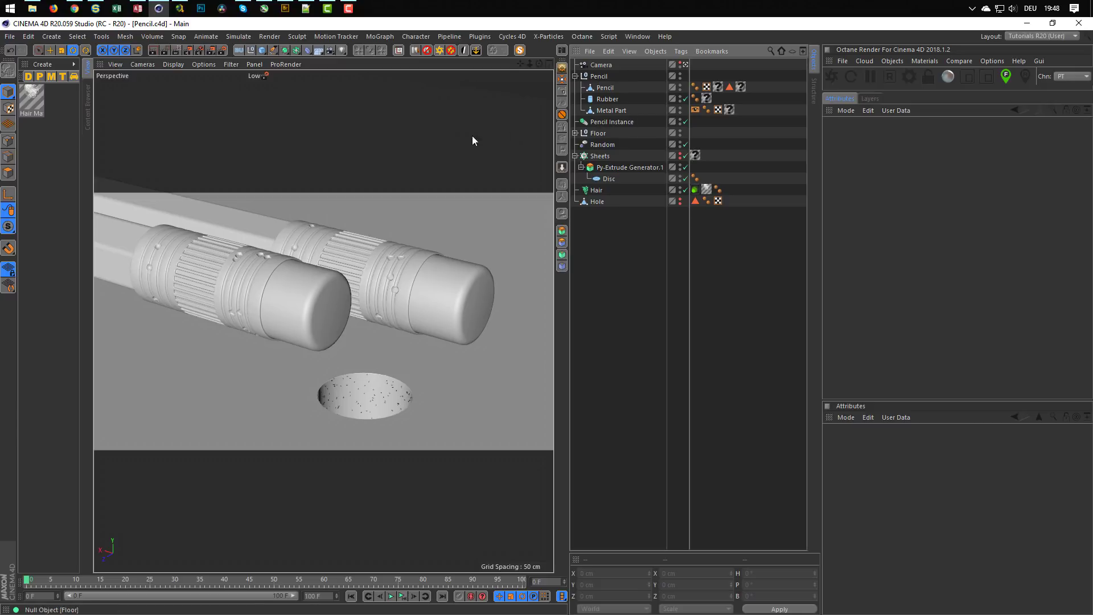
double_click(30, 162)
double_click(32, 98)
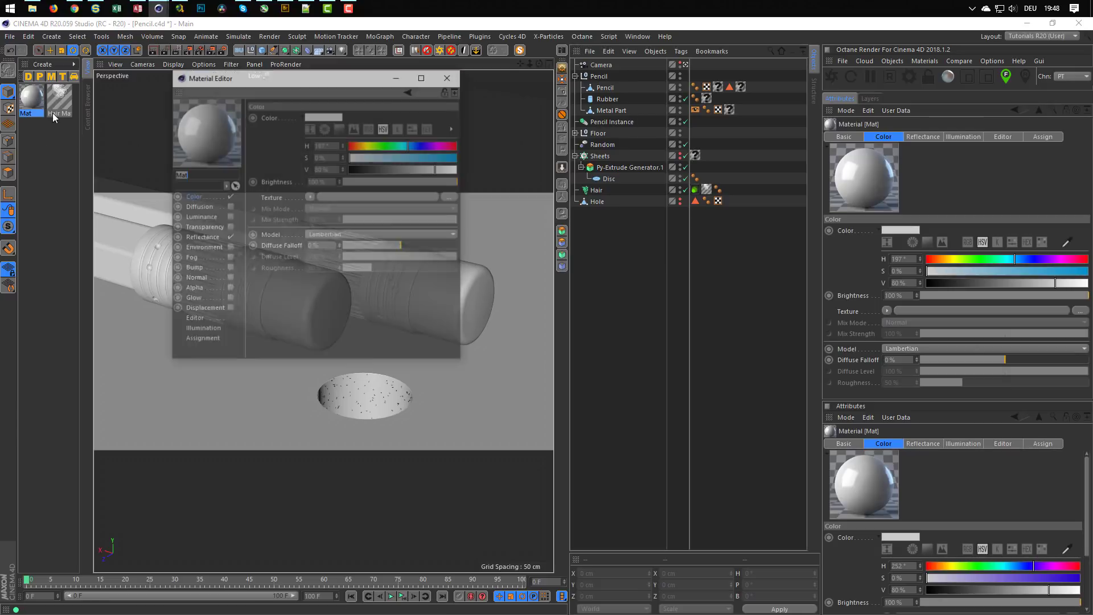
left_click_drag(224, 75, 420, 206)
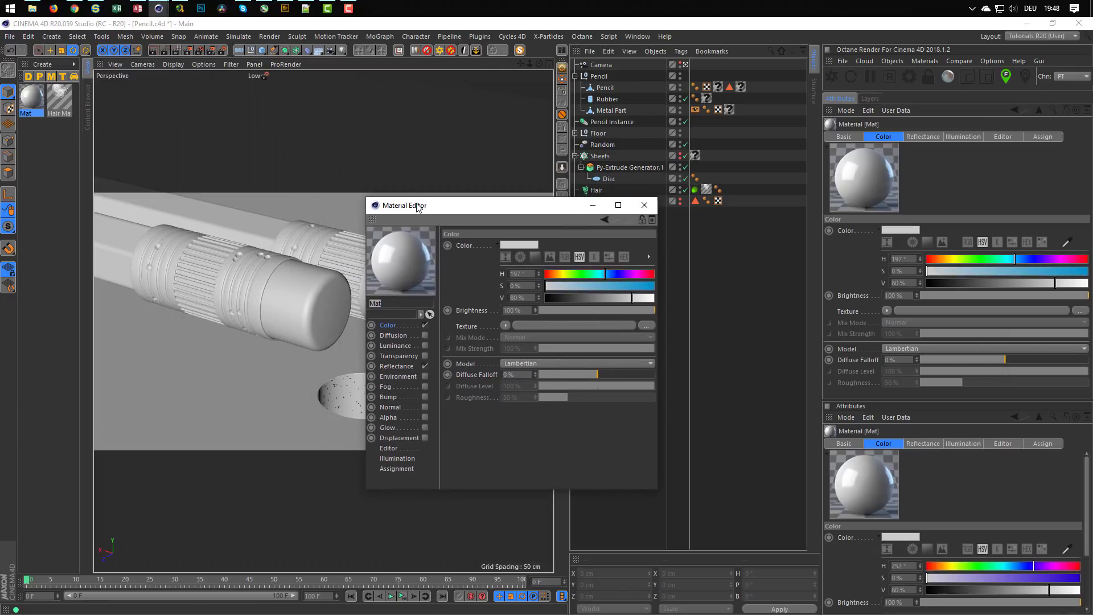
left_click(391, 326)
left_click_drag(560, 276, 542, 277)
left_click_drag(555, 285, 626, 297)
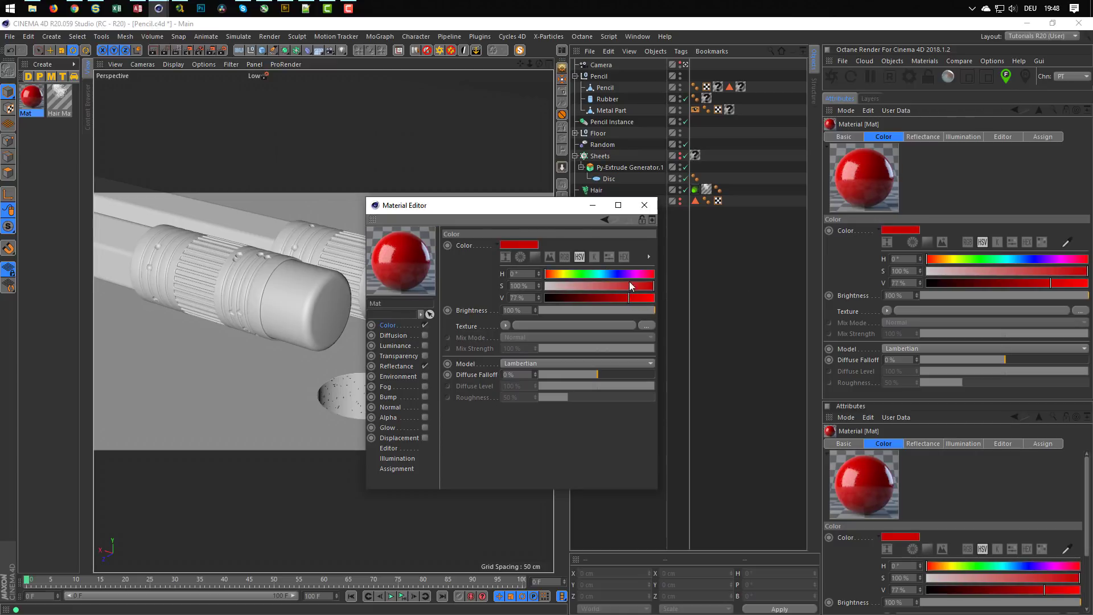
left_click_drag(572, 210, 512, 261)
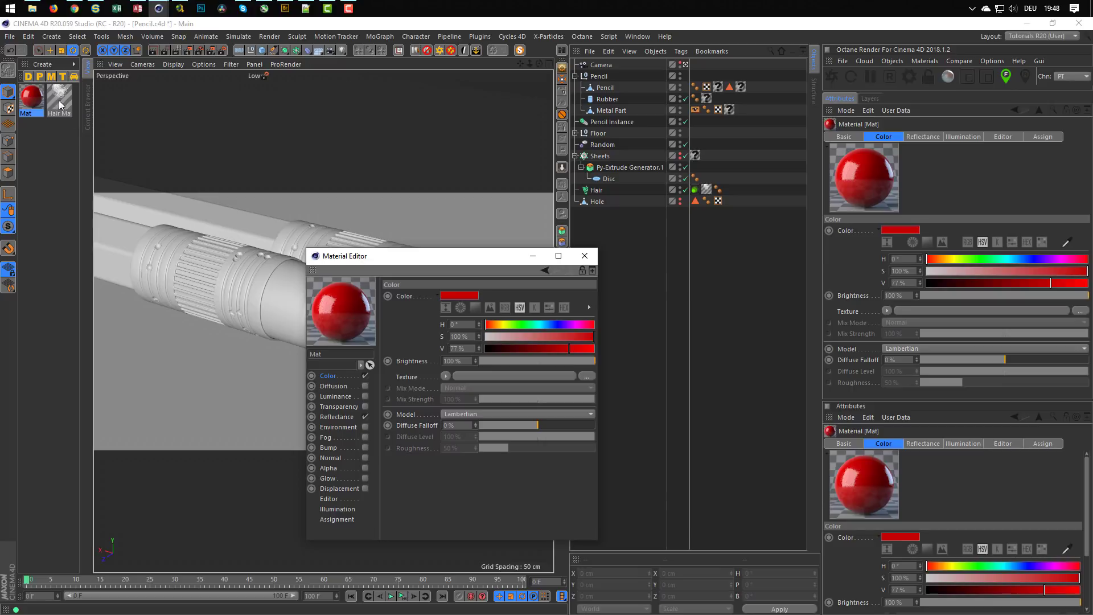
Step: Assign the red material to the Pencil mesh's first empty texture tag and set its reflectance roughness to 15%
left_click(37, 98)
mouse_move(37, 98)
left_mouse_down()
mouse_move(656, 165)
mouse_move(719, 89)
left_mouse_up()
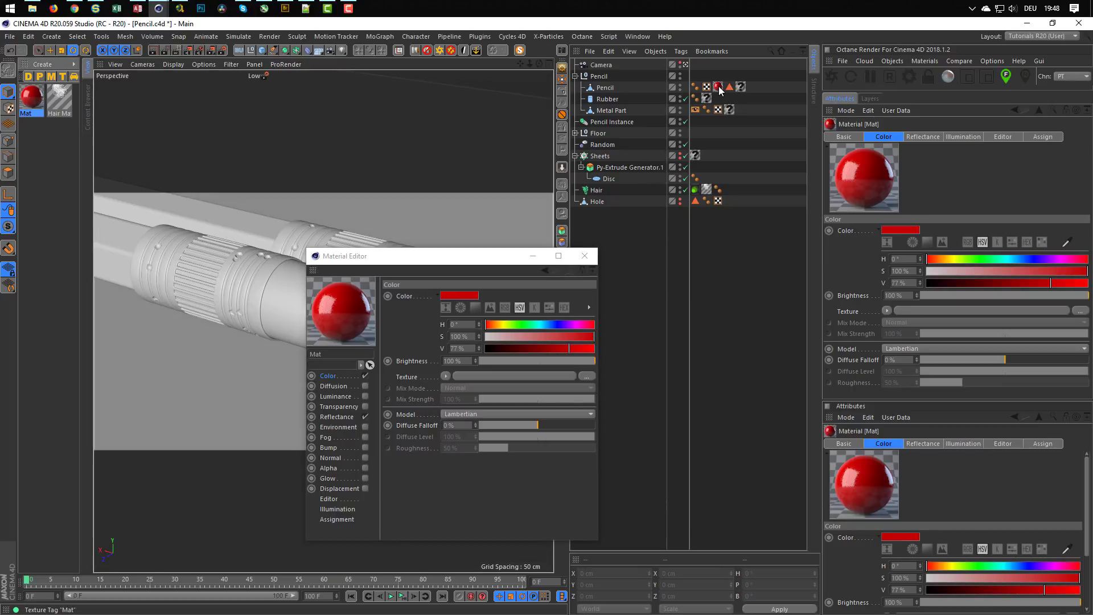
left_click(338, 417)
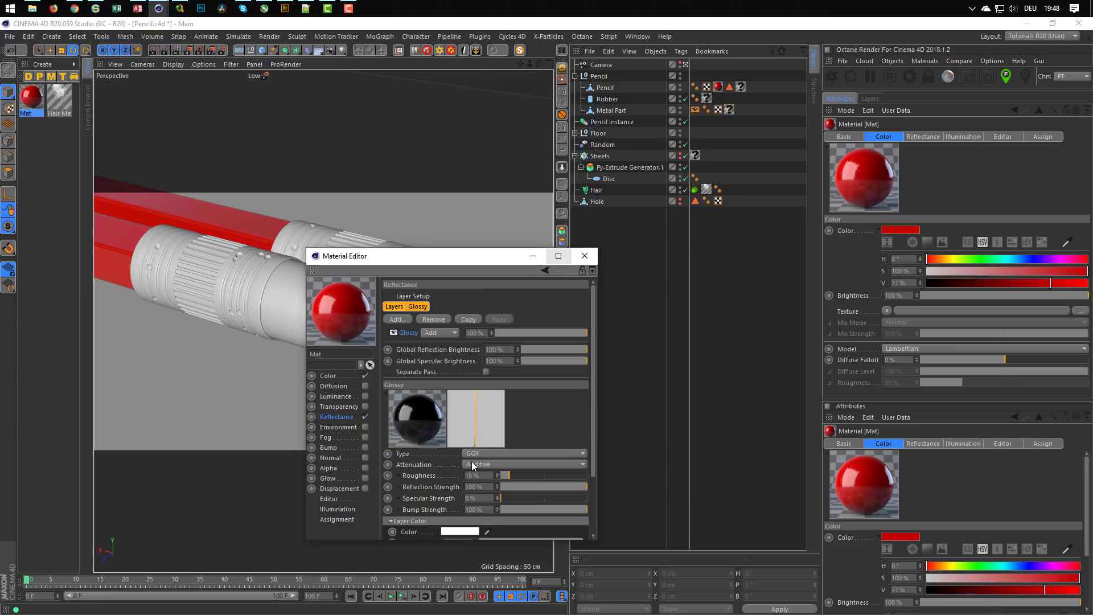
type("15")
key("Return")
left_click(584, 256)
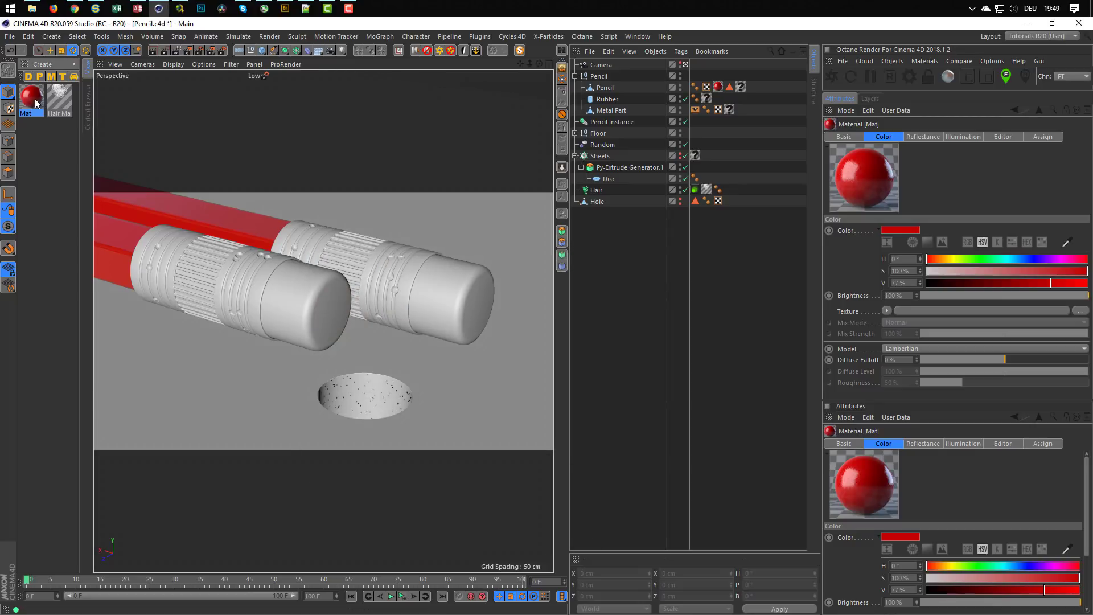
Step: Duplicate the red material, lower its color V to 6% for a near-black, and assign it to the Pencil mesh's second texture tag
left_click_drag(35, 98, 29, 142, "ctrl")
double_click(33, 137)
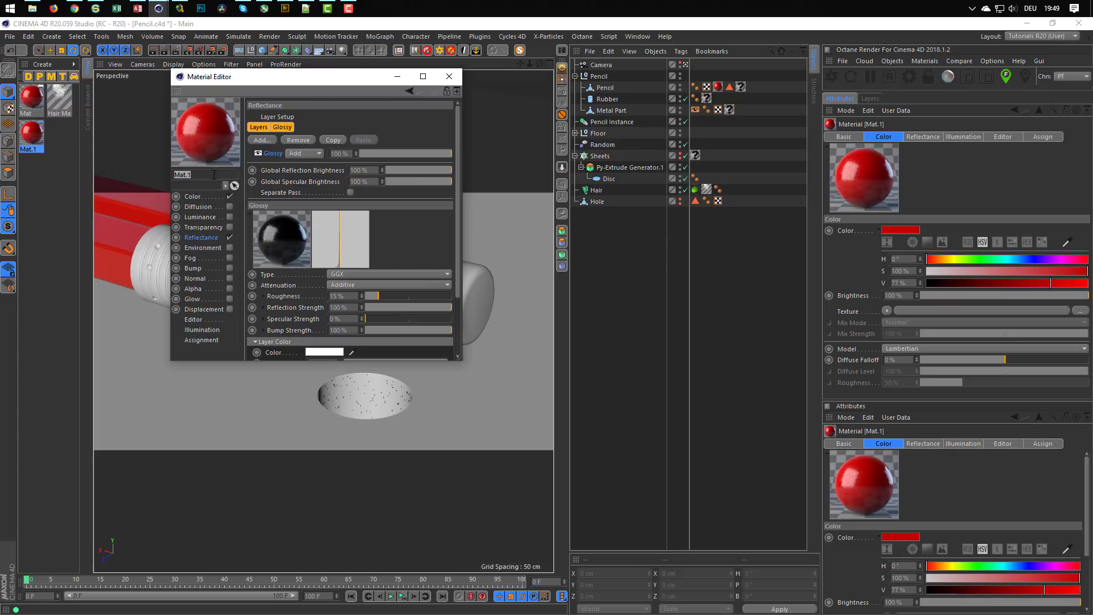
left_click(201, 195)
left_click(356, 170)
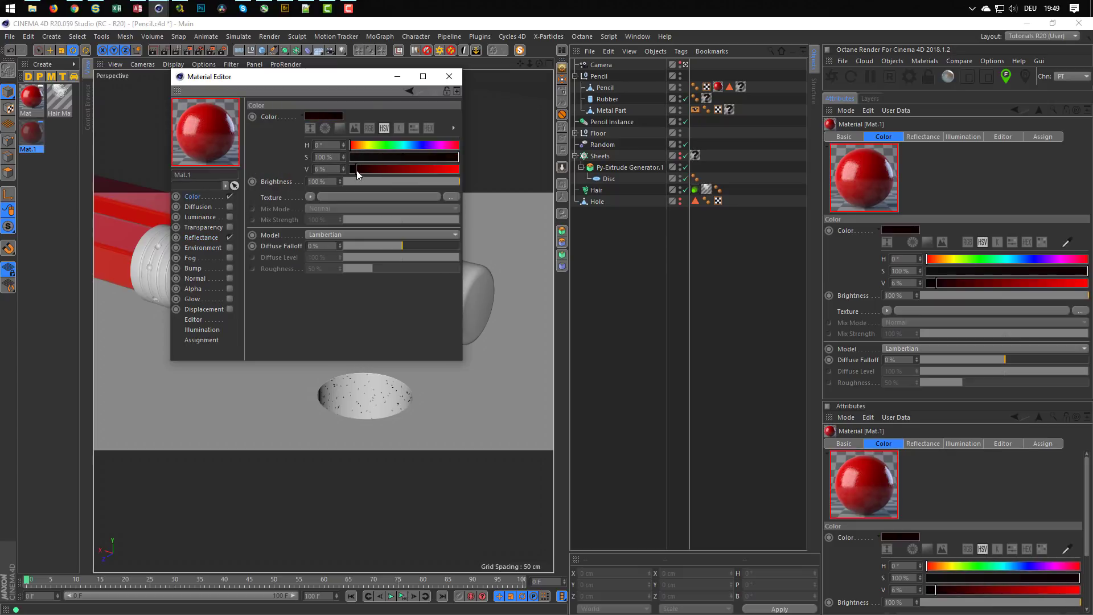
left_click(453, 80)
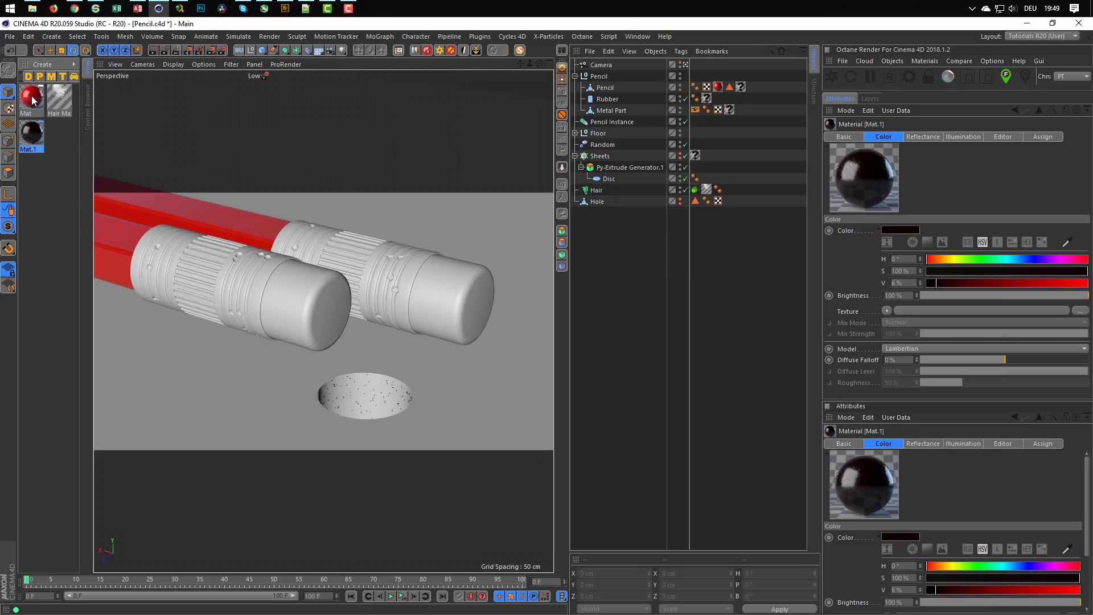
mouse_move(33, 134)
left_mouse_down()
mouse_move(744, 173)
mouse_move(740, 86)
left_mouse_up()
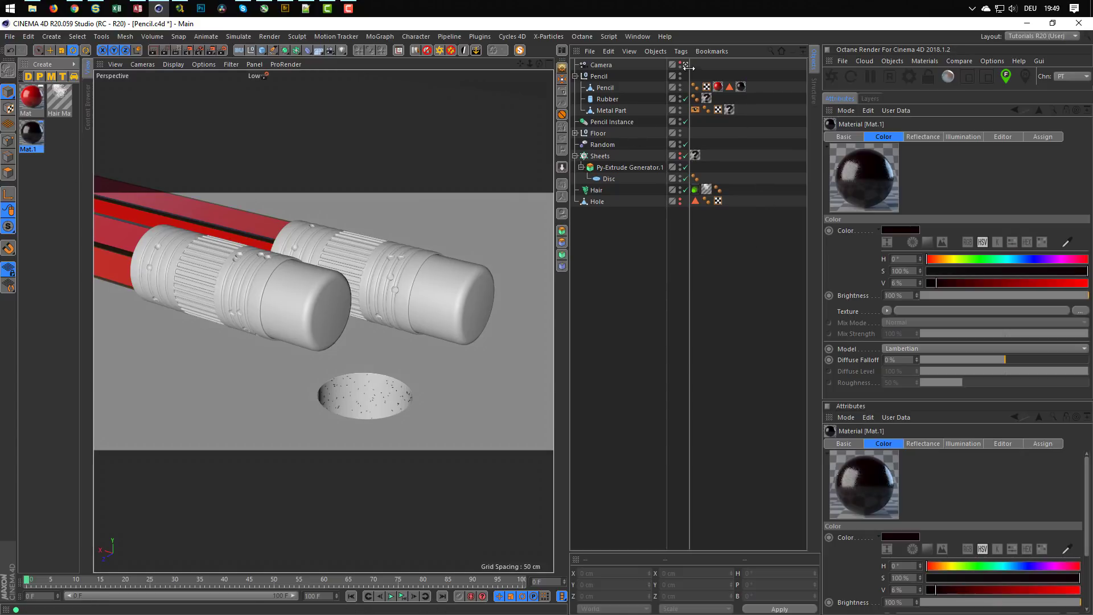
Step: Add a Protection tag to the Camera object and leave the camera view
left_click(601, 65)
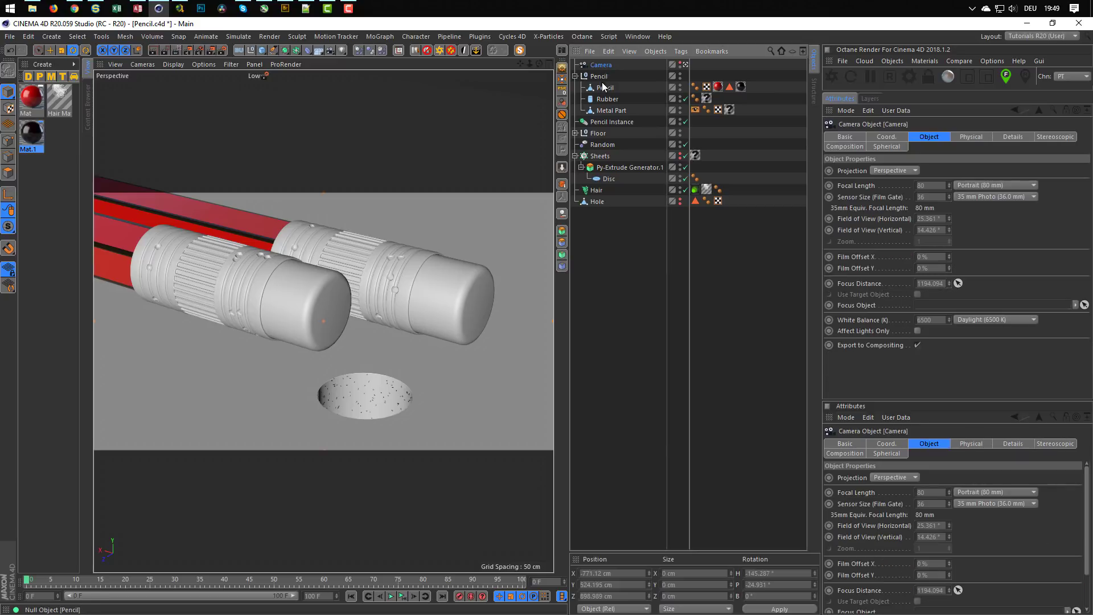
left_click(563, 116)
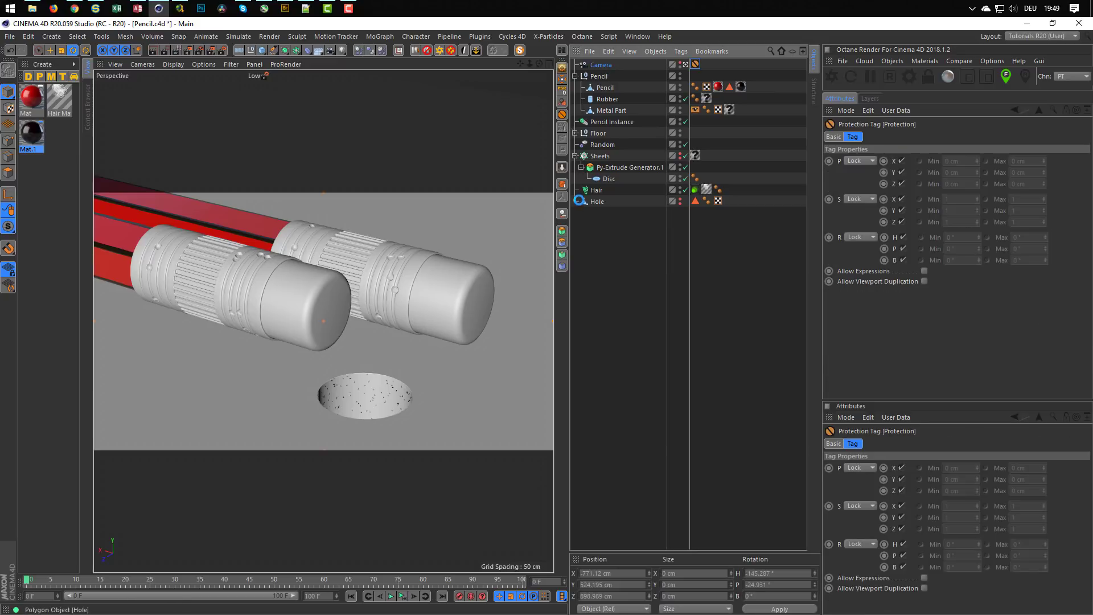
left_click(685, 65)
Step: Examine the red pencil bodies with their black edges and the adjoining metal part up close
scroll(471, 262, "up", 5)
scroll(320, 323, "down", 7)
middle_click_drag(252, 291, 368, 346, "alt")
middle_click_drag(229, 283, 317, 318, "alt")
right_click_drag(316, 318, 382, 309, "alt")
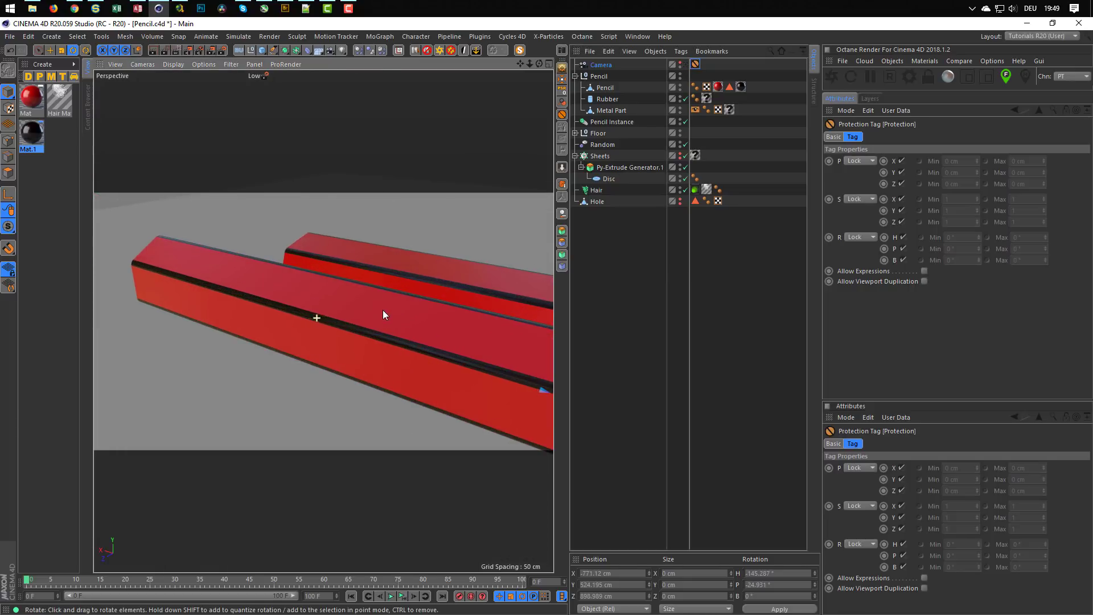
middle_click_drag(382, 309, 322, 319, "alt")
right_click_drag(322, 319, 250, 273, "alt")
mouse_move(312, 317)
middle_mouse_down("alt")
mouse_move(288, 290)
mouse_move(295, 315)
middle_mouse_up("alt")
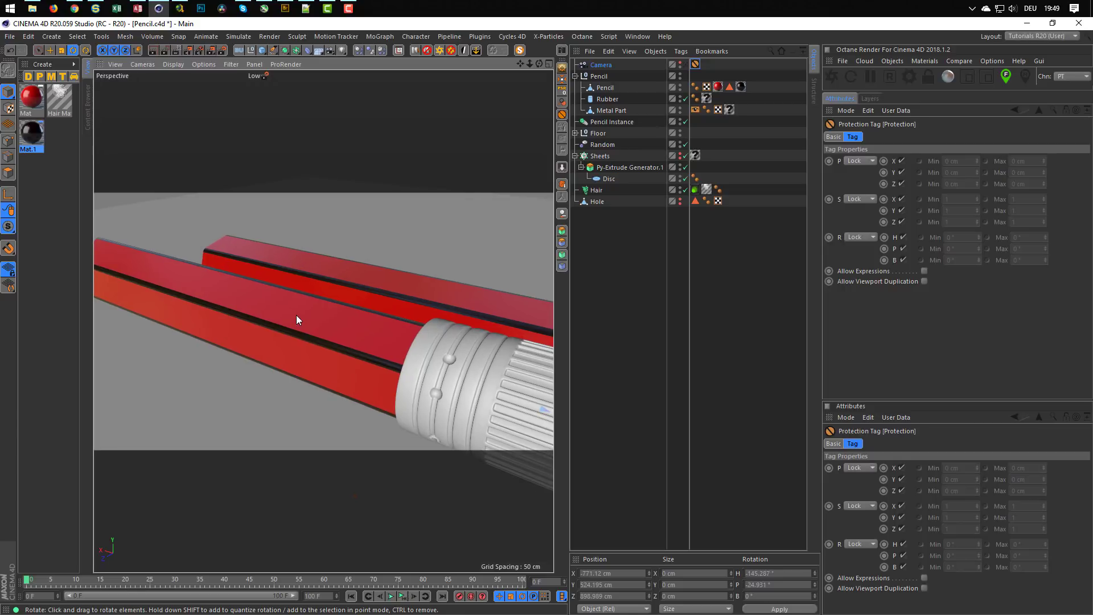
left_click(265, 77)
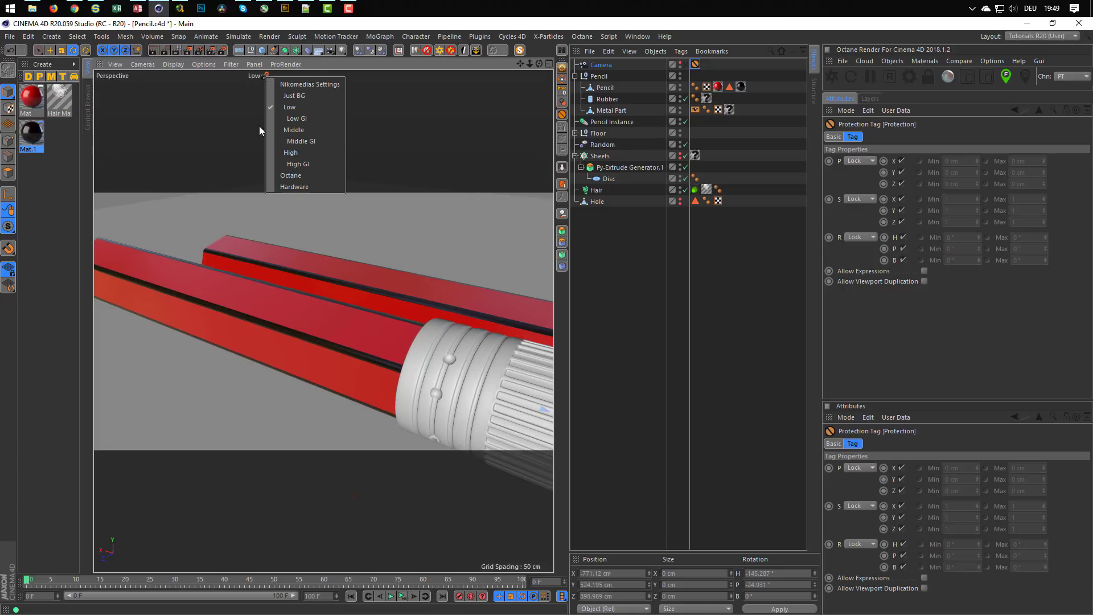
left_click(299, 116)
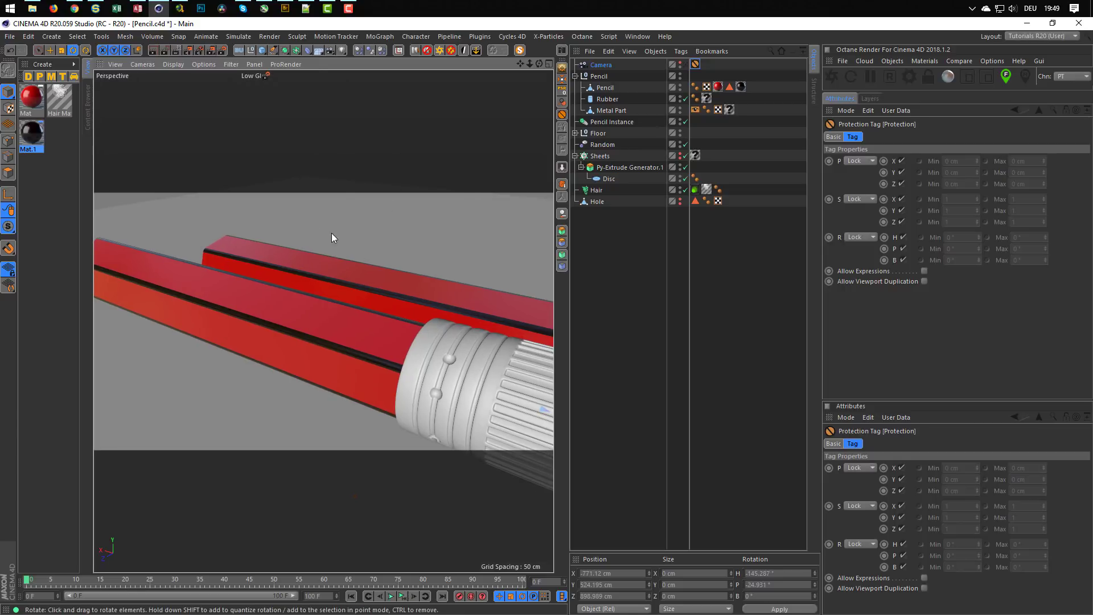
left_click(270, 78)
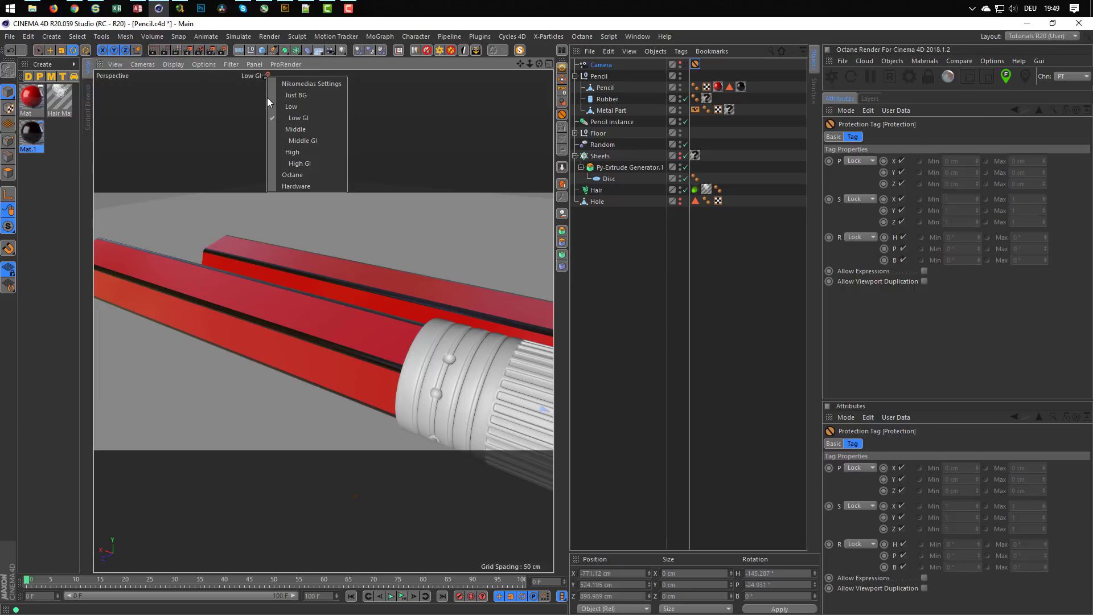
left_click(302, 108)
Step: Preview the red and black pencil materials beside the metal part with the interactive render region, then turn the region off
middle_click_drag(379, 339, 323, 320, "alt")
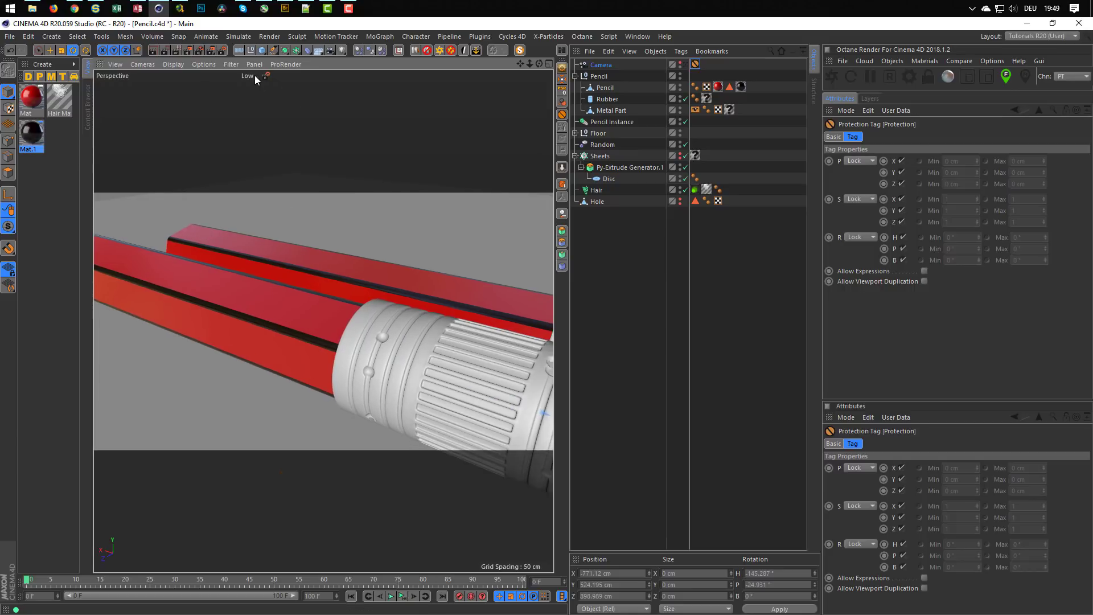
left_click(178, 51)
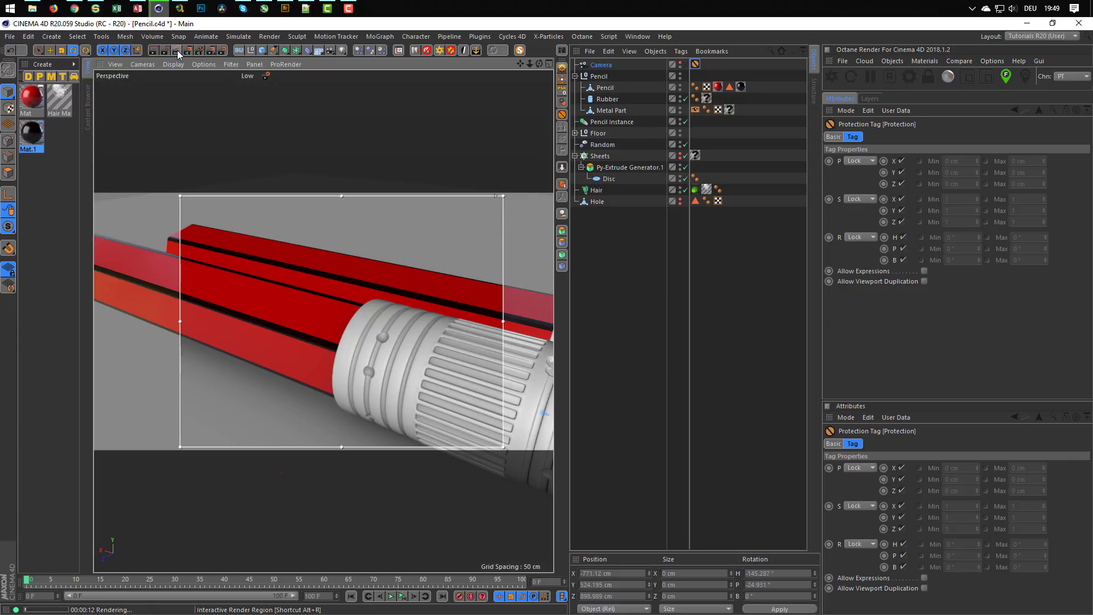
left_click(176, 50)
Step: Create a standard material for the metal part with the Color channel disabled and a GGX reflectance layer
double_click(45, 229)
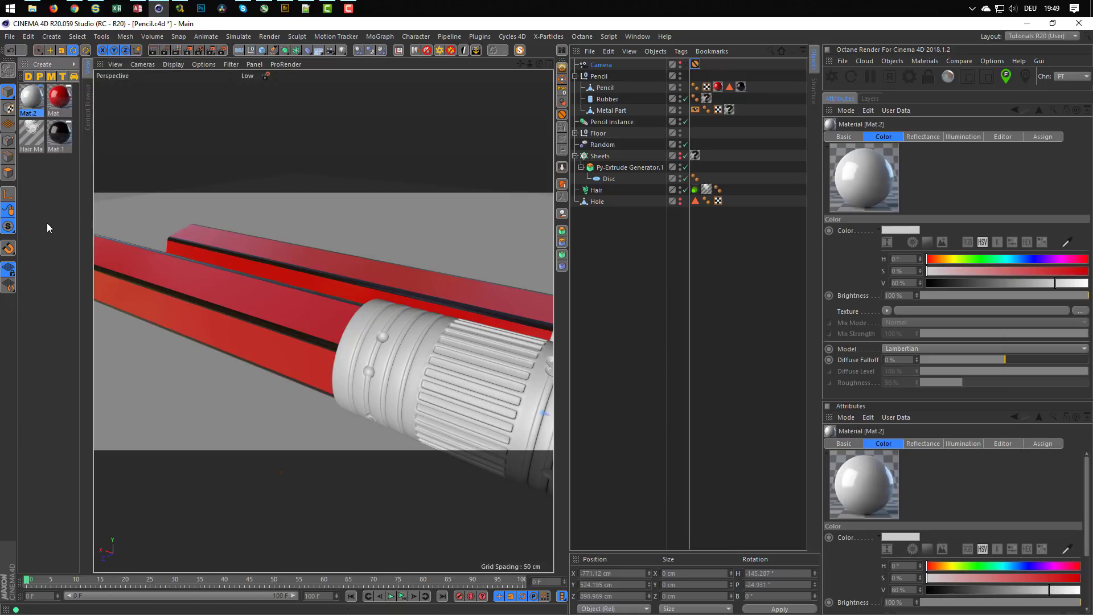
double_click(35, 101)
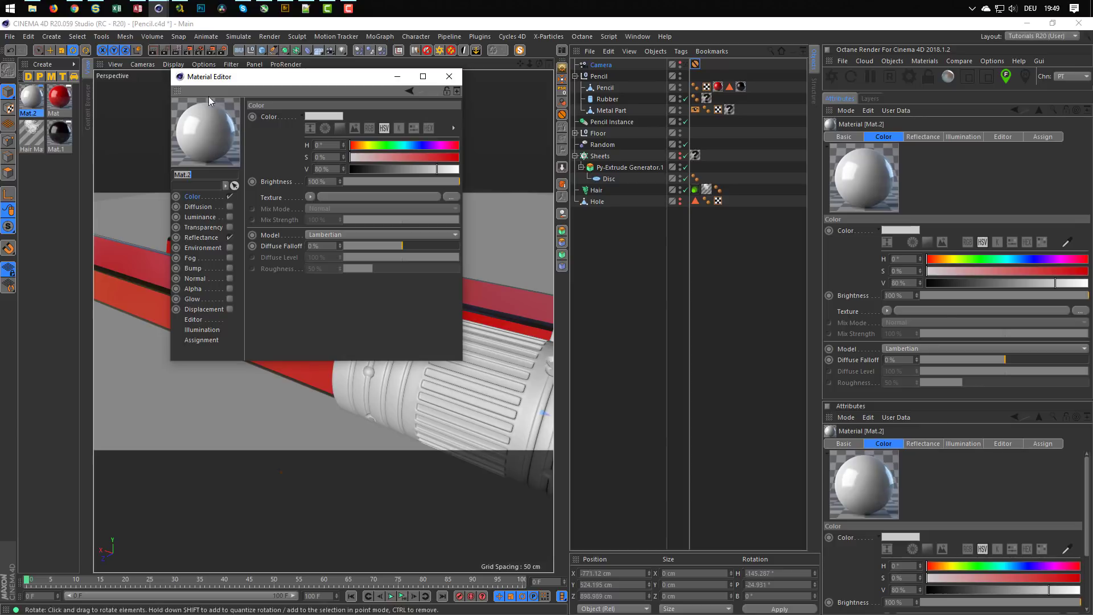
left_click(229, 196)
left_click(211, 238)
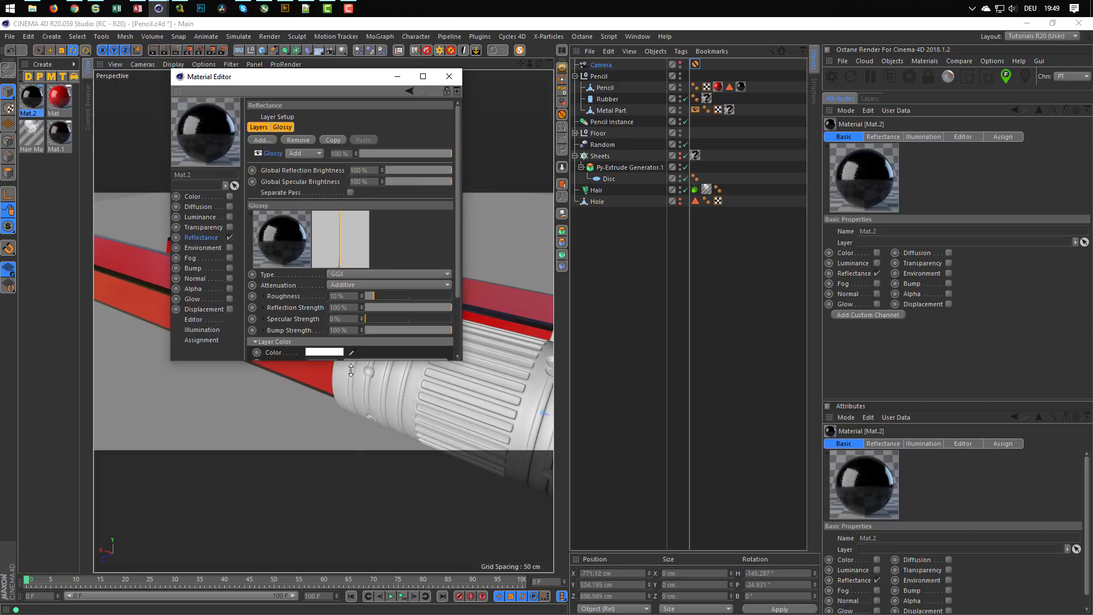
left_click_drag(351, 370, 356, 461)
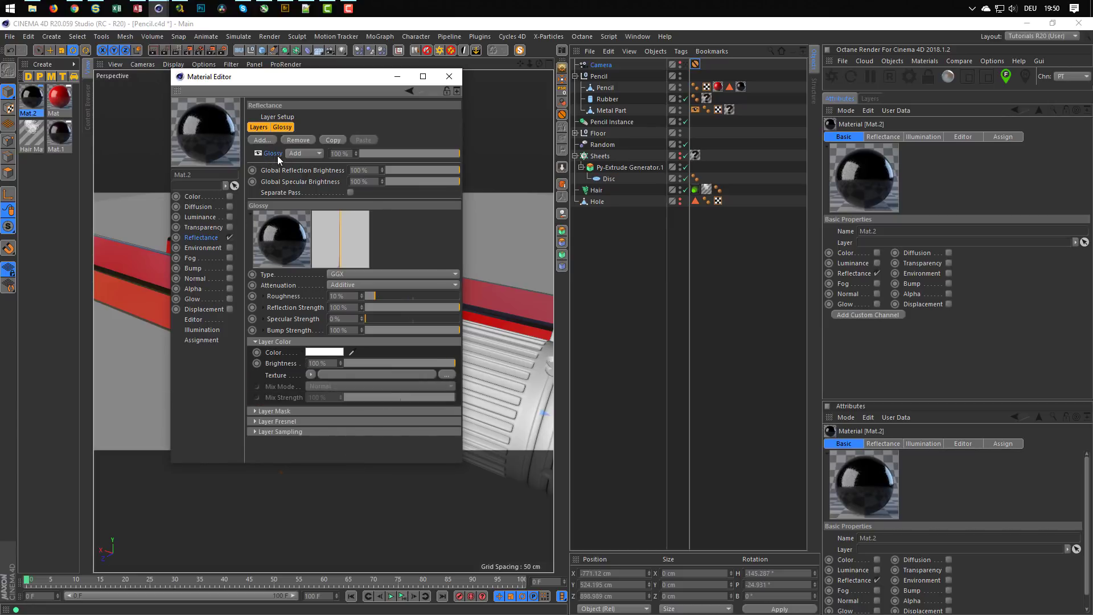
Step: Set the reflectance layer's blend mode to Normal and its Fresnel to Conductor with the Gold preset
left_click(309, 164)
left_click(313, 421)
left_click(336, 434)
left_click(338, 465)
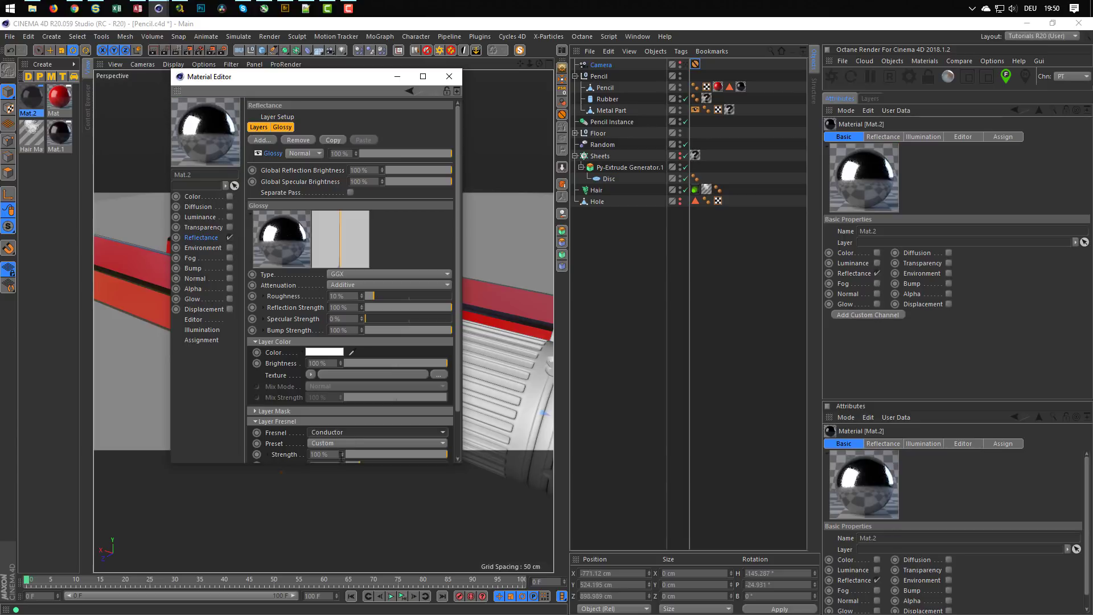
left_click(353, 443)
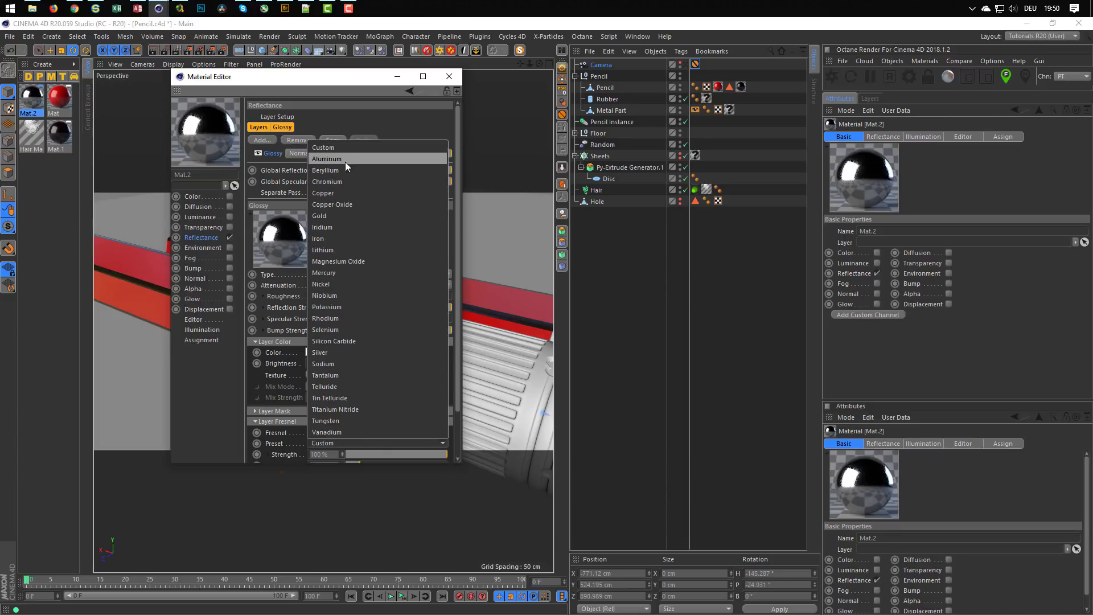
left_click(338, 214)
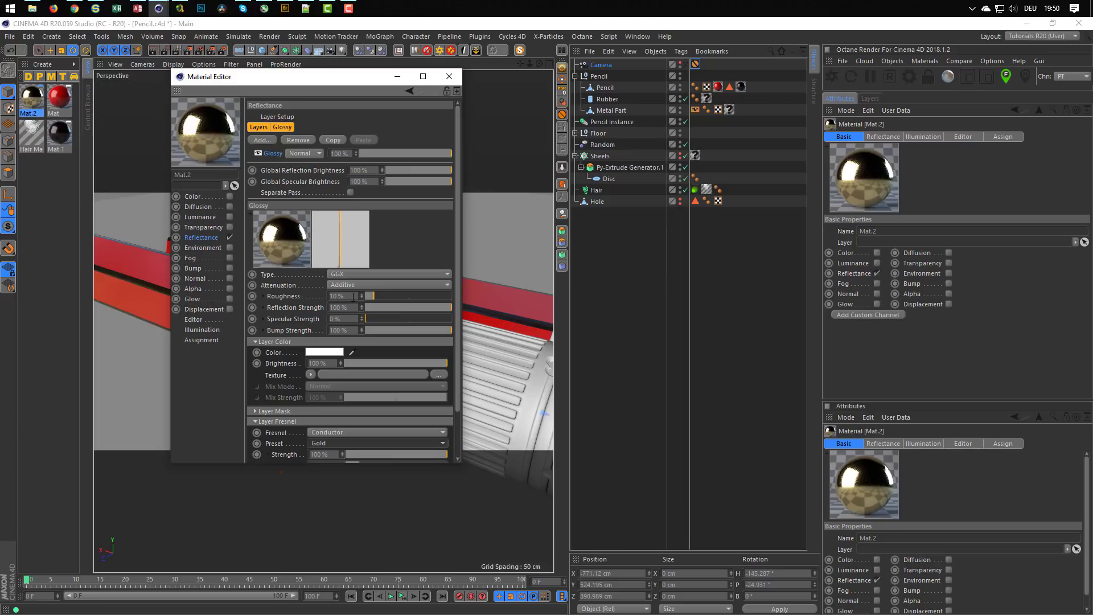
Step: Set the gold material's reflectance roughness to 20% and assign it to the Metal Part's empty texture tag
left_click_drag(352, 297, 302, 304)
type("20")
key("Return")
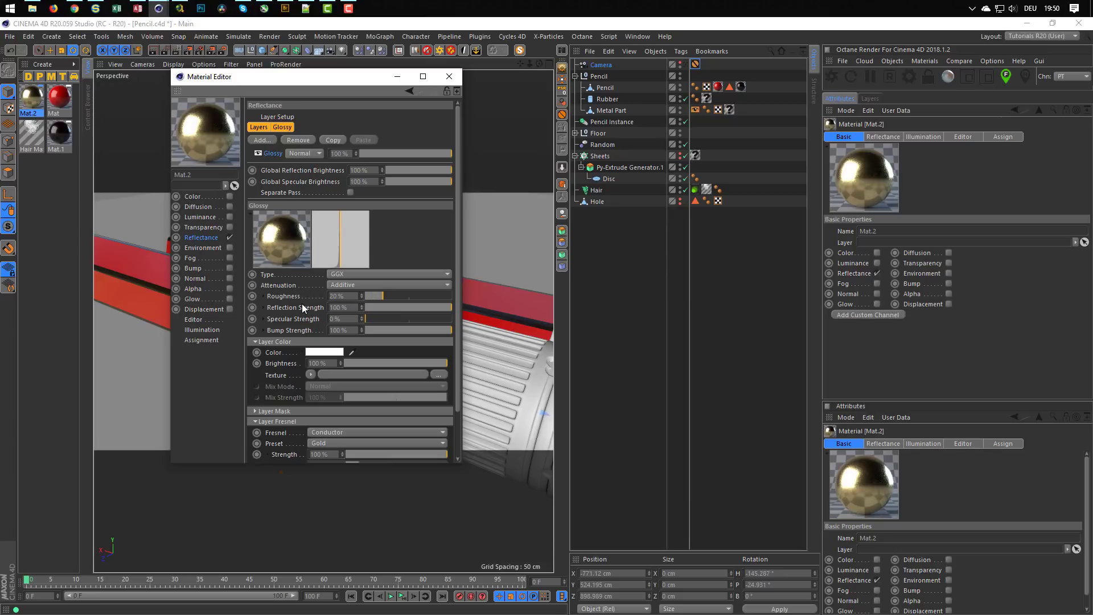
left_click(447, 78)
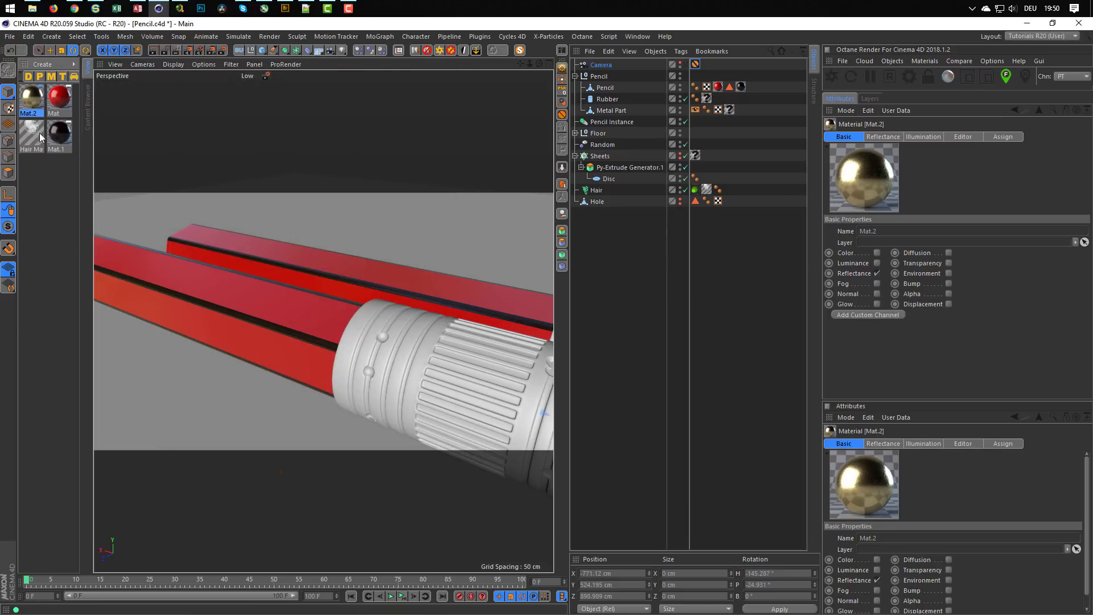
mouse_move(34, 100)
left_mouse_down()
mouse_move(471, 237)
mouse_move(739, 129)
mouse_move(730, 110)
left_mouse_up()
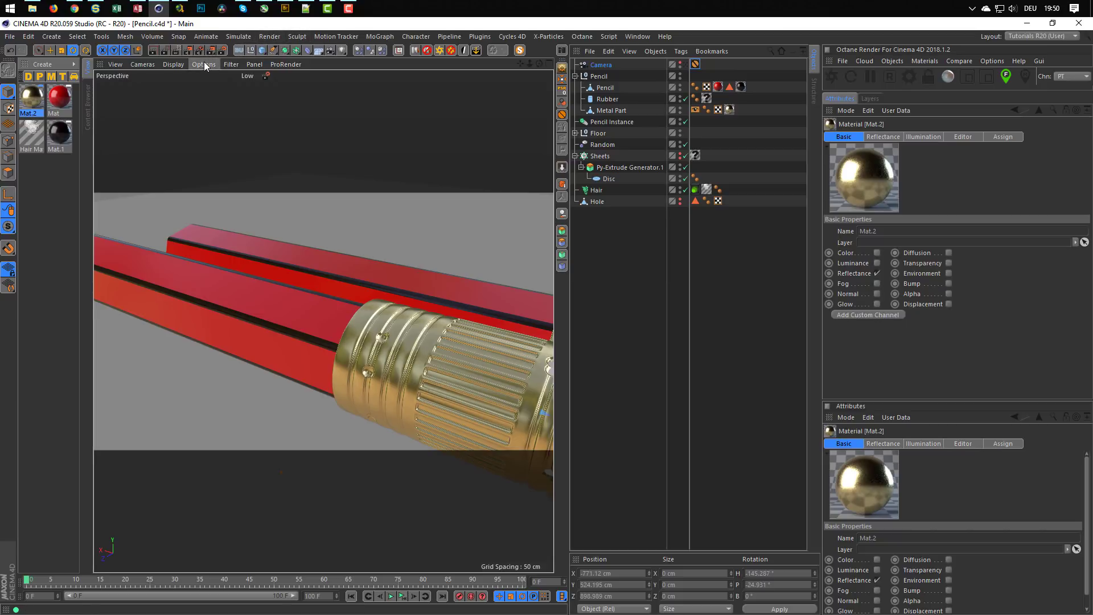
Step: Turn on the interactive render region and add the Nikomedias Scene Rig Ultimate to the scene
left_click(176, 50)
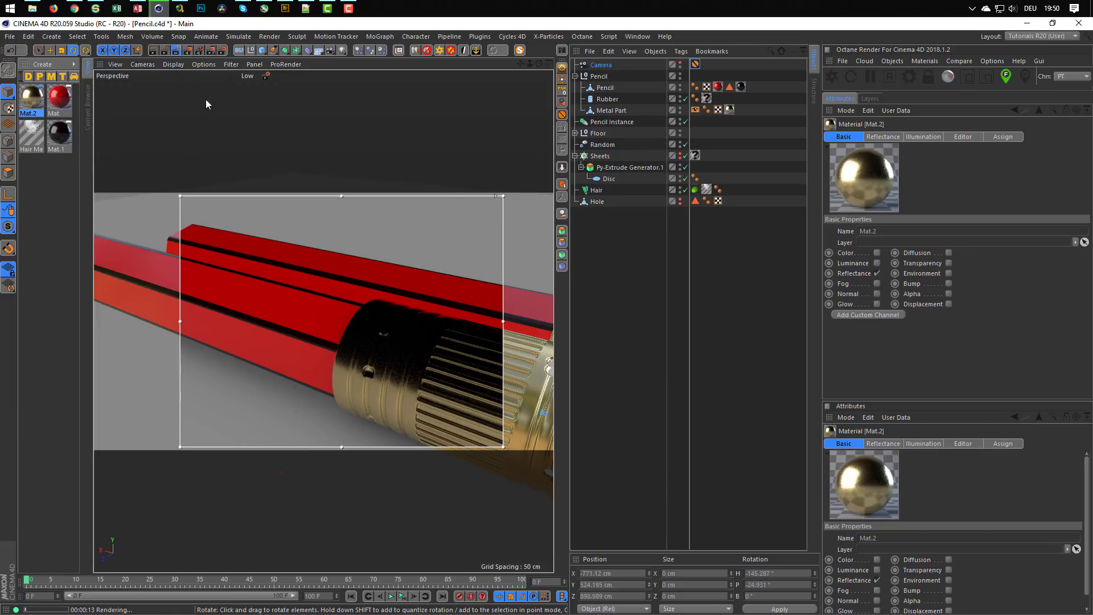
left_click(415, 50)
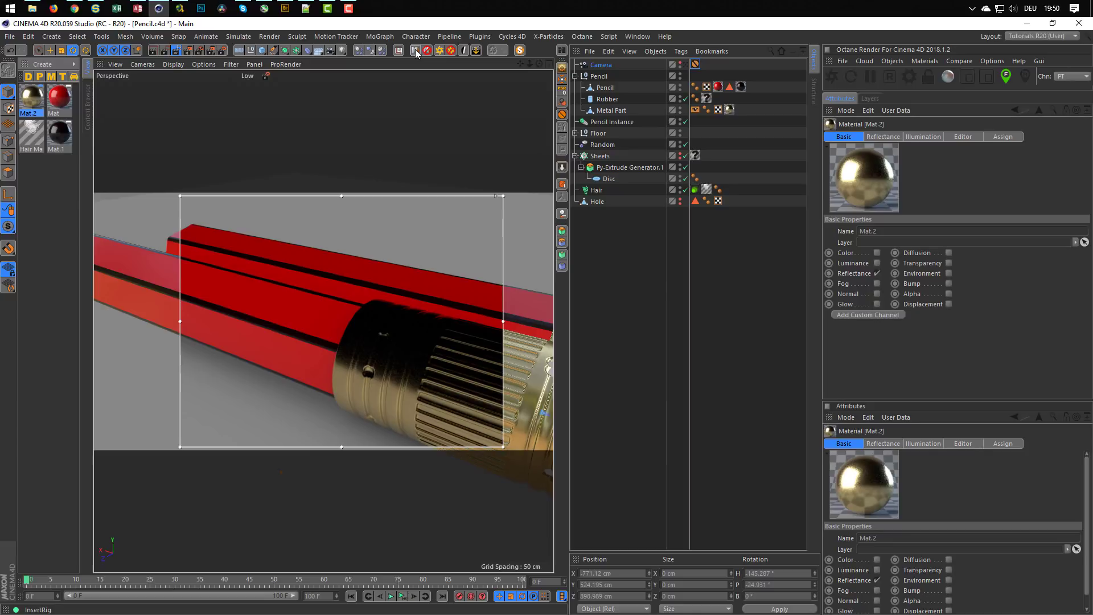
left_click(636, 65)
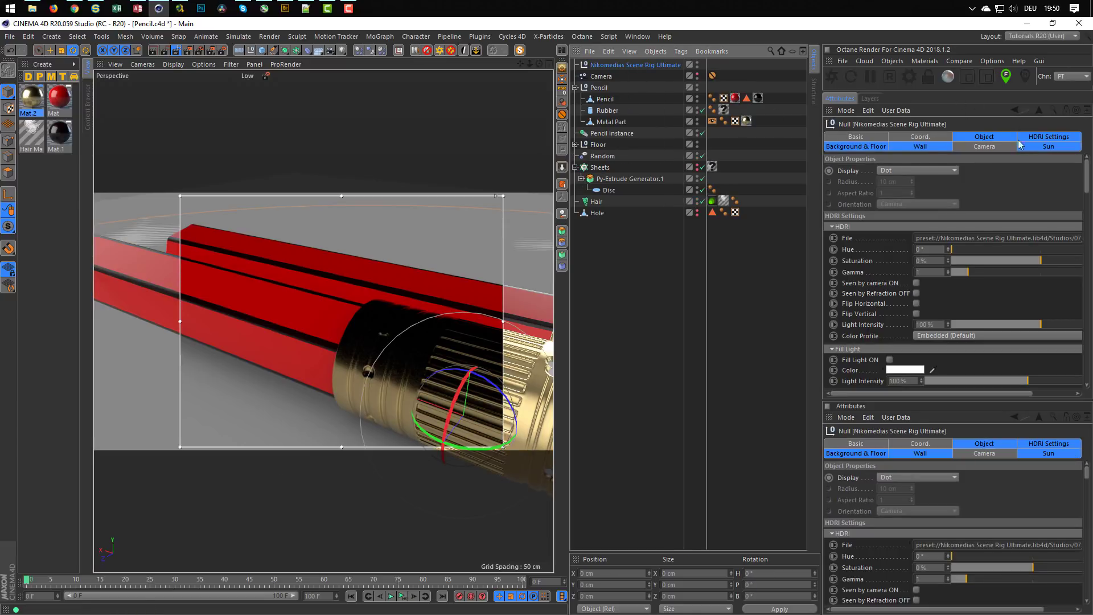
Step: Disable Floor On, Floor Seen in Editor and Floor seen by Reflection in the scene rig's background and floor settings
left_click(847, 141)
left_click(882, 147)
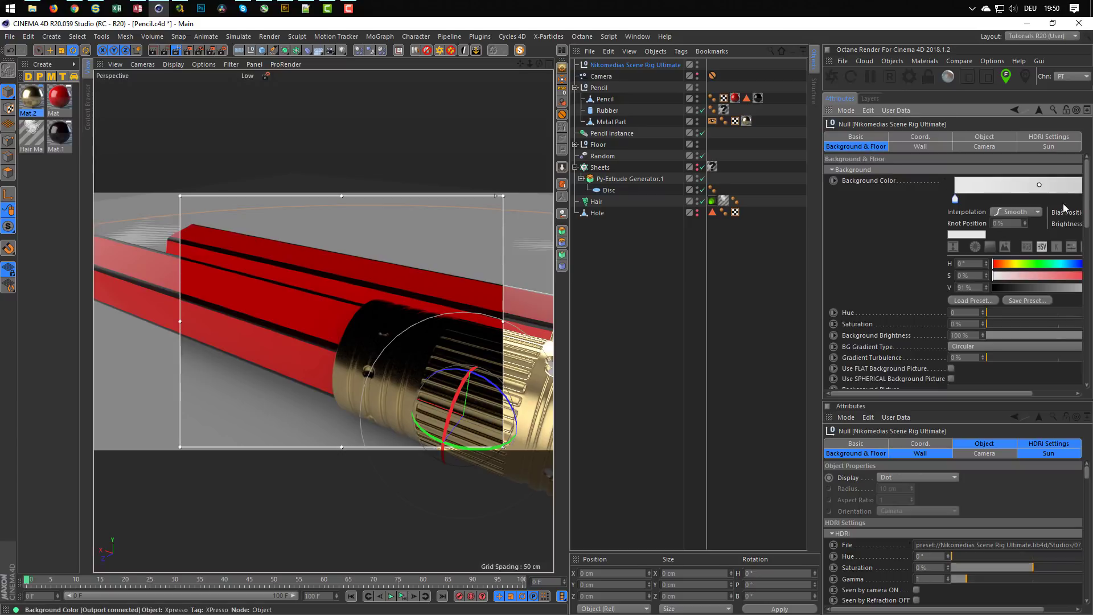
left_click_drag(1086, 185, 1083, 365)
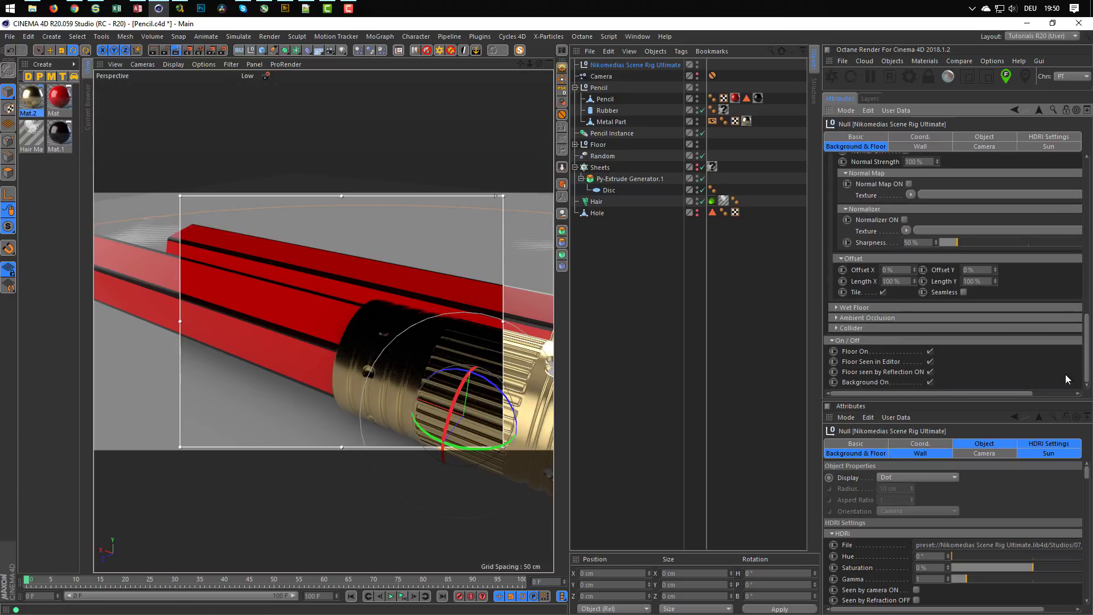
left_click(931, 351)
left_click(930, 361)
left_click(931, 372)
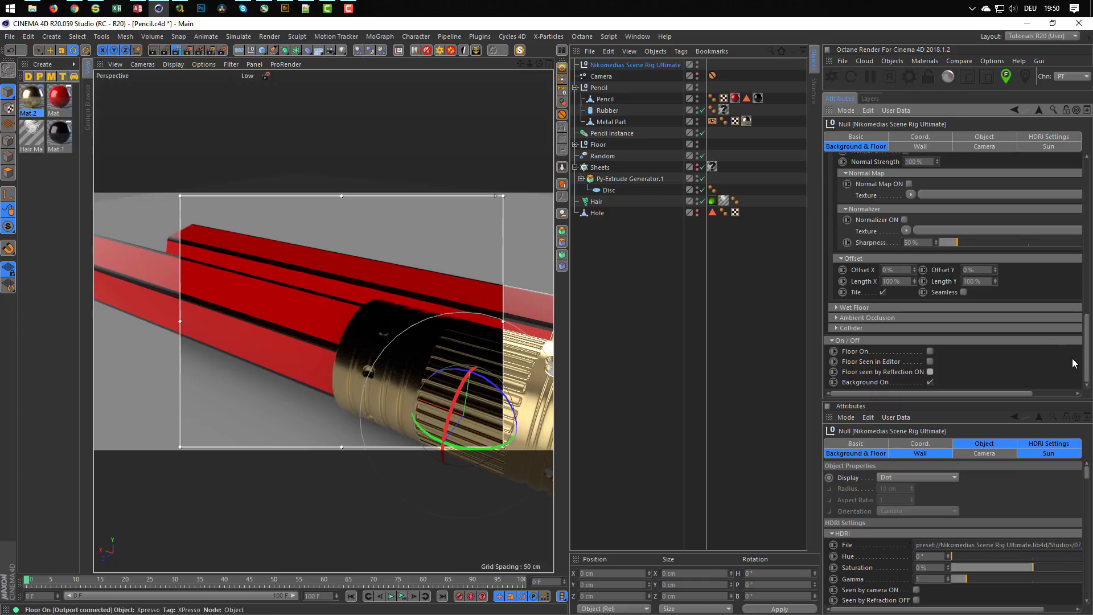
left_click_drag(1088, 353, 1086, 197)
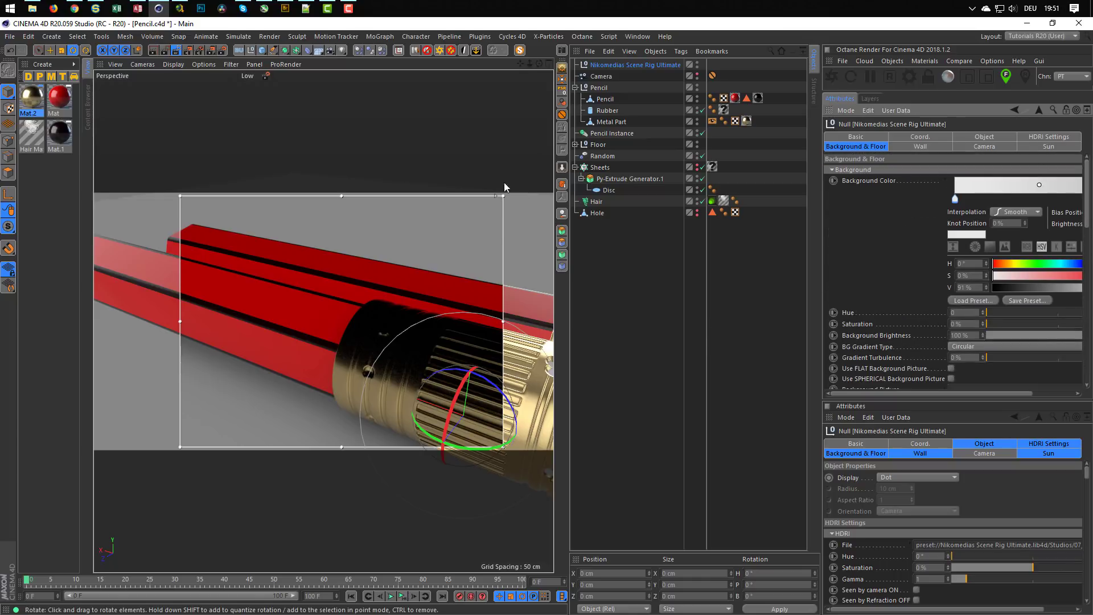
Step: Activate the Low GI render setting and preview the camera view with the render region stretched over the whole frame
left_click(268, 76)
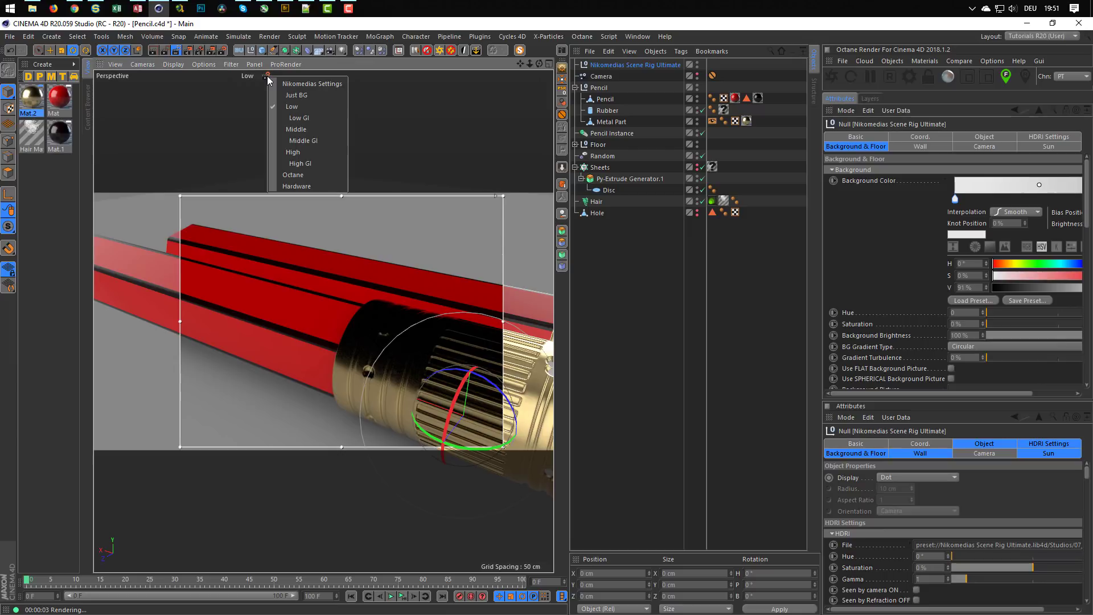
left_click(294, 118)
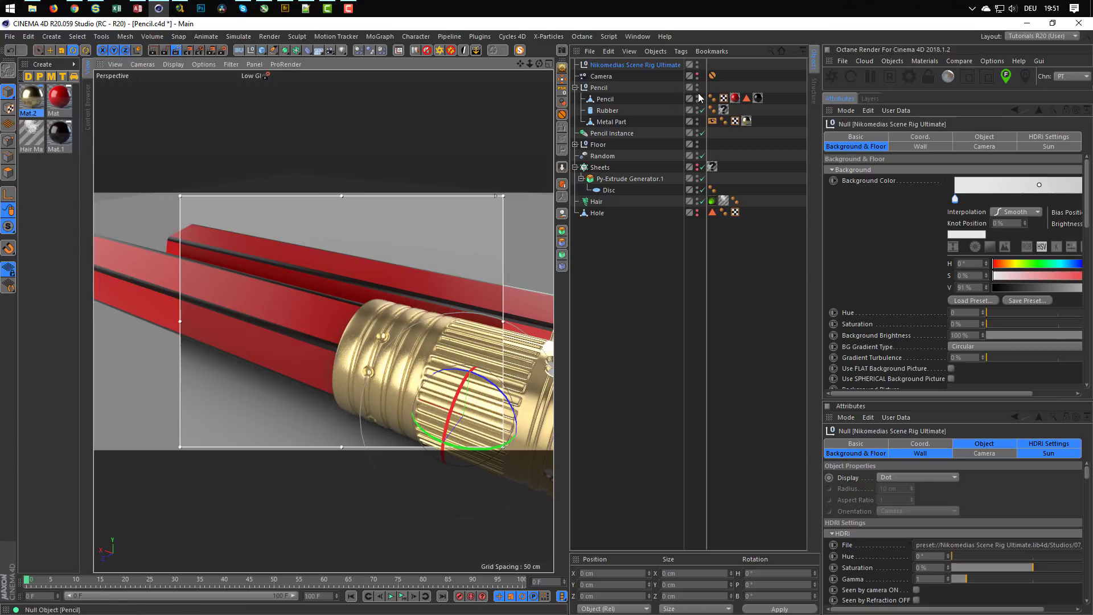
left_click(702, 76)
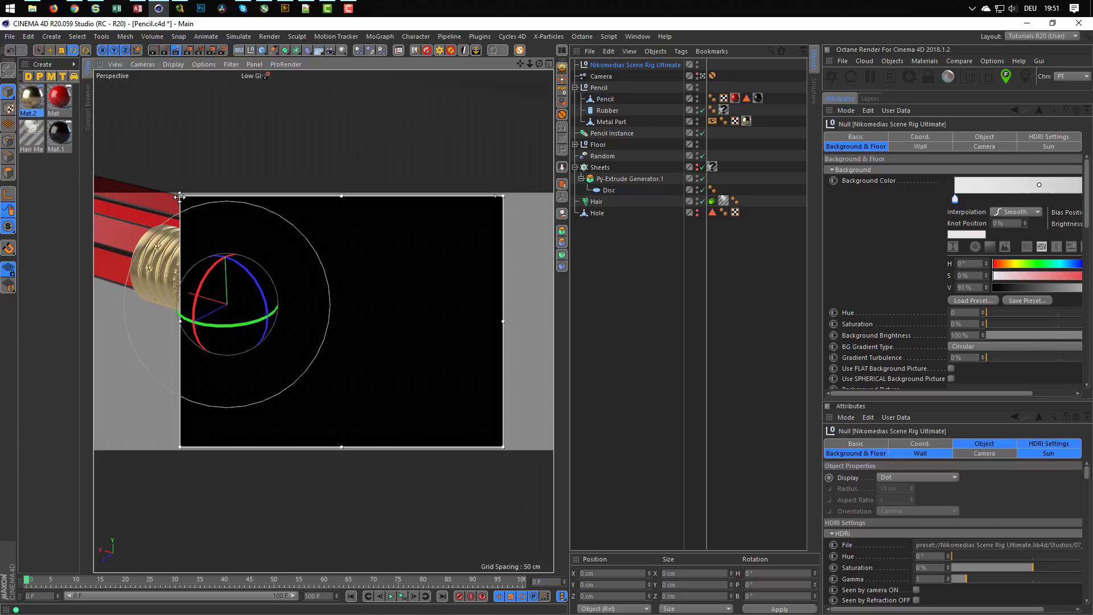
left_click_drag(180, 197, 94, 194)
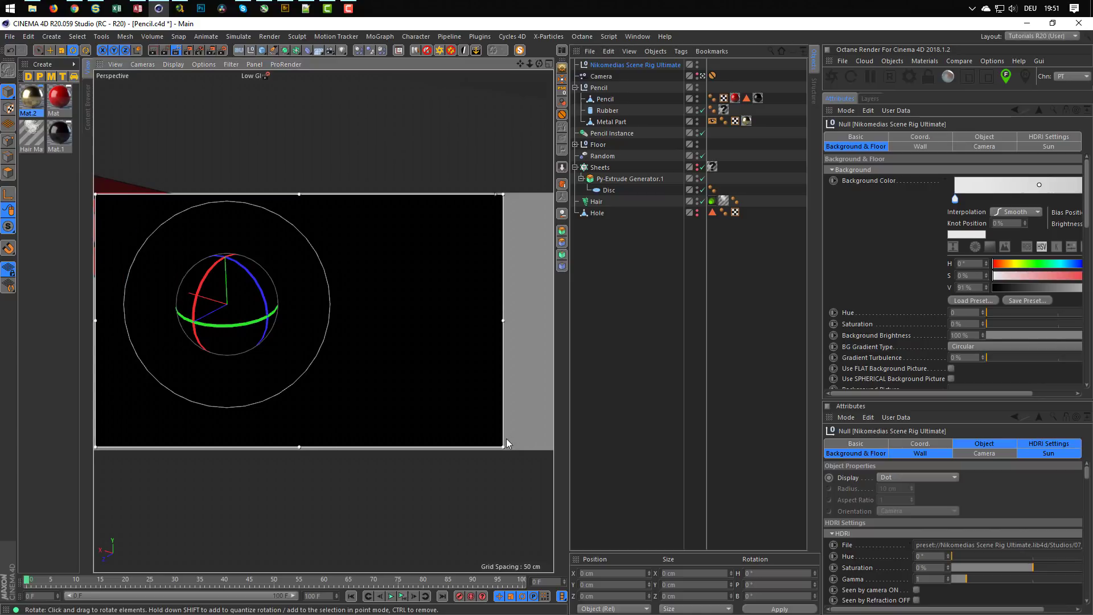
left_click_drag(503, 446, 551, 449)
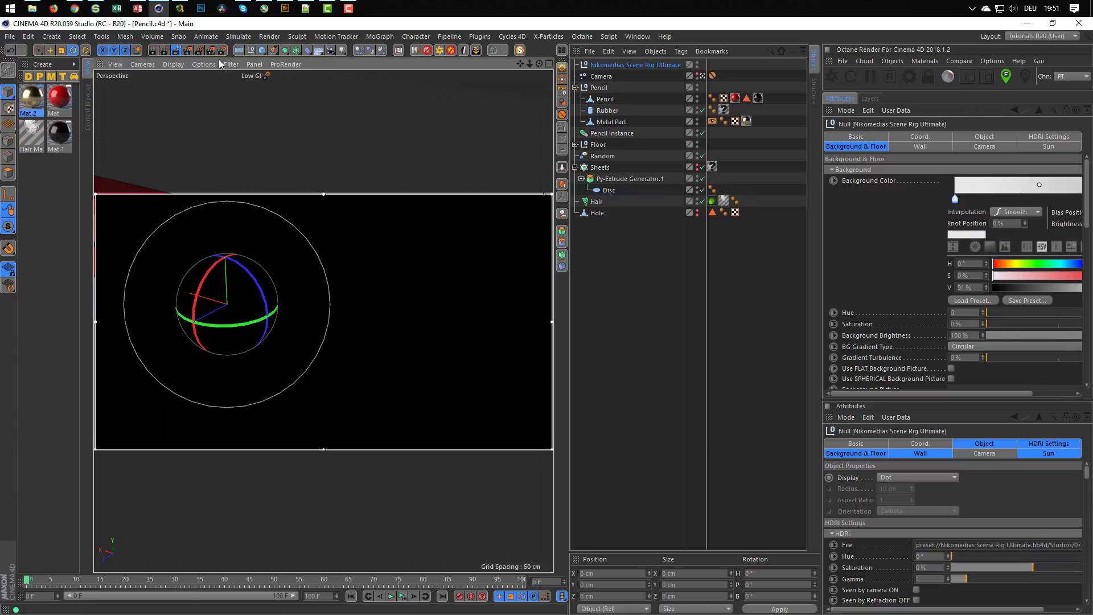
left_click(177, 50)
Step: Set the Physical renderer's sampler to Fixed in the Low GI render setting
key("ctrl+b")
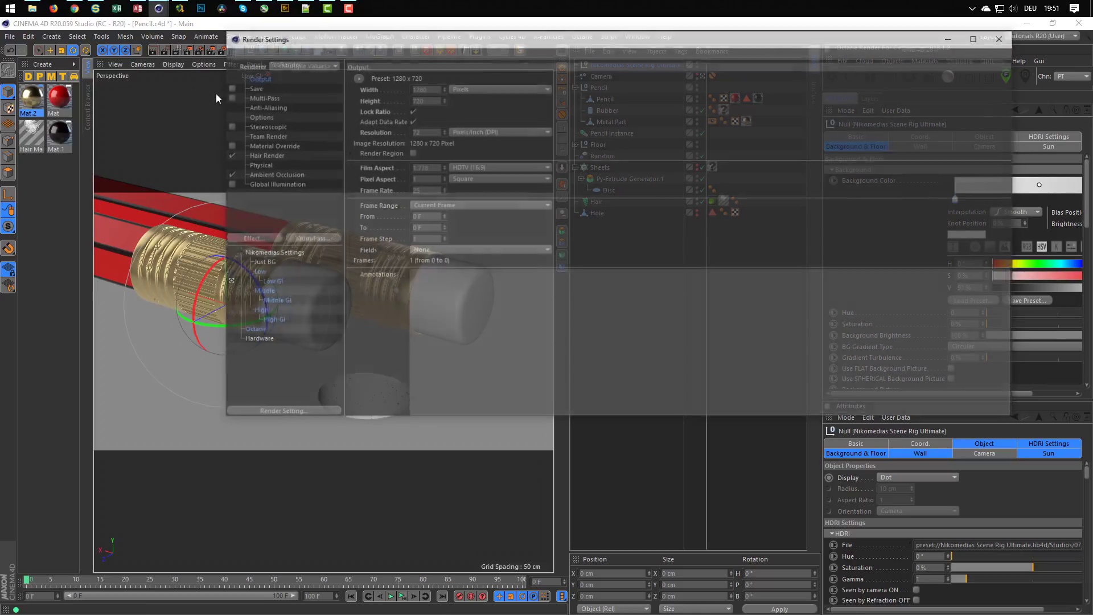
left_click(264, 282)
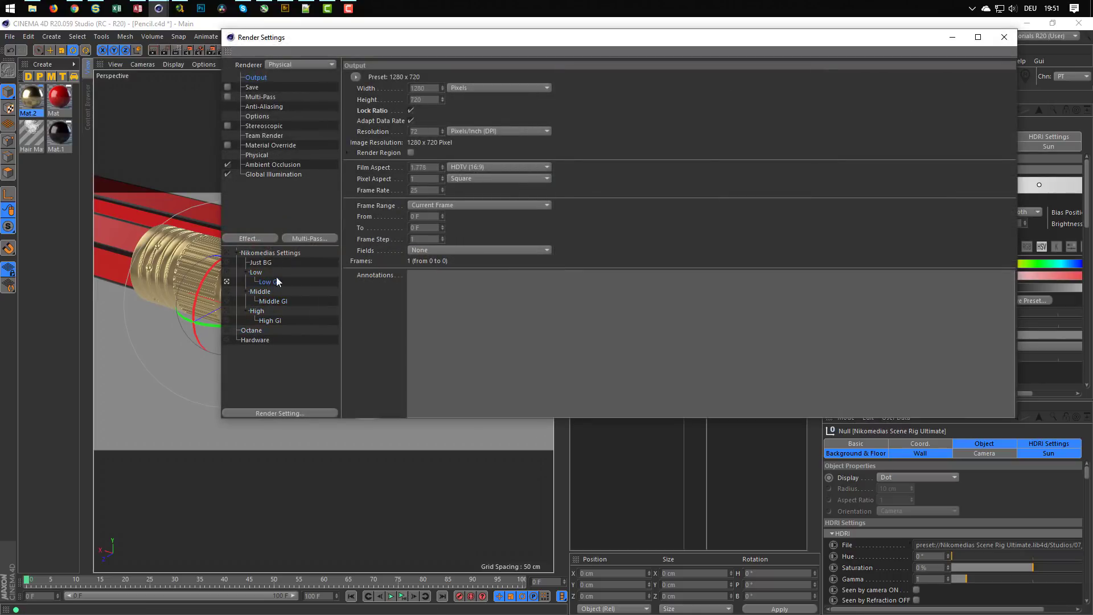
left_click(265, 155)
left_click(514, 164)
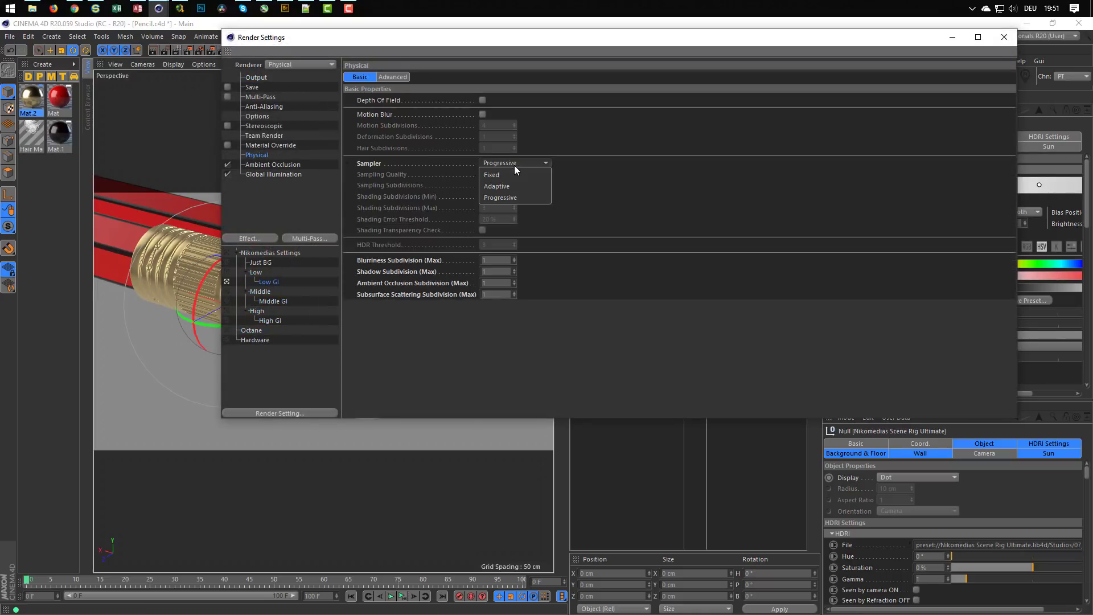
left_click(506, 175)
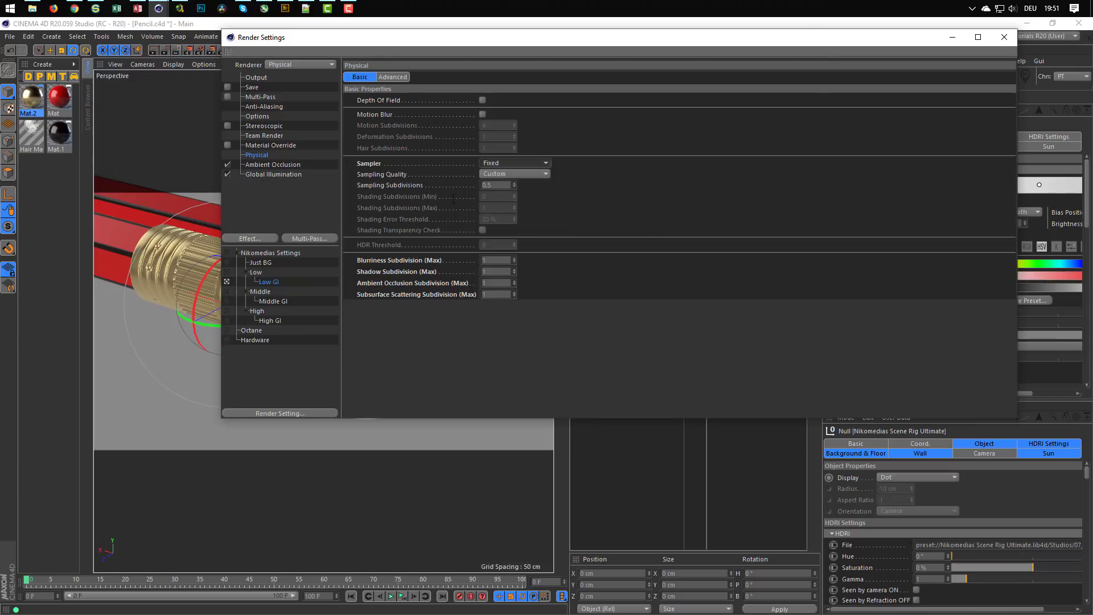
Step: Set the Physical renderer's sampling subdivisions to 2 in the Low GI render setting and close the render settings
left_click_drag(494, 186, 455, 192)
type("2.5")
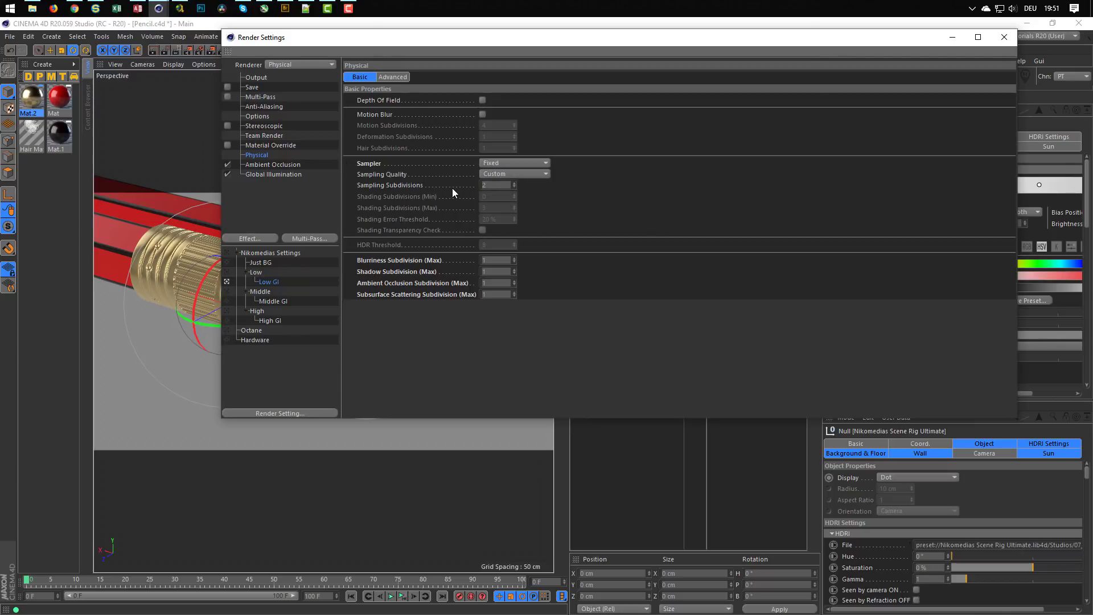
key("Return")
left_click(1004, 37)
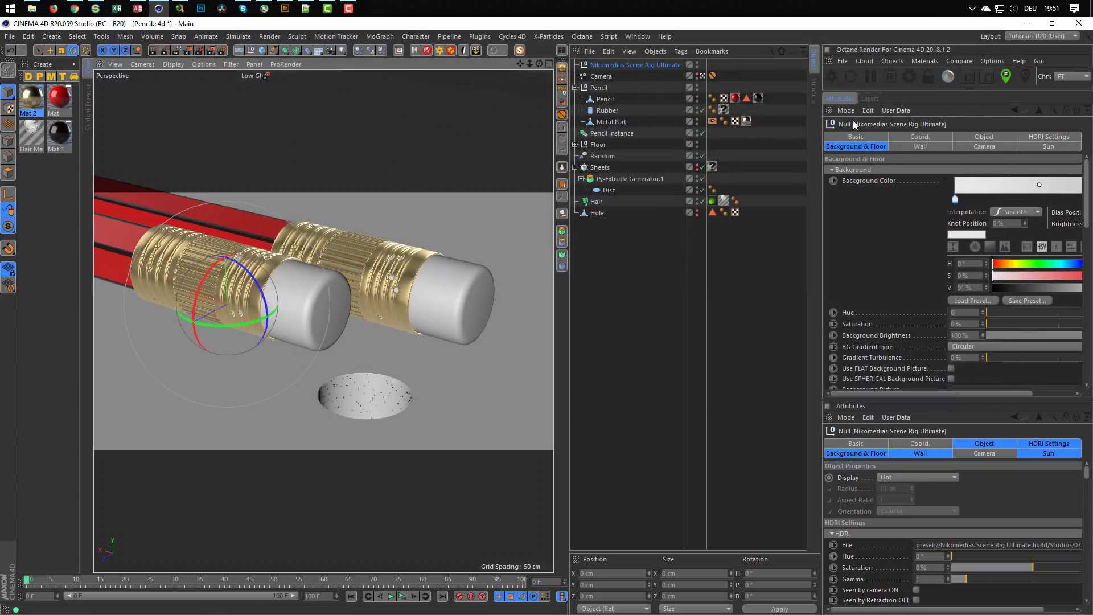
Step: Preview the scene in the interactive render region with nothing selected, and switch the region off again
left_click(179, 52)
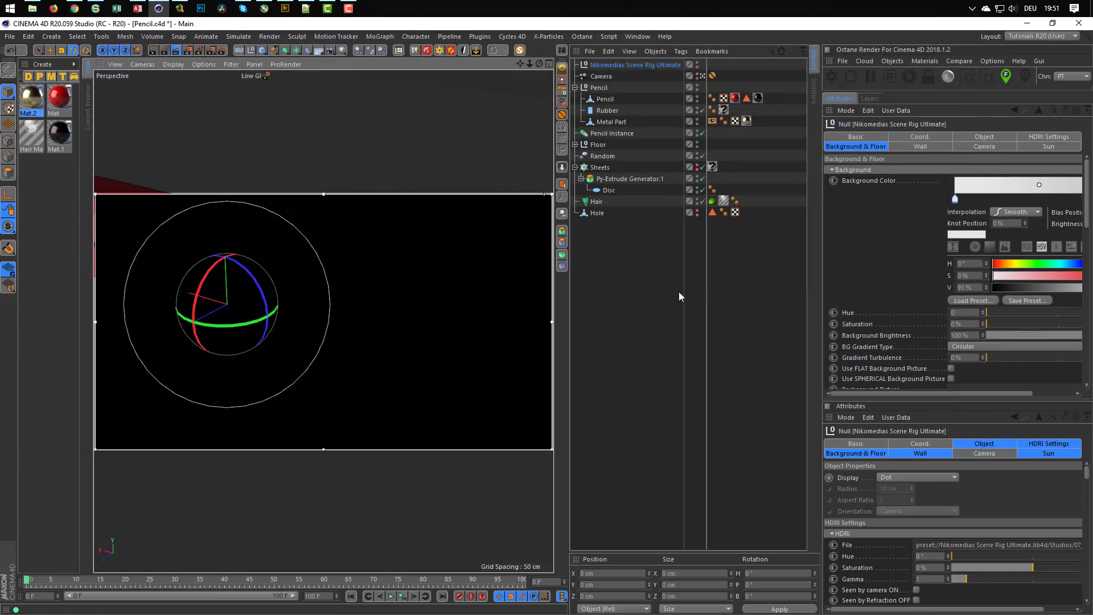
left_click(639, 342)
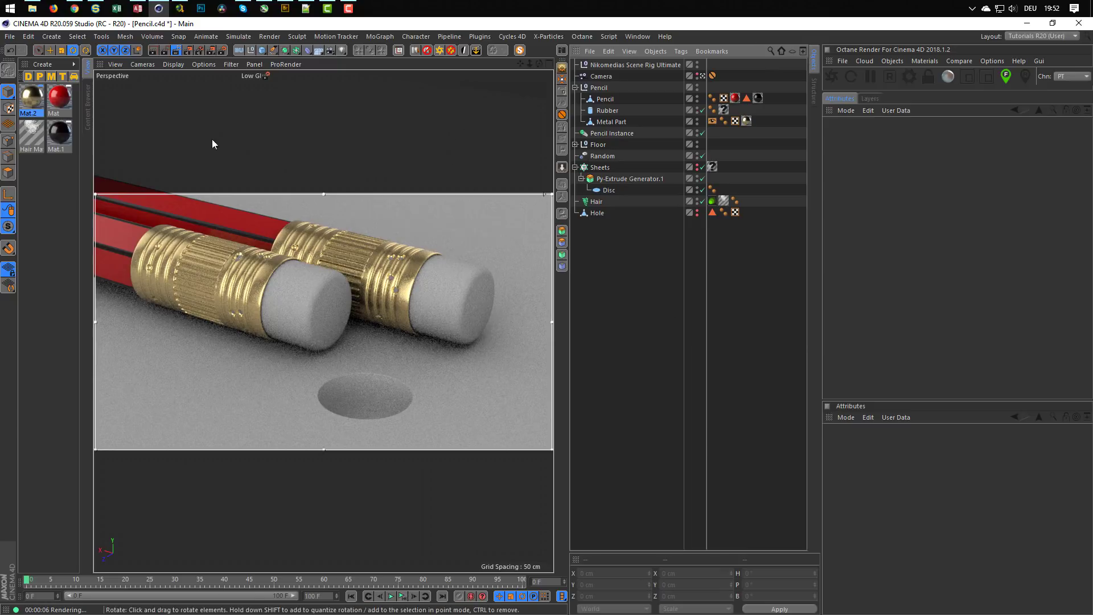
left_click(176, 50)
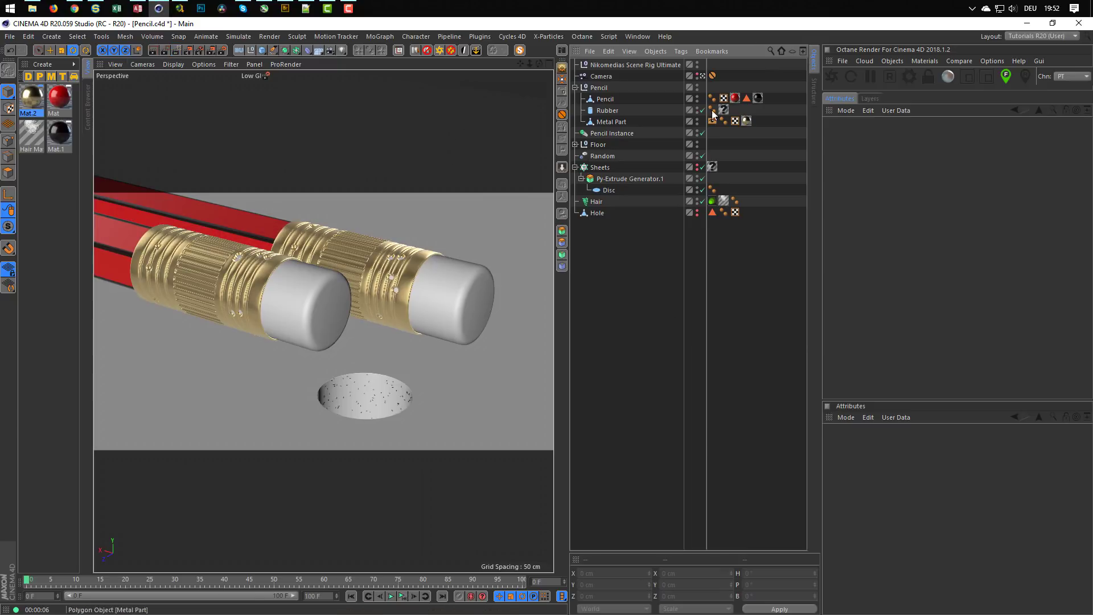
Step: Leave the scene camera for a closer view of the pencil bodies and delete the black material Mat.1
left_click(702, 75)
middle_click_drag(300, 293, 354, 306, "alt")
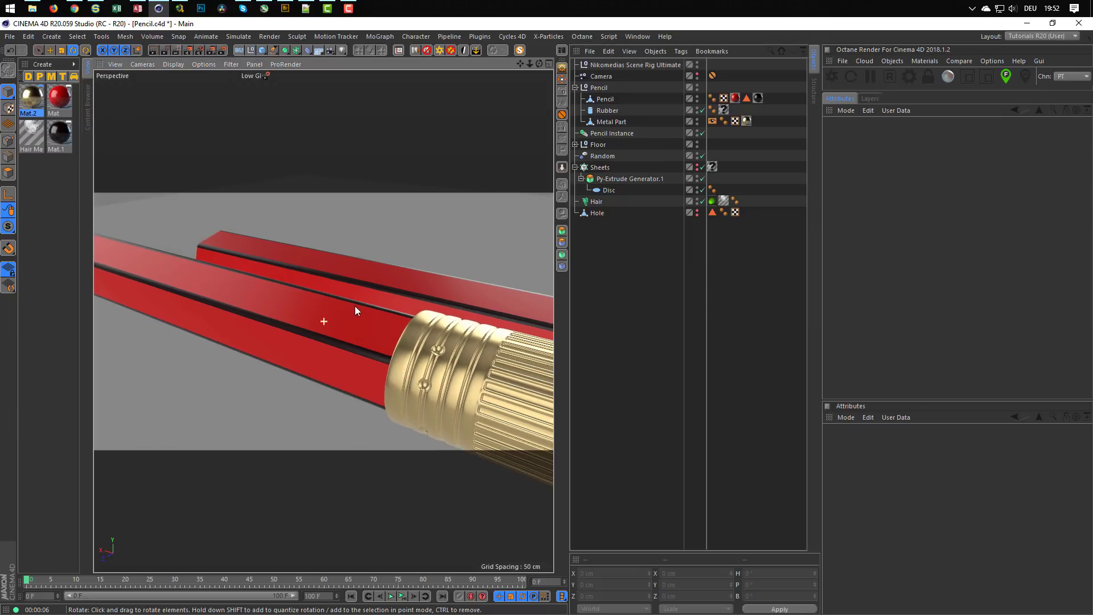
left_click_drag(355, 306, 345, 305, "alt")
middle_click_drag(349, 305, 380, 299, "alt")
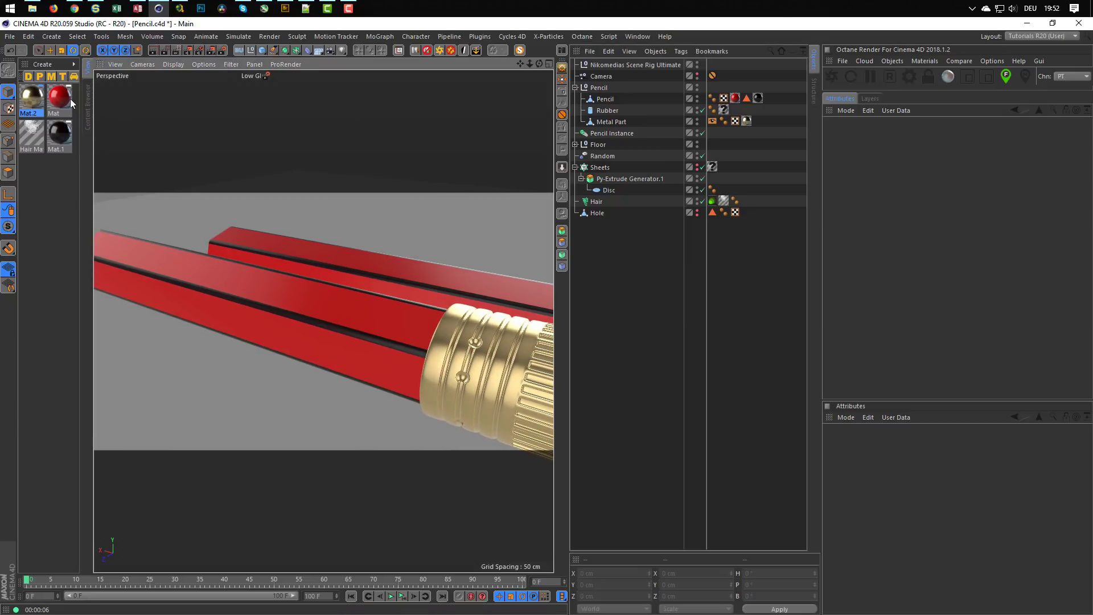
left_click(59, 134)
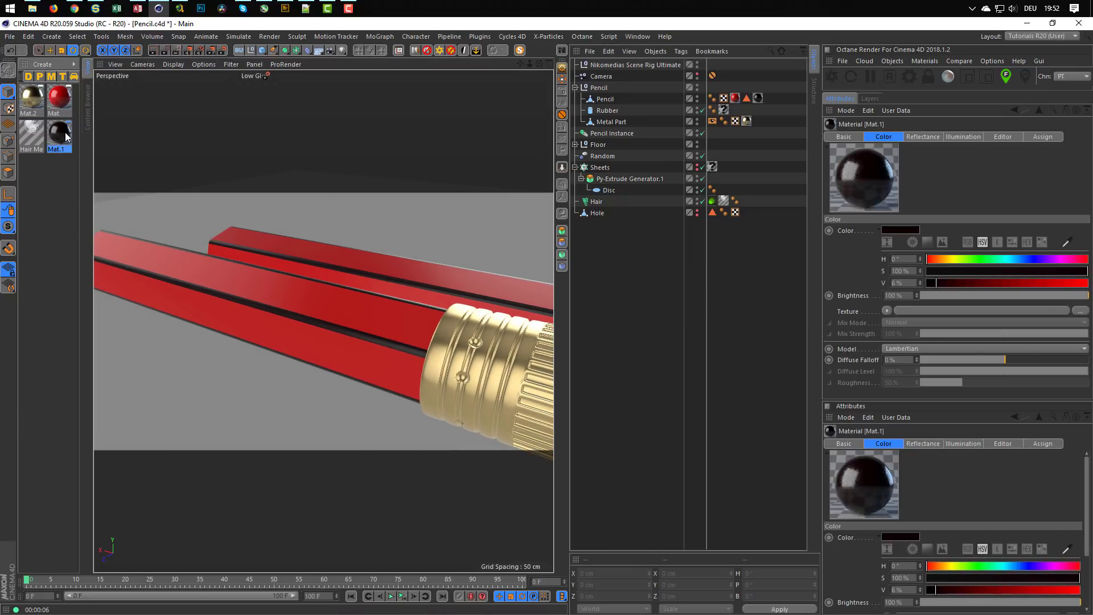
key("Delete")
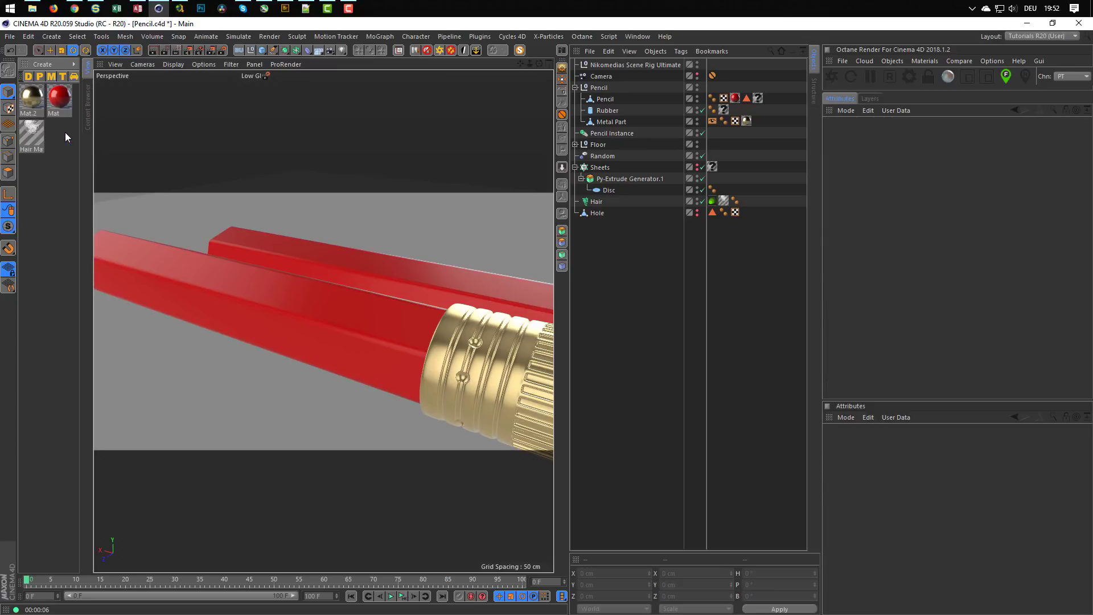
Step: Enable the Bump channel of the red pencil material Mat and load a Noise shader into its texture
double_click(59, 98)
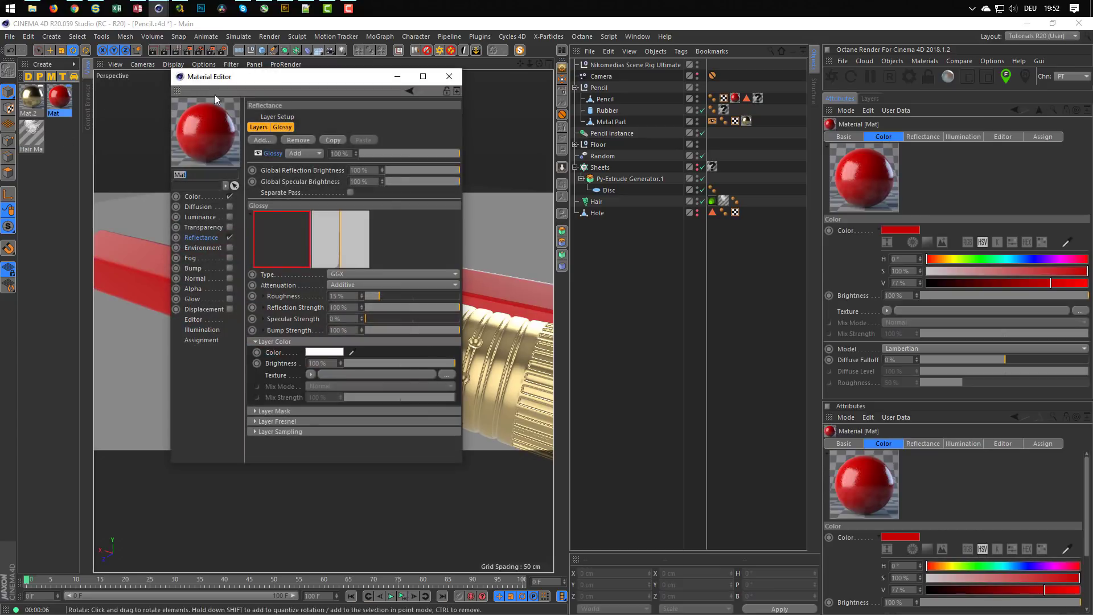
left_click_drag(289, 82, 719, 237)
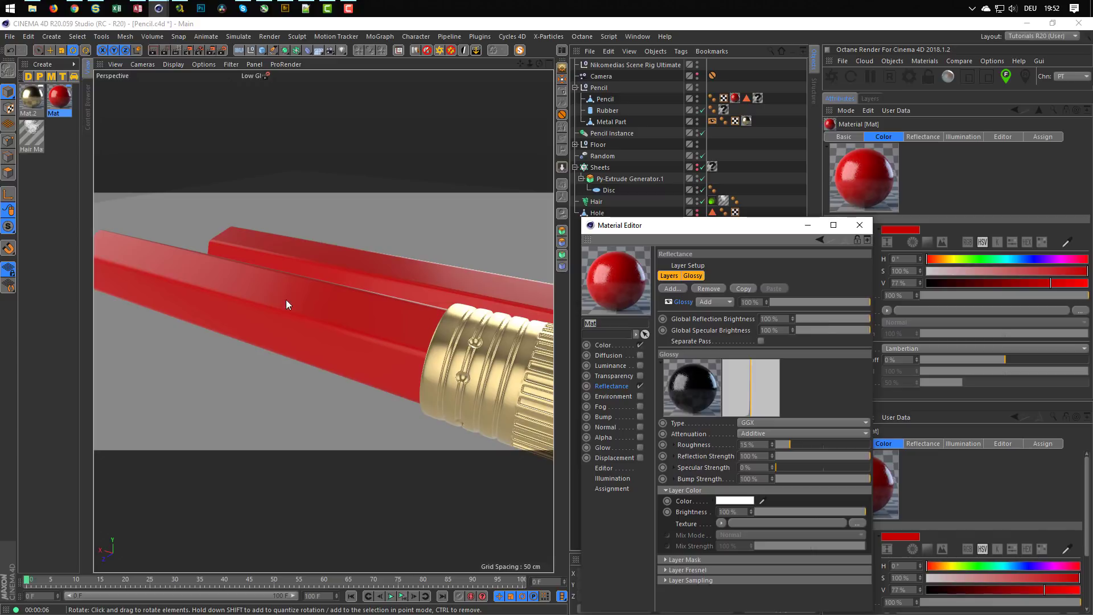
left_click(640, 416)
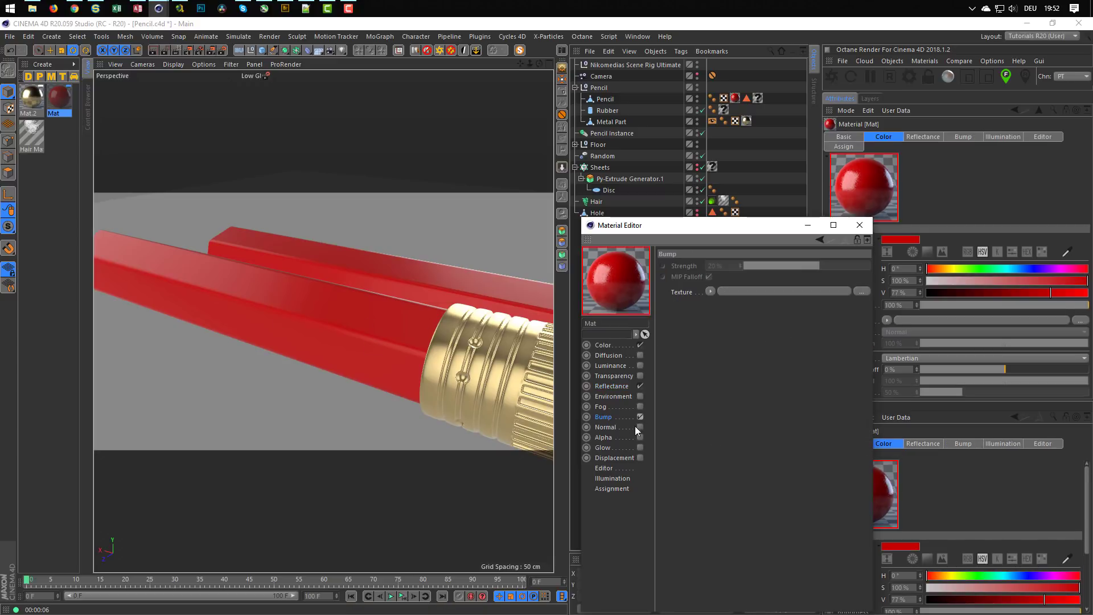
left_click(709, 291)
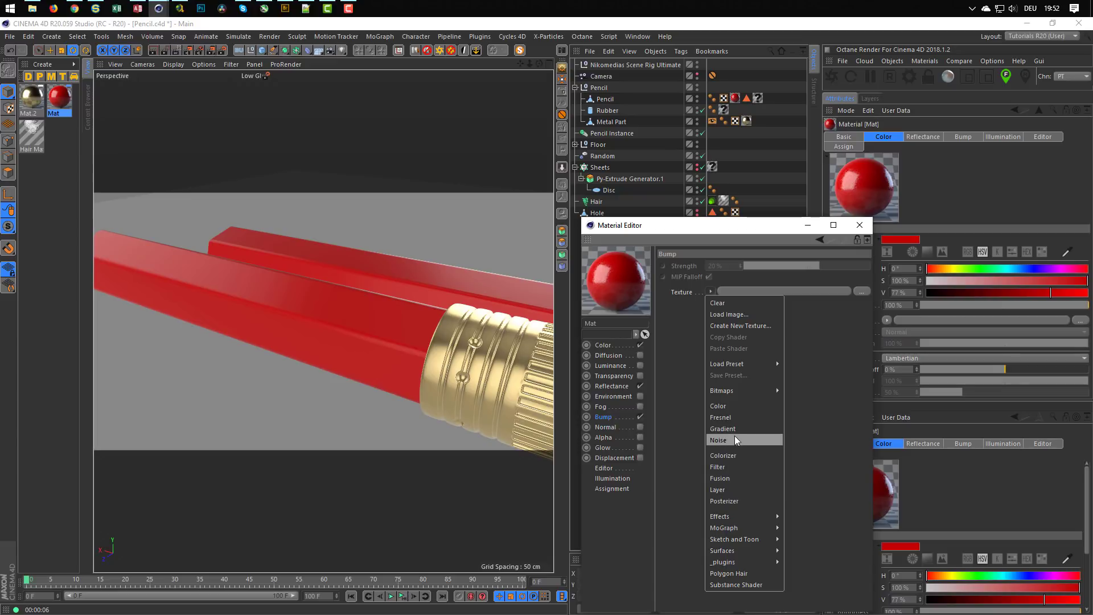
left_click(733, 440)
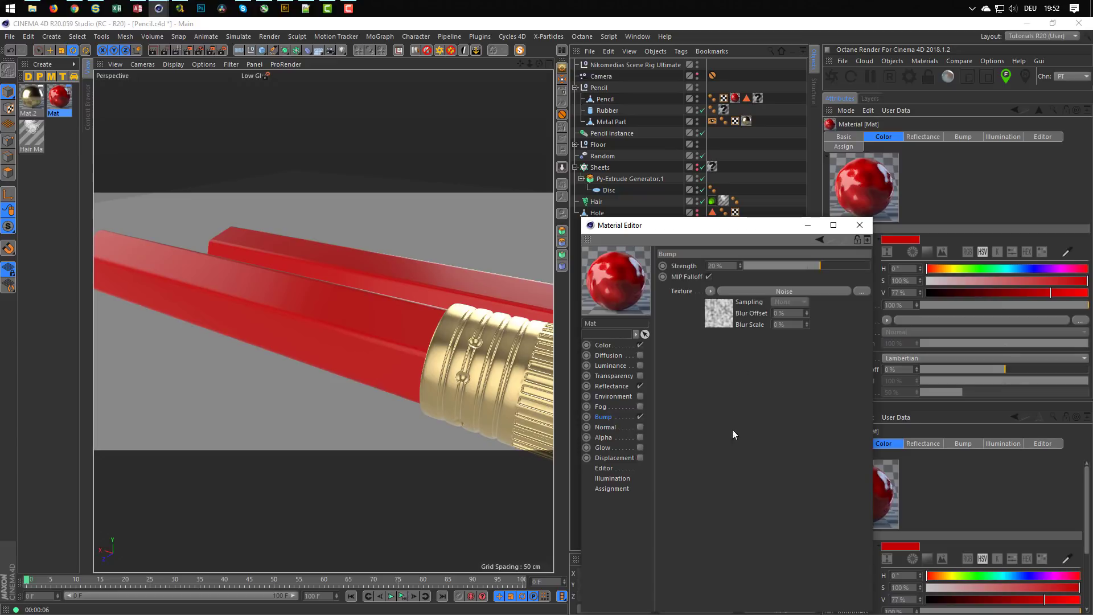
Step: Set the bump noise type to Dents, with Low Clip at 100% and High Clip at 66%
left_click(721, 318)
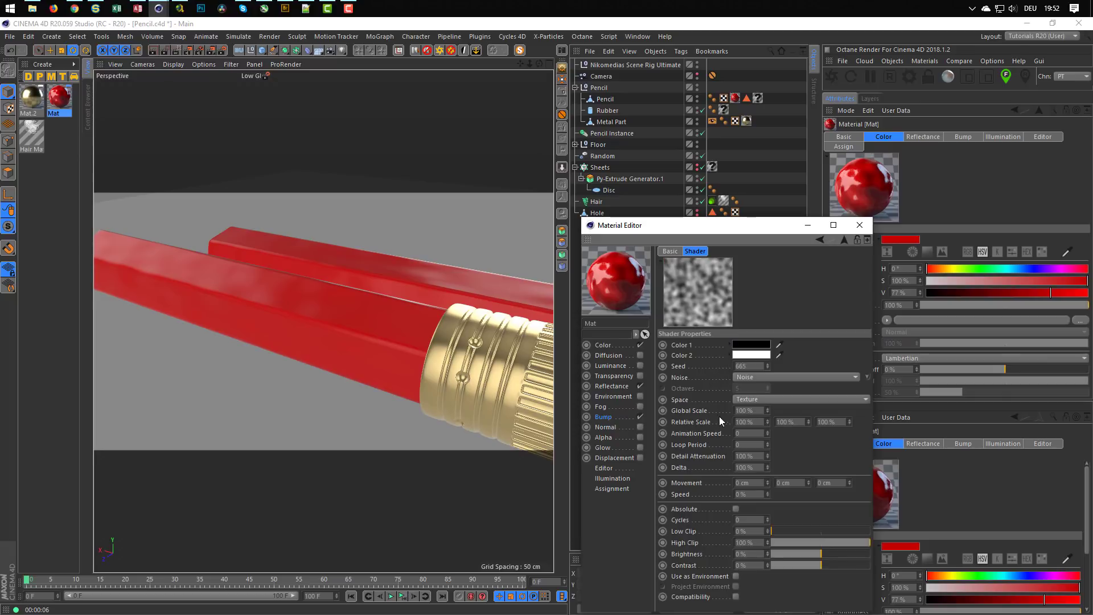
left_click(751, 377)
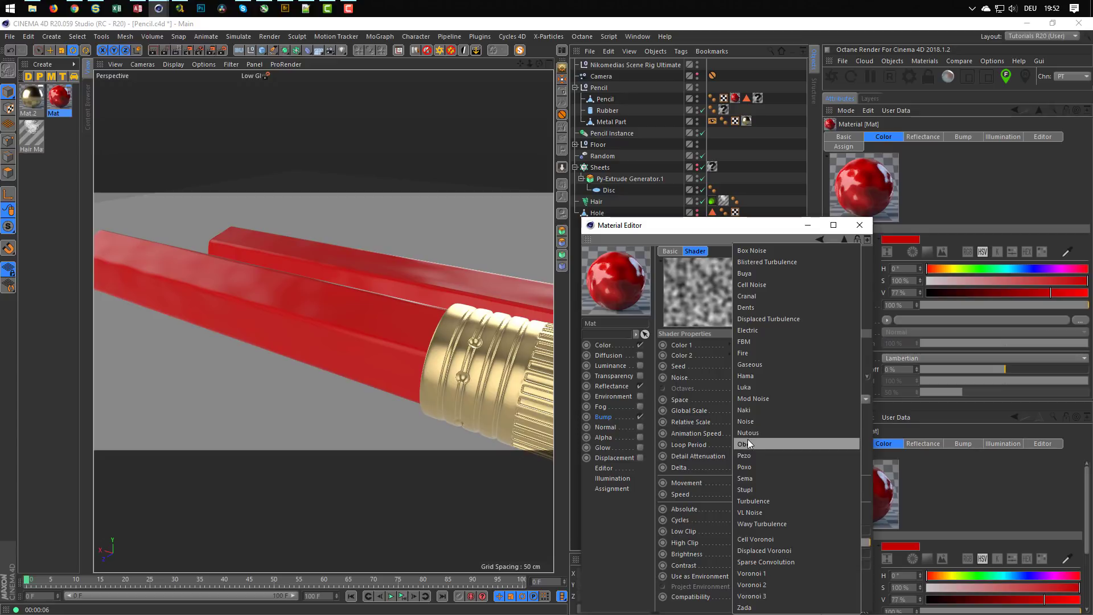
left_click(763, 309)
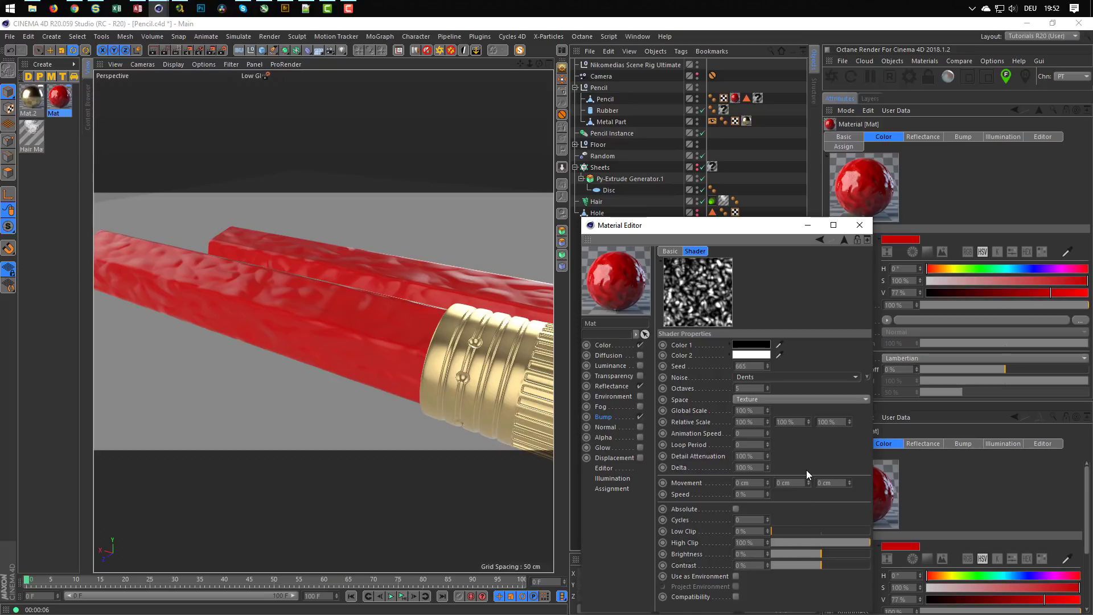
left_click_drag(794, 531, 869, 533)
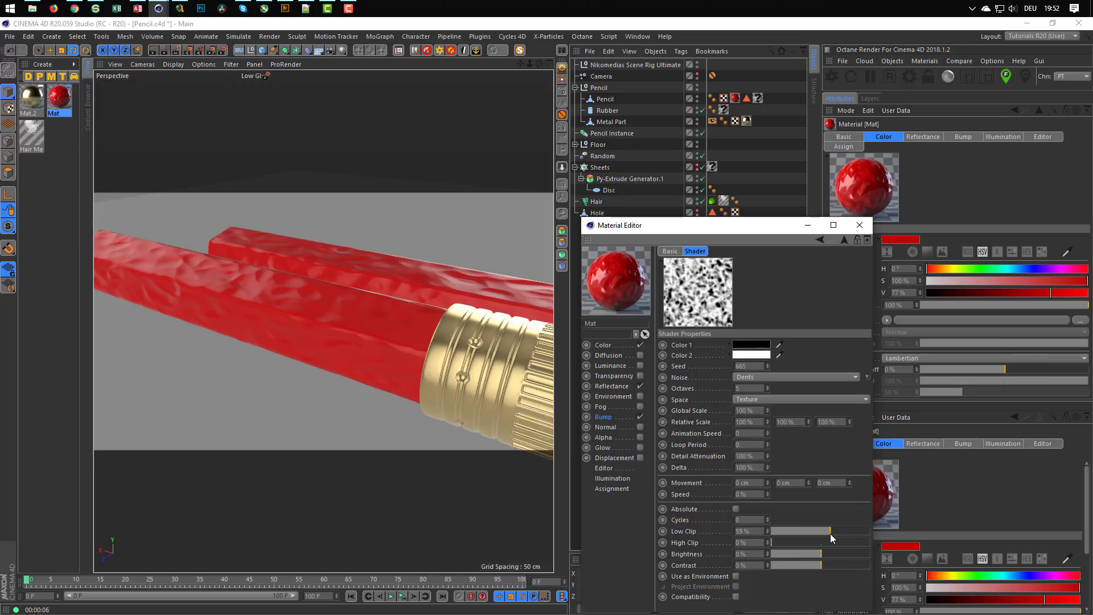
left_click_drag(835, 534, 882, 531)
left_click(814, 541)
left_click_drag(814, 541, 838, 543)
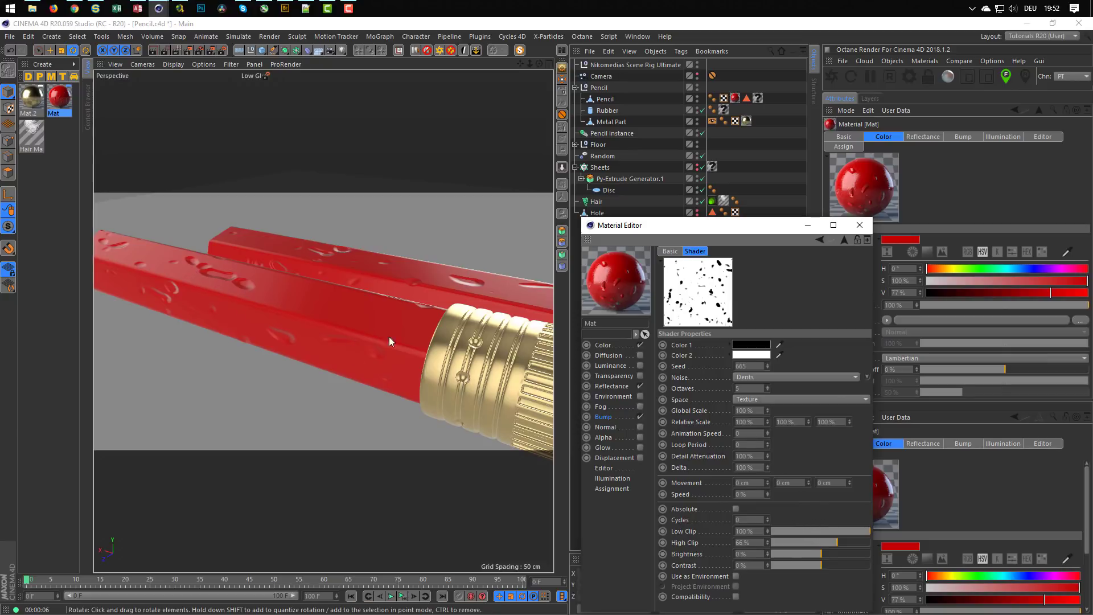
Step: Try Blur Offset values of 100%, 0% and 20% on the bump texture of the red material
left_click(844, 240)
left_click(792, 315)
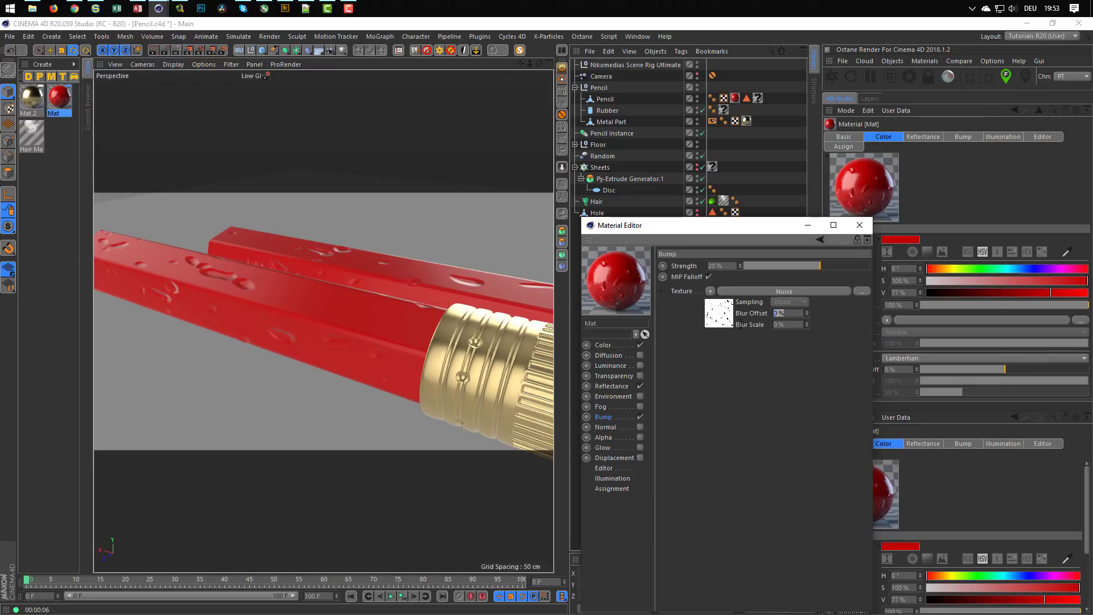
type("100")
key("Return")
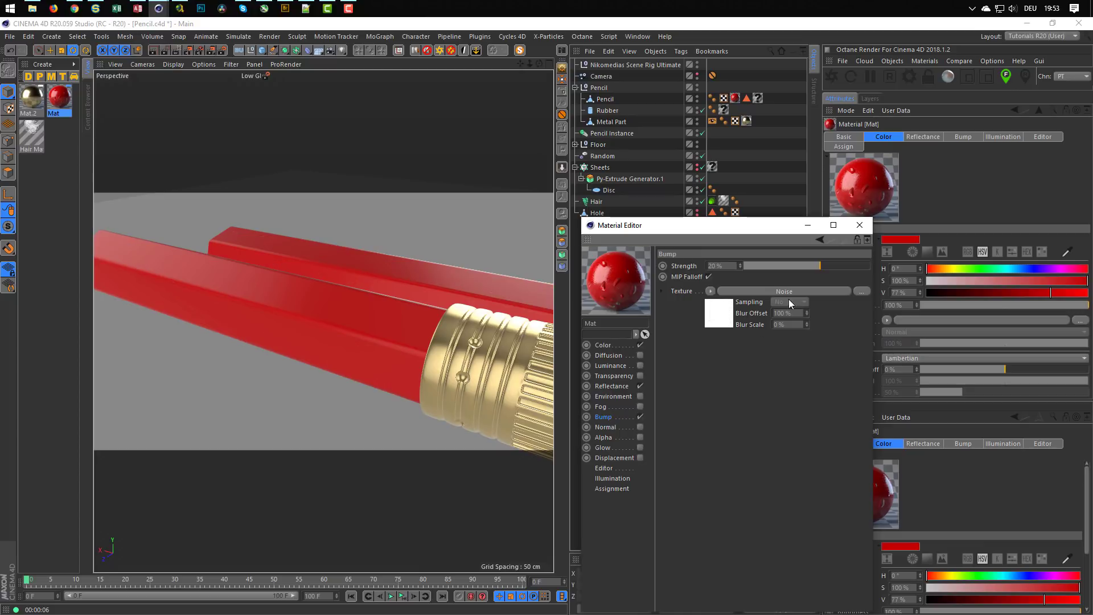
left_click_drag(794, 314, 715, 335)
type("0")
key("Return")
left_click_drag(773, 317, 749, 323)
type("20")
key("Return")
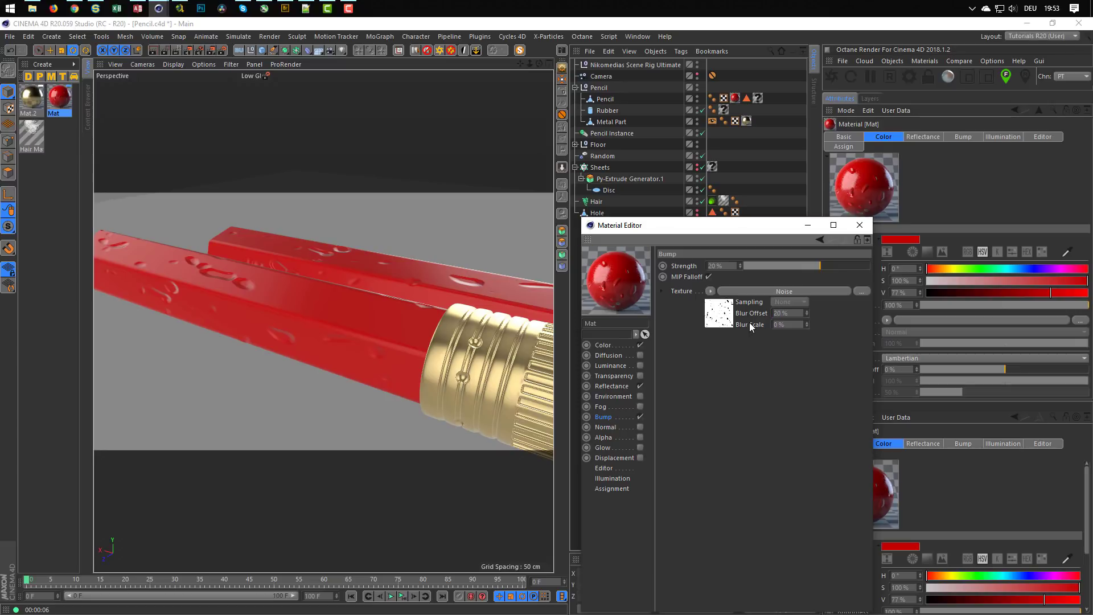
Step: Try Blur Offset values of 50%, 90% and 80% on the bump texture, and reset it to 0%
left_click_drag(792, 313, 747, 323)
type("50")
key("Return")
left_click_drag(797, 313, 738, 322)
type("90")
key("Return")
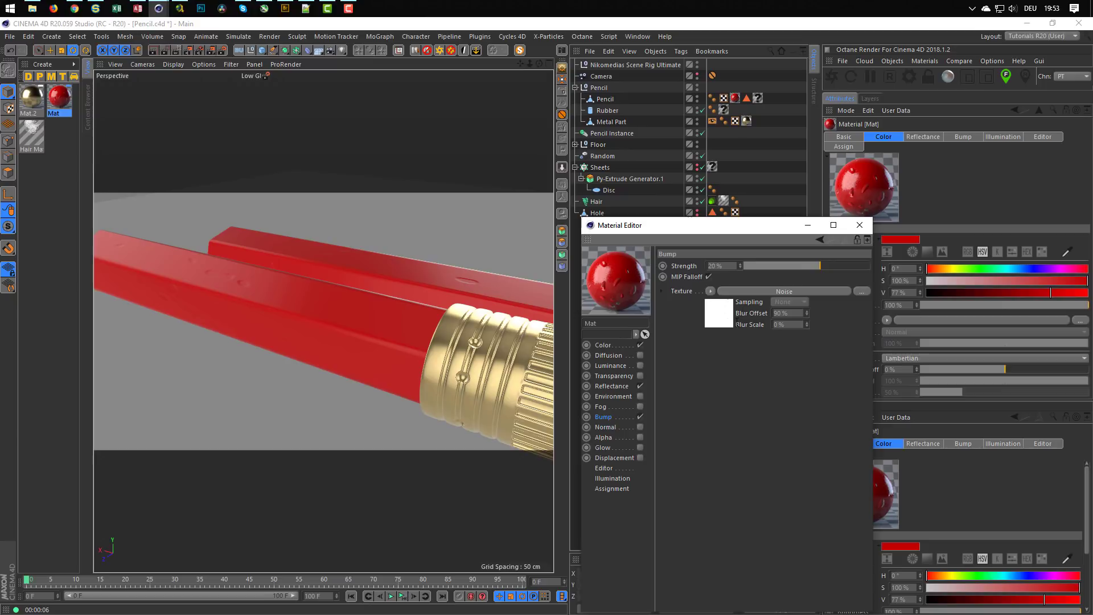
left_click_drag(805, 313, 747, 322)
type("80")
key("Return")
left_click_drag(796, 315, 699, 344)
type("0")
key("Return")
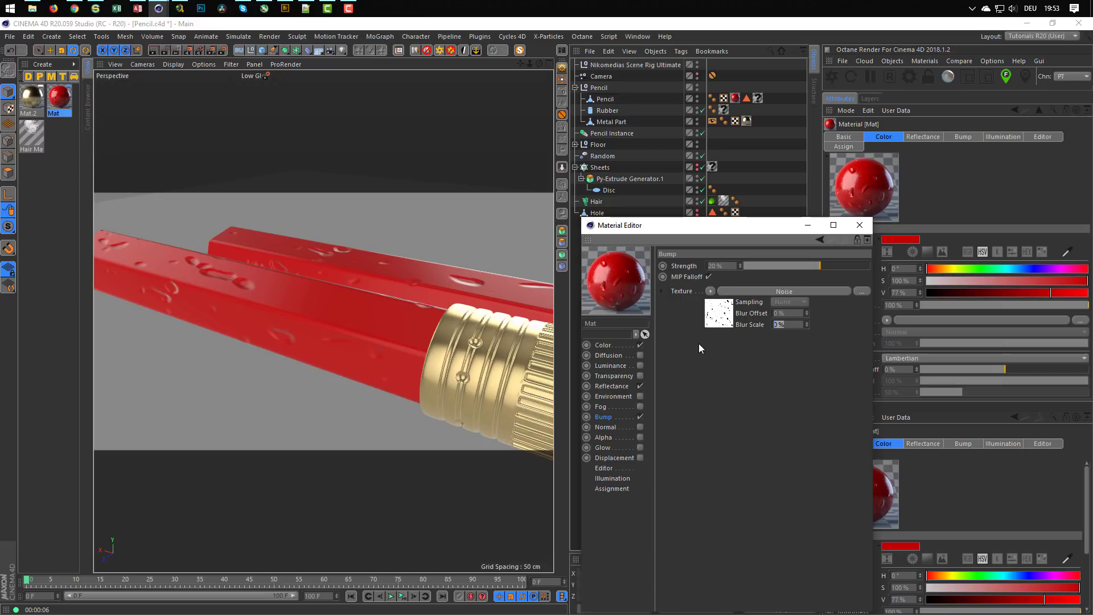
Step: Try Blur Scale values of 20% and 100% on the bump texture, combined with a 50% Blur Offset
type("20")
key("Return")
left_click_drag(788, 325, 743, 333)
type("100")
key("Return")
left_click_drag(787, 313, 750, 321)
type("50")
key("Return")
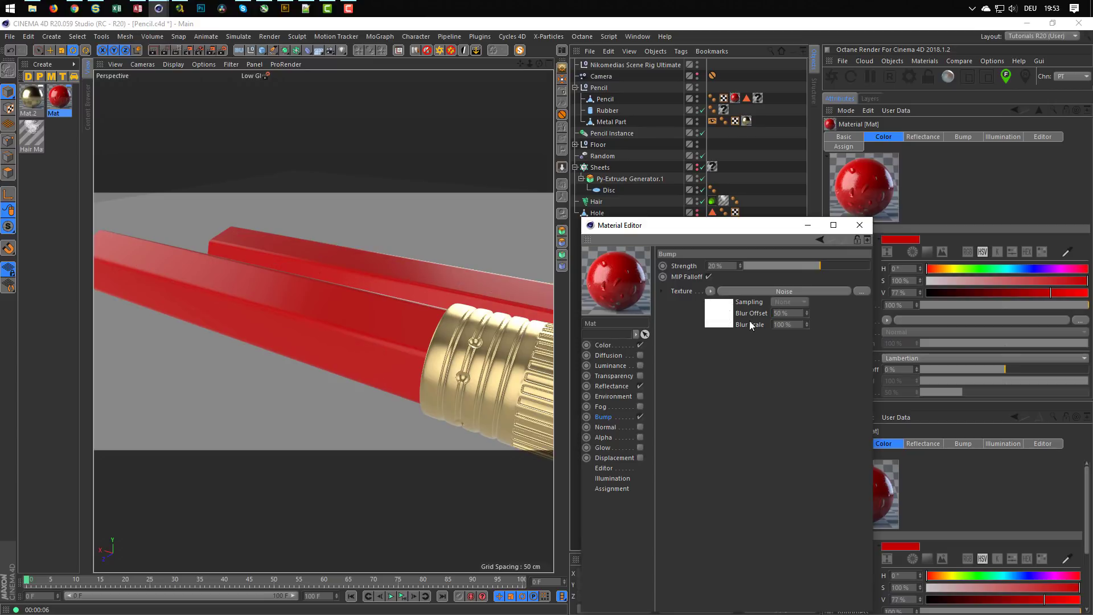
Step: Reduce the bump texture's Blur Offset to 10%, raise it to 20%, and readjust the Blur Scale from around -1% in small increments
left_click_drag(798, 312, 738, 325)
type("10")
key("Return")
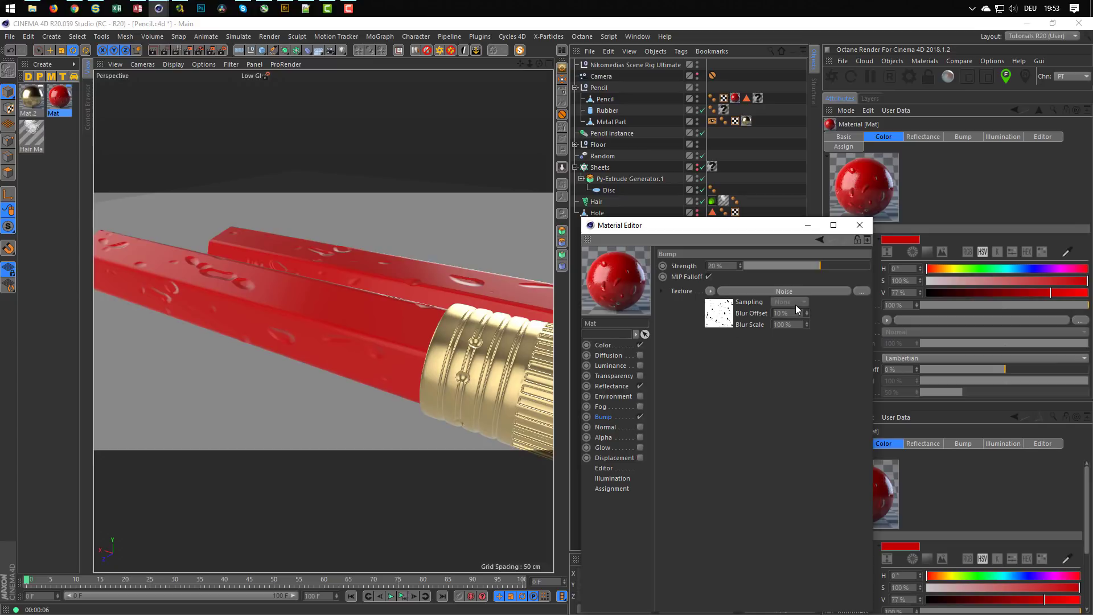
type("20")
key("Return")
left_click_drag(806, 324, 806, 334)
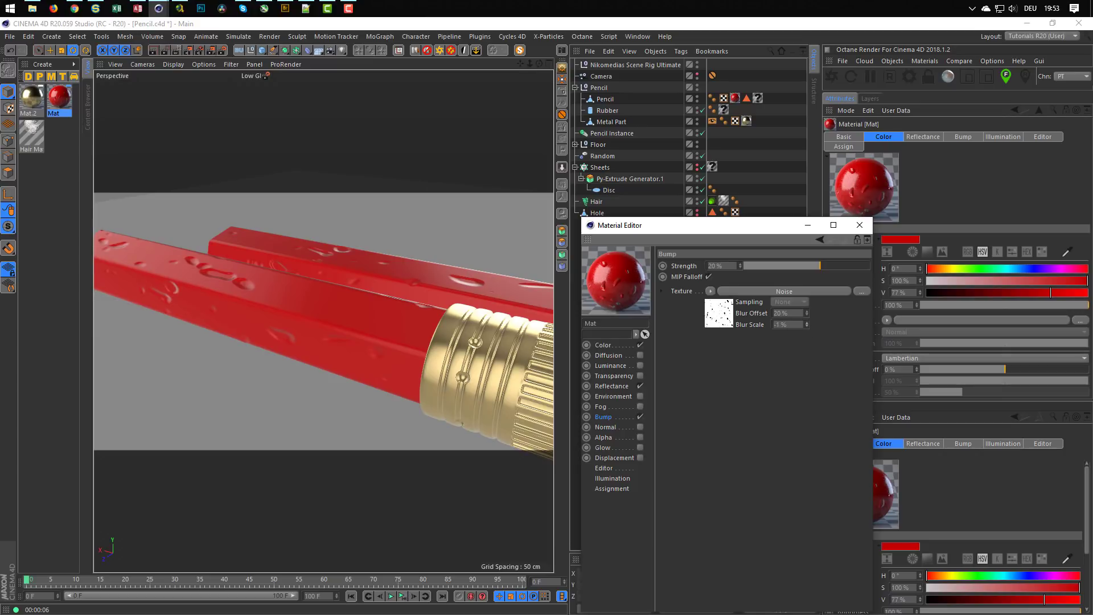
double_click(807, 323)
left_click(807, 323)
left_click(808, 322)
left_click(807, 322)
left_click(808, 322)
left_click(807, 322)
Step: Try a contrast of -60% in the bump noise shader, and test Octaves at 4.9 before restoring 5
left_click(712, 310)
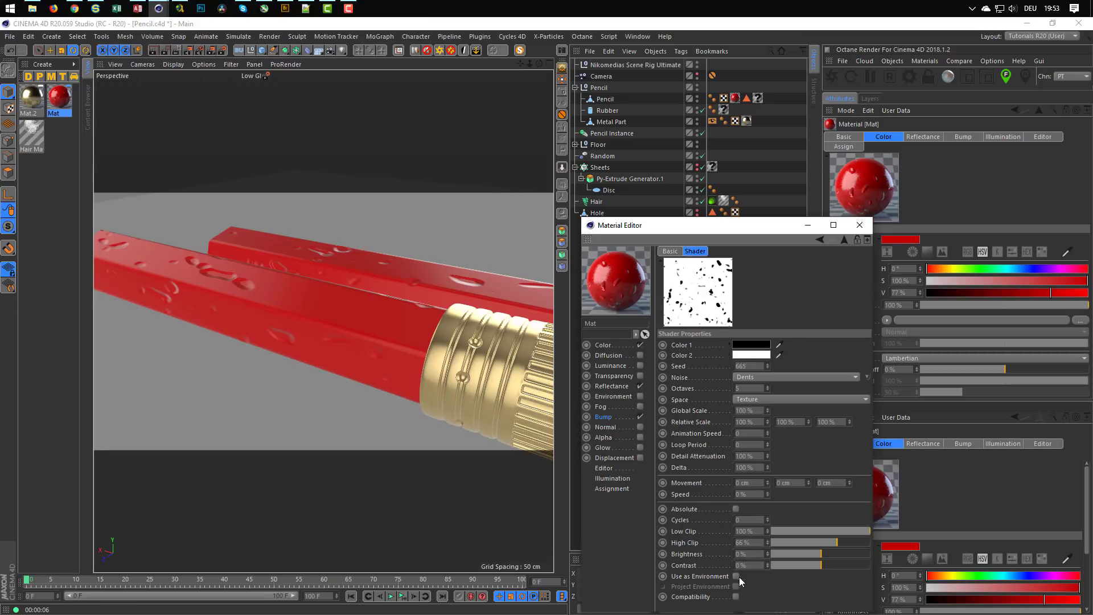
left_click_drag(815, 562, 786, 565)
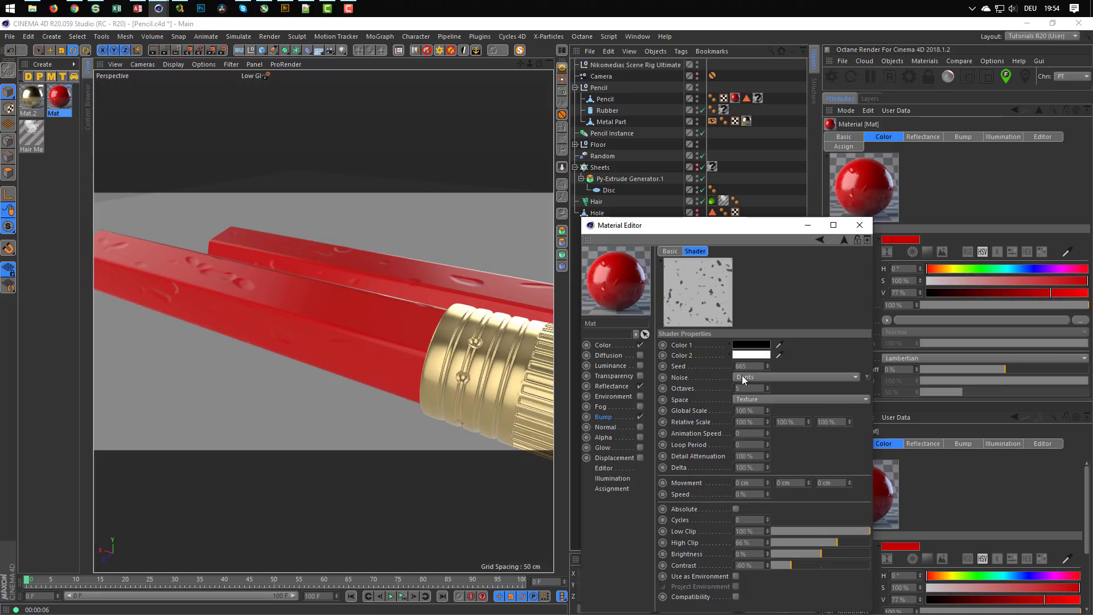
left_click(767, 389)
left_click(768, 388)
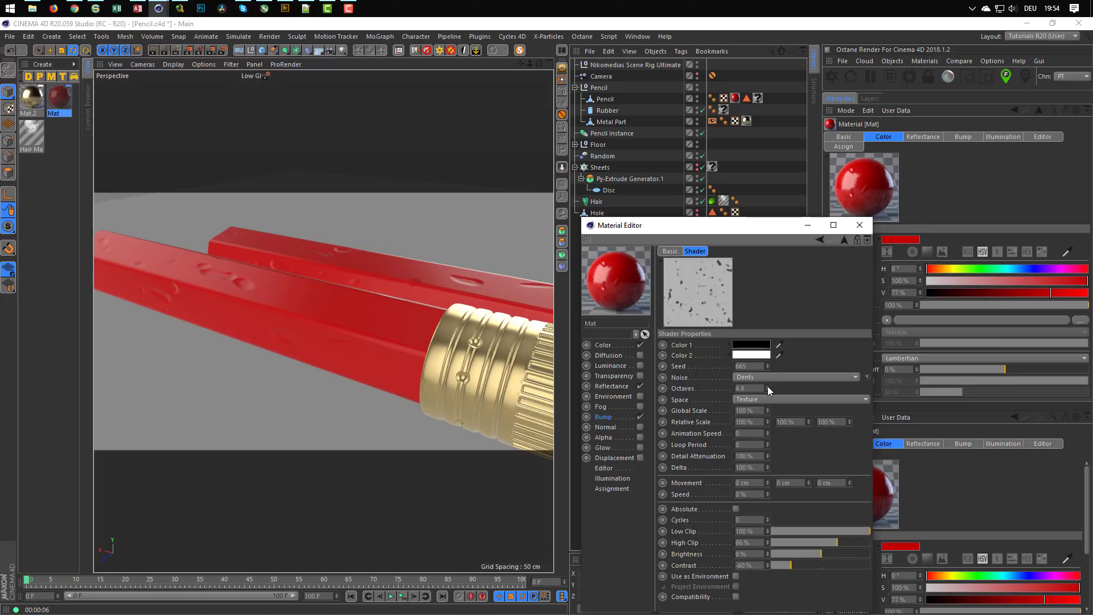
left_click(768, 387)
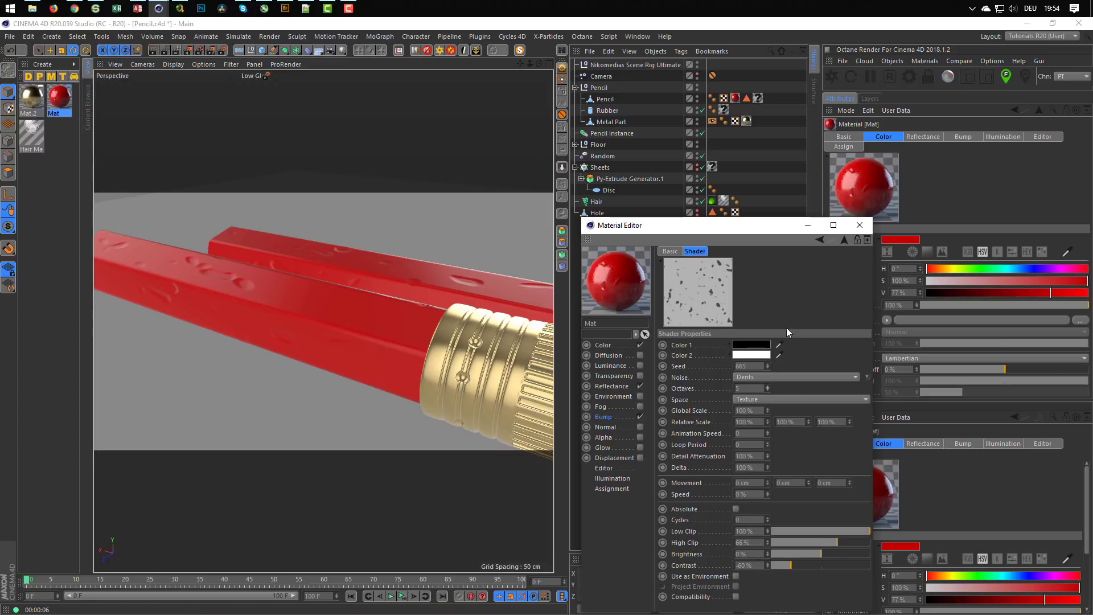
Step: Change the bump noise type to VL Noise, with Global Scale at 68% and Contrast at -28%
left_click(777, 377)
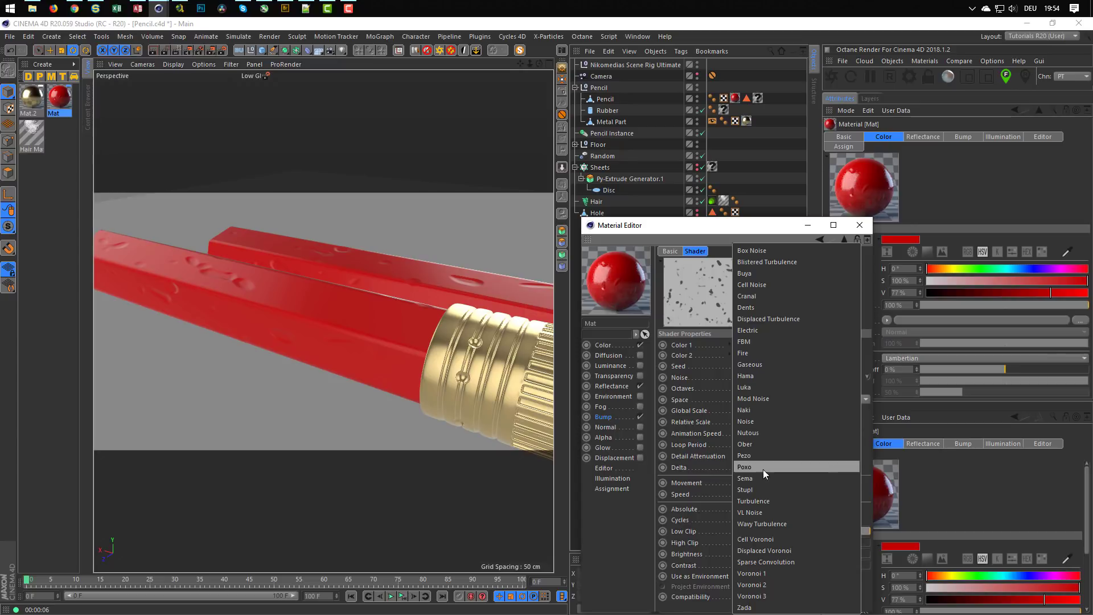
left_click(756, 515)
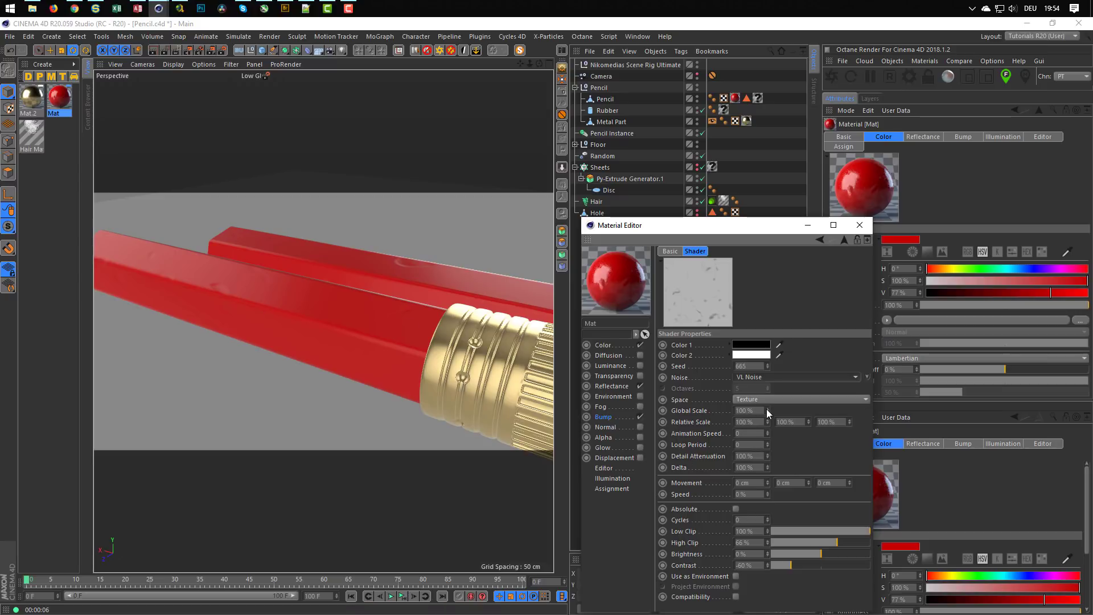
left_click_drag(766, 410, 766, 417)
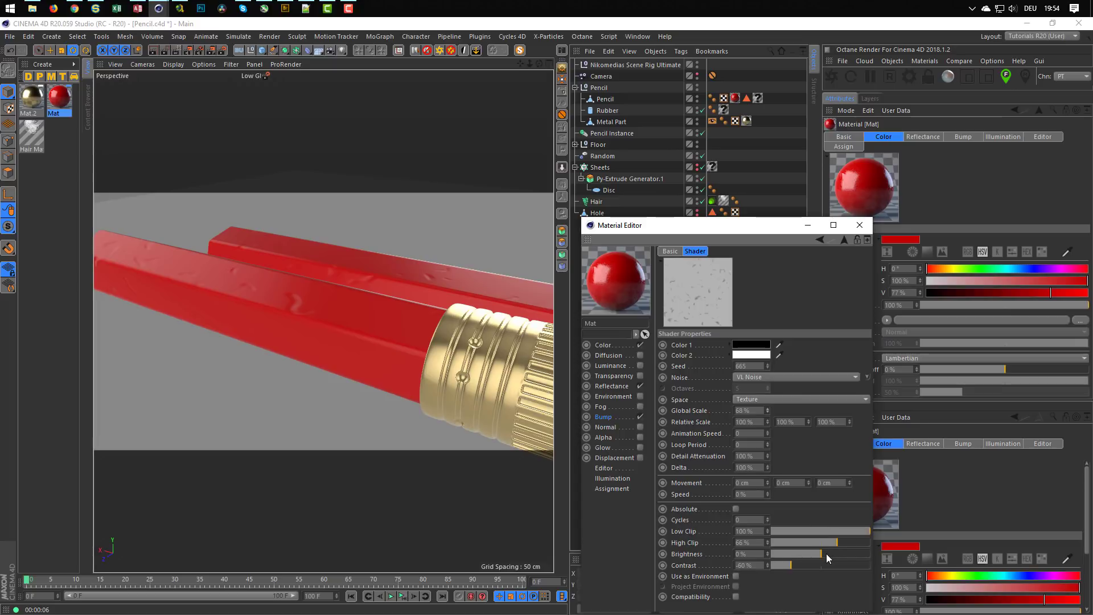
left_click_drag(798, 566, 807, 562)
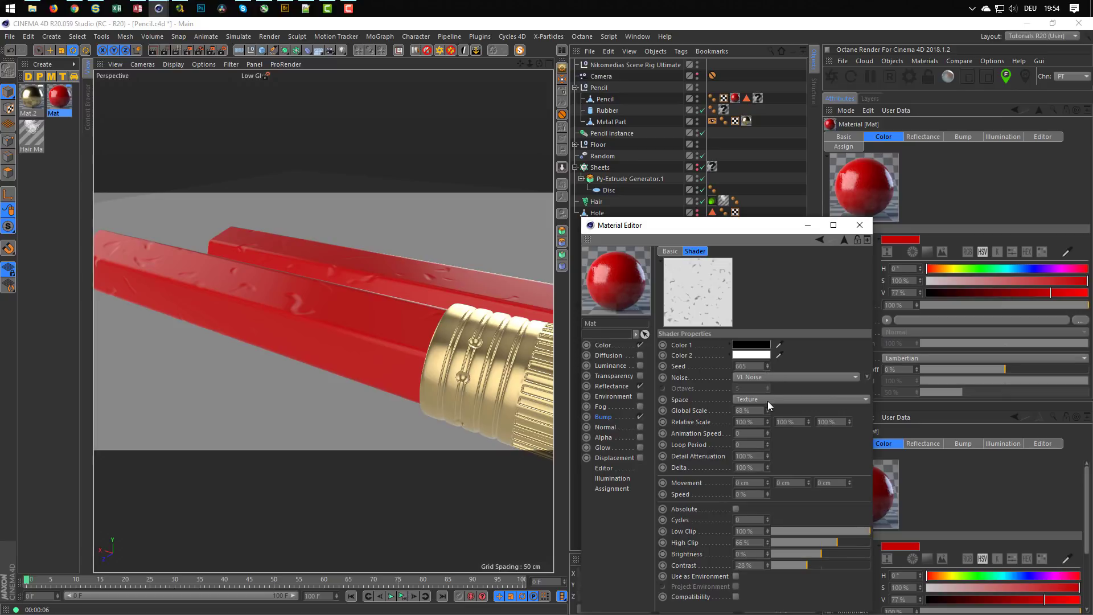
Step: Try Displaced Voronoi as the bump noise with Octaves at 1, and lower the contrast to -36%
left_click(767, 378)
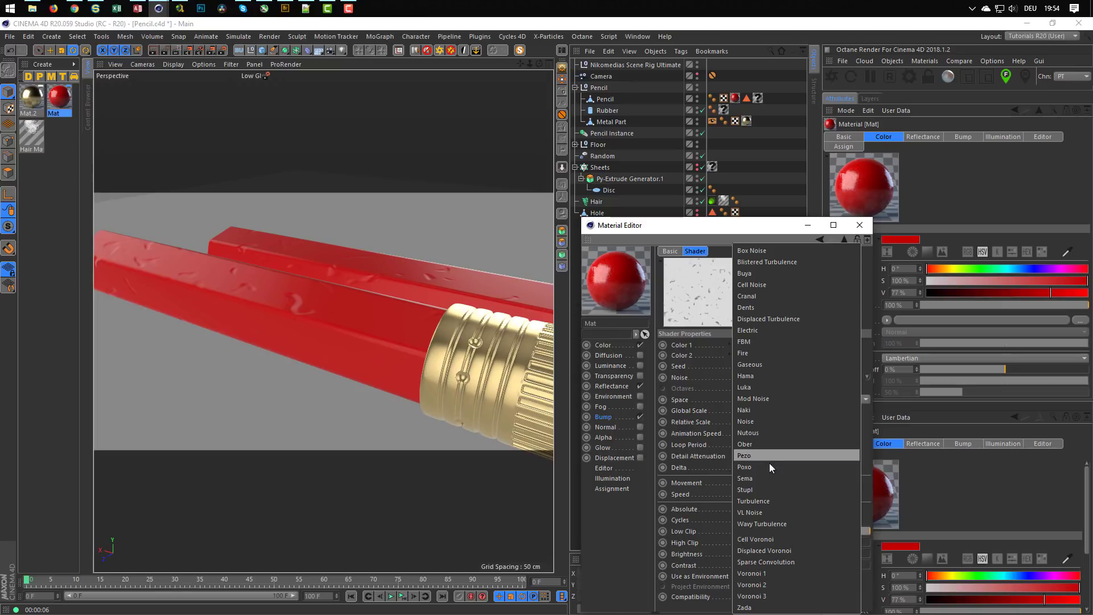
left_click(781, 549)
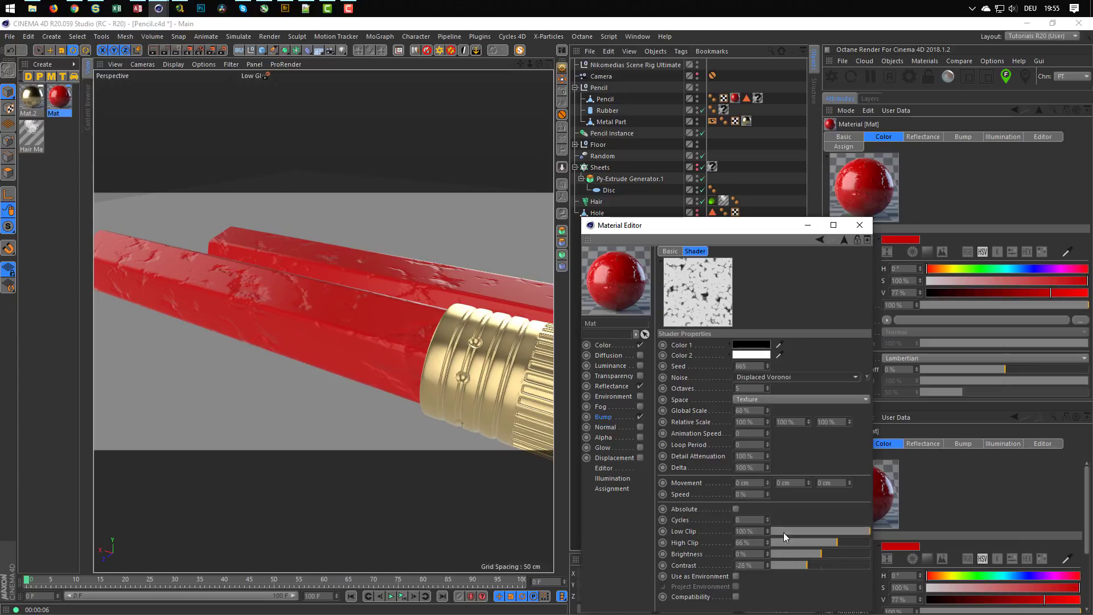
left_click(752, 388)
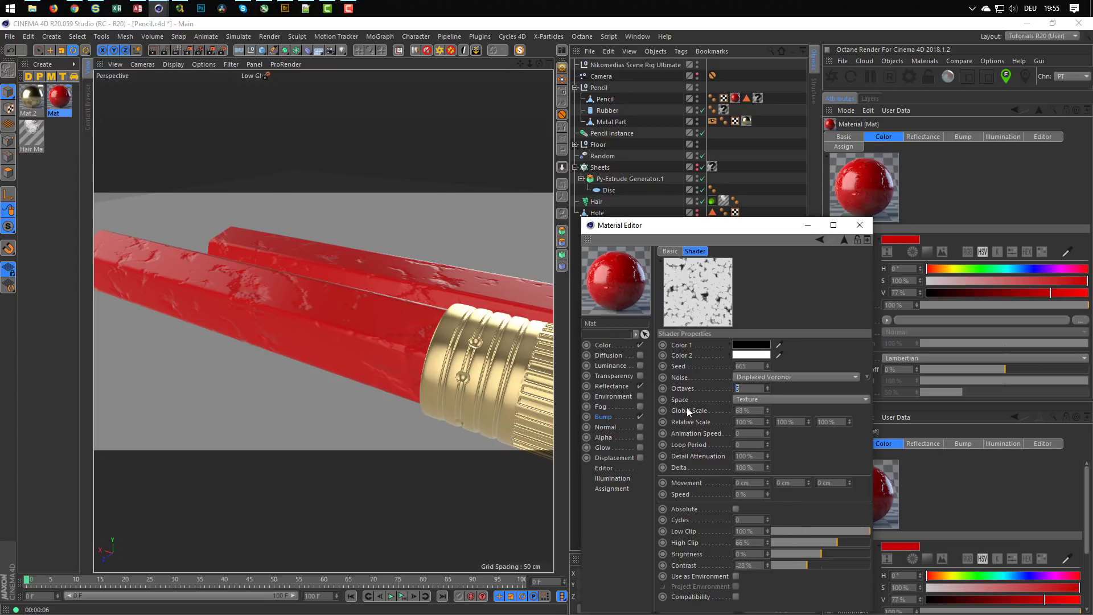
type("1")
key("Return")
left_click(818, 565)
left_click_drag(817, 565, 794, 562)
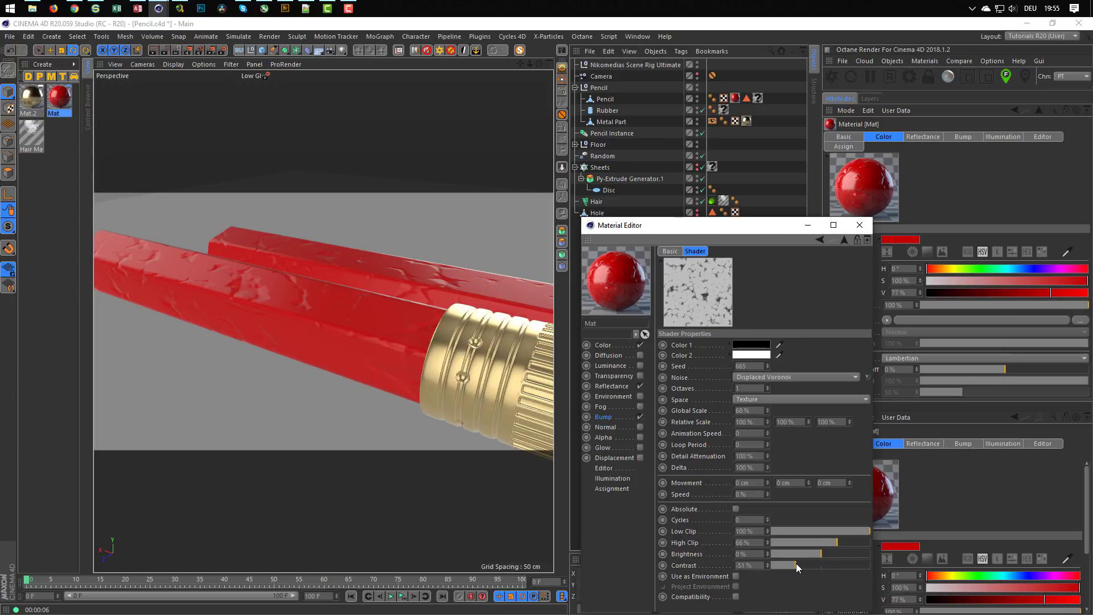
Step: Return the bump noise to VL Noise with Global Scale at 91%, and try High Clip at 59% before restoring 66%
left_click(760, 377)
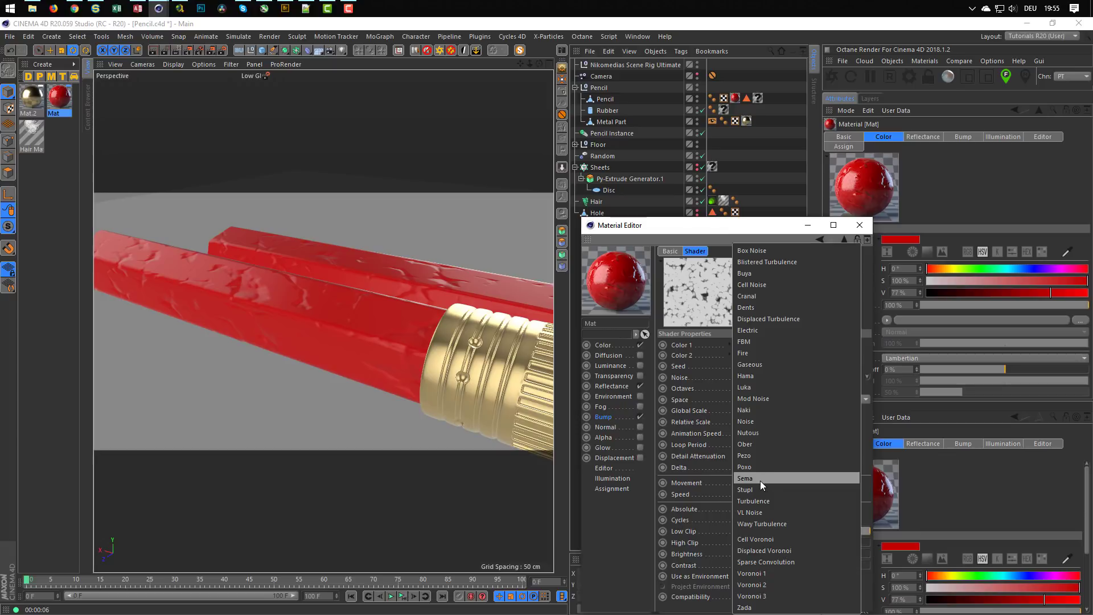
left_click(762, 511)
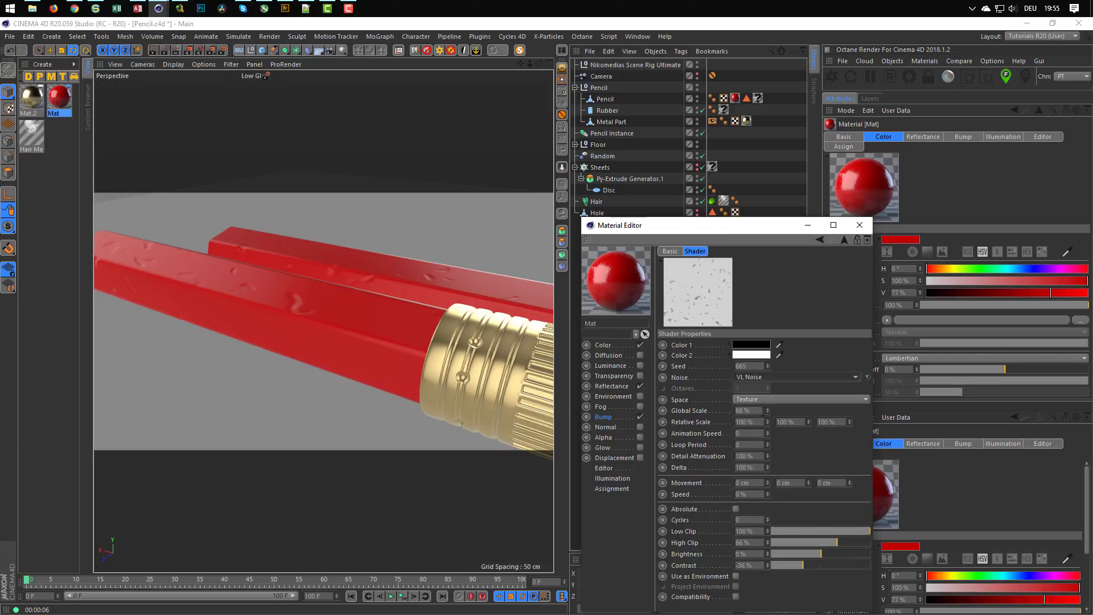
left_click_drag(768, 411, 768, 399)
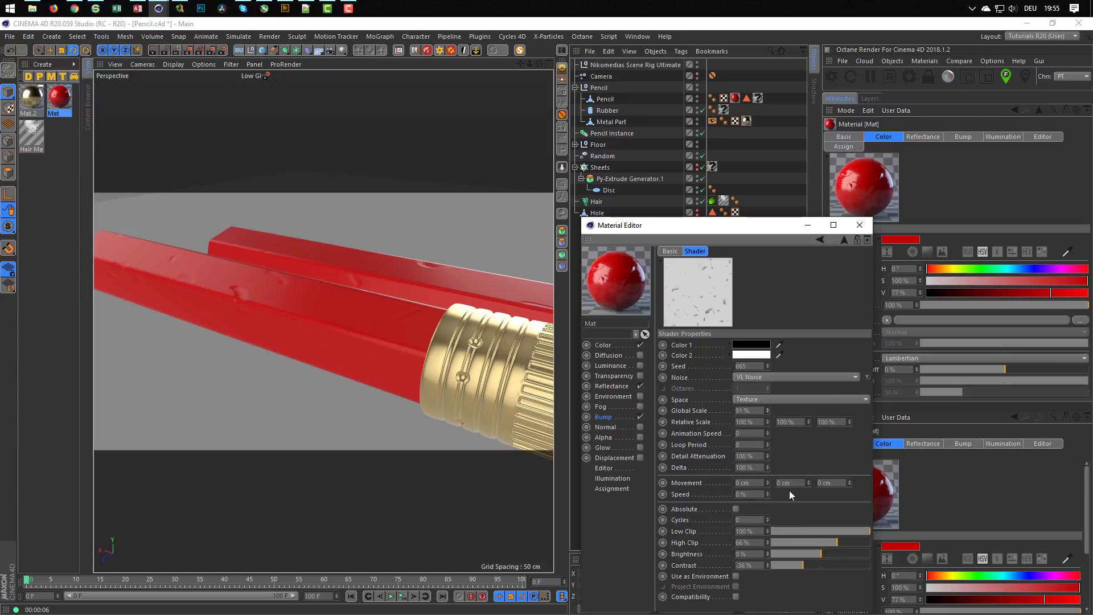
left_click_drag(823, 545, 832, 541)
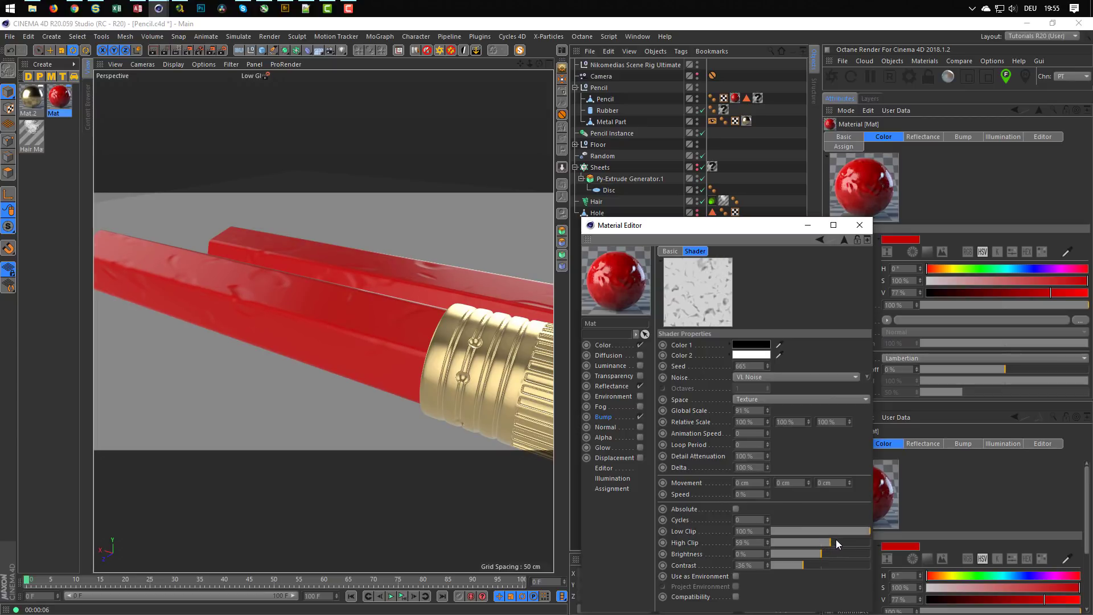
left_click(837, 540)
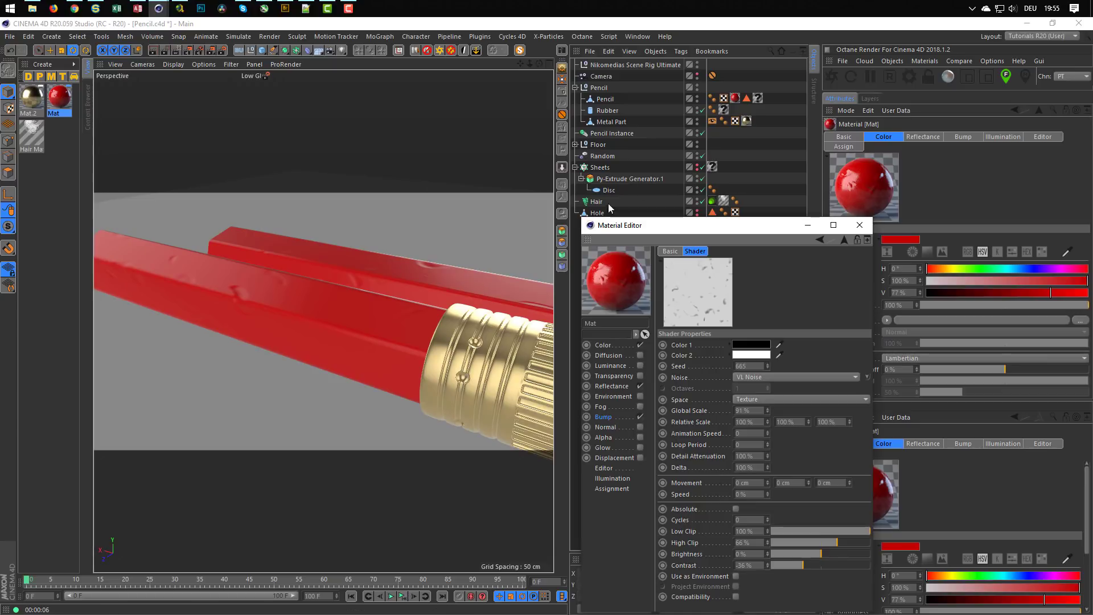
Step: Look through the scene camera and raise the bump noise's Seed to 679, then close the red paint's material editor
left_click(703, 76)
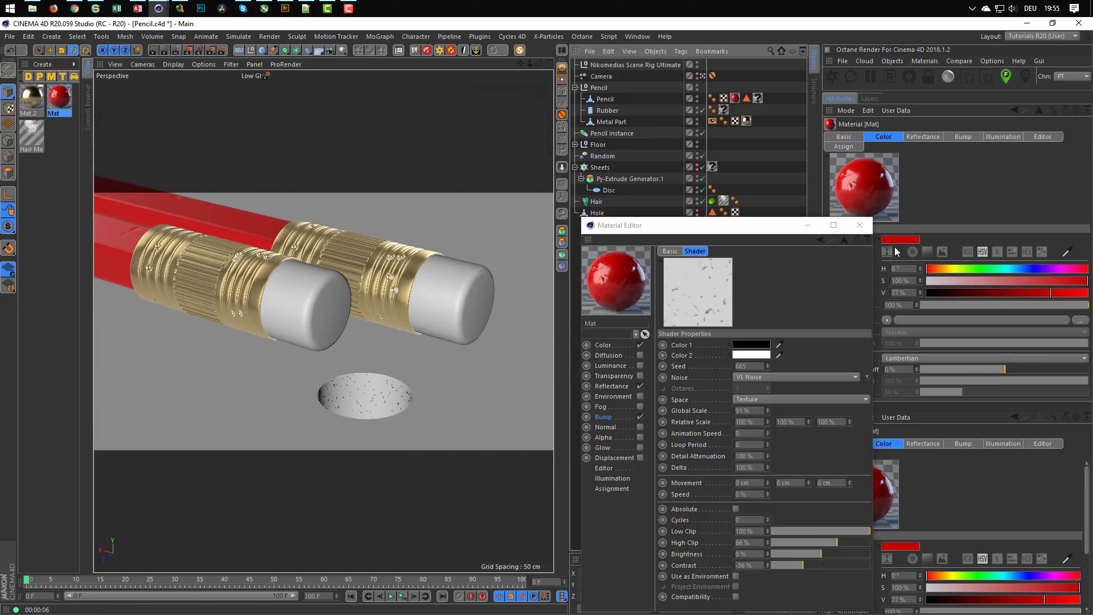
left_click(768, 365)
left_click(768, 365)
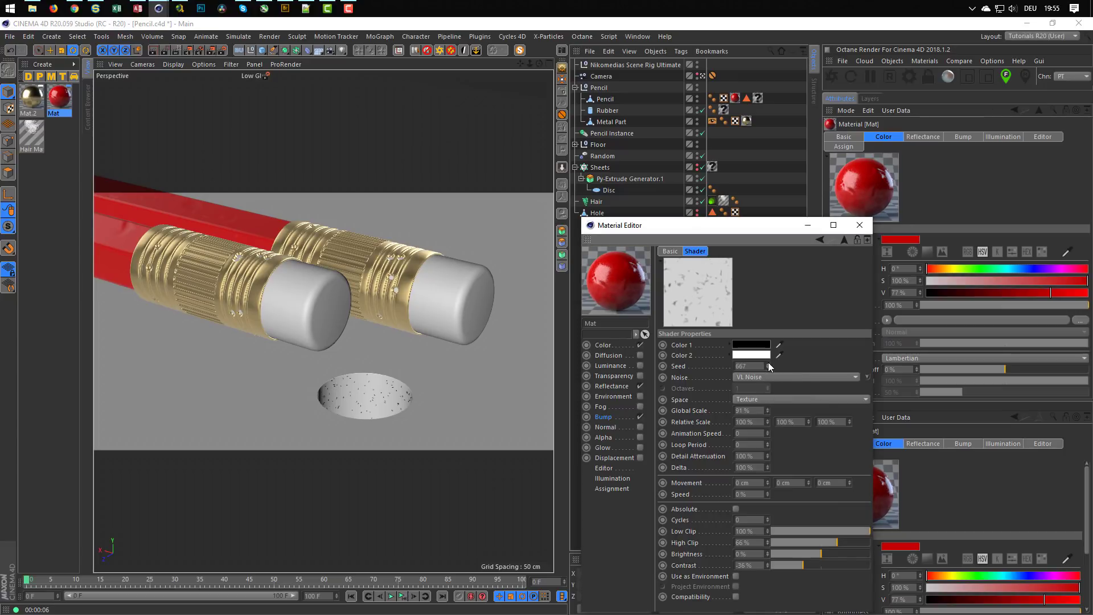
left_click(768, 364)
left_click(768, 364)
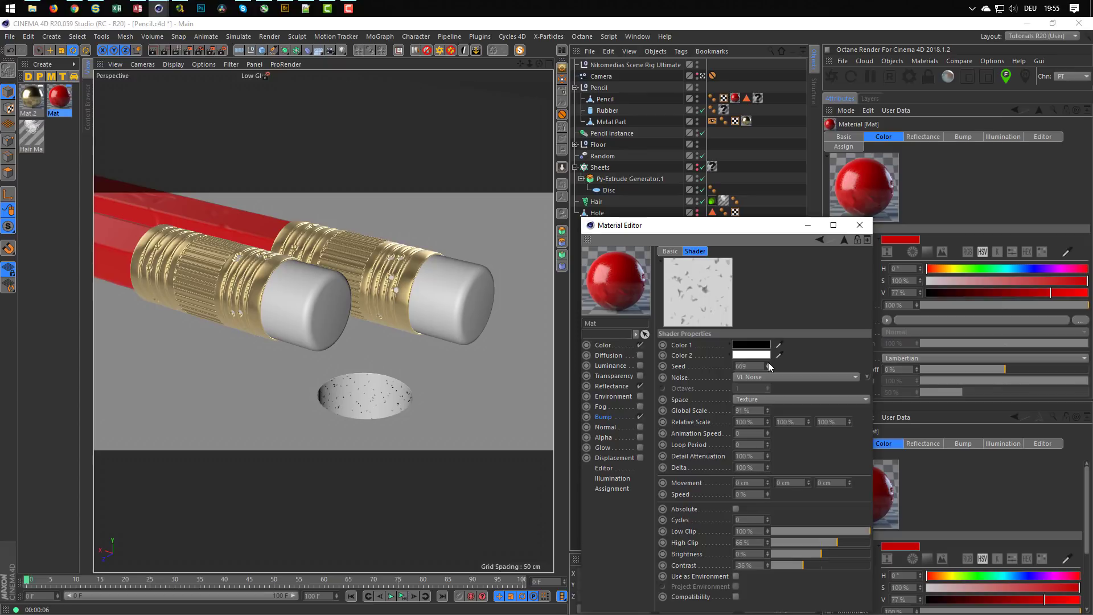
left_click(768, 364)
left_click(768, 364)
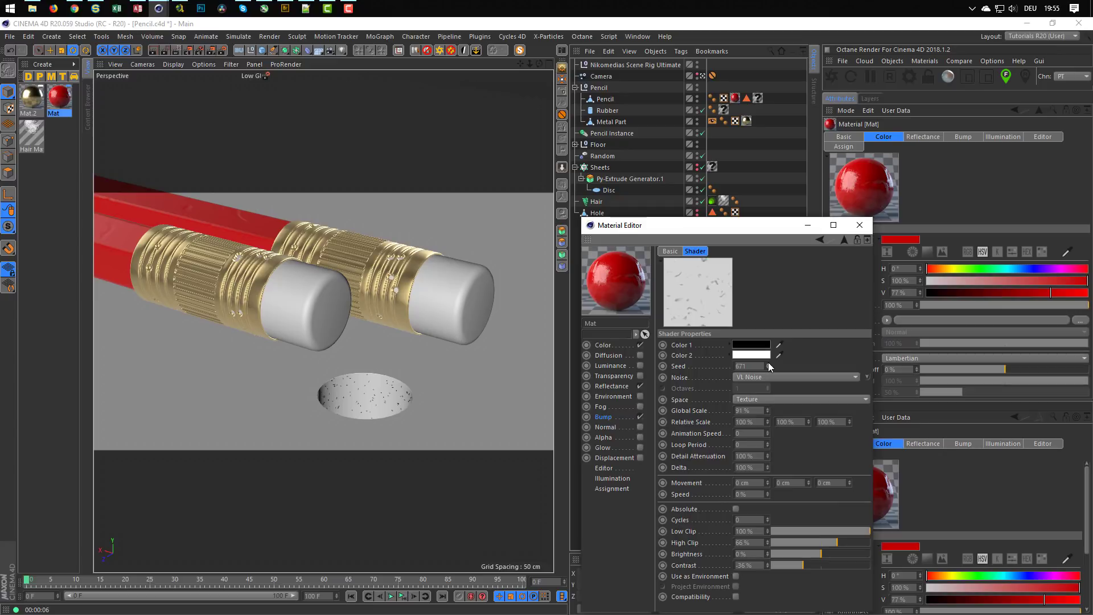
left_click(768, 364)
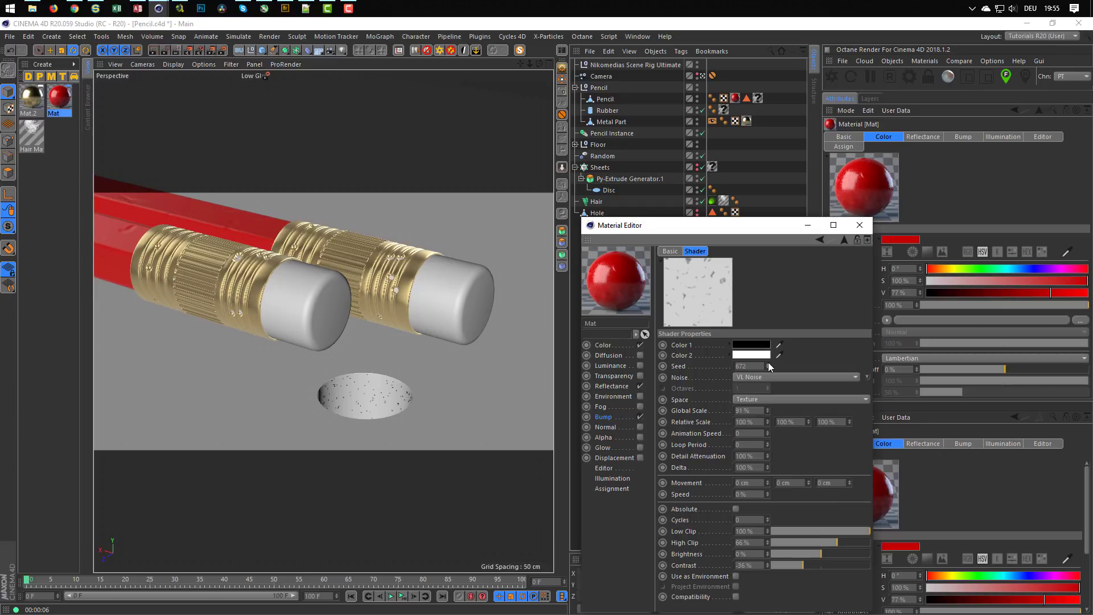
left_click(768, 363)
left_click(768, 364)
left_click(768, 364)
left_click(768, 364)
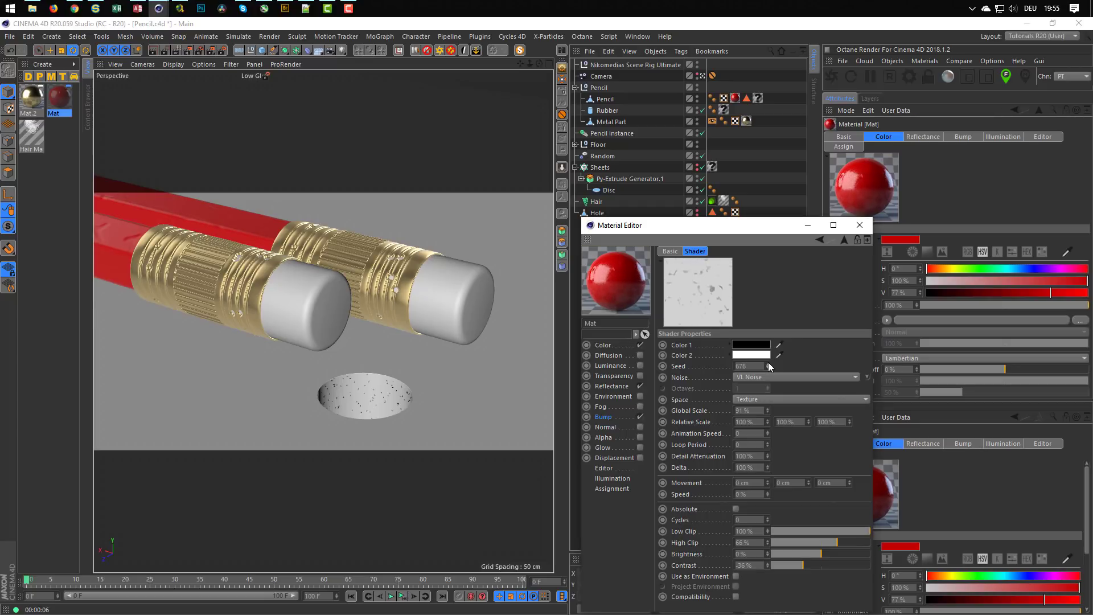
left_click(768, 363)
left_click(768, 364)
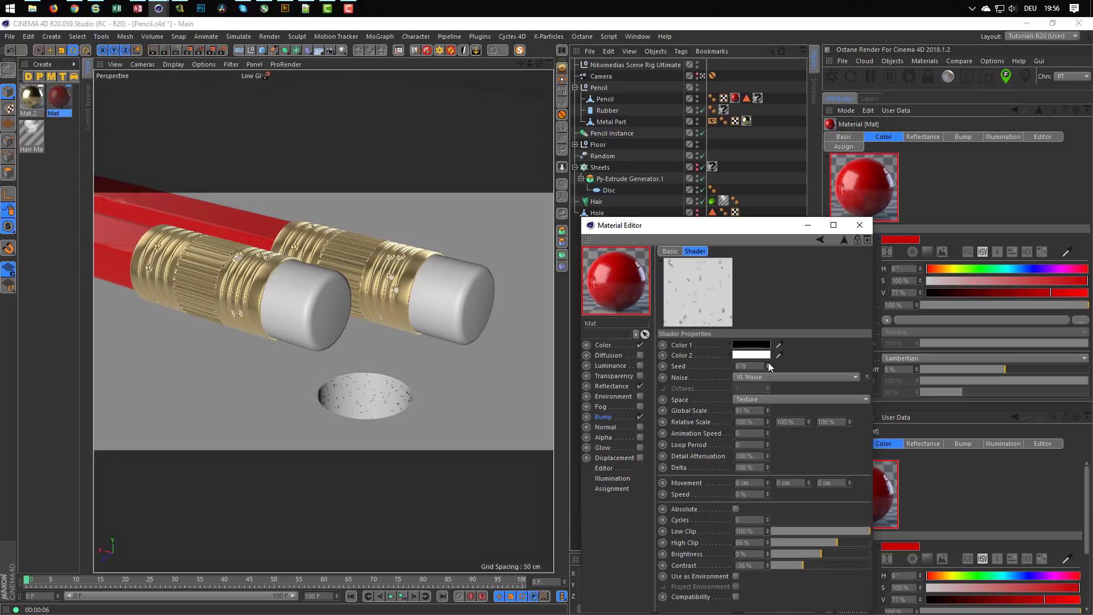
left_click(768, 364)
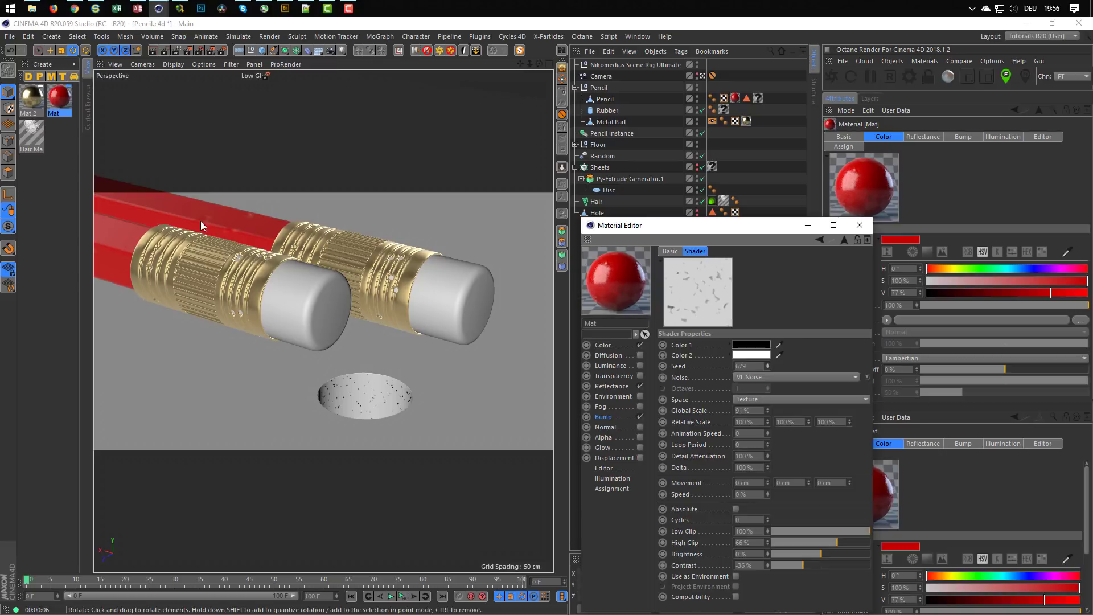
left_click(860, 225)
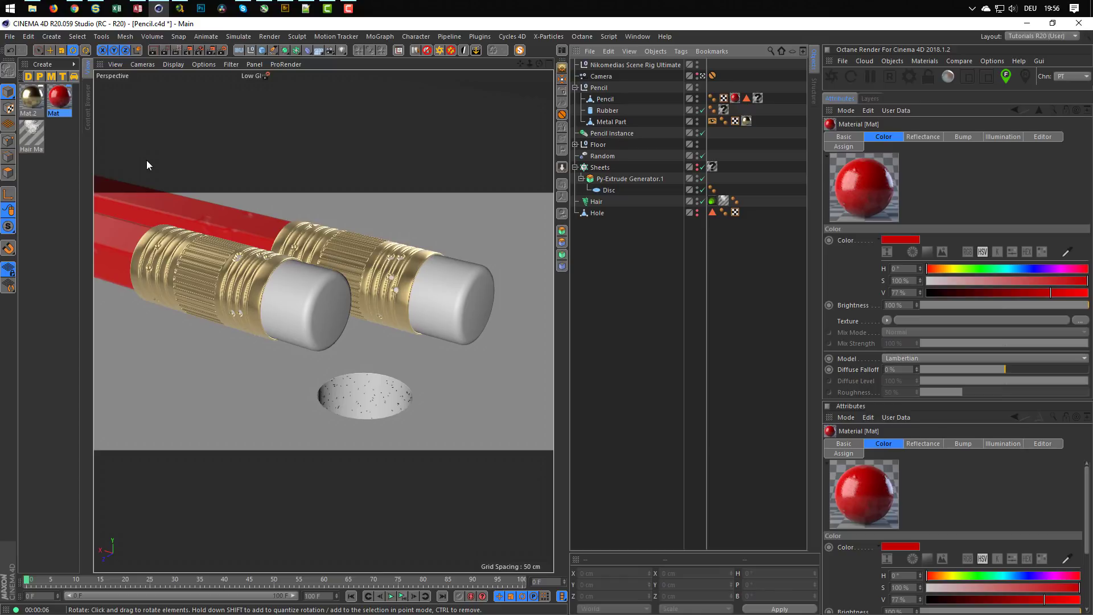
Step: Load the Rubber_001 material into the scene from the Plastic & Synthetic folder of the Nikomedia Textures (PR) presets
key("shift+F8")
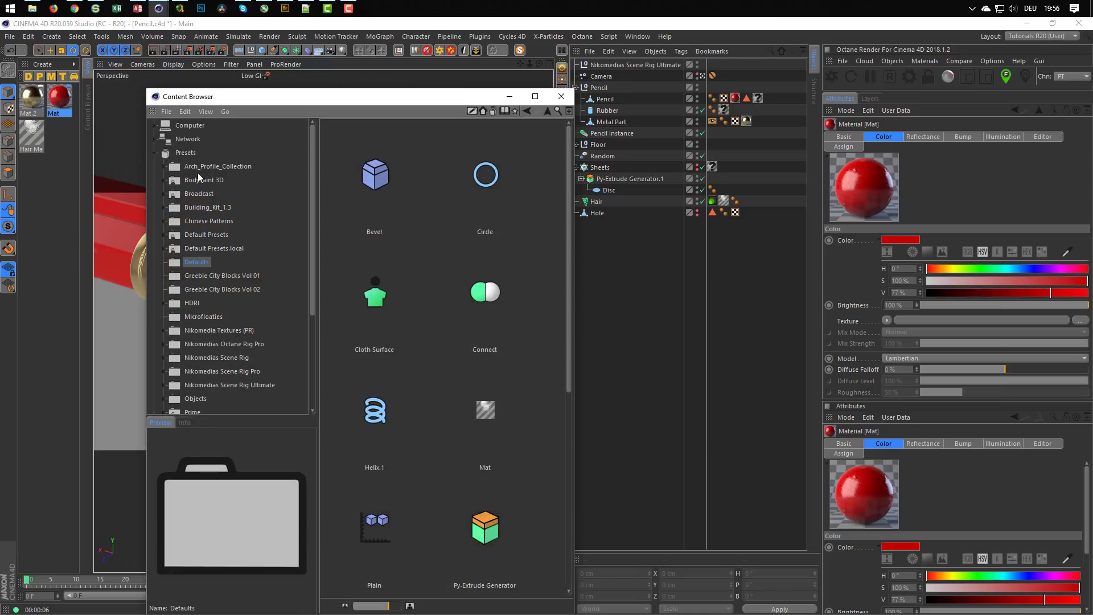
left_click(223, 332)
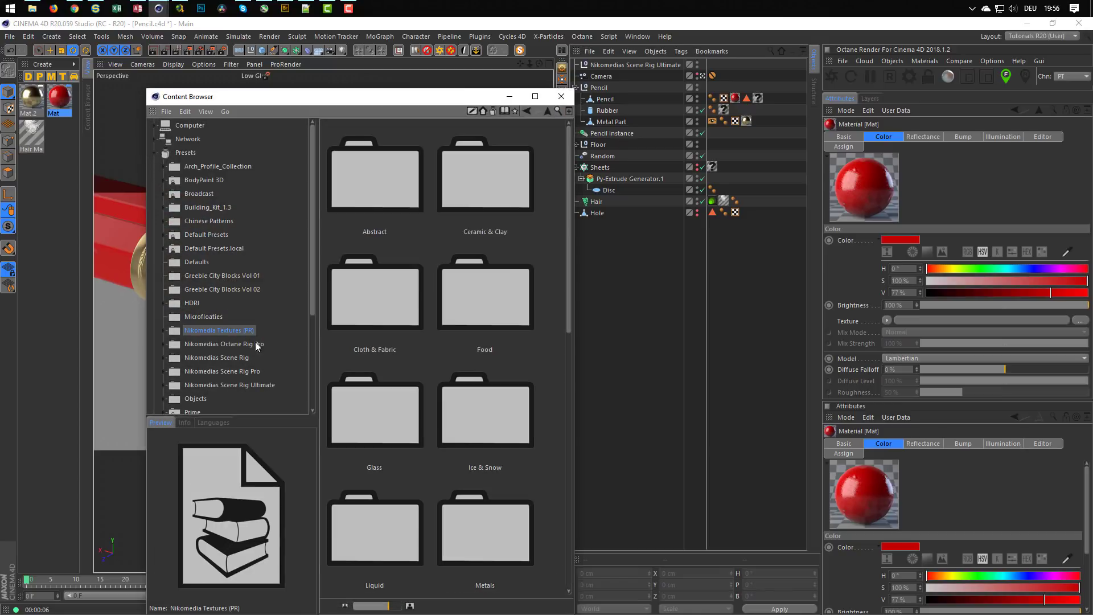
left_click(164, 331)
scroll(180, 308, "down", 5)
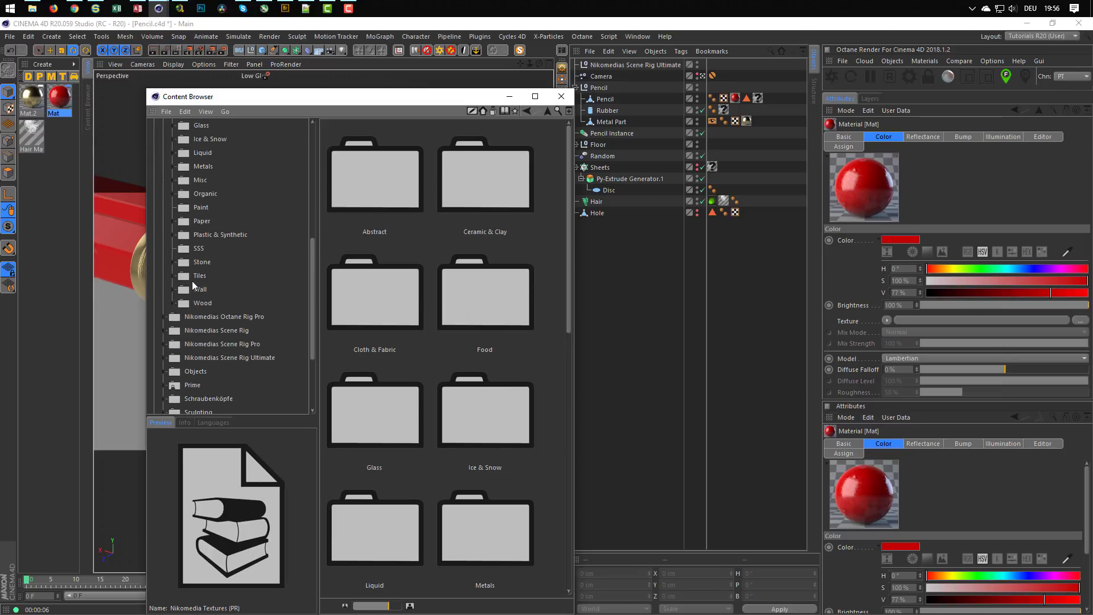
left_click(216, 235)
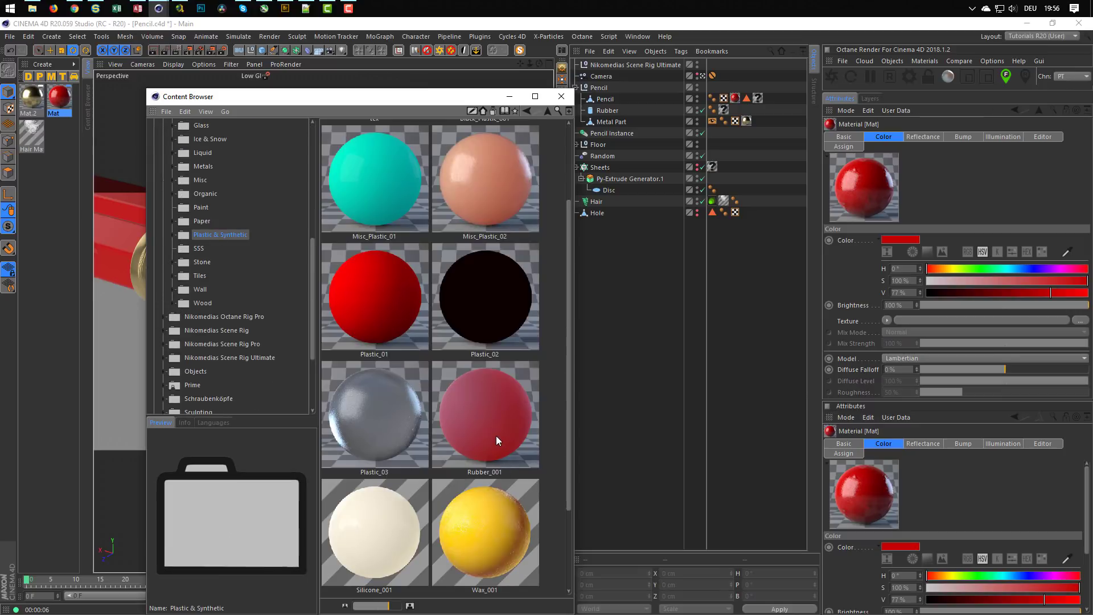
left_click(494, 428)
left_click_drag(386, 468, 49, 264)
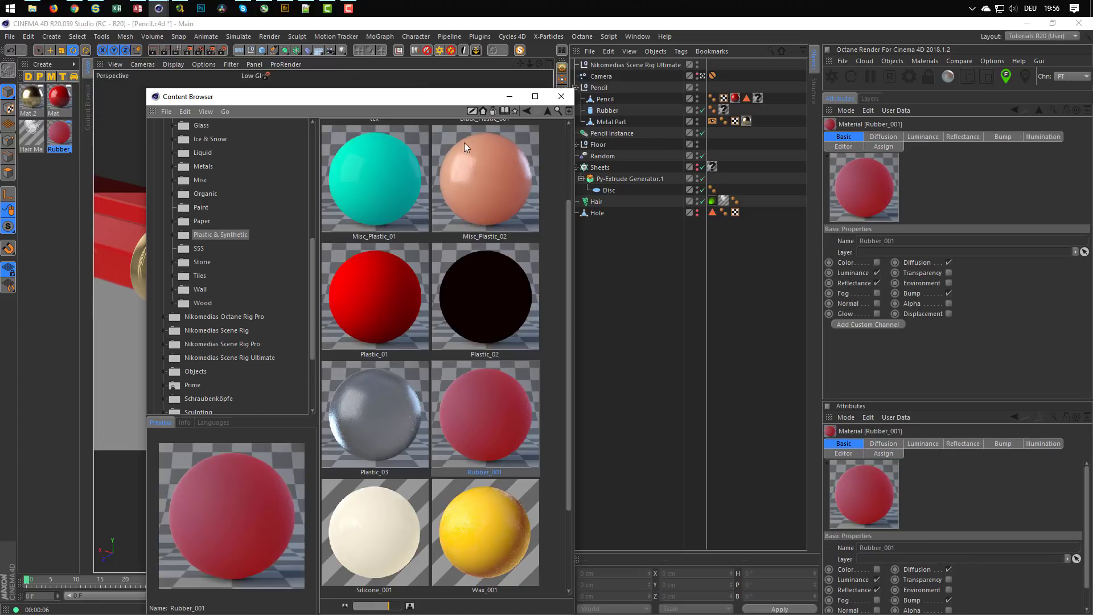
Step: Add the Misc_Plastic_02 and Misc_Plastic_01 preset materials to the scene and close the preset library
left_click(474, 169)
left_click_drag(473, 169, 59, 329)
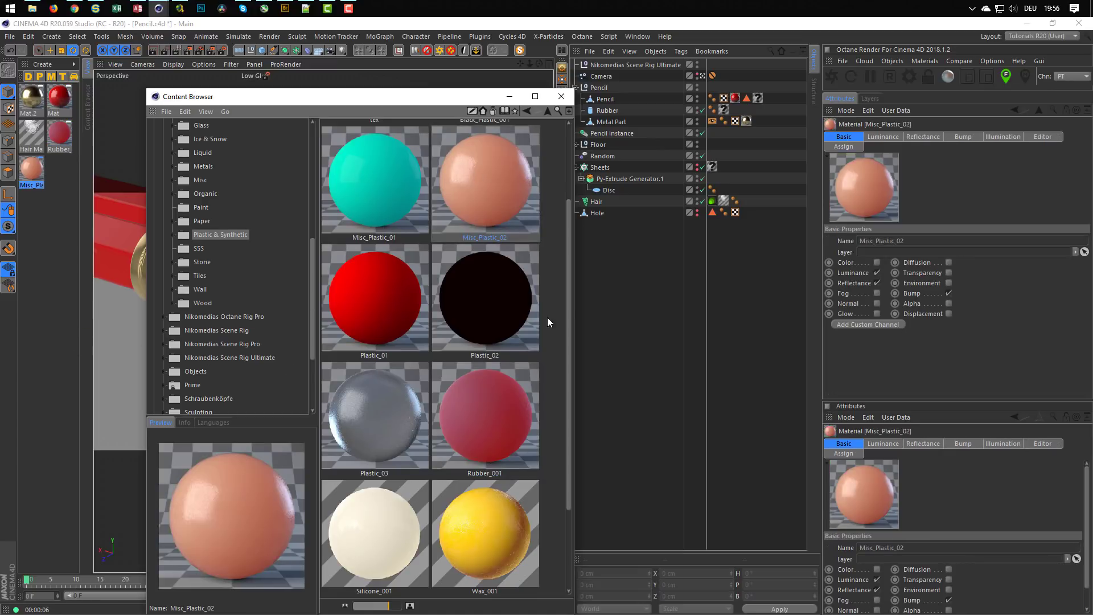
left_click_drag(569, 247, 581, 164)
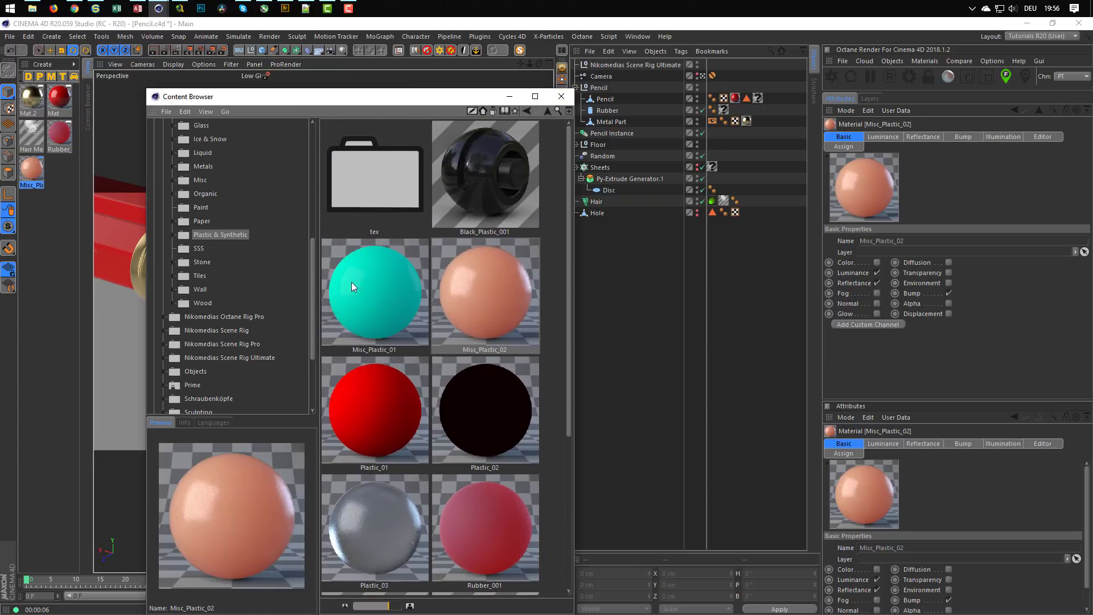
left_click_drag(351, 282, 42, 268)
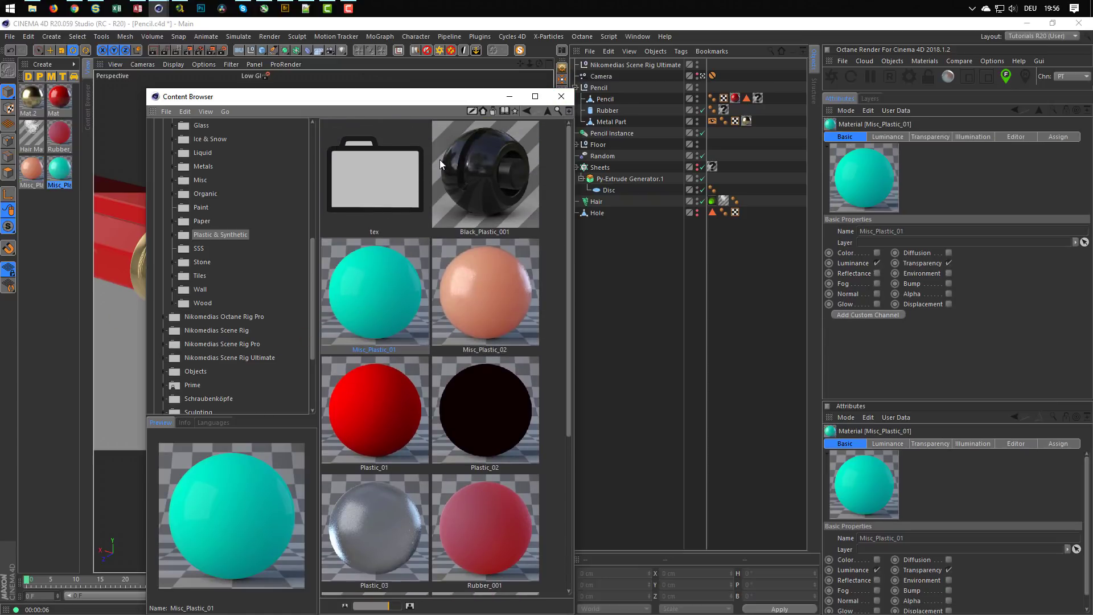
left_click(556, 100)
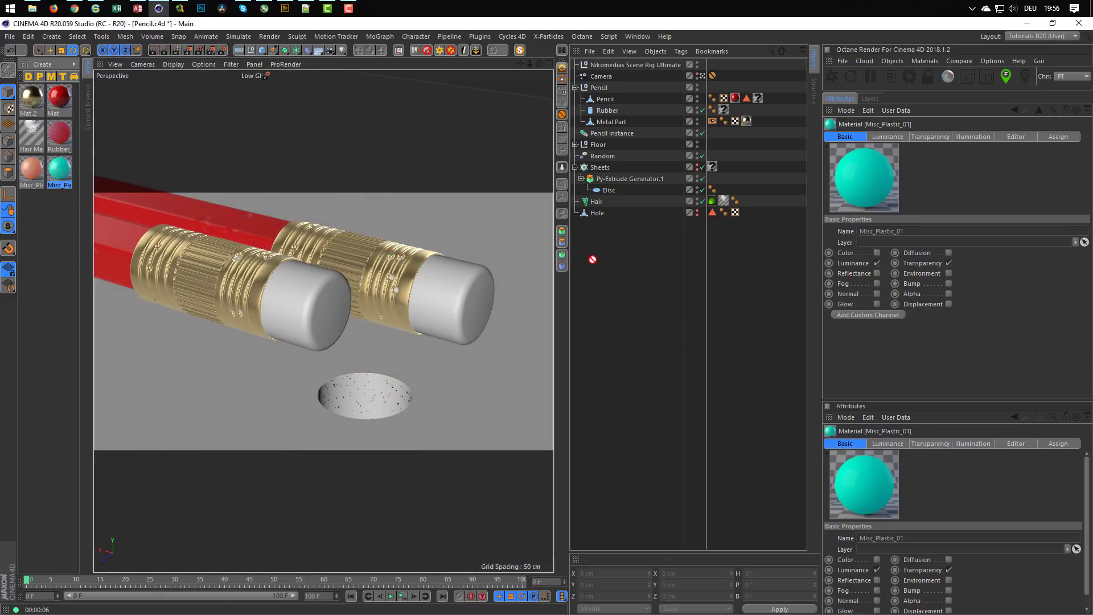
Step: Replace the Rubber object's missing material with Rubber_001 and start an interactive render of the camera view
mouse_move(592, 260)
left_mouse_down()
mouse_move(650, 262)
mouse_move(729, 142)
mouse_move(734, 116)
mouse_move(724, 110)
left_mouse_up()
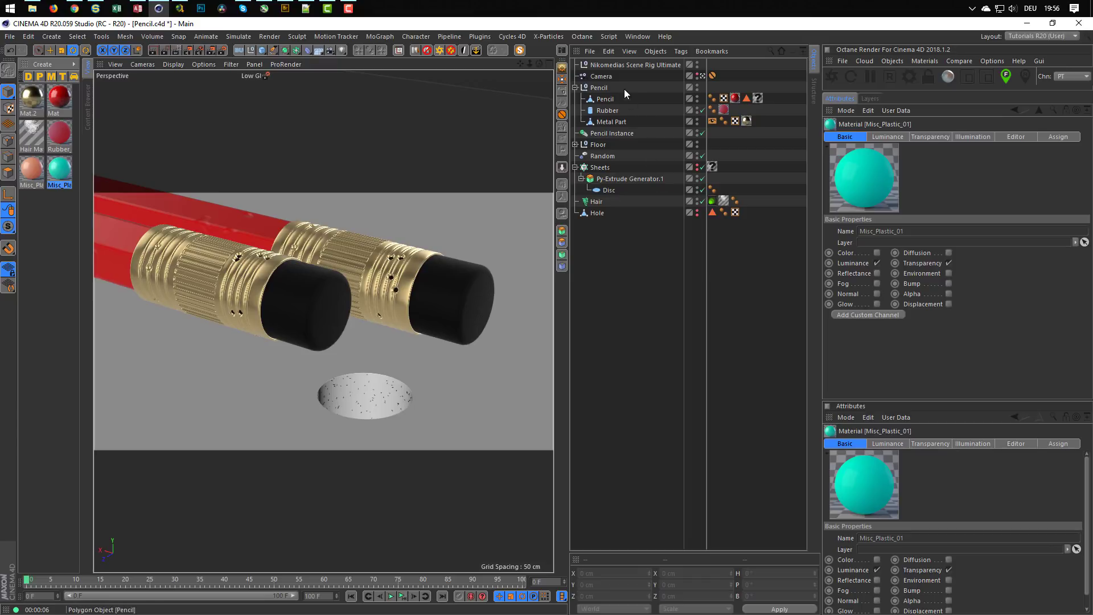
left_click(179, 50)
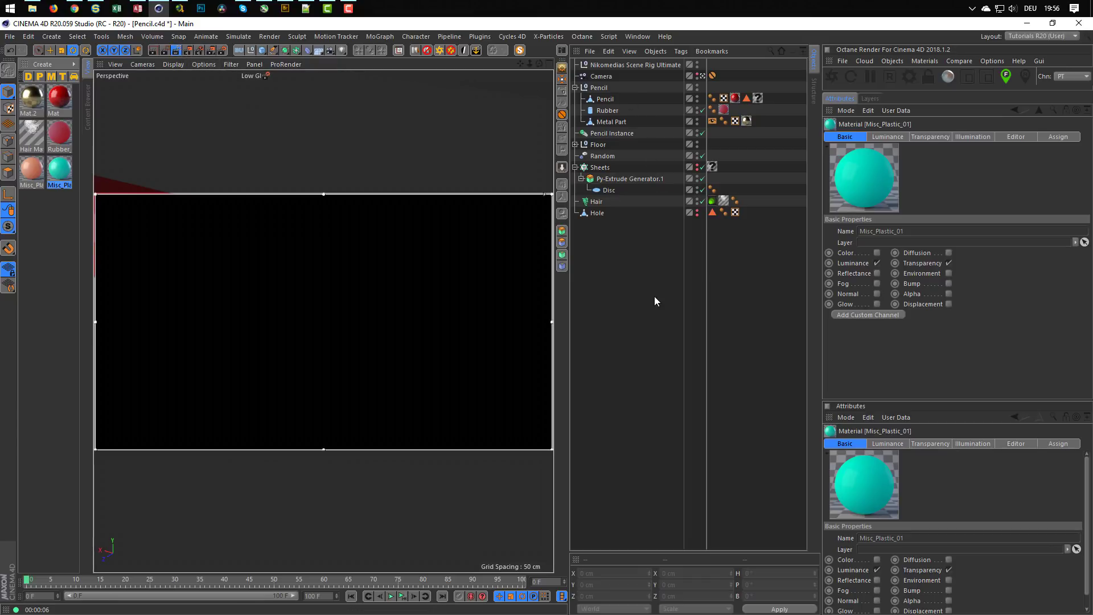
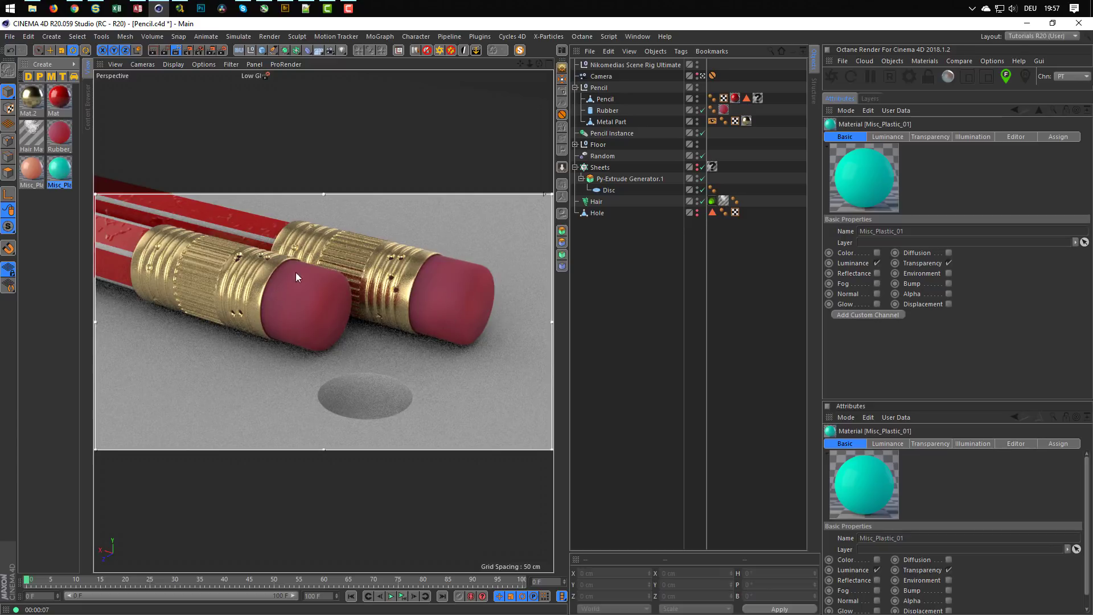
Step: In the red paint's bump noise, set Low Clip to 65% and High Clip to 100%
double_click(57, 101)
left_click_drag(327, 77, 737, 195)
left_click(719, 293)
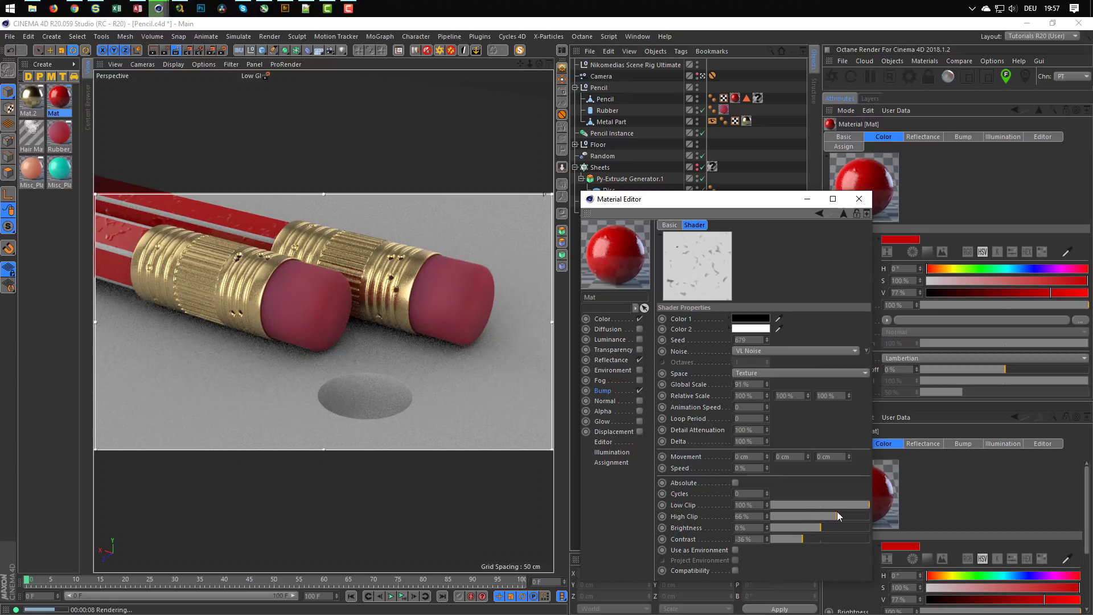
left_click(835, 505)
left_click_drag(837, 517, 893, 517)
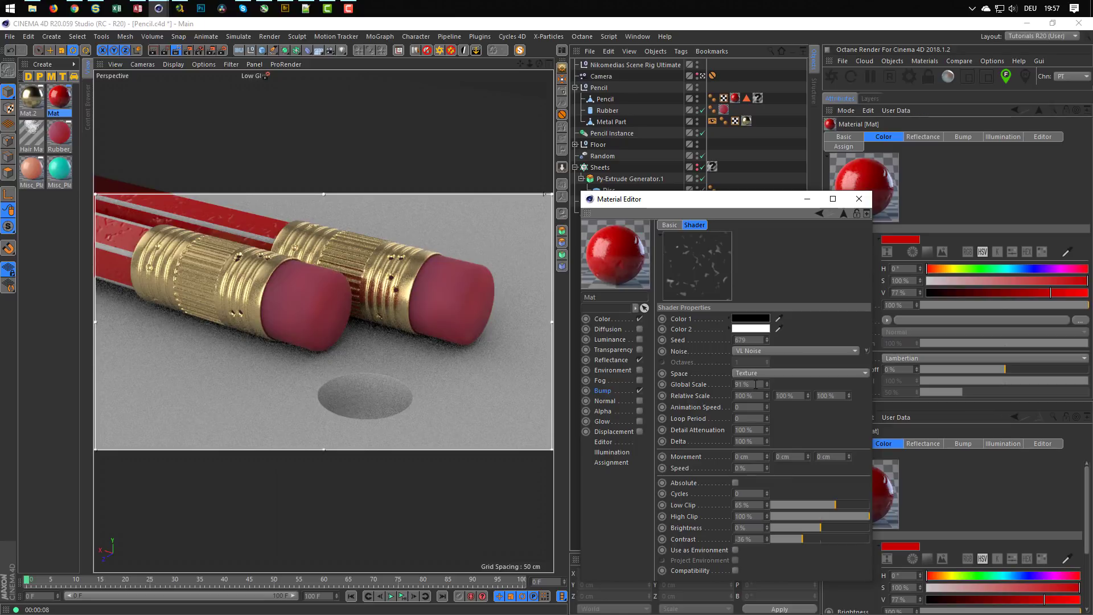
Step: Try a Global Scale of 150% in the red paint's bump noise, and raise it to 300%
left_click_drag(755, 385, 687, 406)
type("150")
key("Return")
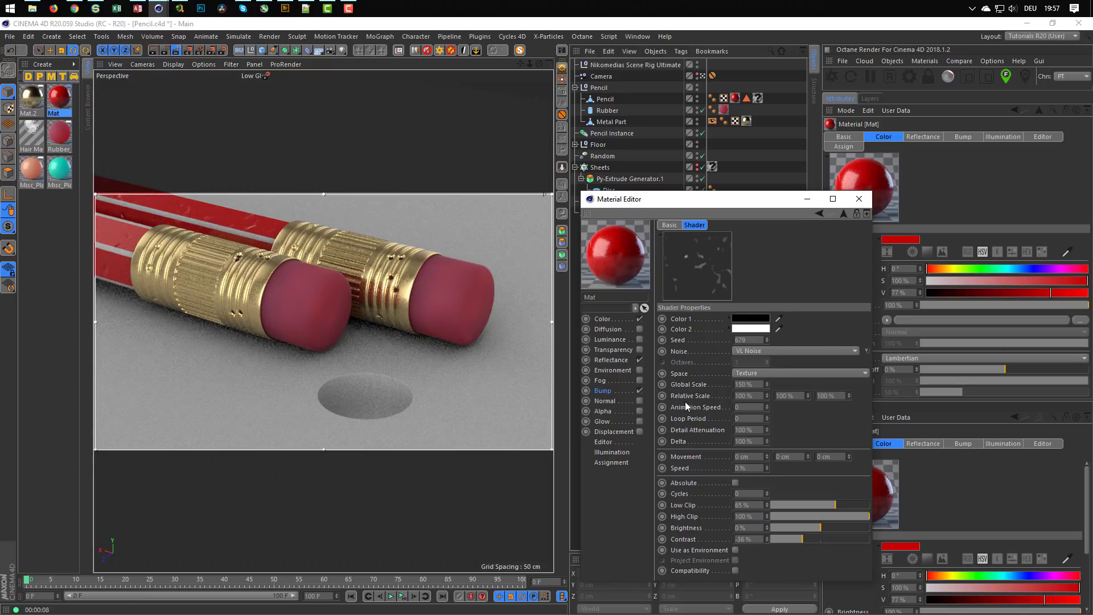
left_click(761, 385)
type("300")
key("Return")
Step: Set the red paint material's bump strength to 50%
left_click(600, 391)
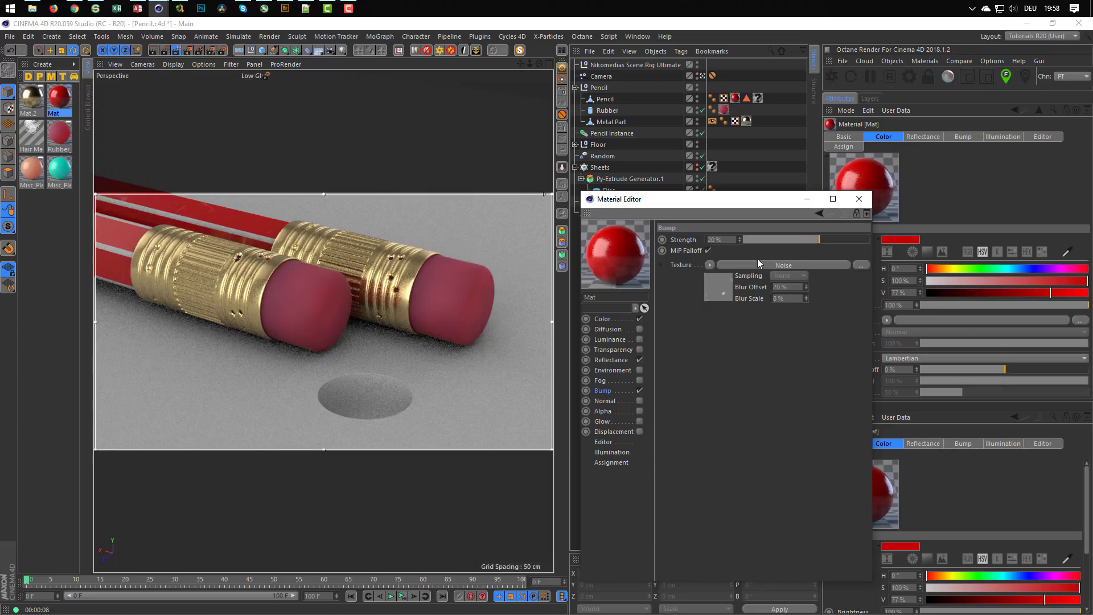
double_click(731, 240)
type("50")
key("Return")
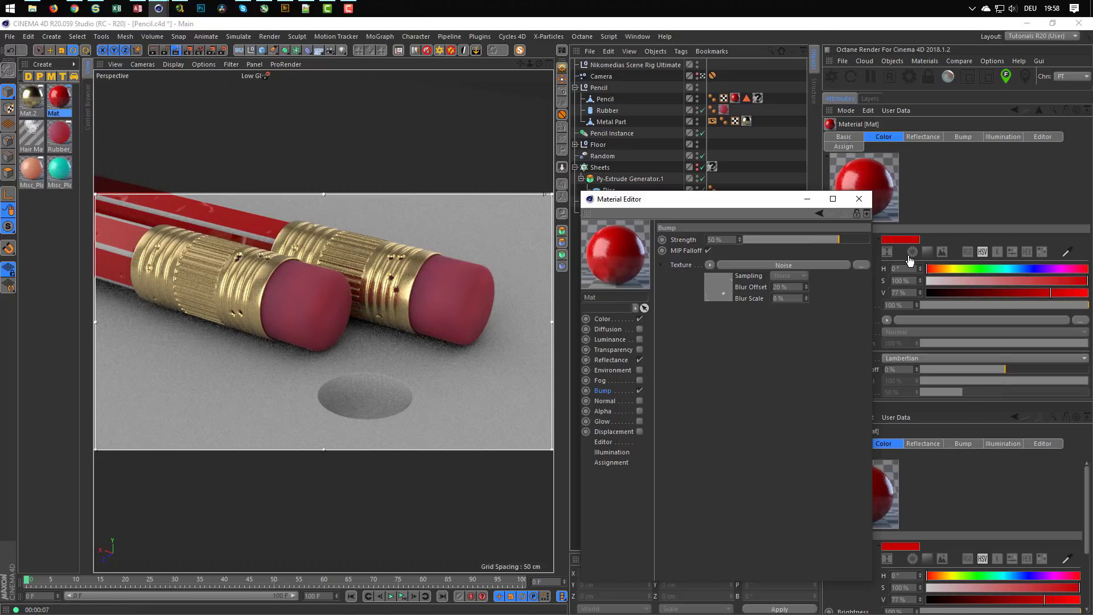
Step: Duplicate the red paint material and darken the copy's color to a V value of 9%
left_click(859, 199)
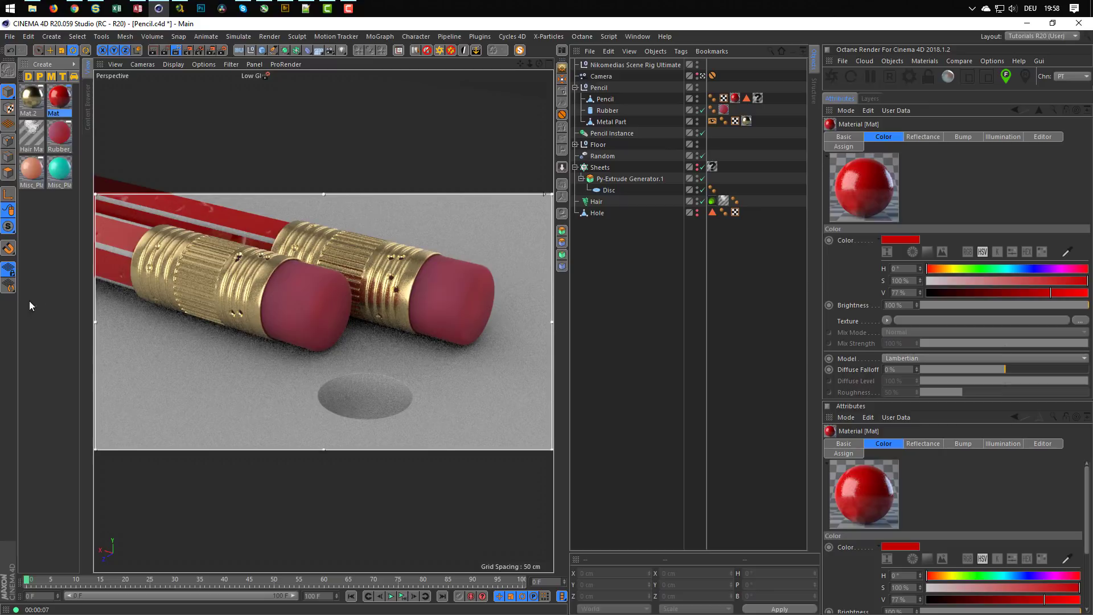
left_click_drag(59, 98, 45, 226)
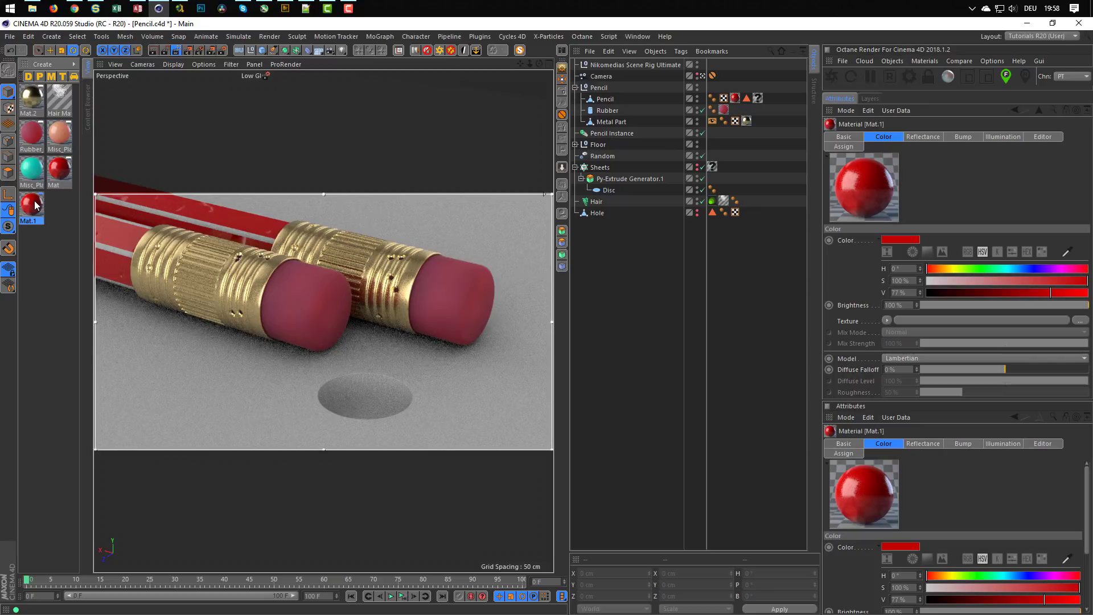
double_click(33, 203)
left_click(191, 196)
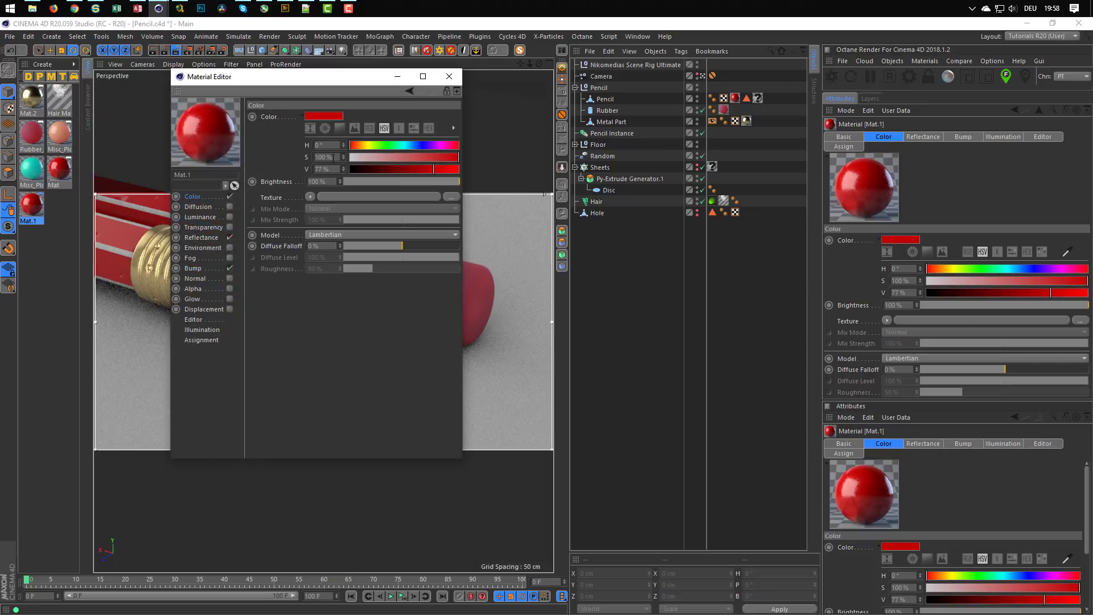
left_click_drag(353, 169, 360, 169)
left_click(450, 76)
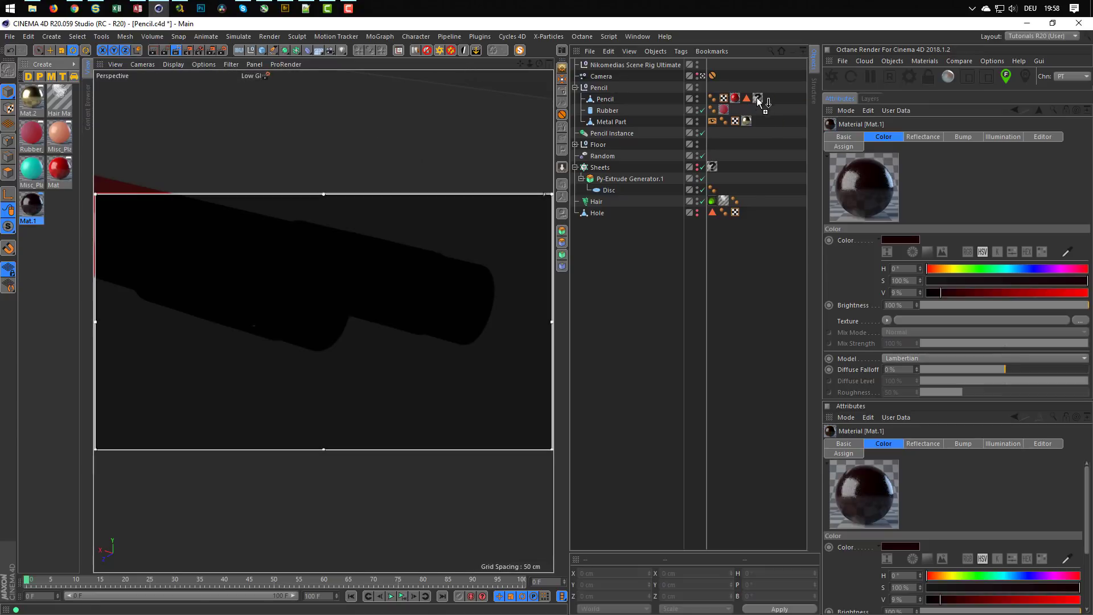
Step: Replace the Pencil object's missing material with the dark paint copy, check the stripes in the render, and stop the interactive render
left_click_drag(757, 97, 758, 98)
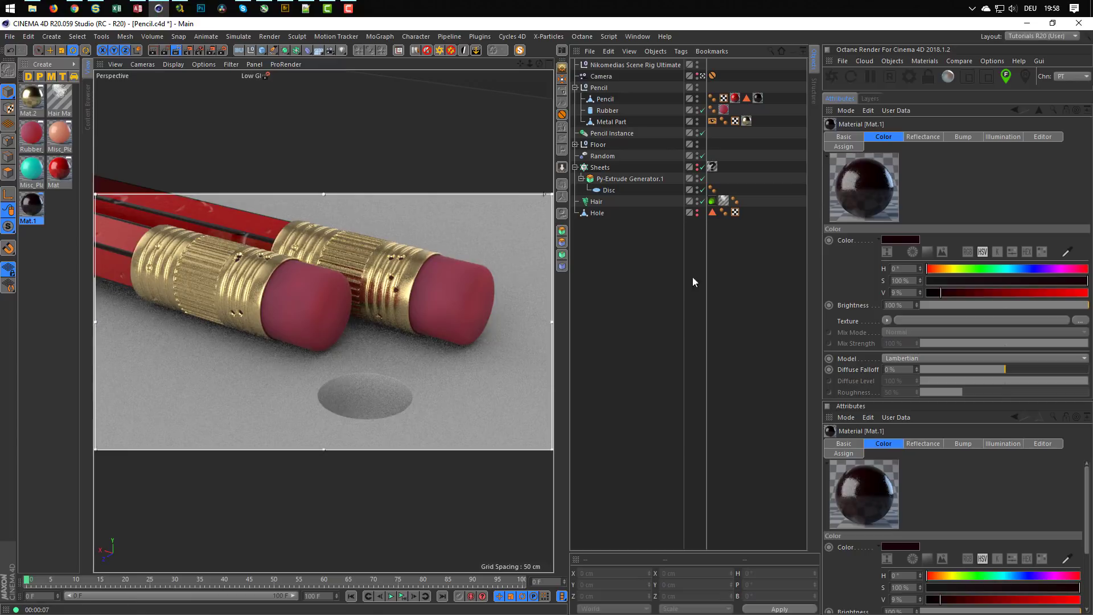
left_click(239, 231)
left_click(657, 286)
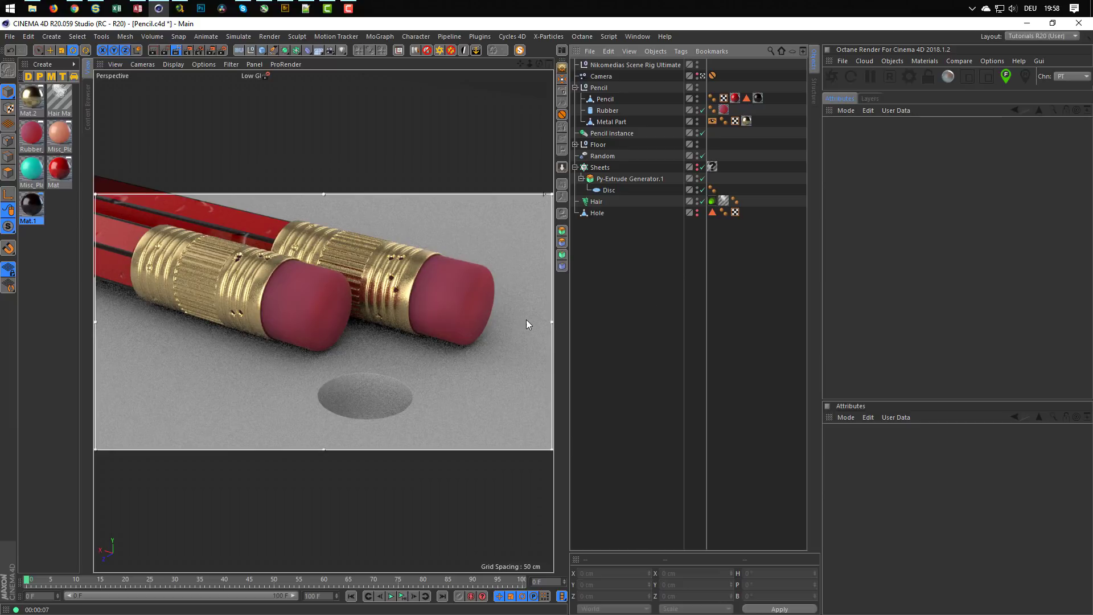
left_click(176, 51)
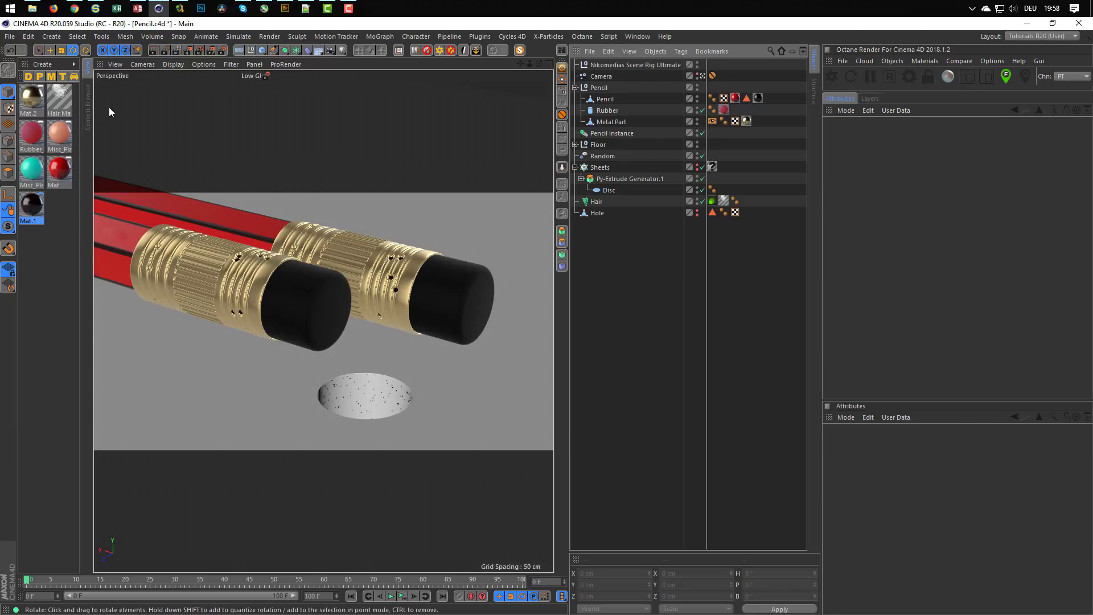
Step: Load the Paper_009 material from the Paper folder of the Nikomedia Textures preset library into the scene
key("shift+F8")
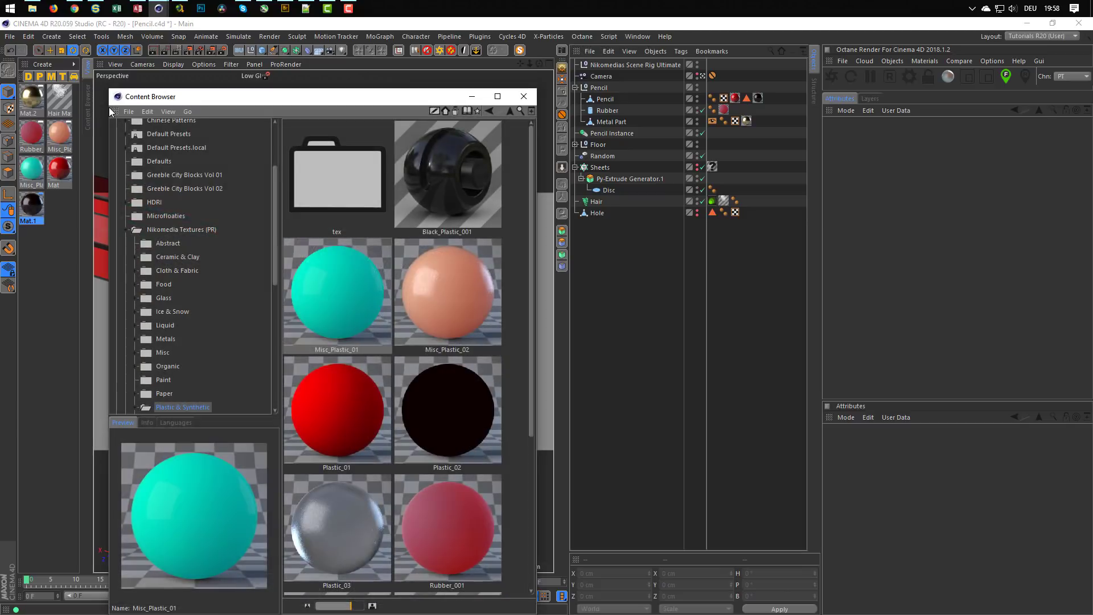
left_click(174, 393)
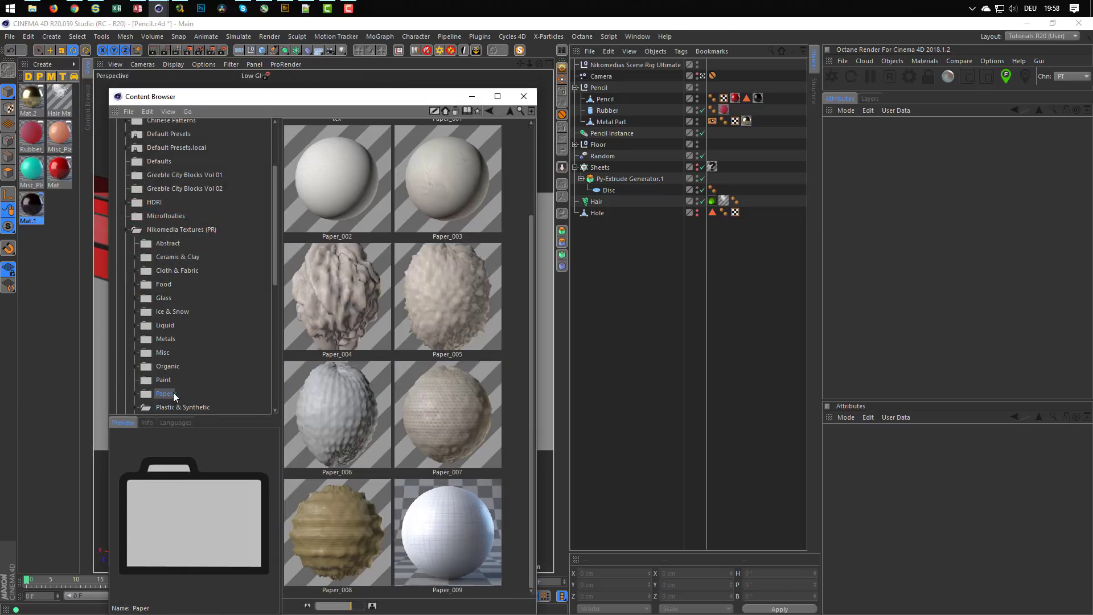
left_click(461, 529)
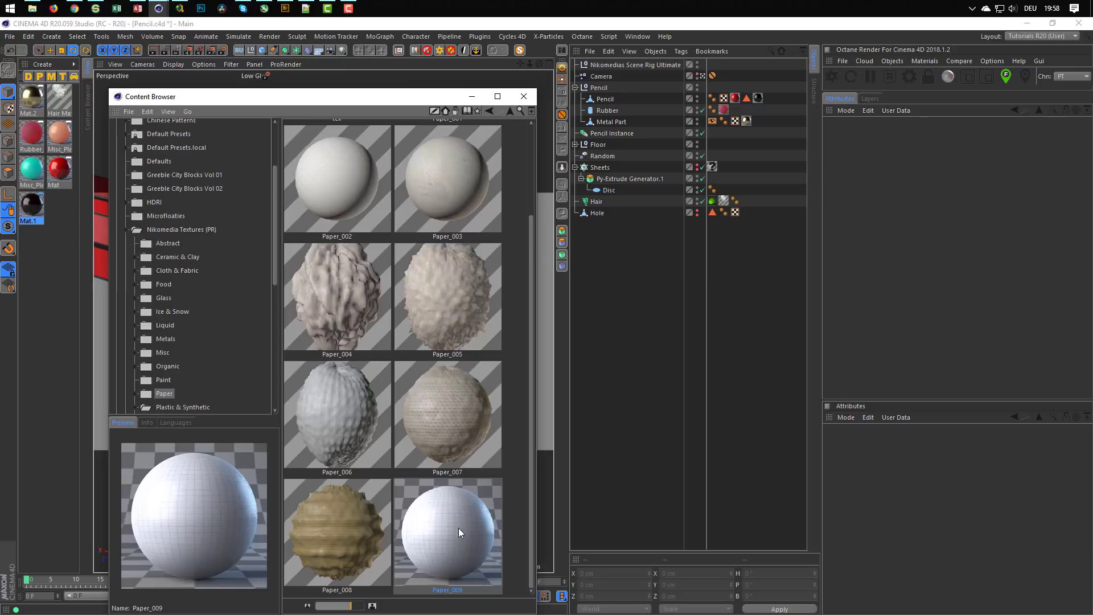
left_click_drag(442, 531, 69, 302)
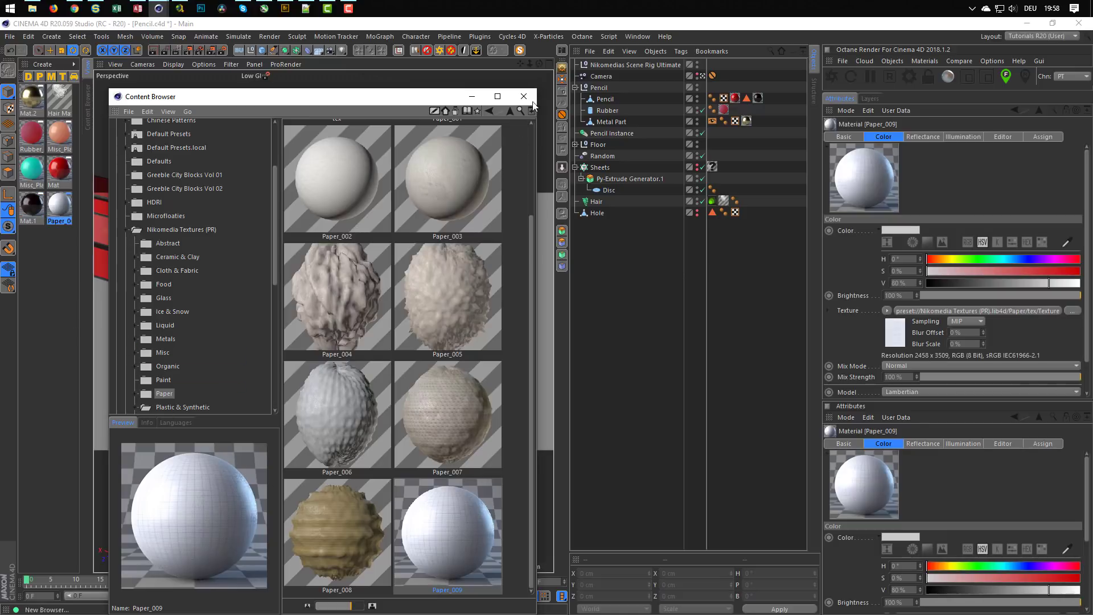
left_click(523, 97)
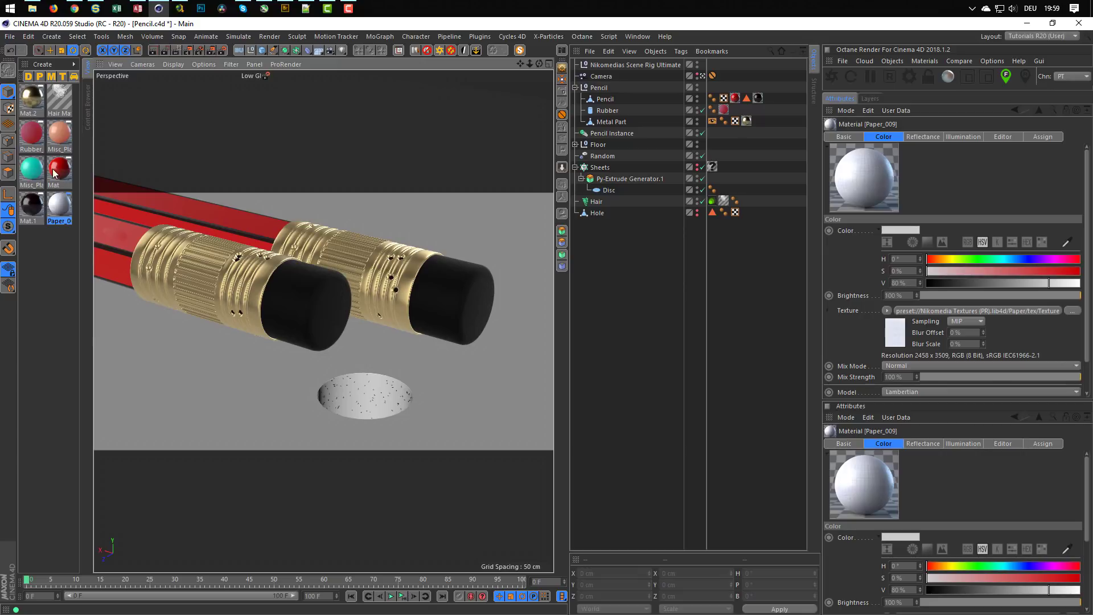
Step: Try Misc_Plastic_02 on the Rubber object and start an interactive render of the camera view
mouse_move(60, 131)
left_mouse_down()
mouse_move(639, 219)
mouse_move(774, 123)
mouse_move(724, 111)
left_mouse_up()
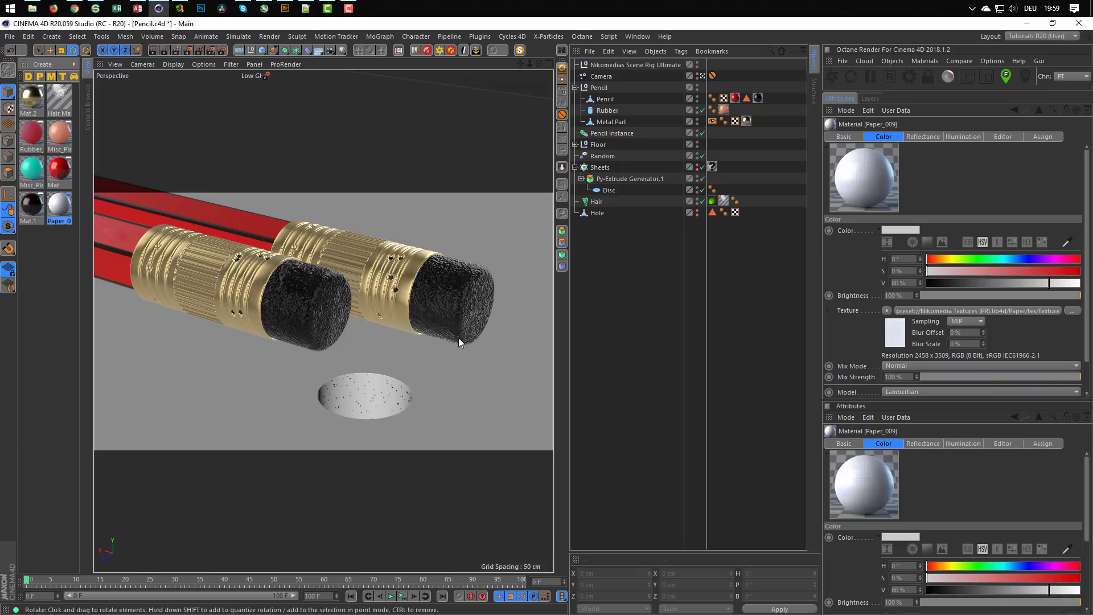
left_click(176, 51)
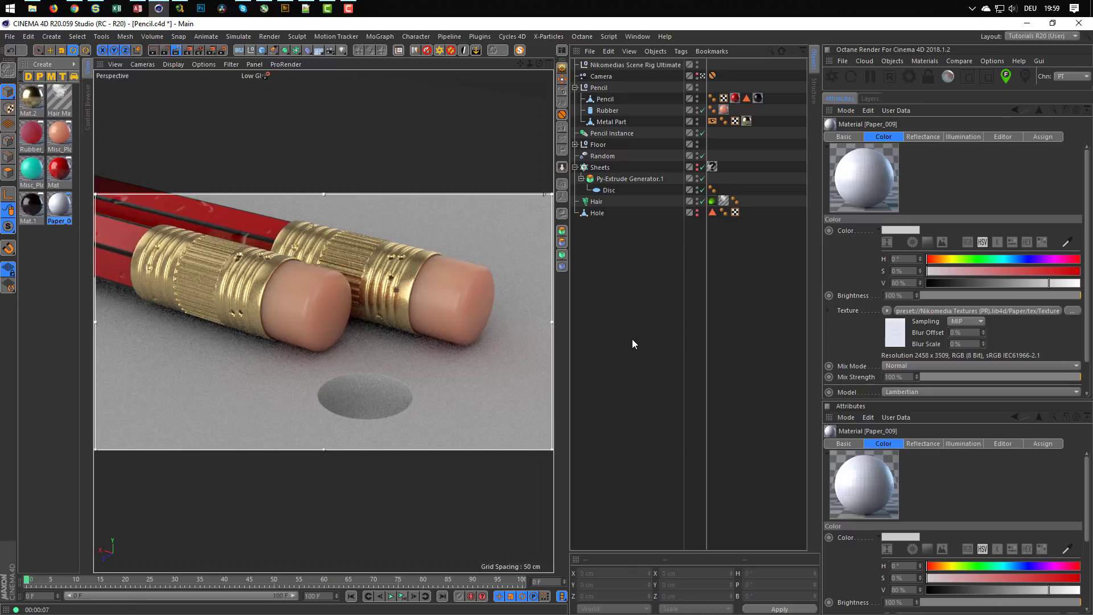
Step: In Misc_Plastic_02's luminance Subsurface Scattering shader, try yellow, violet and pink colors, and set the hue to 19°
double_click(57, 131)
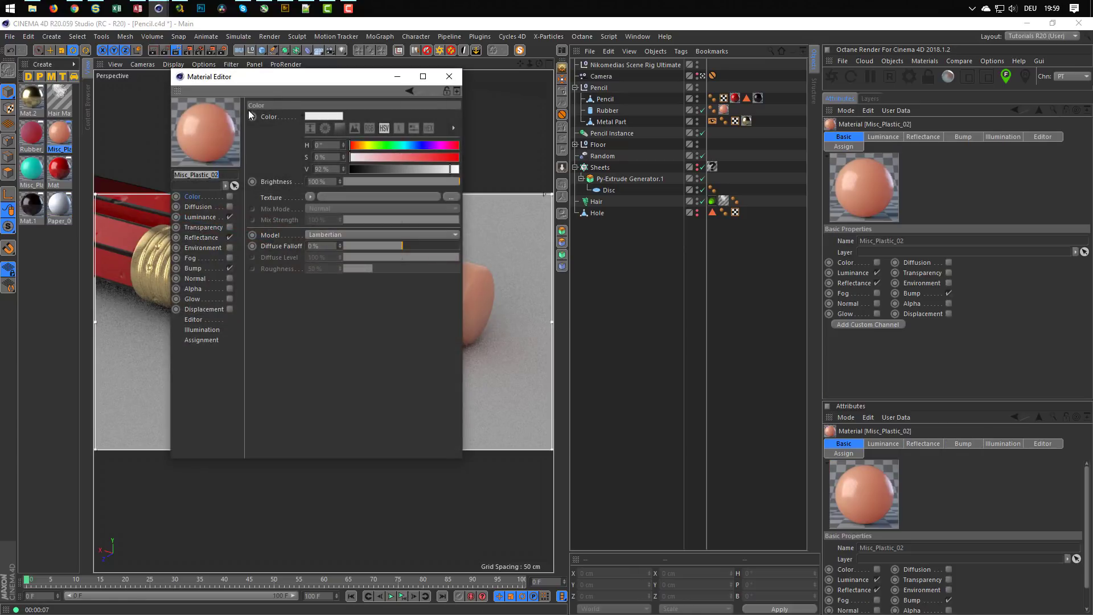
left_click_drag(297, 75, 706, 201)
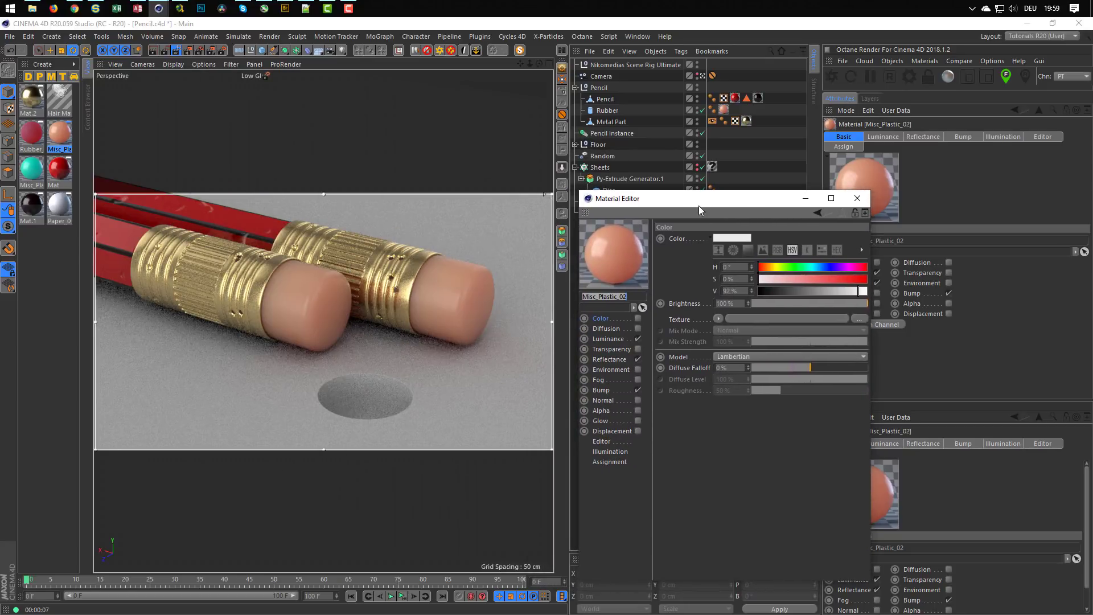
left_click(606, 338)
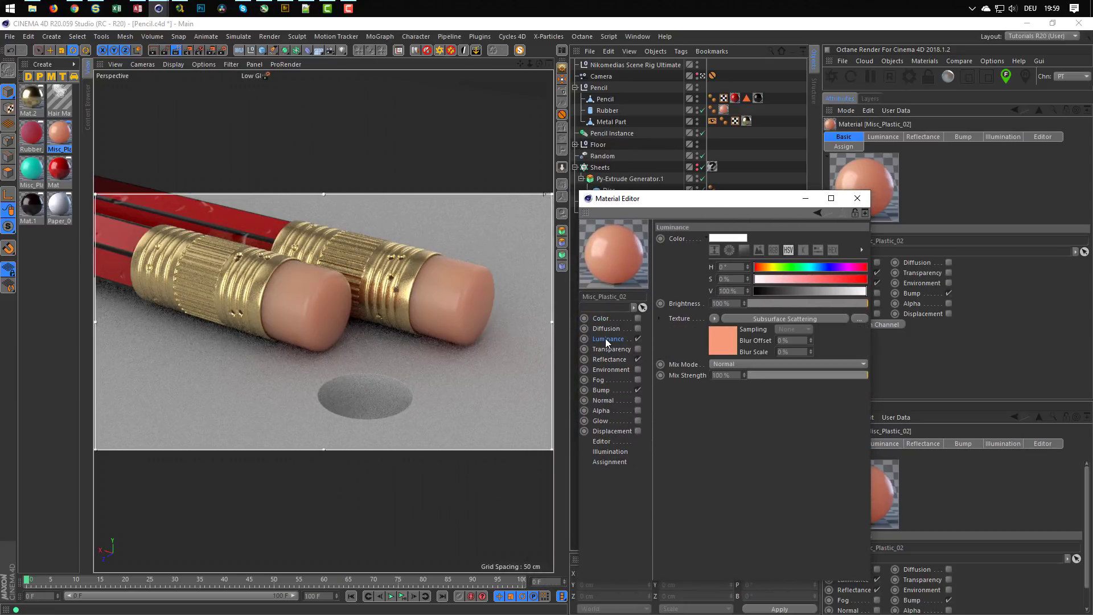
left_click(720, 337)
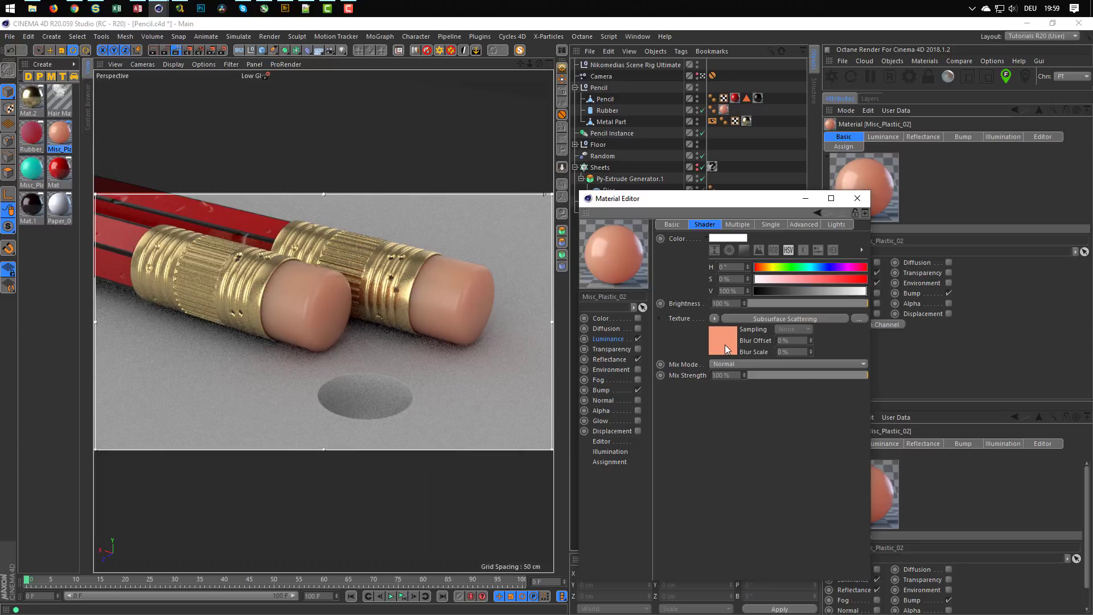
left_click(726, 344)
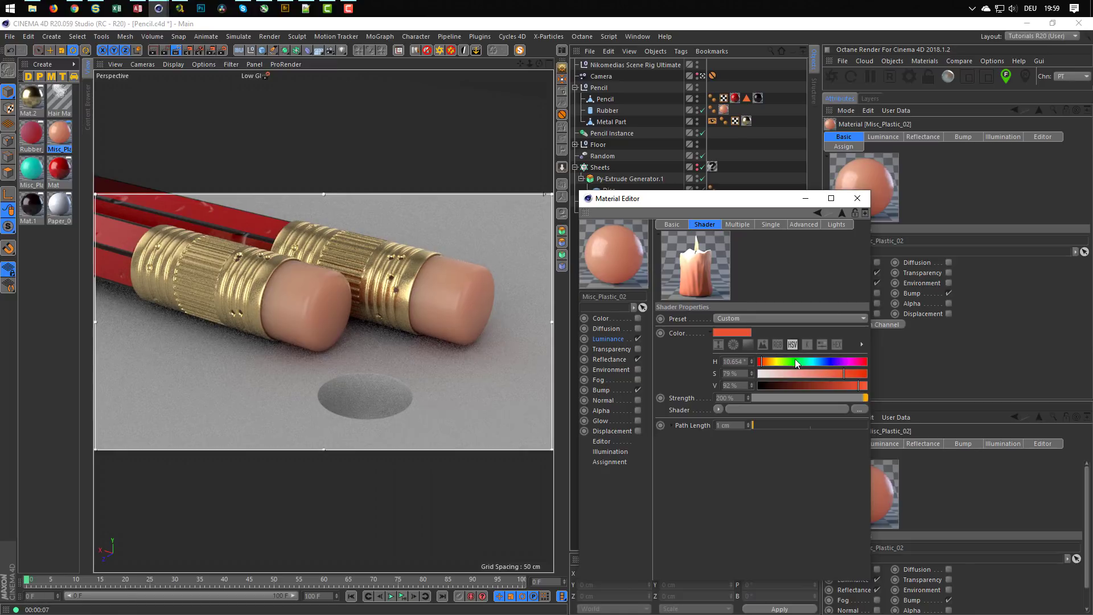
left_click(773, 363)
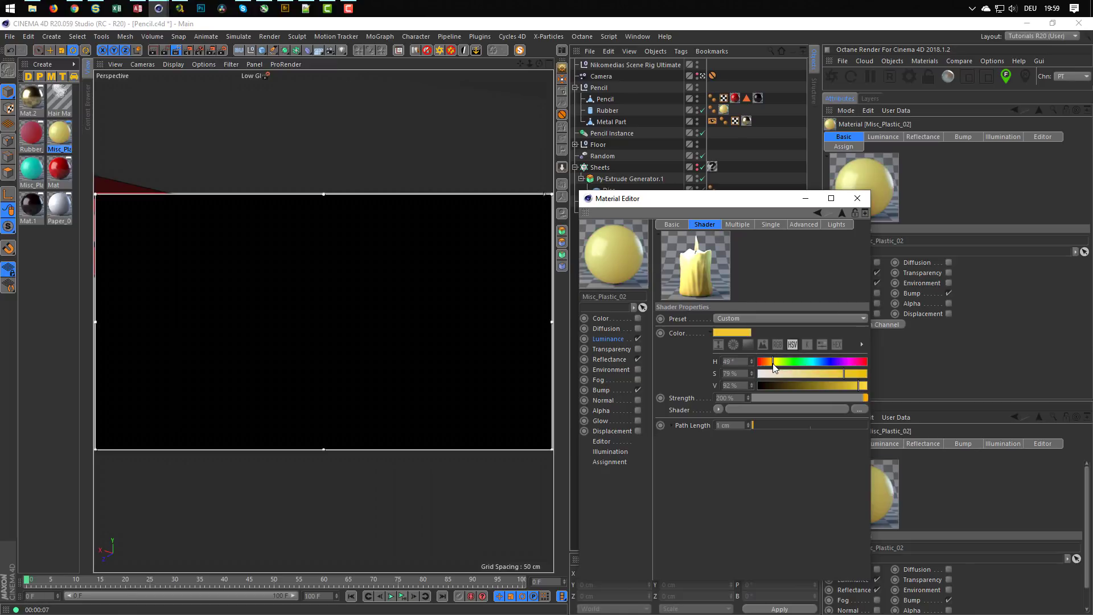
left_click(843, 361)
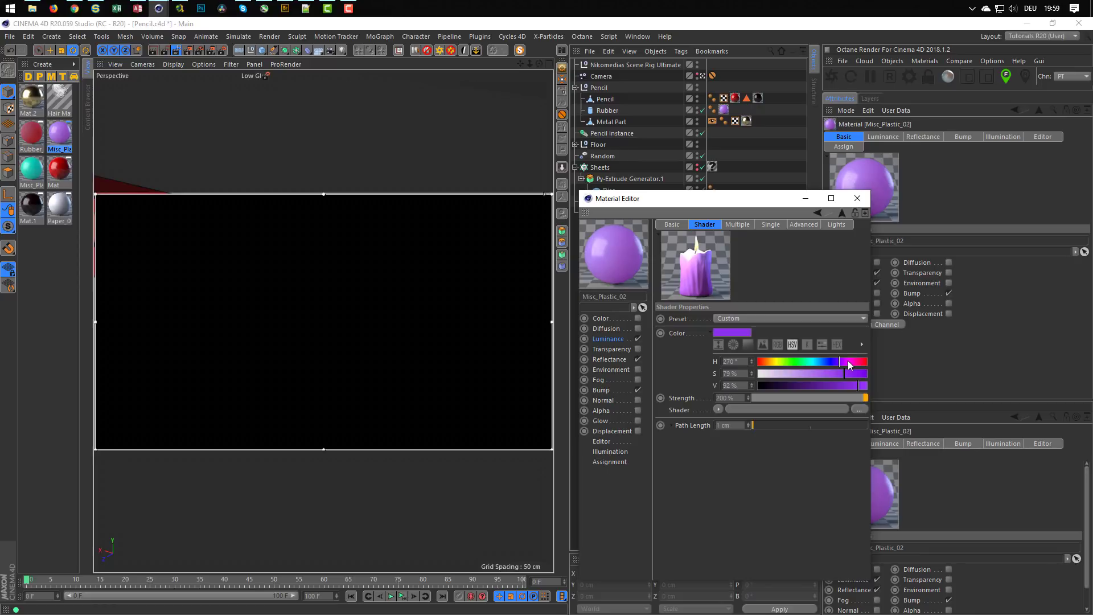
left_click(851, 361)
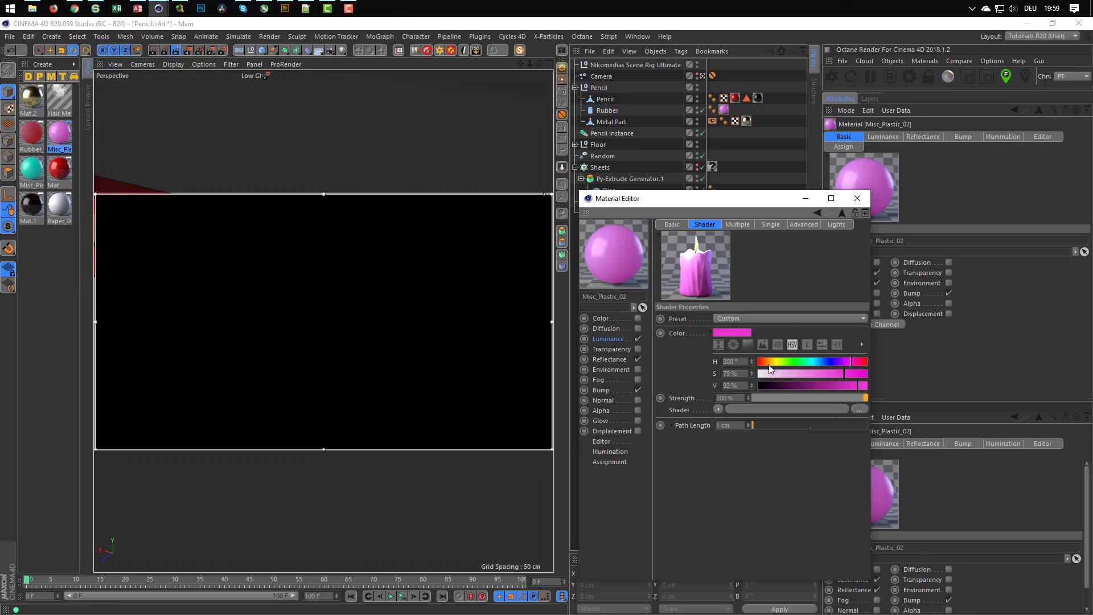
left_click(763, 362)
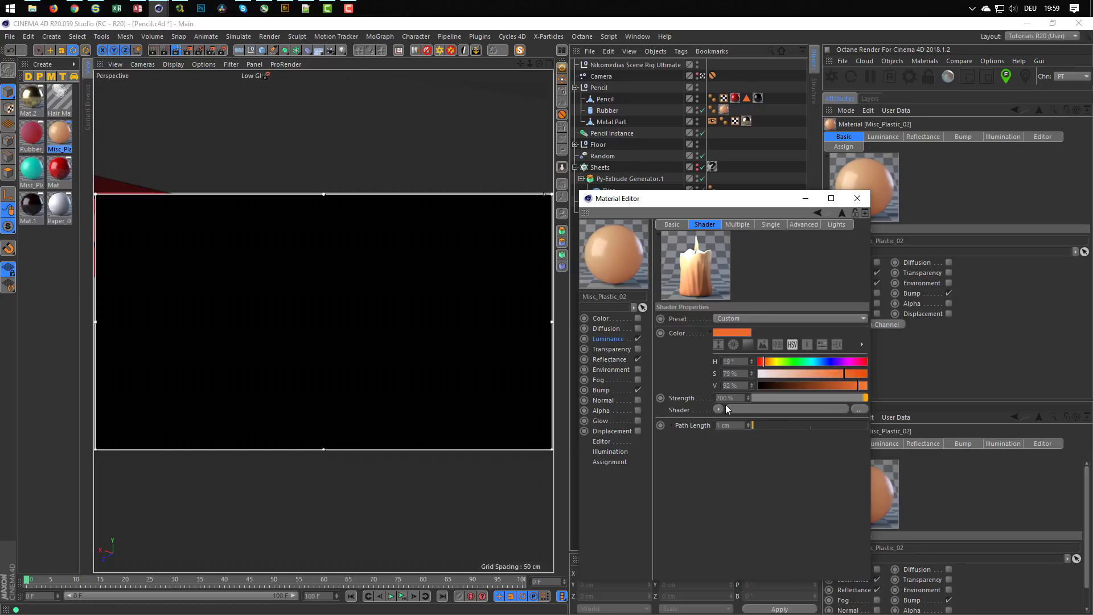
Step: Reveal the shader's per-channel path lengths and set Green to 251% and Blue to 255%
left_click(671, 425)
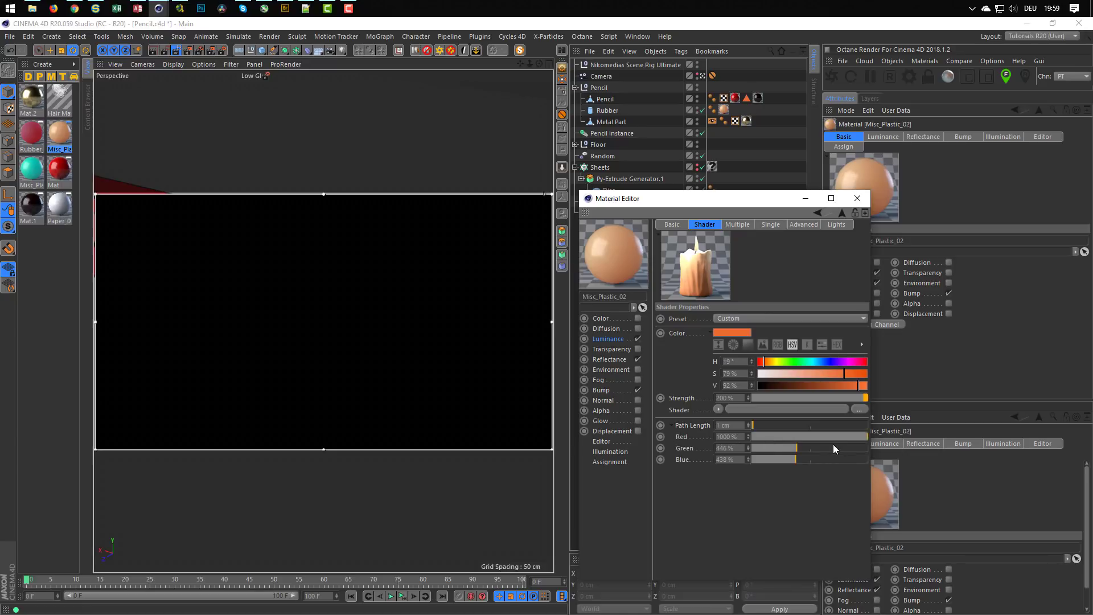
left_click_drag(790, 445, 771, 446)
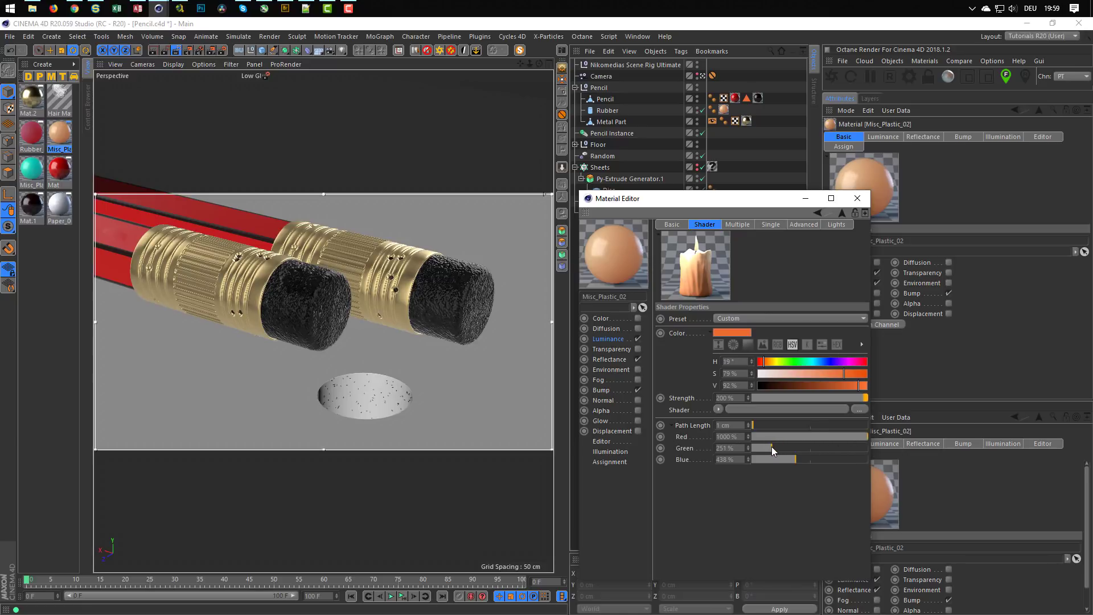
left_click(772, 460)
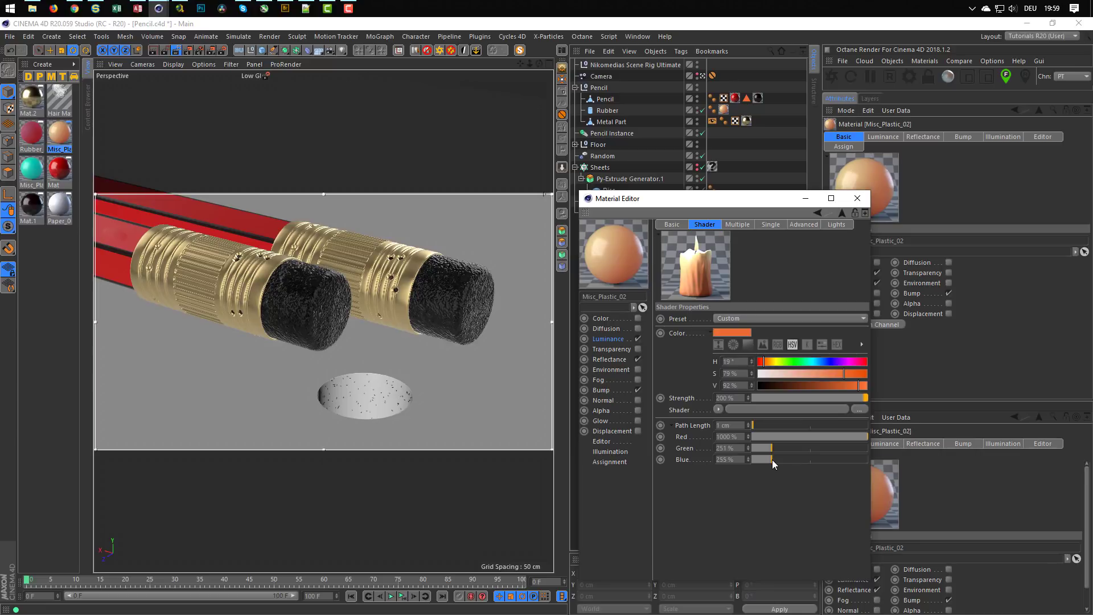
Step: Try a pink subsurface color, and set the hue to 0° and V to 48% for a darker red
left_click(848, 361)
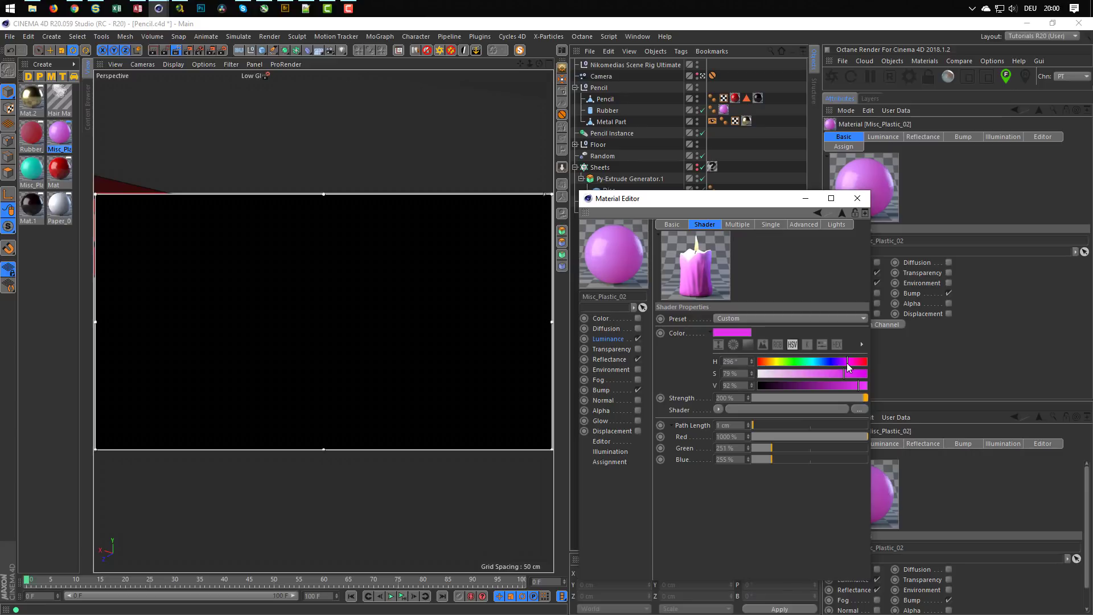
left_click_drag(848, 361, 749, 374)
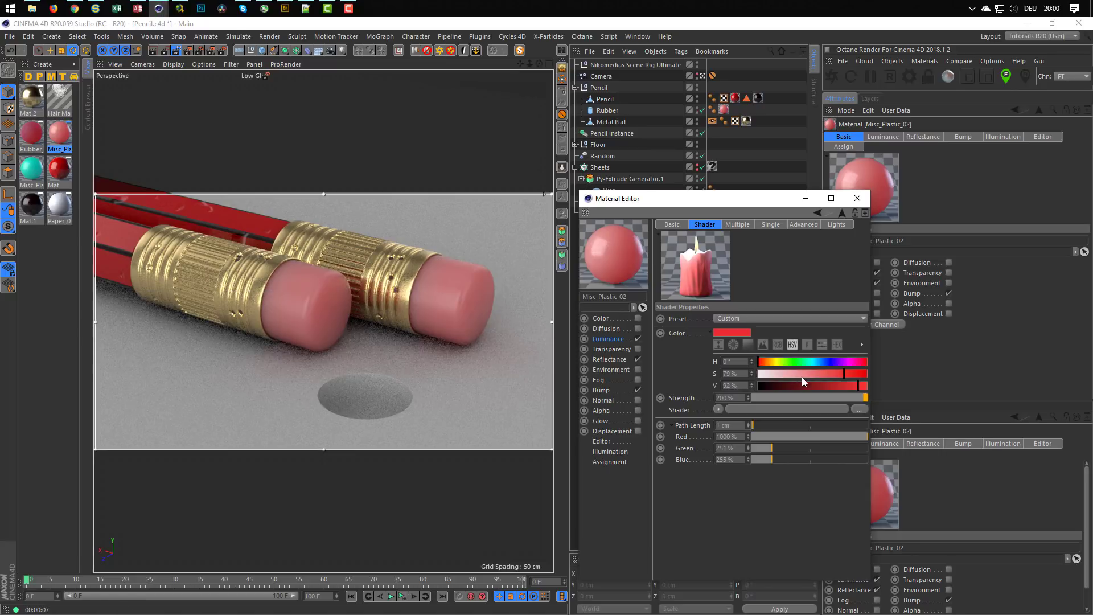
left_click_drag(842, 384, 811, 387)
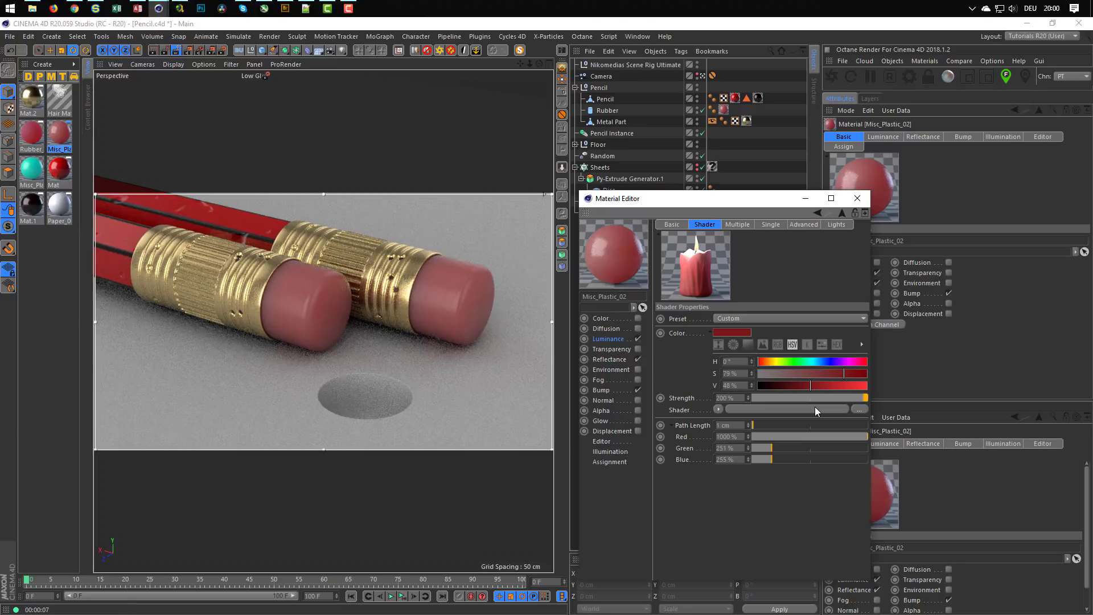
Step: Try the turquoise Misc_Plastic_01 on the Rubber object, and reassign Rubber_001 to it
left_click_drag(31, 166, 723, 110)
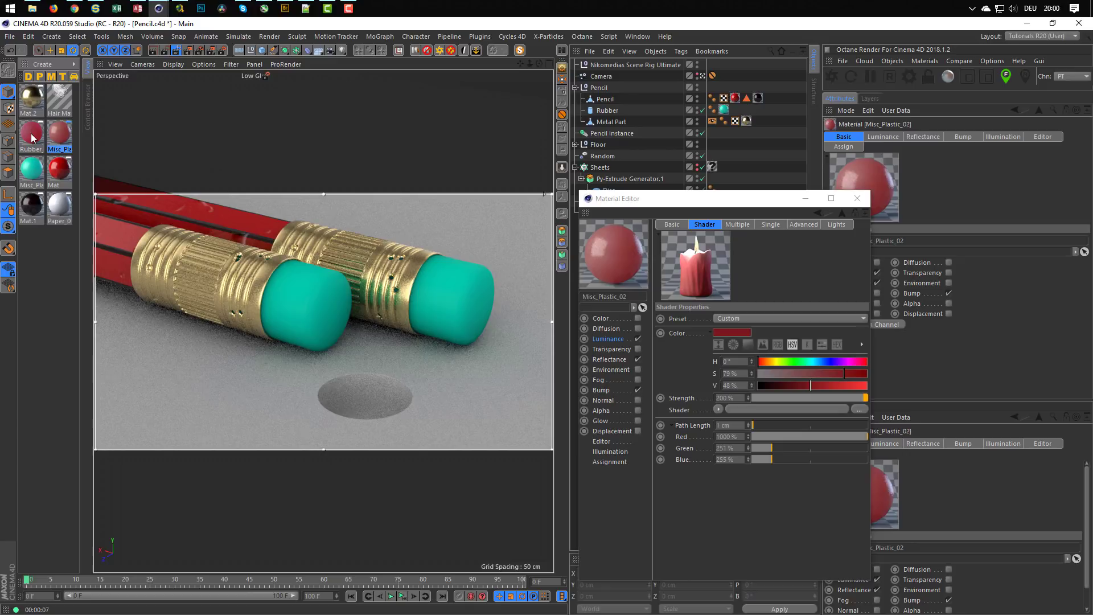
left_click_drag(31, 133, 724, 110)
left_click(857, 198)
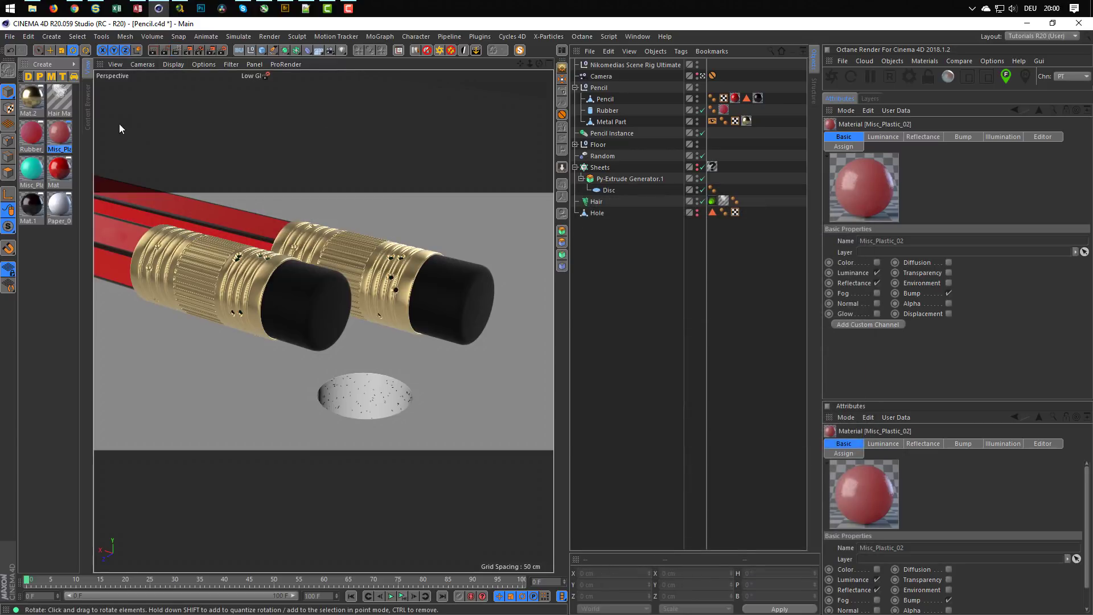
Step: Assign the Paper_009 material to the empty texture tag of the floor's Py-Extrude Generator
key("shift+F8")
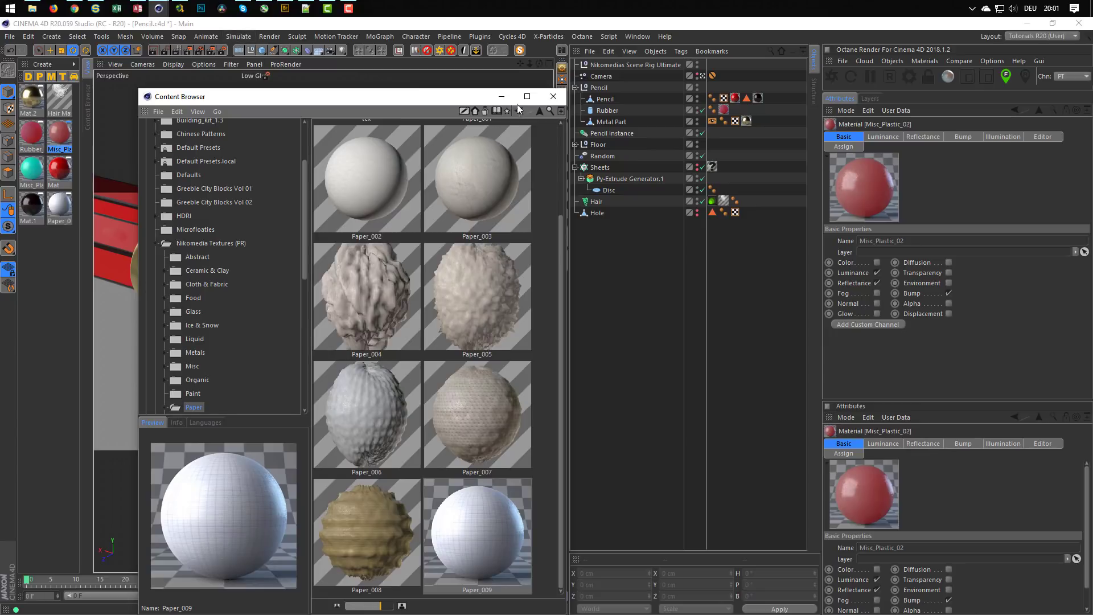
left_click(551, 98)
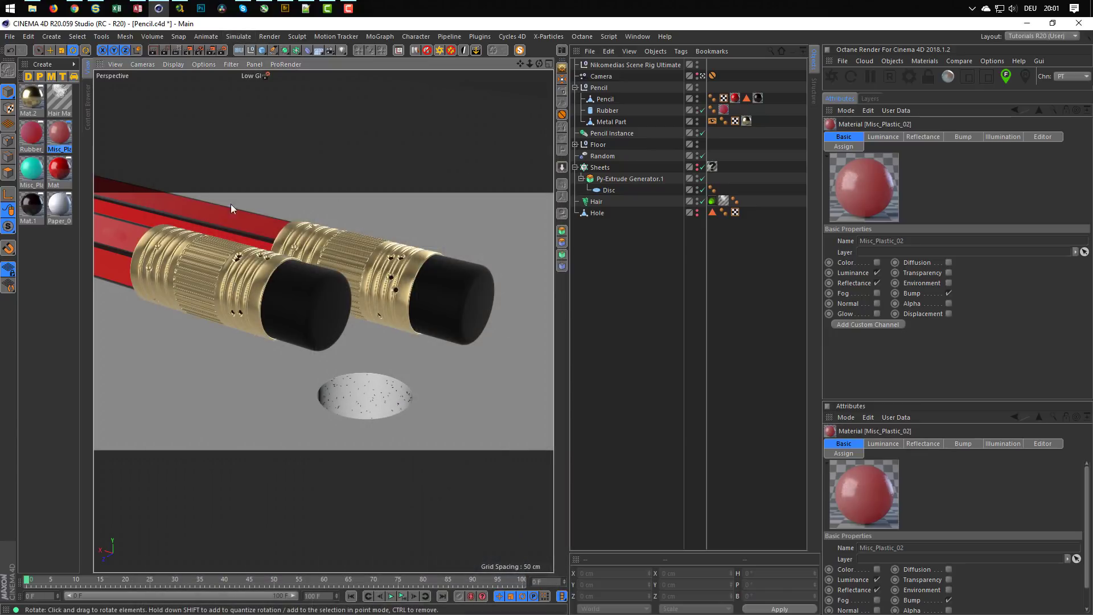
left_click(57, 208)
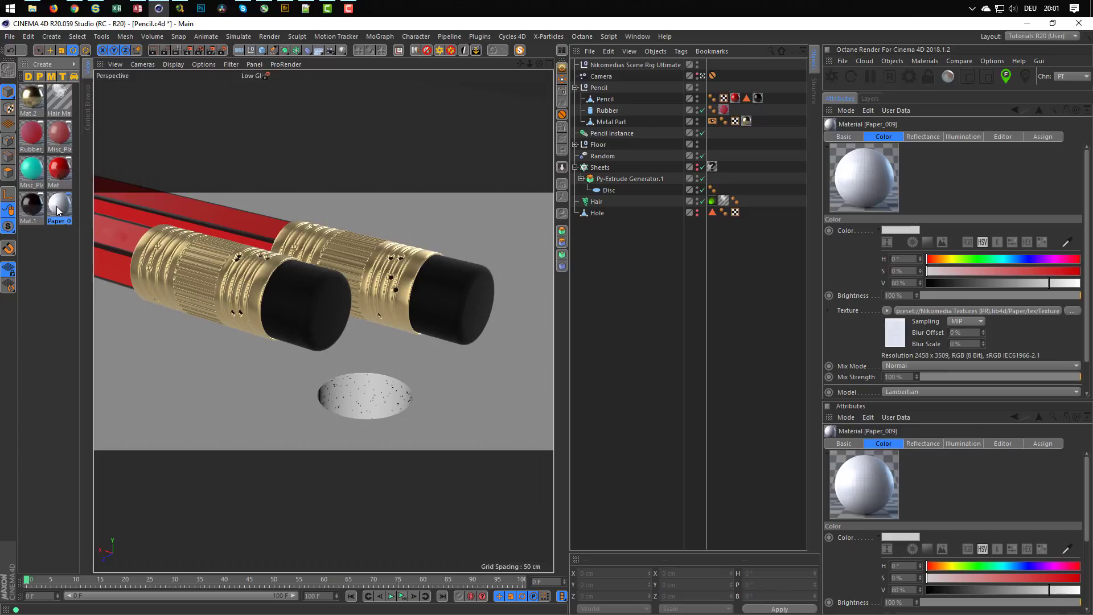
left_click(574, 145)
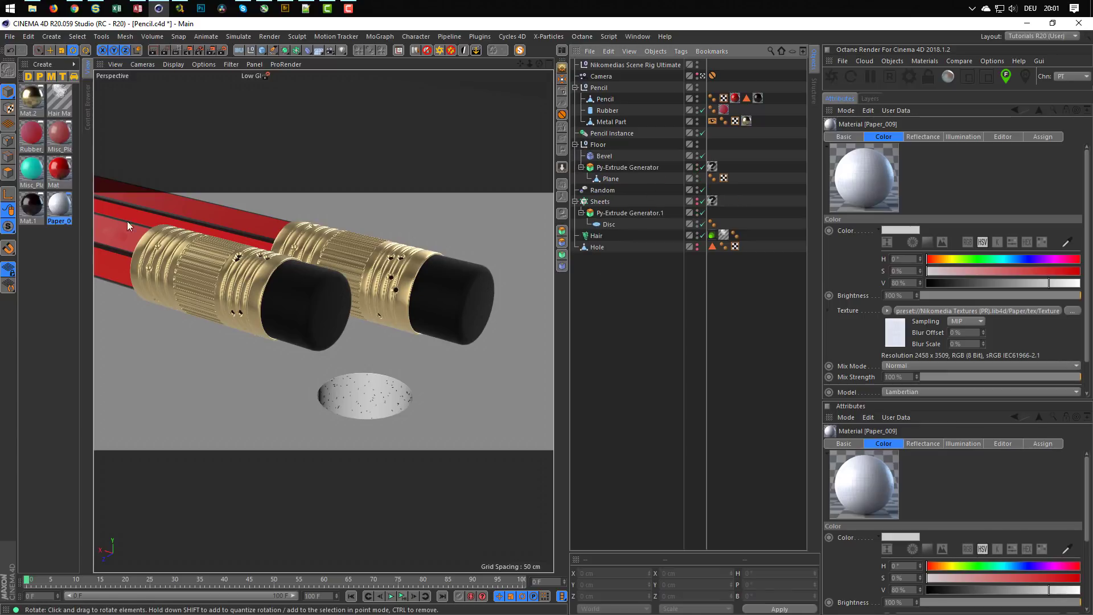
left_click_drag(517, 327, 56, 216)
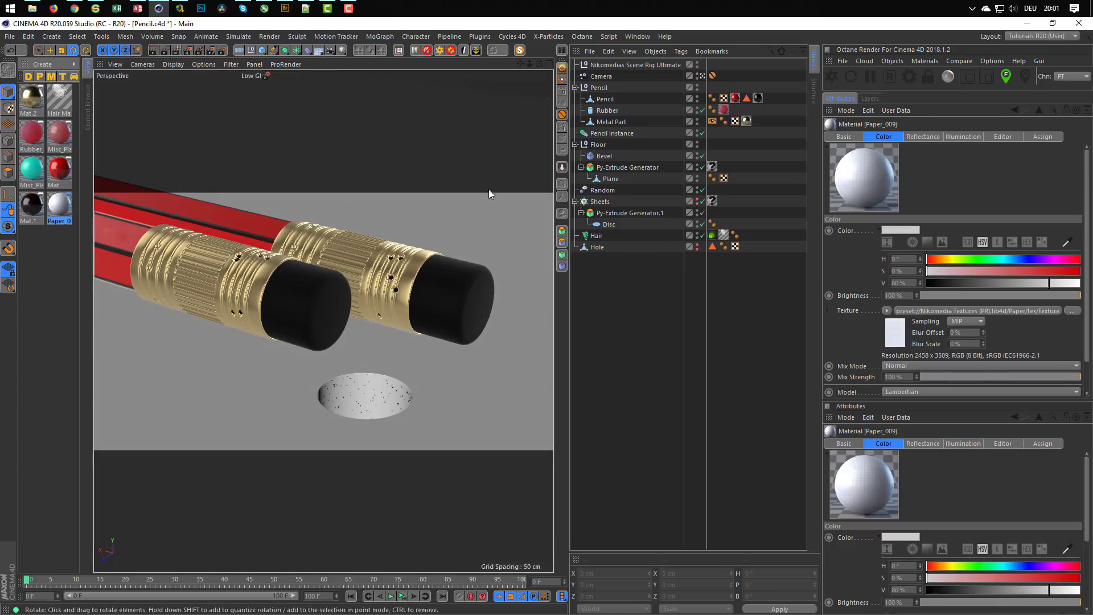
left_click(712, 166)
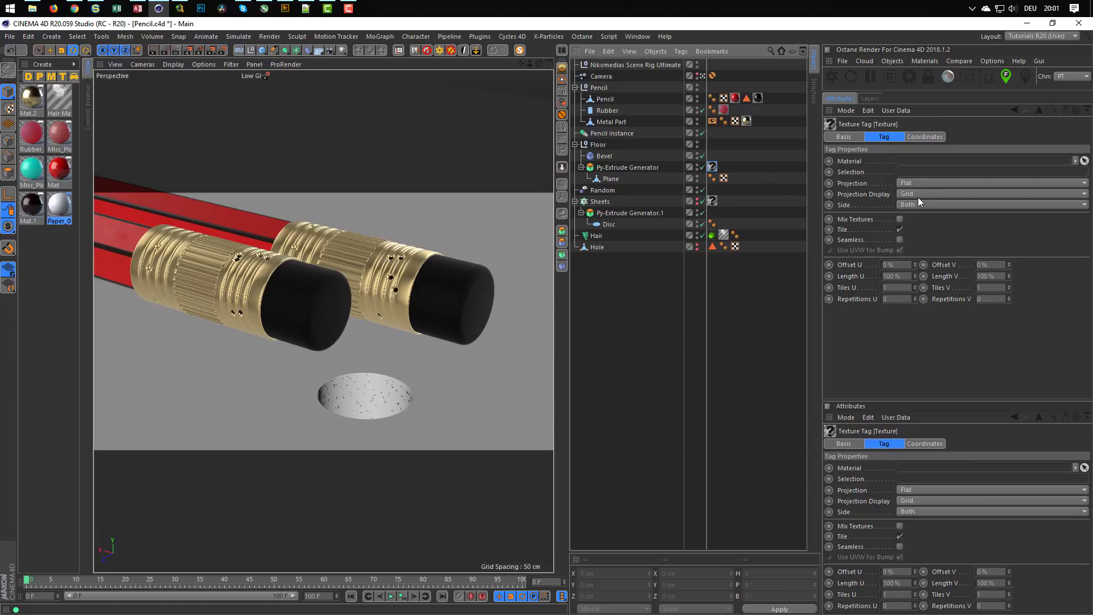
left_click_drag(53, 214, 712, 167)
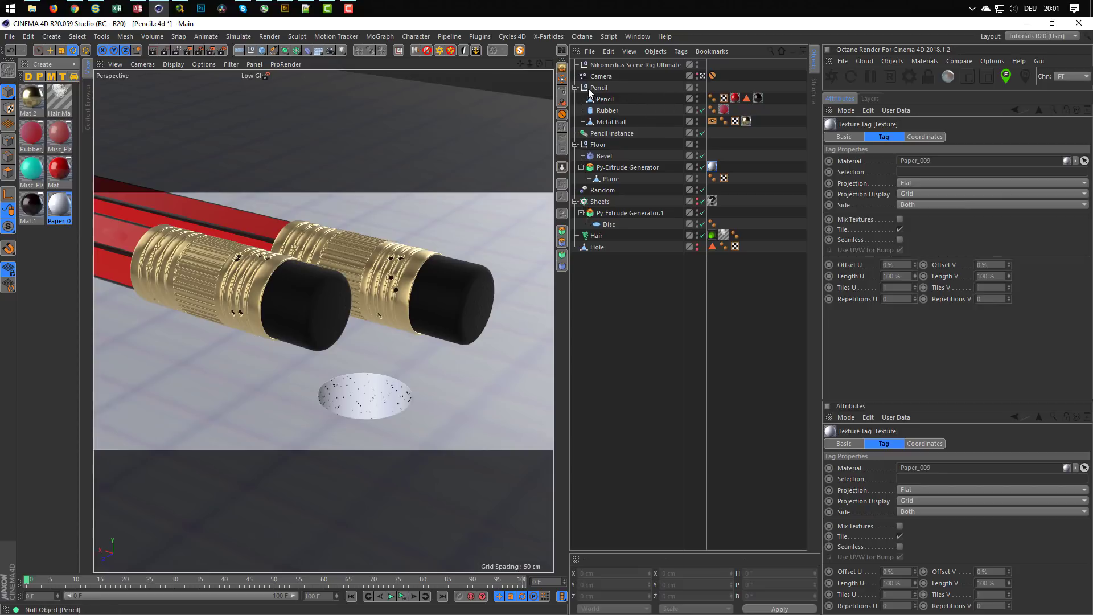
Step: Hide the Pencil group in the viewport and preview the paper floor with the interactive render region
left_click(574, 87)
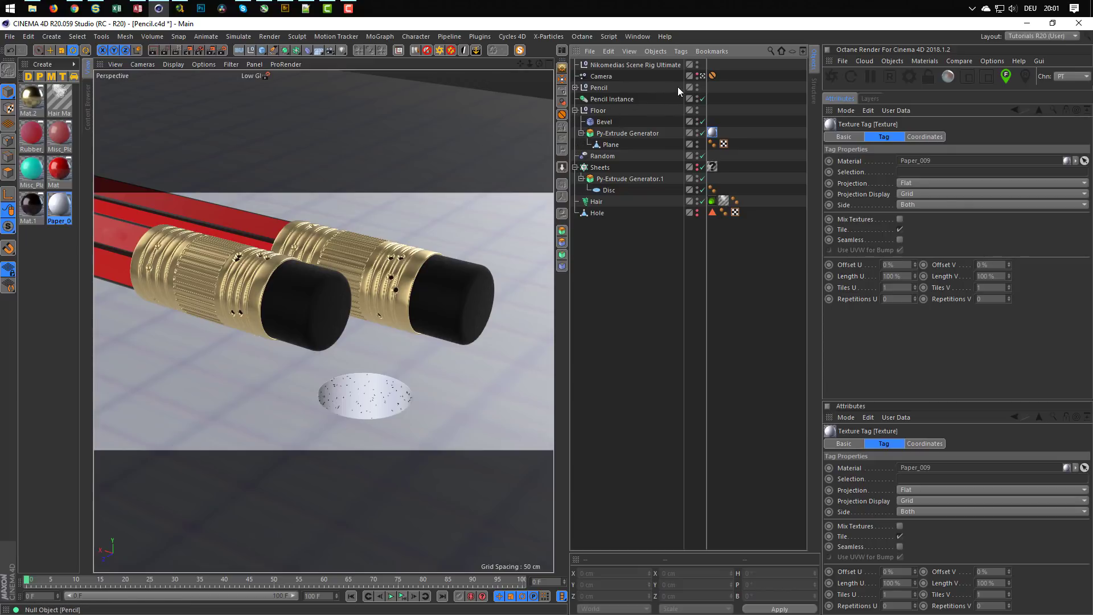
left_click(698, 85)
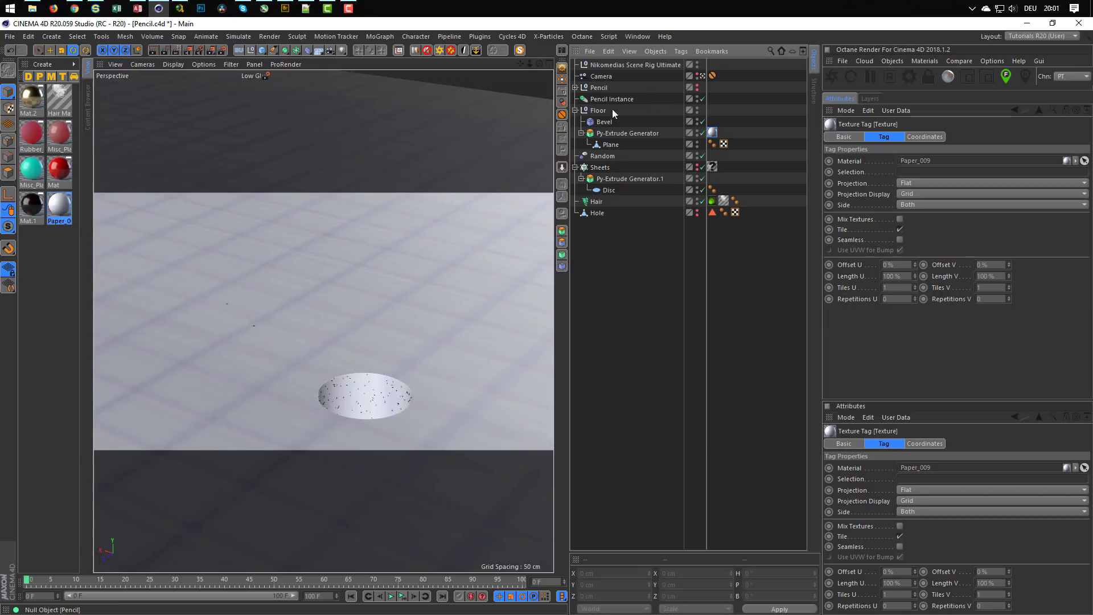
left_click(174, 51)
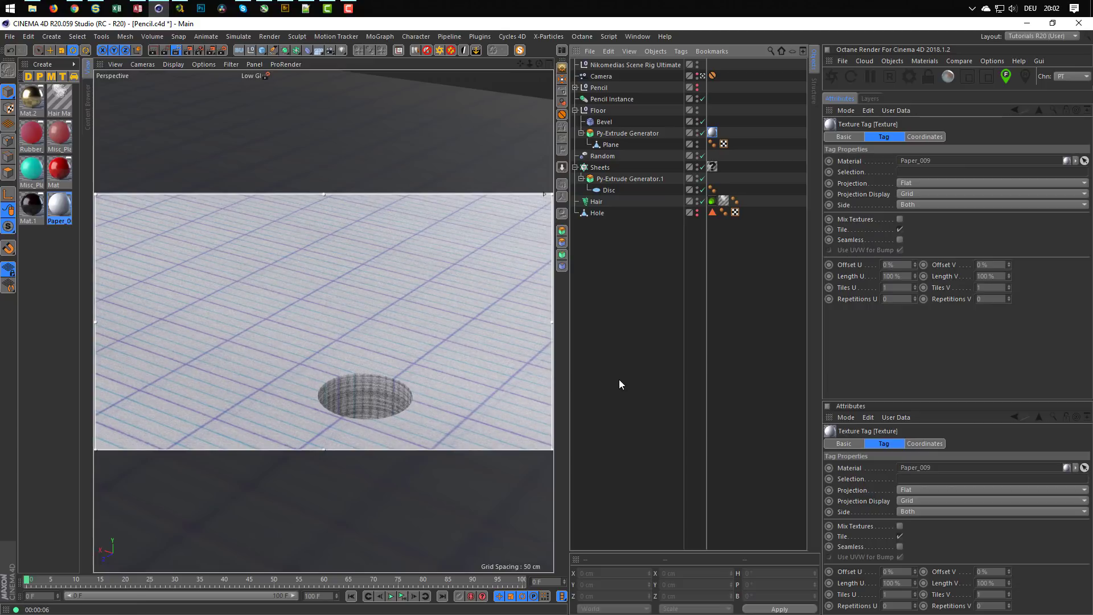
Step: Create a new material with 23% roughness on its glossy reflectance layer and assign it to the Sheets cloner's texture tag
double_click(39, 272)
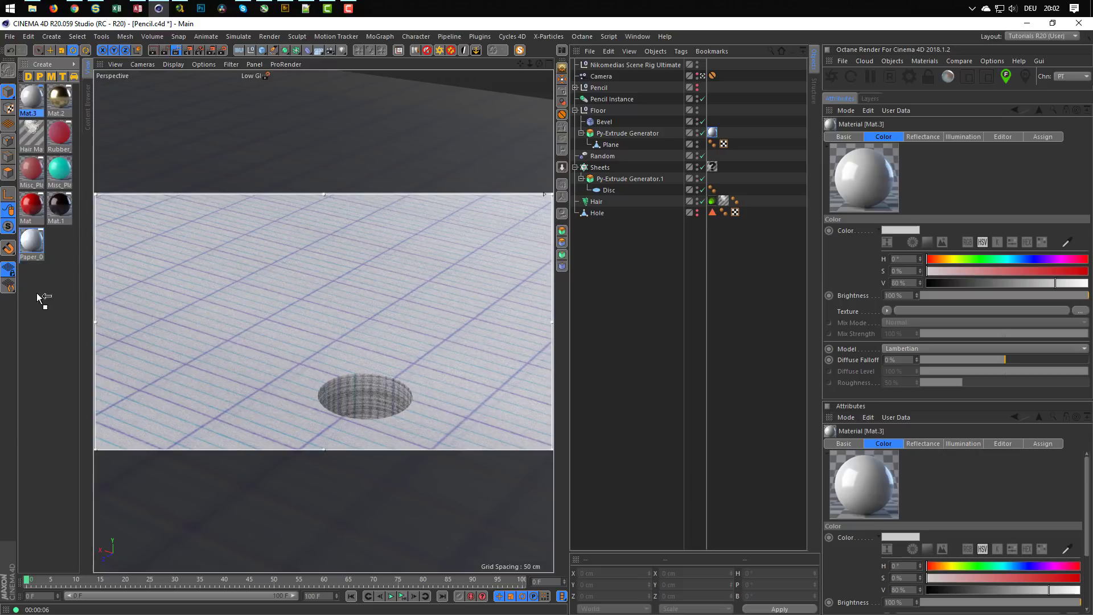
double_click(34, 244)
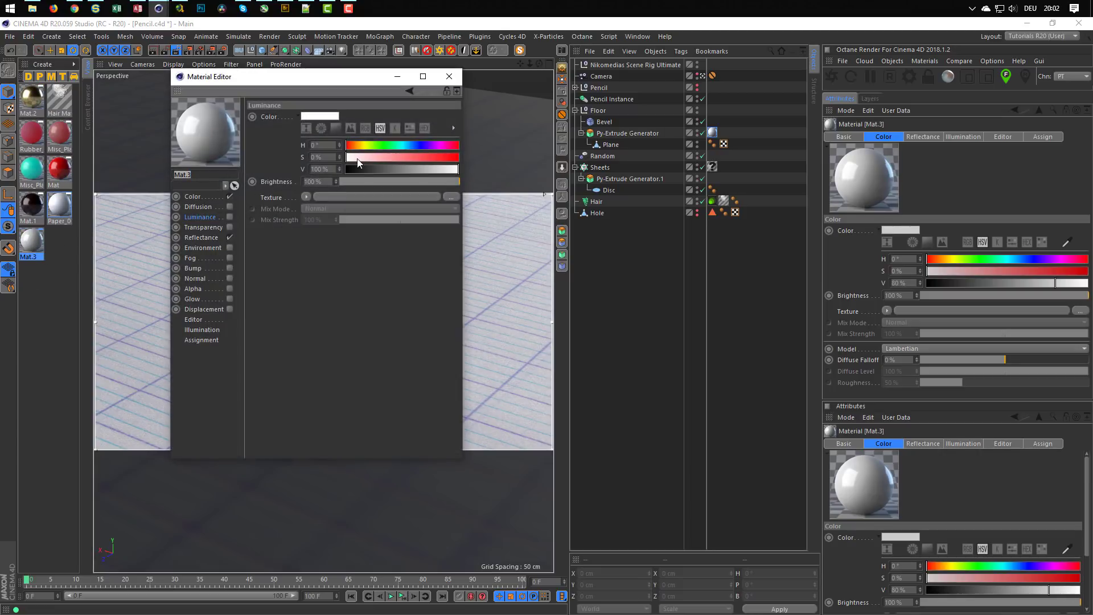
left_click_drag(357, 168, 462, 173)
left_click(202, 238)
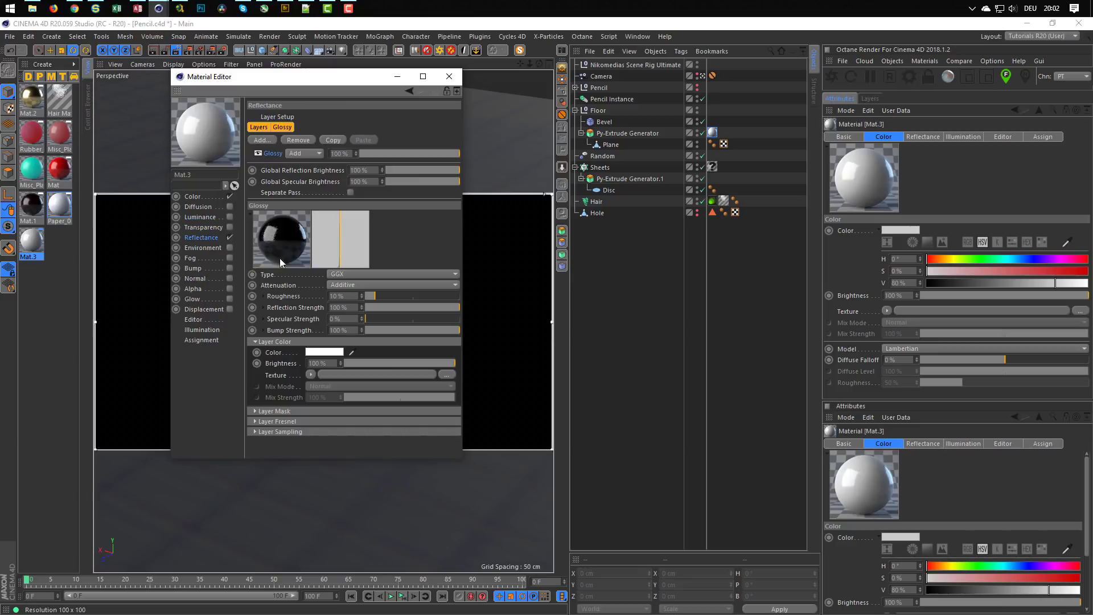
left_click_drag(375, 296, 388, 292)
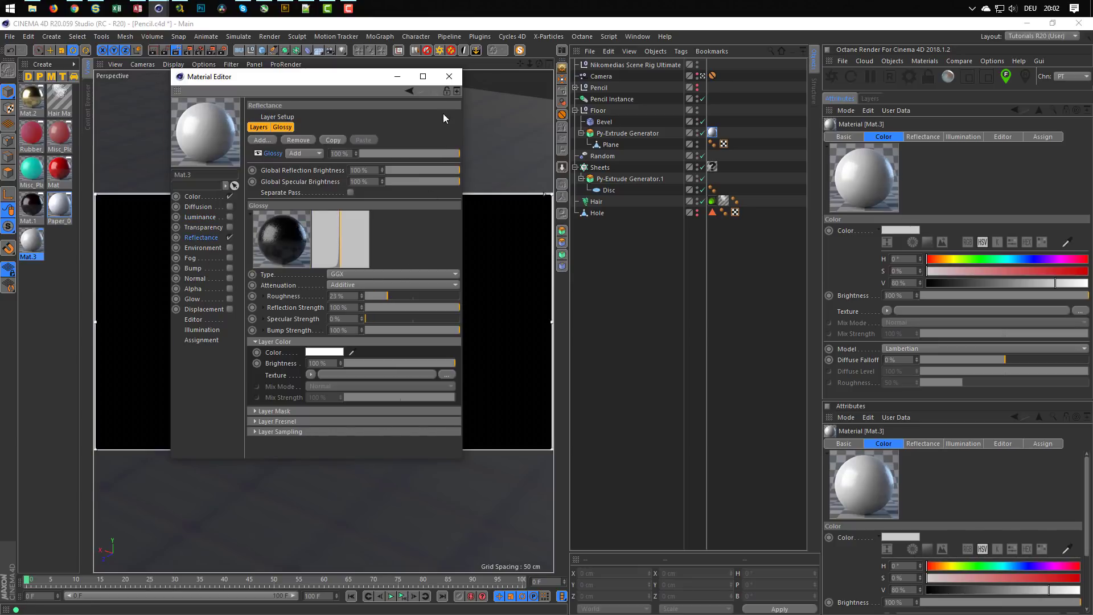
left_click(447, 77)
left_click_drag(35, 249, 713, 167)
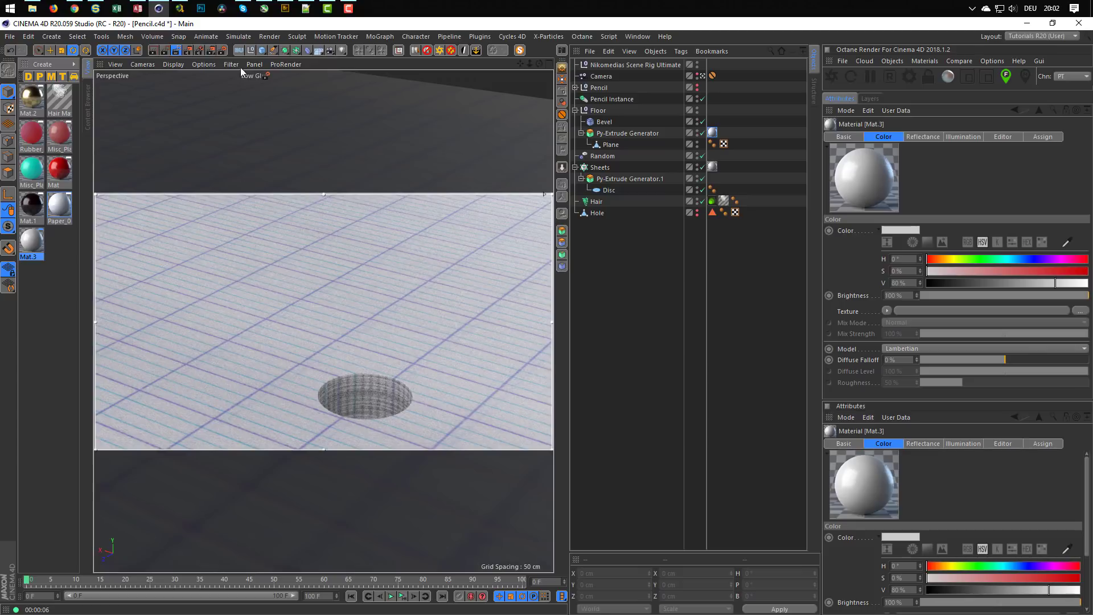
Step: Add the Hair Render effect to the Low GI render setting and restart the interactive render region
left_click(223, 50)
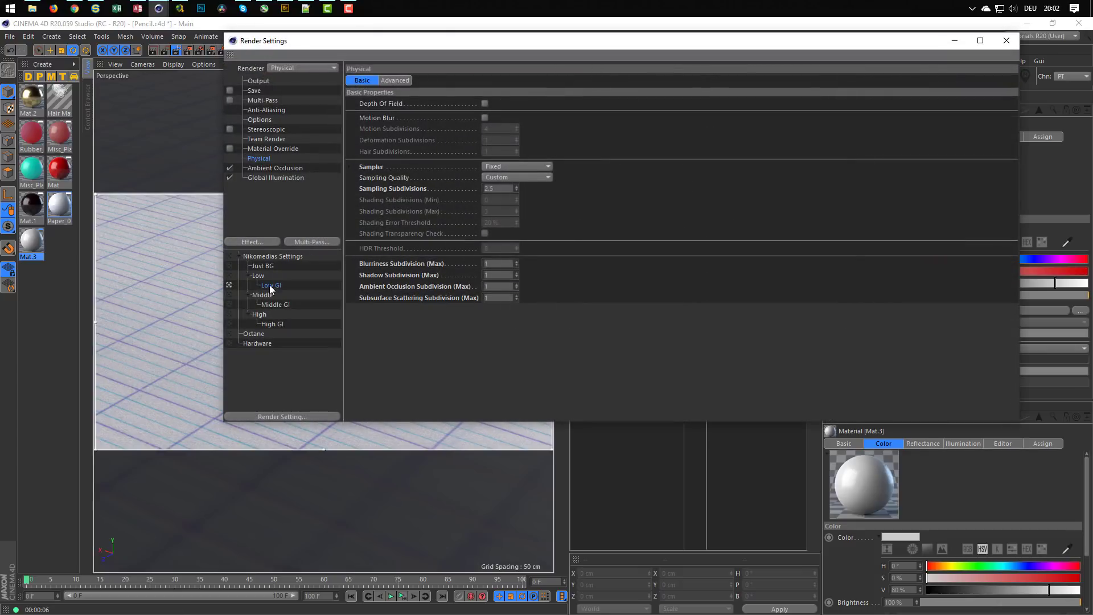
left_click(253, 242)
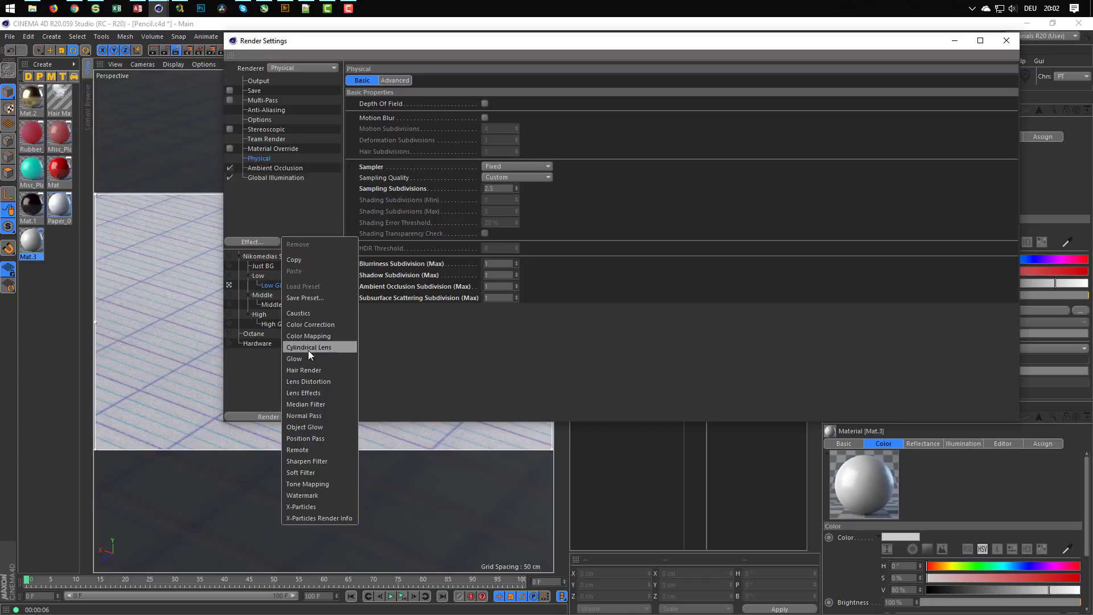
left_click(305, 370)
left_click(1006, 41)
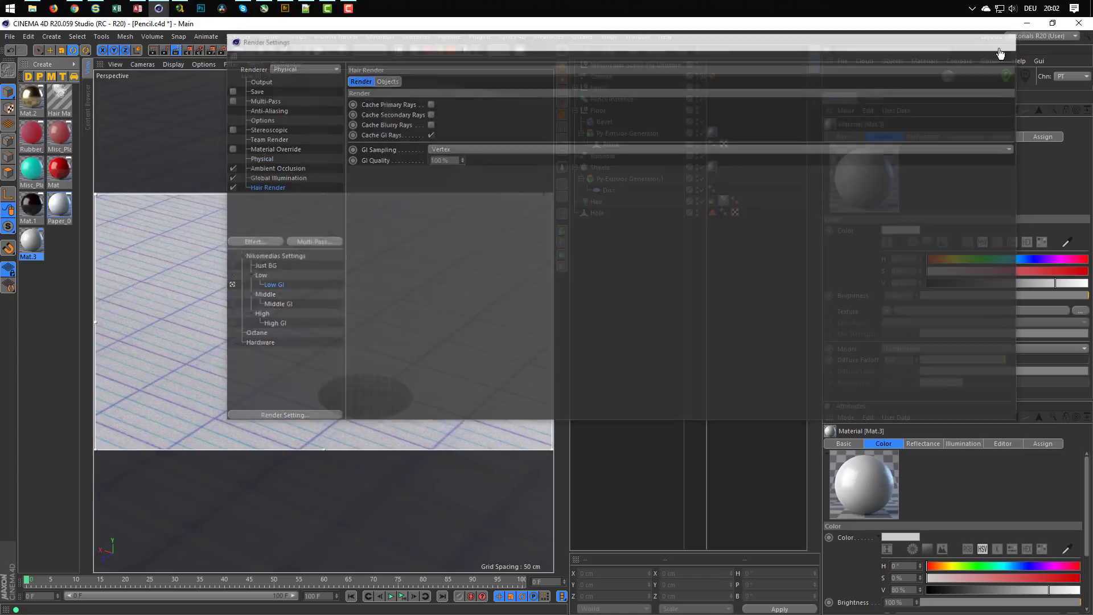
left_click(177, 52)
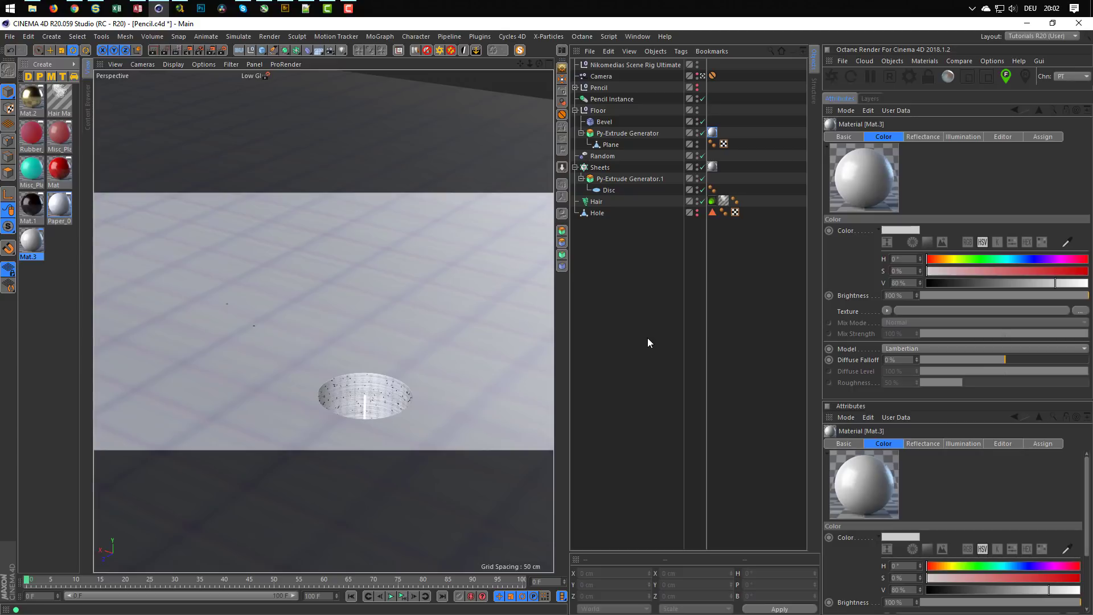
left_click(177, 50)
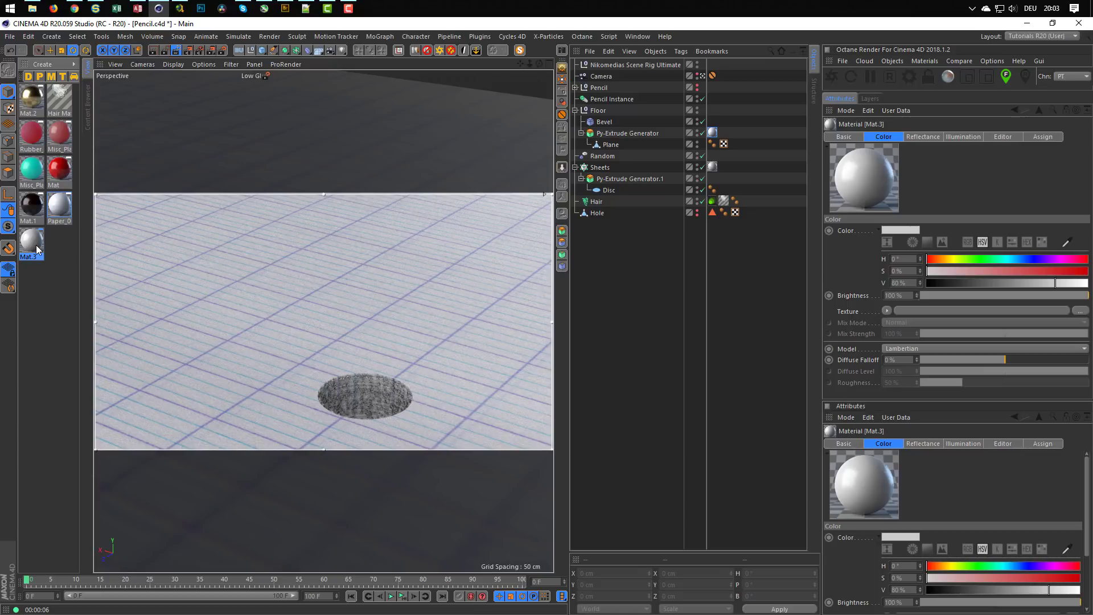
Step: Disable Ambient Occlusion in the Low GI render setting, with the settings window shrunk and moved clear of the preview
left_click(223, 50)
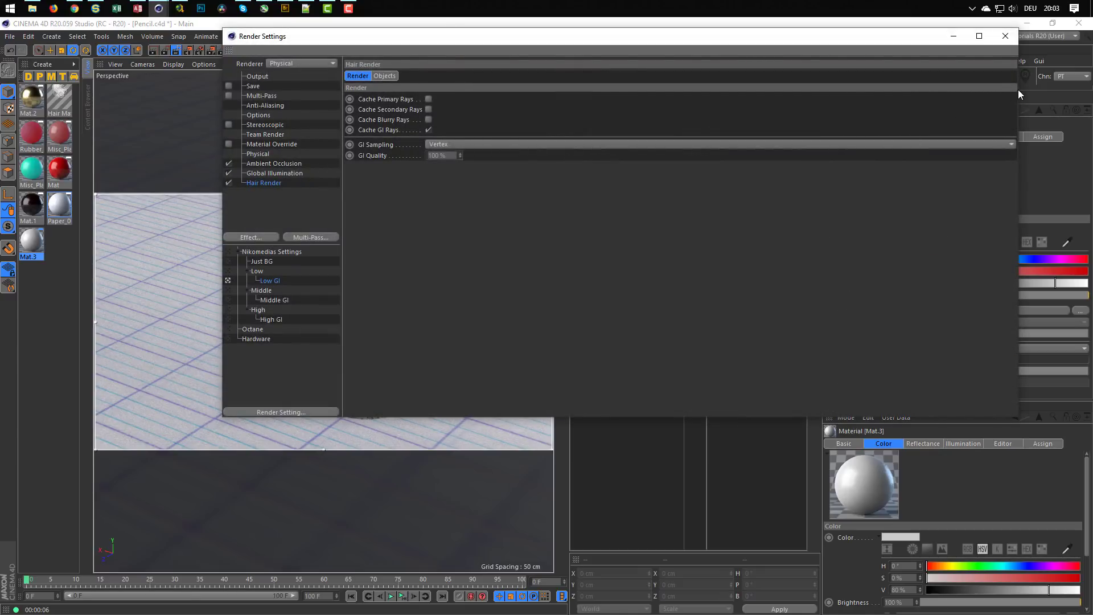
left_click_drag(1018, 90, 696, 91)
left_click_drag(555, 37, 812, 80)
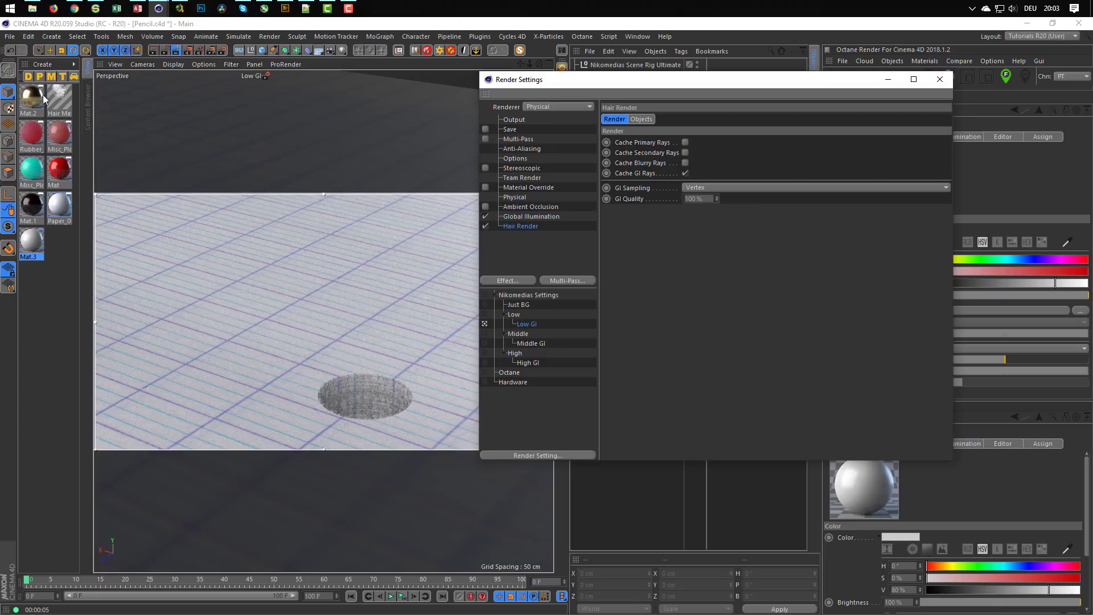
Step: Set the Hair Mat color's V to 100% for pure white, and close the material and render settings windows
left_click(62, 95)
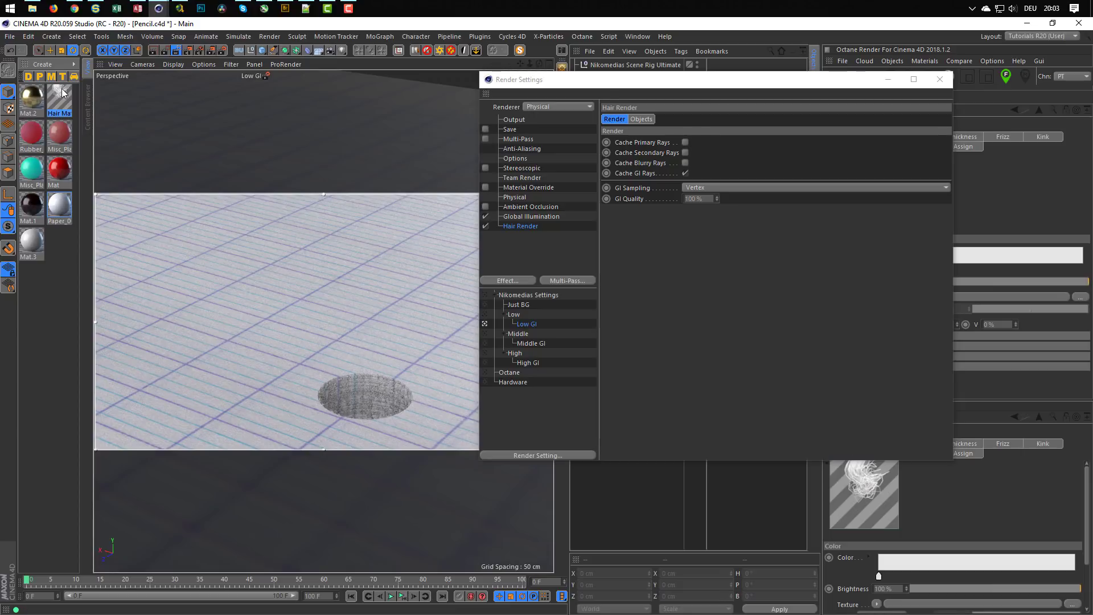
double_click(63, 93)
left_click_drag(350, 80, 762, 148)
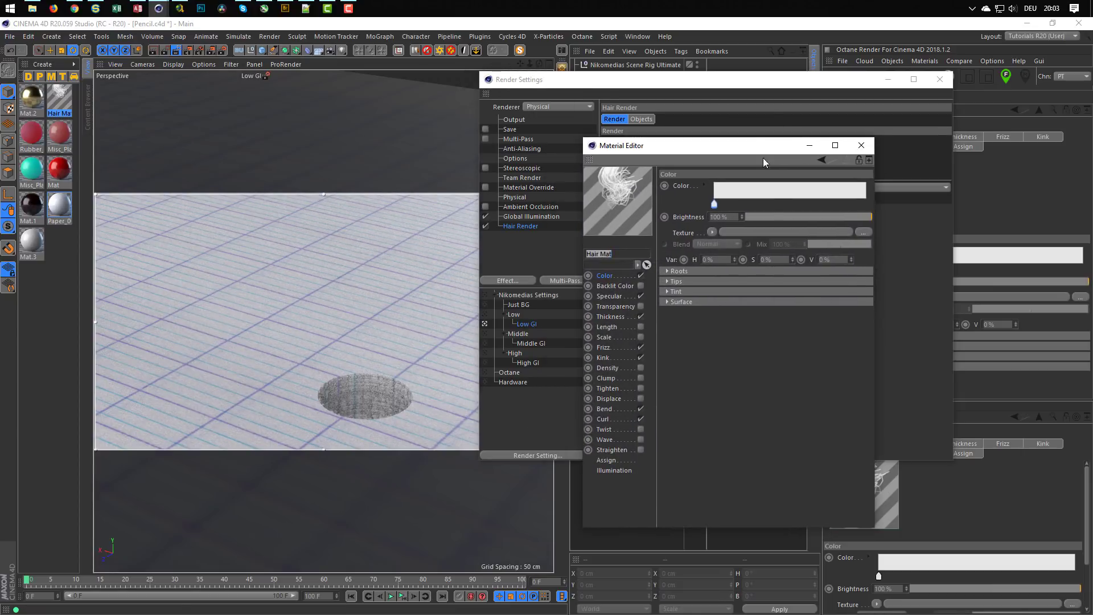
left_click(706, 186)
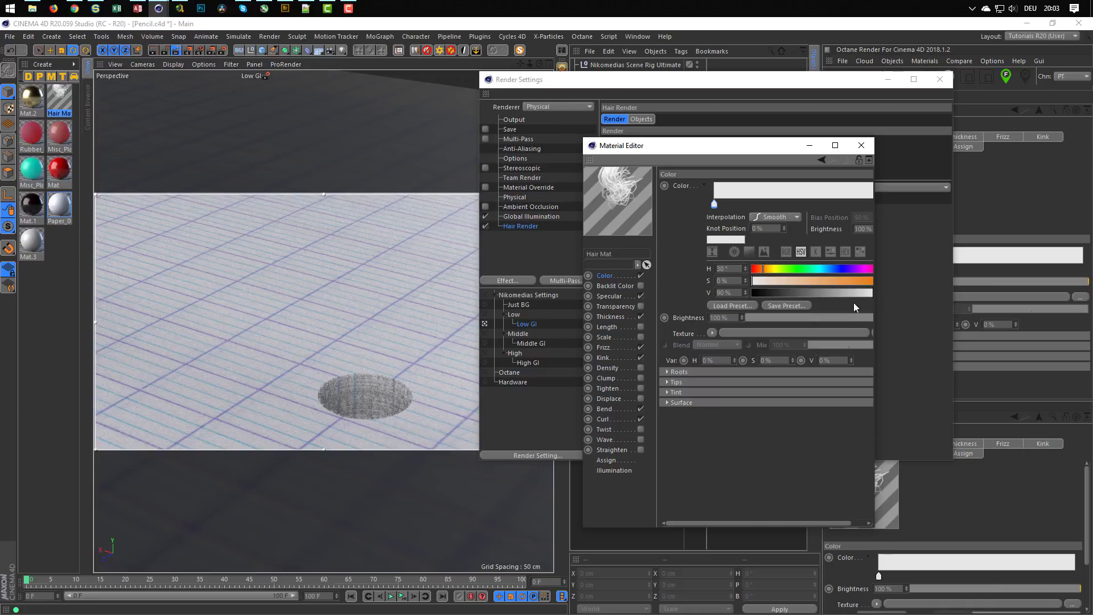
left_click_drag(871, 293, 966, 294)
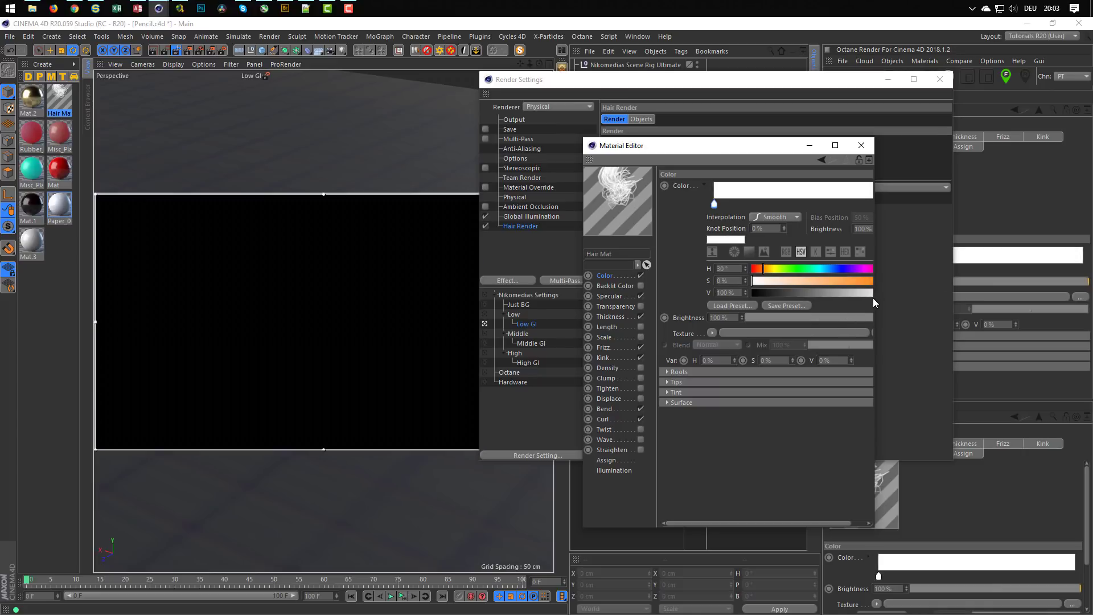
left_click_drag(875, 298, 934, 300)
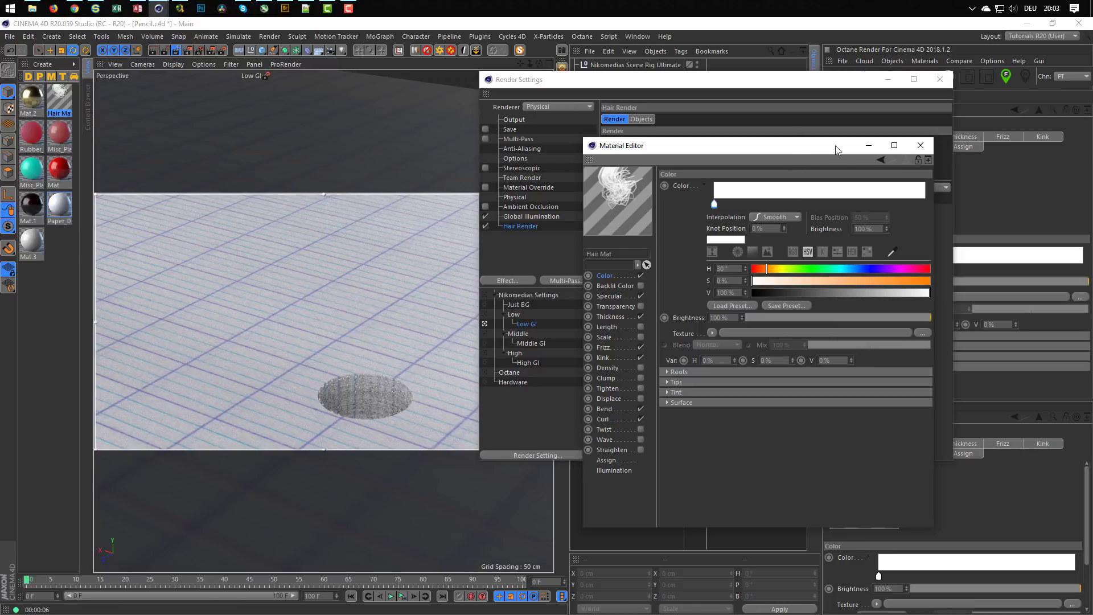
left_click(919, 146)
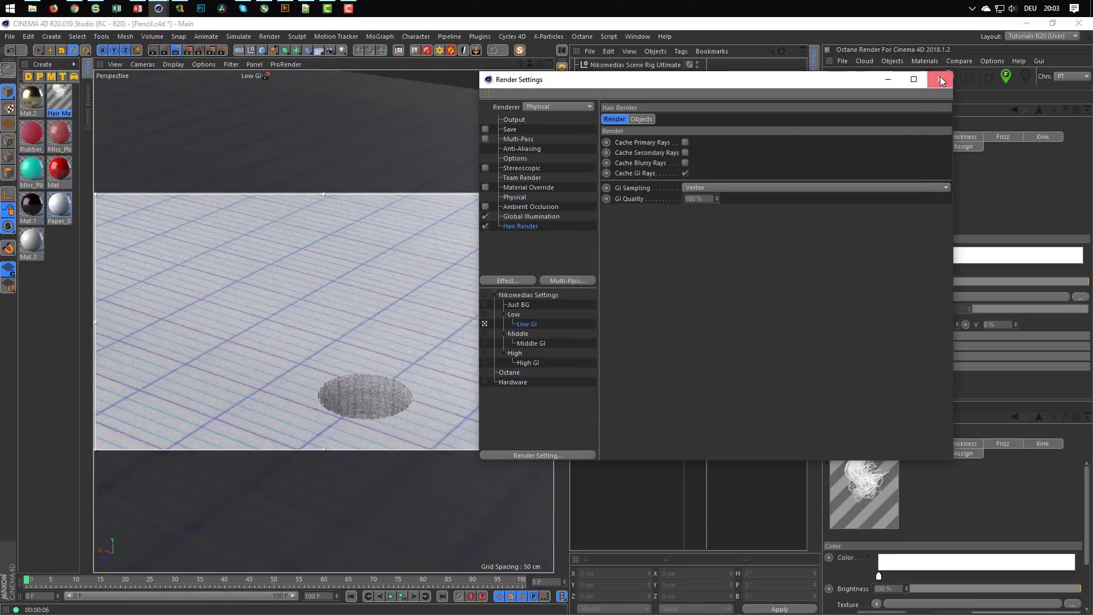
left_click(941, 80)
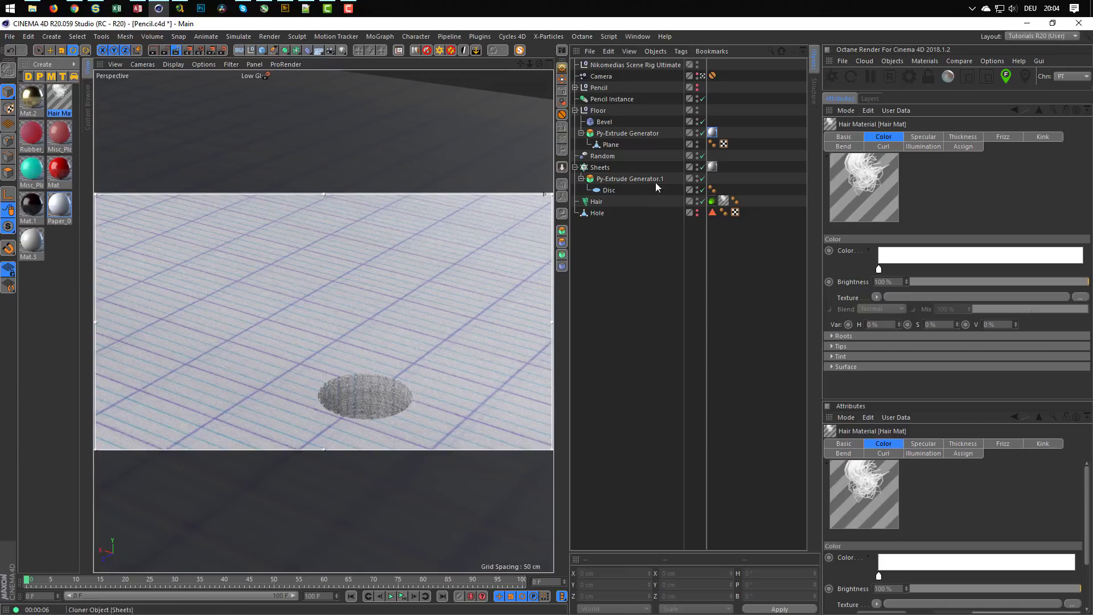
Step: Set the color V of the Sheets material Mat.3 to 100%, keeping its editor clear of the preview
double_click(28, 240)
left_click_drag(315, 93, 689, 198)
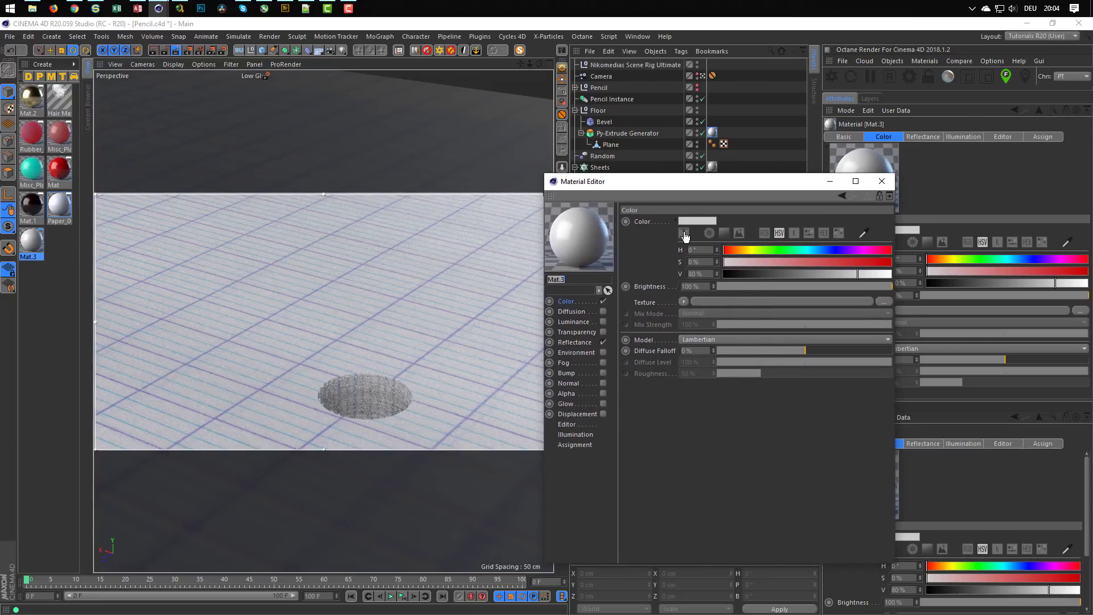
left_click_drag(857, 273, 891, 277)
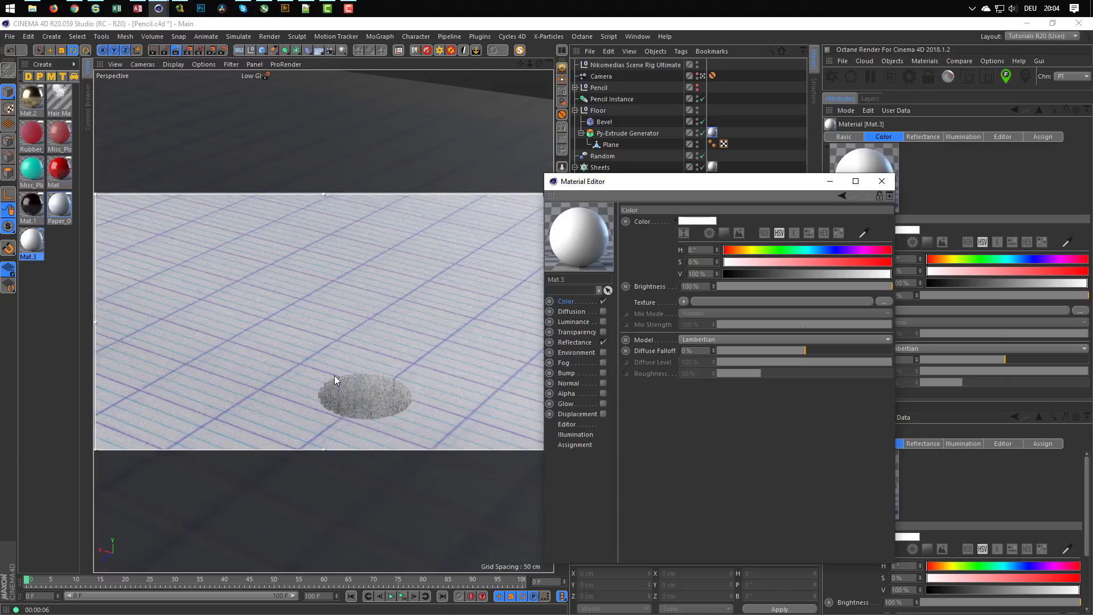
Step: Set the Hair Mat thickness to 0.5 cm at both the root and the tip
left_click(52, 97)
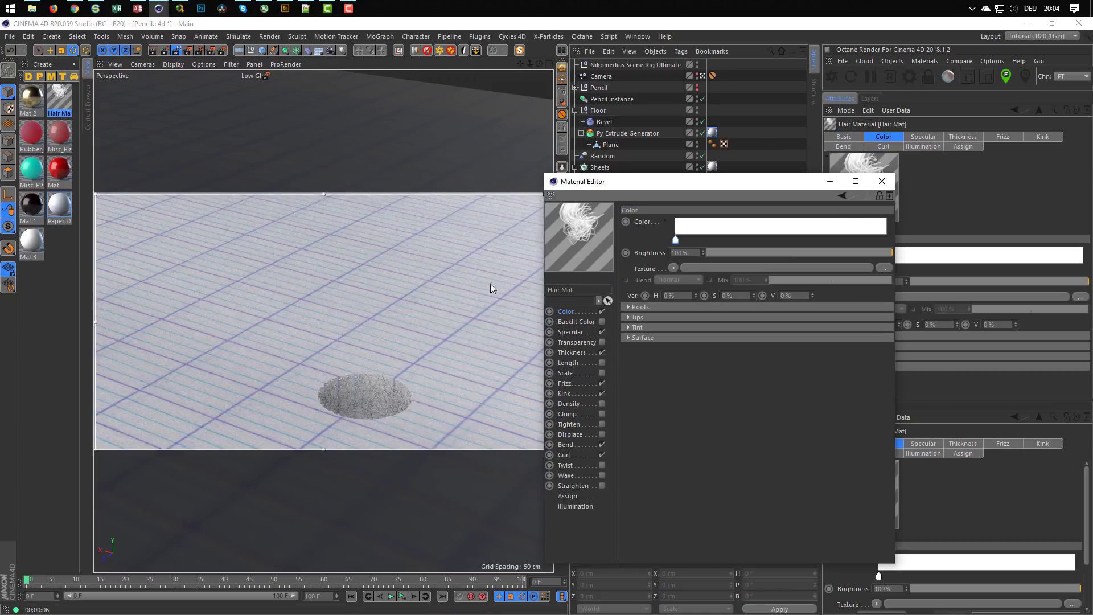
left_click(572, 350)
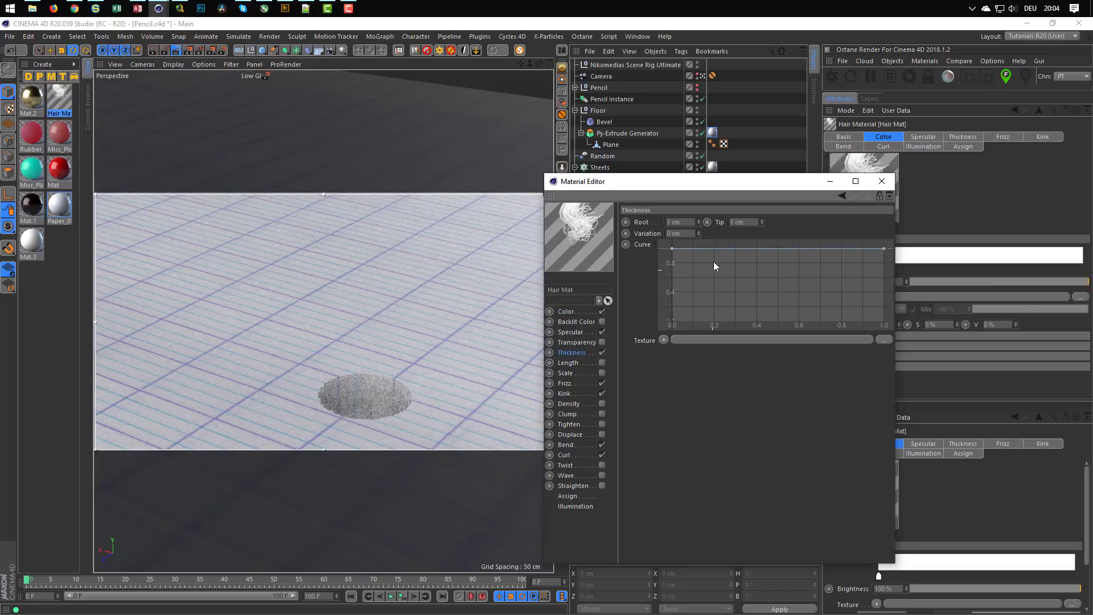
left_click_drag(680, 222, 616, 227)
type("0.5")
key("Tab")
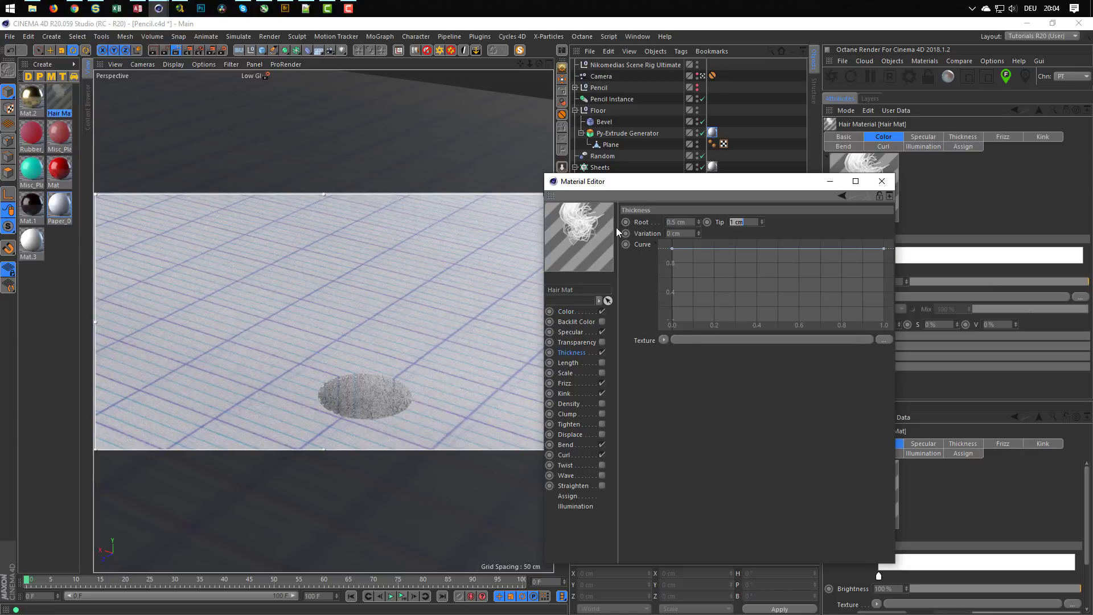
type("0.5")
key("Return")
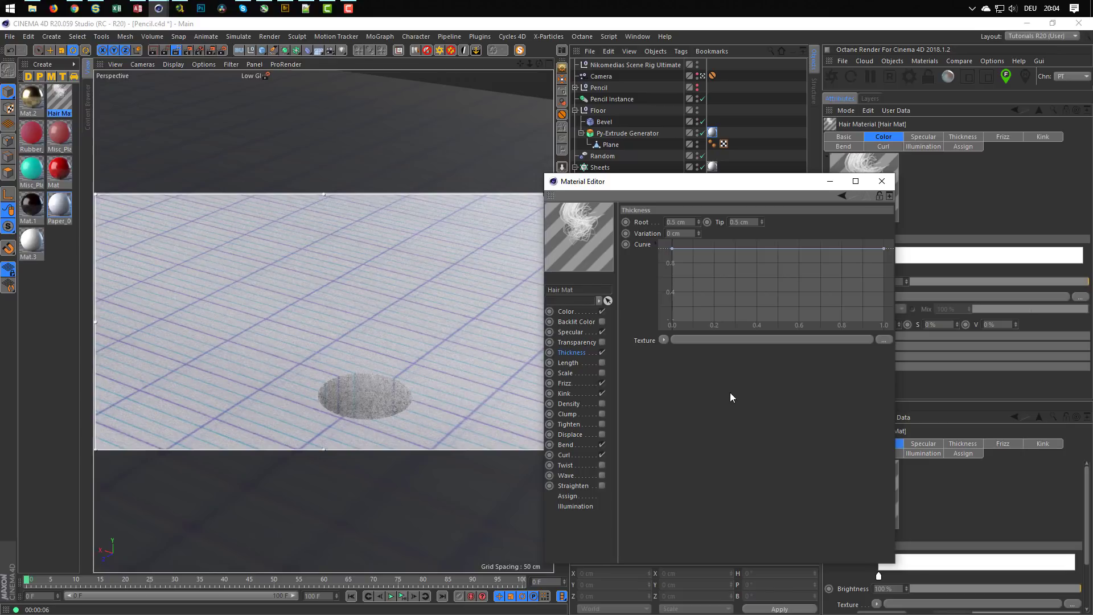
Step: Set the Hair object's hair count to 500 and show the Hair Mat color settings, keeping the editor clear of the preview
left_click_drag(650, 181, 665, 266)
left_click(596, 201)
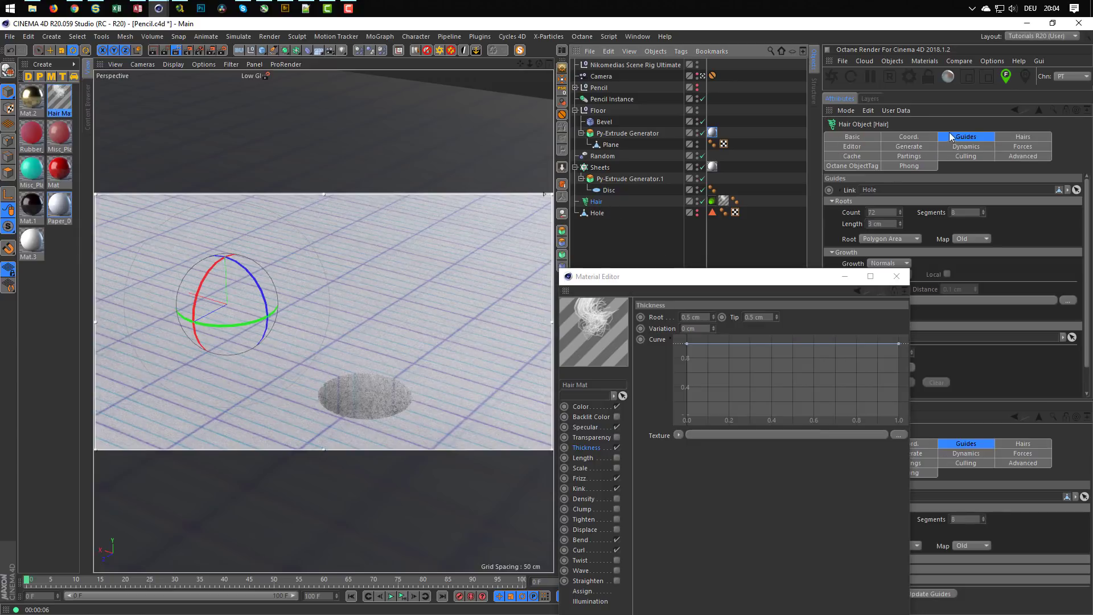
left_click(1017, 137)
double_click(869, 190)
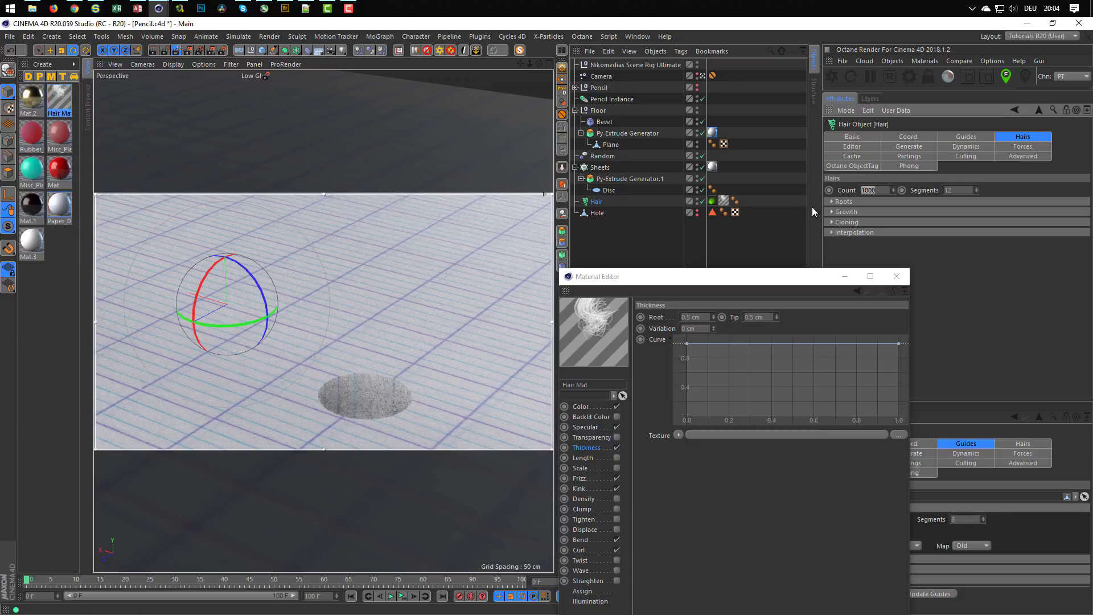
type("50")
left_click(595, 406)
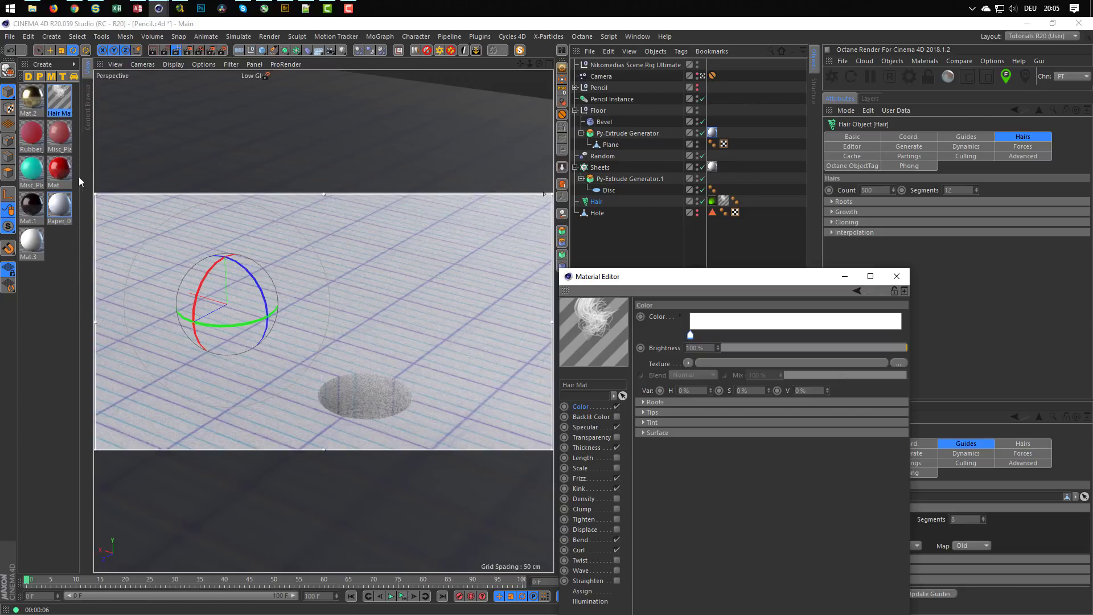
Step: Try enabling Luminance on the Sheets material Mat.3 with its color V lowered to 65%
left_click(24, 246)
left_click_drag(748, 277, 795, 252)
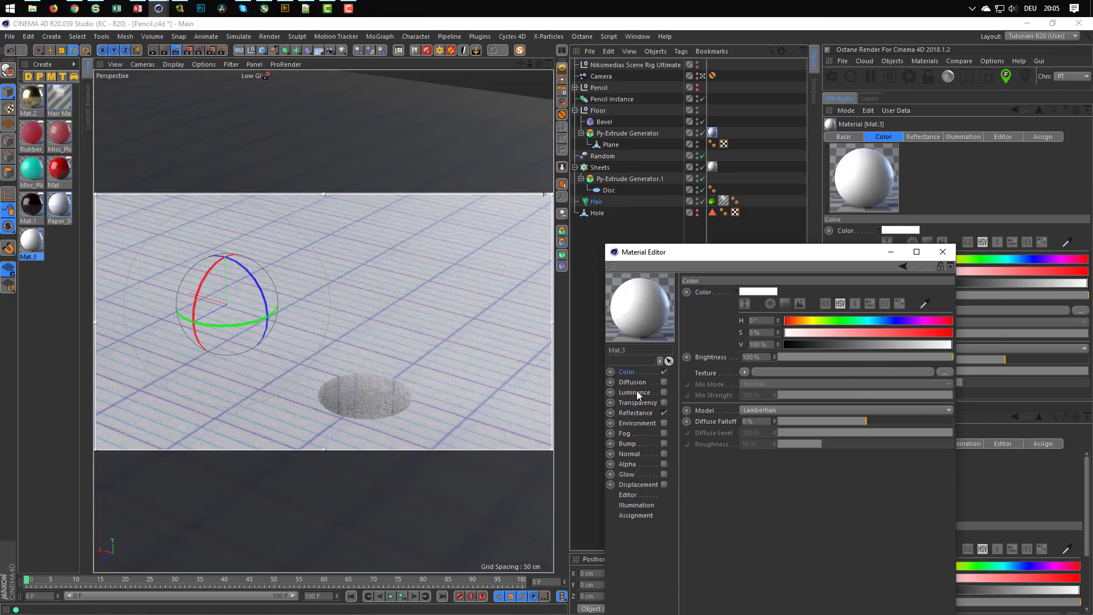
left_click(663, 392)
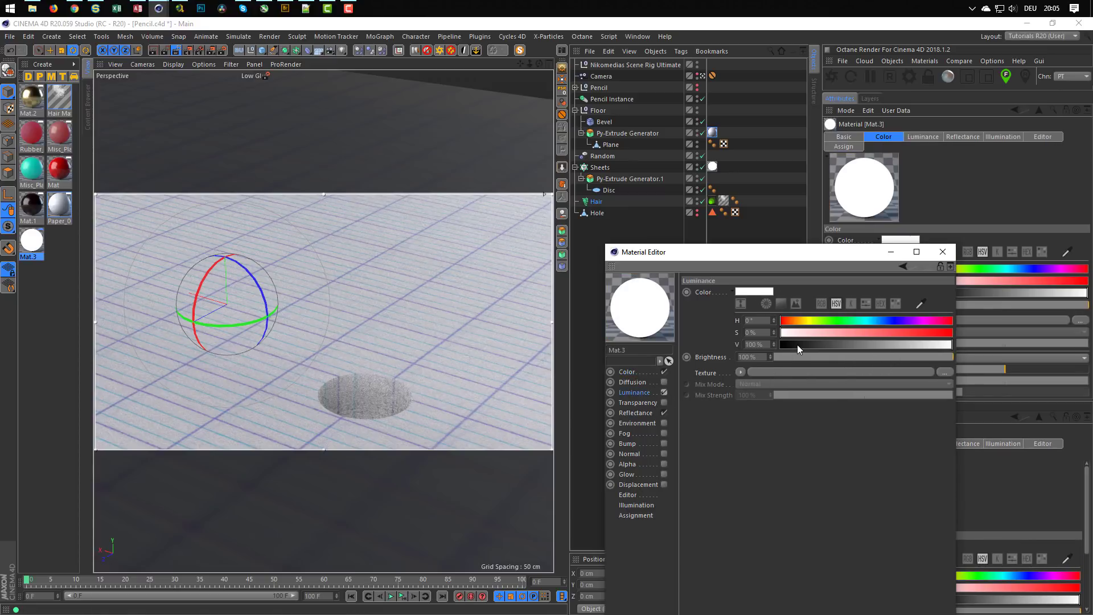
left_click_drag(797, 344, 887, 350)
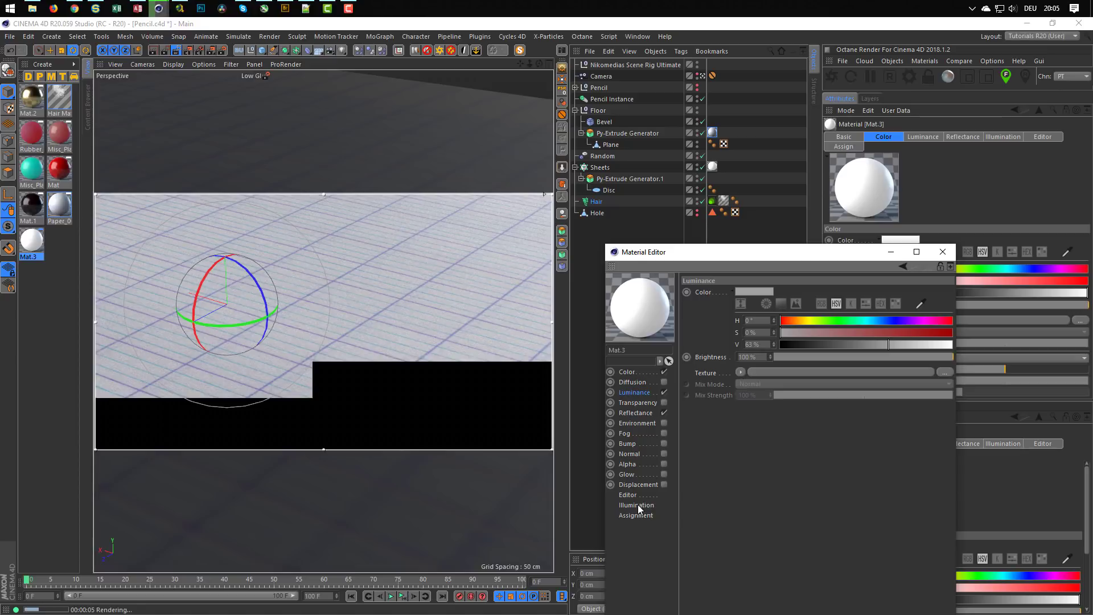
Step: Disable Generate GI in the illumination settings of material Mat.3 and close its editor
left_click(638, 506)
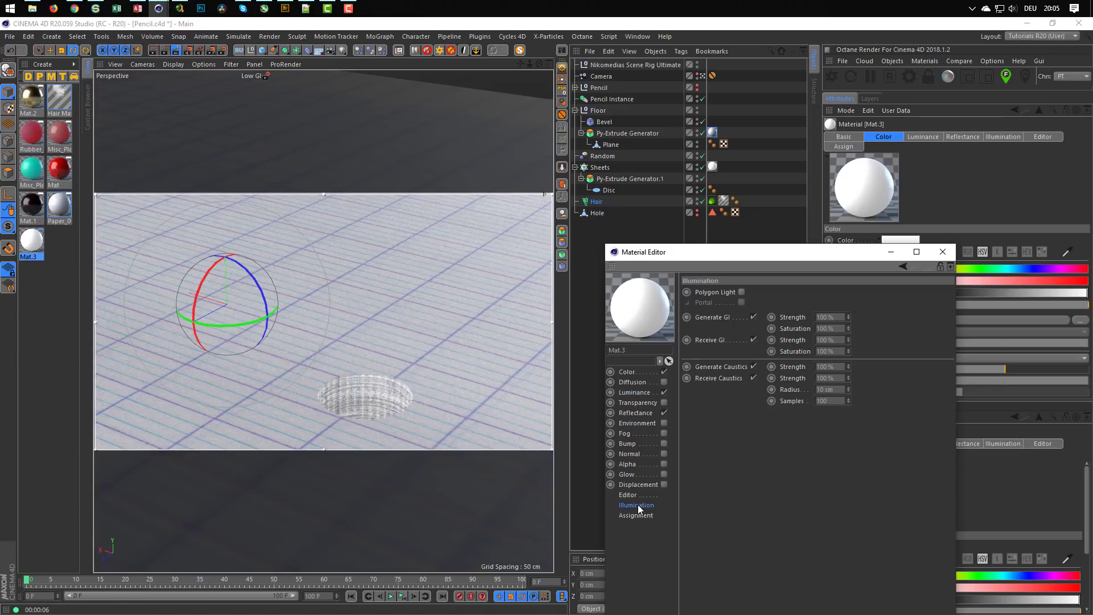
left_click(754, 317)
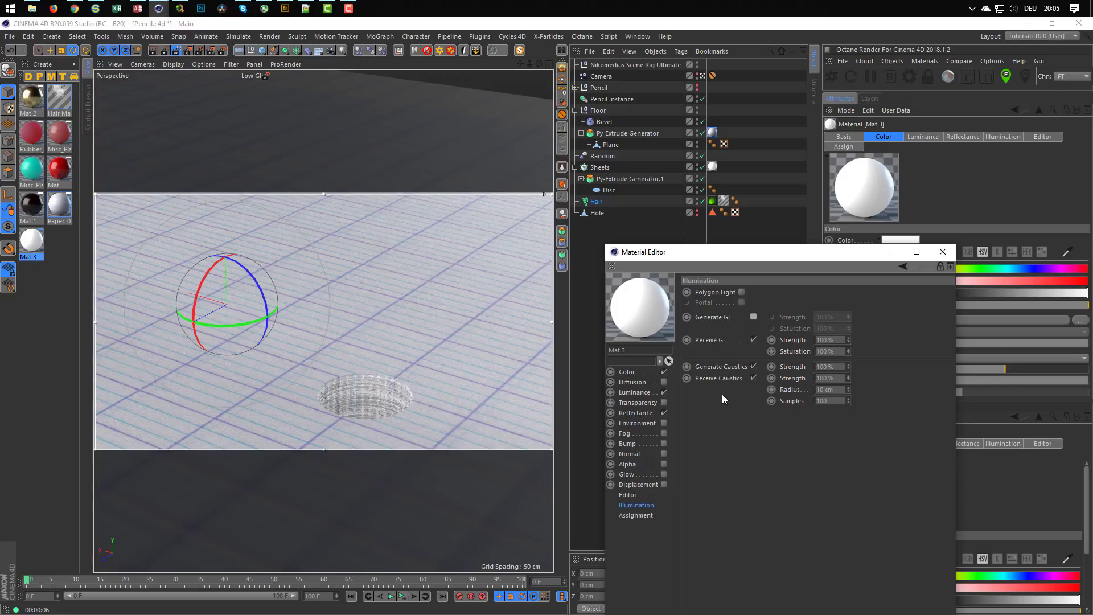
left_click(943, 251)
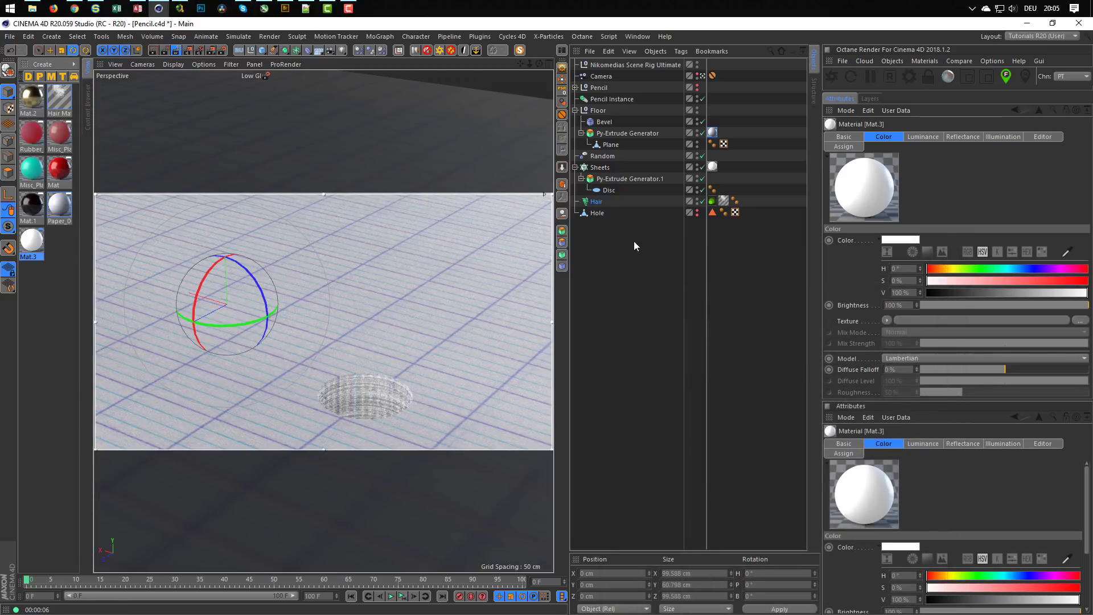
Step: Leave the scene camera and examine the hair and sheet edges inside the hole up close
left_click(703, 75)
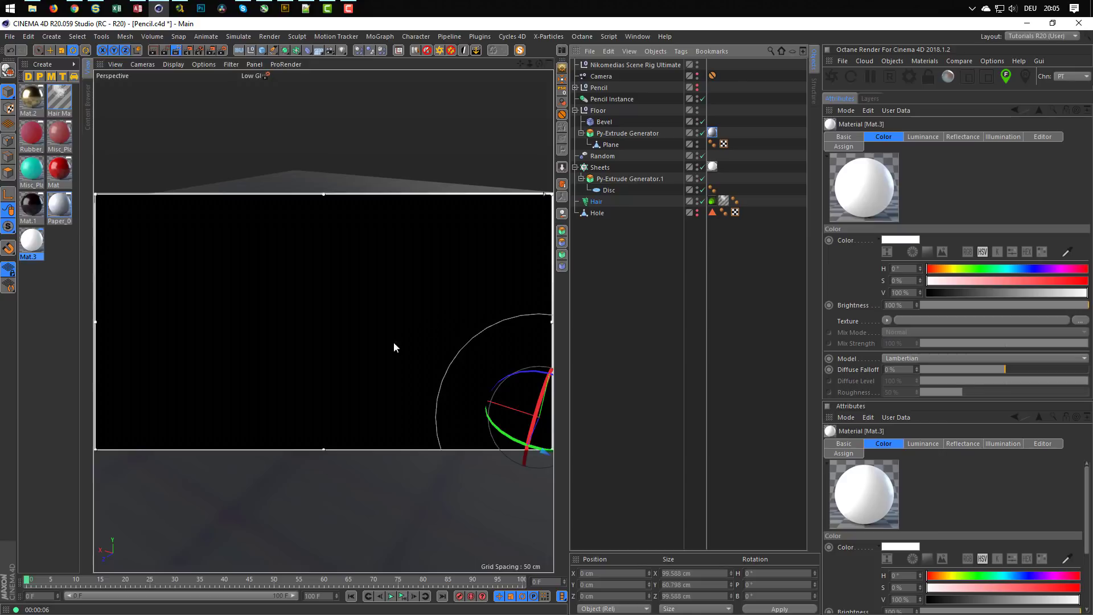
left_click_drag(394, 343, 322, 296, "alt")
scroll(323, 296, "down", 5)
scroll(385, 320, "down", 5)
middle_click_drag(369, 316, 320, 319, "alt")
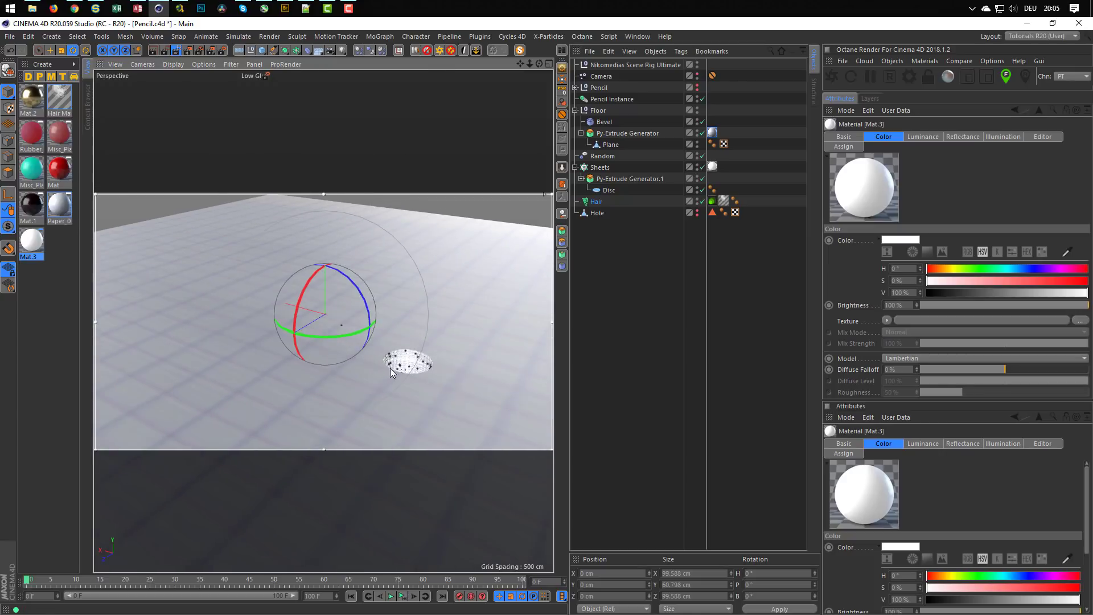
scroll(391, 368, "up", 4)
scroll(422, 320, "up", 6)
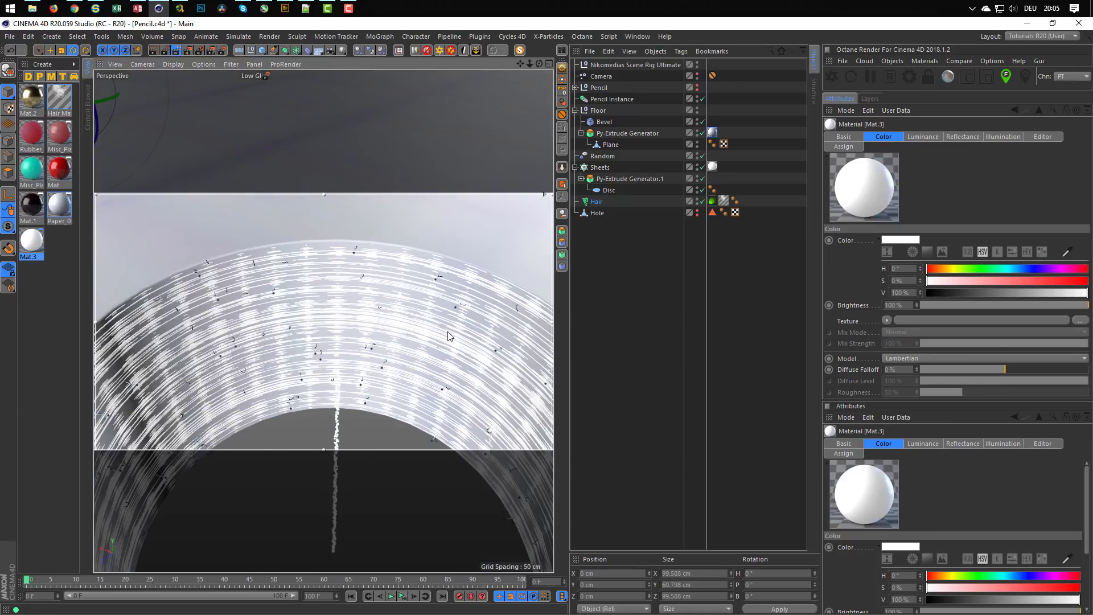
mouse_move(448, 332)
left_mouse_down("alt")
mouse_move(439, 351)
mouse_move(446, 342)
left_mouse_up("alt")
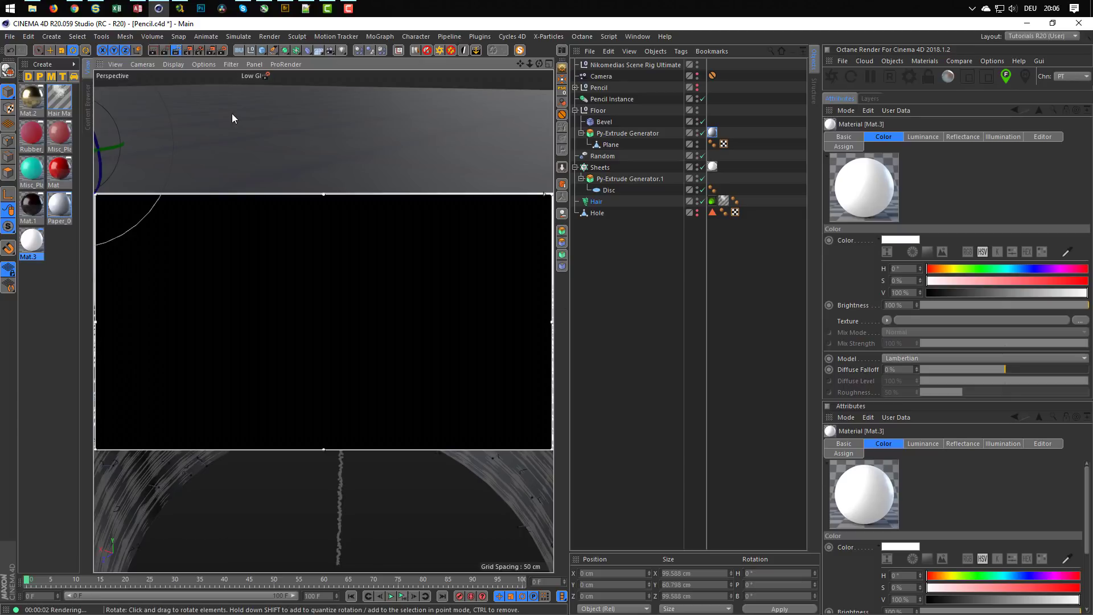
Step: Delete the Octane ObjectTag from the Hair object
left_click(712, 201)
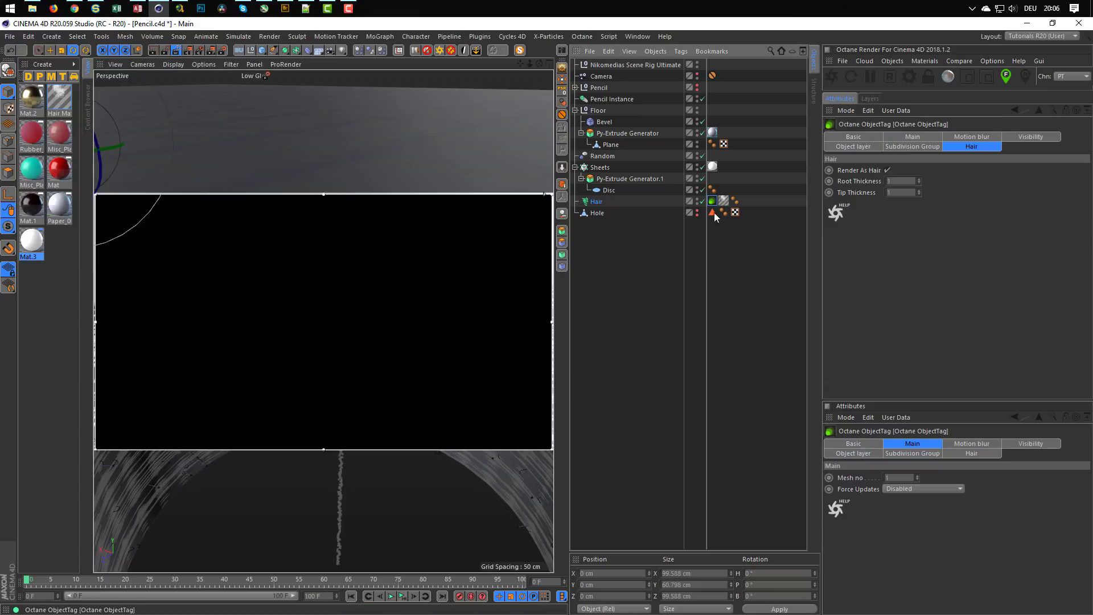
key("Delete")
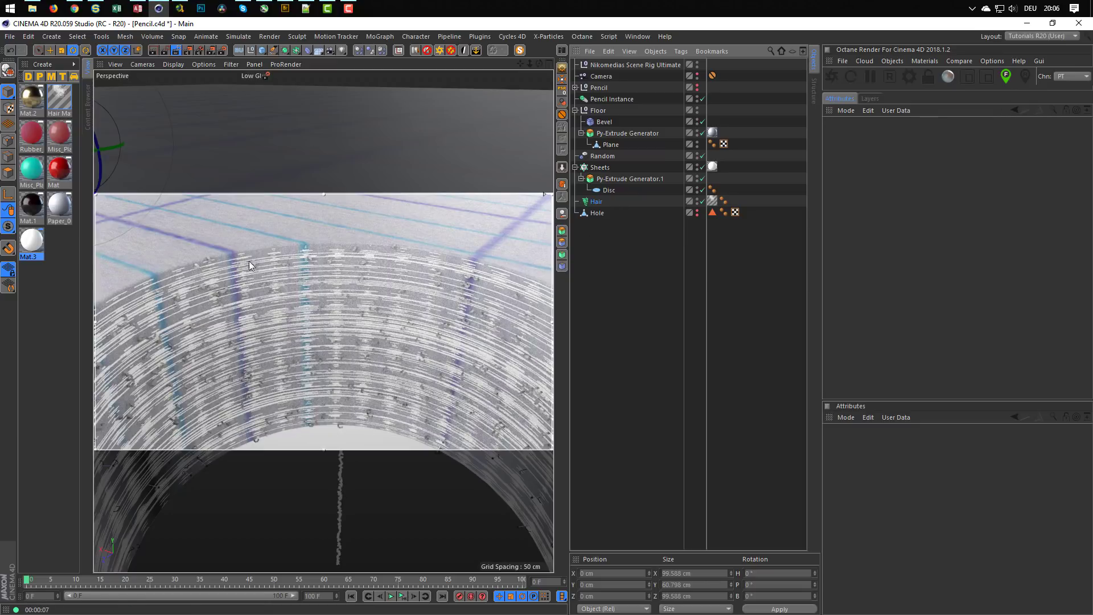
Step: Disable Luminance on the Sheets material Mat.3 and set its color V to 97%
double_click(32, 242)
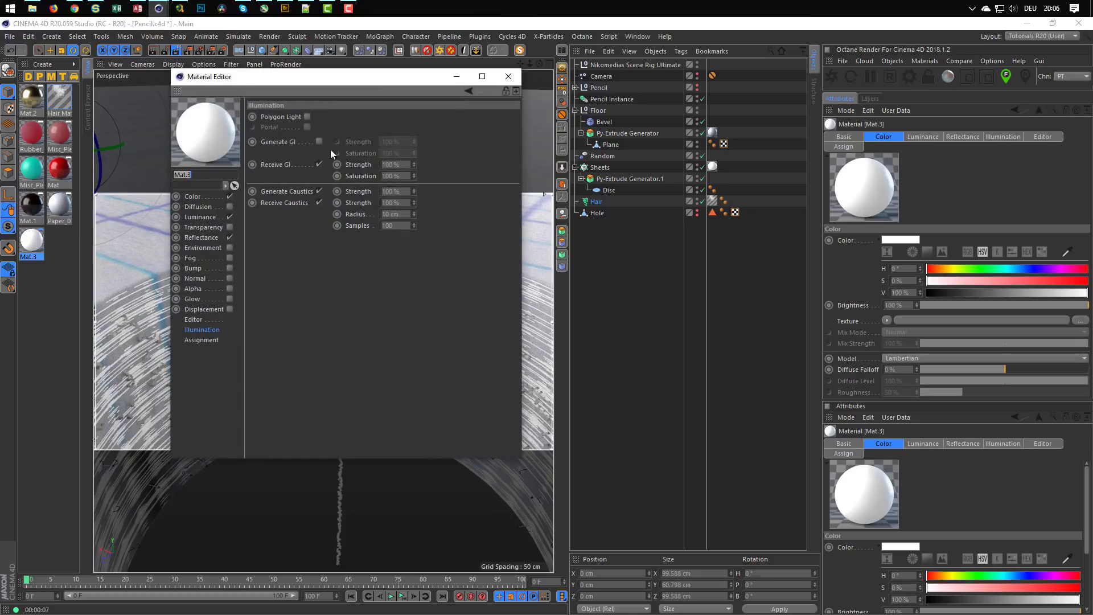
left_click_drag(382, 75, 813, 157)
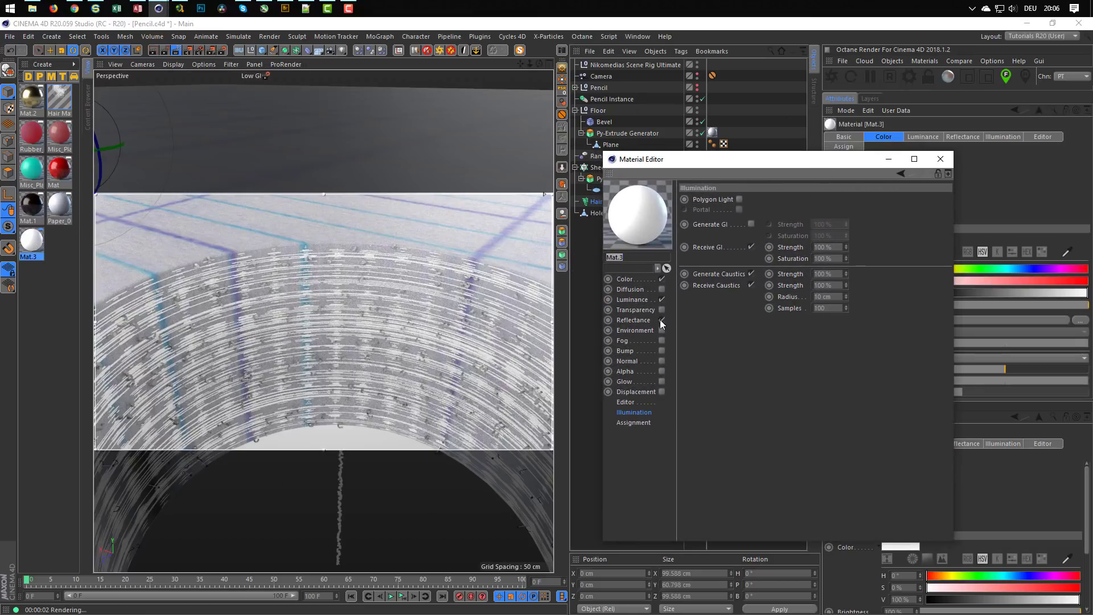
left_click(662, 300)
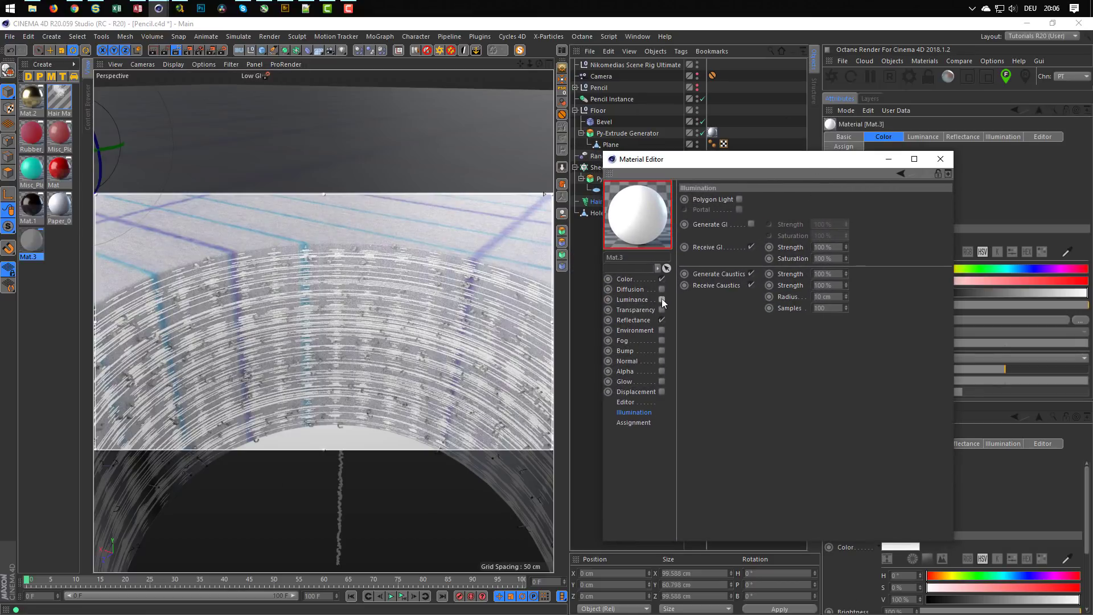
left_click(625, 279)
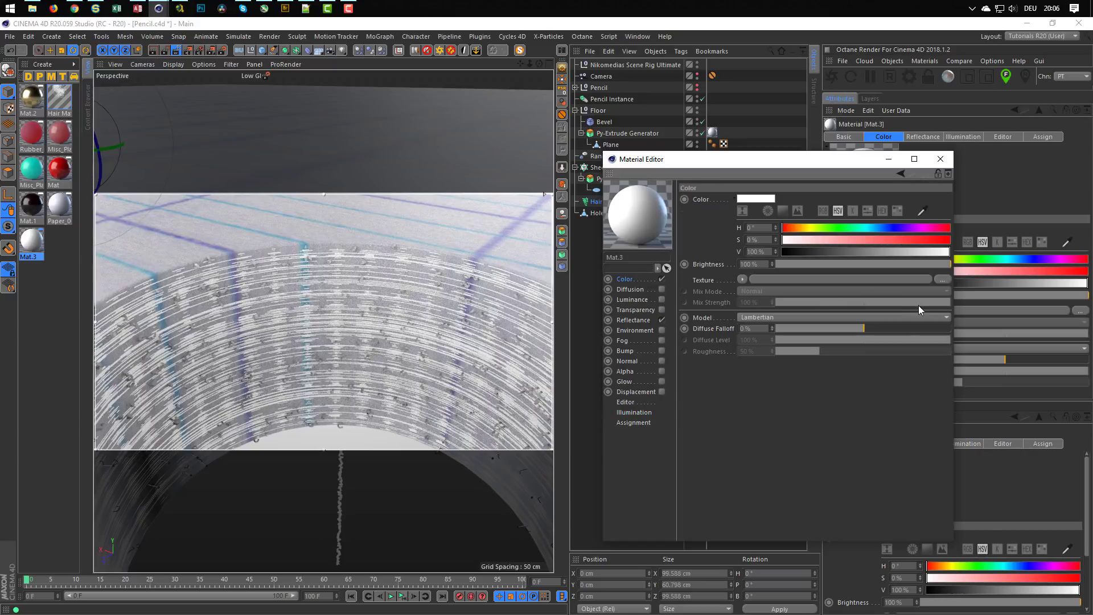
left_click(947, 251)
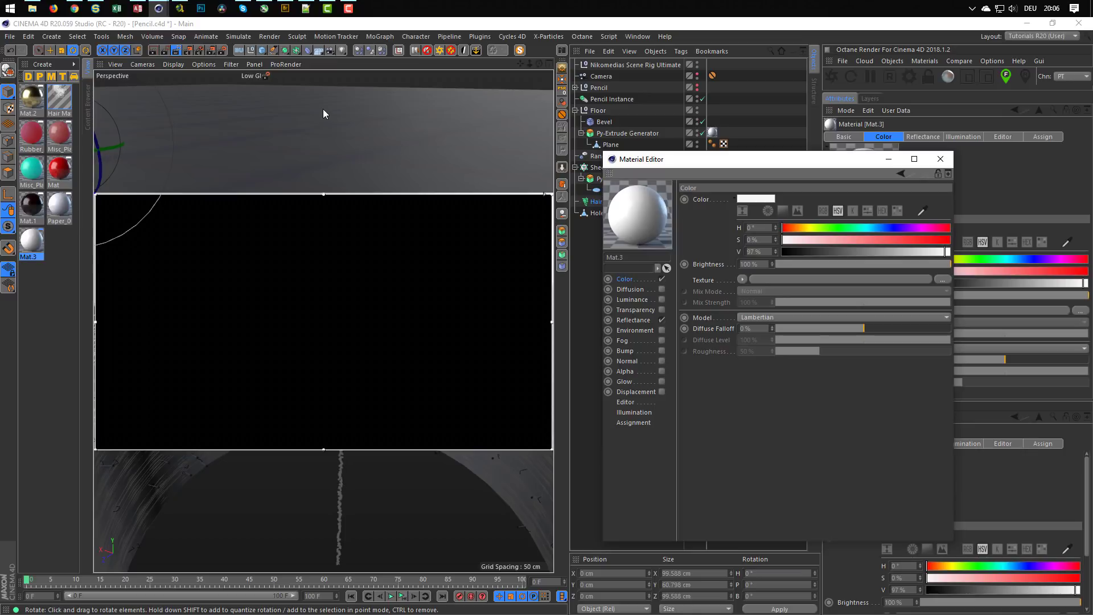
Step: Set the Physical renderer's Sampling Subdivisions to 1 in the Low GI render setting and close the render settings
left_click(223, 49)
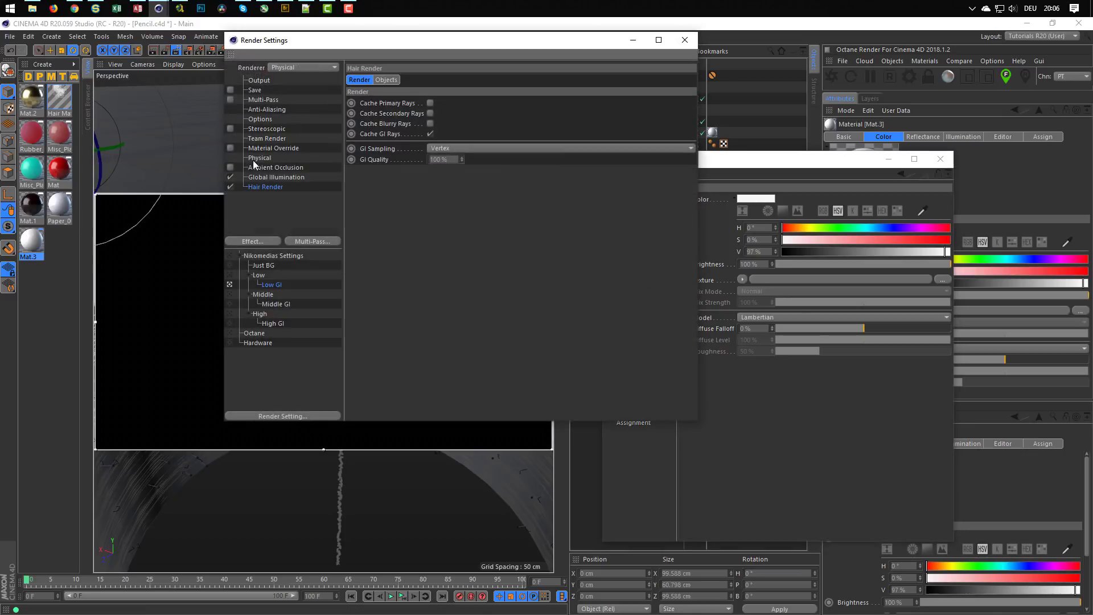
left_click(260, 159)
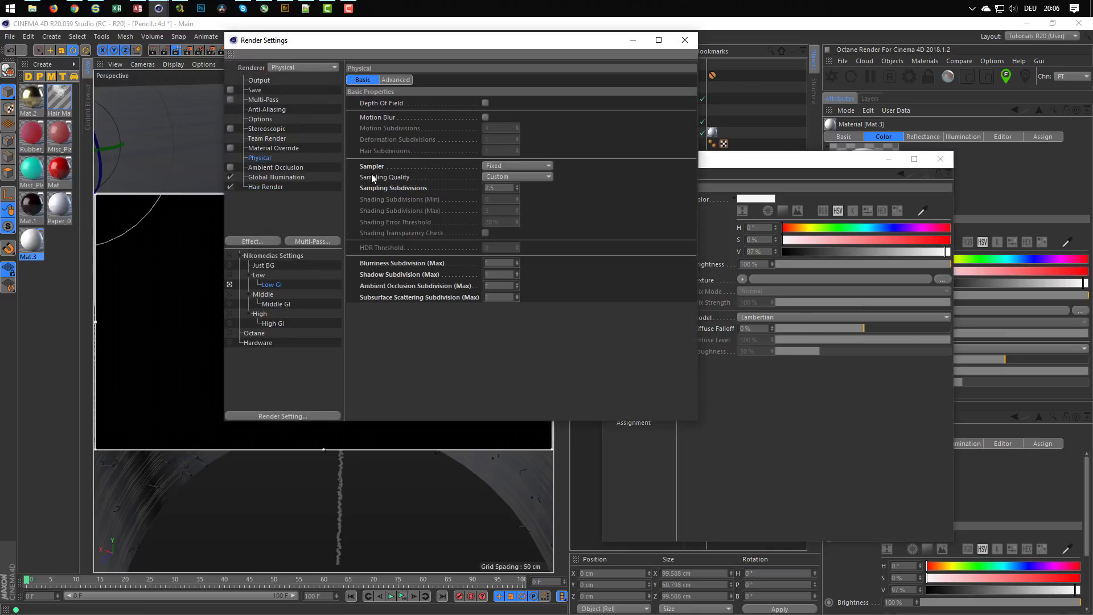
left_click(499, 187)
type("1")
left_click(684, 40)
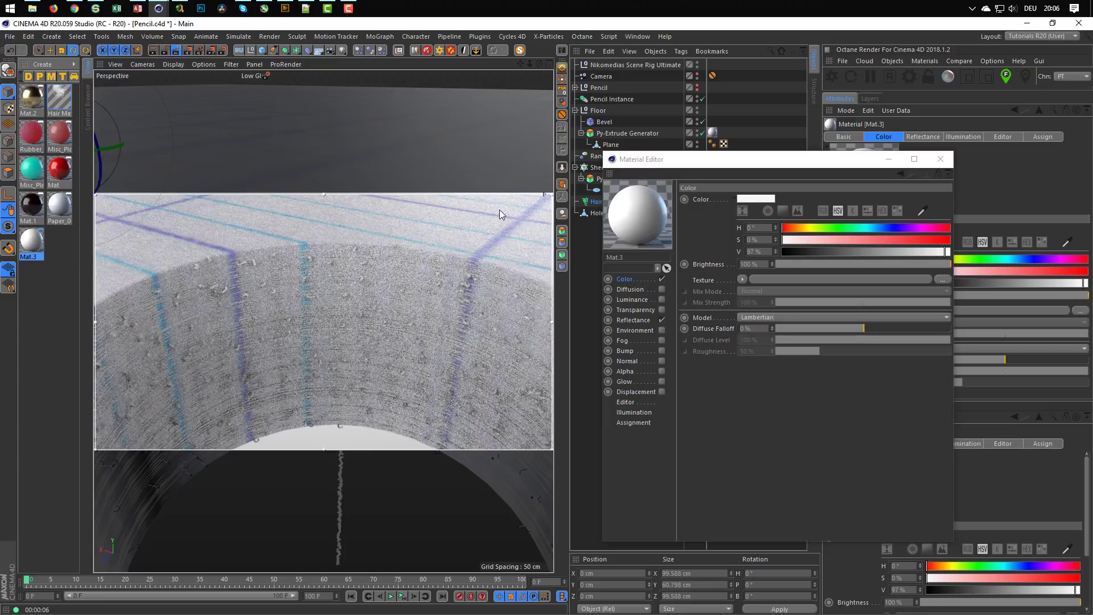
Step: Return the viewport to the scene Camera's view and turn off the interactive render region
scroll(397, 261, "down", 8)
left_click_drag(373, 327, 334, 310, "alt")
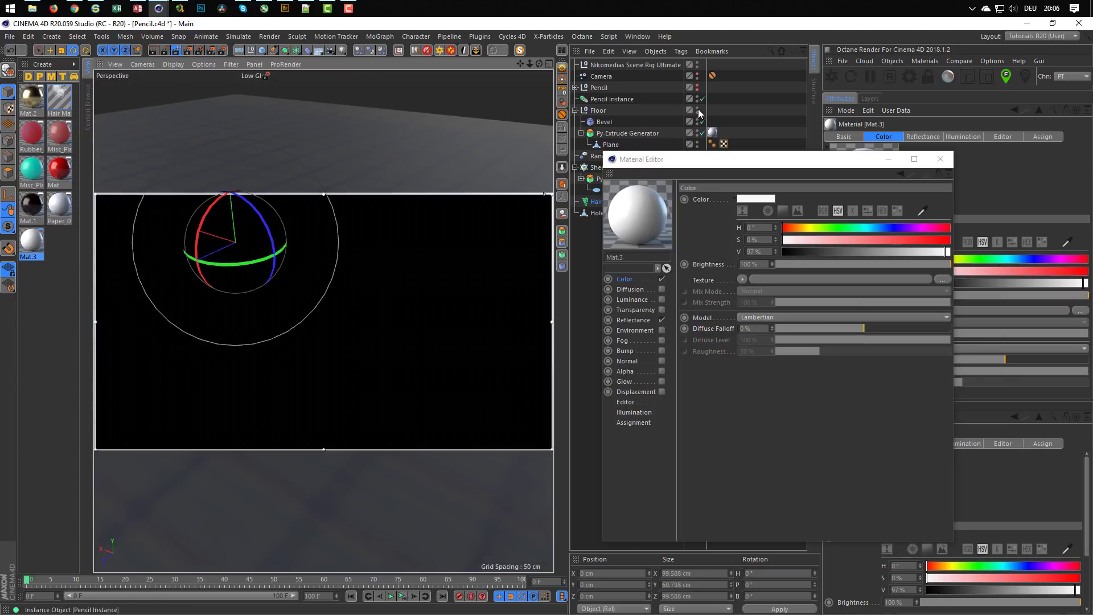
left_click(702, 76)
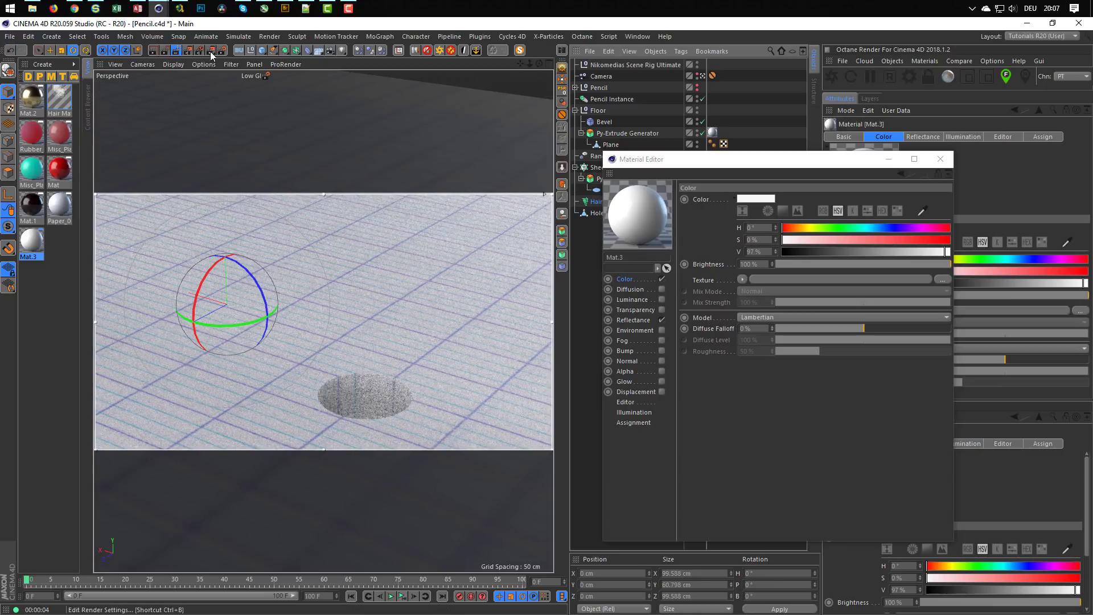
left_click(178, 51)
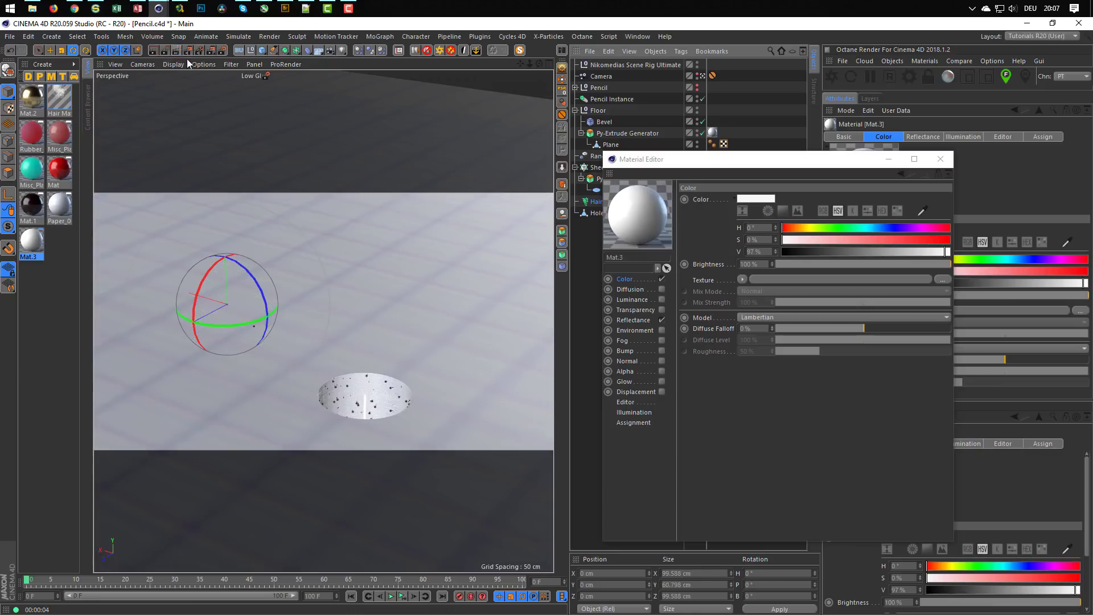
Step: Make Middle GI the active render setting and open its Physical renderer settings
left_click(263, 75)
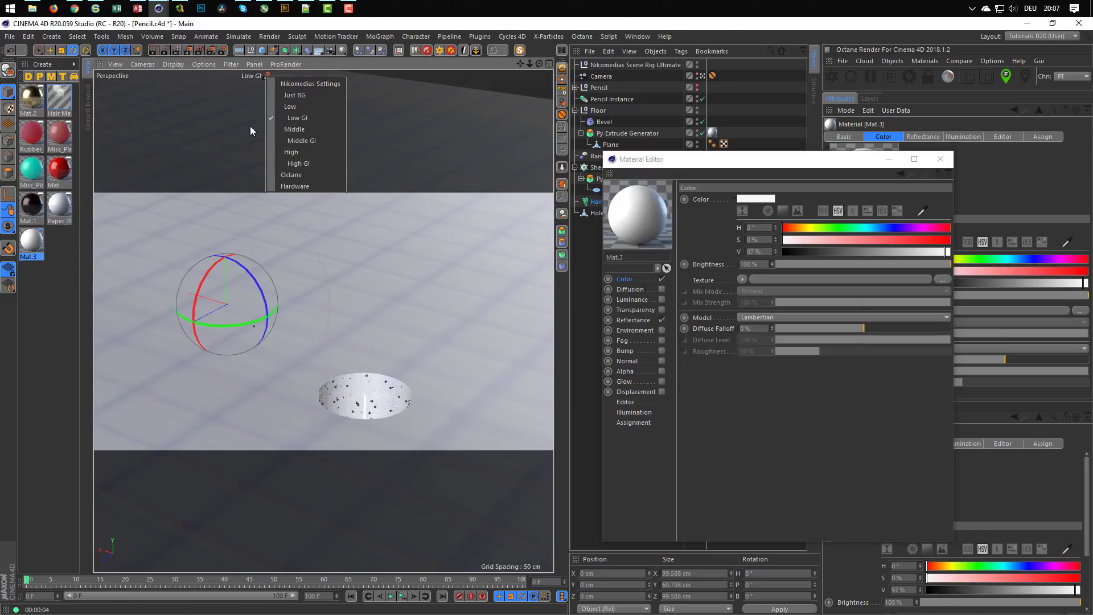
left_click(279, 142)
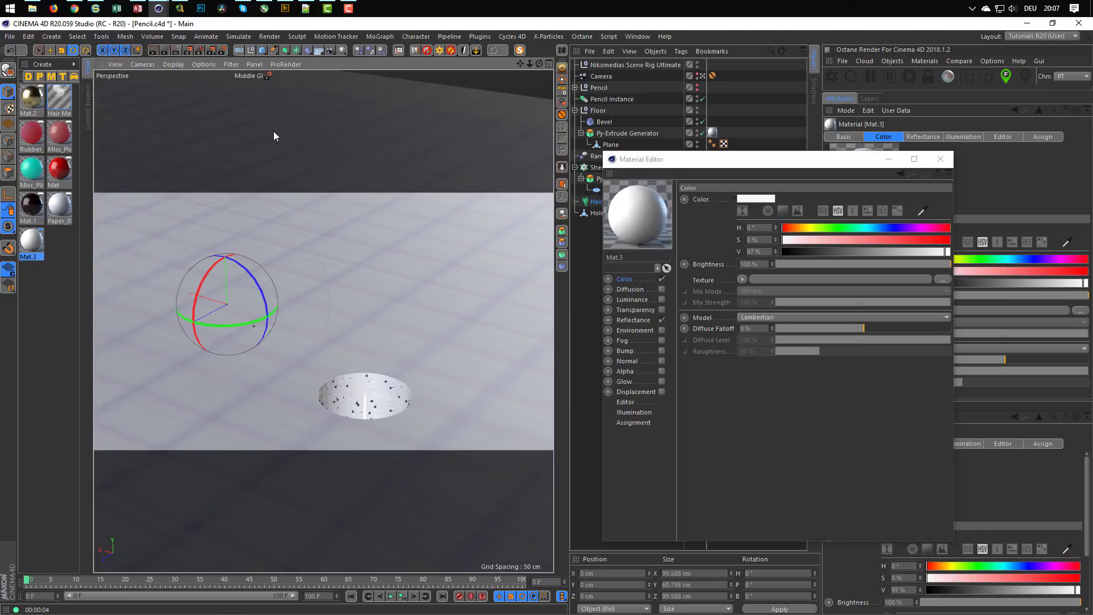
left_click(222, 51)
left_click(269, 300)
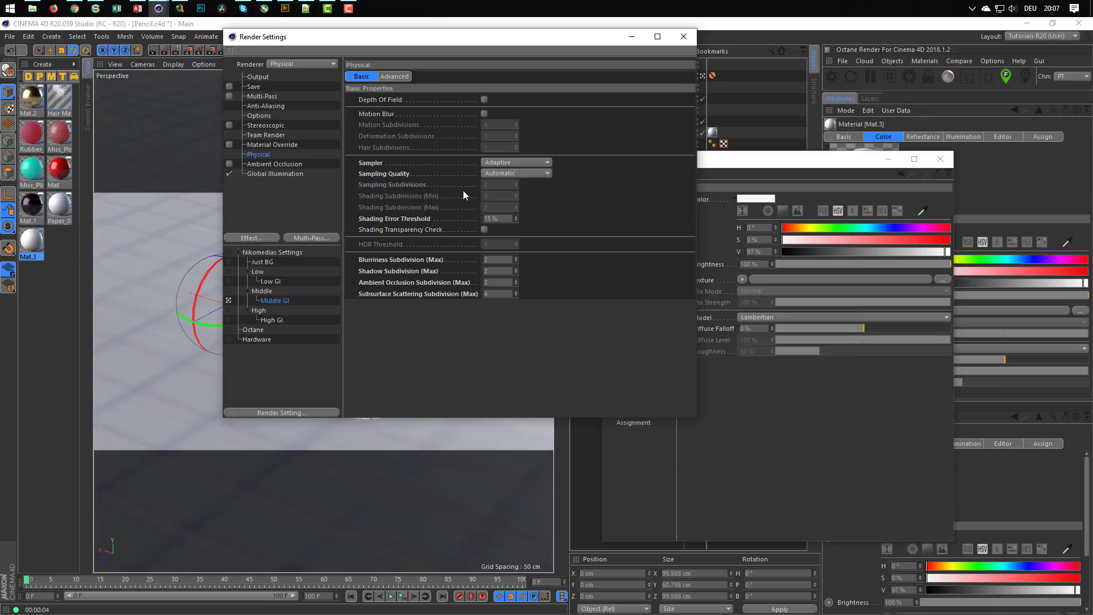
Step: Render the camera view to the Picture Viewer, examine the paper and hole in the full frame, and close the viewer
key("shift+r")
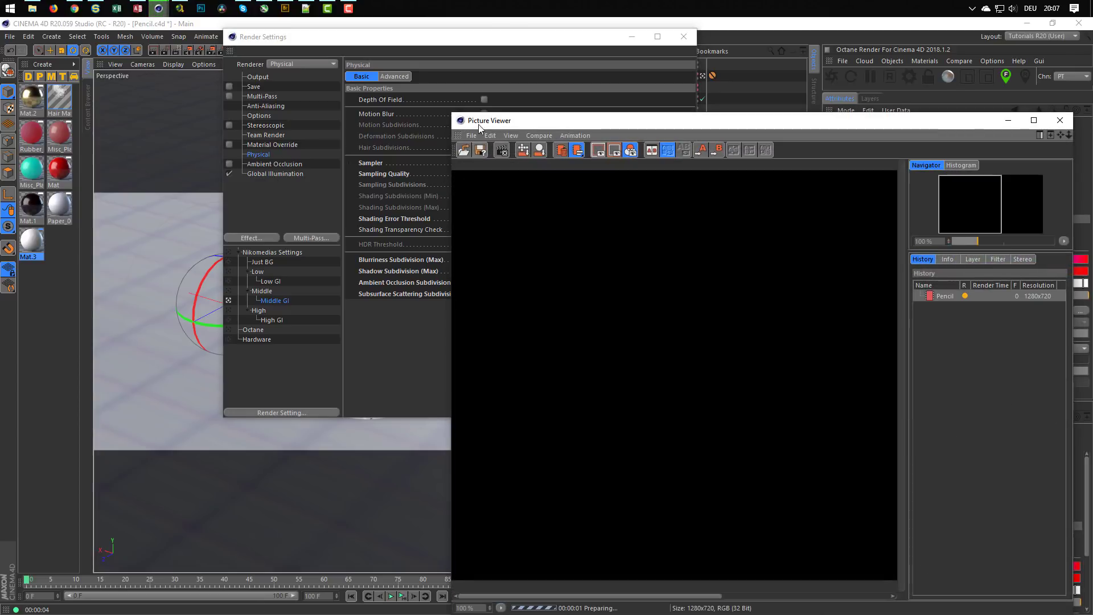
left_click_drag(453, 114, 141, 124)
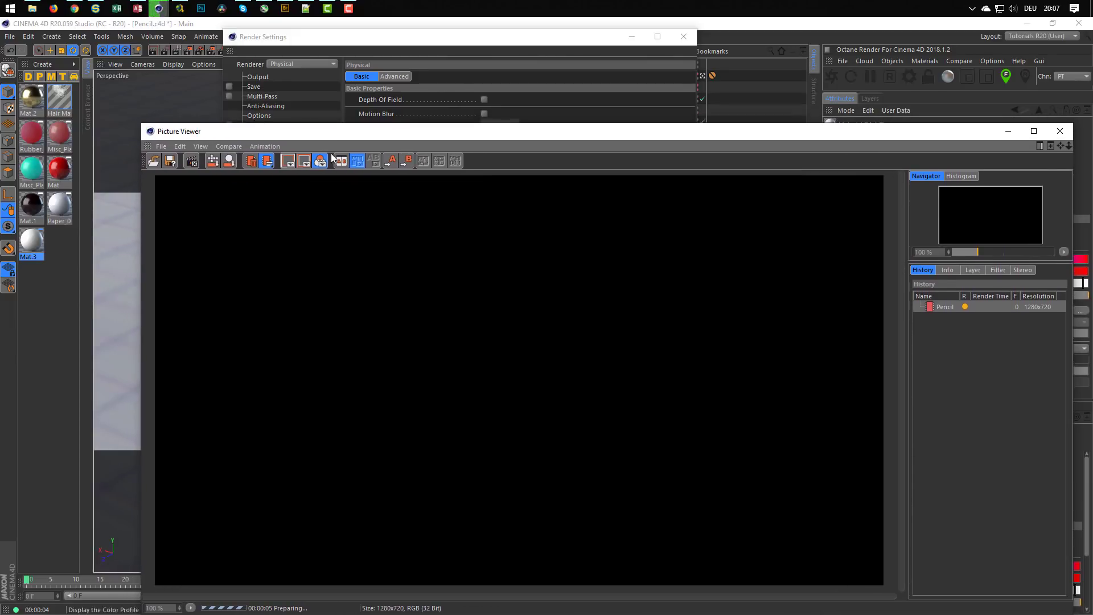
left_click_drag(375, 133, 389, 98)
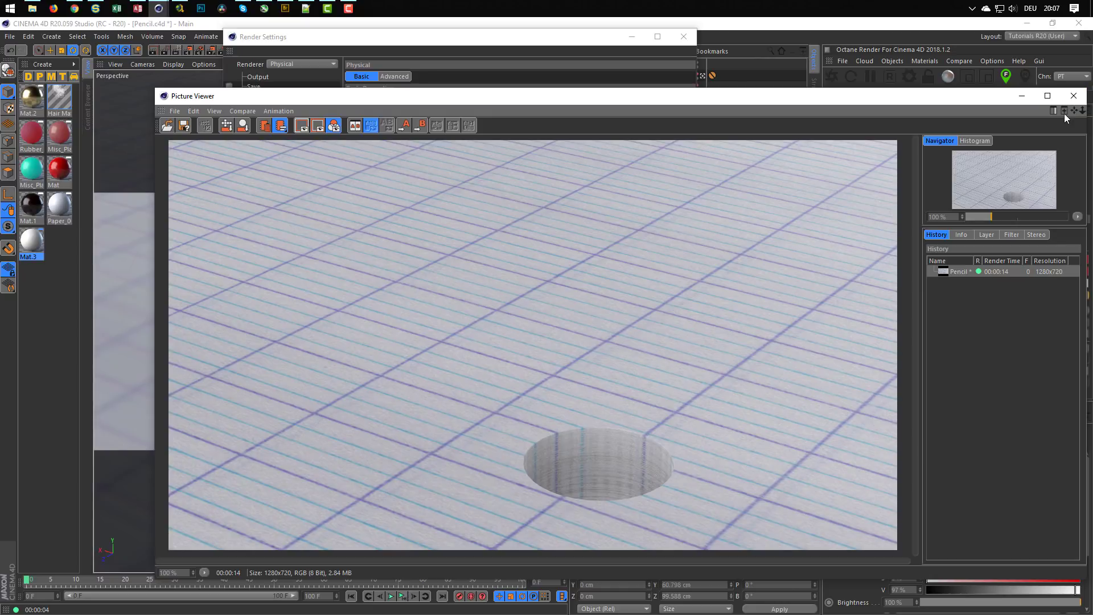
left_click(1074, 96)
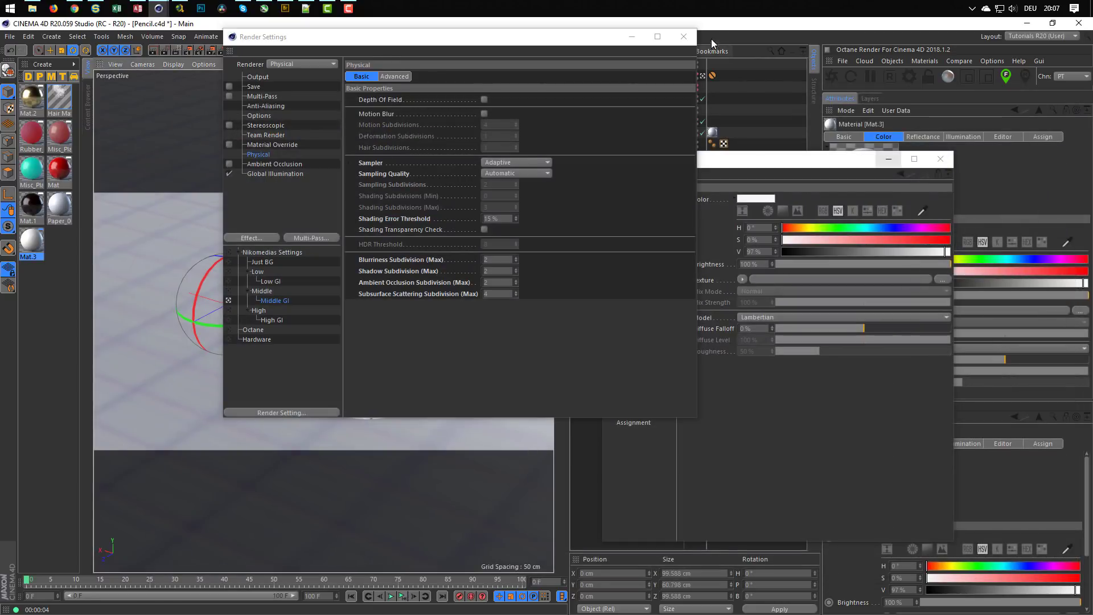
Step: Close the render settings and material editor windows, and make the Pencil Instance visible in the viewport
left_click(683, 37)
left_click(938, 164)
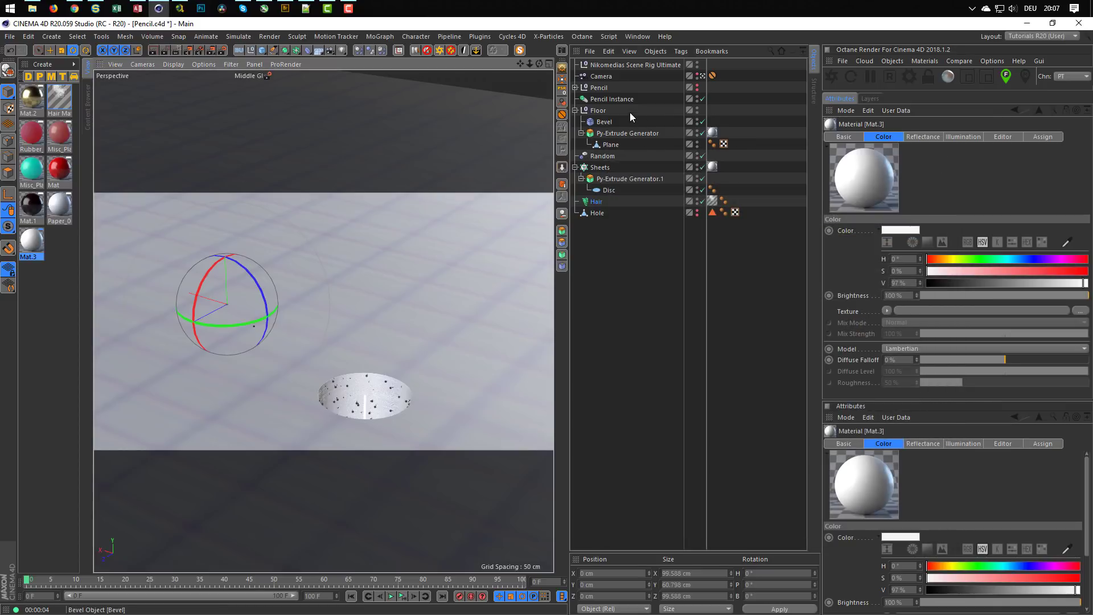
left_click(697, 98)
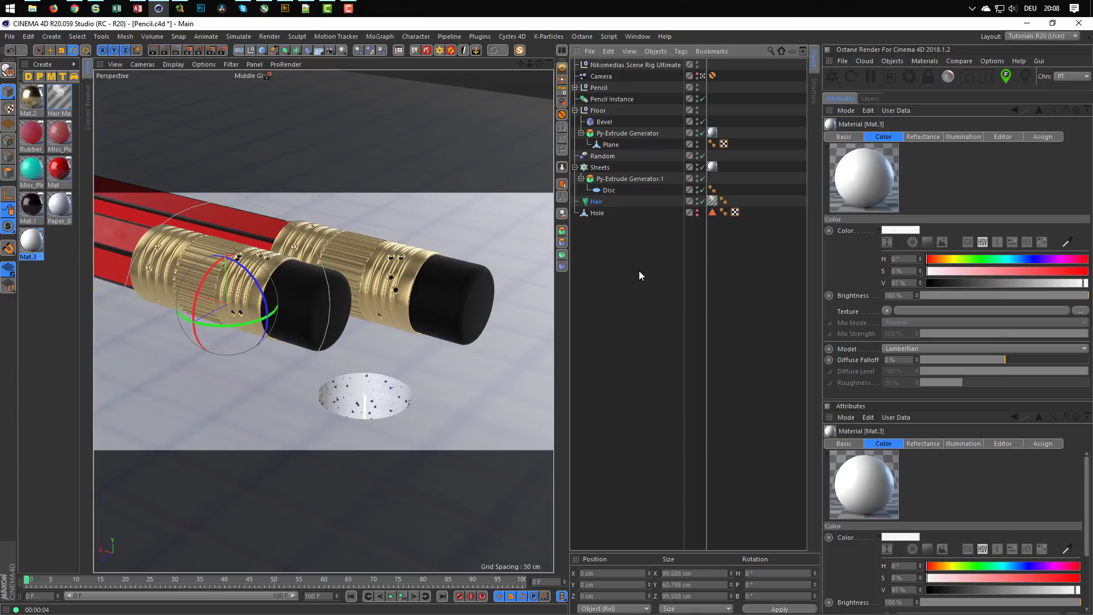
Step: Render the camera view to the Picture Viewer, examine the pencils, erasers and paper hole in the full frame, and close the viewer
key("shift+r")
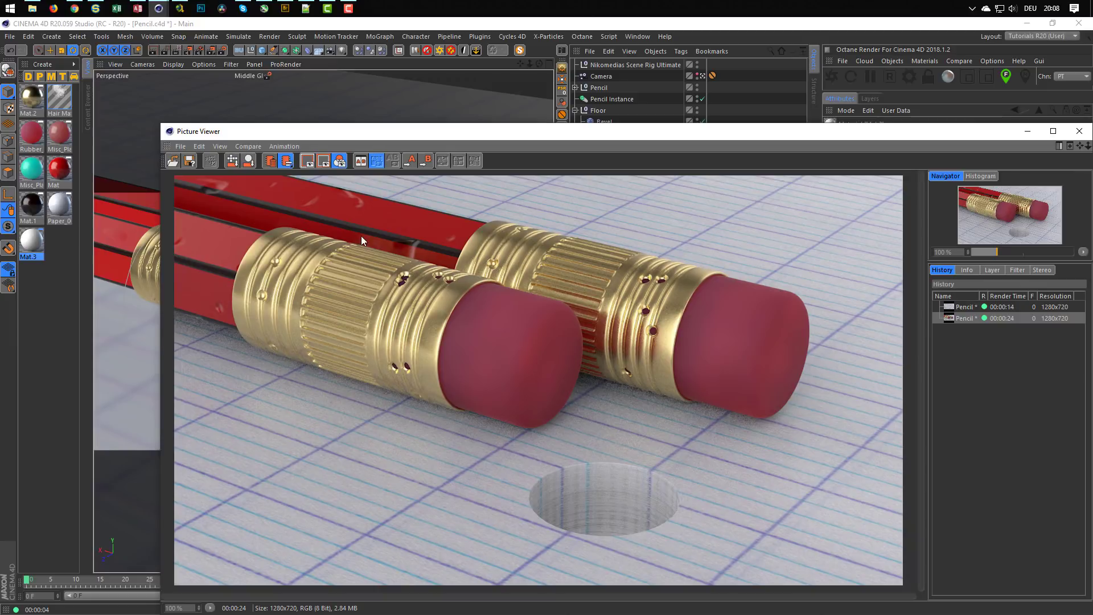
left_click_drag(599, 135, 586, 182)
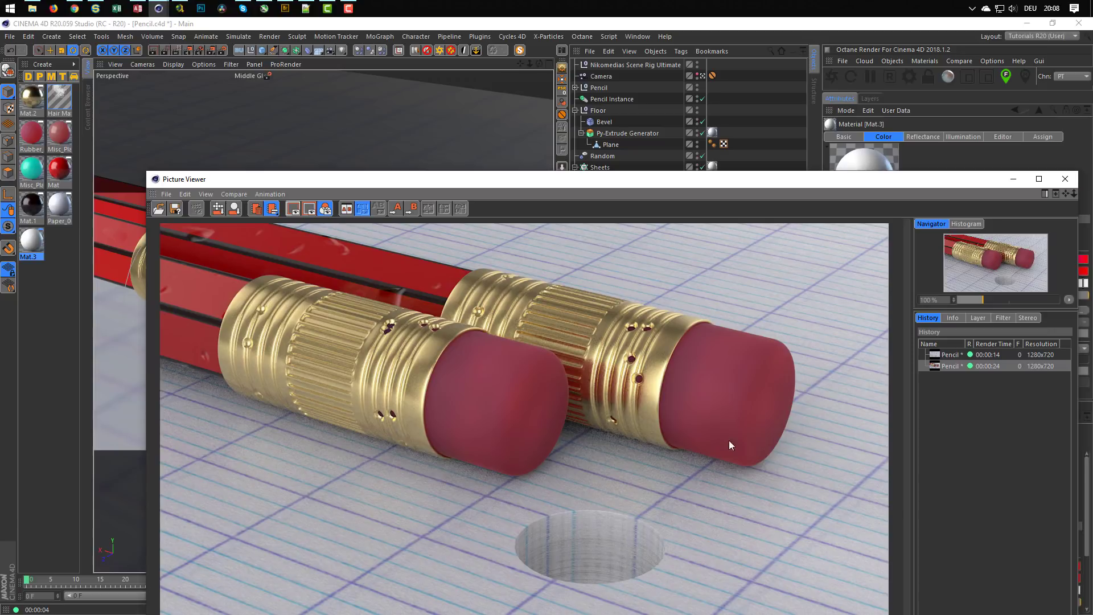
left_click_drag(904, 202, 900, 141)
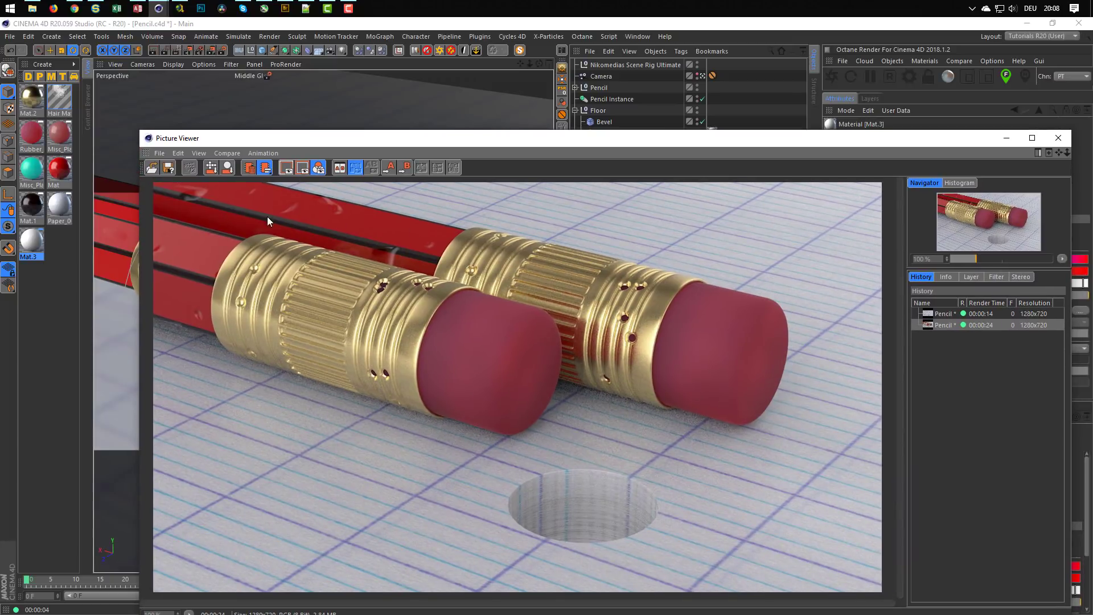
left_click(1058, 138)
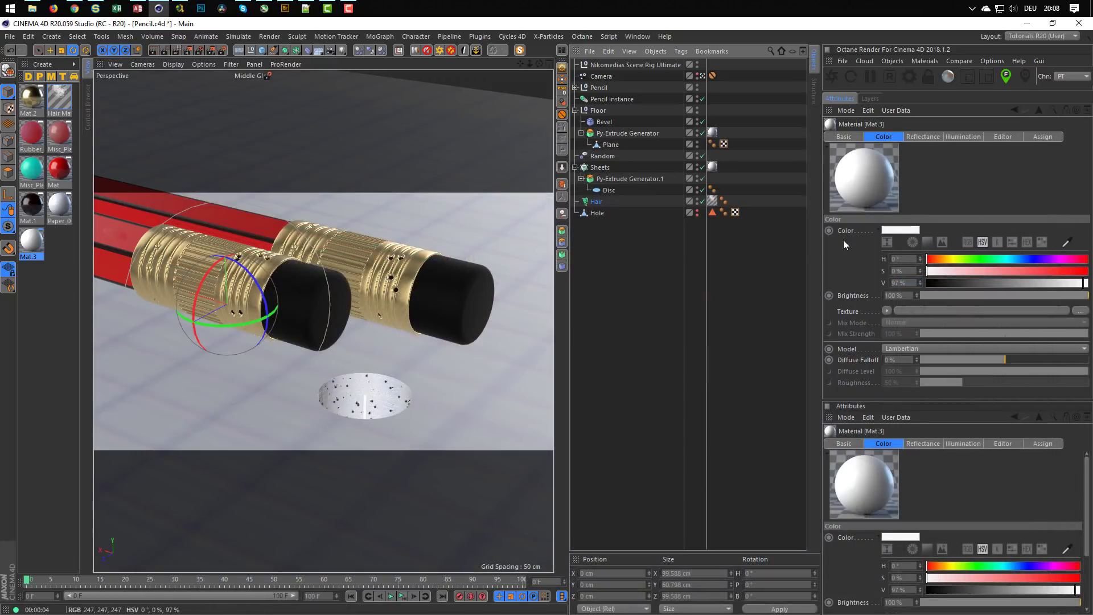
Step: Enable Depth Of Field in Middle GI's Physical renderer settings, and open the scene Camera's Physical properties
left_click(602, 79)
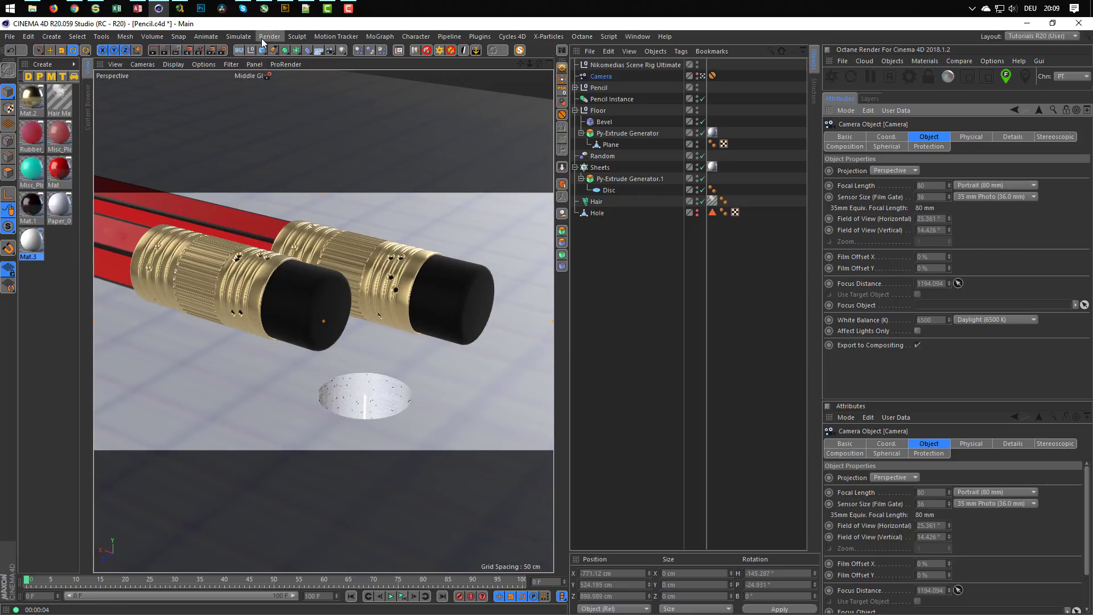
left_click(220, 51)
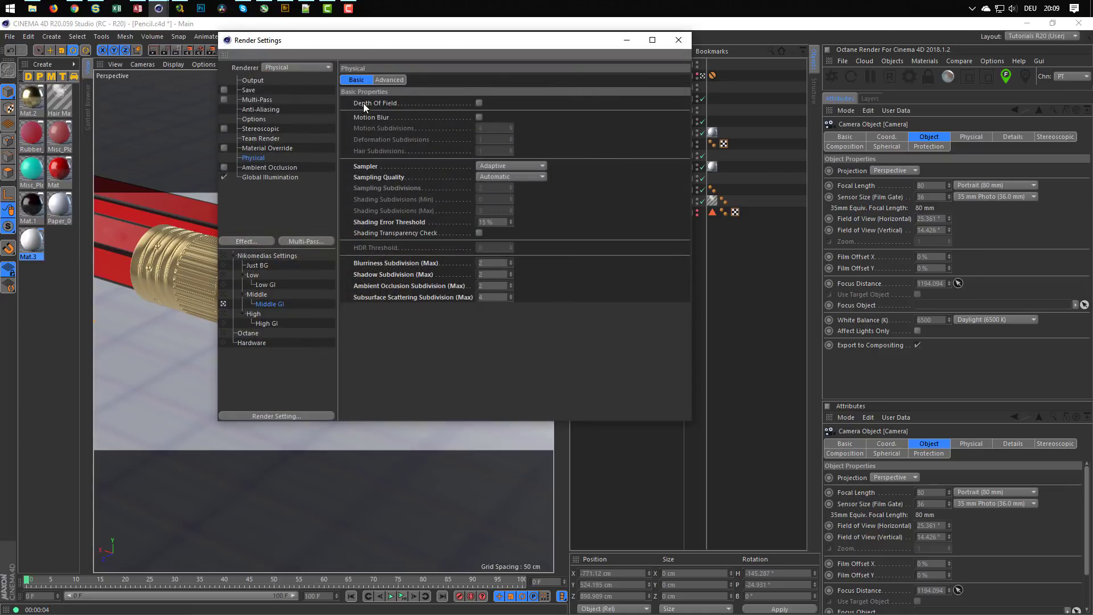
left_click(479, 103)
left_click(679, 40)
left_click(970, 138)
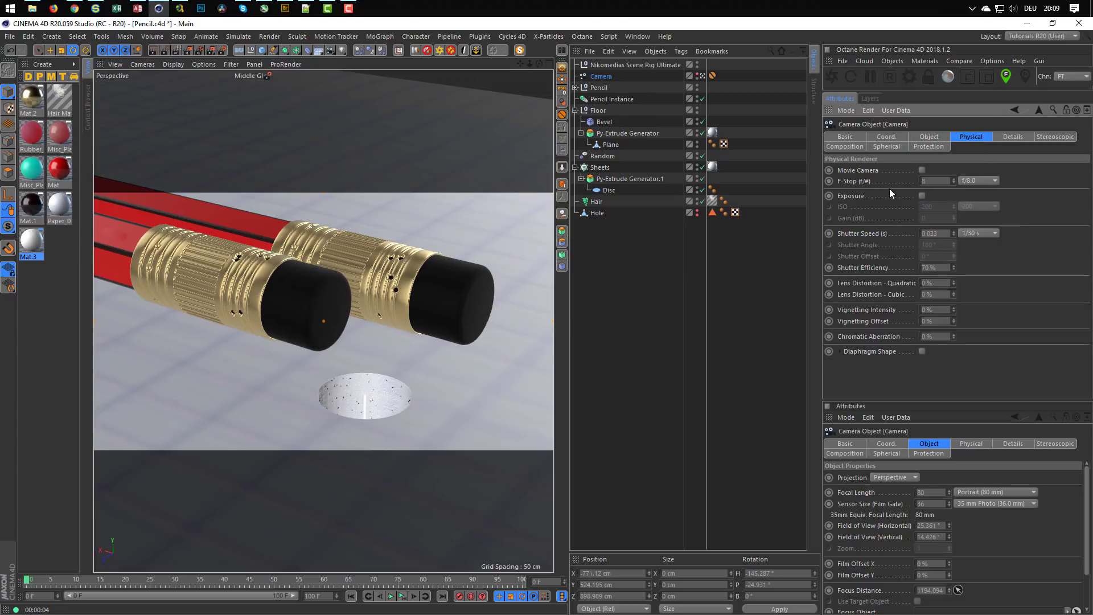
Step: Set the scene Camera's F-Stop to 0.1
left_click_drag(929, 182, 895, 199)
type("0.1")
key("Return")
Step: Turn on the viewport's Depth of Field display option and render the camera view to the Picture Viewer to judge the blur
left_click(170, 66)
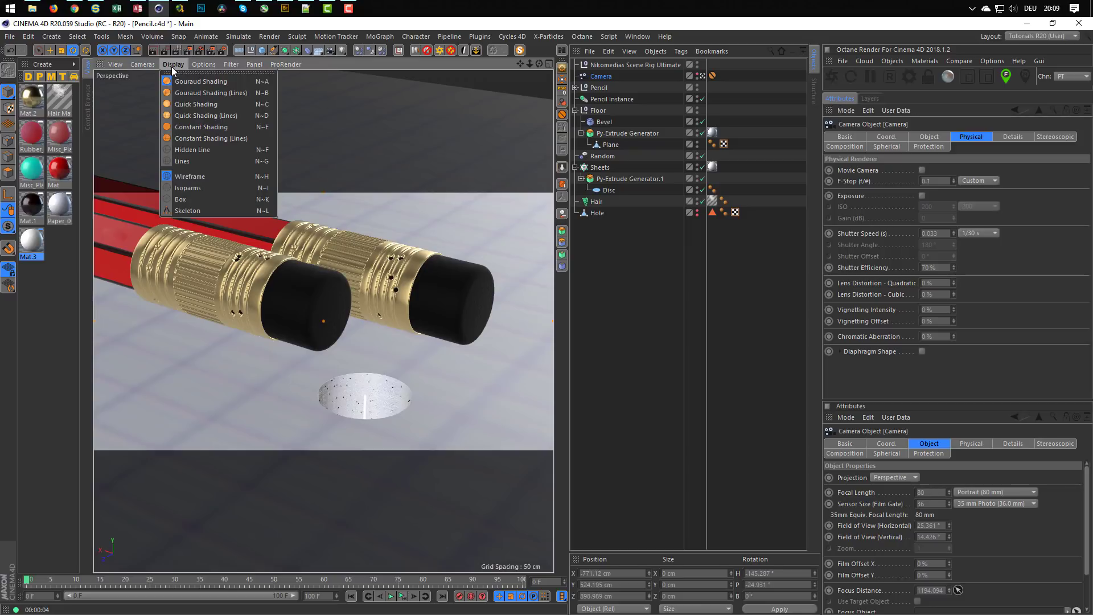
mouse_move(200, 63)
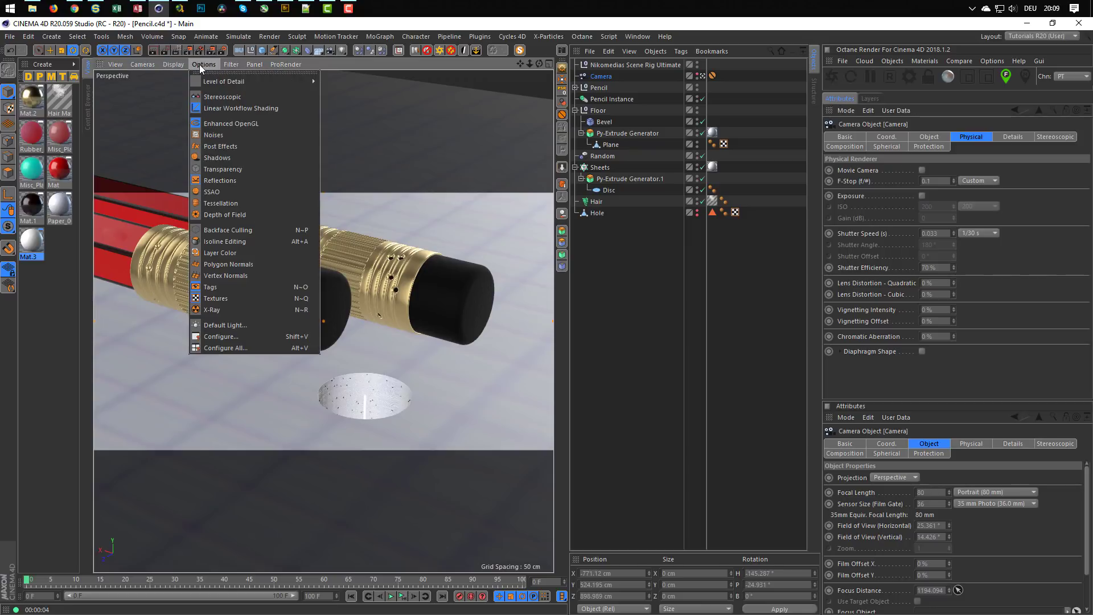
left_click(217, 214)
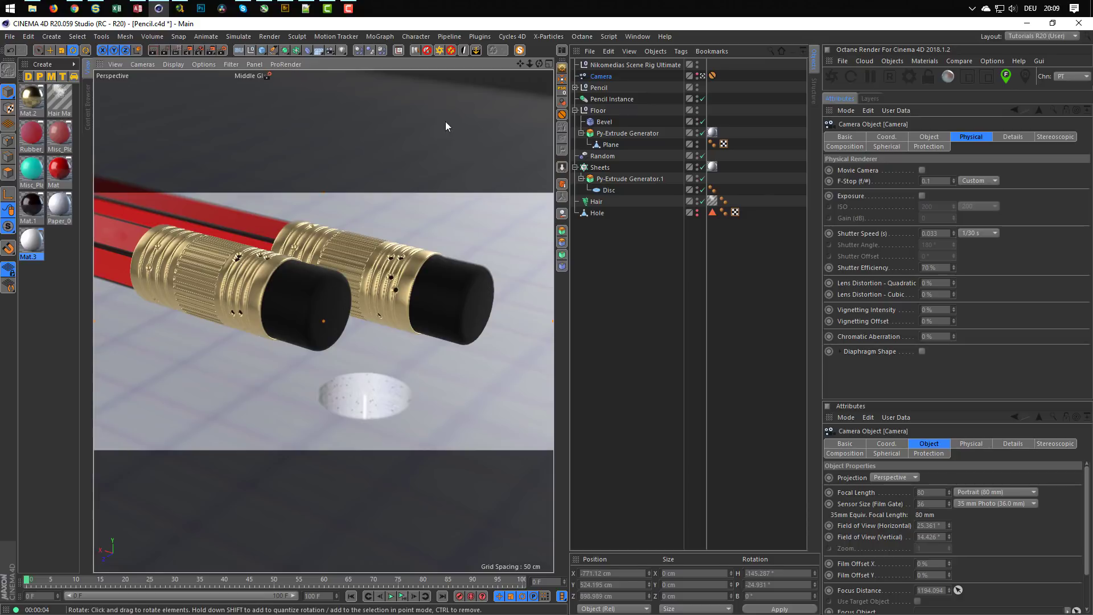
key("shift+r")
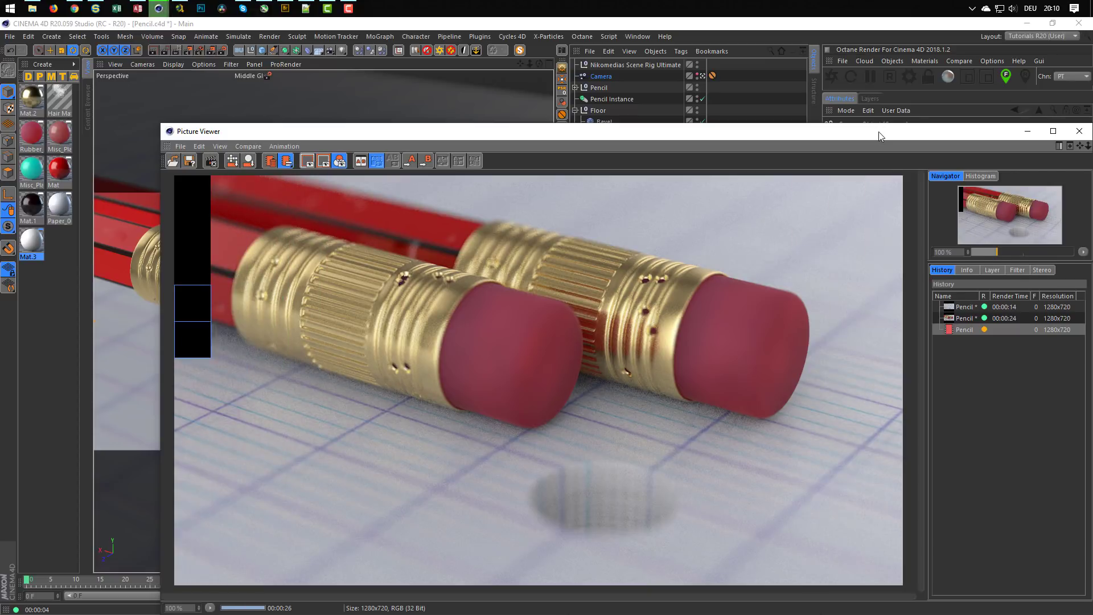
left_click_drag(880, 134, 805, 341)
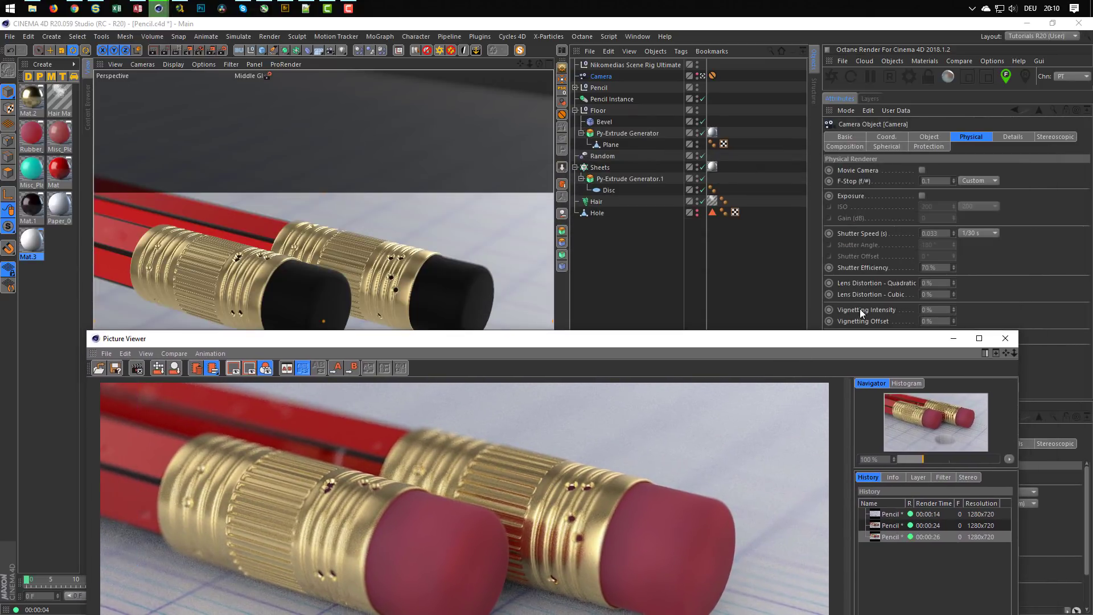
Step: Set the Camera's F-Stop to 0.5 and render the view to the Picture Viewer again
left_click(860, 213)
type("0.5")
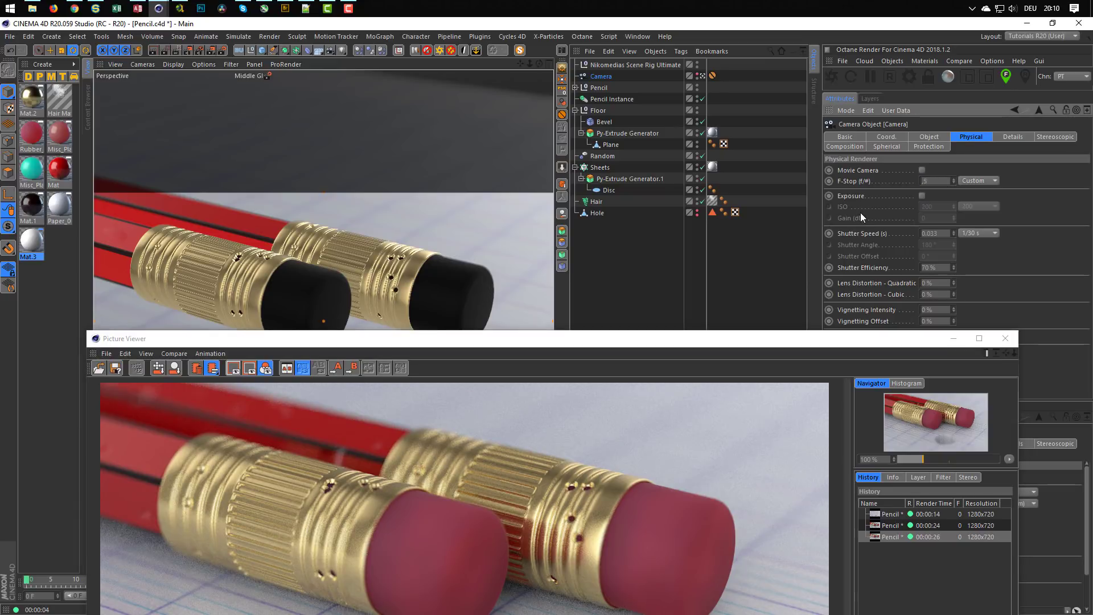
key("Return")
left_click_drag(764, 341, 800, 106)
key("shift+r")
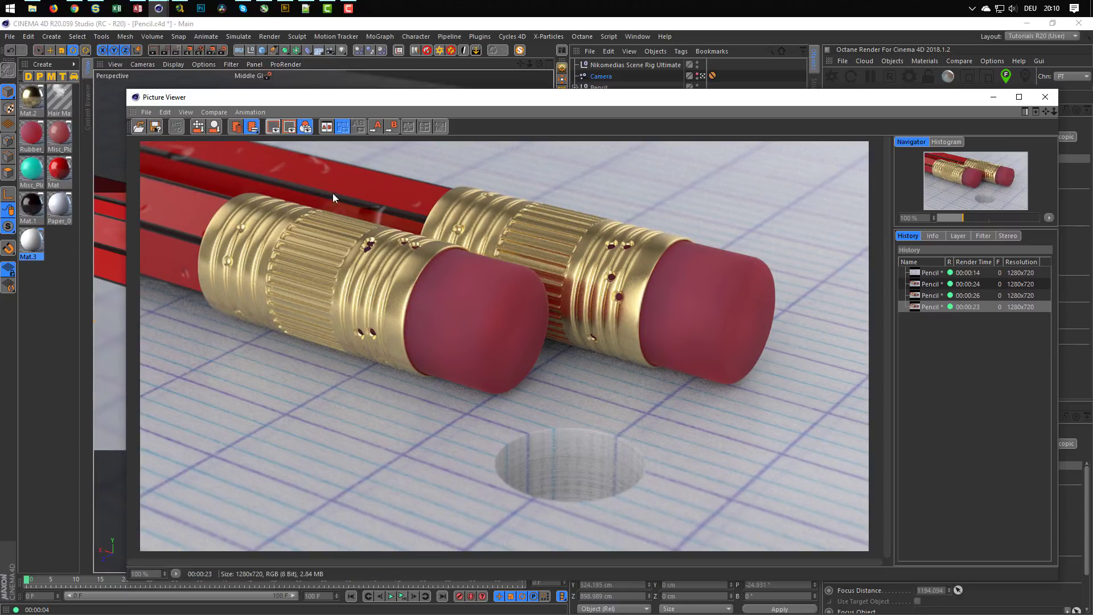
Step: Set the bump strength of the red pencil material Mat to 30 % and close the material editor
double_click(59, 169)
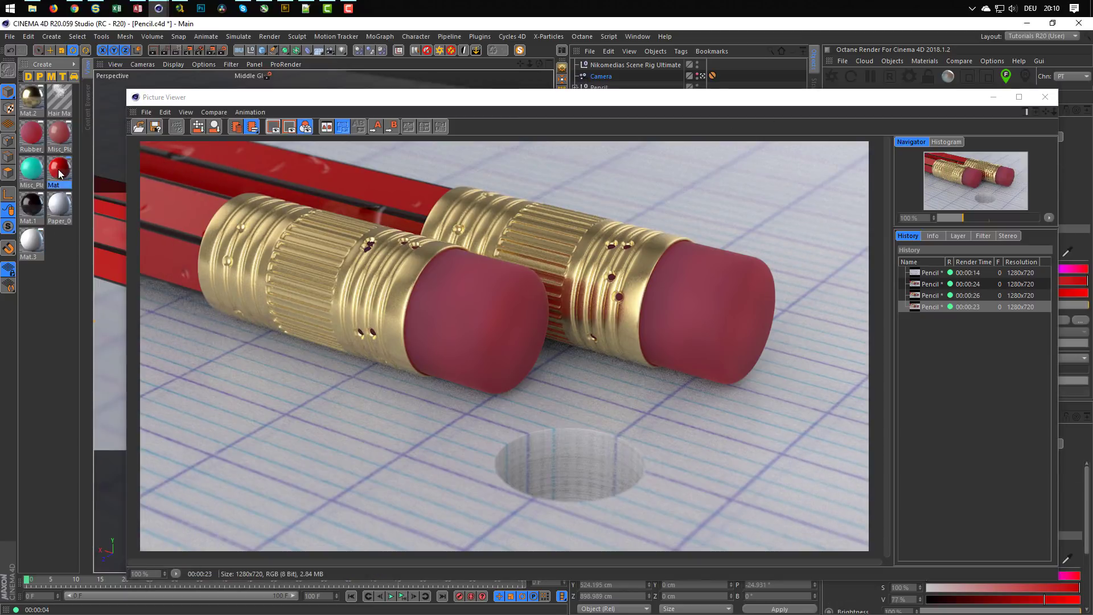
left_click(193, 268)
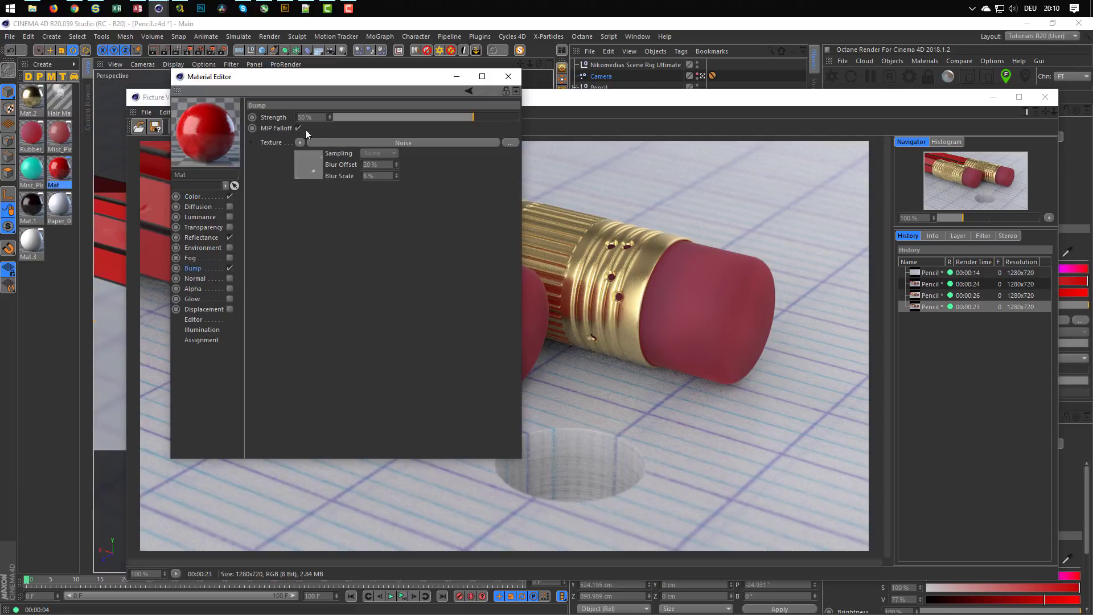
type("30")
key("Return")
left_click(509, 76)
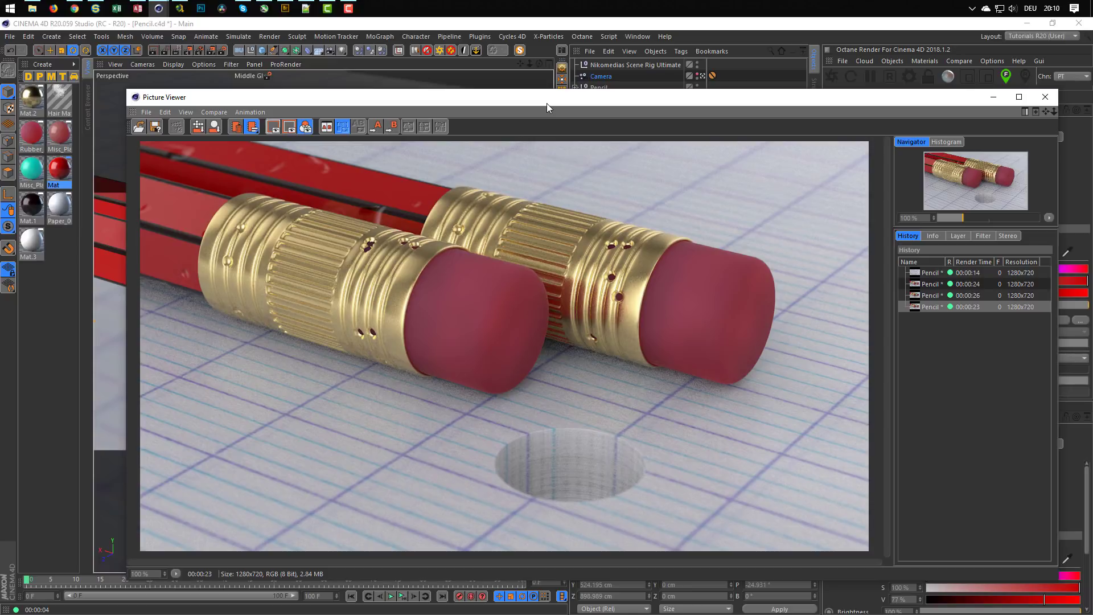
Step: Render the view with the changed pencil bump, check it in the Picture Viewer history, and close the viewer
key("shift+r")
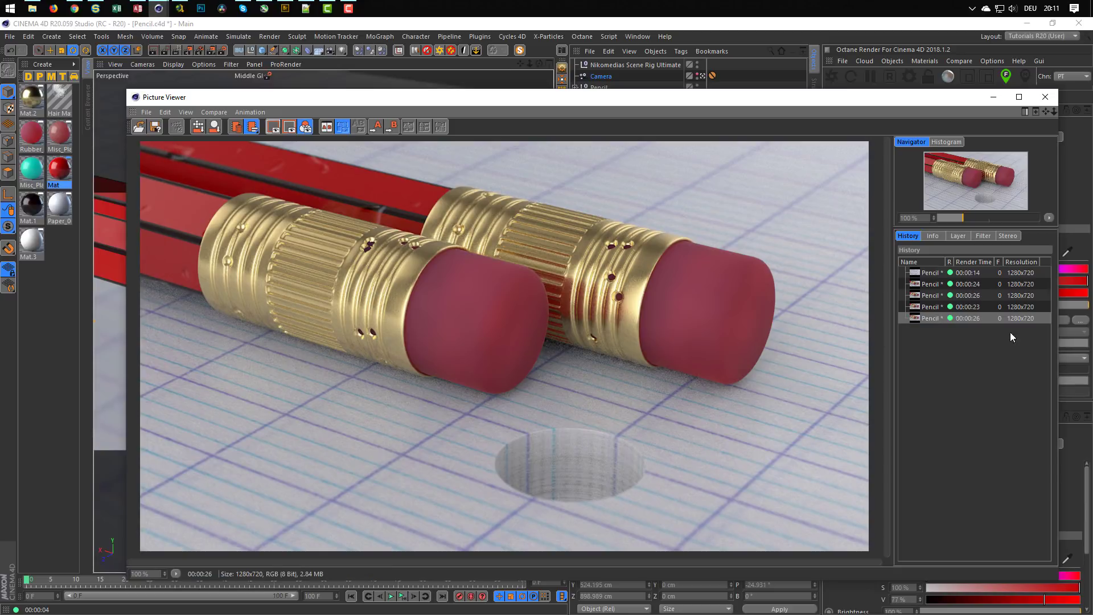
left_click(932, 316)
left_click(1046, 97)
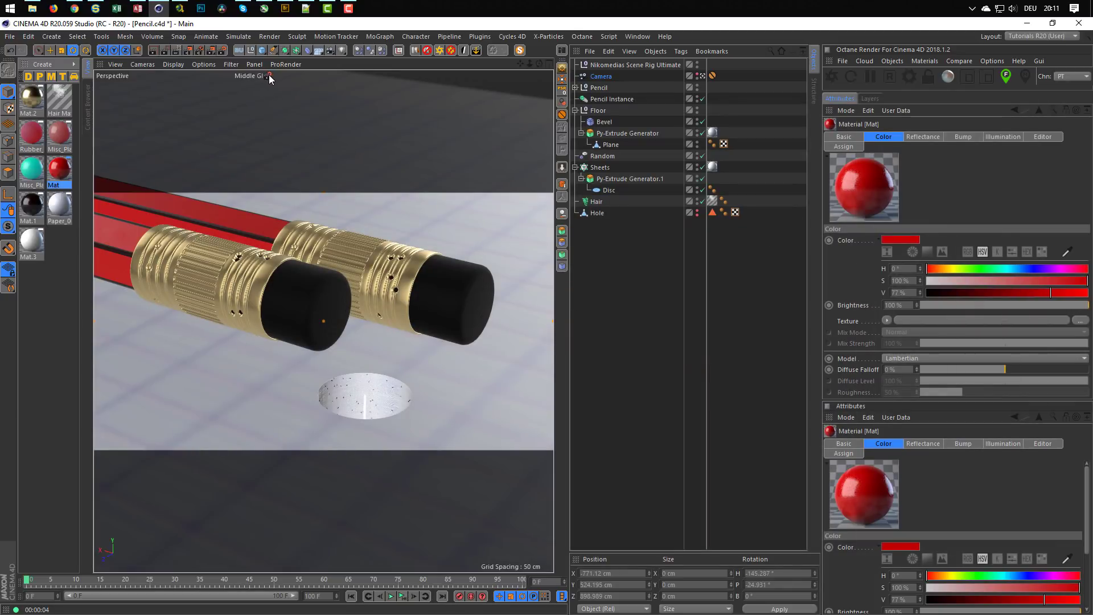
Step: Compare the Physical renderer settings of High GI and Middle GI, and review the latest render in the Picture Viewer
left_click(223, 51)
left_click(228, 326)
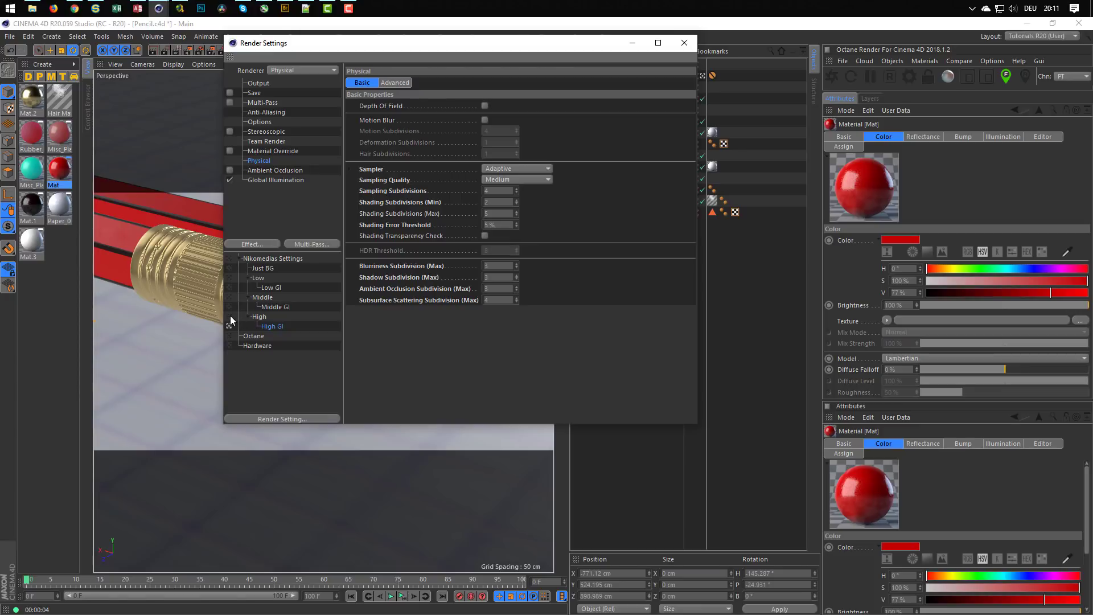
left_click(265, 305)
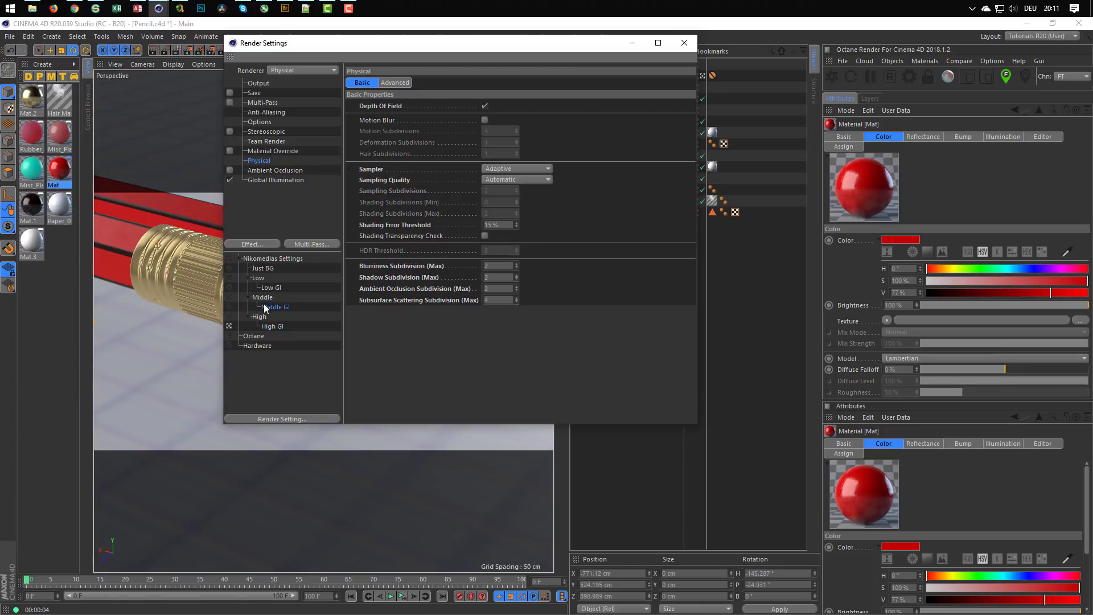
left_click(229, 306)
left_click_drag(425, 44, 656, 75)
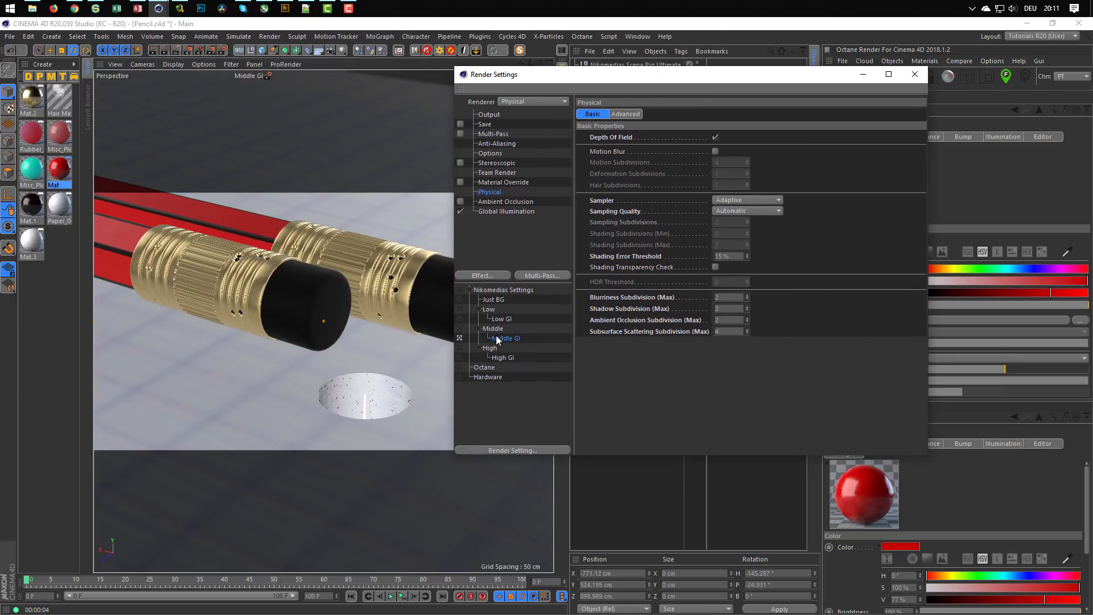
key("shift+r")
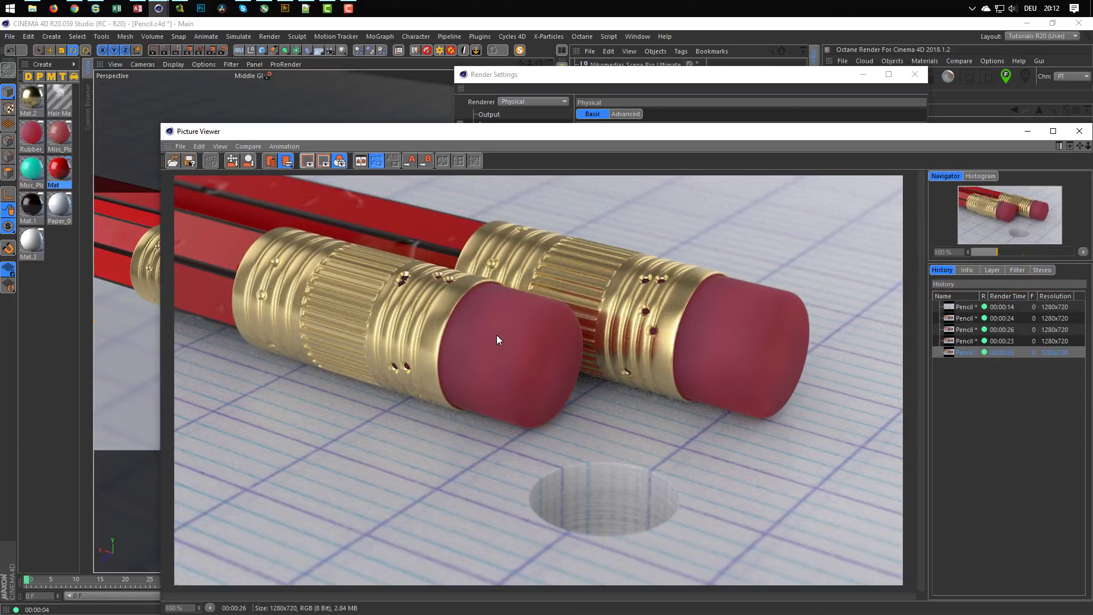
left_click(1079, 131)
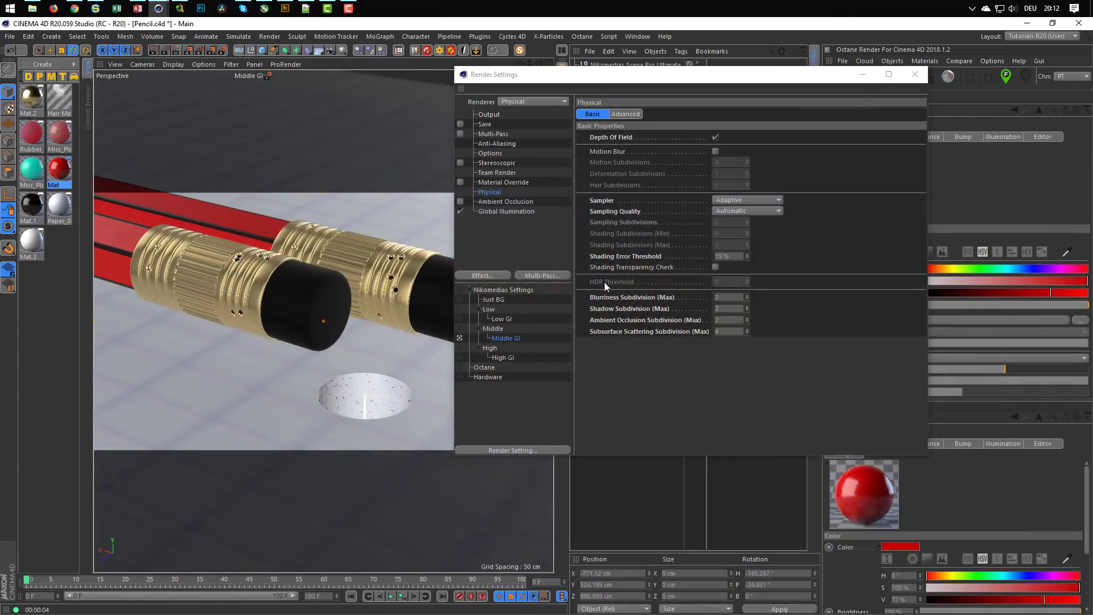
Step: Add the Hair Render effect to Middle GI, and add it to High GI as well after making that the active render setting
left_click(492, 274)
left_click(549, 401)
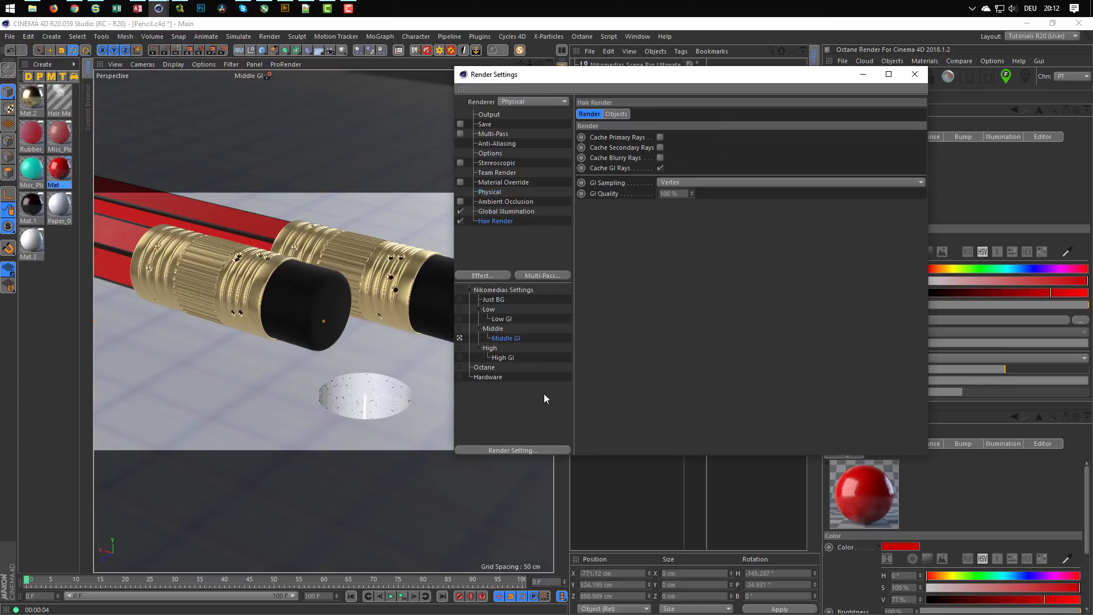
left_click(459, 357)
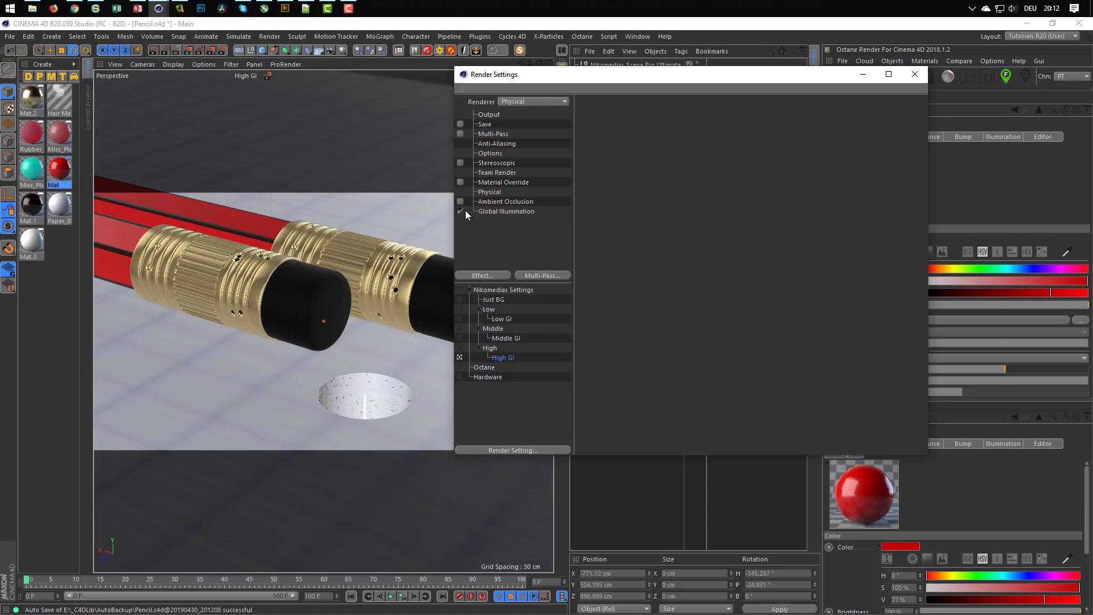
left_click(496, 273)
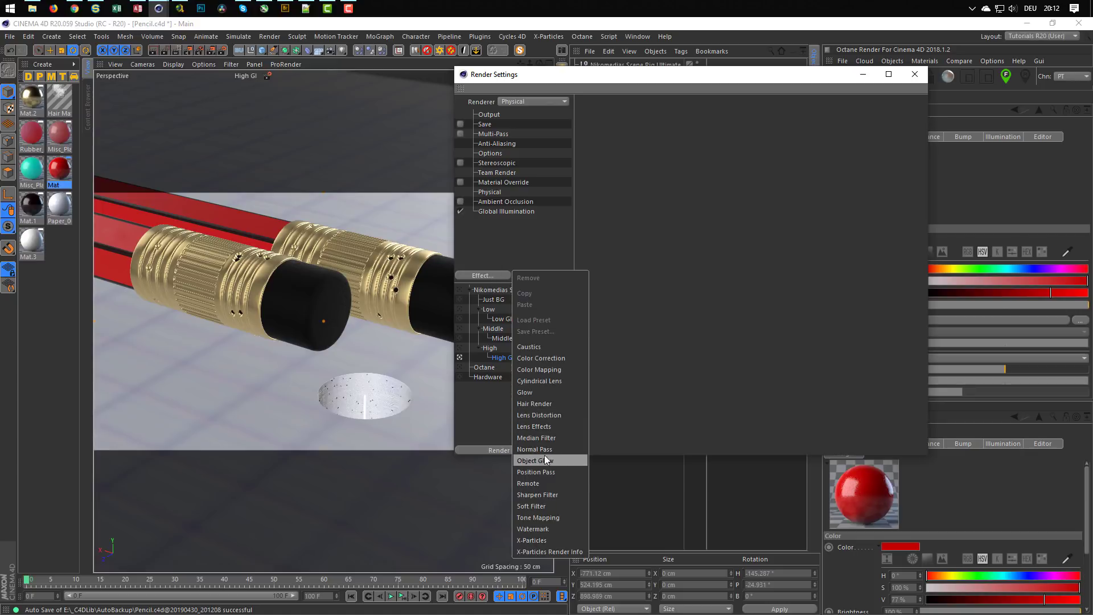
left_click(538, 404)
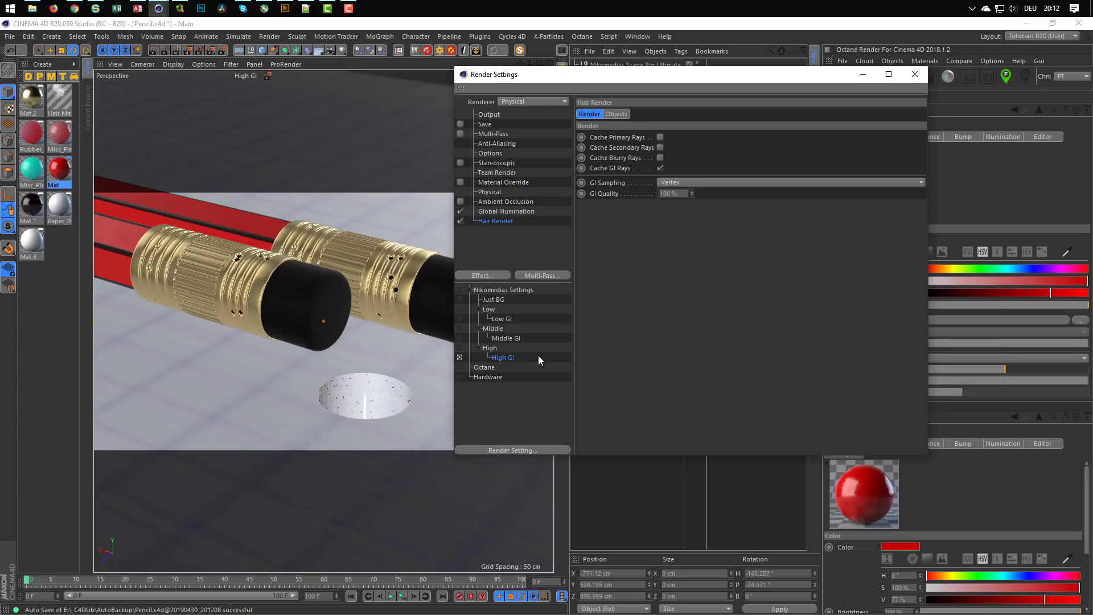
Step: Enable Depth Of Field in High GI's Physical settings, close the render settings, and start rendering the camera view to the Picture Viewer
left_click(489, 189)
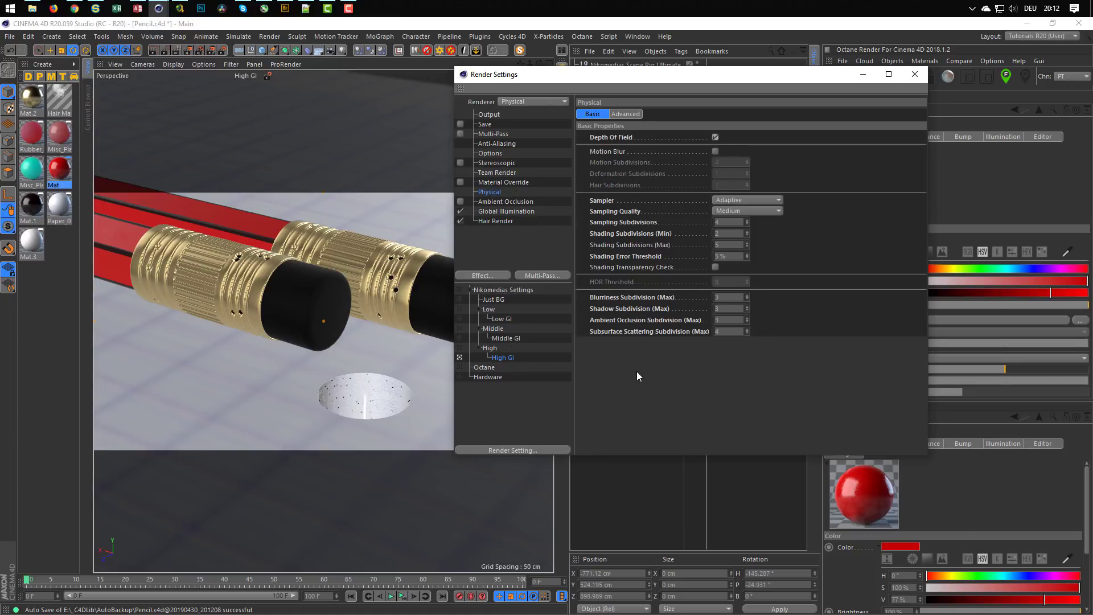
left_click(914, 74)
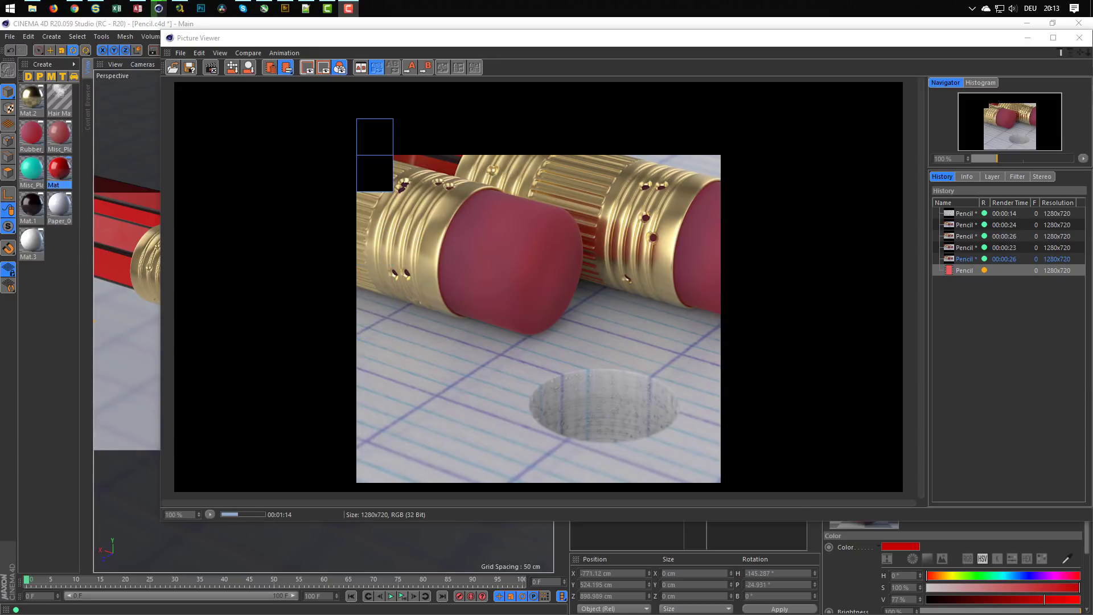
Step: Stop the running High GI render, closing the Picture Viewer, and make Low GI the active render setting
left_click(1079, 38)
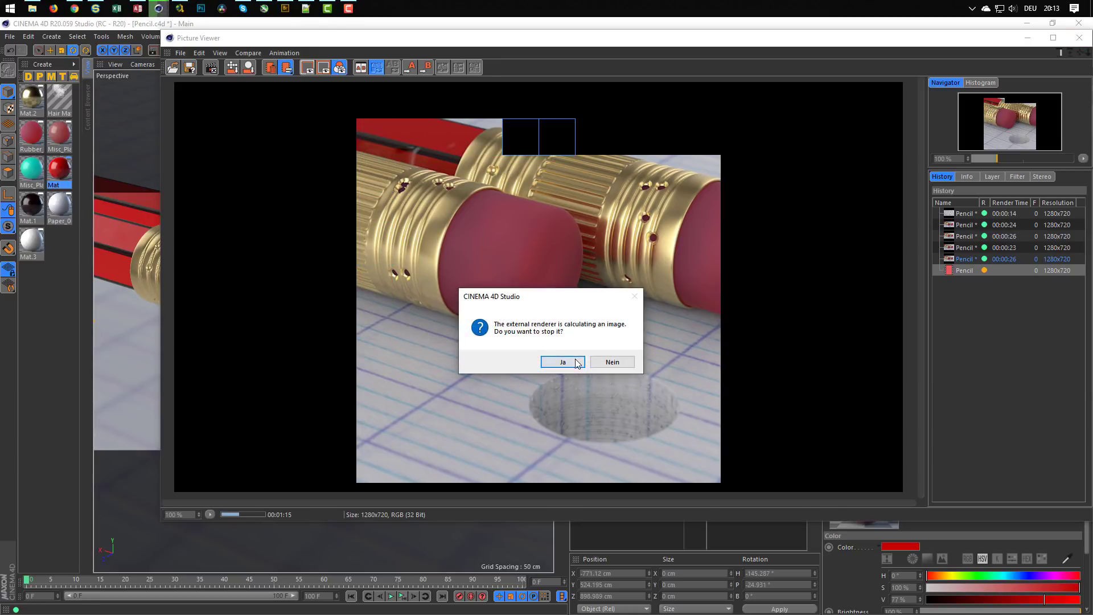
left_click(562, 362)
left_click(266, 77)
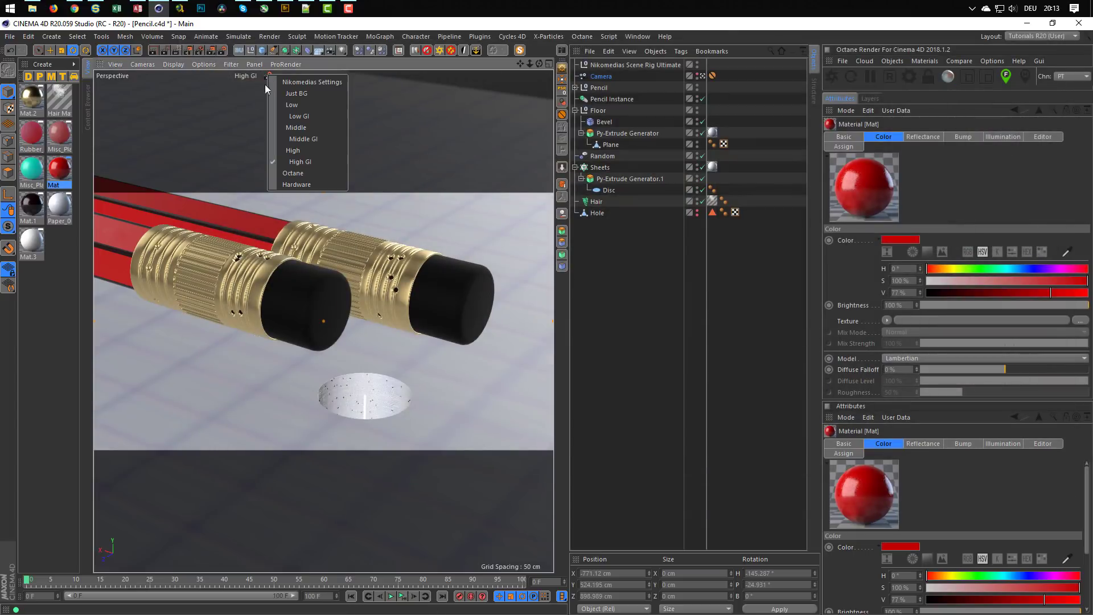
left_click(299, 116)
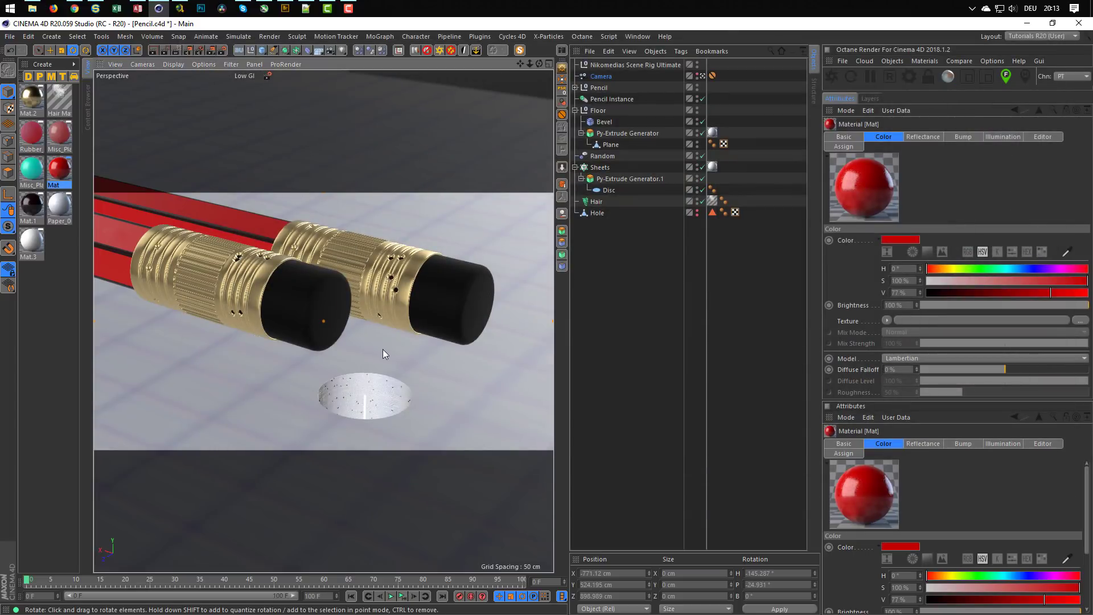
Step: Set the Random effector's position variation for the hole's sheets to 0.5 cm in X, 0 cm in Y and 0.5 cm in Z
left_click(702, 76)
scroll(354, 322, "up", 4)
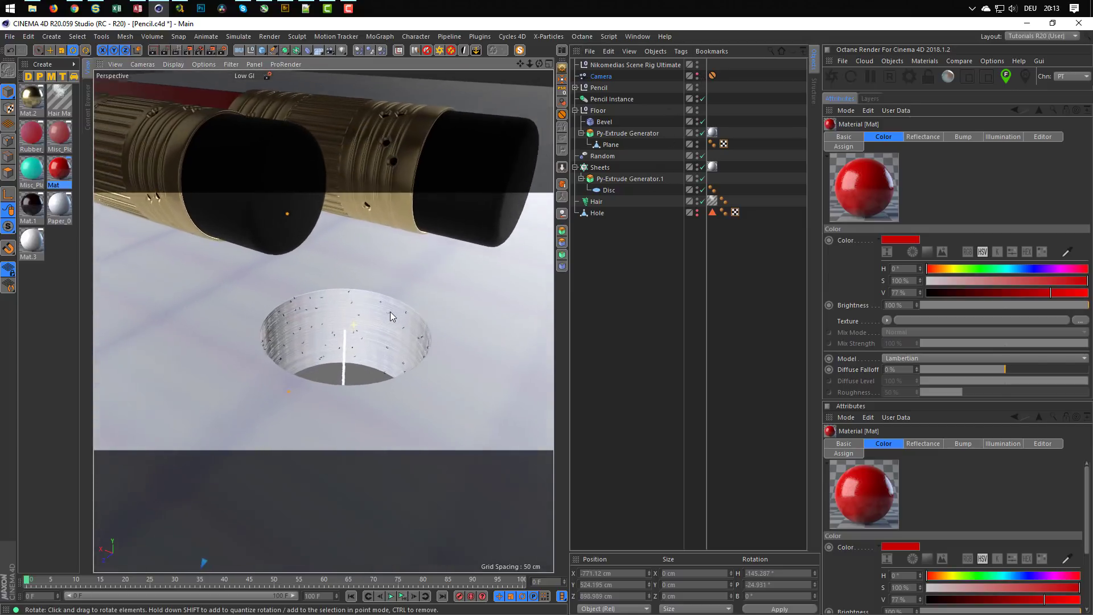
left_click(600, 167)
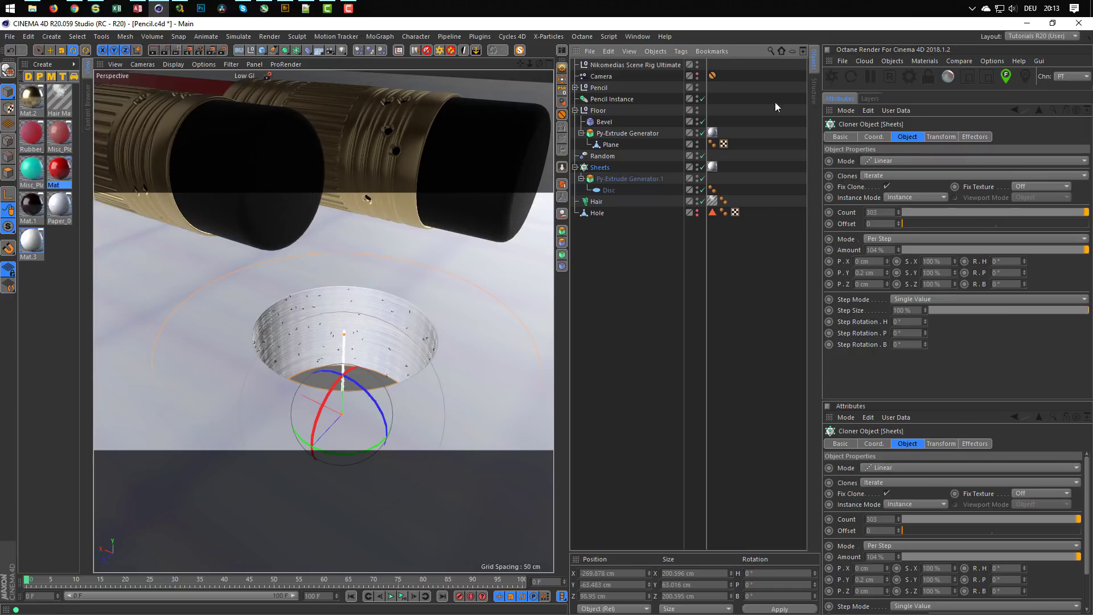
left_click(602, 156)
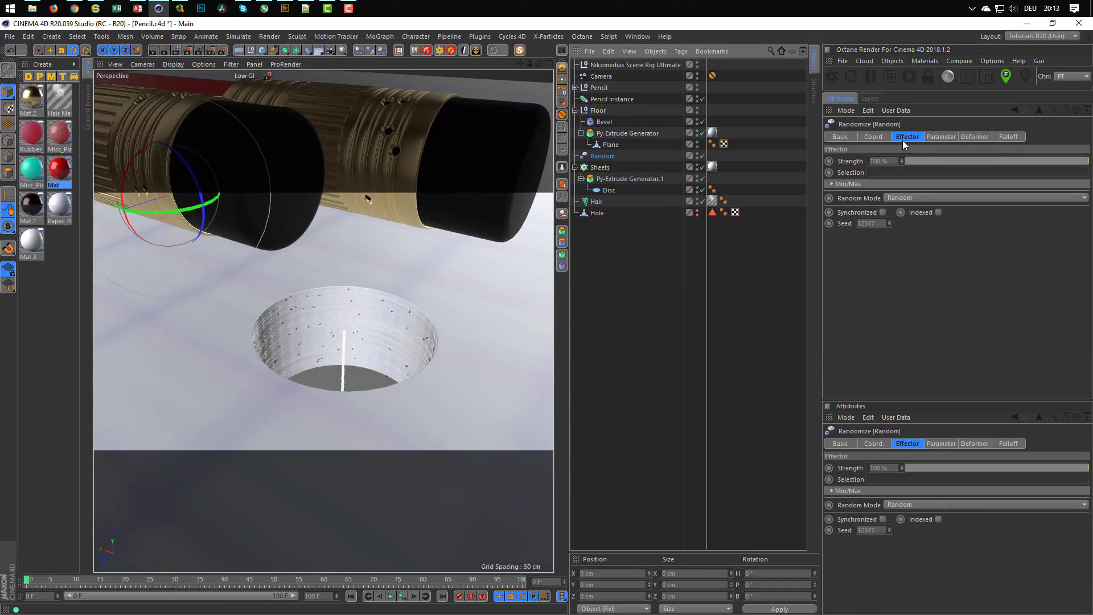
left_click(941, 136)
left_click_drag(894, 192, 807, 185)
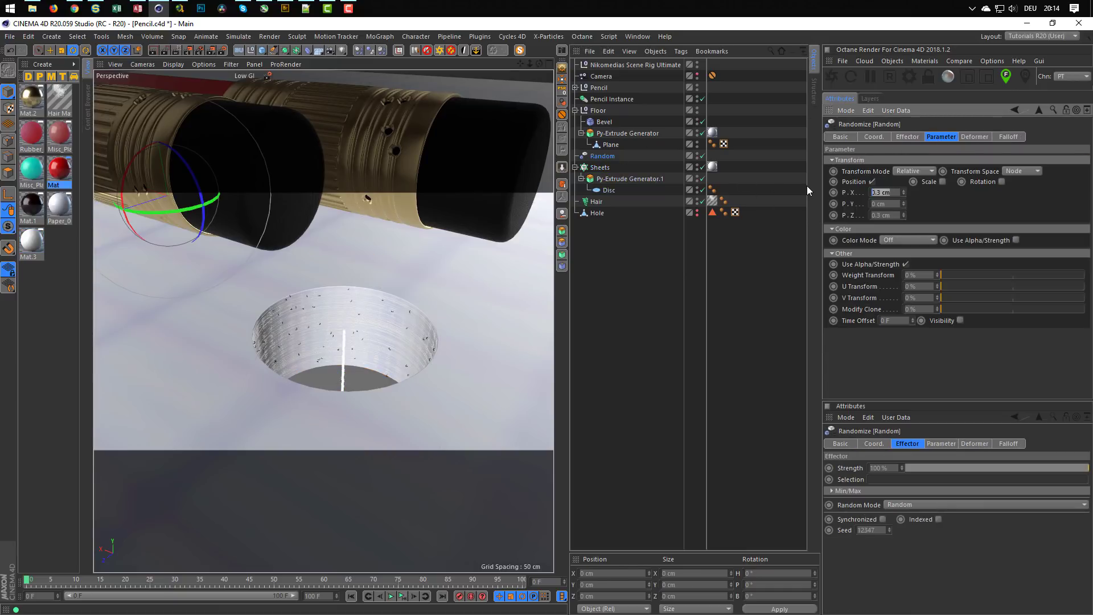
type("0.5")
key("Tab")
type("0")
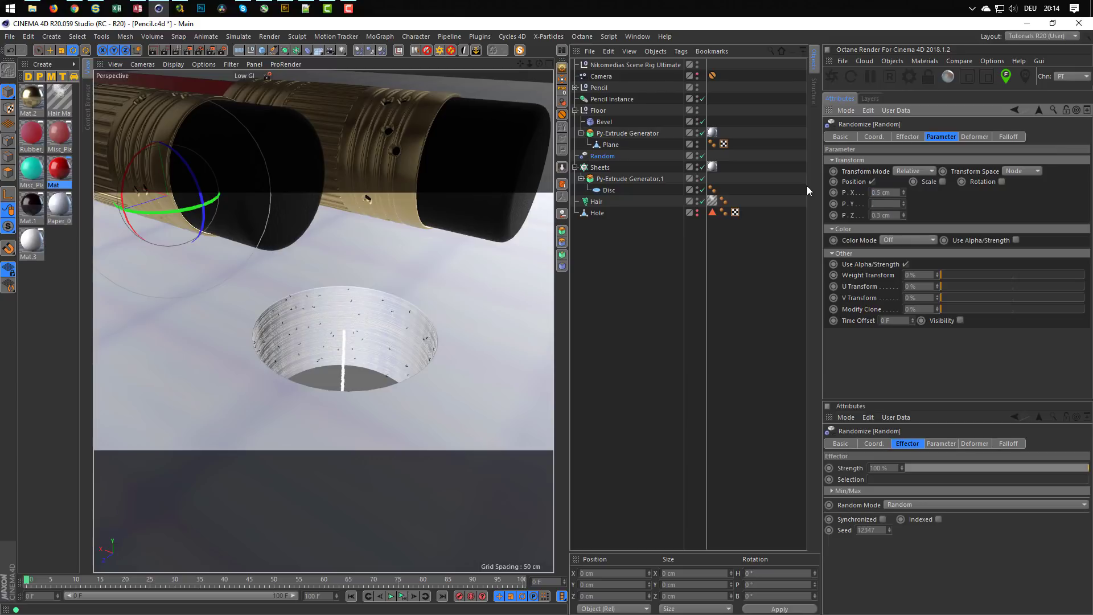
type("0")
key("Tab")
type(",5")
key("Return")
left_click(702, 156)
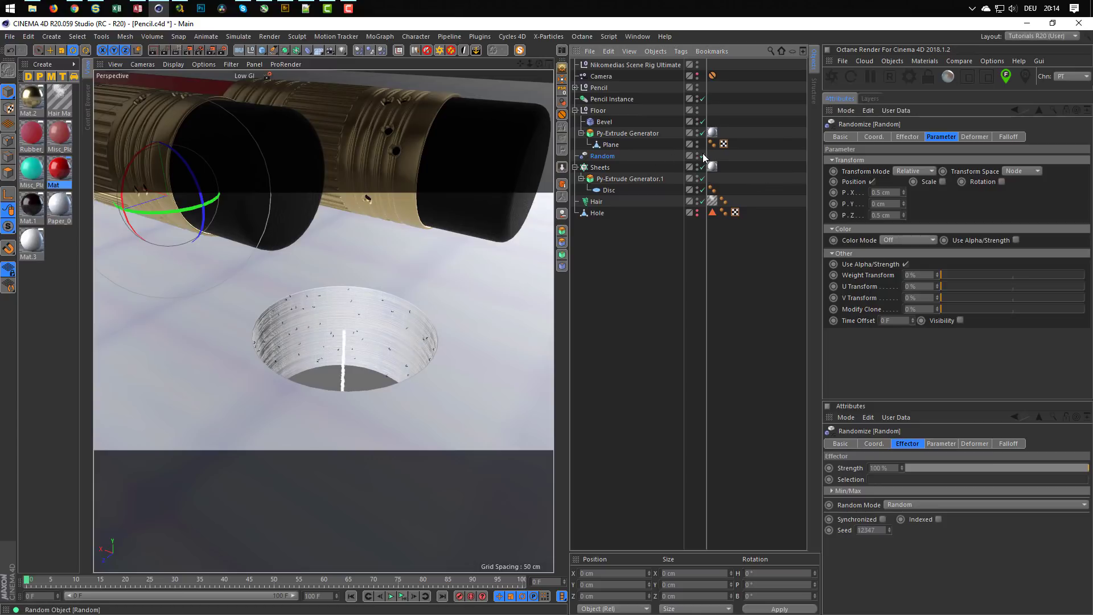
Step: Reframe the camera slightly farther back and from a higher angle, moving its Protection tag onto Pencil meanwhile, restore the tag, and save the scene
left_click(704, 77)
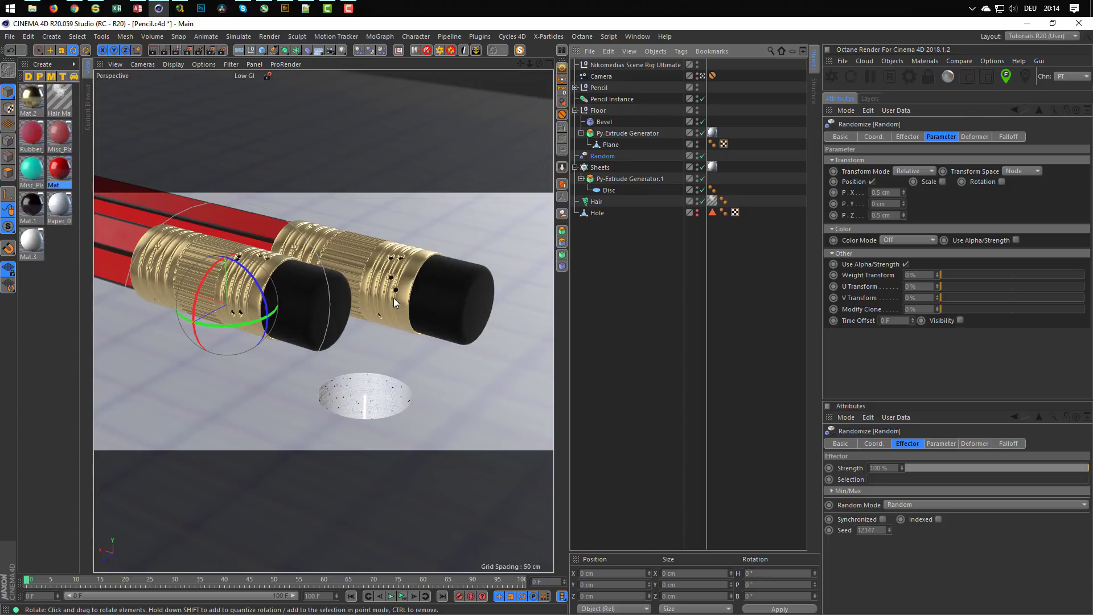
right_click(392, 298)
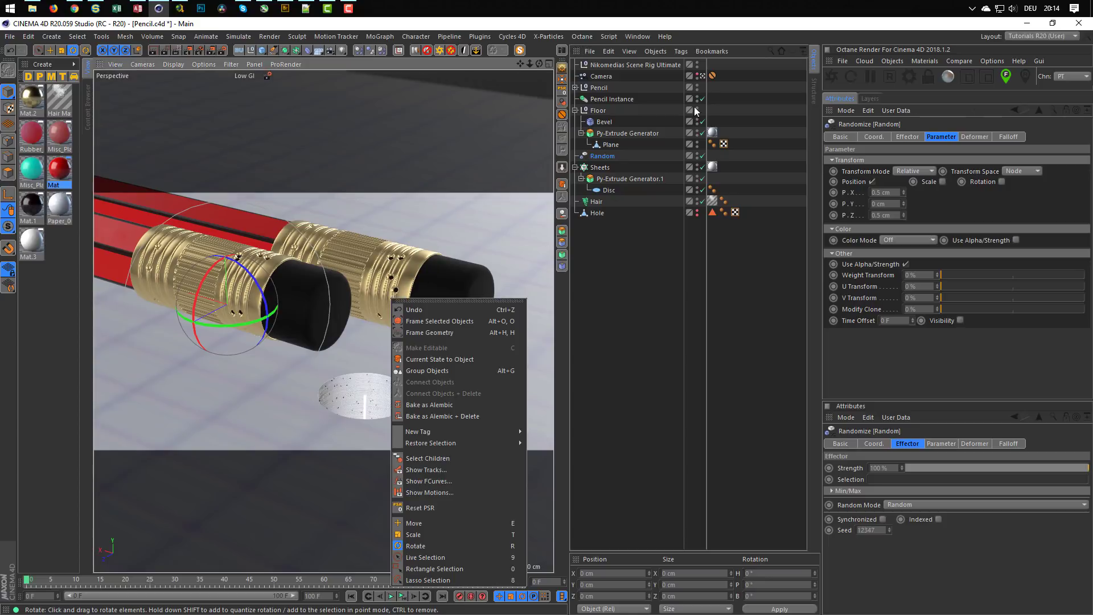
mouse_move(713, 76)
left_mouse_down()
mouse_move(715, 97)
mouse_move(712, 87)
left_mouse_up()
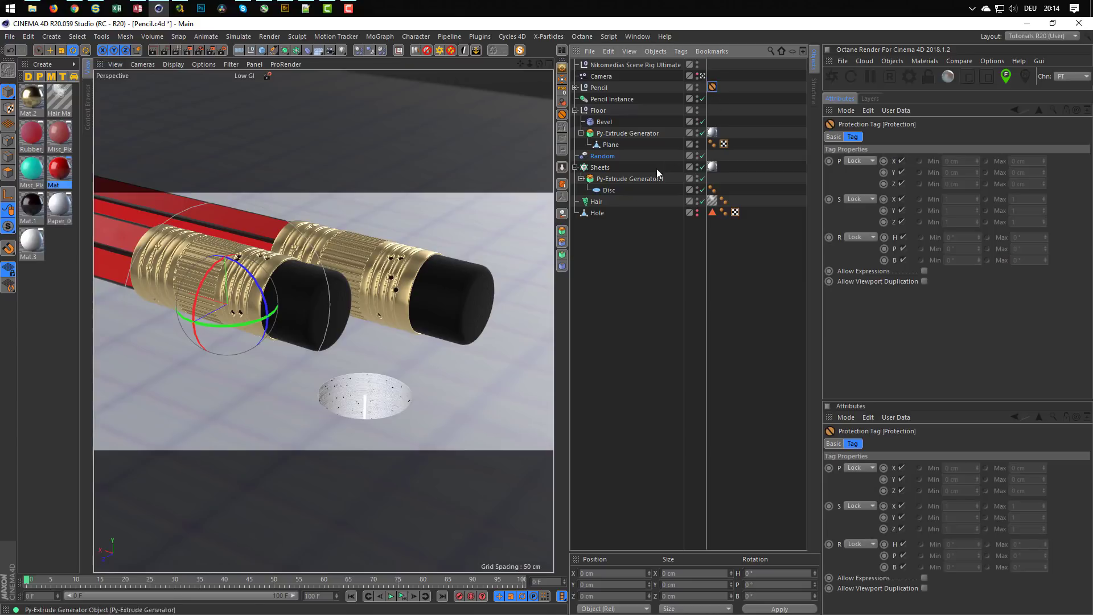
right_click_drag(374, 316, 307, 340, "alt")
left_click_drag(308, 341, 316, 303, "alt")
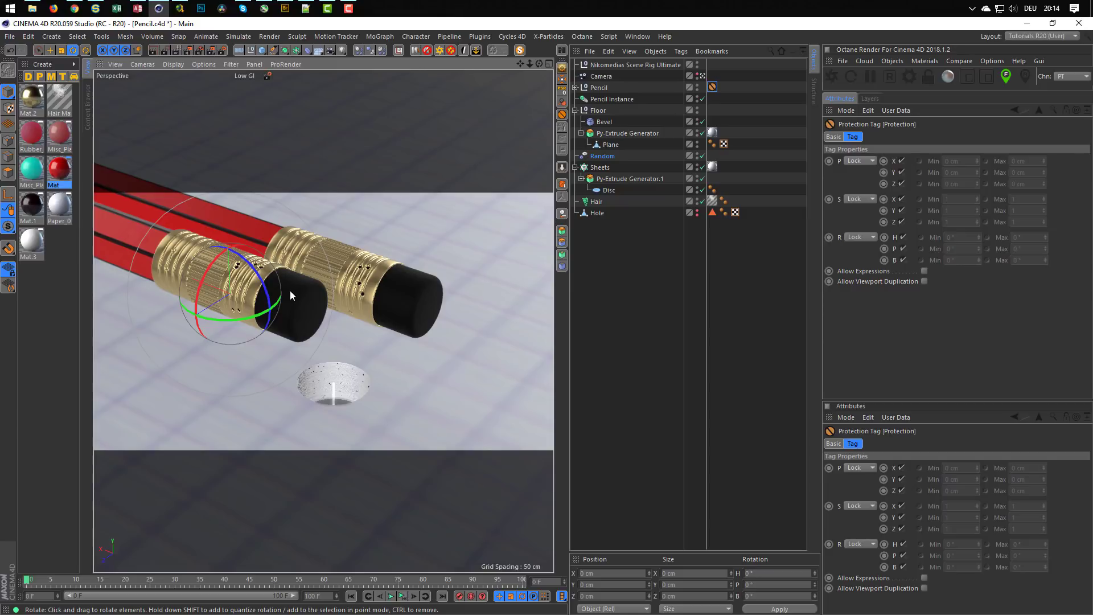
left_click_drag(285, 293, 279, 298, "alt")
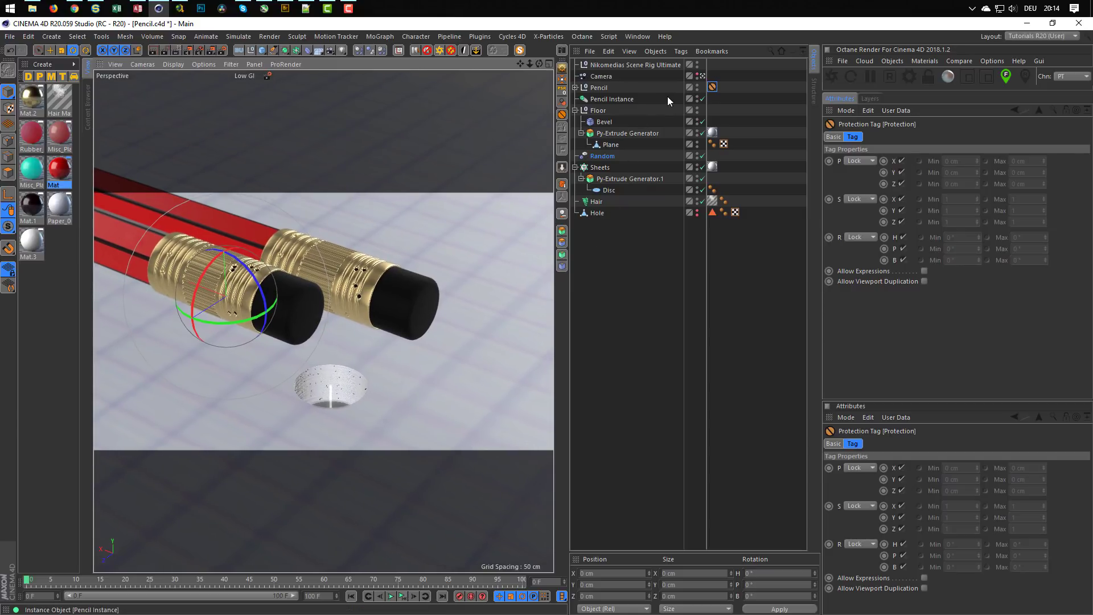
left_click_drag(711, 88, 712, 76)
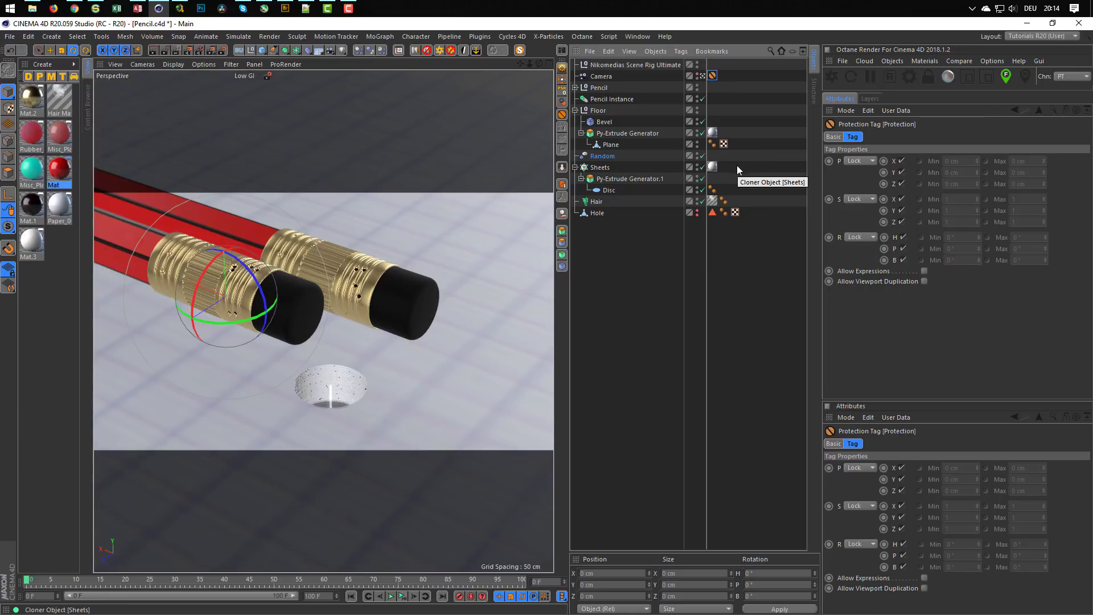
key("ctrl+s")
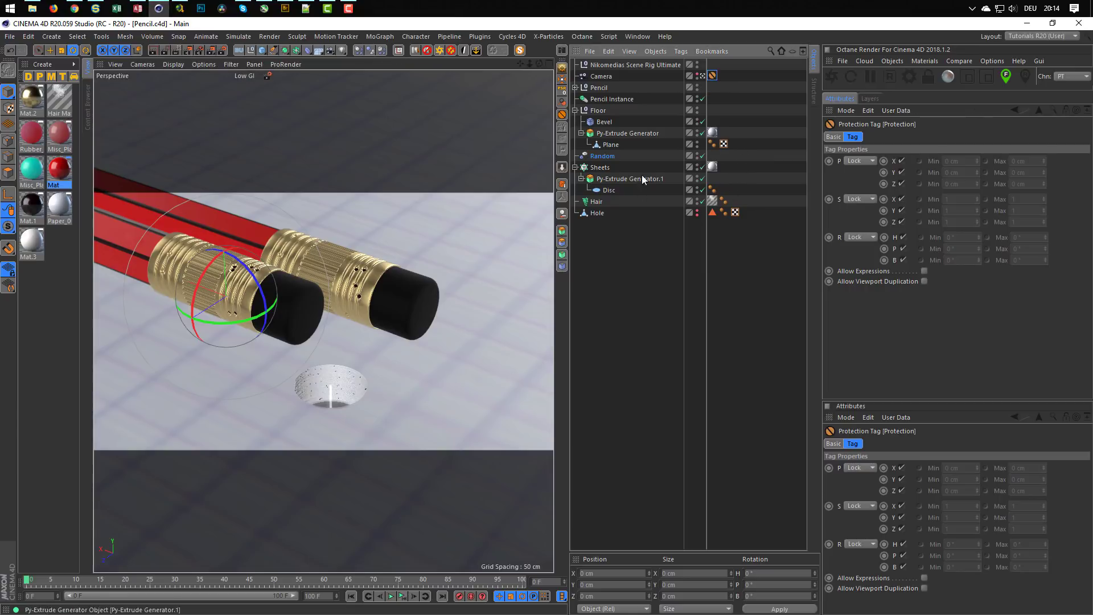
Step: Reduce the scene rig's background gradient to a single knot with V at 4%, checking the hole with the interactive render region before switching it off
left_click(176, 50)
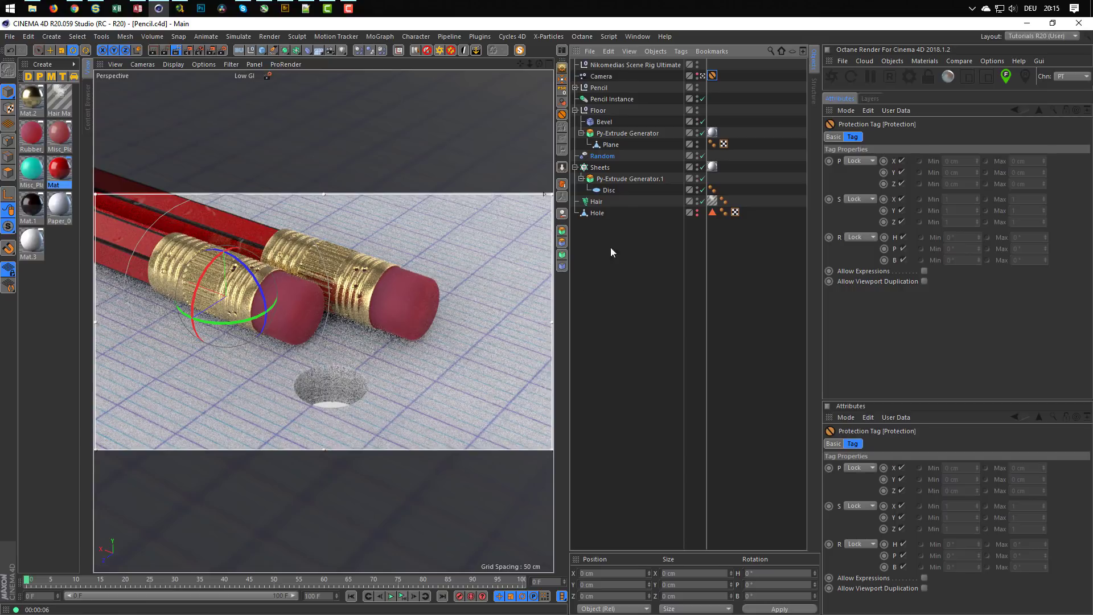
left_click(625, 65)
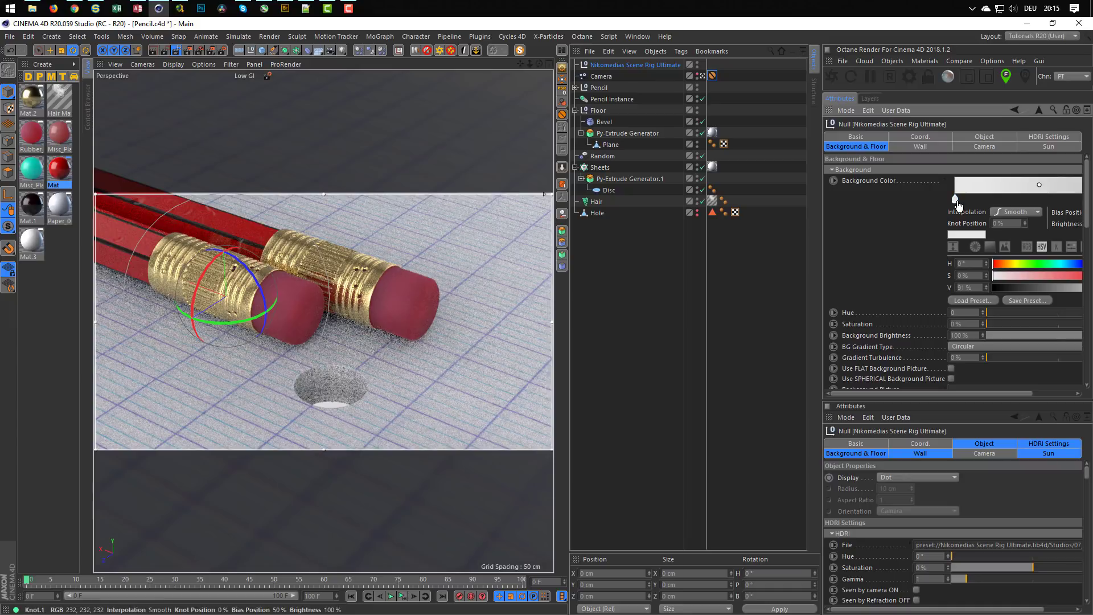
left_click_drag(818, 211, 765, 221)
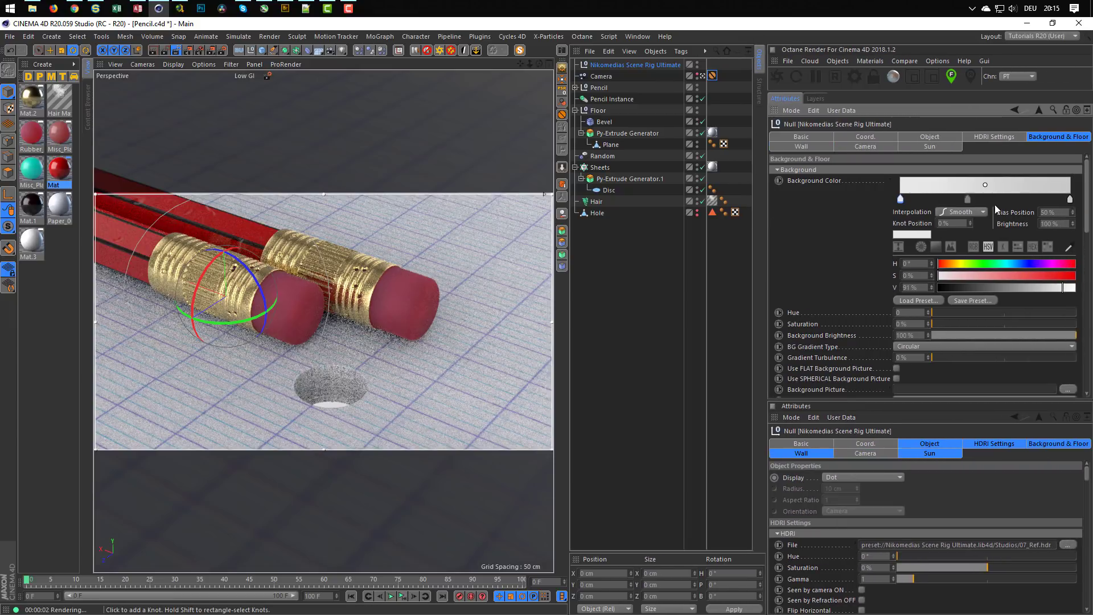
left_click_drag(1070, 200, 1070, 270)
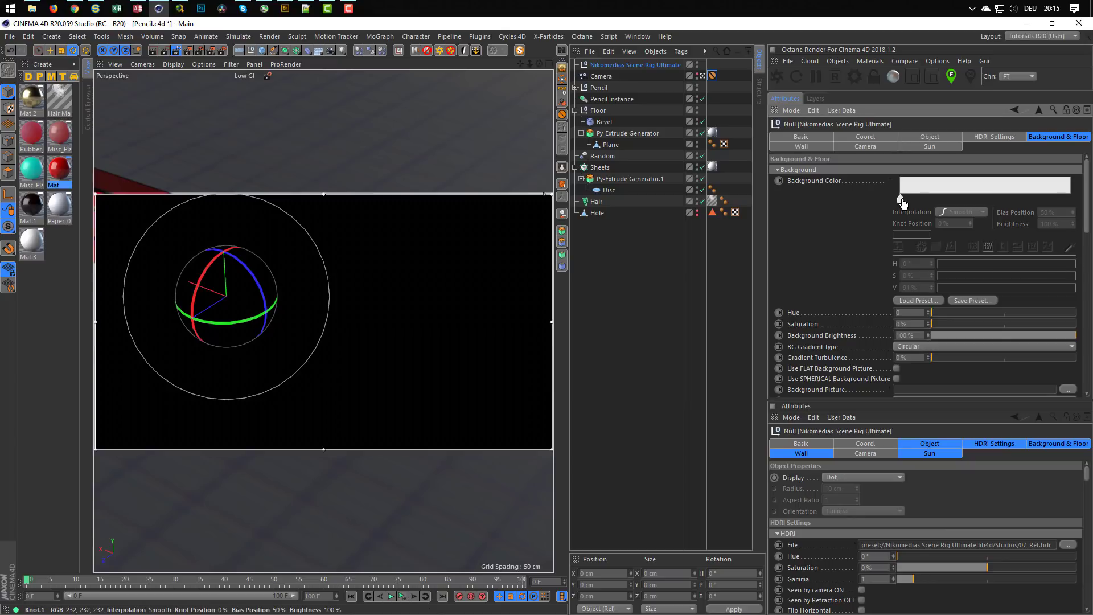
left_click(900, 198)
left_click_drag(989, 290, 944, 292)
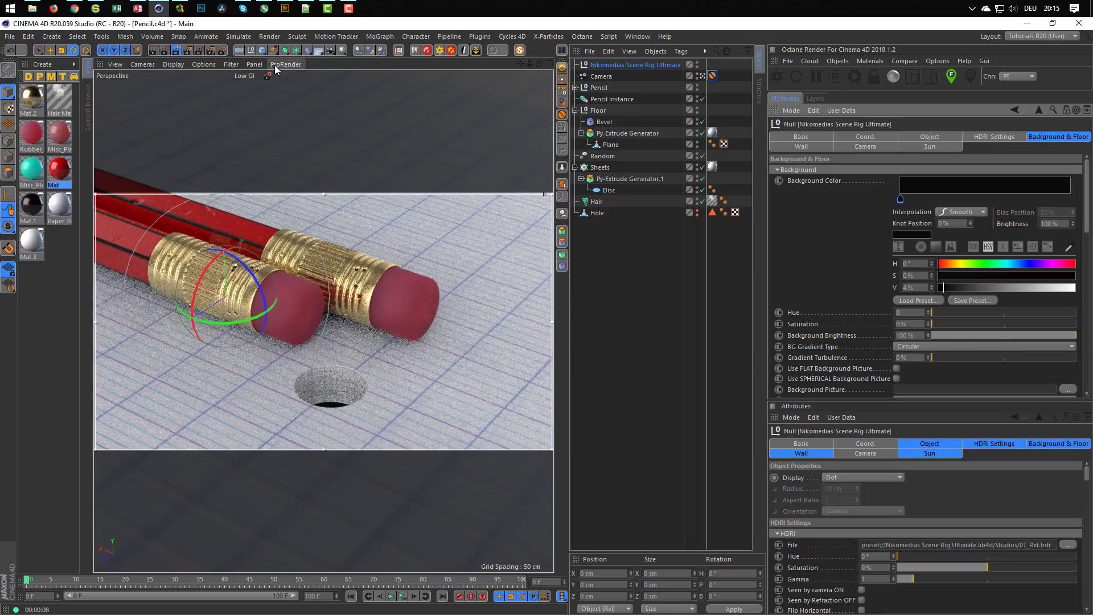
left_click(175, 52)
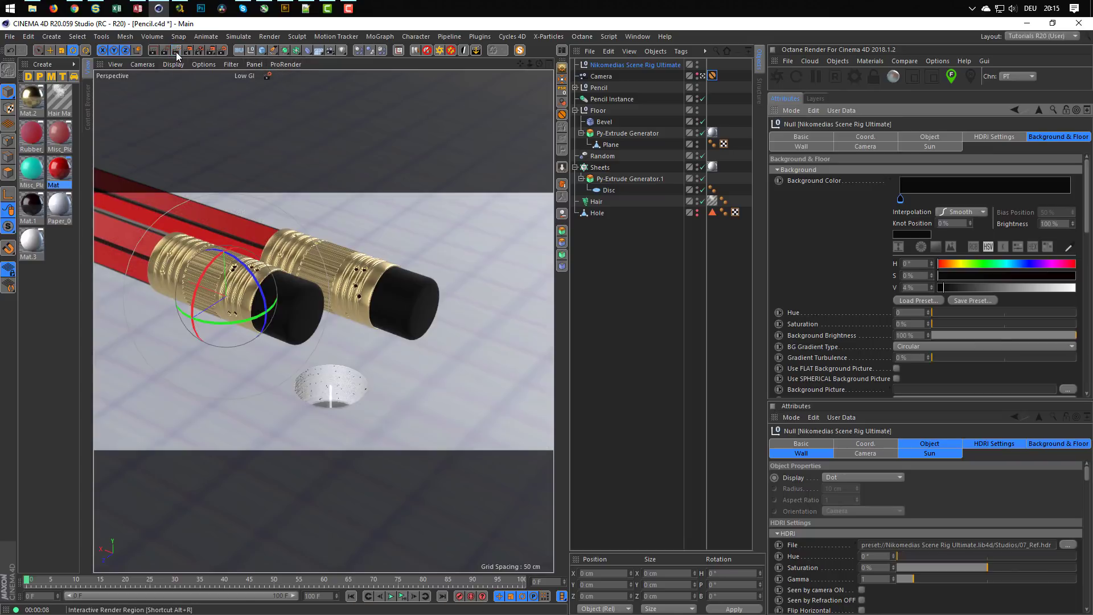
Step: Make Middle GI the active render setting and start a Picture Viewer render, then stop it and close the viewer
left_click(268, 77)
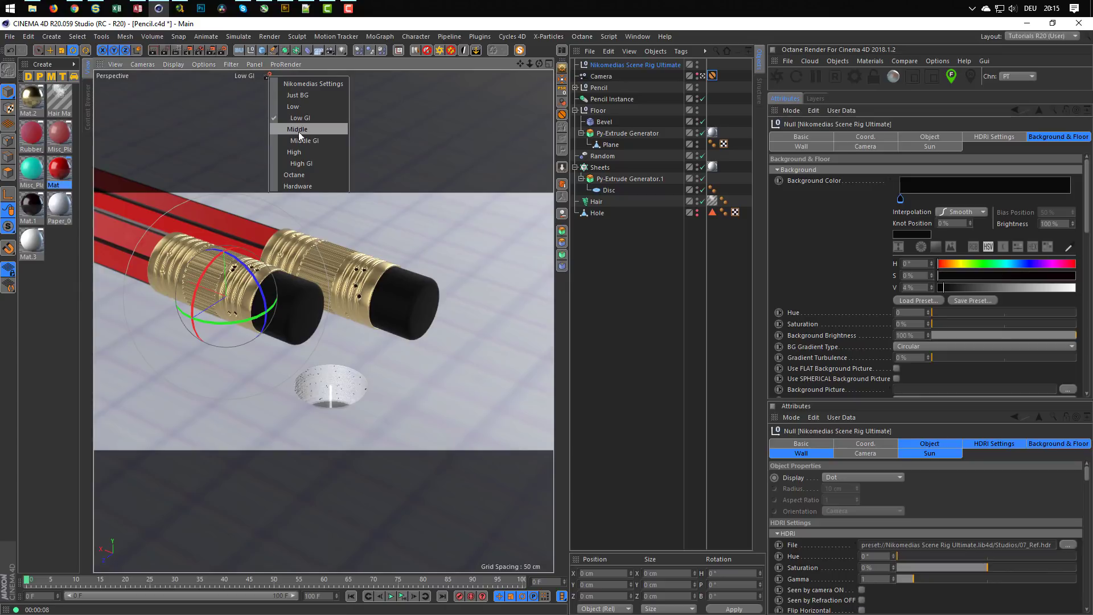
left_click(302, 138)
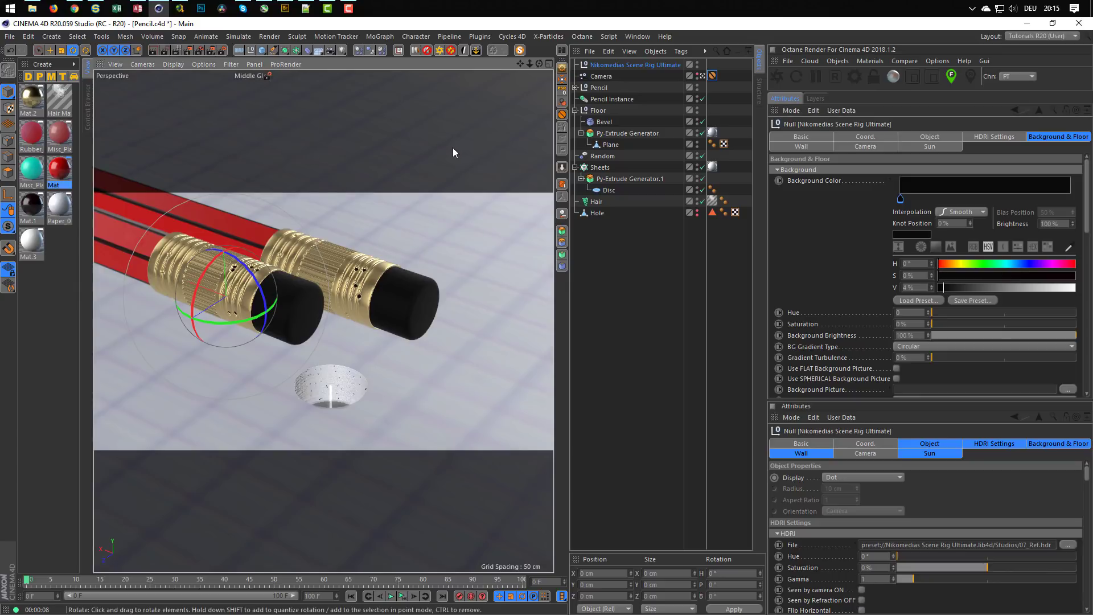
key("shift+r")
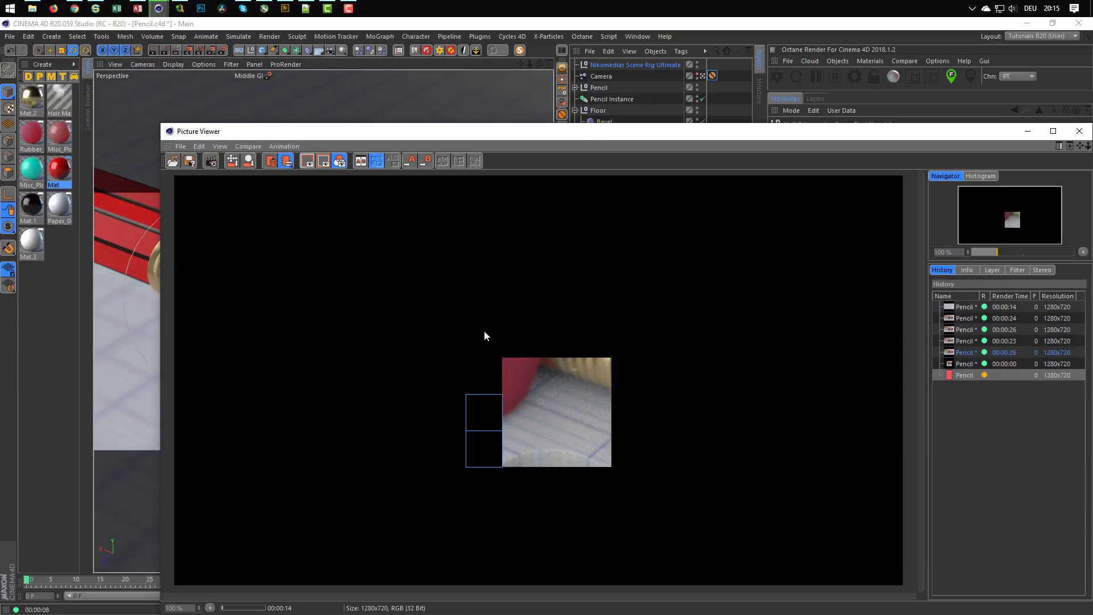
left_click(1085, 135)
left_click(556, 362)
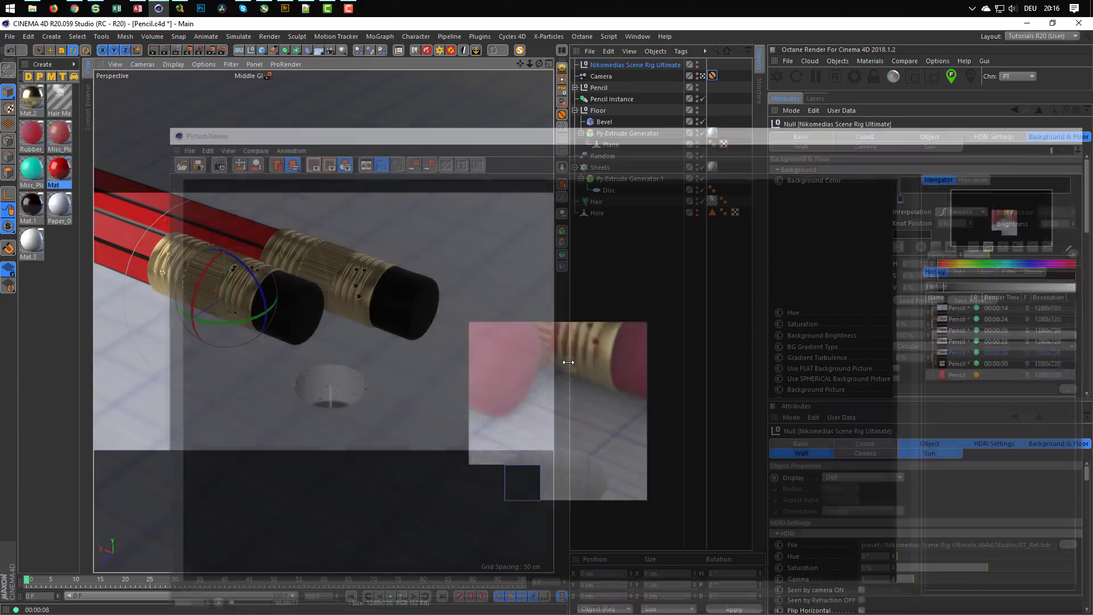
Step: Pick a new camera focus distance on the rear pencil's ferrule beside the front eraser, and render the view to the Picture Viewer
left_click(605, 77)
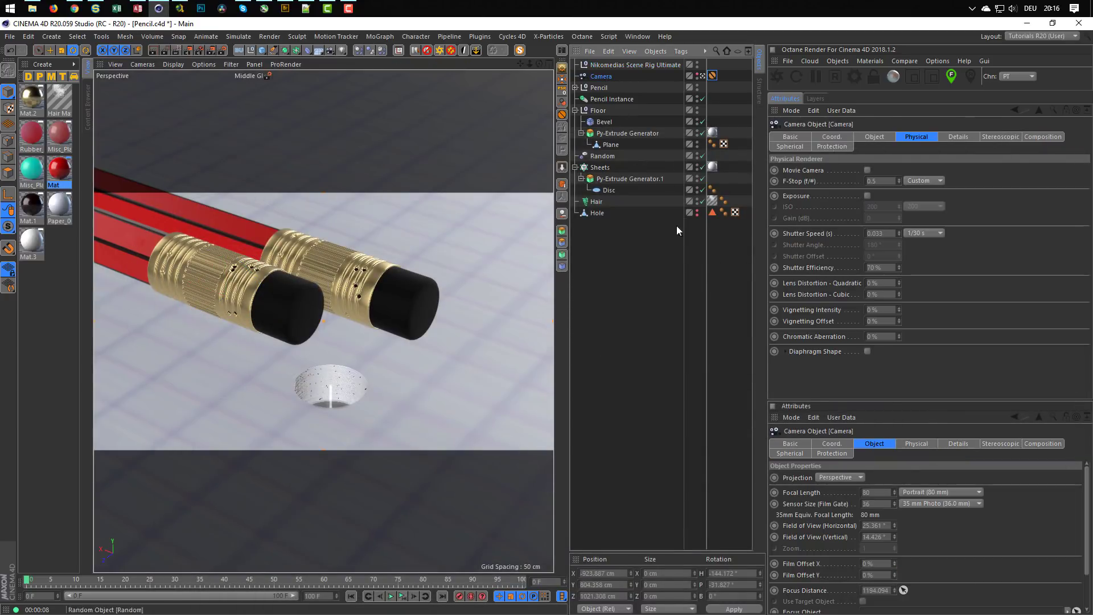
left_click(874, 137)
left_click(904, 284)
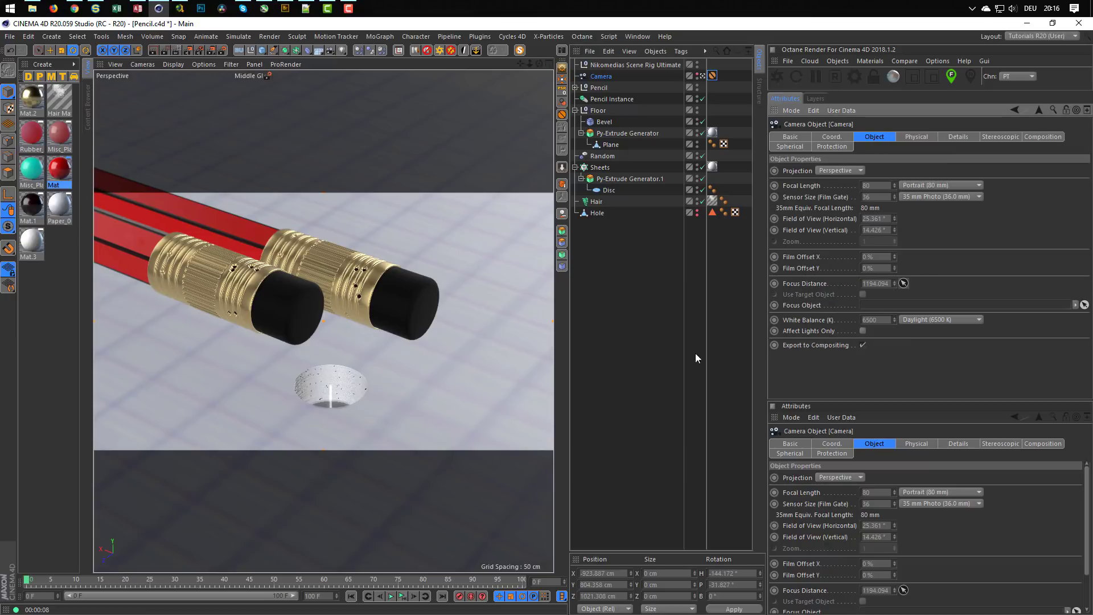
left_click(335, 307)
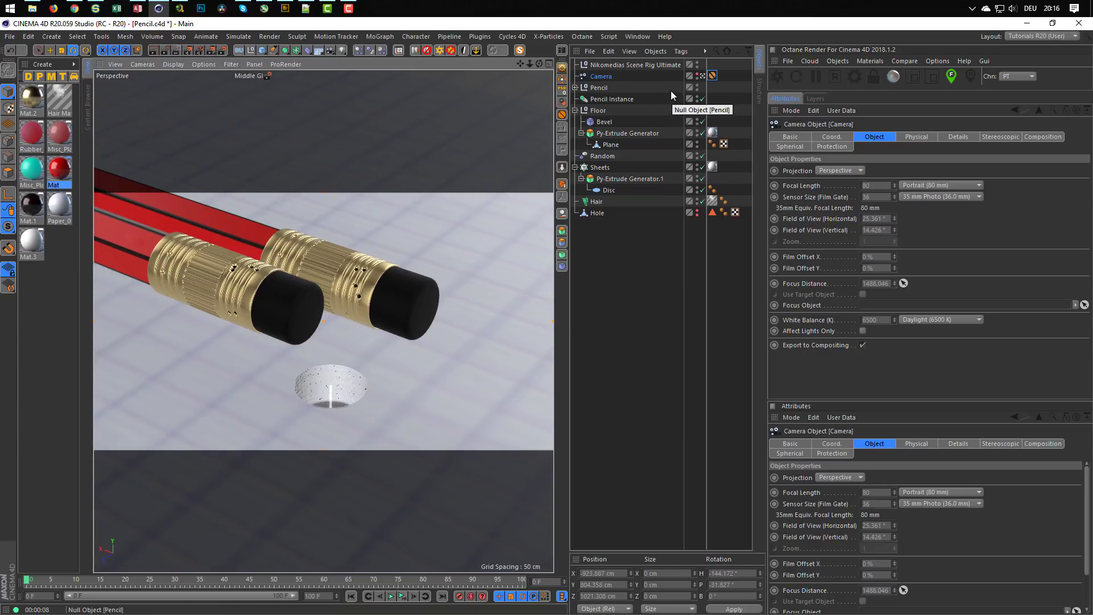
key("shift+r")
key("shift+r")
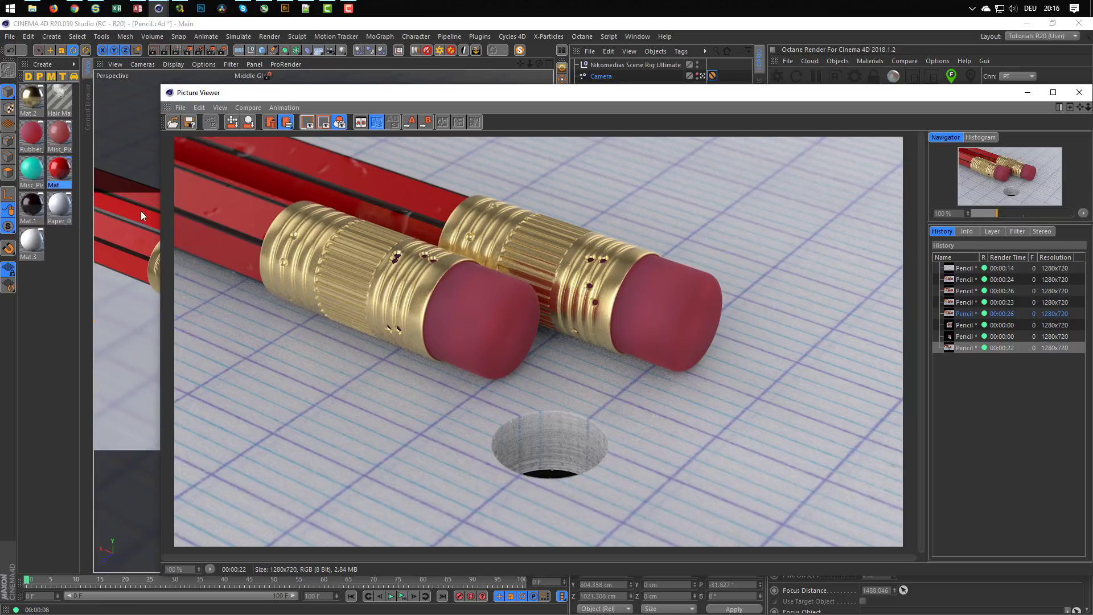
Step: Open the material Mat.3 in the Material Editor and rename it Sheets
double_click(37, 248)
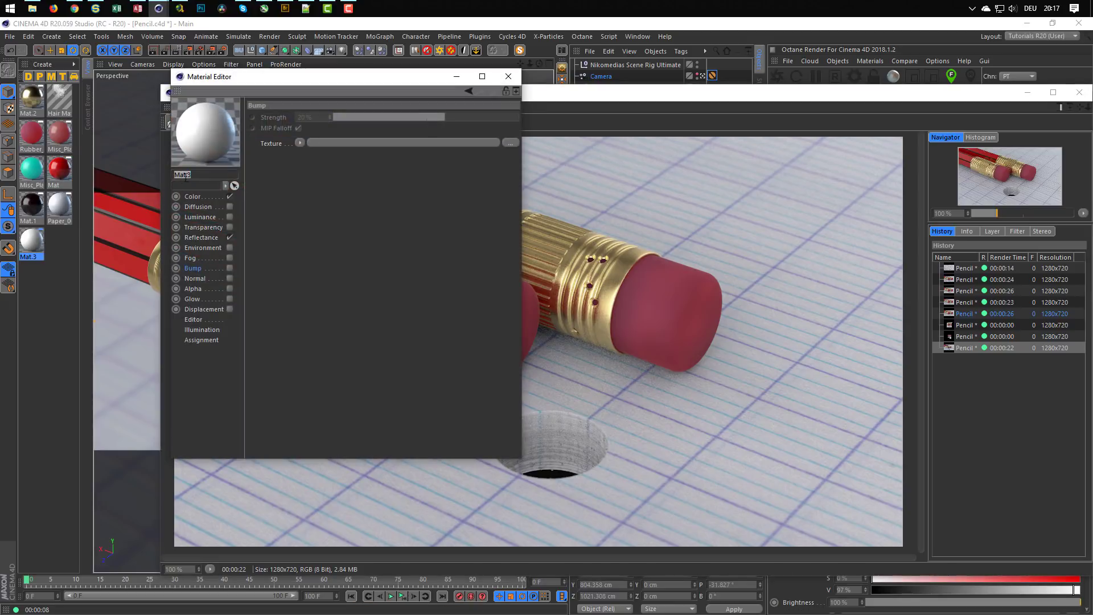
left_click_drag(251, 78, 128, 160)
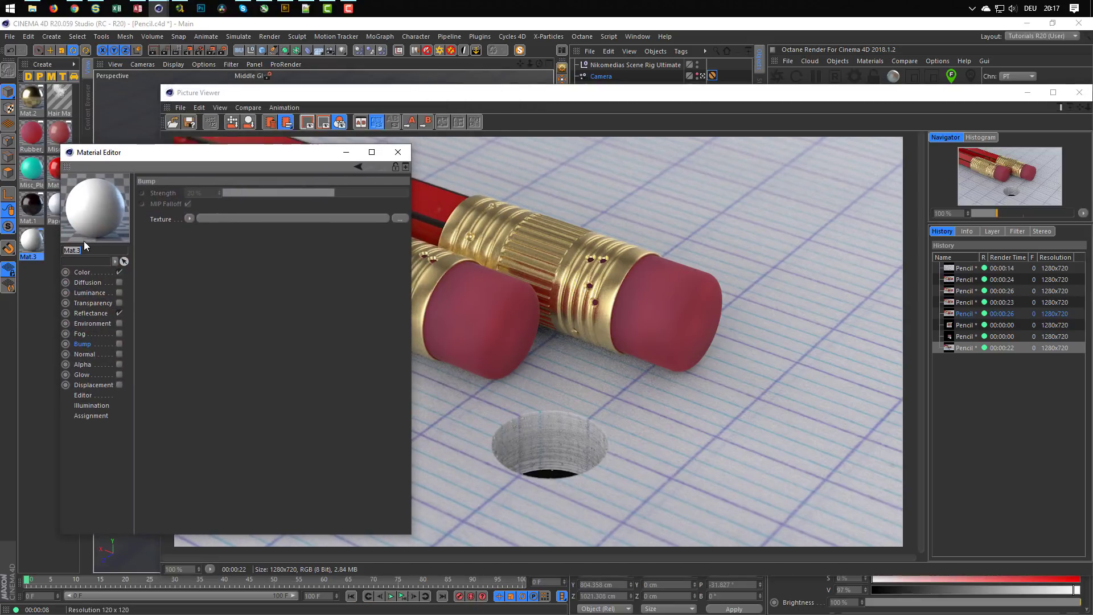
type("eets")
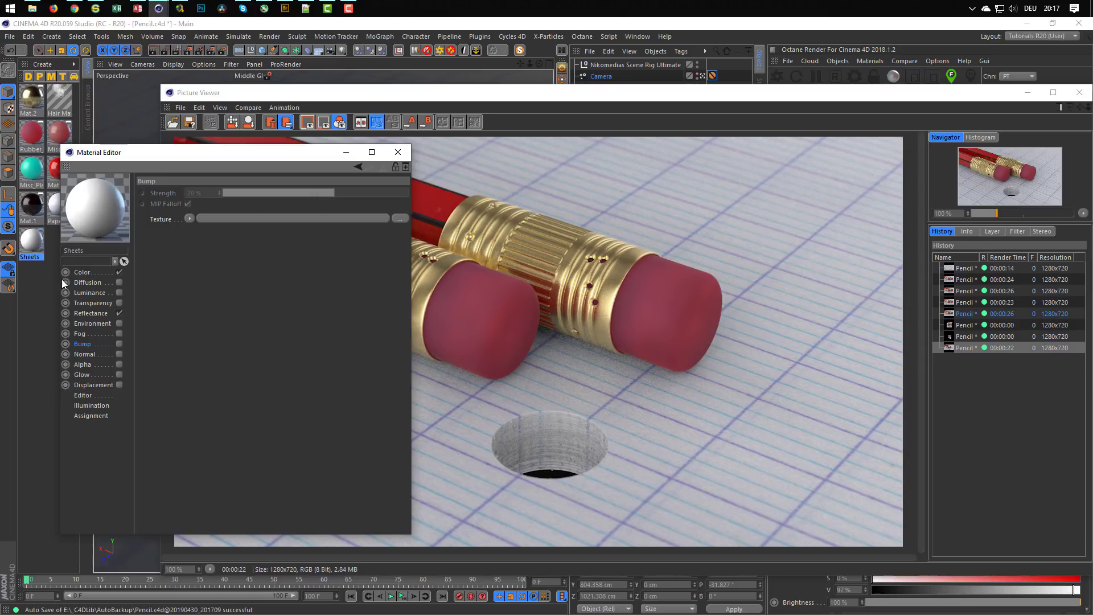
Step: Enable Luminance on the Sheets material with a white color at V 100% and brightness about 40%, and start a new render
left_click(119, 292)
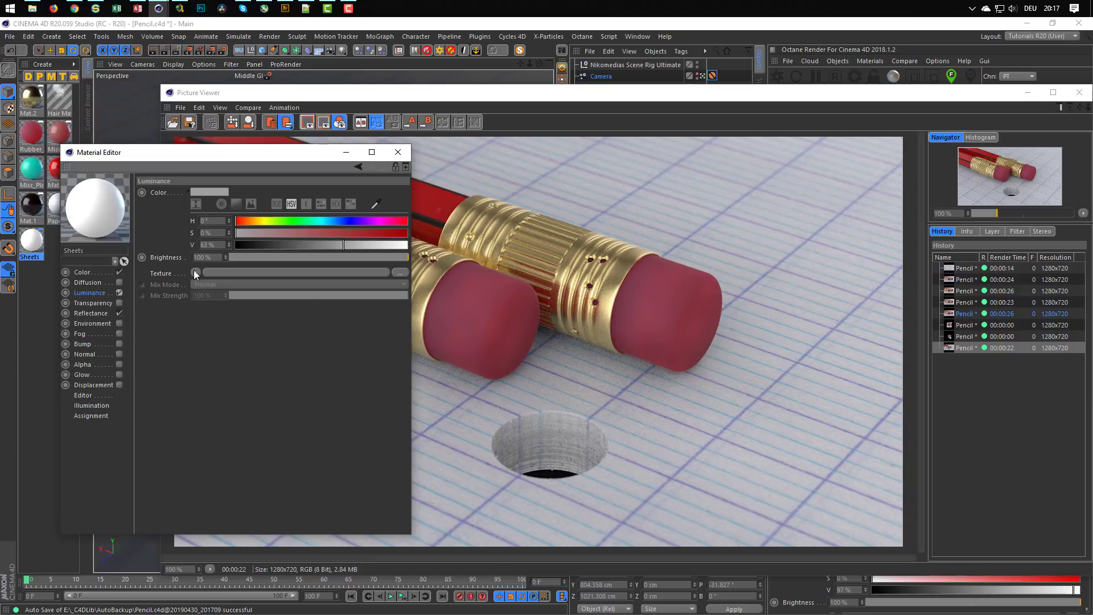
left_click(220, 257)
type("20")
key("Return")
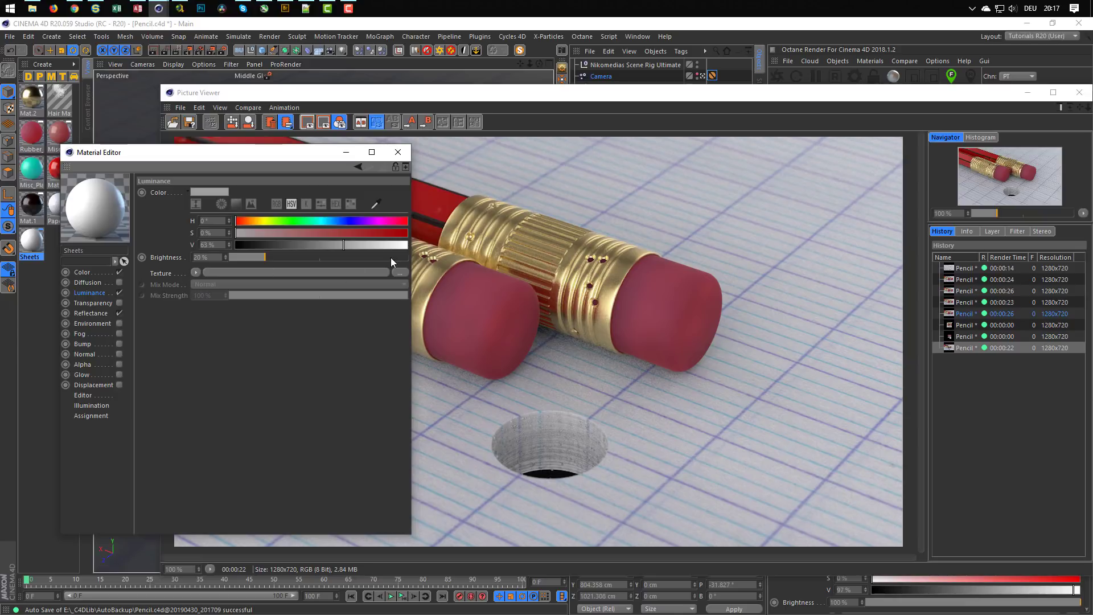
left_click_drag(382, 245, 423, 270)
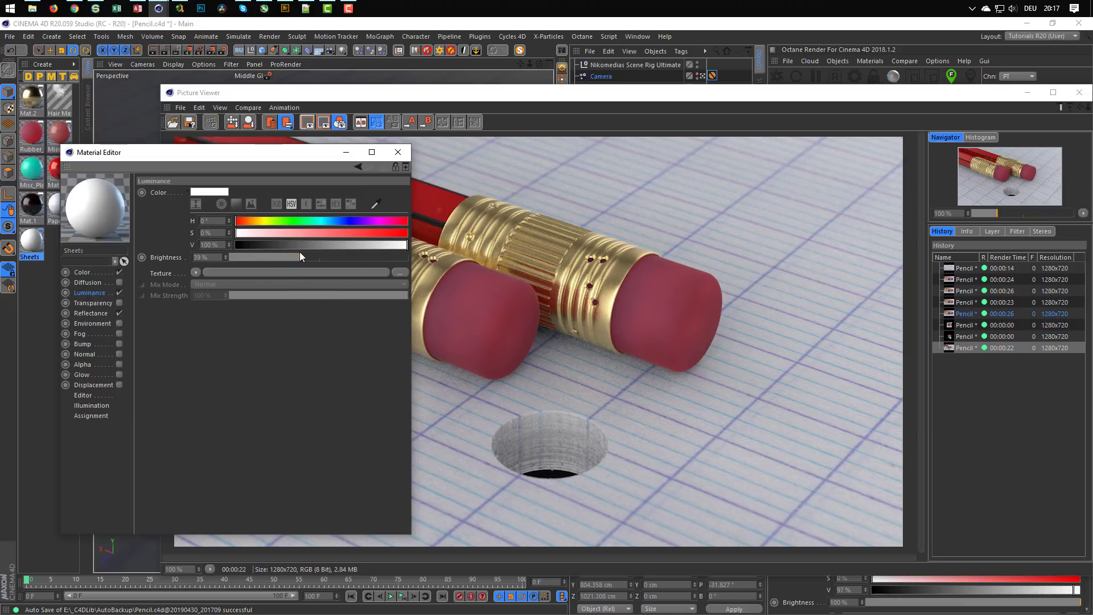
left_click_drag(300, 252, 303, 252)
key("shift+r")
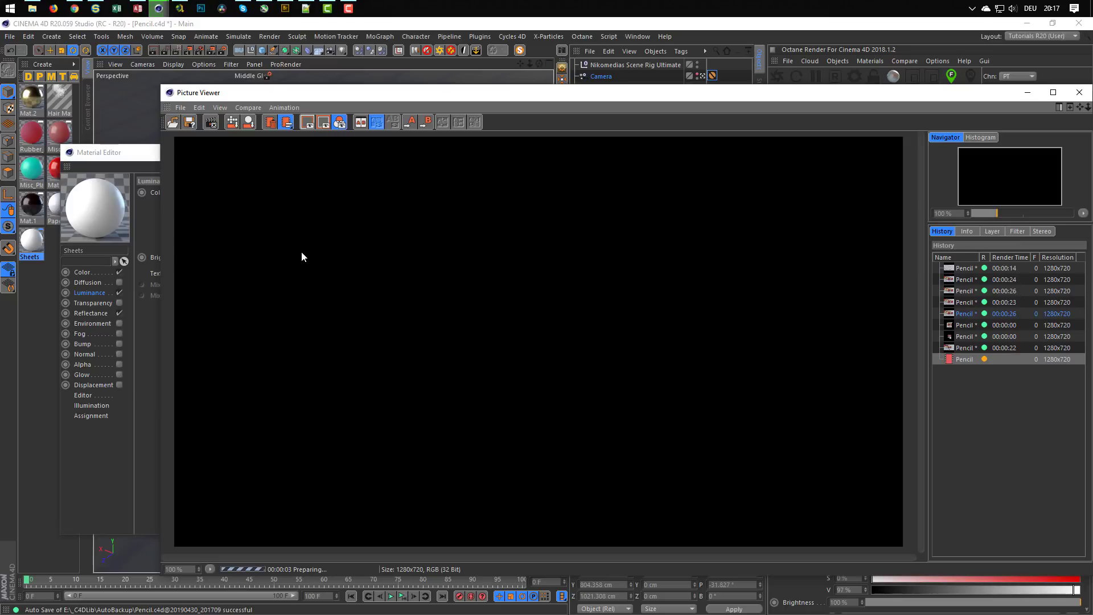
Step: Check the Sheets material's Illumination settings, and compare the finished render with the previous one in the render history
left_click(103, 406)
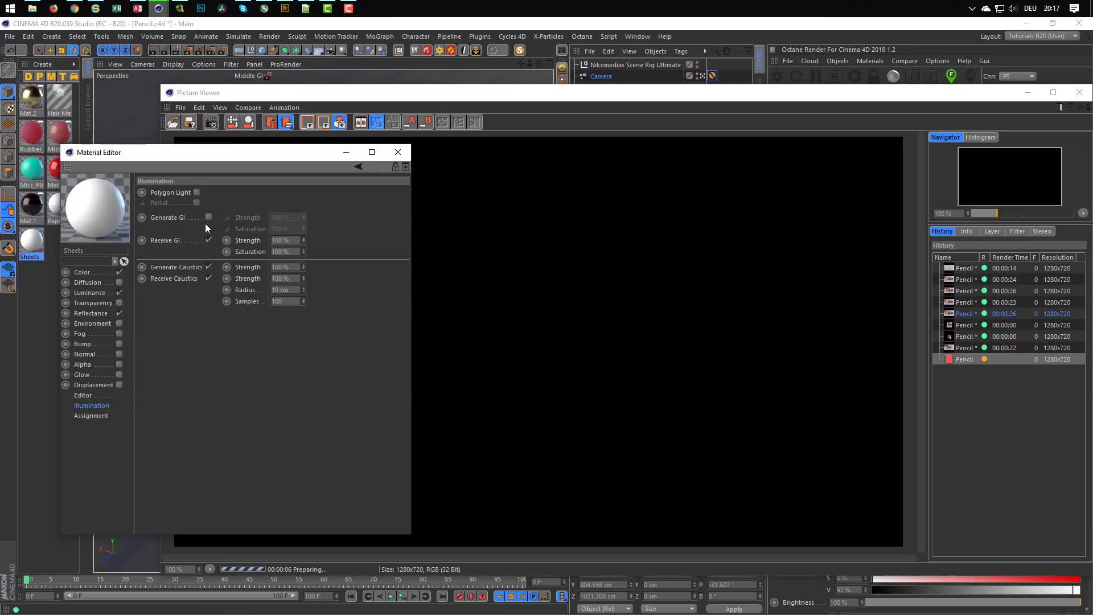
left_click(446, 93)
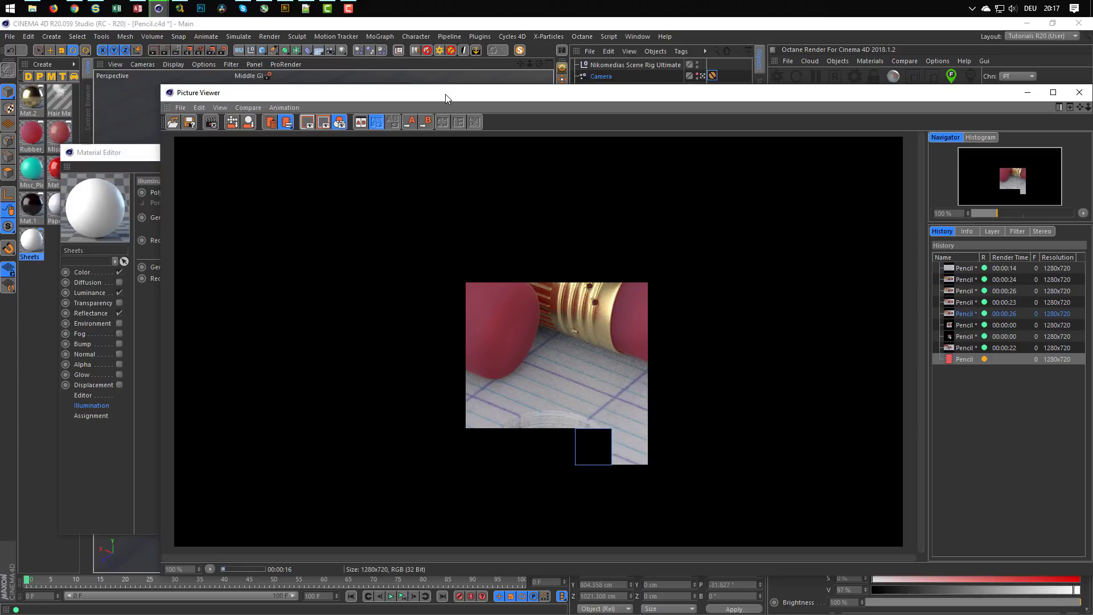
left_click(972, 348)
left_click(968, 359)
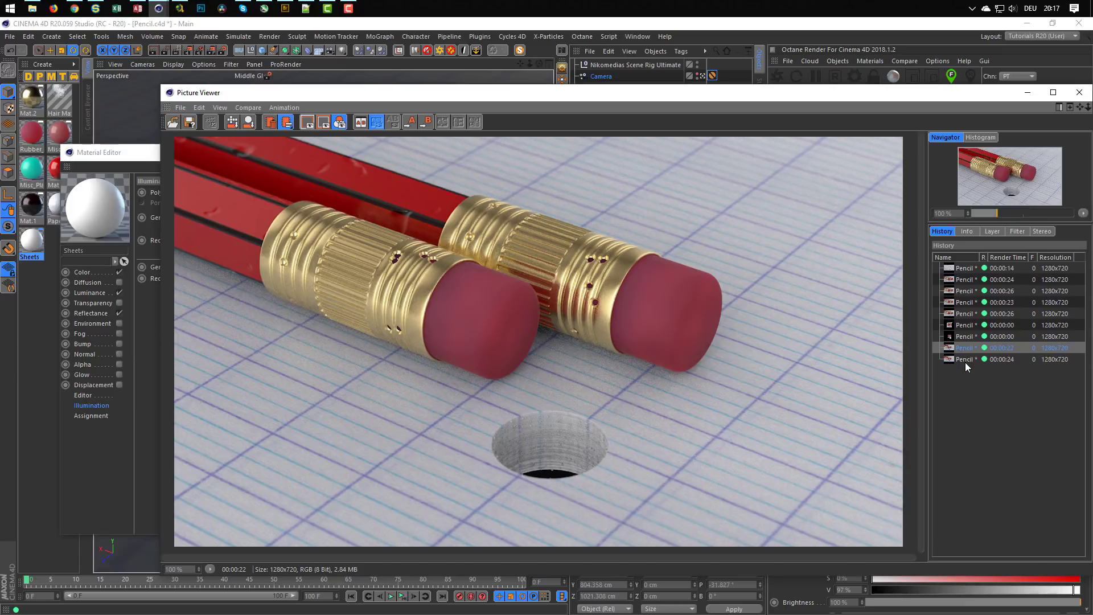
left_click(966, 360)
left_click(968, 348)
left_click(967, 359)
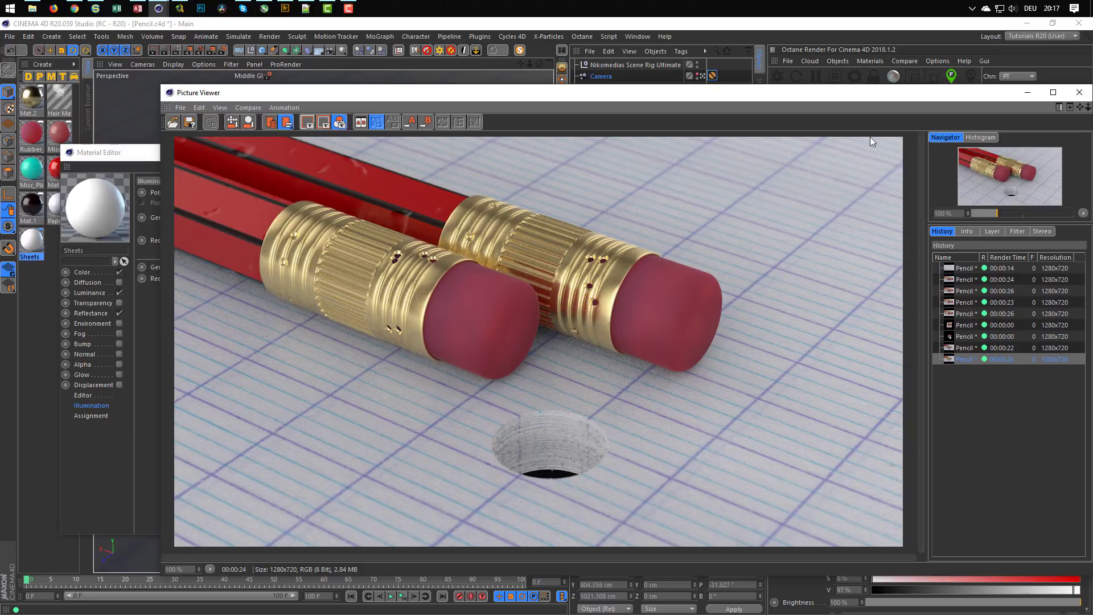
Step: Set the Random effector's X and Z position offsets to 0.3 cm
left_click_drag(883, 97, 836, 312)
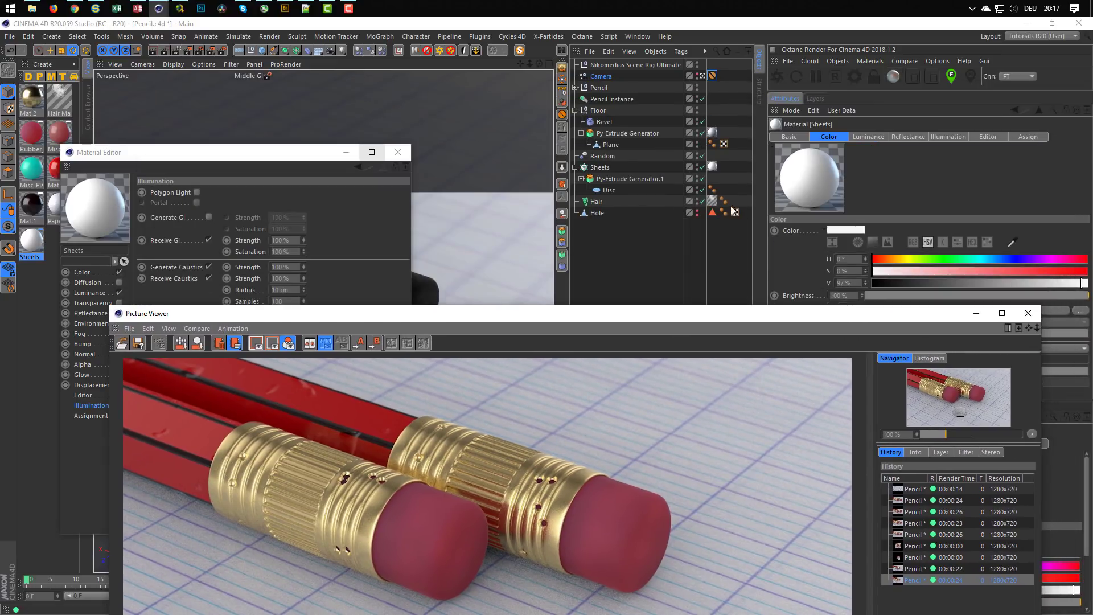
left_click(602, 156)
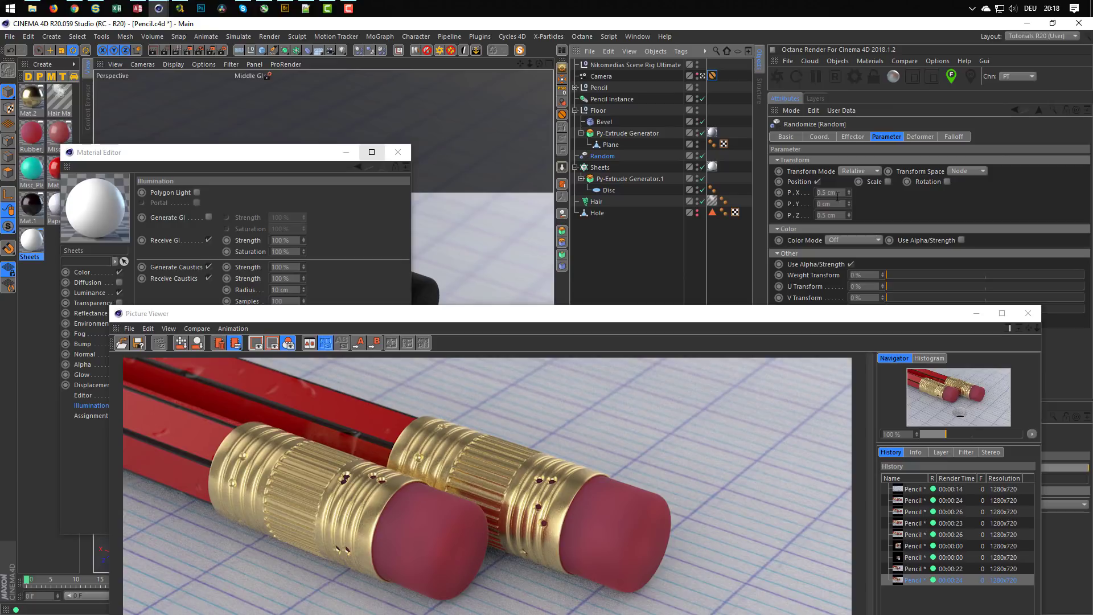
left_click(834, 193)
type("0.3")
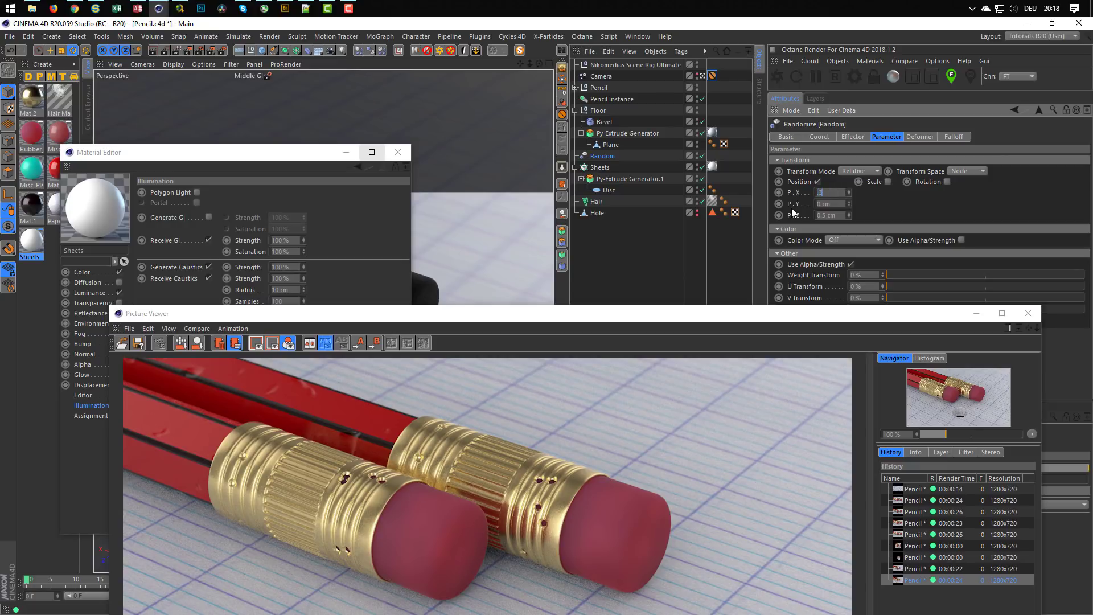
key("Tab")
key("Tab")
type("0.3")
key("Return")
Step: Render the scene to the Picture Viewer, compare the result with the previous render, and close the viewer
left_click_drag(723, 317, 760, 85)
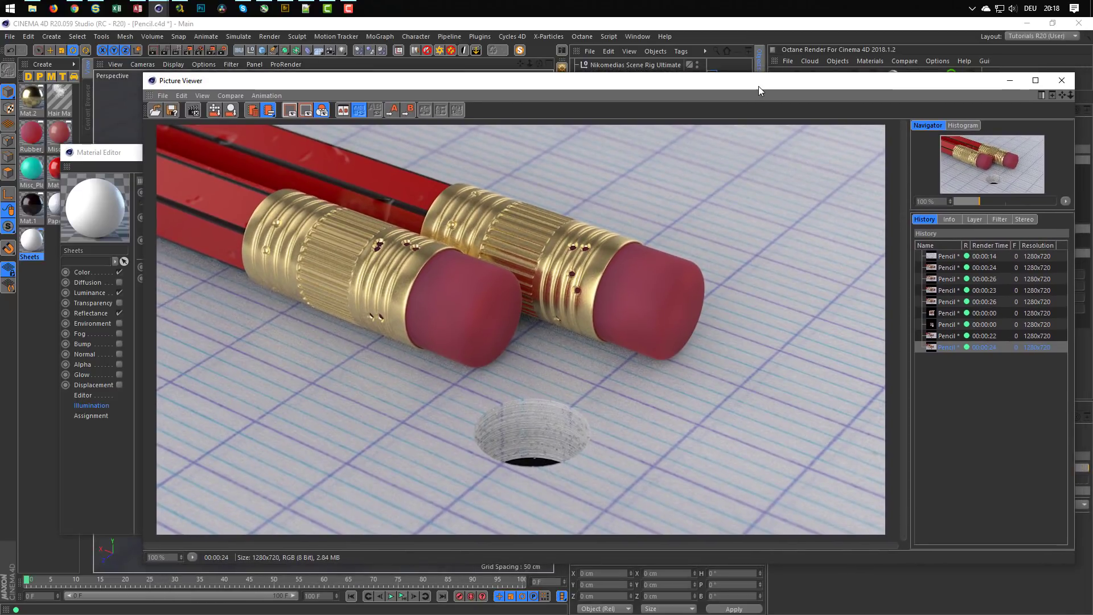
key("shift+r")
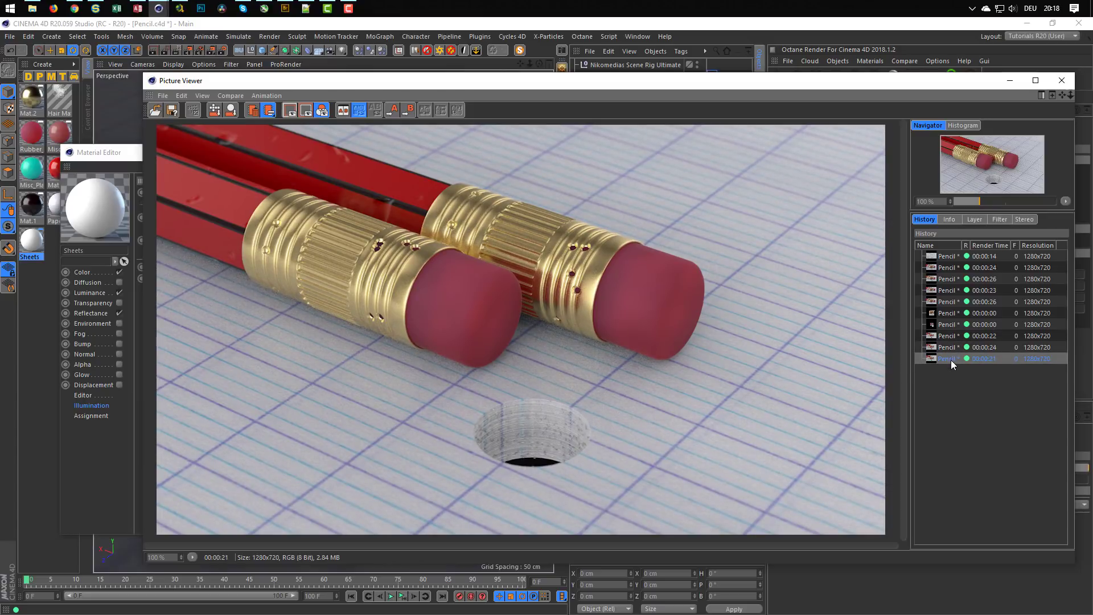
left_click(949, 347)
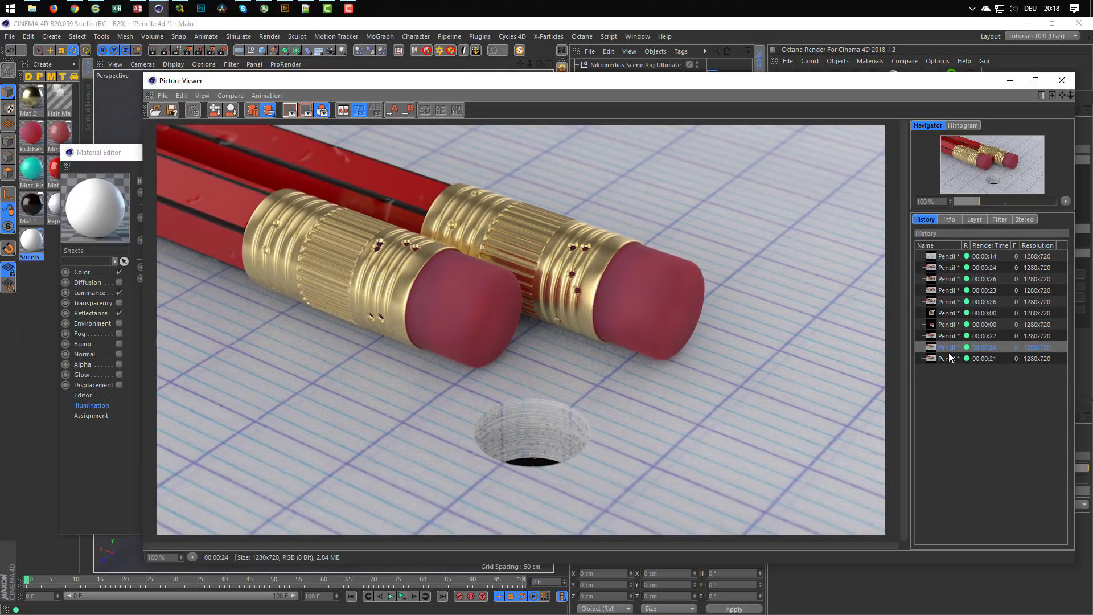
left_click(1051, 83)
Step: Set the Random effector's X and Z position offsets to 0.5 cm and close the Material Editor
left_click(841, 192)
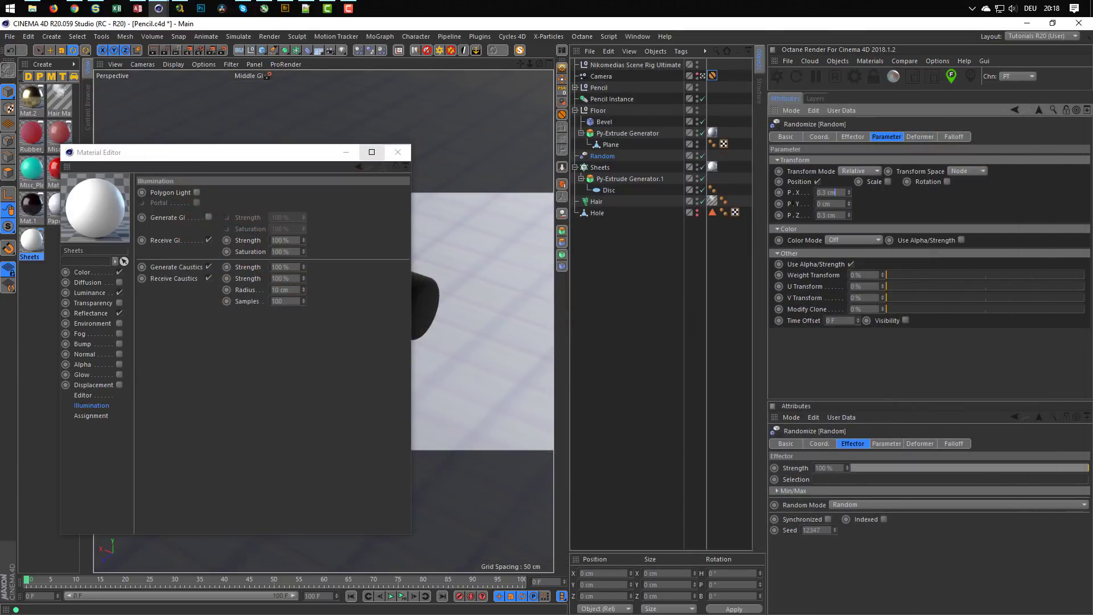
type(".5")
key("Tab")
key("Tab")
type(".5")
key("Return")
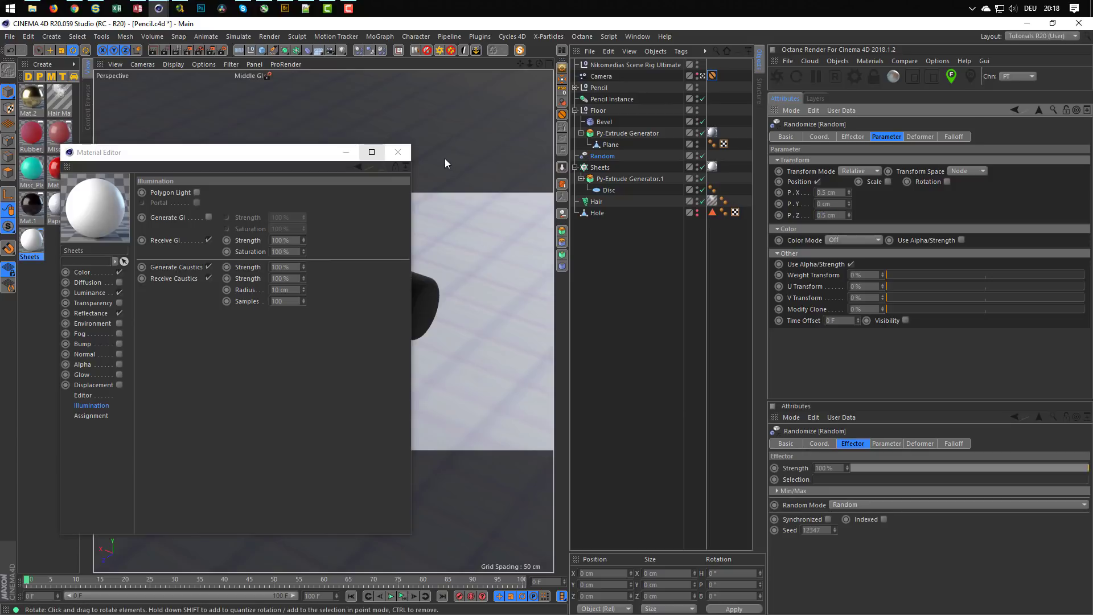
left_click(397, 152)
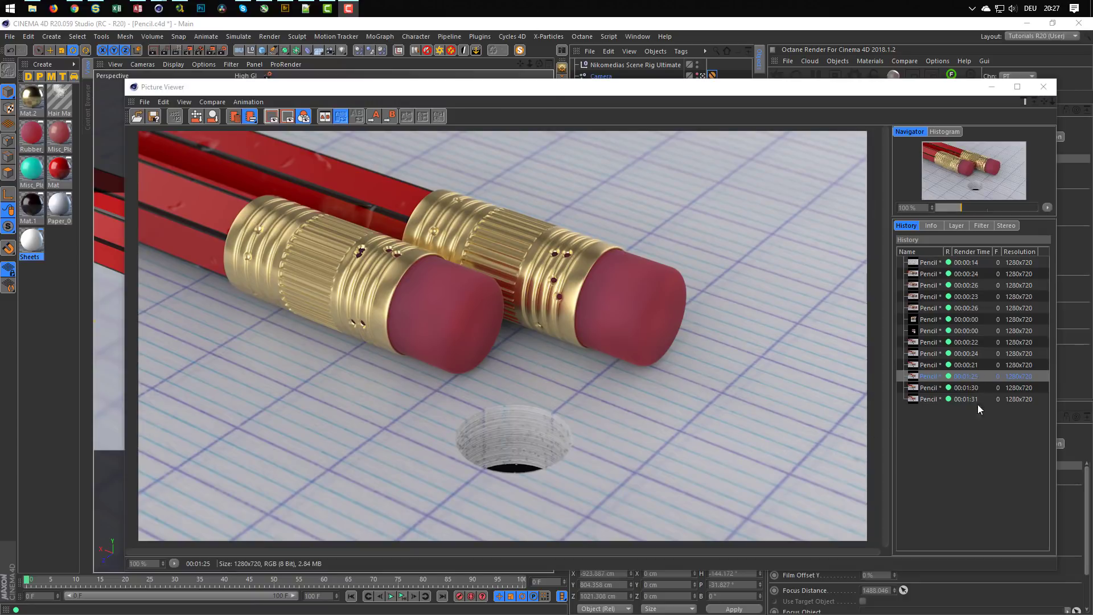
Step: Compare the last three renders in the Picture Viewer history for their depth of field, and close the viewer
left_click(932, 377)
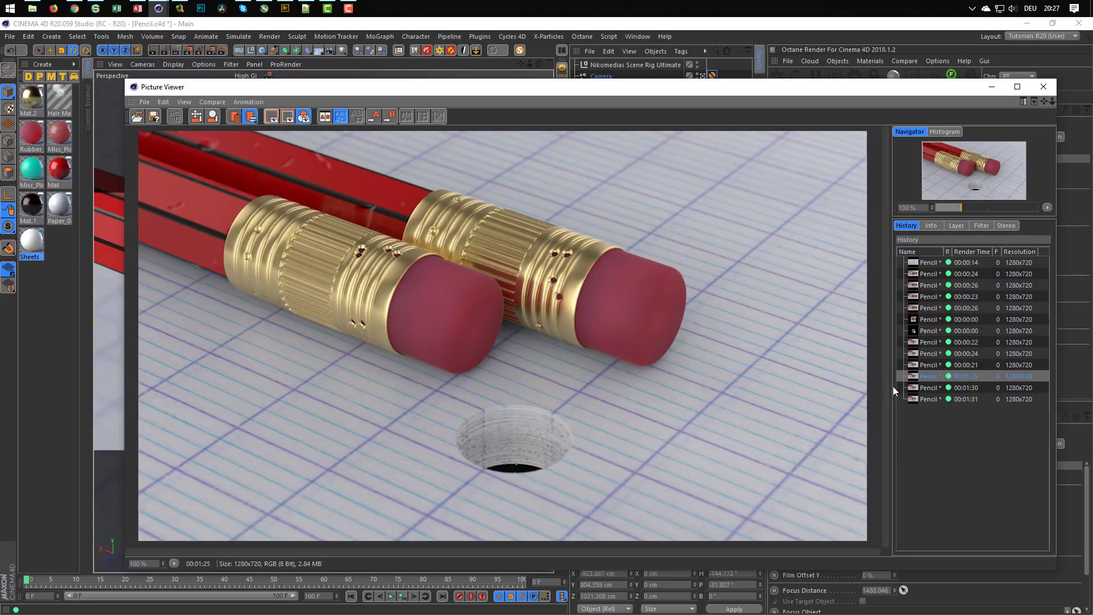
left_click(930, 390)
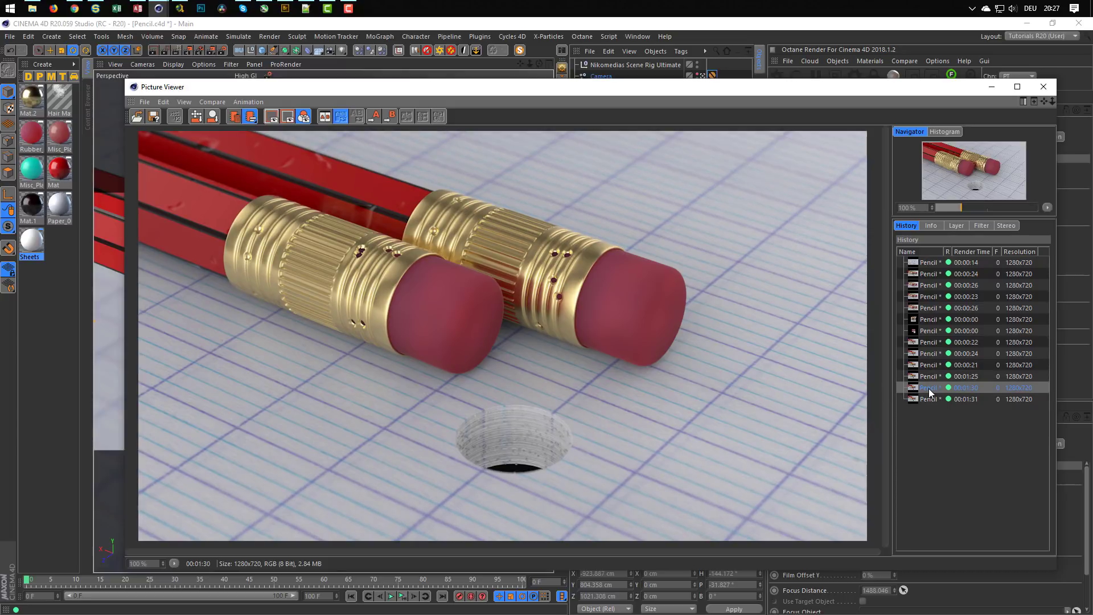
left_click(930, 400)
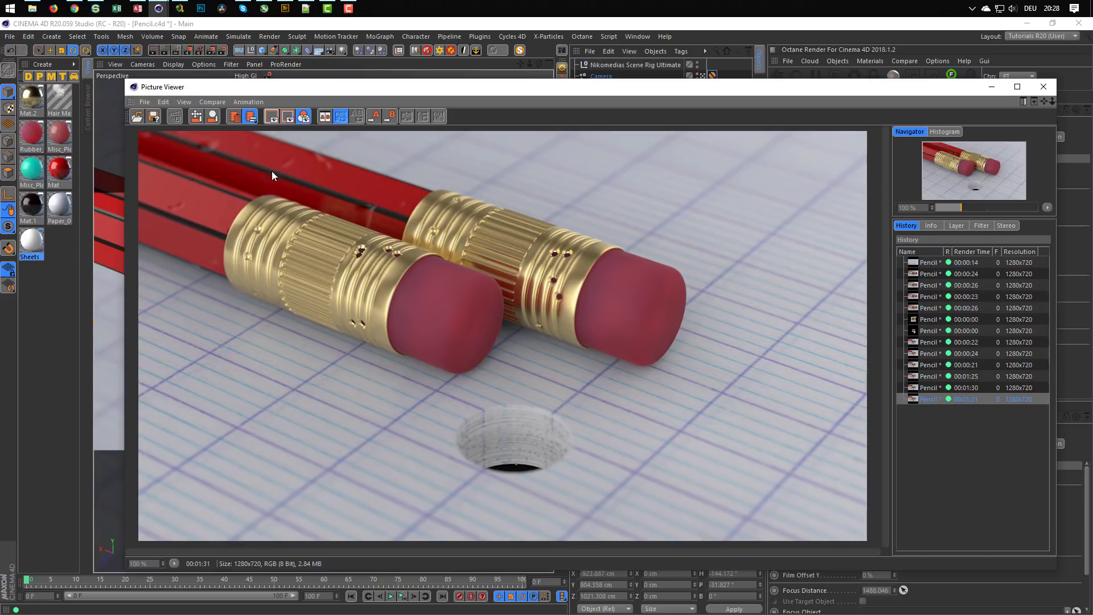
mouse_move(360, 89)
left_mouse_down()
mouse_move(338, 77)
mouse_move(352, 69)
mouse_move(352, 85)
left_mouse_up()
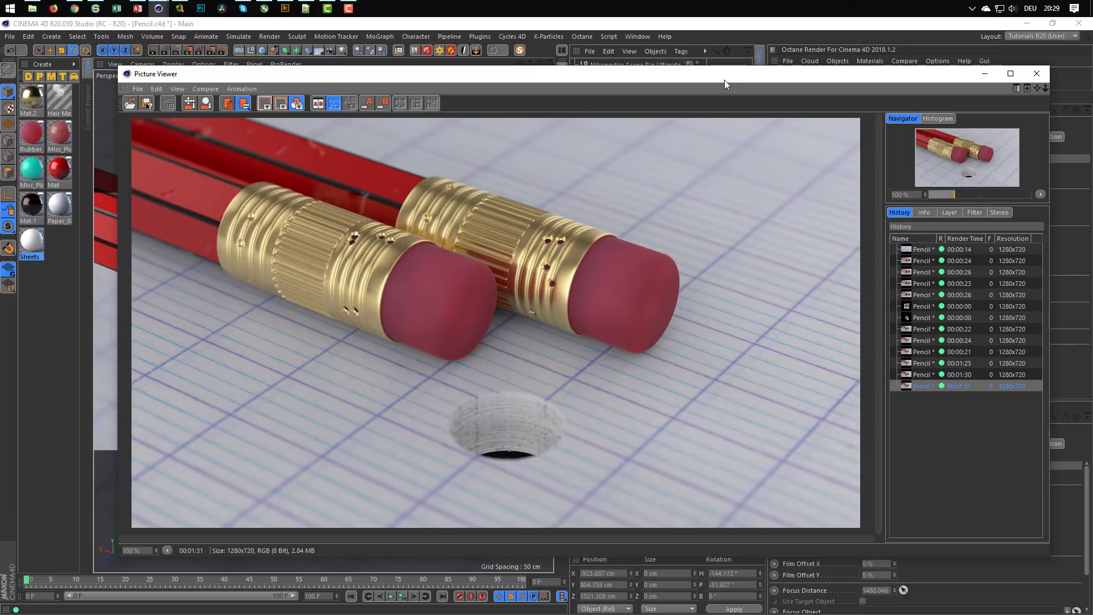
left_click_drag(716, 76, 702, 73)
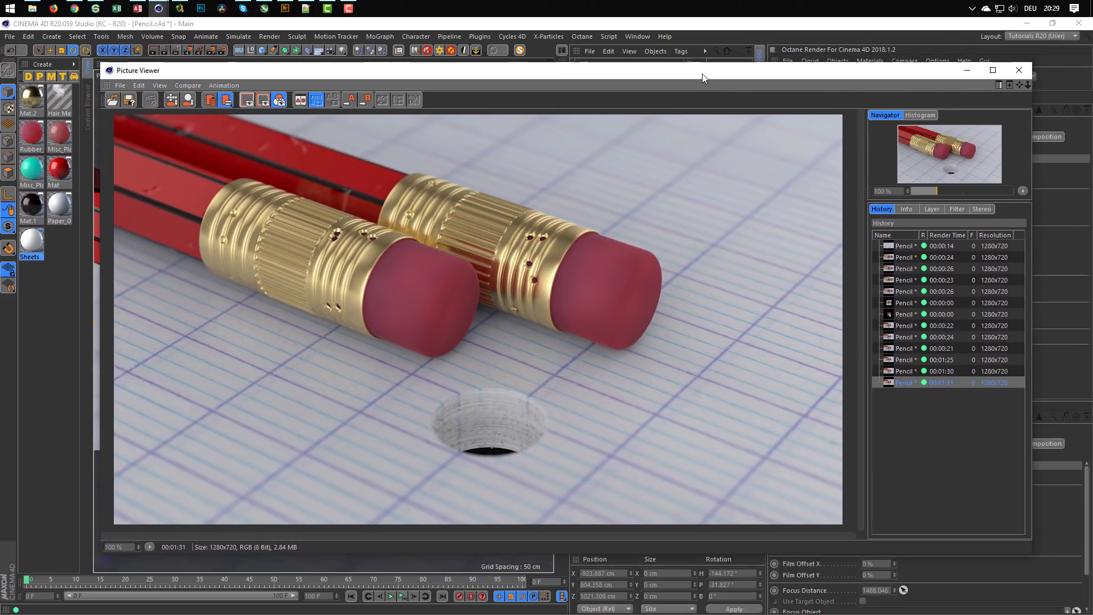
left_click(1019, 70)
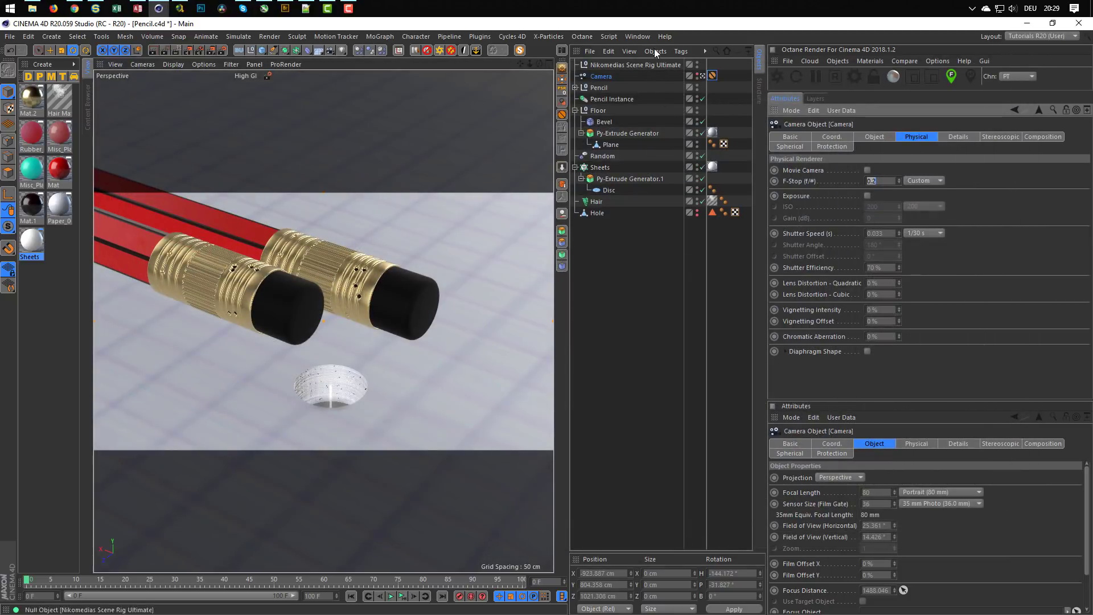